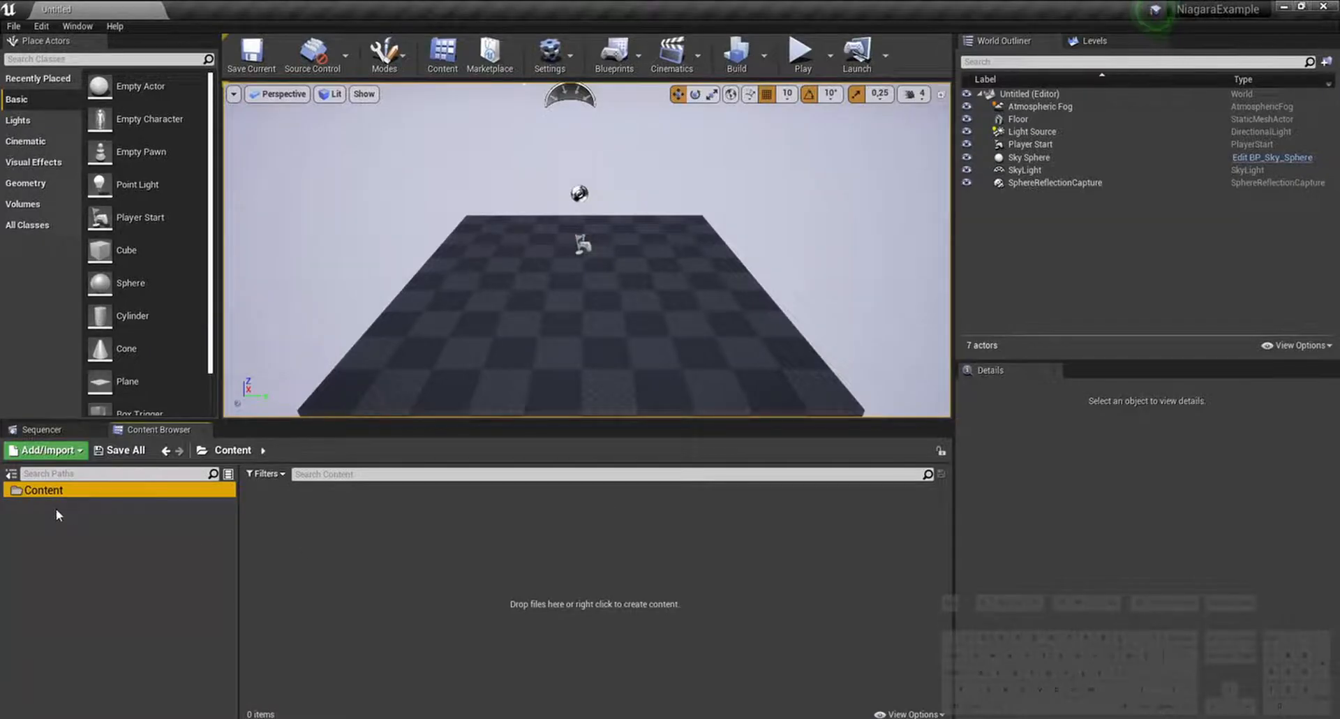
# Step: Create a folder named Materials inside the Content folder
pyautogui.rightClick(56, 508)
pyautogui.click(90, 185)
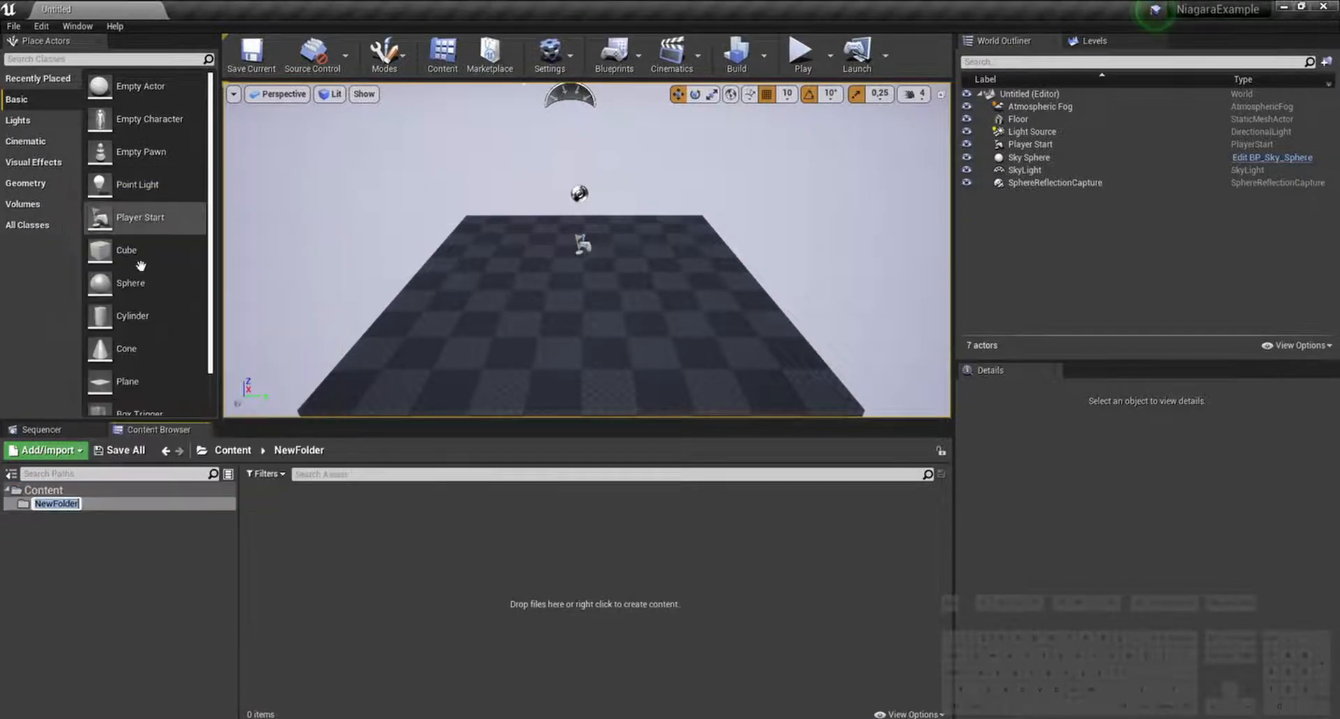
pyautogui.write('Materi')
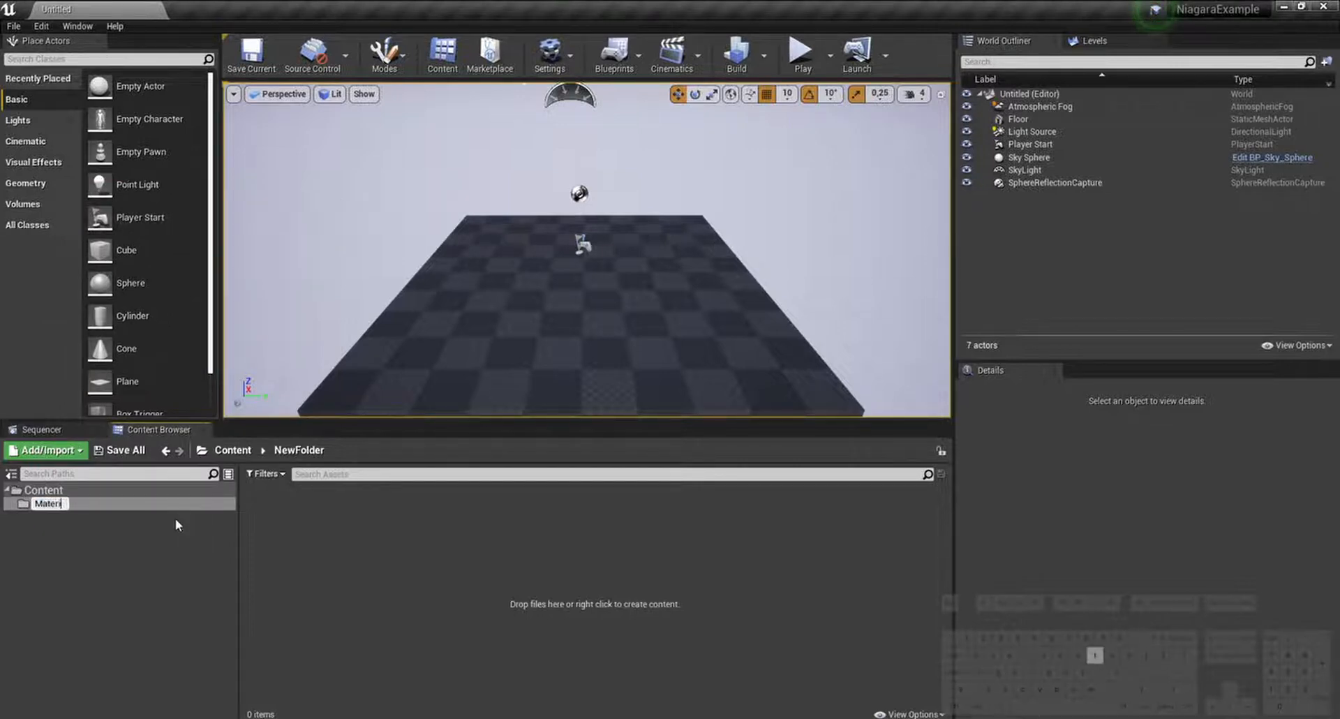
pyautogui.write('als')
pyautogui.press('Return')
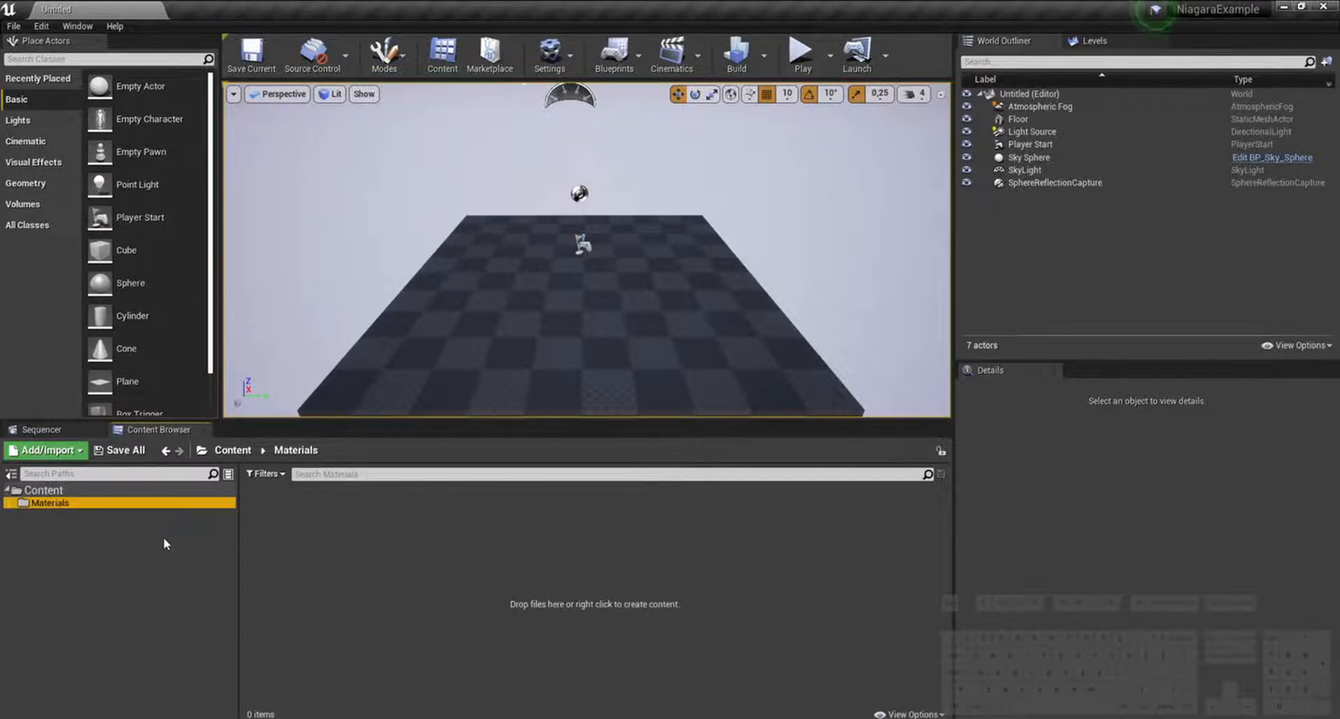
# Step: Create a folder named Textures and move it directly under the Content folder
pyautogui.rightClick(163, 537)
pyautogui.click(248, 217)
pyautogui.write('Te')
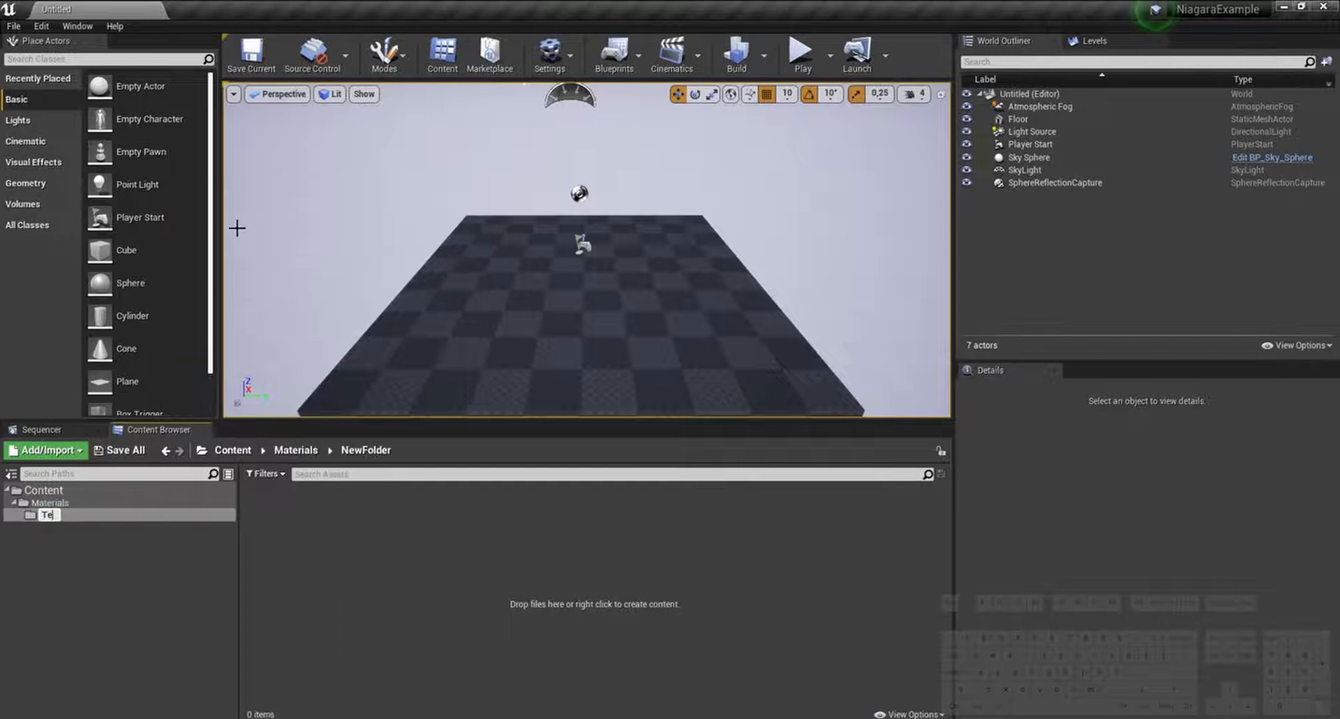
pyautogui.write('xtures')
pyautogui.press('Return')
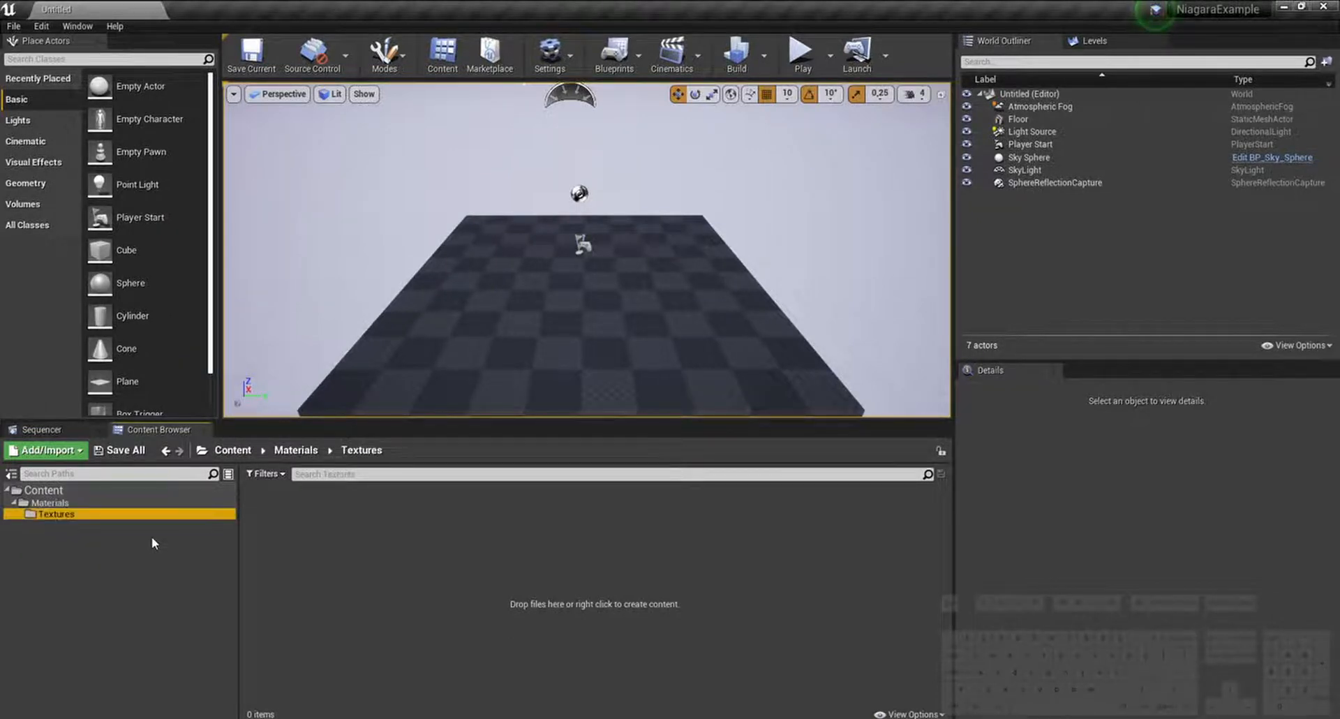
pyautogui.moveTo(66, 520); pyautogui.dragTo(66, 492)
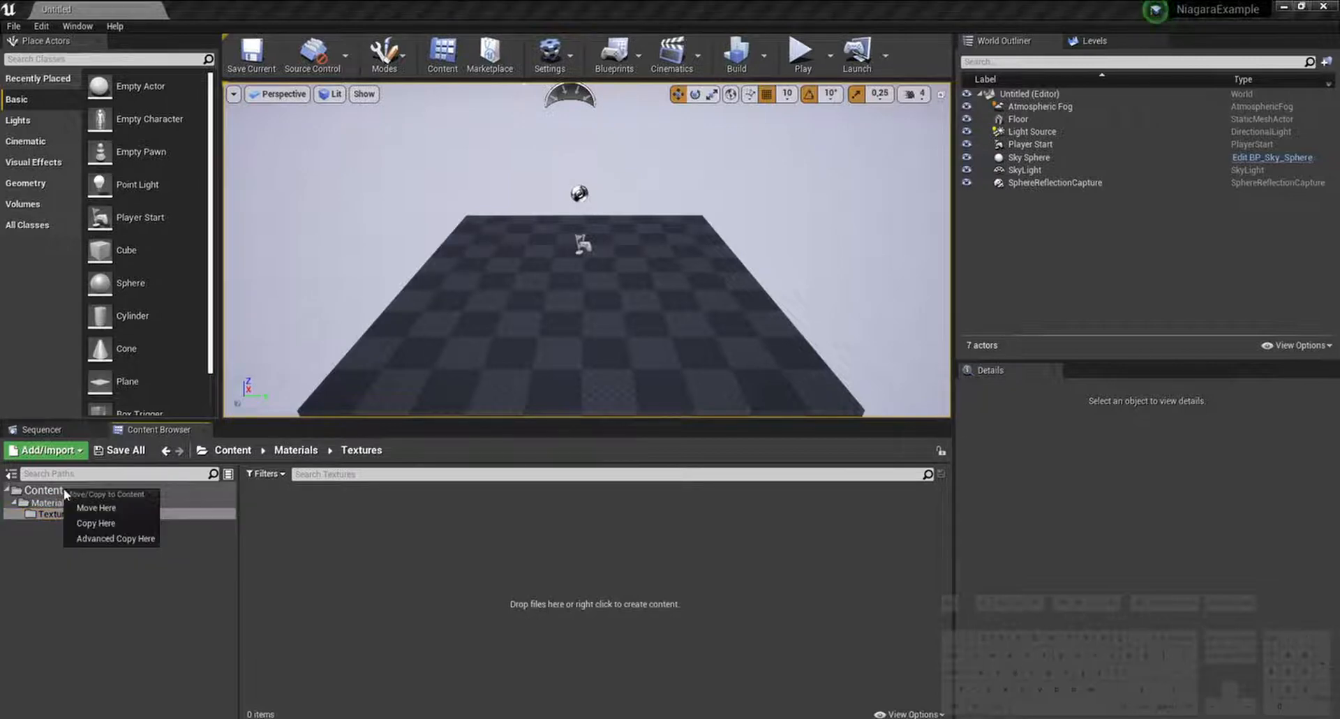
pyautogui.click(96, 508)
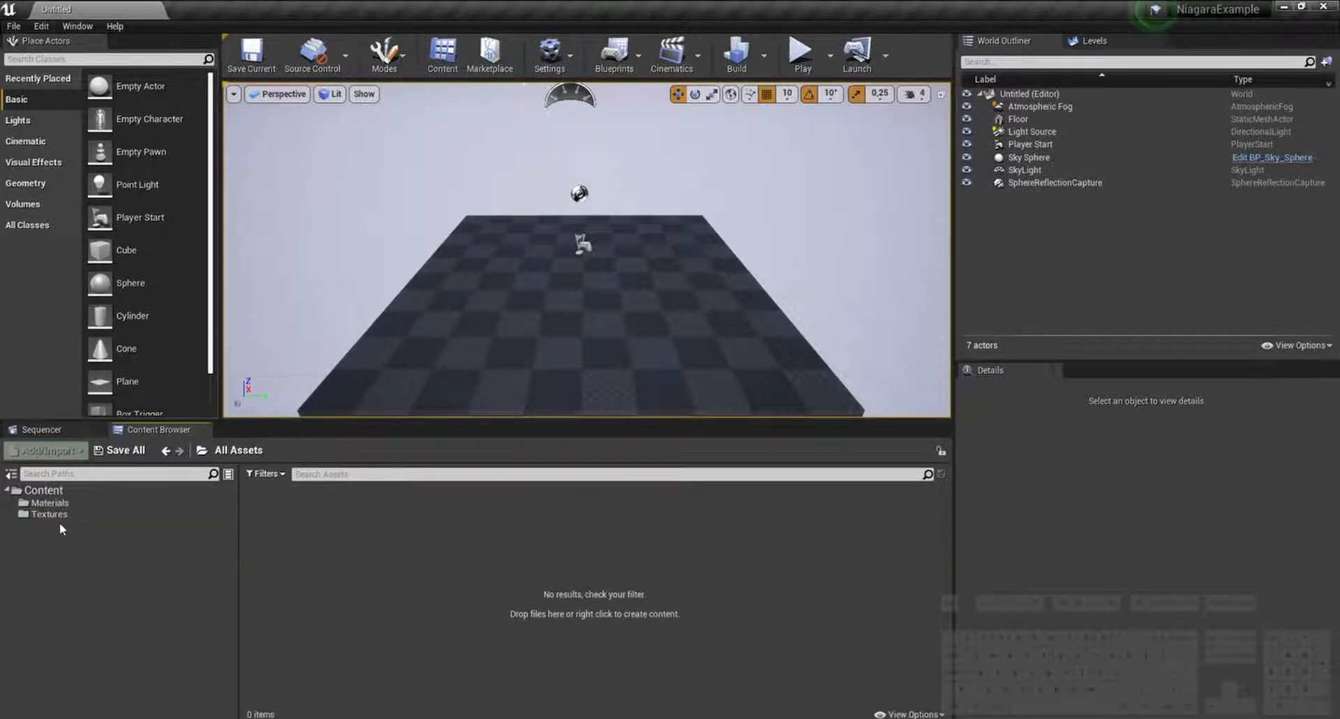
# Step: Create a folder named Maps directly under the Content folder
pyautogui.click(43, 490)
pyautogui.rightClick(43, 490)
pyautogui.click(104, 222)
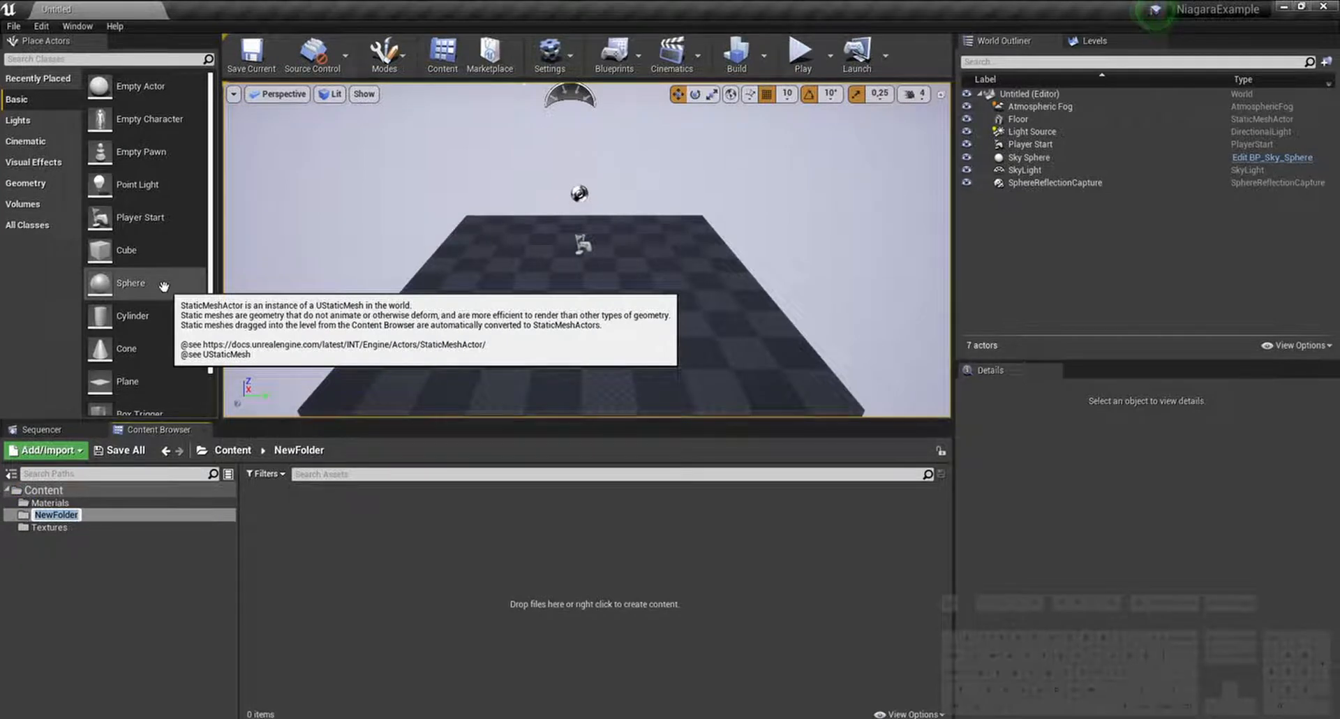
pyautogui.write('Maps')
pyautogui.press('Return')
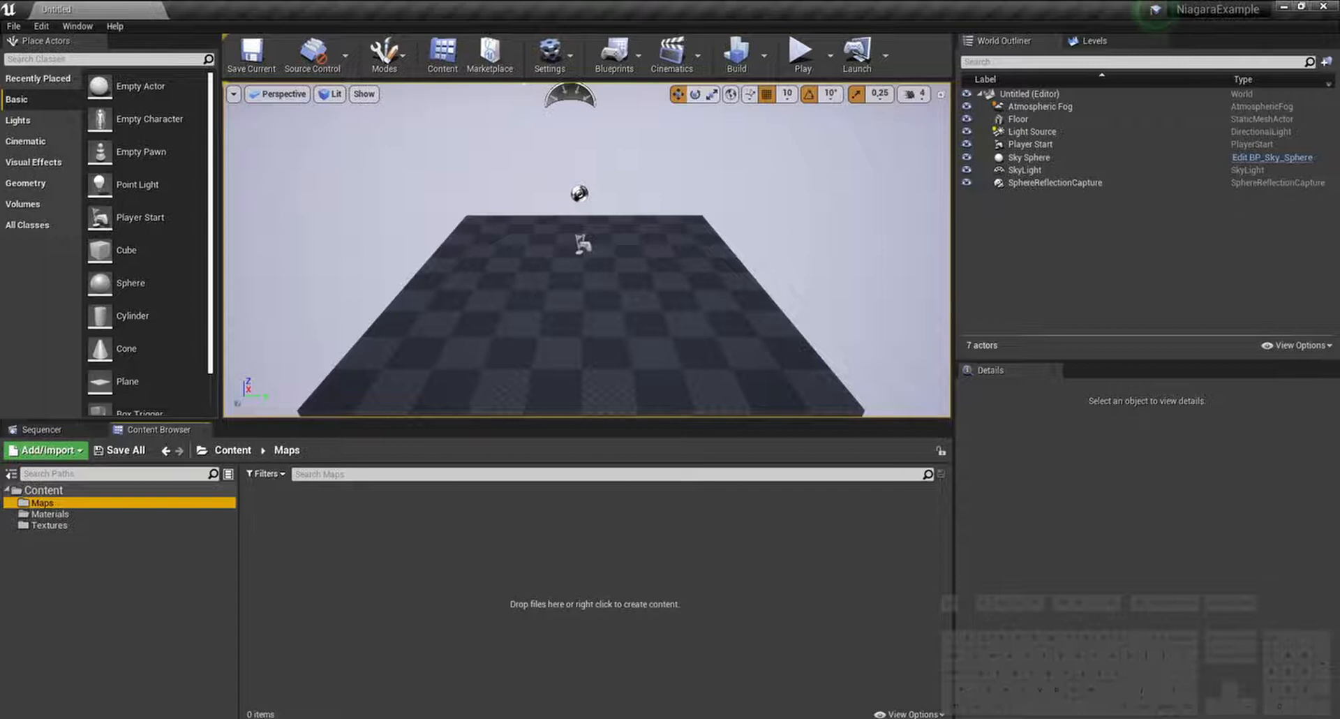
# Step: Create a folder named Particles directly under the Content folder
pyautogui.rightClick(99, 554)
pyautogui.click(65, 492)
pyautogui.rightClick(66, 493)
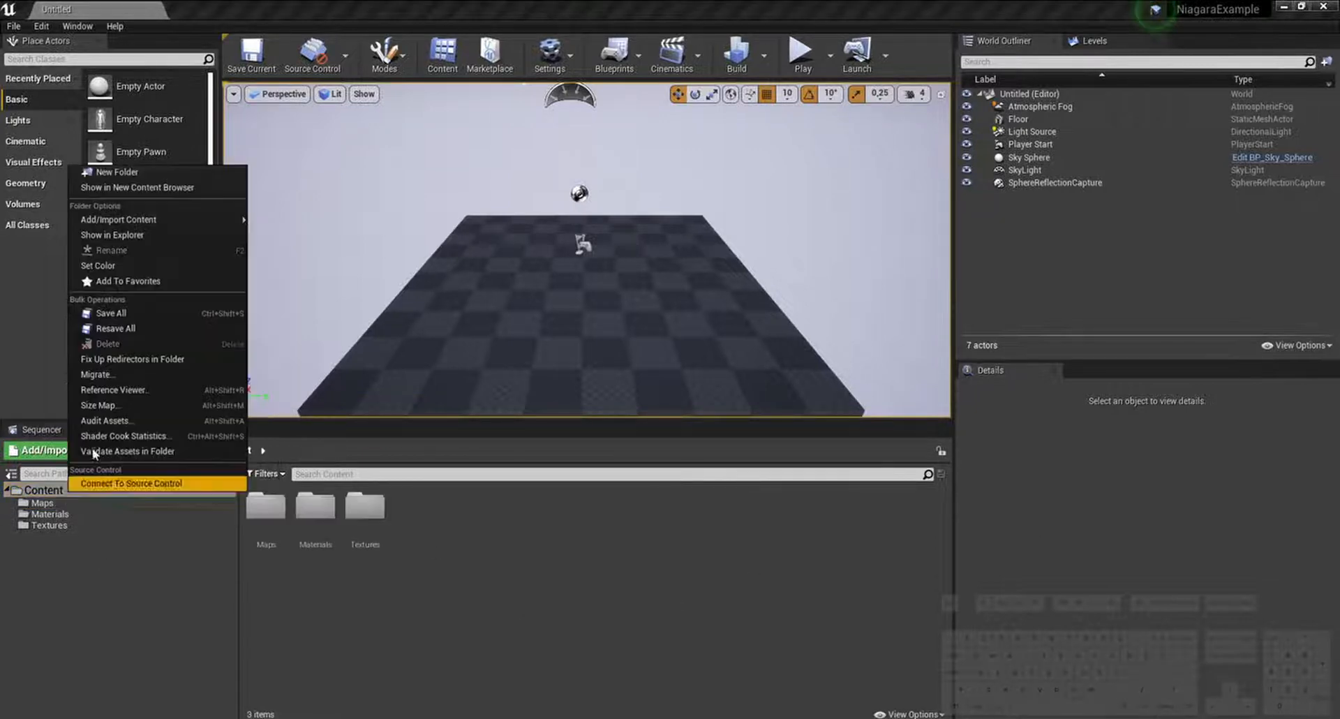
pyautogui.click(157, 175)
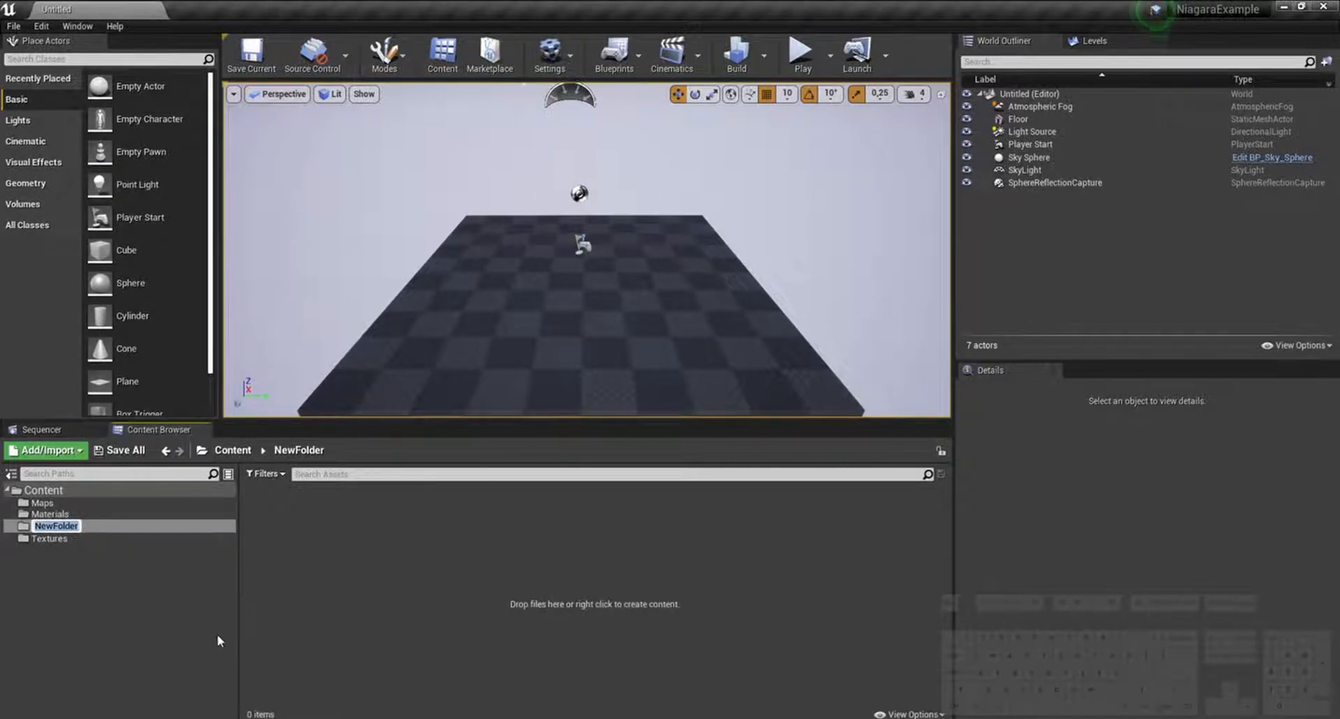
pyautogui.write('Particles')
pyautogui.press('Return')
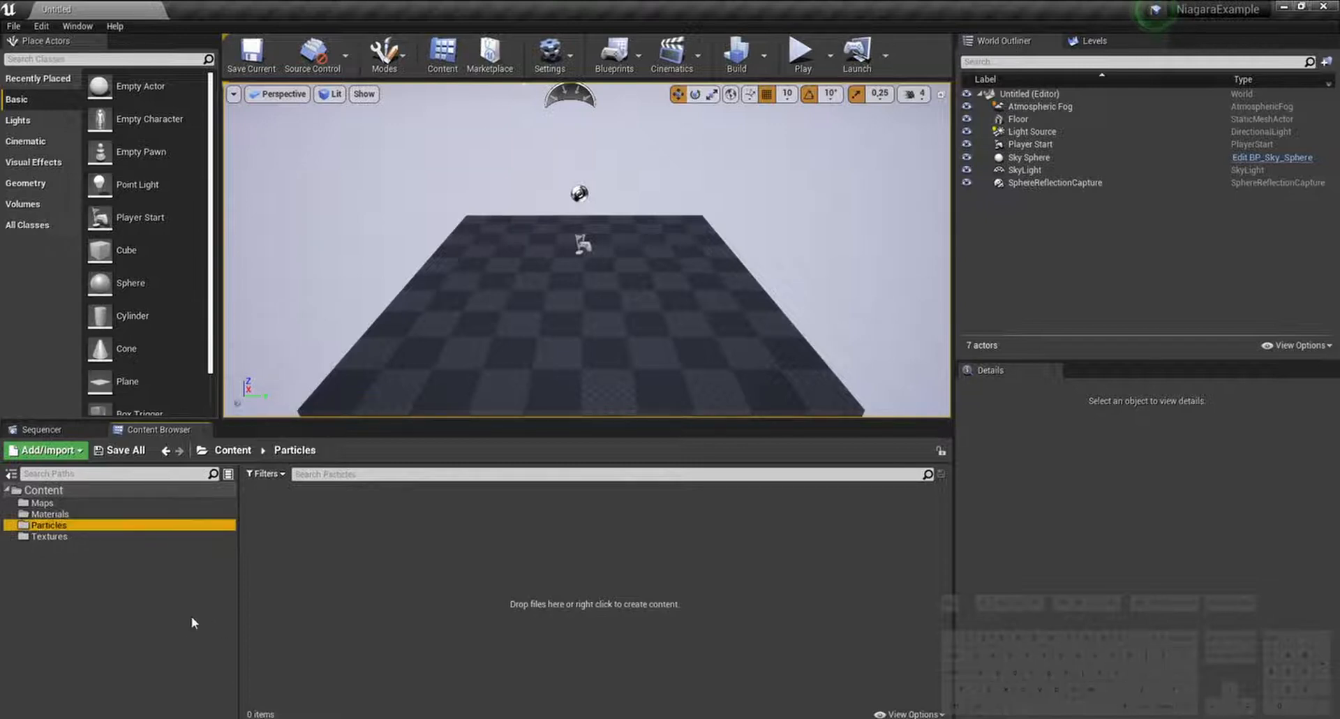
# Step: Import the T_Flare_M and T_Smoke_M images into the Textures folder and save both assets
pyautogui.click(102, 537)
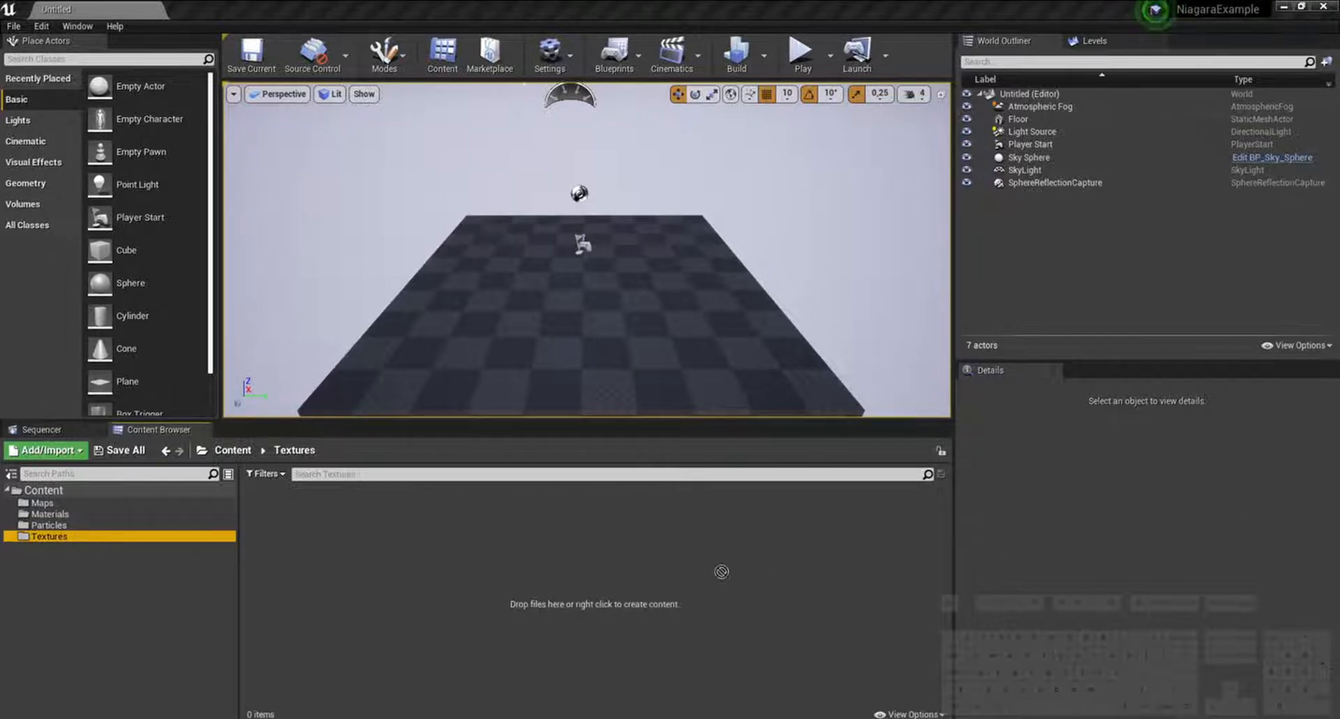
pyautogui.moveTo(722, 572); pyautogui.dragTo(489, 560)
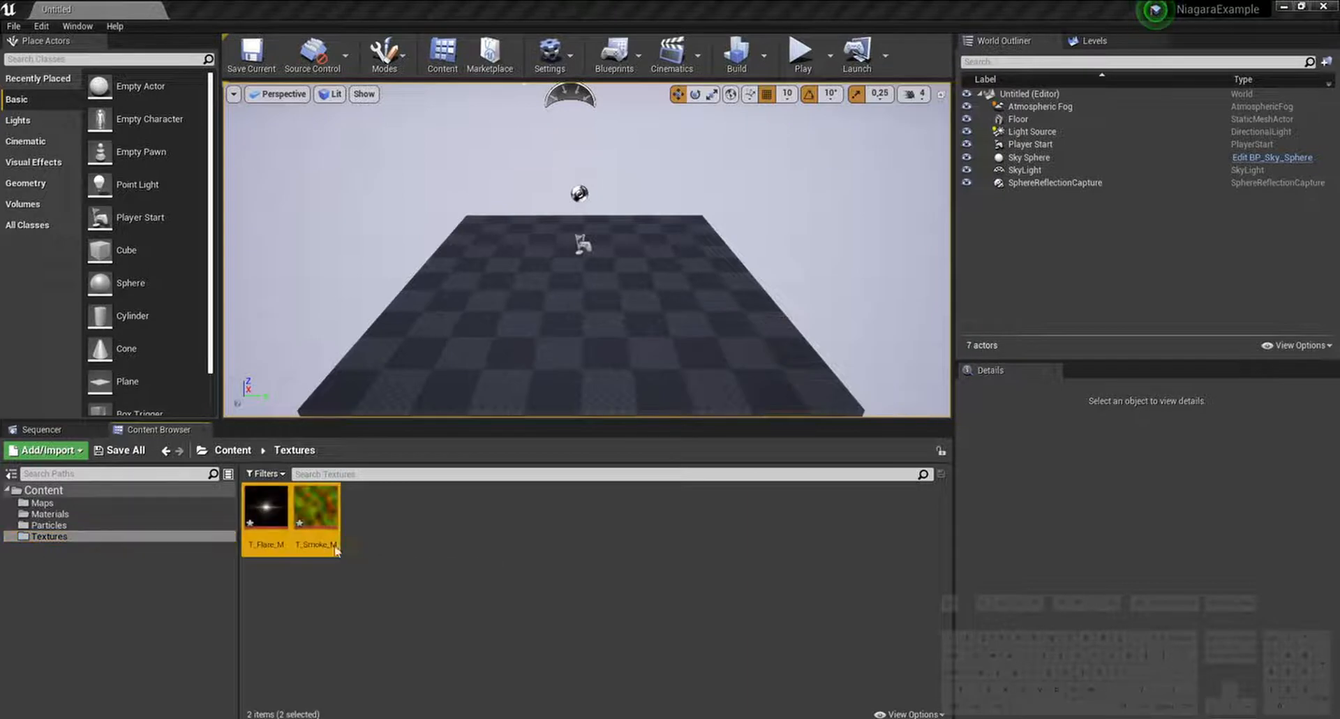
pyautogui.rightClick(268, 514)
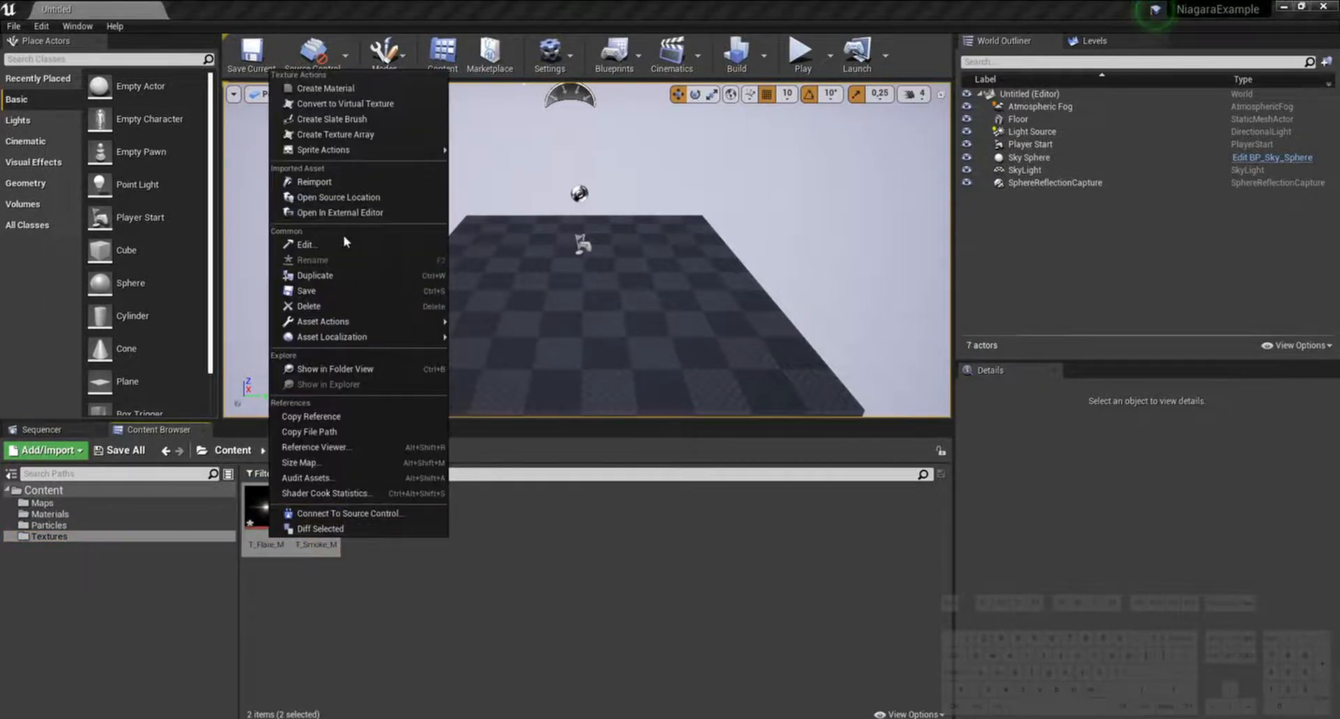
pyautogui.click(307, 291)
pyautogui.click(349, 618)
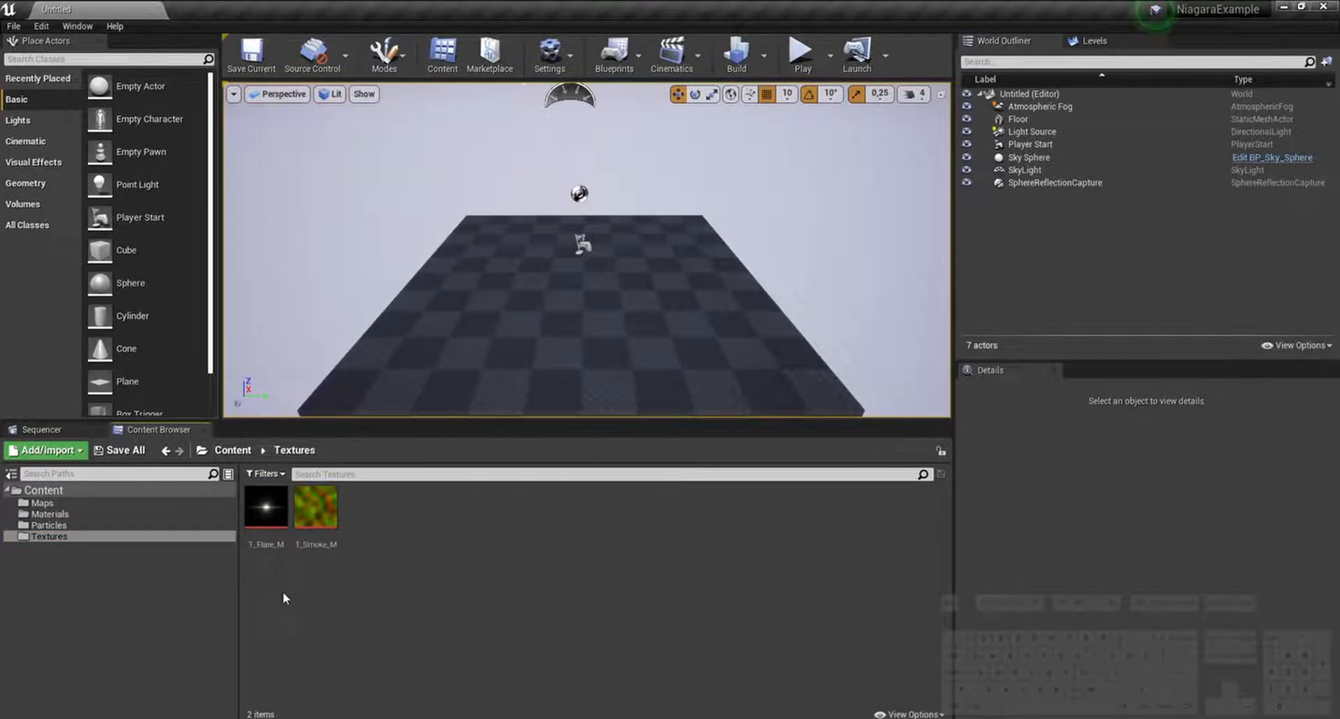
# Step: Open the T_Flare_M texture and set its Maximum Texture Size to 512
pyautogui.doubleClick(268, 508)
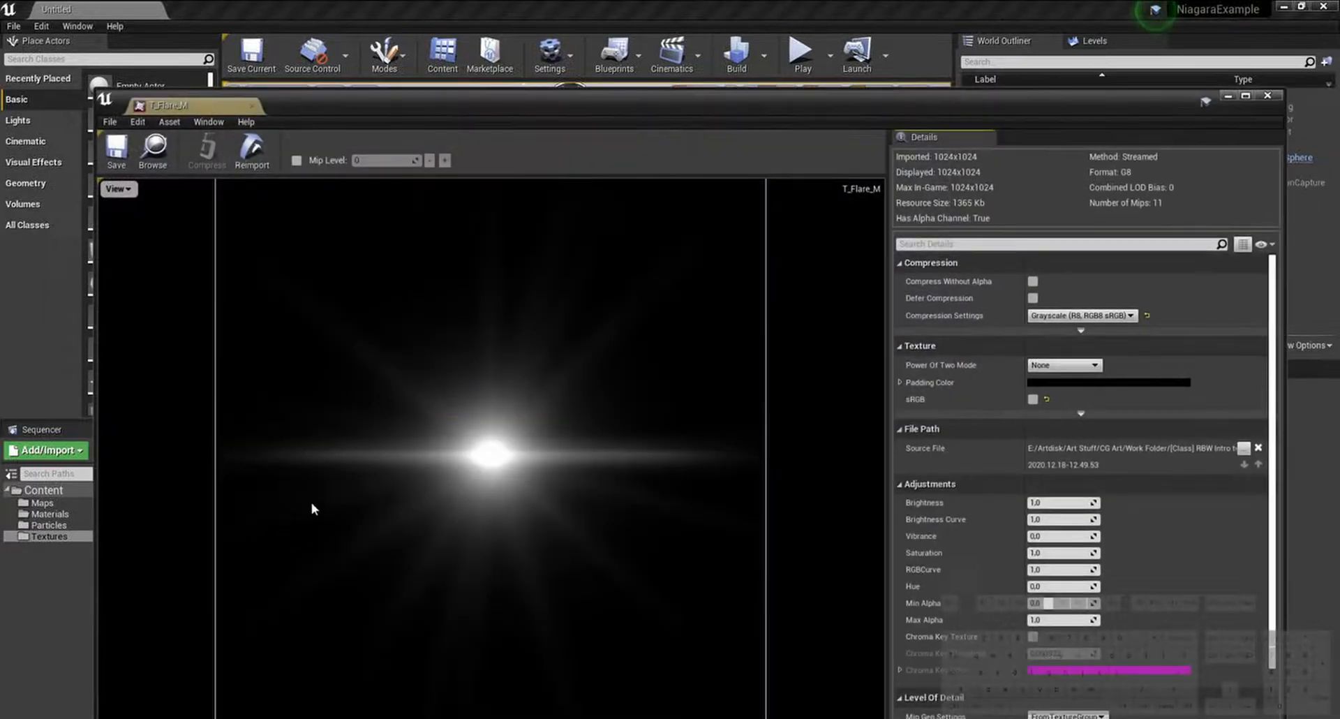
pyautogui.moveTo(657, 105); pyautogui.dragTo(645, 29)
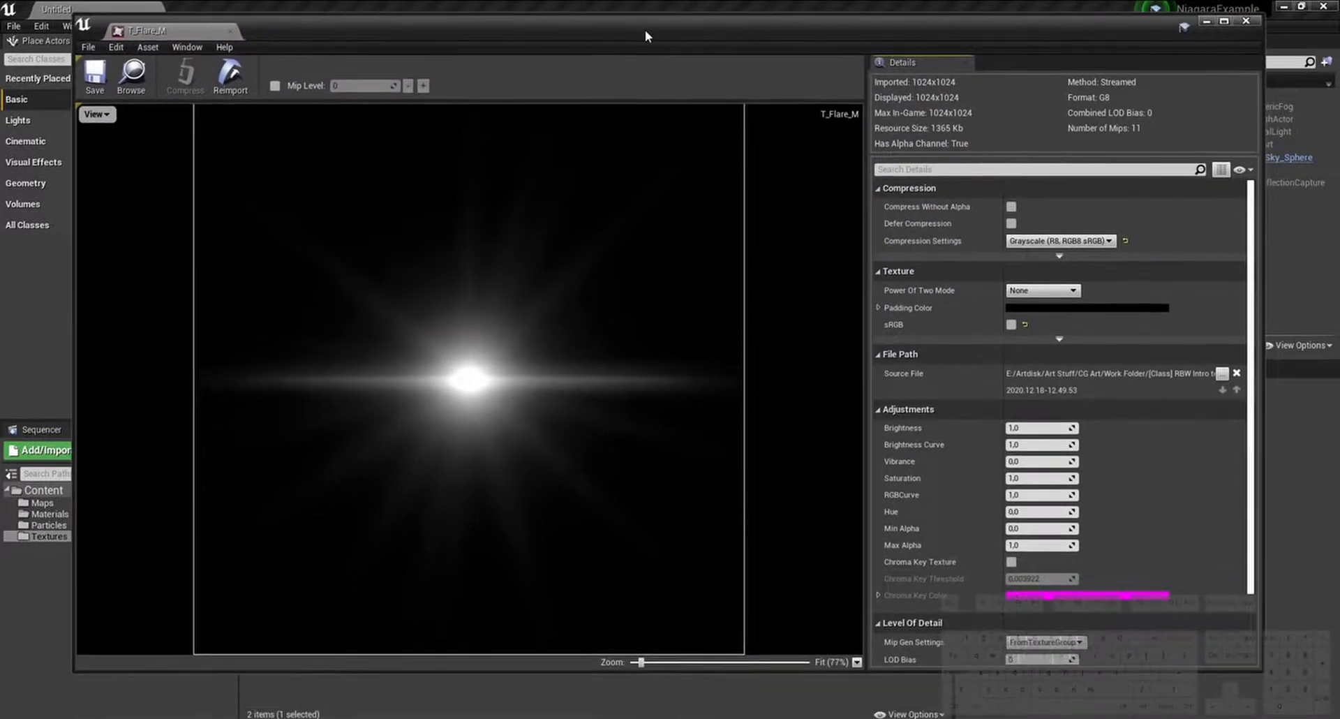
pyautogui.click(1060, 256)
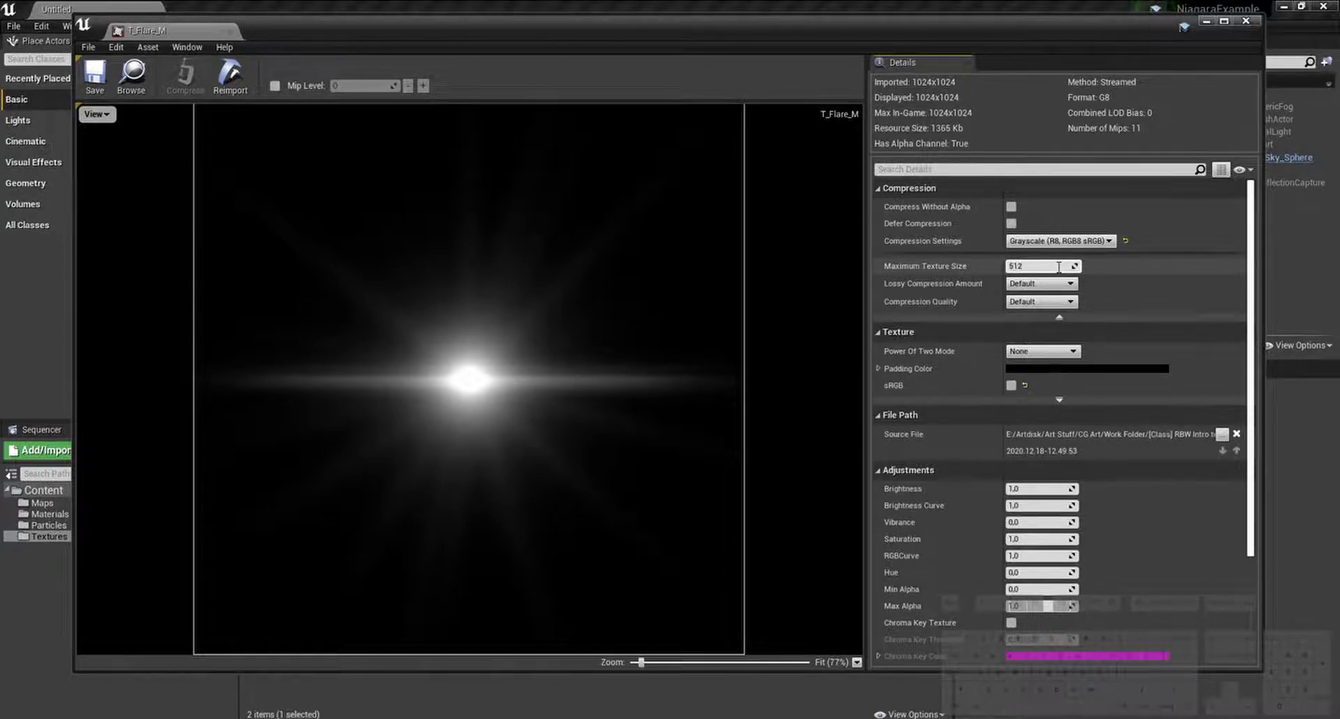
pyautogui.press('Return')
# Step: Set the Texture Group of T_Flare_M to Effects and save the texture
pyautogui.scroll(-5, 1075, 489)
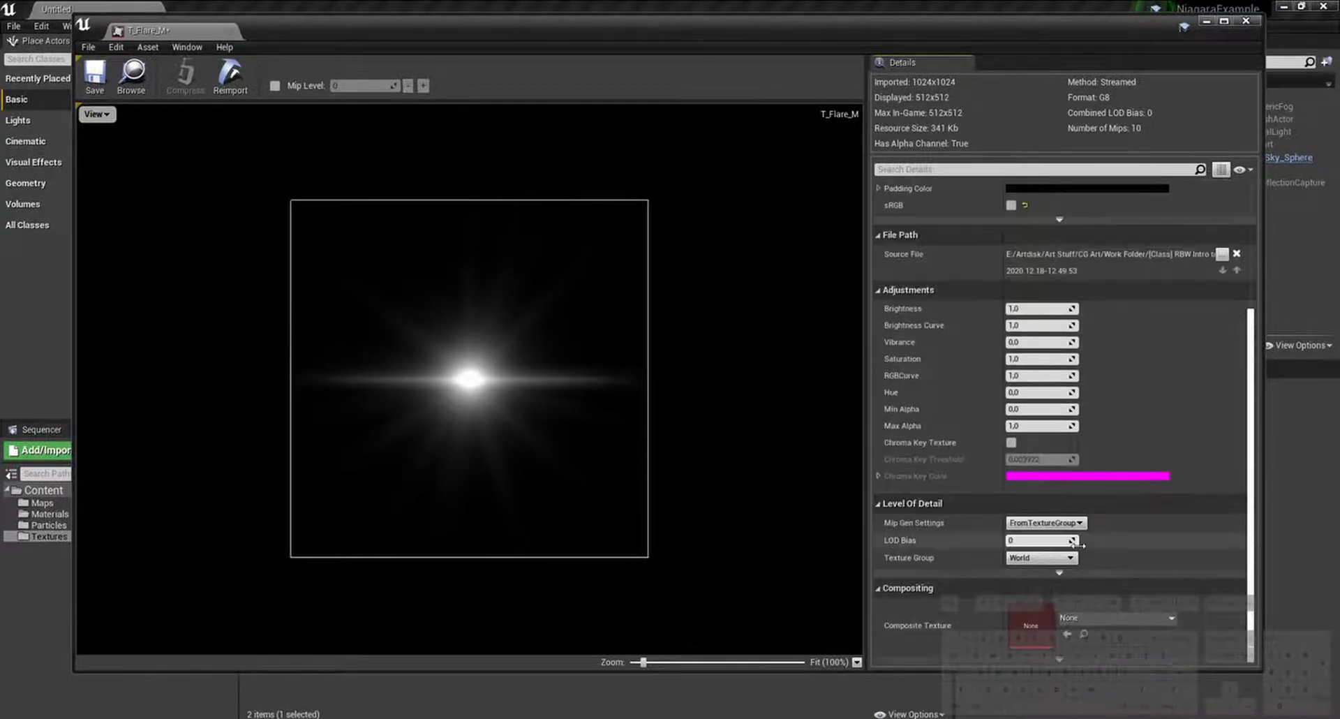
pyautogui.click(1072, 525)
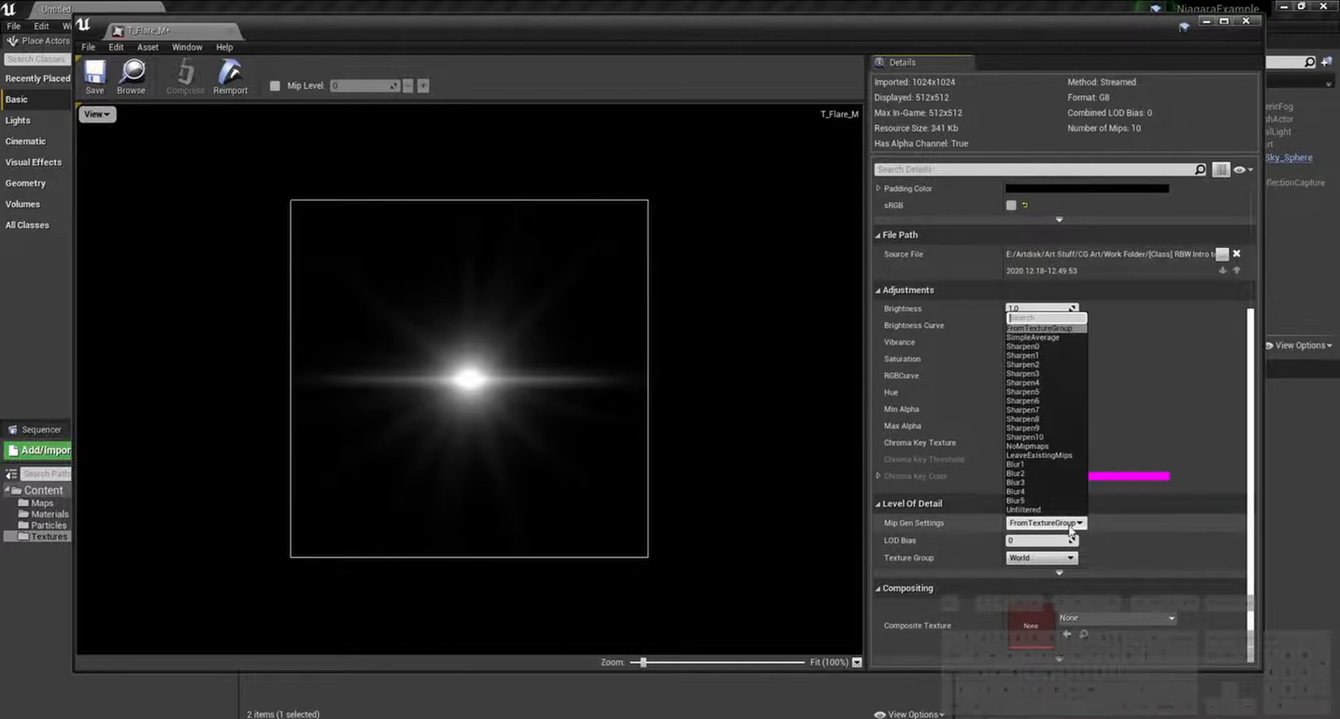
pyautogui.click(1072, 528)
pyautogui.click(1048, 558)
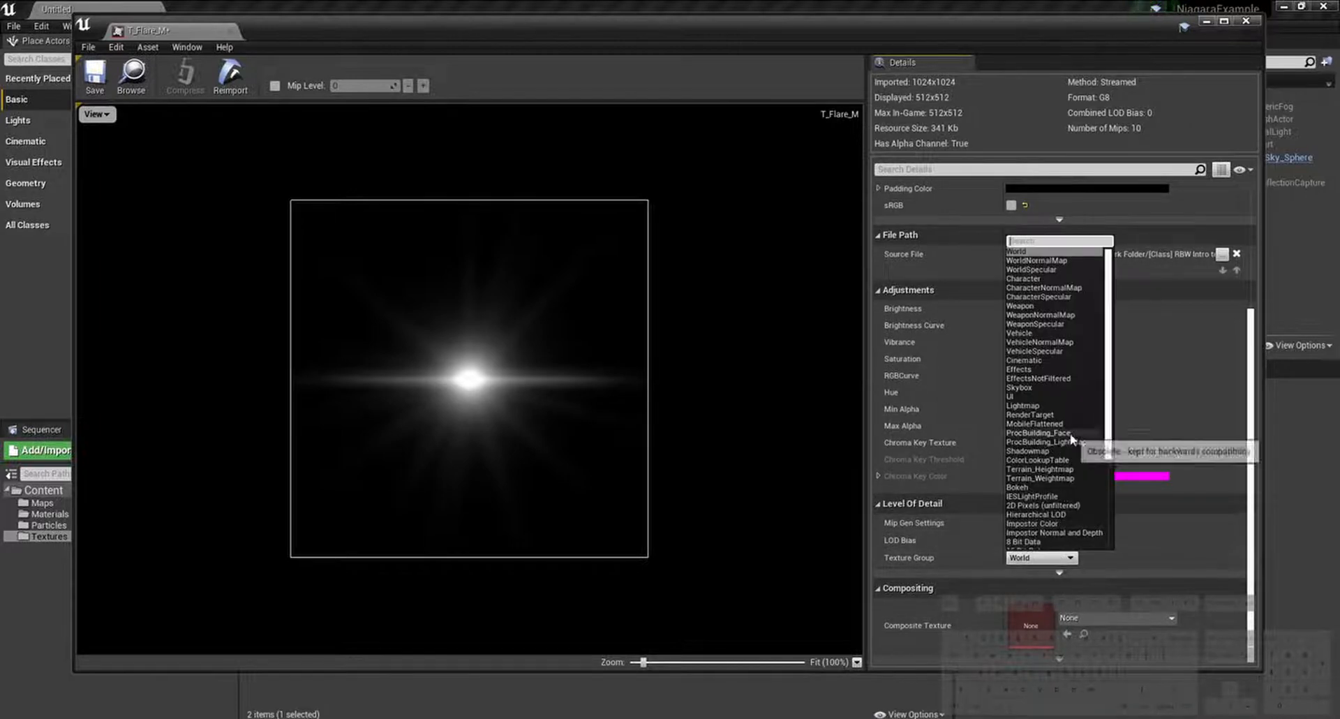
pyautogui.click(1042, 370)
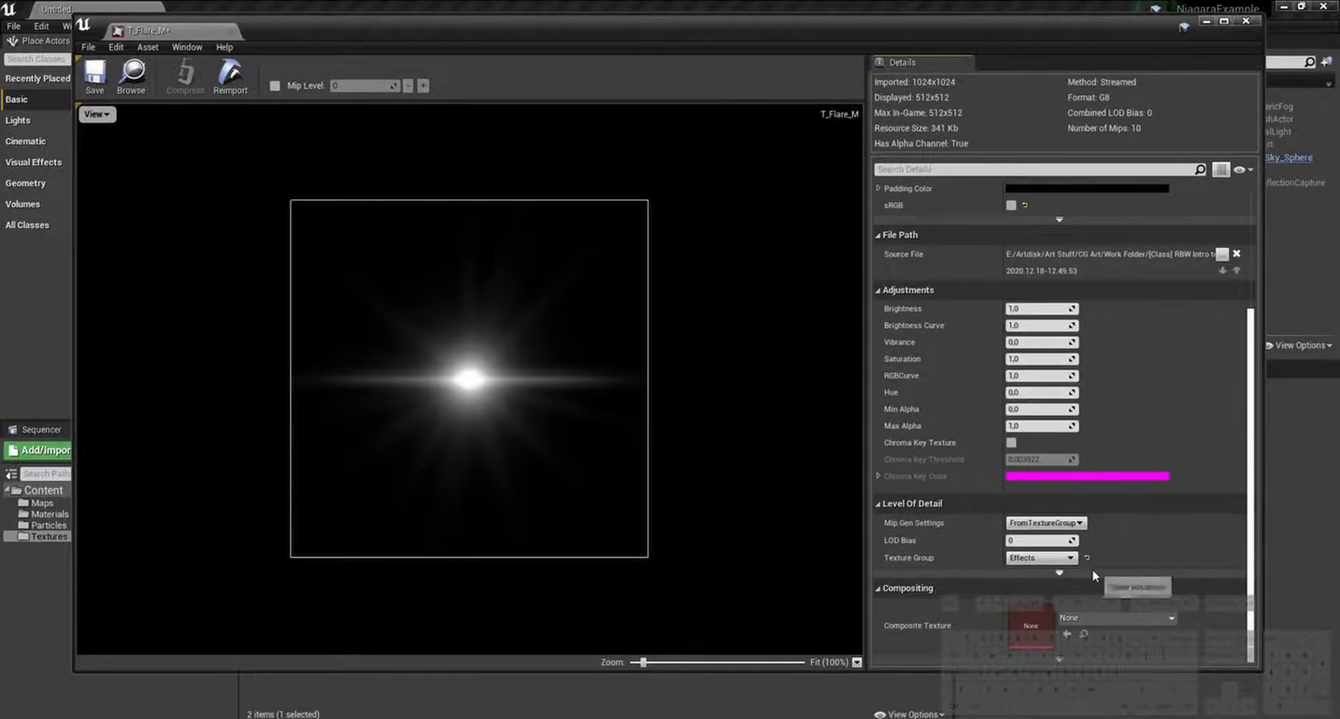
pyautogui.scroll(5, 1103, 565)
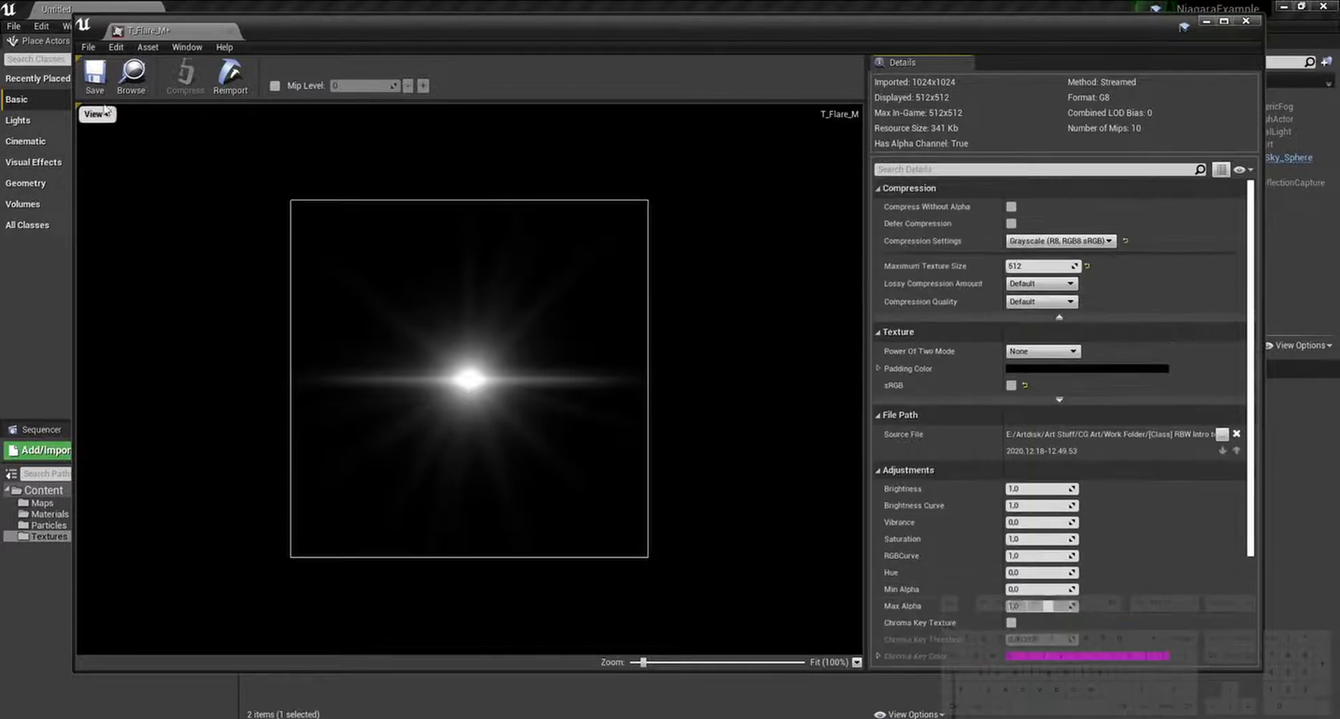
pyautogui.moveTo(304, 34); pyautogui.dragTo(499, 101)
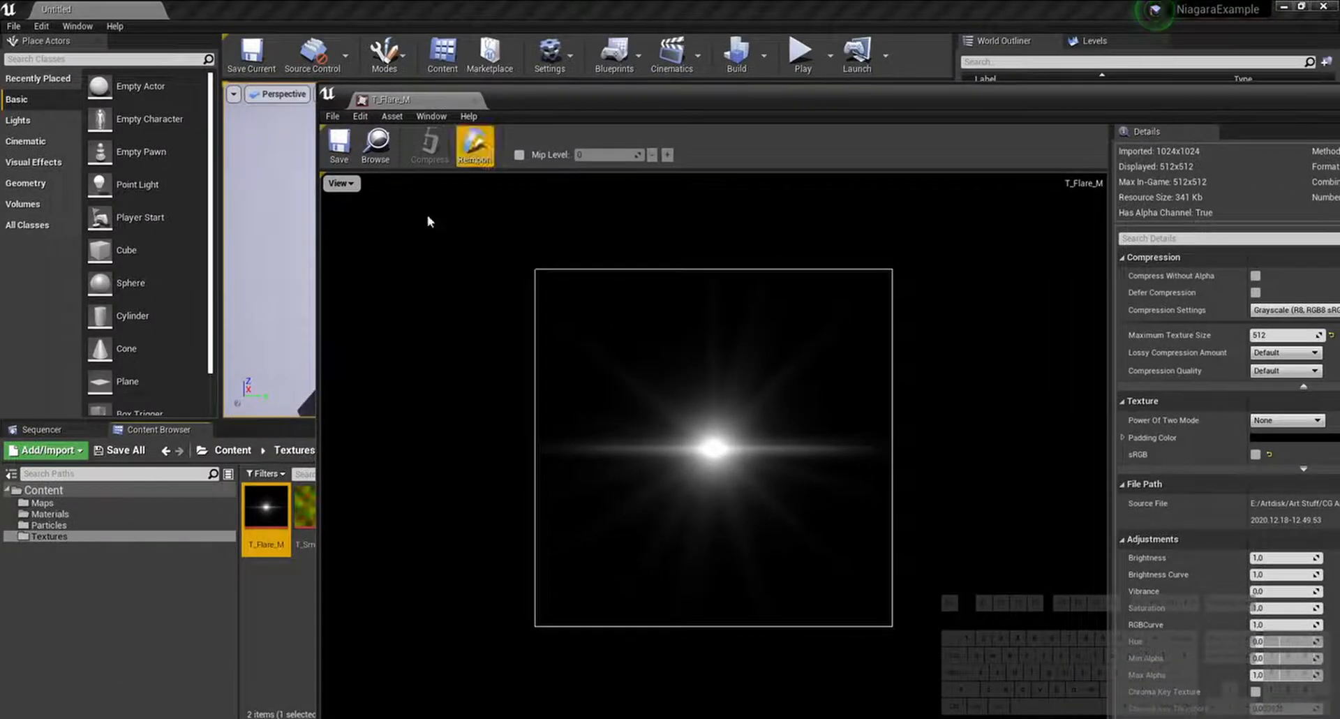
# Step: Open the T_Smoke_M texture and set its Maximum Texture Size to 512
pyautogui.doubleClick(302, 499)
pyautogui.moveTo(752, 101); pyautogui.dragTo(542, 45)
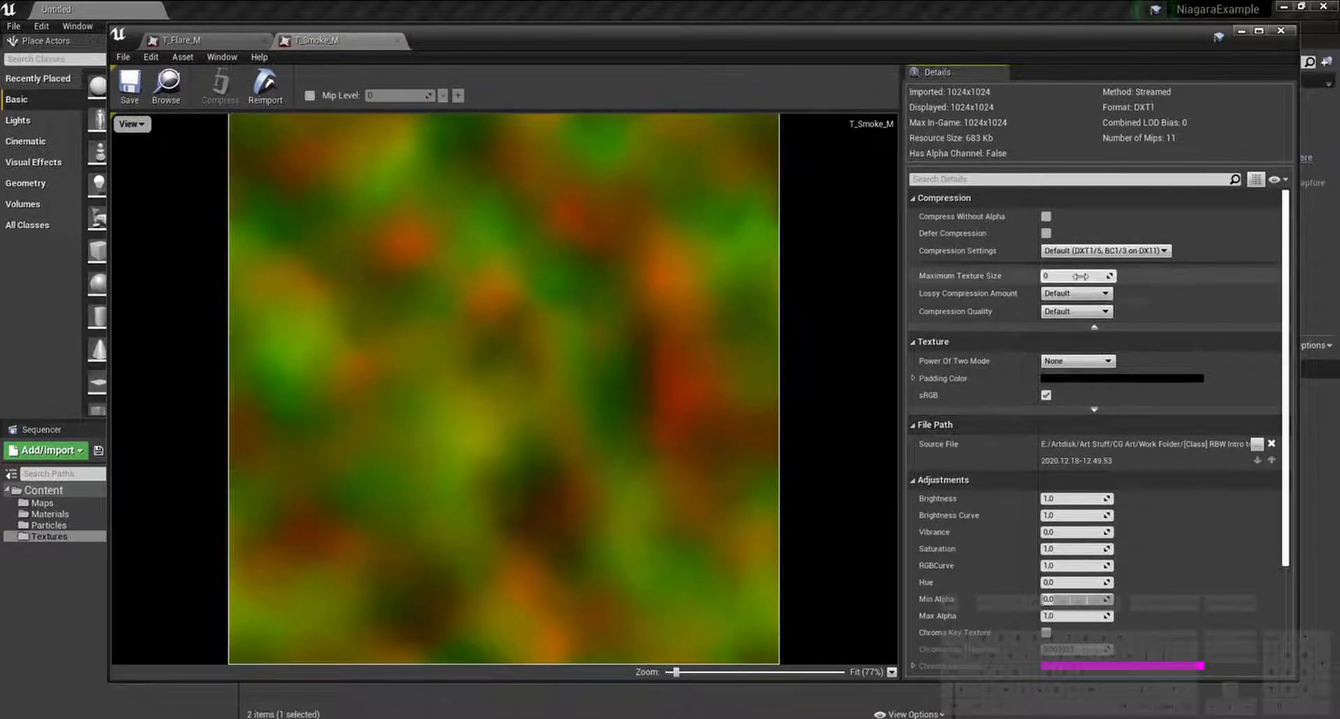
pyautogui.press('Return')
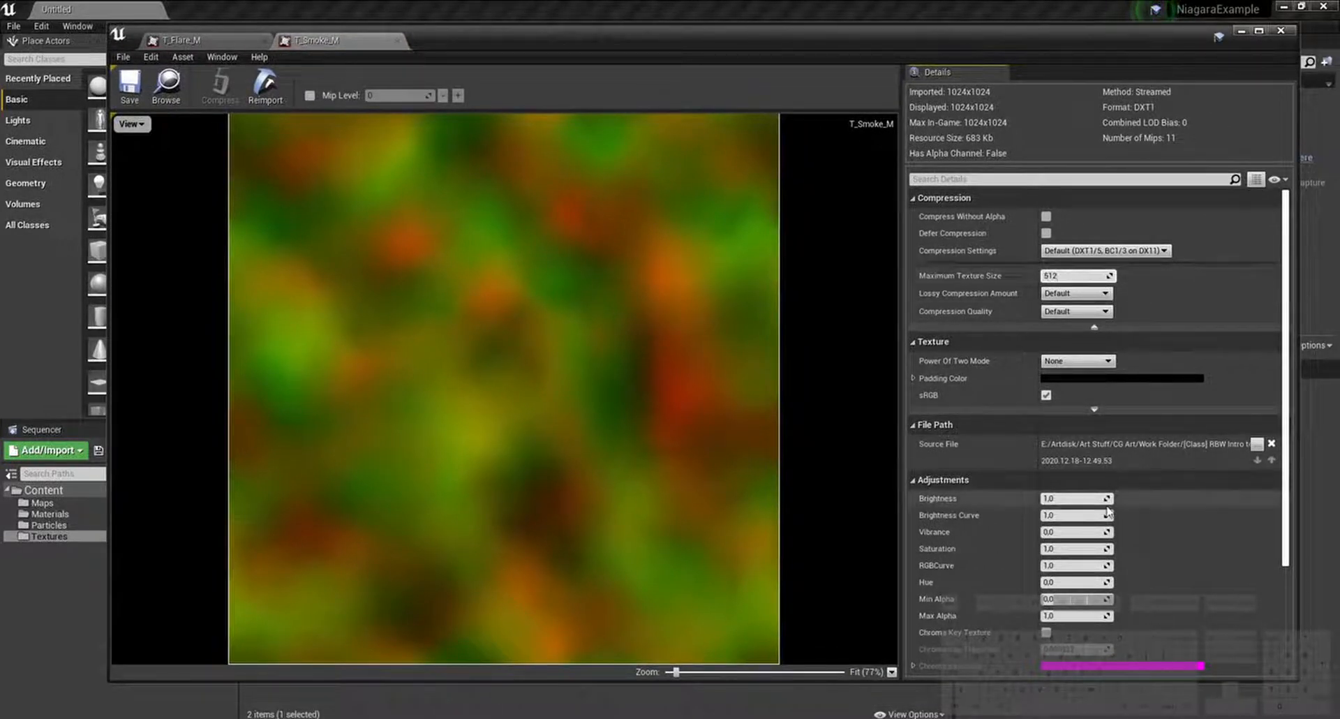
# Step: Set the Texture Group of T_Smoke_M to Effects, then save the texture and close the texture editor
pyautogui.scroll(-5, 1108, 516)
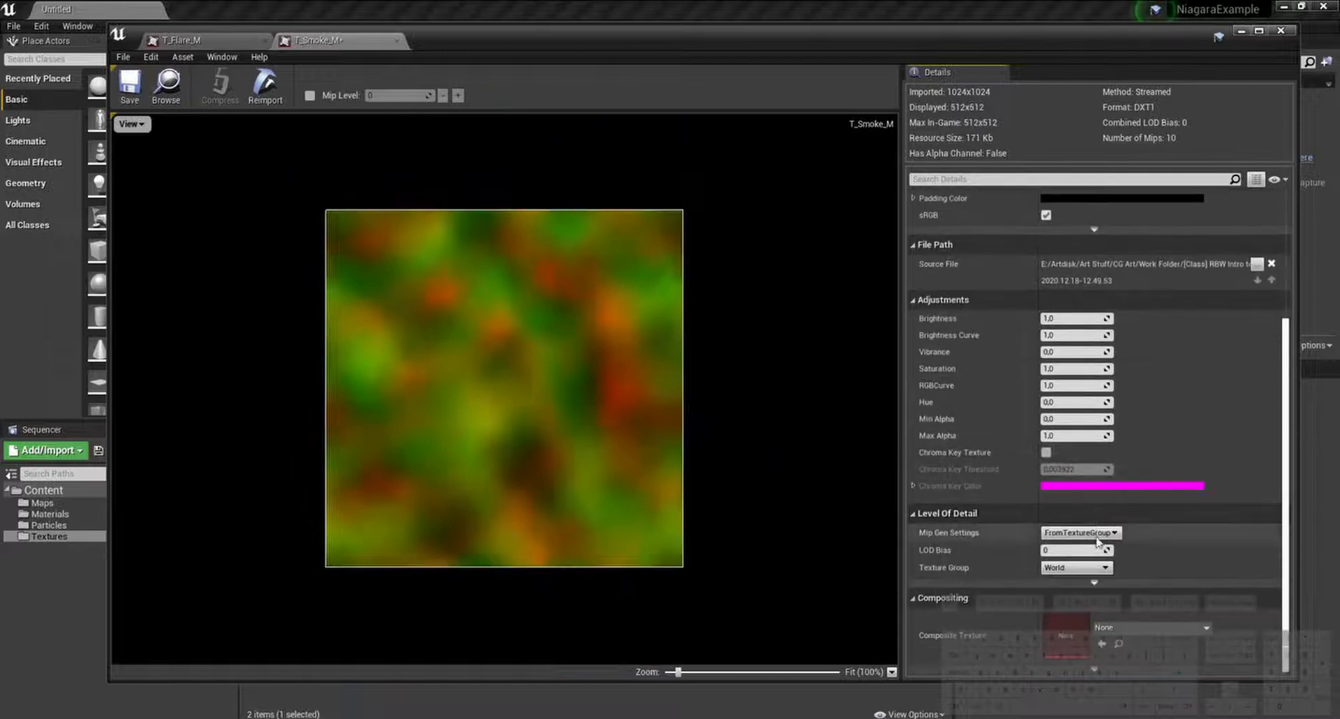
pyautogui.click(1087, 567)
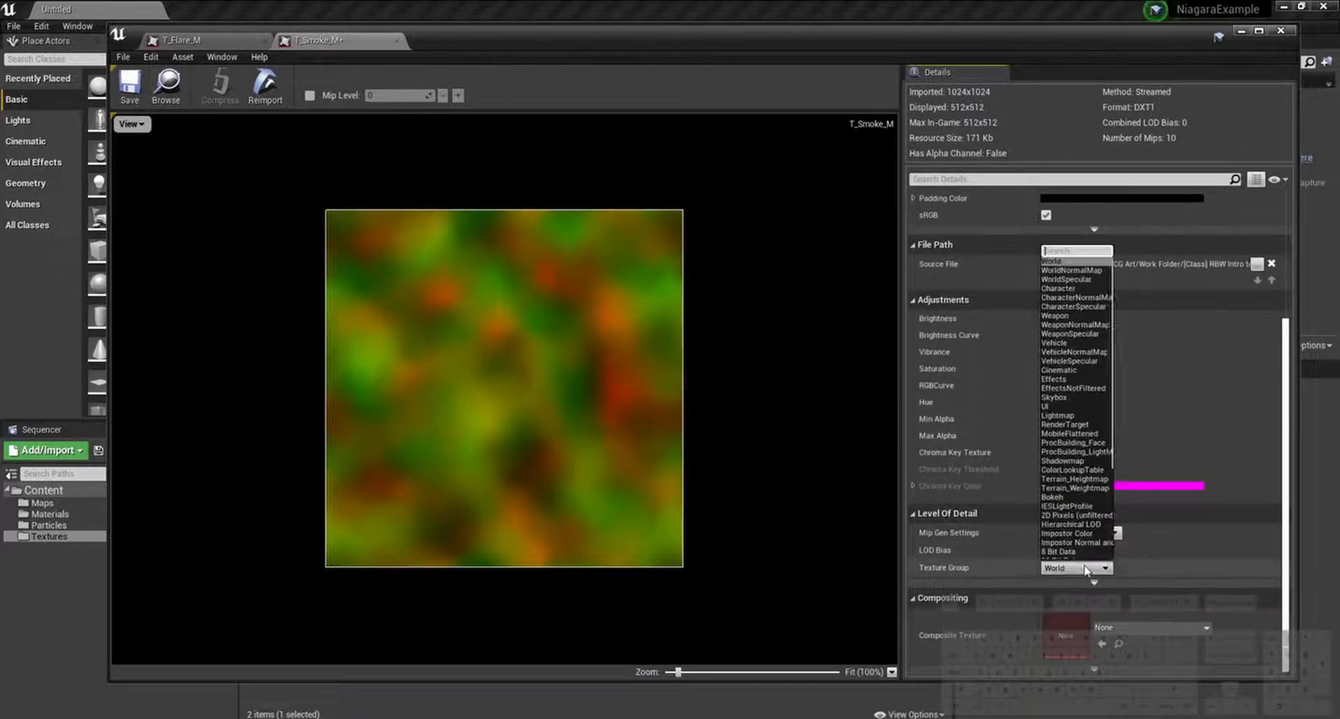
pyautogui.click(1107, 378)
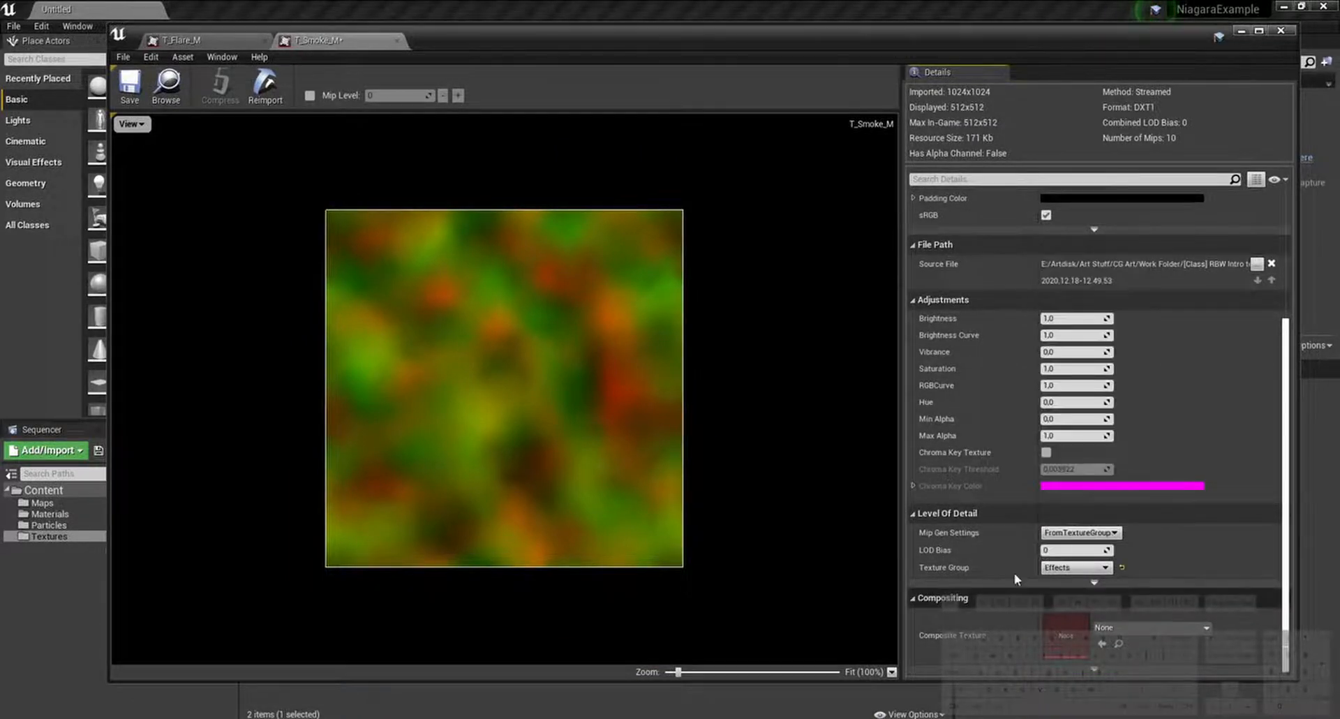
pyautogui.click(139, 98)
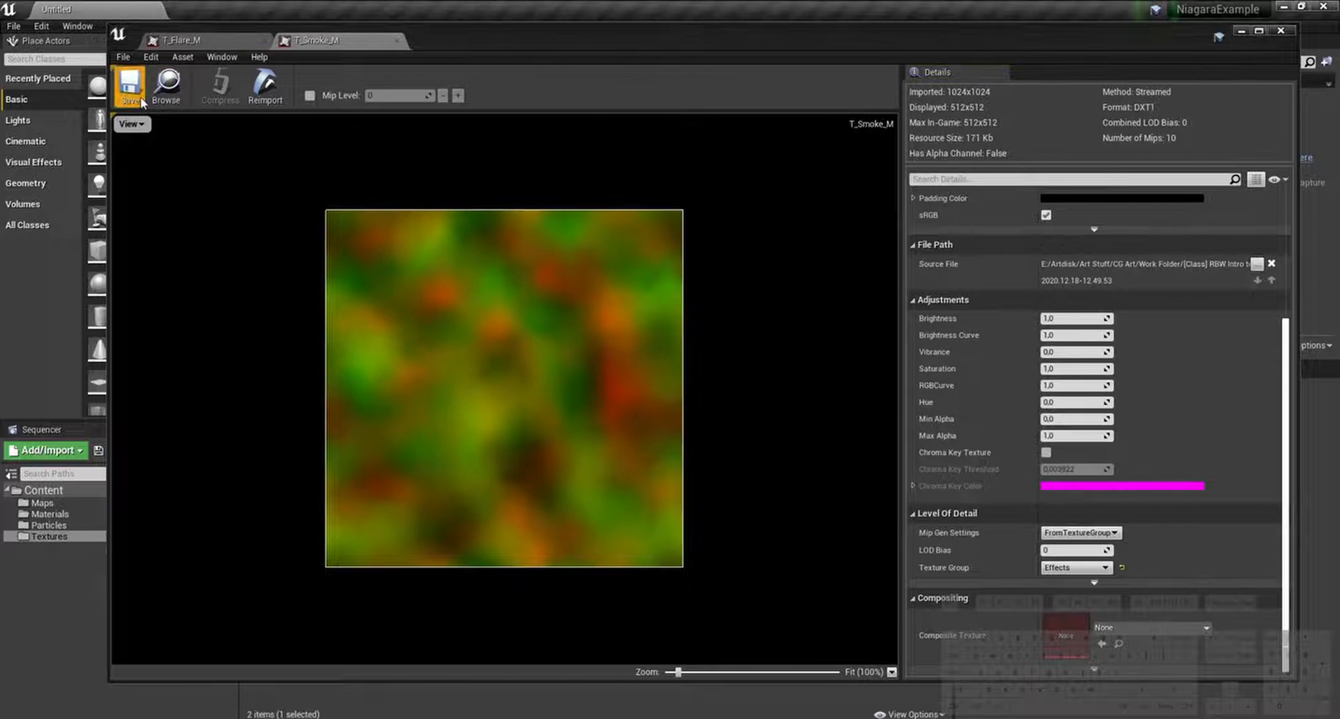
pyautogui.click(1282, 31)
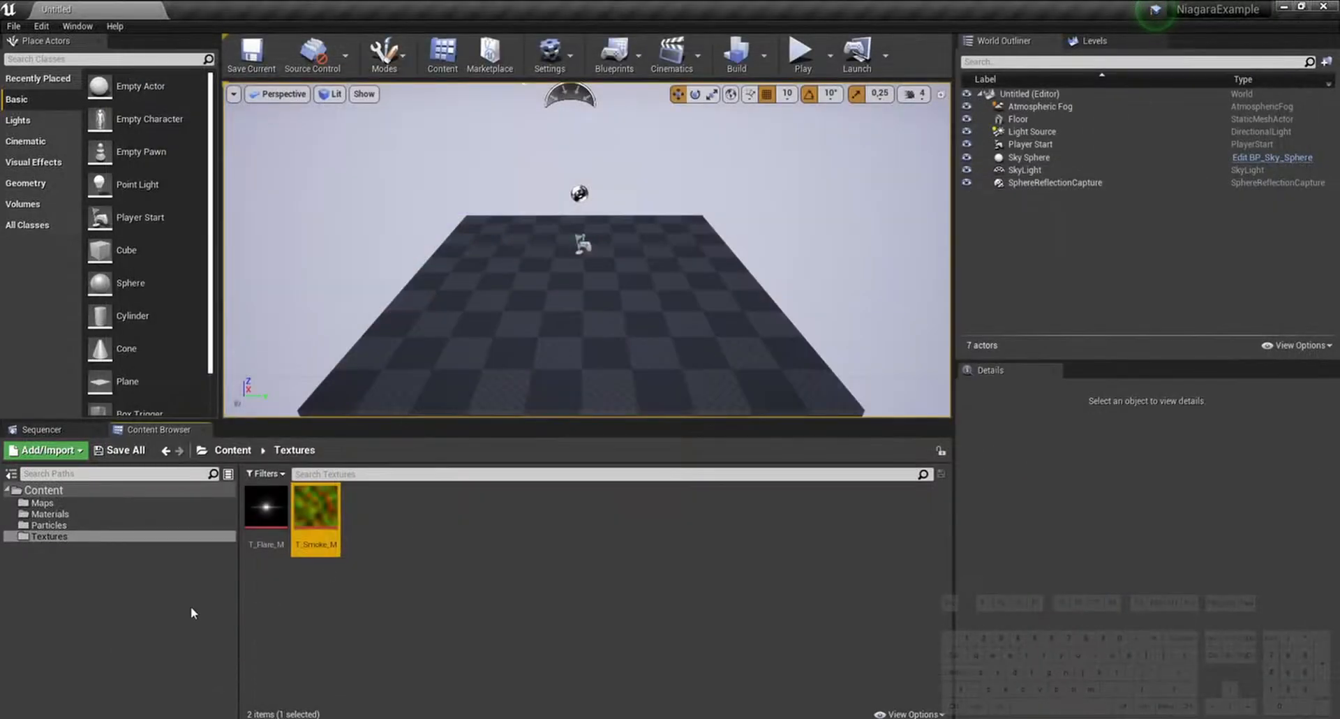
# Step: Create a new material named Flash_M in the Materials folder
pyautogui.click(108, 516)
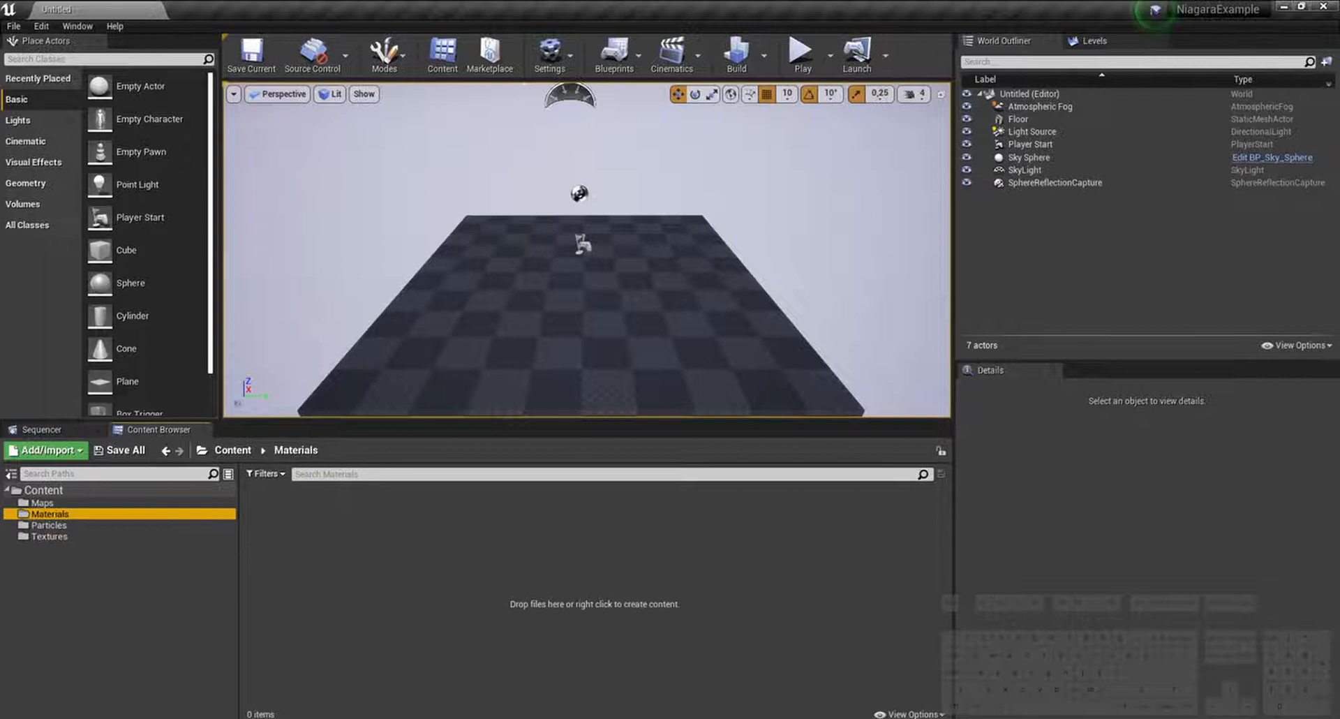
pyautogui.rightClick(287, 521)
pyautogui.click(371, 244)
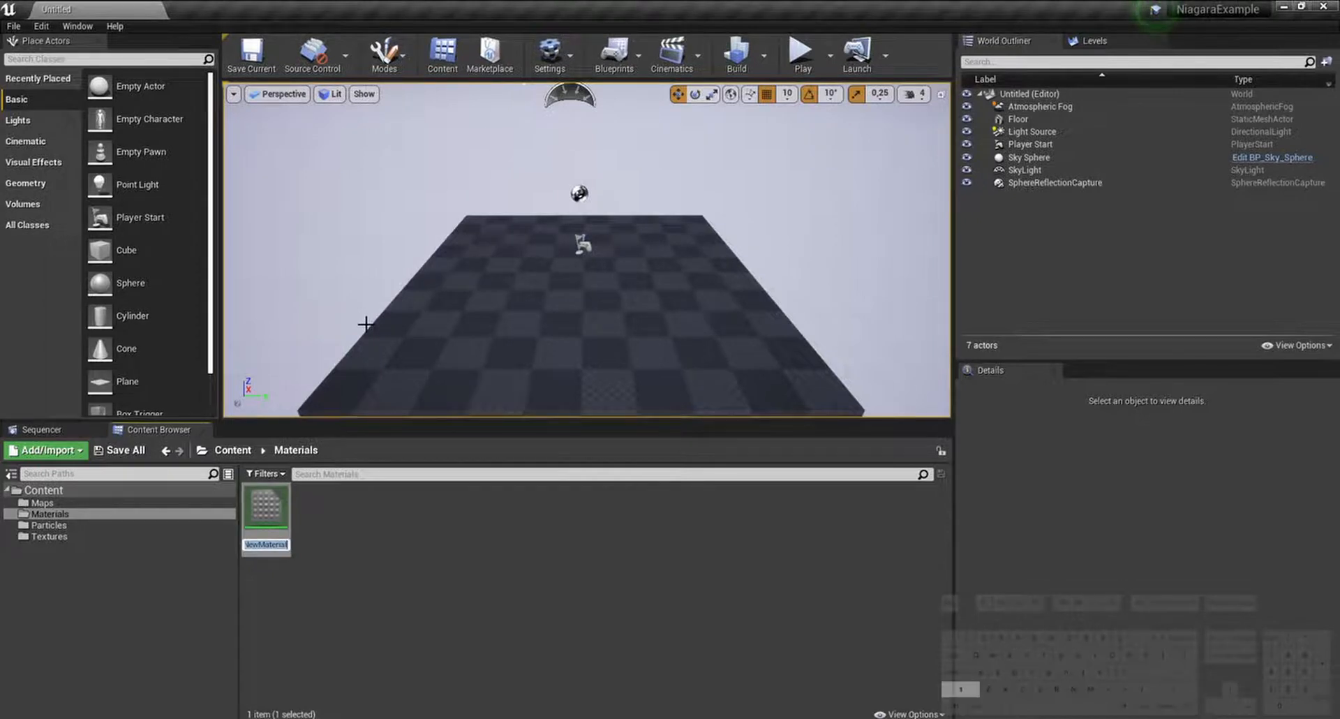
pyautogui.write('Flash_M')
pyautogui.press('Return')
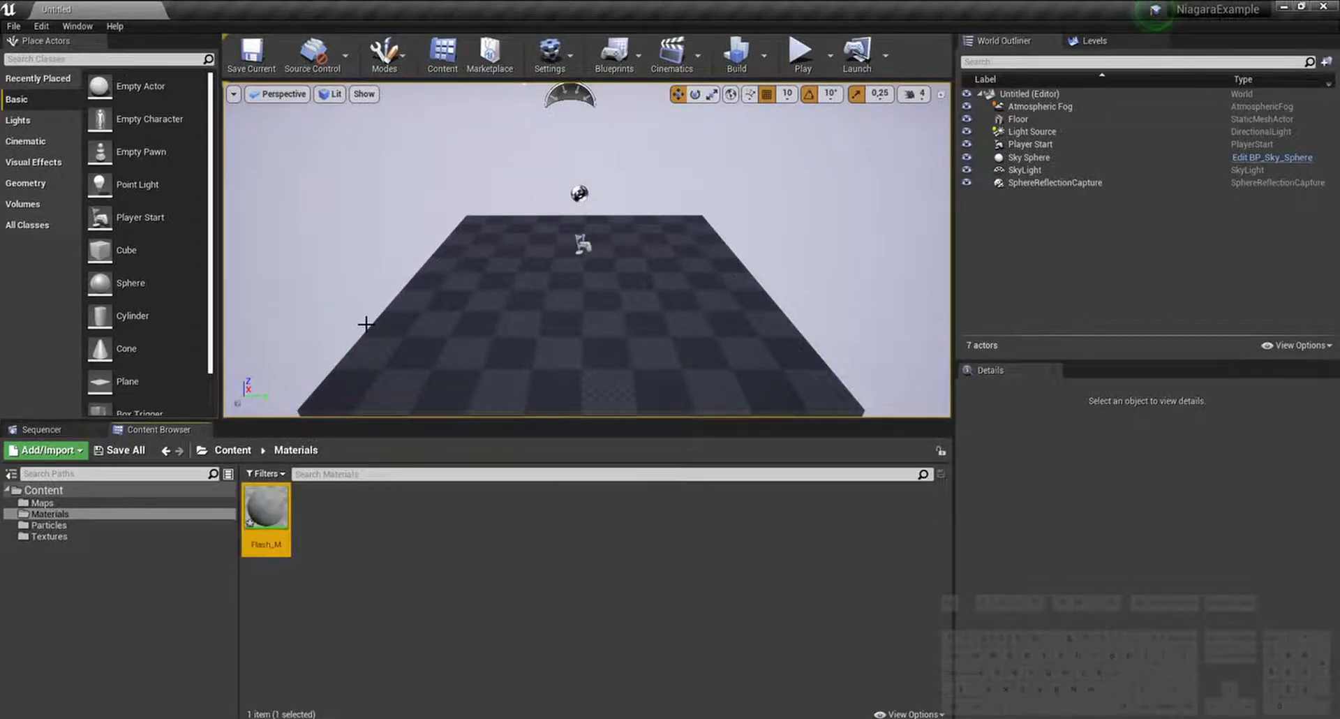
# Step: Open the Flash_M material and set its Blend Mode to Translucent and Shading Model to Unlit
pyautogui.click(463, 552)
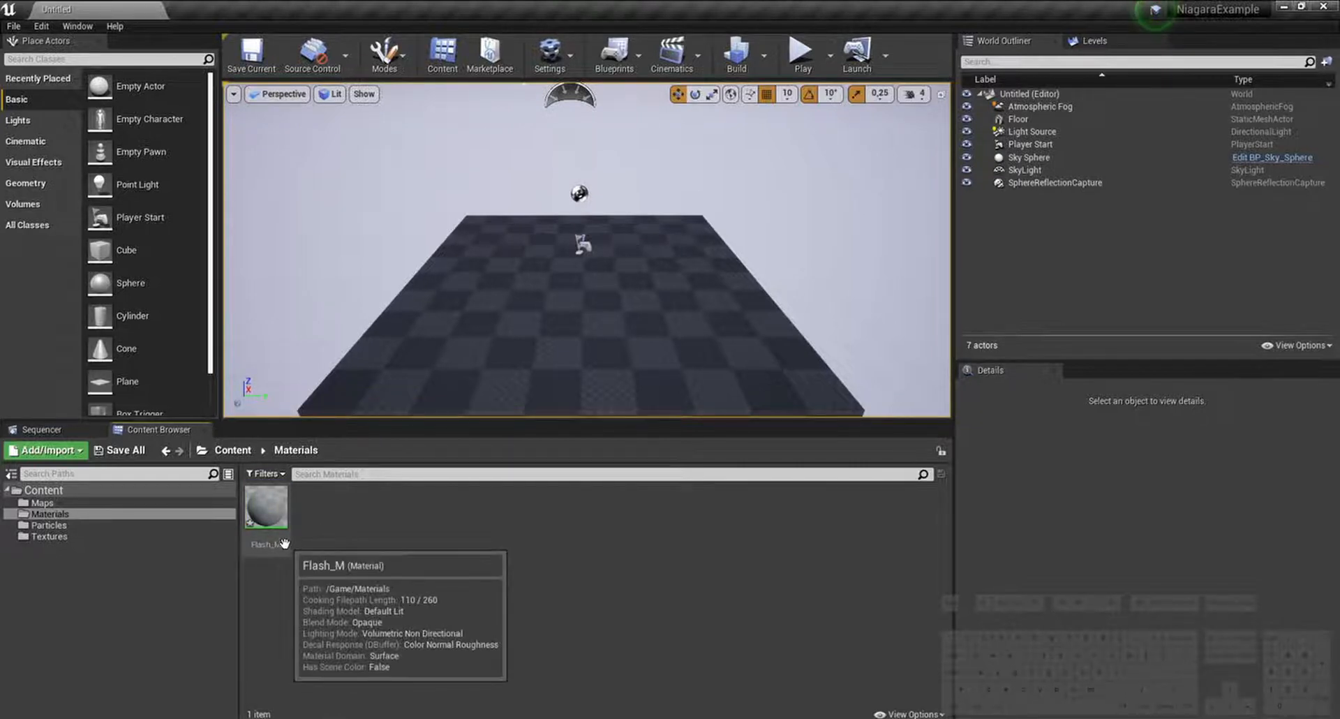
pyautogui.doubleClick(269, 513)
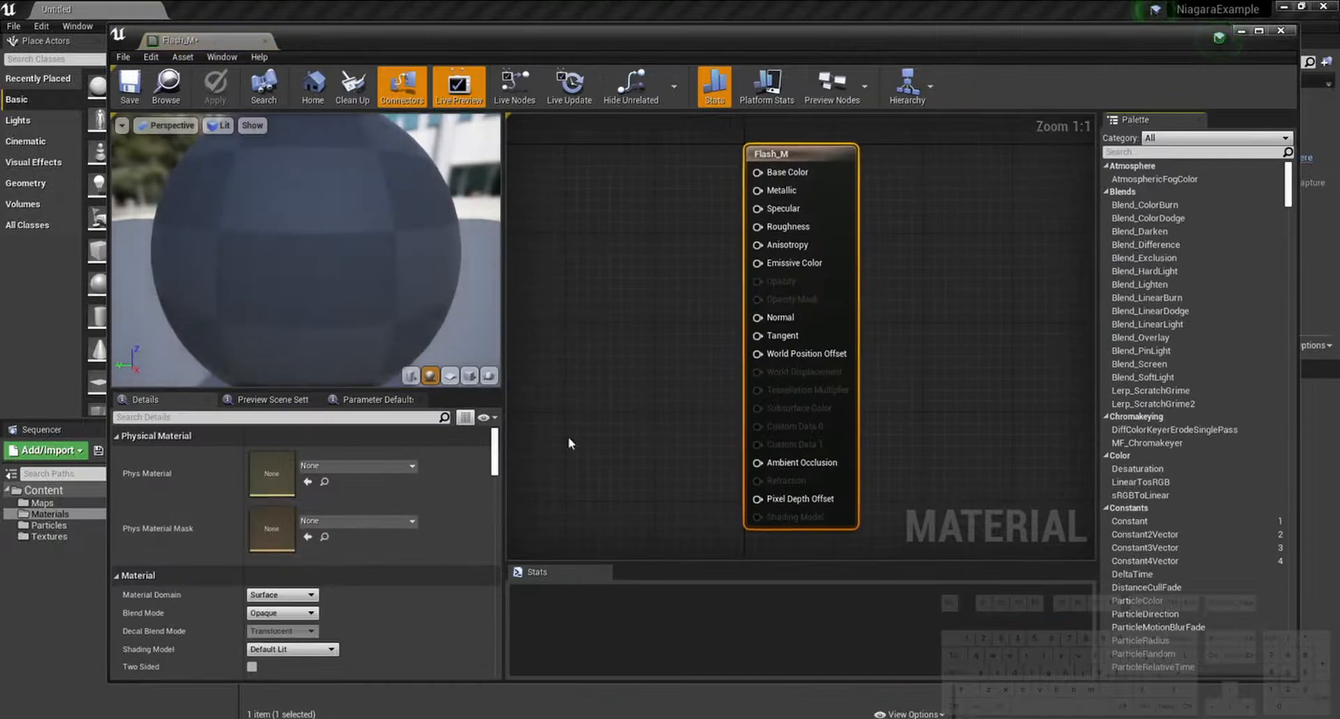
pyautogui.click(293, 613)
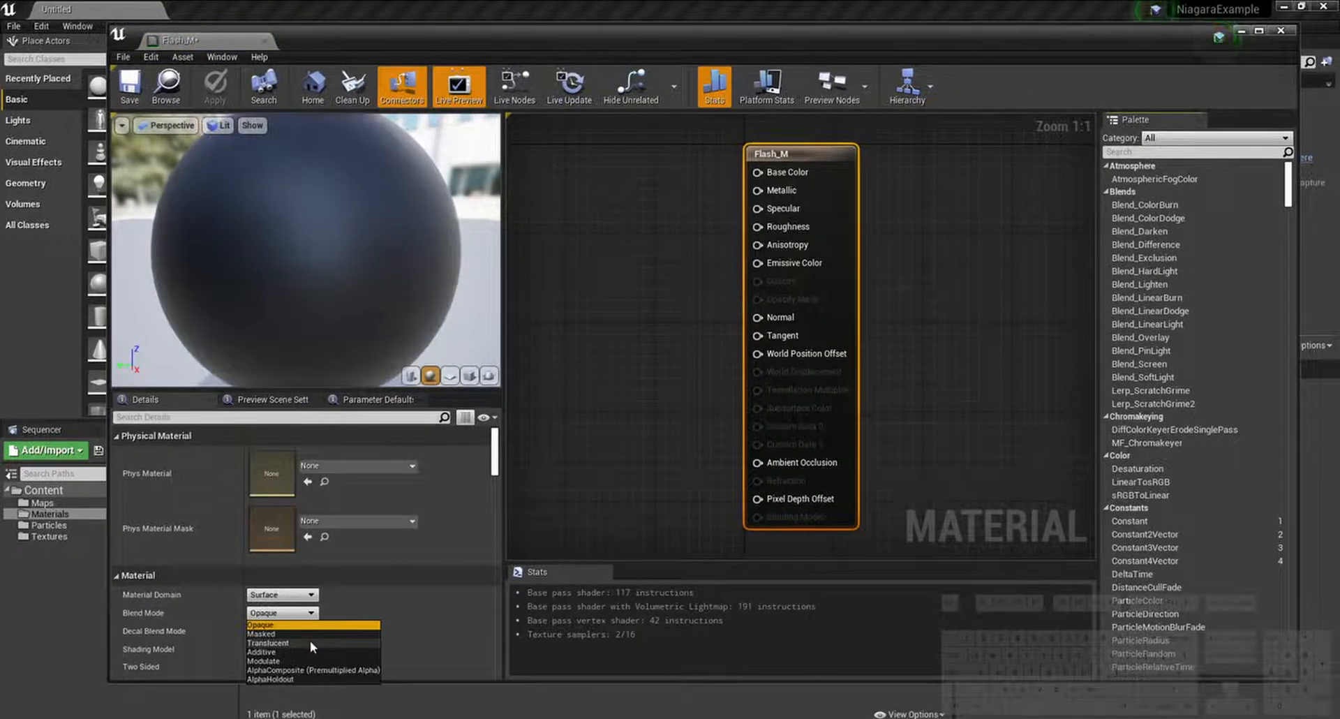
pyautogui.click(310, 642)
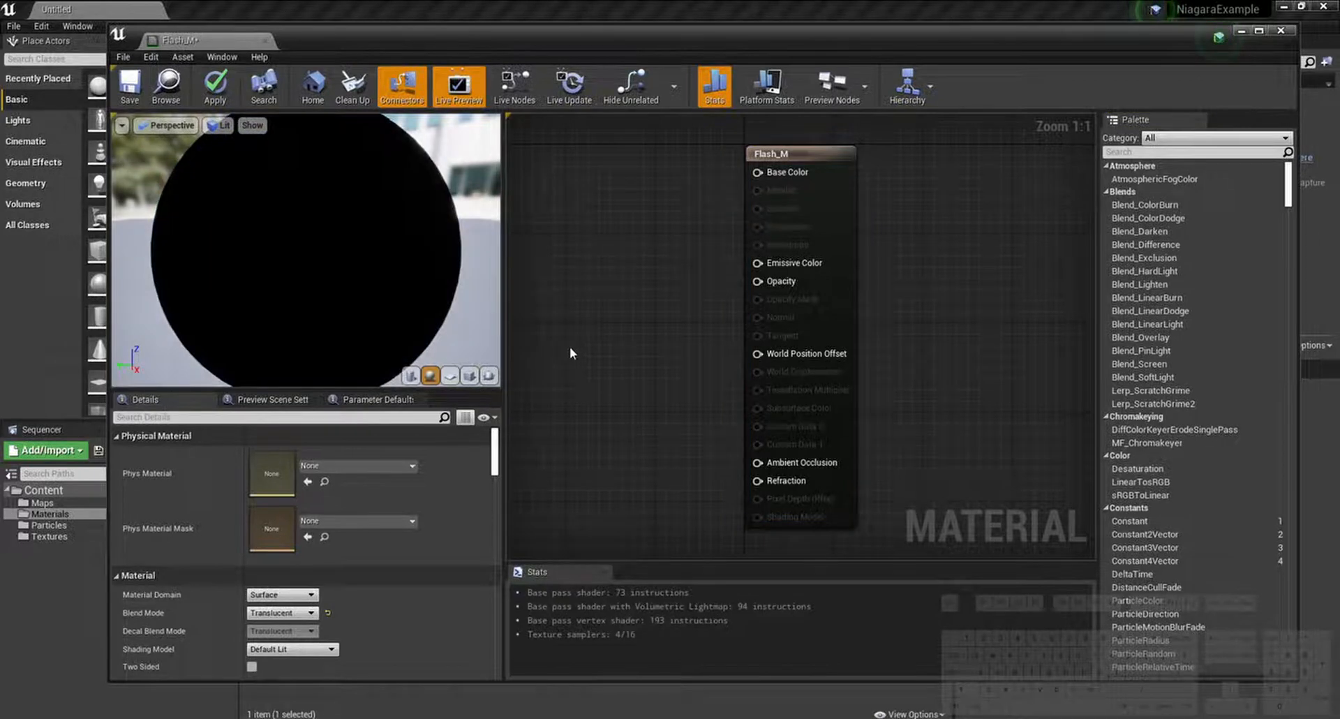
pyautogui.click(291, 649)
pyautogui.click(255, 527)
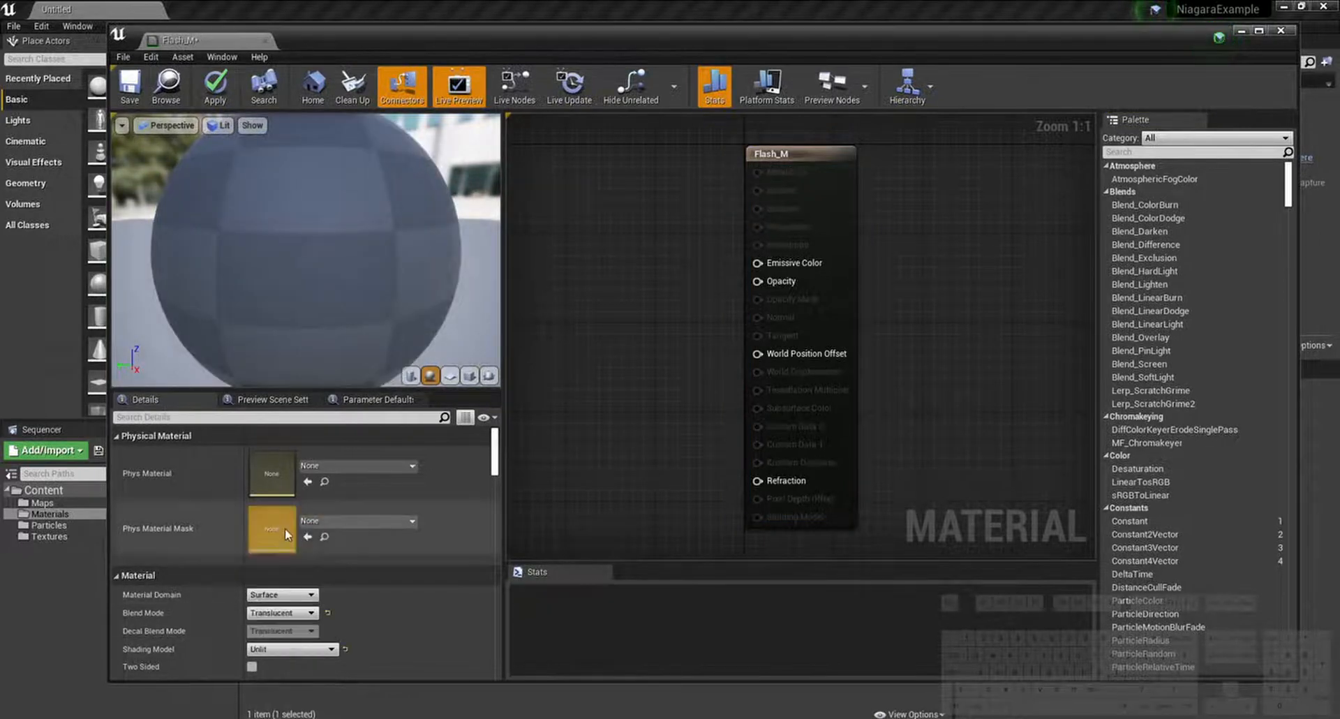
# Step: Add the T_Flare_M texture to the Flash_M graph as a Texture Sample and maximize the material editor
pyautogui.moveTo(514, 37); pyautogui.dragTo(759, 58)
pyautogui.click(56, 536)
pyautogui.click(266, 508)
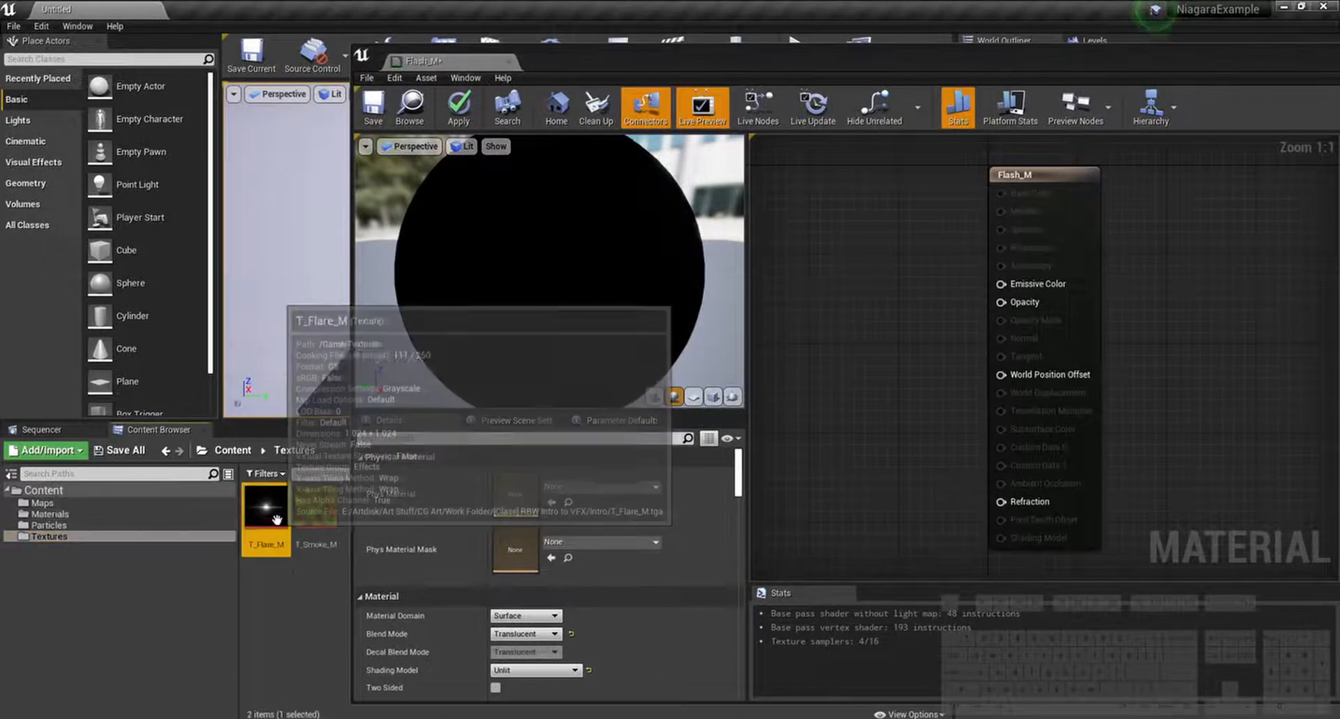
pyautogui.moveTo(266, 507); pyautogui.dragTo(817, 370)
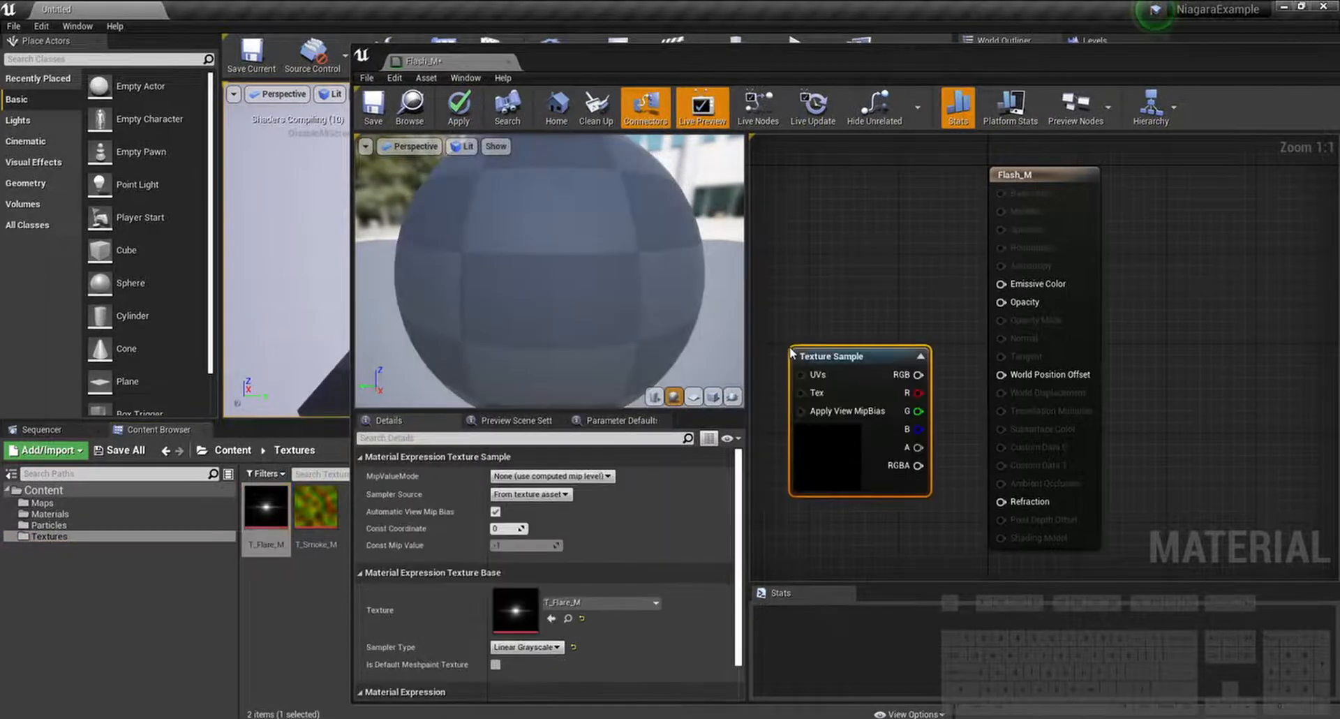
pyautogui.moveTo(877, 54); pyautogui.dragTo(624, 37)
pyautogui.doubleClick(625, 35)
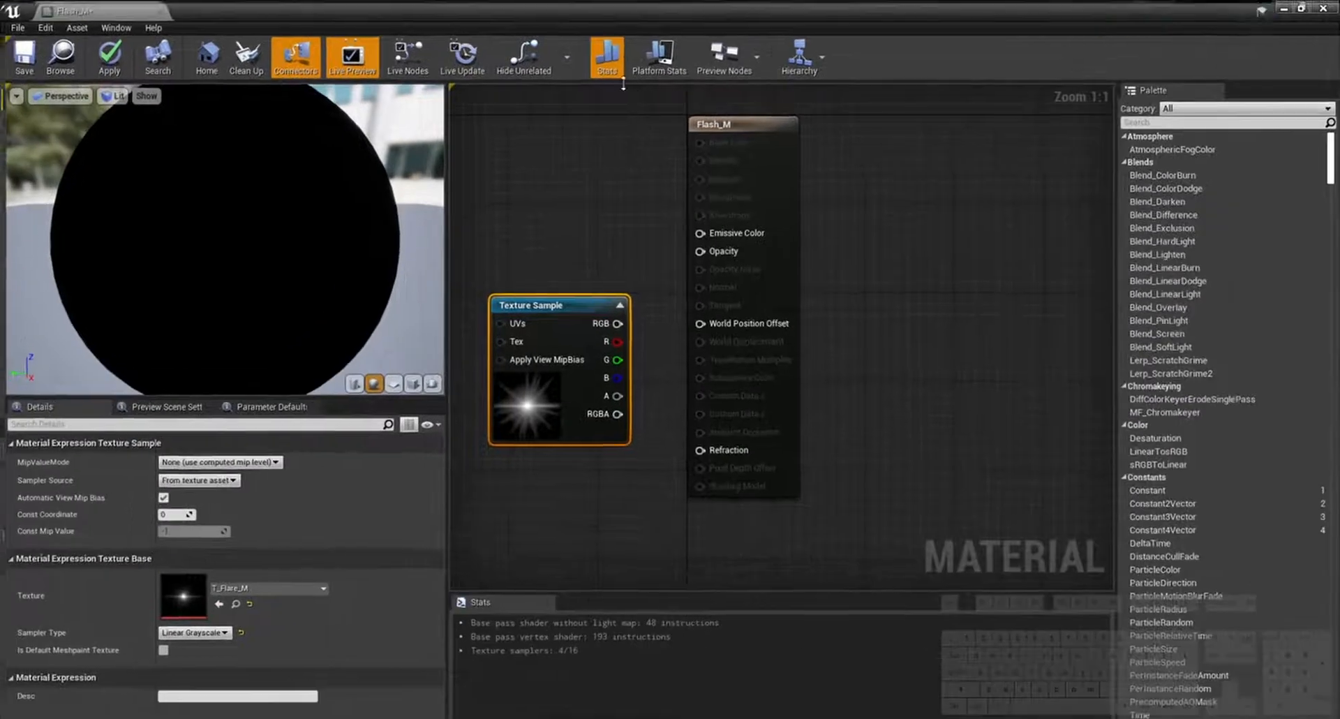
# Step: Add a Particle Color node to the graph and arrange it above the Texture Sample, clear of the material's result node
pyautogui.scroll(-1, 637, 248)
pyautogui.rightClick(664, 271)
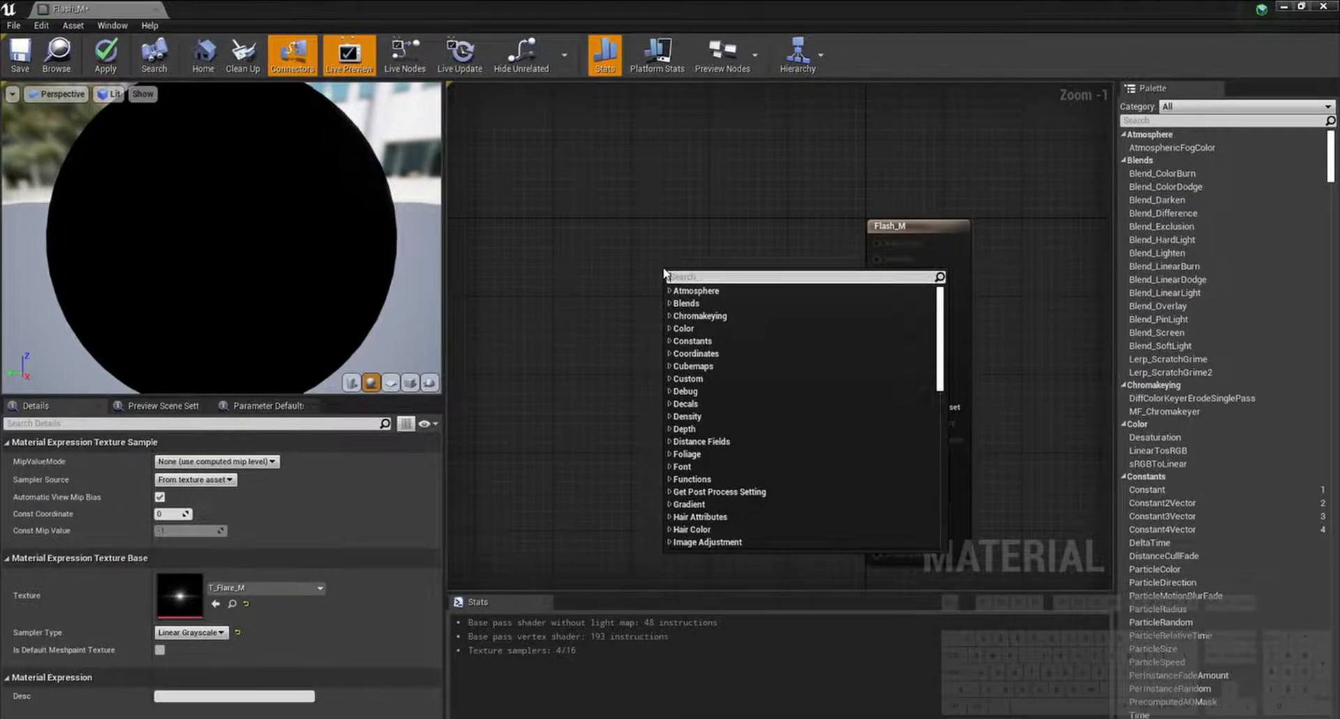
pyautogui.write('particleco')
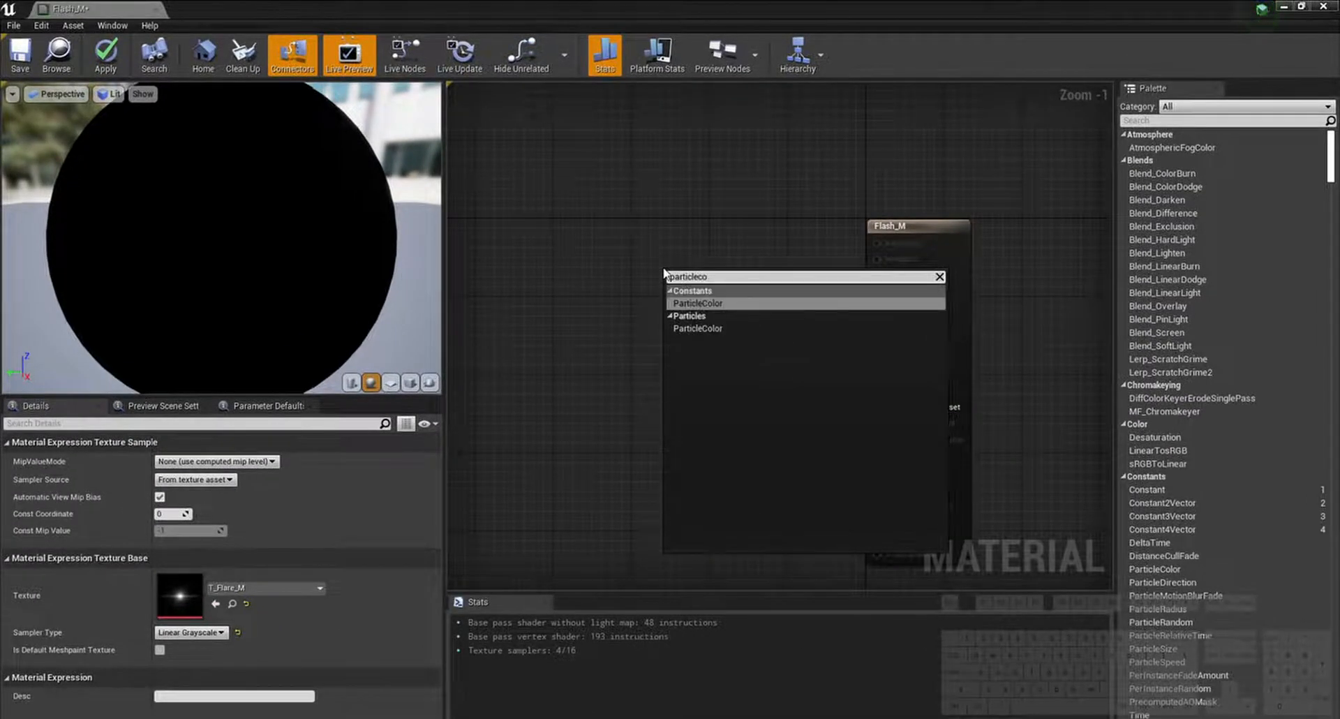
pyautogui.press('Return')
pyautogui.moveTo(691, 342); pyautogui.dragTo(618, 298)
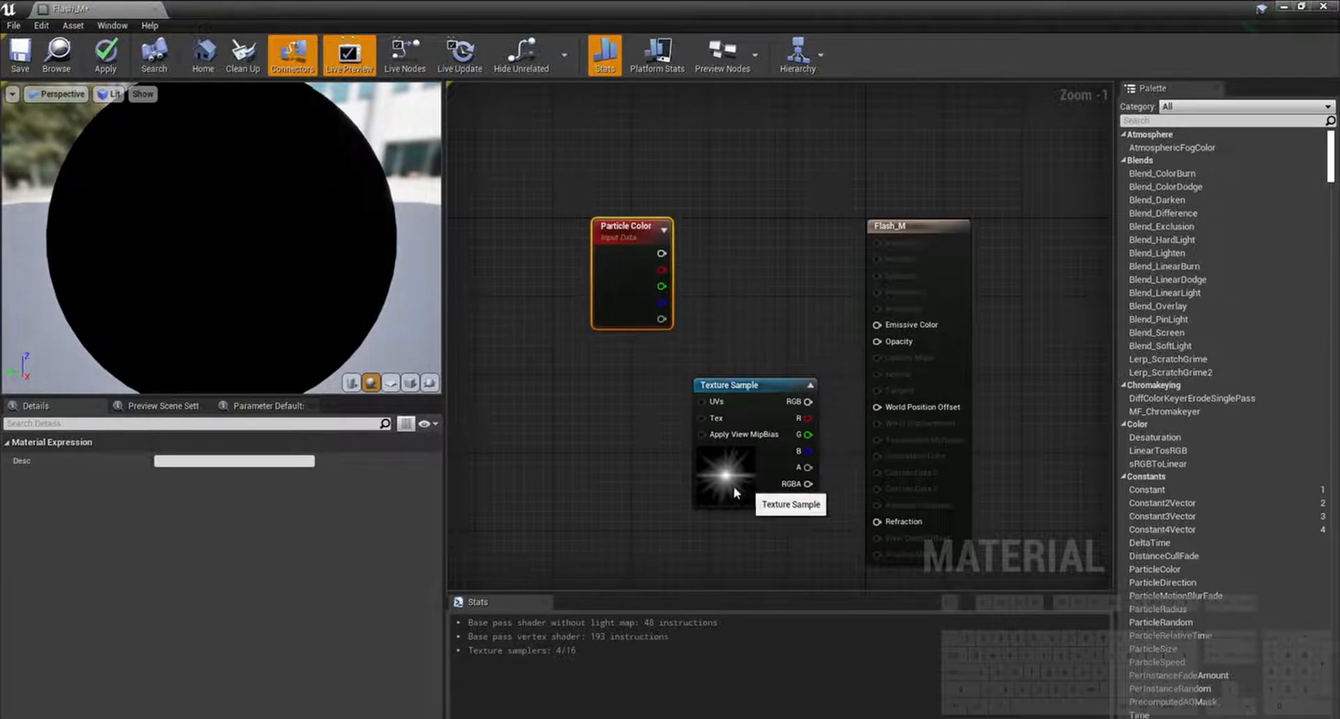
pyautogui.moveTo(734, 486); pyautogui.dragTo(595, 484)
pyautogui.click(731, 343)
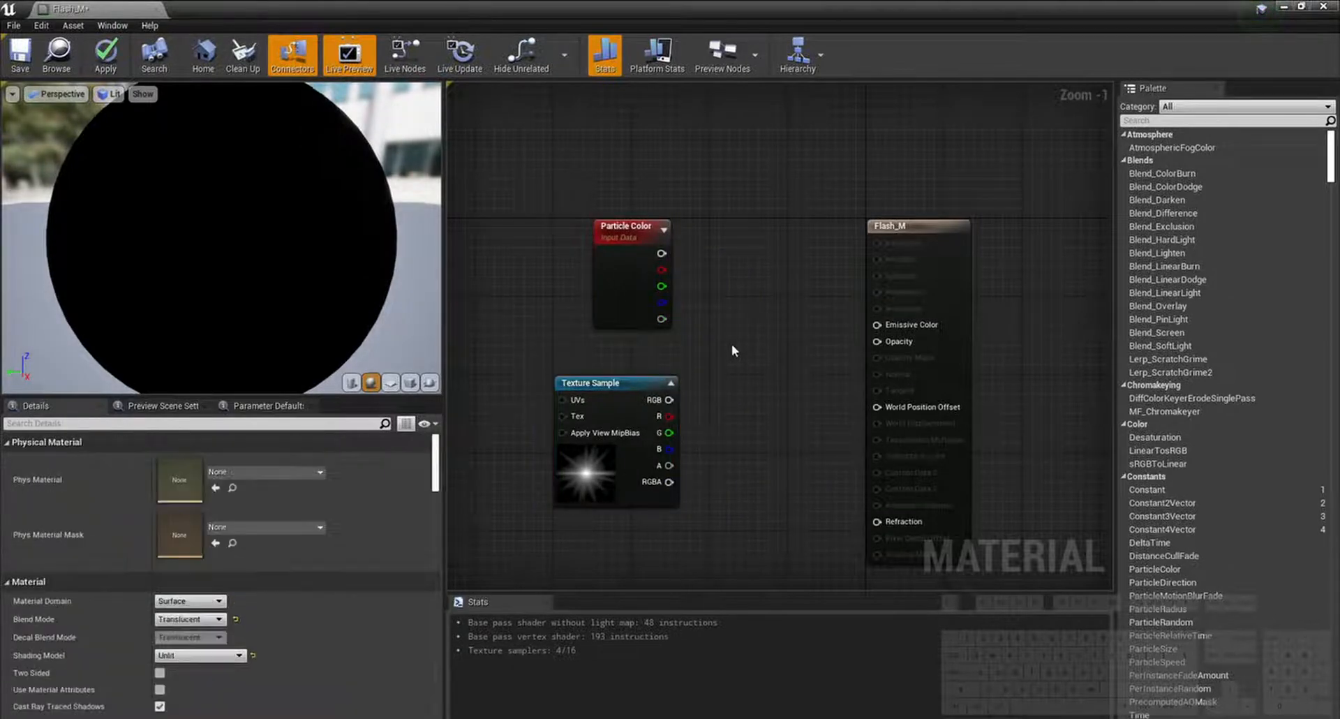
# Step: Add two Multiply nodes, multiplying the texture's RGB by Particle Color's RGB in the upper one and by its alpha in the lower one
pyautogui.click(742, 305)
pyautogui.click(750, 415)
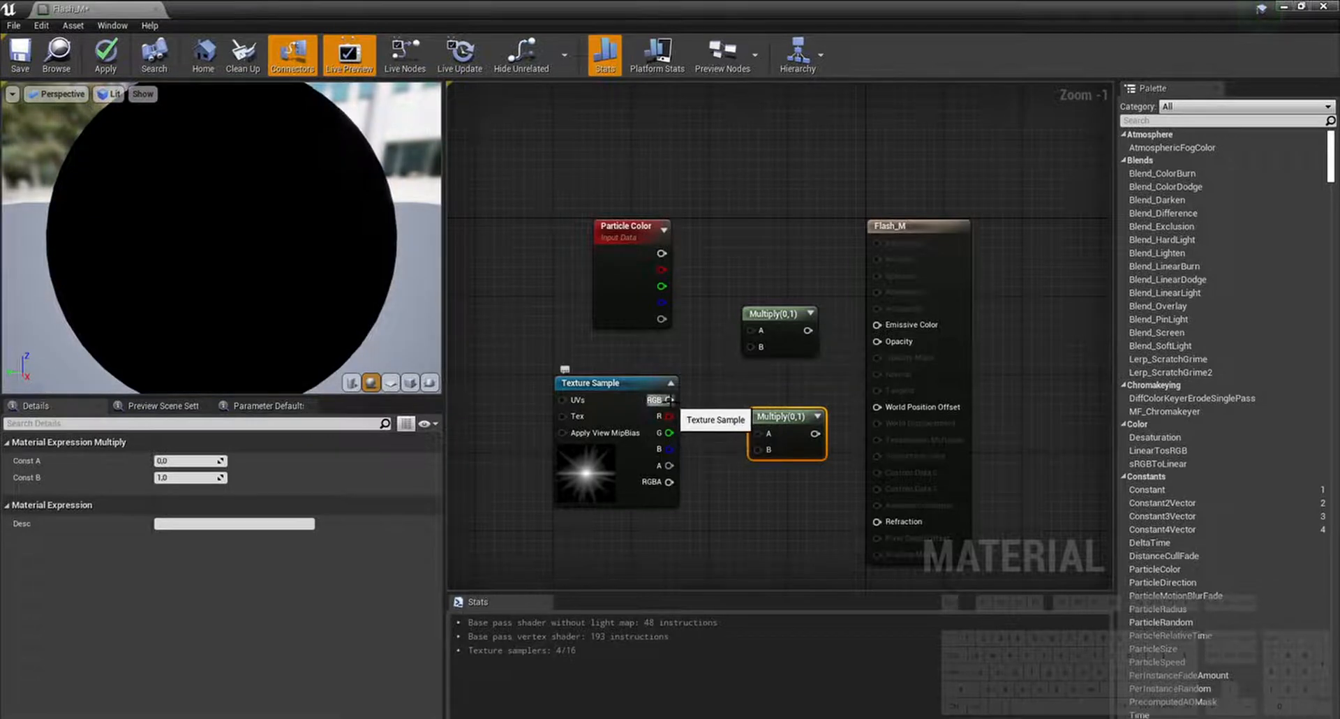
pyautogui.moveTo(670, 399); pyautogui.dragTo(760, 449)
pyautogui.moveTo(661, 319); pyautogui.dragTo(758, 451)
pyautogui.moveTo(671, 399); pyautogui.dragTo(757, 434)
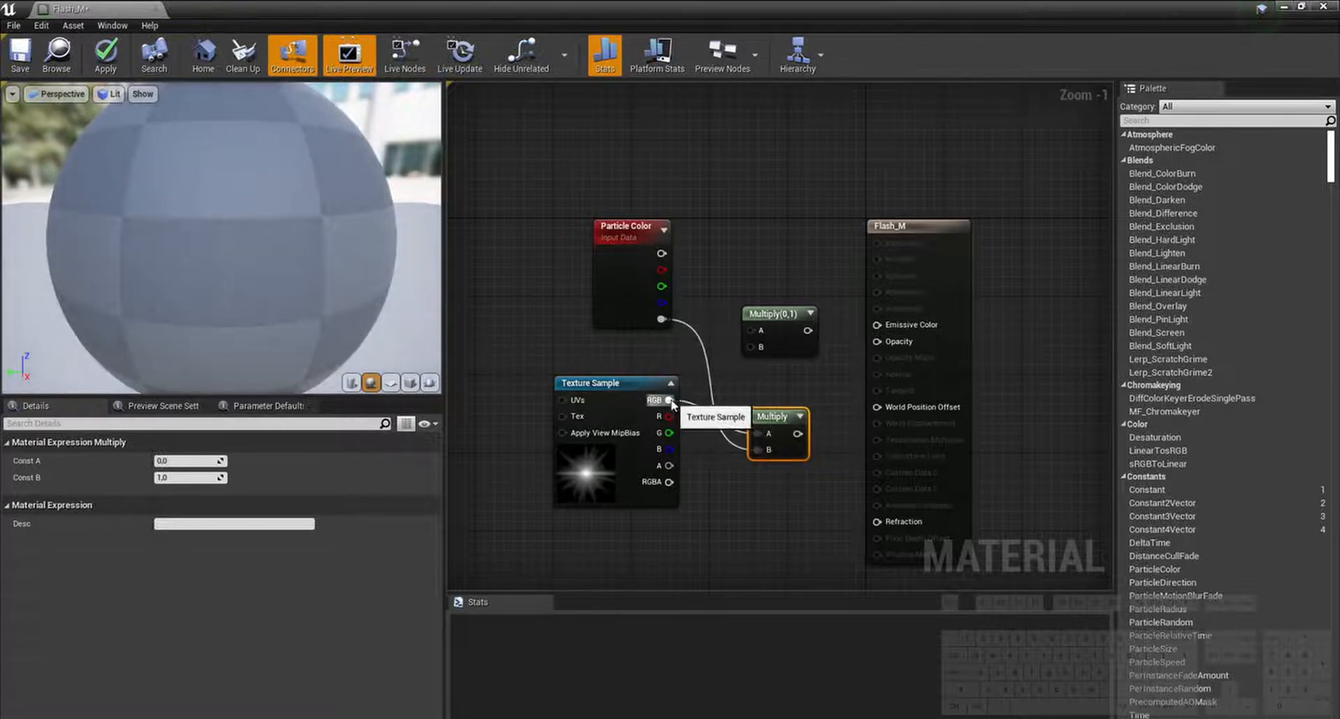
pyautogui.moveTo(670, 399); pyautogui.dragTo(758, 334)
pyautogui.moveTo(752, 347); pyautogui.dragTo(661, 253)
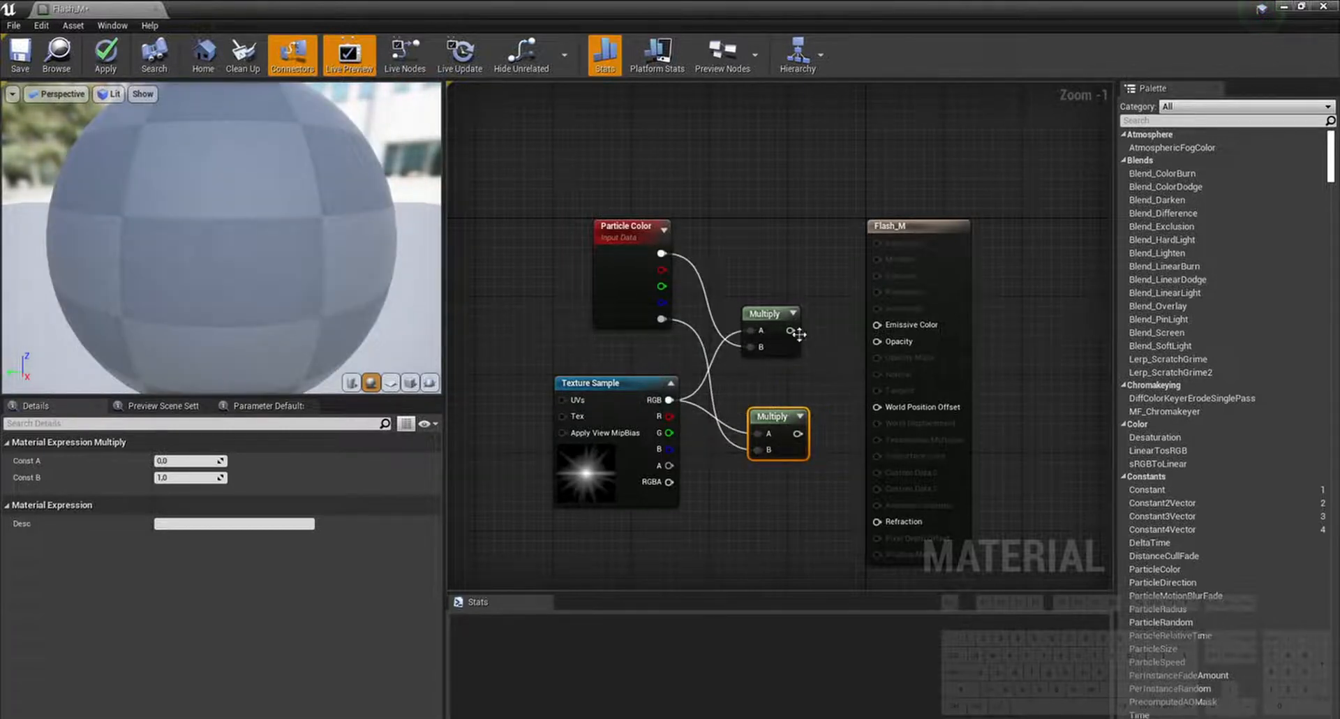
# Step: Connect the upper Multiply to Emissive Color and the lower Multiply to Opacity, placing the two Multiply nodes close together
pyautogui.moveTo(792, 330); pyautogui.dragTo(878, 325)
pyautogui.moveTo(797, 433); pyautogui.dragTo(878, 341)
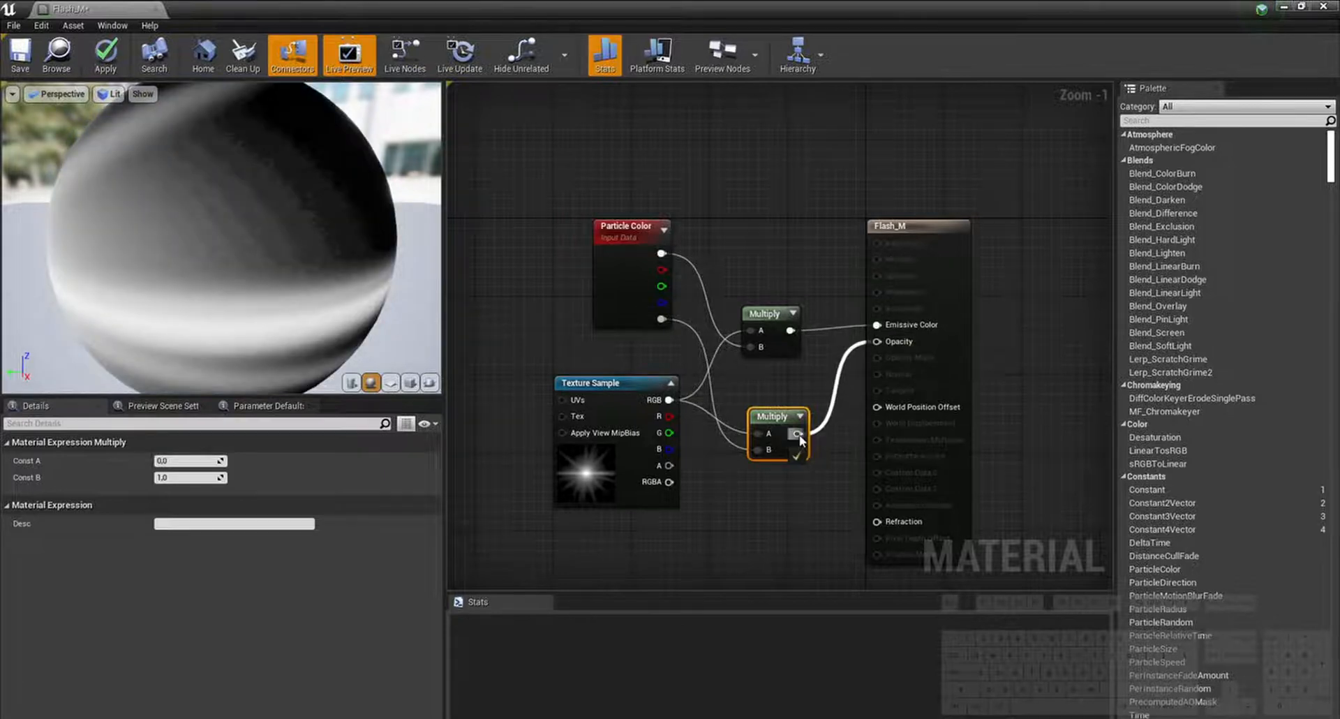
pyautogui.moveTo(787, 416); pyautogui.dragTo(788, 373)
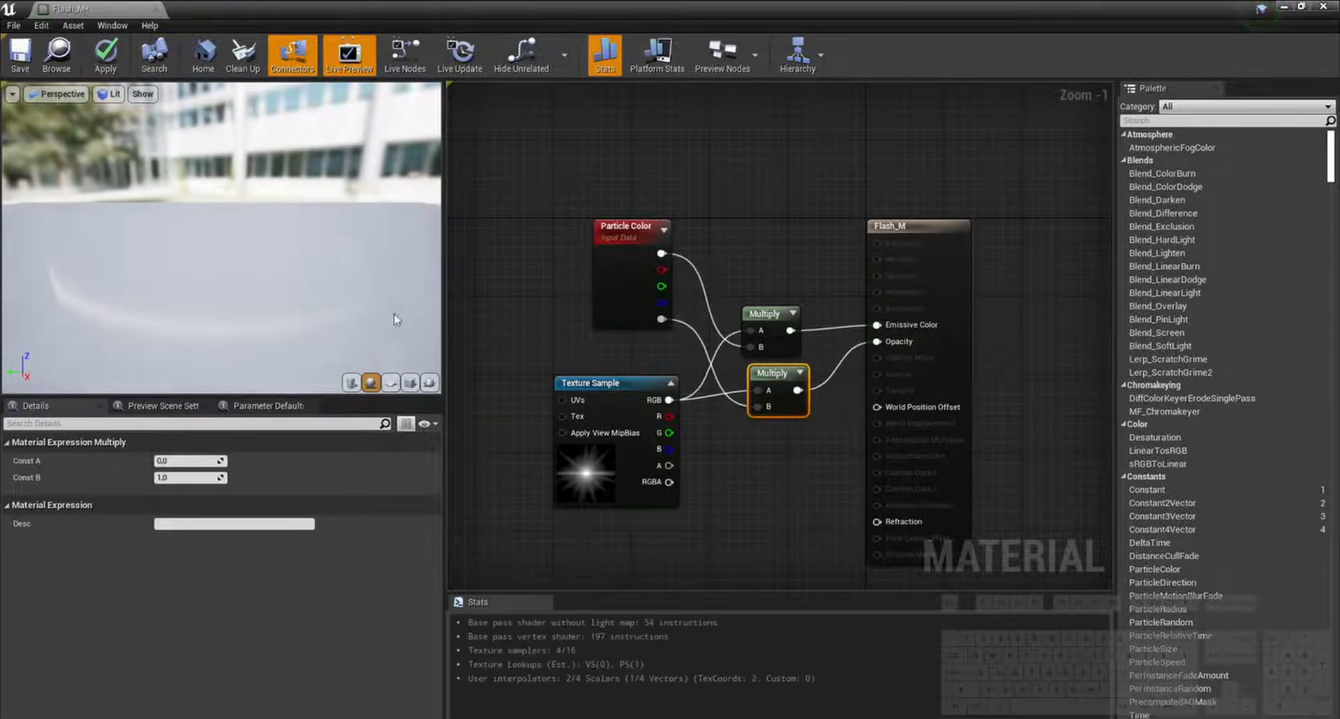
# Step: Preview the material on a plane and set its Blend Mode to Additive
pyautogui.click(392, 382)
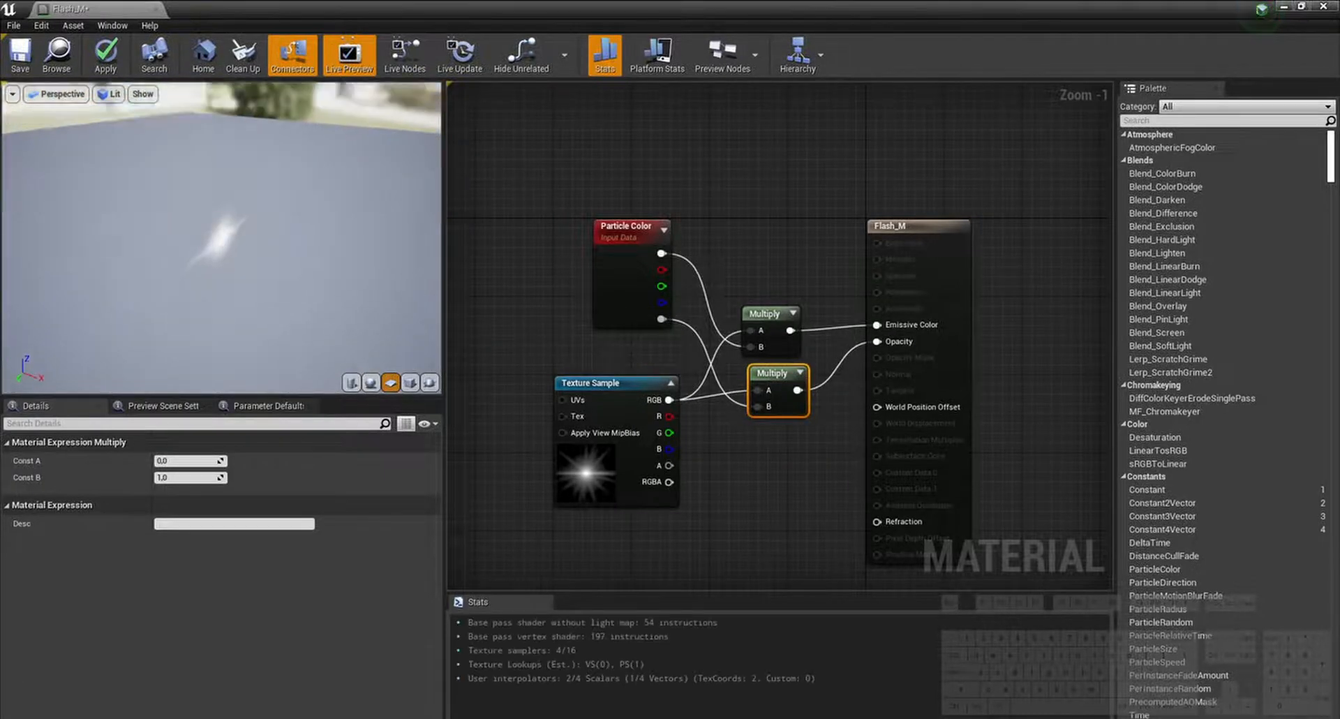
pyautogui.click(802, 501)
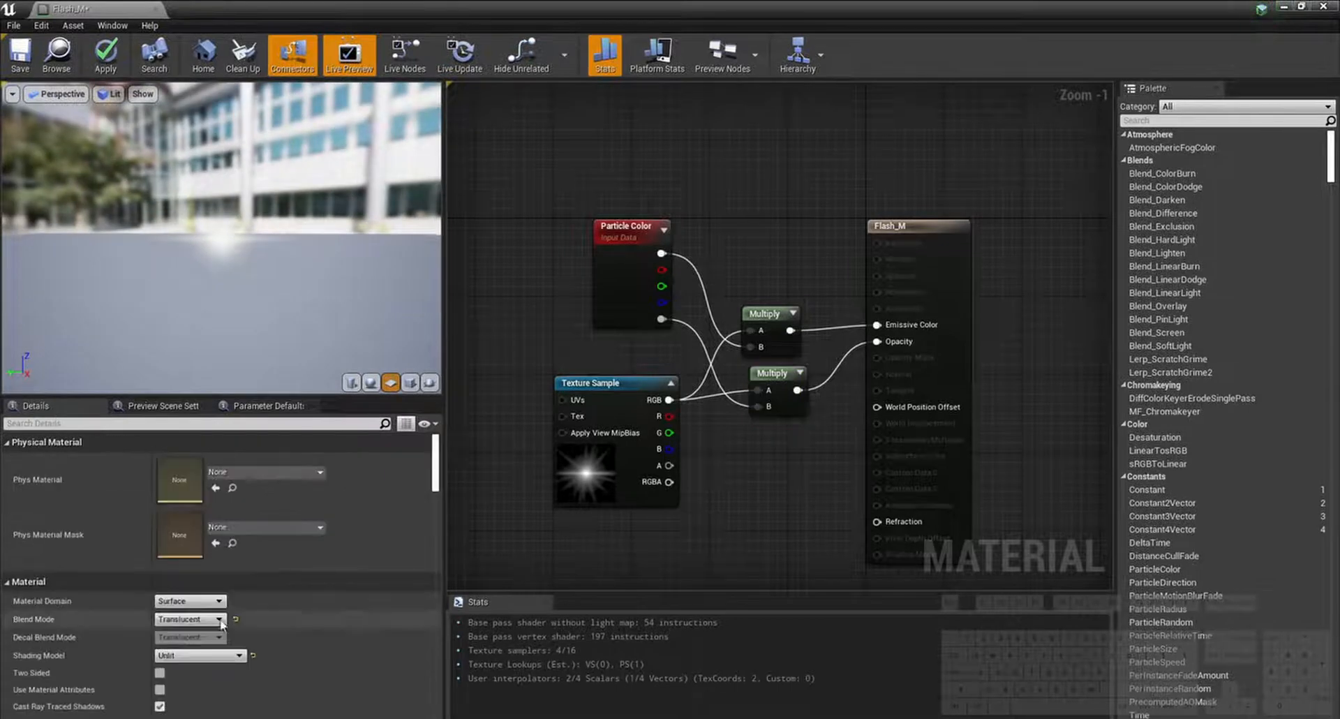
pyautogui.click(189, 619)
pyautogui.click(199, 662)
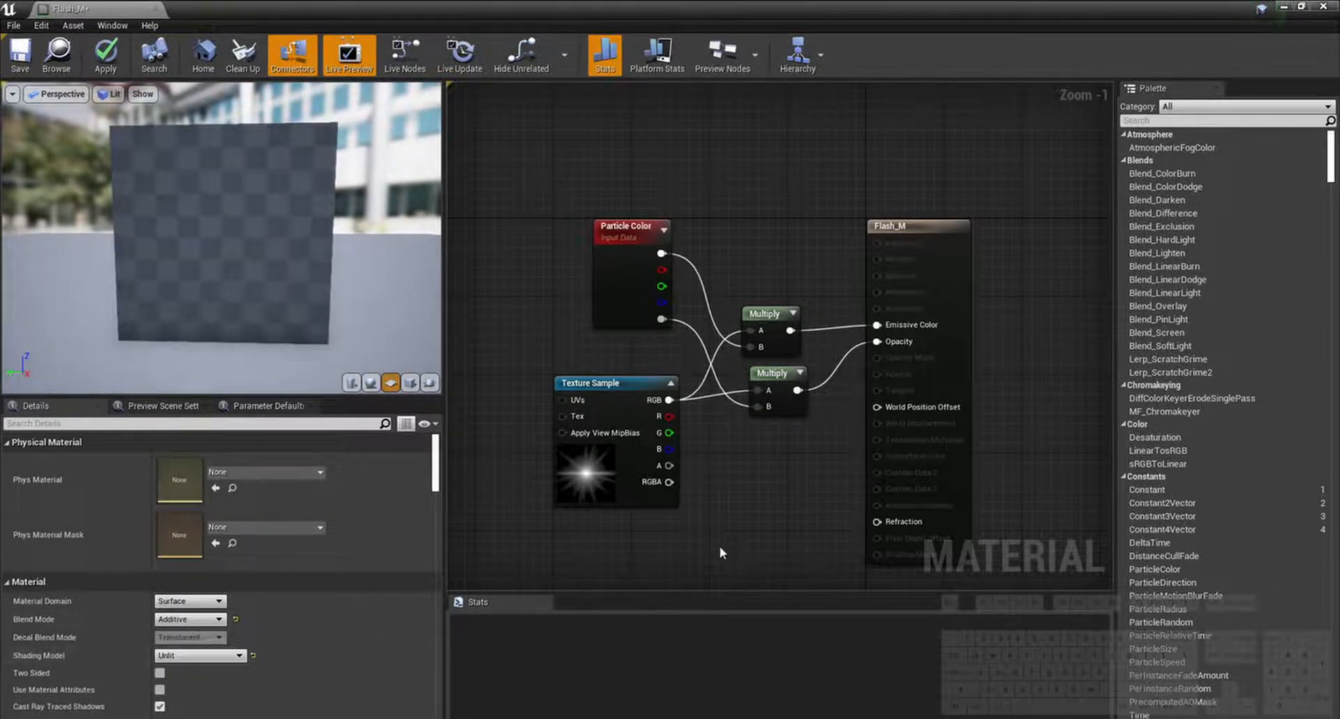
# Step: Align the lower Multiply node with the upper one, then save Flash_M and close its editor
pyautogui.click(772, 405)
pyautogui.moveTo(211, 217); pyautogui.dragTo(143, 222)
pyautogui.click(16, 68)
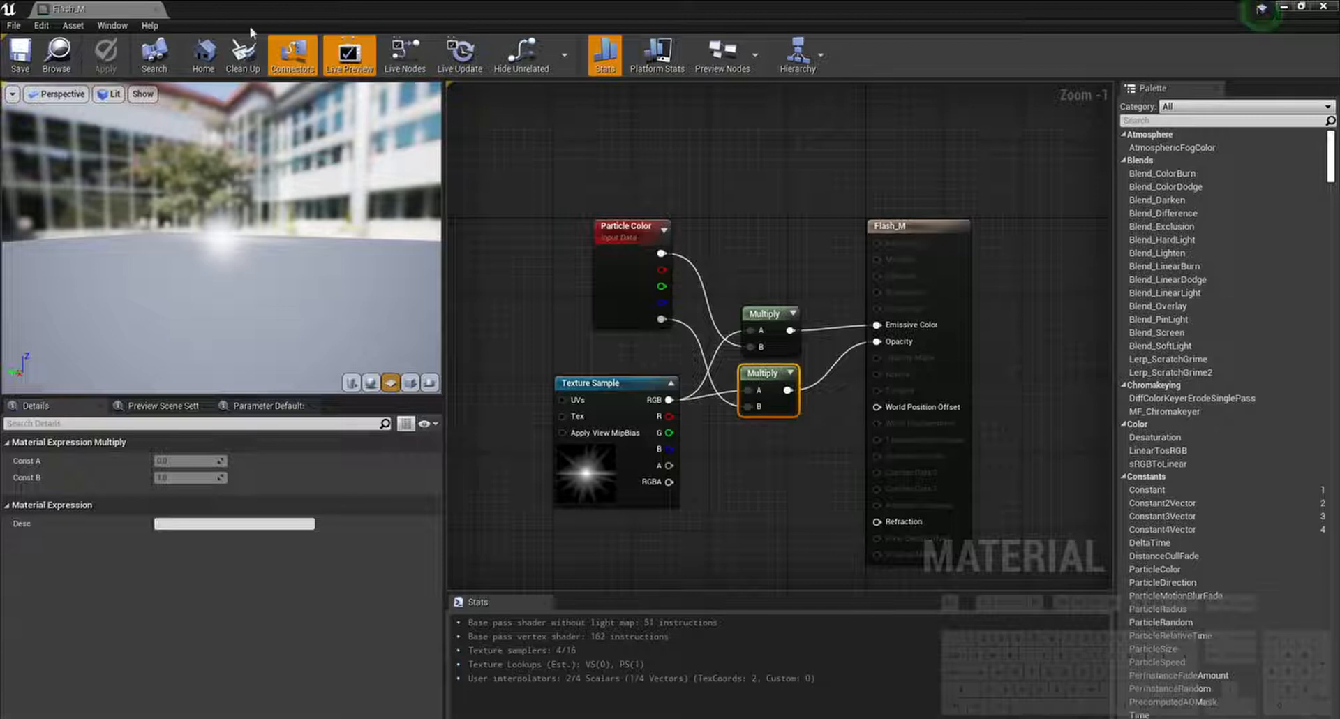
pyautogui.moveTo(273, 10); pyautogui.dragTo(326, 80)
pyautogui.click(1189, 82)
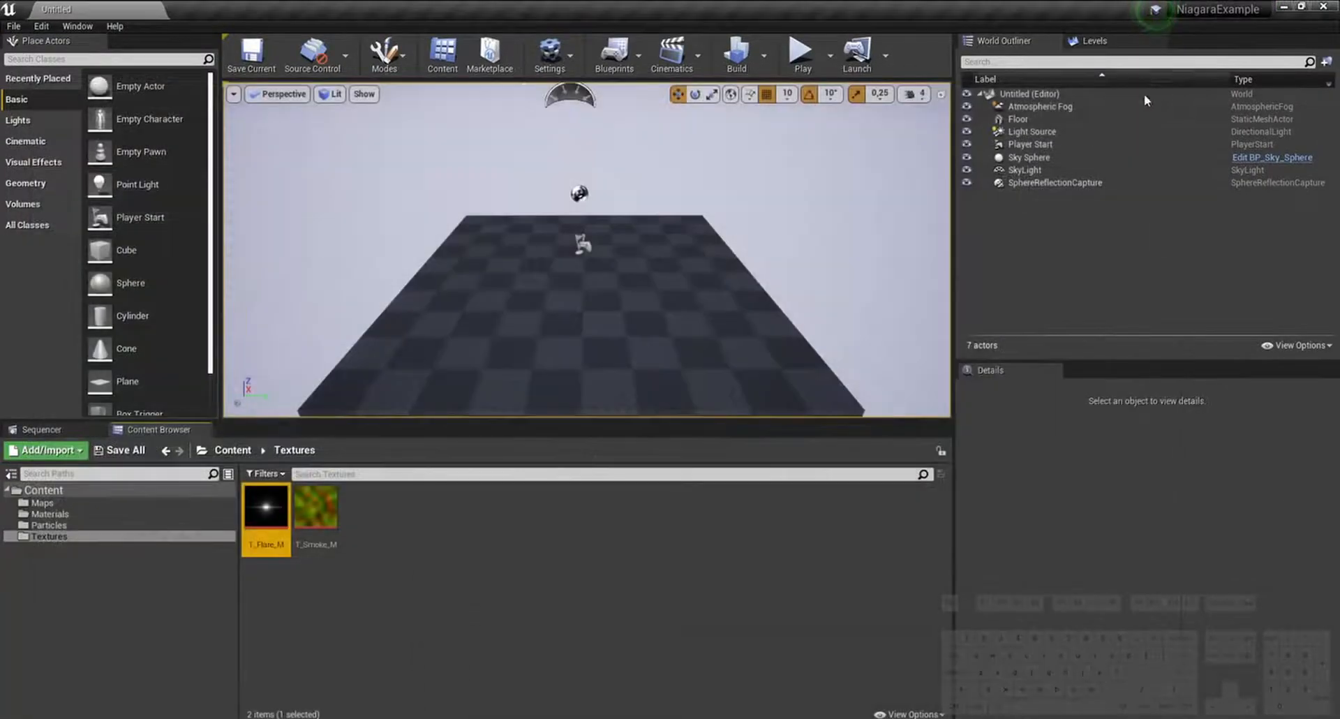
# Step: Create a new material named SmokeImpact_M in the Materials folder
pyautogui.click(149, 513)
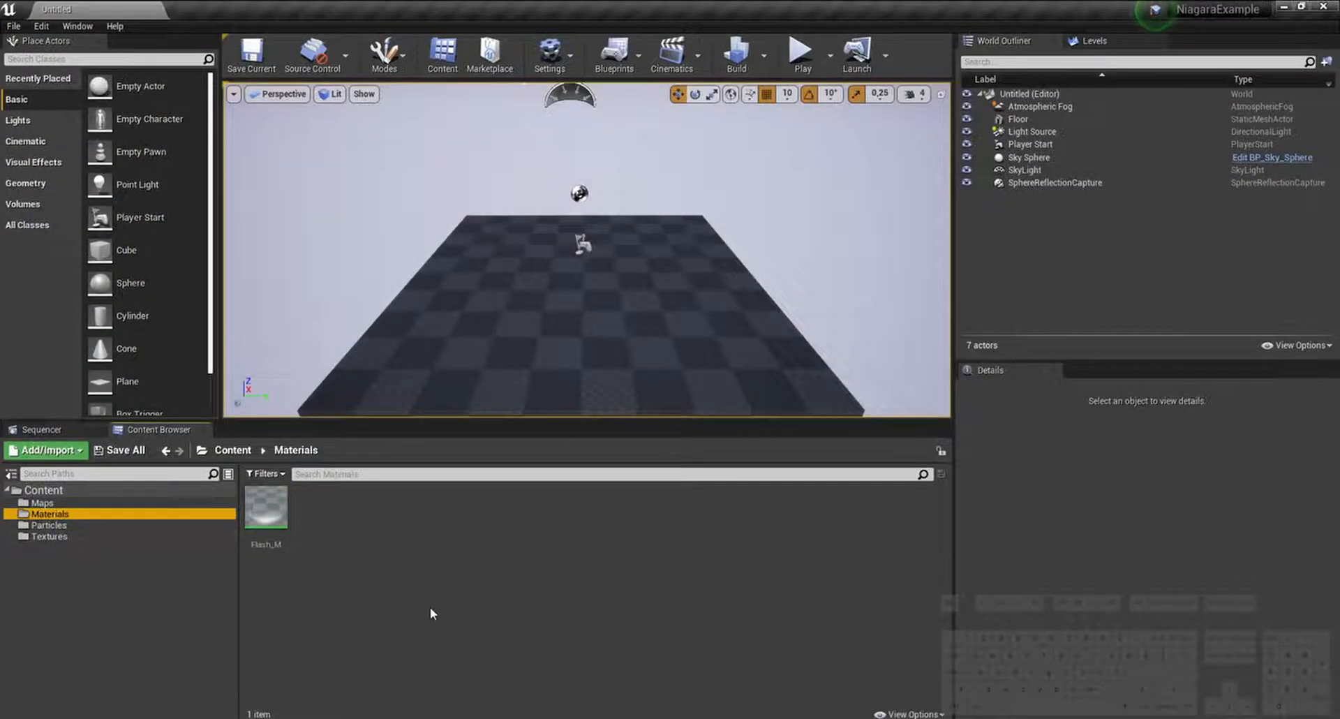
pyautogui.rightClick(381, 542)
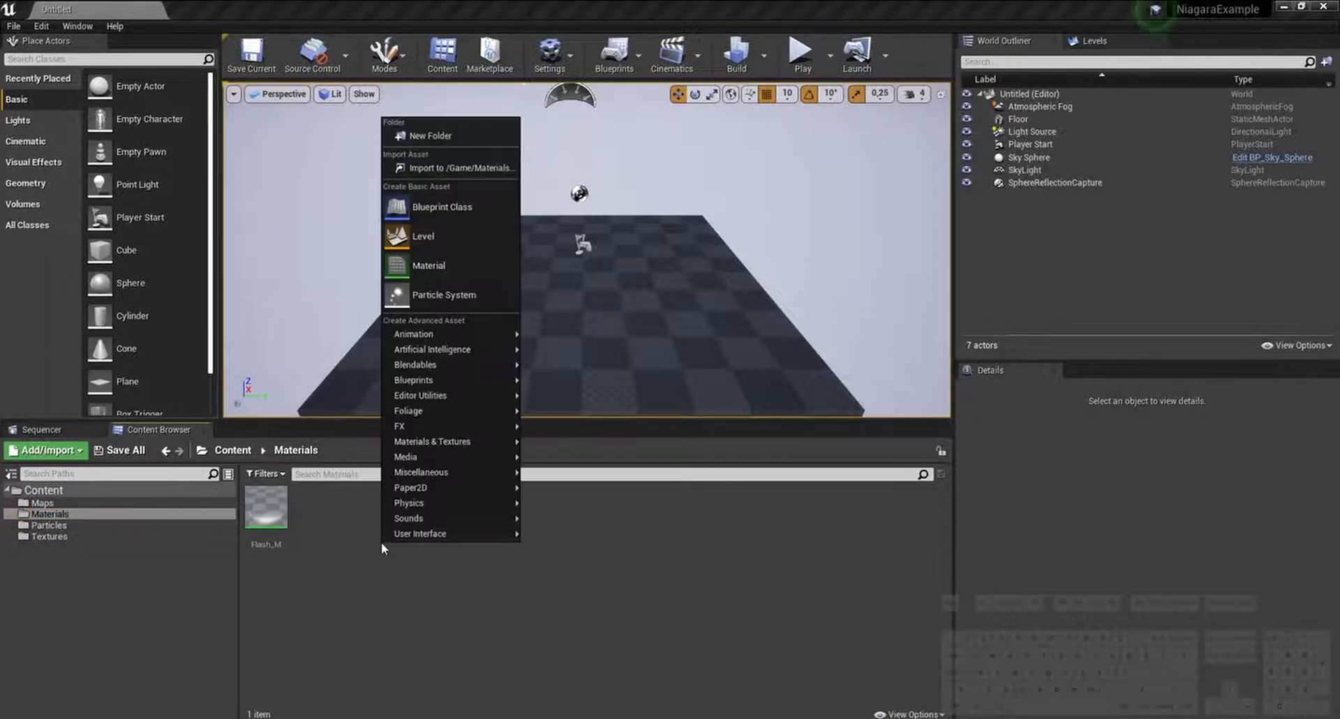
pyautogui.click(427, 266)
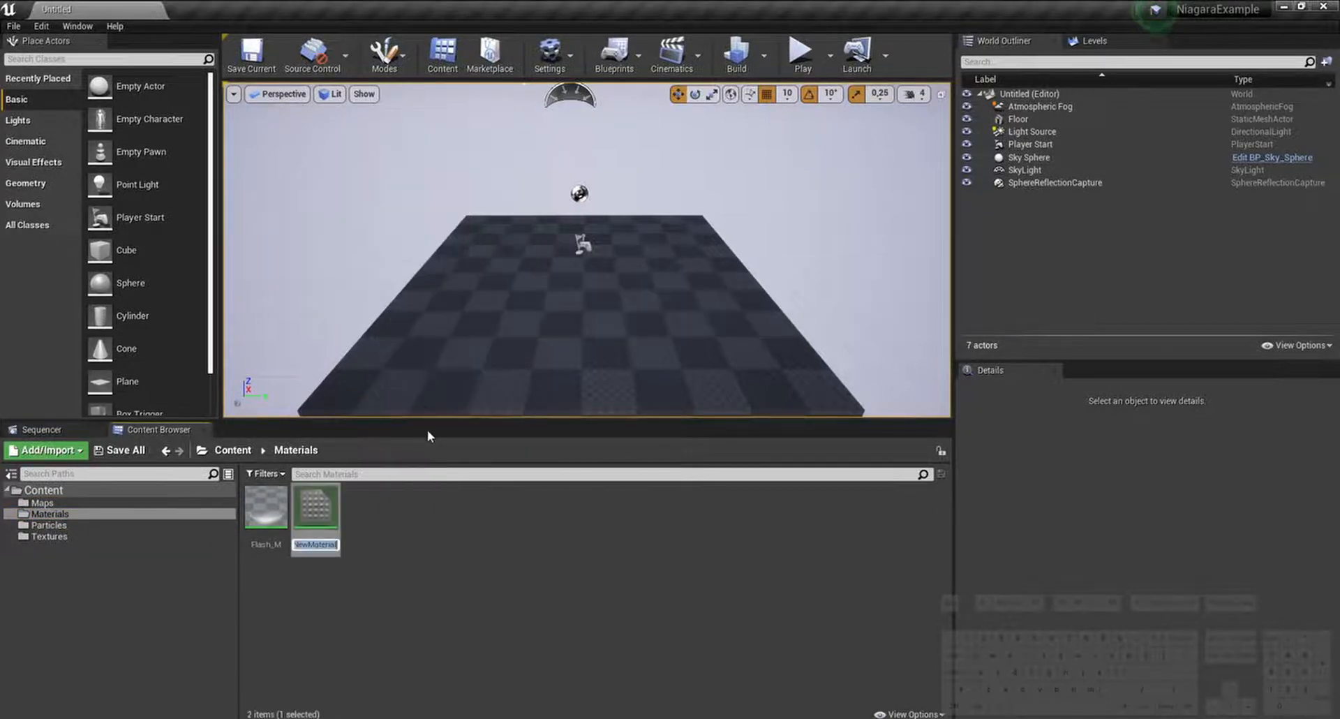
pyautogui.write('Smok')
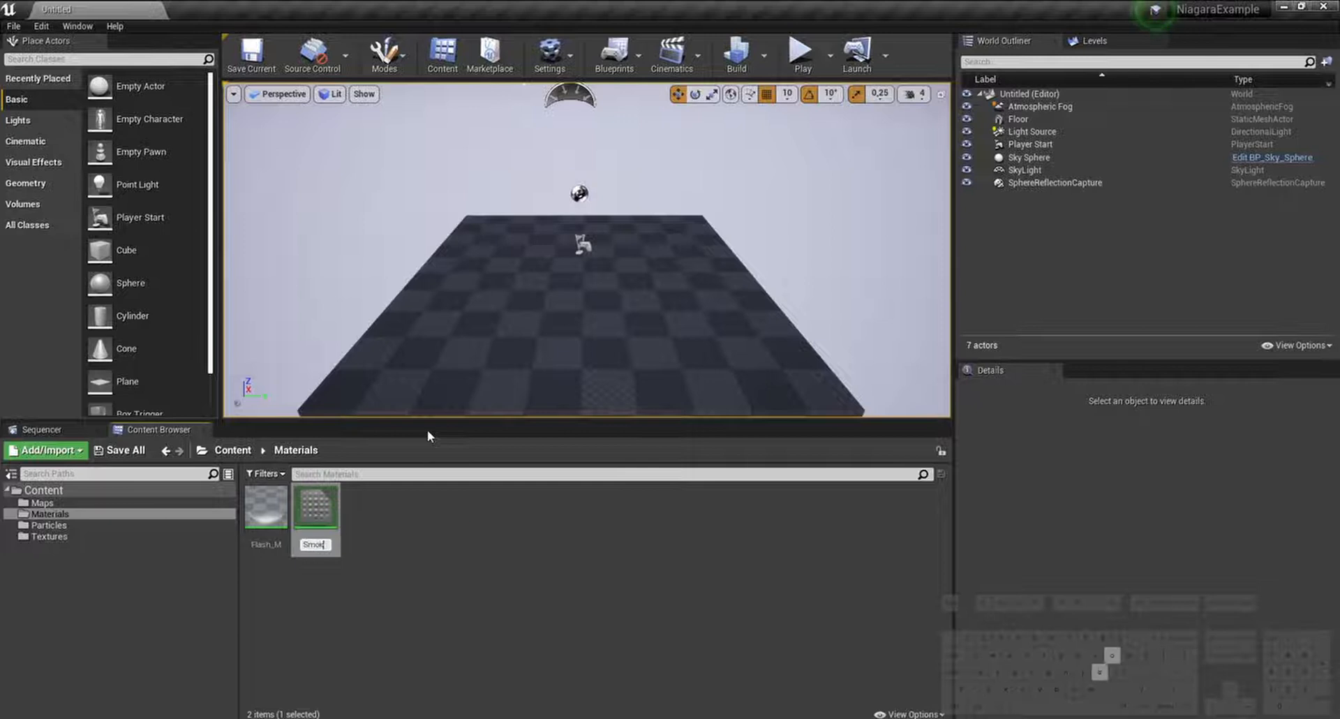
pyautogui.write('eImpact_')
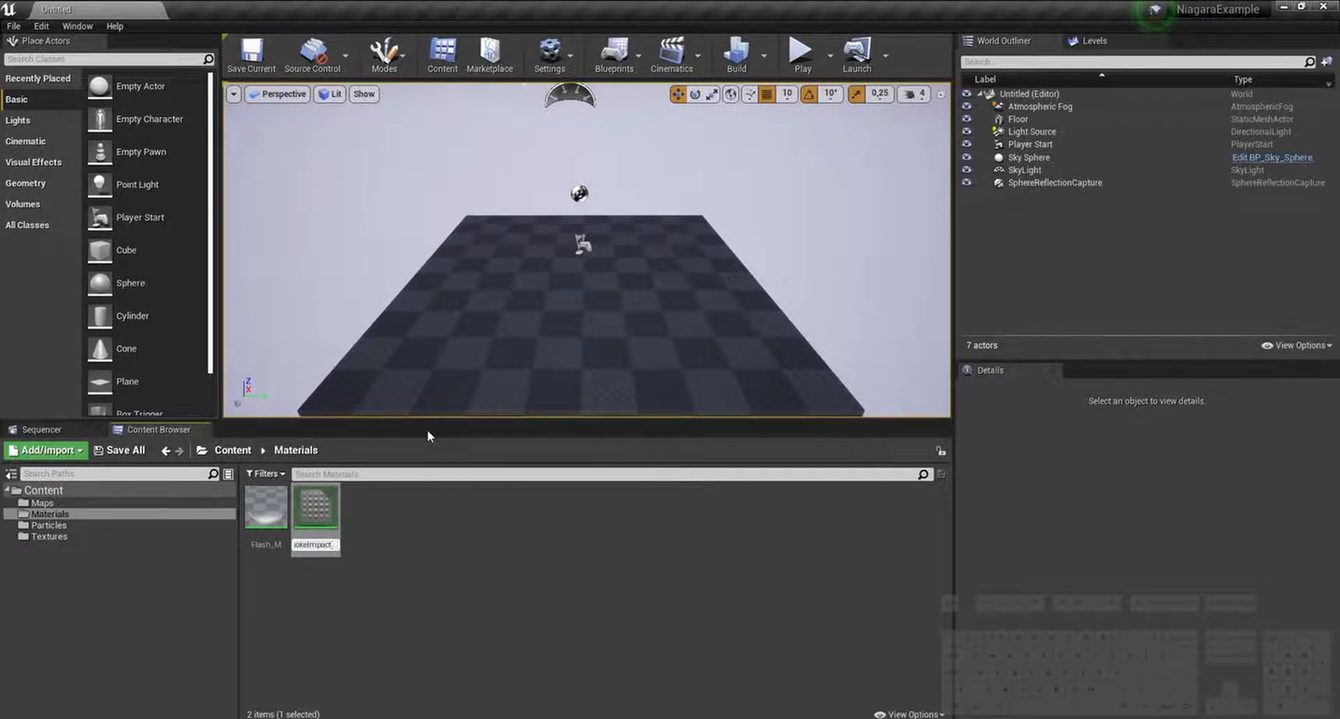
pyautogui.write('M')
pyautogui.press('Return')
pyautogui.click(434, 513)
# Step: Open the SmokeImpact_M material and set its Blend Mode to Translucent
pyautogui.doubleClick(331, 529)
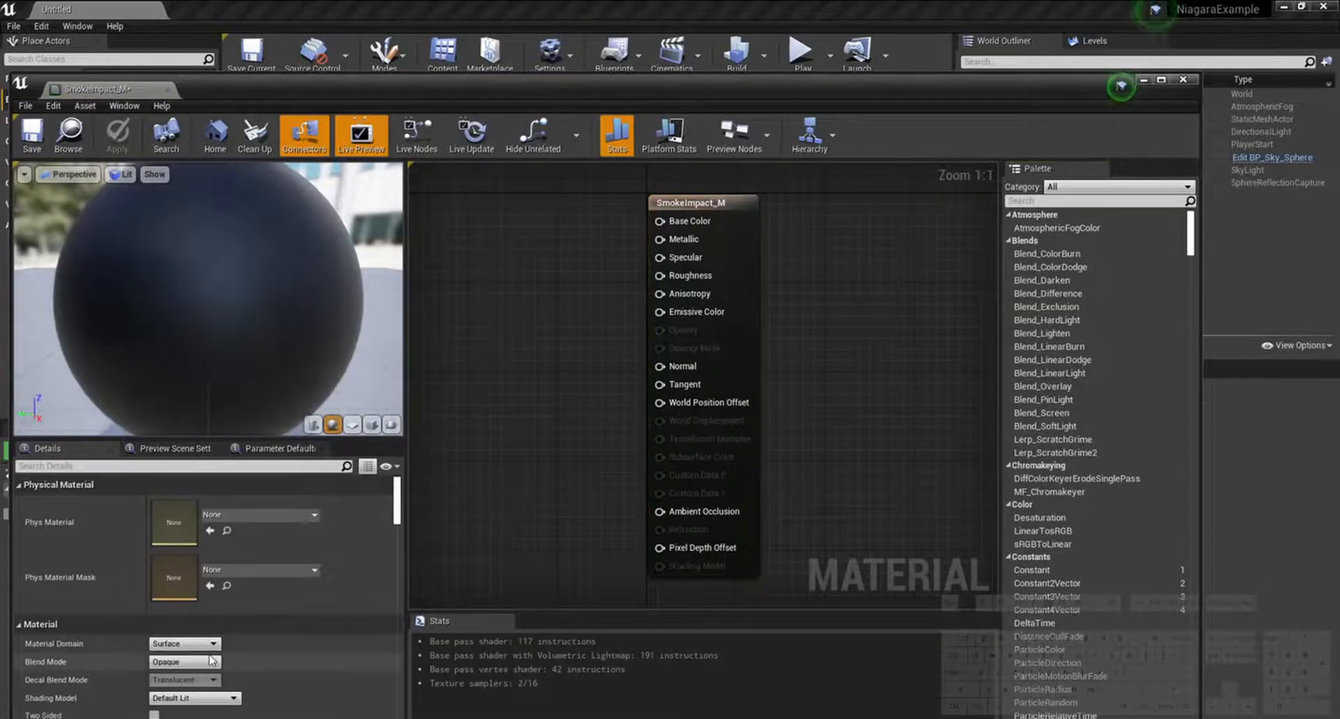
pyautogui.click(183, 662)
pyautogui.click(171, 612)
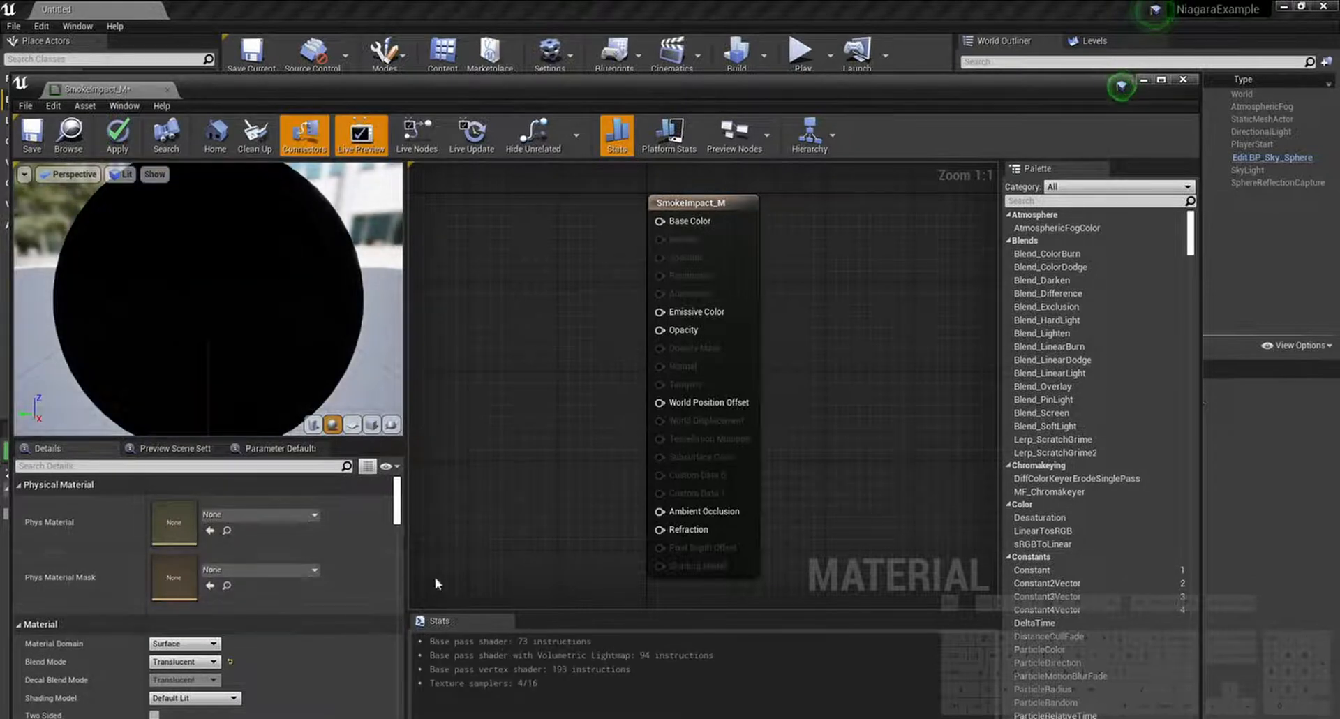
# Step: Add a SphereMask node to the SmokeImpact_M graph, placed before the material's result node
pyautogui.moveTo(576, 480); pyautogui.dragTo(684, 404, button='right')
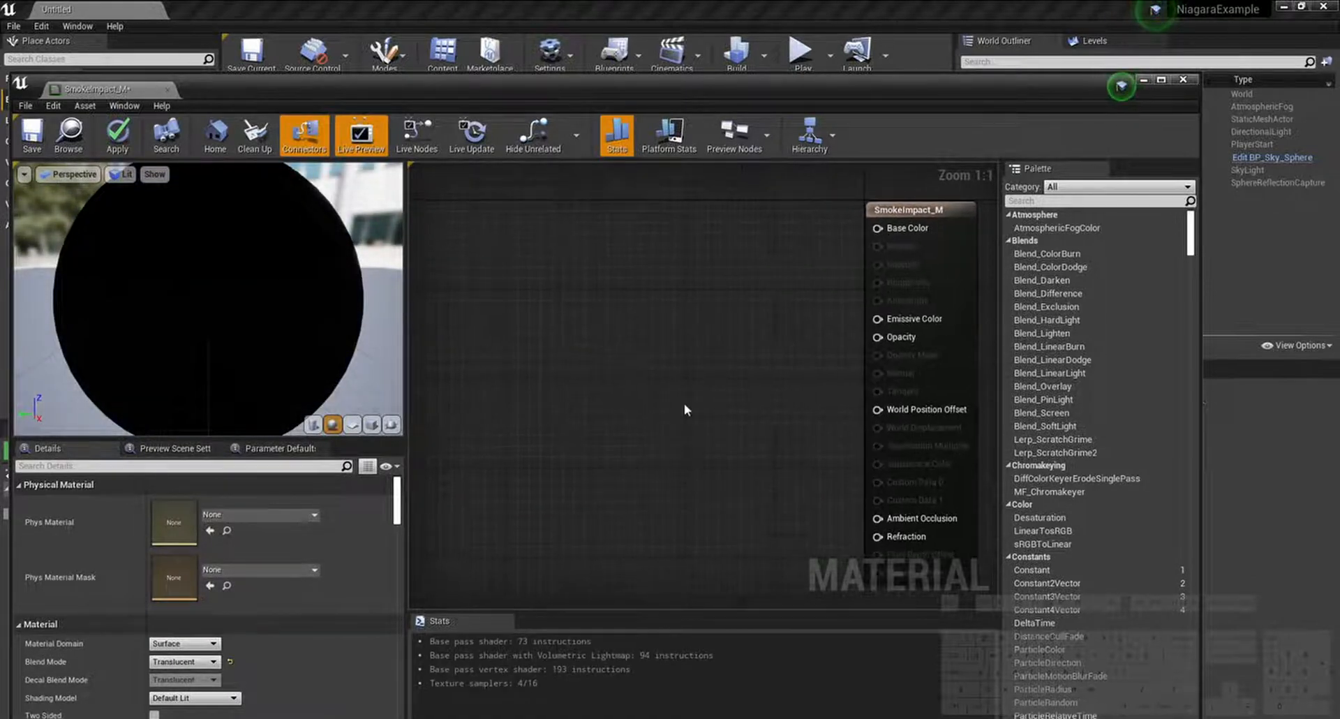
pyautogui.rightClick(669, 373)
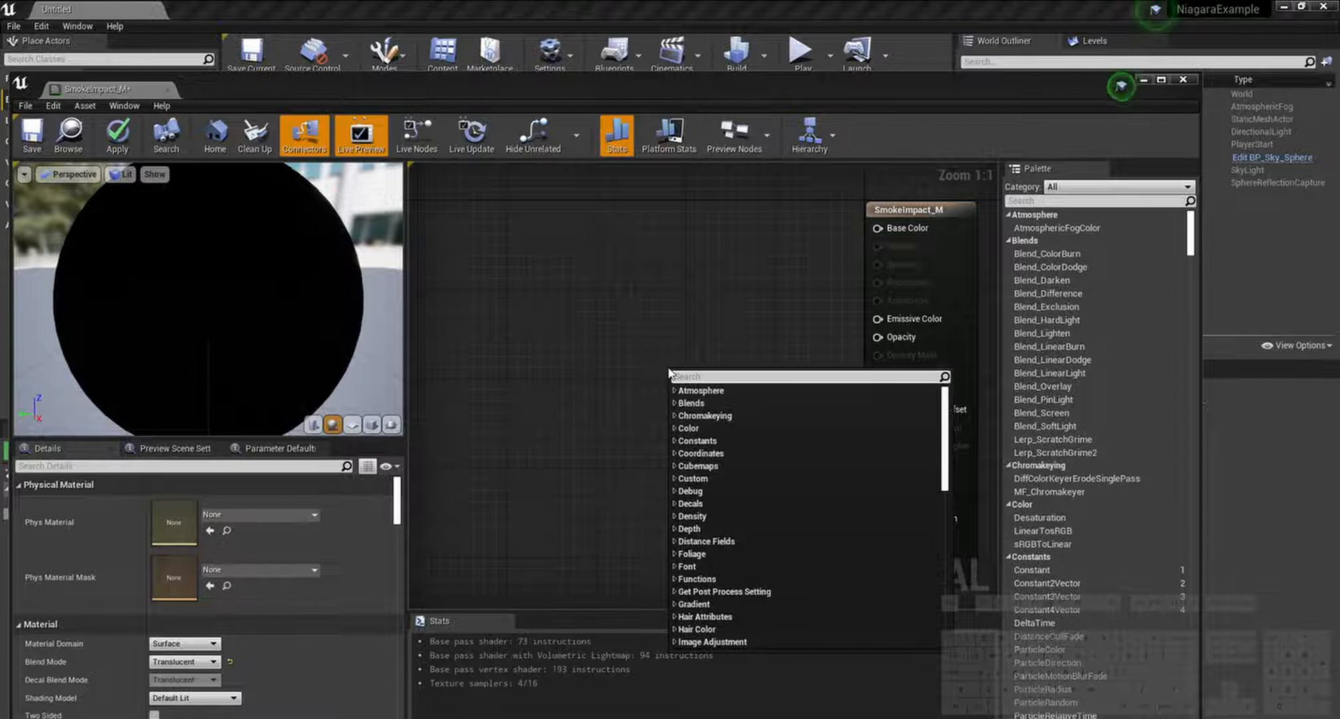
pyautogui.write('si')
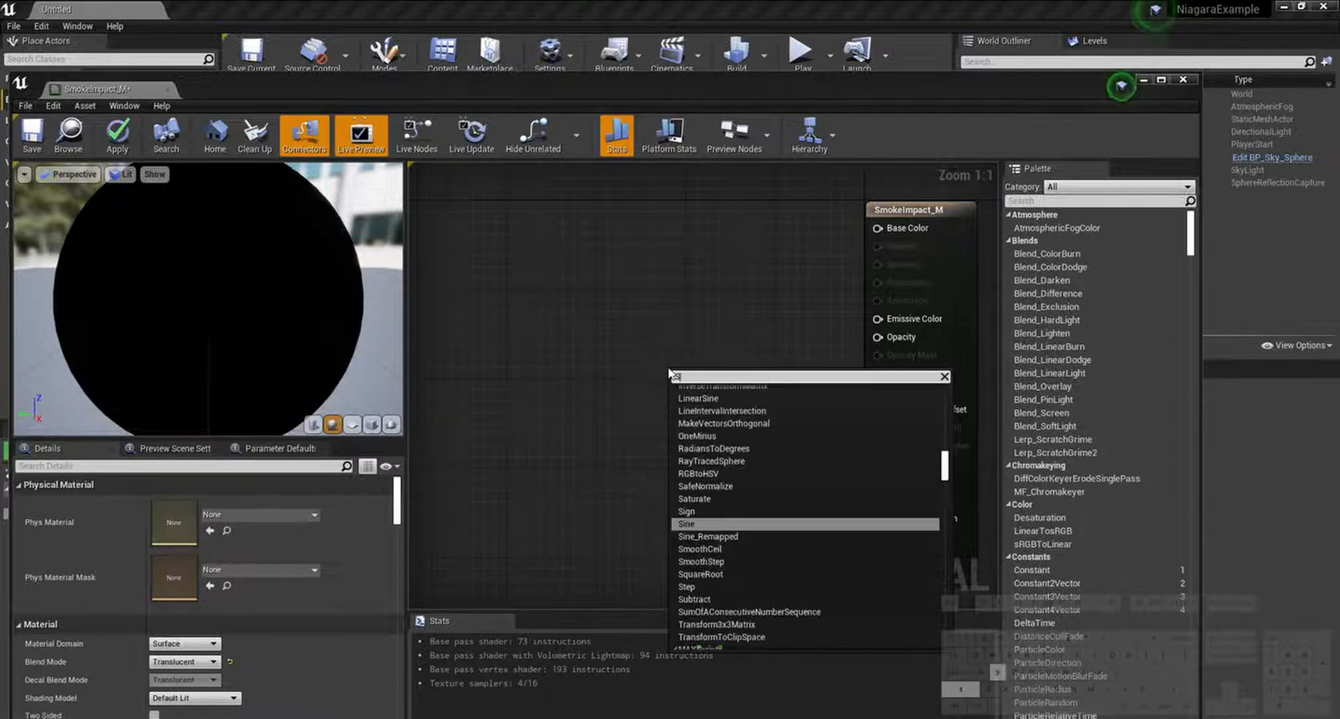
pyautogui.write('pherema')
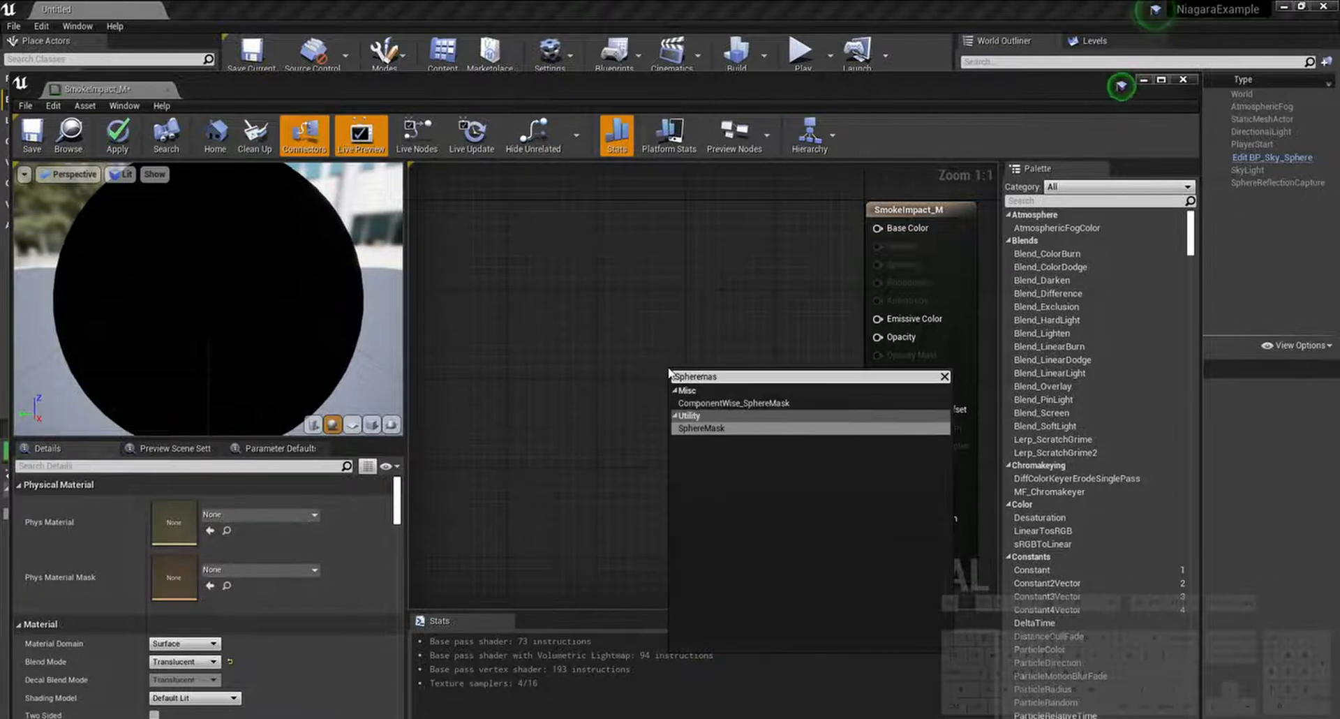
pyautogui.press('Return')
pyautogui.moveTo(649, 353); pyautogui.dragTo(746, 353, button='right')
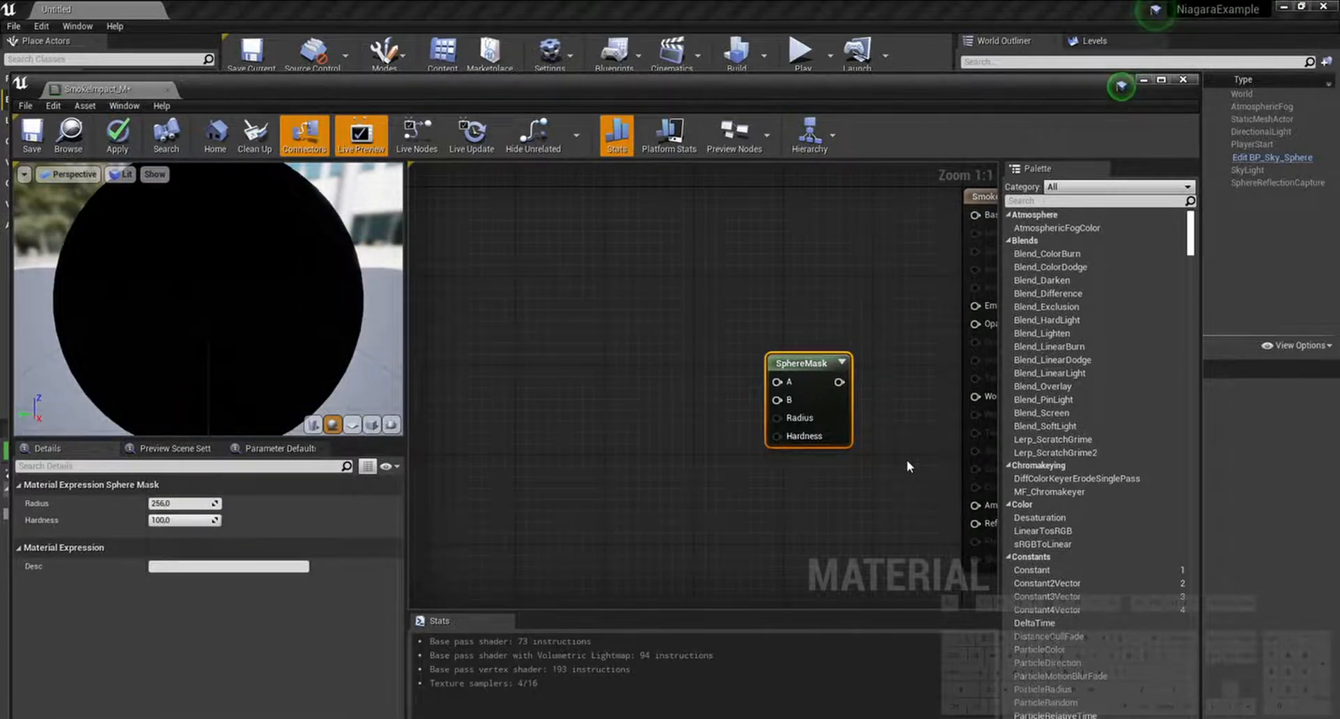
pyautogui.moveTo(844, 421); pyautogui.dragTo(795, 366)
# Step: Add a TextureCoordinate node before the SphereMask and connect it to the mask's A input
pyautogui.click(648, 366)
pyautogui.rightClick(648, 366)
pyautogui.write('textureco')
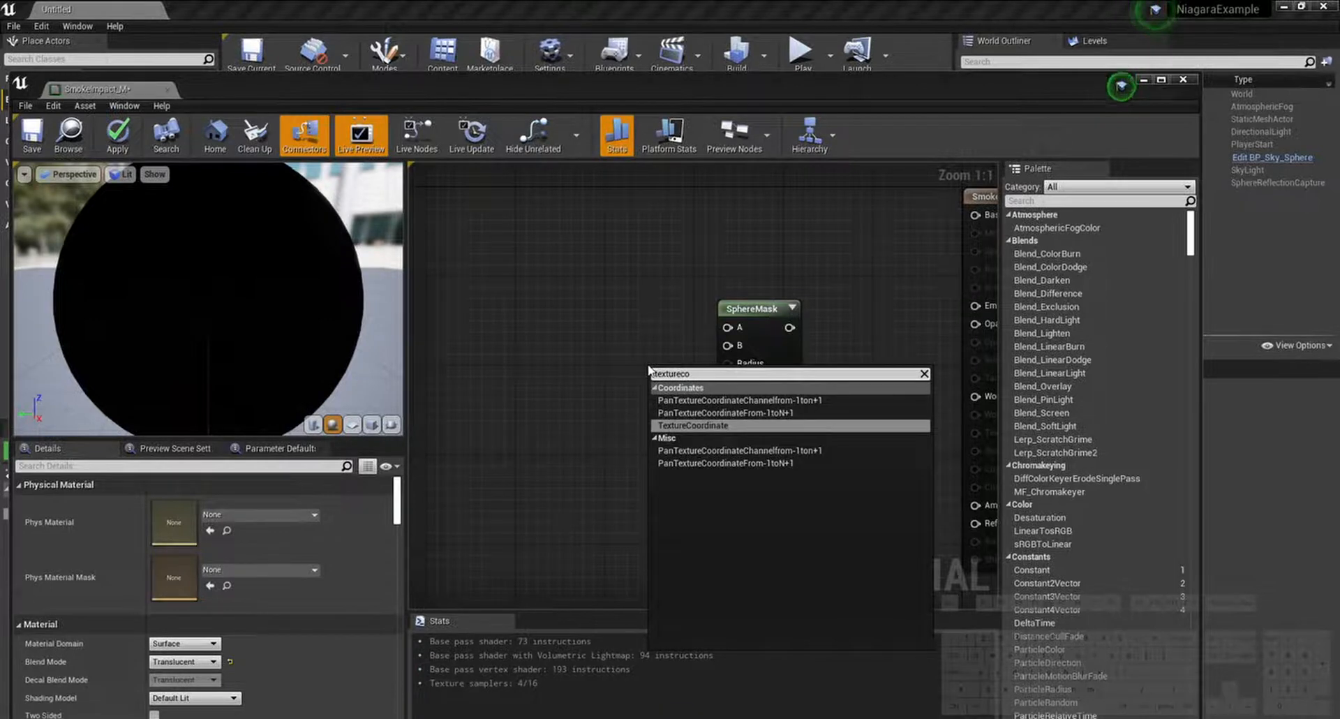
pyautogui.press('Return')
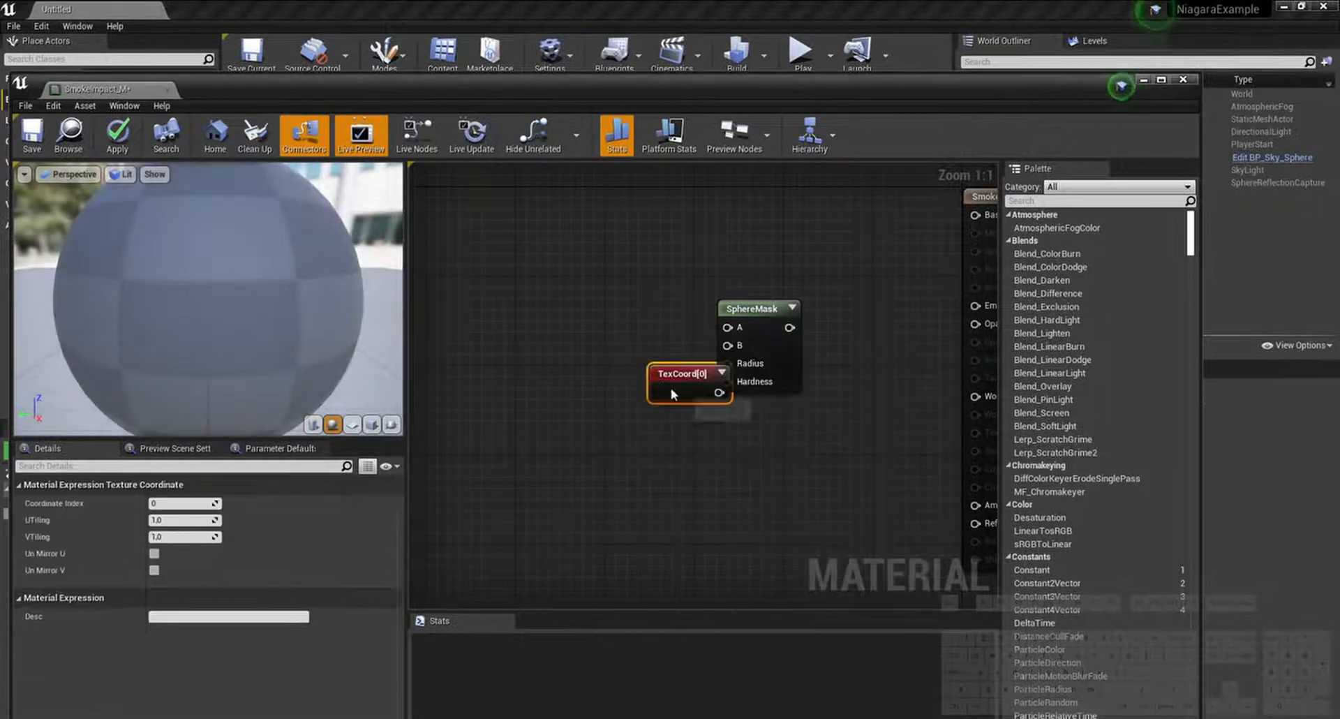
pyautogui.moveTo(670, 374); pyautogui.dragTo(727, 327)
pyautogui.click(621, 347)
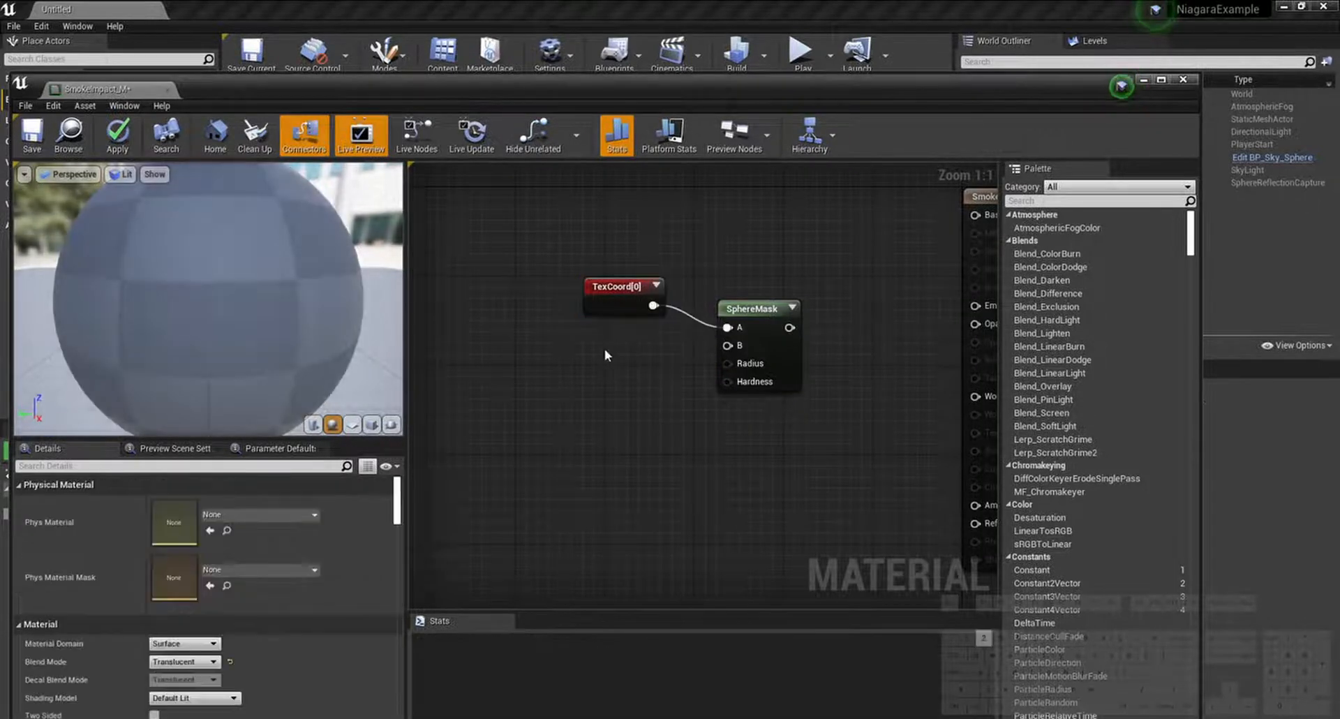
# Step: Add a Constant2Vector node below the TexCoord node and connect it to the SphereMask's B input
pyautogui.press('2')
pyautogui.click(592, 341)
pyautogui.moveTo(626, 369); pyautogui.dragTo(729, 345)
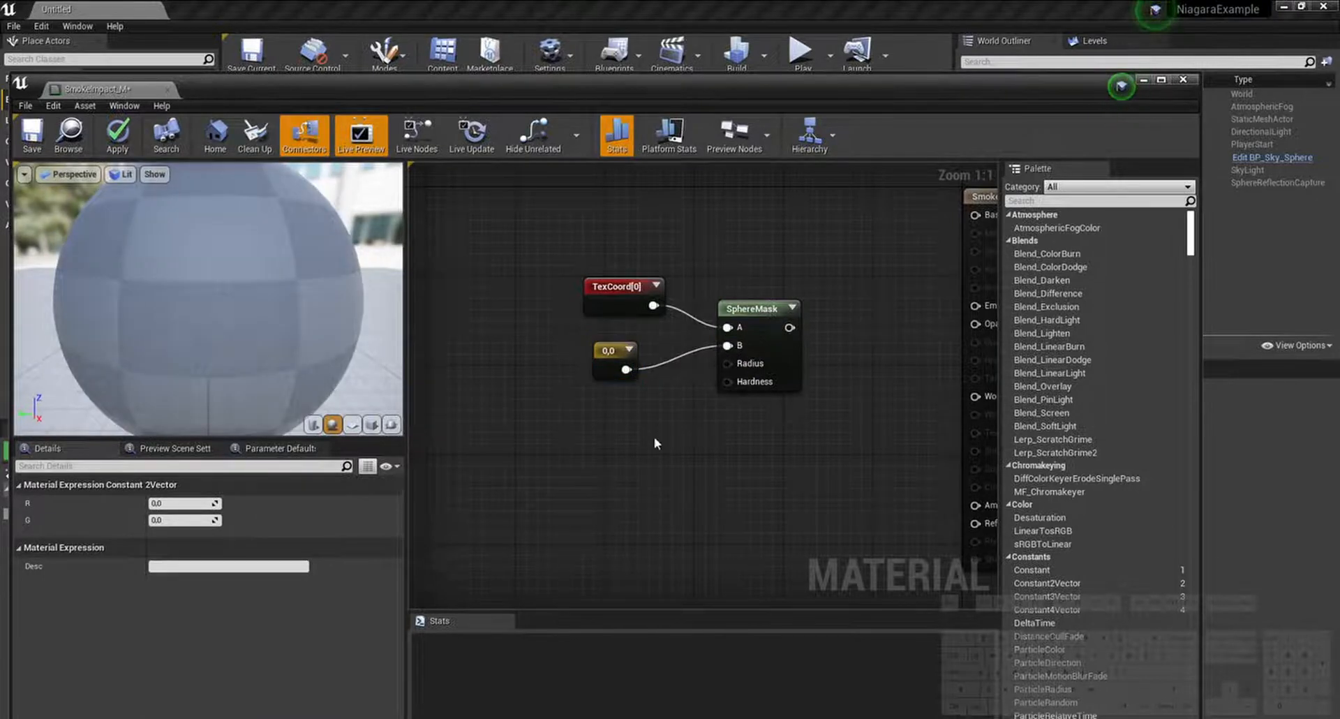
# Step: Add two Constant nodes for the SphereMask's Radius and Hardness inputs and stack the input nodes in an aligned column
pyautogui.click(598, 417)
pyautogui.press('1')
pyautogui.click(585, 410)
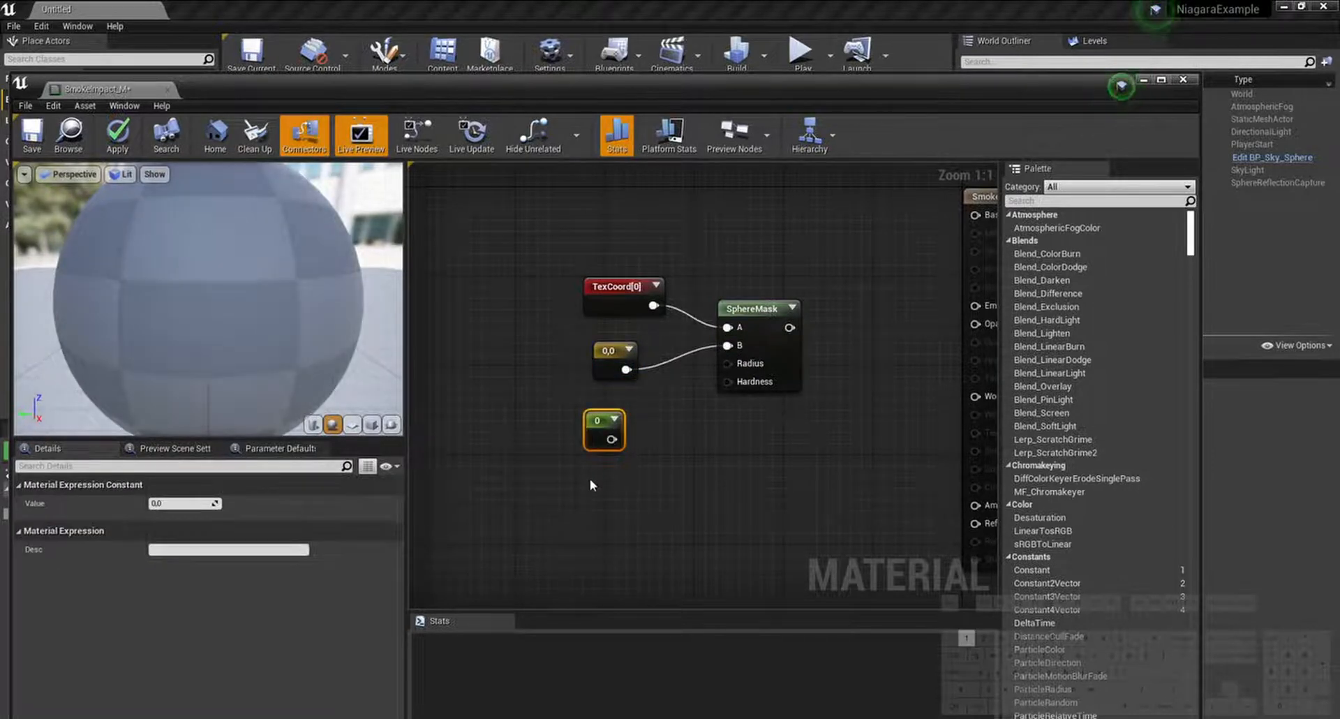
pyautogui.click(591, 480)
pyautogui.moveTo(609, 365); pyautogui.dragTo(600, 346)
pyautogui.moveTo(596, 433)
pyautogui.mouseDown()
pyautogui.moveTo(593, 401)
pyautogui.moveTo(728, 363)
pyautogui.moveTo(620, 509)
pyautogui.moveTo(602, 452)
pyautogui.mouseUp()
pyautogui.click(596, 513)
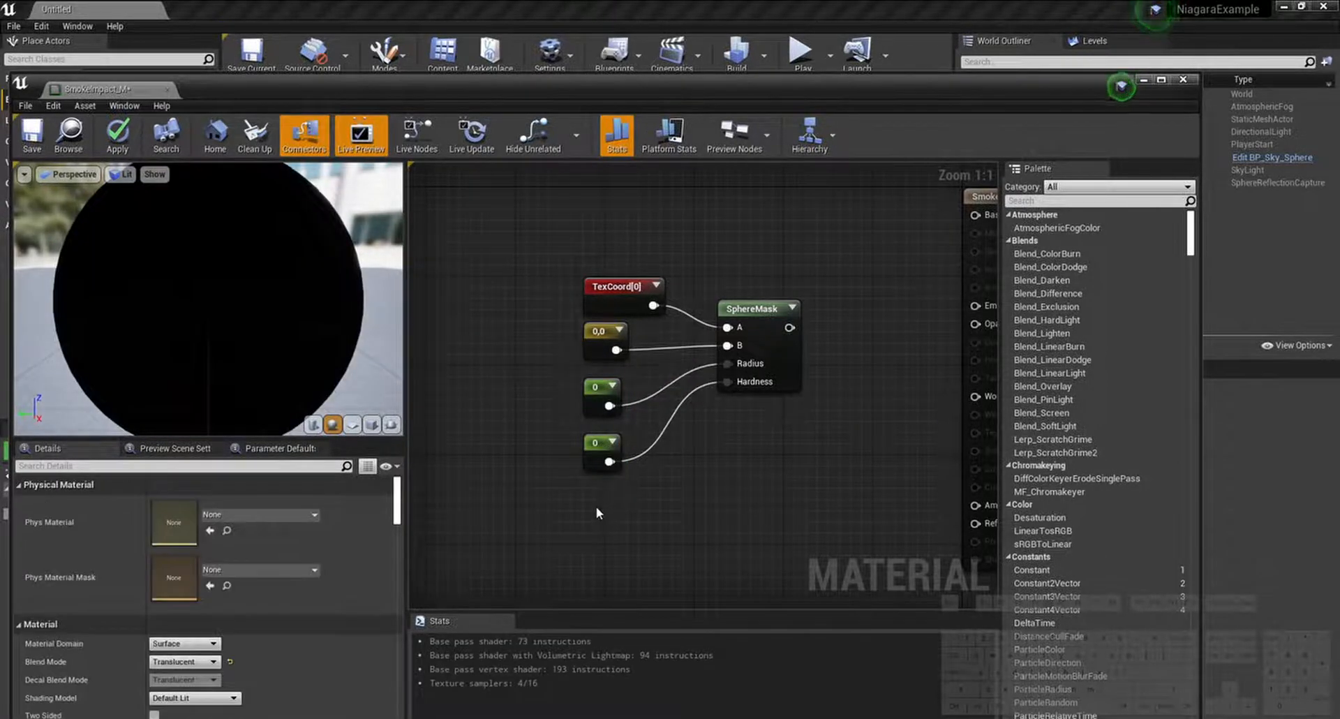
# Step: Set the constant feeding the SphereMask's Radius to 0.5
pyautogui.click(599, 391)
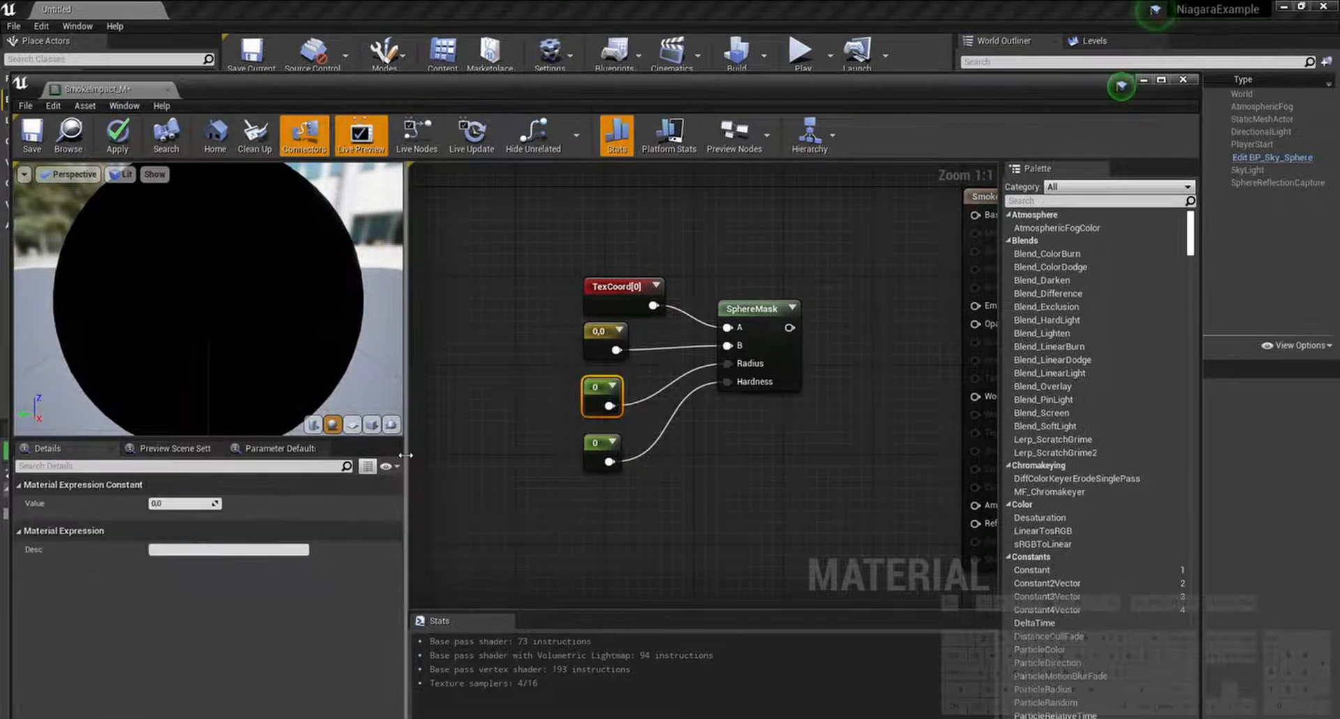
pyautogui.write('0.5')
pyautogui.press('Return')
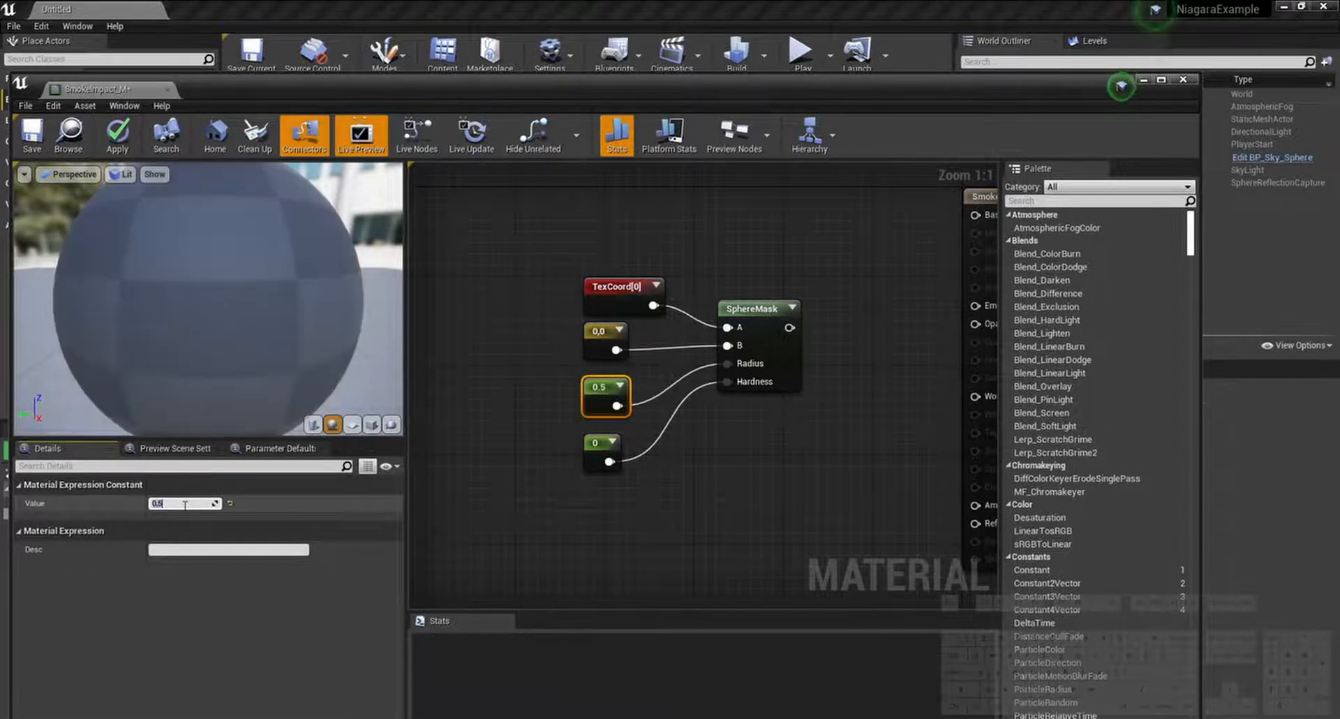
# Step: Set both R and G of the Constant2Vector feeding the SphereMask's B input to 0.5
pyautogui.click(602, 334)
pyautogui.click(173, 502)
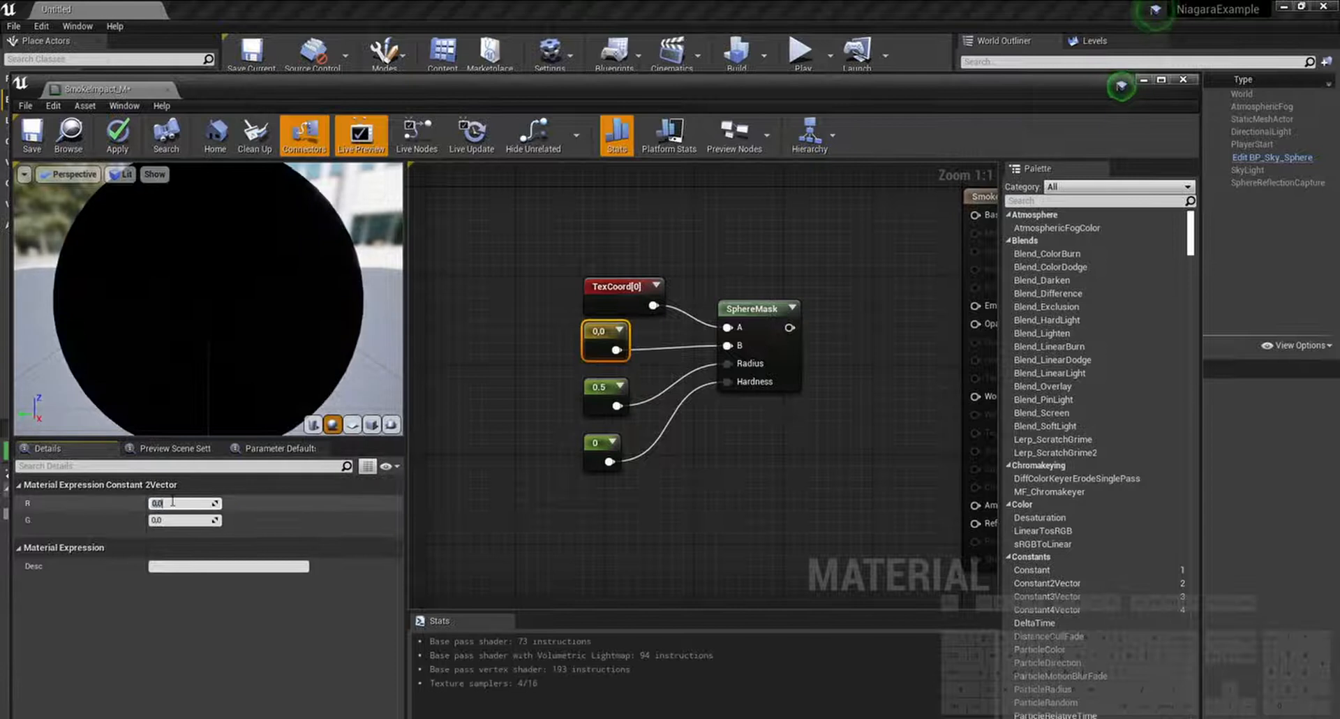
pyautogui.write('0.5')
pyautogui.press('Tab')
pyautogui.write('0.5')
pyautogui.press('Return')
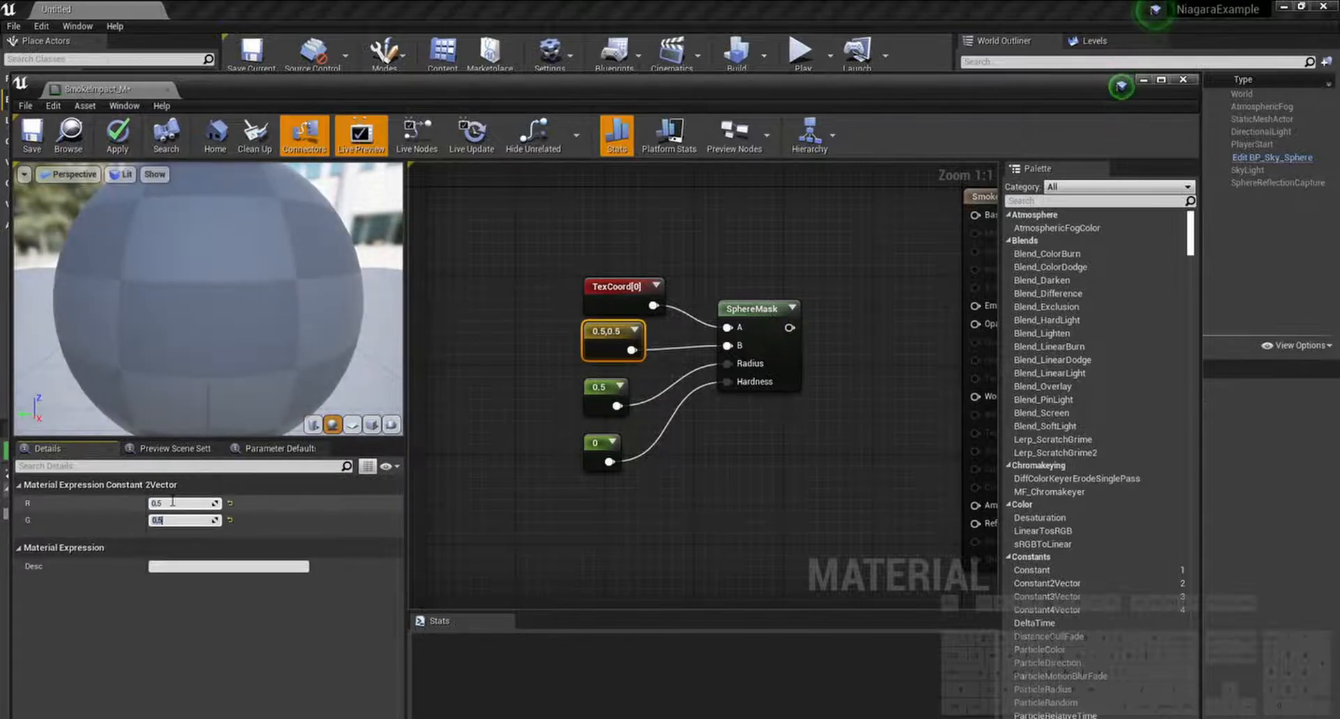
pyautogui.click(698, 513)
# Step: Expand the SphereMask node's preview and enable Live Nodes and Live Update
pyautogui.click(793, 307)
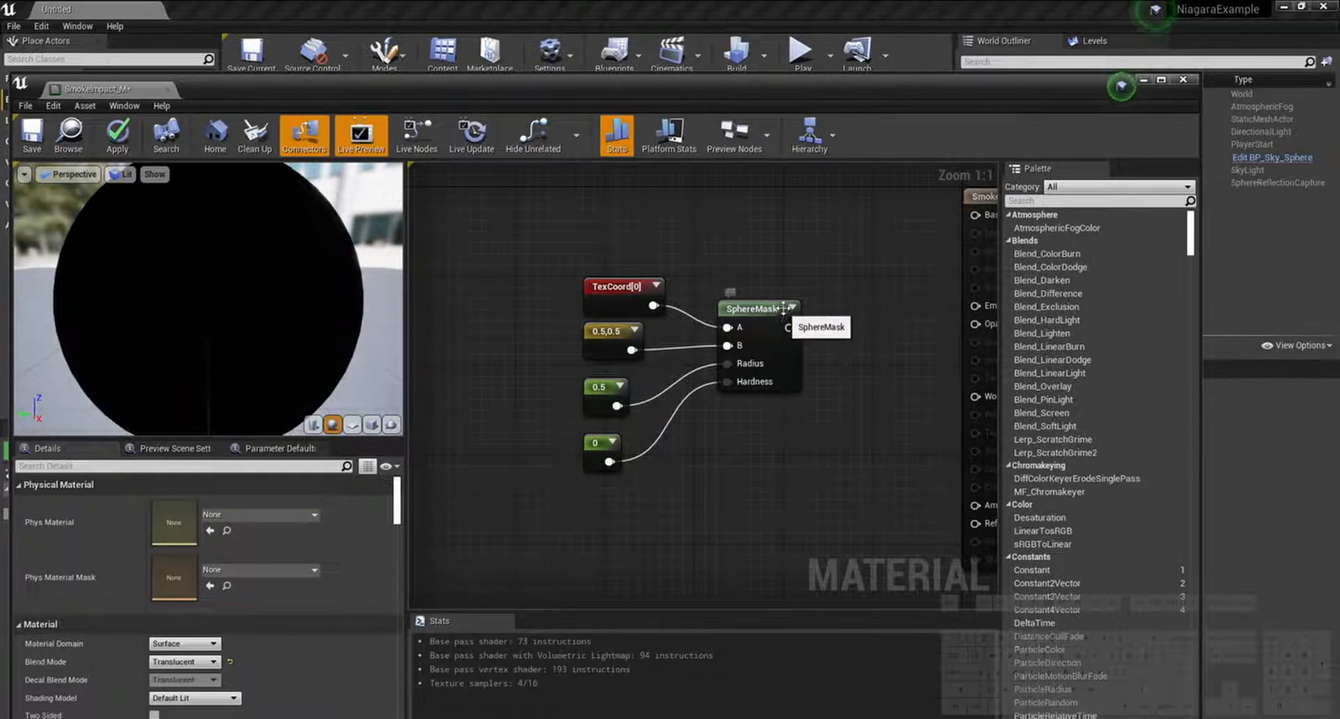
pyautogui.click(417, 136)
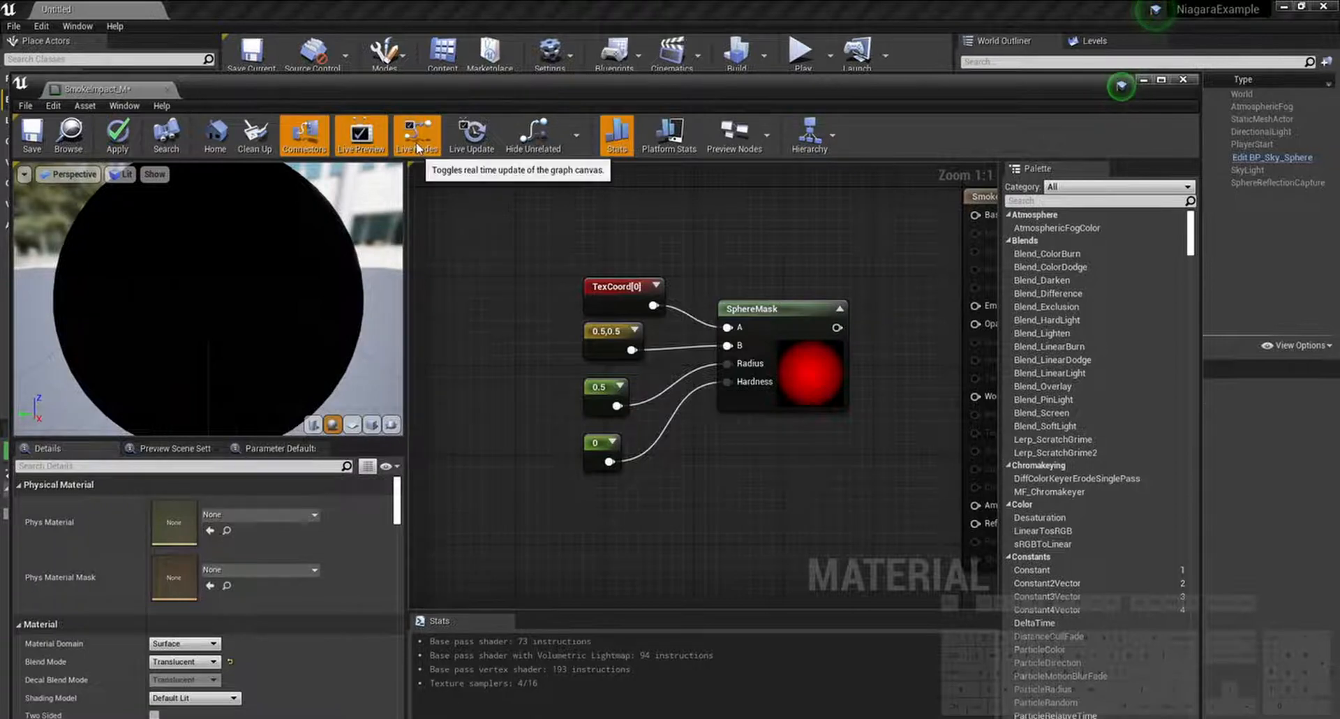
pyautogui.click(461, 140)
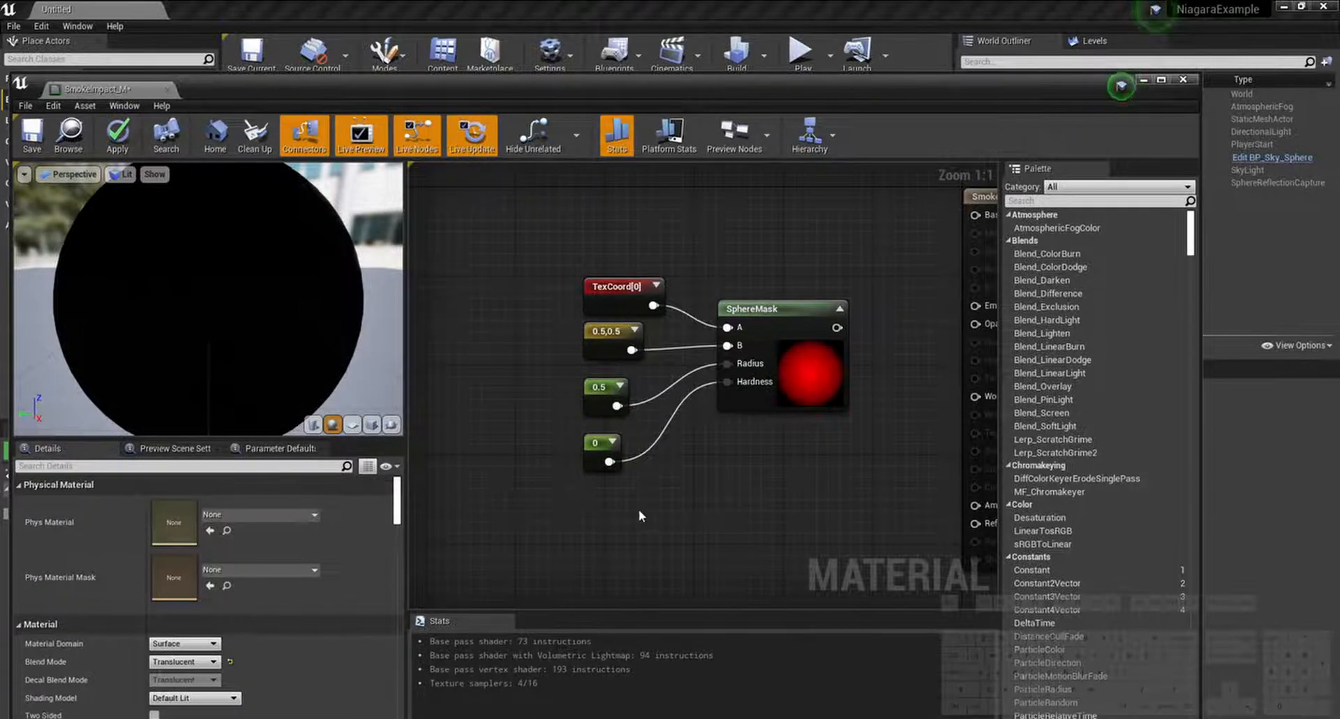
# Step: Move the SphereMask and all its input nodes together, farther away from the material's result node
pyautogui.hotkey('ctrl', 'a')
pyautogui.scroll(-2, 806, 349)
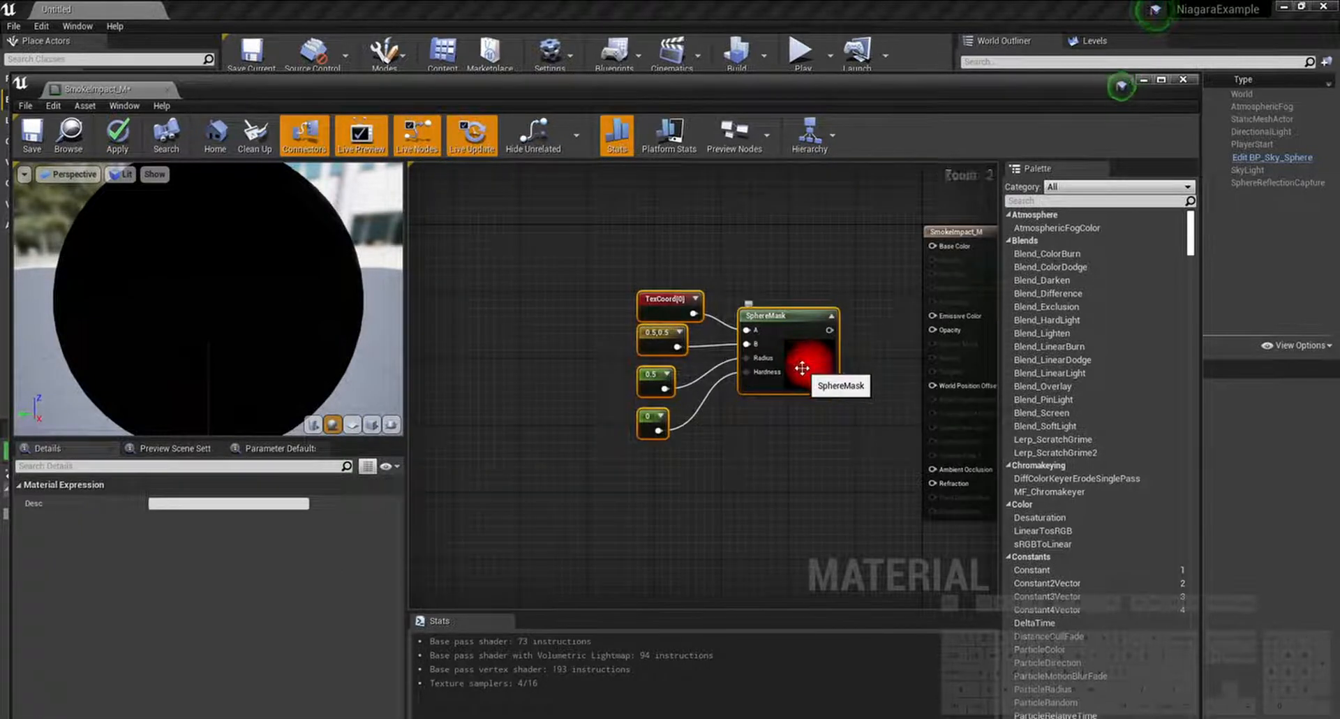
pyautogui.moveTo(806, 368); pyautogui.dragTo(654, 333)
pyautogui.click(597, 234)
# Step: Bring the T_Smoke_M texture from the Textures folder into the SmokeImpact_M graph, below the SphereMask nodes
pyautogui.moveTo(447, 88); pyautogui.dragTo(835, 81)
pyautogui.click(49, 536)
pyautogui.click(318, 534)
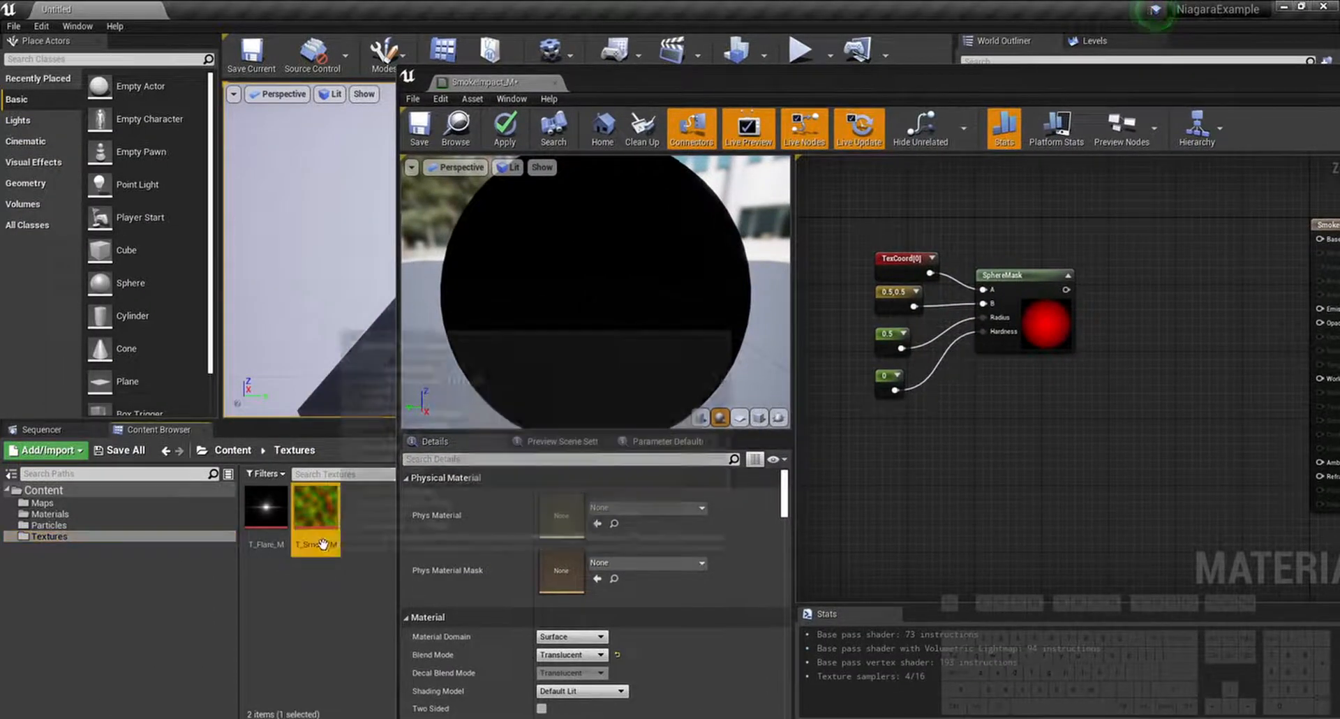
pyautogui.moveTo(318, 534); pyautogui.dragTo(909, 459)
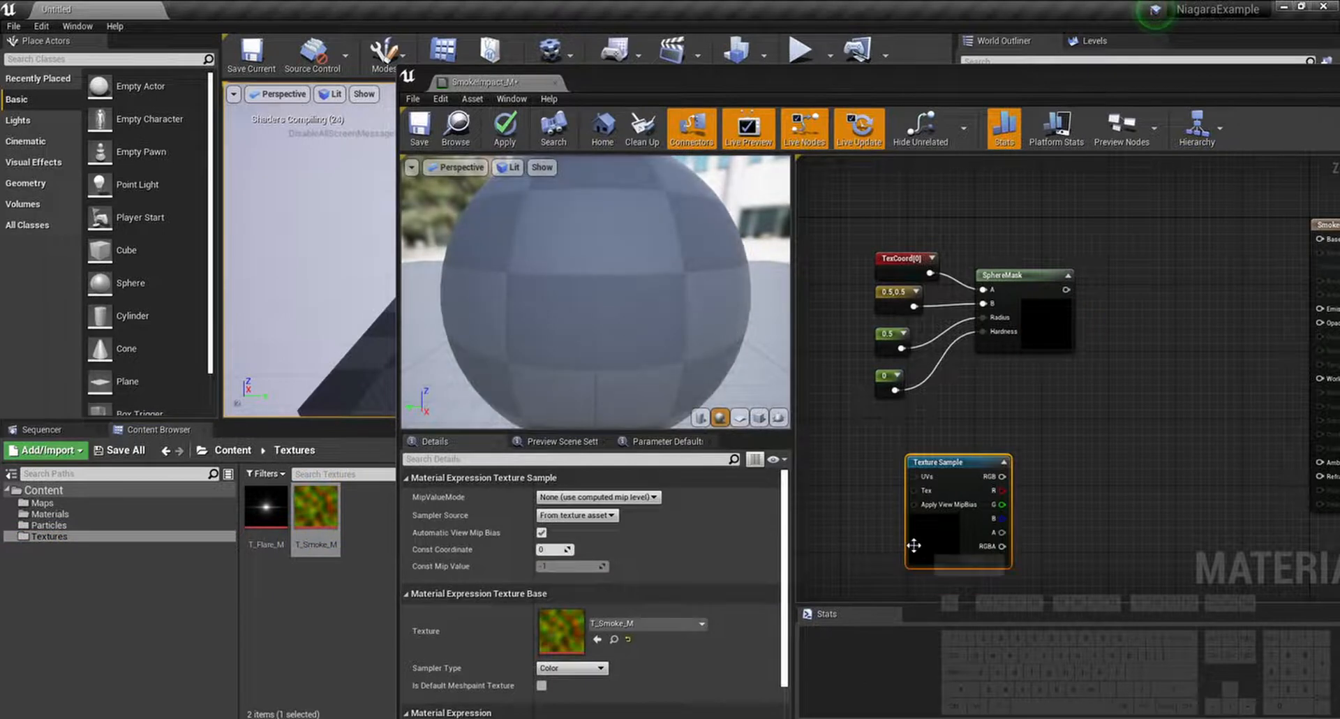
pyautogui.moveTo(866, 71); pyautogui.dragTo(651, 35)
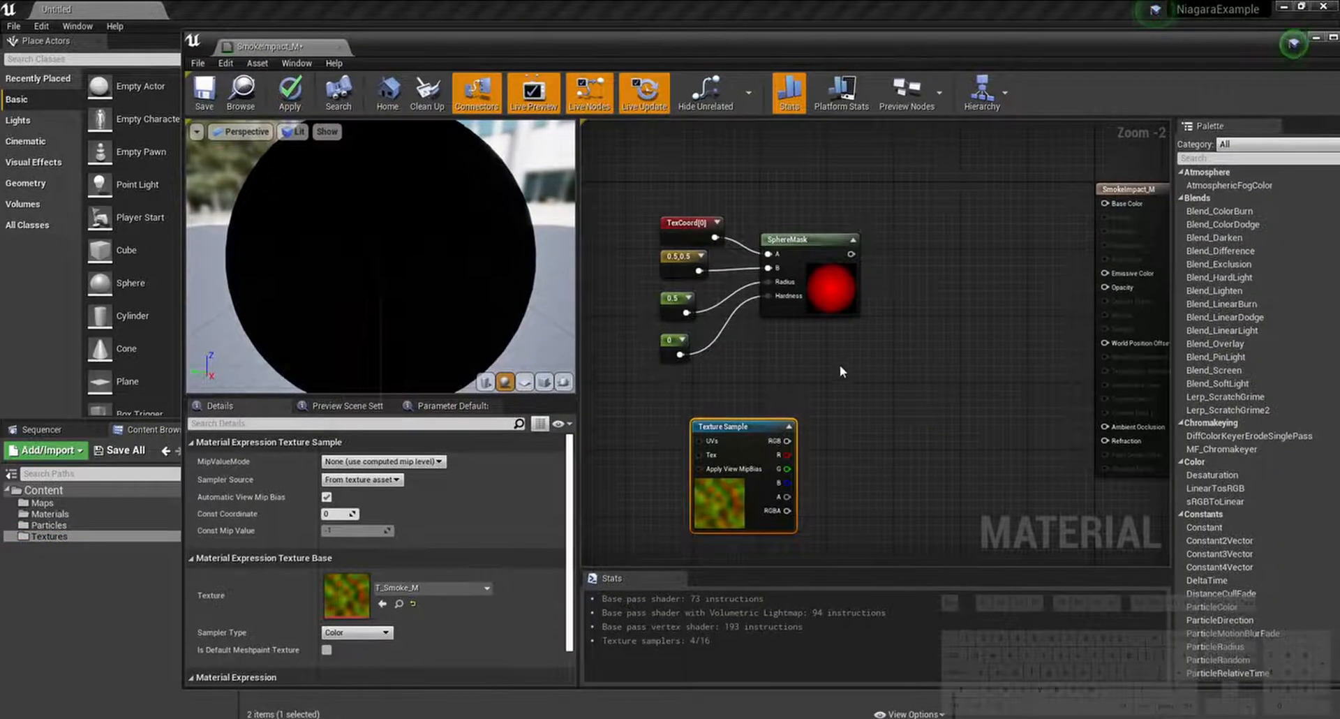
# Step: Move the T_Smoke_M Texture Sample farther from the result node and convert it to a Texture Object
pyautogui.click(843, 374)
pyautogui.scroll(-1, 843, 374)
pyautogui.moveTo(844, 374); pyautogui.dragTo(965, 353, button='right')
pyautogui.moveTo(860, 477); pyautogui.dragTo(749, 473)
pyautogui.rightClick(748, 473)
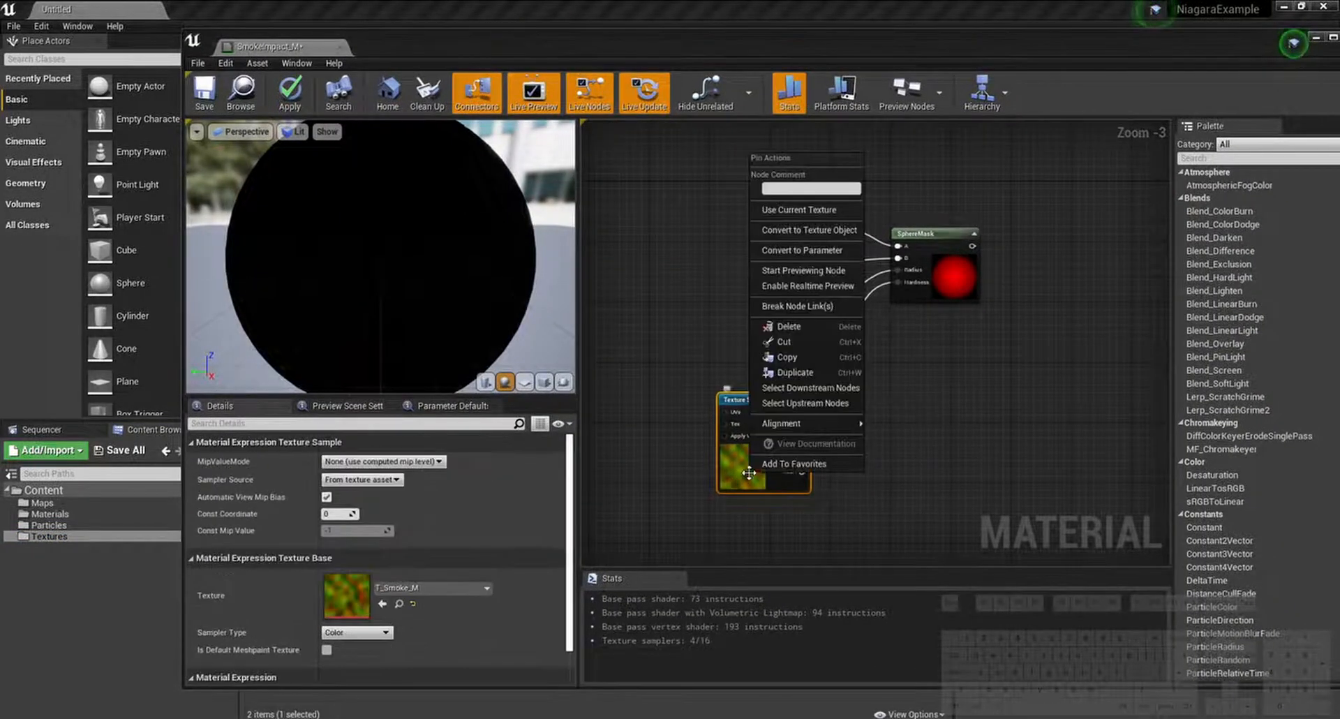
pyautogui.click(809, 230)
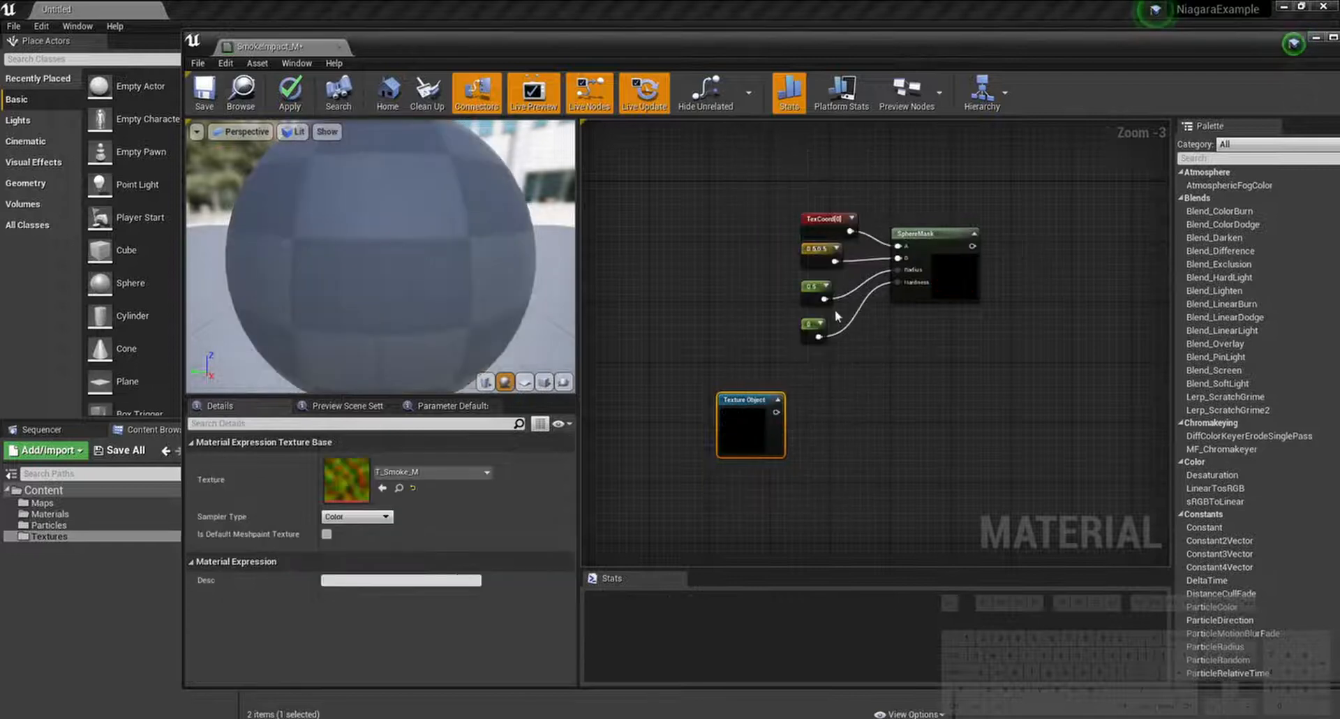
# Step: Add a FlowMaps_Simple node beside the Texture Object
pyautogui.click(870, 468)
pyautogui.moveTo(870, 468); pyautogui.dragTo(850, 437, button='right')
pyautogui.rightClick(829, 386)
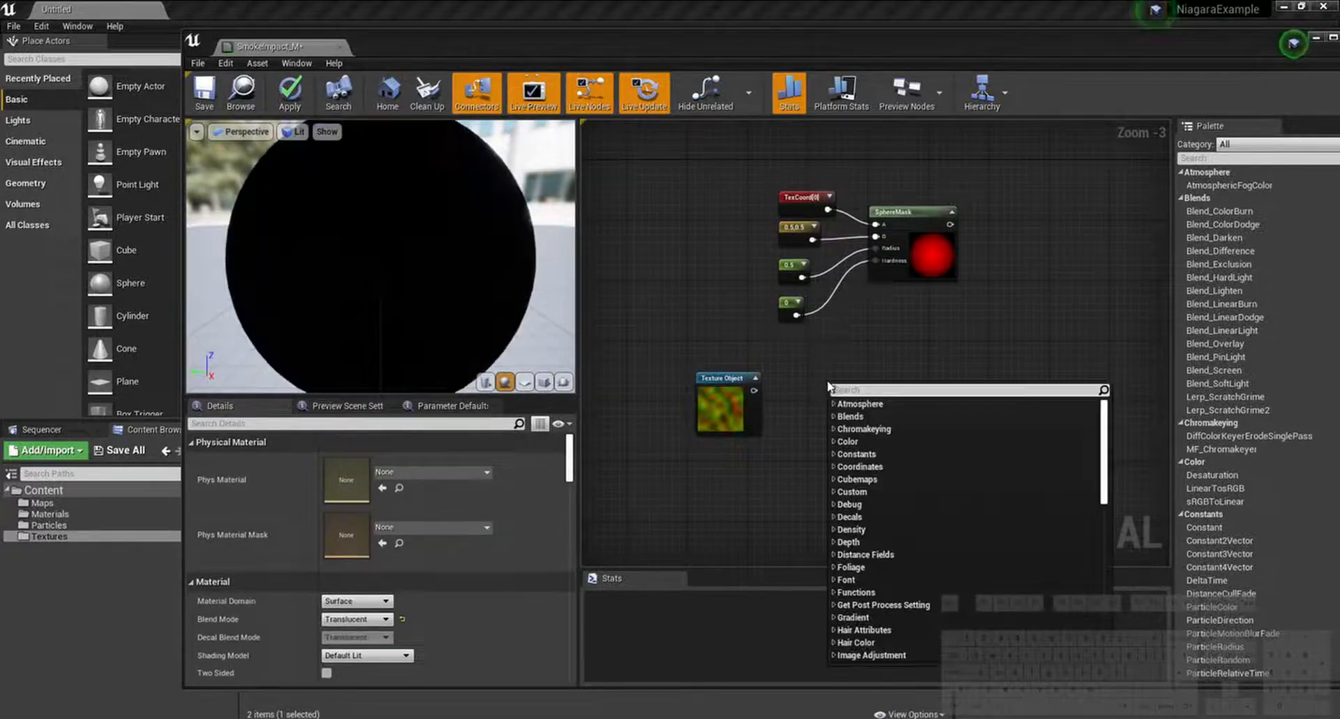
pyautogui.write('flowma')
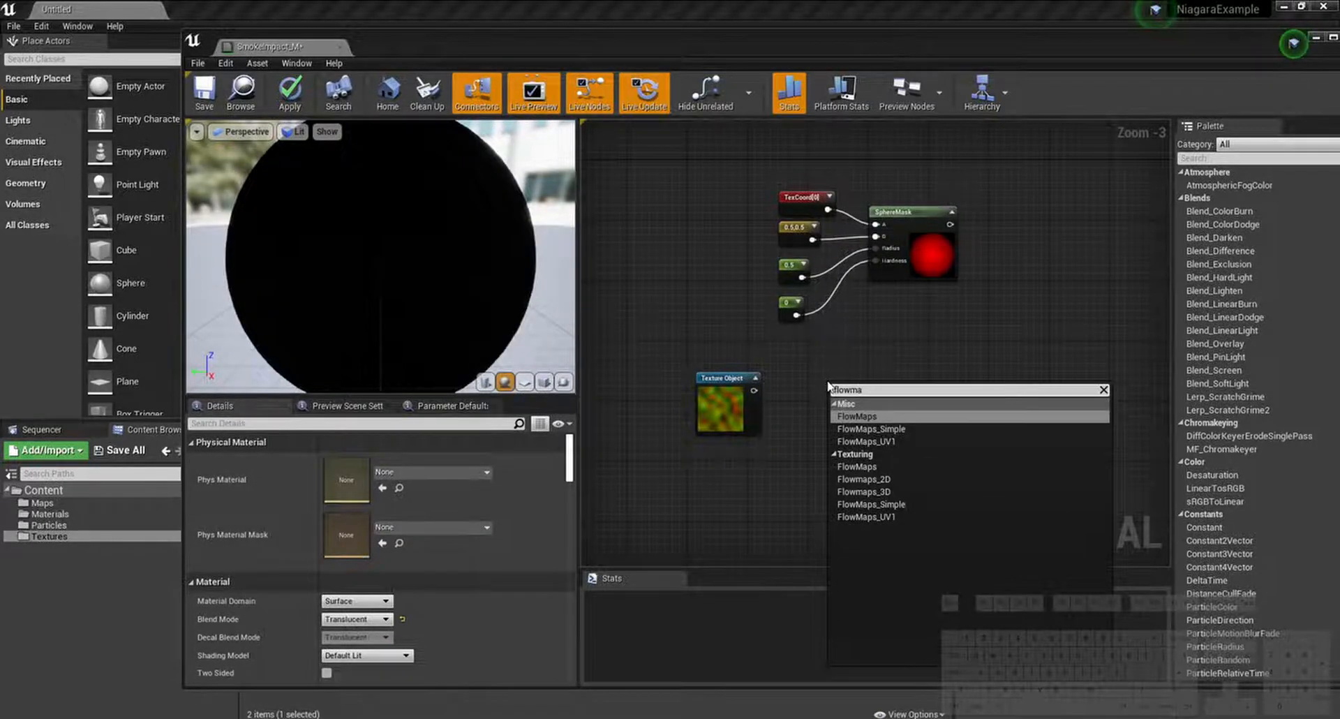
pyautogui.press('Down')
pyautogui.press('Return')
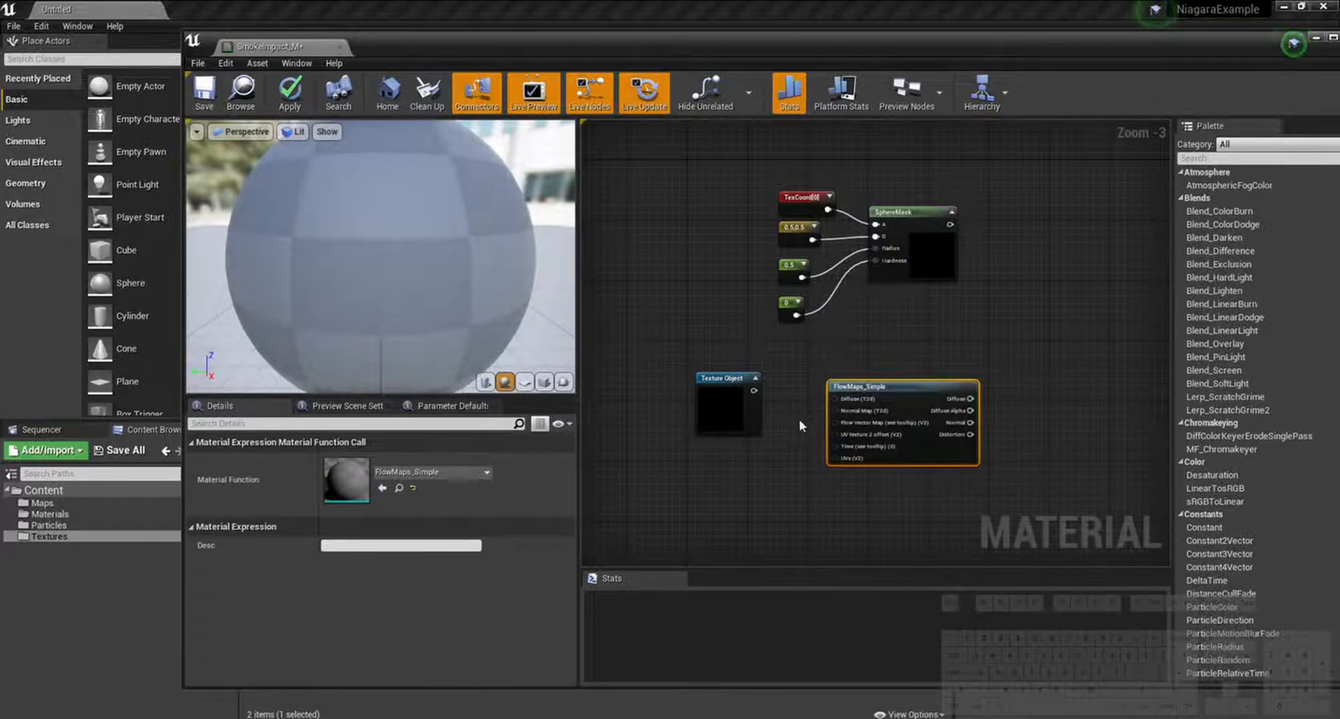
# Step: Shift the Texture Object and FlowMaps_Simple nodes, then connect the Texture Object to the Diffuse (T2d) input
pyautogui.click(789, 447)
pyautogui.moveTo(742, 463); pyautogui.dragTo(874, 378)
pyautogui.click(815, 489)
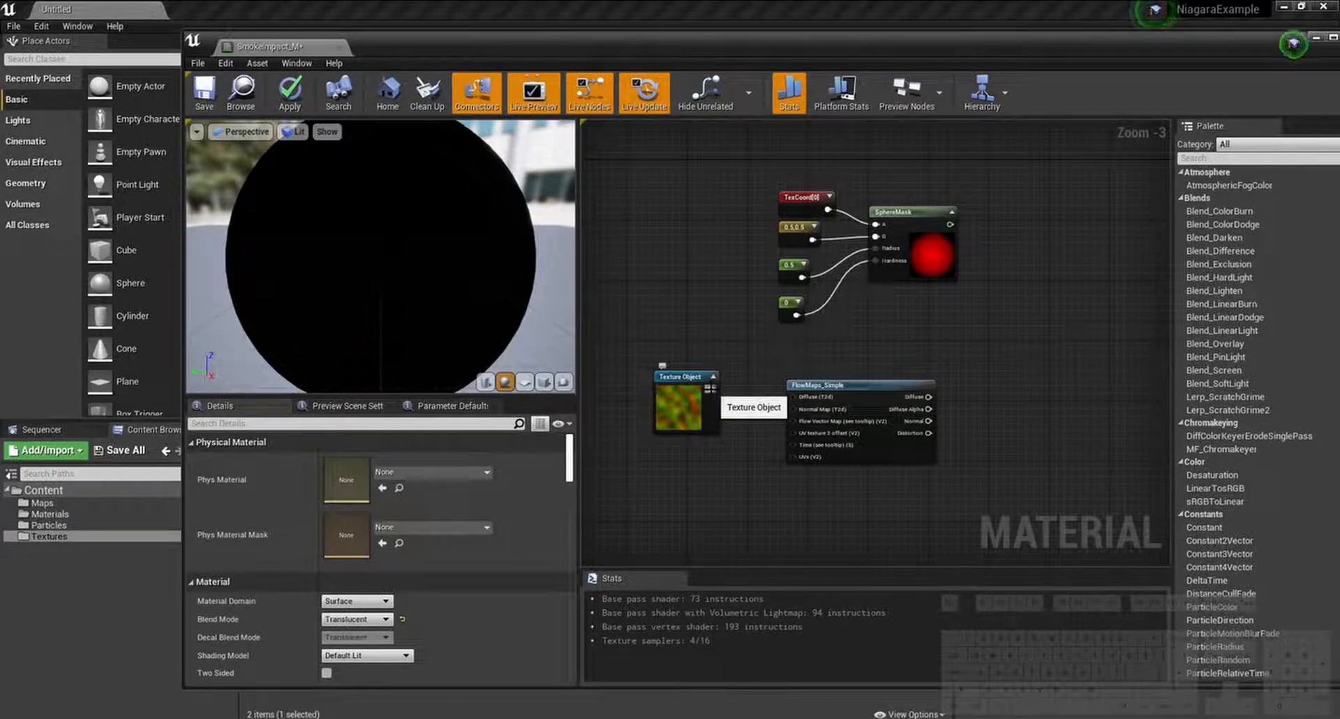
pyautogui.moveTo(712, 389); pyautogui.dragTo(798, 395)
# Step: Duplicate the TexCoord node, connect the copy to the UVs input of FlowMaps_Simple, and place it below the Texture Object
pyautogui.click(803, 198)
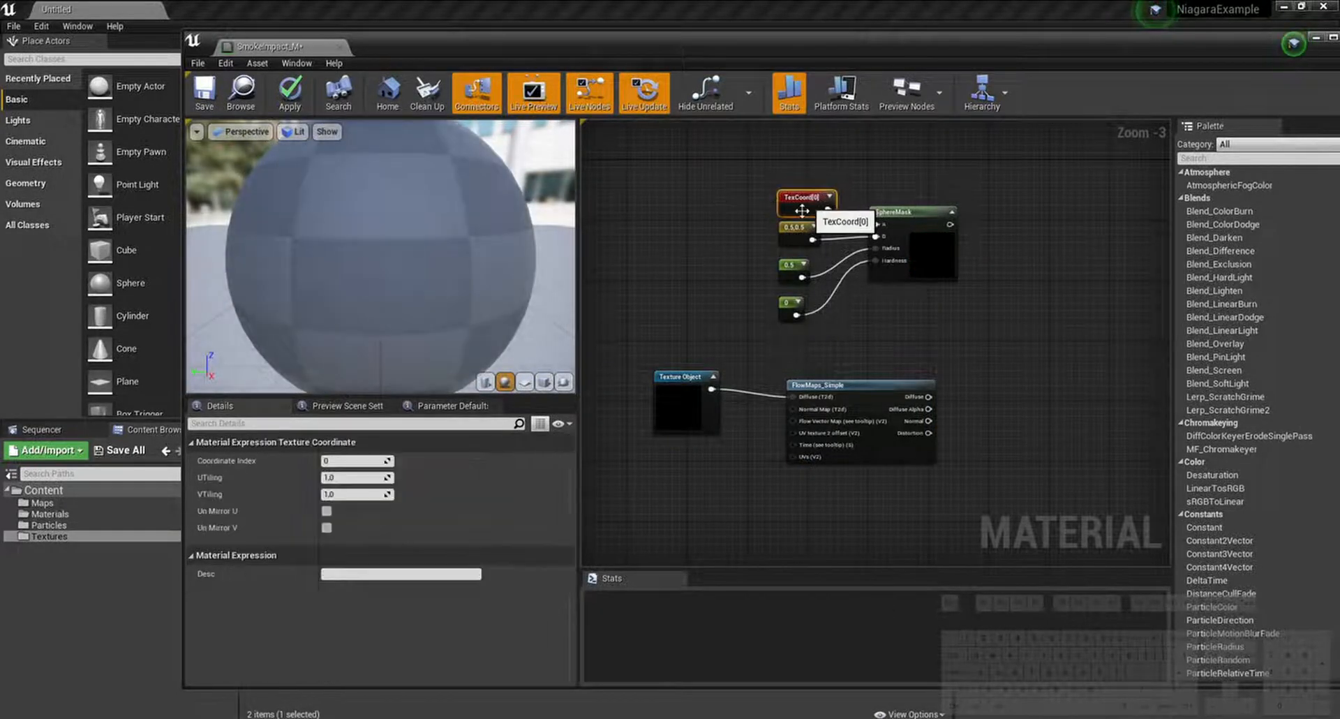
pyautogui.hotkey('ctrl', 'w')
pyautogui.moveTo(846, 277); pyautogui.dragTo(793, 458)
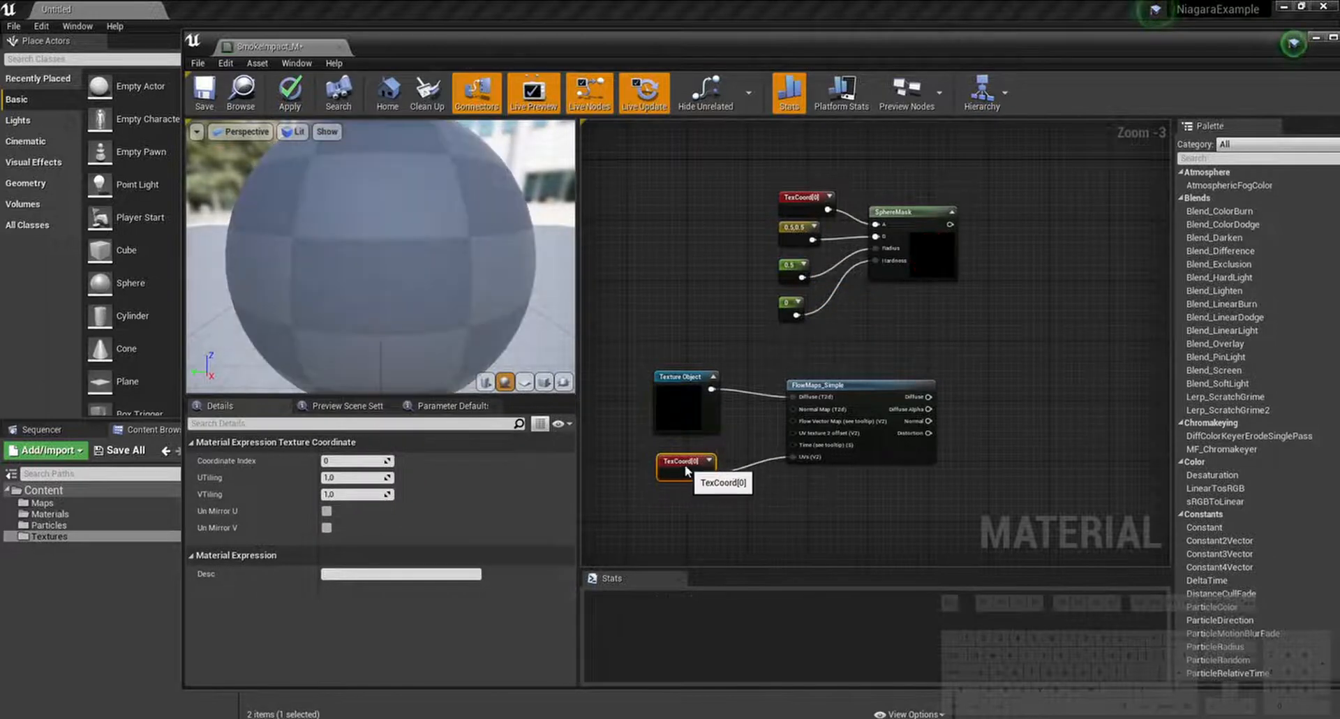
pyautogui.moveTo(698, 482); pyautogui.dragTo(689, 462)
pyautogui.click(797, 497)
# Step: Add a Multiply node after the SphereMask and connect the mask's output to its A input
pyautogui.moveTo(797, 496); pyautogui.dragTo(831, 453, button='right')
pyautogui.moveTo(927, 421); pyautogui.dragTo(913, 425, button='right')
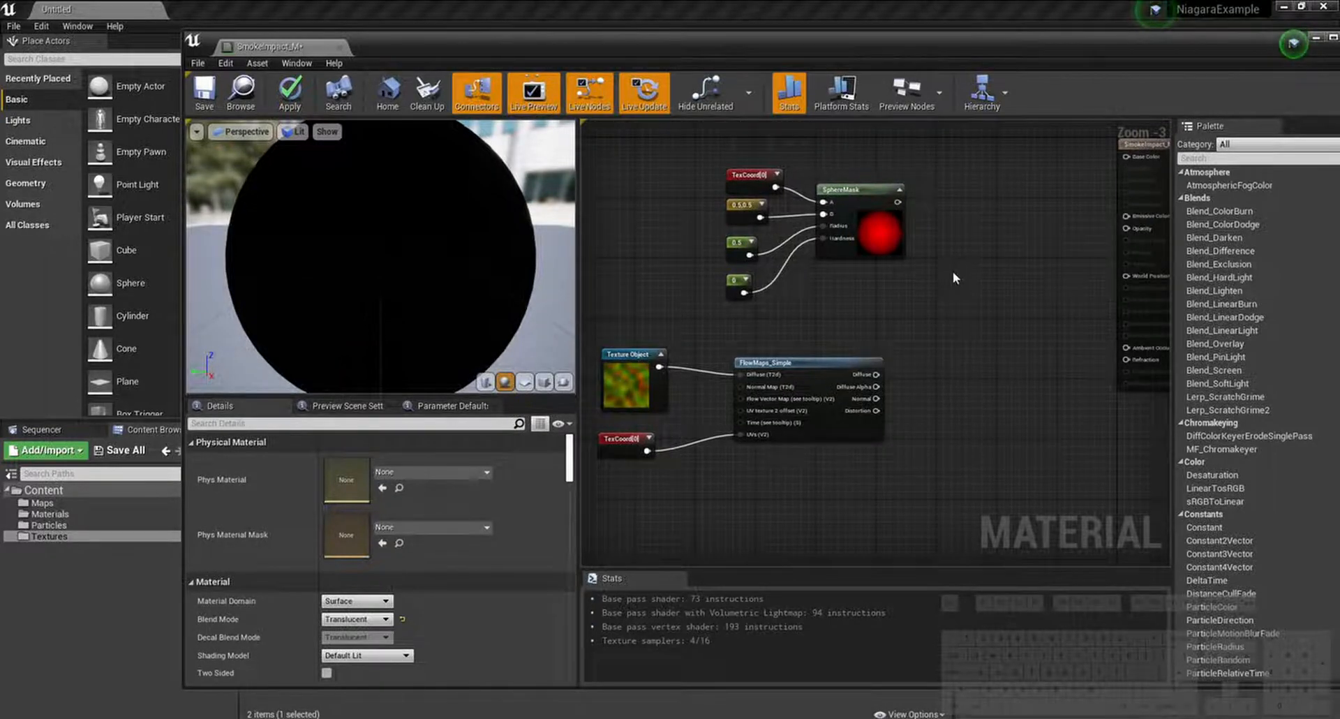
pyautogui.click(972, 222)
pyautogui.moveTo(897, 203); pyautogui.dragTo(980, 237)
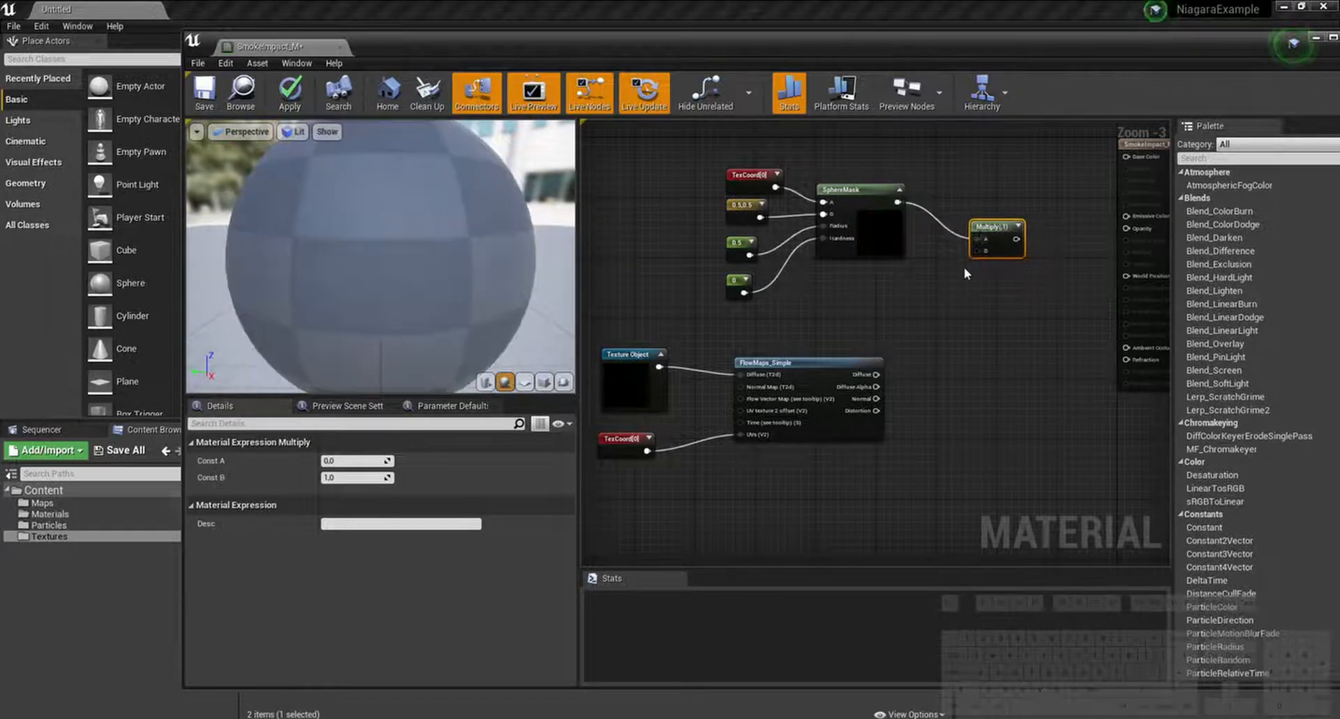
# Step: Add a ComponentMask node next to FlowMaps_Simple with only the G channel enabled
pyautogui.rightClick(947, 353)
pyautogui.write('comp')
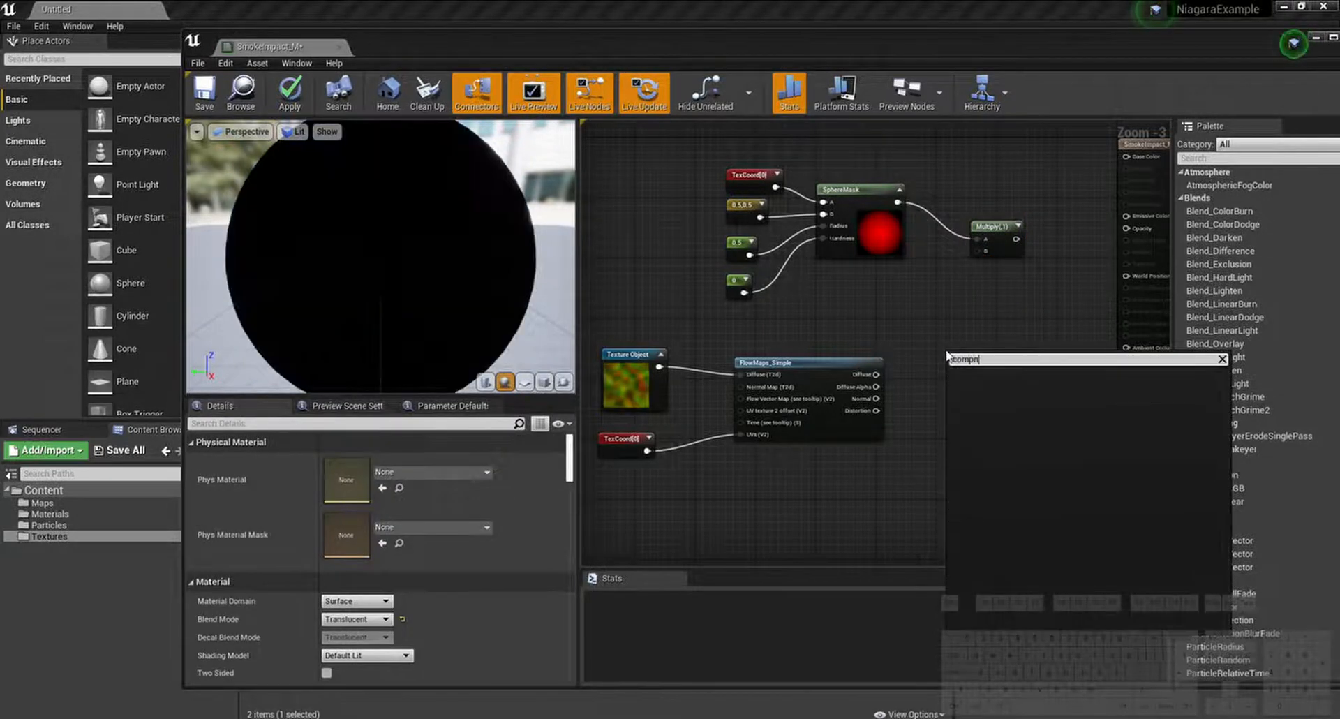
pyautogui.press('Return')
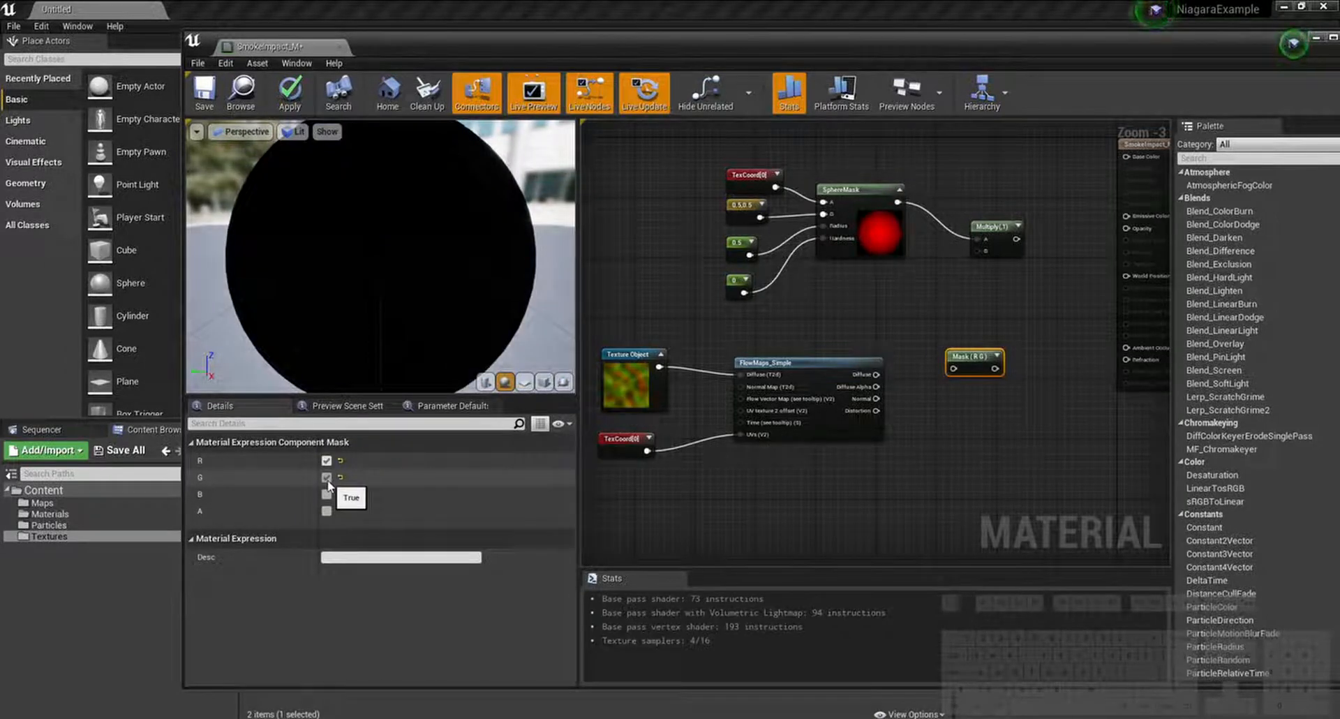
pyautogui.click(325, 461)
pyautogui.click(999, 420)
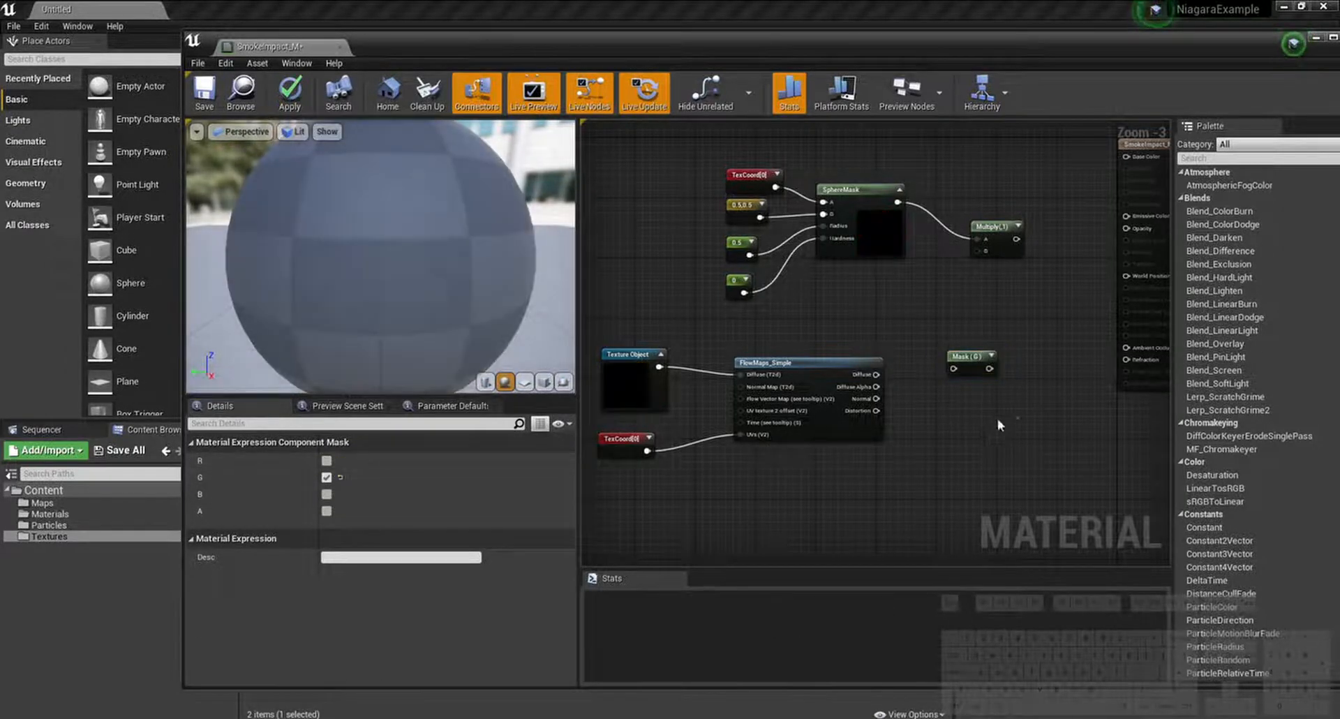
# Step: Connect the FlowMaps_Simple Diffuse output to the G mask and move the flow-map nodes back to make room
pyautogui.moveTo(875, 374); pyautogui.dragTo(955, 369)
pyautogui.moveTo(972, 358); pyautogui.dragTo(940, 357)
pyautogui.click(1003, 357)
pyautogui.moveTo(891, 476); pyautogui.dragTo(605, 356)
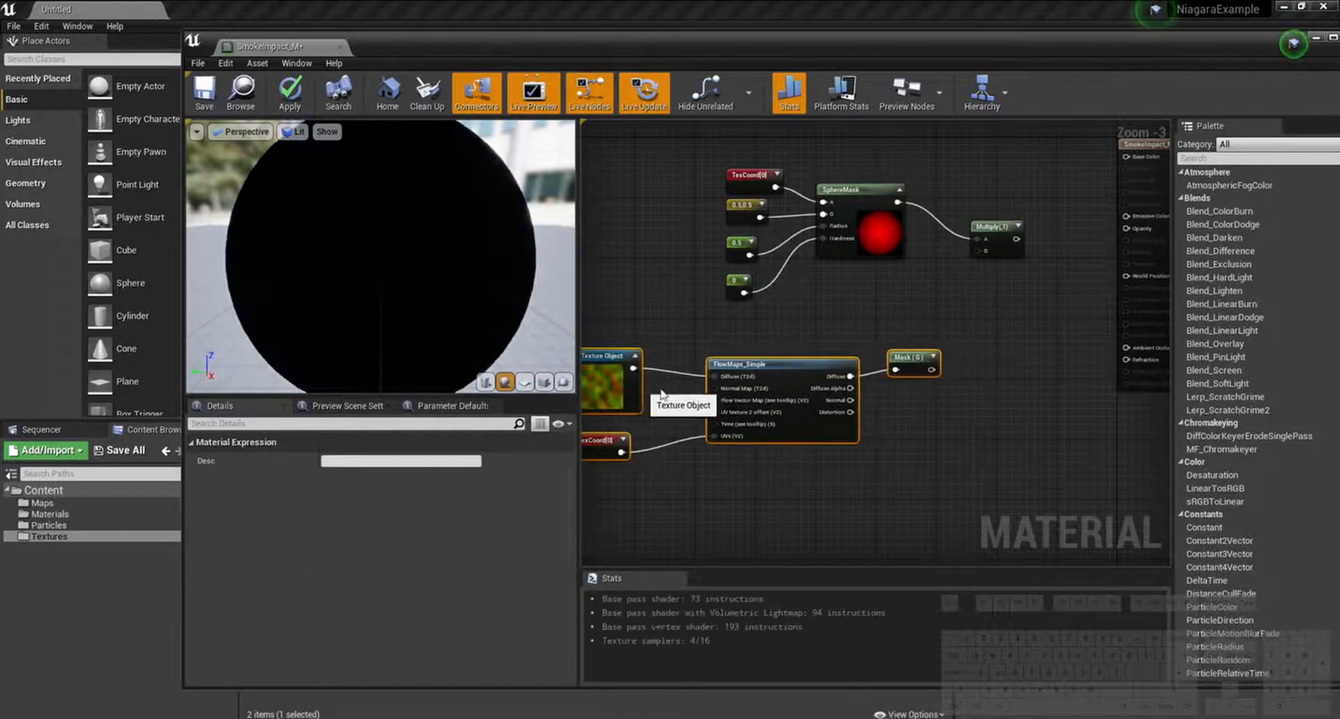
# Step: Add a second Multiply node fed by the G mask and connect its output to the upper Multiply's B input
pyautogui.click(977, 358)
pyautogui.press('m')
pyautogui.click(982, 347)
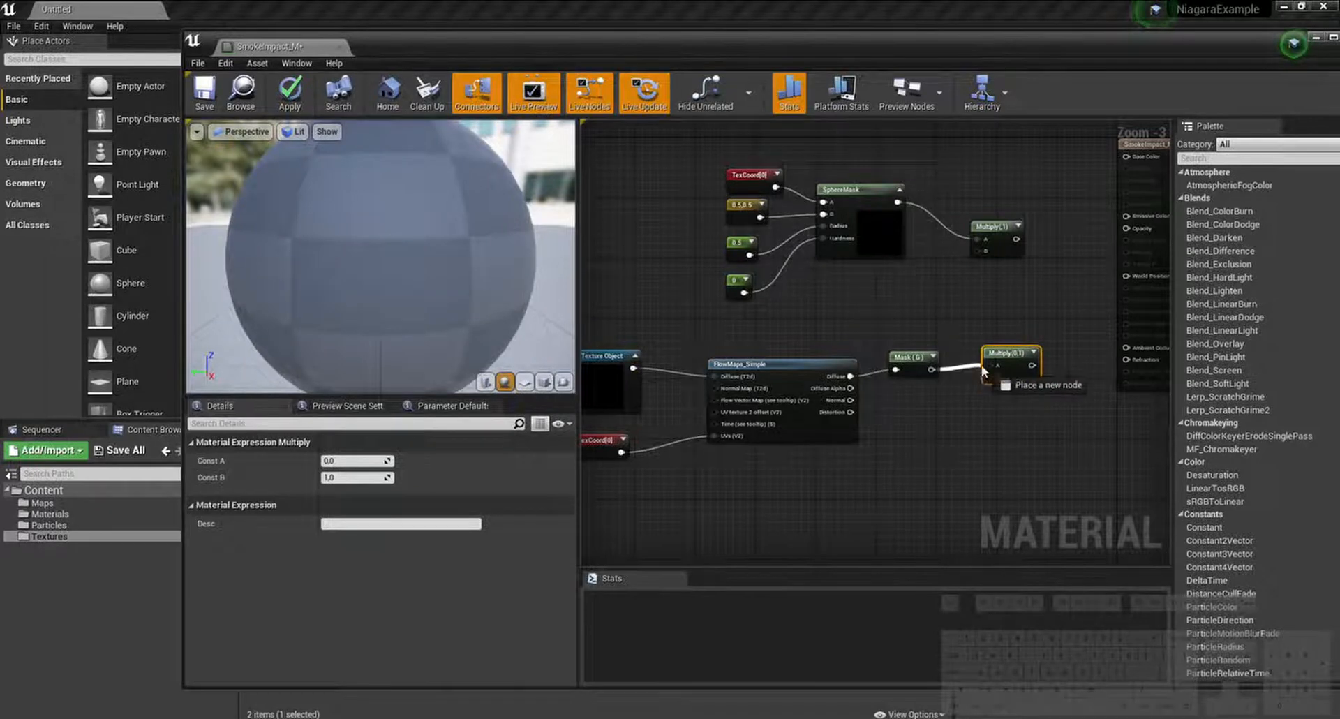
pyautogui.moveTo(1029, 365); pyautogui.dragTo(983, 250)
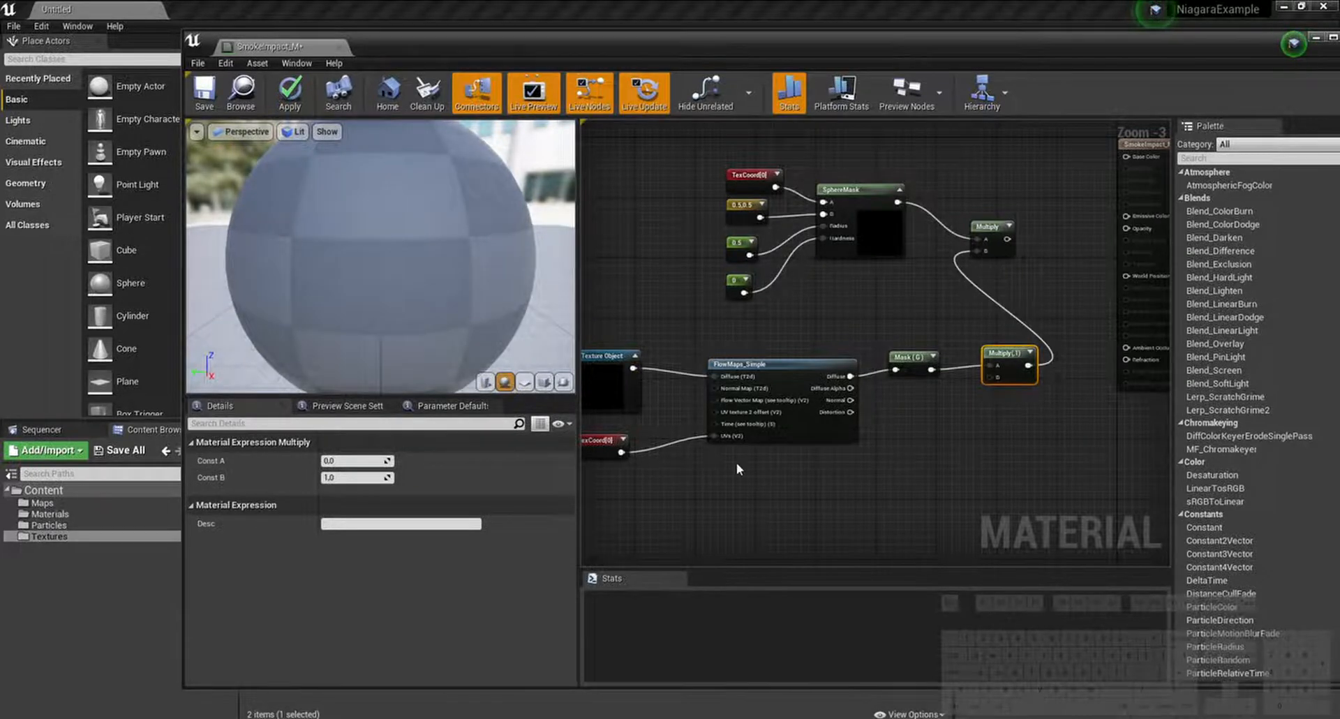
# Step: Set Const B of the lower Multiply node to 0.25
pyautogui.click(739, 466)
pyautogui.moveTo(990, 377); pyautogui.dragTo(1017, 328)
pyautogui.click(816, 458)
pyautogui.click(1013, 375)
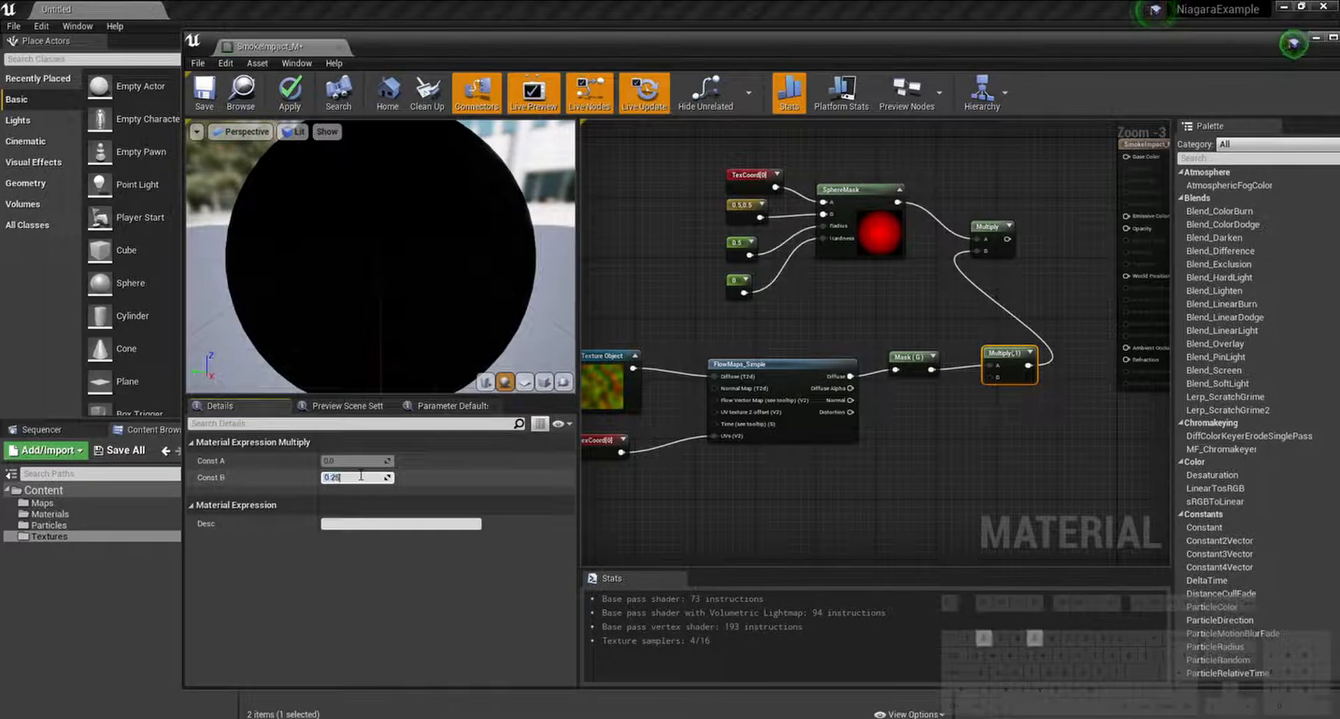
pyautogui.press('Return')
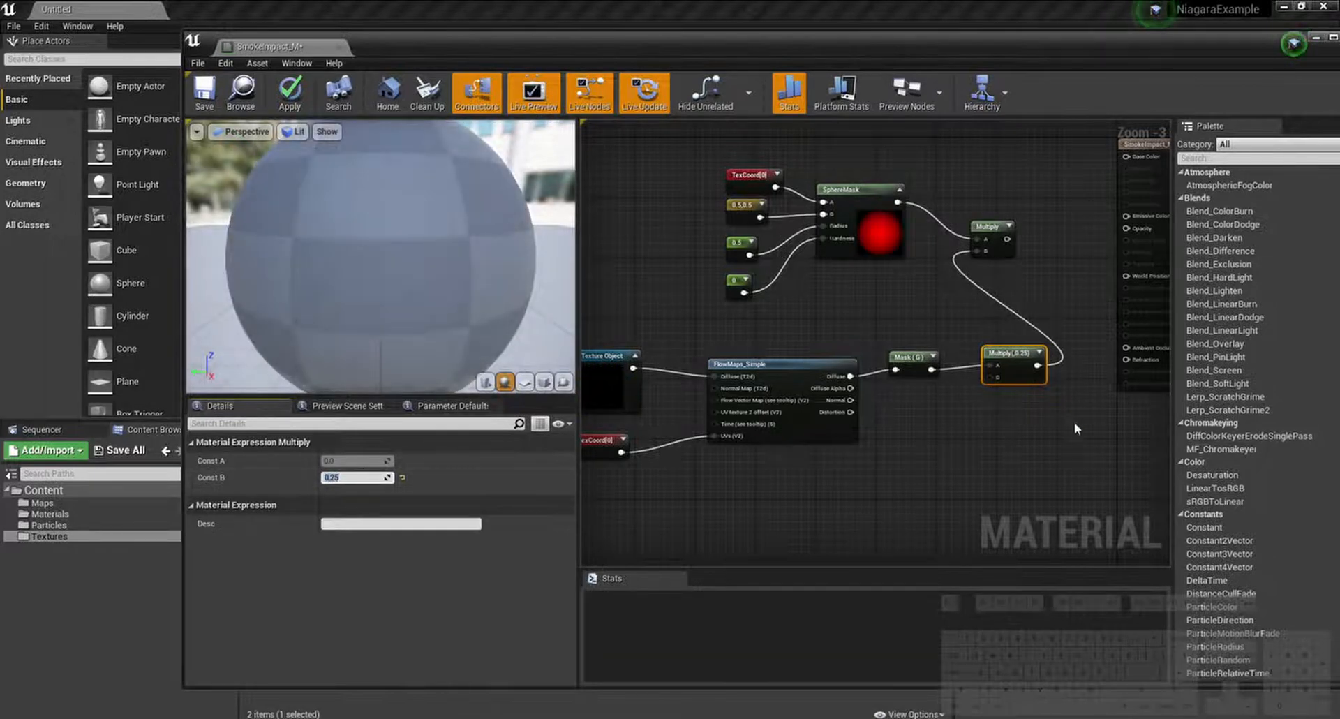
# Step: Duplicate the G mask below the original, feed it from the FlowMaps_Simple Diffuse output and enable only its R channel
pyautogui.click(1075, 423)
pyautogui.moveTo(1024, 376); pyautogui.dragTo(1016, 378)
pyautogui.click(912, 361)
pyautogui.hotkey('ctrl', 'c')
pyautogui.hotkey('ctrl', 'v')
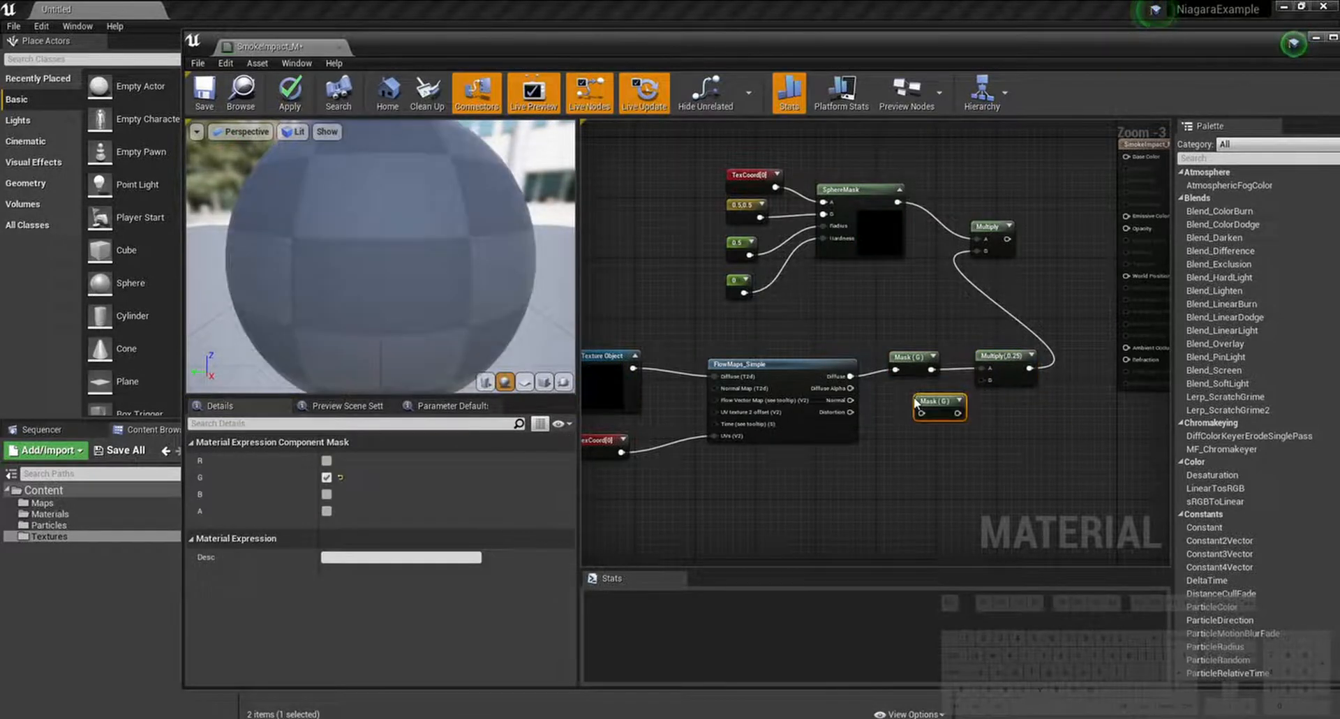
pyautogui.moveTo(937, 403); pyautogui.dragTo(851, 389)
pyautogui.click(326, 461)
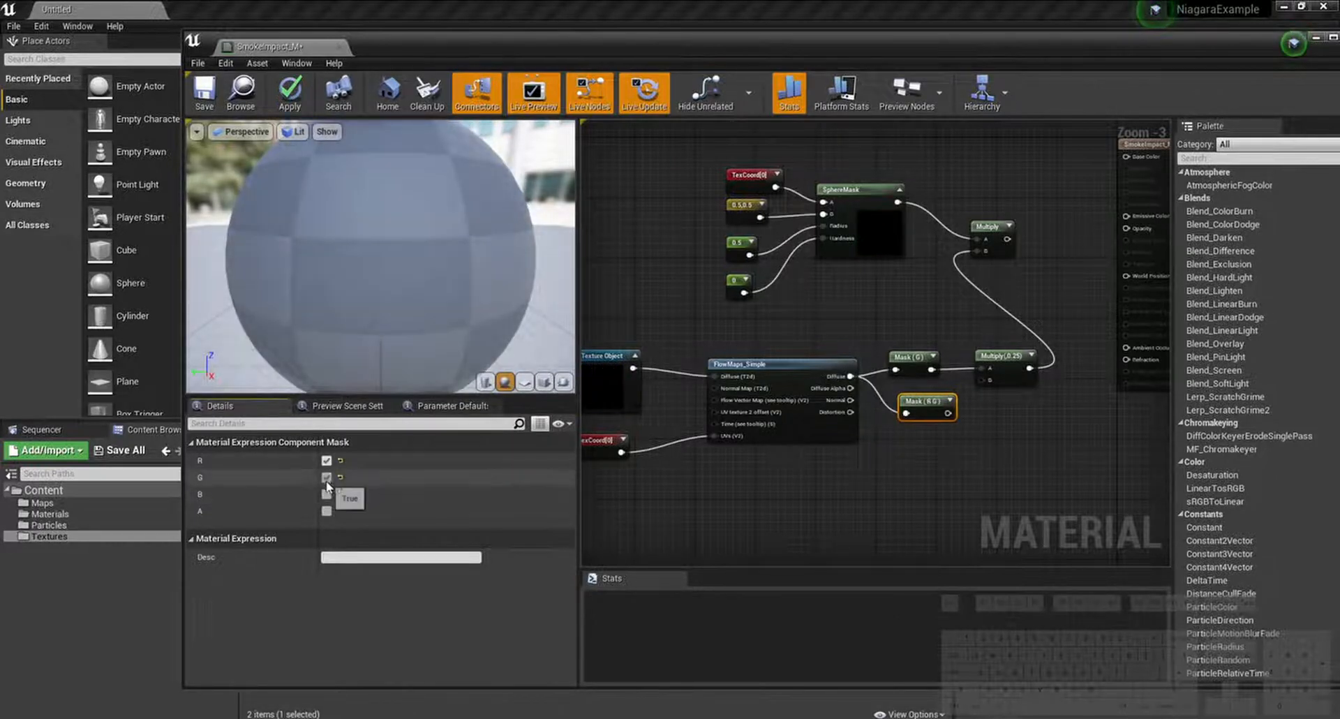
pyautogui.click(327, 481)
pyautogui.click(980, 496)
pyautogui.moveTo(918, 403); pyautogui.dragTo(910, 433)
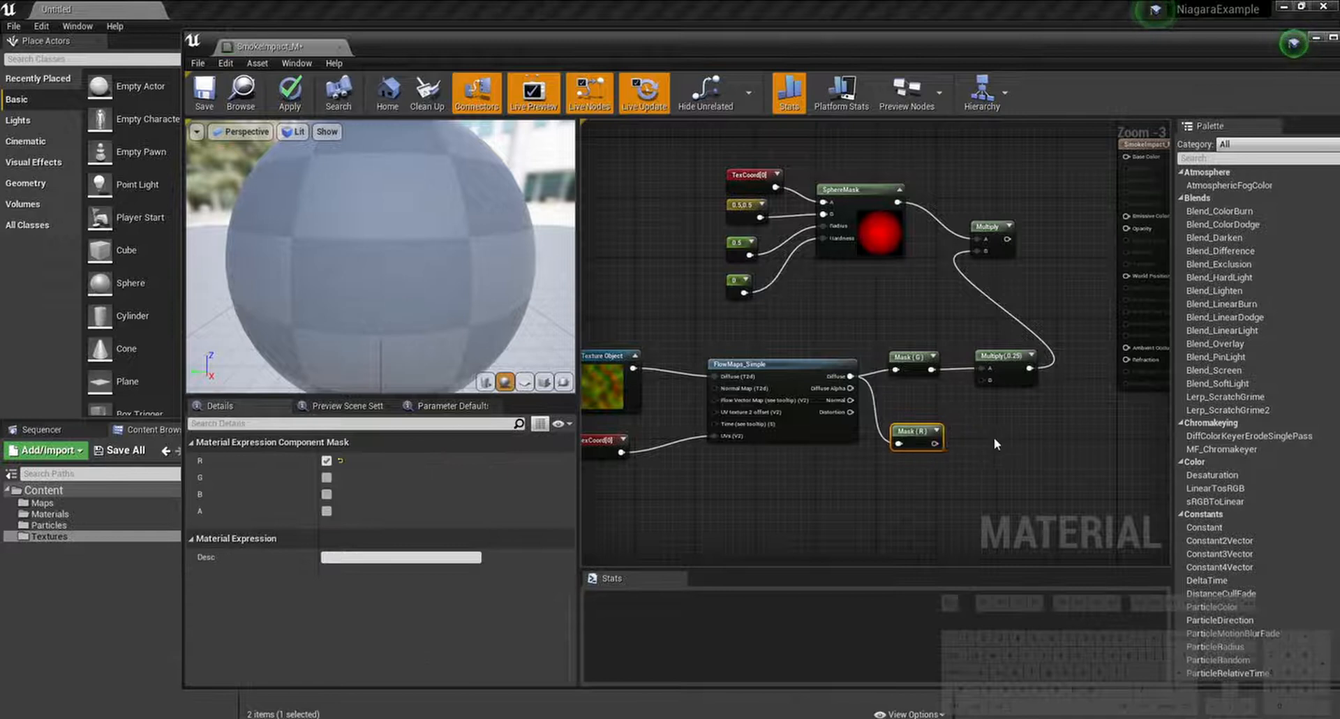
# Step: Create an Add node beside the R mask and connect the mask's output to its A input
pyautogui.moveTo(994, 444); pyautogui.dragTo(1018, 403, button='right')
pyautogui.click(1018, 403)
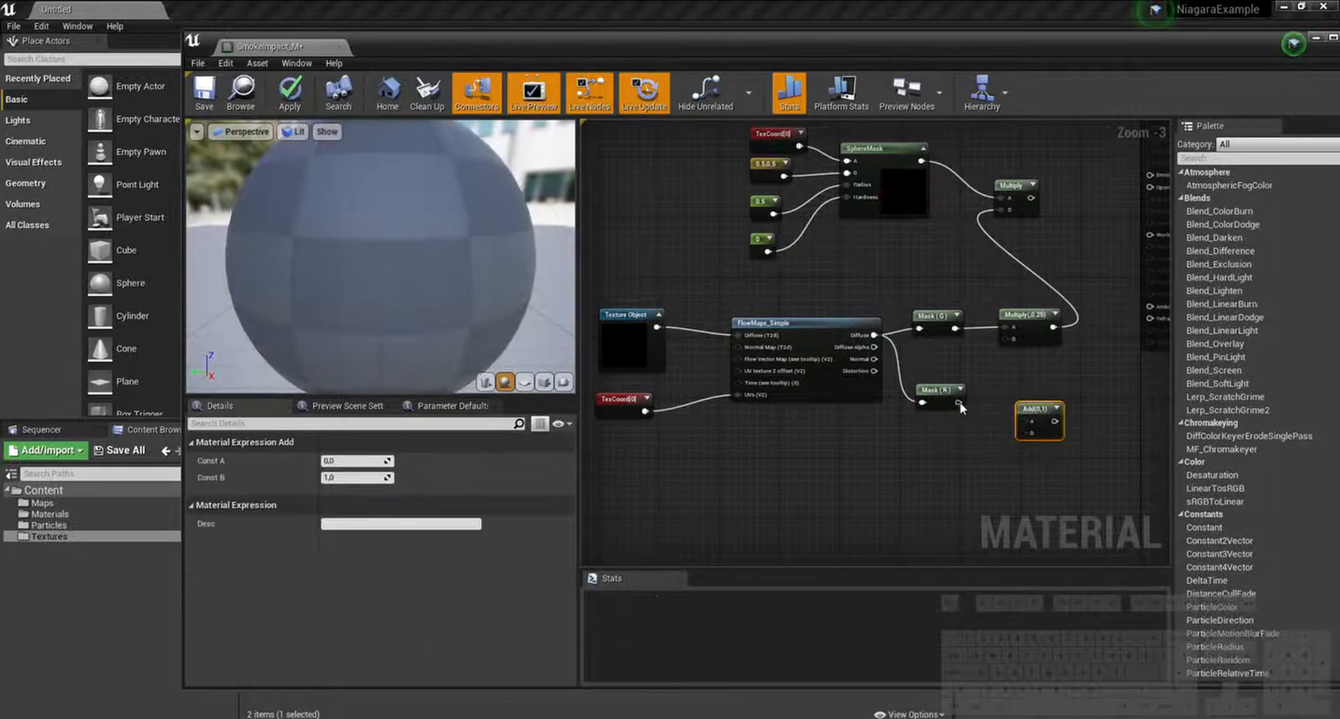
pyautogui.moveTo(959, 404); pyautogui.dragTo(1025, 421)
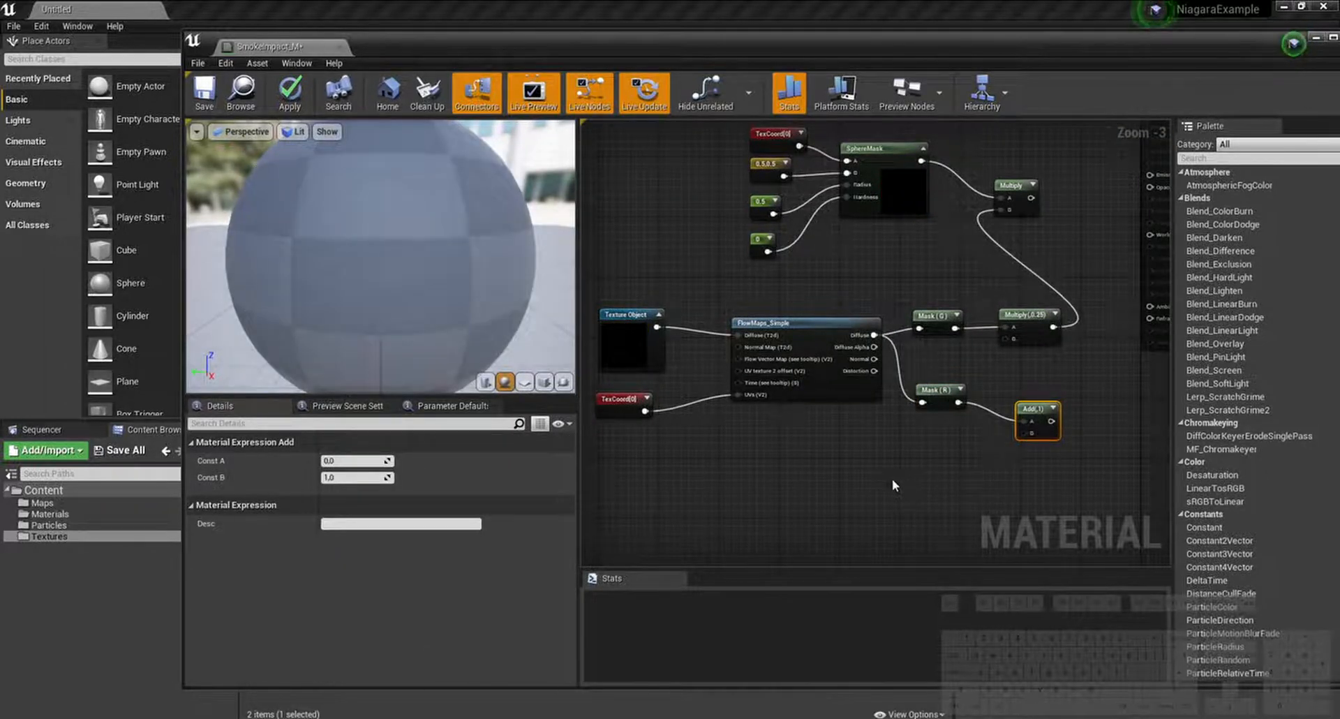
# Step: Create a Dynamic Parameter node below the flow-map nodes and name its first parameter RandomOffset
pyautogui.moveTo(892, 478); pyautogui.dragTo(944, 451, button='right')
pyautogui.moveTo(737, 463); pyautogui.dragTo(739, 437, button='right')
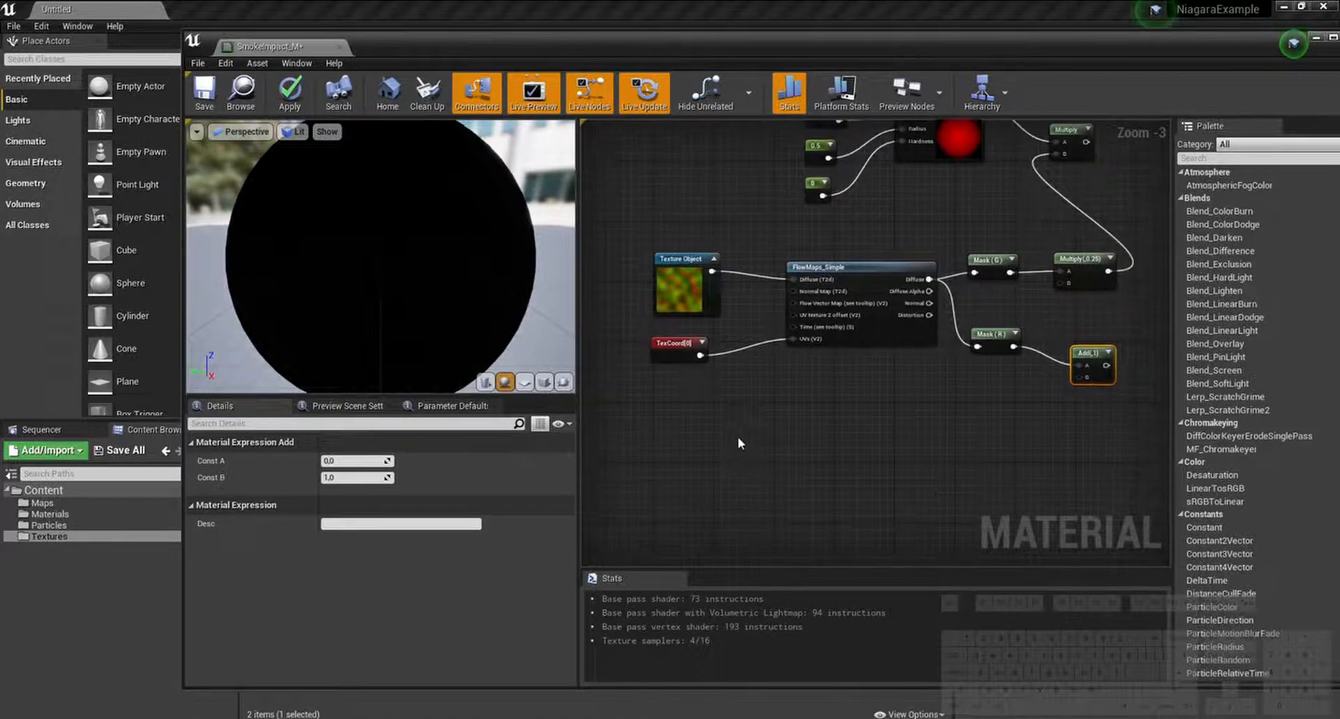
pyautogui.rightClick(688, 440)
pyautogui.write('dynamic')
pyautogui.press('Return')
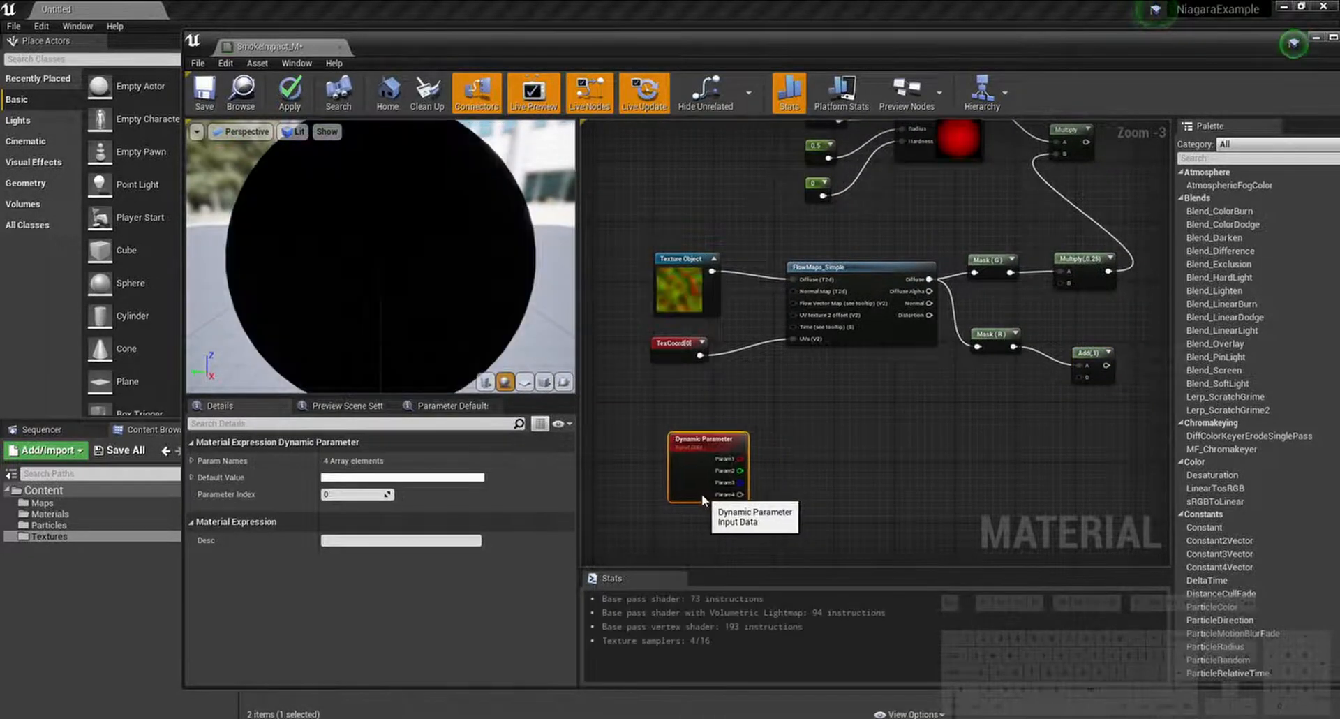
pyautogui.click(192, 461)
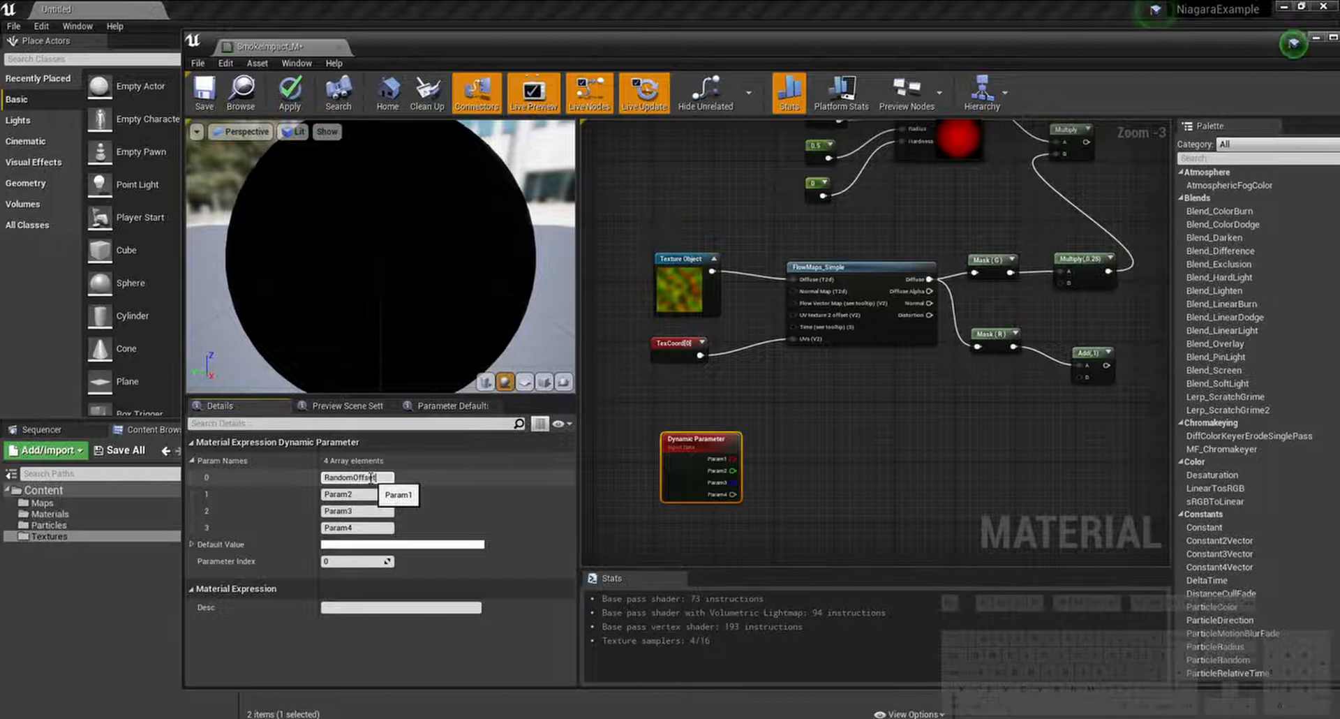
pyautogui.press('Return')
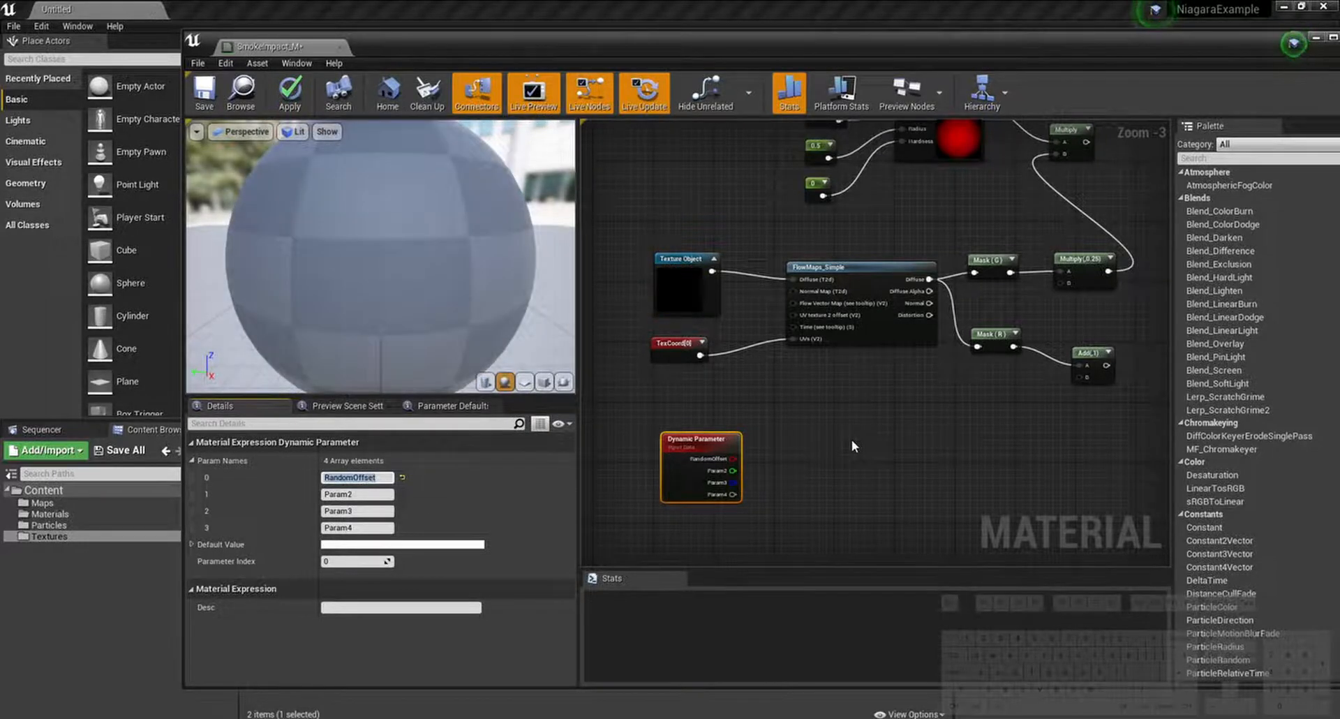
# Step: Create a Panner node beside the Dynamic Parameter and connect RandomOffset to its Time input
pyautogui.click(807, 455)
pyautogui.rightClick(807, 455)
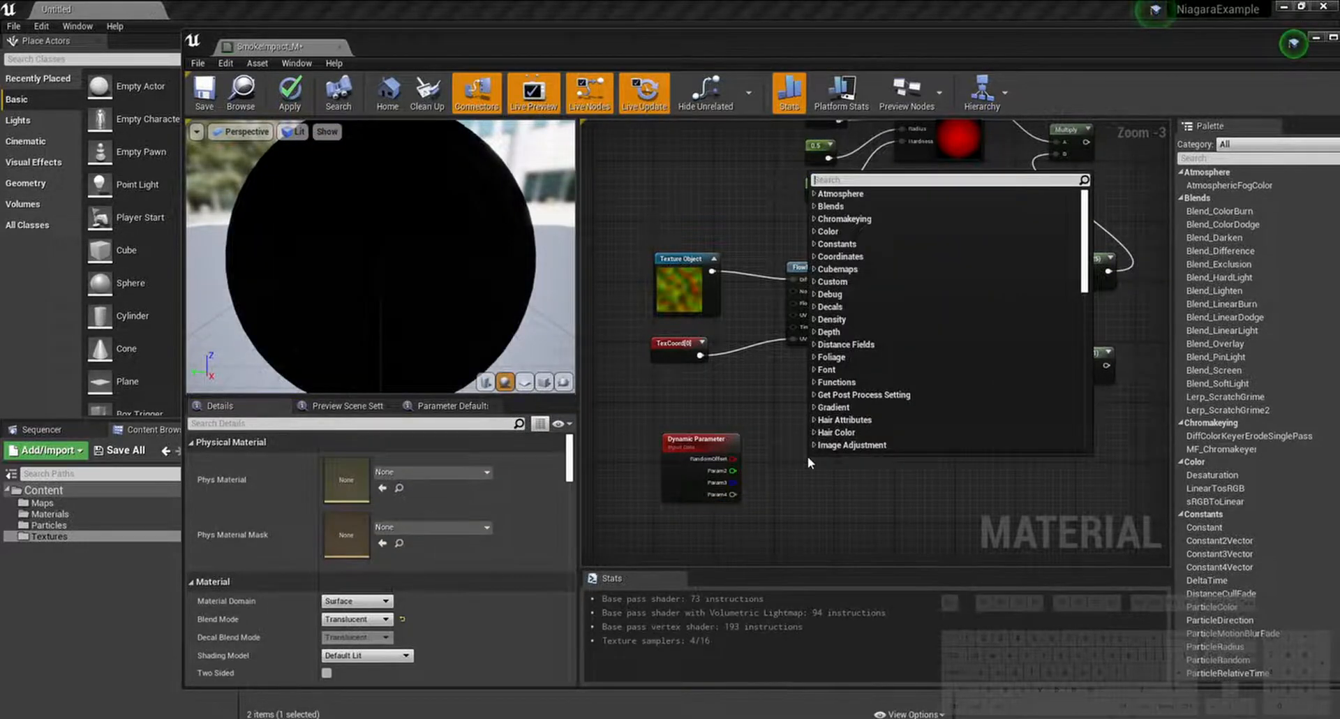
pyautogui.write('panner')
pyautogui.press('Return')
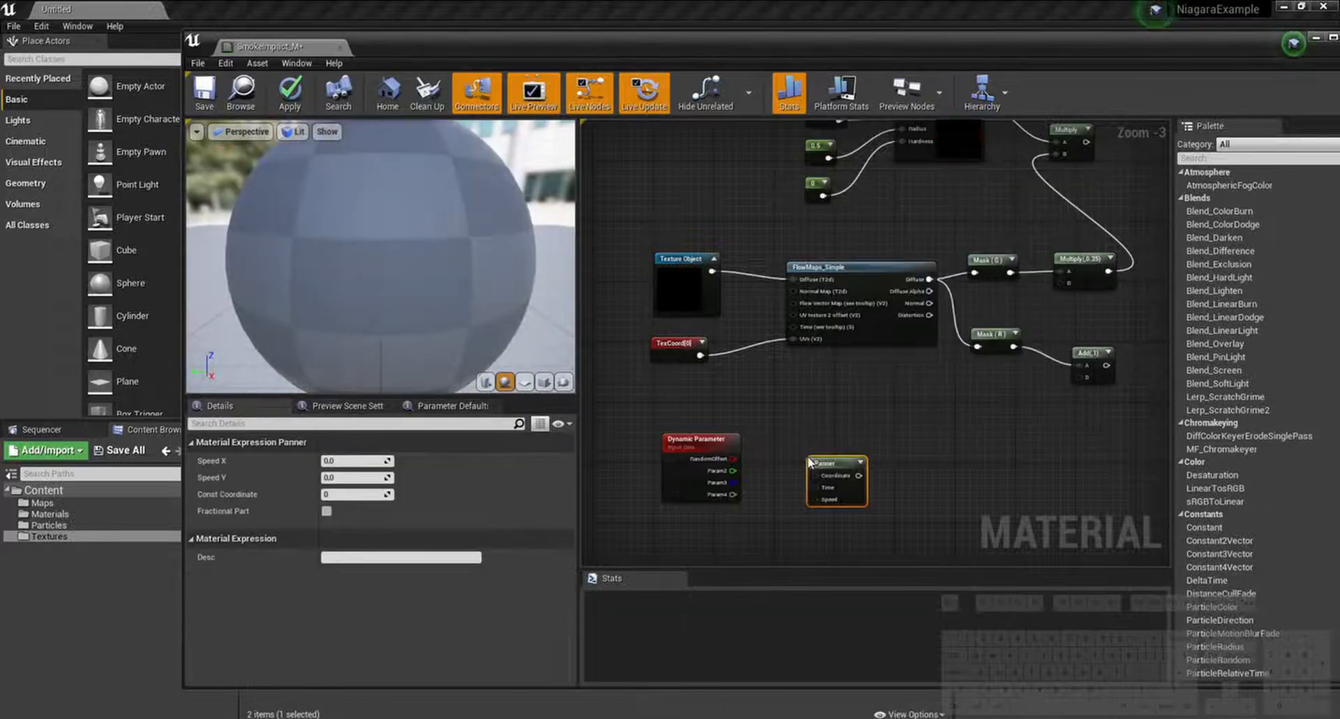
pyautogui.moveTo(733, 459); pyautogui.dragTo(853, 435)
pyautogui.click(799, 510)
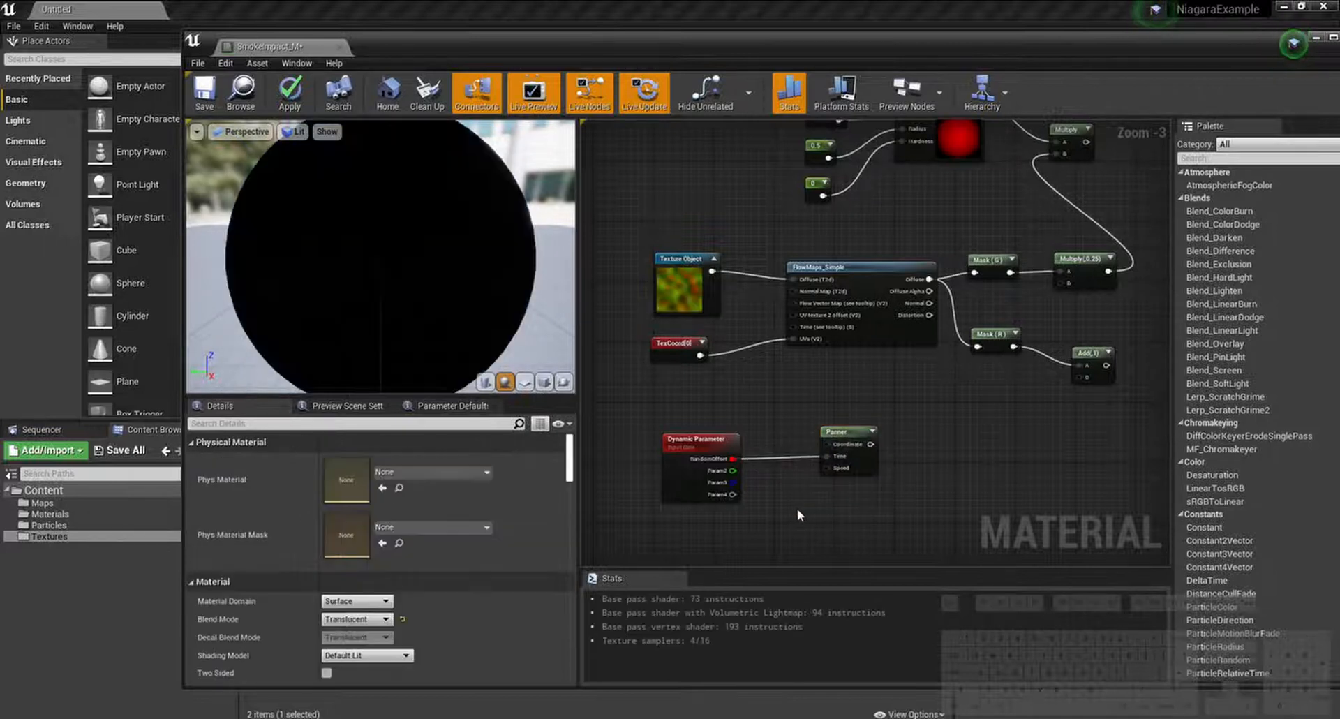
# Step: Add a Constant2Vector feeding the Panner's Speed input and set both R and G to 0.5
pyautogui.click(742, 536)
pyautogui.moveTo(764, 546); pyautogui.dragTo(831, 463)
pyautogui.moveTo(823, 482); pyautogui.dragTo(832, 442, button='right')
pyautogui.click(344, 462)
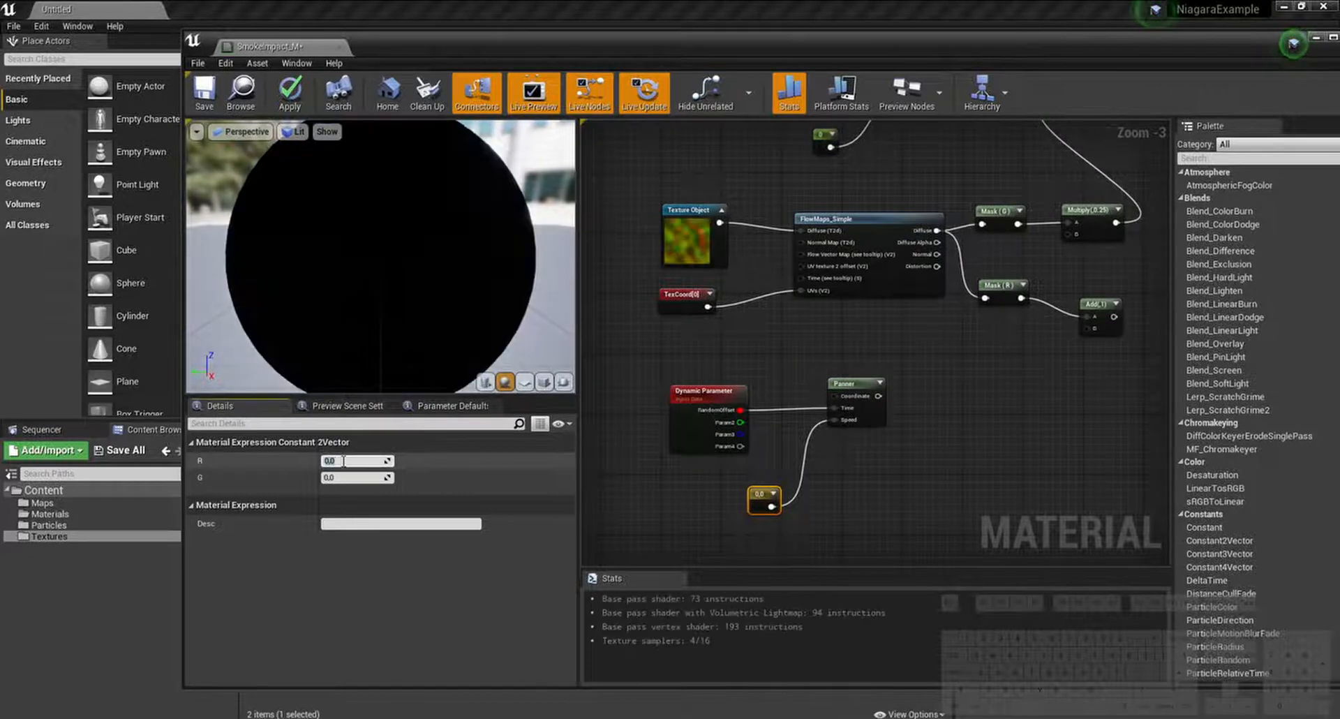
pyautogui.press('Tab')
pyautogui.write('0.6')
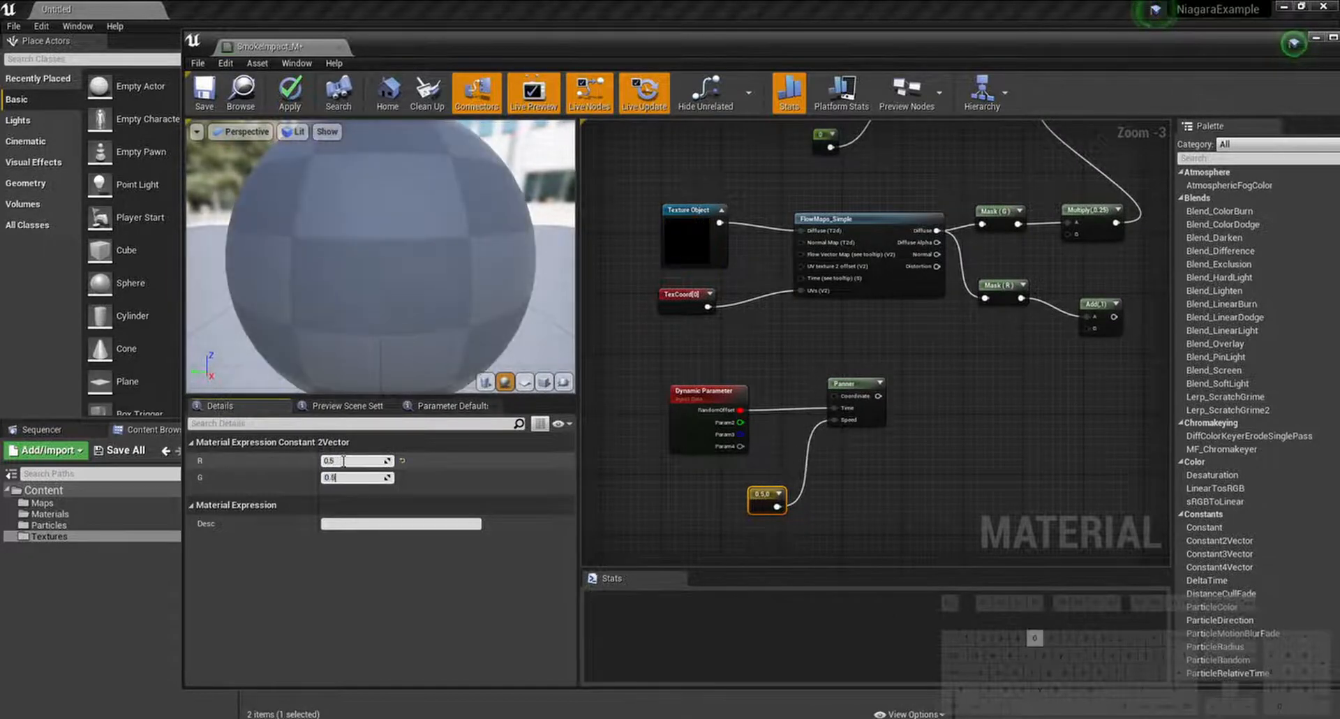
pyautogui.press('Return')
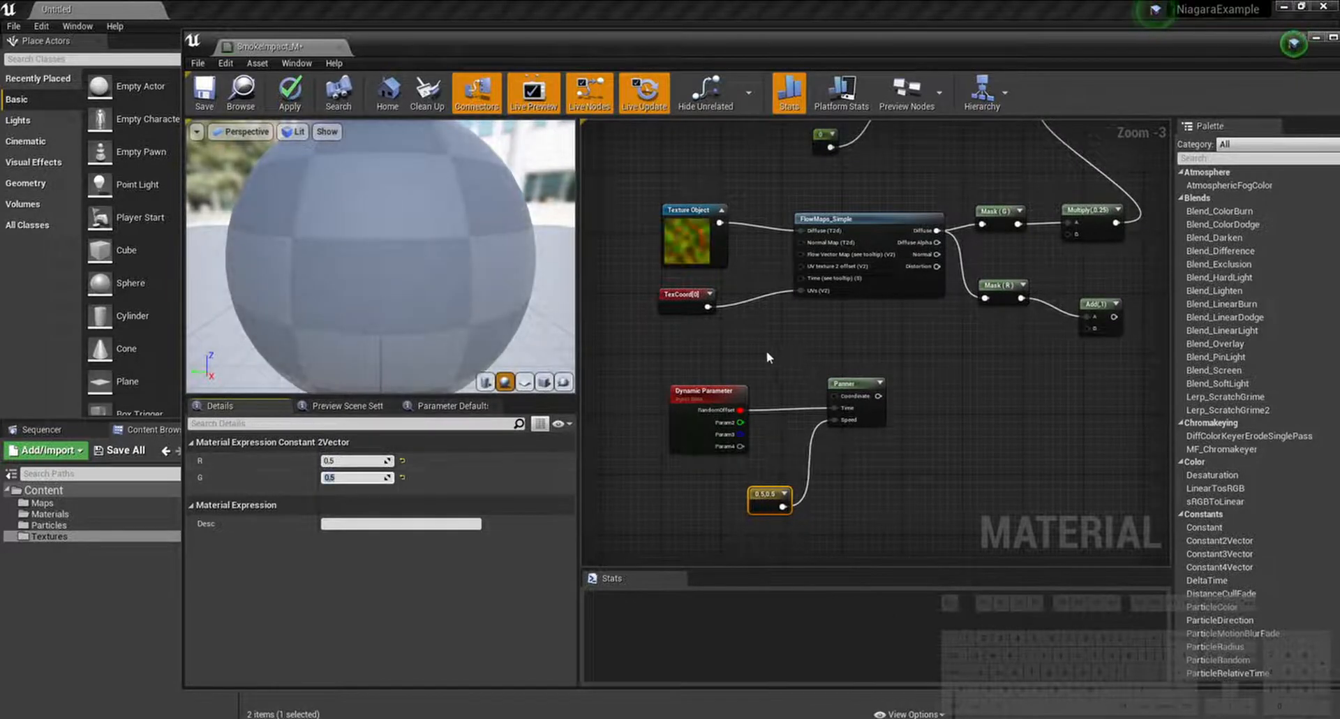
# Step: Move the material editor off the Content Browser and place T_Smoke_M as a Texture Sample beside the Panner
pyautogui.click(766, 350)
pyautogui.click(697, 253)
pyautogui.click(906, 368)
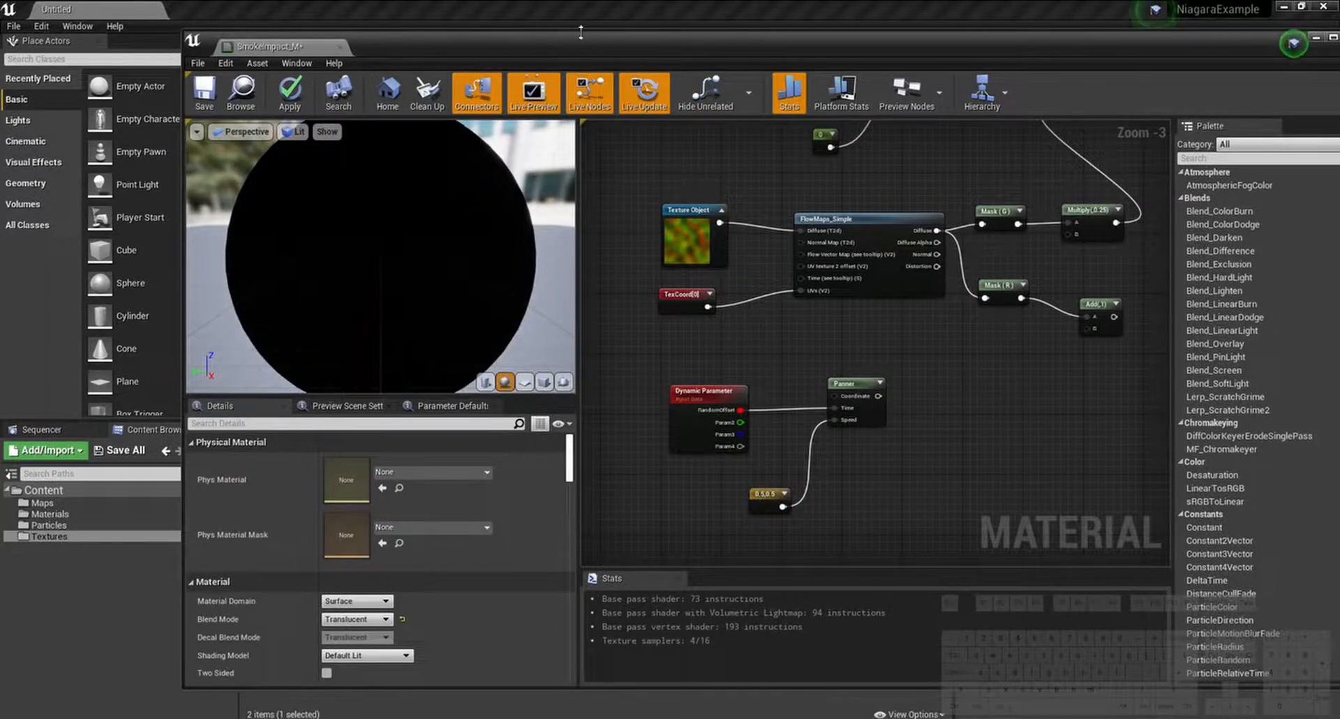
pyautogui.moveTo(570, 50); pyautogui.dragTo(732, 66)
pyautogui.moveTo(316, 510); pyautogui.dragTo(1092, 405)
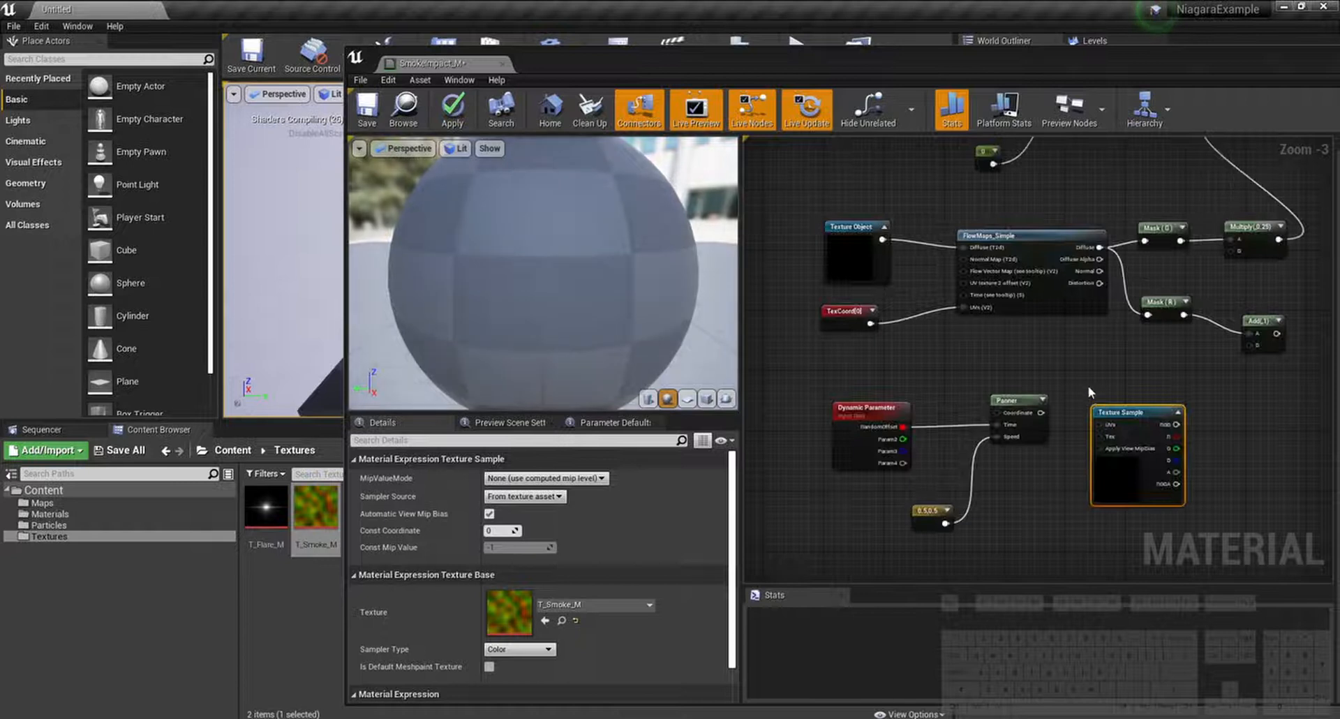
# Step: Connect the Panner to the Texture Sample's UVs and its R output to the Add node's B input
pyautogui.moveTo(953, 63); pyautogui.dragTo(752, 56)
pyautogui.click(886, 417)
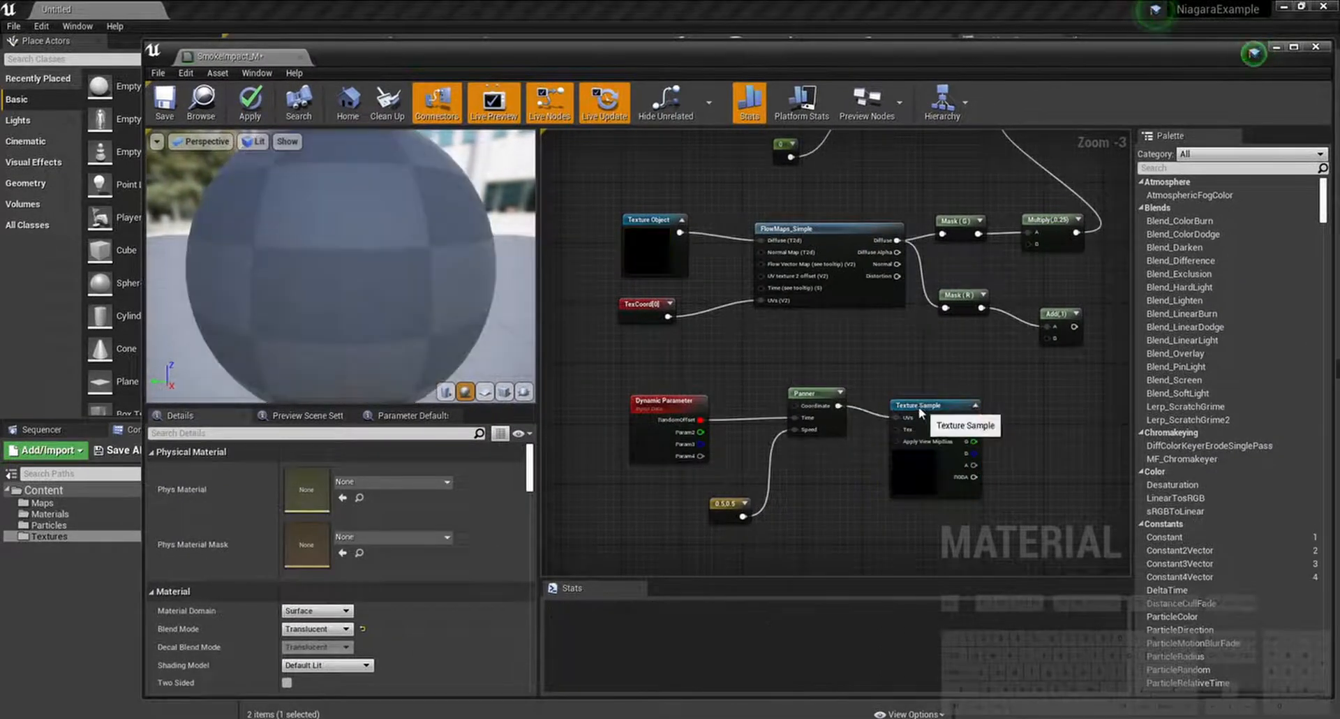
pyautogui.moveTo(920, 412); pyautogui.dragTo(907, 391)
pyautogui.moveTo(1036, 482); pyautogui.dragTo(929, 493, button='right')
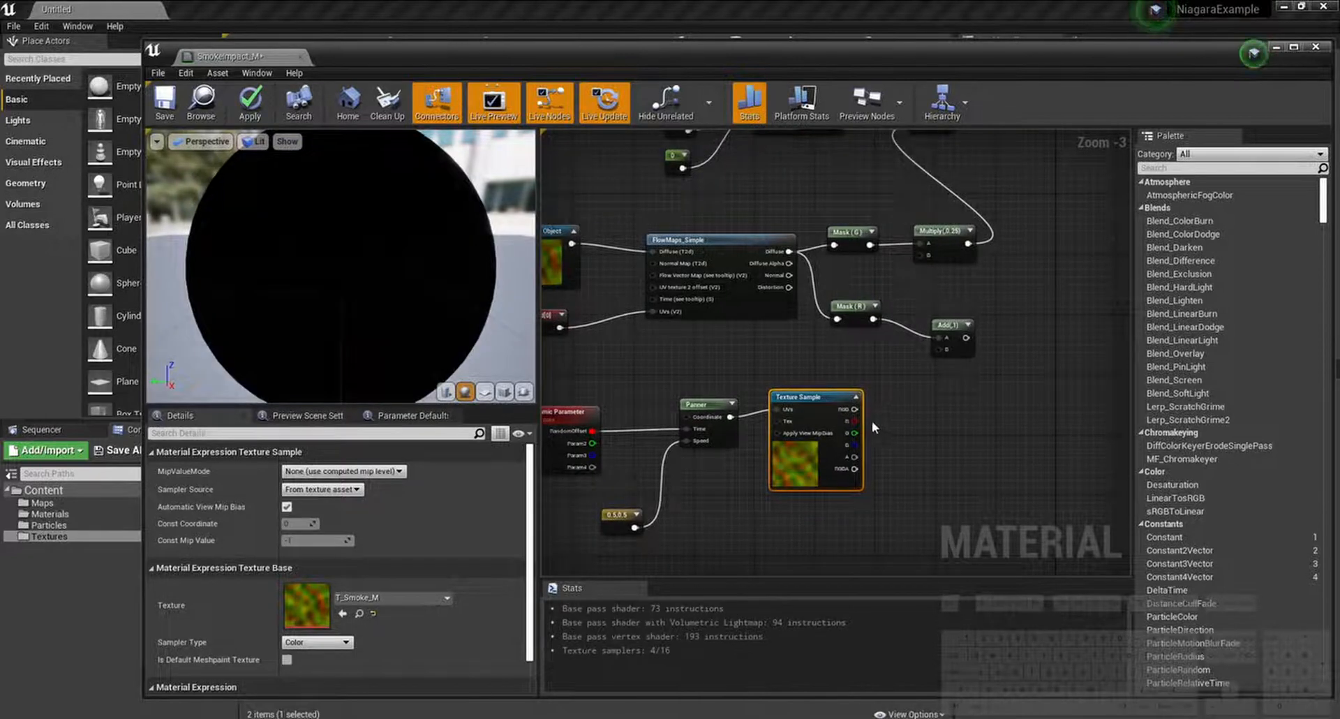
pyautogui.moveTo(854, 421); pyautogui.dragTo(945, 351)
# Step: Move the whole node network away from the material output node, keeping the upper Multiply spaced out from the rest
pyautogui.scroll(-2, 969, 416)
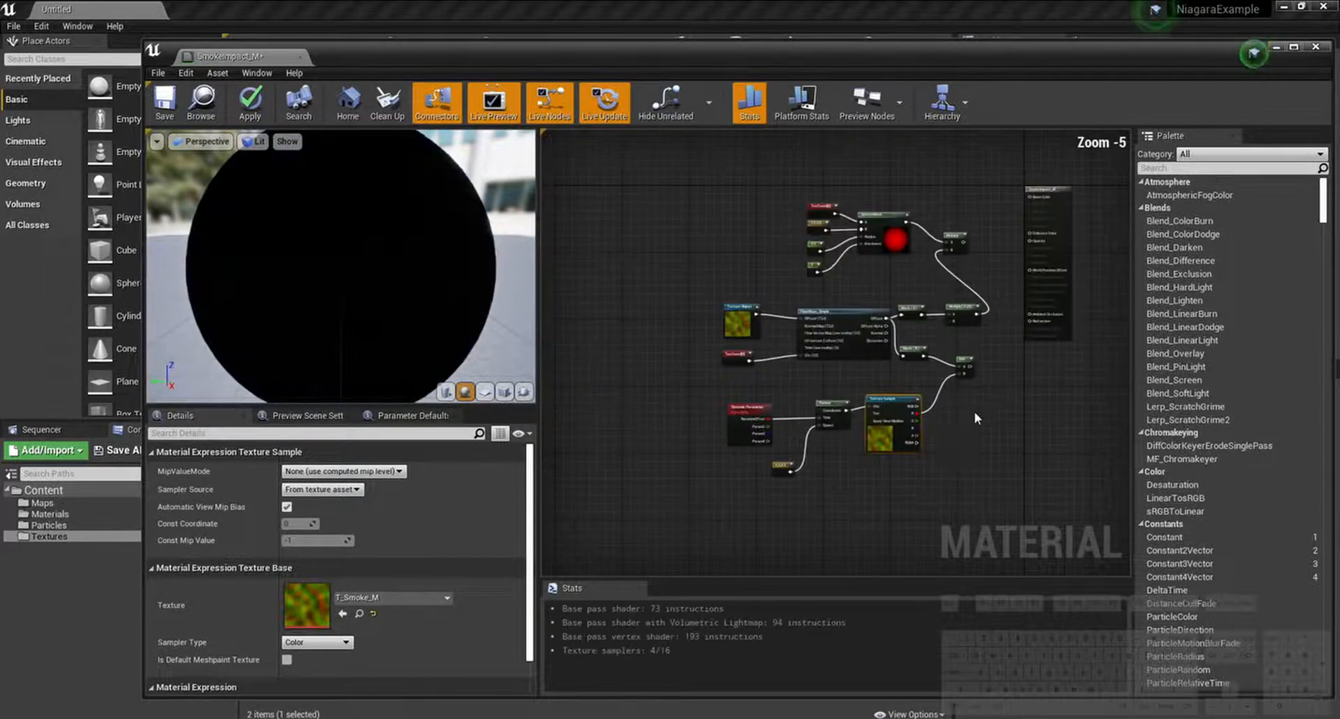
pyautogui.moveTo(708, 490); pyautogui.dragTo(980, 199)
pyautogui.moveTo(953, 245); pyautogui.dragTo(895, 239)
pyautogui.click(887, 267)
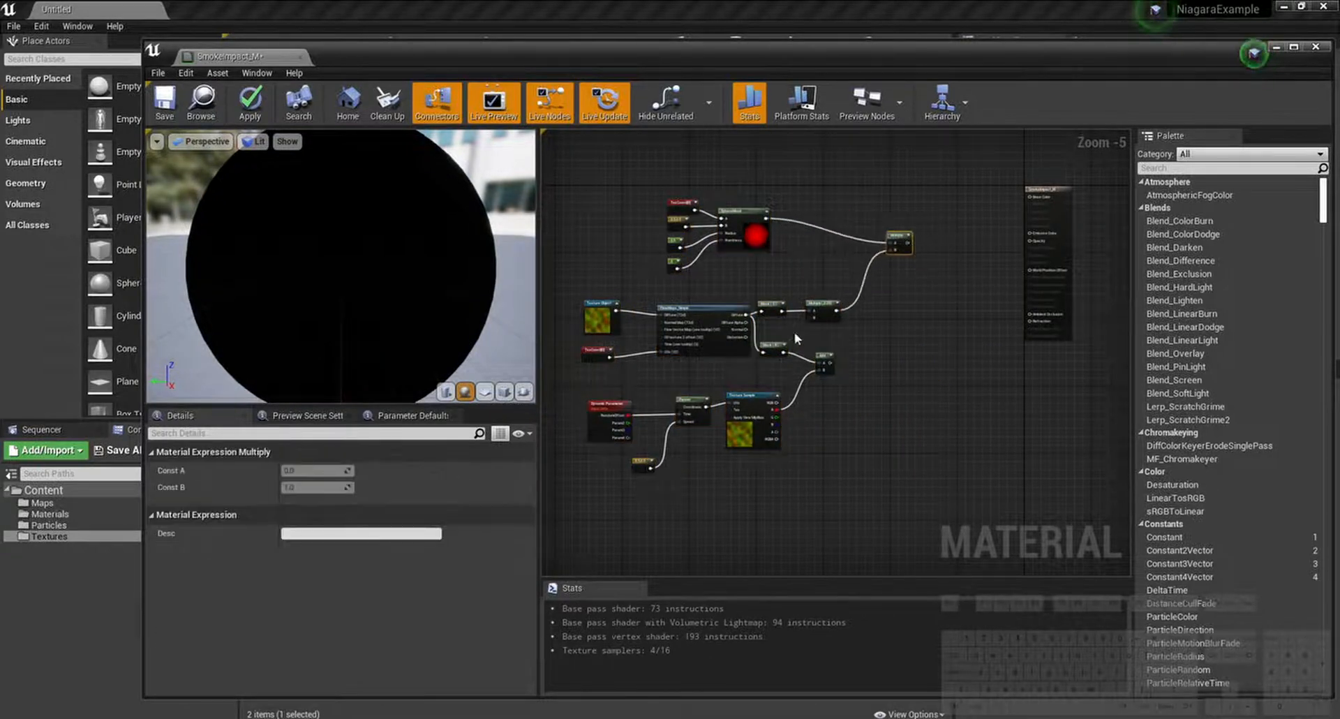
# Step: Expand the previews of the Add and upper Multiply nodes and align the Multiply with the SphereMask output
pyautogui.click(793, 335)
pyautogui.scroll(1, 793, 335)
pyautogui.moveTo(839, 365); pyautogui.dragTo(839, 350)
pyautogui.moveTo(904, 357); pyautogui.dragTo(882, 403, button='right')
pyautogui.click(828, 370)
pyautogui.click(796, 350)
pyautogui.click(849, 394)
pyautogui.click(923, 238)
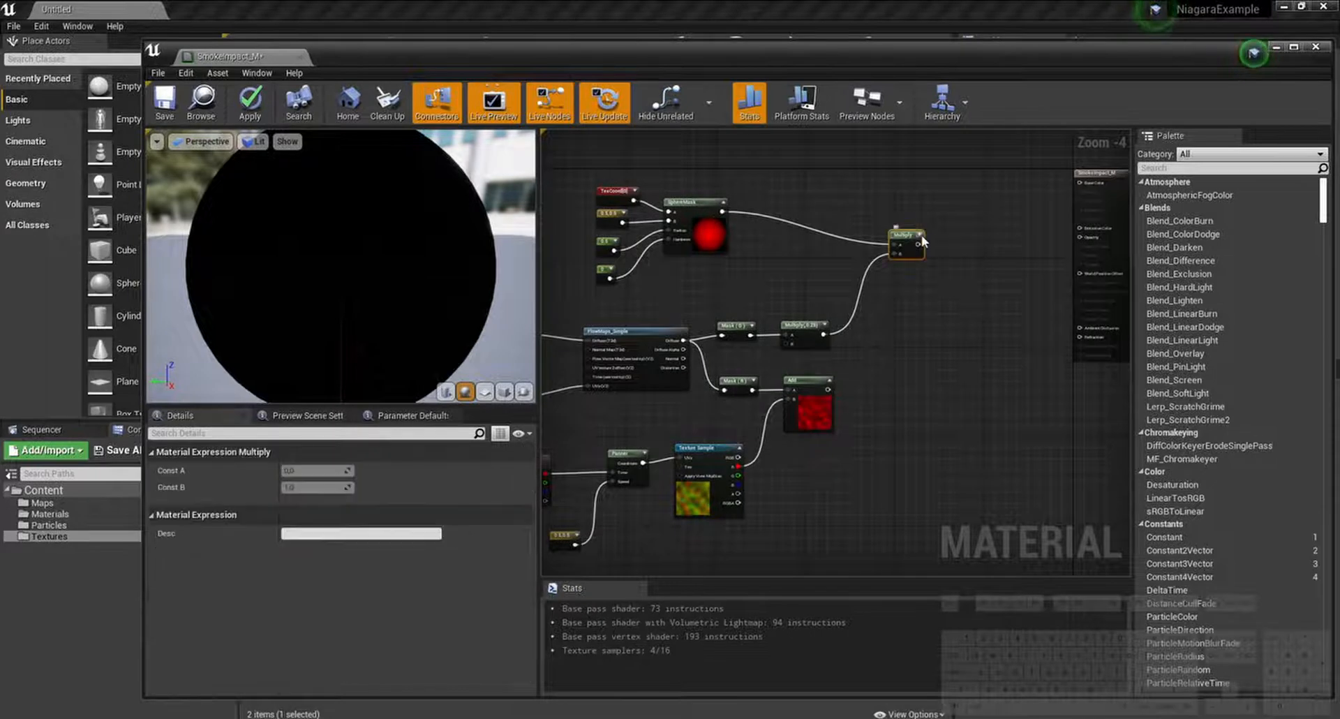
pyautogui.moveTo(908, 264); pyautogui.dragTo(885, 245)
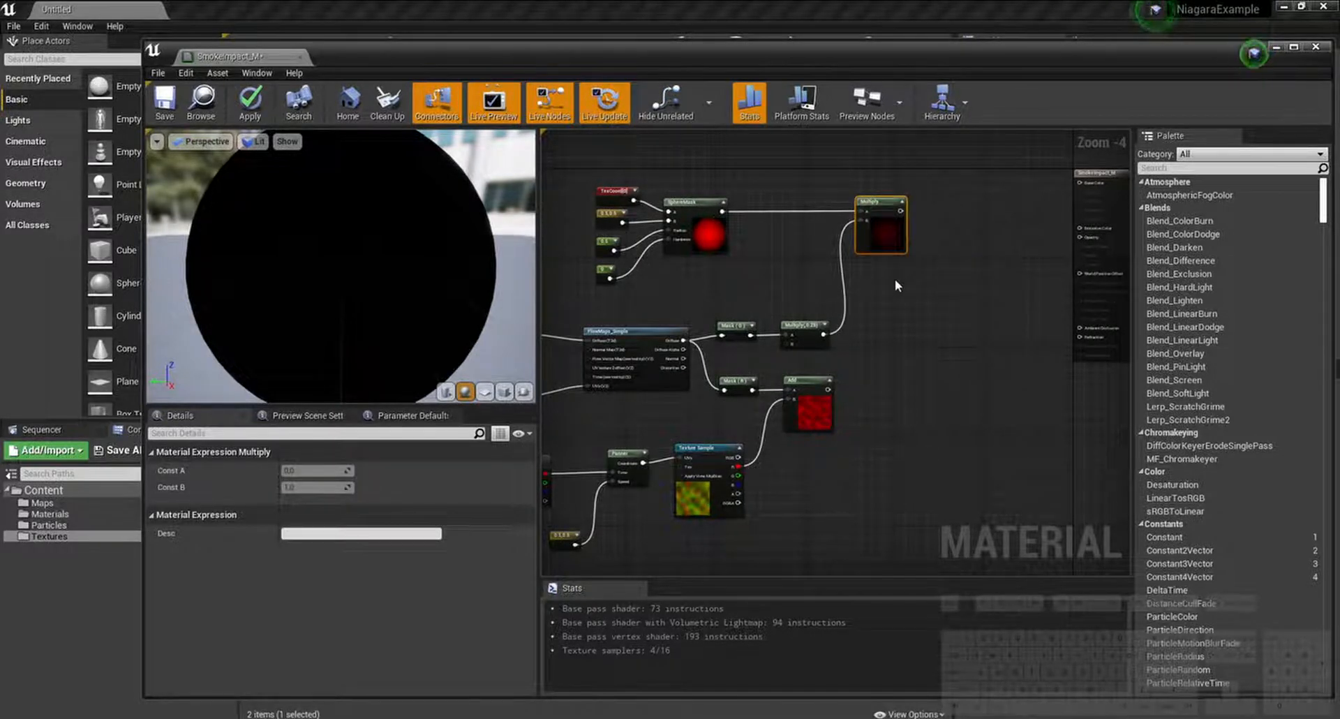
pyautogui.click(895, 336)
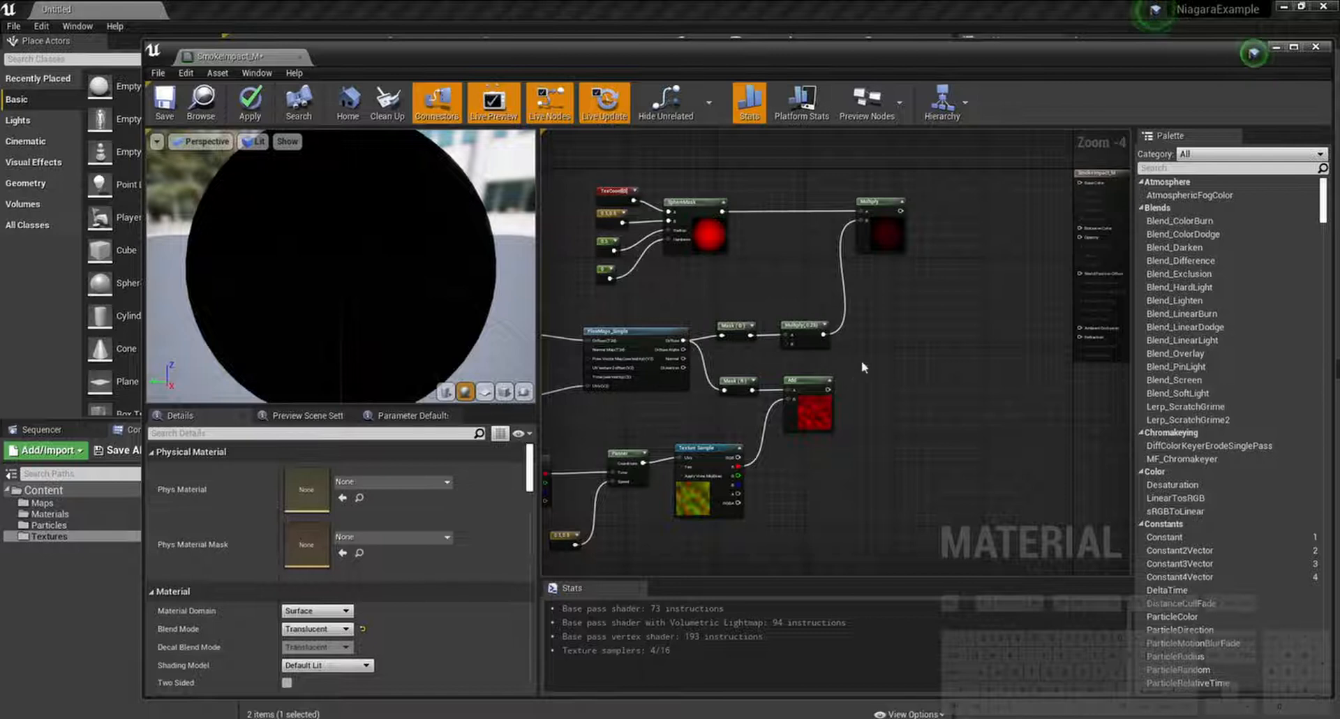
# Step: Replace the 0.25 Multiply node with an Add node fed by the G mask
pyautogui.click(803, 328)
pyautogui.press('Delete')
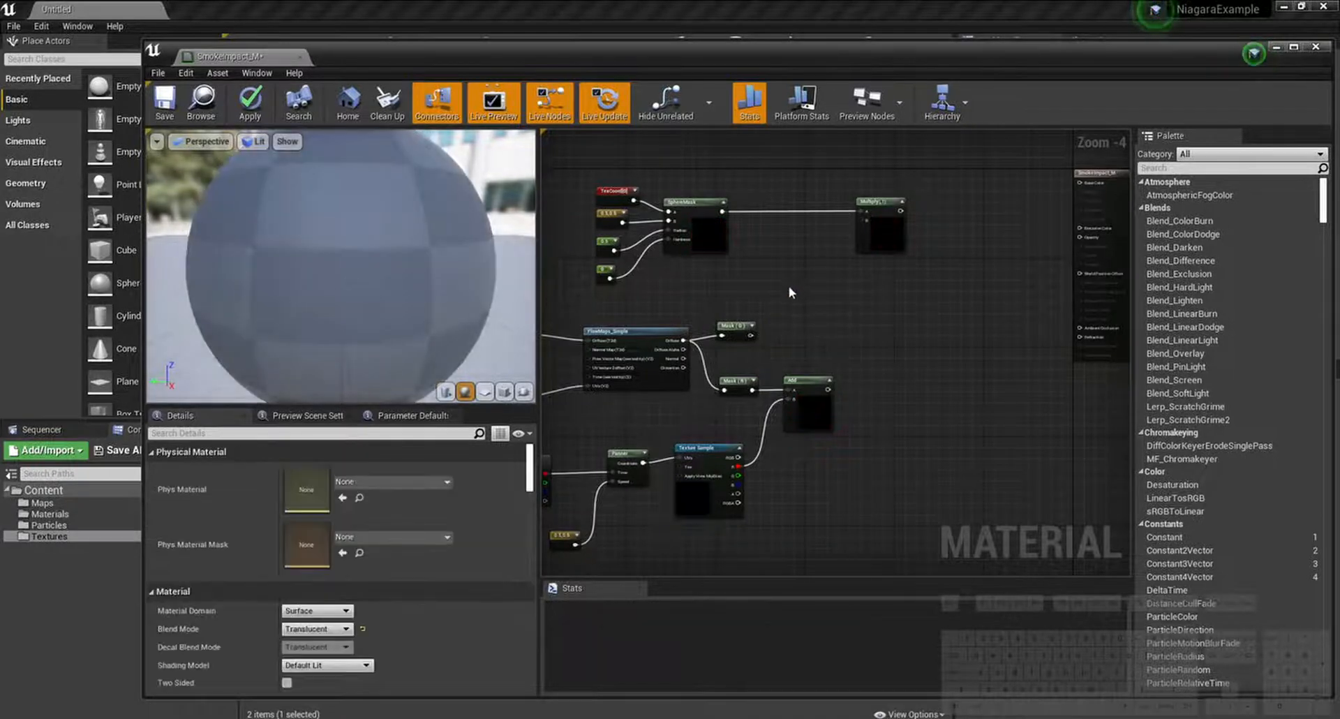
pyautogui.click(787, 287)
pyautogui.moveTo(751, 335); pyautogui.dragTo(795, 301)
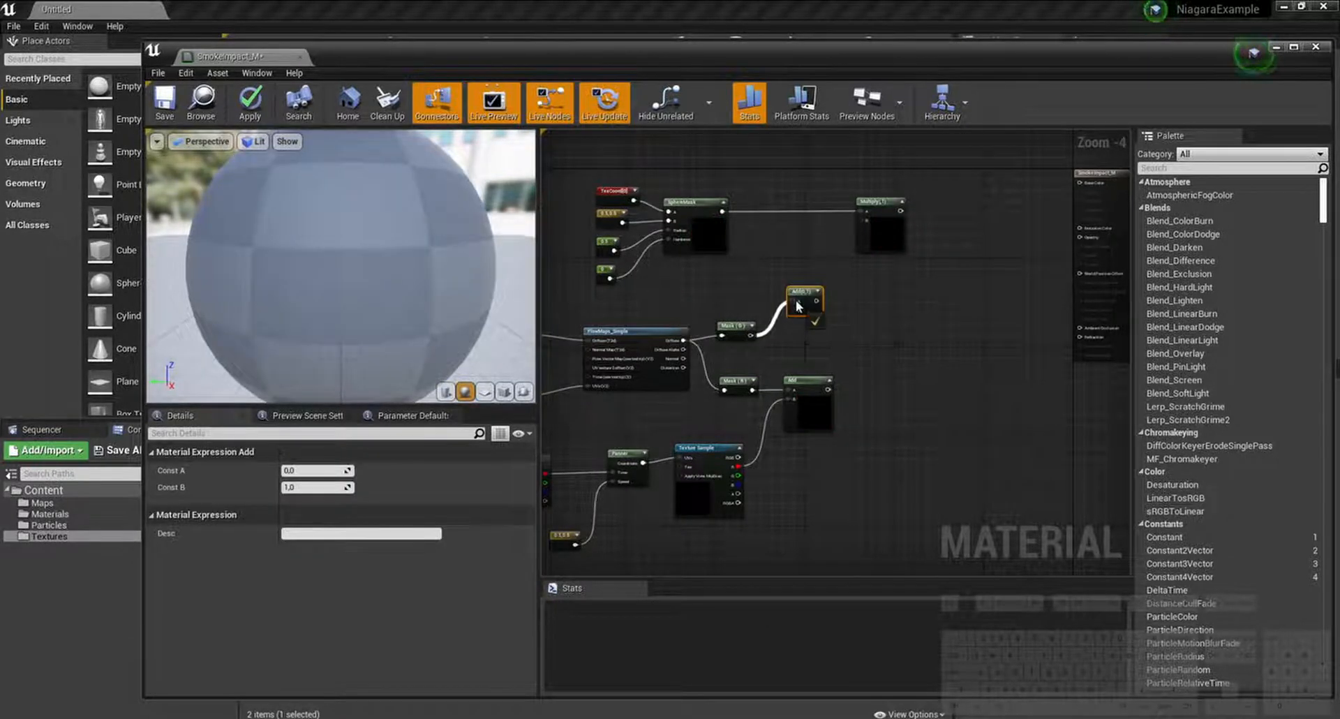
# Step: Set the new Add node's Const B to 0.25 and connect its output to the Multiply's B input
pyautogui.click(317, 487)
pyautogui.write('0.25')
pyautogui.press('Return')
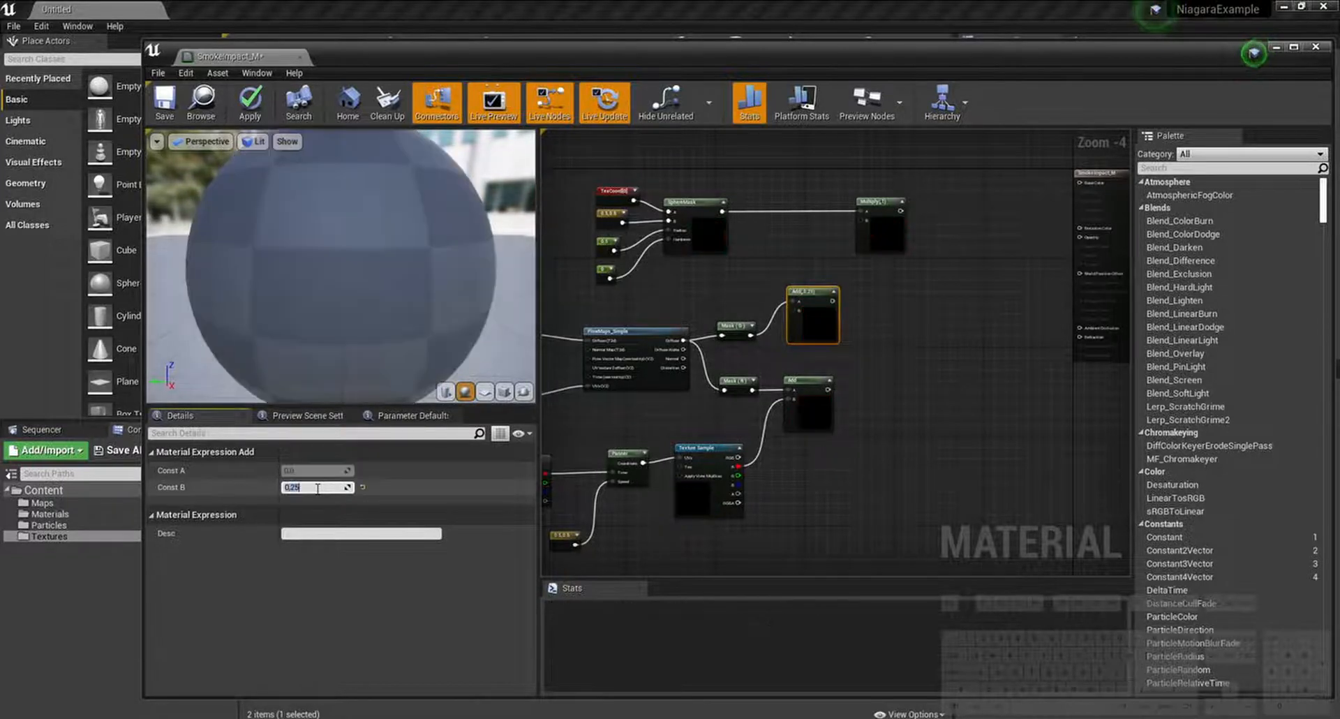
pyautogui.moveTo(833, 301); pyautogui.dragTo(862, 226)
pyautogui.click(882, 331)
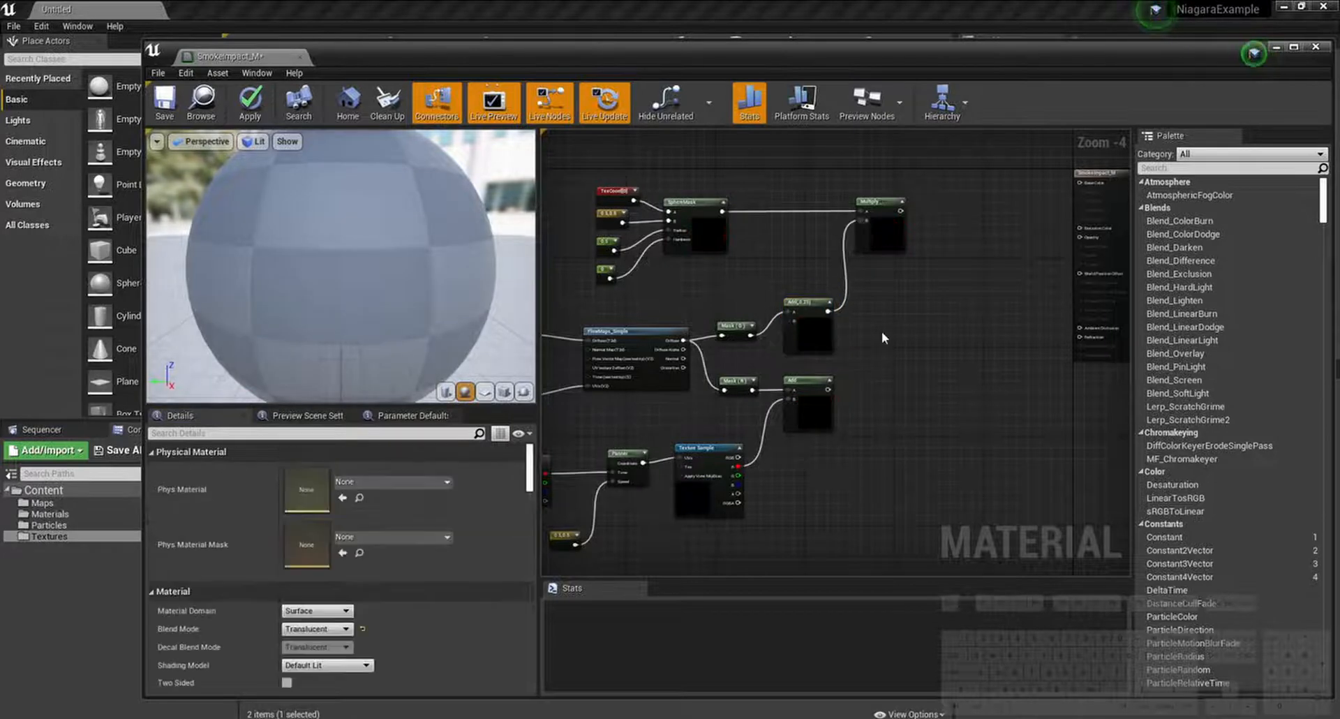
# Step: Create a Saturate node after the Multiply and connect the Multiply's output to it
pyautogui.moveTo(953, 333); pyautogui.dragTo(895, 341, button='right')
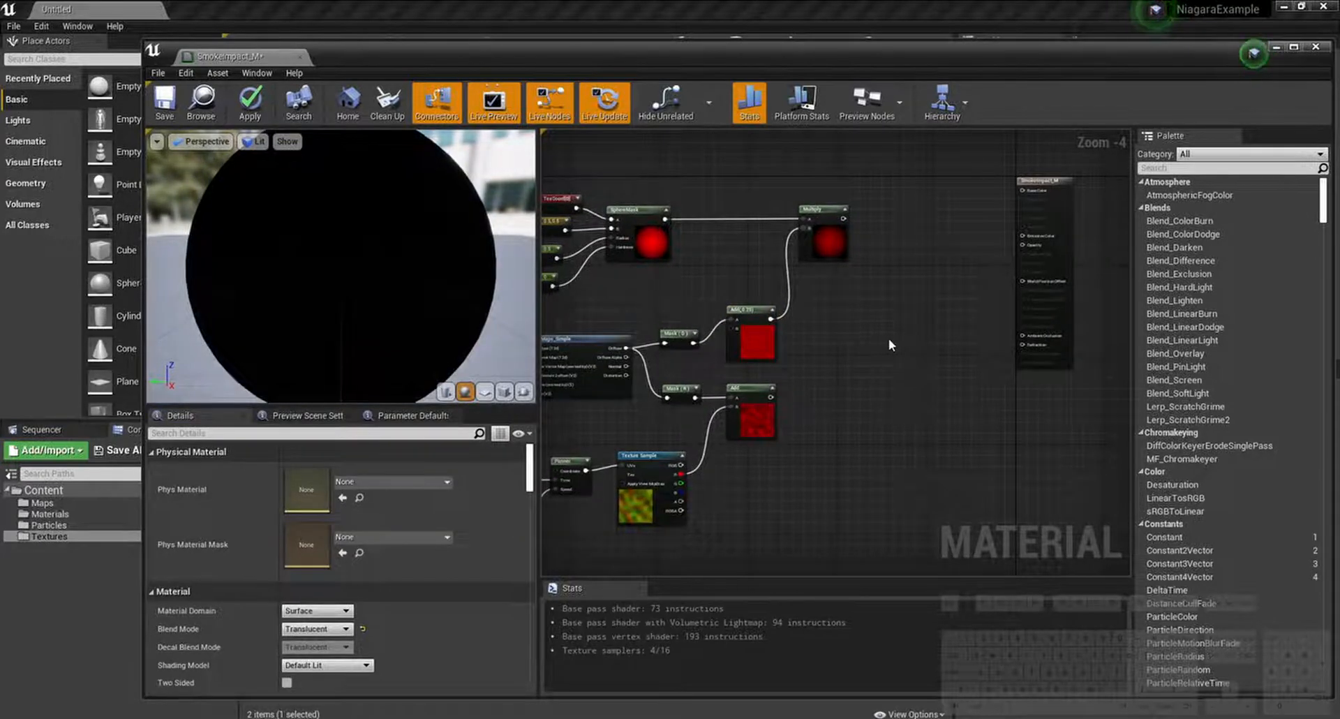
pyautogui.rightClick(908, 289)
pyautogui.write('satur')
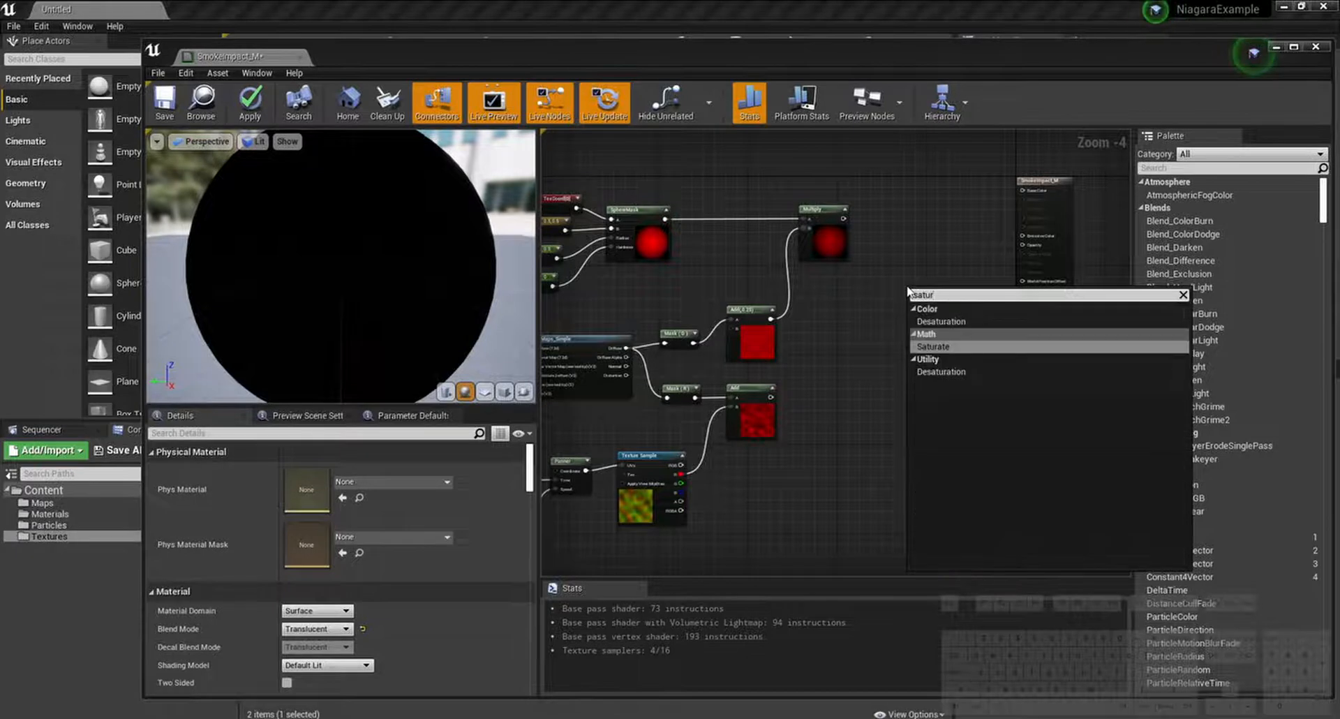
pyautogui.press('Return')
pyautogui.moveTo(844, 218); pyautogui.dragTo(883, 208)
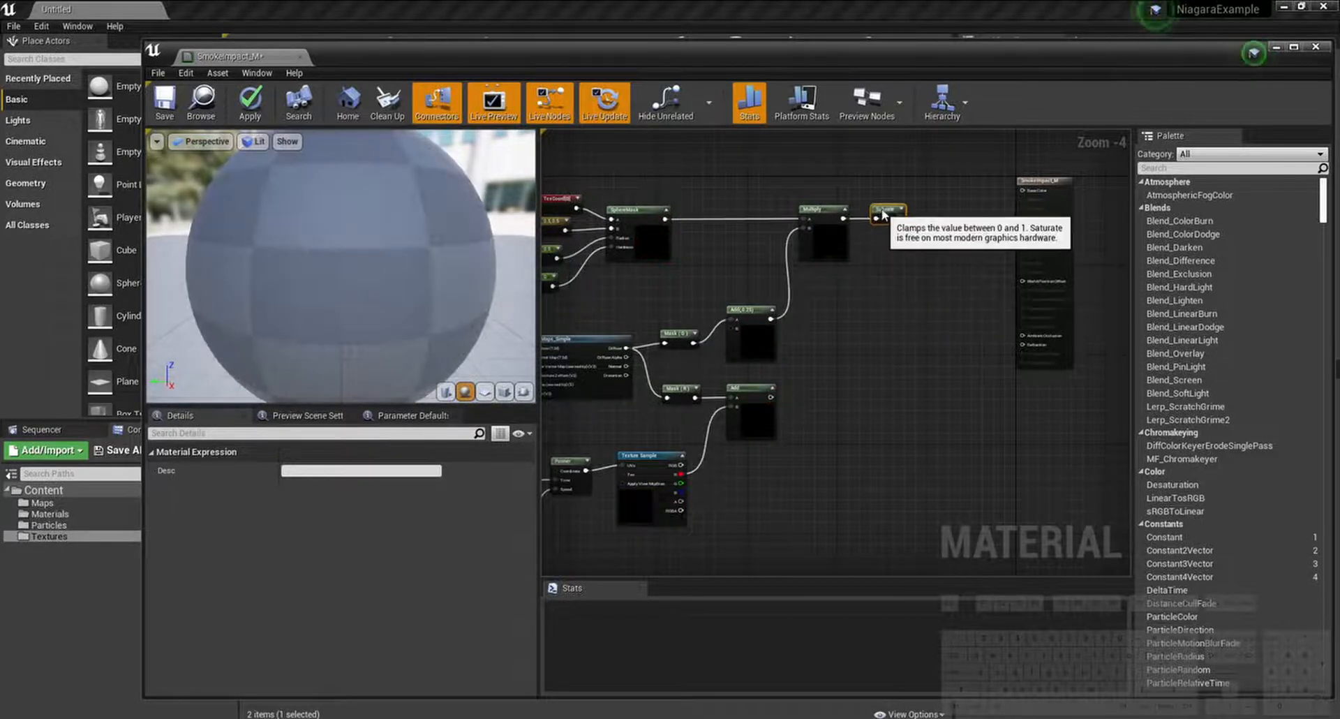
pyautogui.click(910, 322)
# Step: Create a Subtract node with SphereMask as A and the lower Add as B, placed beside the lower Add
pyautogui.moveTo(923, 356); pyautogui.dragTo(882, 357, button='right')
pyautogui.rightClick(806, 357)
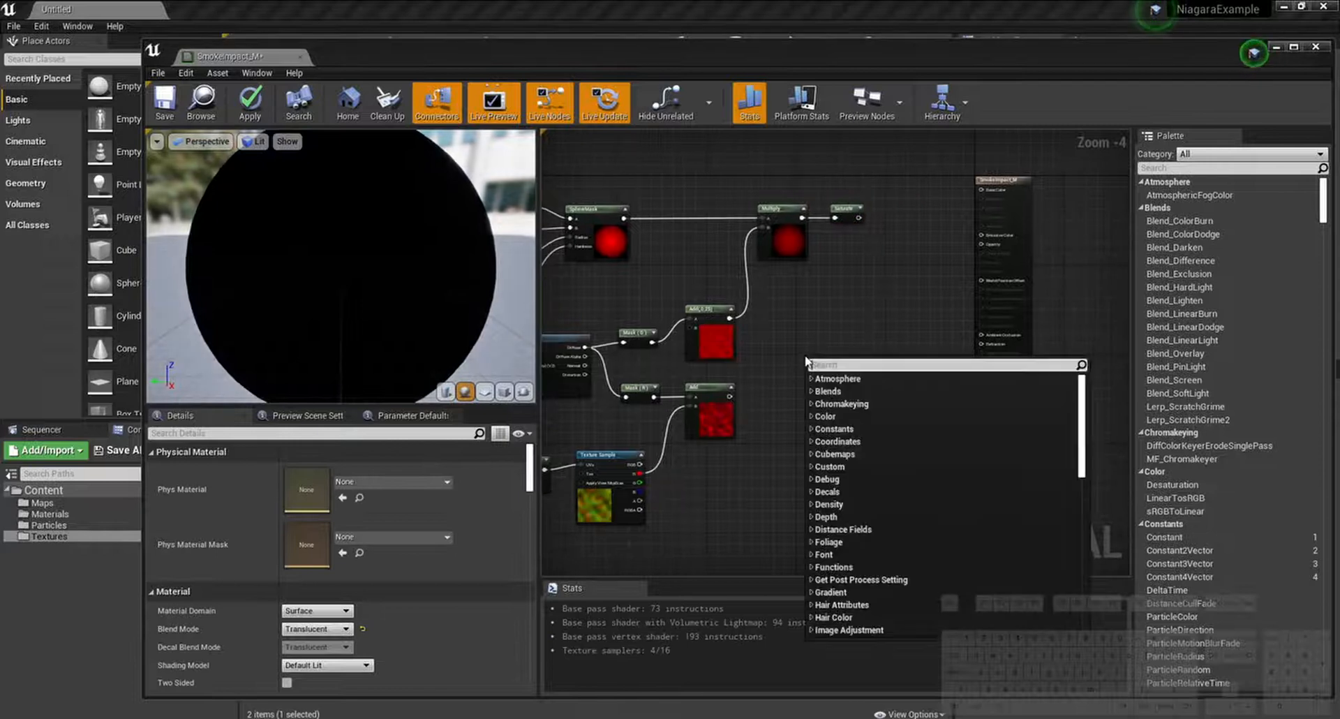
pyautogui.write('subtract')
pyautogui.press('Return')
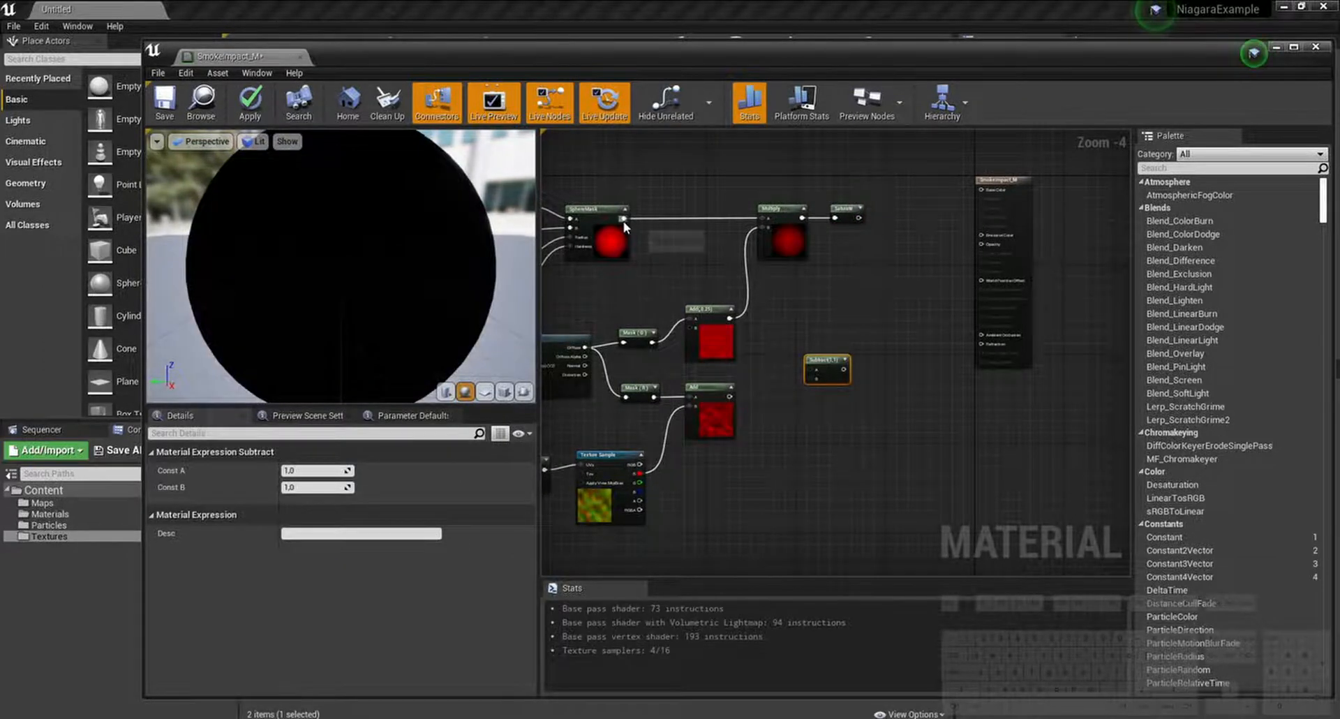
pyautogui.moveTo(624, 219); pyautogui.dragTo(730, 396)
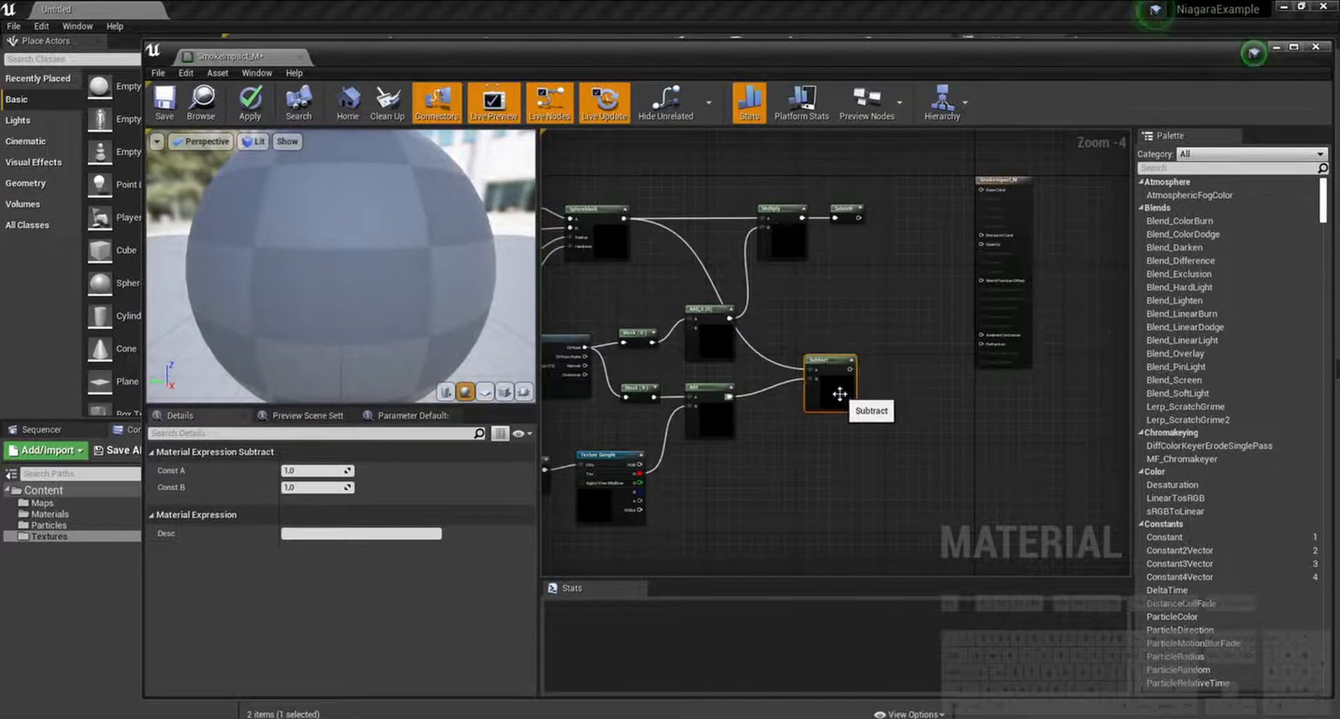
pyautogui.moveTo(844, 392); pyautogui.dragTo(802, 393)
pyautogui.click(911, 433)
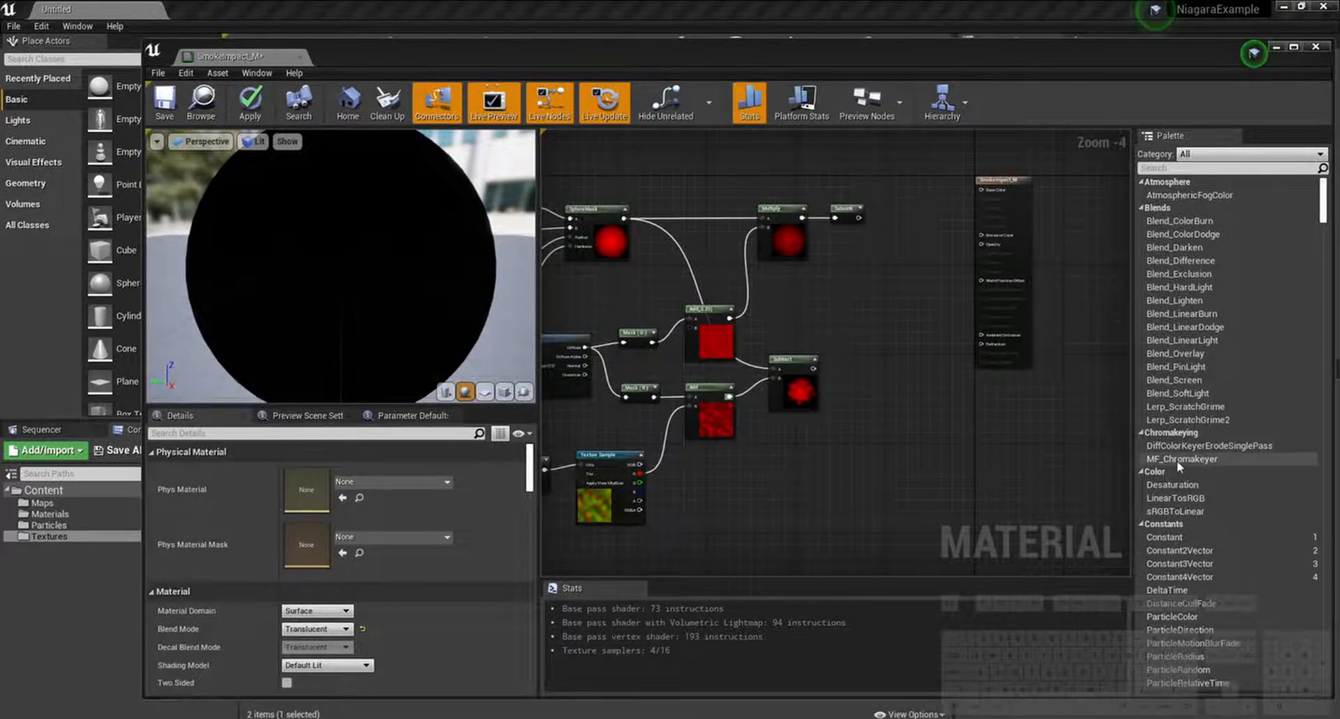
# Step: Add a ParticleColor node below the Saturate node and move the material result node farther away to make room
pyautogui.moveTo(903, 404); pyautogui.dragTo(786, 417, button='right')
pyautogui.rightClick(791, 338)
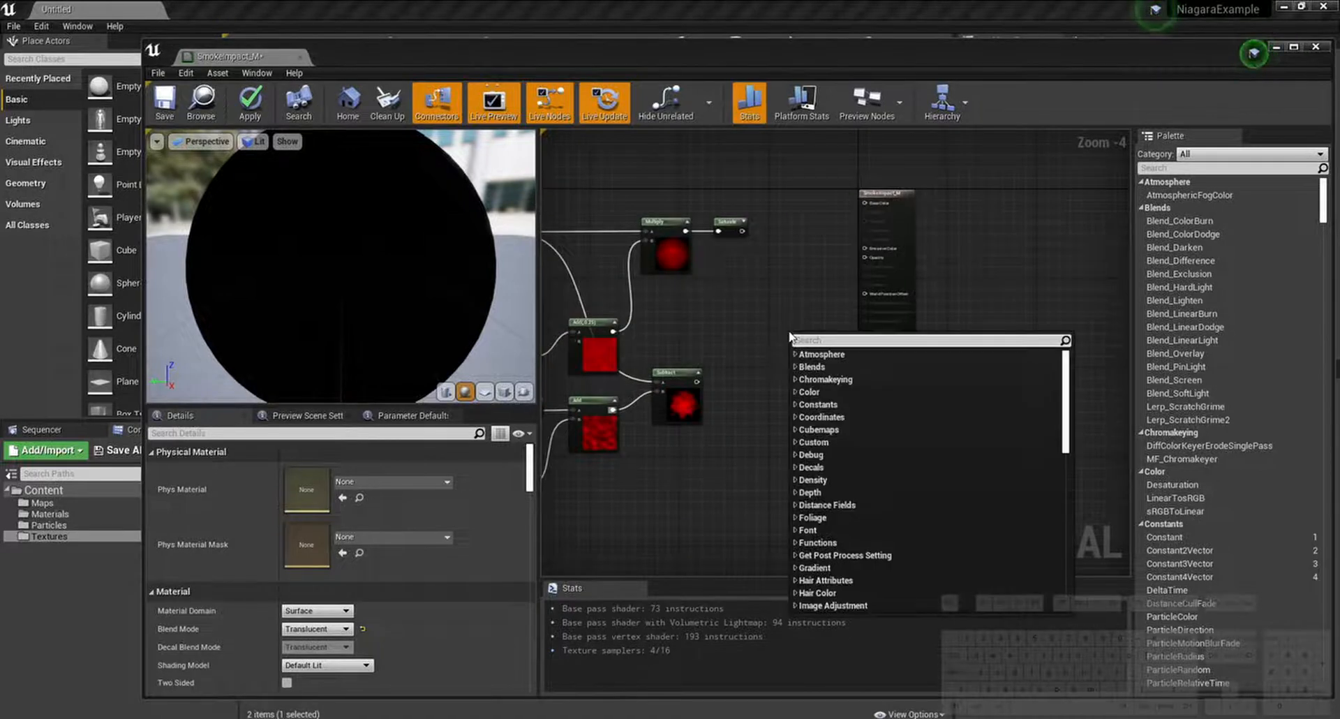
pyautogui.write('particle')
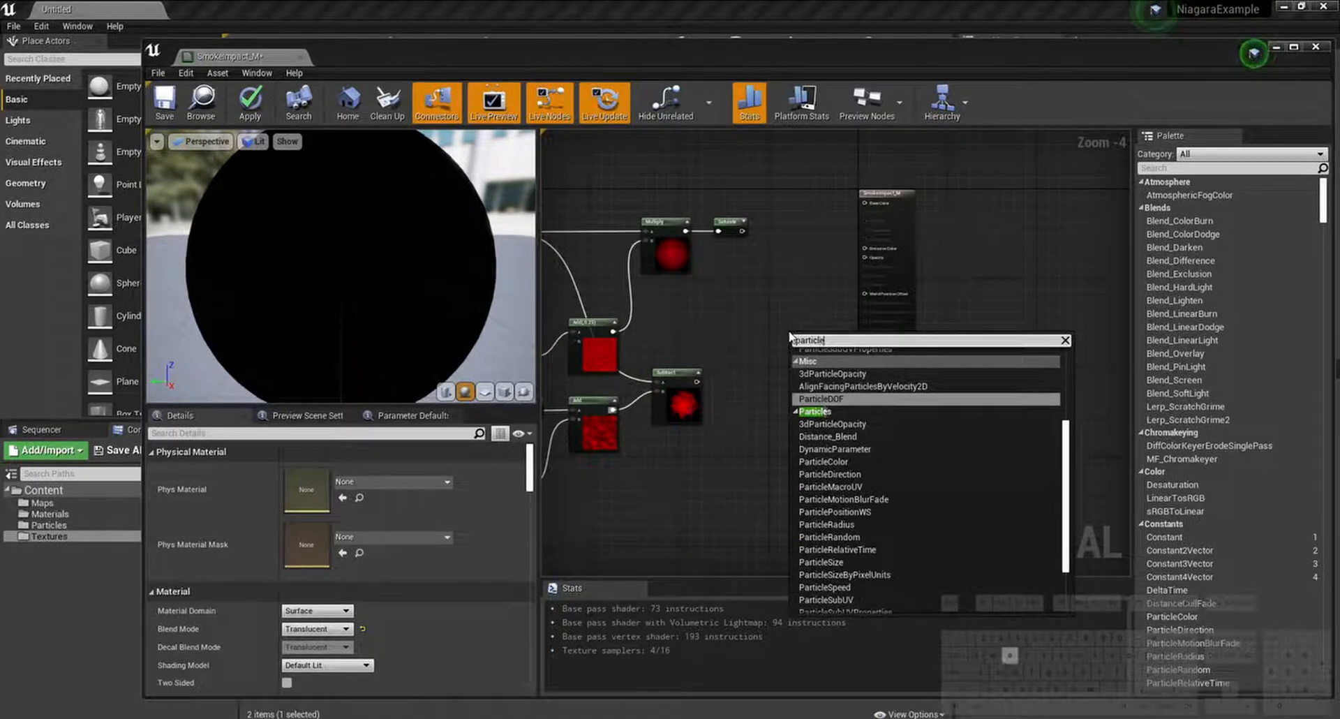
pyautogui.write('co')
pyautogui.press('Return')
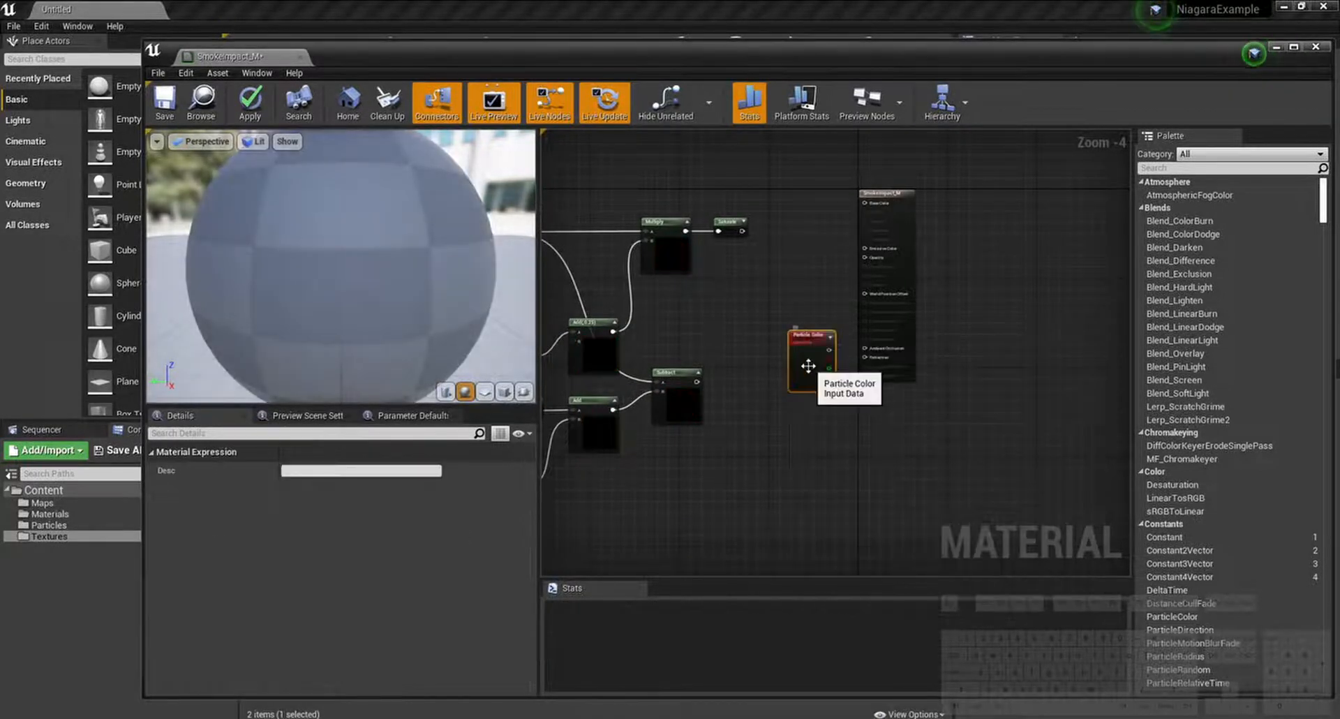
pyautogui.moveTo(809, 365); pyautogui.dragTo(740, 327)
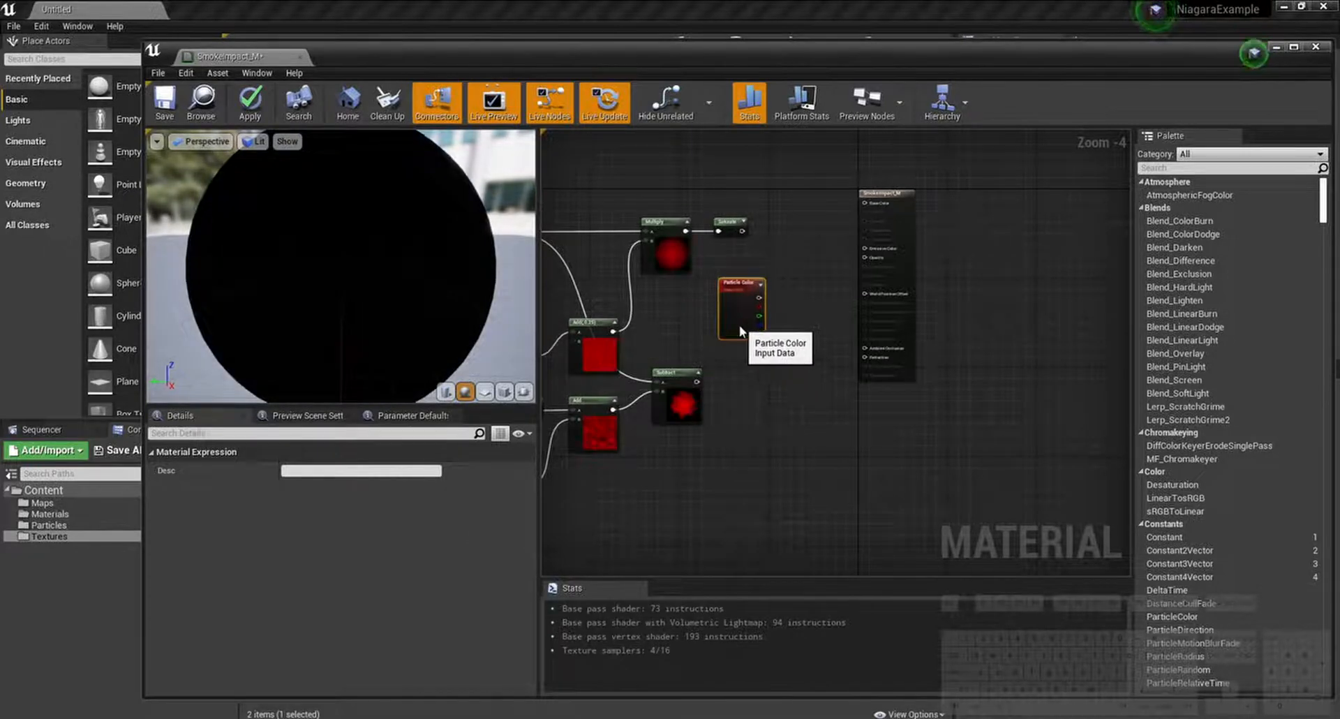
pyautogui.moveTo(906, 207); pyautogui.dragTo(1024, 206)
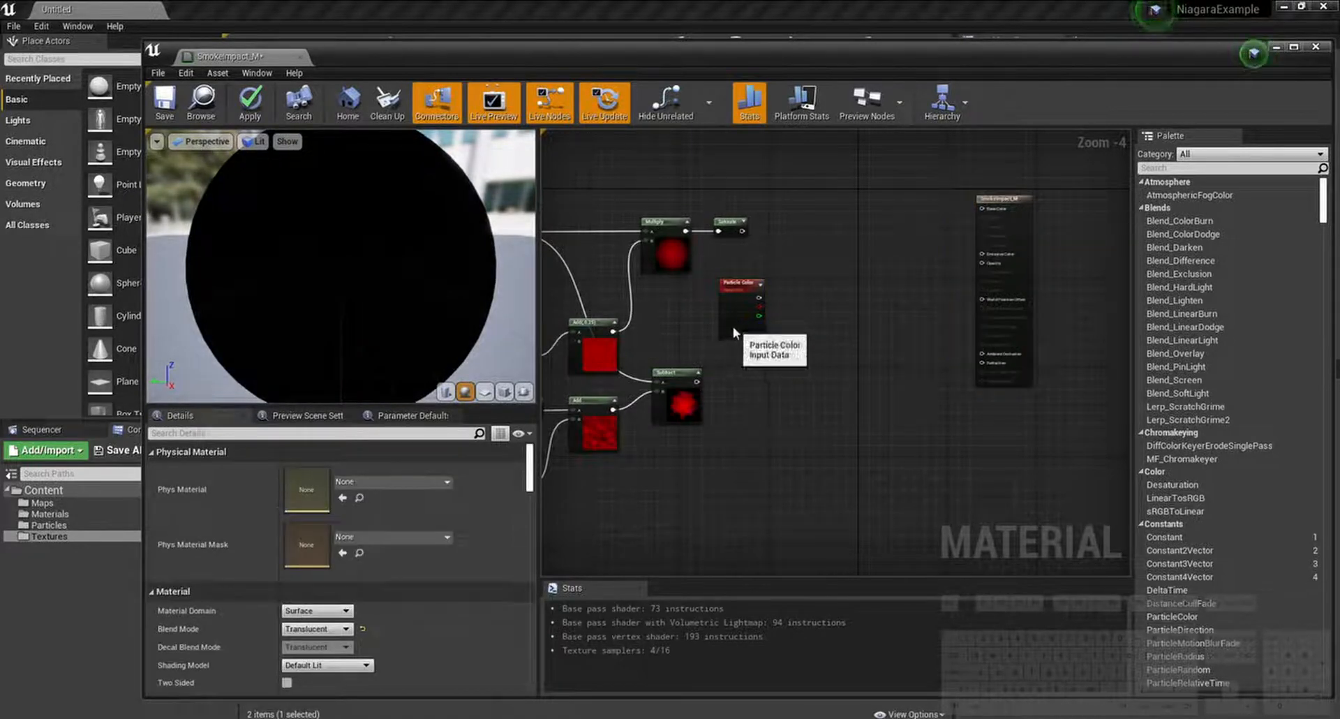
pyautogui.moveTo(733, 327); pyautogui.dragTo(727, 321)
pyautogui.click(791, 363)
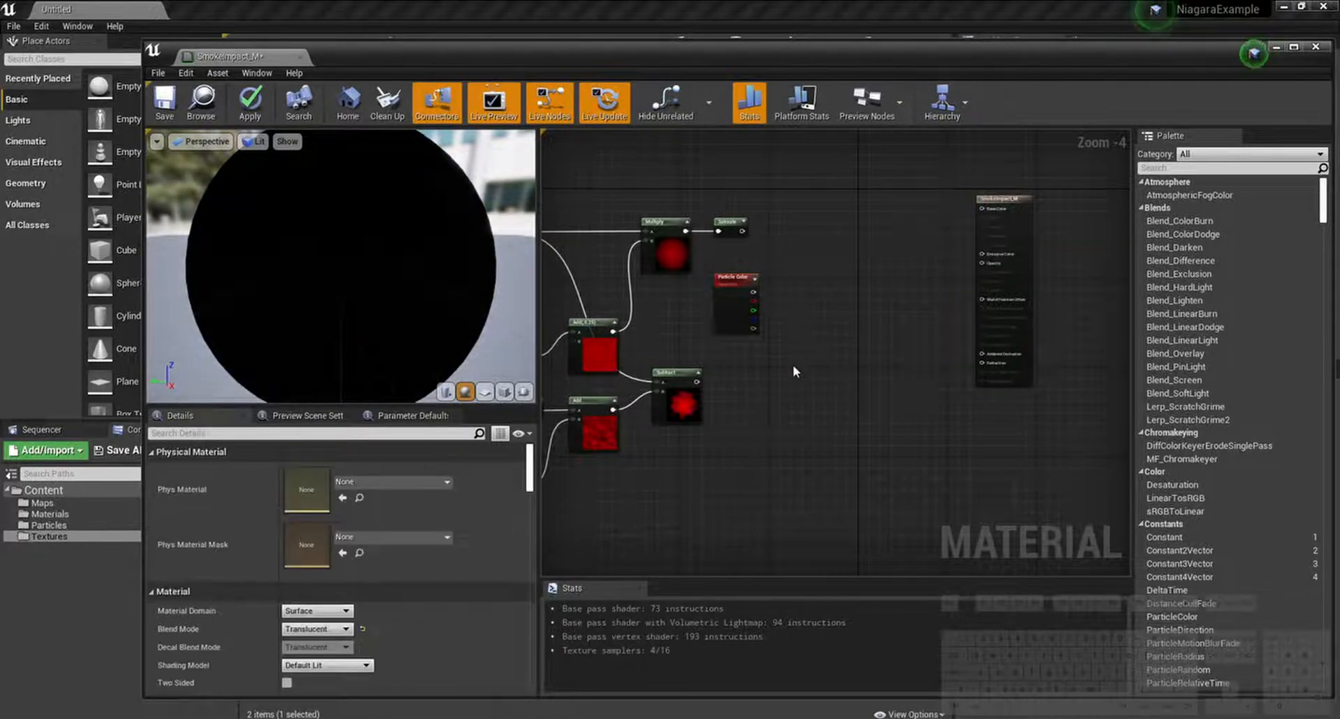
# Step: Add a second Subtract node and connect the first Subtract's output to its A input
pyautogui.rightClick(773, 410)
pyautogui.write('sub')
pyautogui.press('Return')
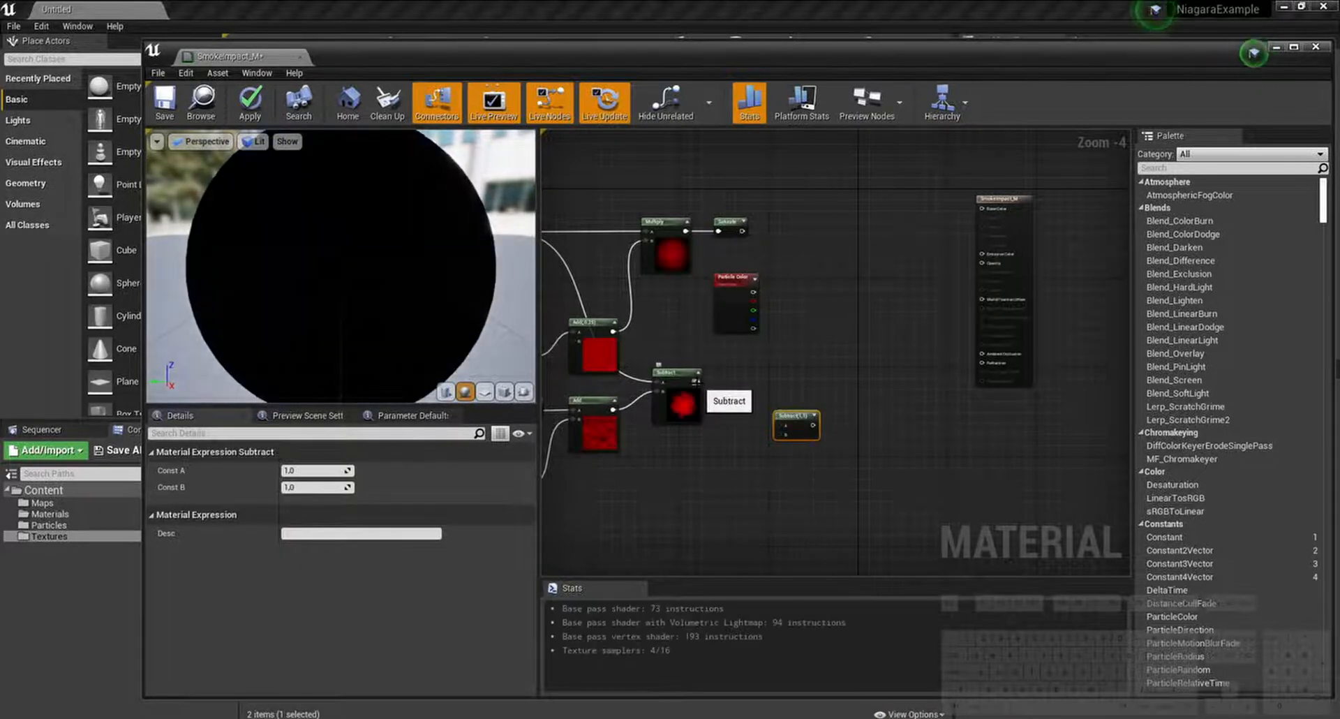
pyautogui.moveTo(697, 381); pyautogui.dragTo(824, 404)
pyautogui.click(818, 358)
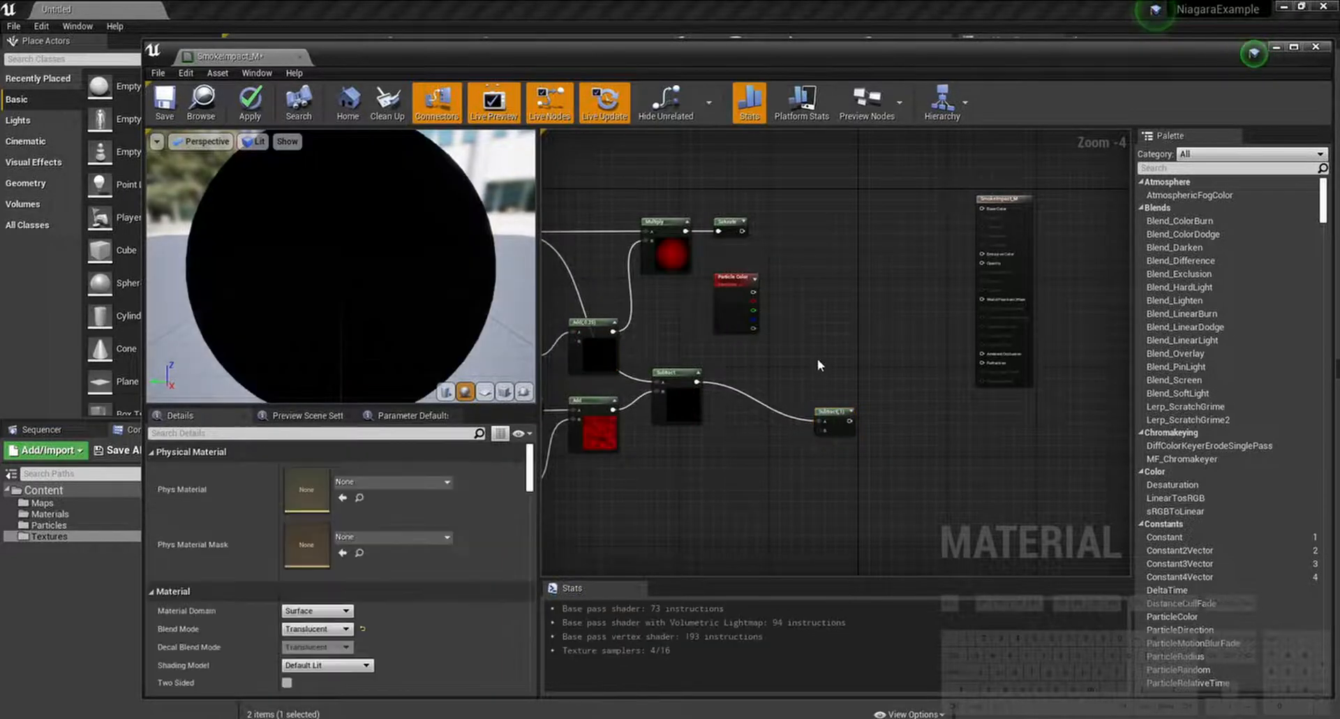
# Step: Add a OneMinus node fed by Particle Color's alpha and connect it to the new Subtract's B input
pyautogui.rightClick(739, 456)
pyautogui.write('one')
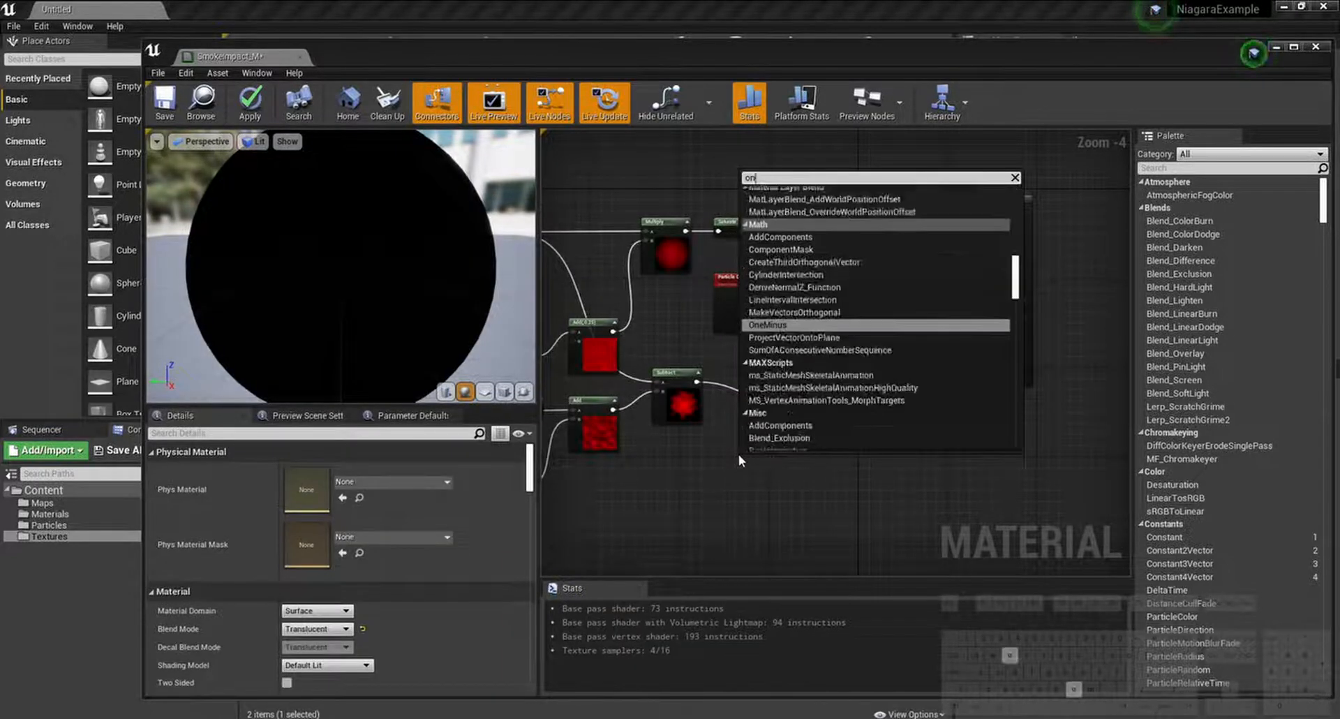
pyautogui.press('Return')
pyautogui.moveTo(754, 328); pyautogui.dragTo(821, 431)
pyautogui.moveTo(750, 458); pyautogui.dragTo(781, 433)
pyautogui.click(868, 474)
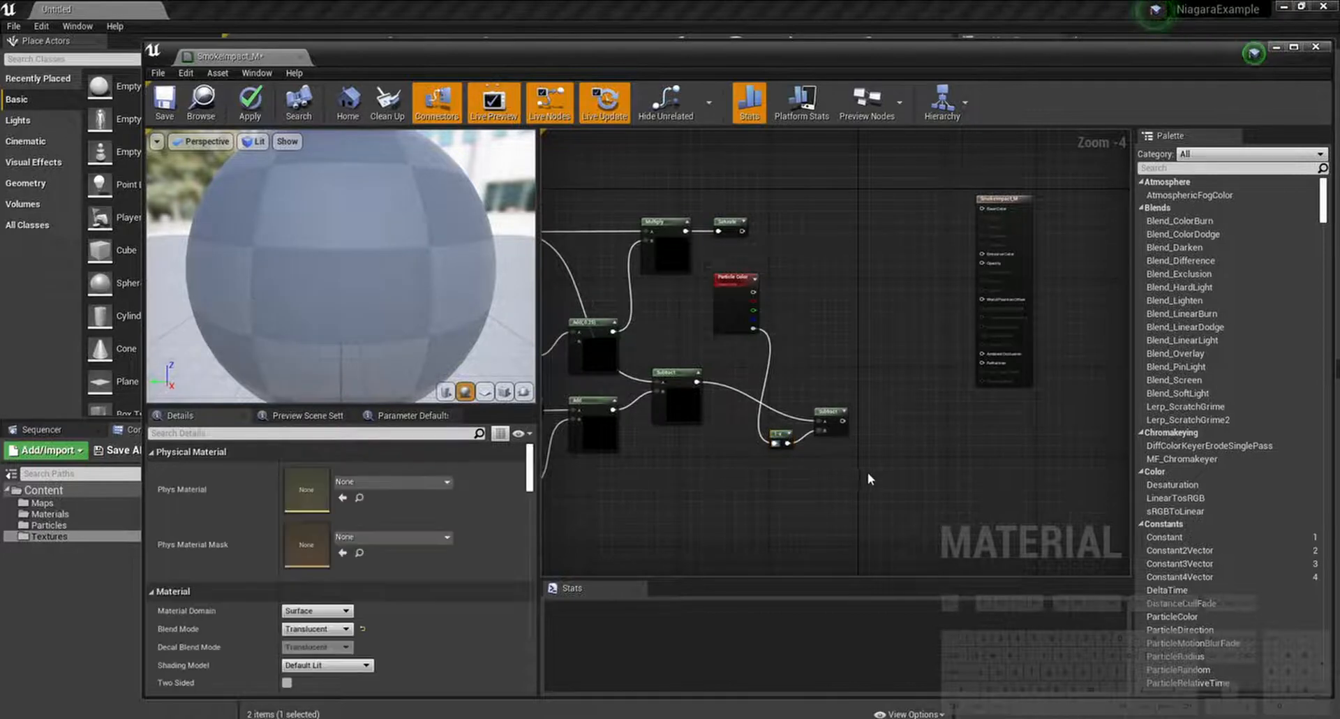
pyautogui.moveTo(887, 473); pyautogui.dragTo(849, 504, button='right')
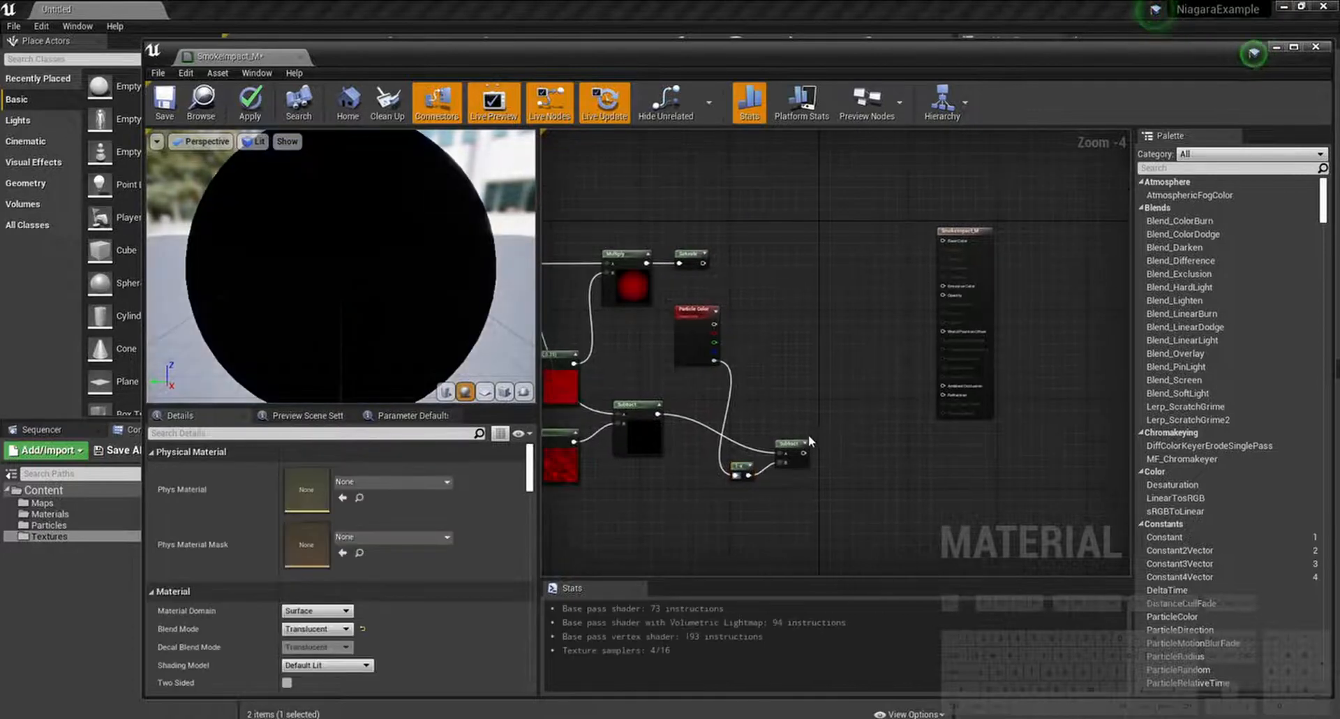
# Step: Add a Multiply node with Particle Color's RGB as A and the Saturate output as B, and save the material
pyautogui.click(802, 259)
pyautogui.moveTo(714, 324); pyautogui.dragTo(807, 278)
pyautogui.moveTo(703, 263); pyautogui.dragTo(794, 277)
pyautogui.click(853, 346)
pyautogui.moveTo(853, 346); pyautogui.dragTo(807, 342, button='right')
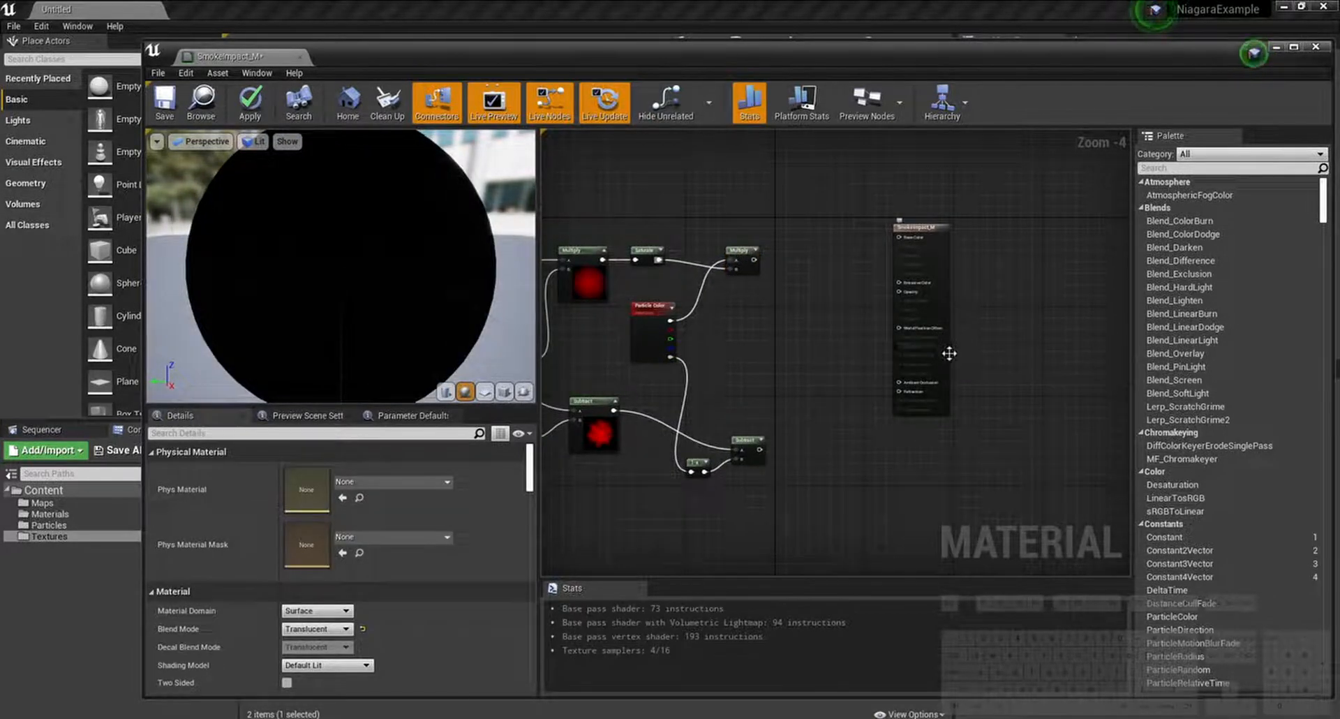
pyautogui.moveTo(952, 354); pyautogui.dragTo(1004, 358)
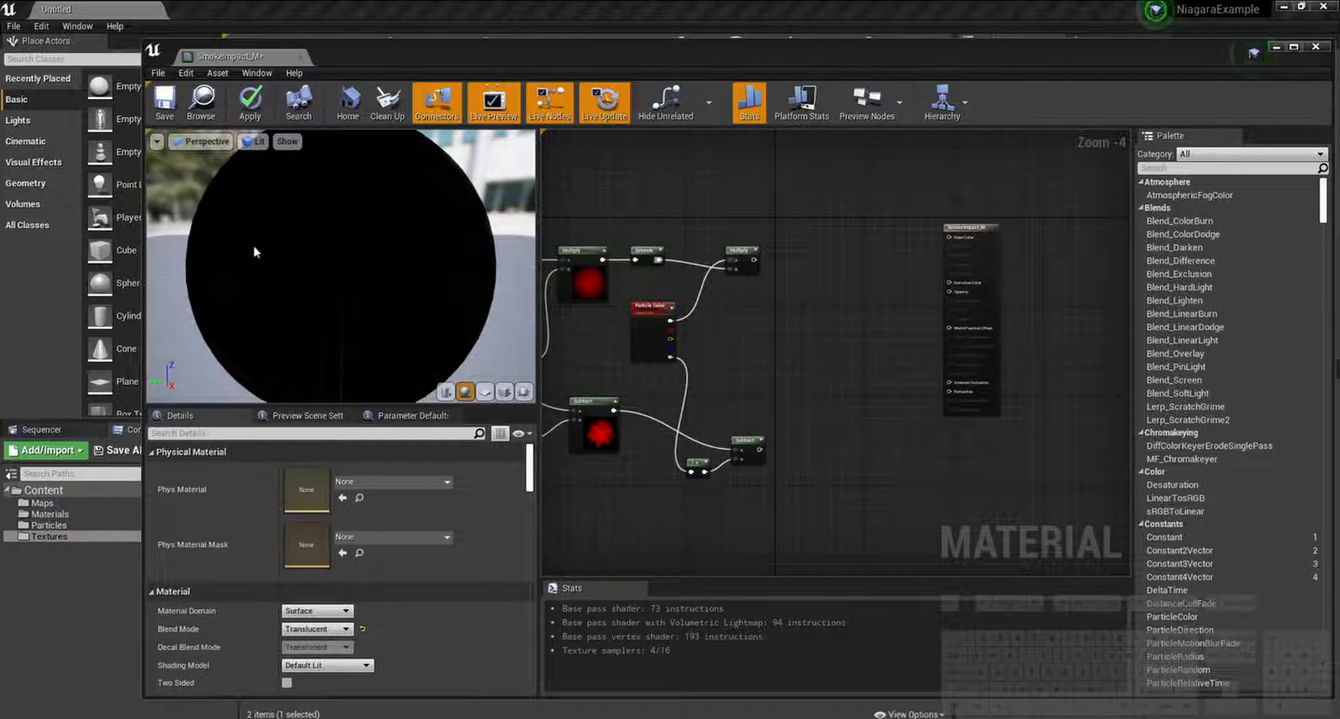
pyautogui.click(165, 100)
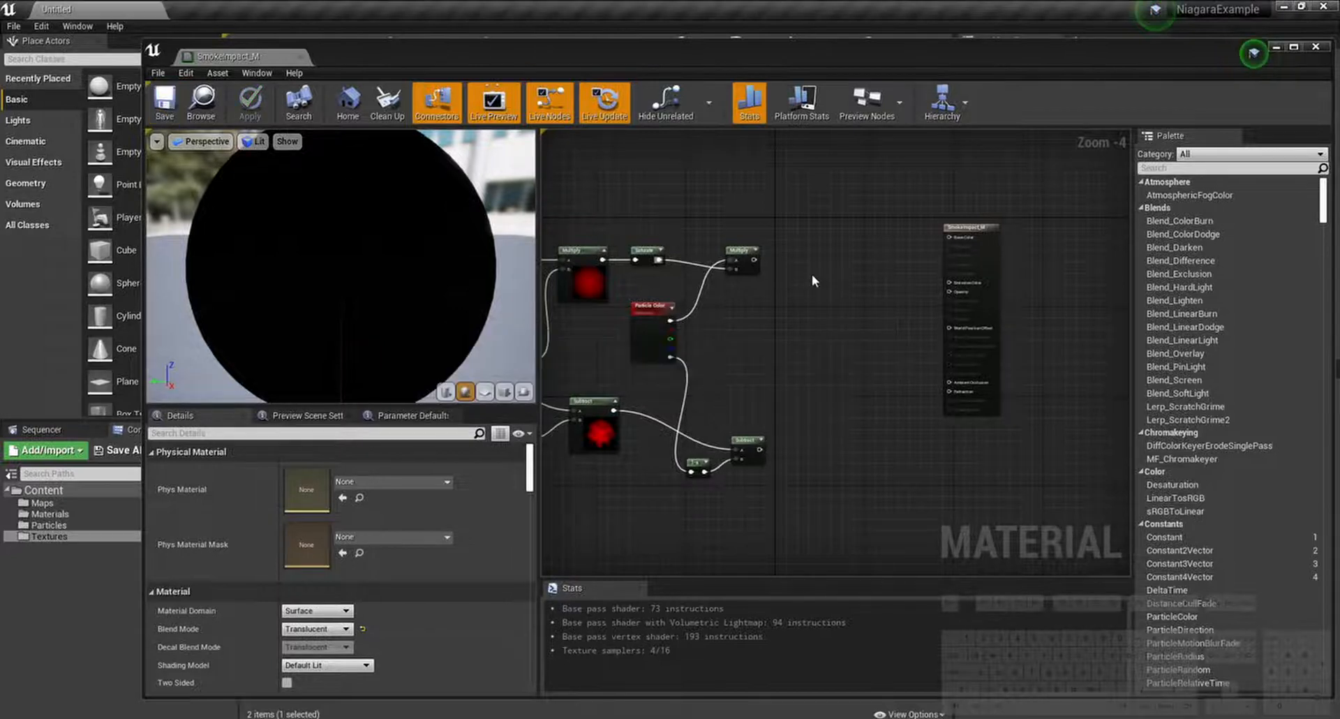
# Step: Connect the last Multiply to Emissive Color and the last Subtract to Opacity, previewing the material on a plane
pyautogui.moveTo(754, 259); pyautogui.dragTo(759, 448)
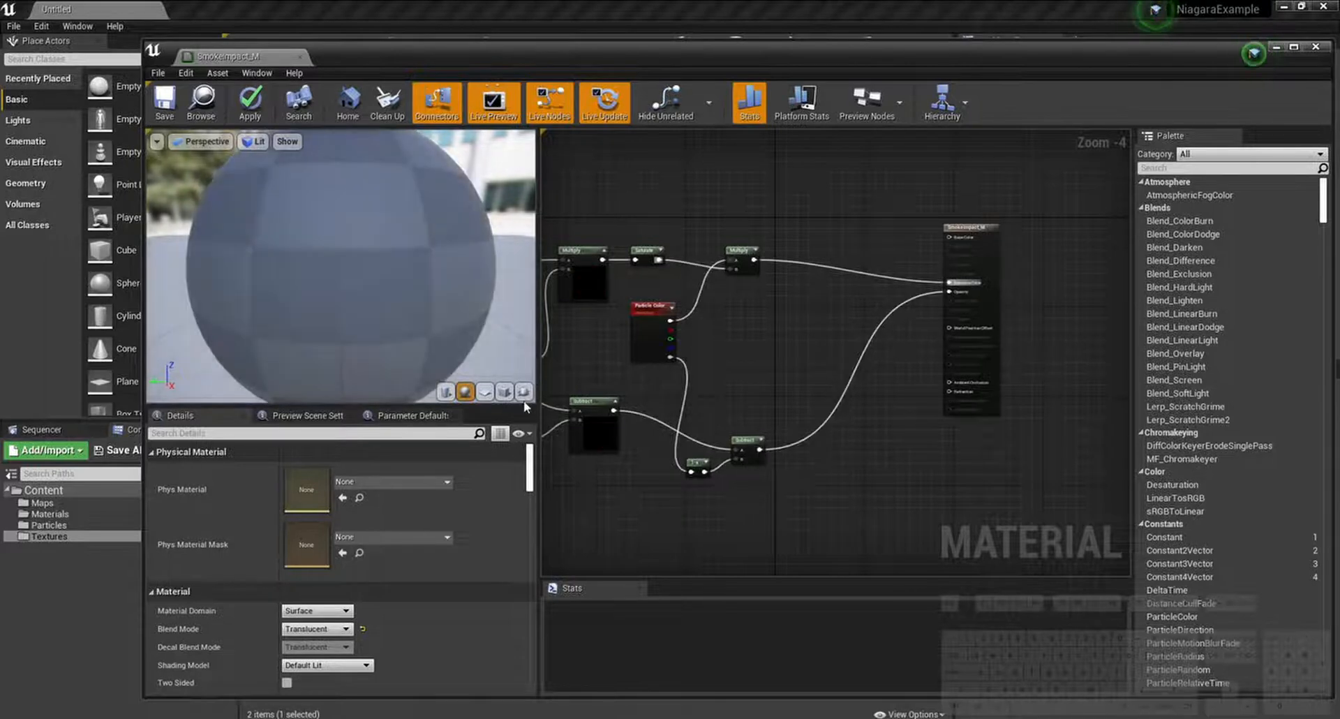
pyautogui.click(485, 391)
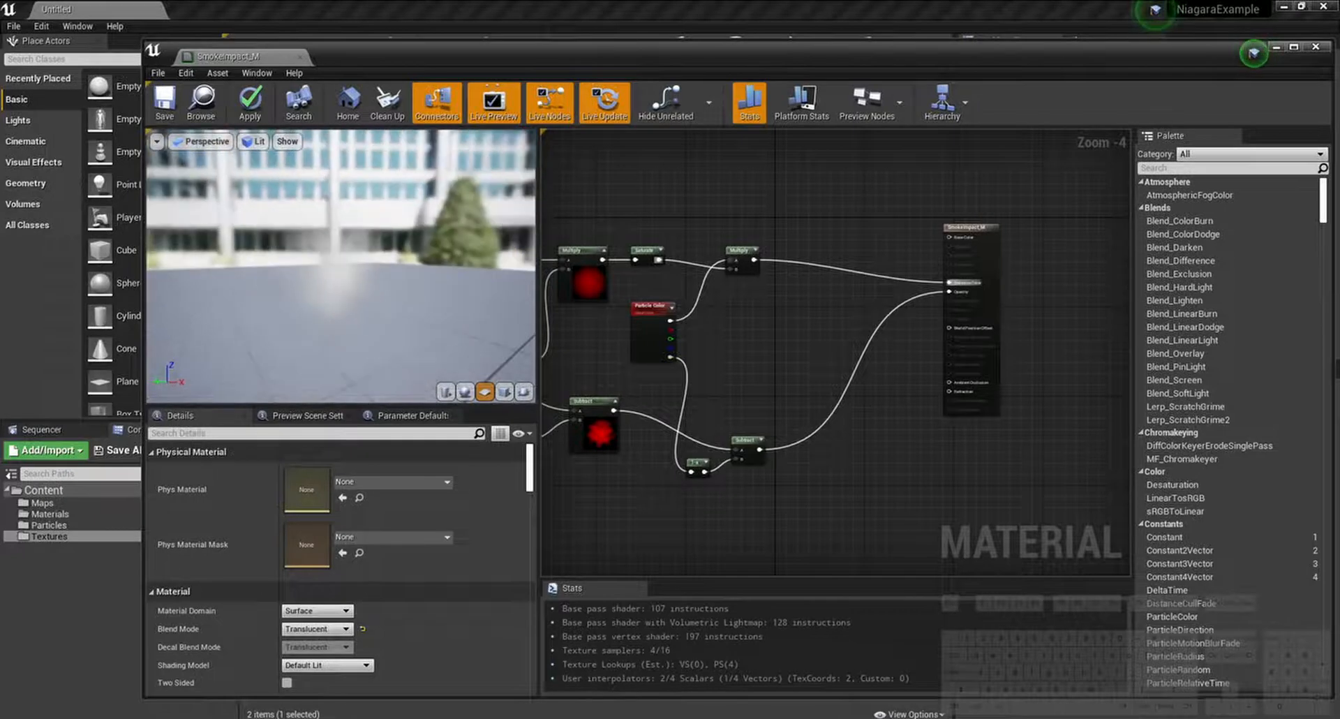
# Step: Move the last Multiply's connection from Emissive Color to Base Color and save the material
pyautogui.keyDown('ctrl'); pyautogui.click(814, 266); pyautogui.keyUp('ctrl')
pyautogui.click(773, 280)
pyautogui.moveTo(754, 259); pyautogui.dragTo(951, 237)
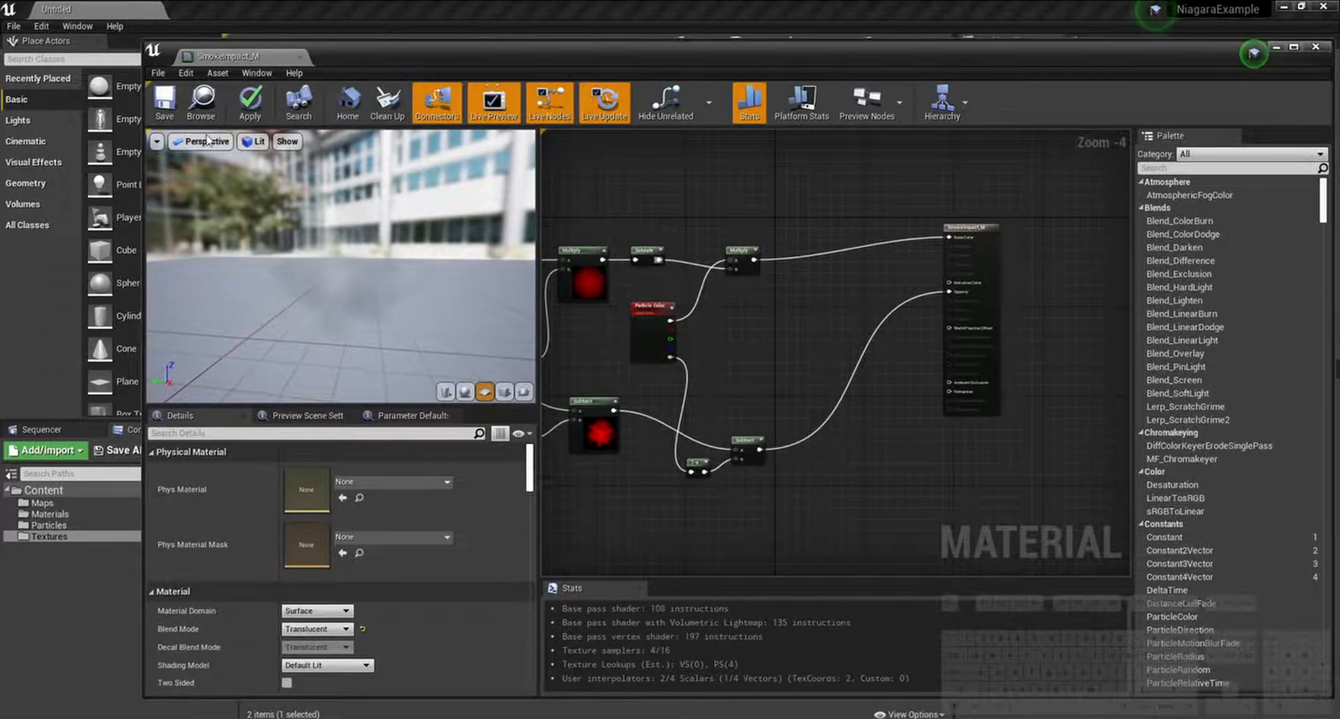
pyautogui.moveTo(242, 159); pyautogui.dragTo(300, 167)
pyautogui.click(172, 111)
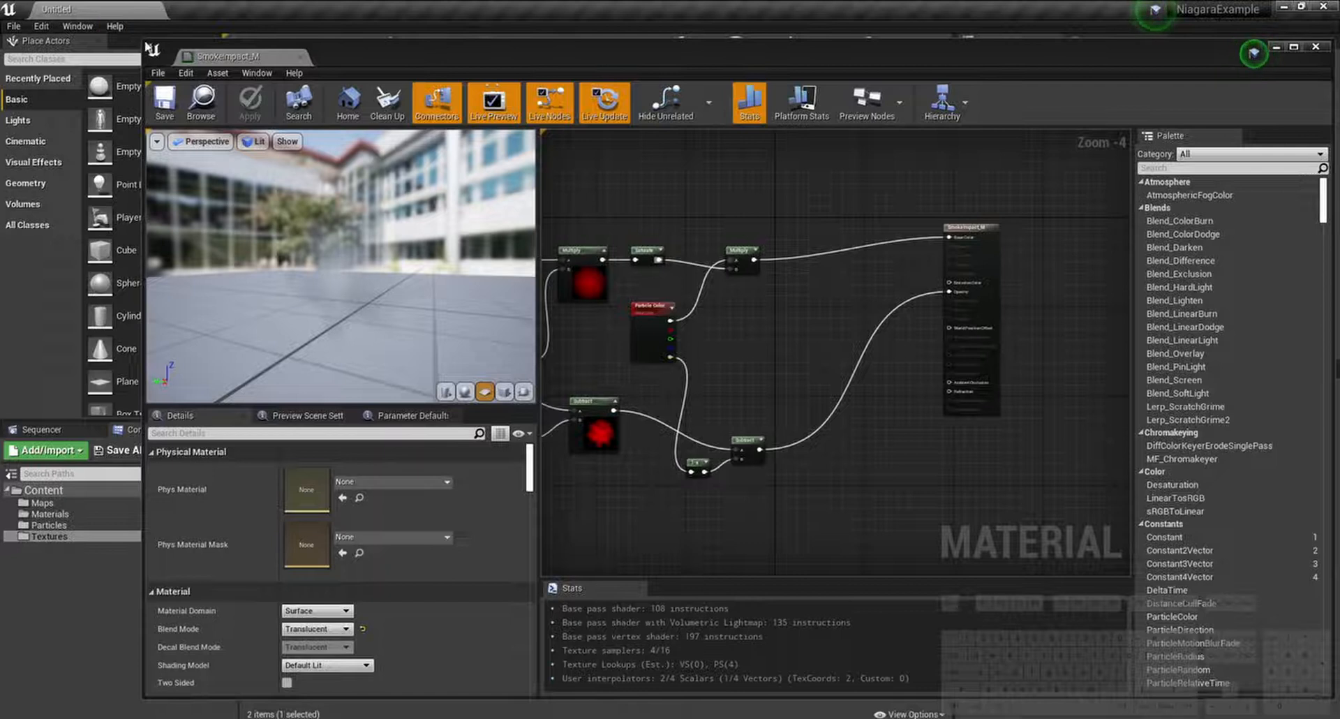
# Step: Create a material function named AlphaErosion_MF in the Materials folder
pyautogui.moveTo(146, 44); pyautogui.dragTo(421, 58)
pyautogui.click(82, 514)
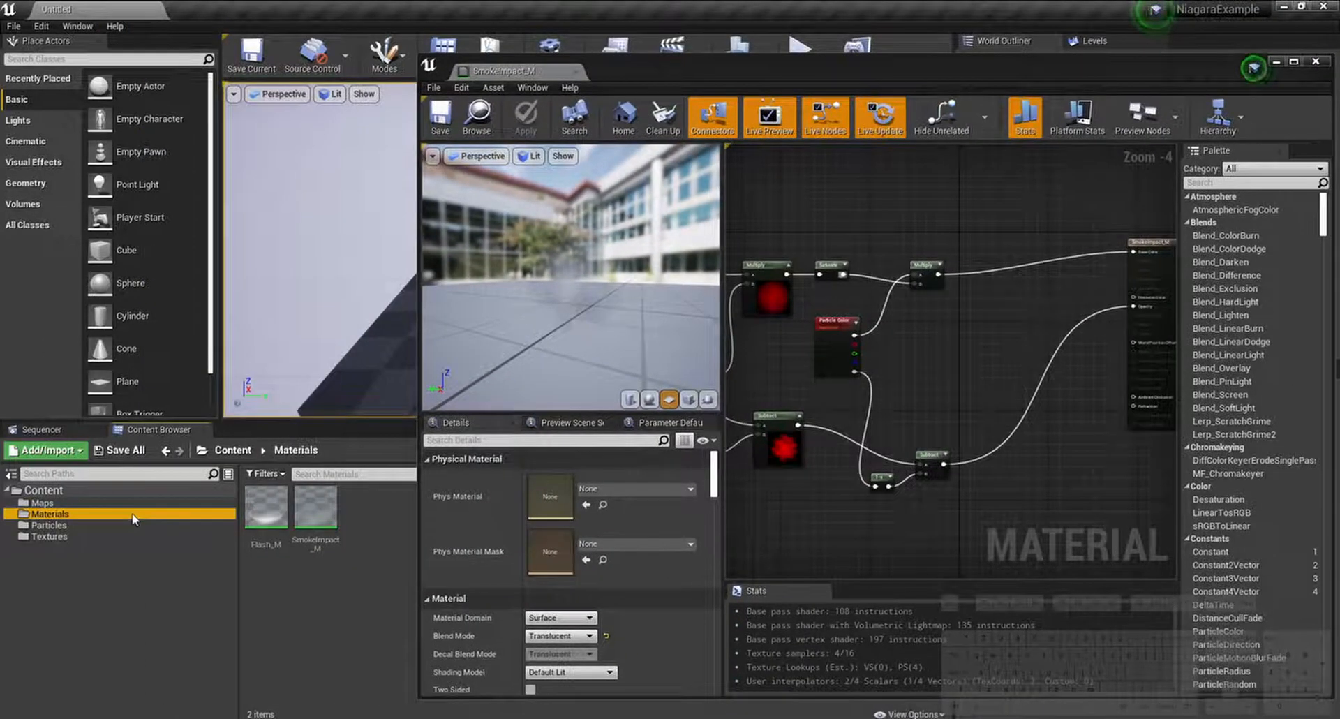
pyautogui.rightClick(296, 602)
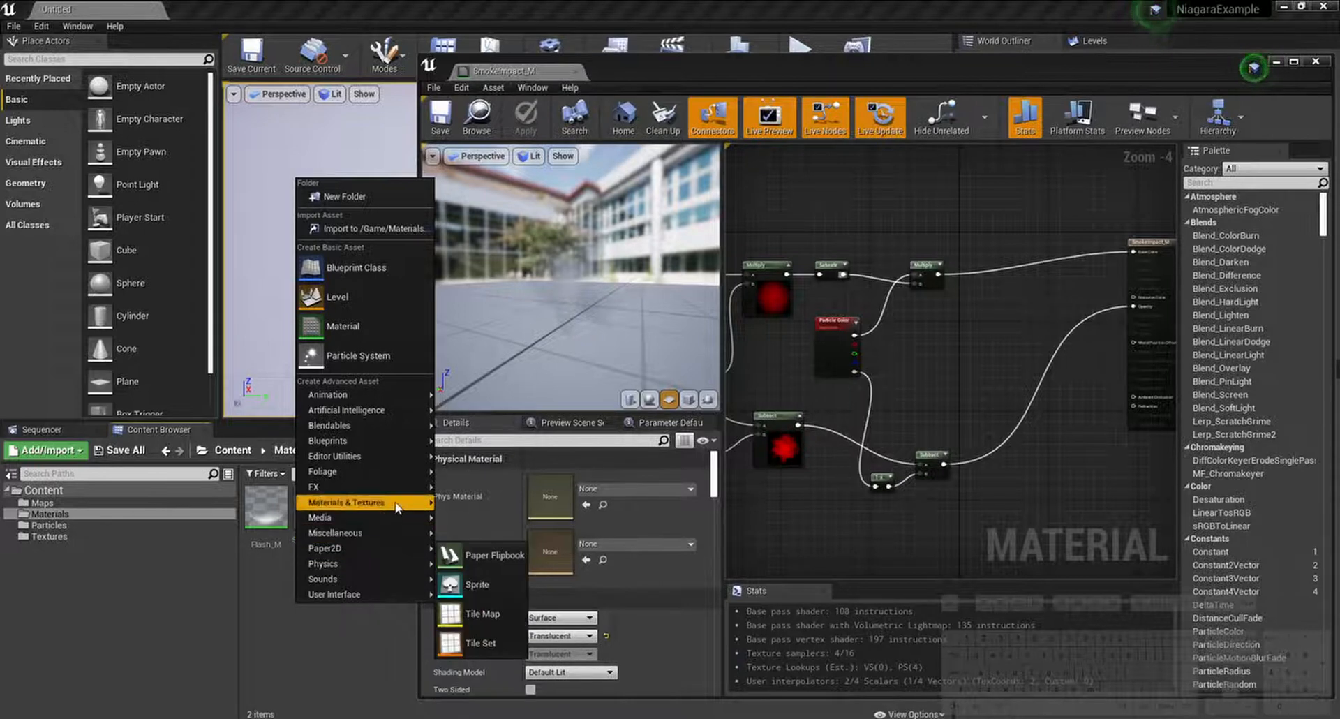
pyautogui.moveTo(395, 506)
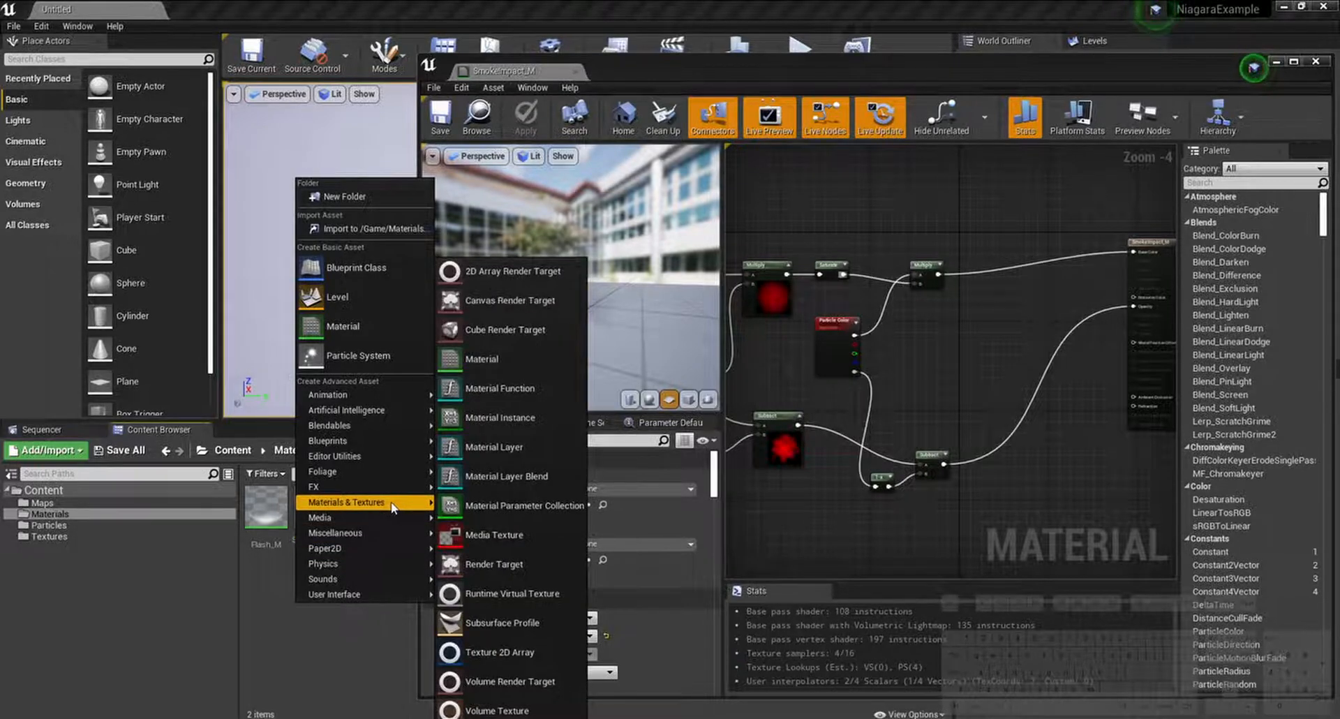
pyautogui.click(500, 388)
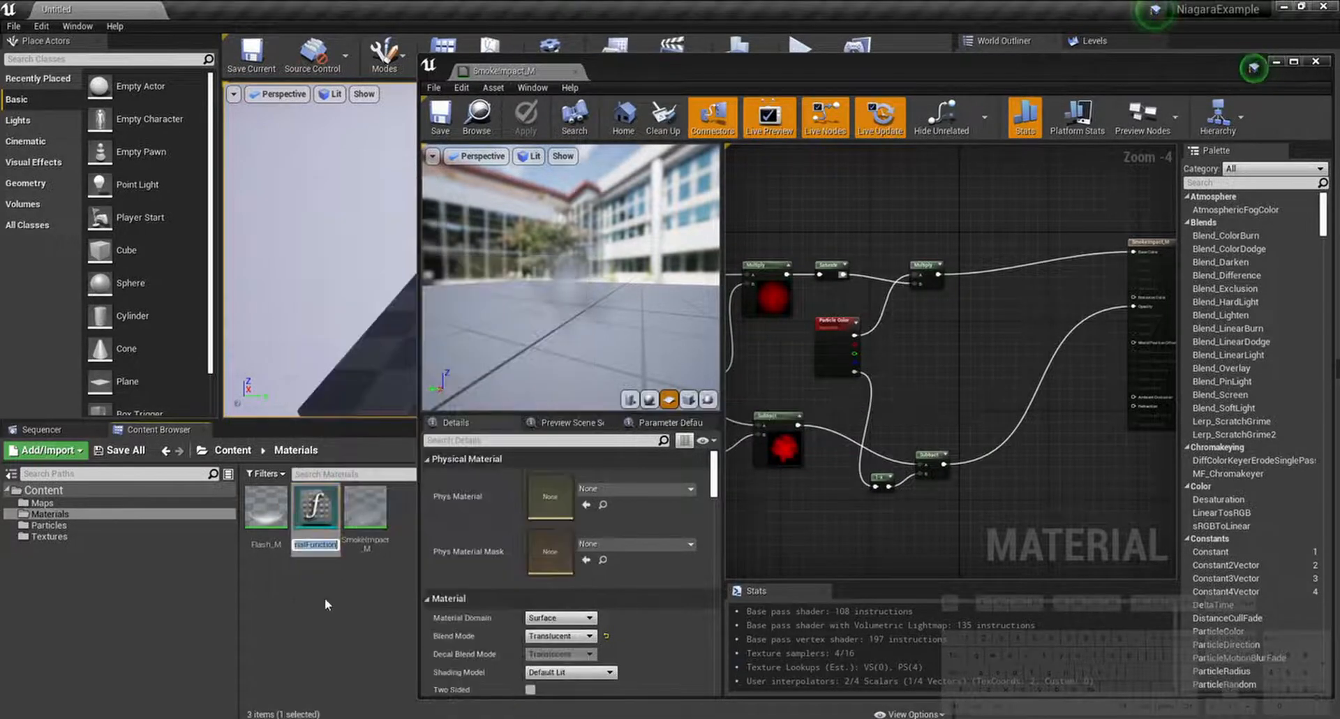
pyautogui.write('Alp')
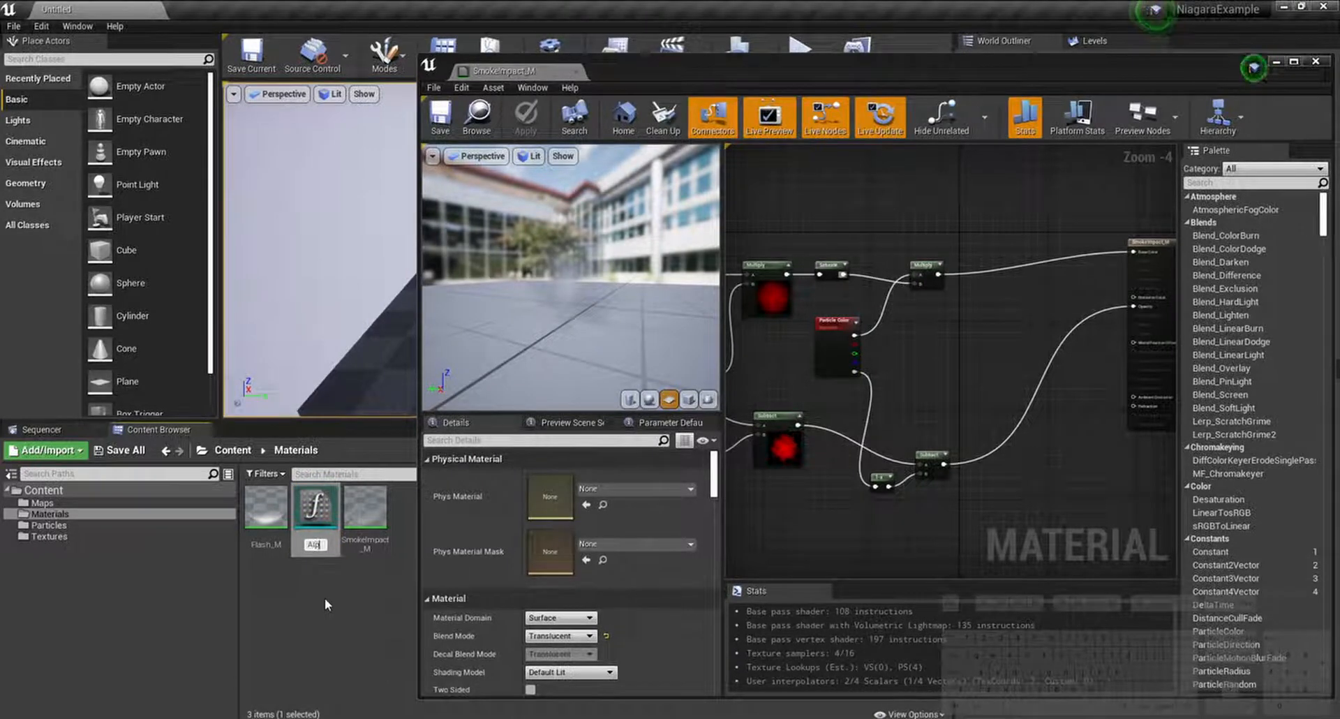
pyautogui.write('haErosion_')
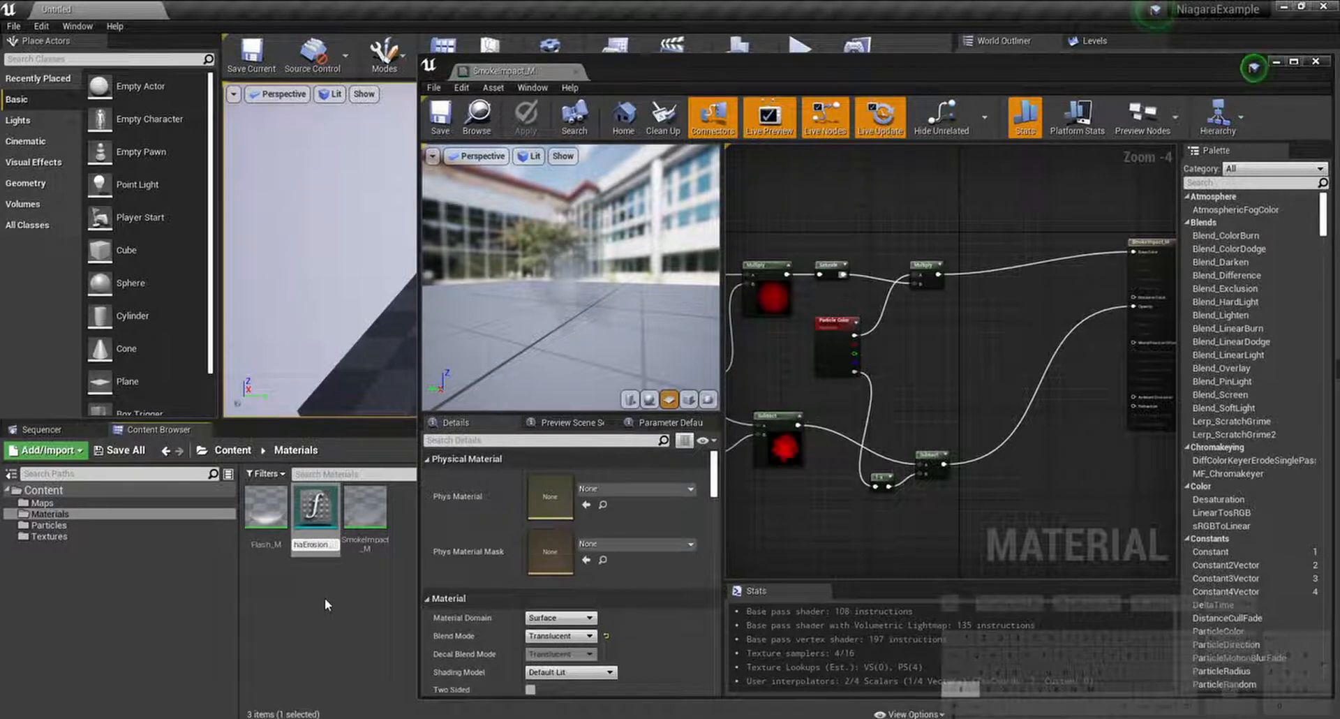
pyautogui.write('MF')
pyautogui.press('Return')
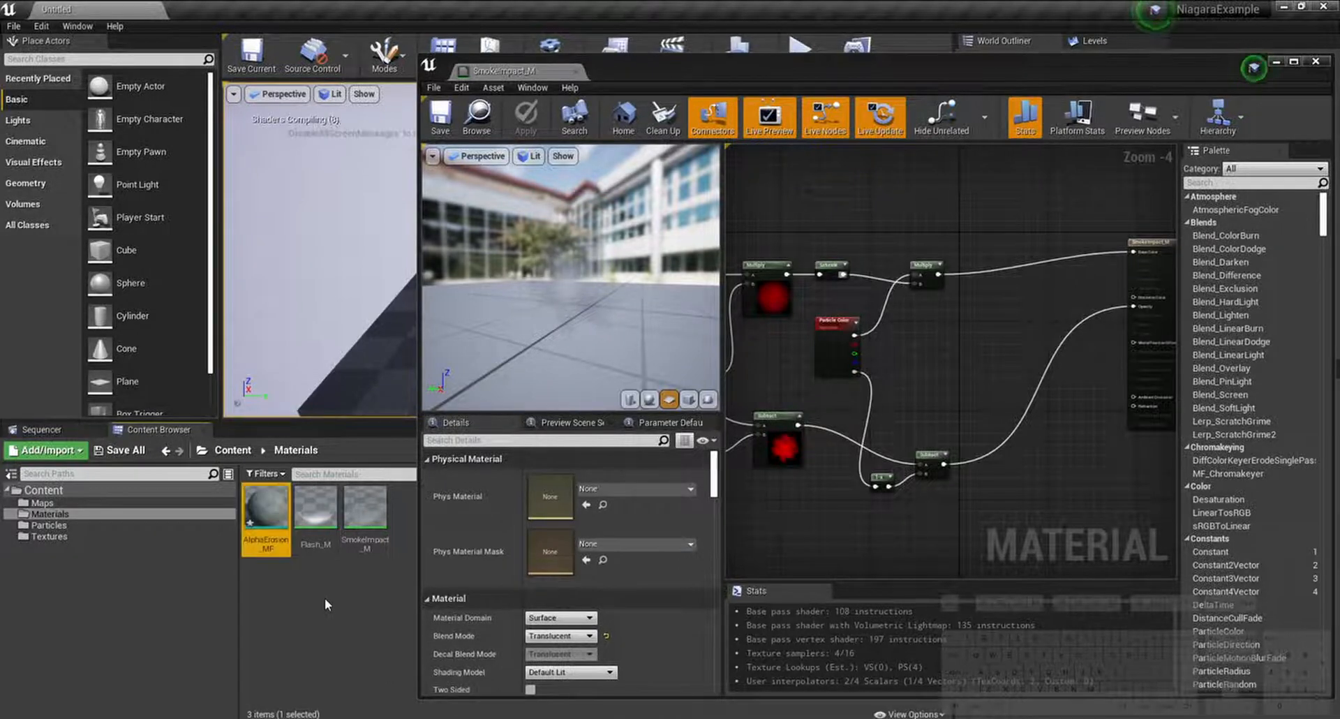
pyautogui.click(325, 598)
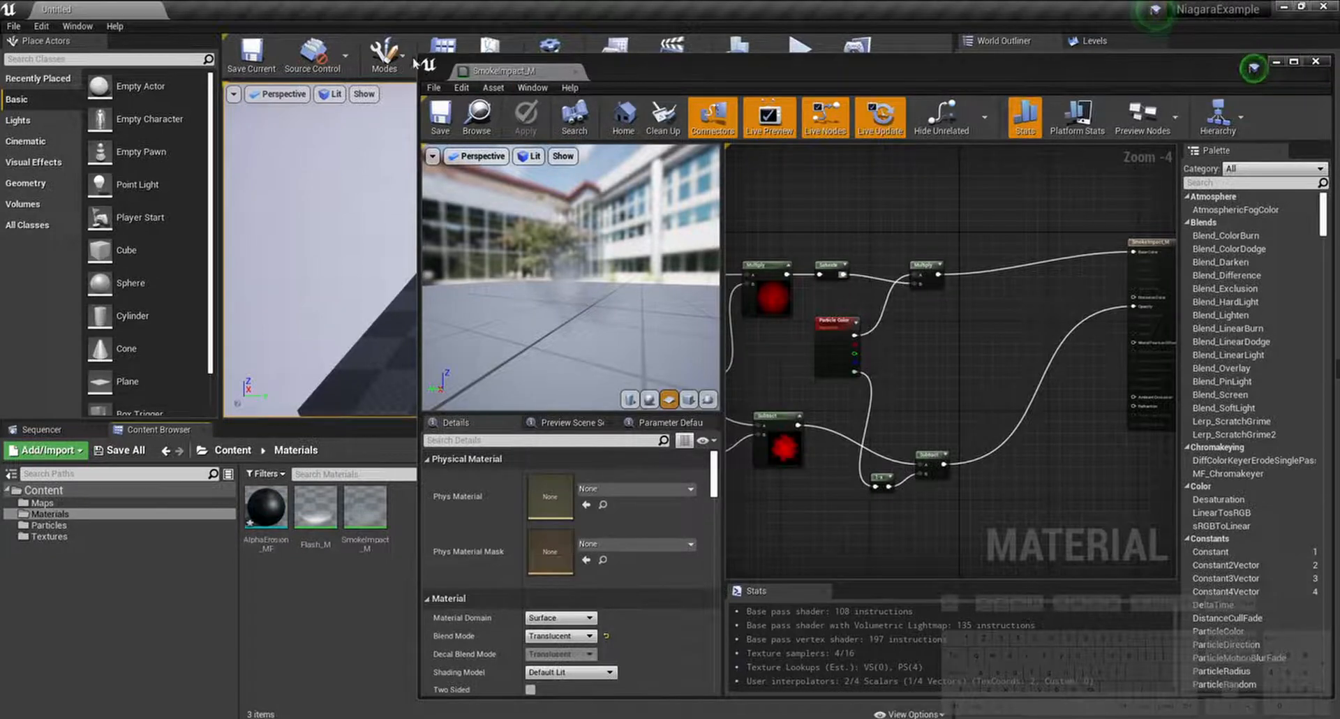
# Step: Open the AlphaErosion_MF material function and widen its editor window
pyautogui.moveTo(416, 51); pyautogui.dragTo(619, 83)
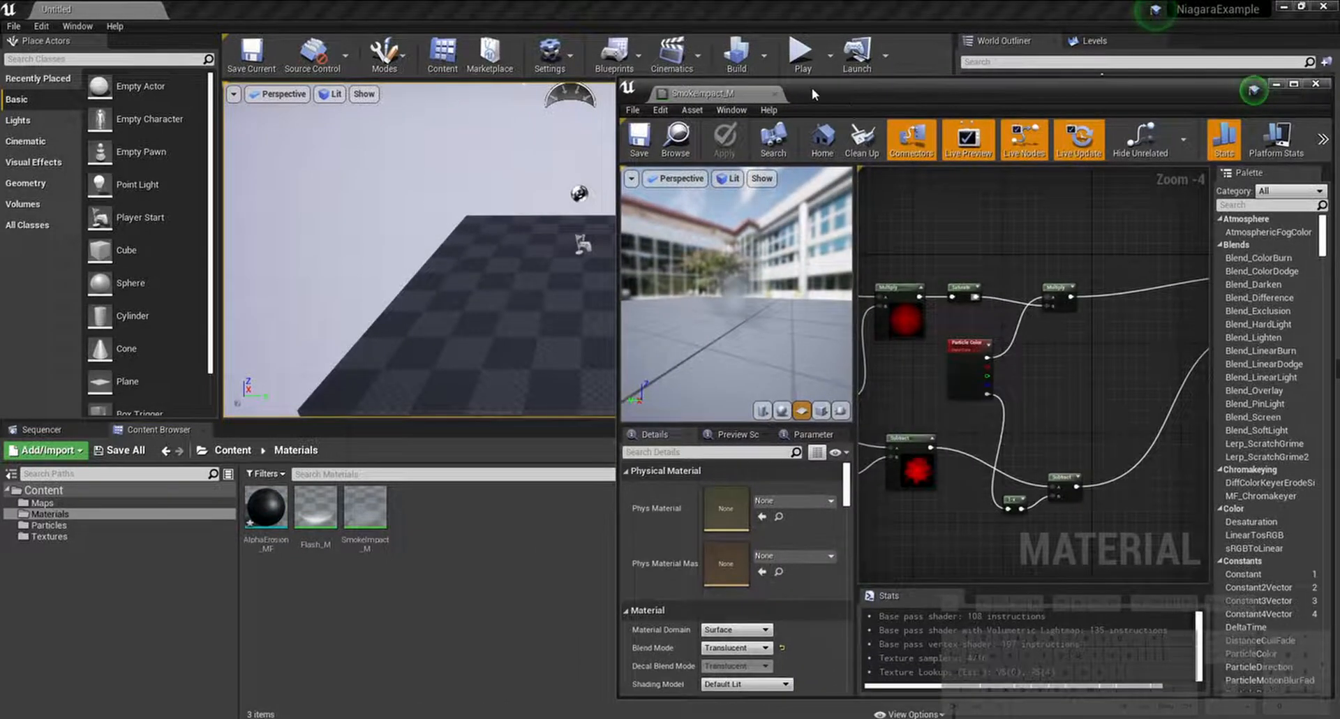
pyautogui.moveTo(811, 87); pyautogui.dragTo(782, 72)
pyautogui.click(266, 553)
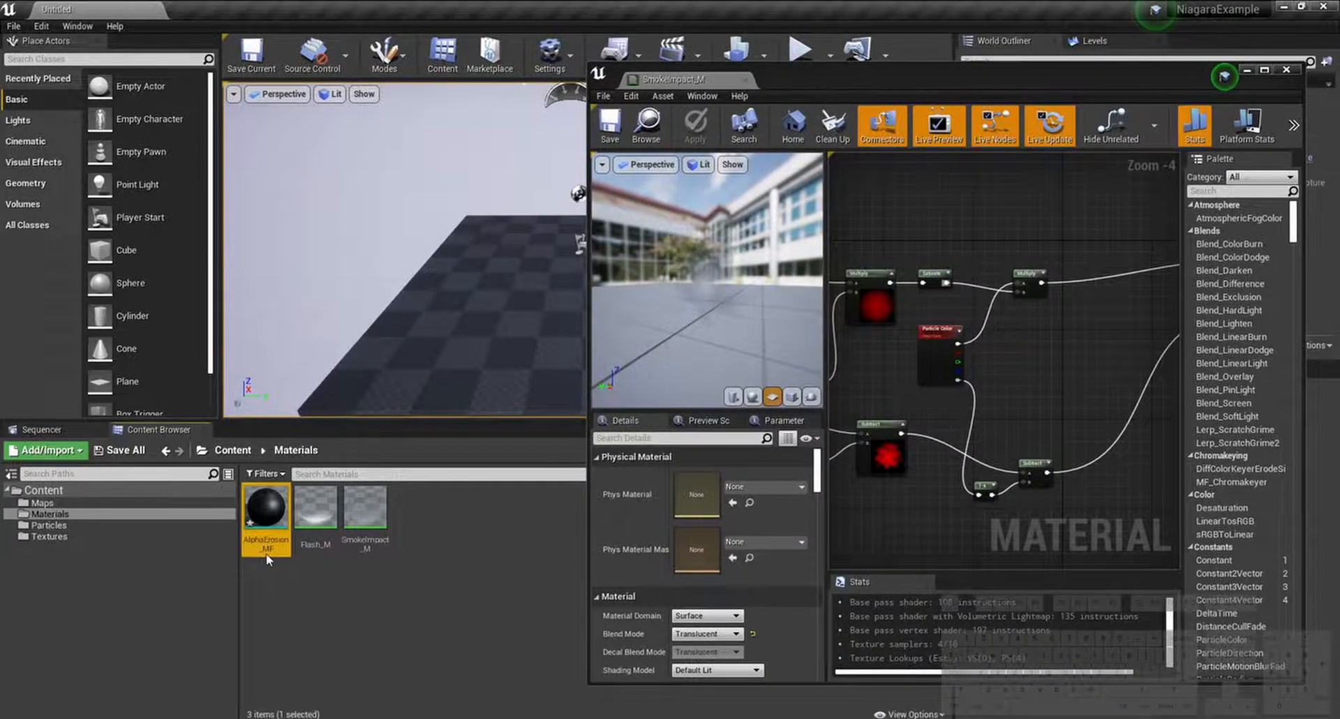
pyautogui.doubleClick(266, 553)
pyautogui.moveTo(591, 304); pyautogui.dragTo(276, 306)
pyautogui.click(762, 461)
pyautogui.moveTo(698, 445); pyautogui.dragTo(884, 442, button='right')
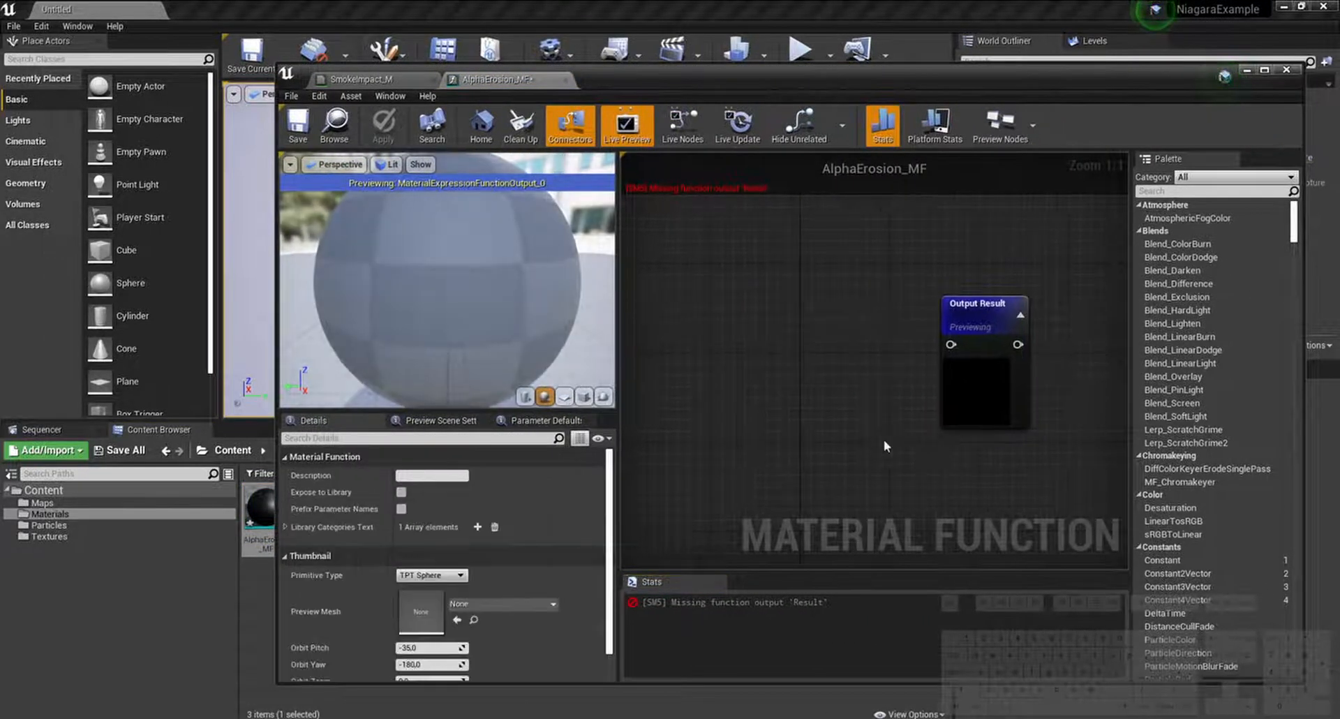
# Step: Add a FunctionInput node to AlphaErosion_MF, placed well before the Output Result node
pyautogui.scroll(-2, 884, 445)
pyautogui.rightClick(779, 359)
pyautogui.write('input')
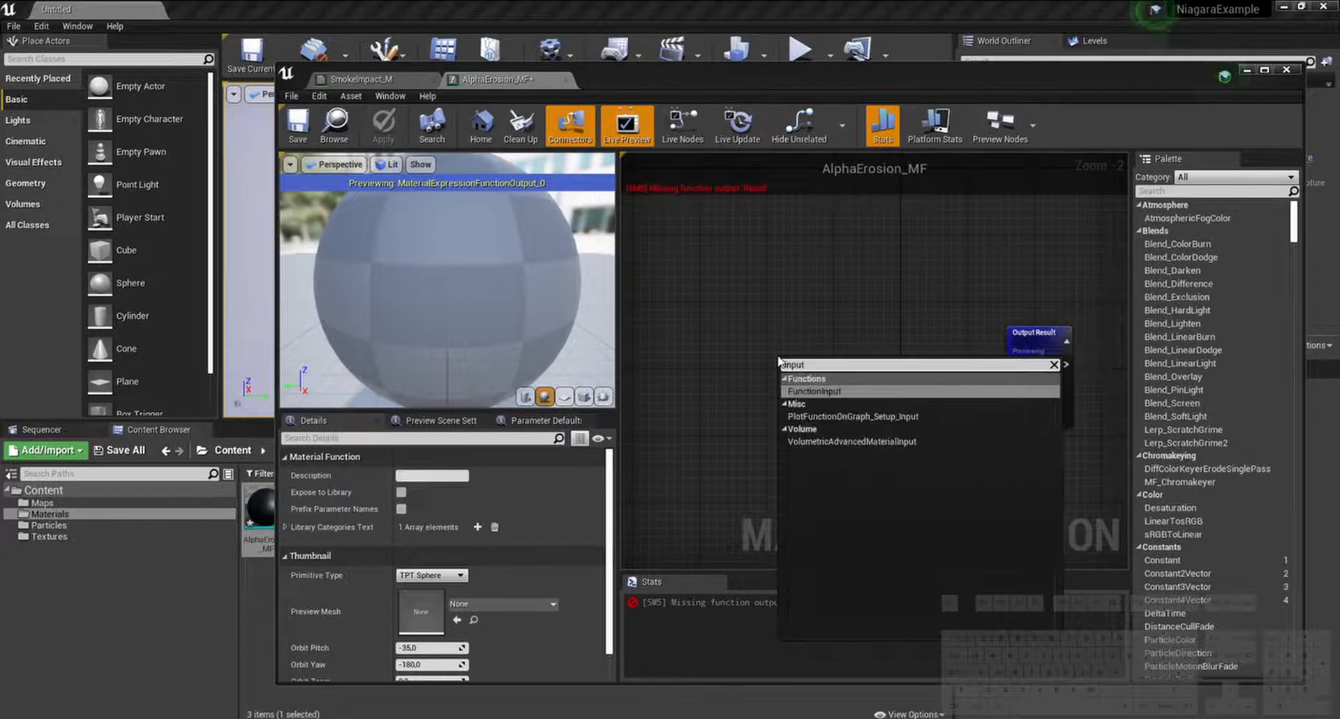
pyautogui.press('Return')
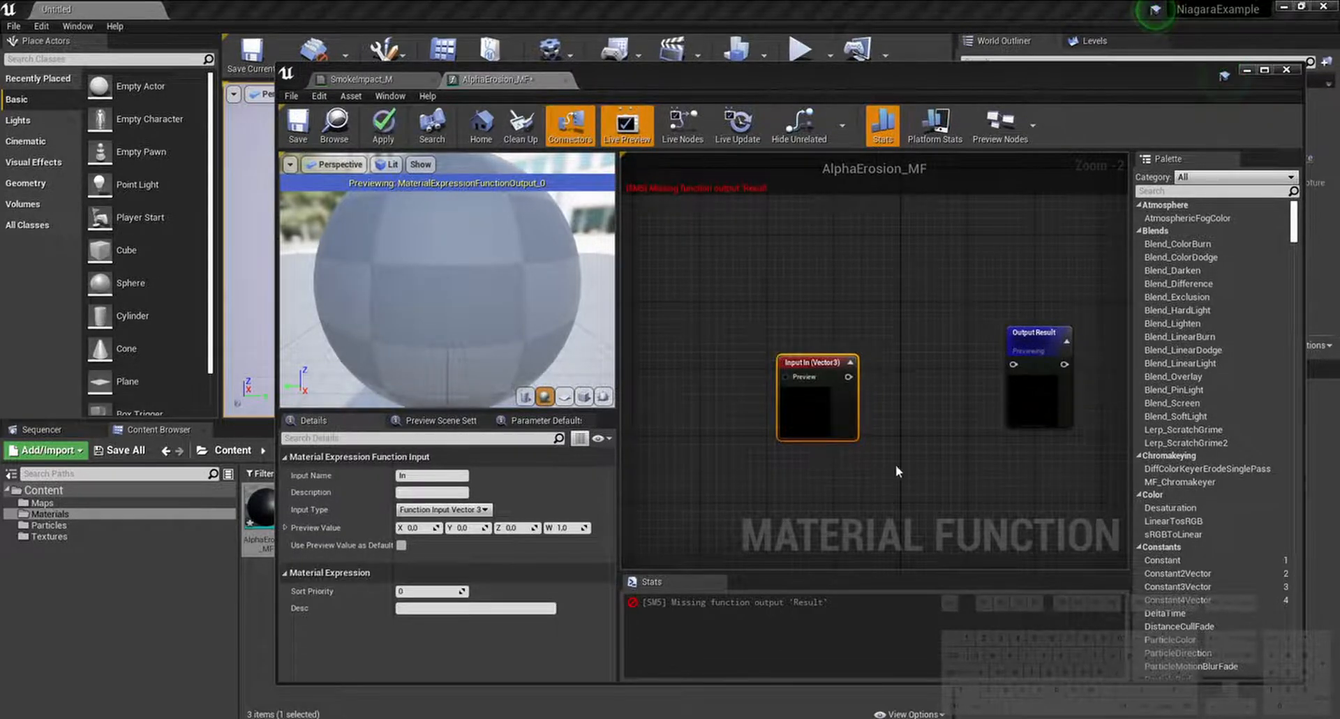
pyautogui.moveTo(899, 471); pyautogui.dragTo(956, 463, button='right')
pyautogui.moveTo(872, 419); pyautogui.dragTo(760, 391)
# Step: Name the function input Opacity and make it a scalar input that uses its preview value as default
pyautogui.click(428, 475)
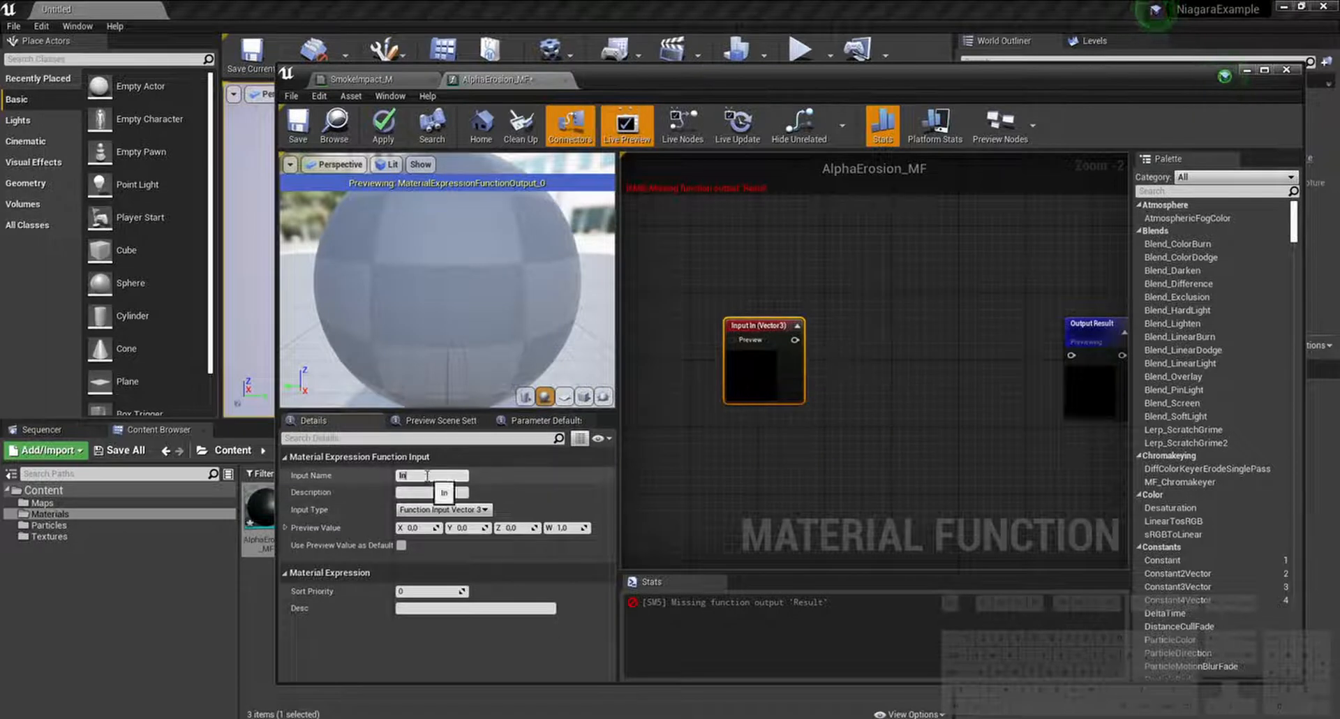
pyautogui.write('Opacity')
pyautogui.press('Return')
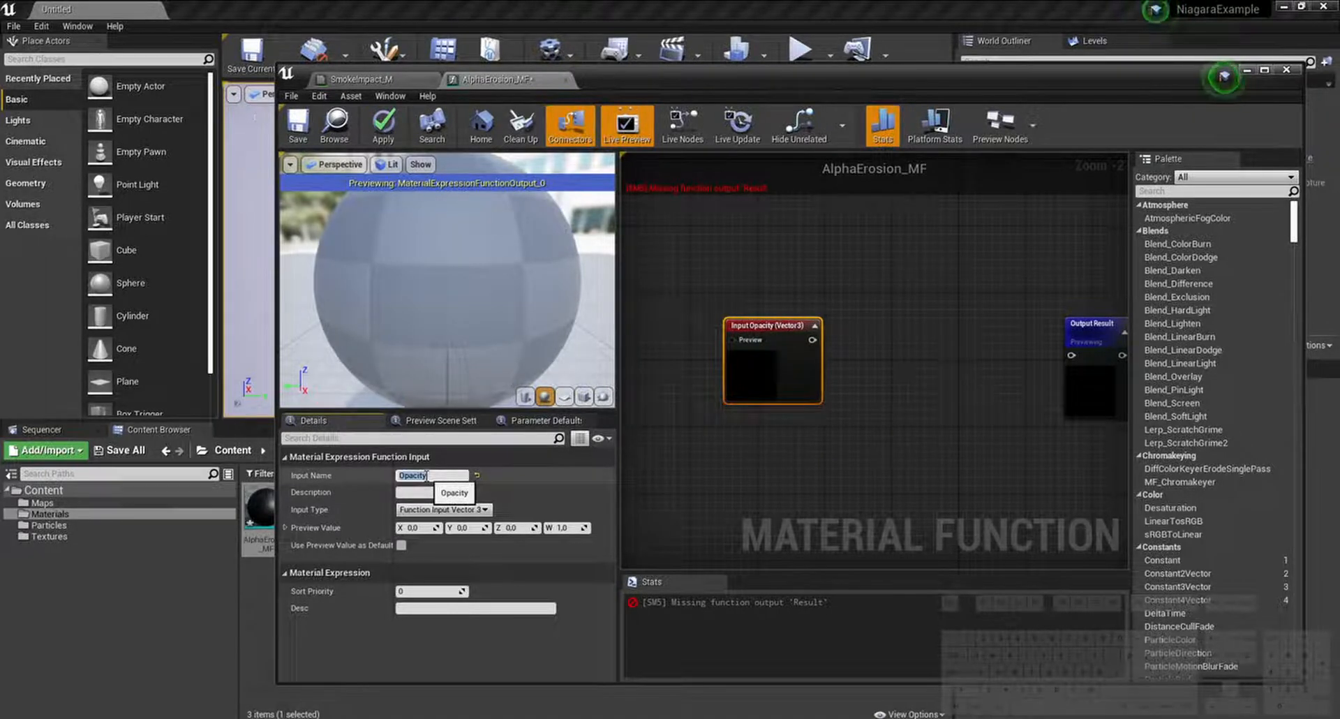
pyautogui.click(444, 509)
pyautogui.click(436, 522)
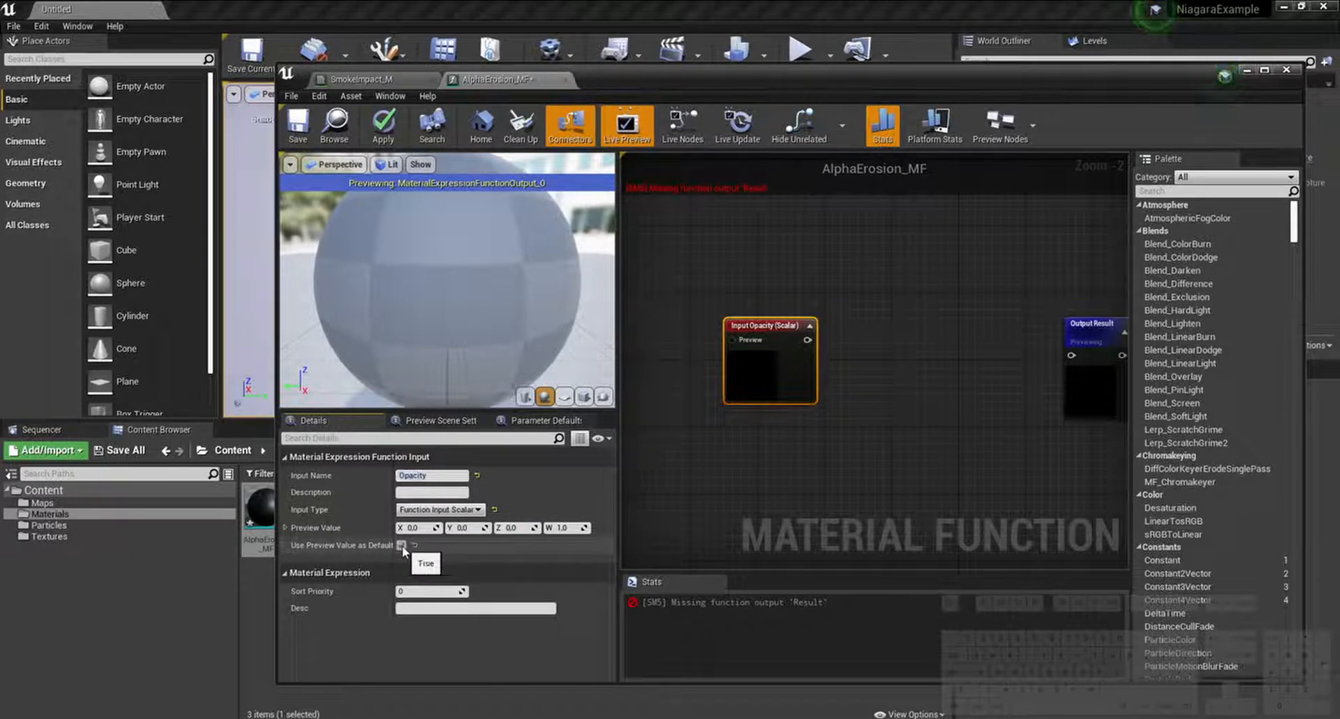
# Step: Set the Opacity input's preview value to X 1 and W 0
pyautogui.click(423, 529)
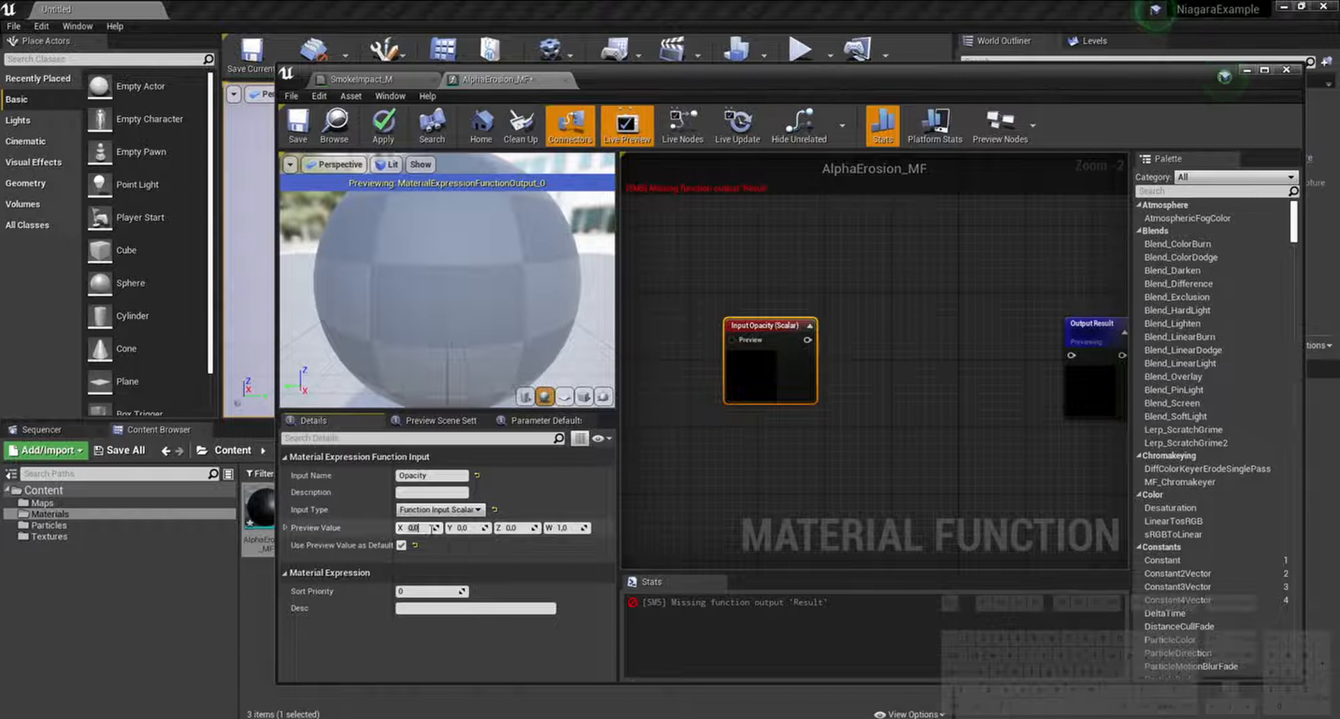
pyautogui.write('18')
pyautogui.write('0')
pyautogui.press('Return')
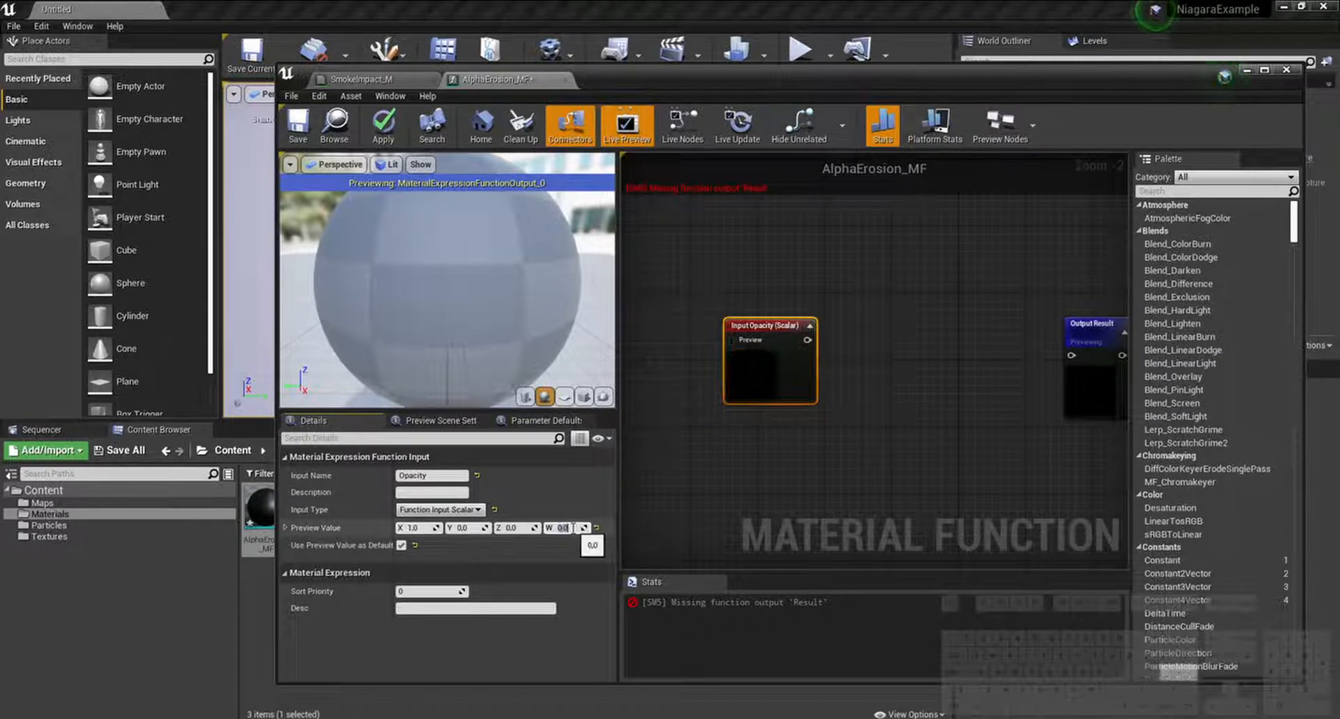
pyautogui.click(858, 446)
pyautogui.moveTo(795, 471); pyautogui.dragTo(823, 416, button='right')
pyautogui.click(791, 337)
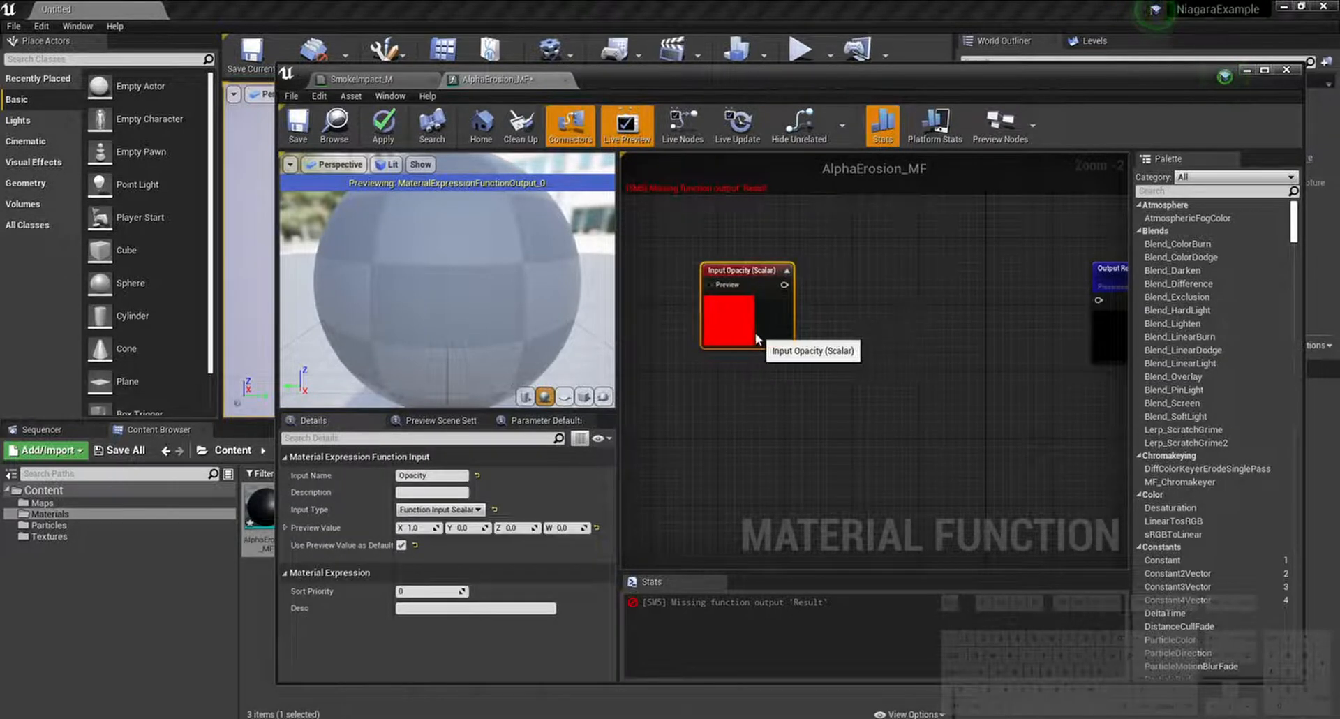
# Step: Duplicate the Opacity input twice and stack the two copies below the original
pyautogui.click(773, 371)
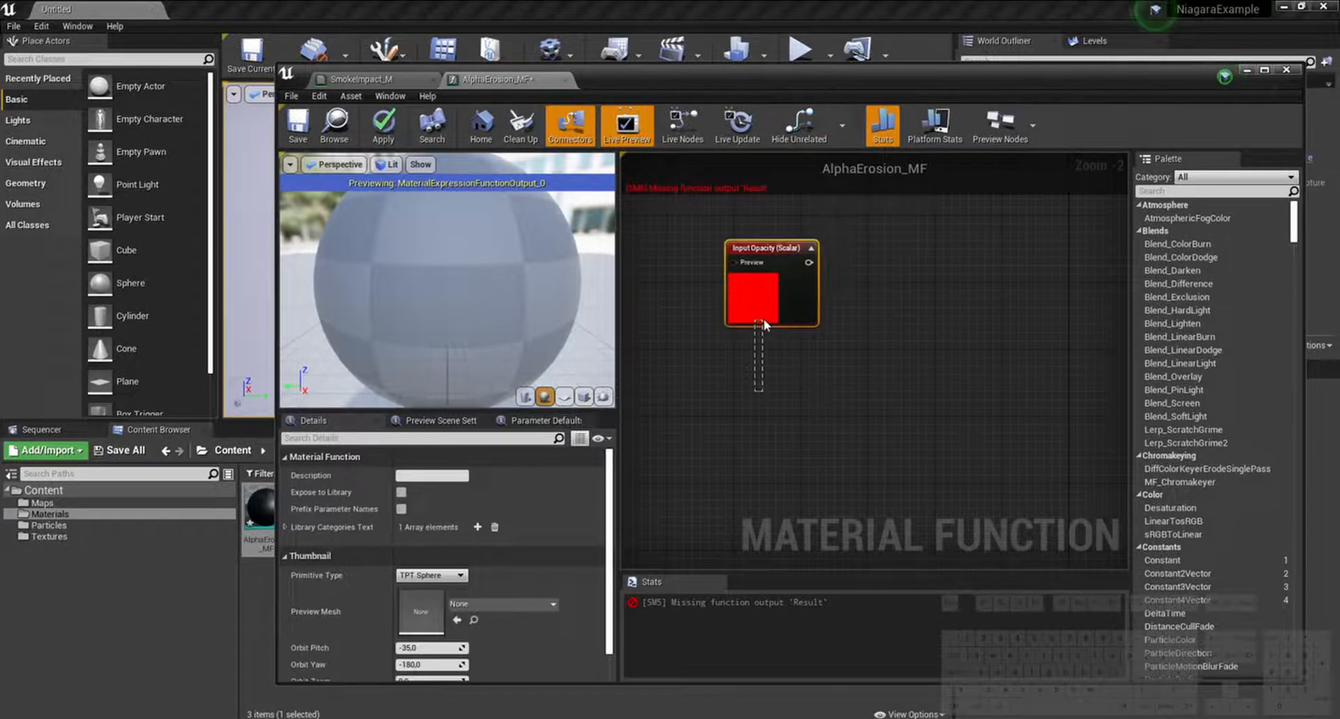
pyautogui.click(764, 319)
pyautogui.hotkey('ctrl', 'w')
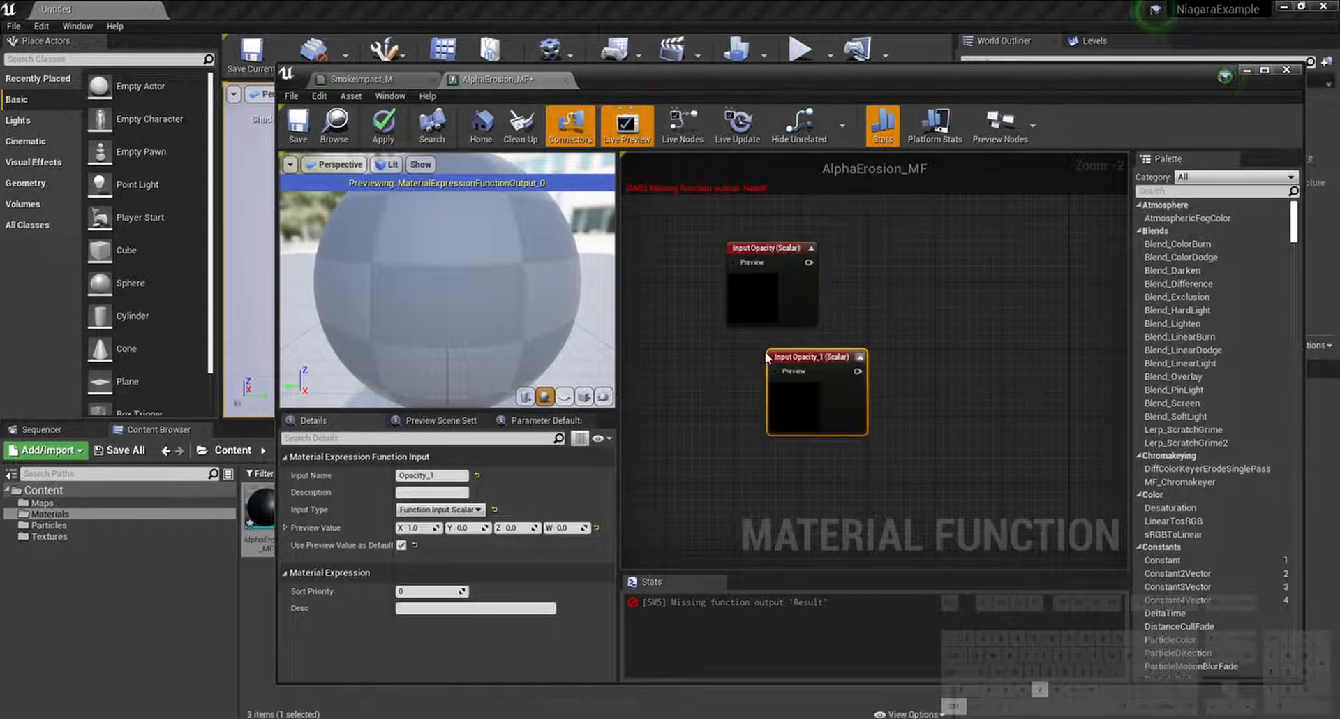
pyautogui.moveTo(811, 405); pyautogui.dragTo(770, 403)
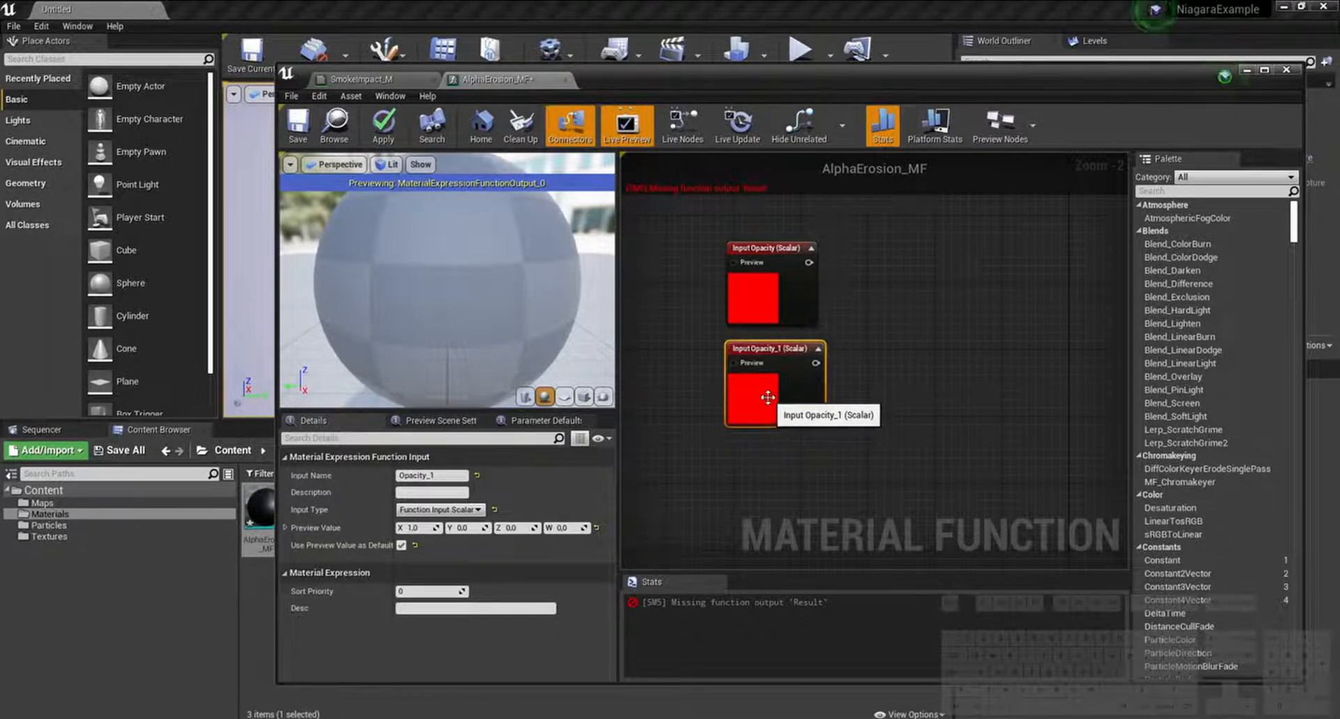
pyautogui.hotkey('ctrl', 'w')
pyautogui.moveTo(842, 491); pyautogui.dragTo(783, 512)
pyautogui.click(774, 435)
# Step: Rename the middle function input to Softness
pyautogui.click(743, 410)
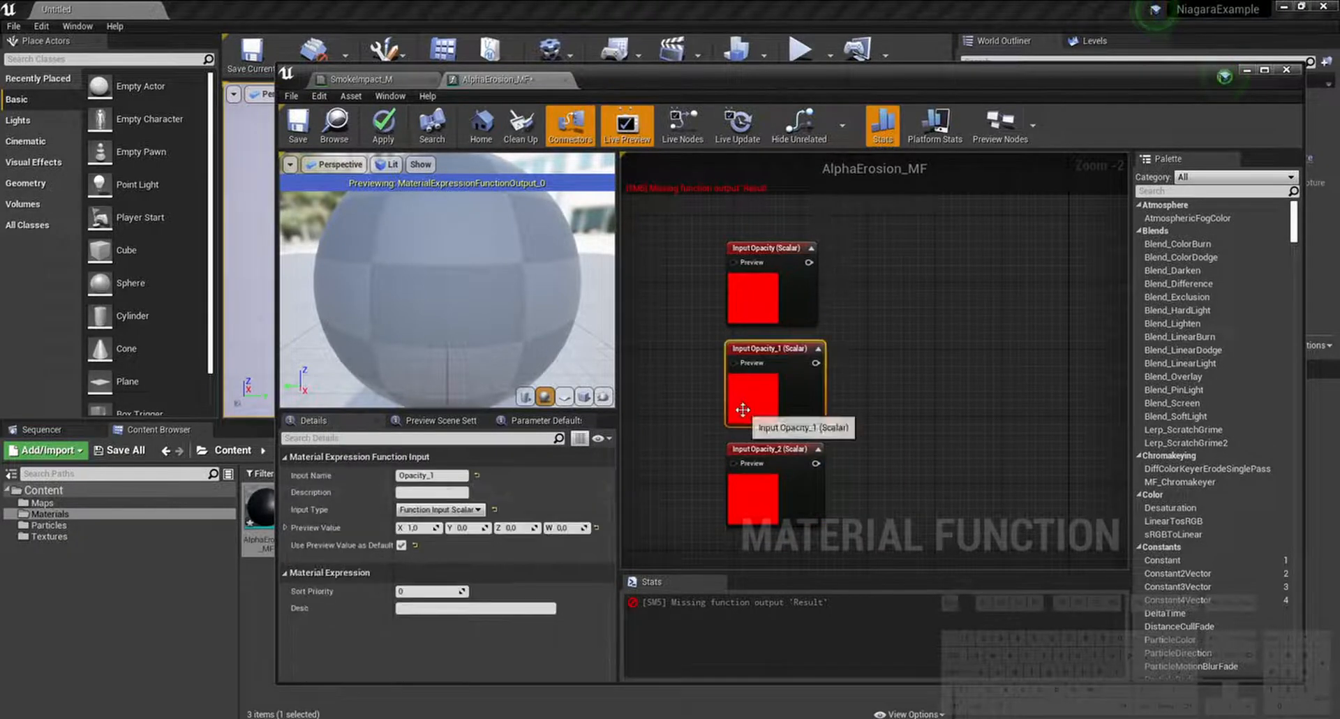
pyautogui.click(437, 475)
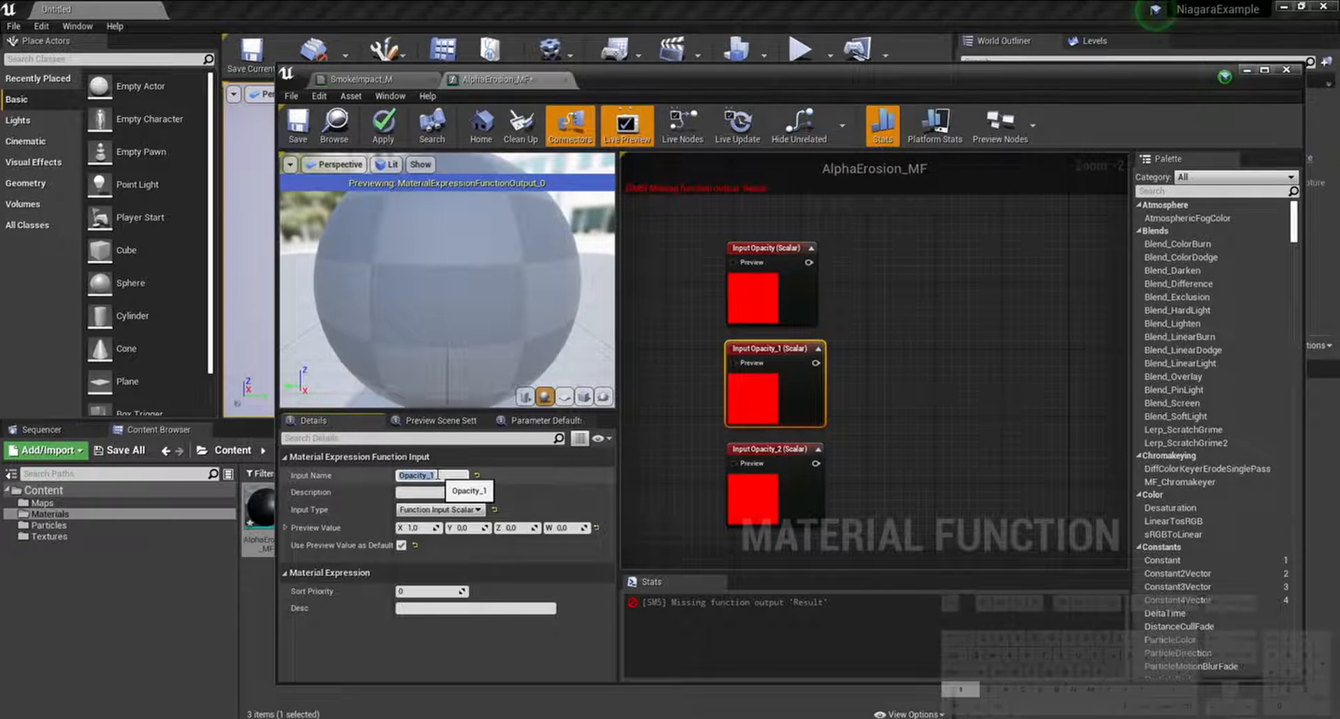
pyautogui.write('Softness')
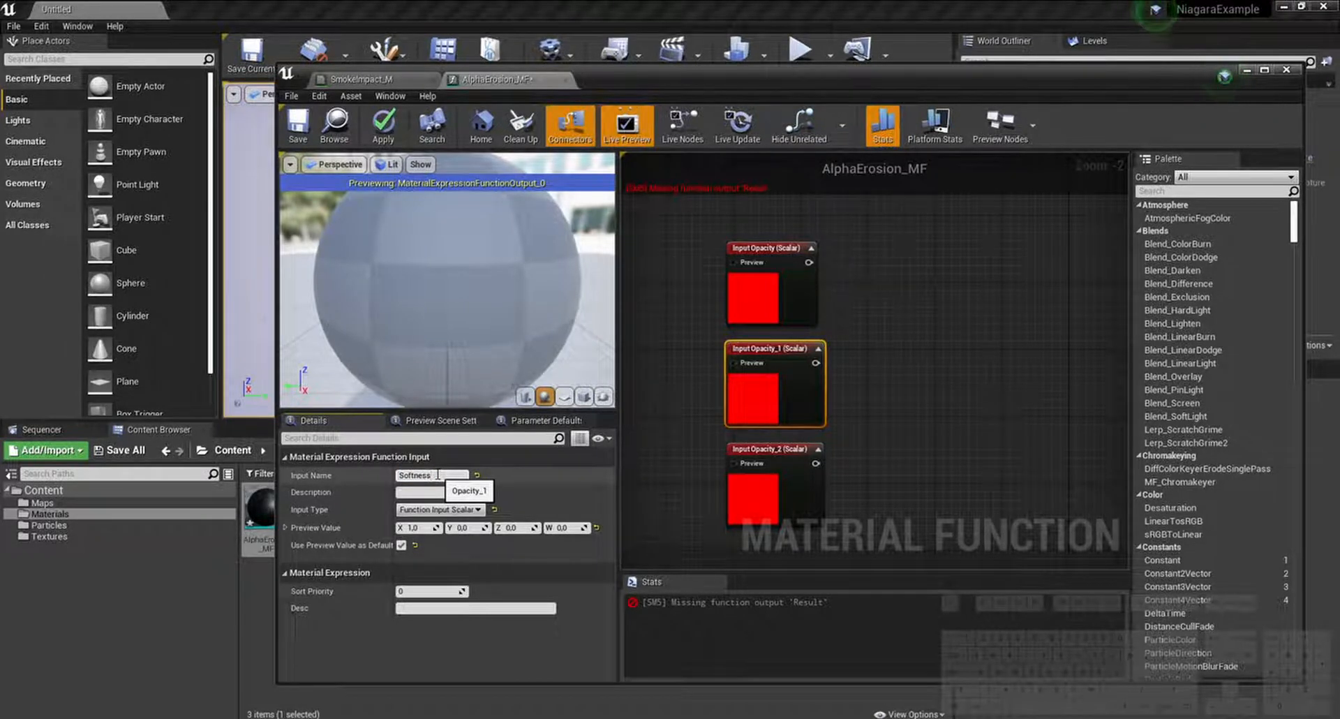
pyautogui.press('Return')
# Step: Rename the lowest function input to Erosionmap
pyautogui.click(731, 502)
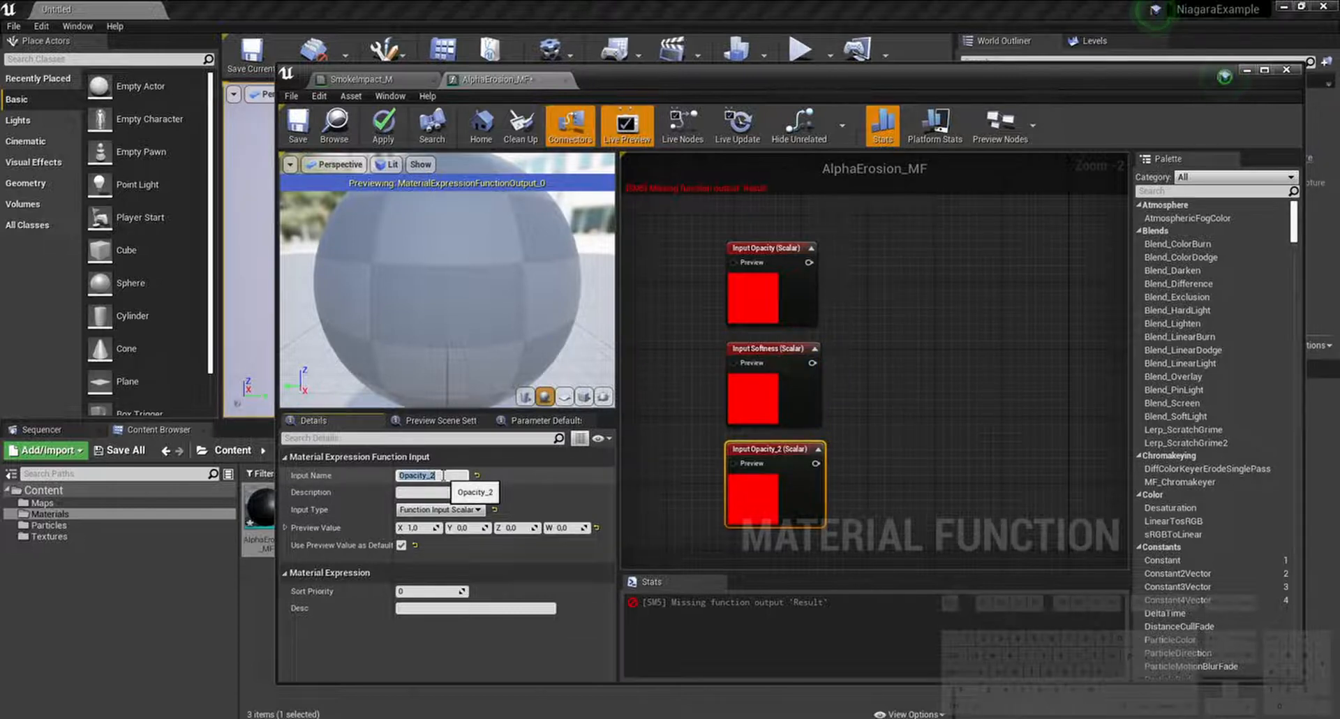
pyautogui.write('Ero')
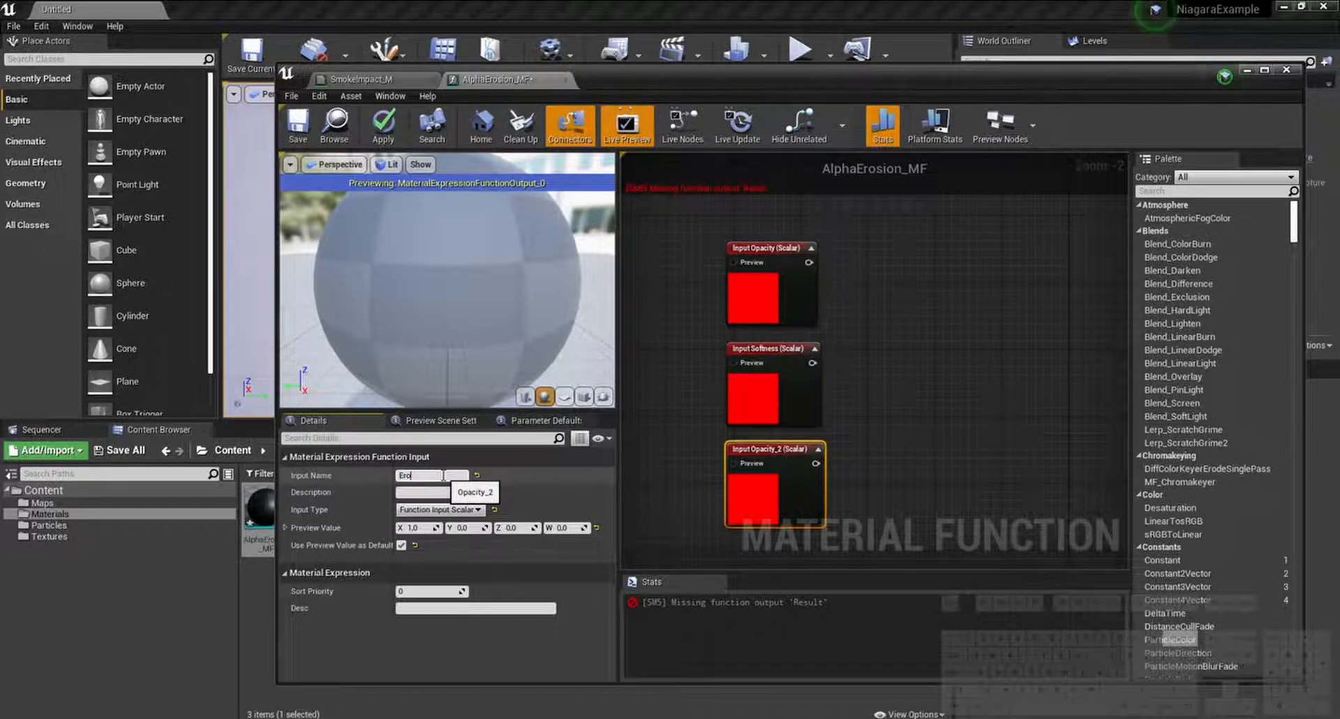
pyautogui.write('sionmap')
pyautogui.press('Return')
# Step: Set the Softness input's preview value X to 0
pyautogui.click(729, 412)
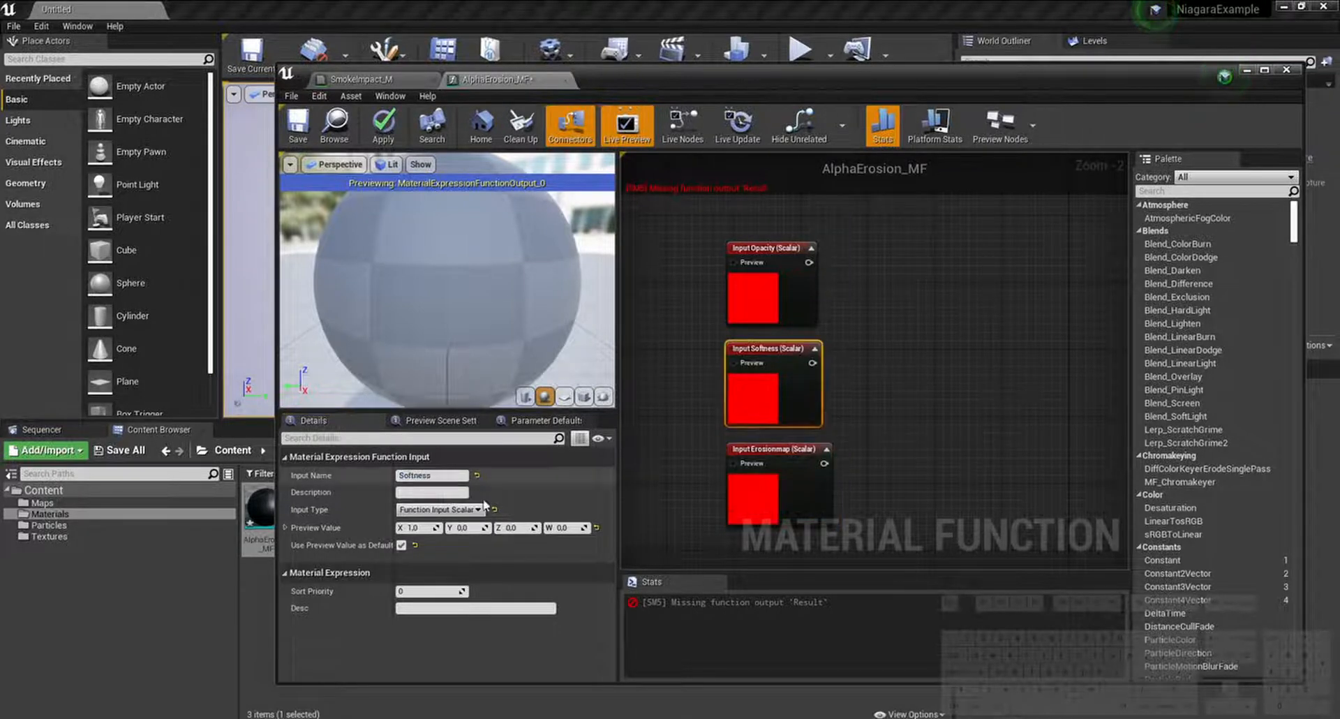
pyautogui.click(414, 528)
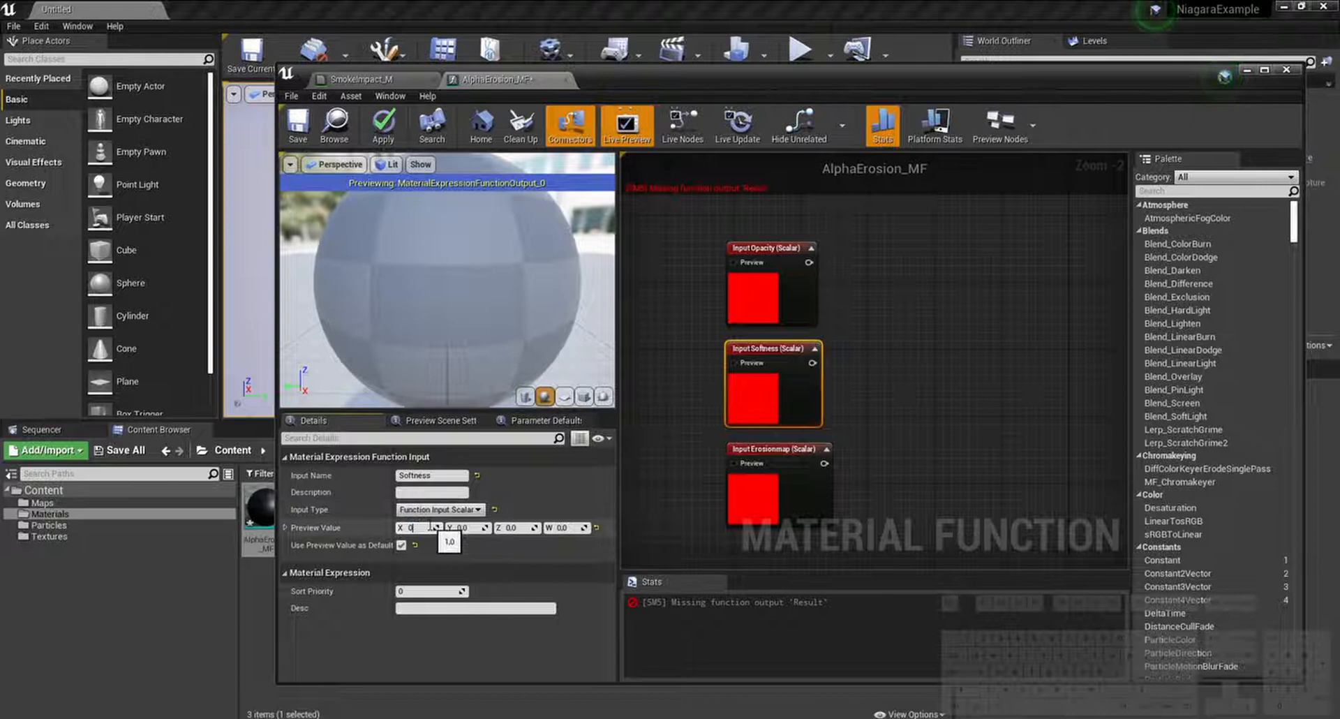
pyautogui.write('0')
pyautogui.press('Return')
pyautogui.click(897, 460)
# Step: Add a Multiply node between the function inputs and the Output Result node
pyautogui.scroll(-2, 901, 439)
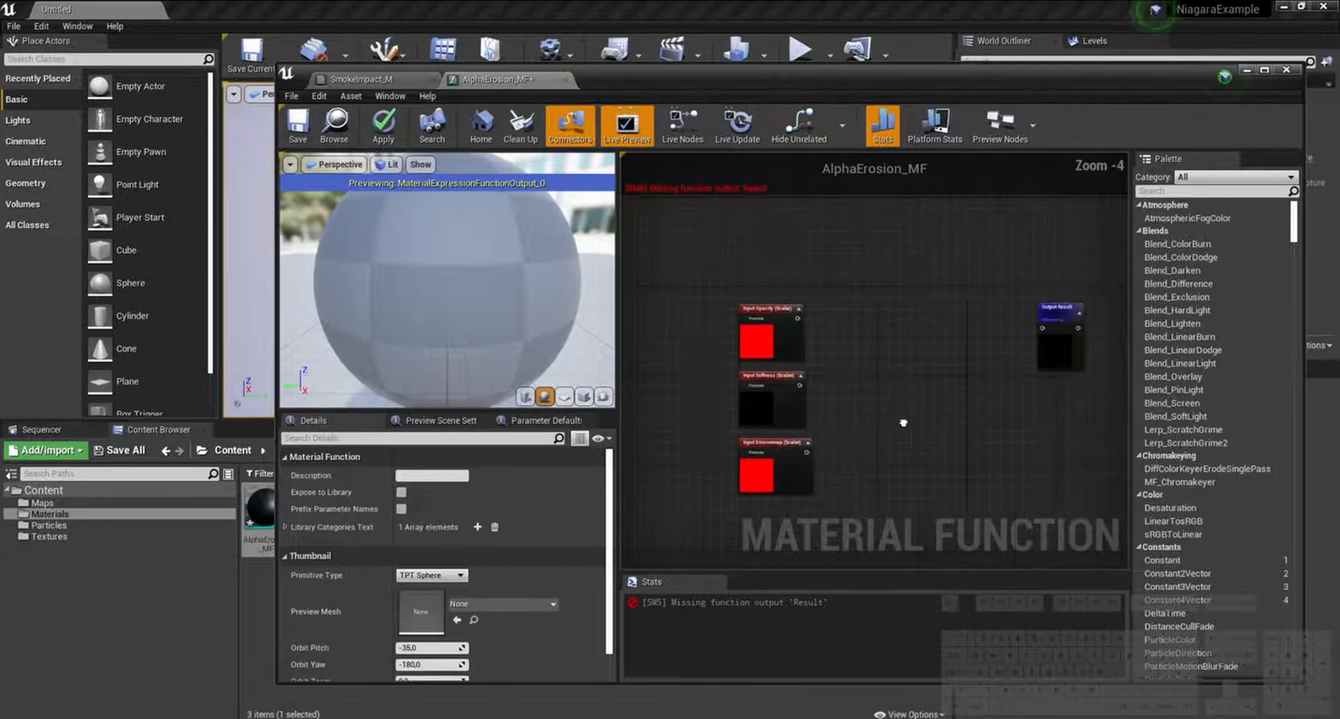
pyautogui.moveTo(904, 423); pyautogui.dragTo(856, 423, button='right')
pyautogui.click(709, 478)
pyautogui.click(825, 397)
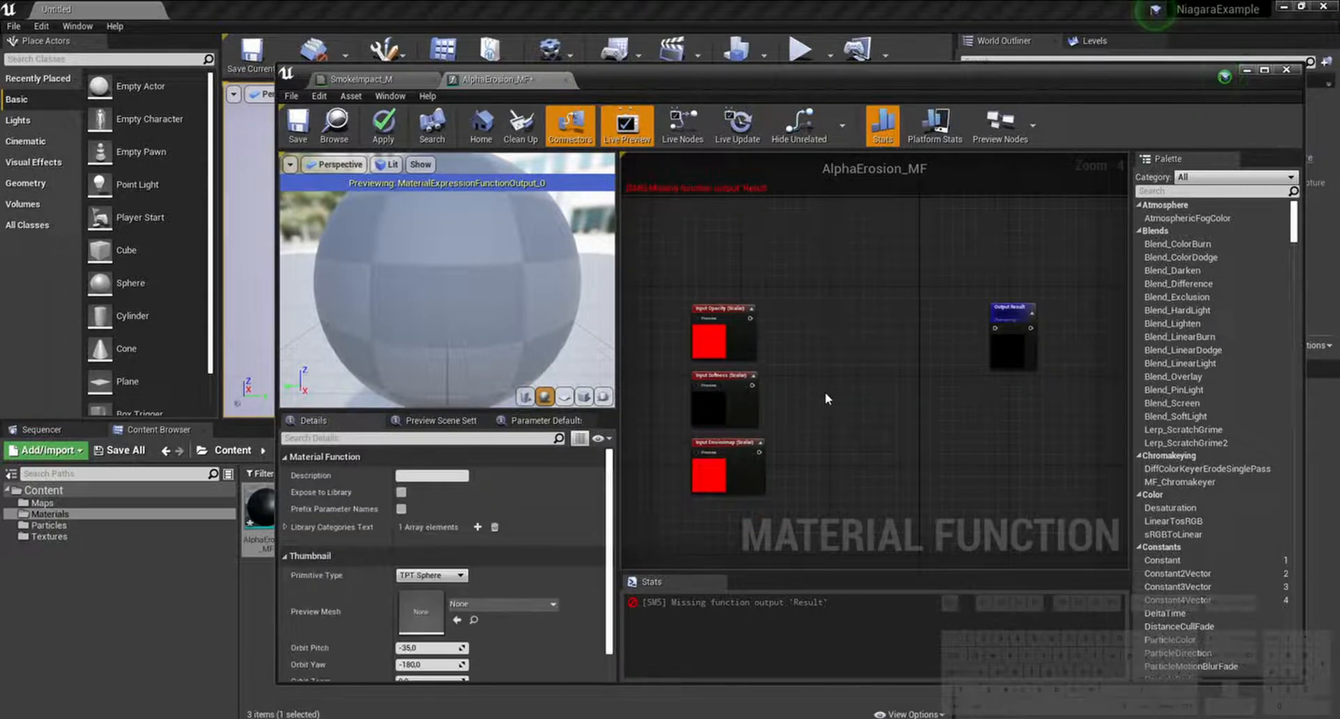
pyautogui.rightClick(826, 394)
pyautogui.write('mu')
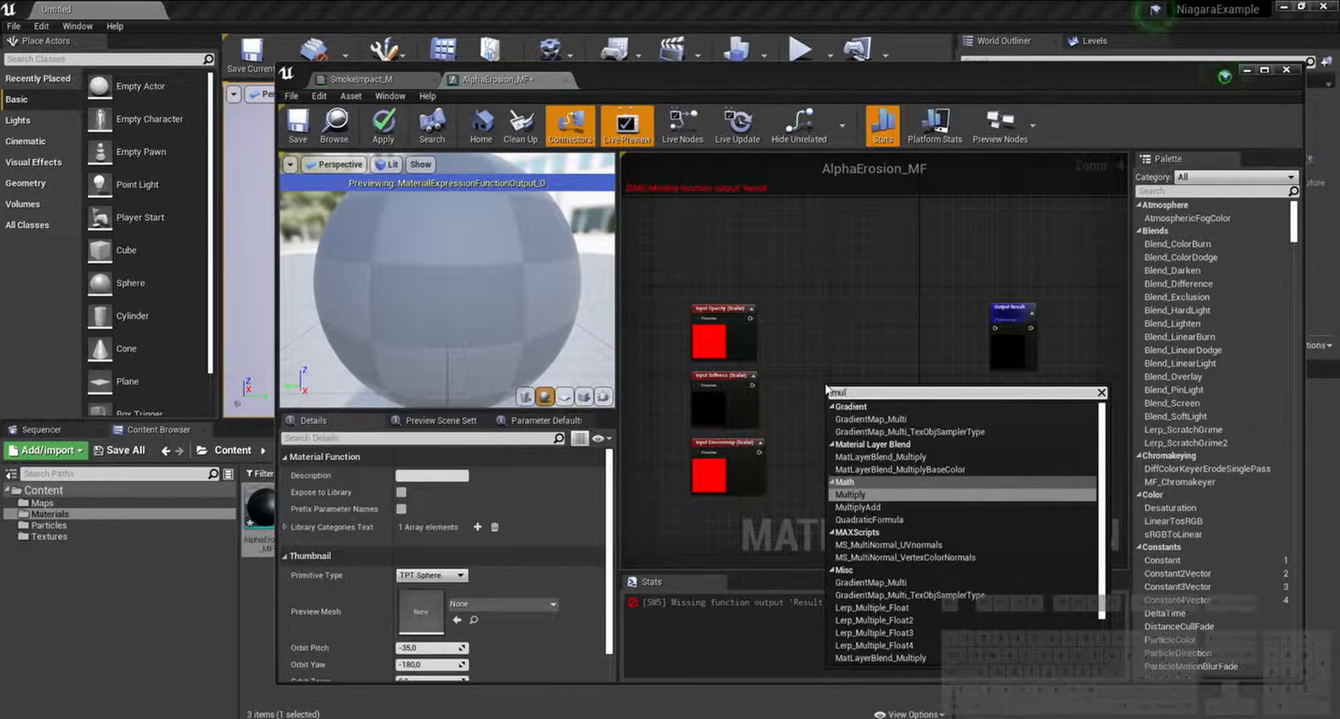
pyautogui.write('l')
pyautogui.press('Return')
# Step: Add an Add node beside the Softness input and connect Softness to its B input
pyautogui.click(790, 406)
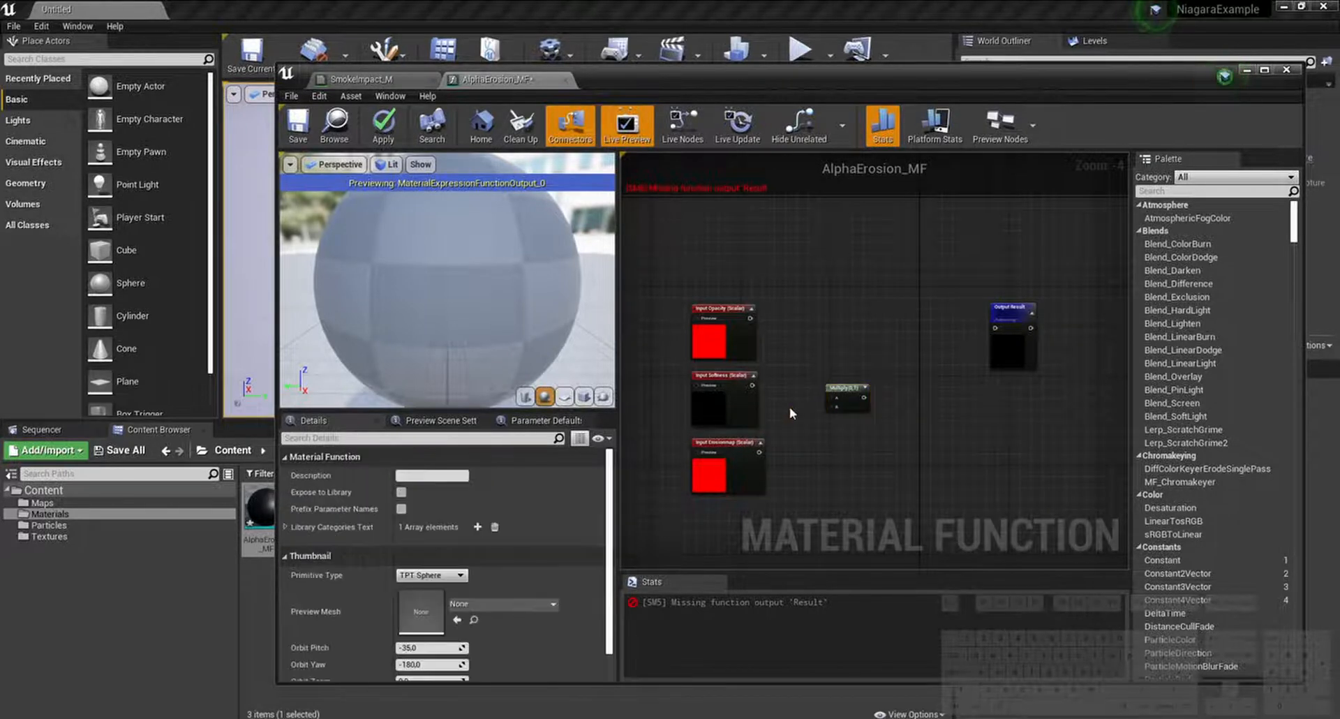
pyautogui.rightClick(790, 407)
pyautogui.write('add')
pyautogui.click(820, 482)
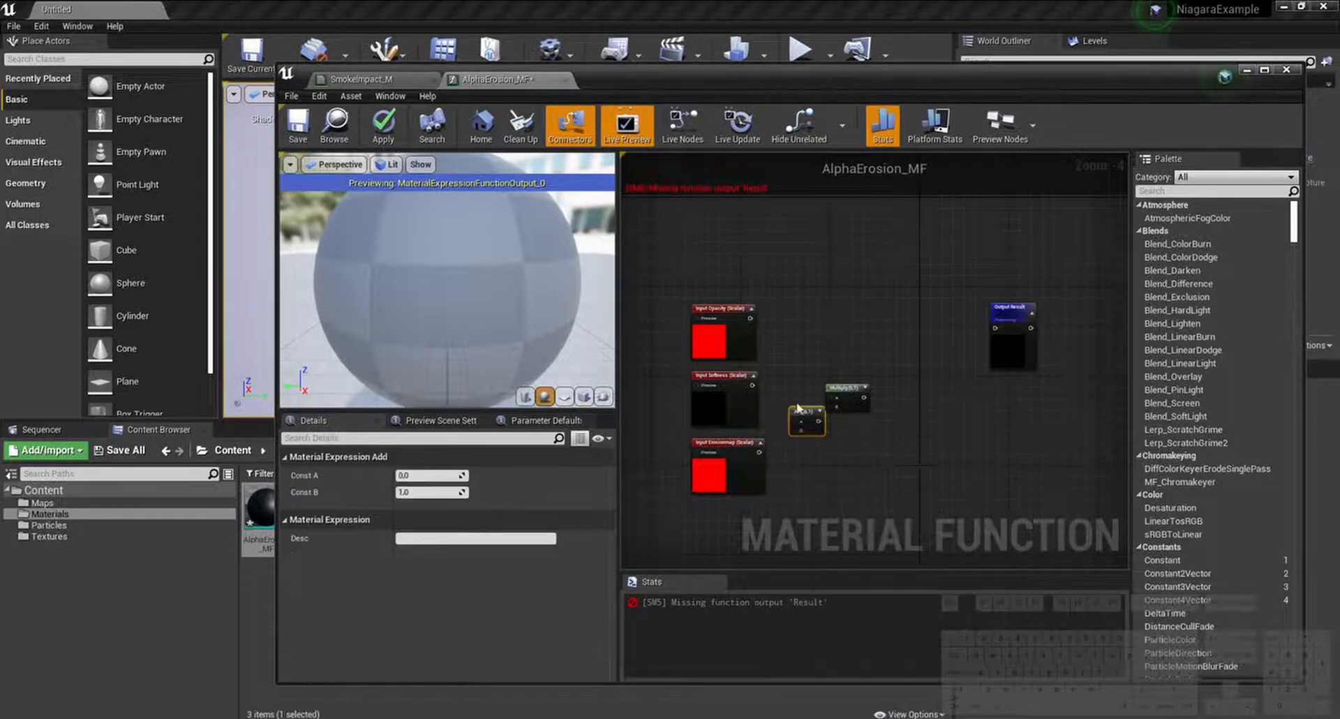
pyautogui.scroll(2, 809, 429)
pyautogui.moveTo(727, 379); pyautogui.dragTo(803, 385)
pyautogui.click(793, 436)
pyautogui.click(795, 381)
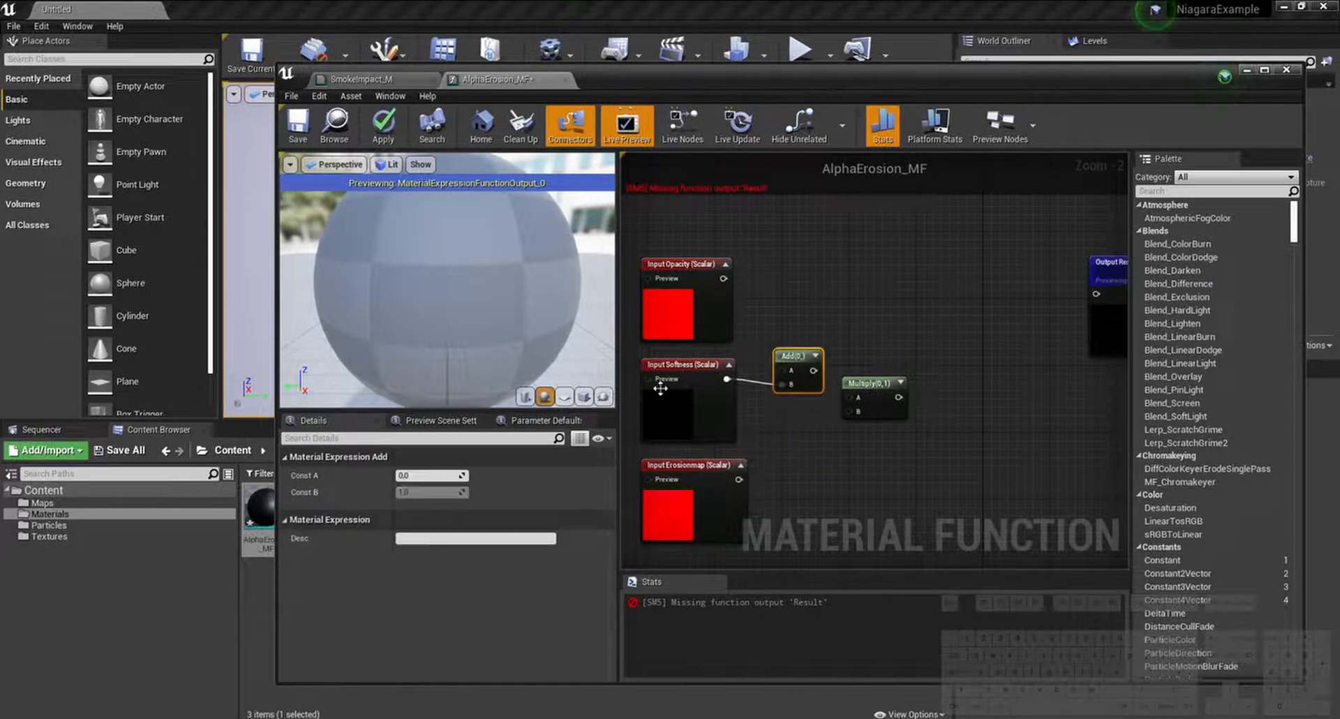
# Step: Set the Add node's Const A to 1
pyautogui.click(422, 476)
pyautogui.write('1')
pyautogui.click(808, 493)
# Step: Move the Multiply node level with the Opacity input, then connect Opacity to its A input and the Add output to B
pyautogui.moveTo(866, 386); pyautogui.dragTo(891, 262)
pyautogui.click(832, 355)
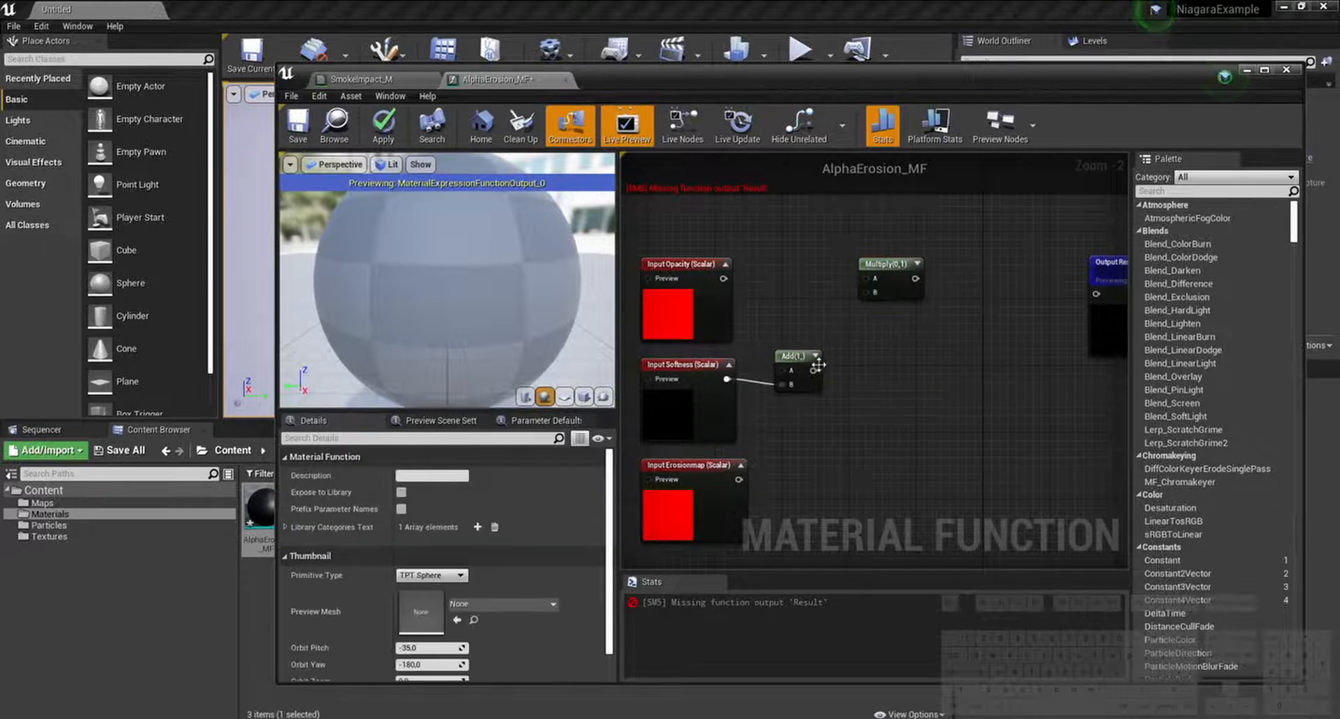
pyautogui.moveTo(814, 371); pyautogui.dragTo(724, 278)
# Step: Add a Subtract node after Multiply, feeding the Multiply output into A and Softness into B
pyautogui.moveTo(908, 377); pyautogui.dragTo(848, 366, button='right')
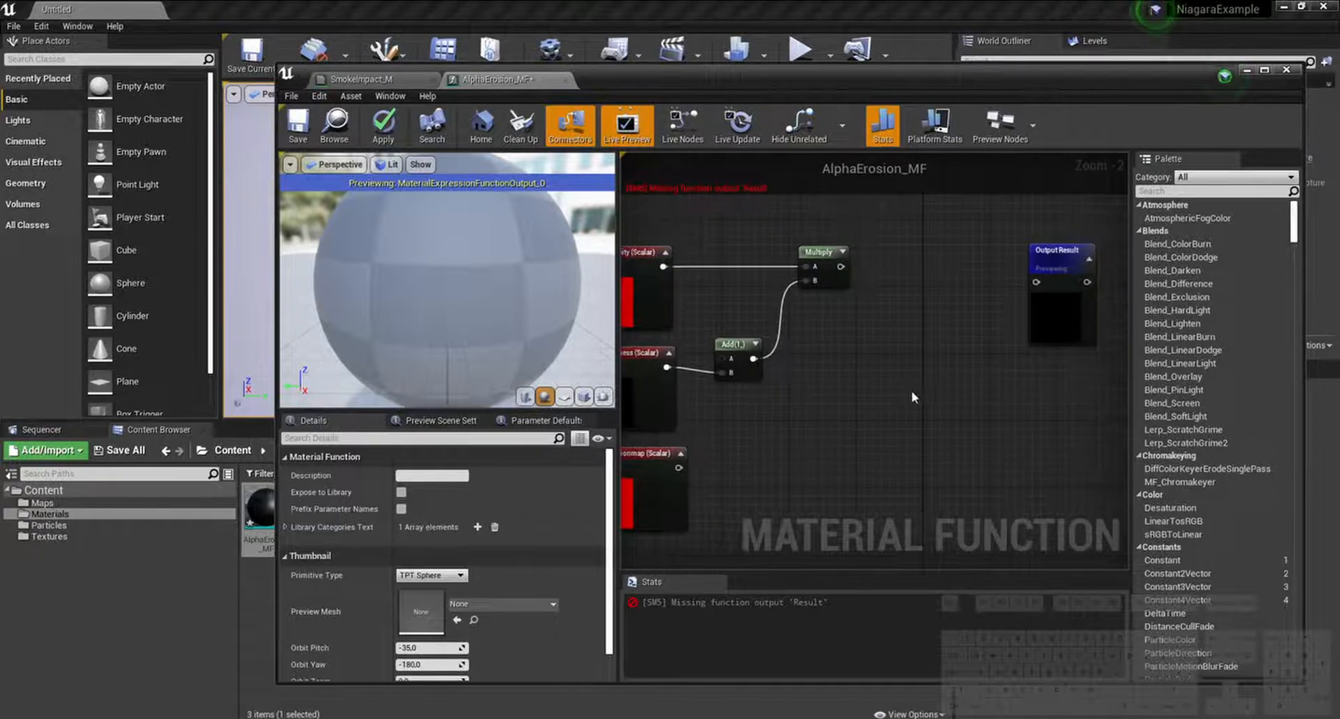
pyautogui.rightClick(900, 369)
pyautogui.write('subtract')
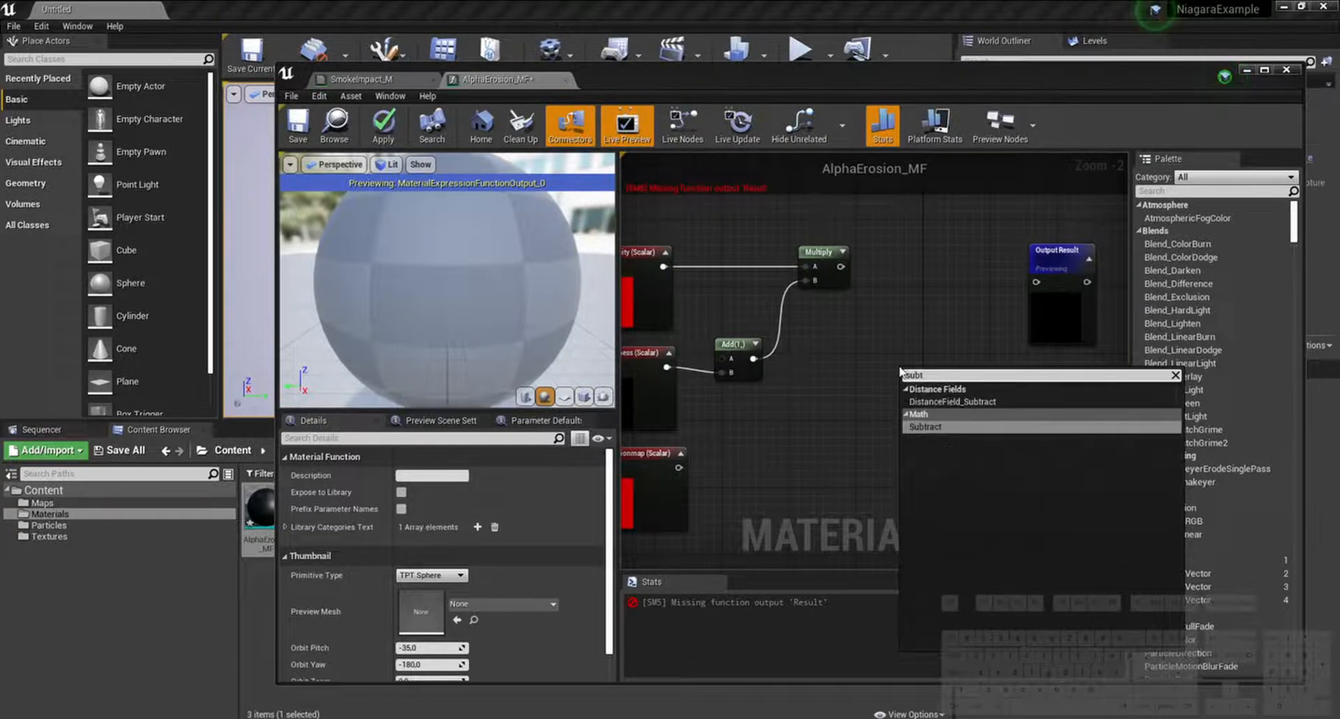
pyautogui.press('Return')
pyautogui.moveTo(861, 374); pyautogui.dragTo(869, 374, button='right')
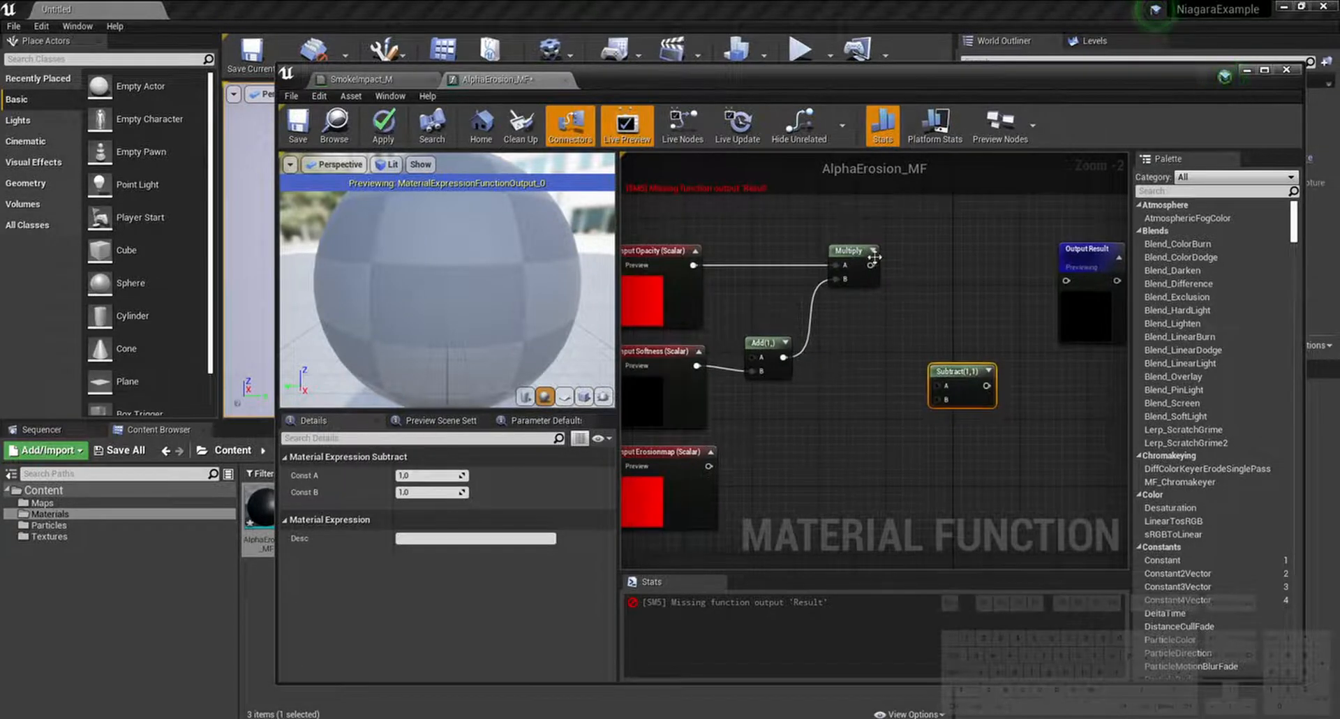
pyautogui.moveTo(872, 264); pyautogui.dragTo(698, 365)
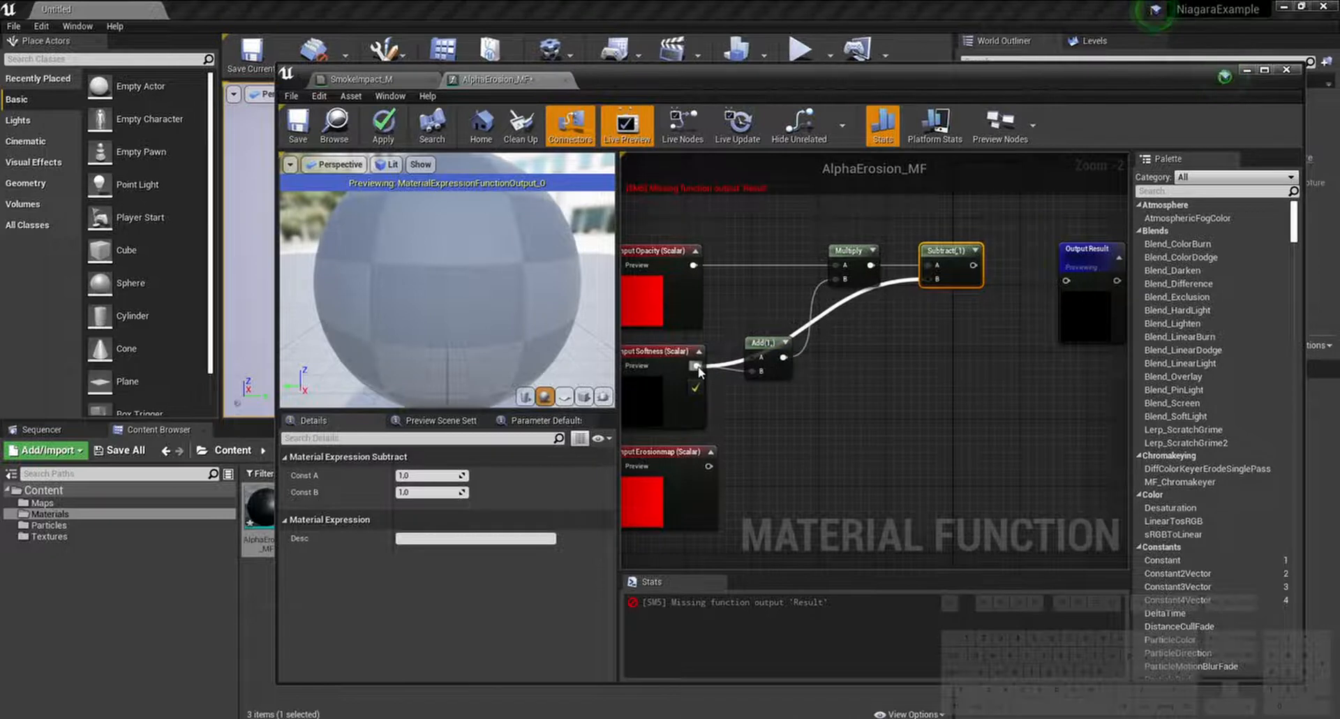
# Step: Move the Add node up between the Opacity and Softness rows and shift the Erosionmap input closer to the output
pyautogui.moveTo(770, 344); pyautogui.dragTo(753, 303)
pyautogui.click(890, 396)
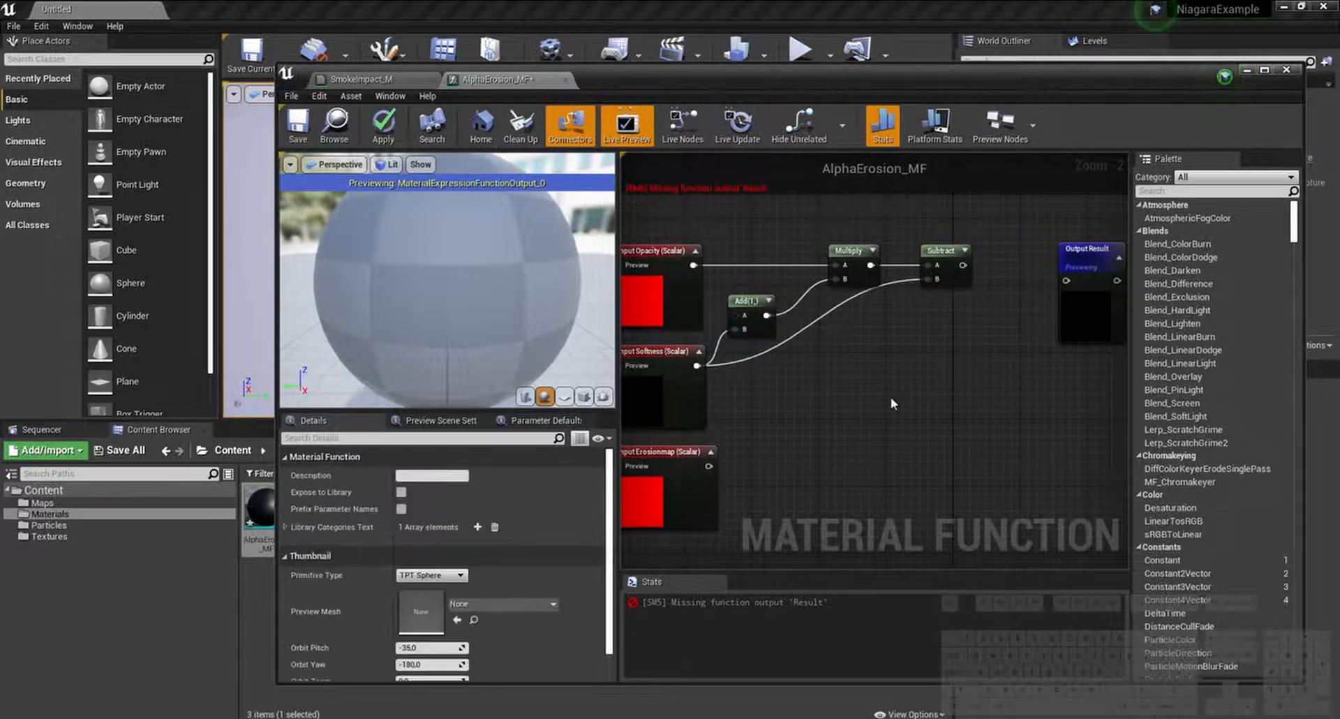
pyautogui.moveTo(705, 496); pyautogui.dragTo(857, 487)
pyautogui.moveTo(966, 459)
pyautogui.mouseDown(button='right')
pyautogui.moveTo(954, 452)
pyautogui.moveTo(970, 453)
pyautogui.mouseUp(button='right')
pyautogui.click(995, 433)
# Step: Add a second Add node after Subtract, feeding the Subtract output into A and Softness into B
pyautogui.moveTo(1025, 343); pyautogui.dragTo(944, 349, button='right')
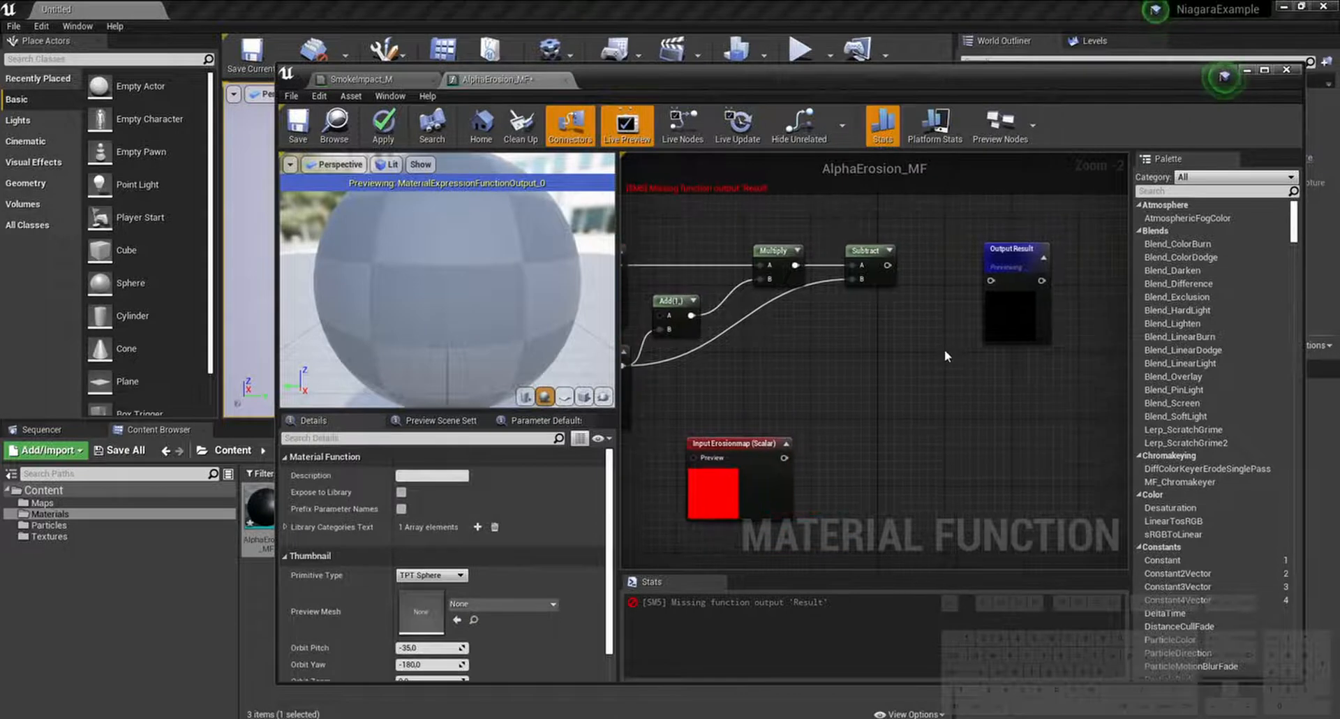
pyautogui.rightClick(907, 362)
pyautogui.write('add')
pyautogui.click(939, 436)
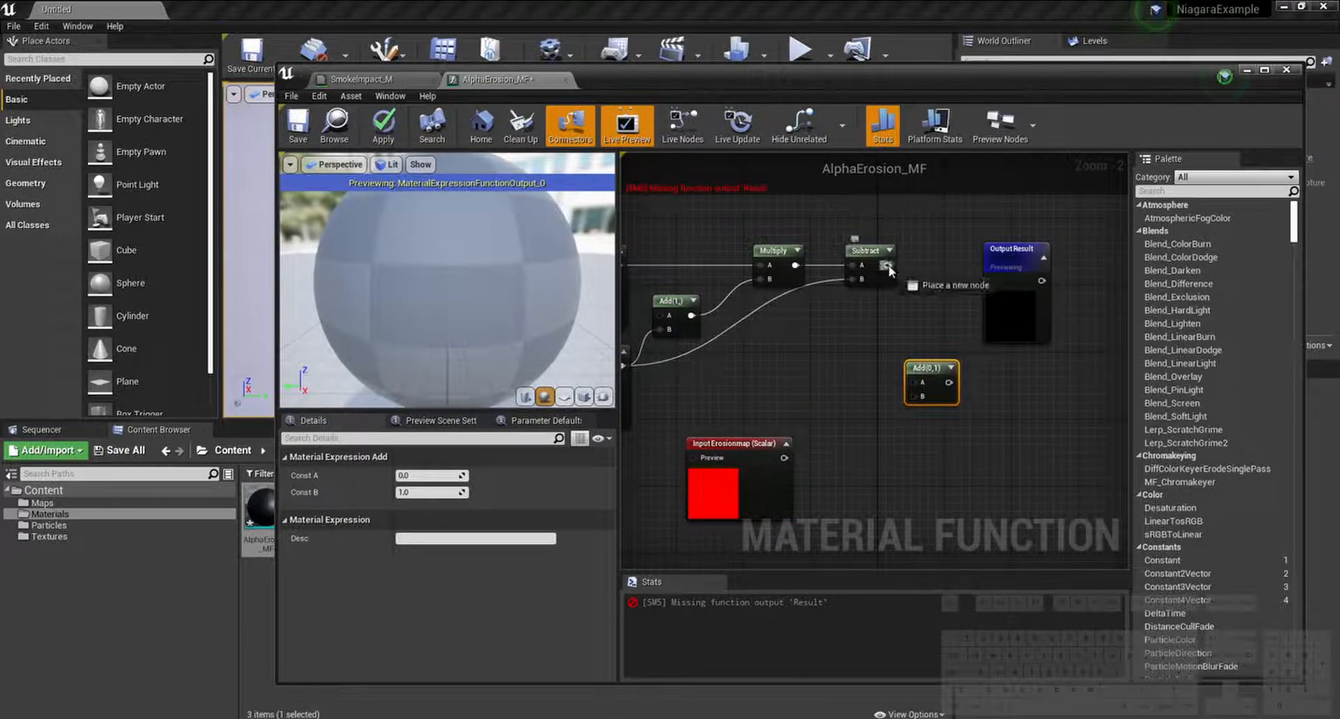
pyautogui.moveTo(887, 266); pyautogui.dragTo(922, 382)
pyautogui.moveTo(661, 364); pyautogui.dragTo(733, 356, button='right')
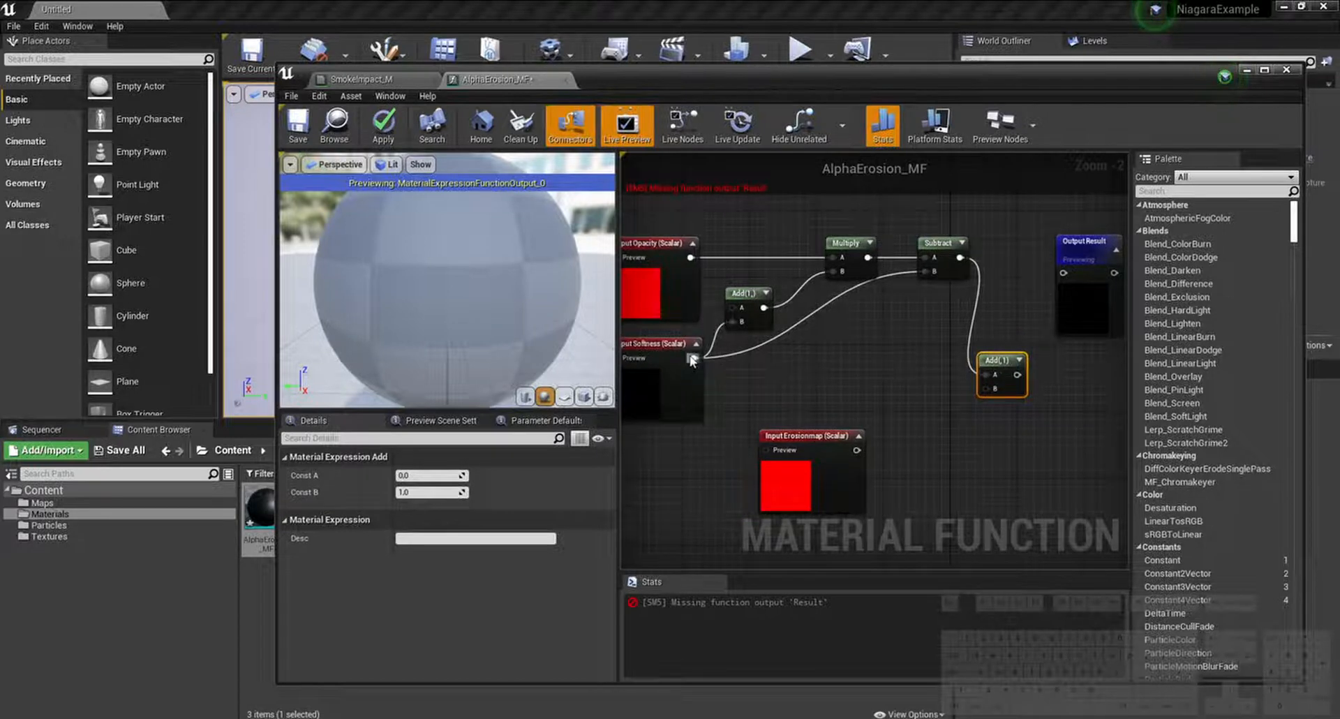
pyautogui.moveTo(693, 360); pyautogui.dragTo(990, 394)
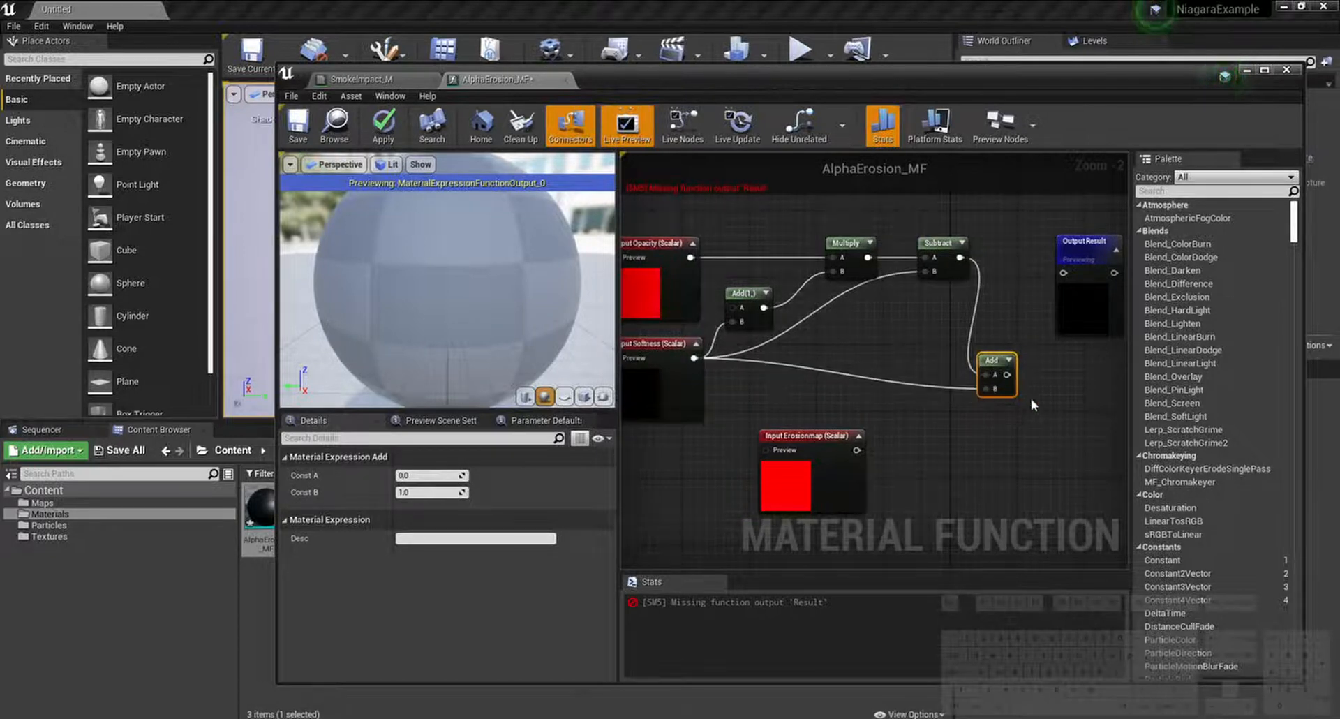
# Step: Move the second Add node closer to Subtract and shift Output Result farther away to make room between them
pyautogui.moveTo(1032, 399); pyautogui.dragTo(934, 404, button='right')
pyautogui.moveTo(982, 335); pyautogui.dragTo(1052, 337)
pyautogui.click(948, 381)
pyautogui.moveTo(910, 396); pyautogui.dragTo(950, 354)
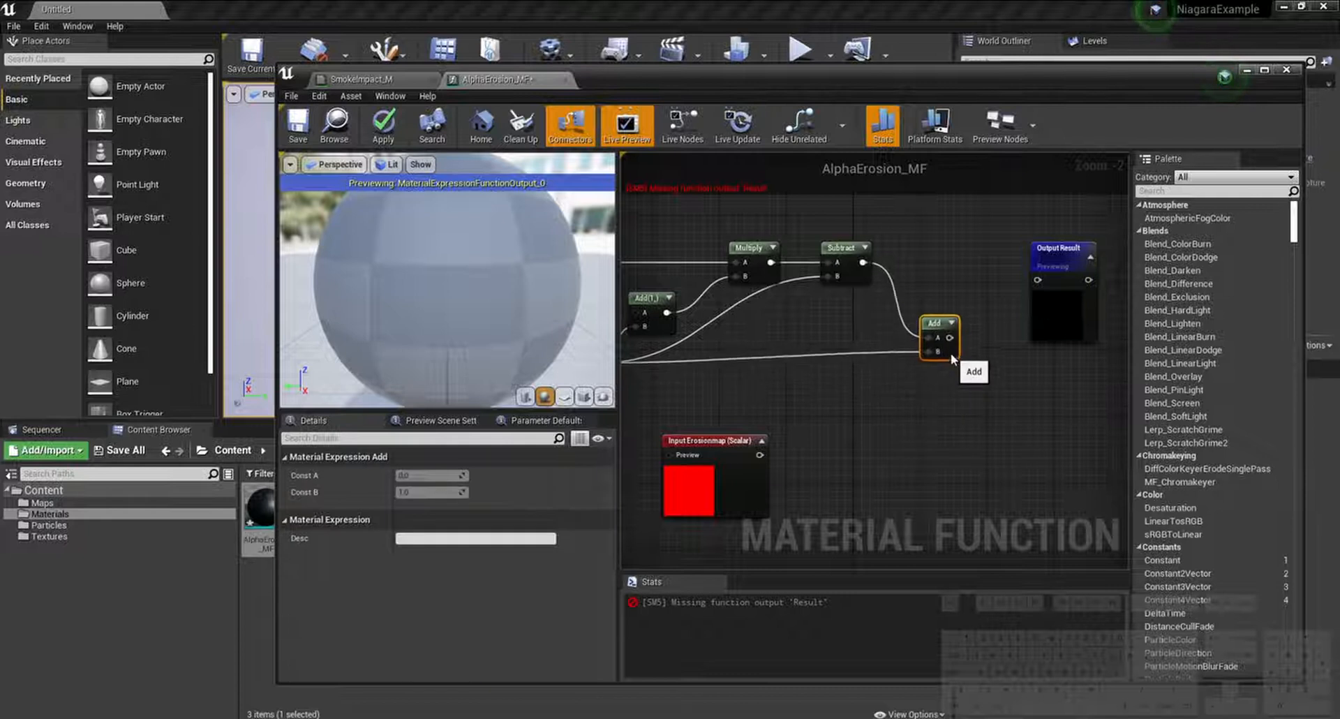
pyautogui.click(1020, 384)
pyautogui.scroll(-2, 979, 382)
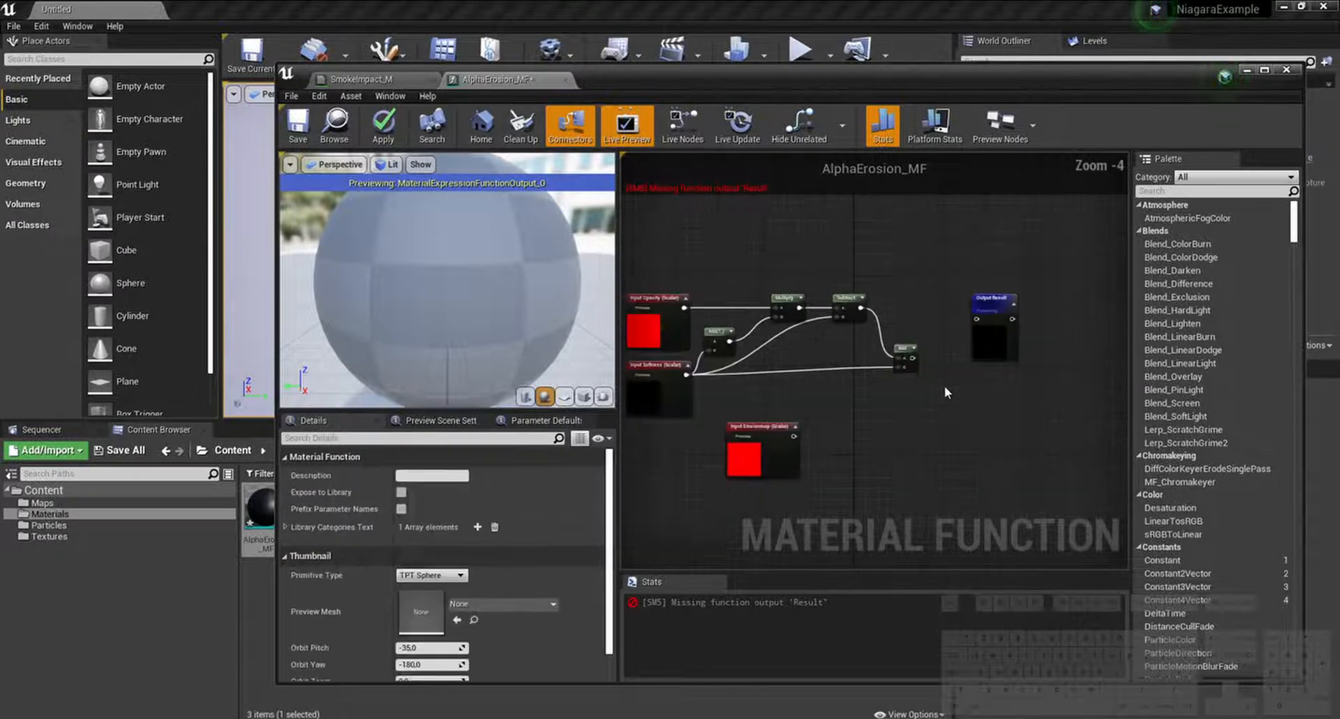
pyautogui.moveTo(991, 298); pyautogui.dragTo(1053, 298)
# Step: Shift Output Result farther away and add a SmoothStep node, feeding the second Add into Max and the Subtract output into Value
pyautogui.click(989, 361)
pyautogui.rightClick(988, 361)
pyautogui.write('soft')
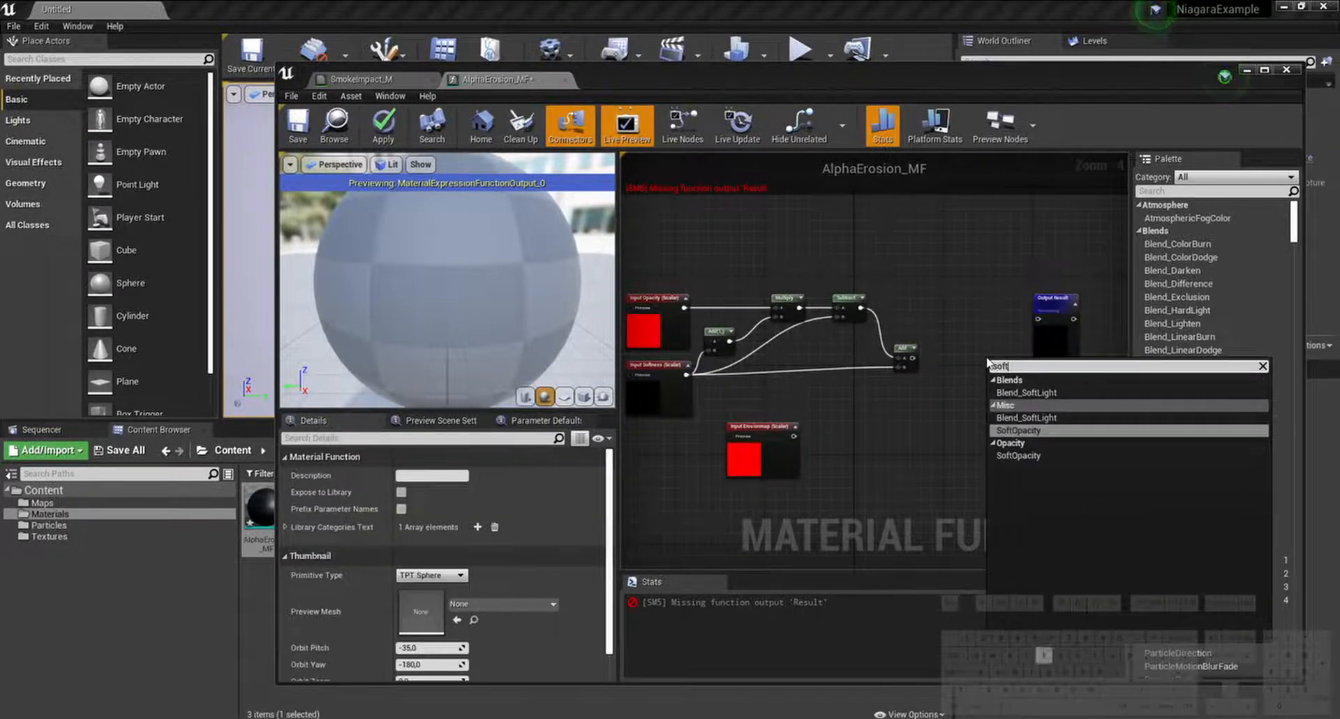
pyautogui.press('BackSpace')
pyautogui.press('BackSpace')
pyautogui.press('BackSpace')
pyautogui.write('smoo')
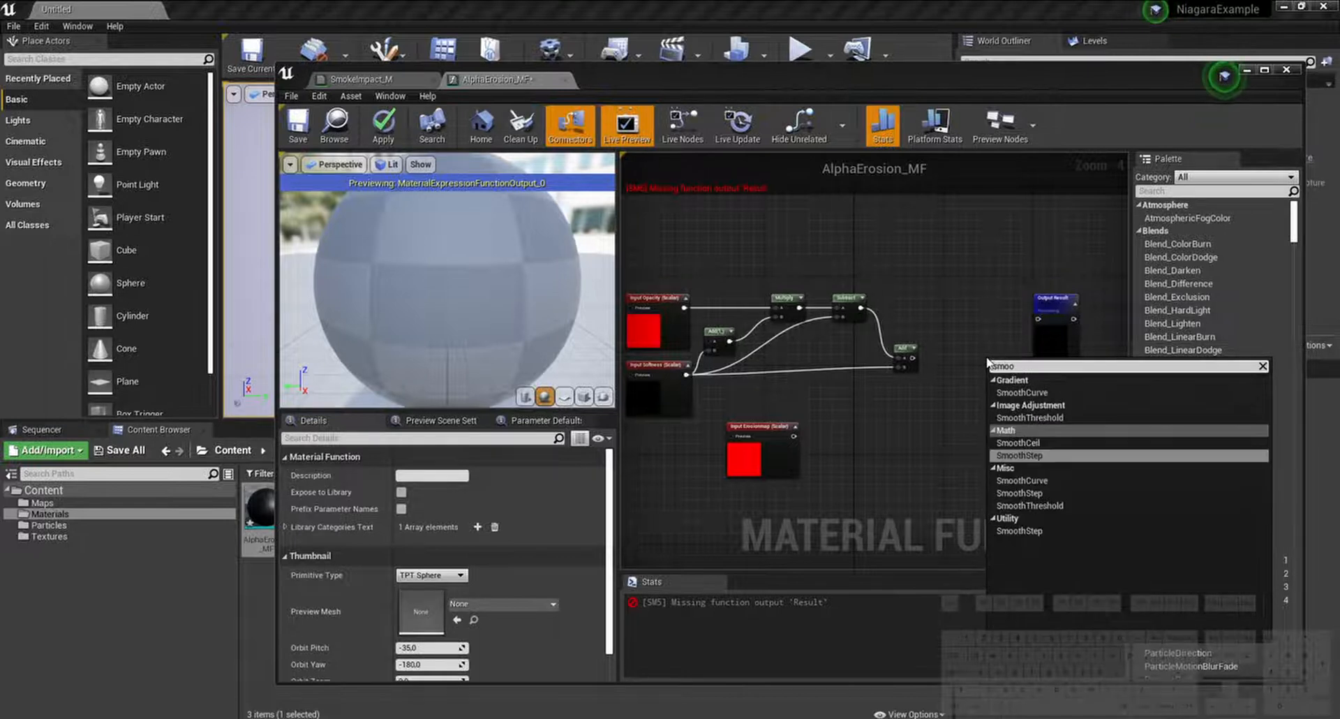
pyautogui.press('Return')
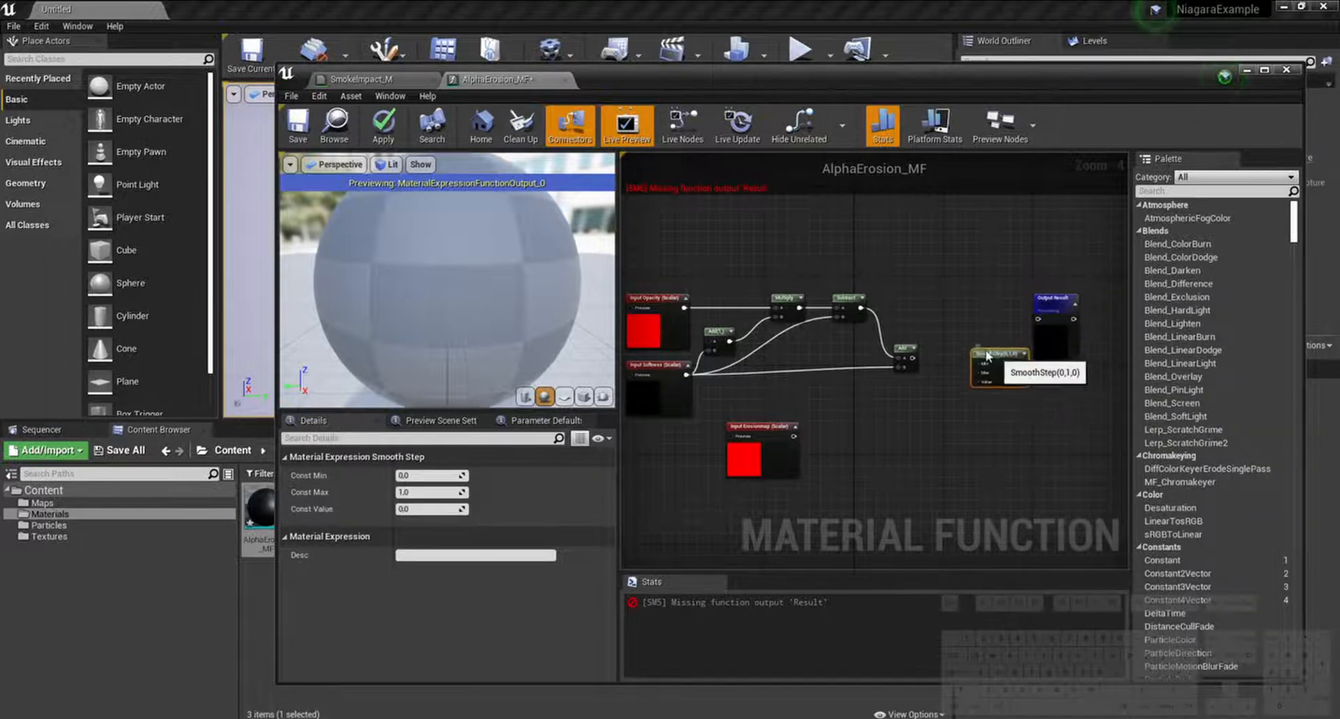
pyautogui.moveTo(989, 362); pyautogui.dragTo(952, 346)
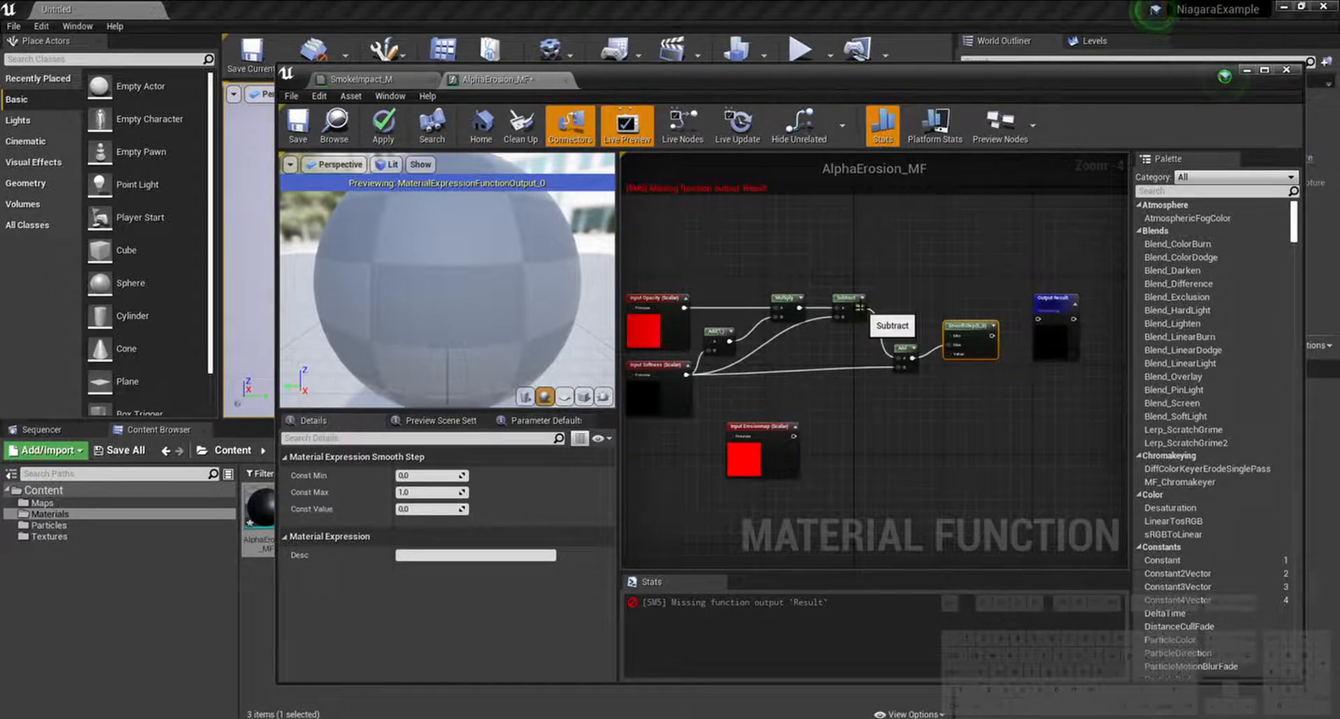
pyautogui.moveTo(862, 308); pyautogui.dragTo(953, 355)
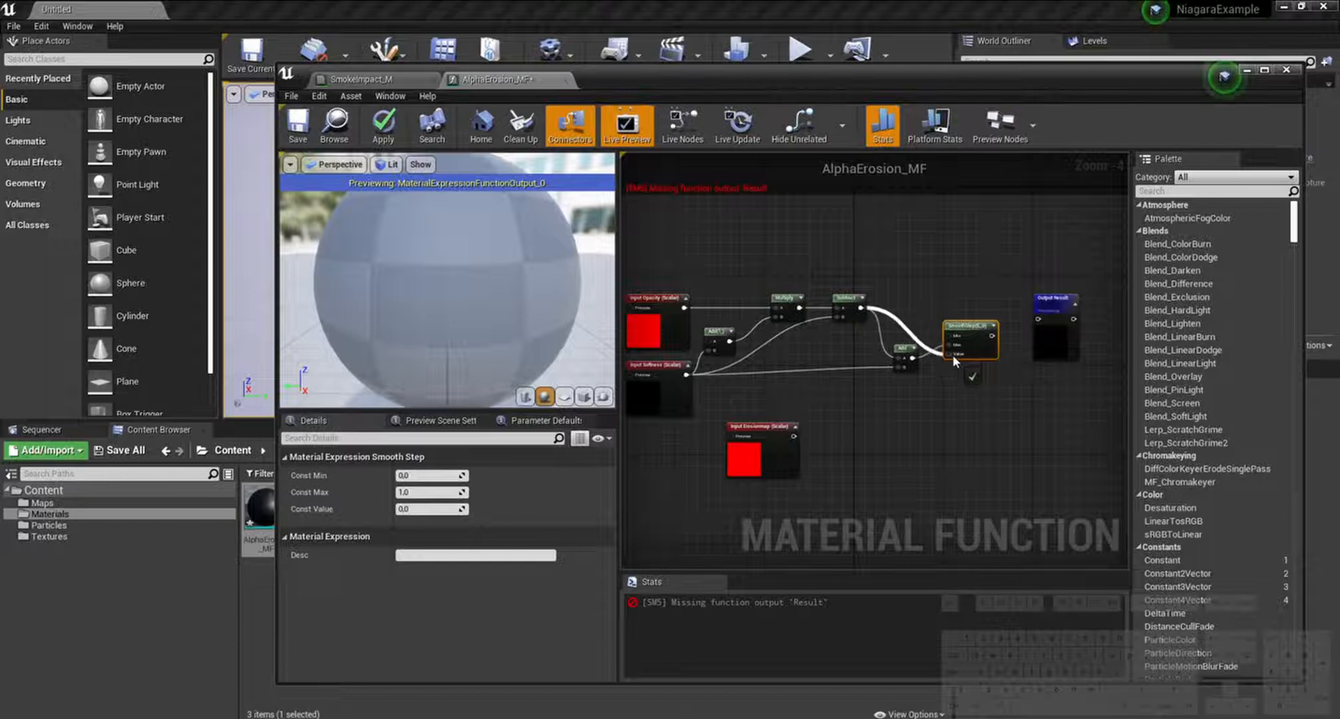
# Step: Add a OneMinus node right after the Erosionmap input and feed its output into SmoothStep's Min
pyautogui.click(900, 412)
pyautogui.rightClick(843, 438)
pyautogui.write('one')
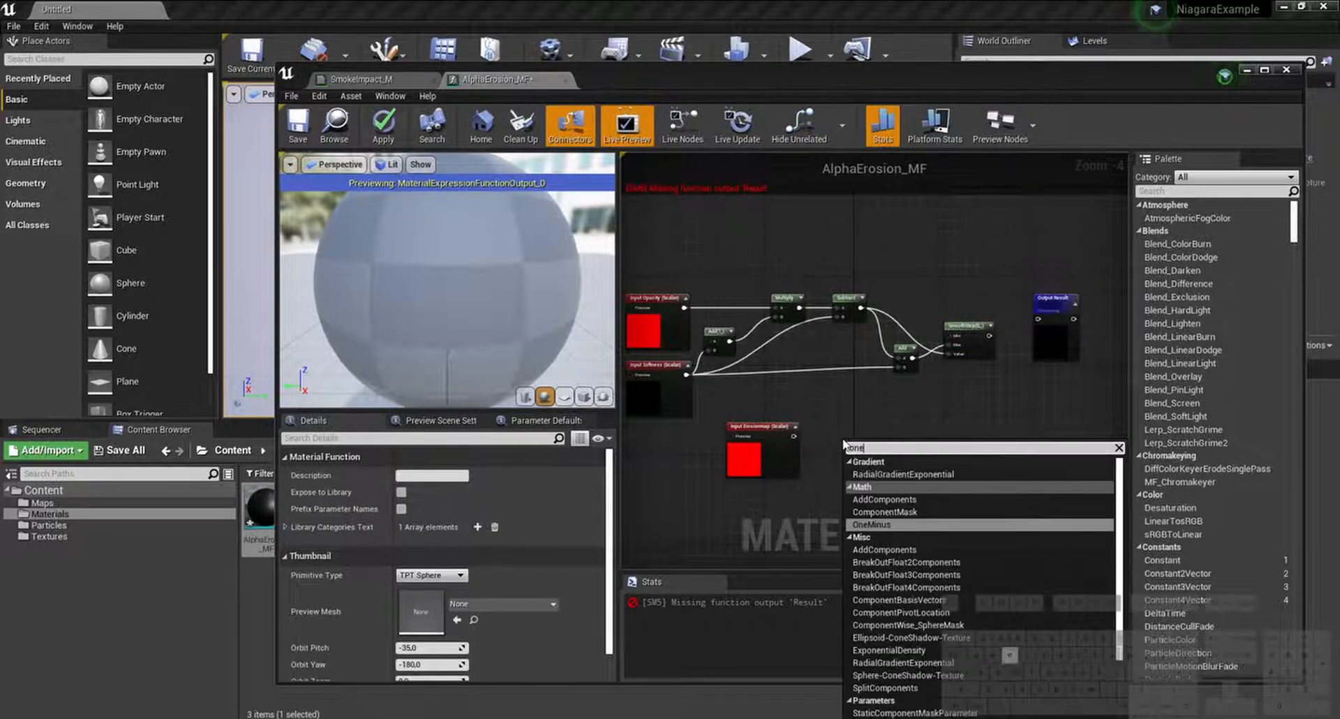
pyautogui.press('Return')
pyautogui.moveTo(794, 435); pyautogui.dragTo(955, 344)
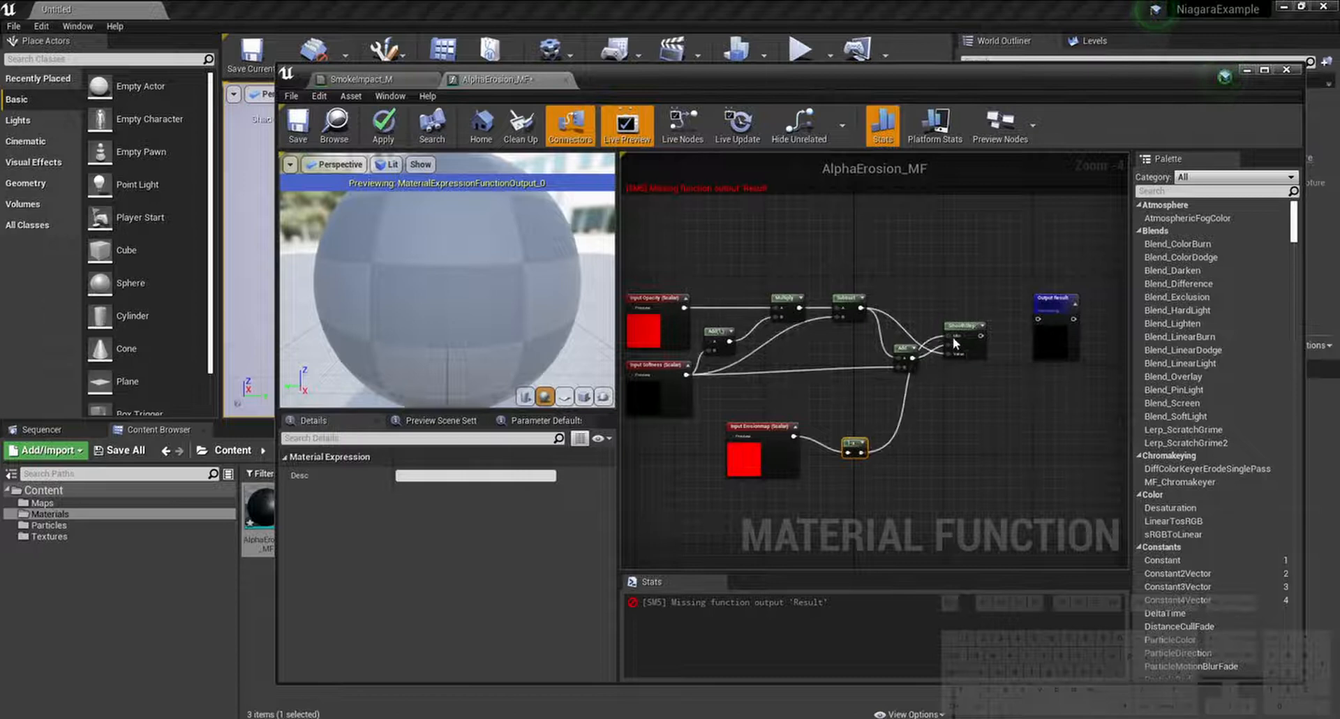
pyautogui.moveTo(860, 440); pyautogui.dragTo(833, 423)
pyautogui.click(946, 433)
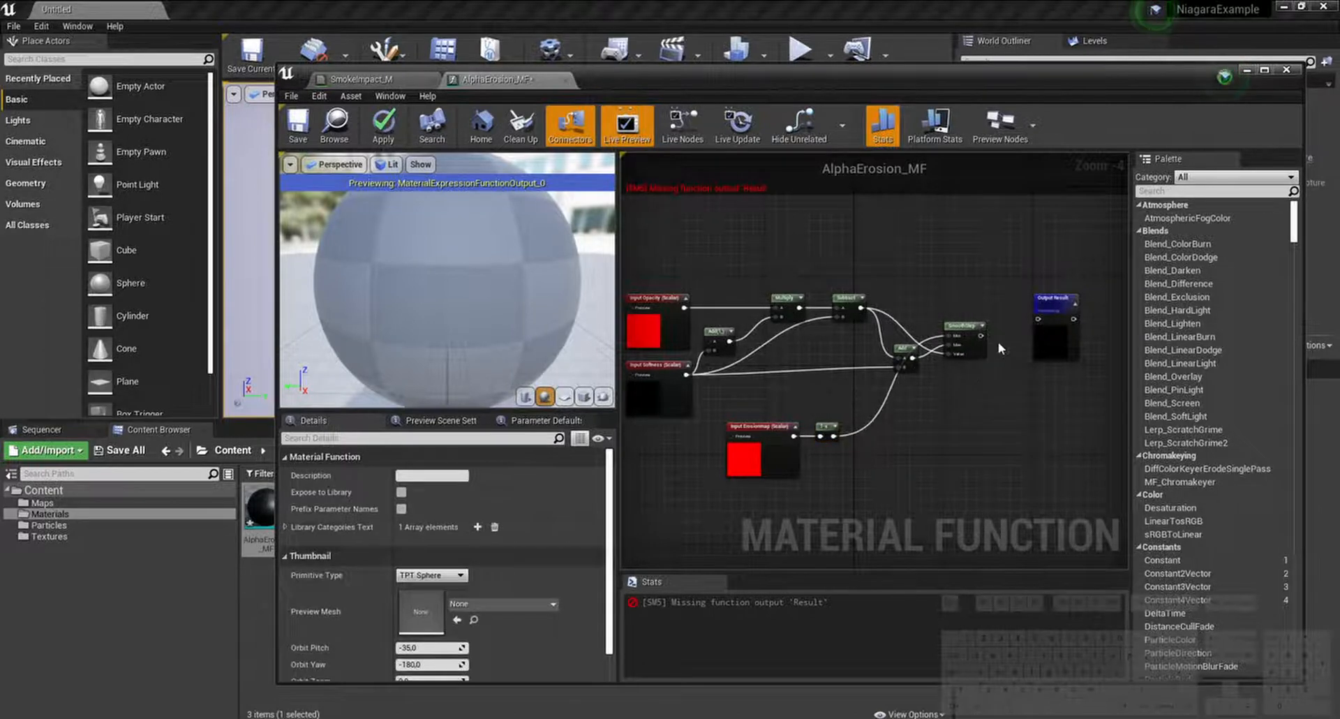
# Step: Connect the SmoothStep output to Output Result and save the AlphaErosion_MF function
pyautogui.moveTo(982, 338); pyautogui.dragTo(1041, 328)
pyautogui.click(1007, 375)
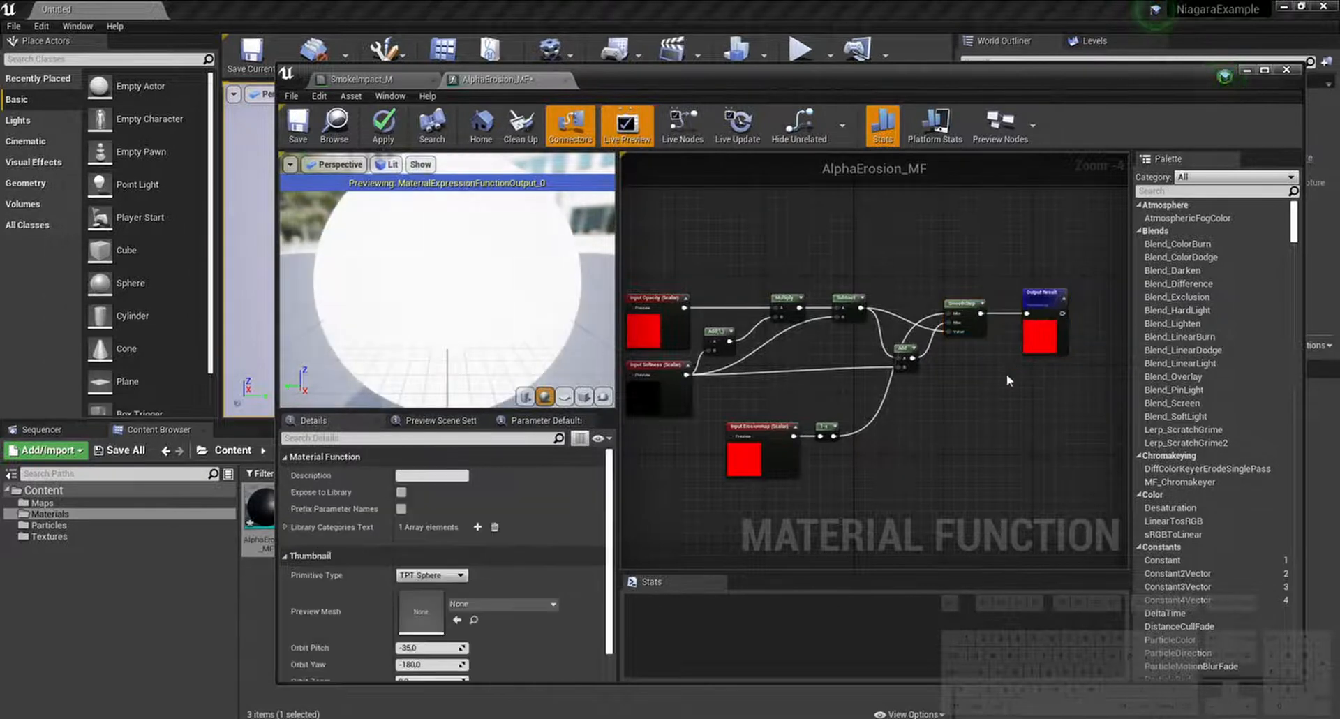
pyautogui.moveTo(963, 396); pyautogui.dragTo(1024, 401, button='right')
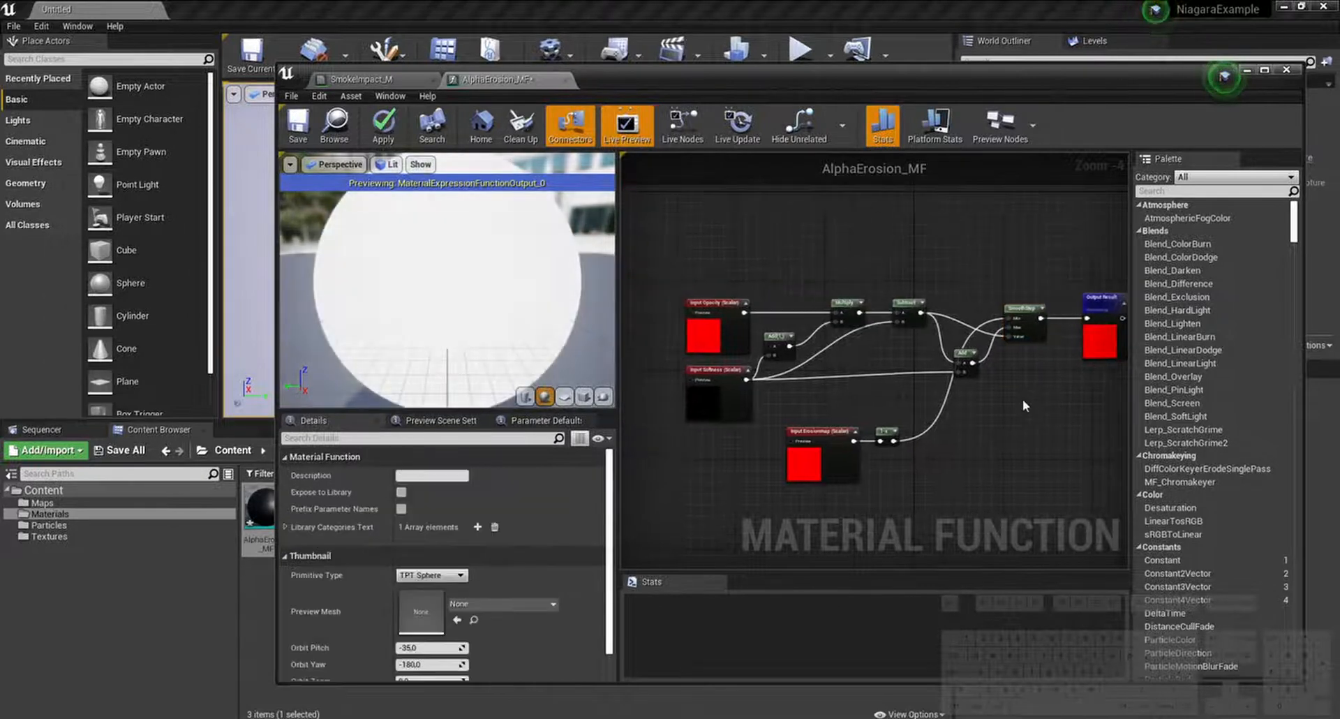
pyautogui.click(298, 129)
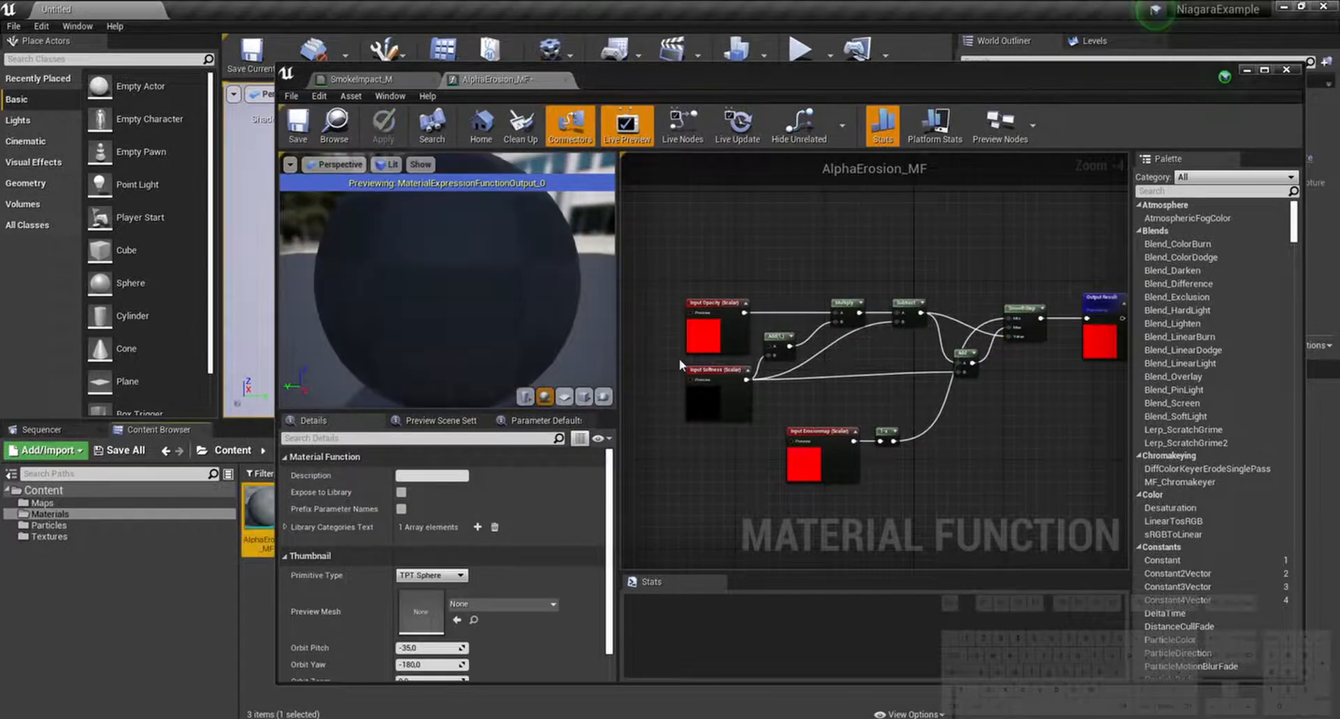
# Step: Close the AlphaErosion_MF editor and place the AlphaErosion_MF asset from the Content Browser into the SmokeImpact_M graph
pyautogui.click(370, 79)
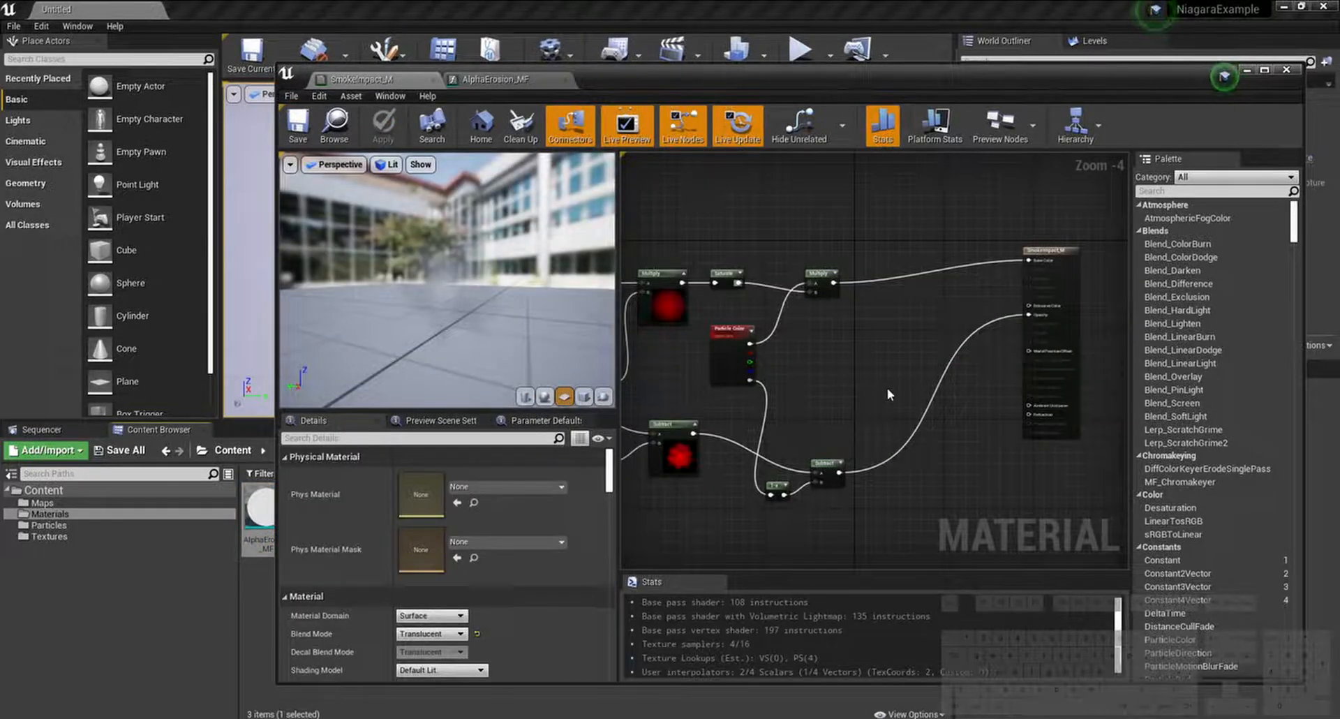
pyautogui.click(509, 80)
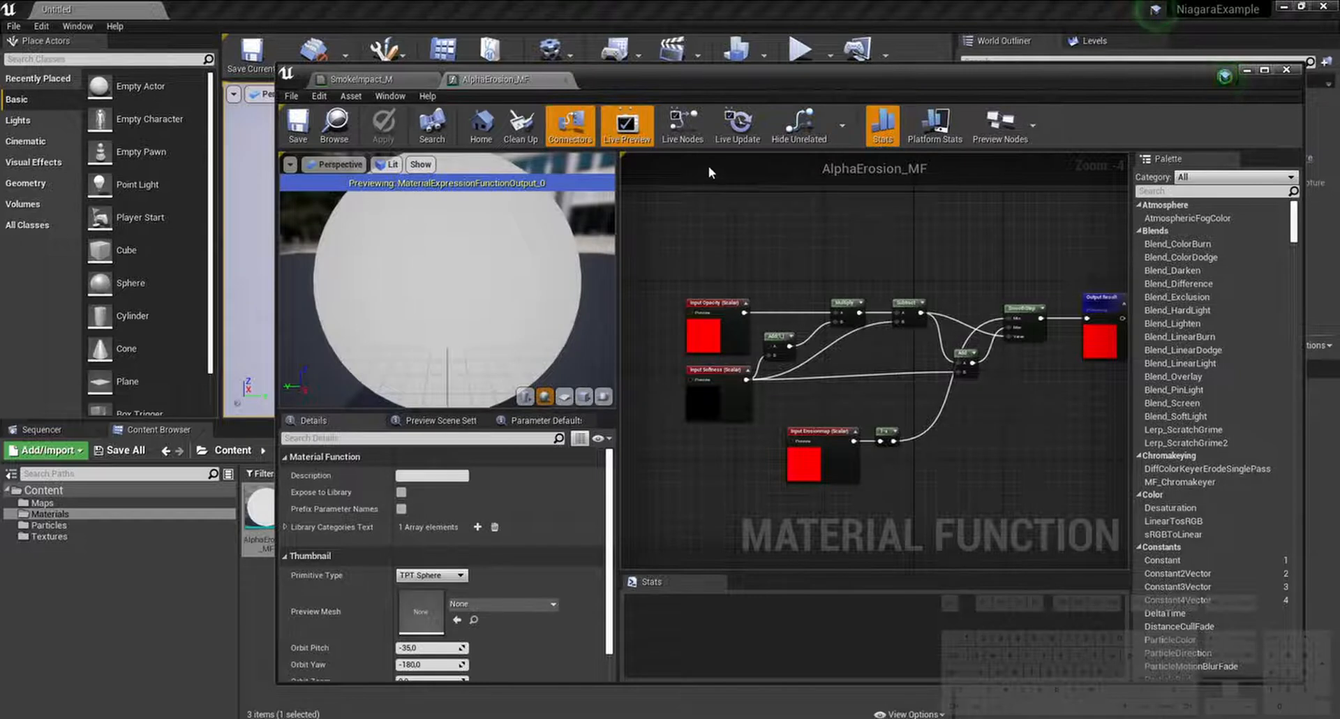
pyautogui.click(565, 85)
pyautogui.doubleClick(599, 81)
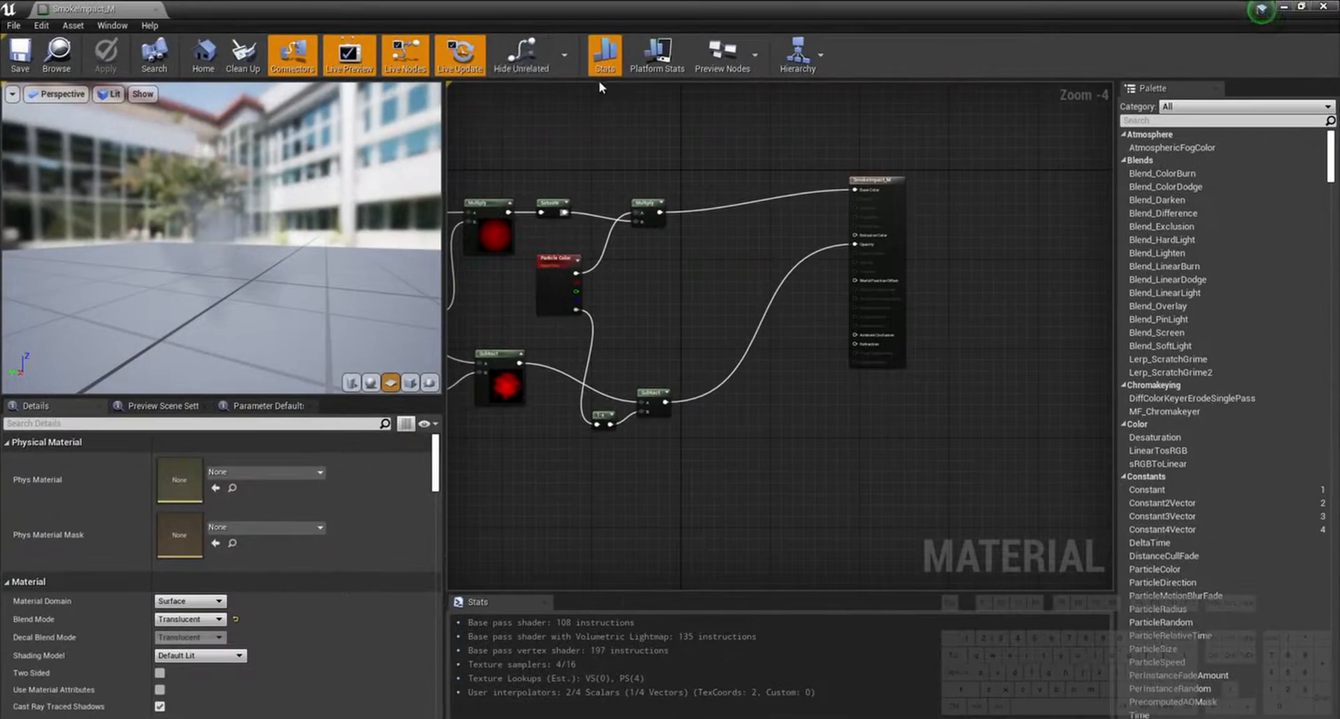
pyautogui.doubleClick(501, 14)
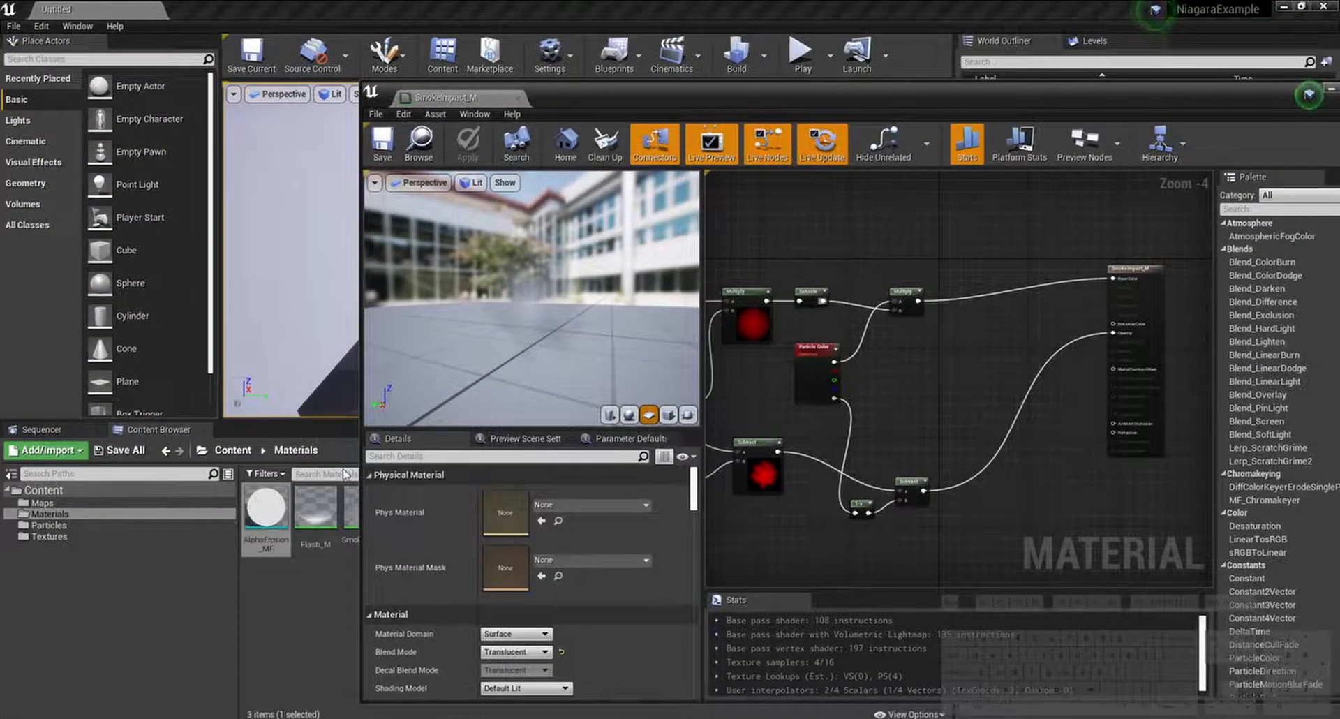
pyautogui.moveTo(265, 508); pyautogui.dragTo(932, 388)
pyautogui.doubleClick(823, 110)
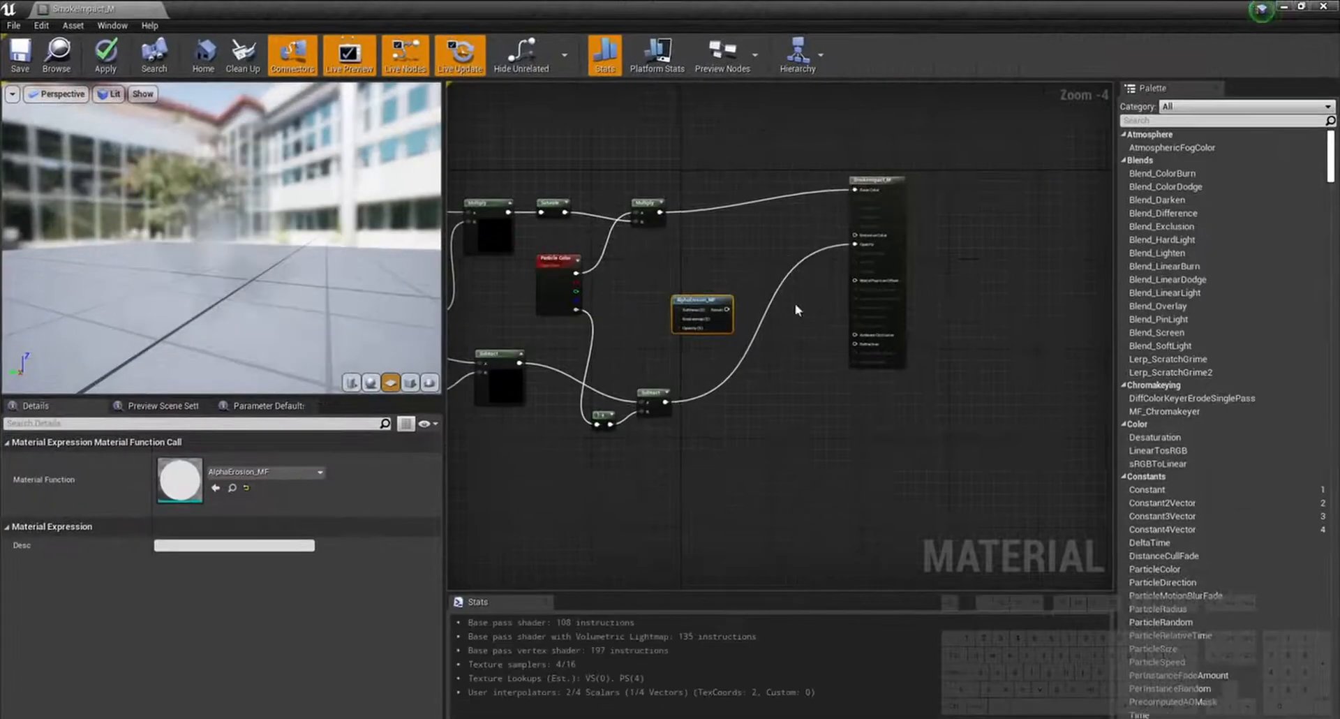
# Step: Add a Constant node feeding AlphaErosion_MF's Softness input and move the function node down level with it
pyautogui.scroll(1, 798, 309)
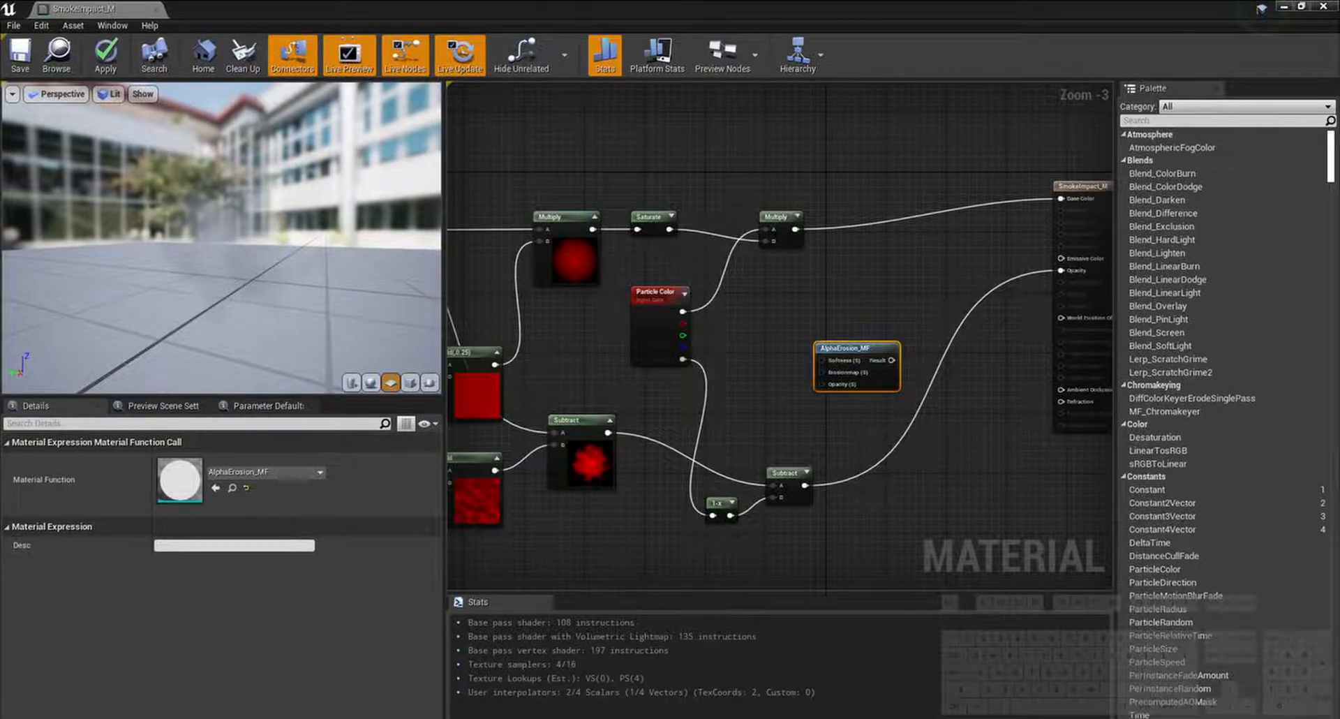
pyautogui.click(909, 472)
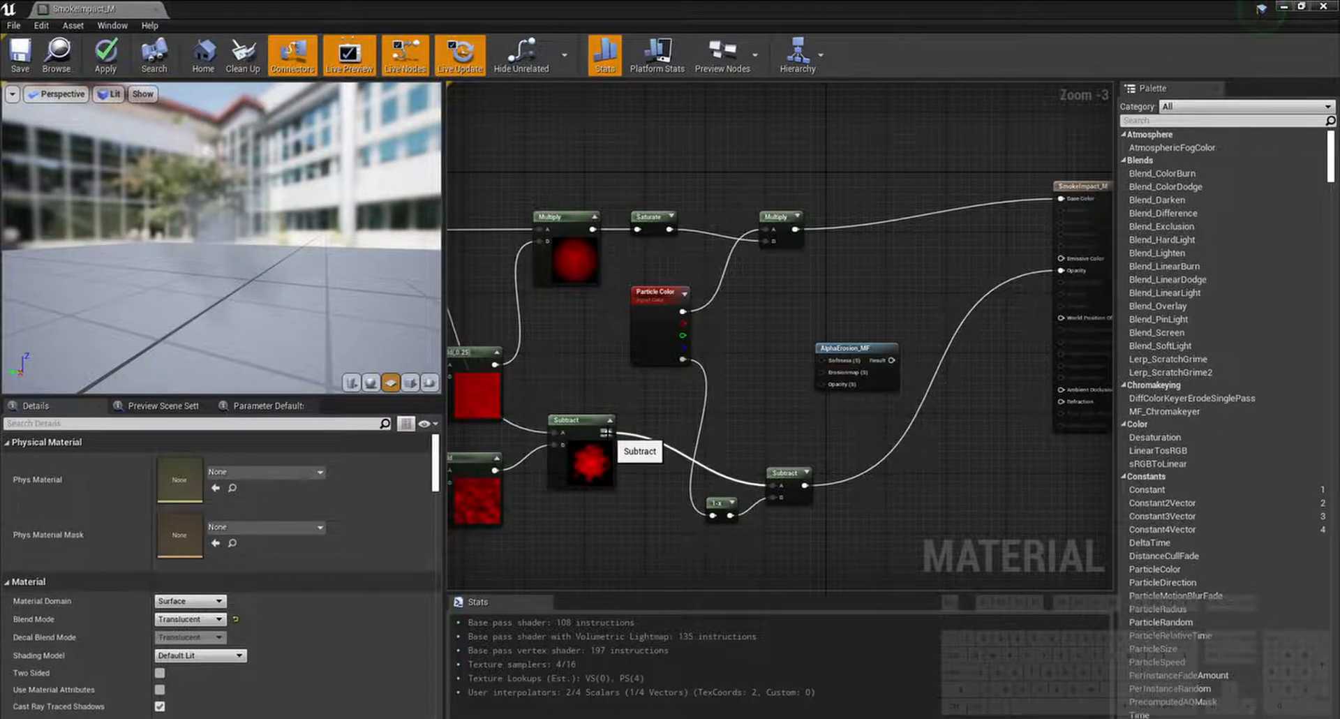
pyautogui.moveTo(836, 434); pyautogui.dragTo(871, 445, button='right')
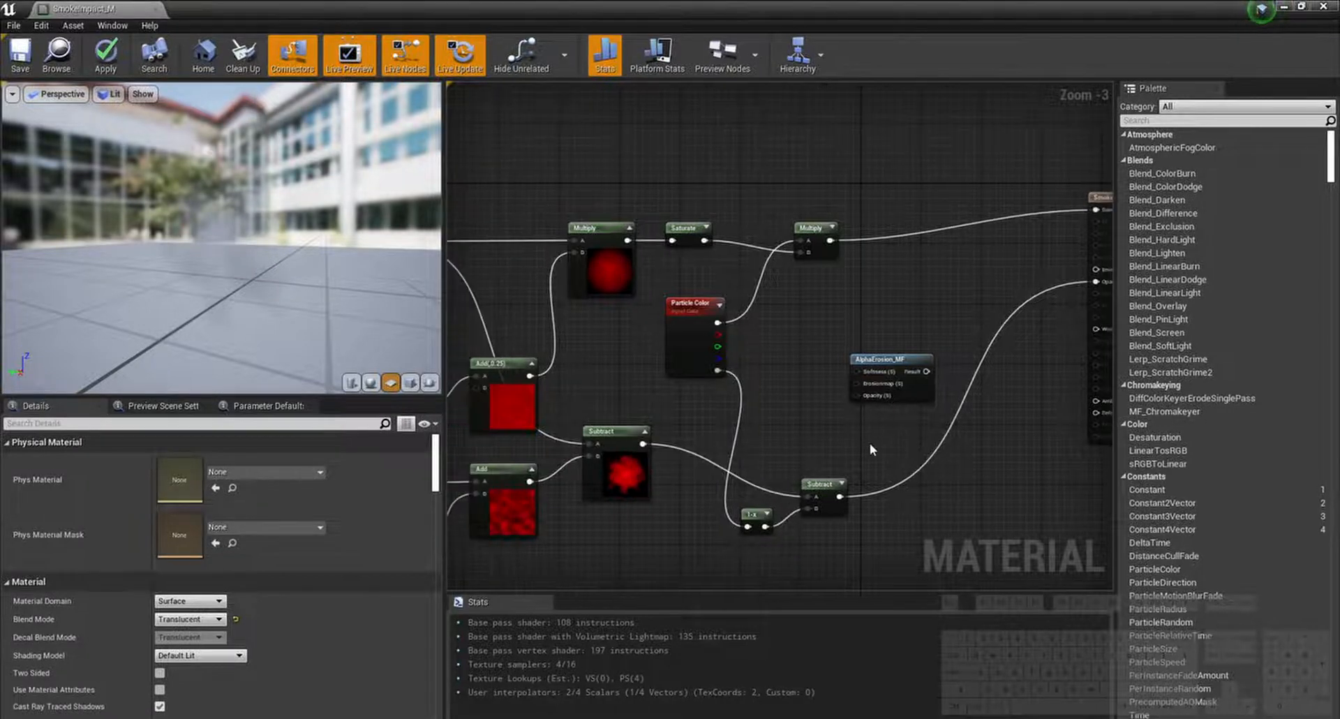
pyautogui.click(781, 404)
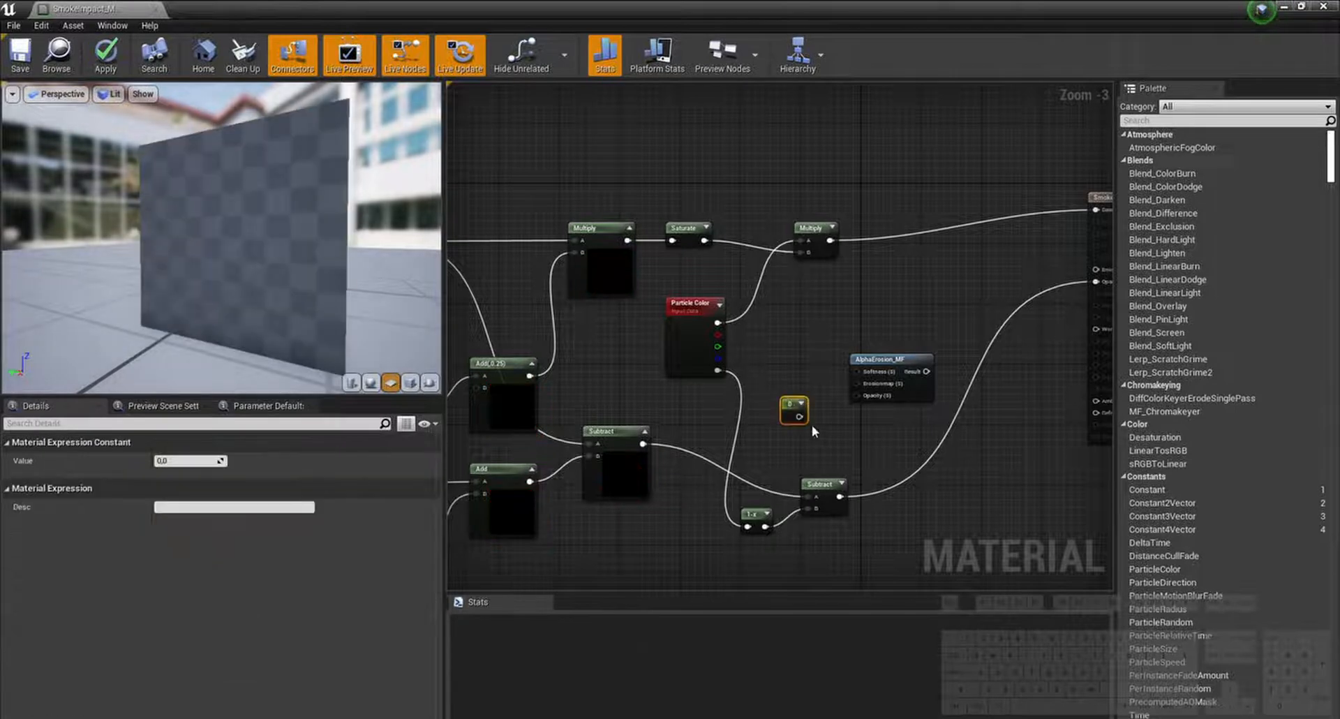
pyautogui.moveTo(800, 416); pyautogui.dragTo(876, 372)
pyautogui.click(193, 461)
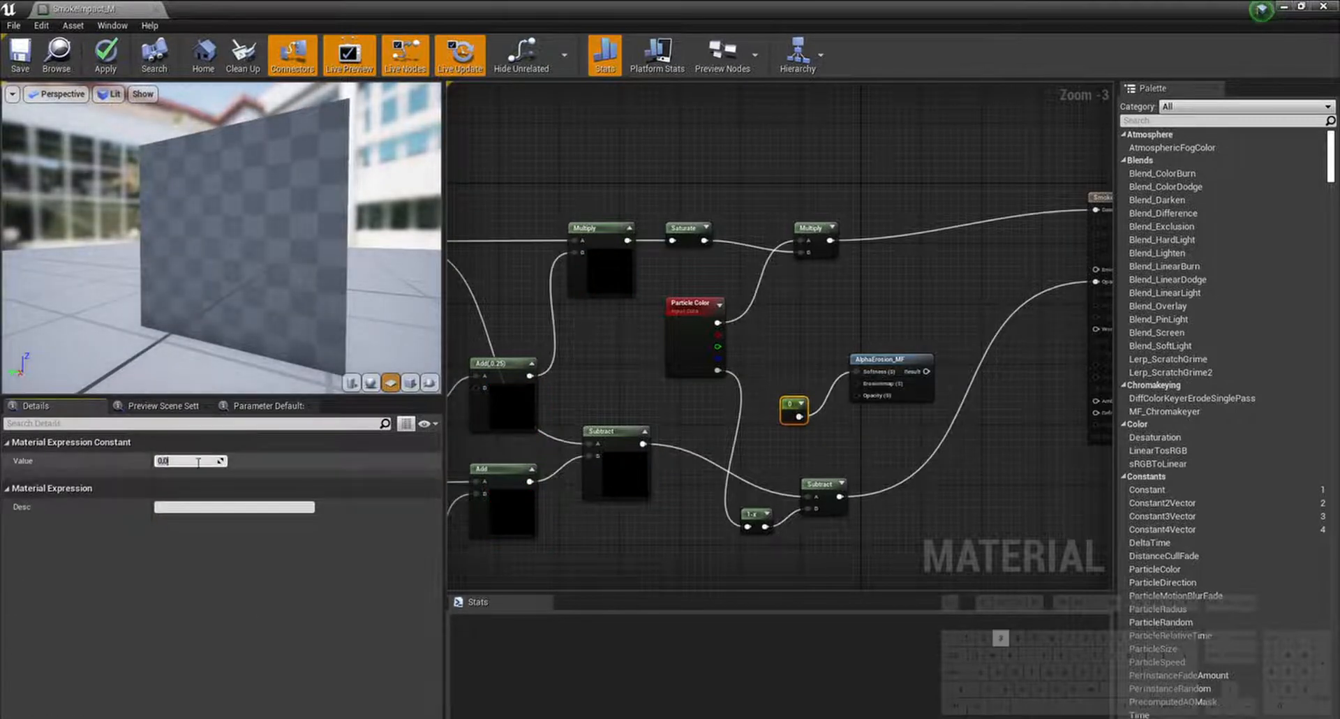
pyautogui.click(875, 454)
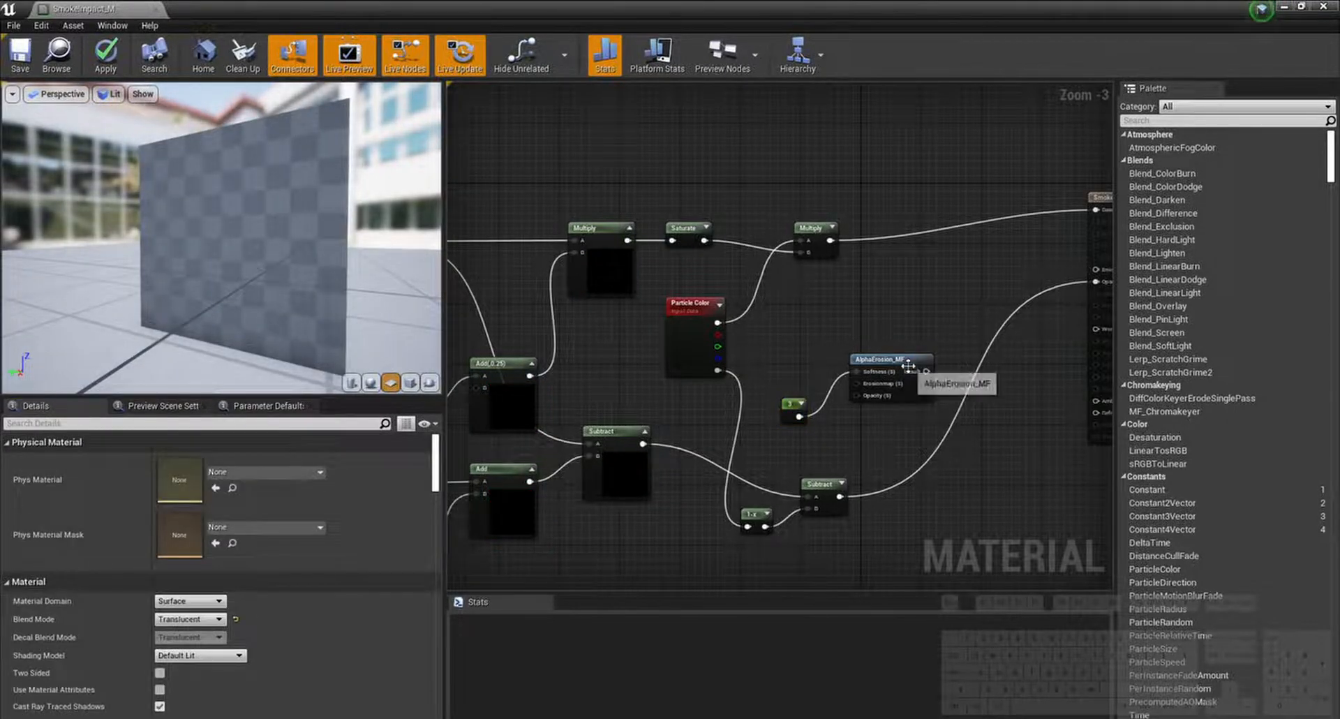
pyautogui.moveTo(911, 366); pyautogui.dragTo(907, 408)
pyautogui.click(832, 450)
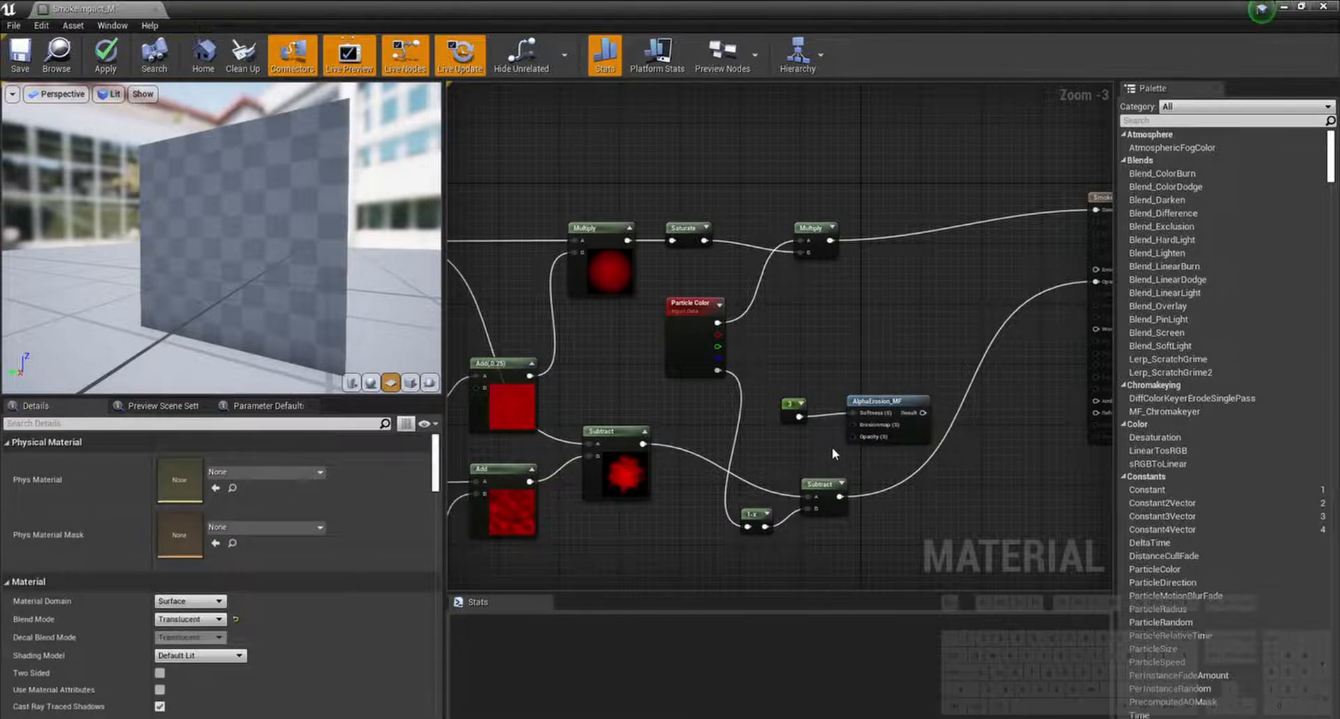
# Step: Feed the first Subtract's output into AlphaErosion_MF's Opacity and the last Subtract's output into its Erosionmap input
pyautogui.moveTo(642, 444); pyautogui.dragTo(866, 437)
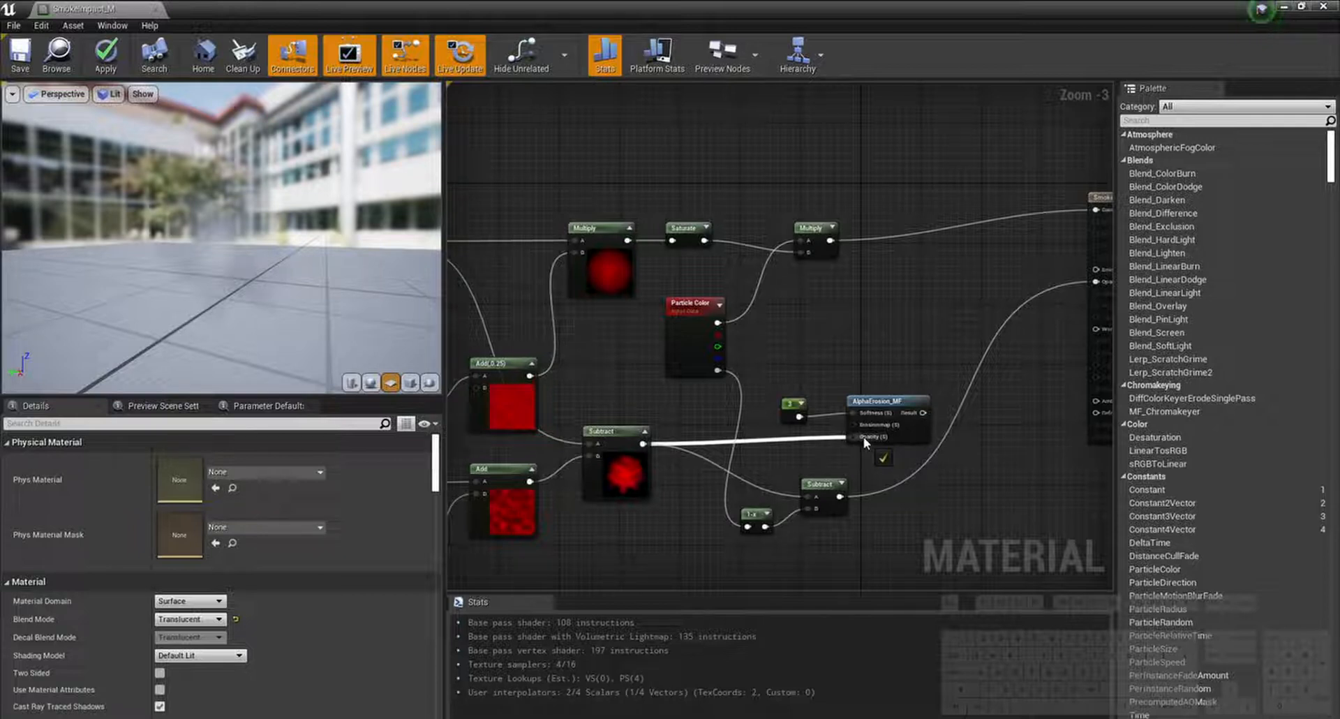
pyautogui.moveTo(865, 437); pyautogui.dragTo(864, 437)
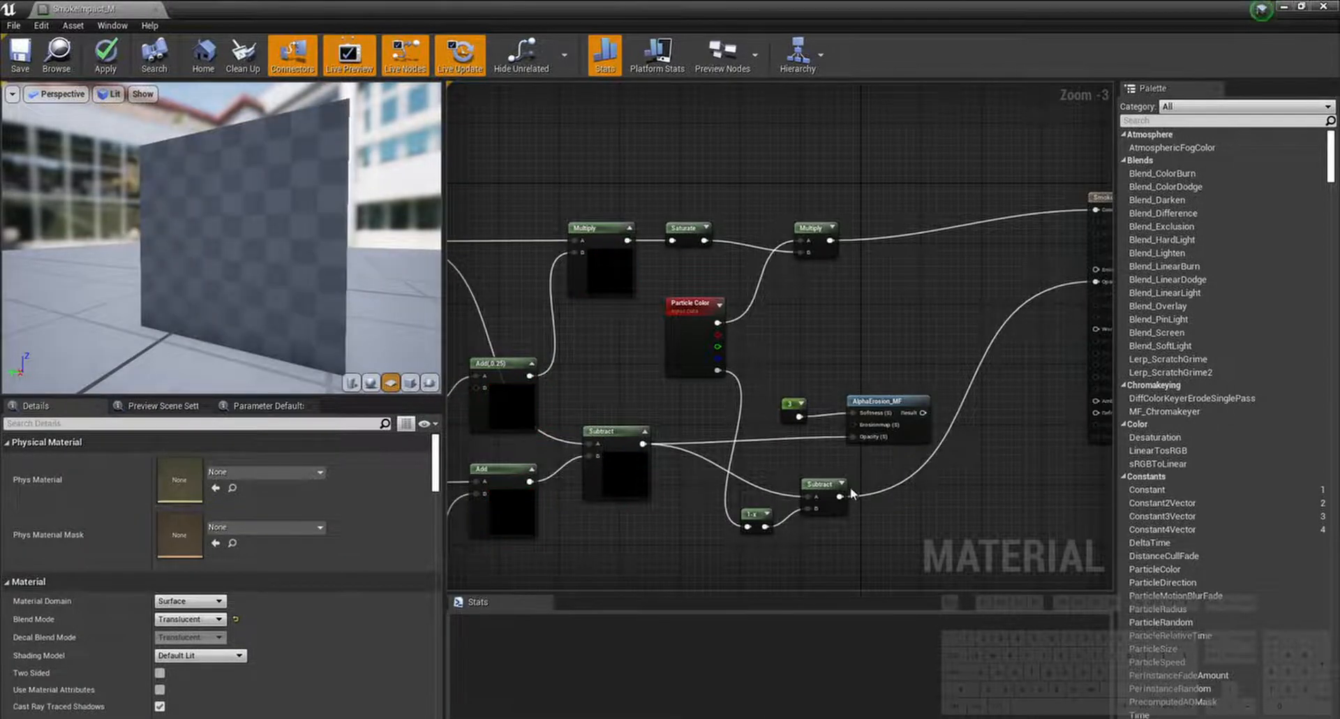
pyautogui.moveTo(838, 497); pyautogui.dragTo(864, 427)
pyautogui.moveTo(976, 455); pyautogui.dragTo(885, 471, button='right')
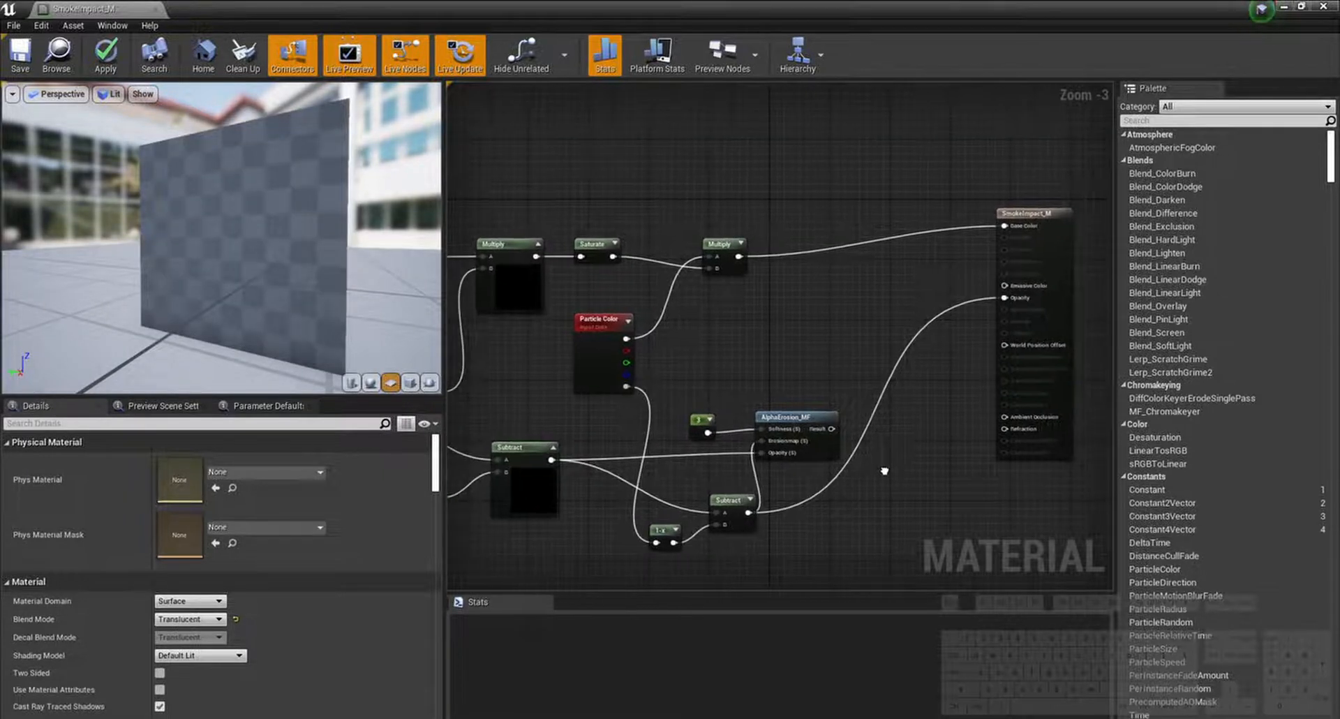
# Step: Add a Multiply node combining AlphaErosion_MF's Result with Particle Color's alpha, and connect its output to the material's Opacity
pyautogui.click(873, 362)
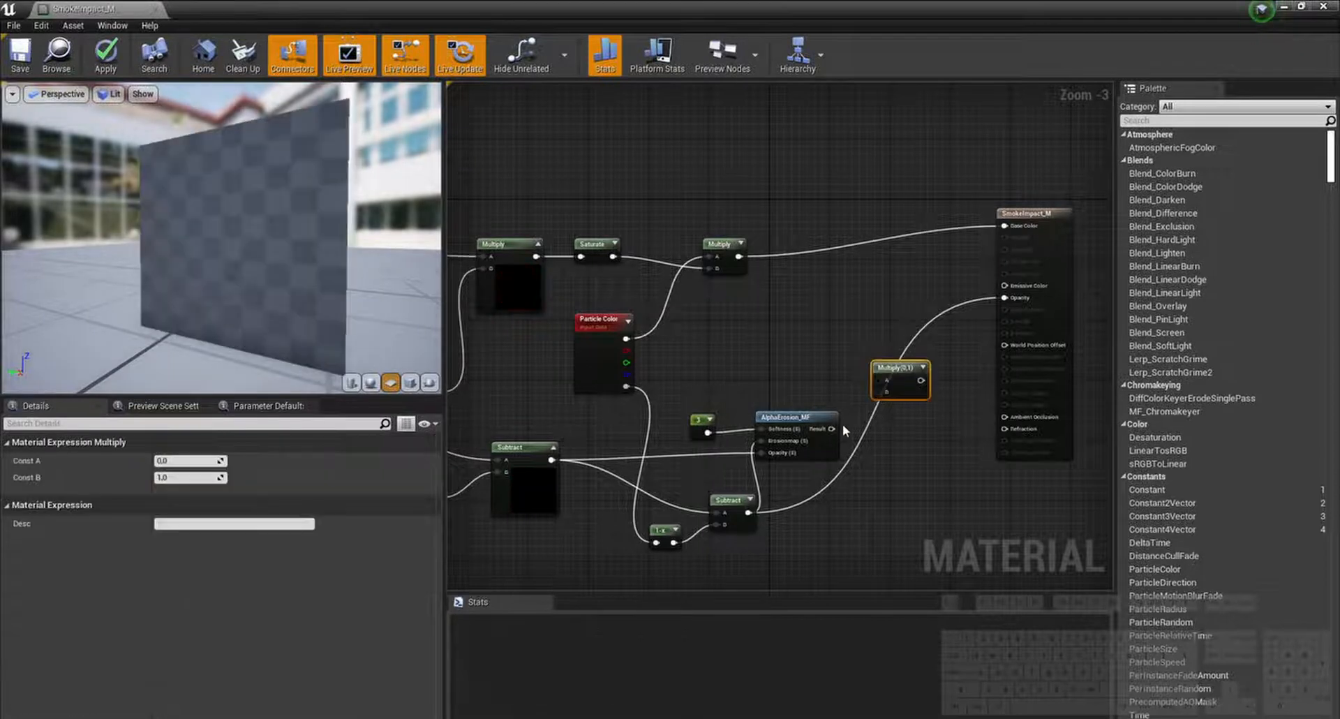
pyautogui.moveTo(831, 429); pyautogui.dragTo(625, 387)
pyautogui.moveTo(933, 465); pyautogui.dragTo(875, 459, button='right')
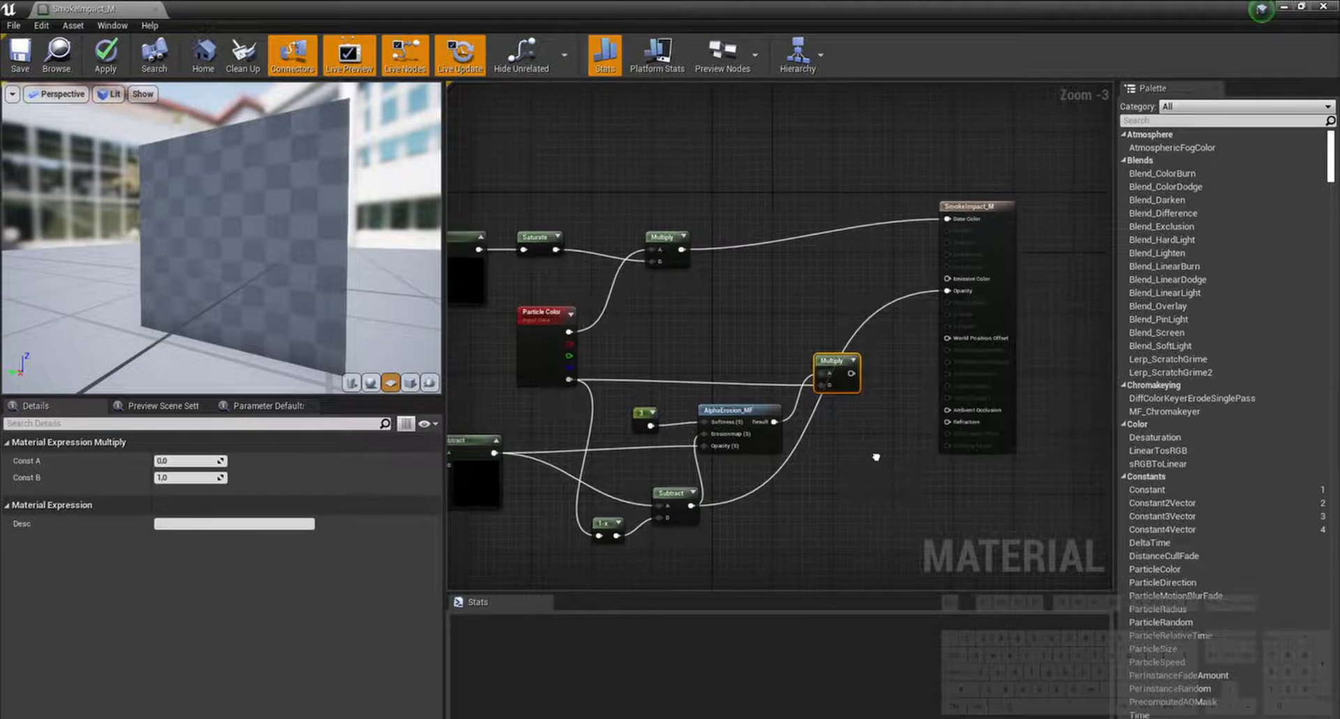
pyautogui.click(875, 455)
pyautogui.moveTo(849, 373); pyautogui.dragTo(961, 295)
pyautogui.moveTo(852, 391); pyautogui.dragTo(863, 387)
pyautogui.click(838, 434)
# Step: Reopen the AlphaErosion_MF function and replace SmoothStep's Value connection with the OneMinus output
pyautogui.moveTo(791, 485); pyautogui.dragTo(826, 468, button='right')
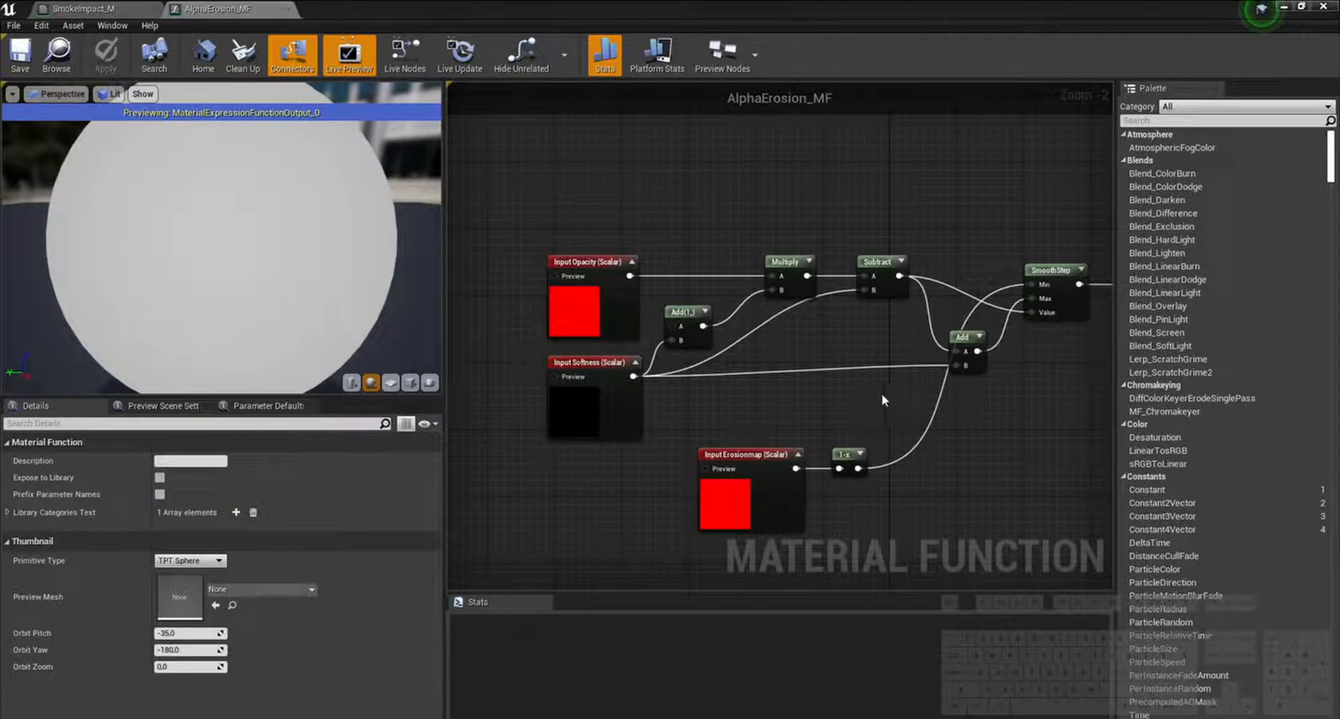
pyautogui.click(592, 319)
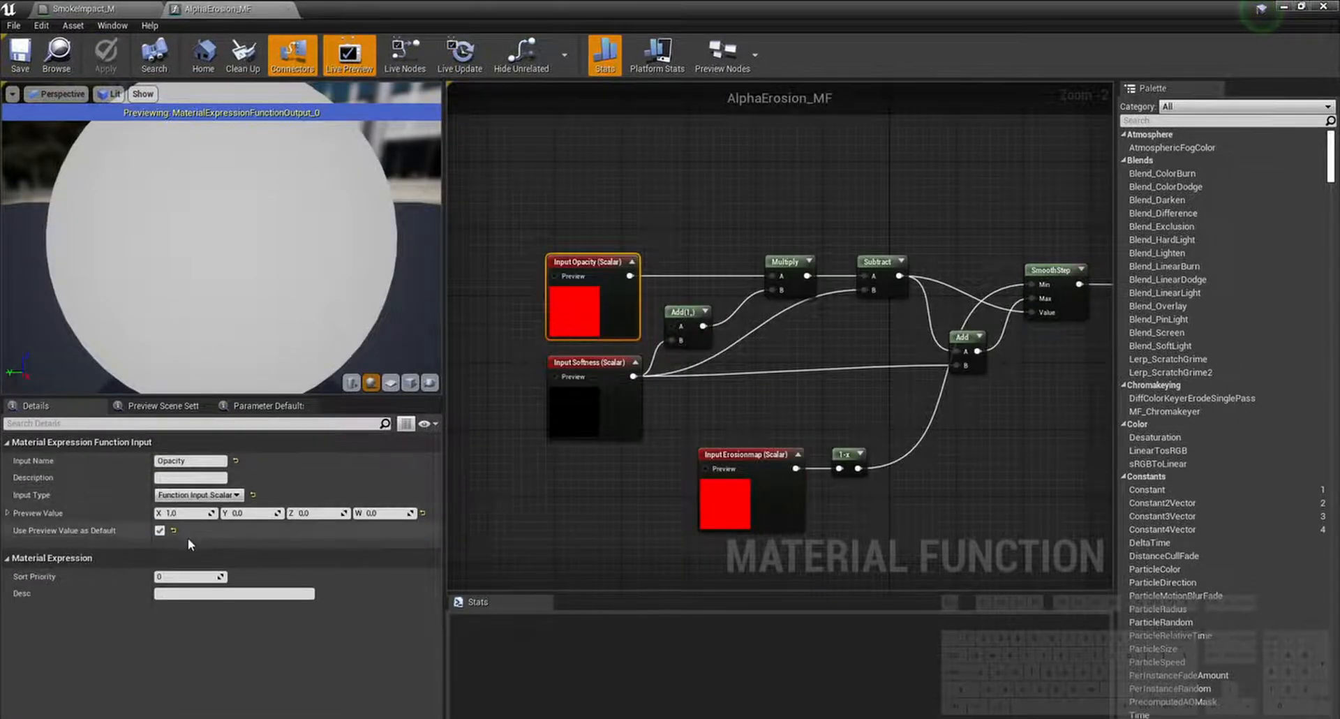
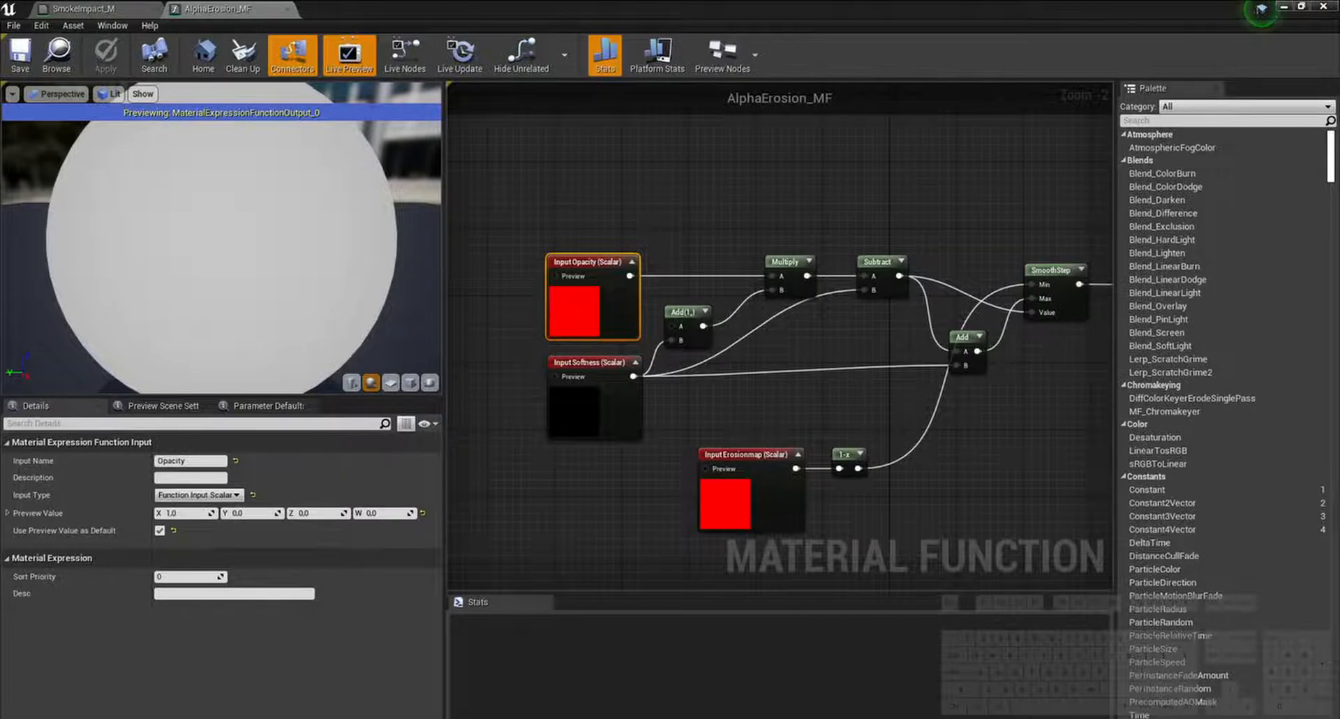
pyautogui.moveTo(1036, 400); pyautogui.dragTo(933, 395, button='right')
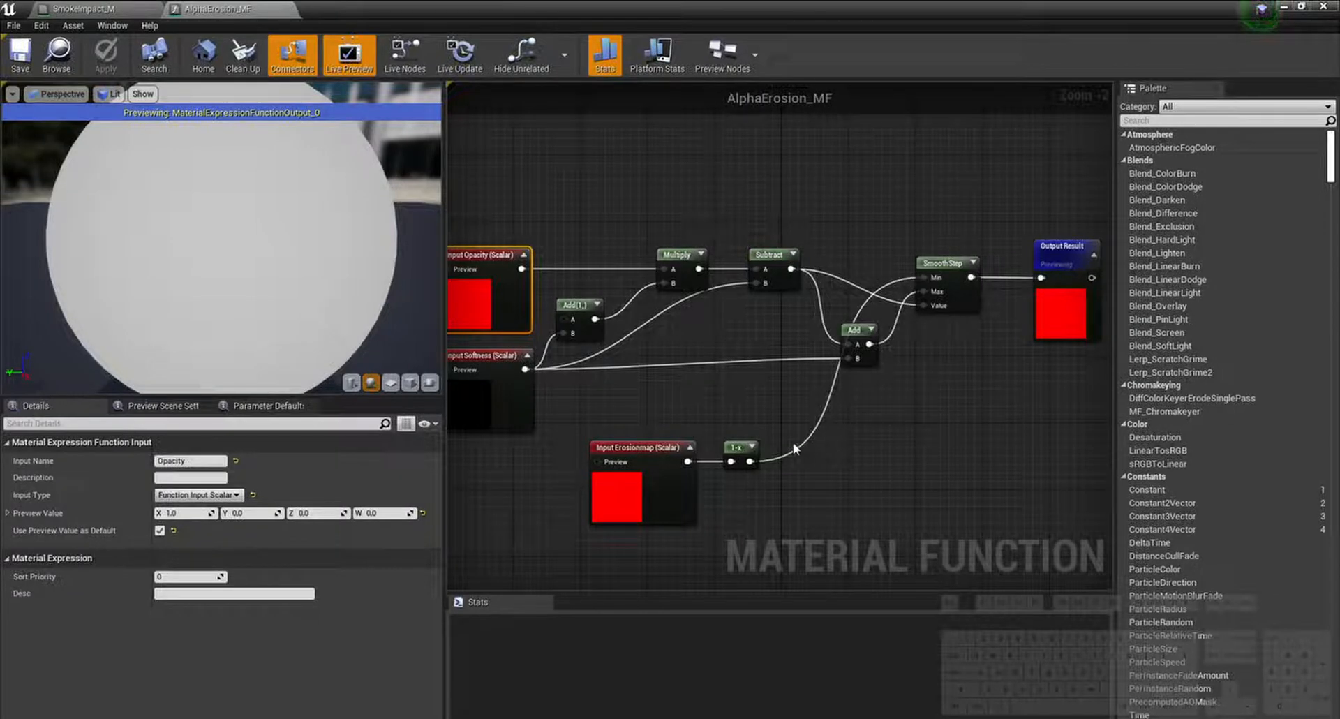
pyautogui.moveTo(751, 462); pyautogui.dragTo(932, 304)
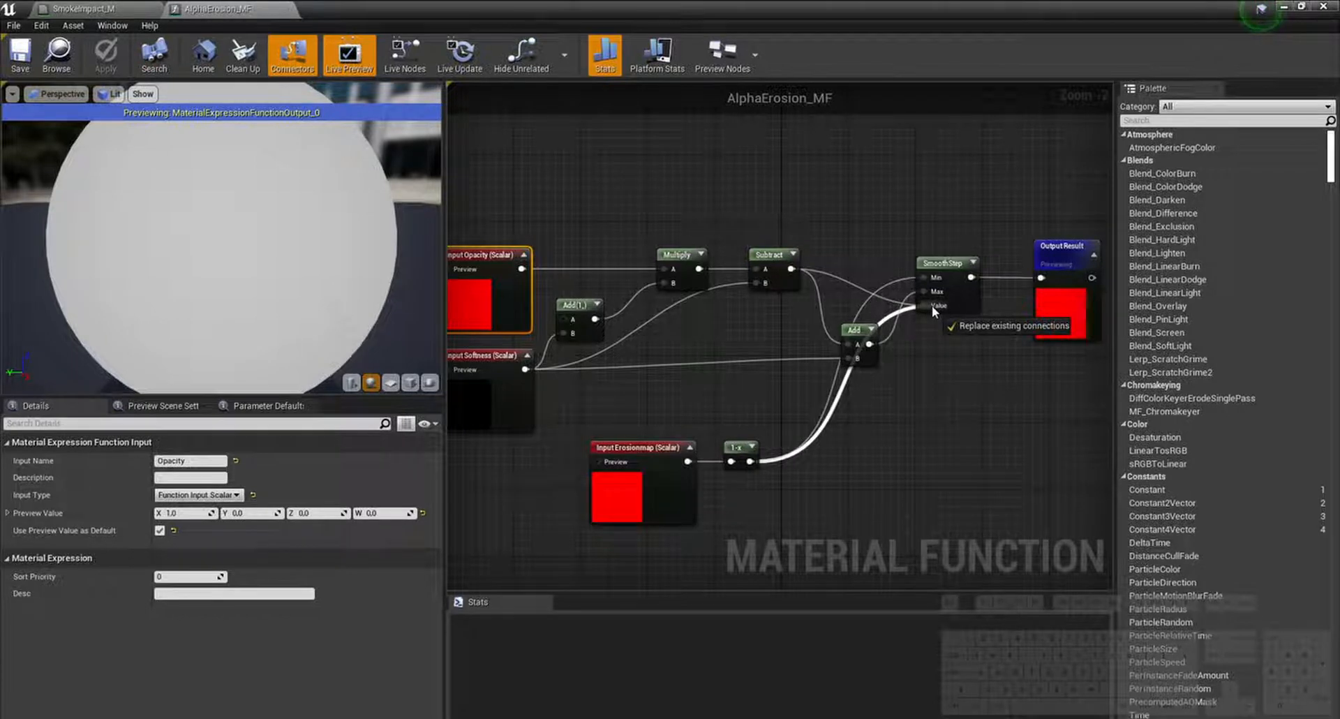
pyautogui.moveTo(932, 304); pyautogui.dragTo(932, 305)
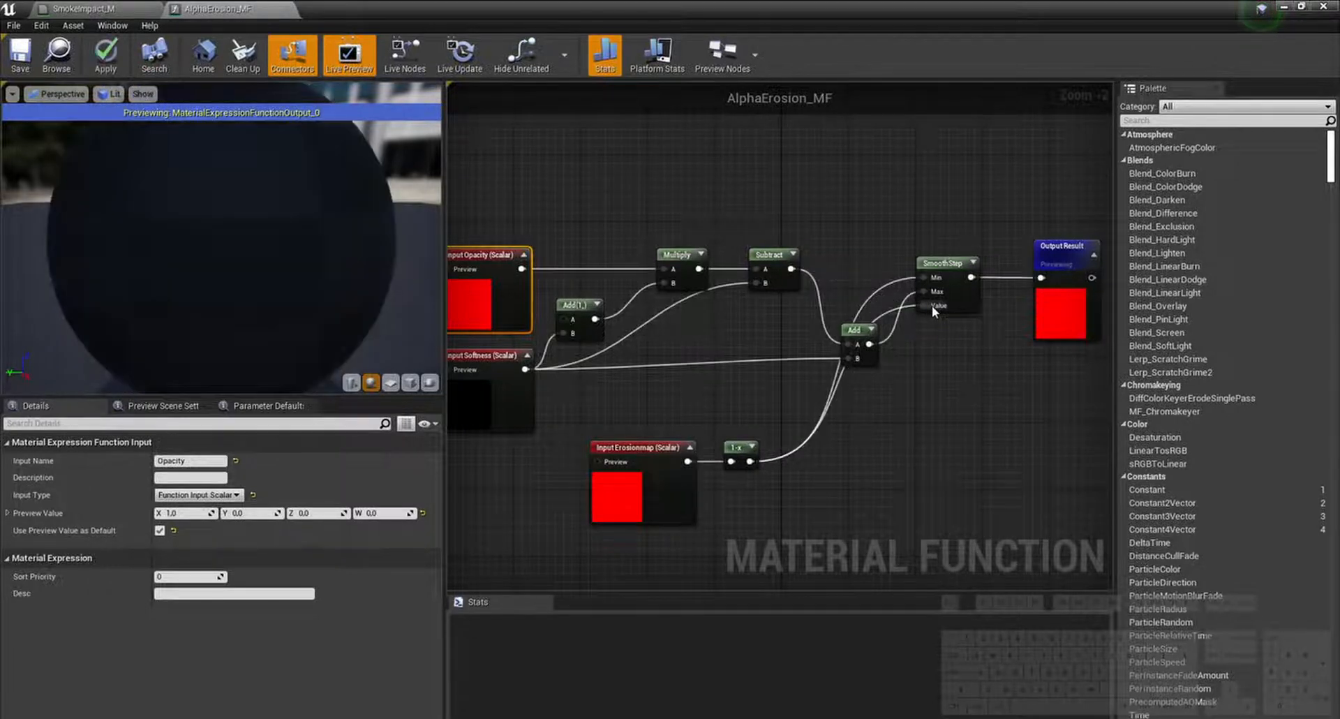
# Step: Rearrange the second Add and SmoothStep nodes below the Subtract row and feed the Add output into SmoothStep's Min
pyautogui.moveTo(869, 344); pyautogui.dragTo(813, 330)
pyautogui.moveTo(965, 303); pyautogui.dragTo(983, 354)
pyautogui.click(922, 391)
pyautogui.click(809, 280)
pyautogui.moveTo(816, 336); pyautogui.dragTo(951, 327)
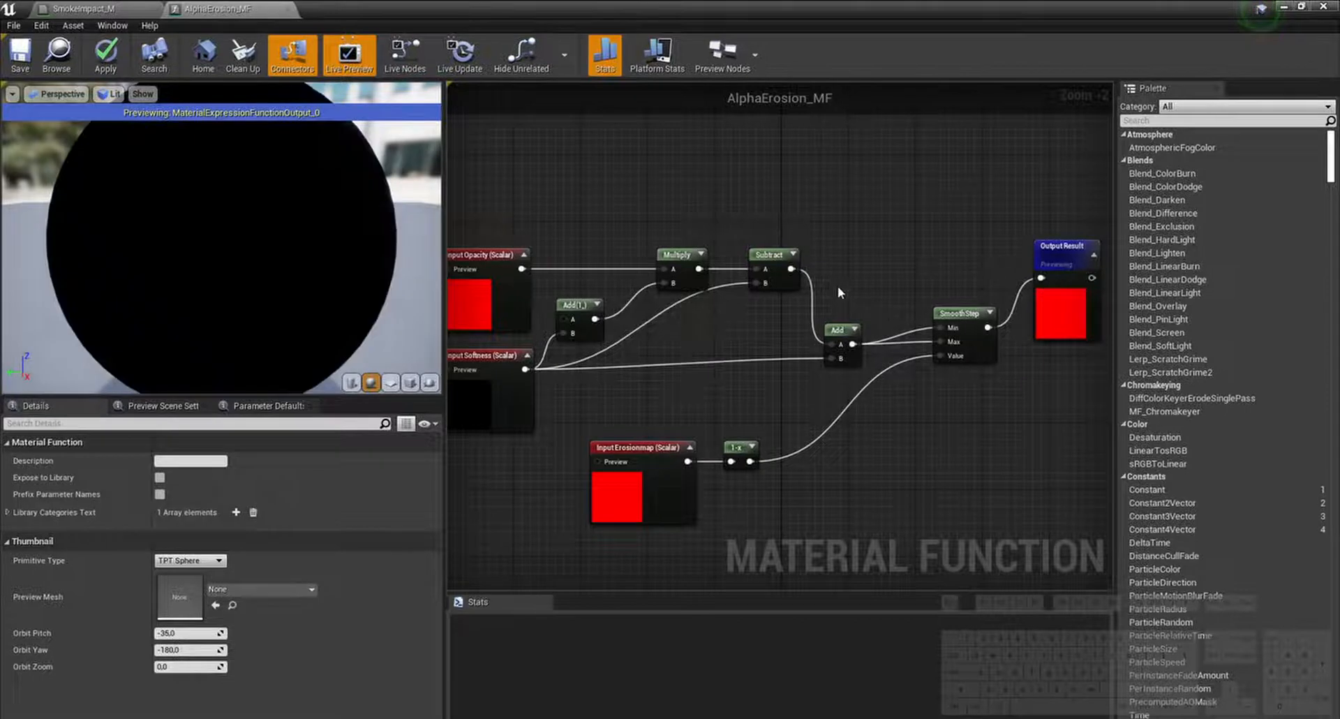
# Step: Feed the Subtract output into SmoothStep's Max input and apply the changes to AlphaErosion_MF
pyautogui.moveTo(791, 269); pyautogui.dragTo(945, 344)
pyautogui.moveTo(864, 419); pyautogui.dragTo(898, 413, button='right')
pyautogui.click(105, 54)
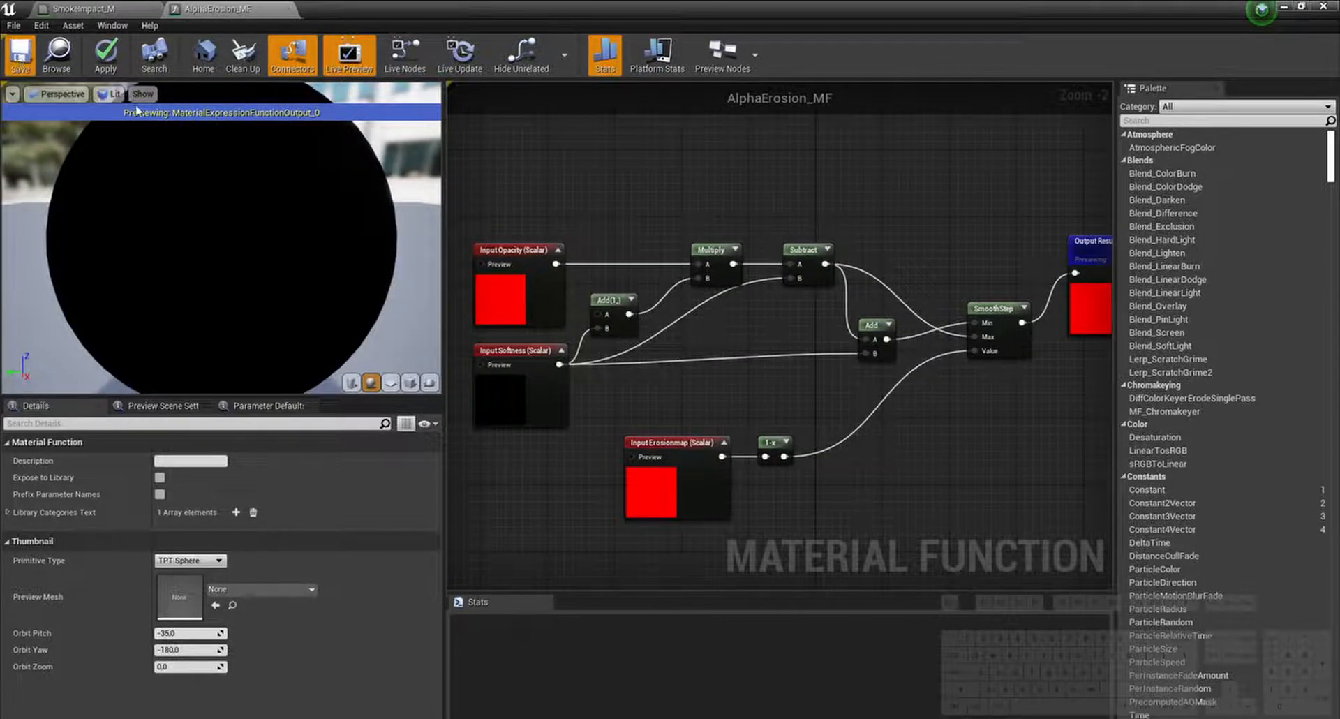
# Step: Save SmokeImpact_M, then close the AlphaErosion_MF and SmokeImpact_M editors
pyautogui.click(119, 12)
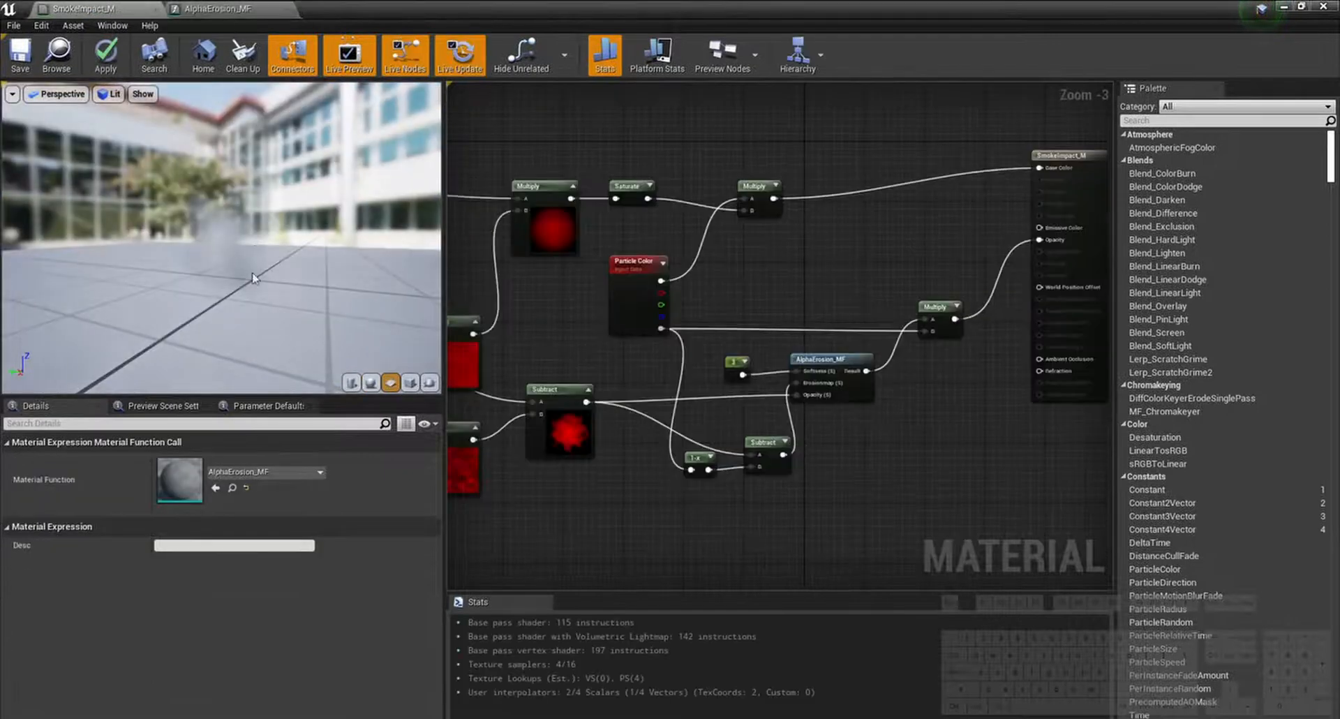
pyautogui.click(965, 534)
pyautogui.scroll(-1, 966, 534)
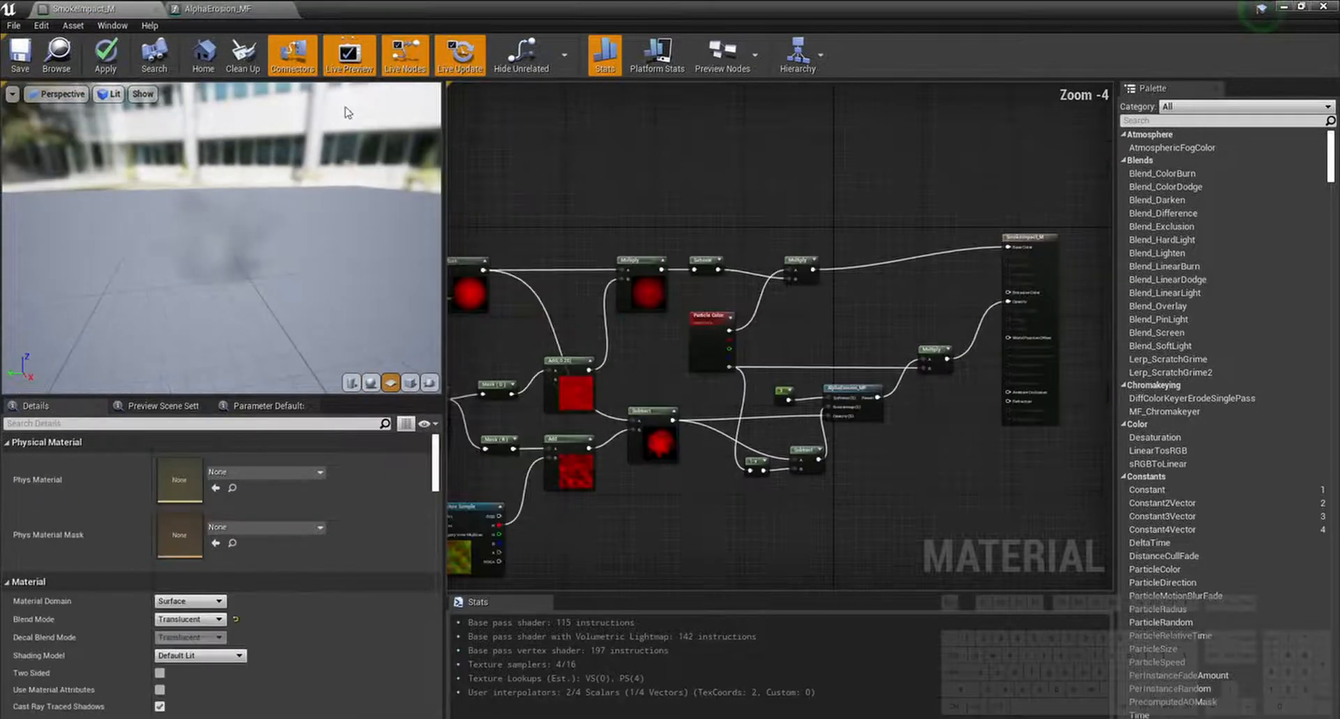
pyautogui.click(25, 64)
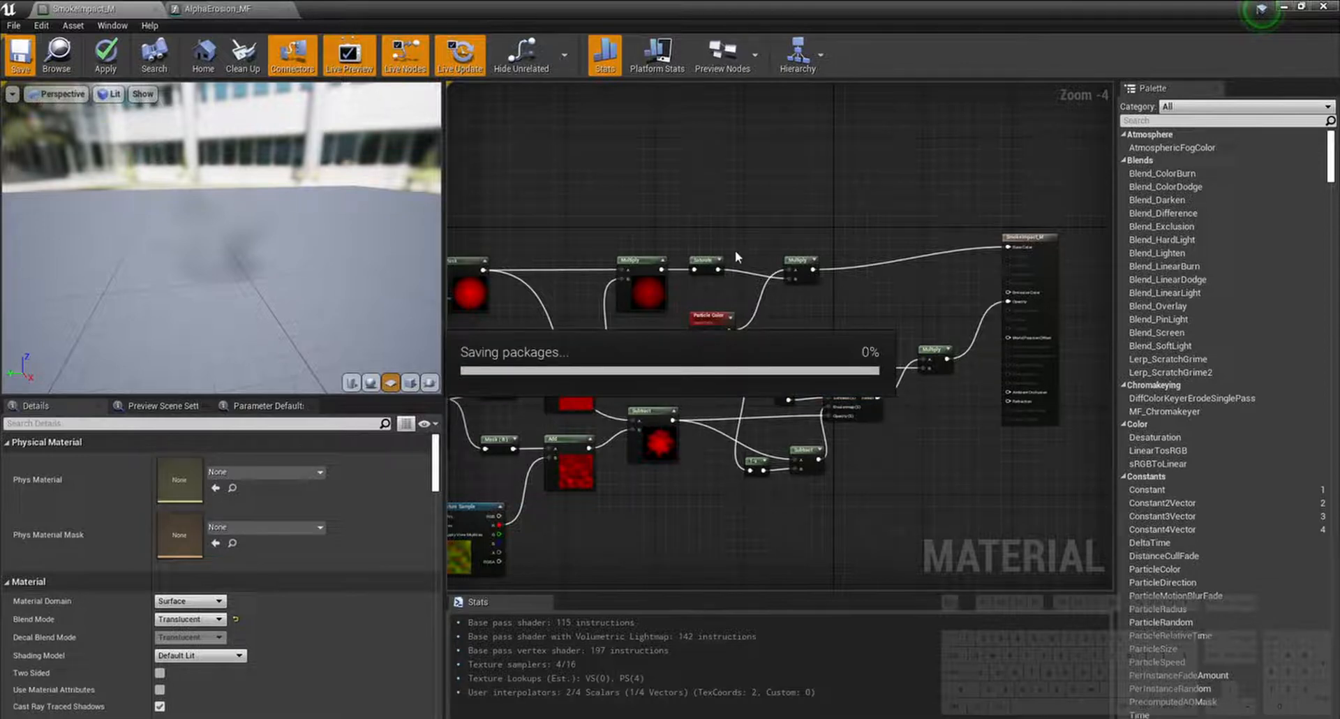
pyautogui.click(282, 14)
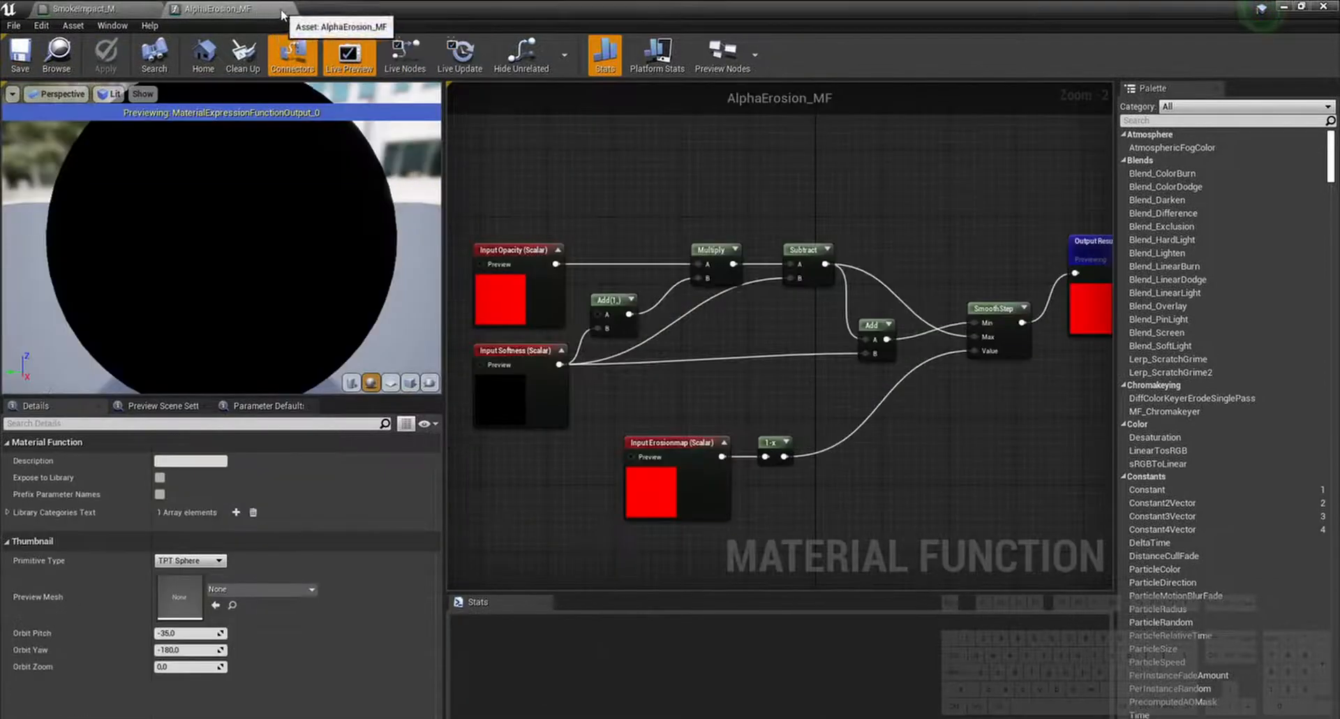
pyautogui.click(283, 11)
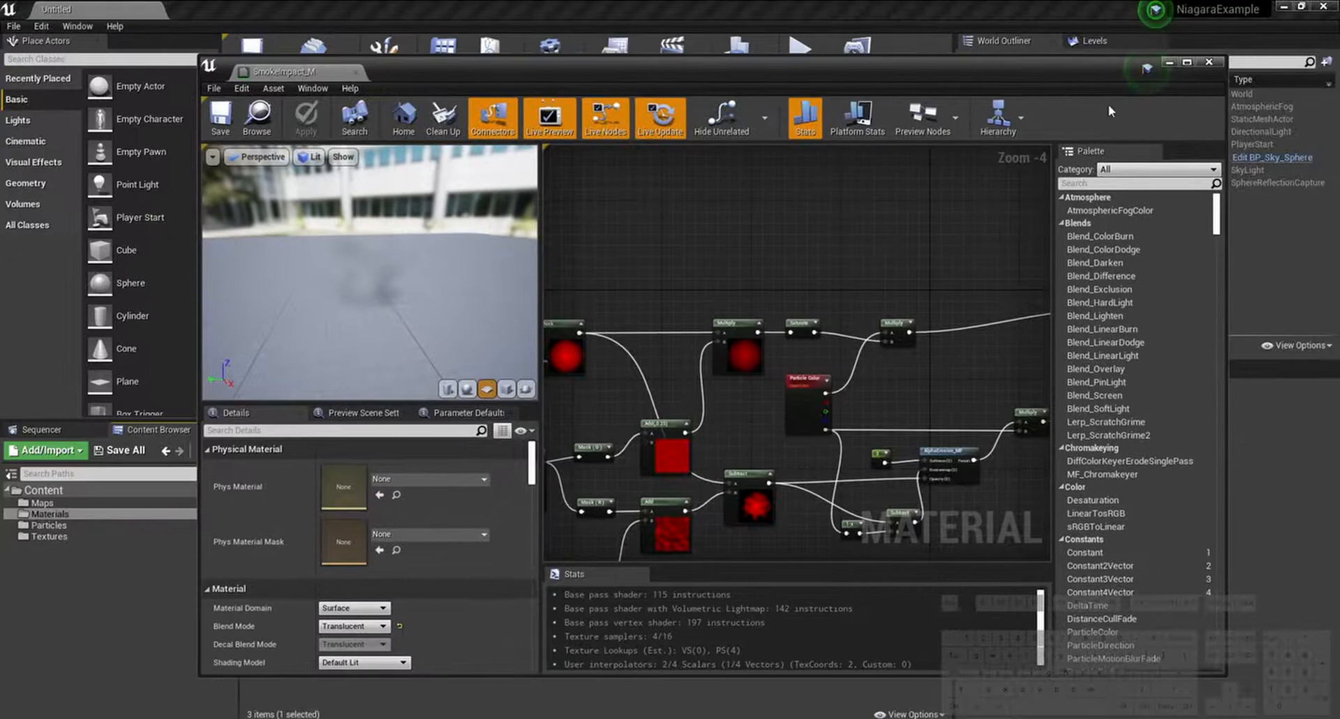
pyautogui.click(1213, 62)
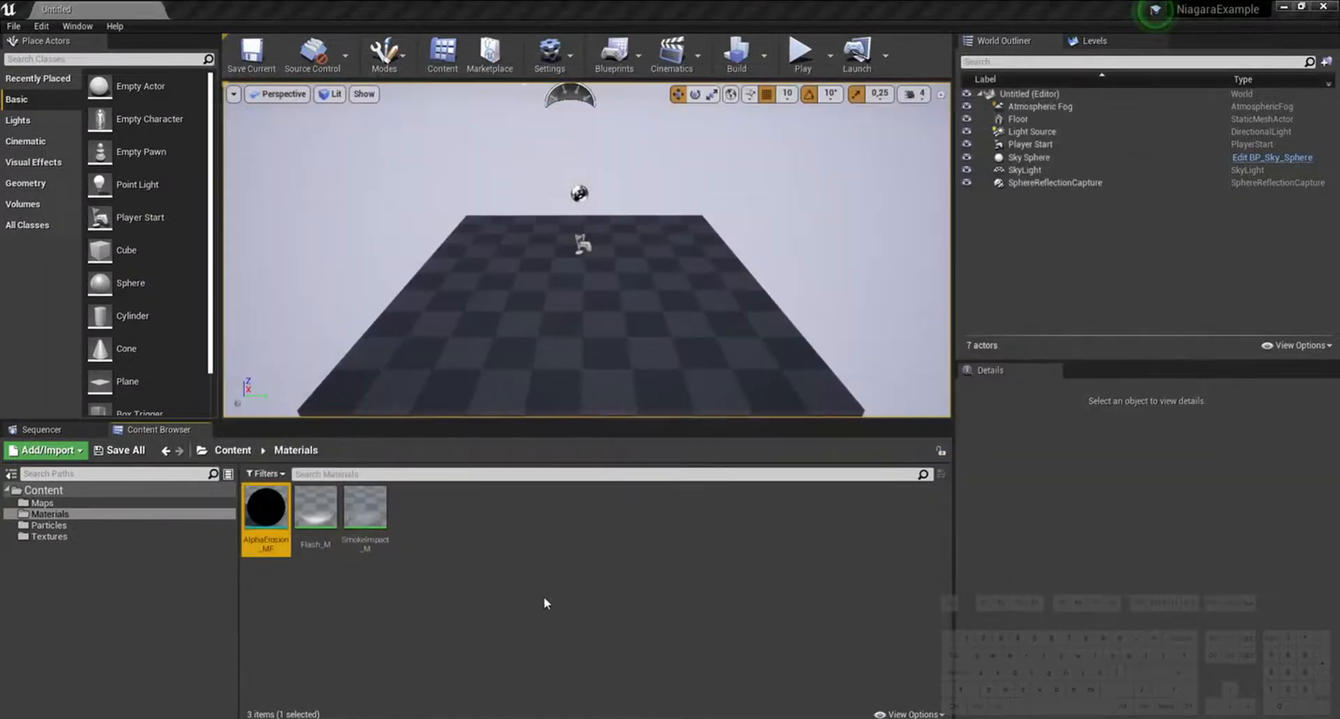
# Step: Create a new material named Smoketrail_M in the Materials folder
pyautogui.rightClick(451, 537)
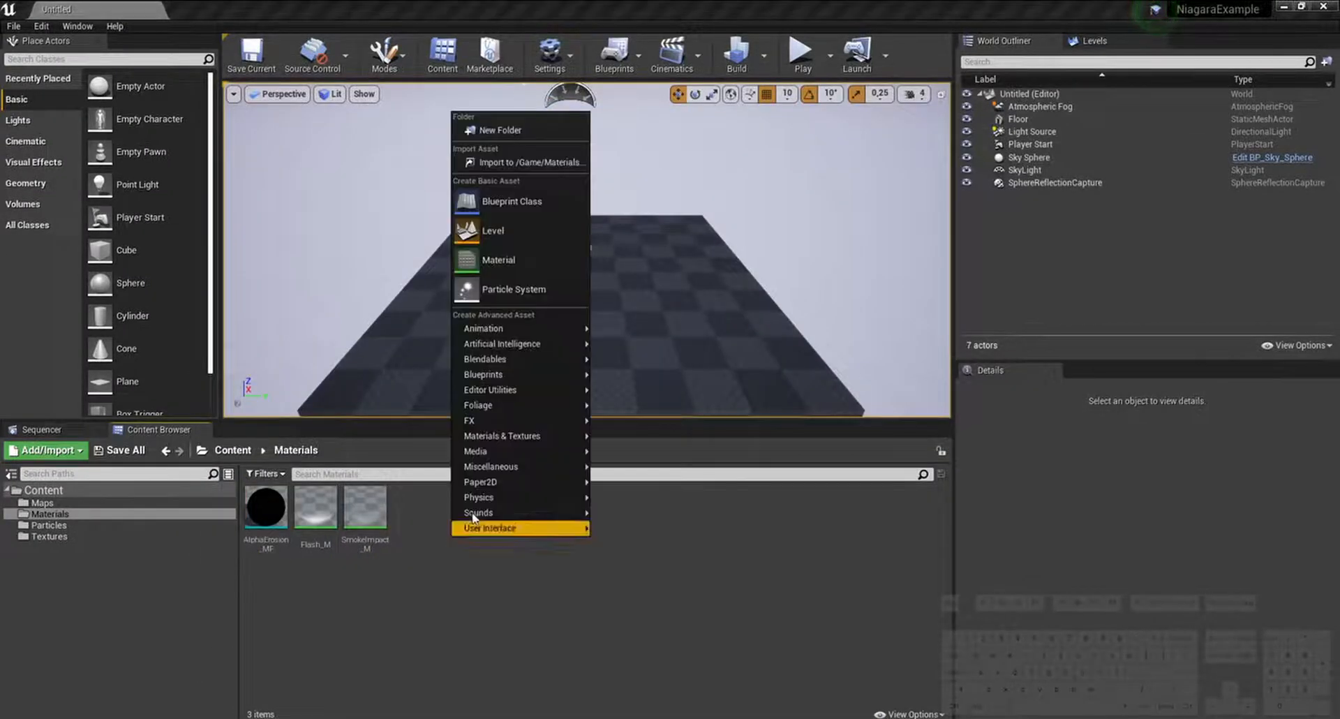
pyautogui.click(543, 257)
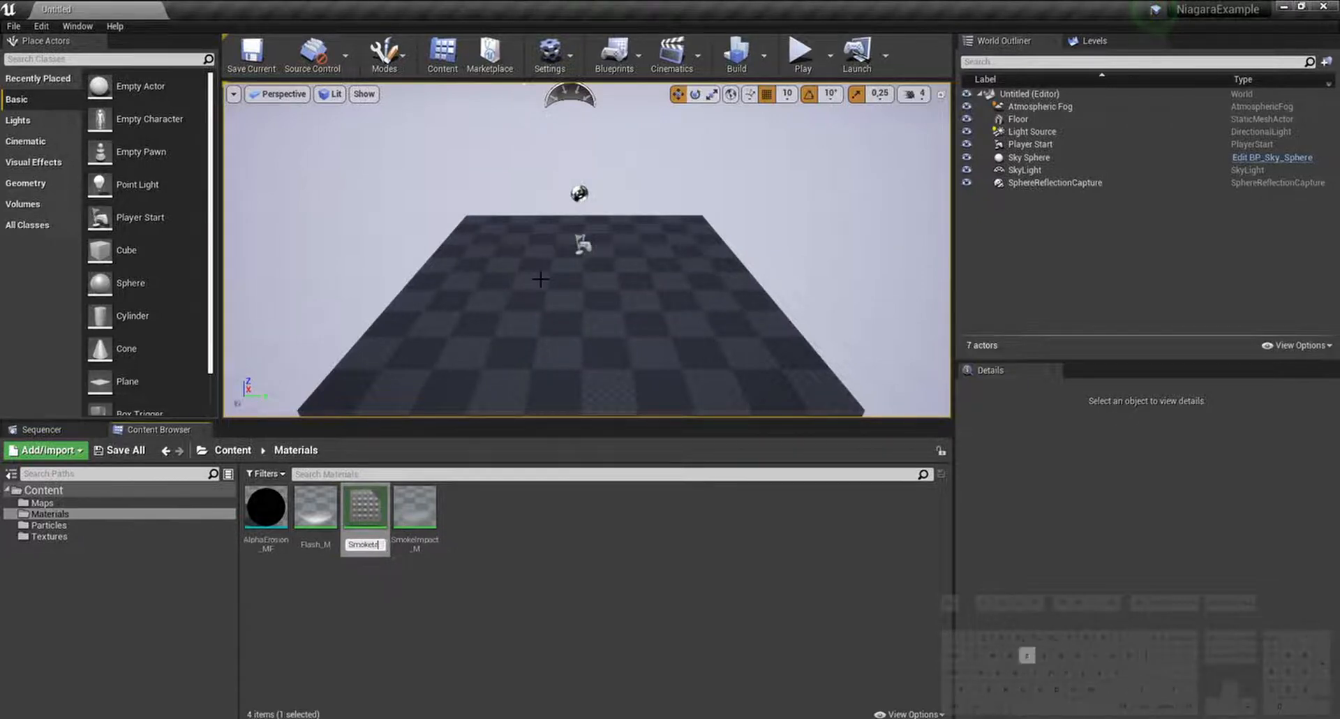
pyautogui.press('Return')
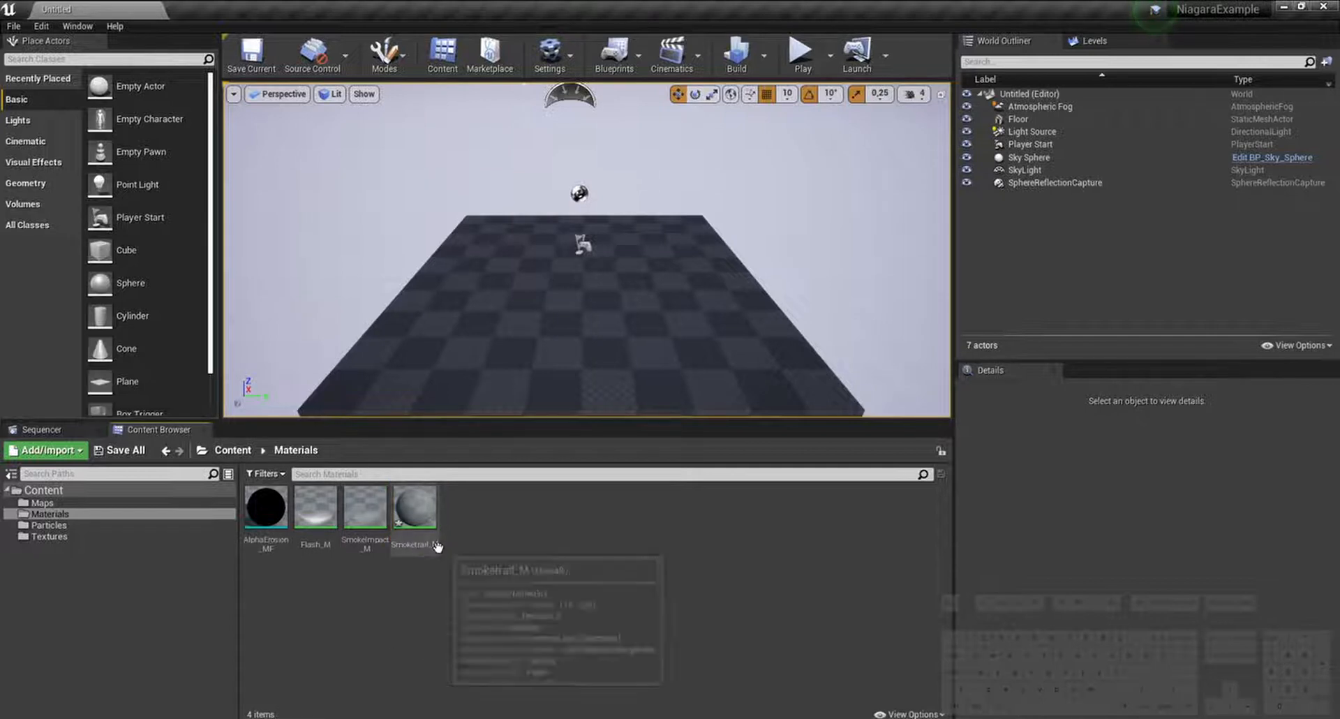
# Step: Open Smoketrail_M, set its Blend Mode to Translucent and save the material
pyautogui.doubleClick(414, 508)
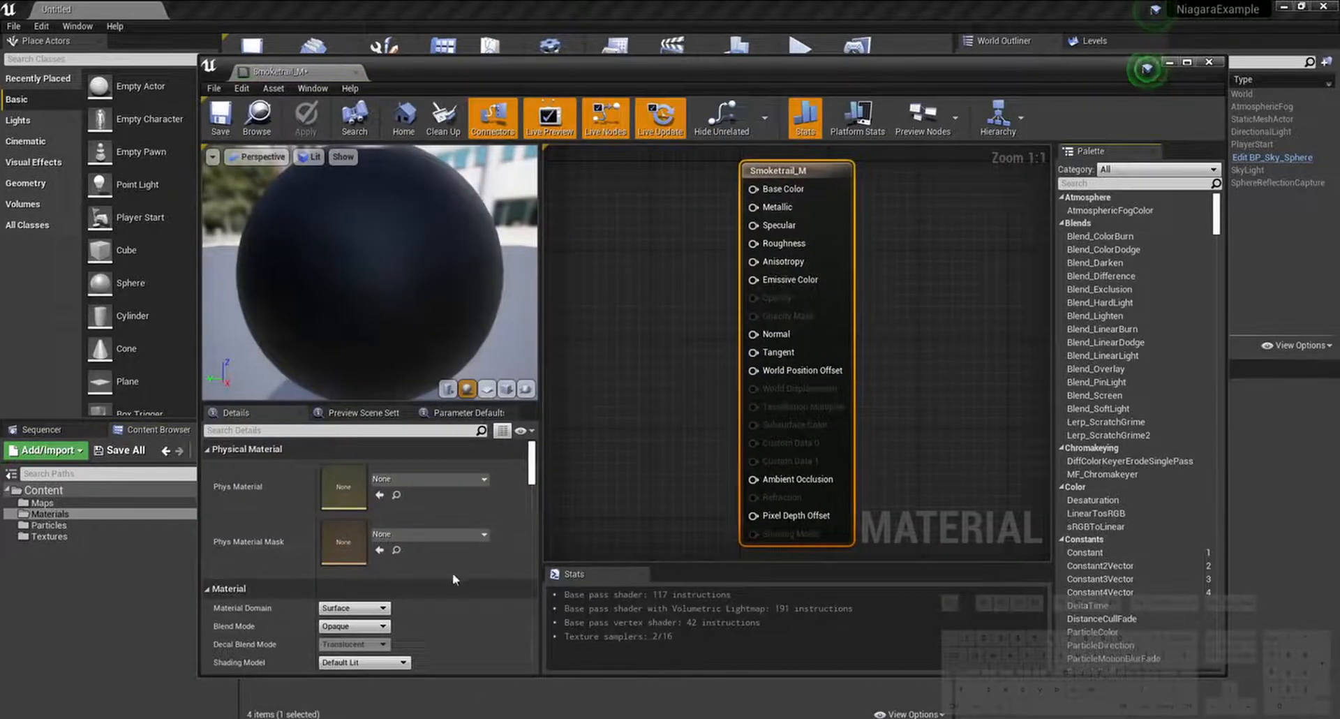
pyautogui.click(354, 626)
pyautogui.click(370, 659)
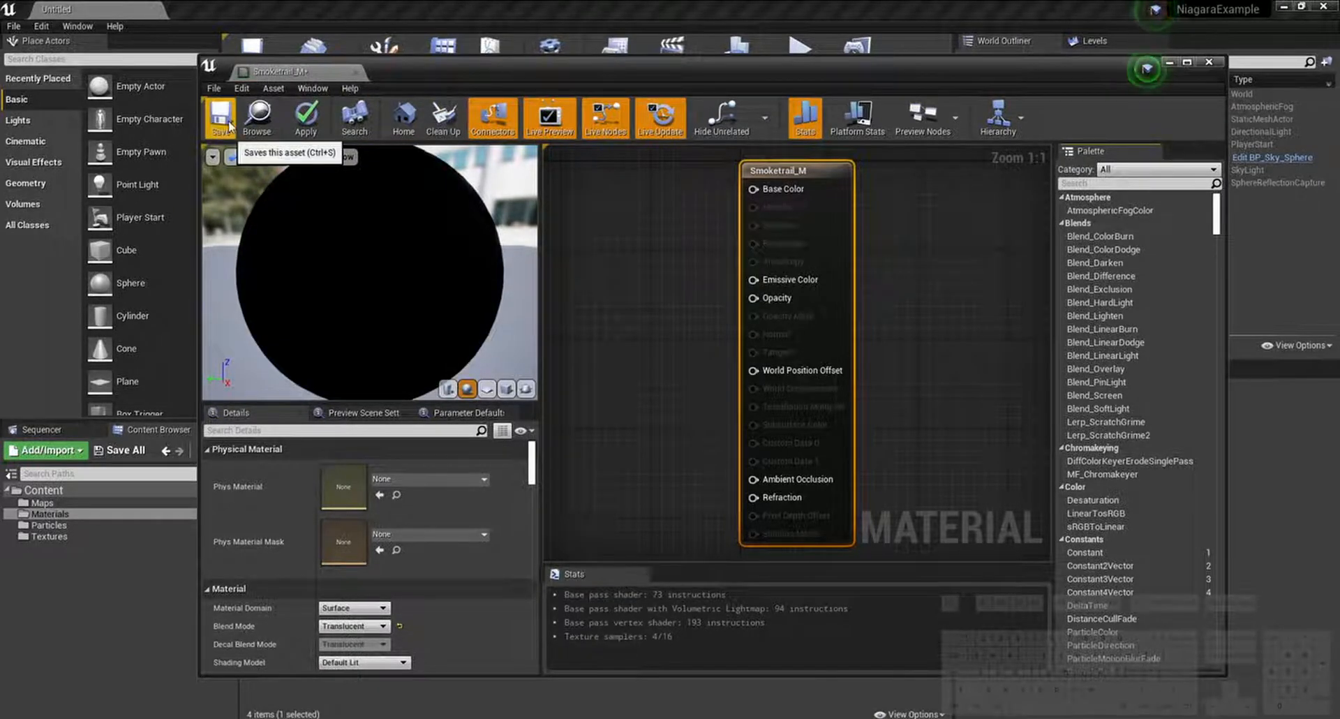
pyautogui.hotkey('ctrl', 's')
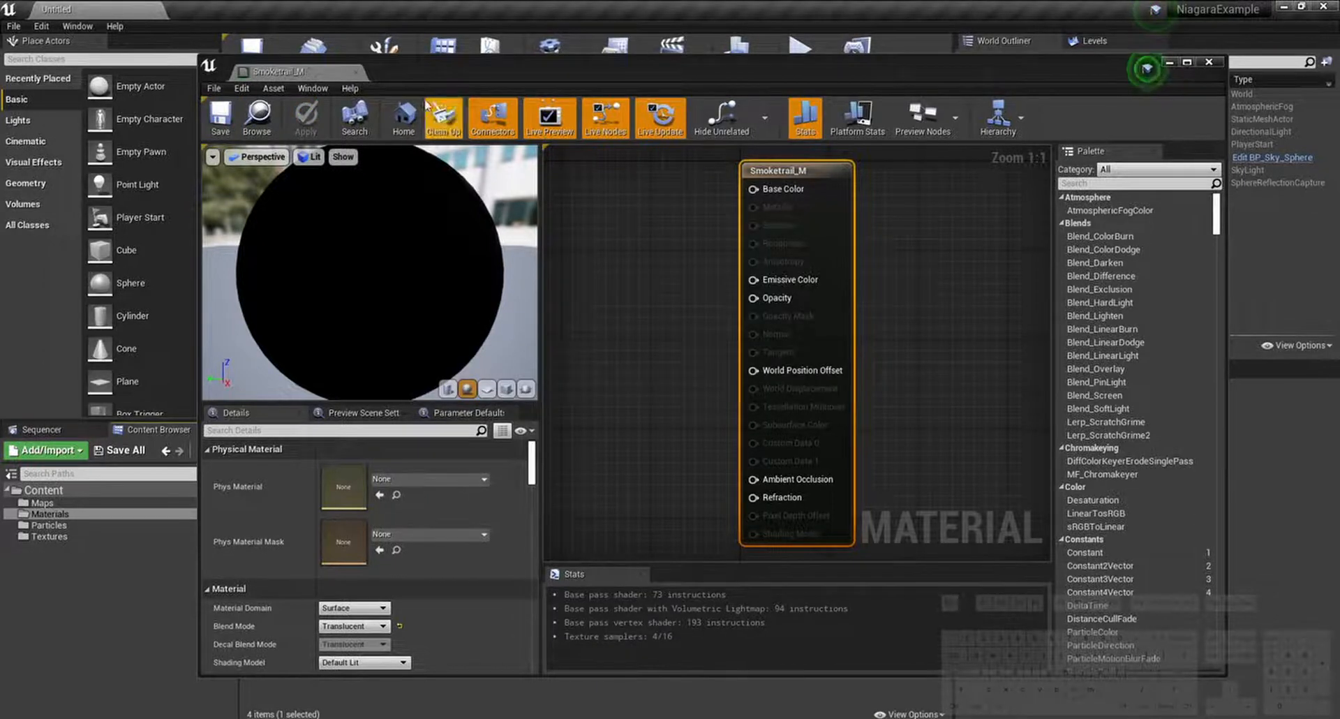
# Step: Copy the SphereMask node with its TexCoord and three constant inputs from SmokeImpact_M into Smoketrail_M
pyautogui.moveTo(420, 71); pyautogui.dragTo(666, 95)
pyautogui.click(373, 574)
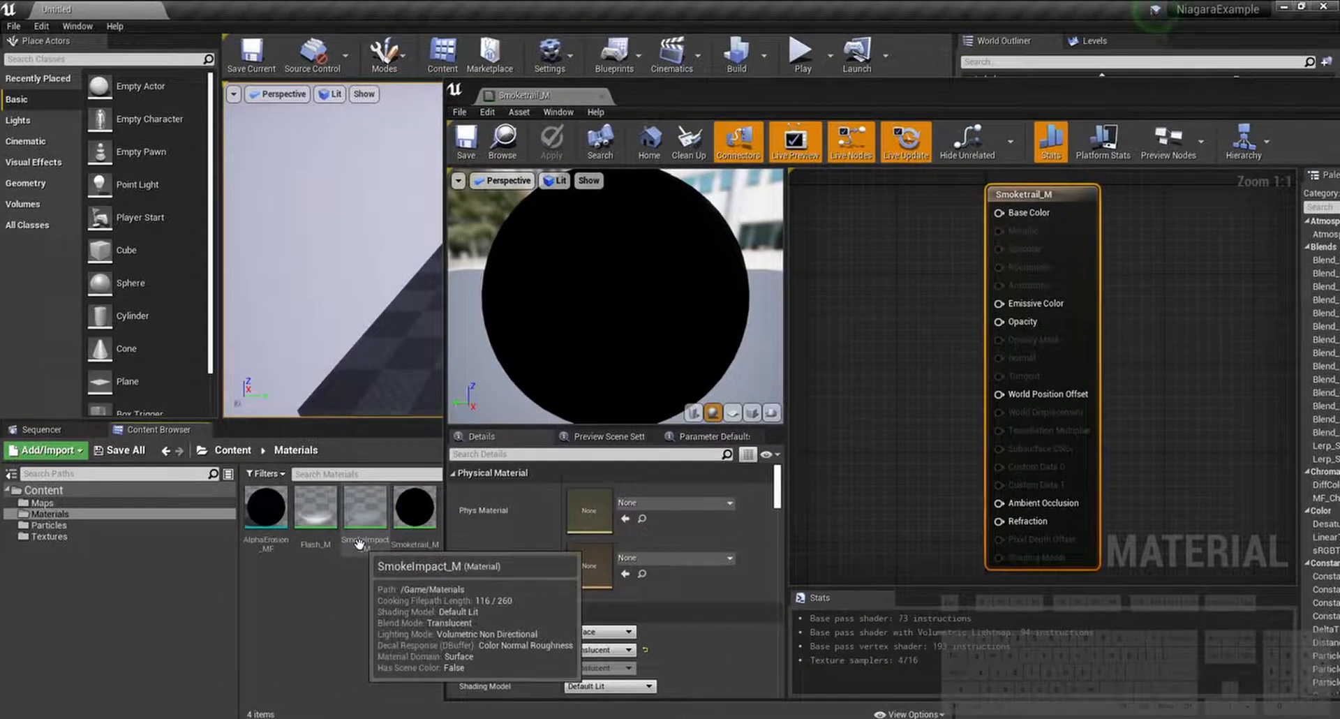
pyautogui.doubleClick(359, 543)
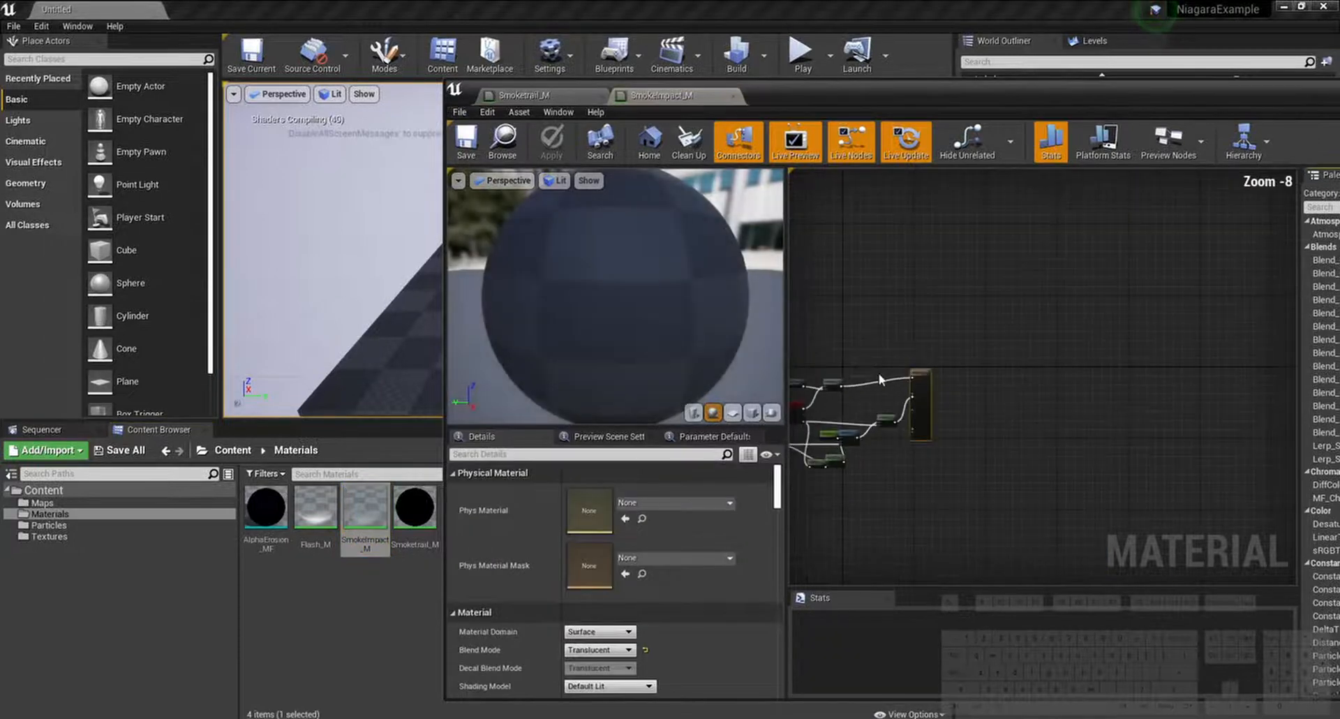
pyautogui.moveTo(829, 372); pyautogui.dragTo(972, 372, button='right')
pyautogui.scroll(6, 969, 382)
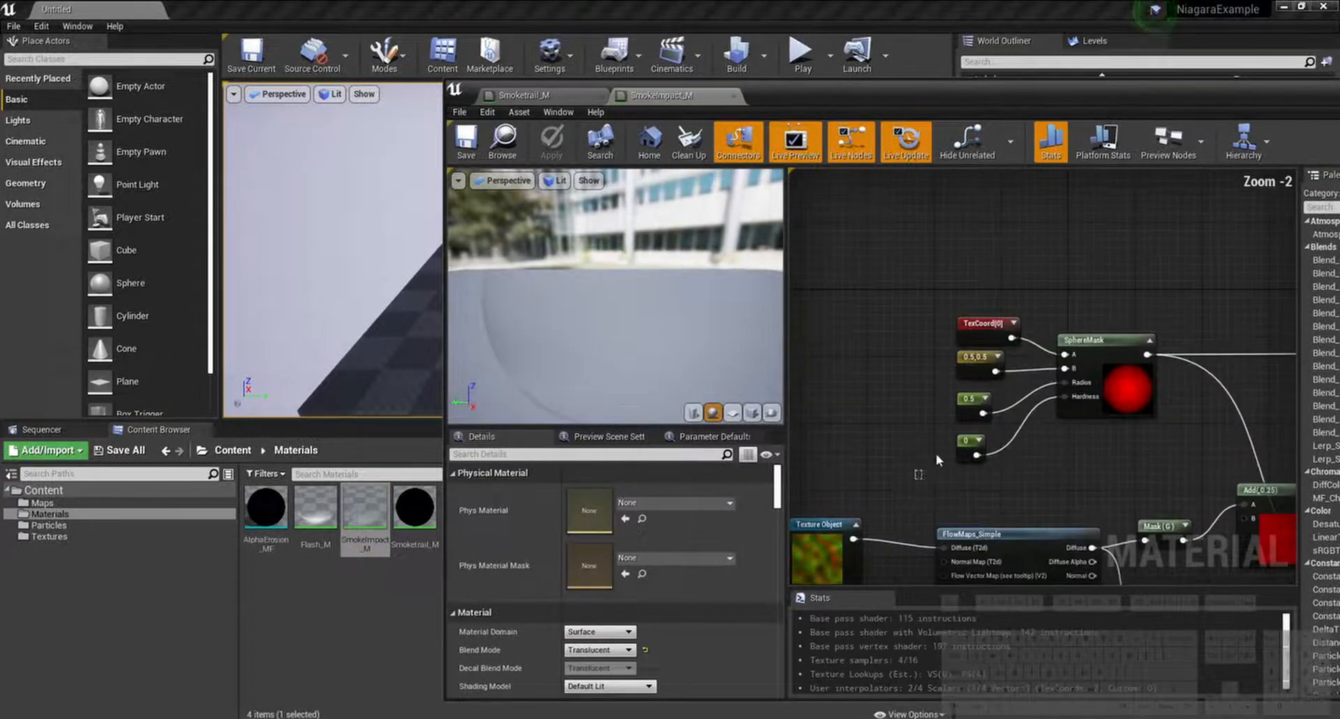
pyautogui.moveTo(938, 460); pyautogui.dragTo(1112, 290)
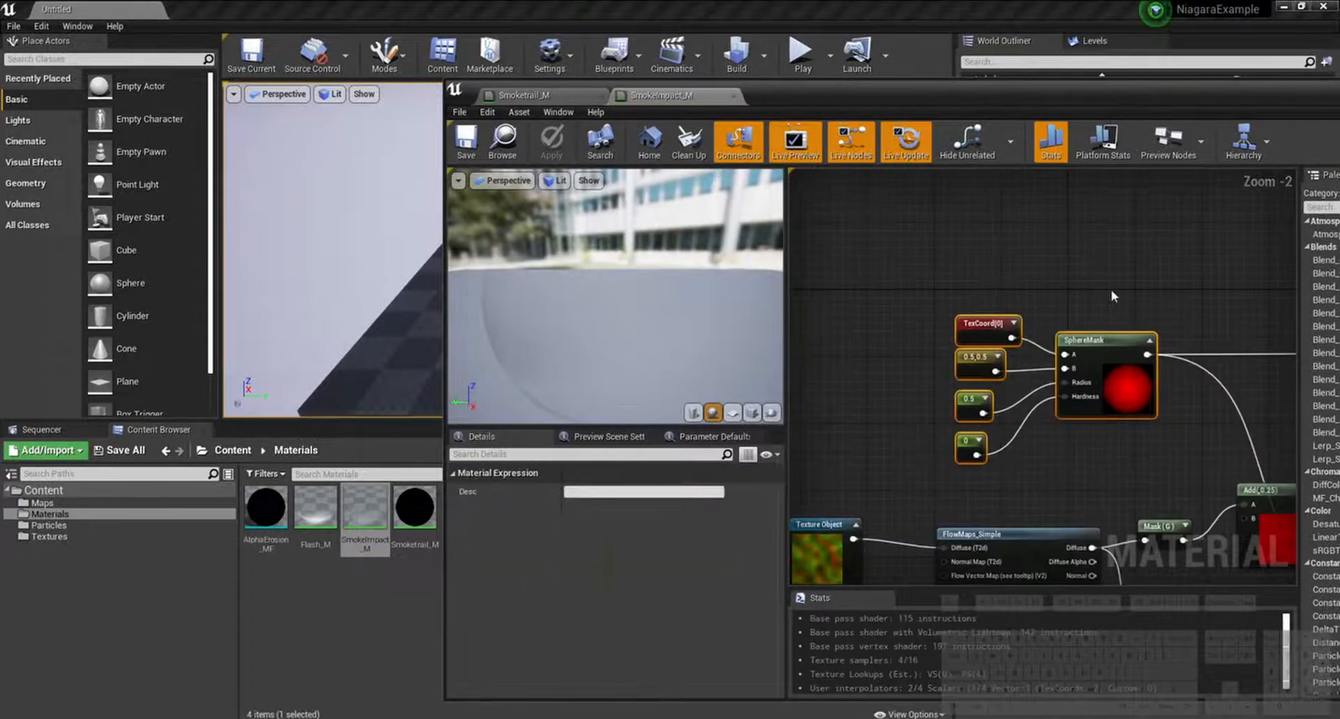
pyautogui.click(541, 96)
pyautogui.moveTo(837, 95); pyautogui.dragTo(762, 87)
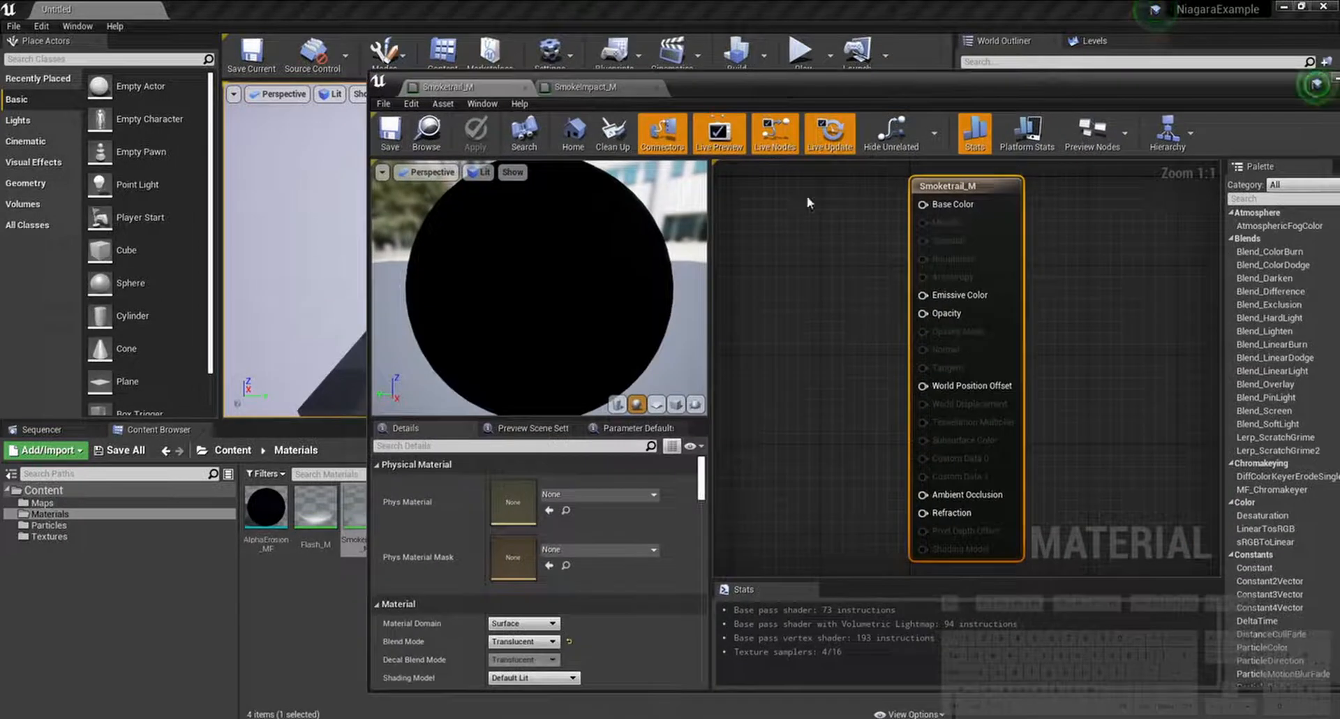
pyautogui.click(802, 286)
pyautogui.hotkey('ctrl', 'v')
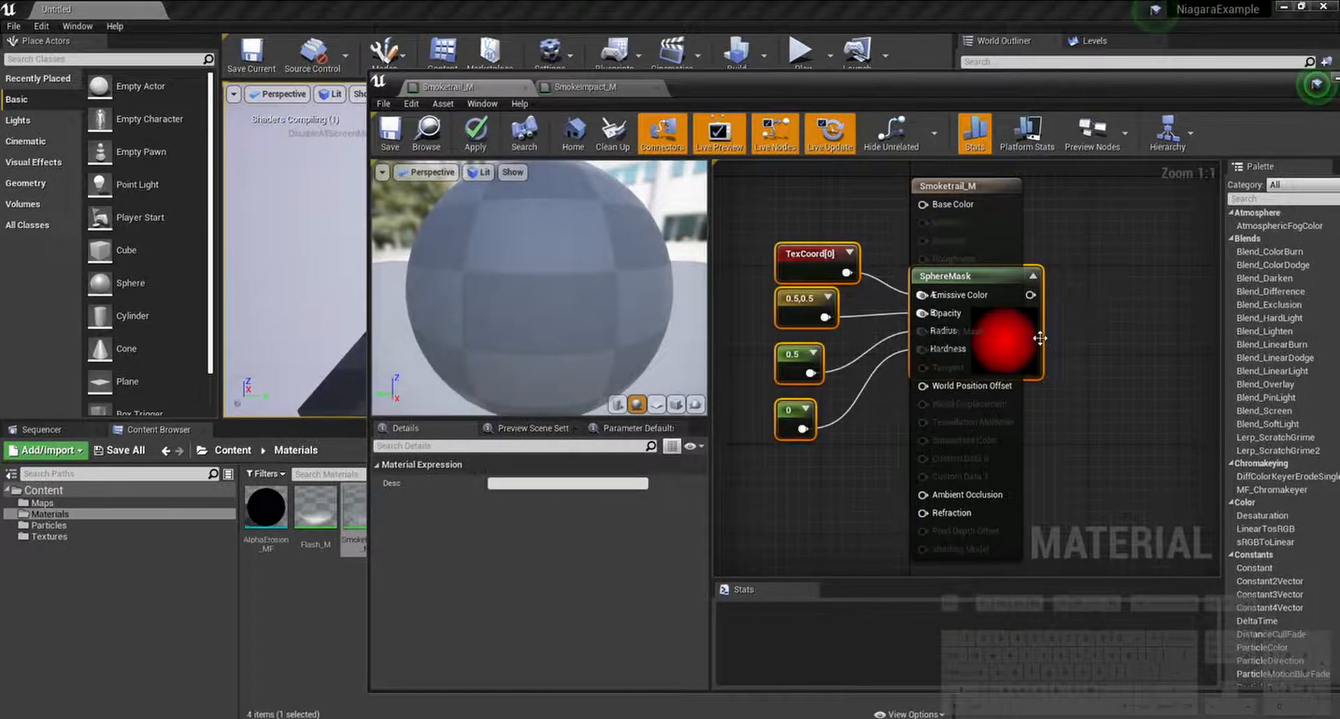
# Step: Move the pasted SphereMask group clear of the Smoketrail_M output node, to its left
pyautogui.moveTo(1041, 339); pyautogui.dragTo(873, 330)
pyautogui.moveTo(846, 339); pyautogui.dragTo(1122, 315, button='right')
pyautogui.moveTo(1121, 315); pyautogui.dragTo(1032, 326)
pyautogui.click(988, 395)
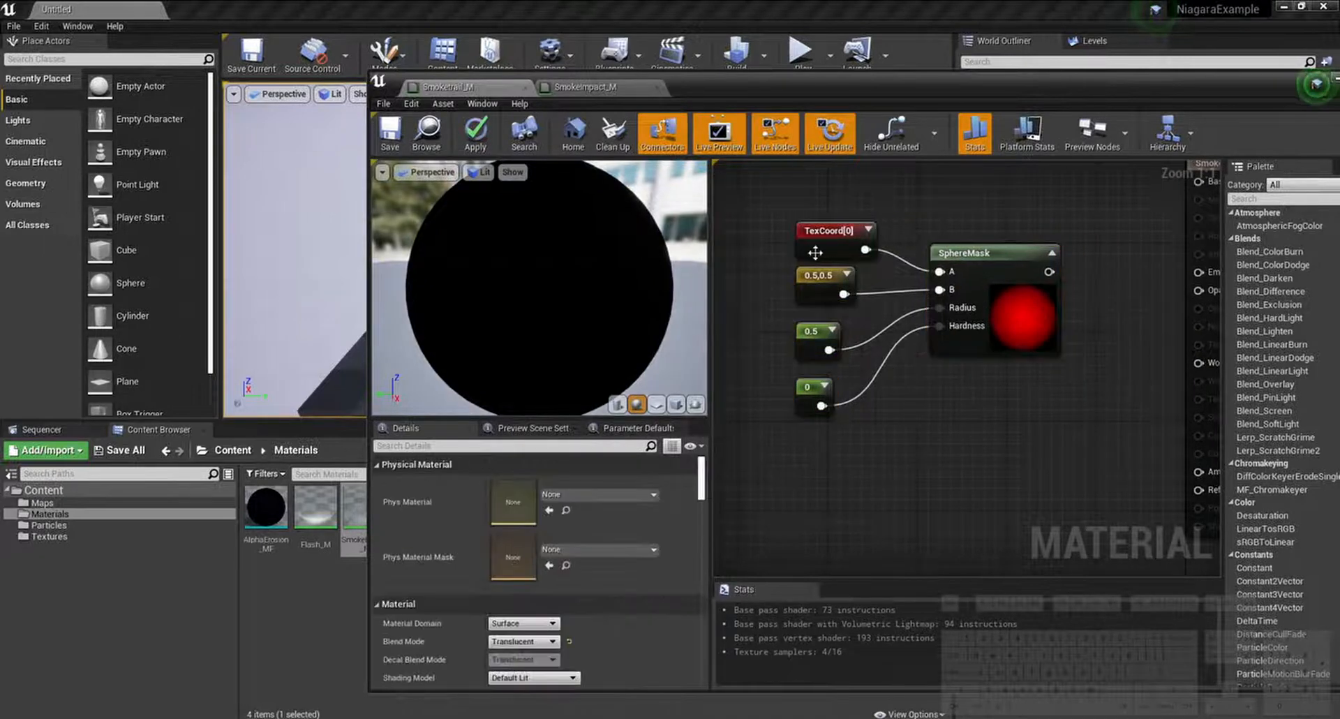
# Step: Try setting the TexCoord's VTiling to 0 and the two-component constant's G to 0
pyautogui.click(813, 252)
pyautogui.click(521, 515)
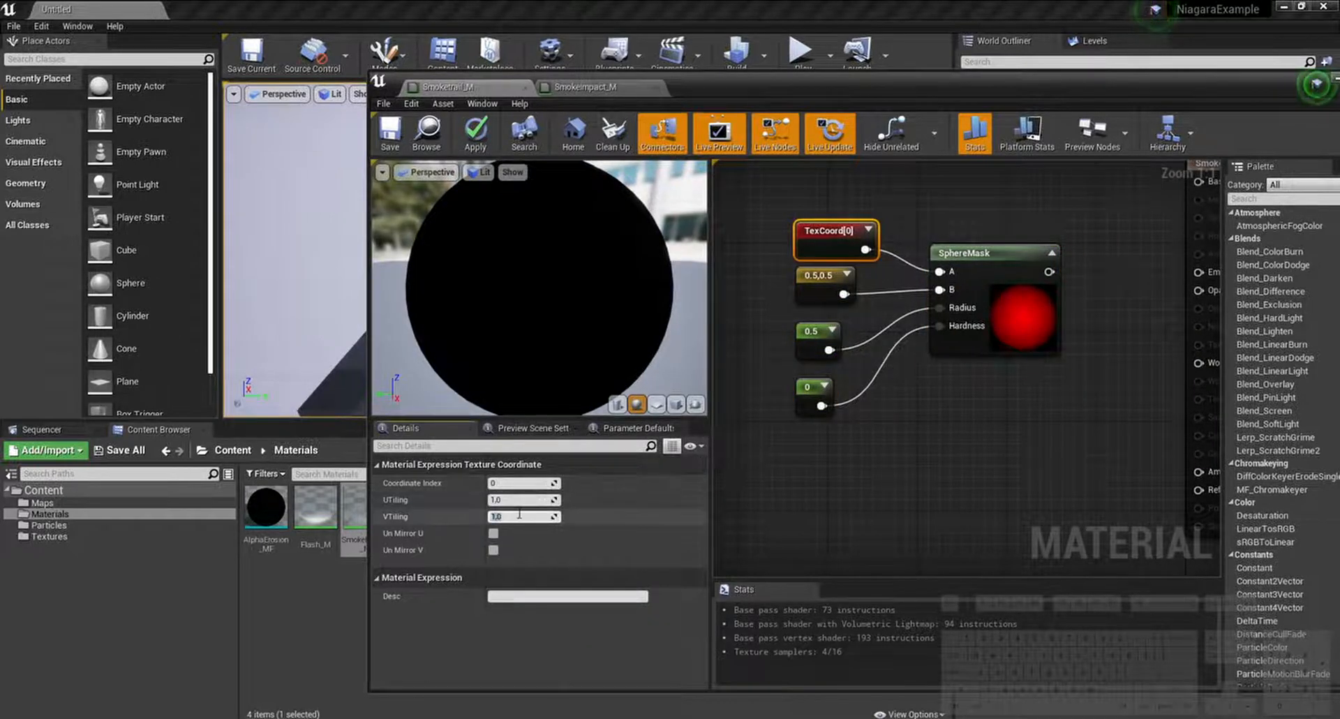
pyautogui.press('Return')
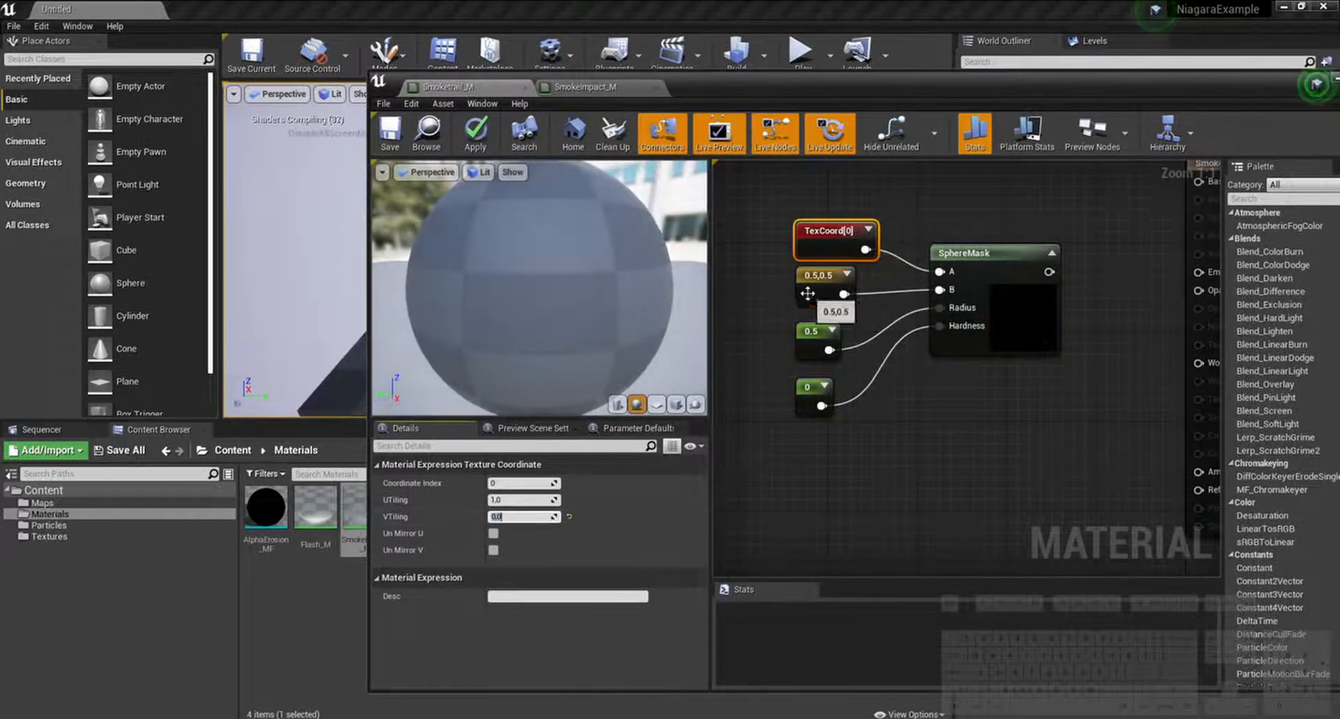
pyautogui.click(825, 292)
pyautogui.click(522, 500)
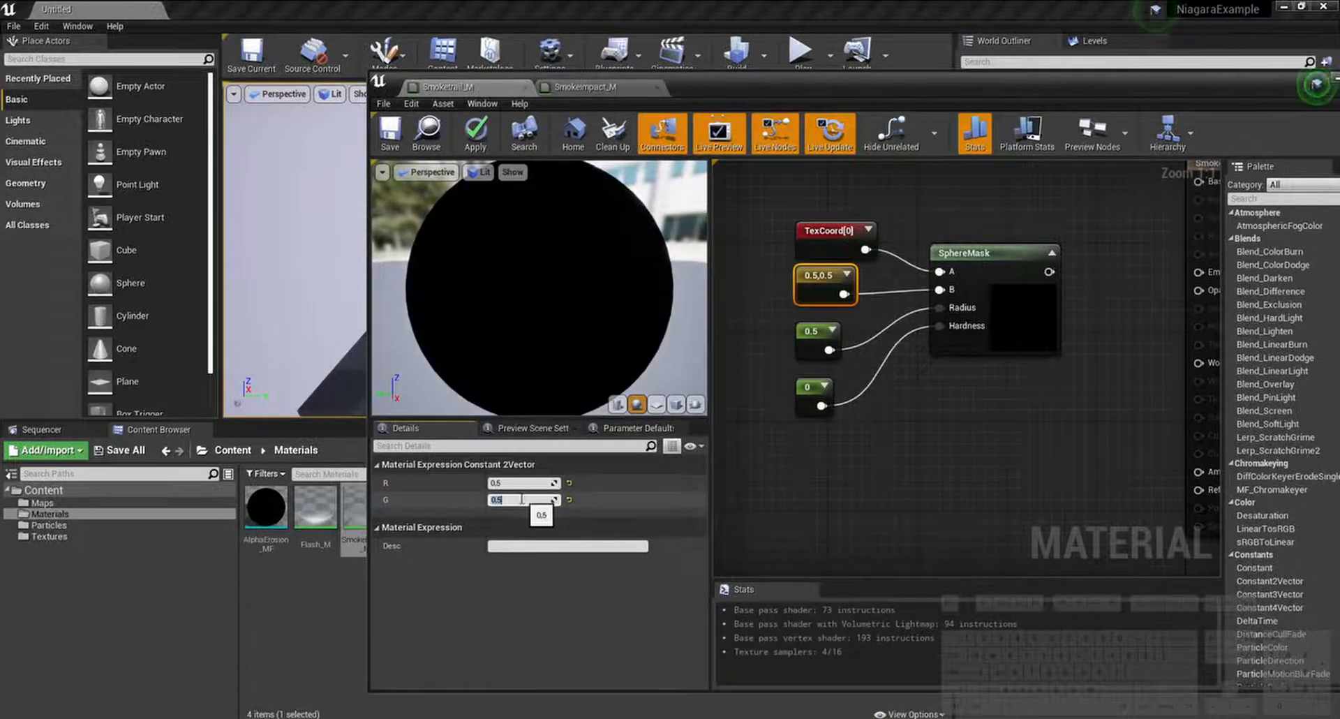
pyautogui.press('Return')
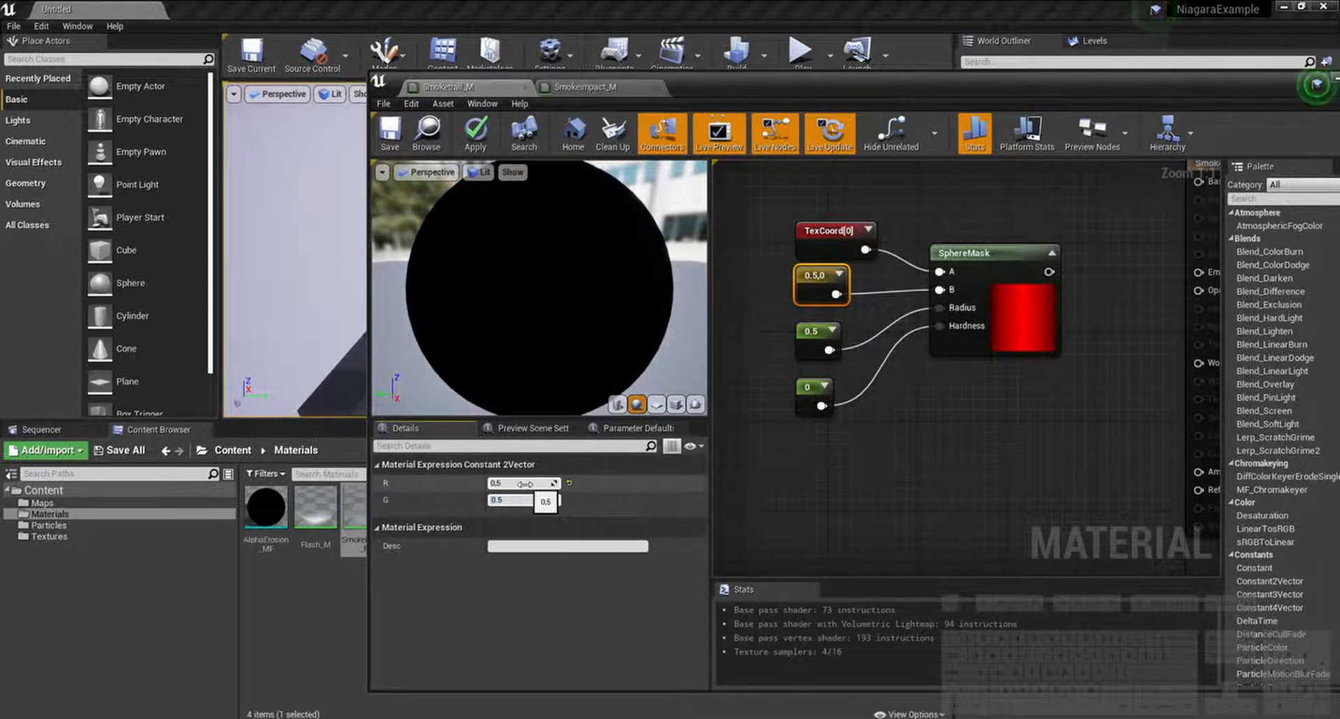
# Step: Set the two-component constant to R 0 and G 0.5, and the TexCoord to UTiling 0 and VTiling 1
pyautogui.press('Return')
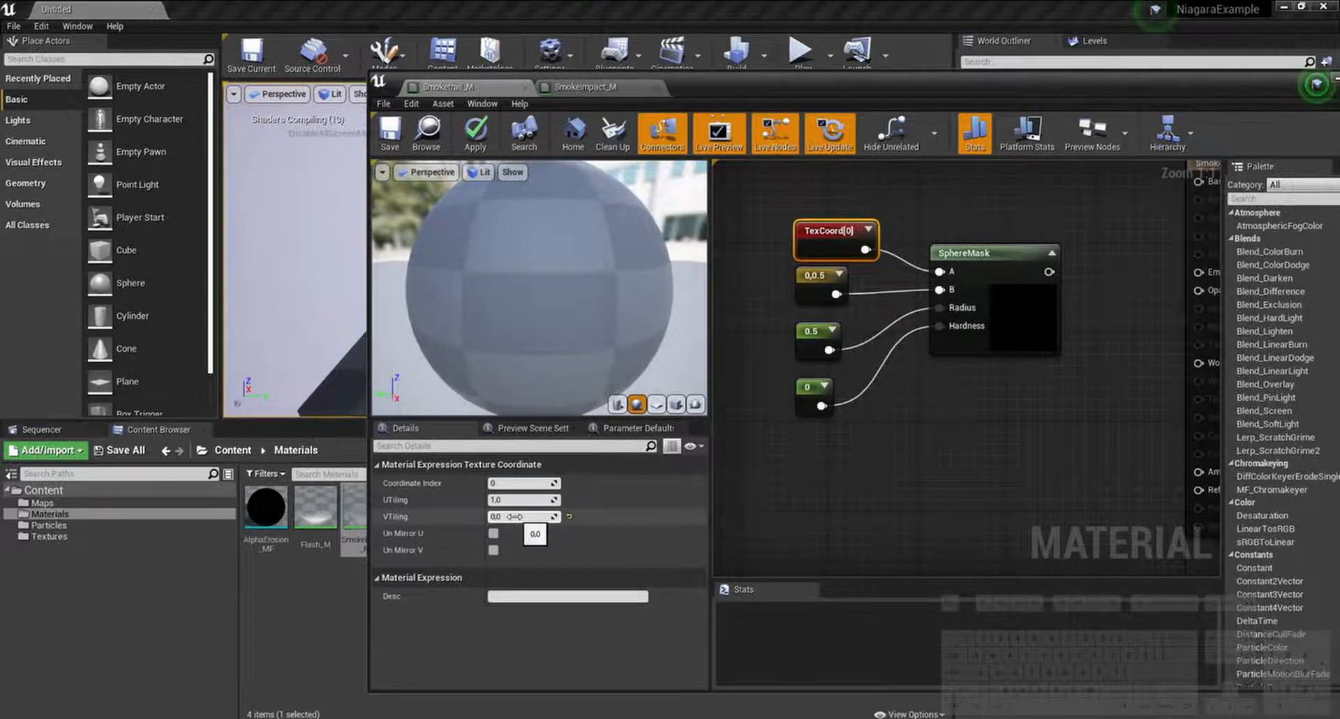
pyautogui.click(515, 517)
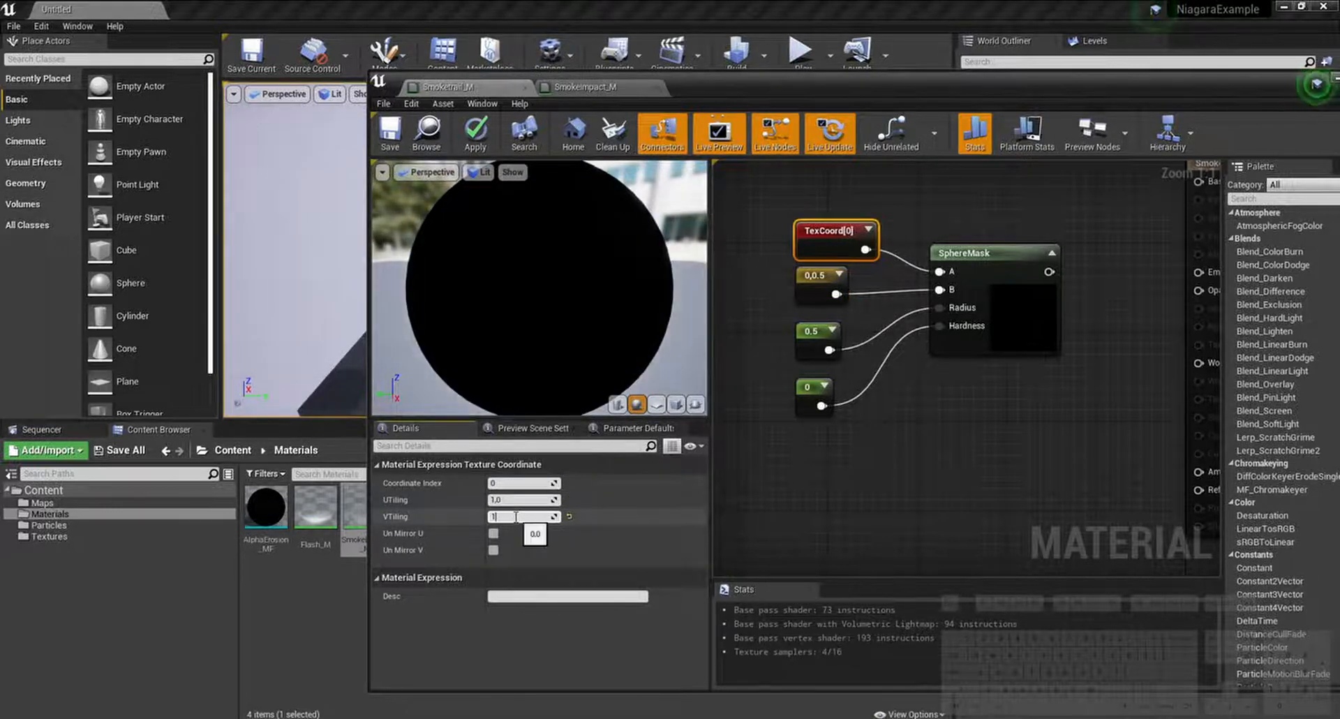
pyautogui.write('1')
pyautogui.press('Return')
pyautogui.click(516, 500)
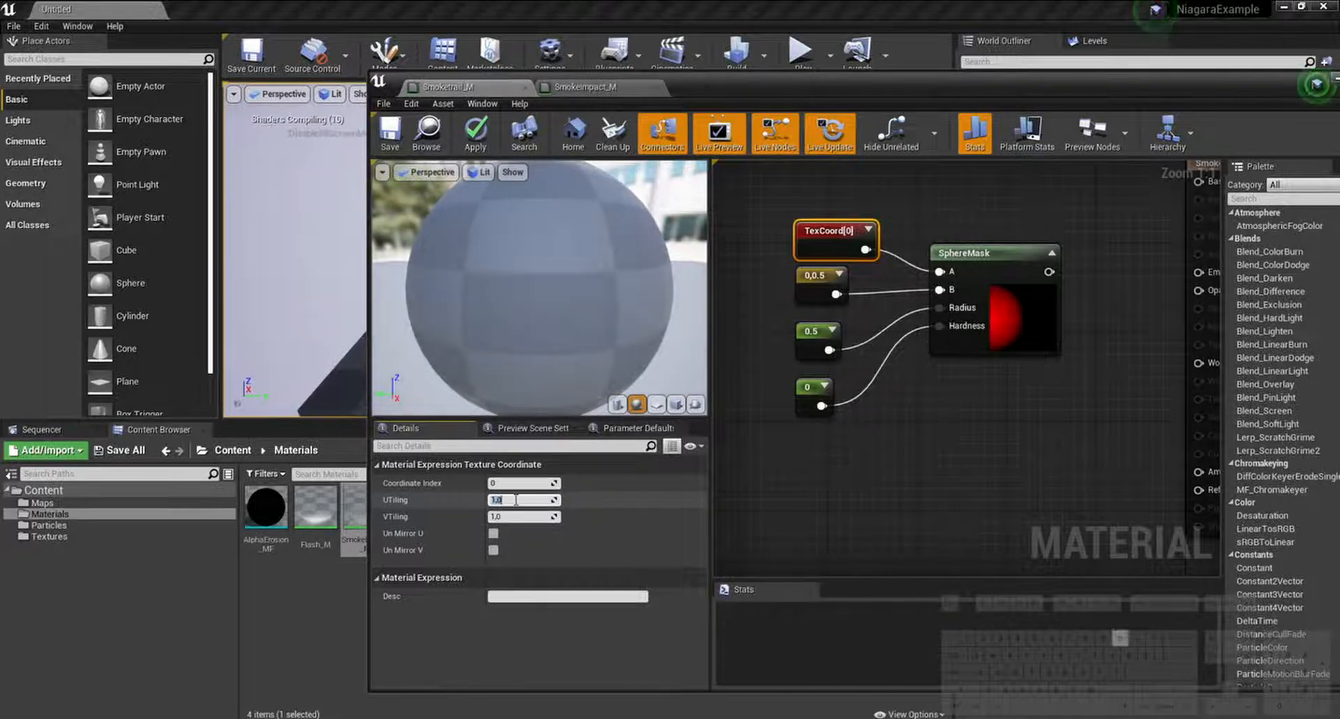
pyautogui.write('0')
pyautogui.press('Return')
pyautogui.click(894, 479)
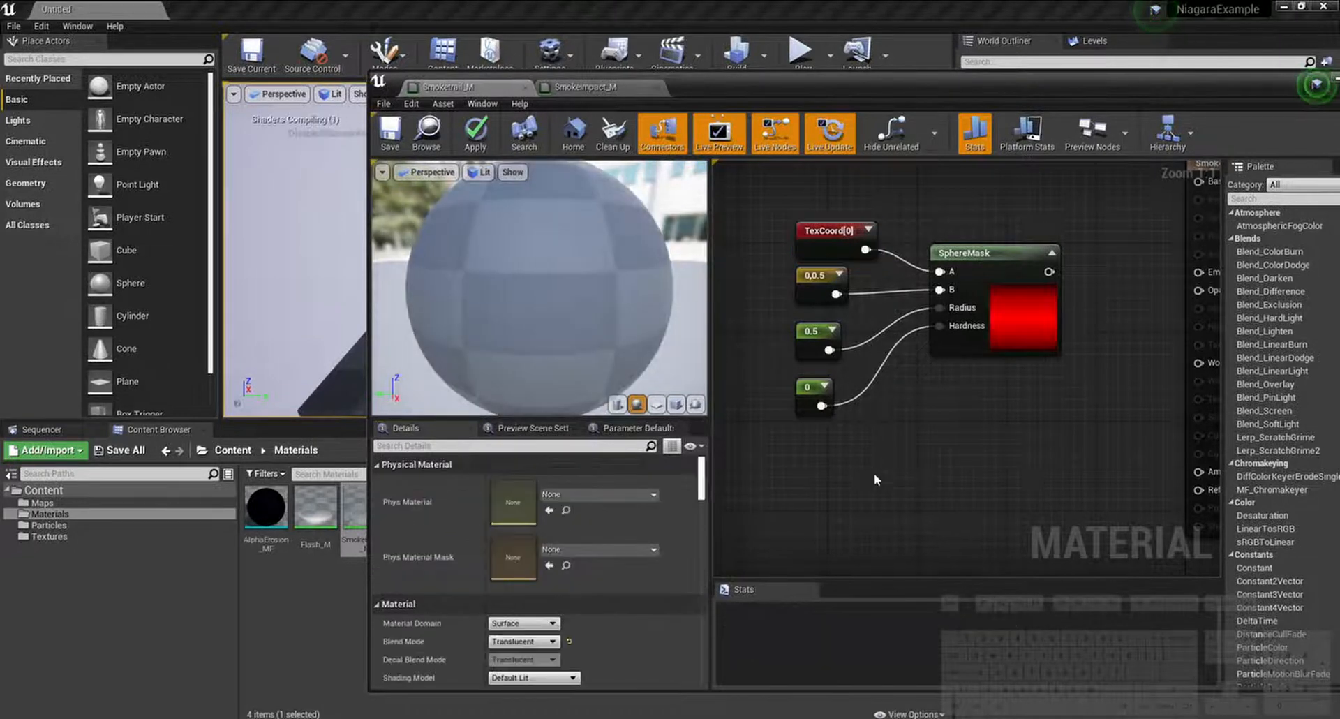
# Step: Maximize the material editor and set the constant feeding SphereMask's Radius to 0.45
pyautogui.click(817, 342)
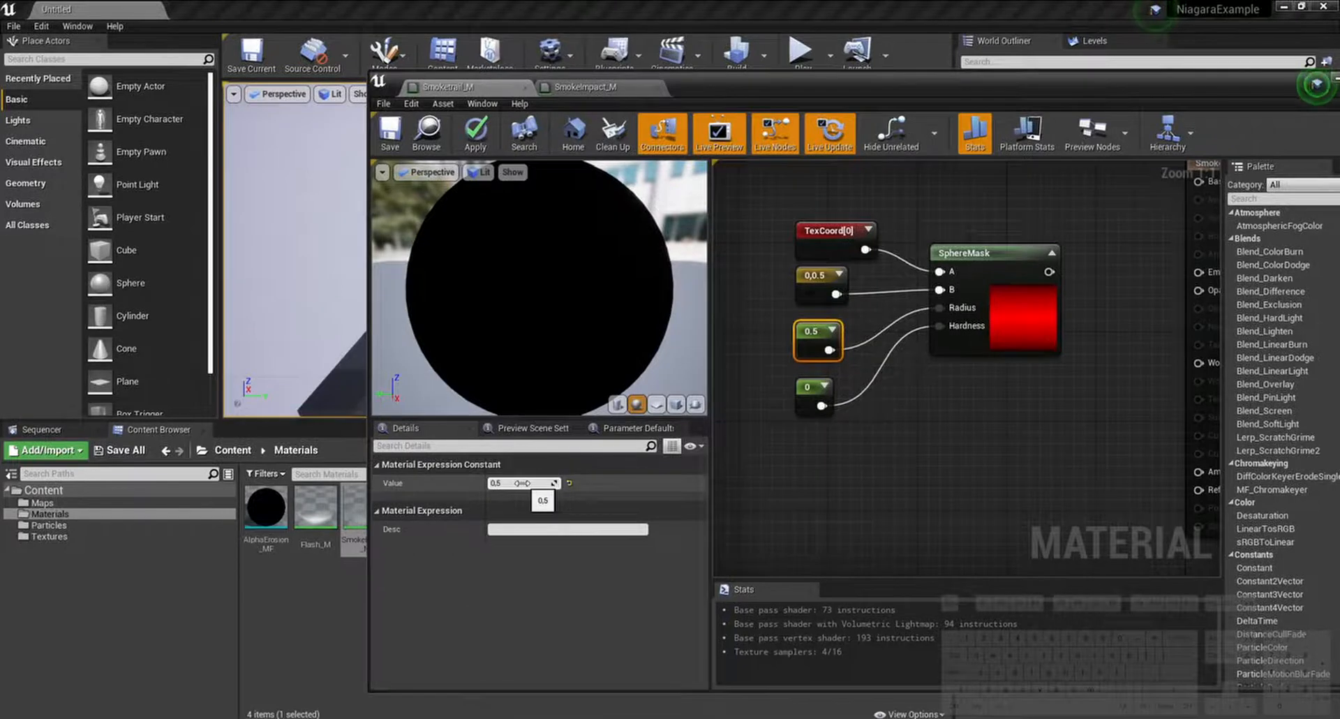
pyautogui.moveTo(732, 83); pyautogui.dragTo(583, 1)
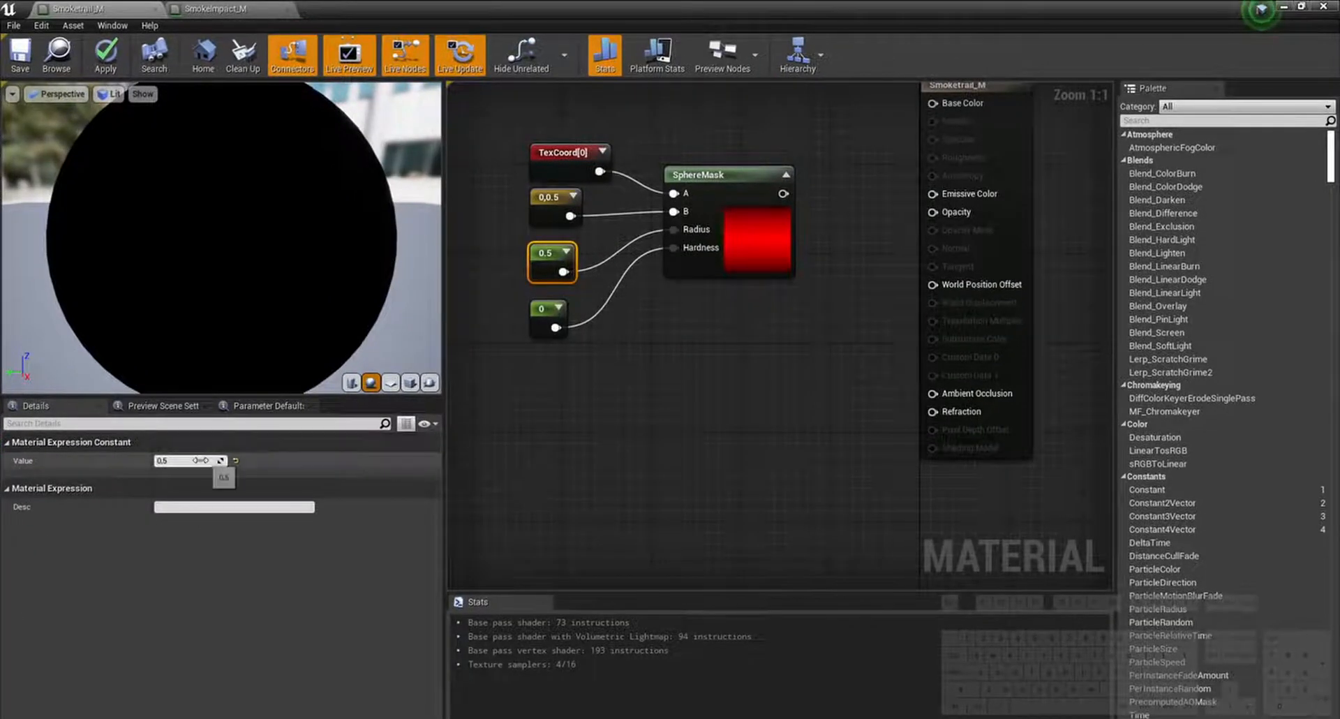
pyautogui.press('Return')
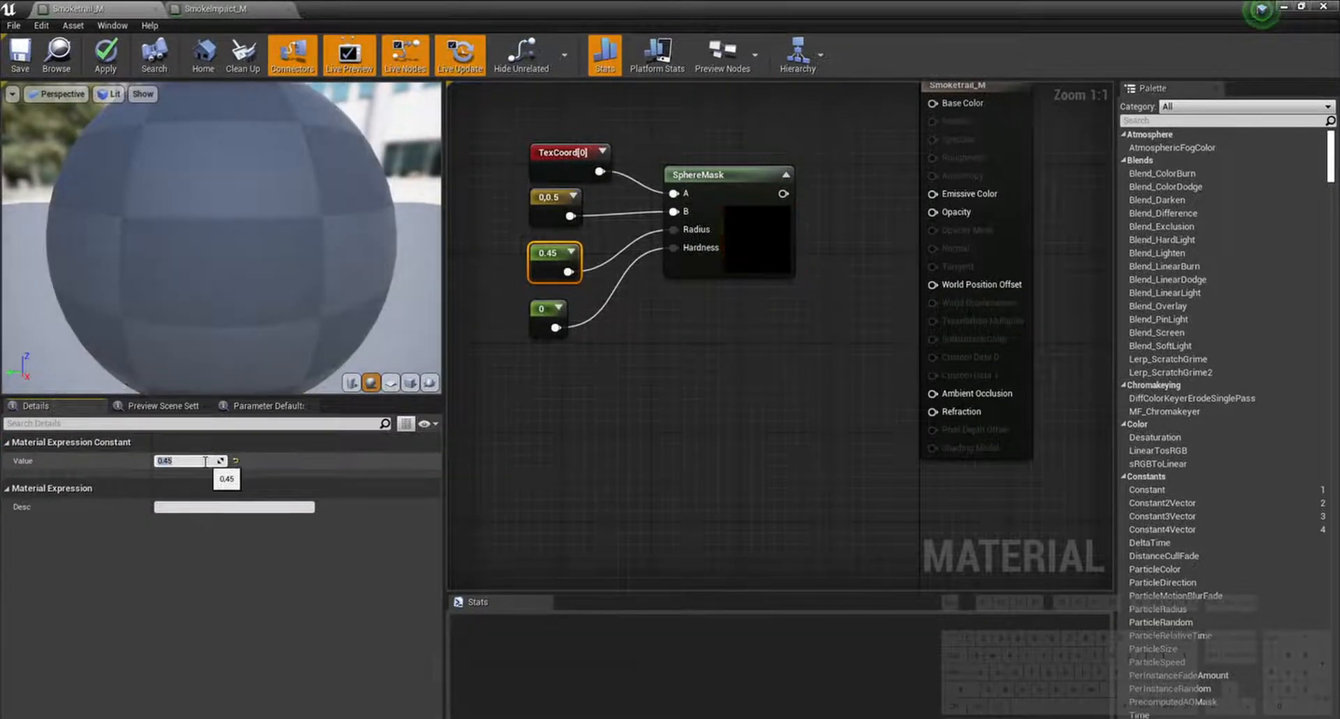
pyautogui.scroll(-2, 639, 447)
pyautogui.moveTo(641, 447); pyautogui.dragTo(758, 446, button='right')
pyautogui.click(756, 445)
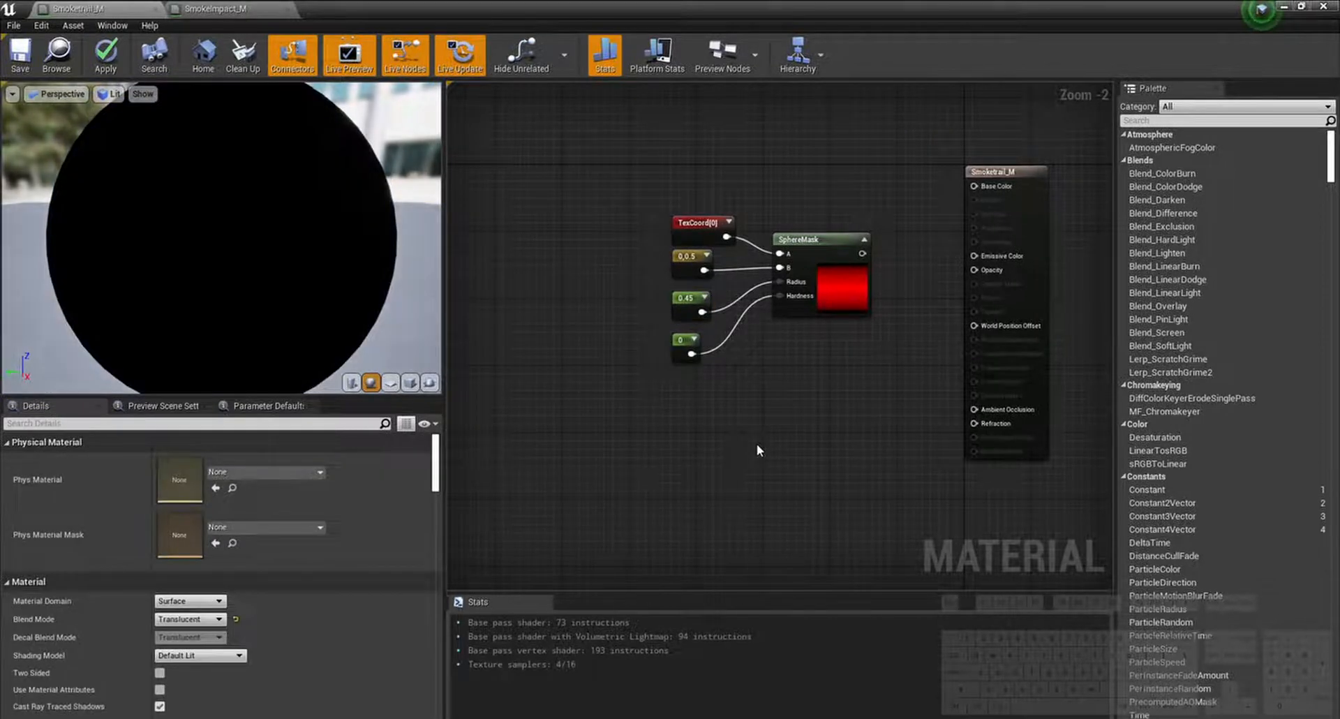
# Step: Shift the whole SphereMask group farther left to make room before the material output node
pyautogui.scroll(1, 757, 445)
pyautogui.scroll(-1, 757, 445)
pyautogui.moveTo(749, 407); pyautogui.dragTo(831, 436, button='right')
pyautogui.moveTo(695, 452); pyautogui.dragTo(909, 229)
pyautogui.moveTo(919, 305); pyautogui.dragTo(744, 270)
pyautogui.click(785, 380)
# Step: Add a WorldAlignedTexture function node below the SphereMask group
pyautogui.moveTo(649, 452); pyautogui.dragTo(714, 380, button='right')
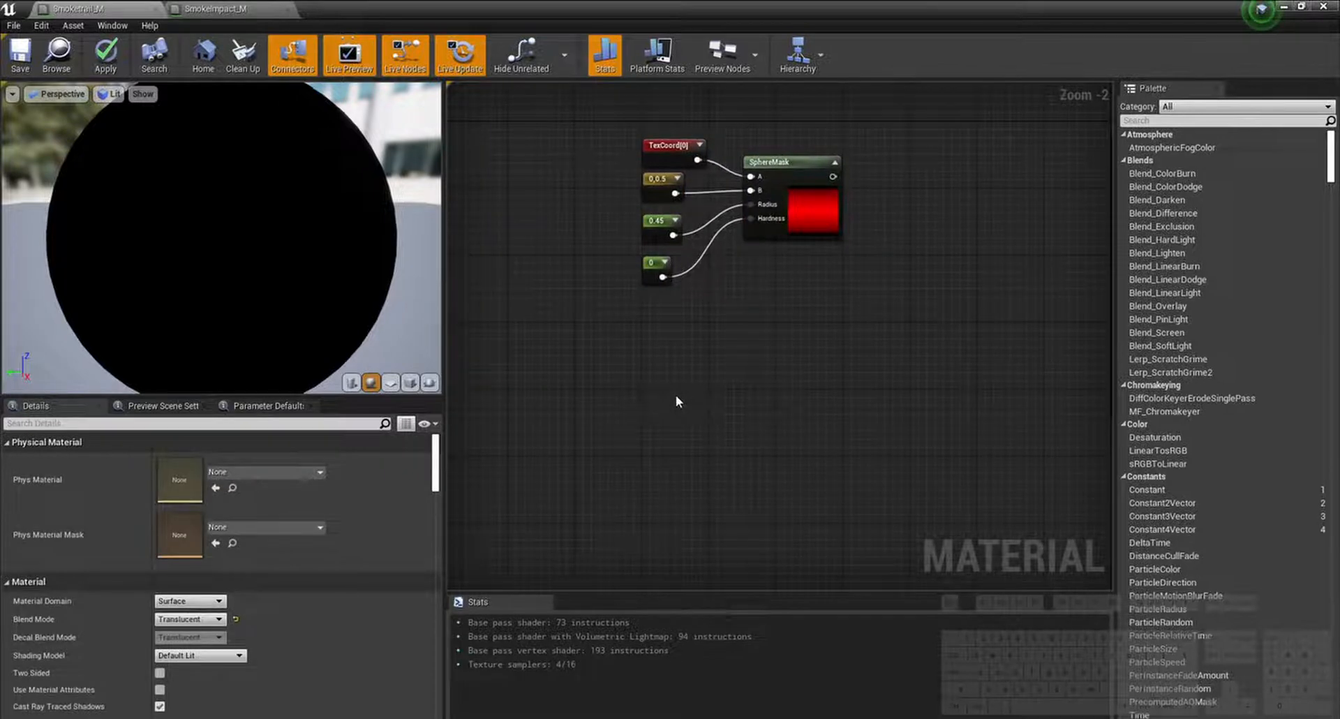
pyautogui.rightClick(676, 402)
pyautogui.write('worl')
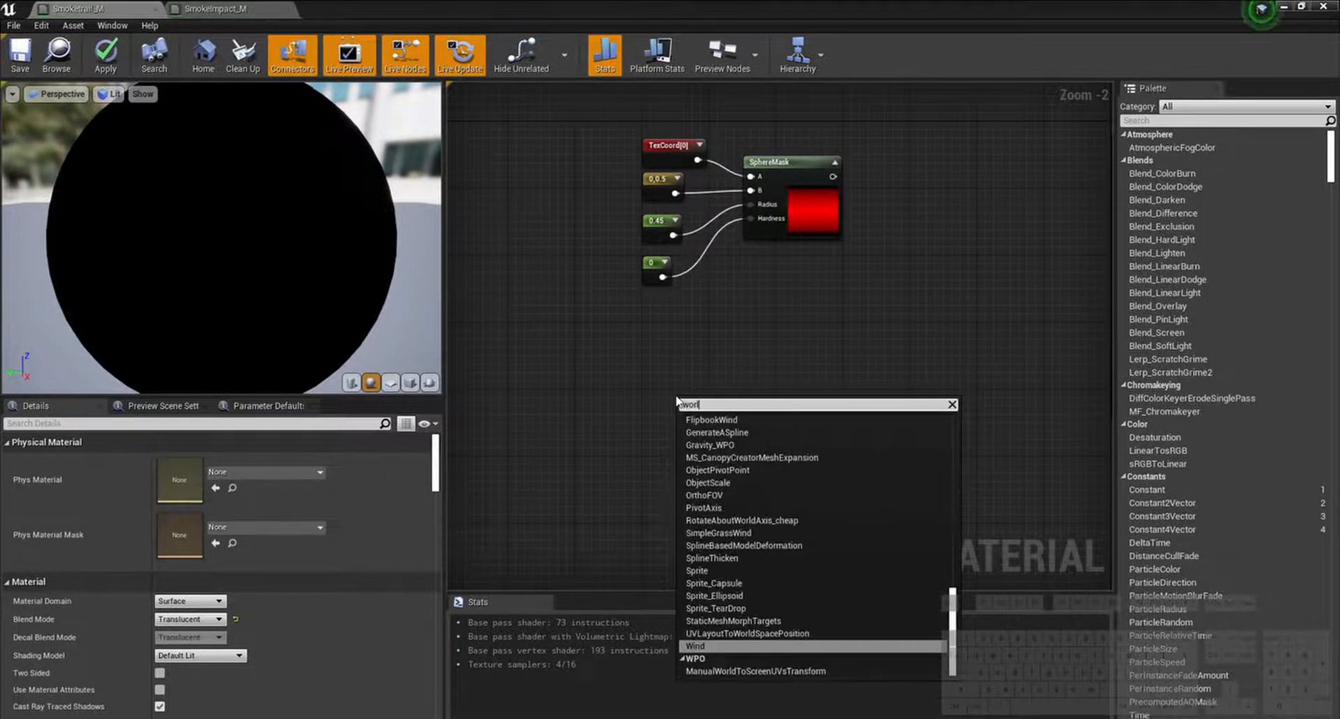
pyautogui.write('dali')
pyautogui.press('Down')
pyautogui.press('Down')
pyautogui.press('Down')
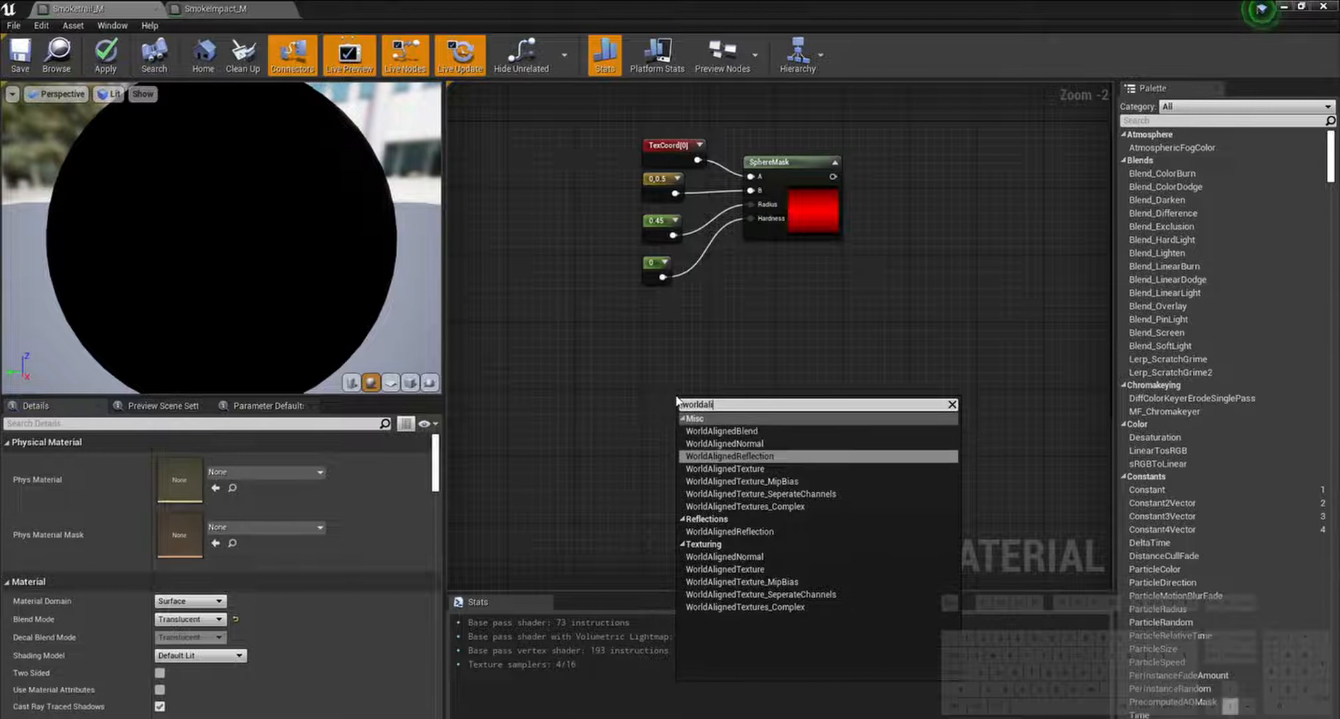
pyautogui.press('Return')
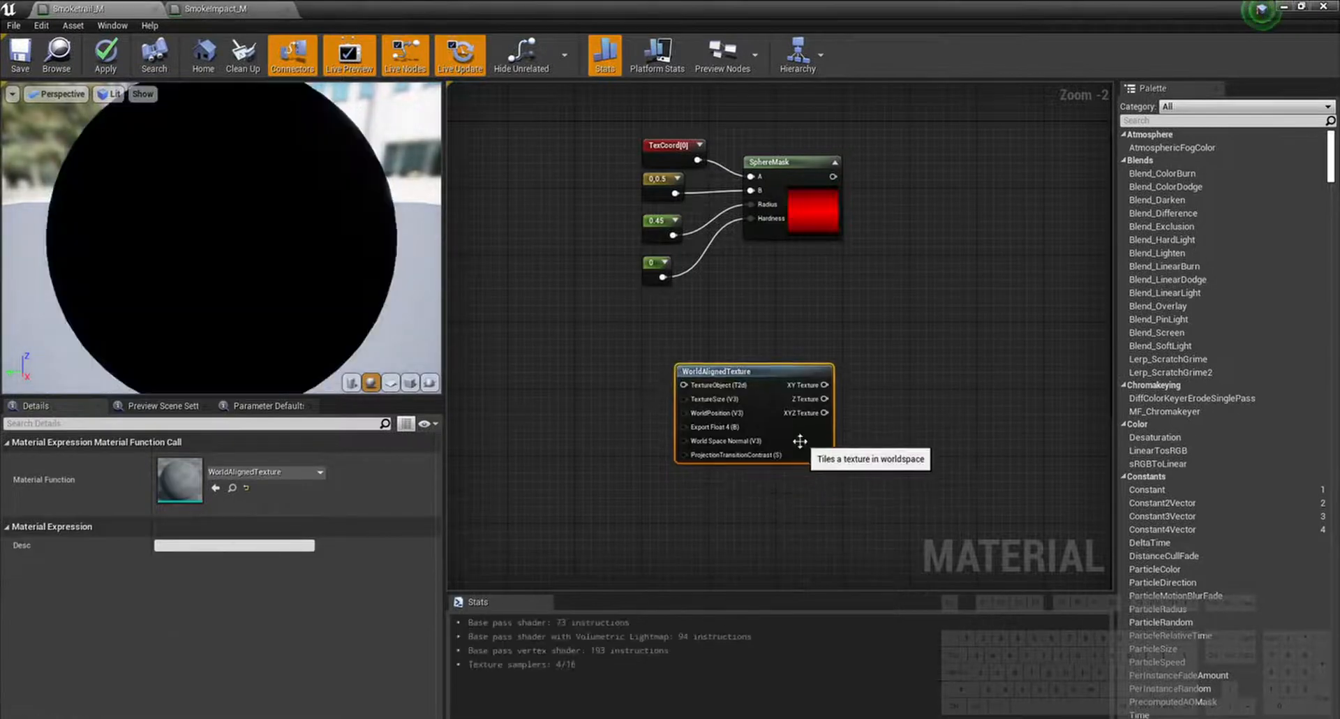
# Step: Bring the T_Smoke_M texture from the Textures folder into the Smoketrail_M graph beside WorldAlignedTexture, and maximize the material editor again
pyautogui.doubleClick(546, 11)
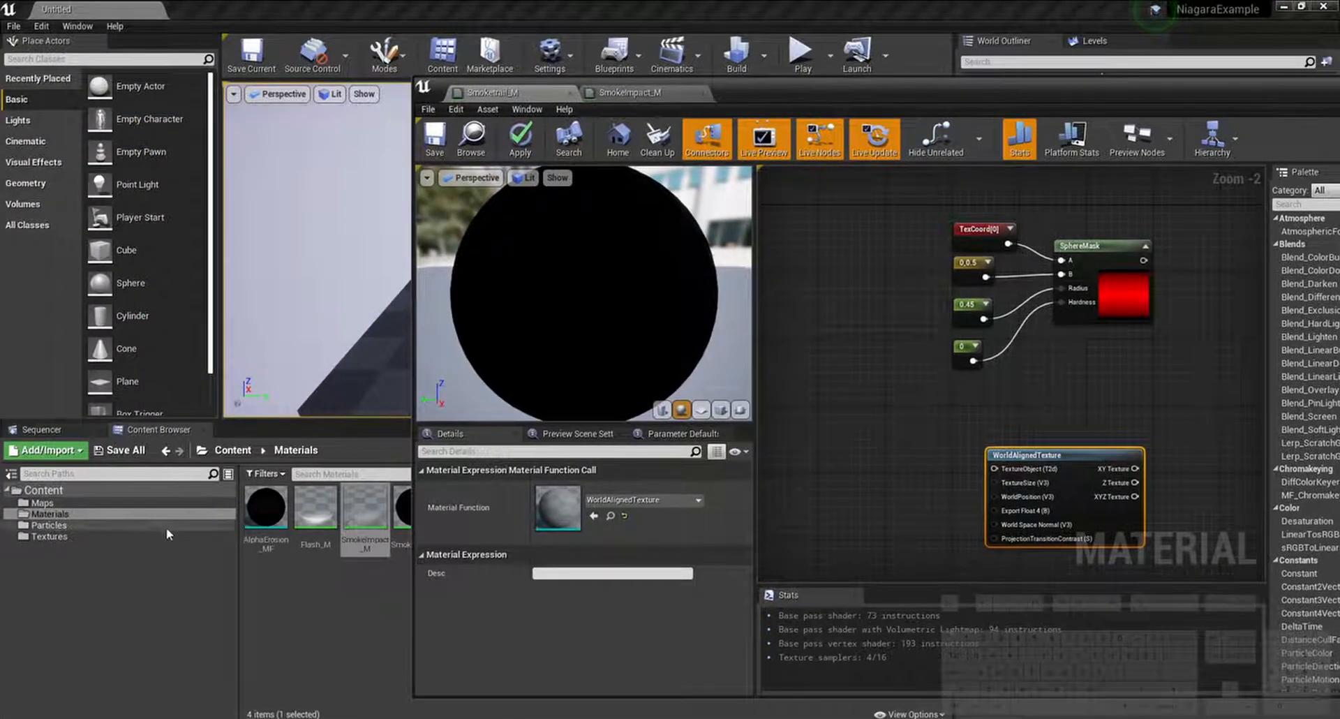
pyautogui.click(48, 536)
pyautogui.click(316, 515)
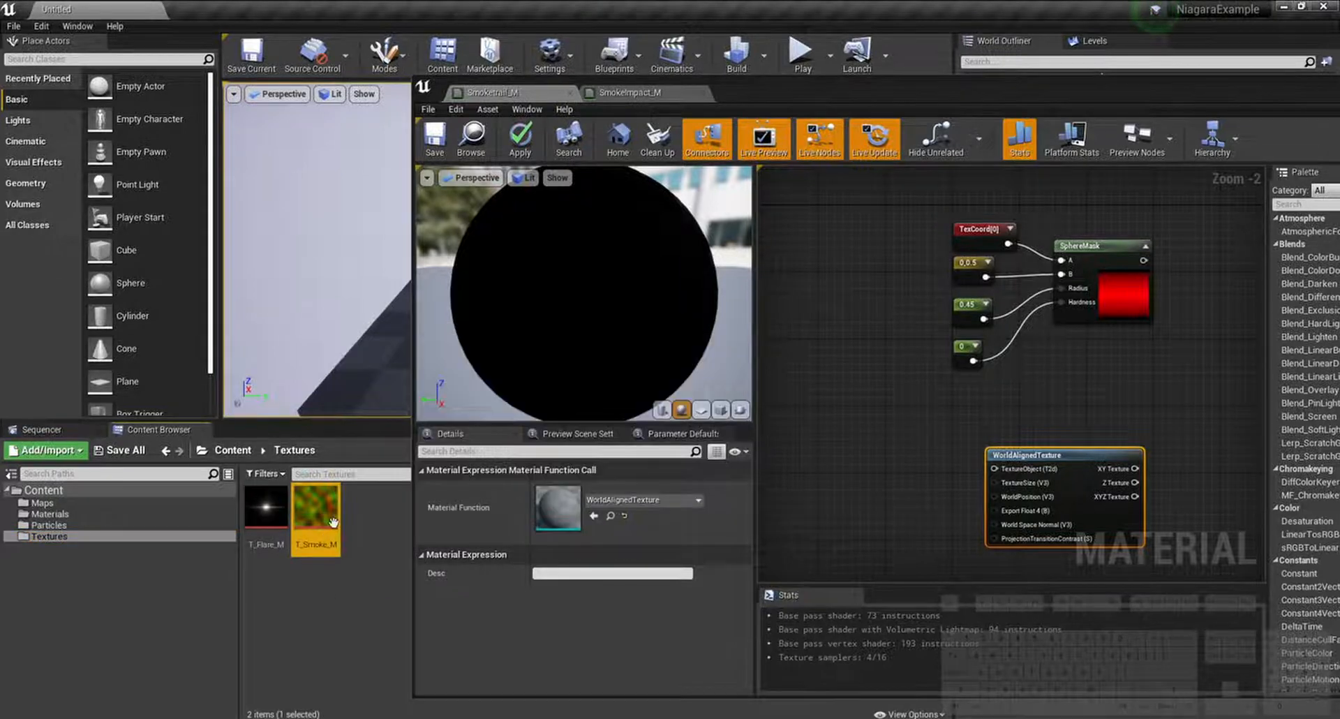
pyautogui.moveTo(333, 522); pyautogui.dragTo(841, 453)
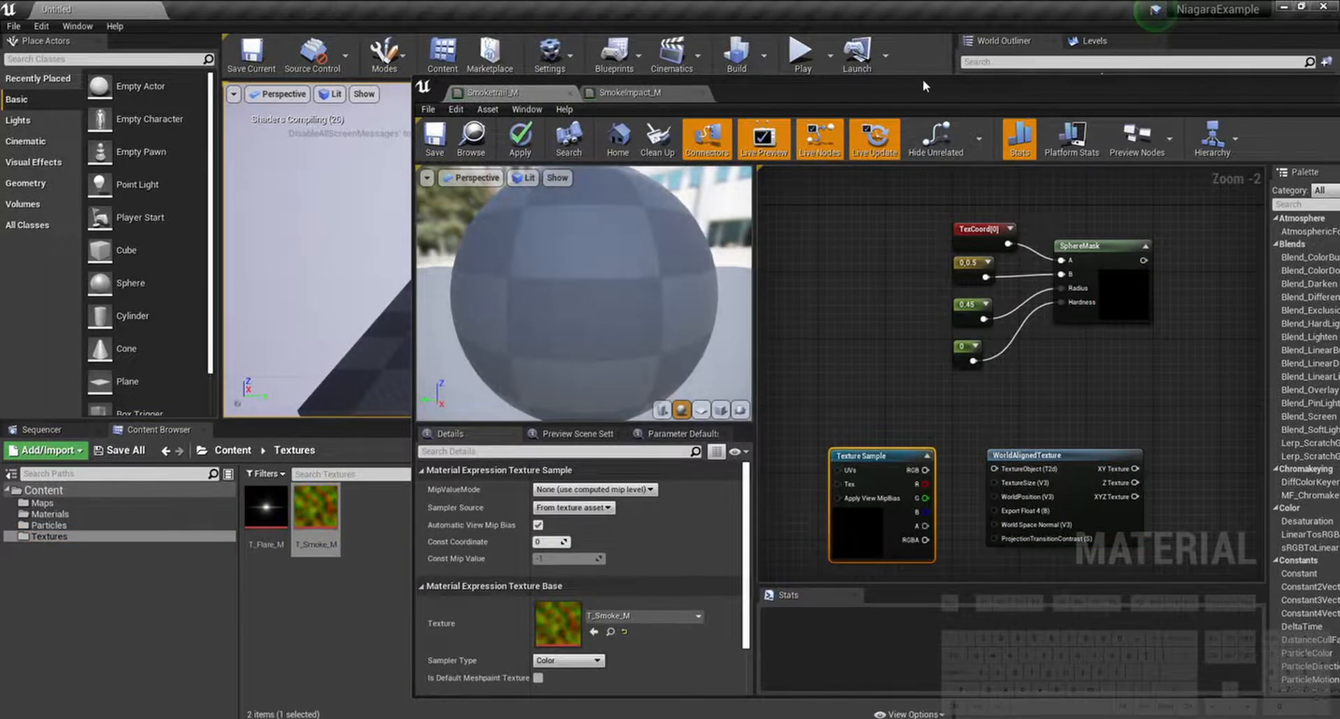
pyautogui.moveTo(923, 86); pyautogui.dragTo(789, 72)
pyautogui.doubleClick(789, 71)
pyautogui.click(647, 494)
pyautogui.moveTo(645, 506); pyautogui.dragTo(722, 517, button='right')
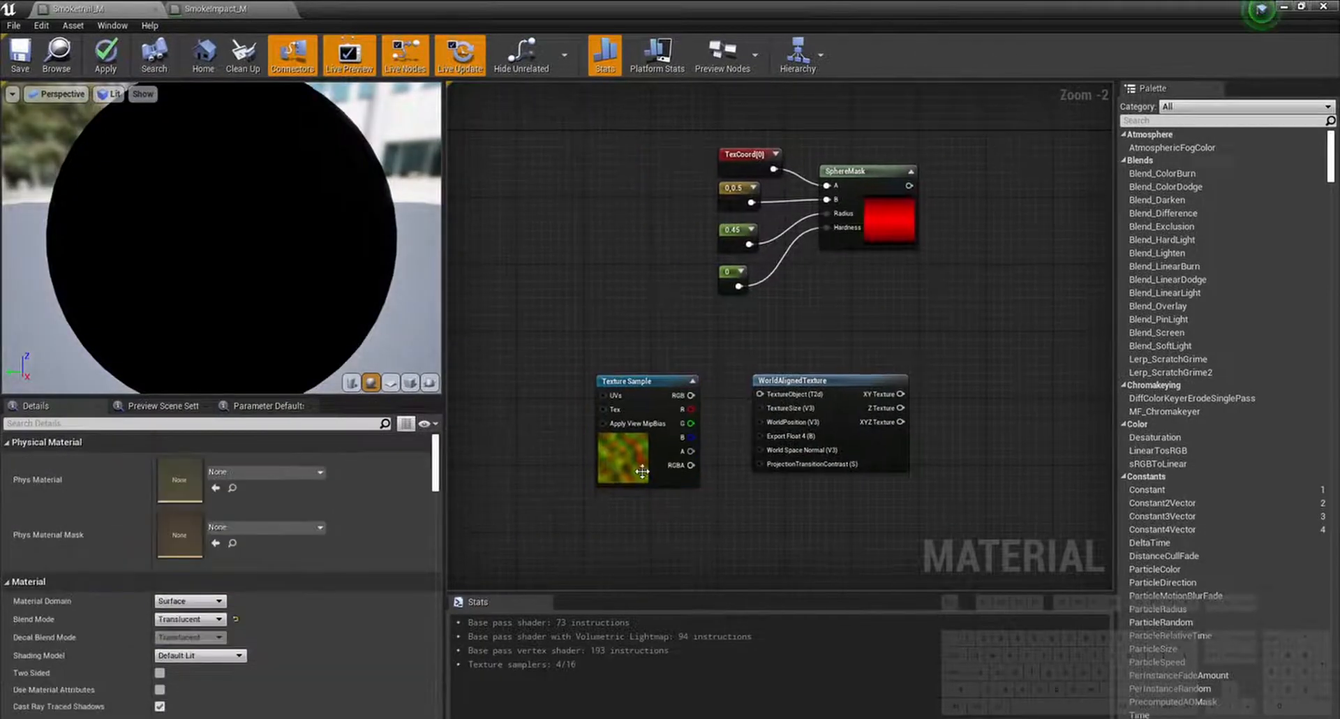
# Step: Convert the T_Smoke_M texture sample to a texture object, connect it to WorldAlignedTexture's TextureObject input, and shift both nodes left
pyautogui.rightClick(642, 473)
pyautogui.click(733, 208)
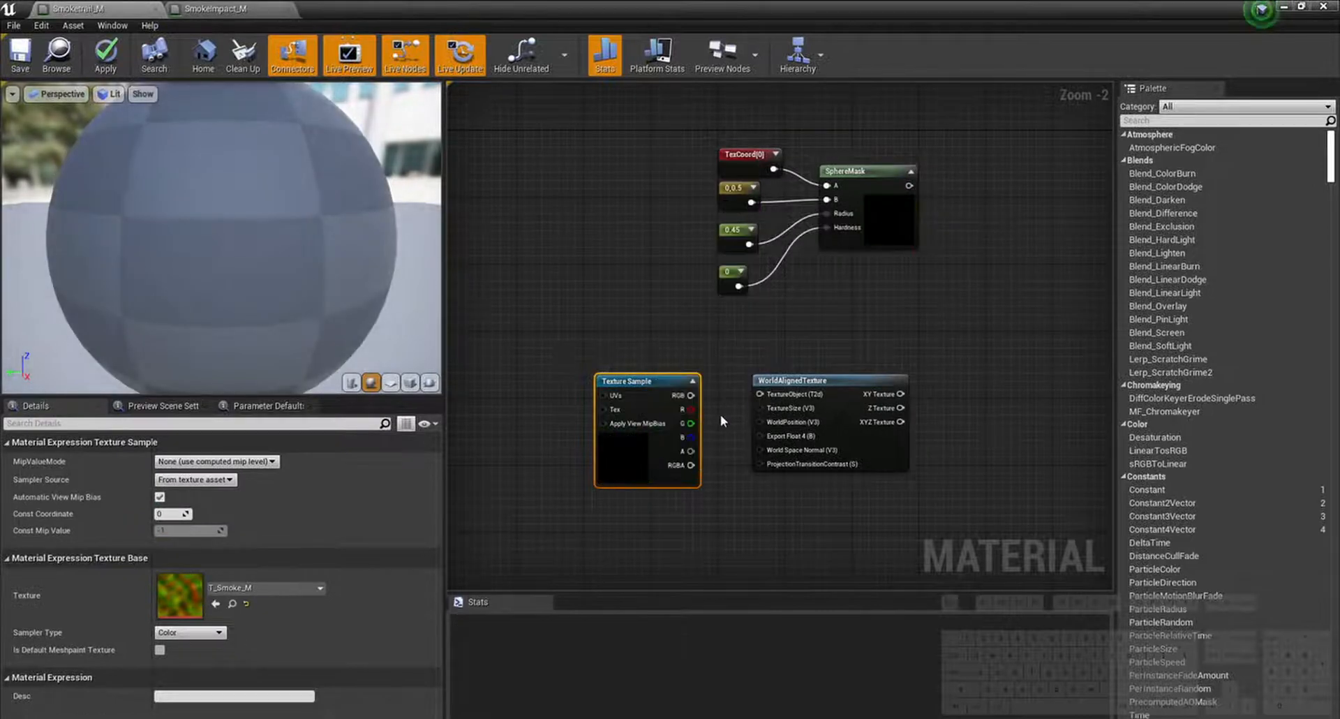
pyautogui.rightClick(636, 476)
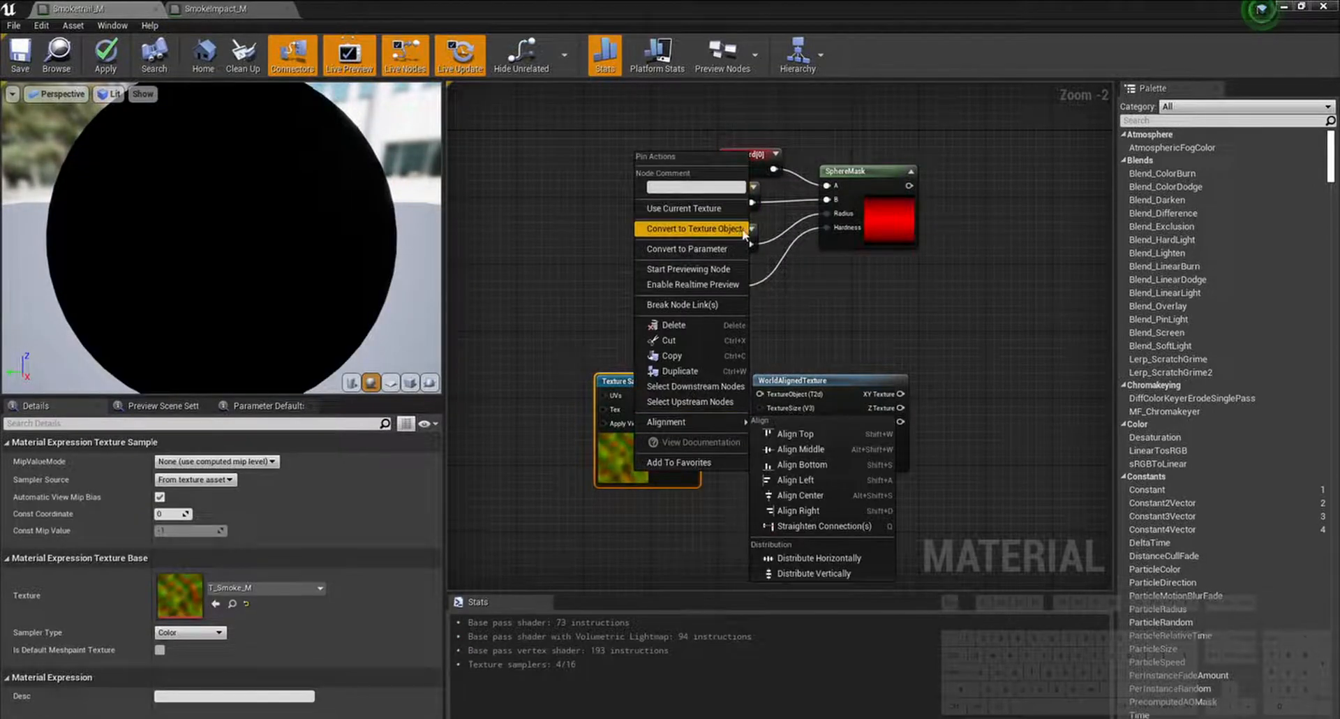
pyautogui.click(744, 230)
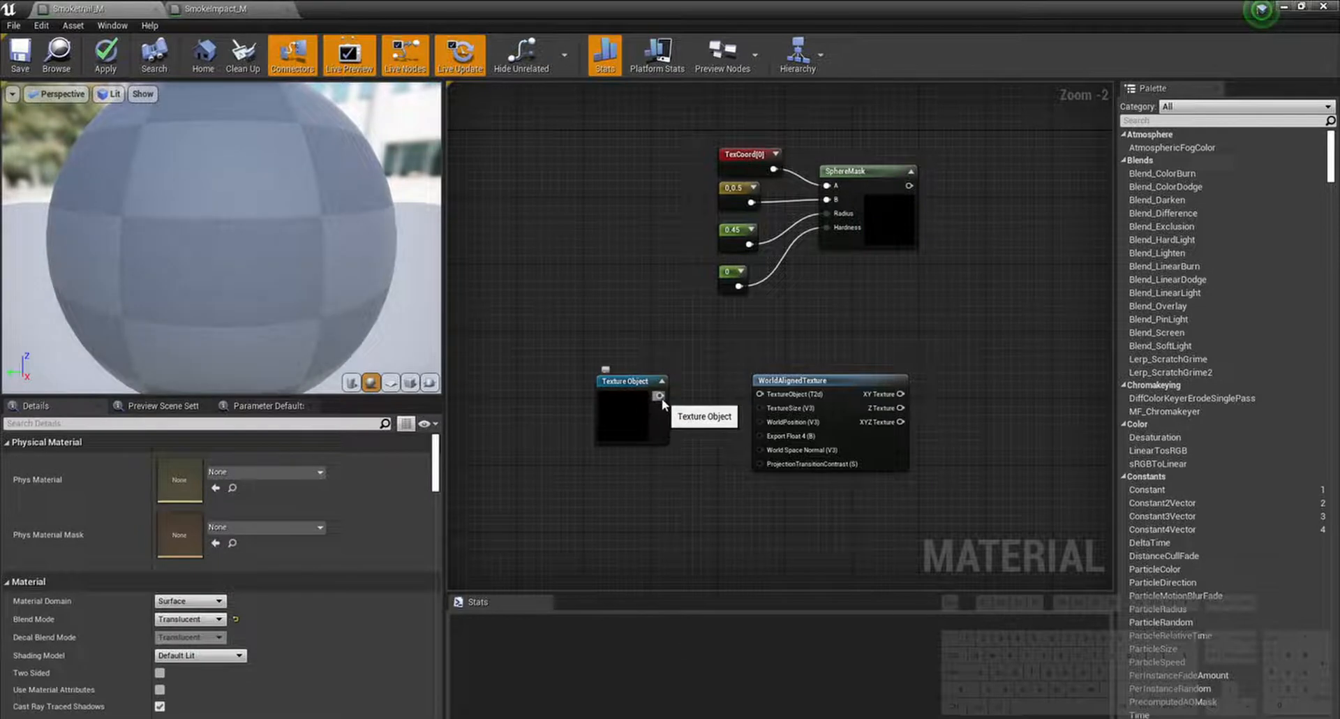
pyautogui.moveTo(768, 401); pyautogui.dragTo(764, 396)
pyautogui.moveTo(617, 465); pyautogui.dragTo(842, 391)
pyautogui.moveTo(844, 392); pyautogui.dragTo(795, 376)
# Step: Add a three-component constant below the texture object and connect it to WorldAlignedTexture's TextureSize input
pyautogui.click(687, 496)
pyautogui.press('3')
pyautogui.click(614, 501)
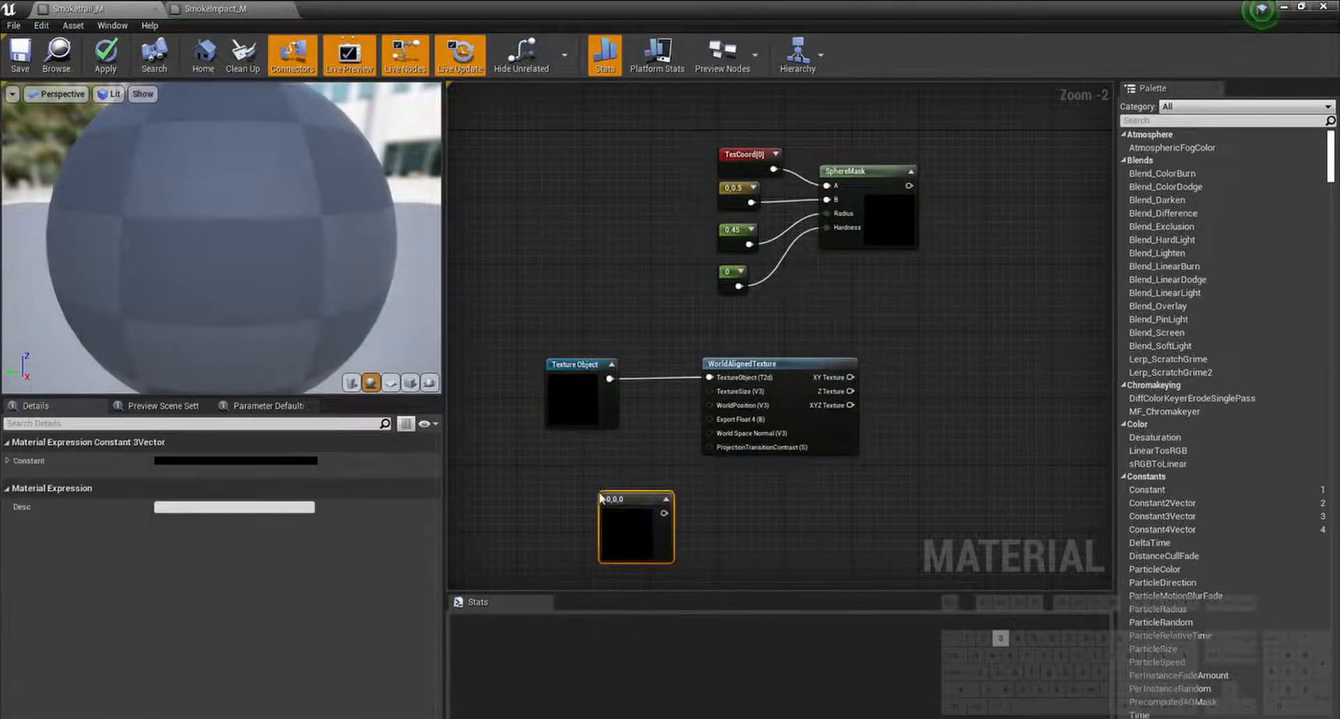
pyautogui.moveTo(625, 522); pyautogui.dragTo(587, 489)
pyautogui.click(667, 487)
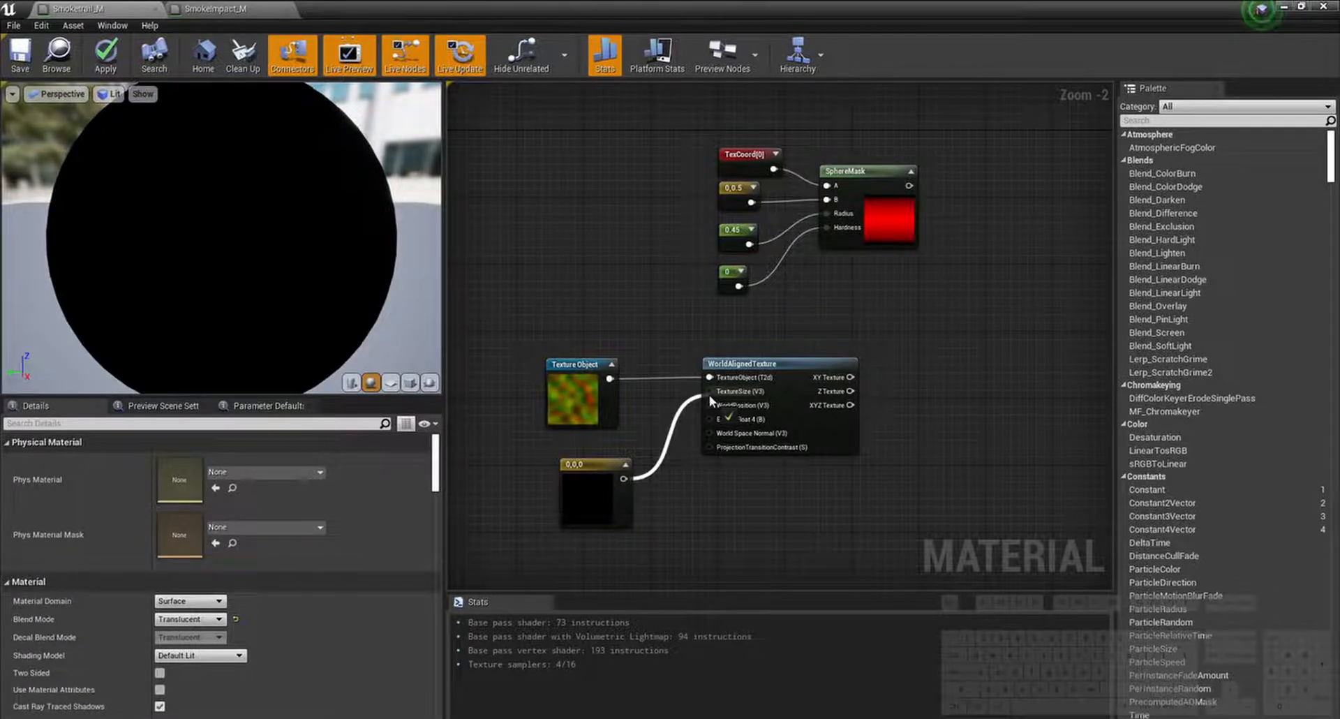
pyautogui.moveTo(709, 395); pyautogui.dragTo(709, 395)
pyautogui.moveTo(601, 508); pyautogui.dragTo(585, 496)
pyautogui.click(656, 510)
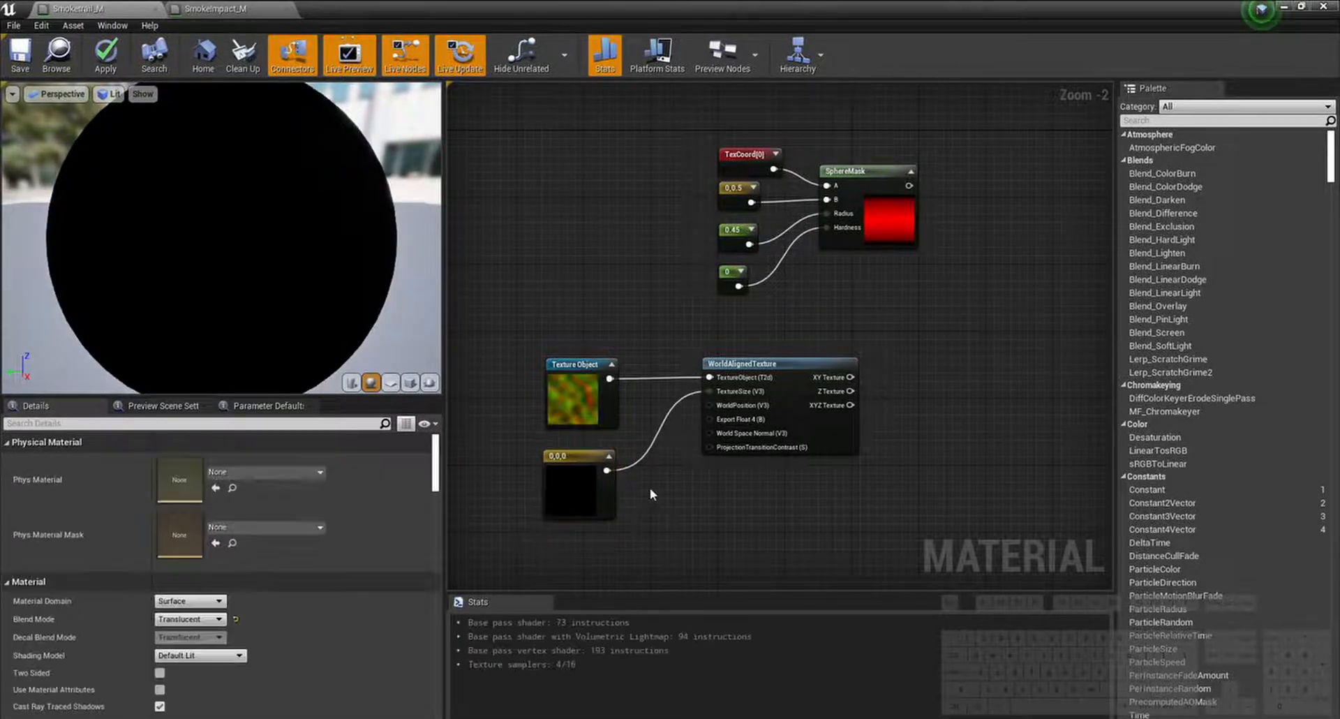
# Step: Set the three-component constant feeding TextureSize to R 128, G 128 and B 128
pyautogui.click(585, 489)
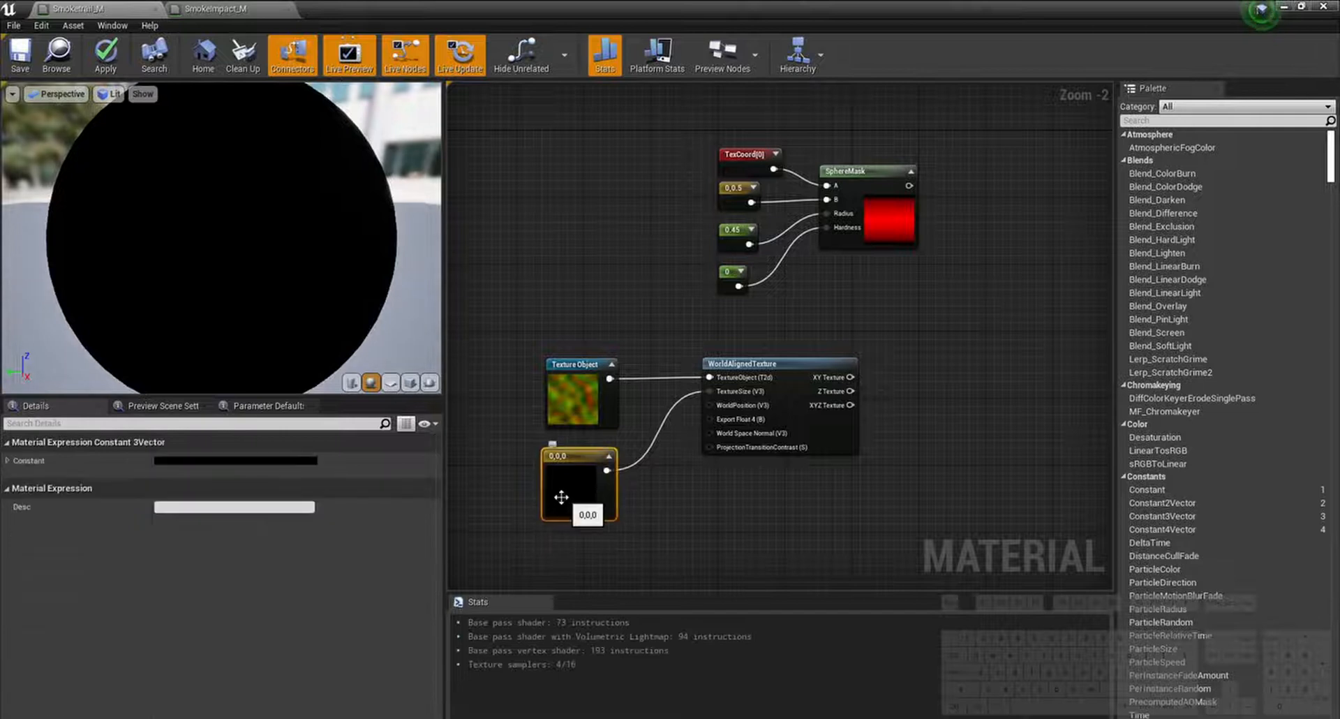
pyautogui.click(8, 461)
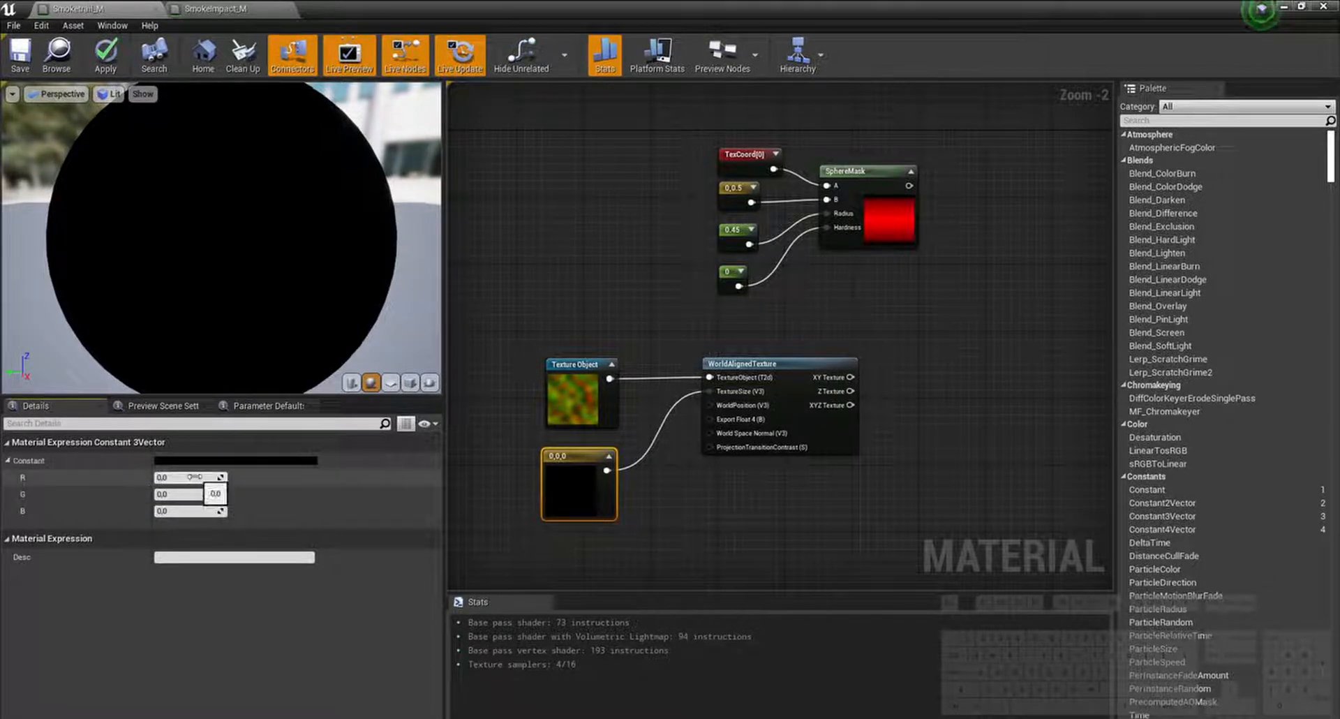
pyautogui.click(195, 477)
pyautogui.write('128')
pyautogui.press('Tab')
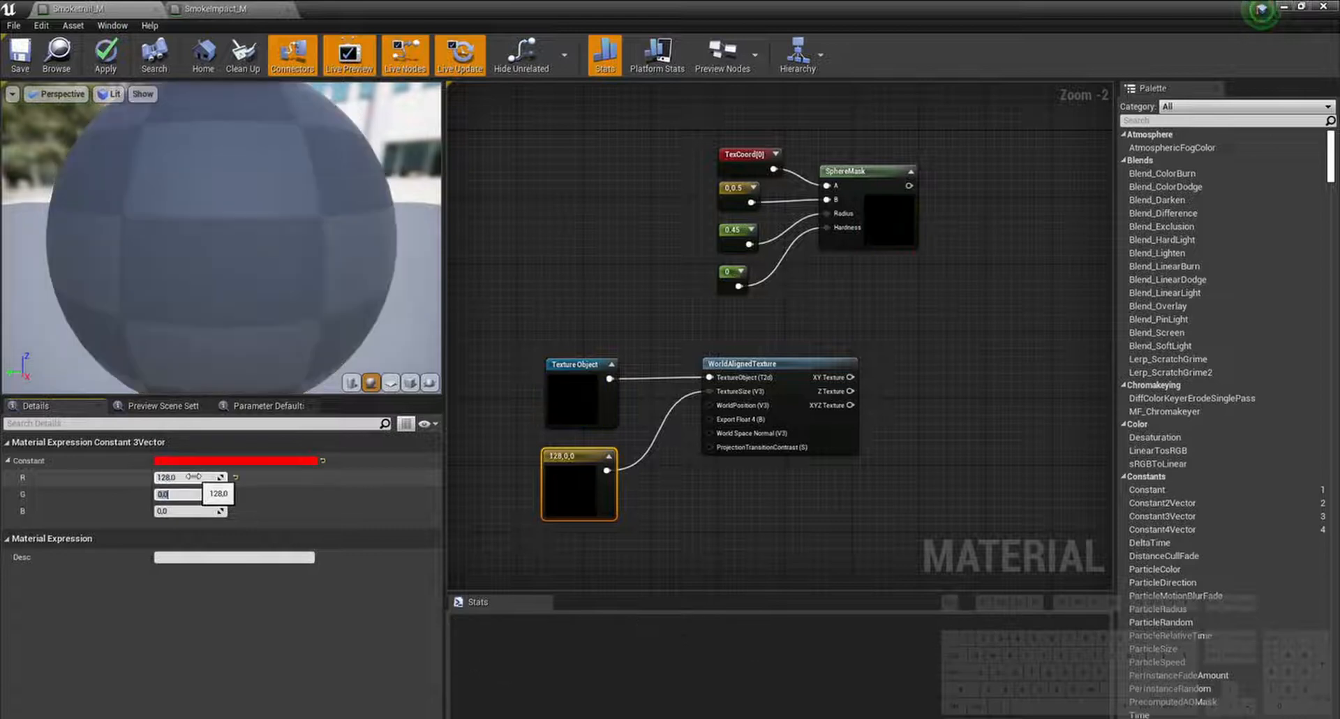
pyautogui.write('128')
pyautogui.press('Tab')
pyautogui.write('128')
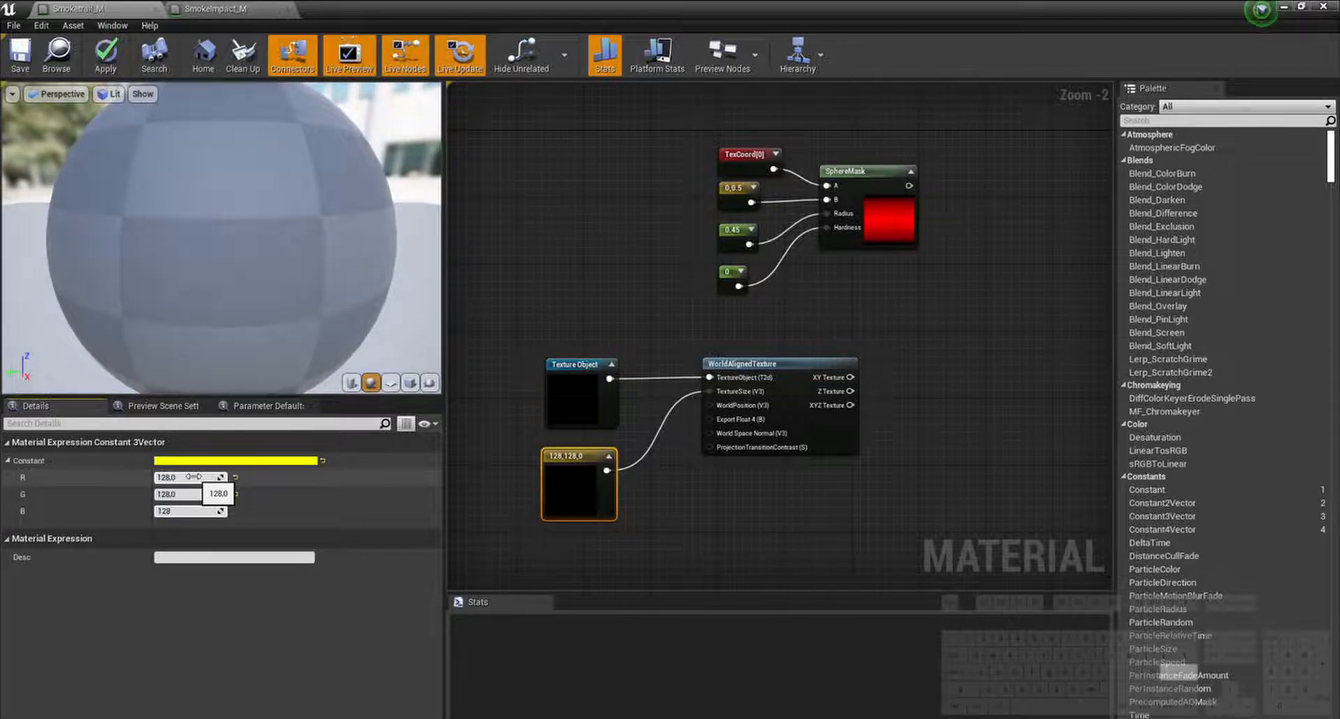
pyautogui.press('Return')
pyautogui.moveTo(574, 508); pyautogui.dragTo(566, 500)
# Step: Duplicate the texture object, size constant and WorldAlignedTexture nodes, and place the copy directly below the original group
pyautogui.moveTo(520, 541); pyautogui.dragTo(816, 363)
pyautogui.moveTo(816, 363); pyautogui.dragTo(789, 341, button='right')
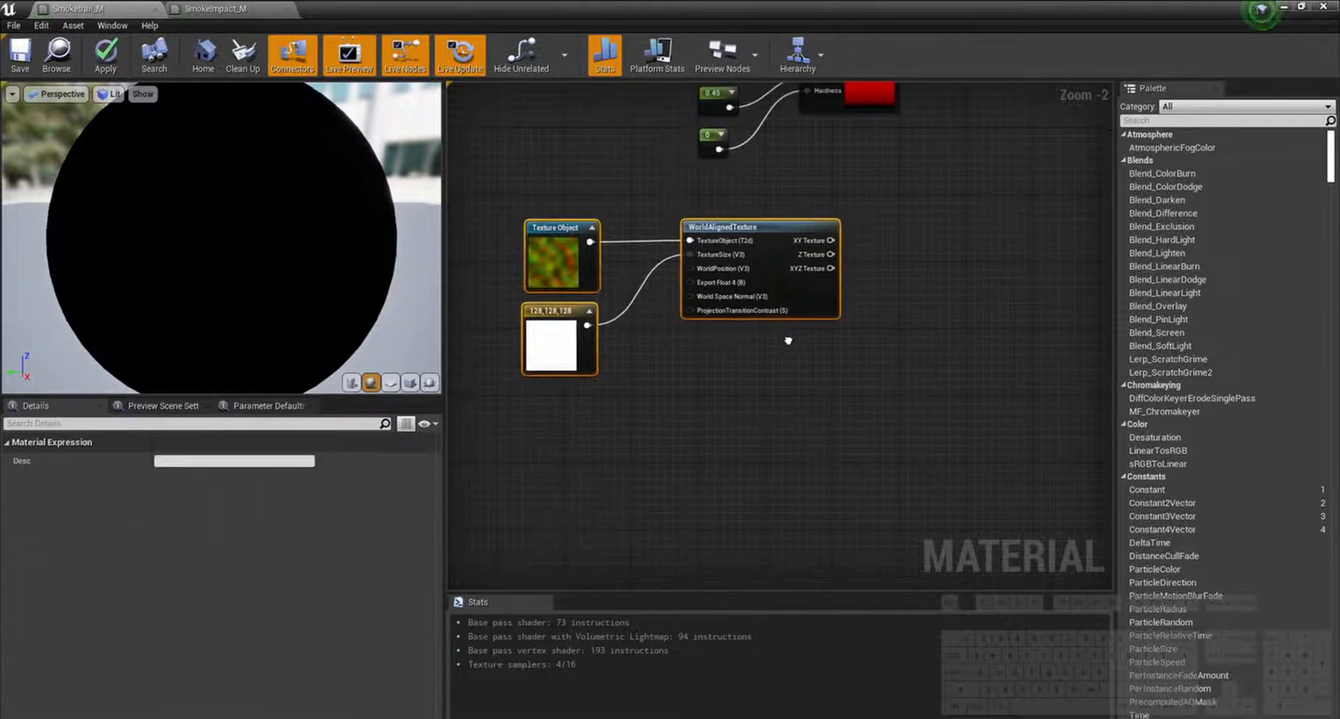
pyautogui.hotkey('ctrl', 'c')
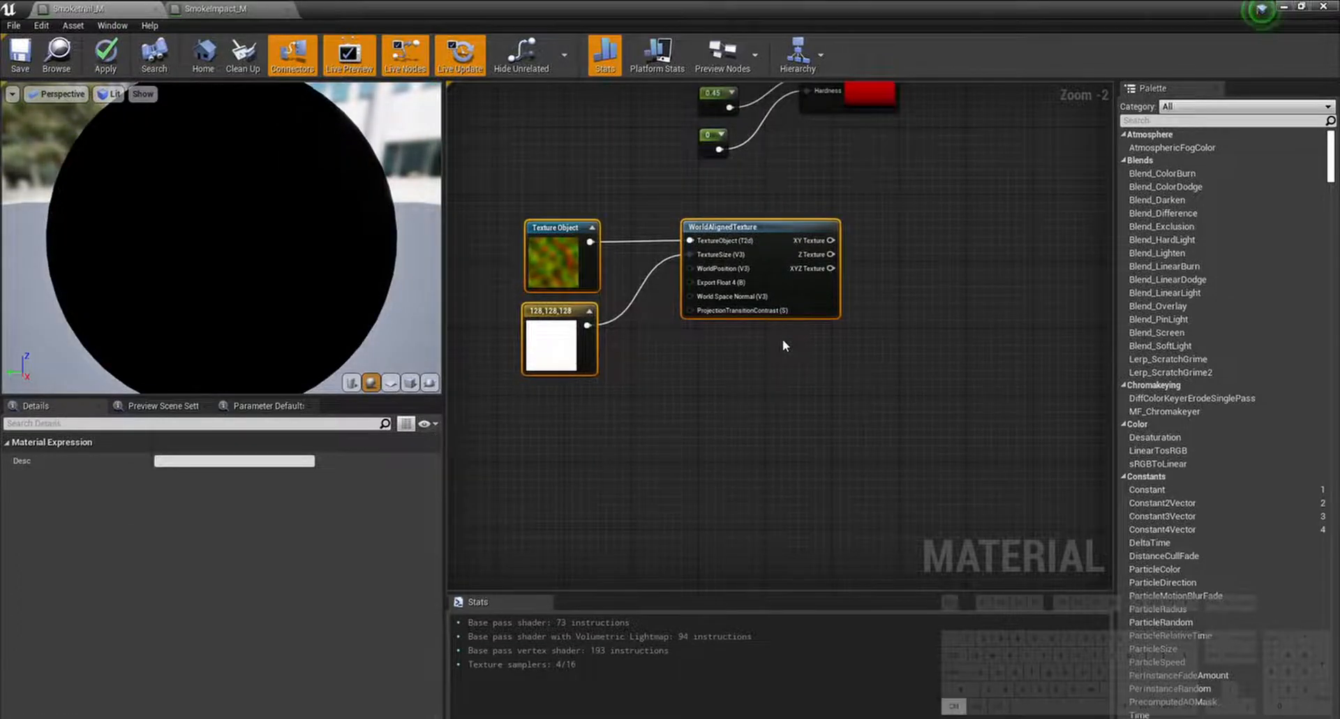
pyautogui.hotkey('ctrl', 'v')
pyautogui.moveTo(971, 318); pyautogui.dragTo(770, 405)
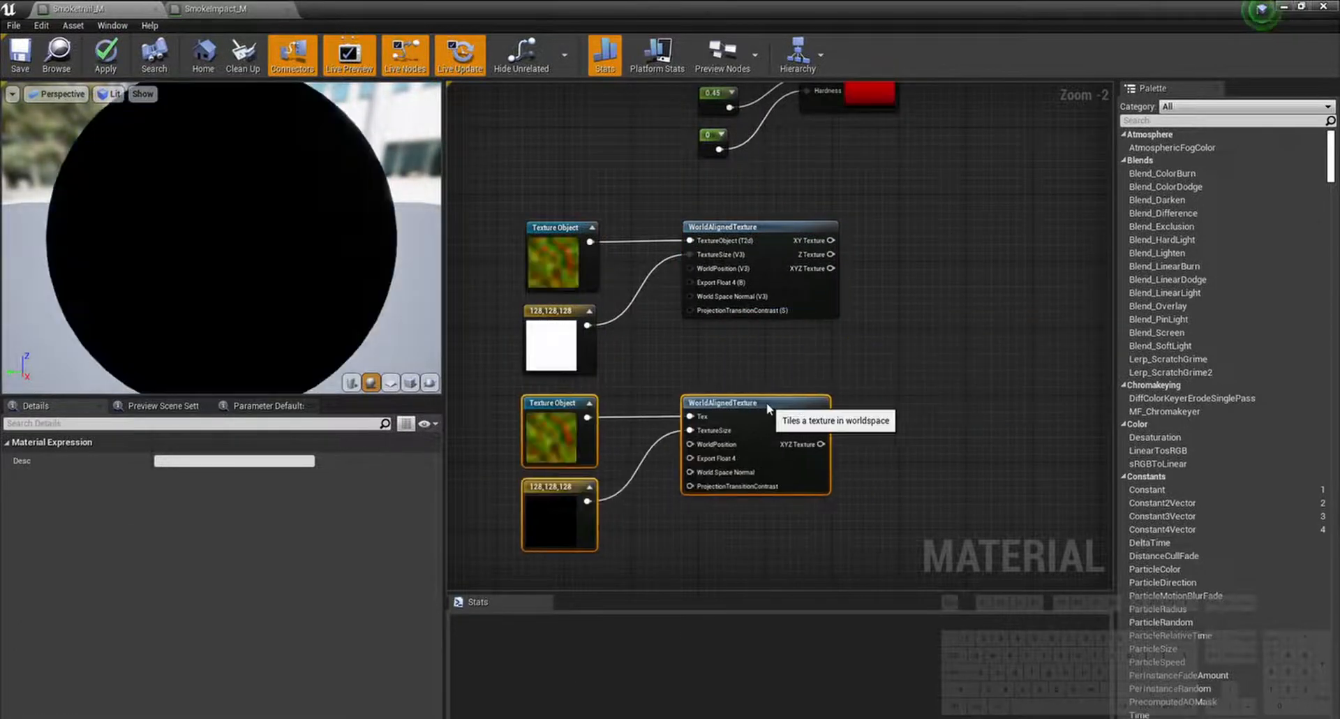
pyautogui.click(849, 446)
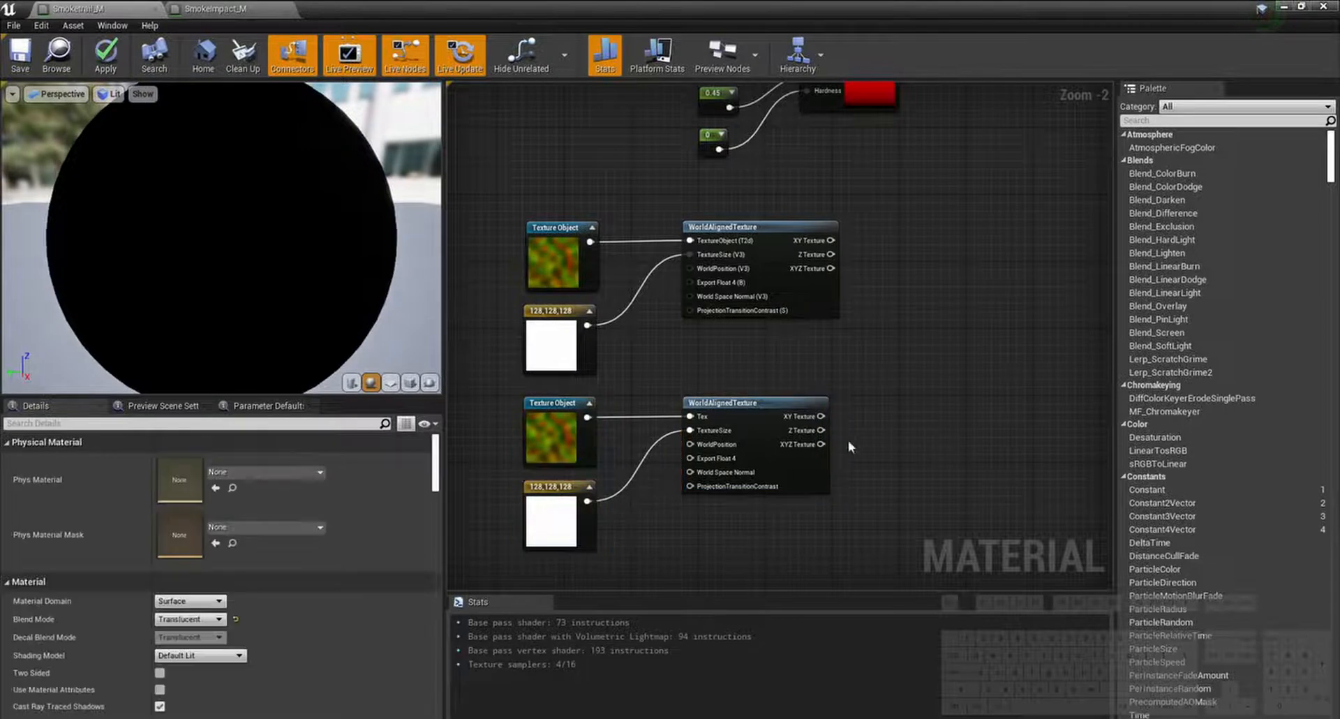
# Step: Set the copied group's texture size constant to R 256, G 256 and B 256
pyautogui.click(551, 530)
pyautogui.click(170, 479)
pyautogui.write('256')
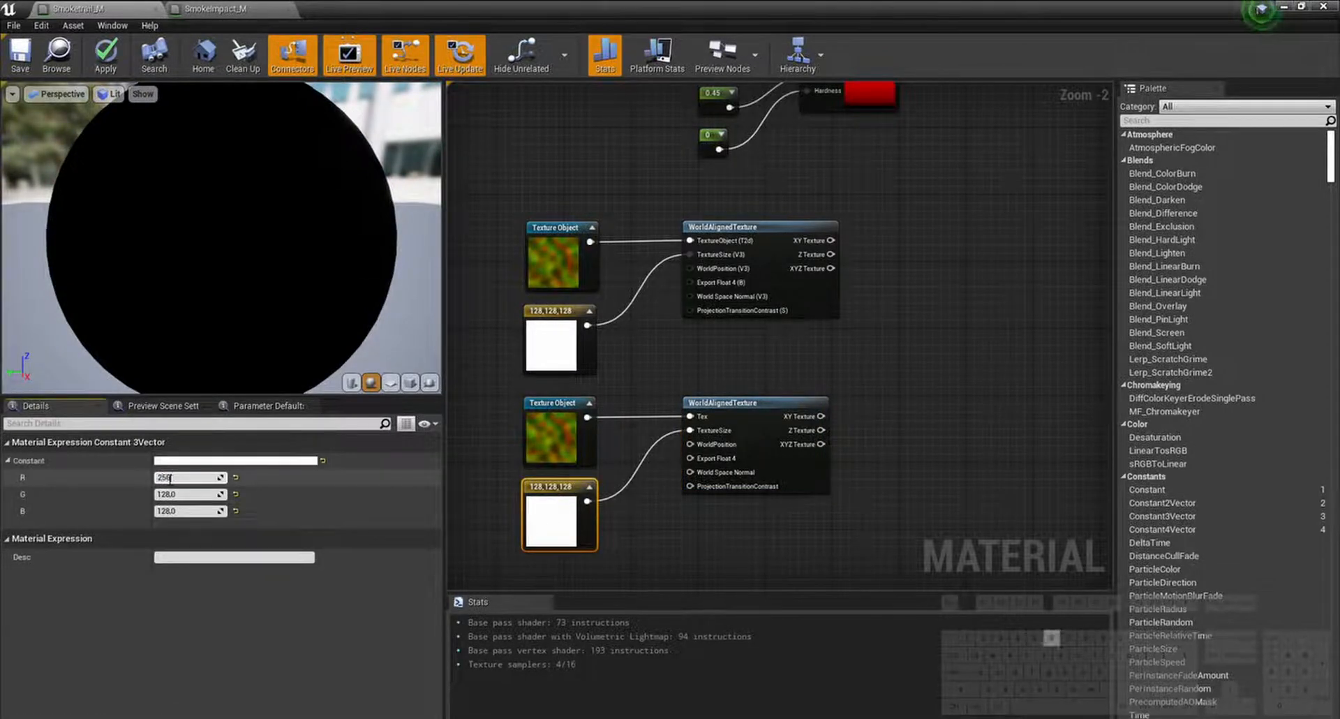
pyautogui.press('Tab')
pyautogui.write('256')
pyautogui.press('Tab')
pyautogui.write('2')
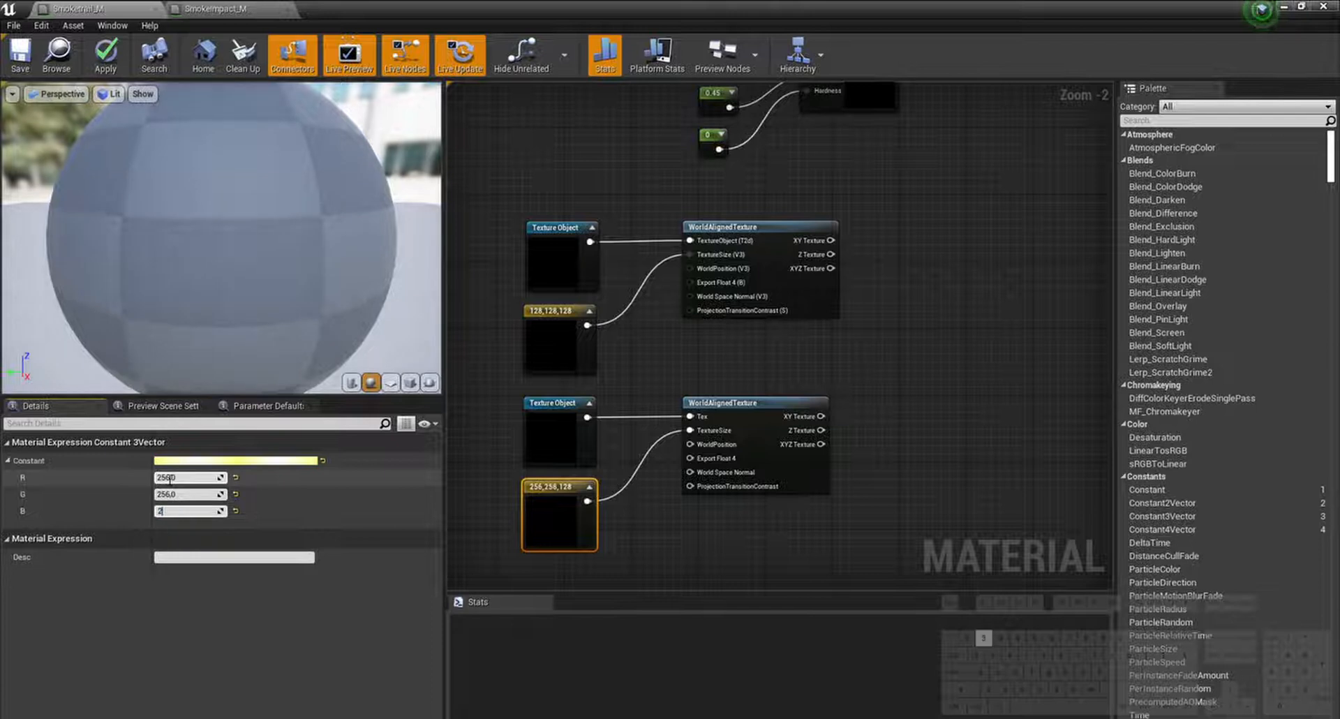
pyautogui.write('56')
pyautogui.press('Return')
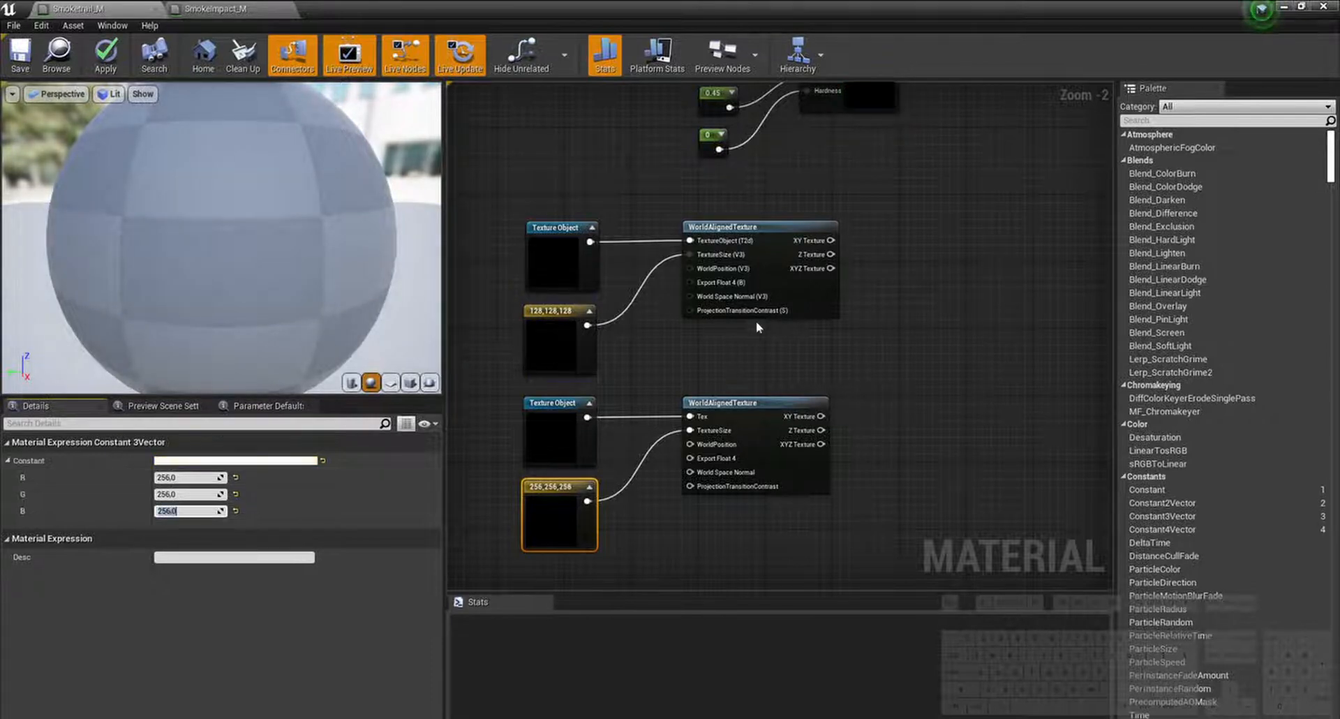
# Step: Add a ComponentMask with only the R channel, connected to the upper WorldAlignedTexture's XY Texture output
pyautogui.click(919, 348)
pyautogui.moveTo(919, 348); pyautogui.dragTo(755, 426, button='right')
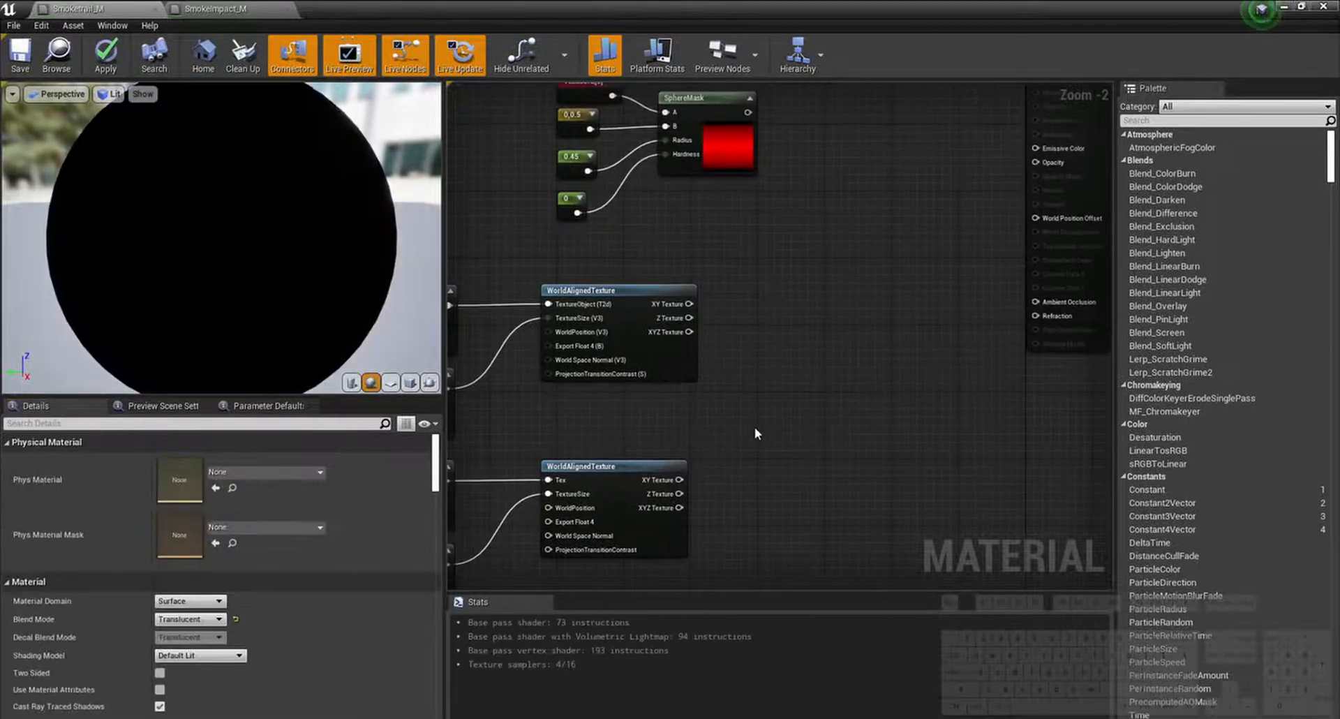
pyautogui.rightClick(754, 423)
pyautogui.write('comp')
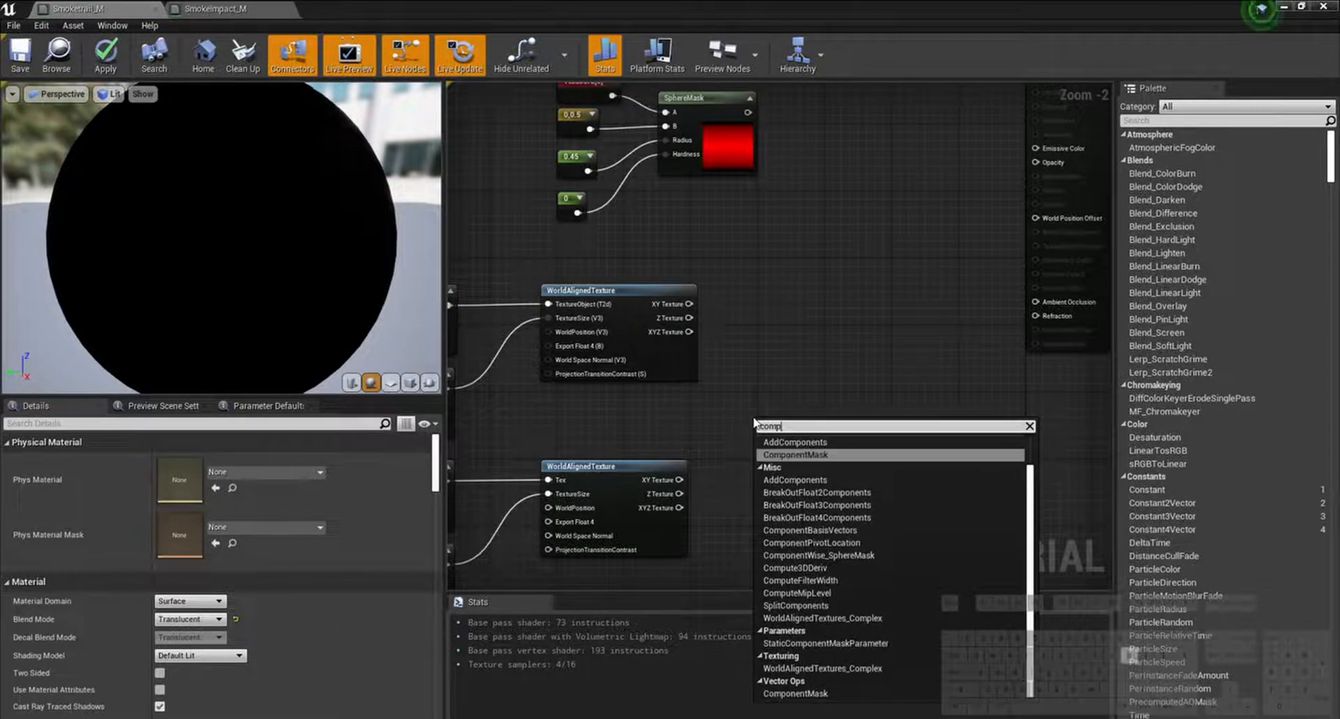
pyautogui.press('Return')
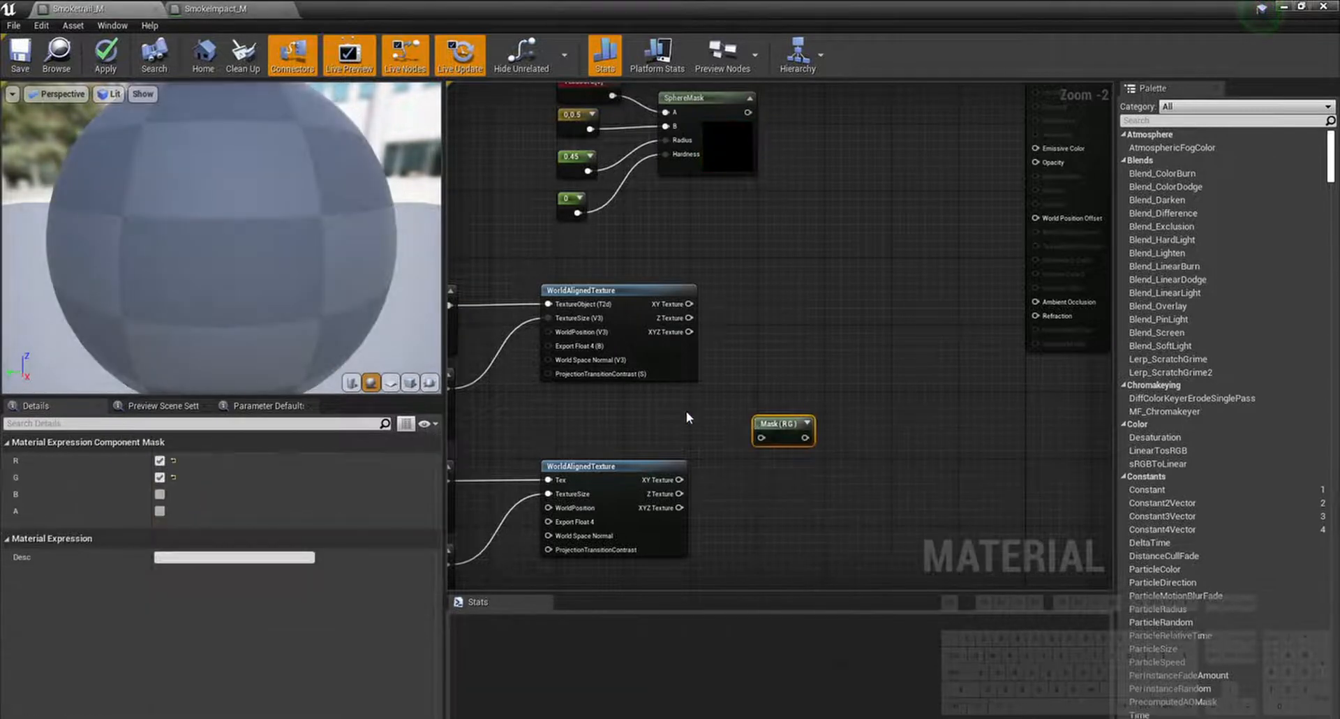
pyautogui.click(159, 478)
pyautogui.moveTo(771, 423); pyautogui.dragTo(751, 290)
# Step: Duplicate the R mask below itself, feed it from the same XY Texture output, and switch it to only the G channel
pyautogui.hotkey('ctrl', 'w')
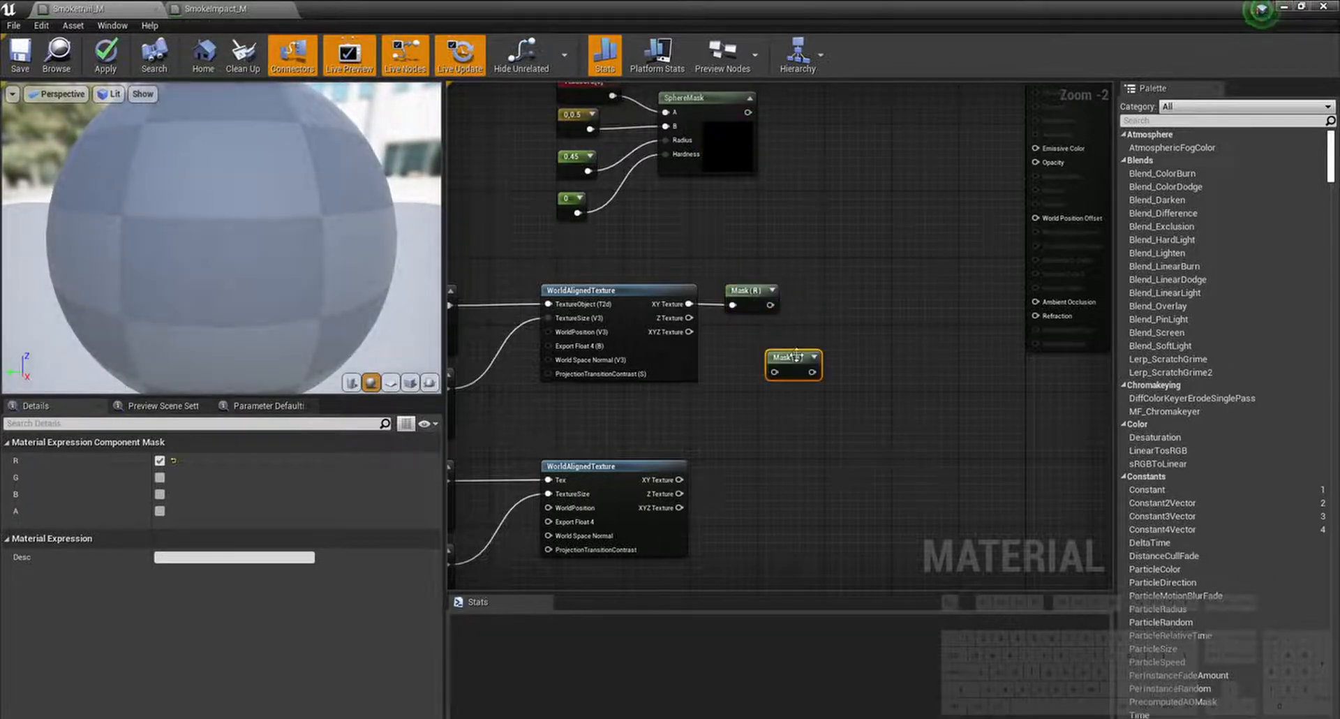
pyautogui.moveTo(797, 356); pyautogui.dragTo(754, 330)
pyautogui.moveTo(689, 304); pyautogui.dragTo(733, 346)
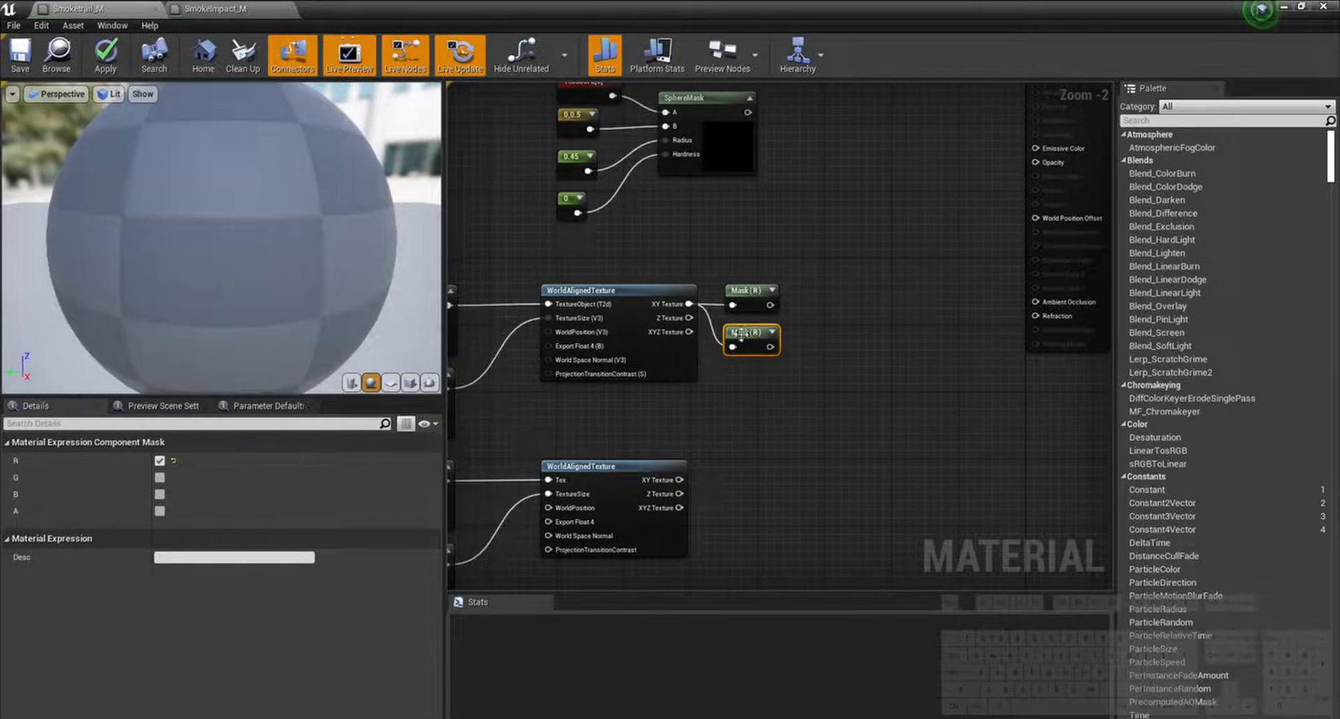
pyautogui.click(160, 479)
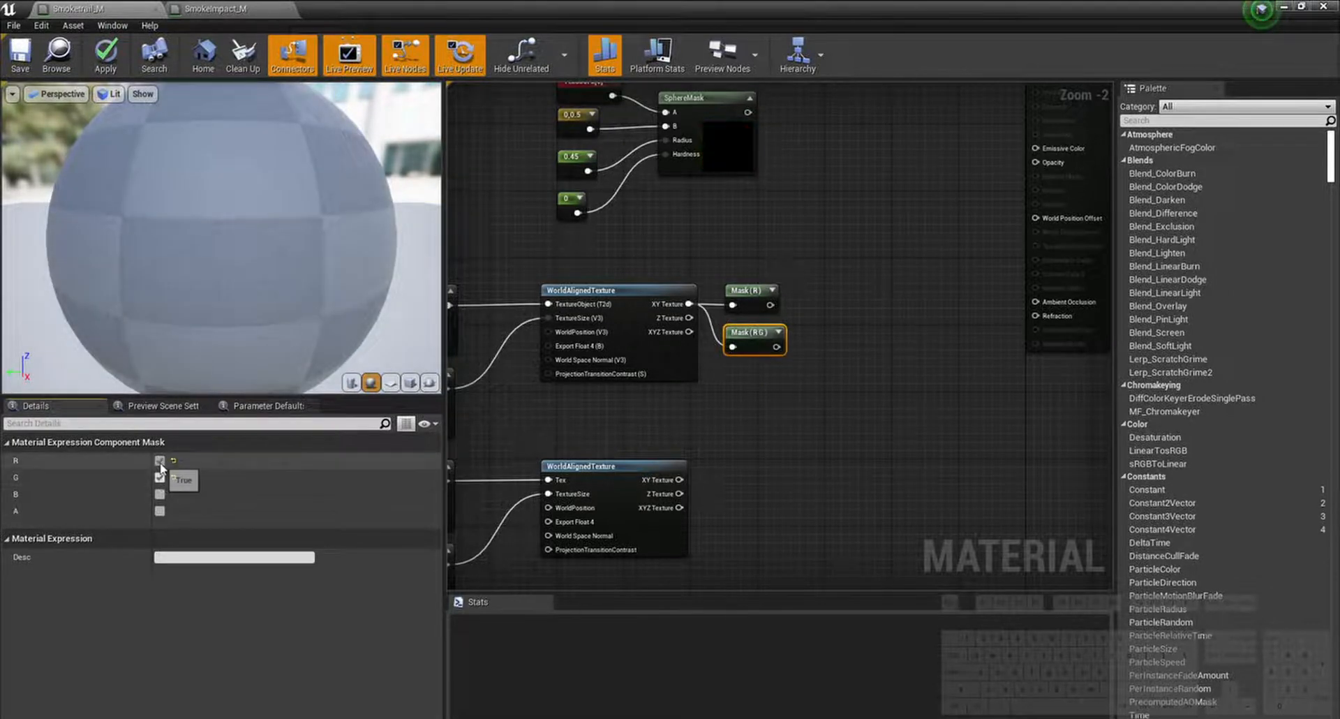
pyautogui.click(759, 395)
# Step: Copy the G mask to the lower WorldAlignedTexture, feed it from its XY Texture output, and switch it to only the R channel
pyautogui.click(744, 346)
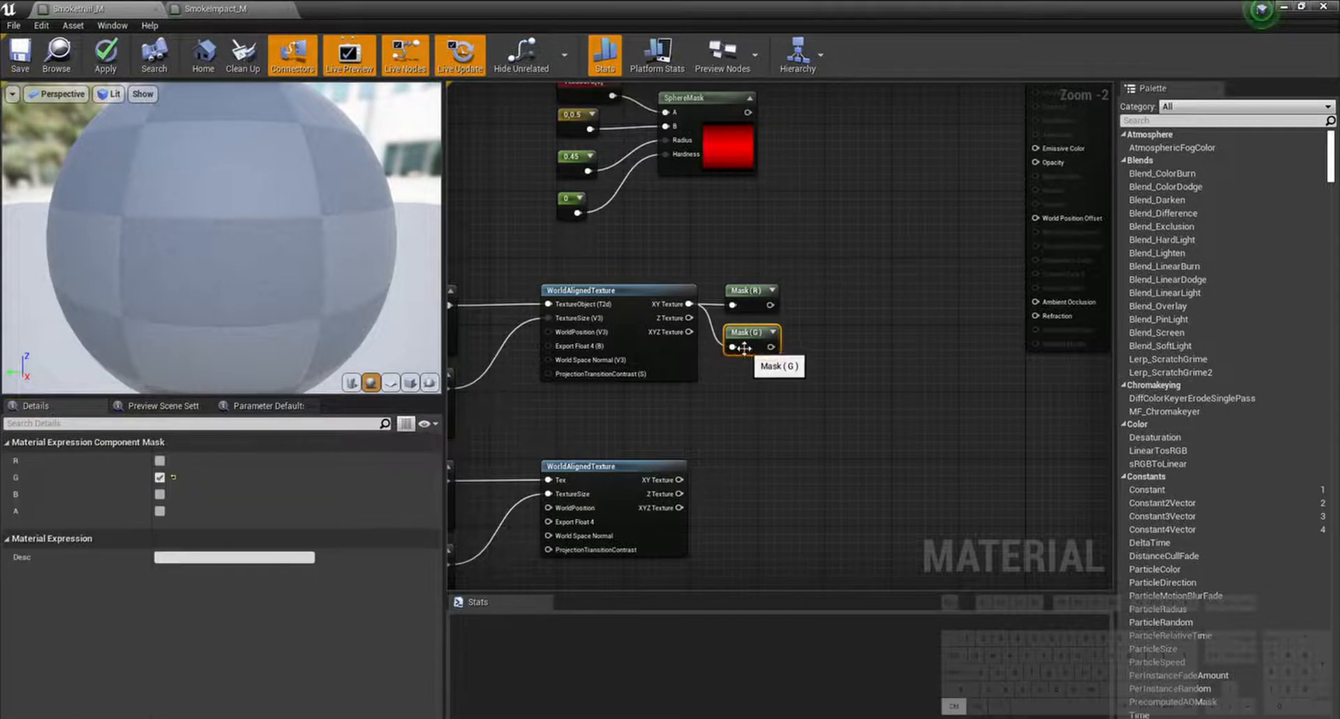
pyautogui.hotkey('ctrl', 'c')
pyautogui.hotkey('ctrl', 'v')
pyautogui.moveTo(764, 391); pyautogui.dragTo(733, 480)
pyautogui.click(160, 461)
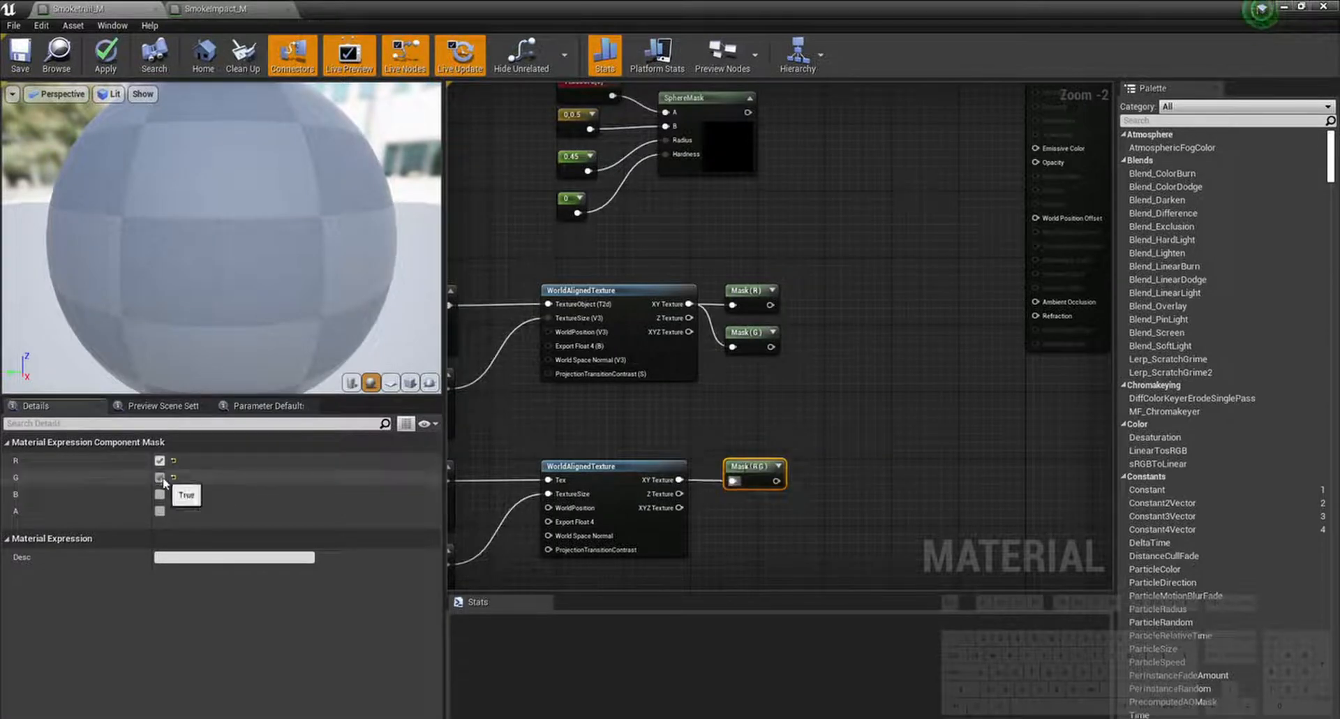
pyautogui.click(783, 520)
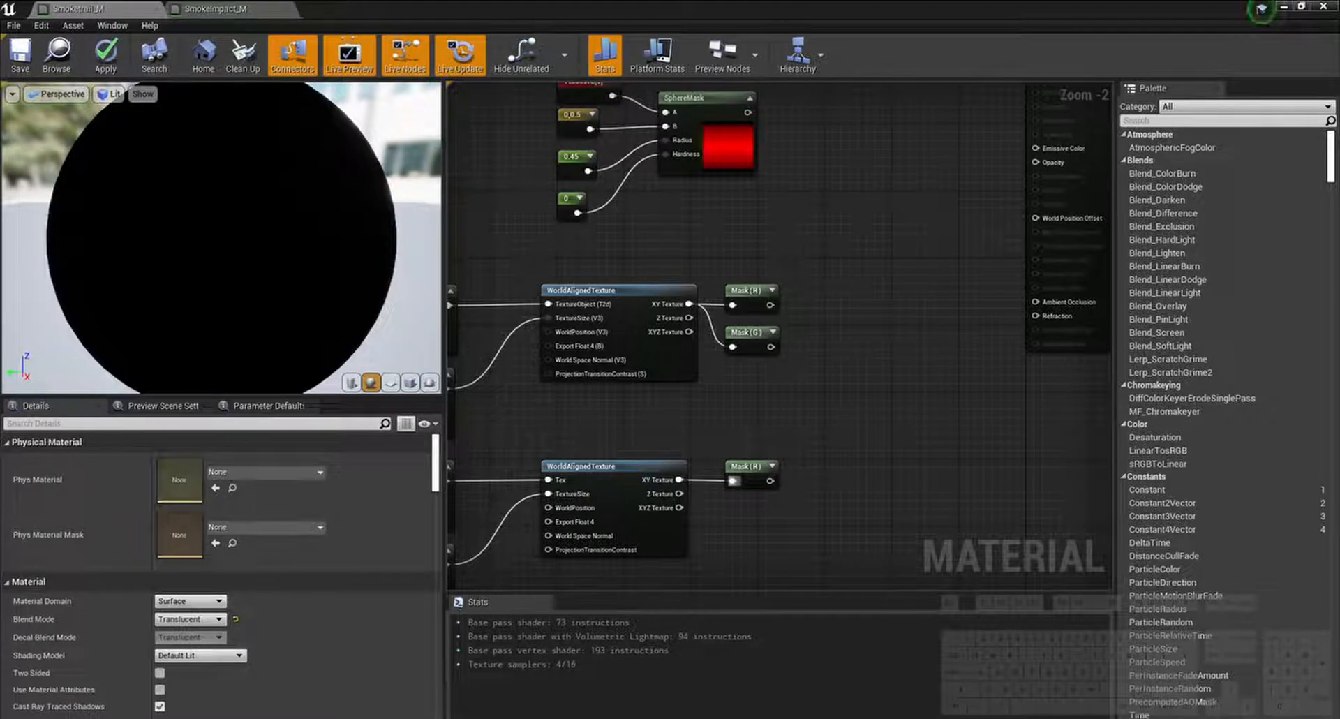
# Step: Add a Subtract node, with the SphereMask connected to A and the upper texture's G mask to B
pyautogui.moveTo(839, 341); pyautogui.dragTo(810, 418, button='right')
pyautogui.rightClick(828, 328)
pyautogui.write('s')
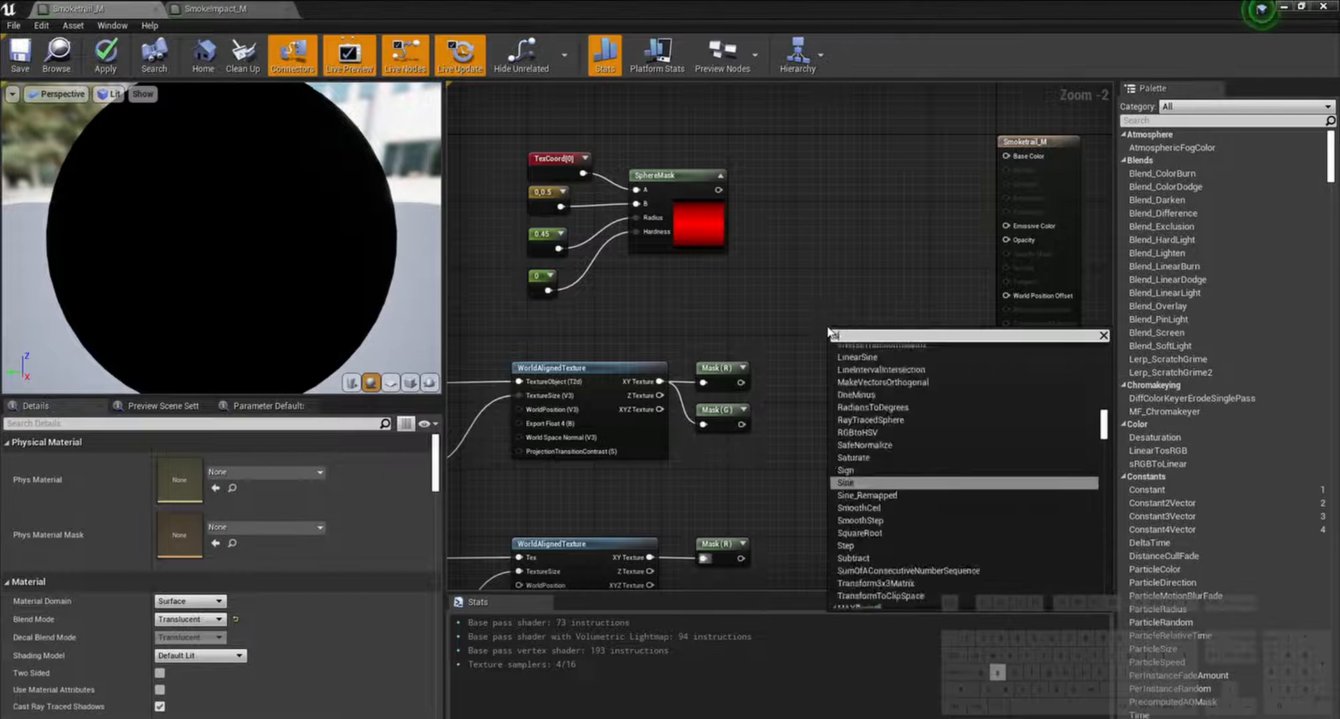
pyautogui.write('ub')
pyautogui.press('Return')
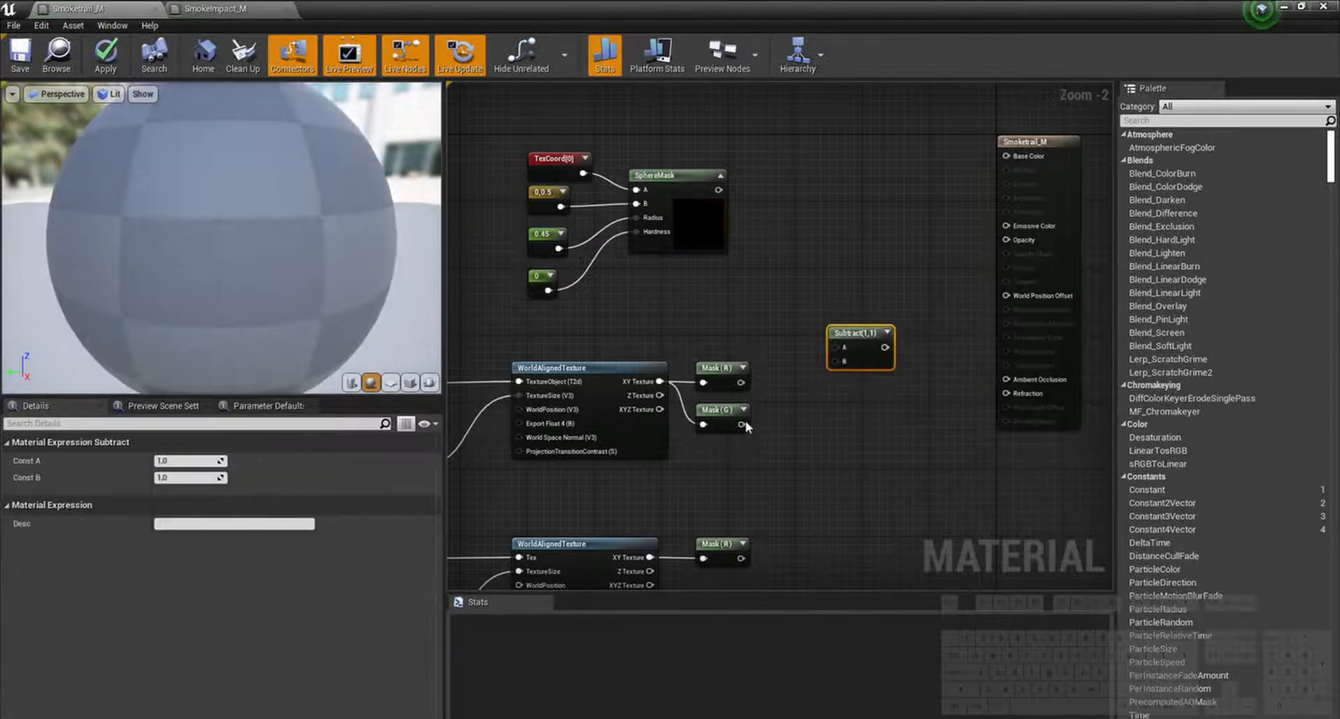
pyautogui.moveTo(742, 424); pyautogui.dragTo(718, 190)
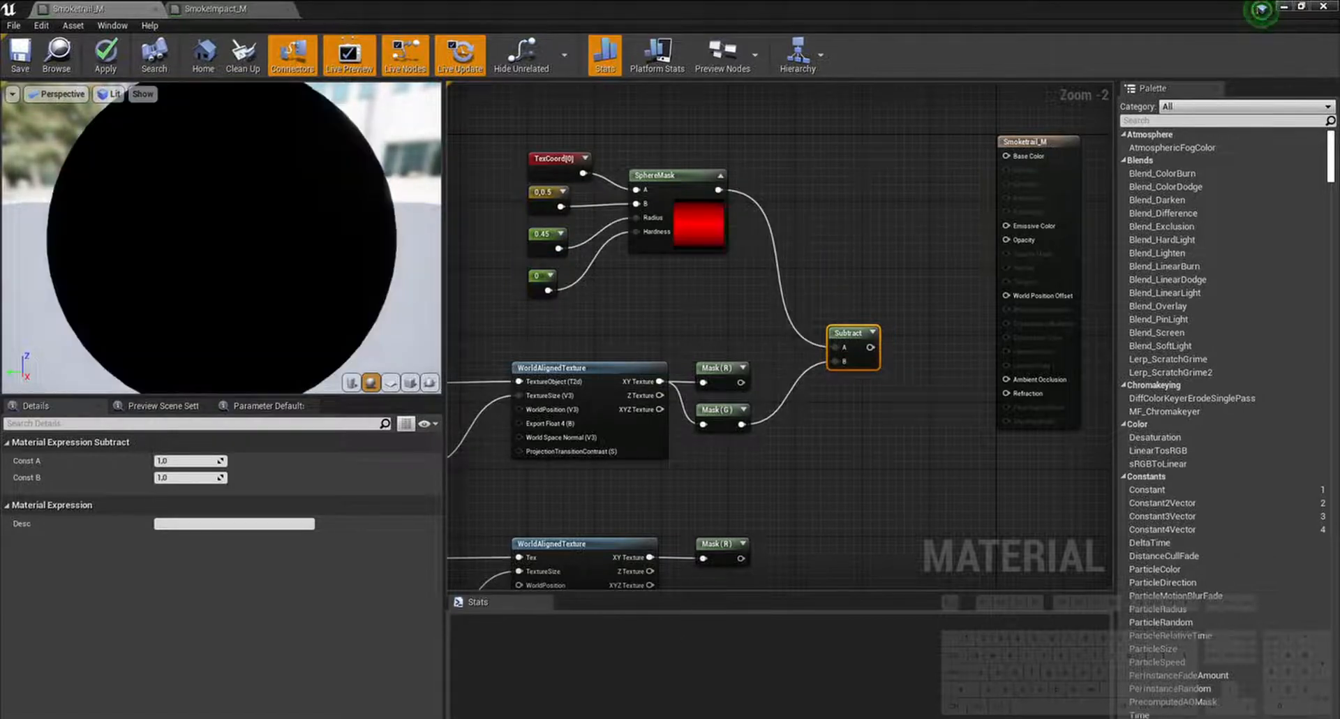
pyautogui.click(833, 189)
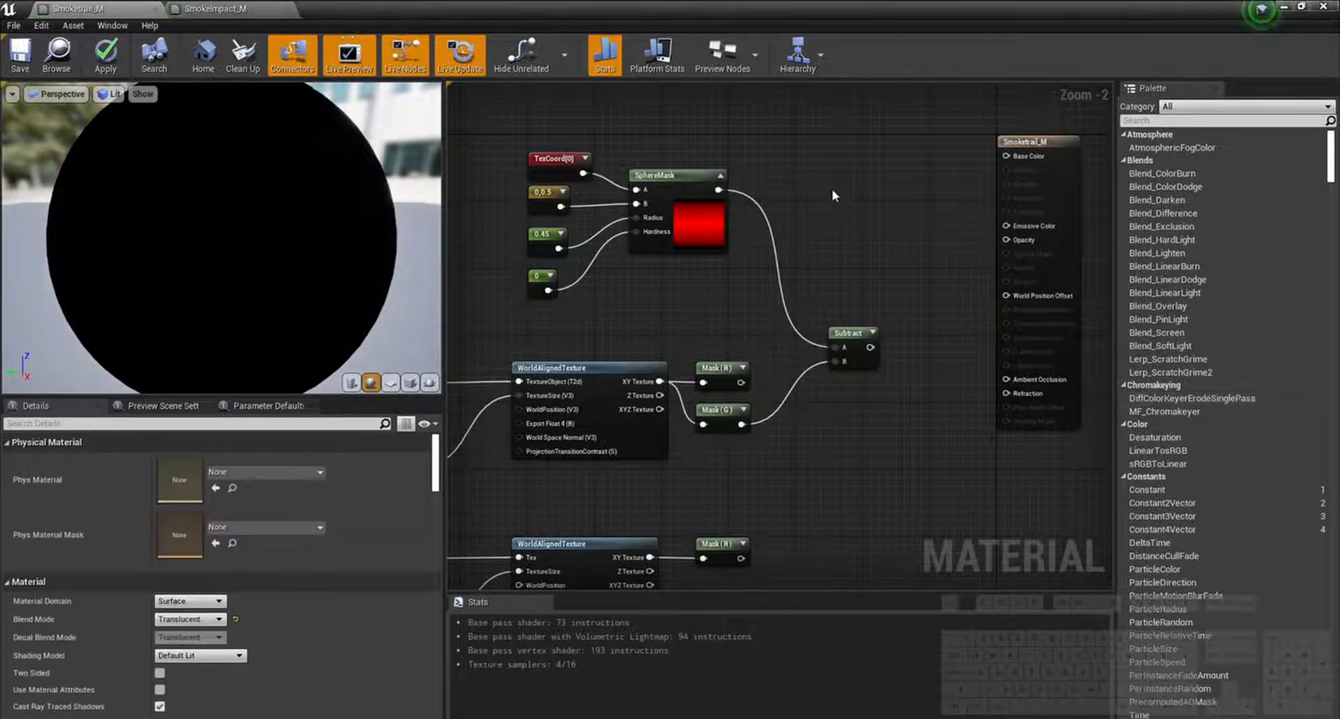
# Step: Create an Add node to the right of the SphereMask, feed its A from the upper R mask and set Const B to 0.75
pyautogui.rightClick(832, 188)
pyautogui.write('add')
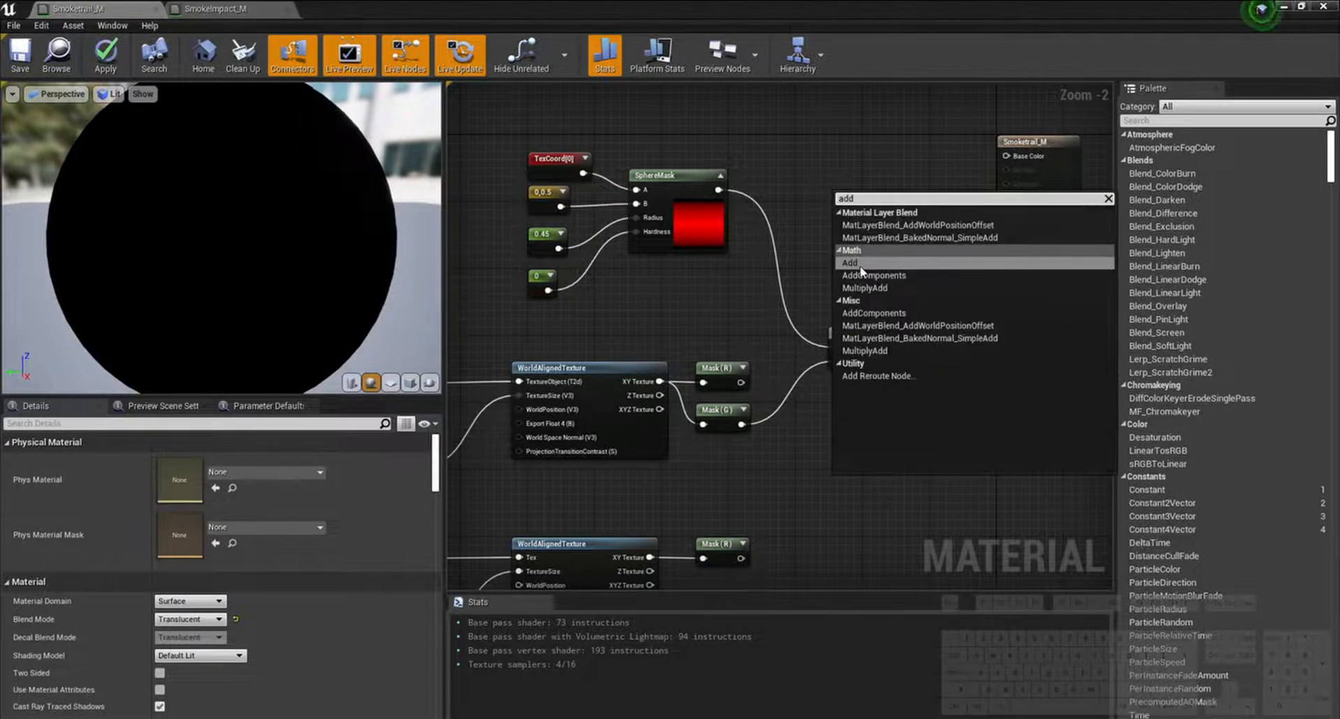
pyautogui.click(853, 262)
pyautogui.moveTo(740, 382); pyautogui.dragTo(843, 211)
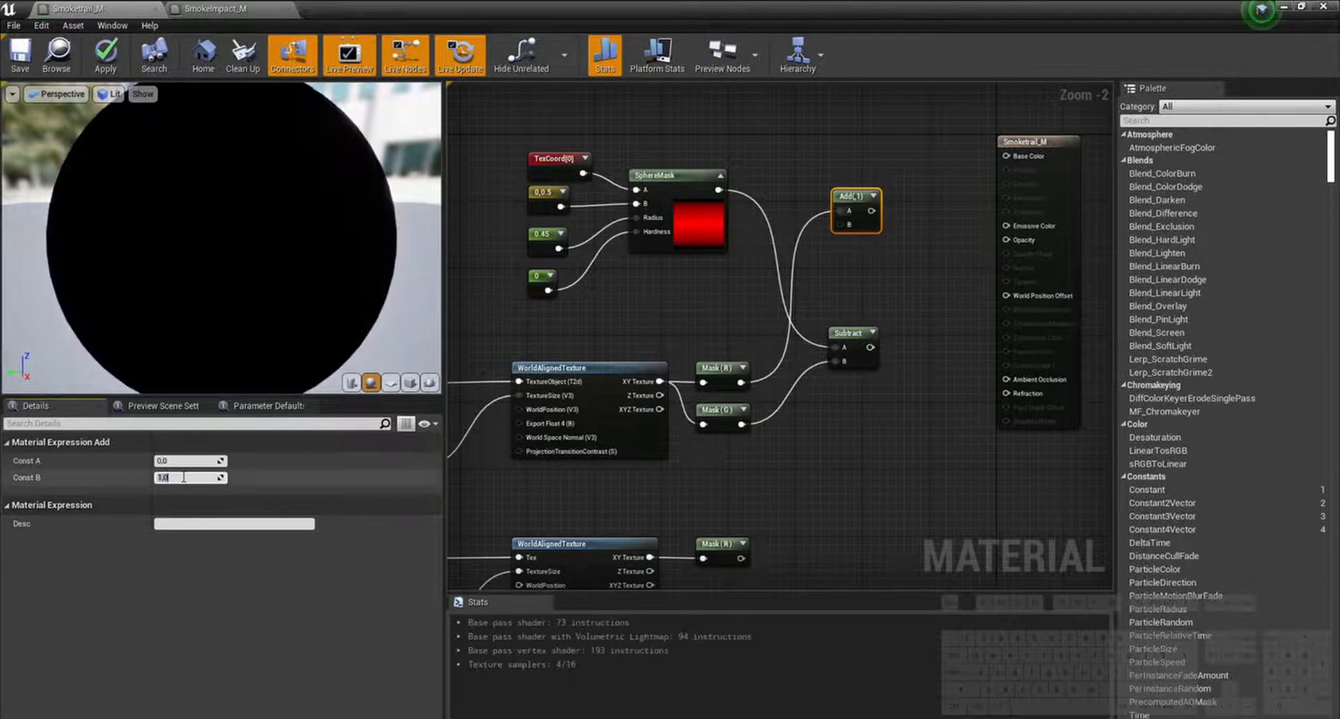
pyautogui.click(184, 477)
pyautogui.press('Return')
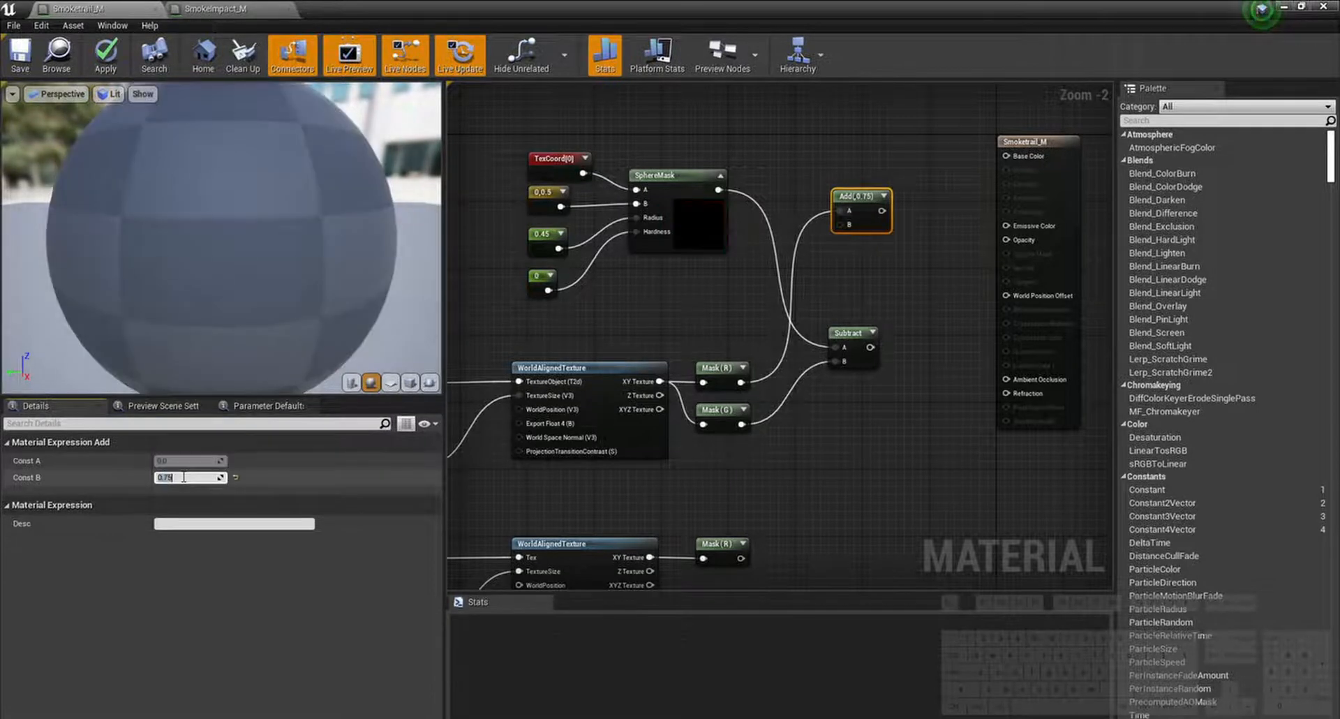
# Step: Multiply the Add result by the Subtract result in a new Multiply node, moving the Smoketrail_M result node aside for room
pyautogui.moveTo(912, 308); pyautogui.dragTo(808, 360, button='right')
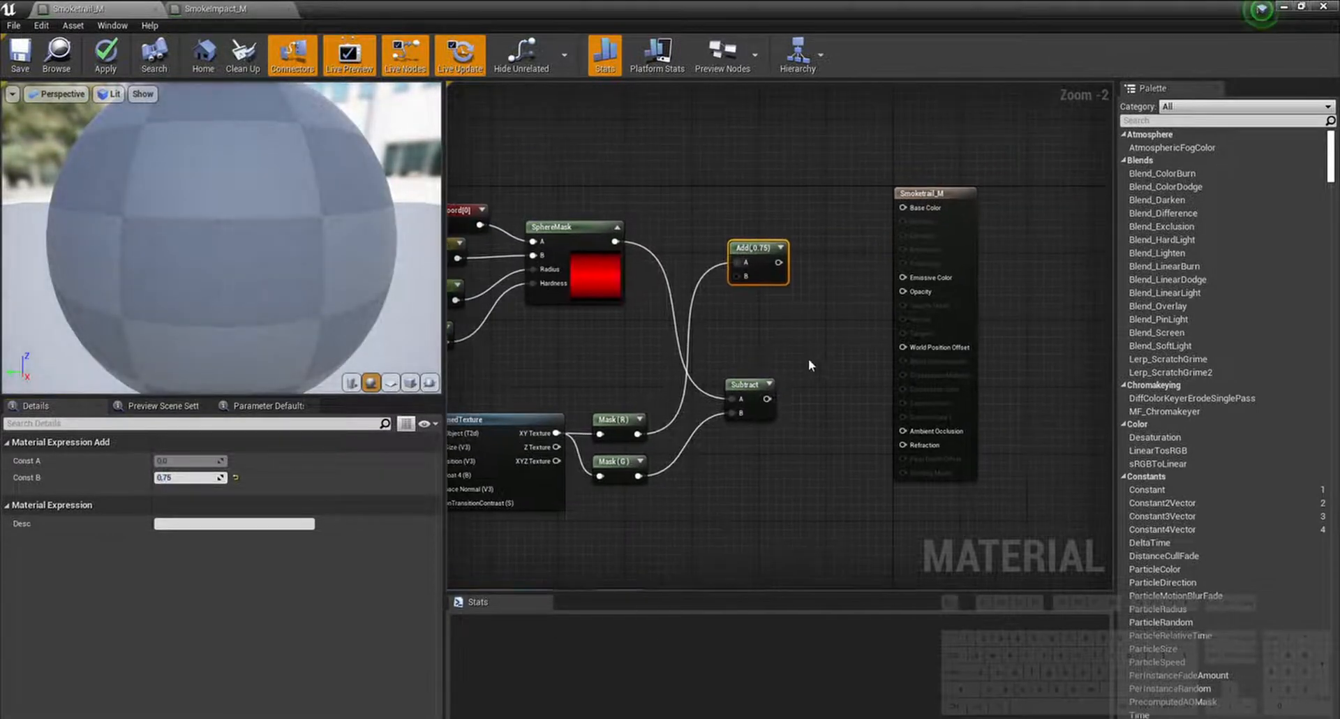
pyautogui.click(829, 318)
pyautogui.press('m')
pyautogui.click(849, 256)
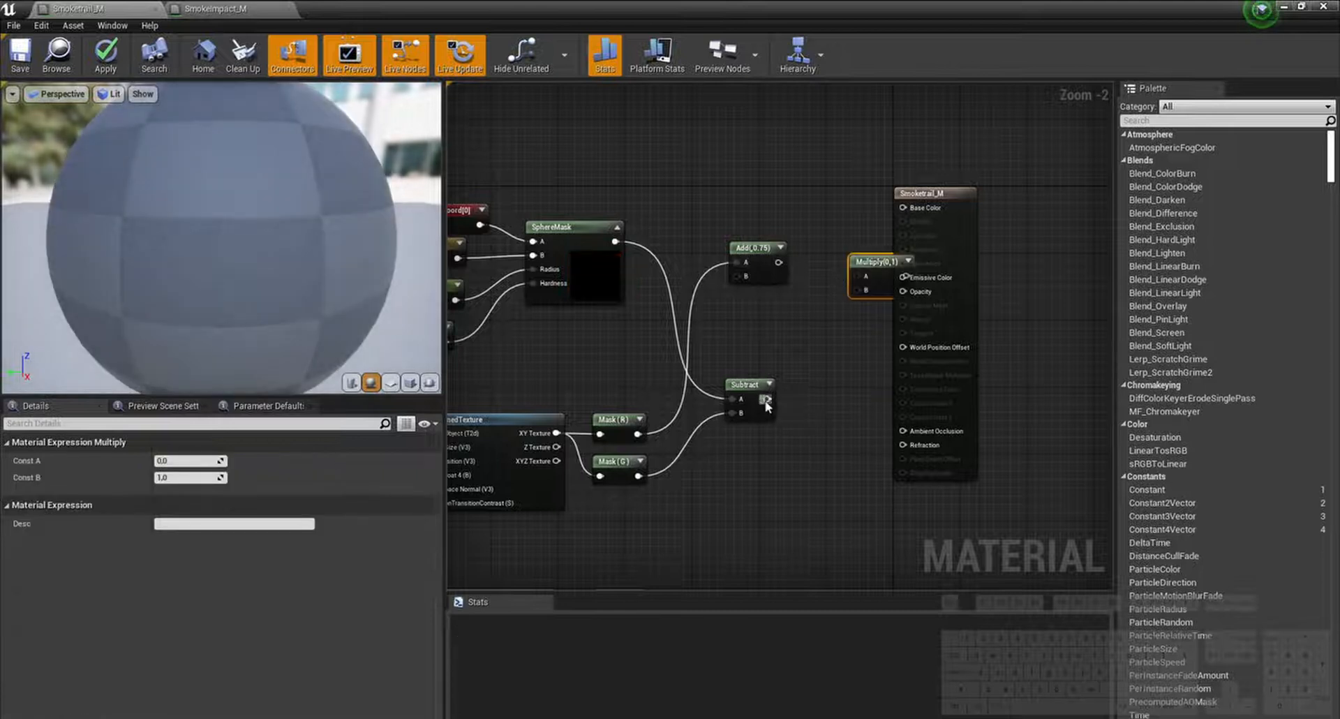
pyautogui.moveTo(767, 399); pyautogui.dragTo(822, 253)
pyautogui.moveTo(954, 245); pyautogui.dragTo(1088, 246)
pyautogui.click(970, 269)
pyautogui.moveTo(864, 281); pyautogui.dragTo(880, 281)
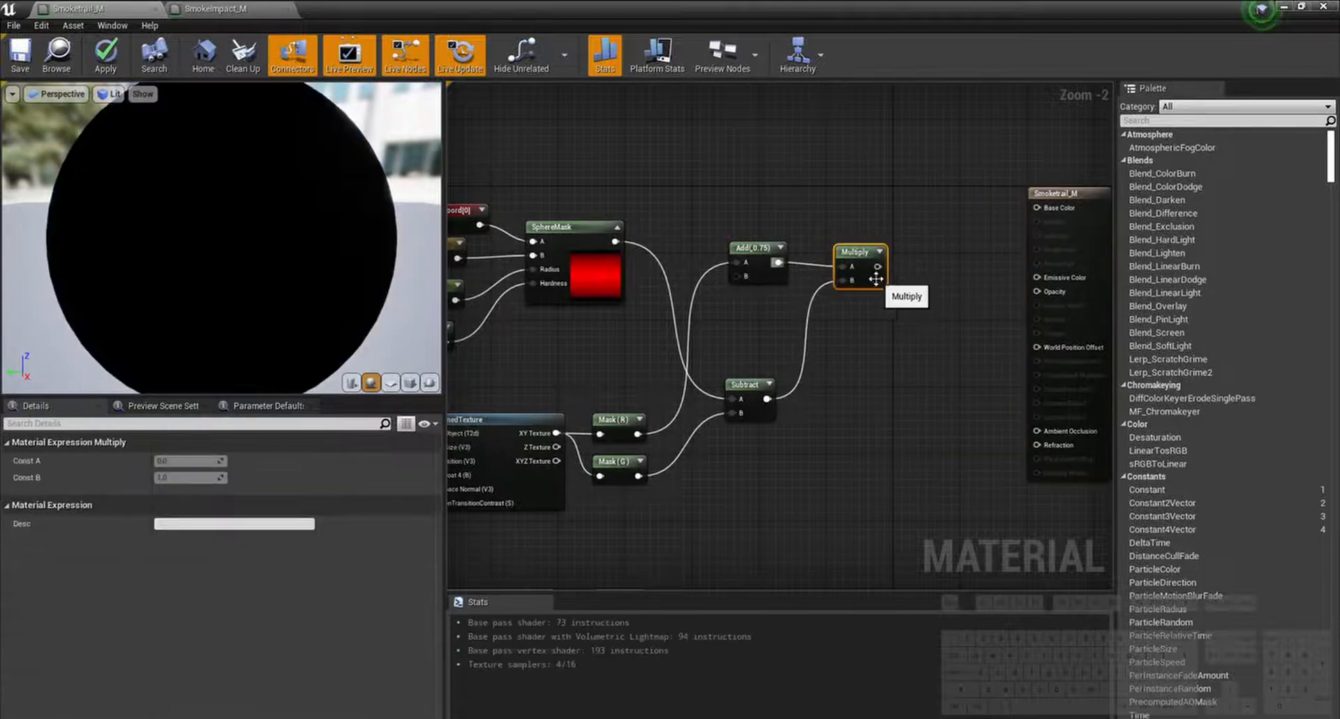
pyautogui.click(918, 307)
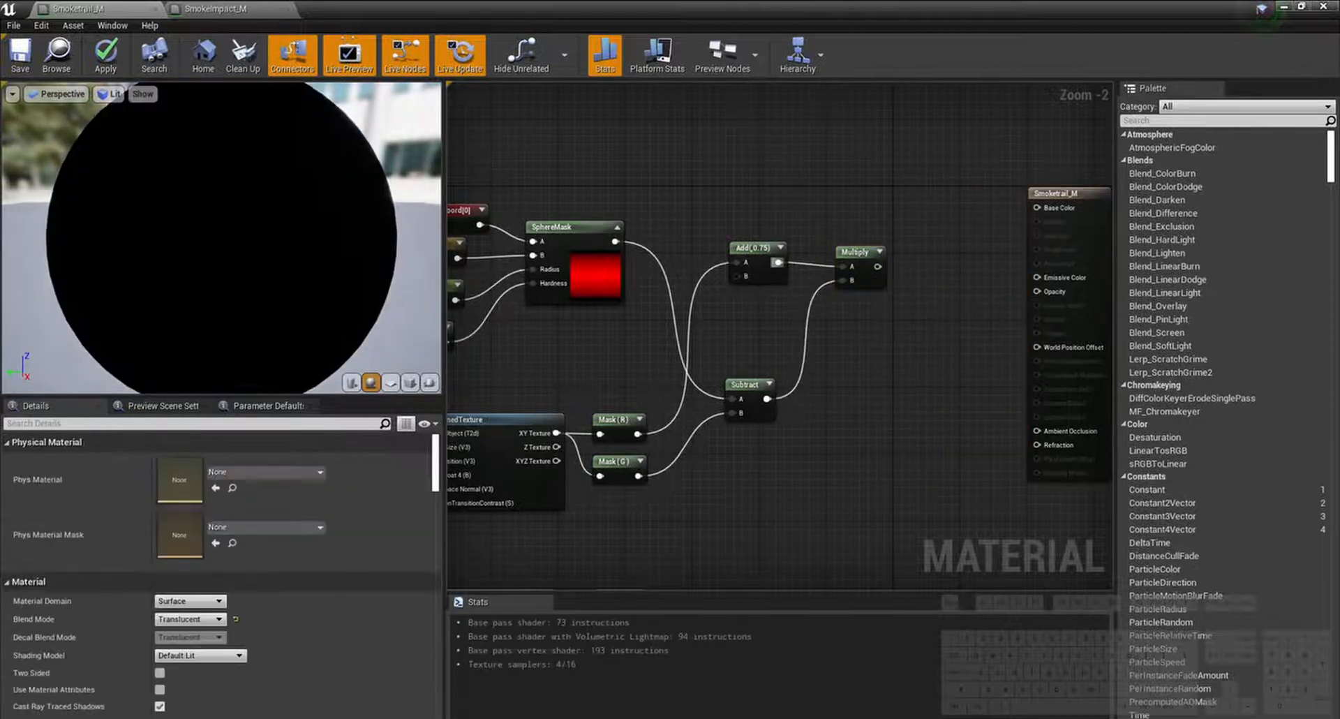
# Step: Add a Particle Color node below the Multiply node, to the right of Subtract
pyautogui.rightClick(898, 393)
pyautogui.write('partic')
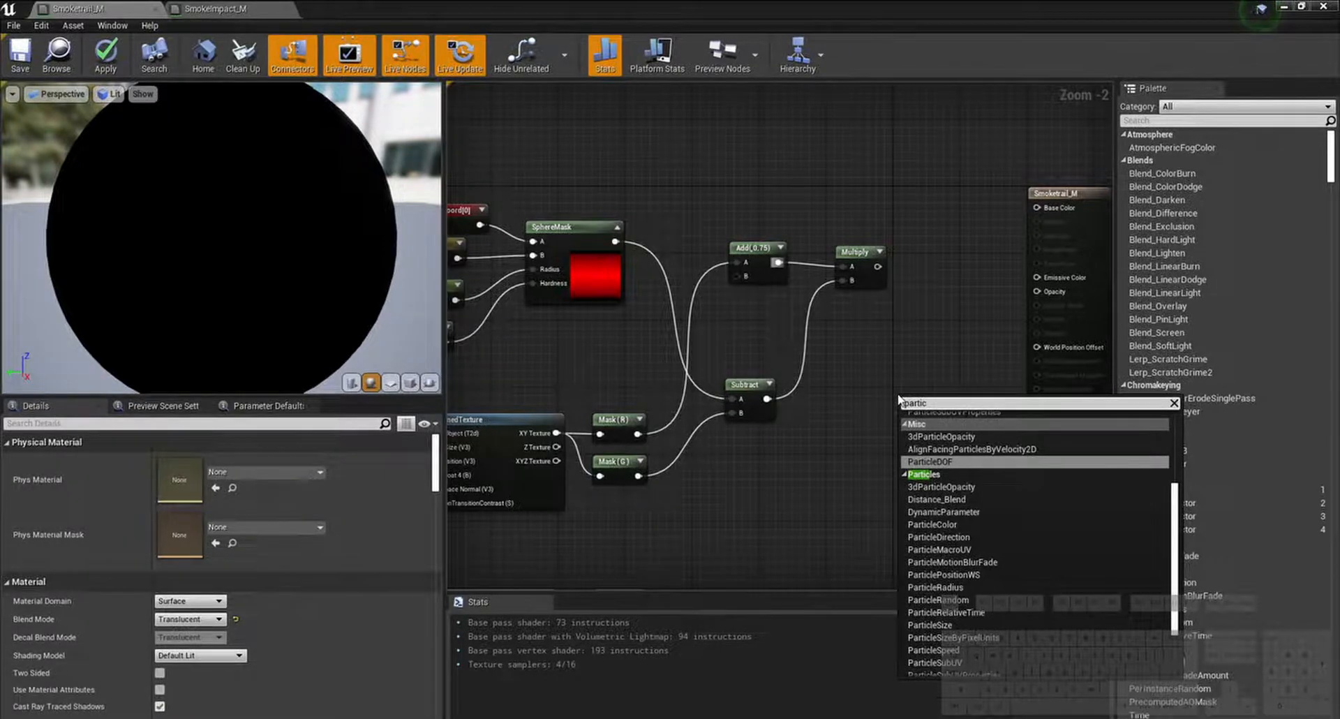
pyautogui.write('lec')
pyautogui.press('Return')
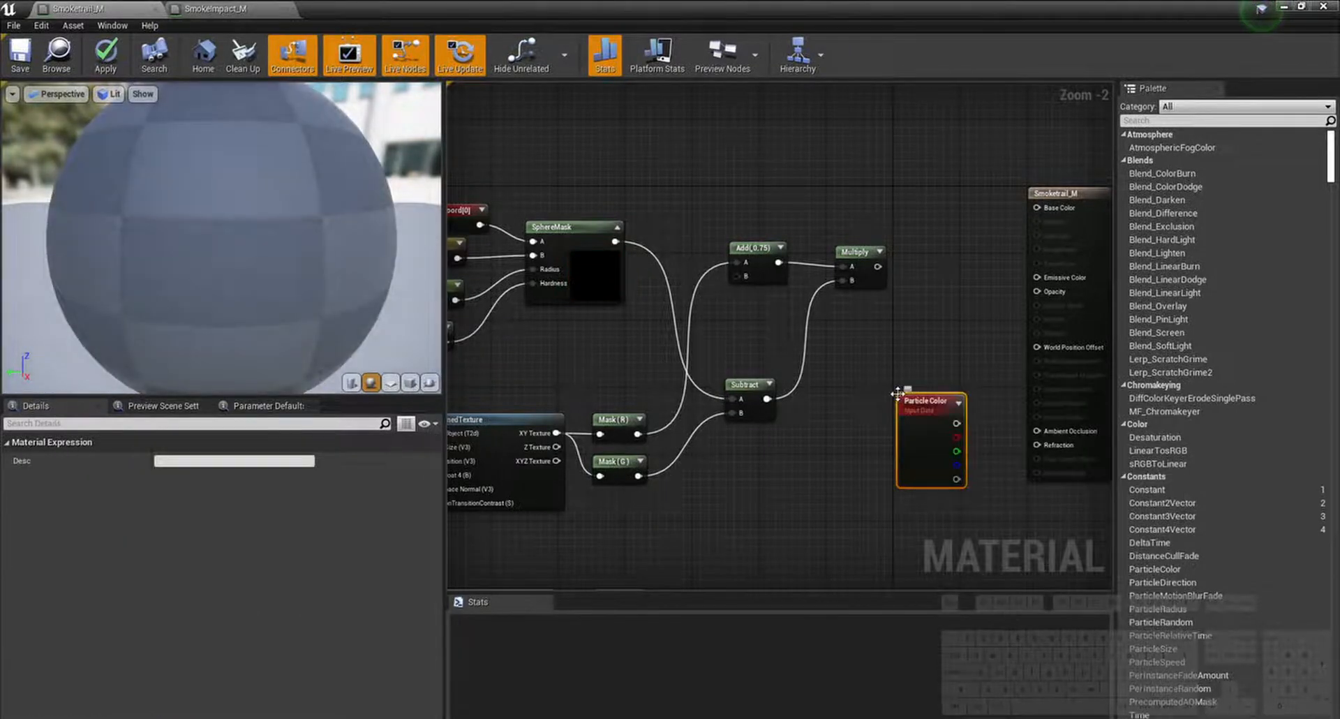
pyautogui.moveTo(909, 451); pyautogui.dragTo(855, 461)
# Step: Create a second Multiply node that combines the Particle Color's RGB output with the first Multiply's result
pyautogui.moveTo(955, 426); pyautogui.dragTo(832, 408, button='right')
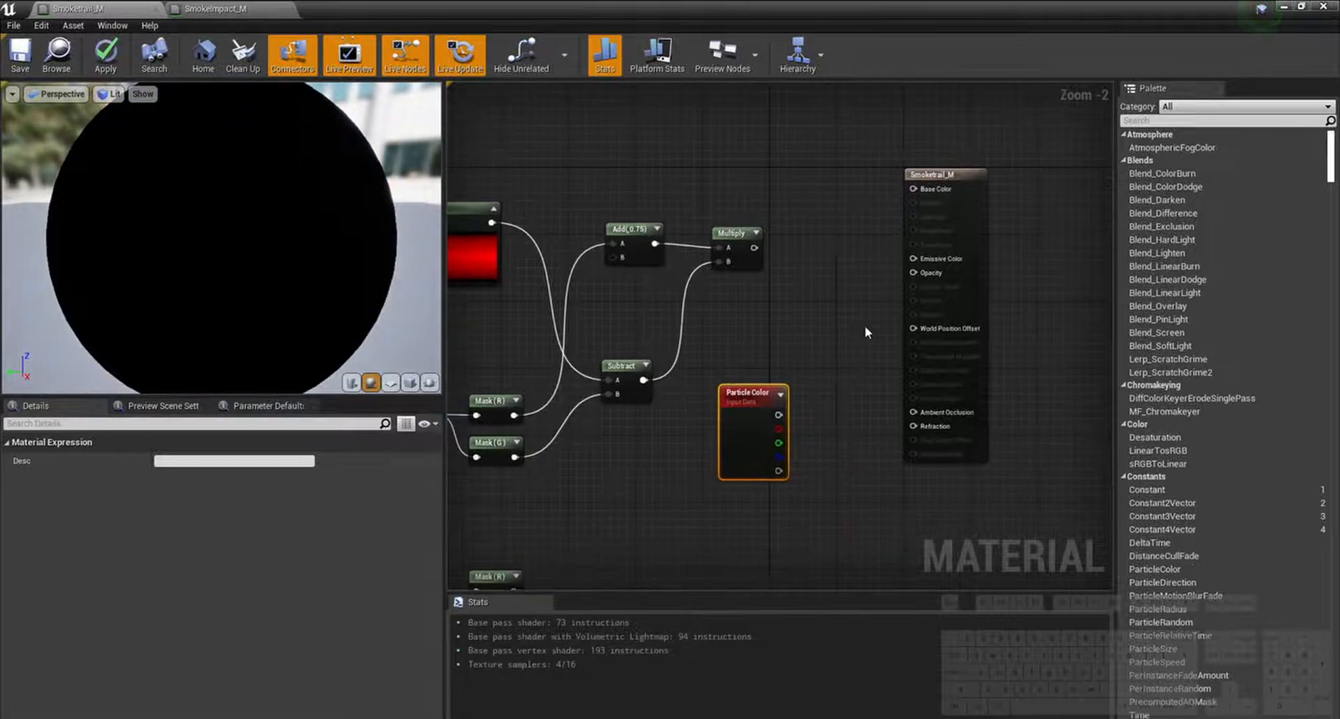
pyautogui.click(856, 326)
pyautogui.press('m')
pyautogui.click(831, 321)
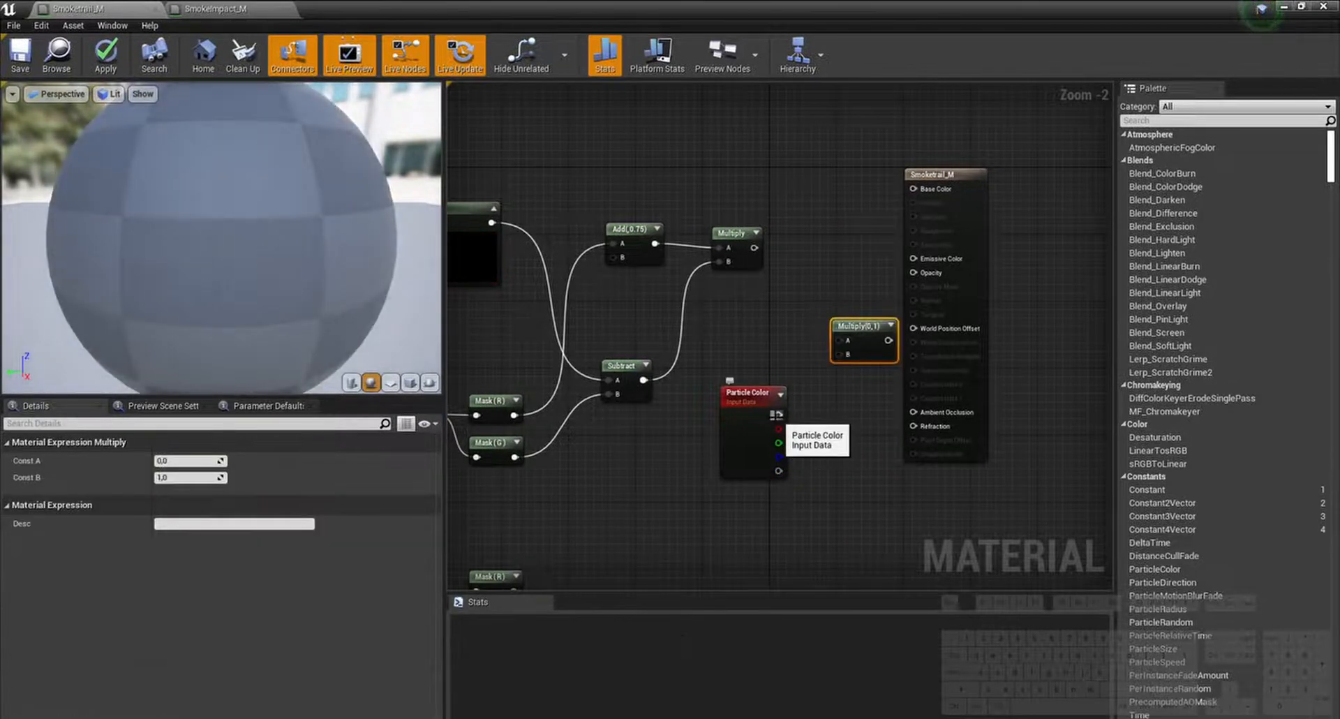
pyautogui.moveTo(777, 414); pyautogui.dragTo(753, 247)
pyautogui.click(837, 356)
# Step: Connect the second Multiply to Base Color of Smoketrail_M and switch the material preview to a plane
pyautogui.moveTo(846, 260); pyautogui.dragTo(677, 260, button='right')
pyautogui.moveTo(774, 285); pyautogui.dragTo(873, 294)
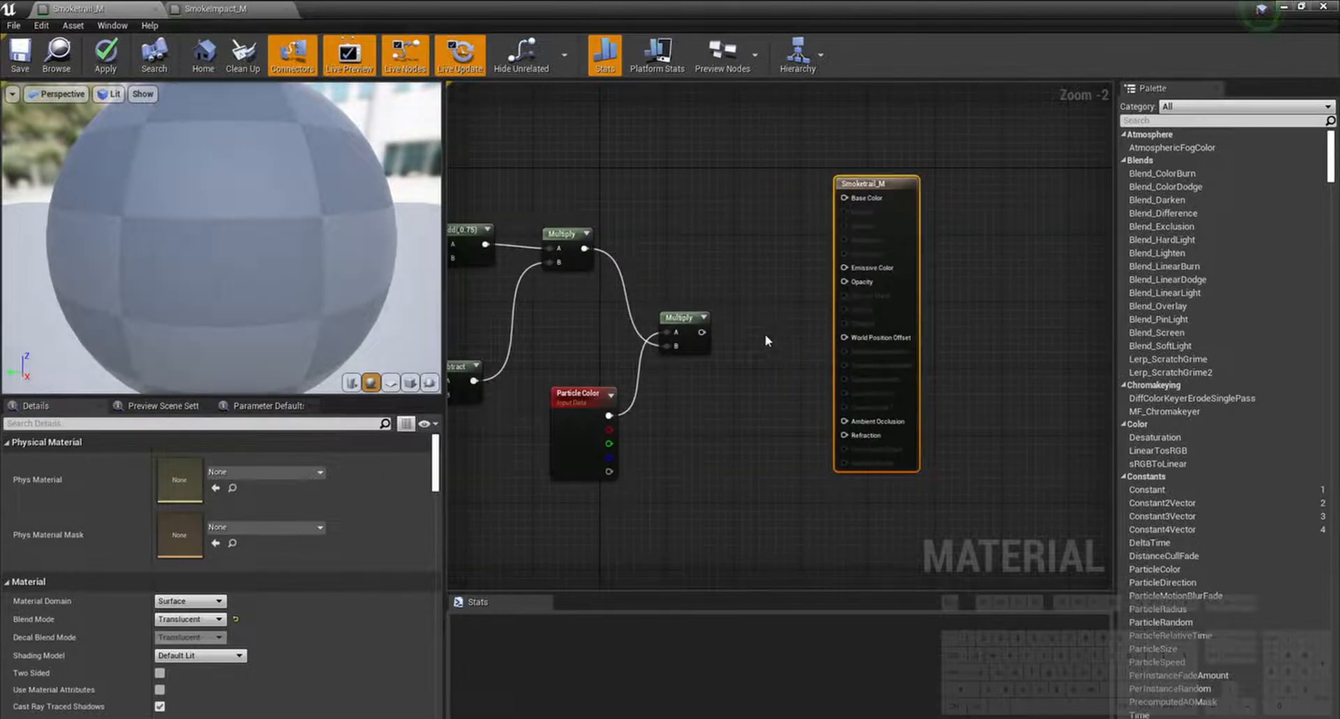
pyautogui.moveTo(698, 318); pyautogui.dragTo(859, 203)
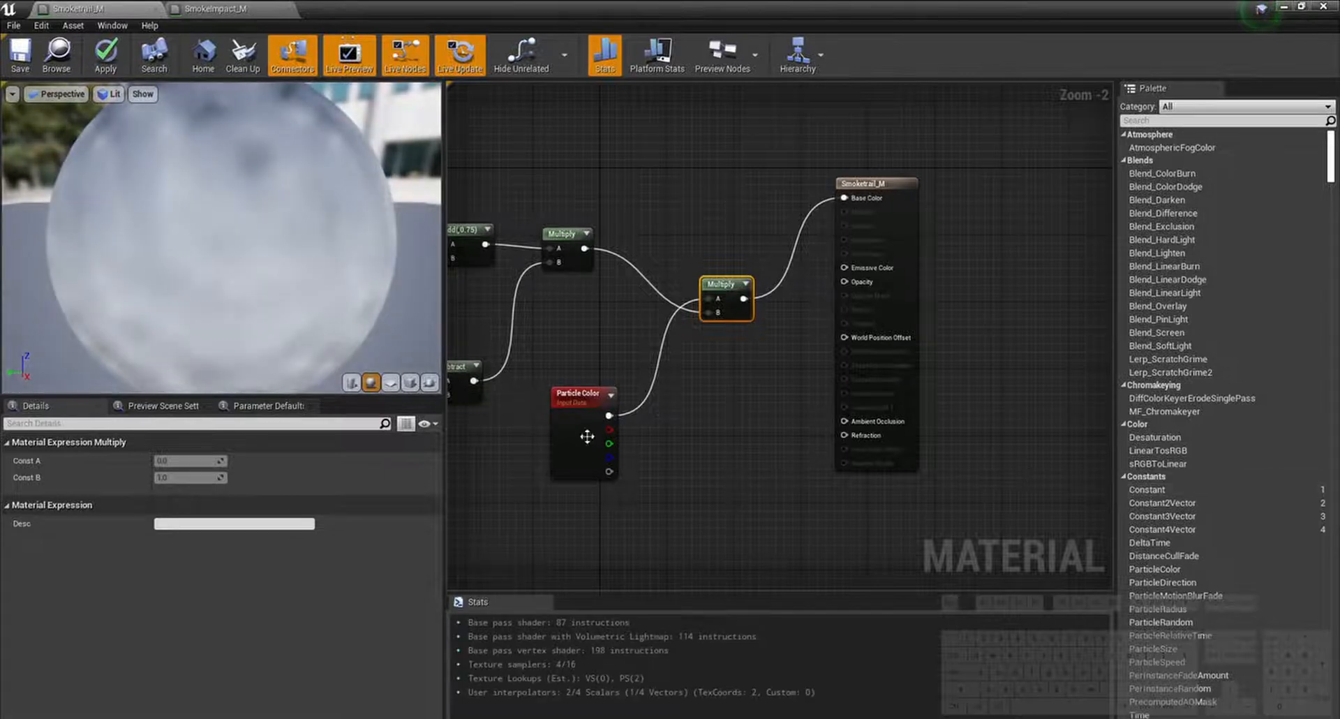
pyautogui.click(391, 383)
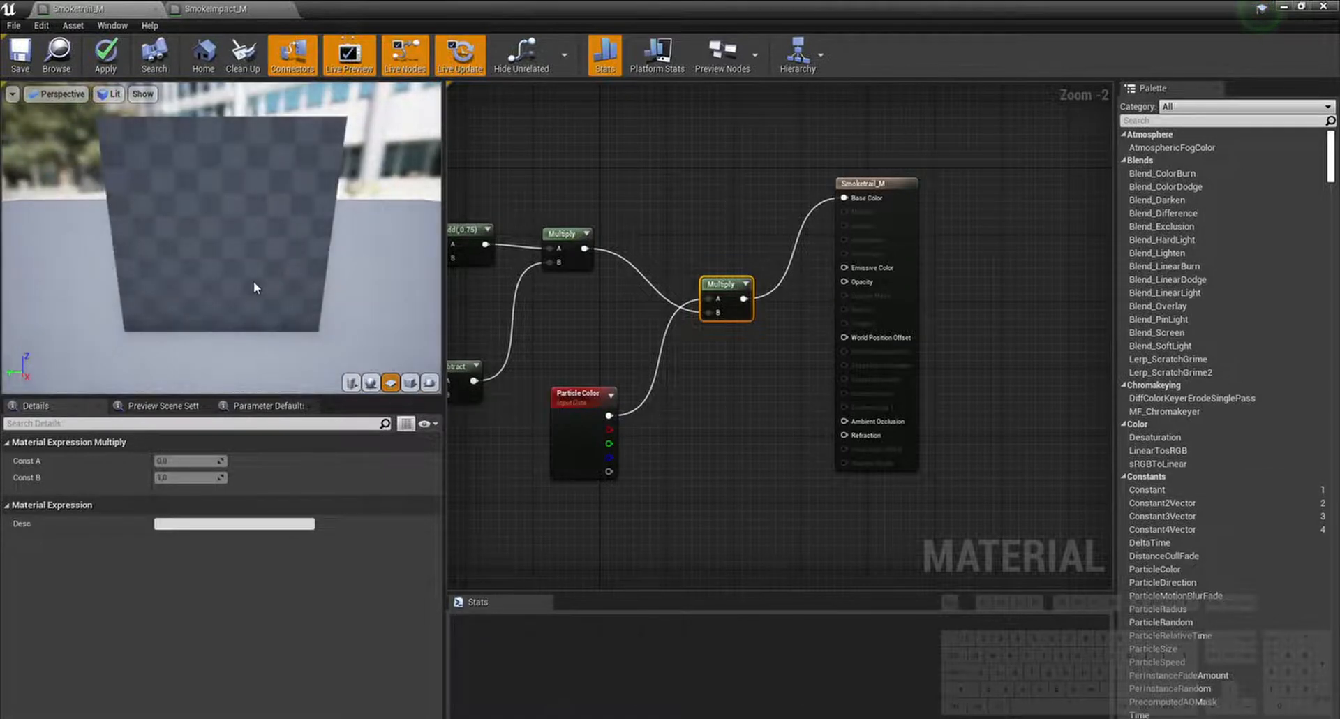
# Step: Insert the AlphaErosion_MF function from the project's Materials folder into the Smoketrail_M graph, below the Particle Color node
pyautogui.moveTo(401, 6); pyautogui.dragTo(808, 79)
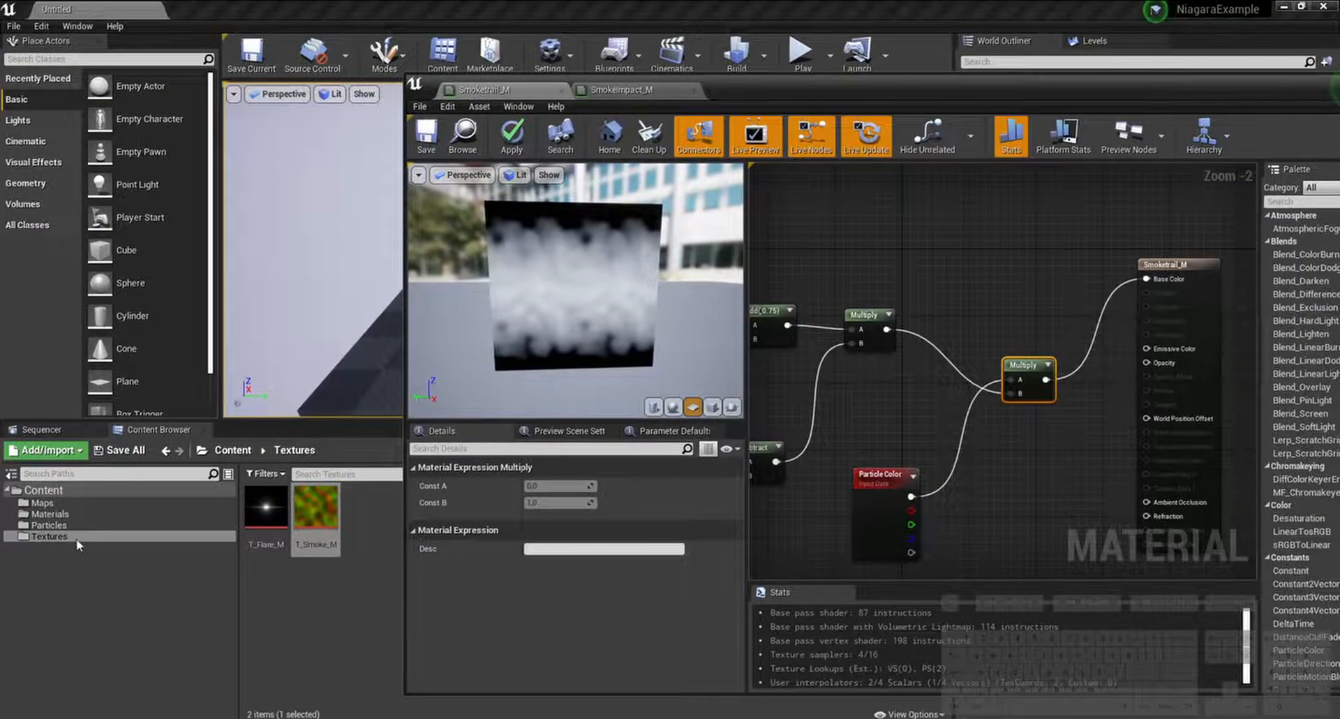
pyautogui.click(43, 514)
pyautogui.moveTo(265, 510); pyautogui.dragTo(1015, 492)
pyautogui.moveTo(971, 482); pyautogui.dragTo(1044, 216, button='right')
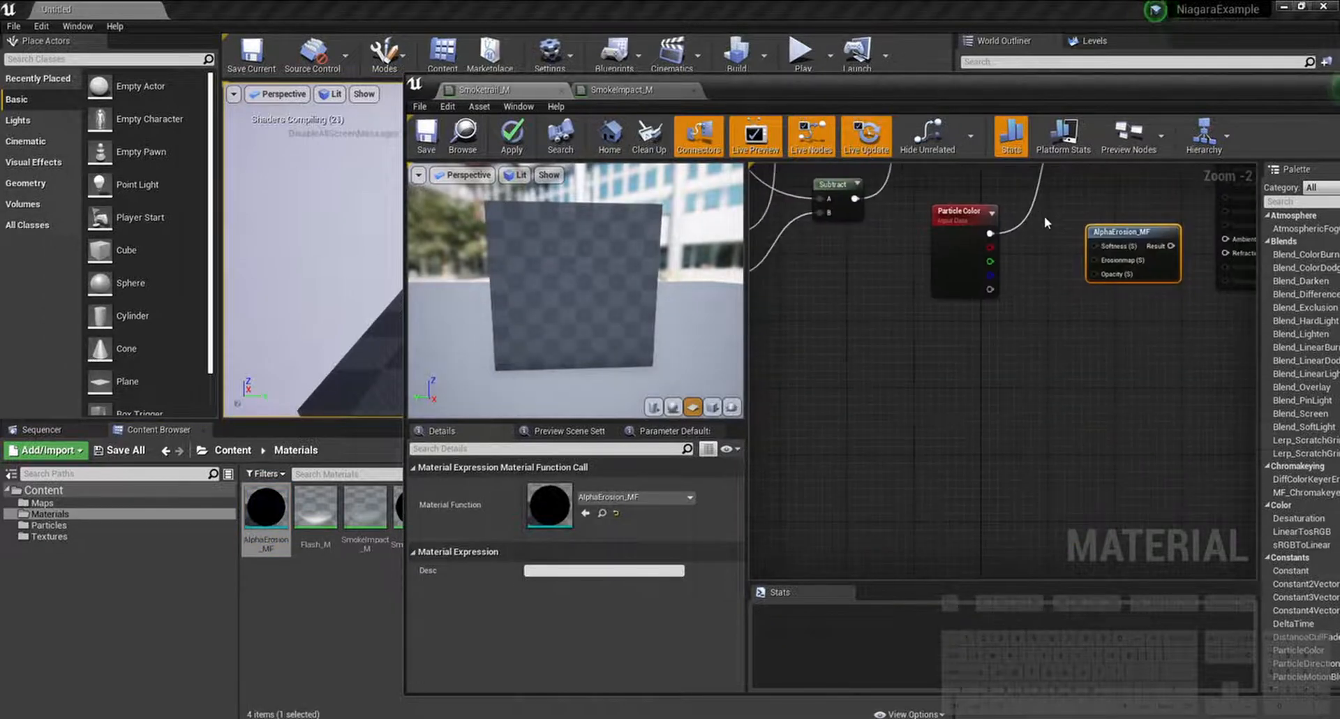
pyautogui.moveTo(1124, 232); pyautogui.dragTo(1119, 379)
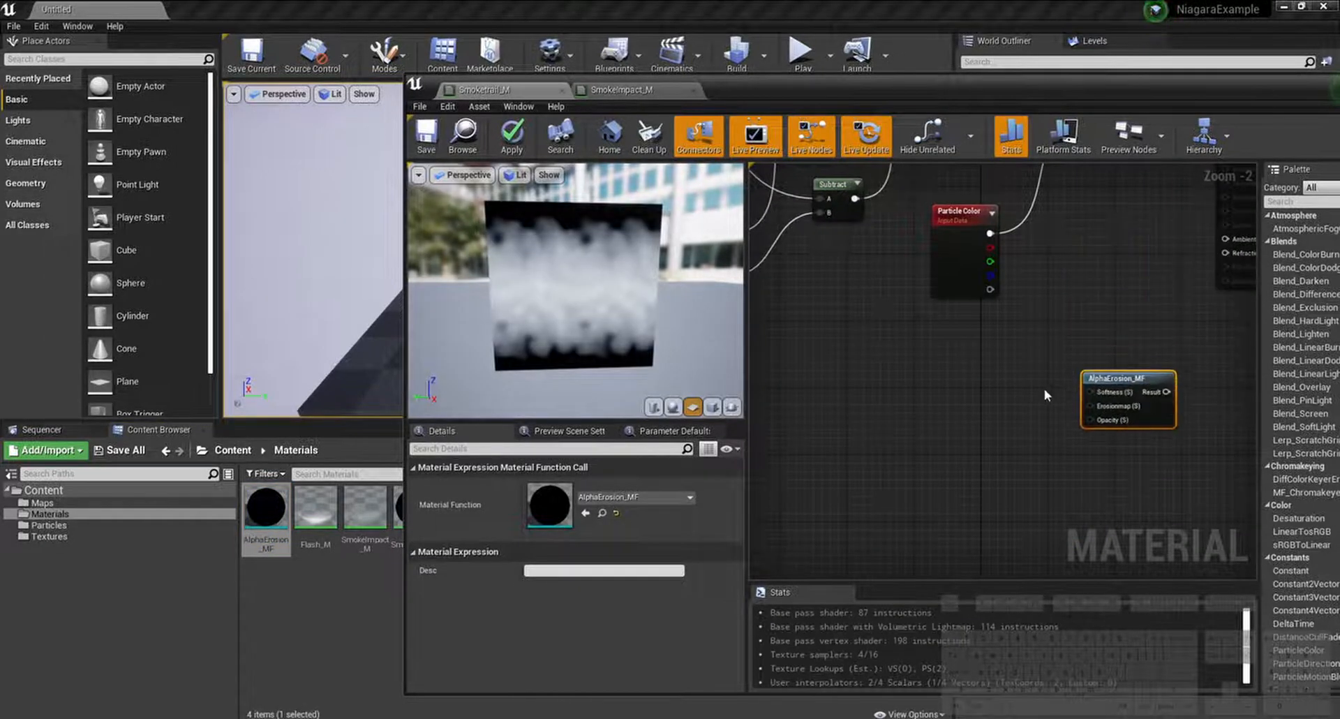
# Step: Add a constant of 0.75 and connect it to the Softness input of AlphaErosion_MF
pyautogui.click(1041, 393)
pyautogui.rightClick(987, 389)
pyautogui.press('1')
pyautogui.click(979, 384)
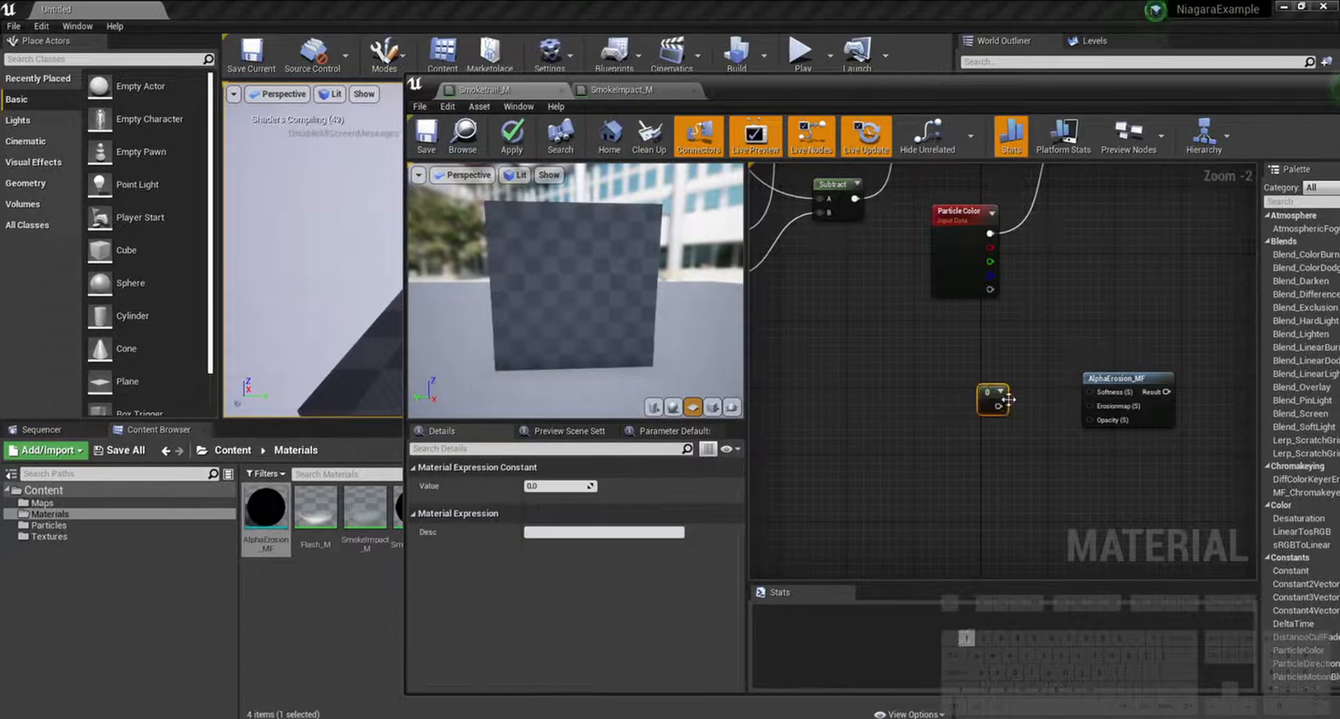
pyautogui.moveTo(998, 406); pyautogui.dragTo(1090, 392)
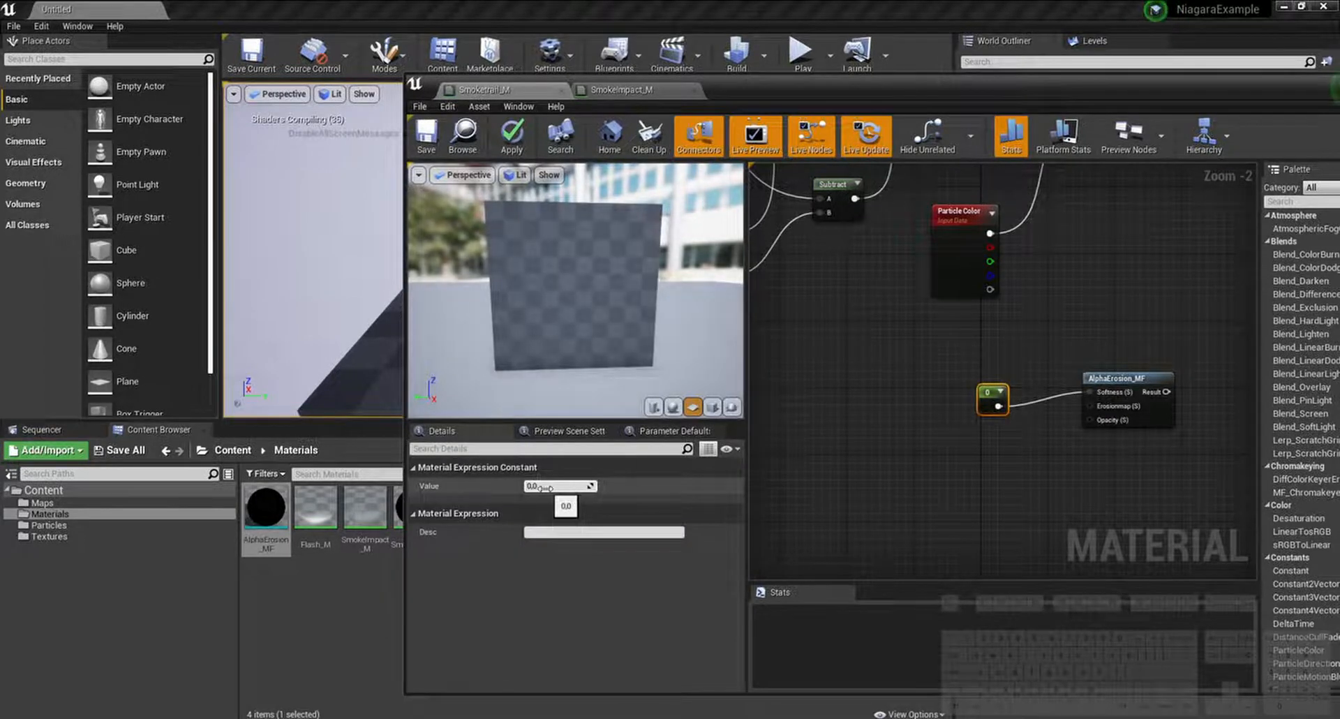
pyautogui.write('0')
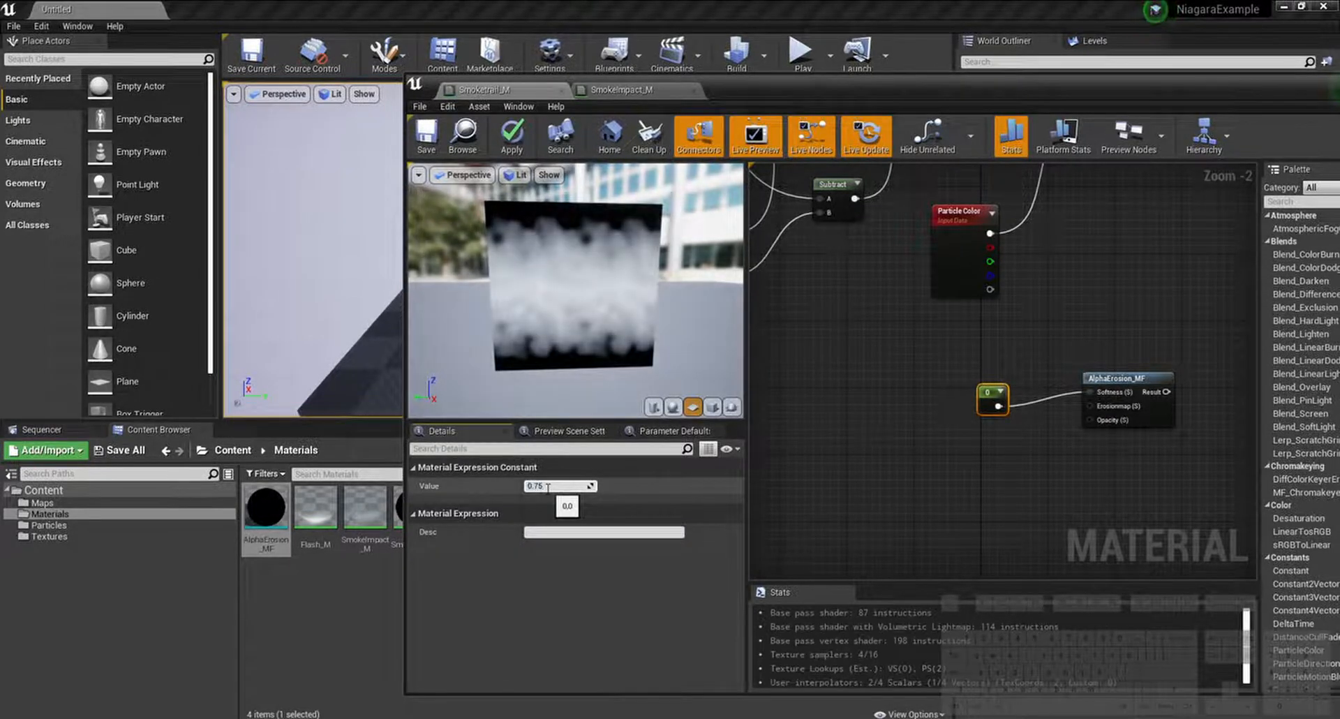
pyautogui.press('Return')
pyautogui.click(1008, 342)
pyautogui.moveTo(993, 401); pyautogui.dragTo(1006, 387)
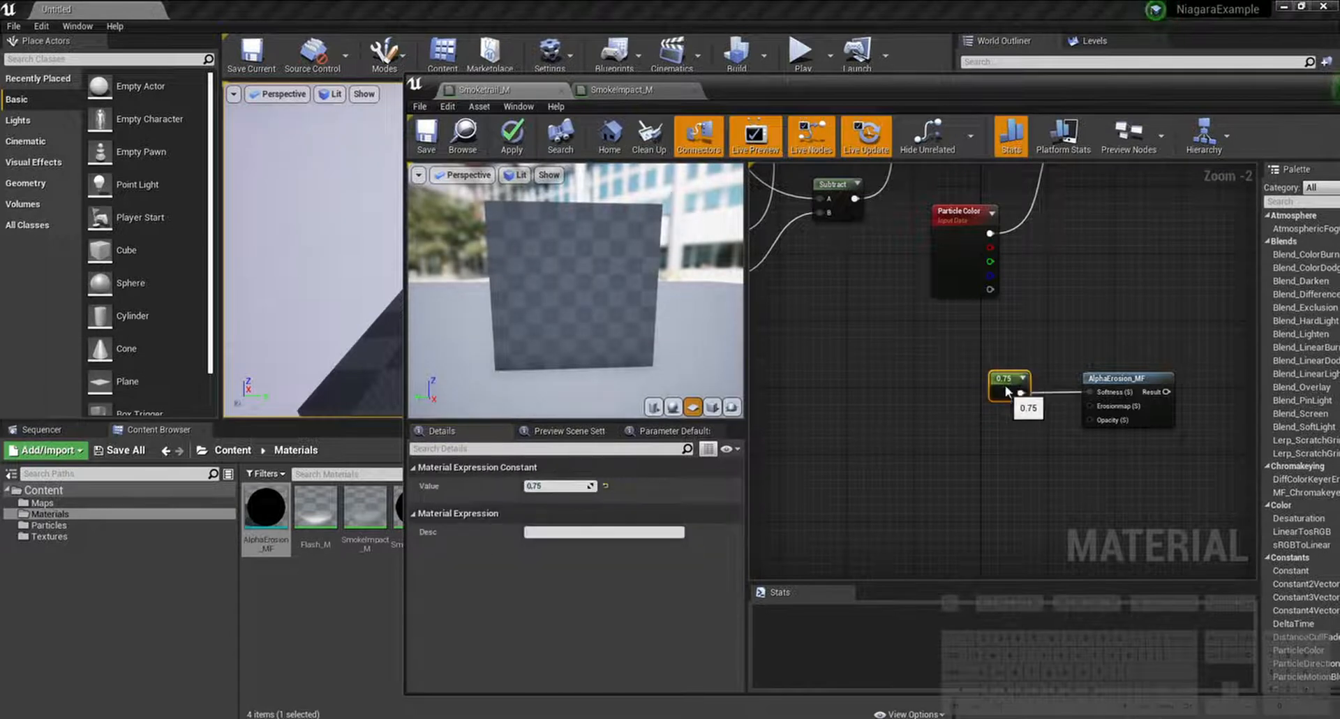
pyautogui.click(992, 449)
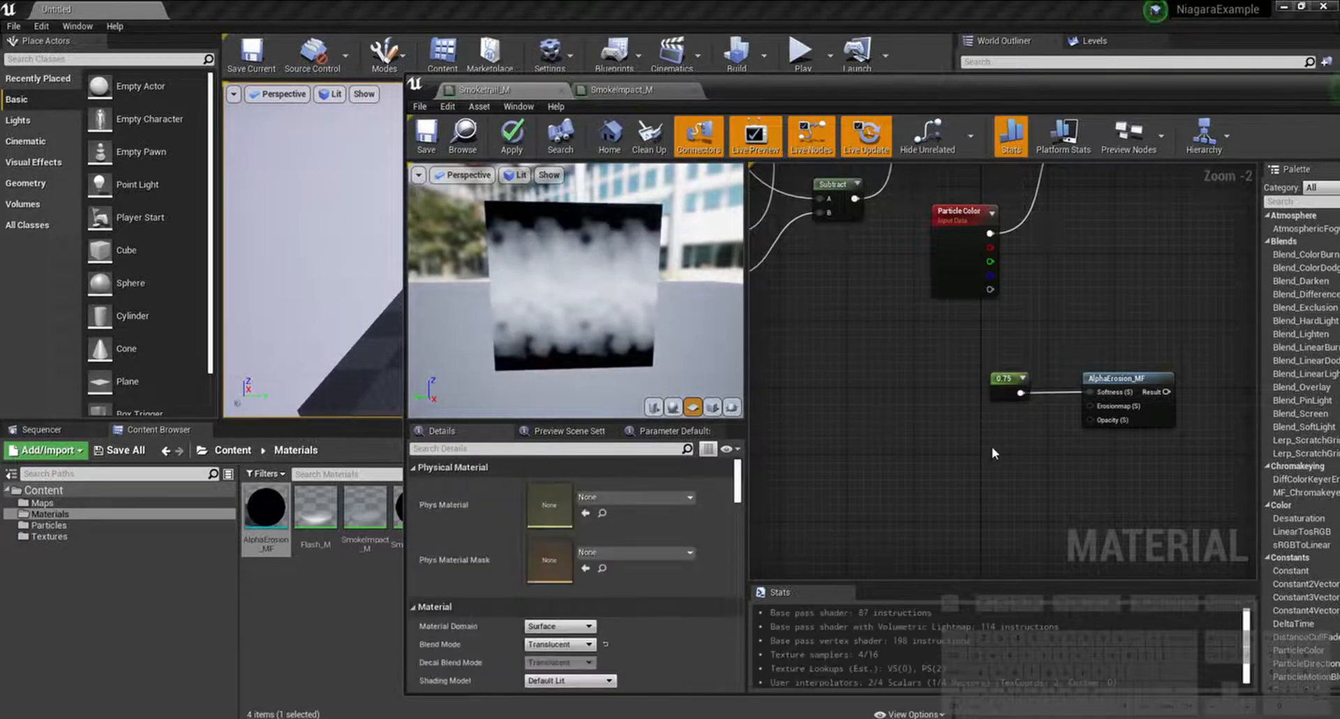
# Step: Expand the Subtract node's preview and connect its output to the Opacity input of AlphaErosion_MF
pyautogui.scroll(-2, 1096, 425)
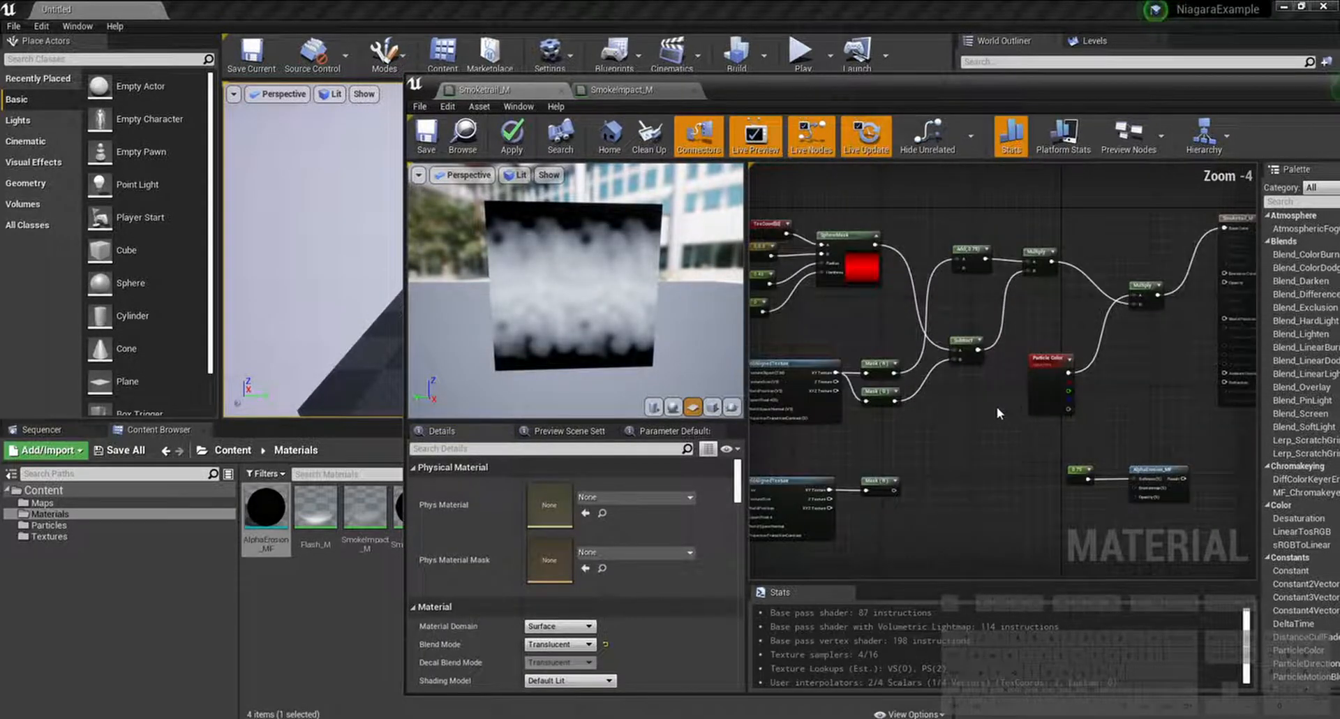
pyautogui.moveTo(1030, 424); pyautogui.dragTo(986, 414, button='right')
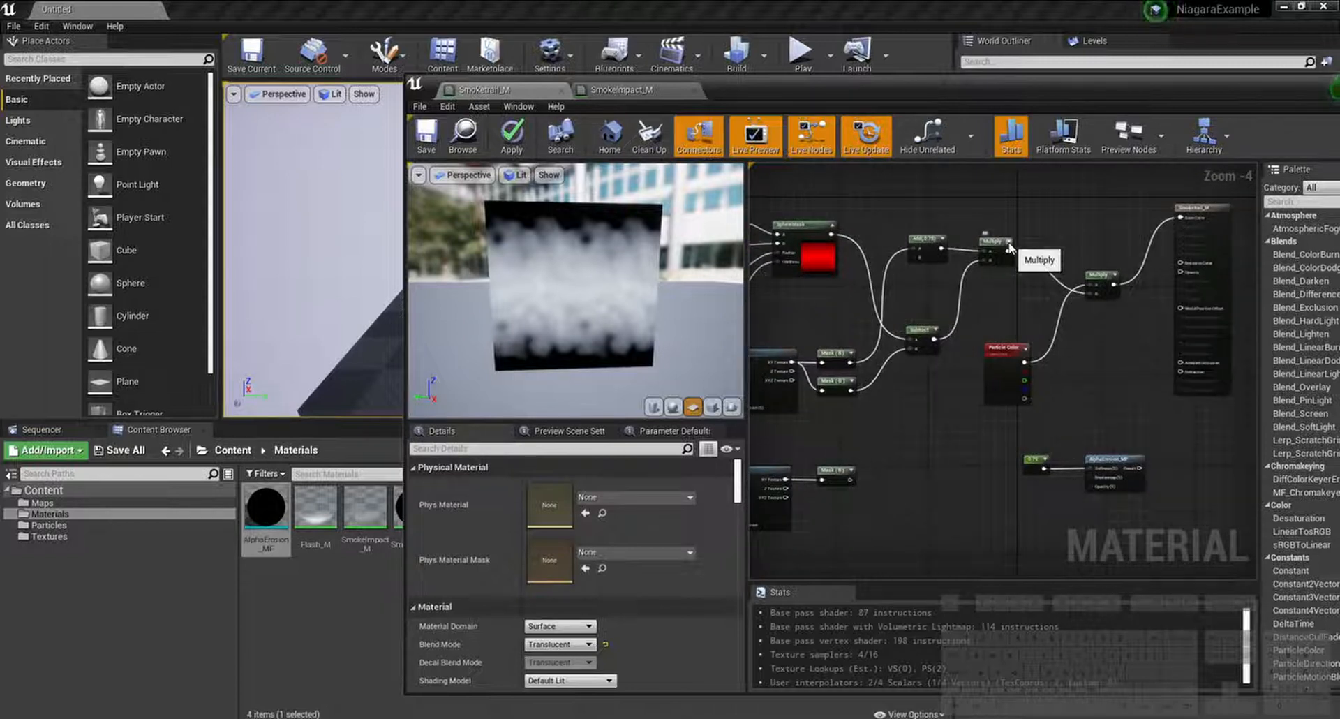
pyautogui.click(937, 330)
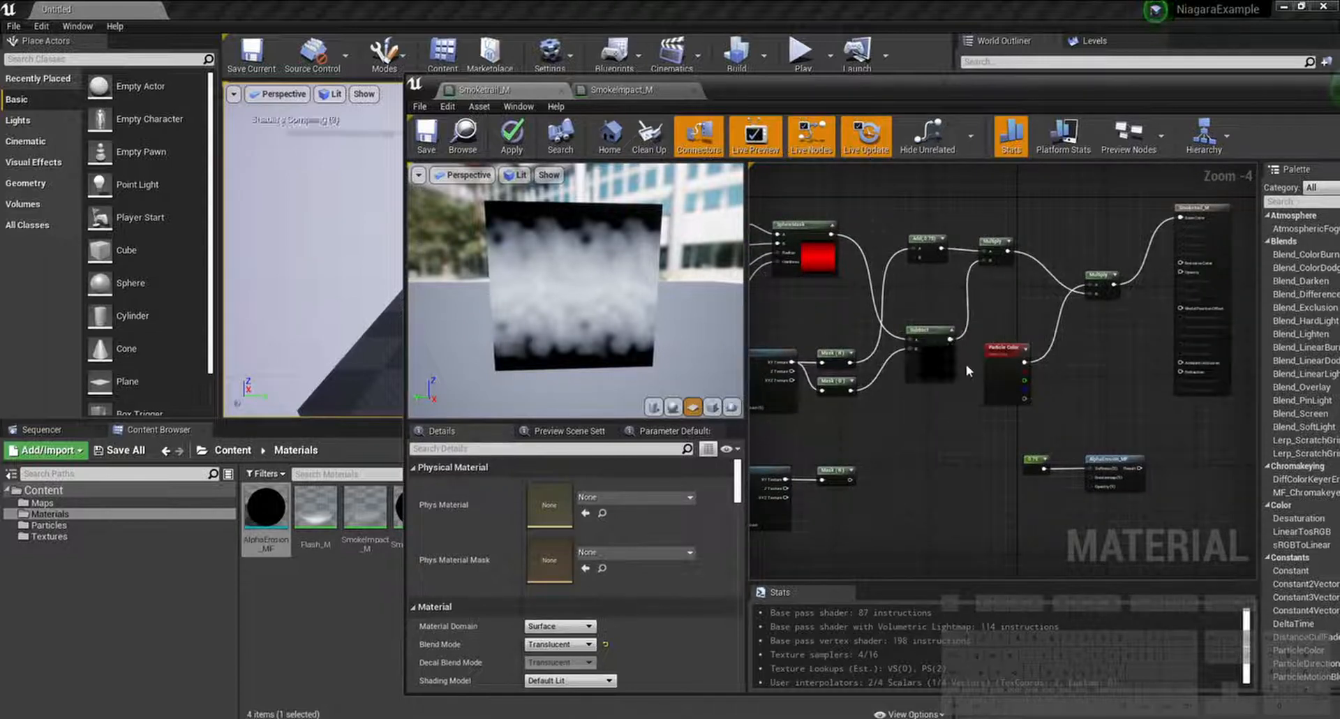
pyautogui.moveTo(950, 339); pyautogui.dragTo(1093, 487)
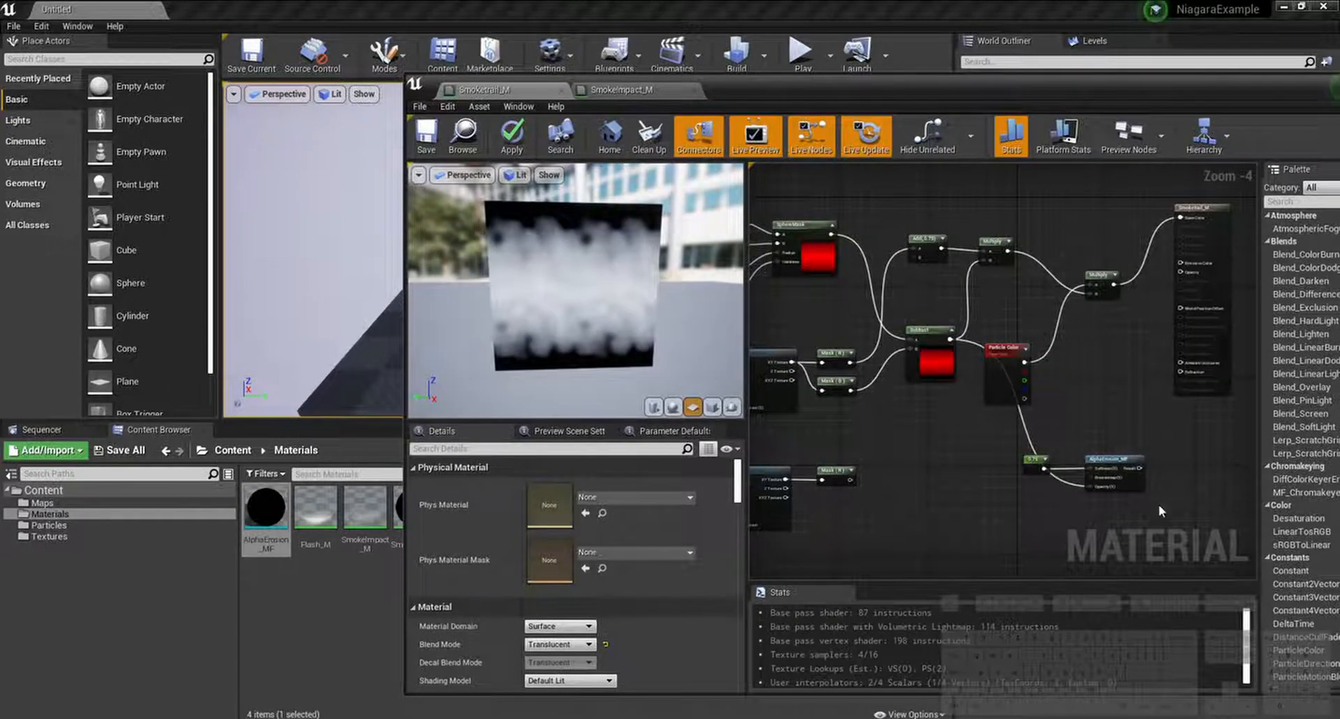
# Step: Maximize the material editor and create an Add node from the lower texture's R mask, with Const B set to 0.75
pyautogui.moveTo(947, 516); pyautogui.dragTo(938, 487, button='right')
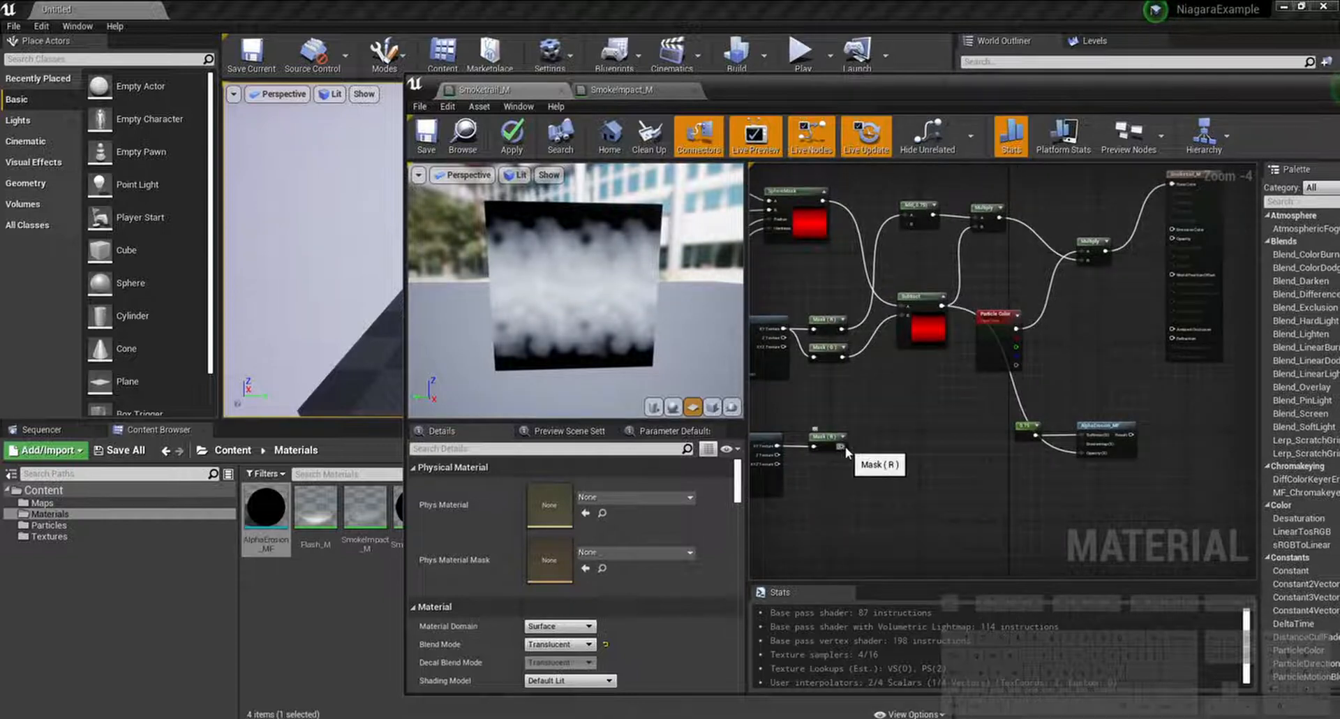
pyautogui.doubleClick(861, 87)
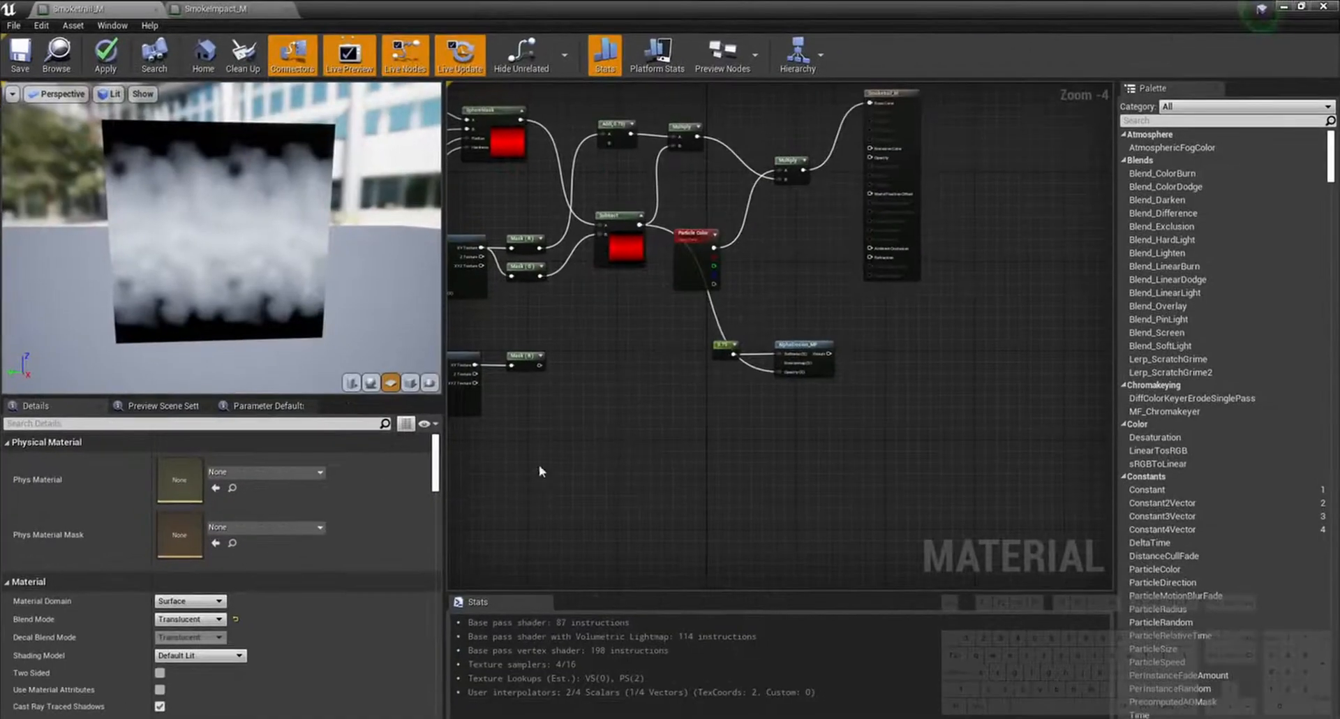
pyautogui.moveTo(539, 464); pyautogui.dragTo(748, 469, button='right')
pyautogui.moveTo(709, 433); pyautogui.dragTo(760, 444)
pyautogui.write('add')
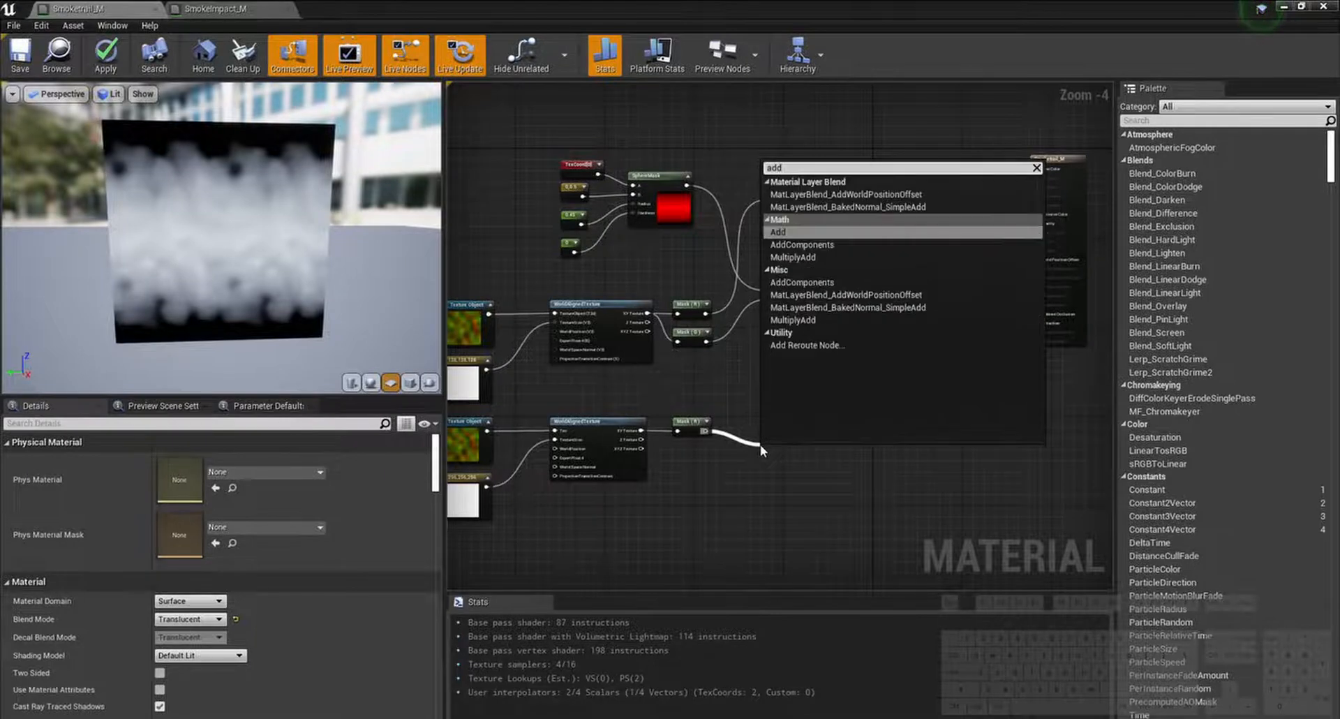
pyautogui.press('Return')
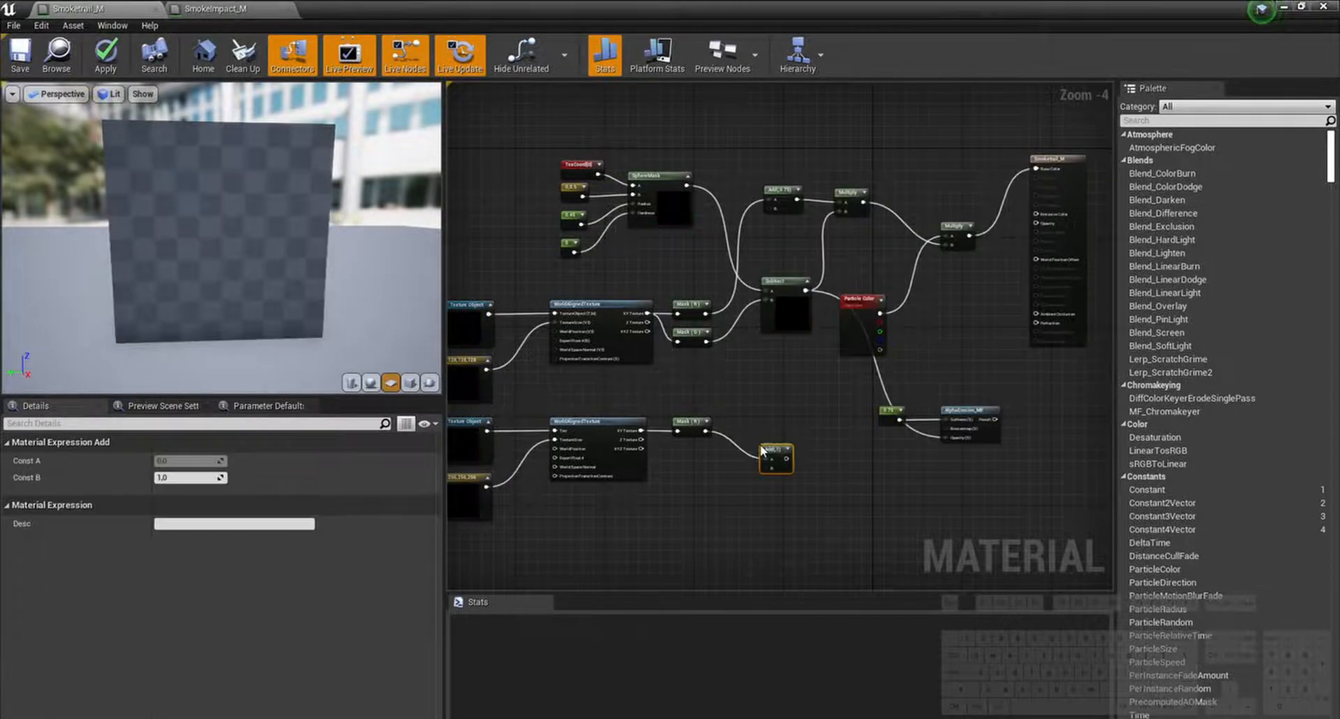
pyautogui.click(188, 477)
pyautogui.write('0')
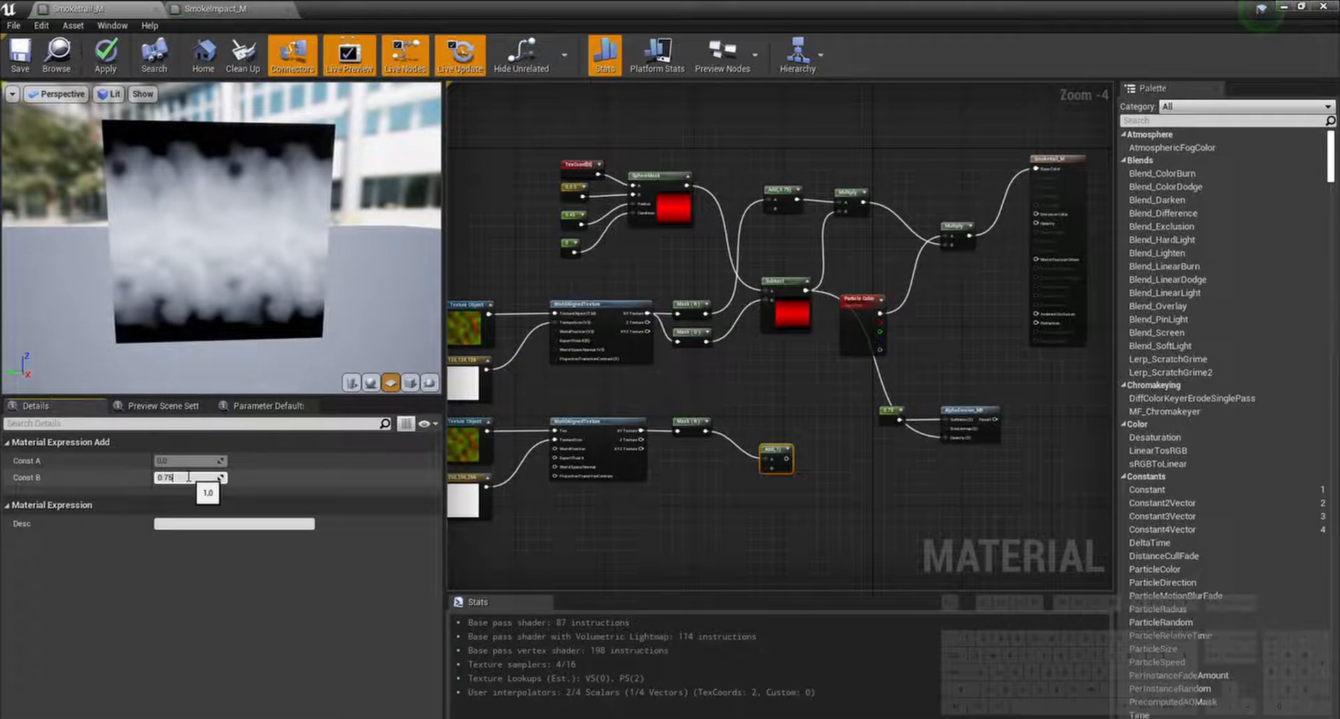
pyautogui.write('.75')
pyautogui.press('Return')
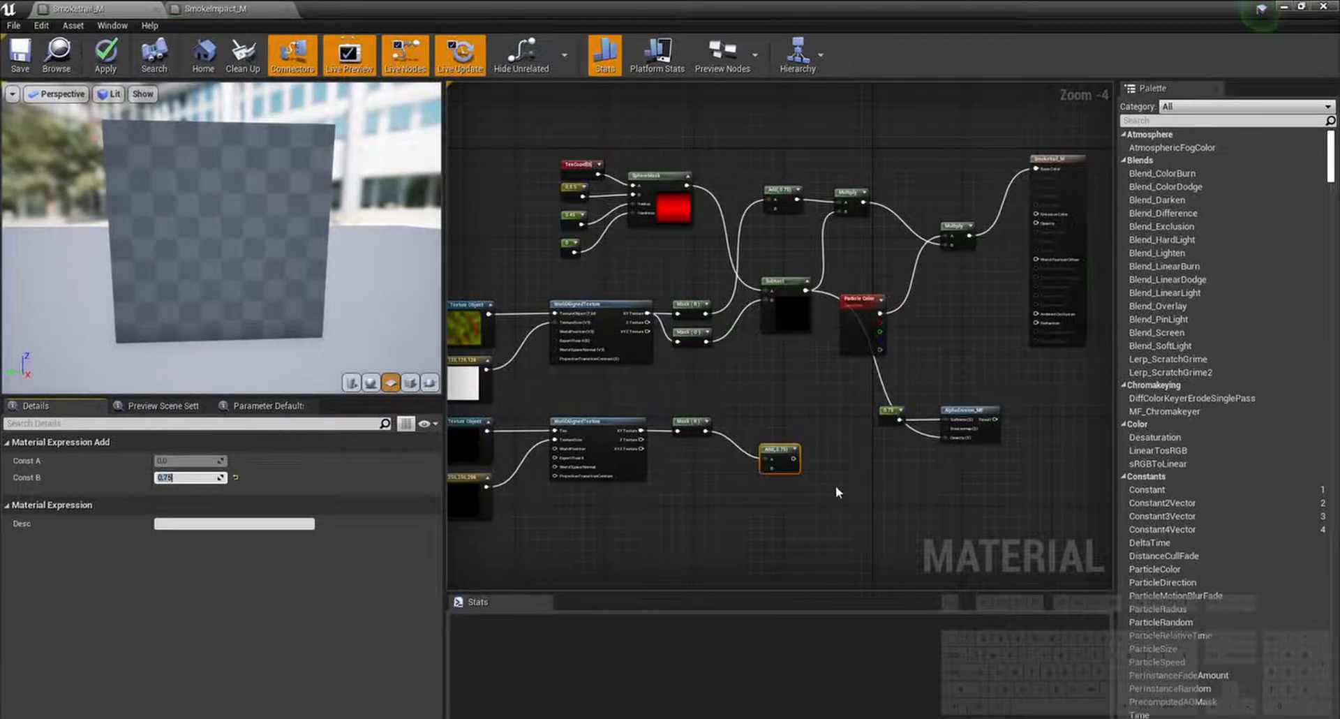
# Step: Spread out the result node, second Multiply, Particle Color and AlphaErosion_MF with its constant, and align the lower Add beside its R mask
pyautogui.click(846, 496)
pyautogui.moveTo(814, 377); pyautogui.dragTo(808, 346, button='right')
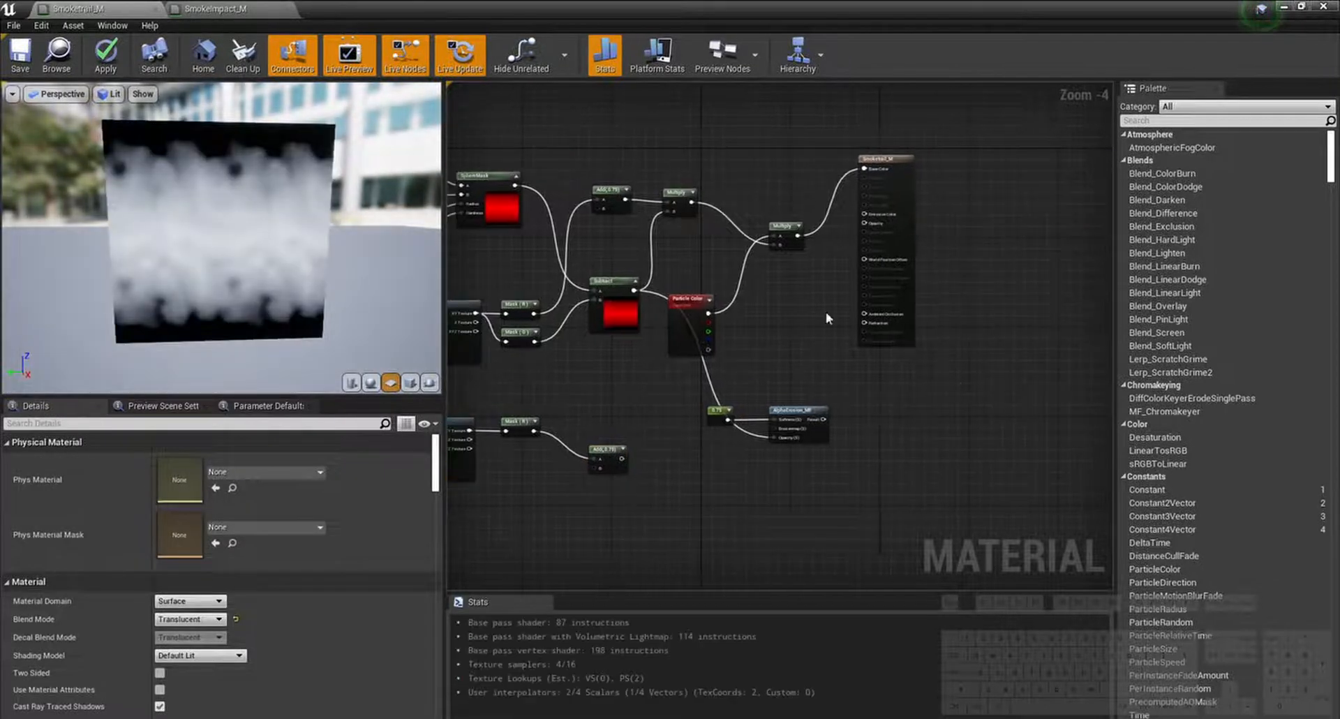
pyautogui.moveTo(900, 182); pyautogui.dragTo(1027, 233)
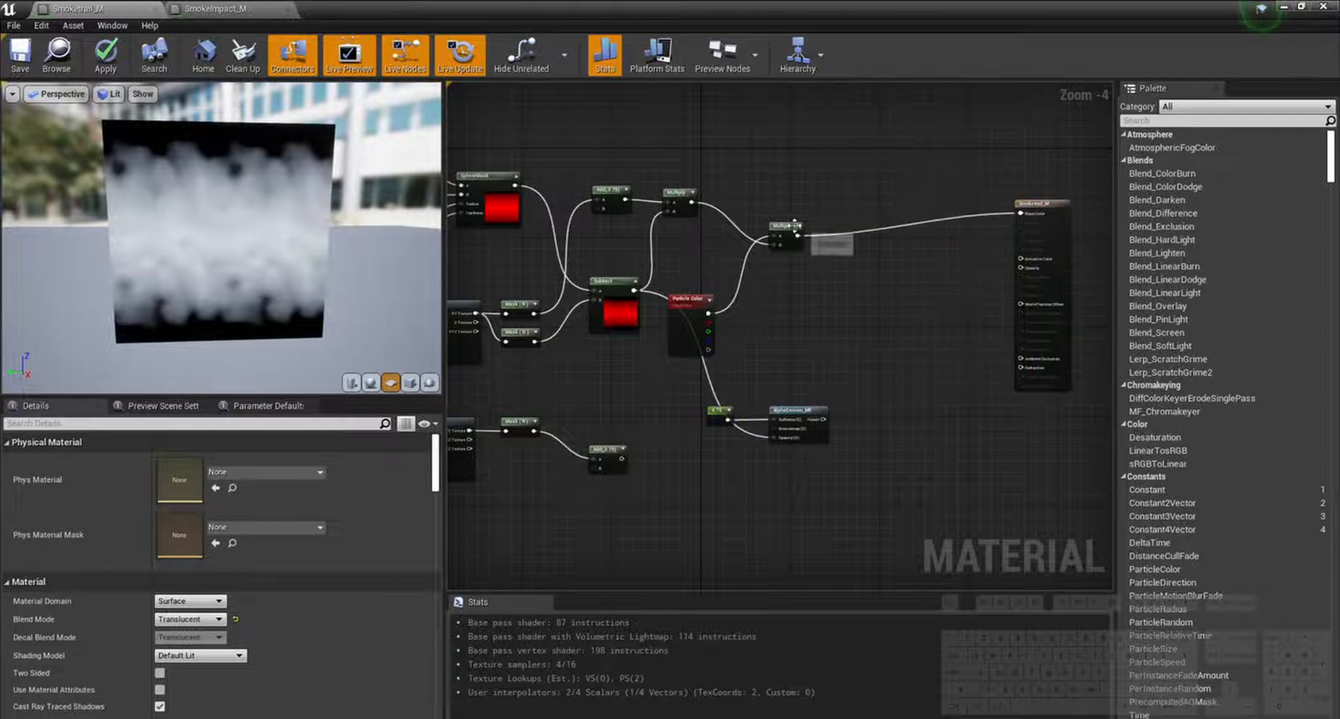
pyautogui.moveTo(790, 229); pyautogui.dragTo(879, 218)
pyautogui.moveTo(685, 331); pyautogui.dragTo(763, 287)
pyautogui.moveTo(872, 477); pyautogui.dragTo(696, 394)
pyautogui.moveTo(726, 414); pyautogui.dragTo(832, 406)
pyautogui.click(701, 479)
pyautogui.click(595, 420)
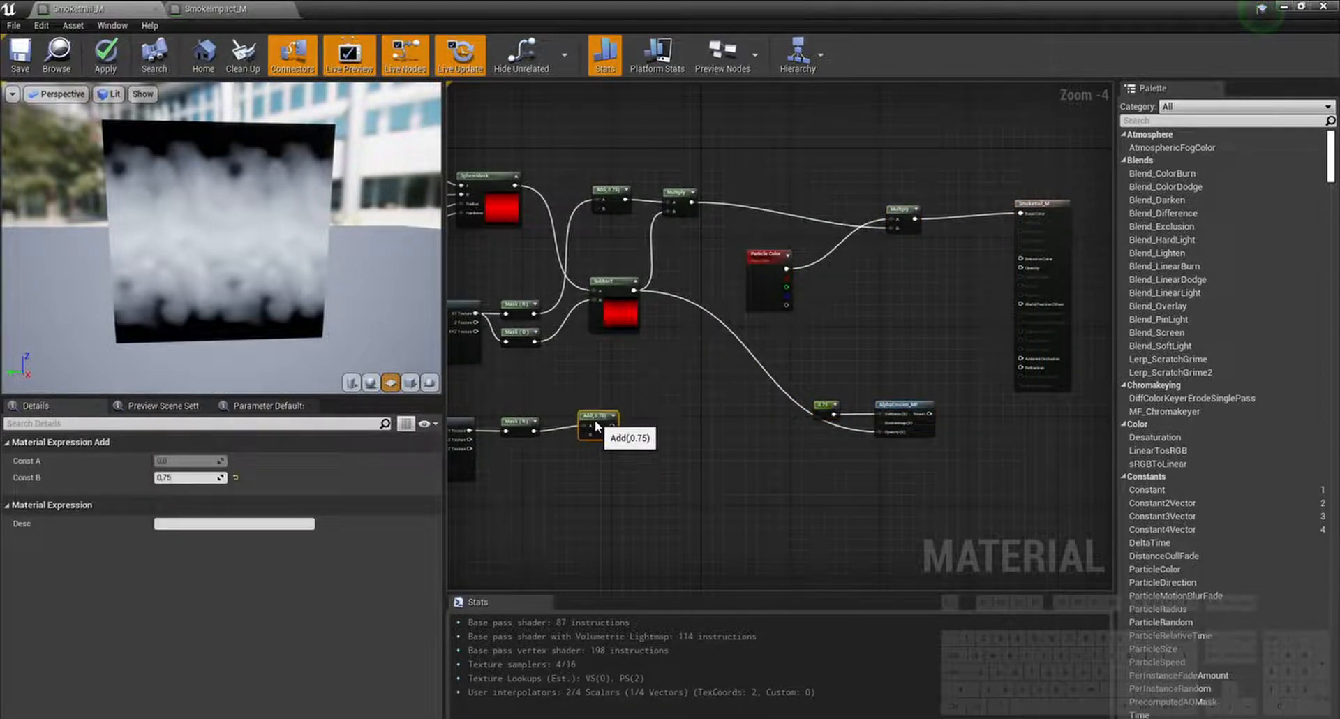
# Step: Open the node search in the empty space between the lower Add node and AlphaErosion_MF
pyautogui.click(684, 433)
pyautogui.rightClick(764, 454)
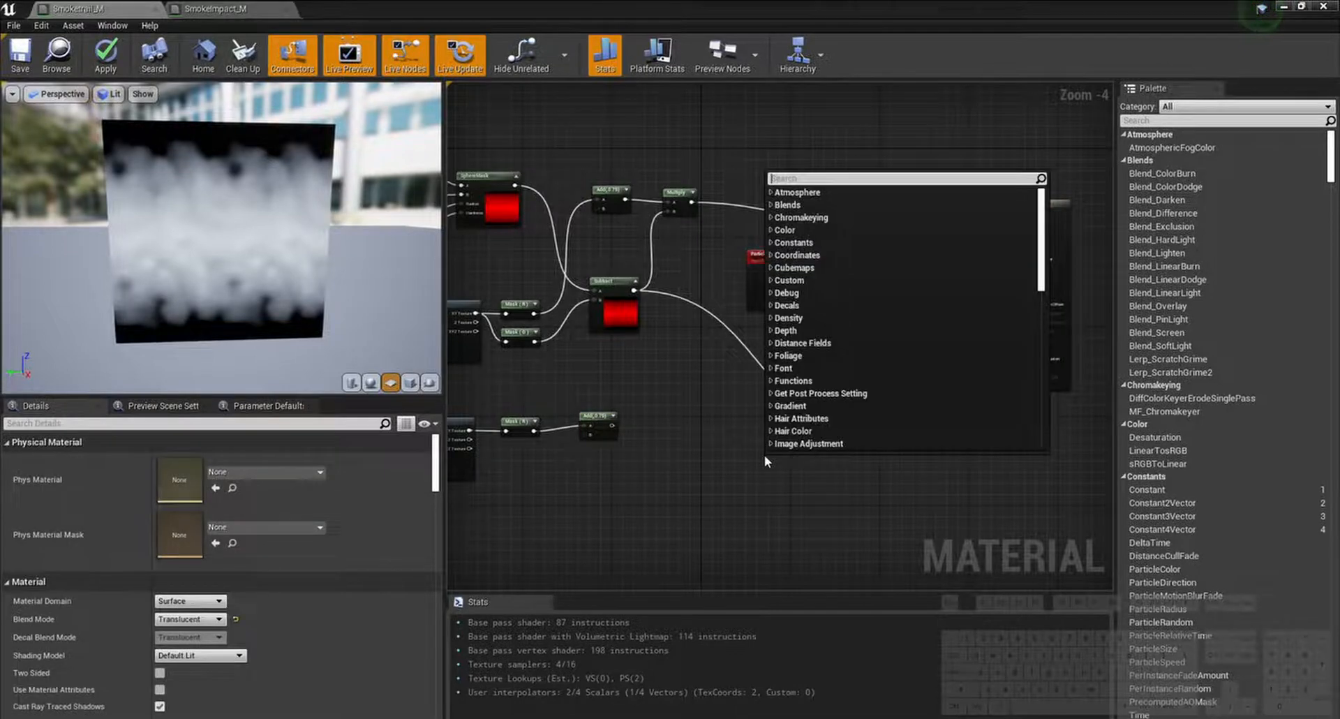
# Step: Add a One Minus node below Particle Color and feed it the Particle Color alpha output
pyautogui.write('one')
pyautogui.press('Return')
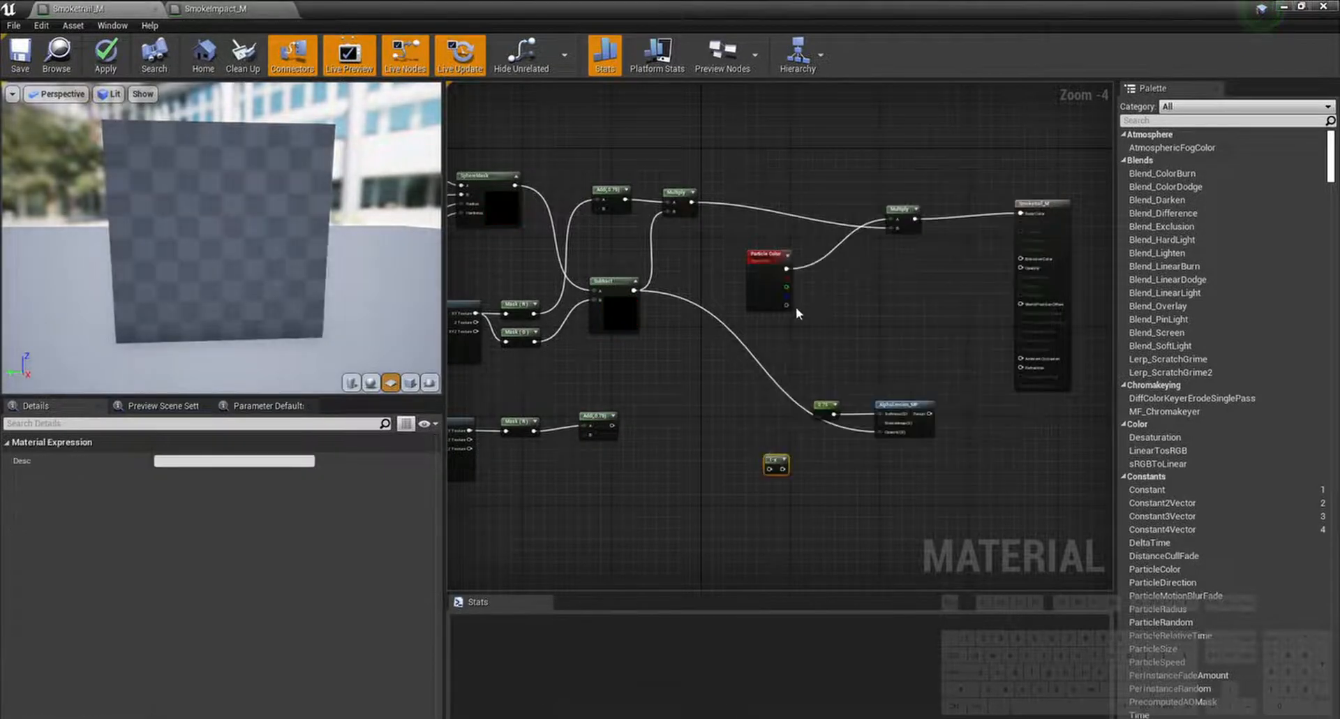
pyautogui.moveTo(787, 305); pyautogui.dragTo(774, 469)
pyautogui.click(801, 496)
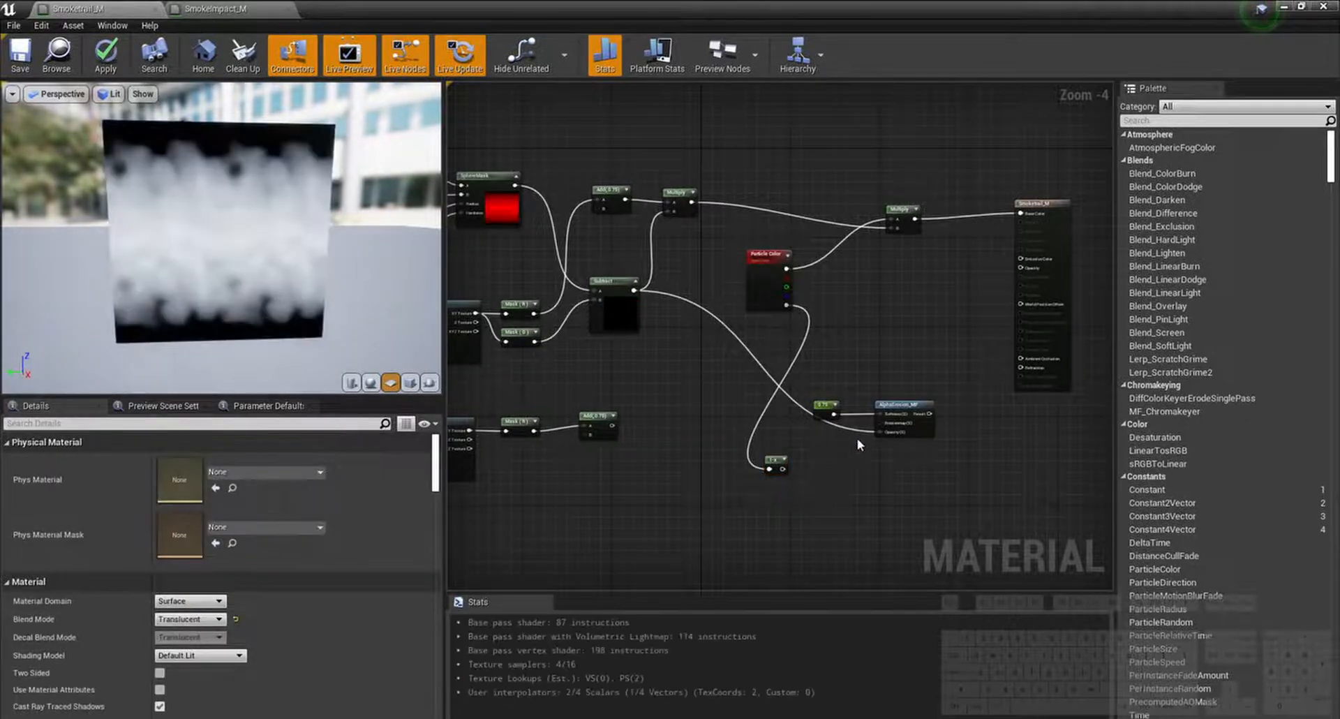
# Step: Move the 0.75 constant and AlphaErosion_MF nodes up and add a Subtract node beside the One Minus node
pyautogui.moveTo(942, 451); pyautogui.dragTo(844, 372)
pyautogui.click(841, 450)
pyautogui.rightClick(841, 449)
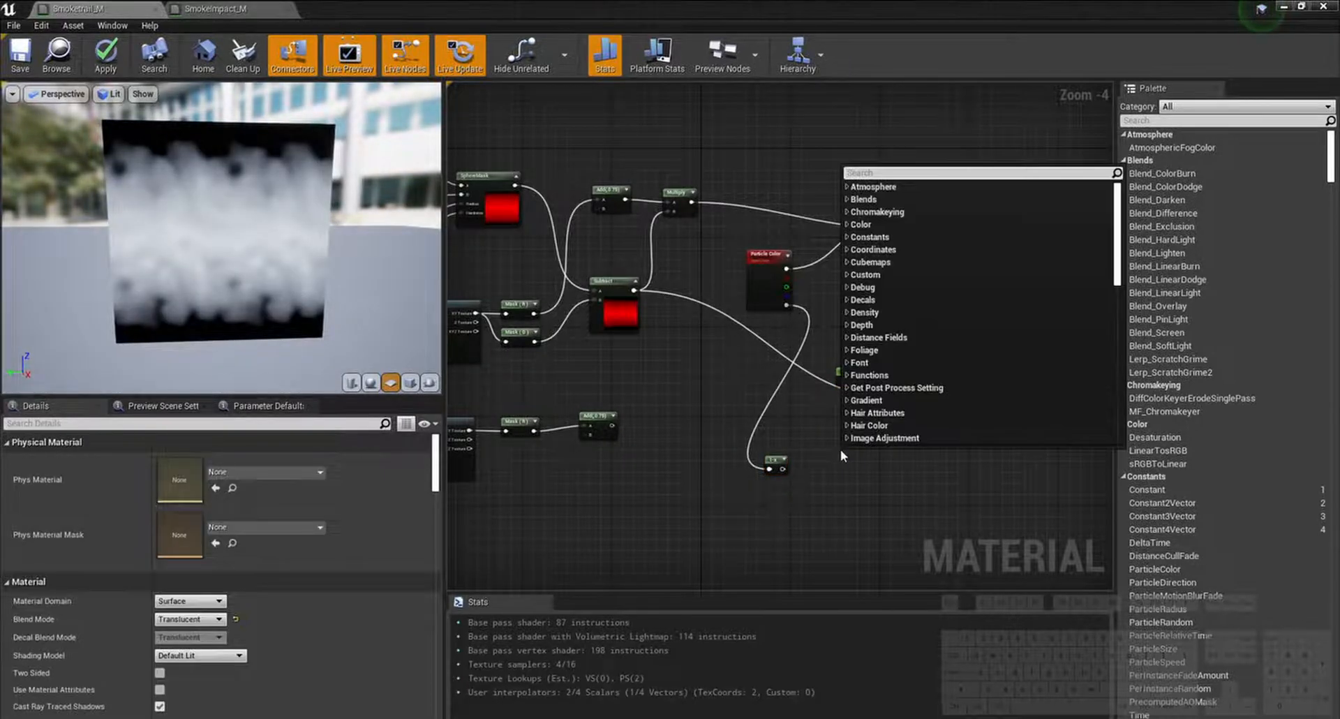
pyautogui.write('subtract')
pyautogui.press('Return')
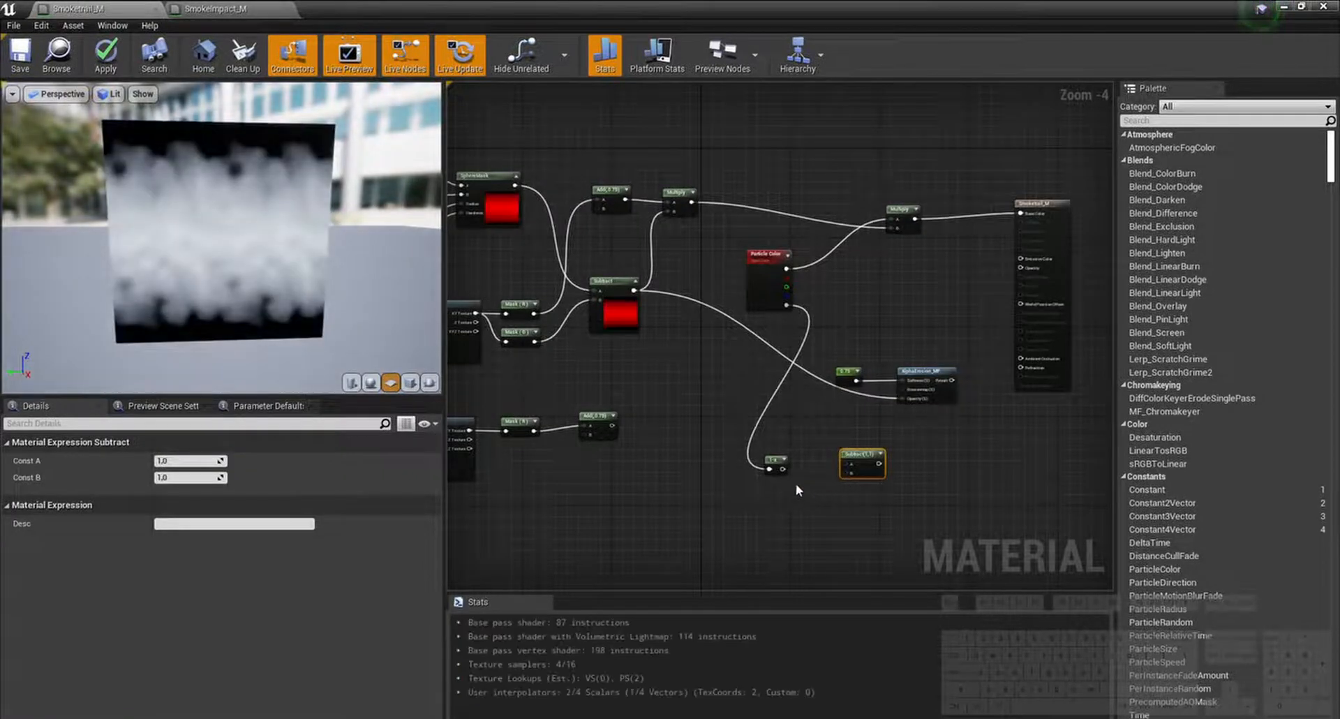
# Step: Wire the lower Add node into the new Subtract's A and One Minus into B, then tidy the Particle Color and One Minus positions
pyautogui.moveTo(786, 473); pyautogui.dragTo(612, 427)
pyautogui.click(877, 454)
pyautogui.moveTo(881, 491); pyautogui.dragTo(859, 480)
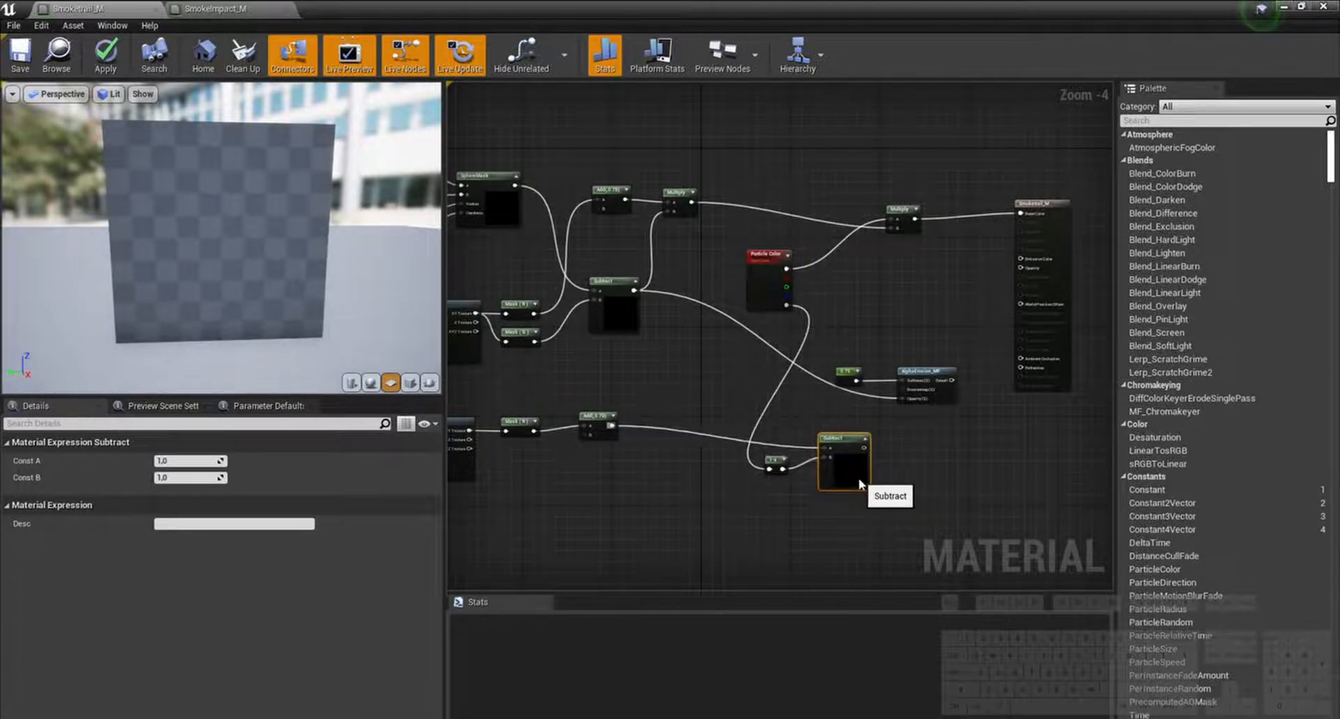
pyautogui.moveTo(915, 481); pyautogui.dragTo(954, 483, button='right')
pyautogui.scroll(1, 799, 492)
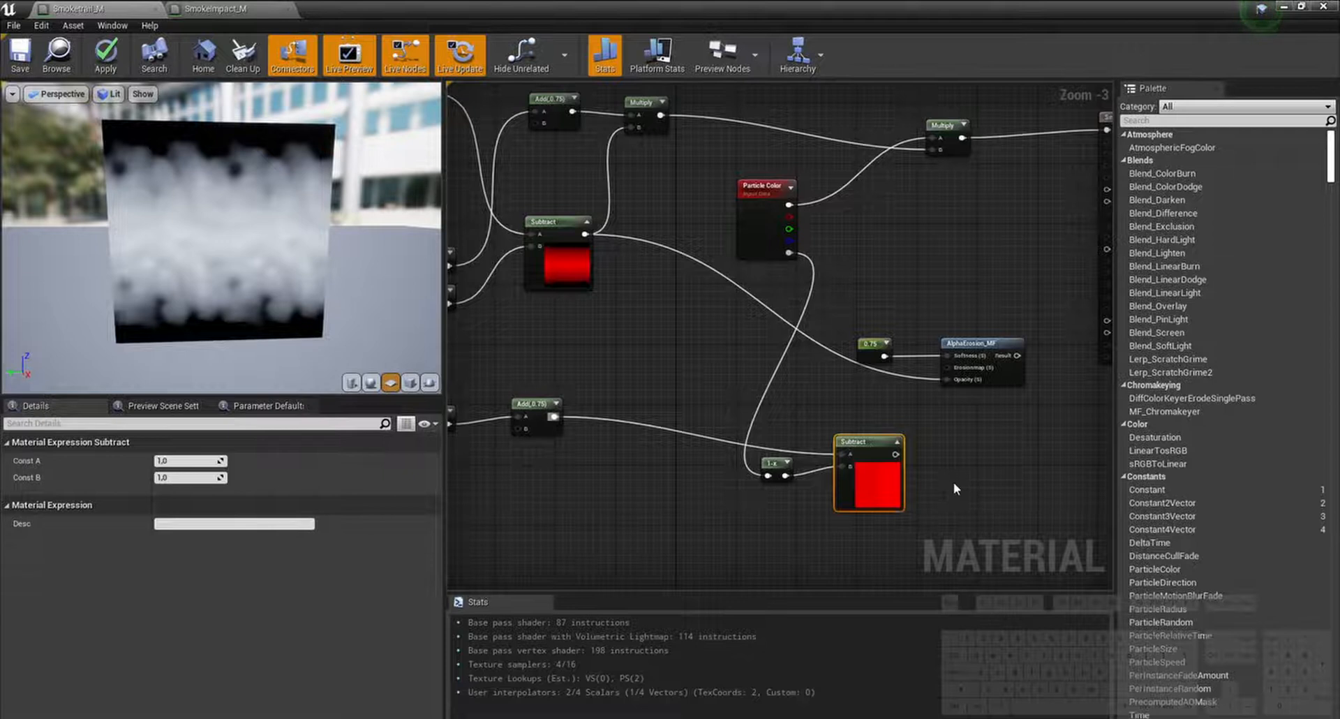
pyautogui.moveTo(777, 257); pyautogui.dragTo(732, 258)
pyautogui.moveTo(780, 473); pyautogui.dragTo(792, 473)
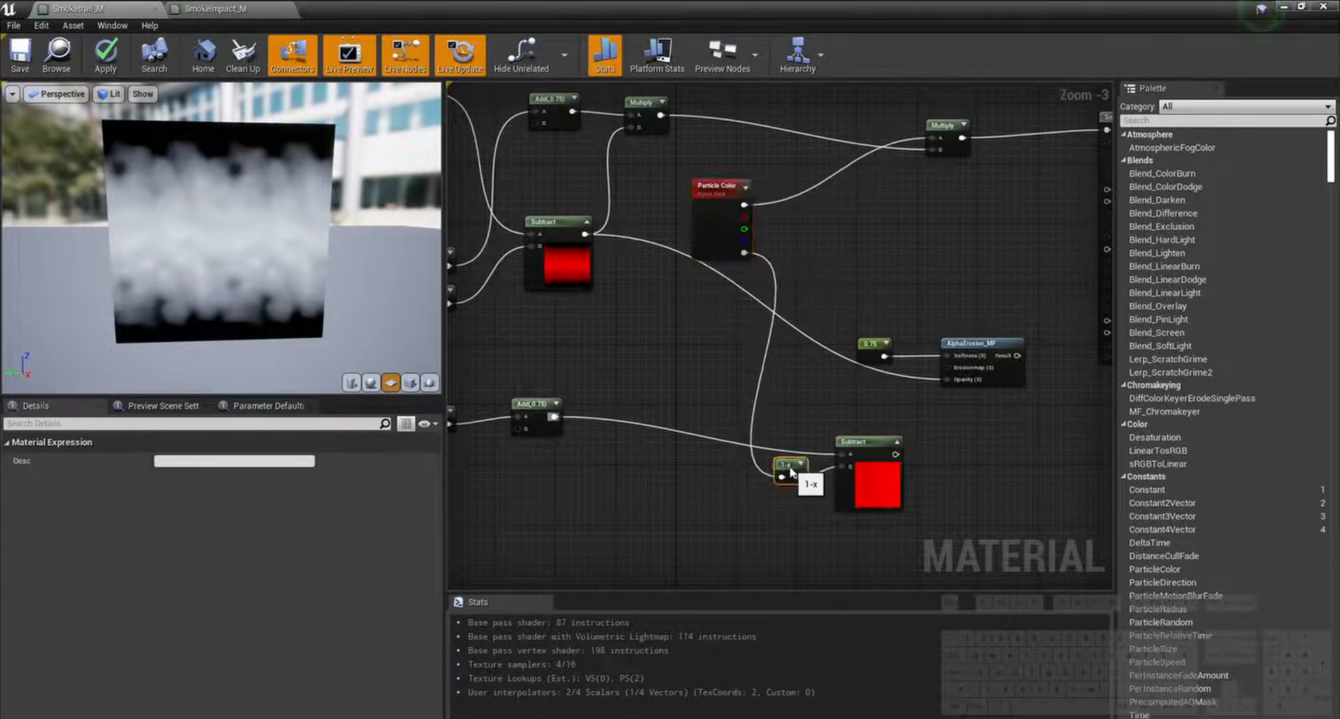
# Step: Set Const B of the lower Add node feeding the new Subtract to 0.15
pyautogui.click(546, 435)
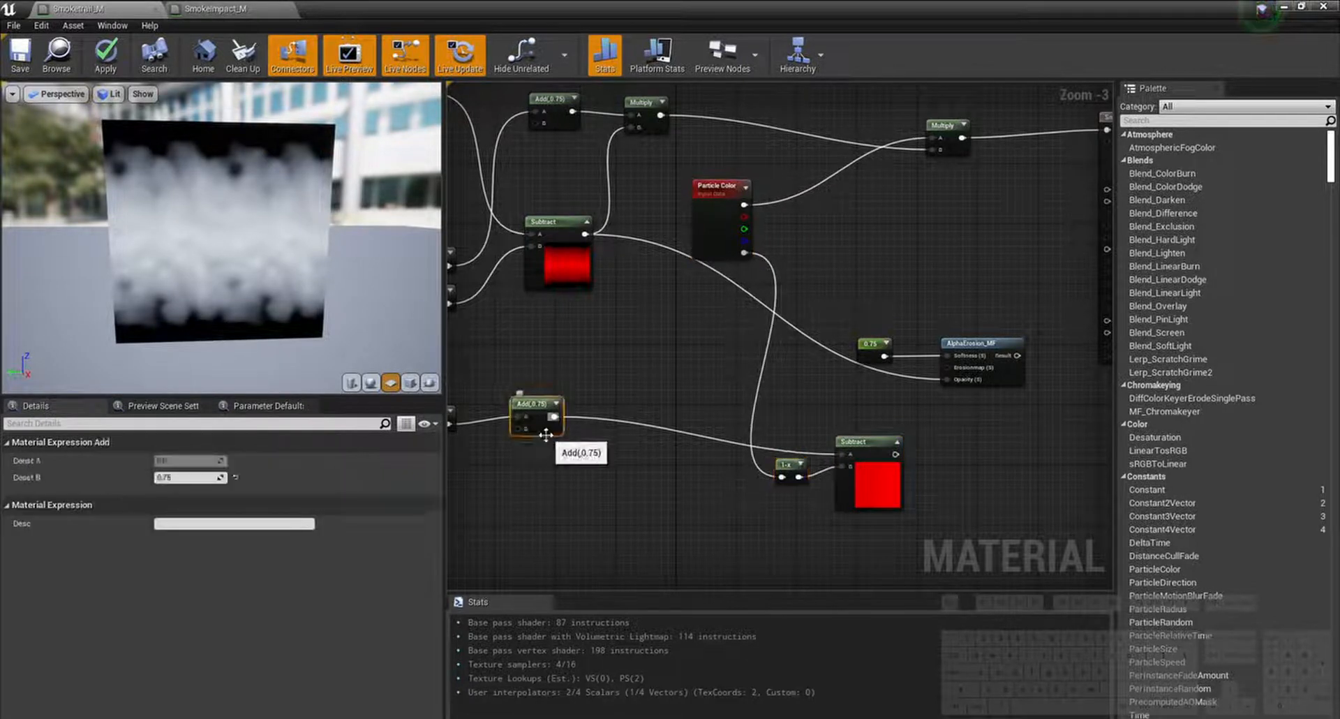
pyautogui.moveTo(546, 488); pyautogui.dragTo(673, 510, button='right')
pyautogui.click(660, 504)
pyautogui.click(663, 436)
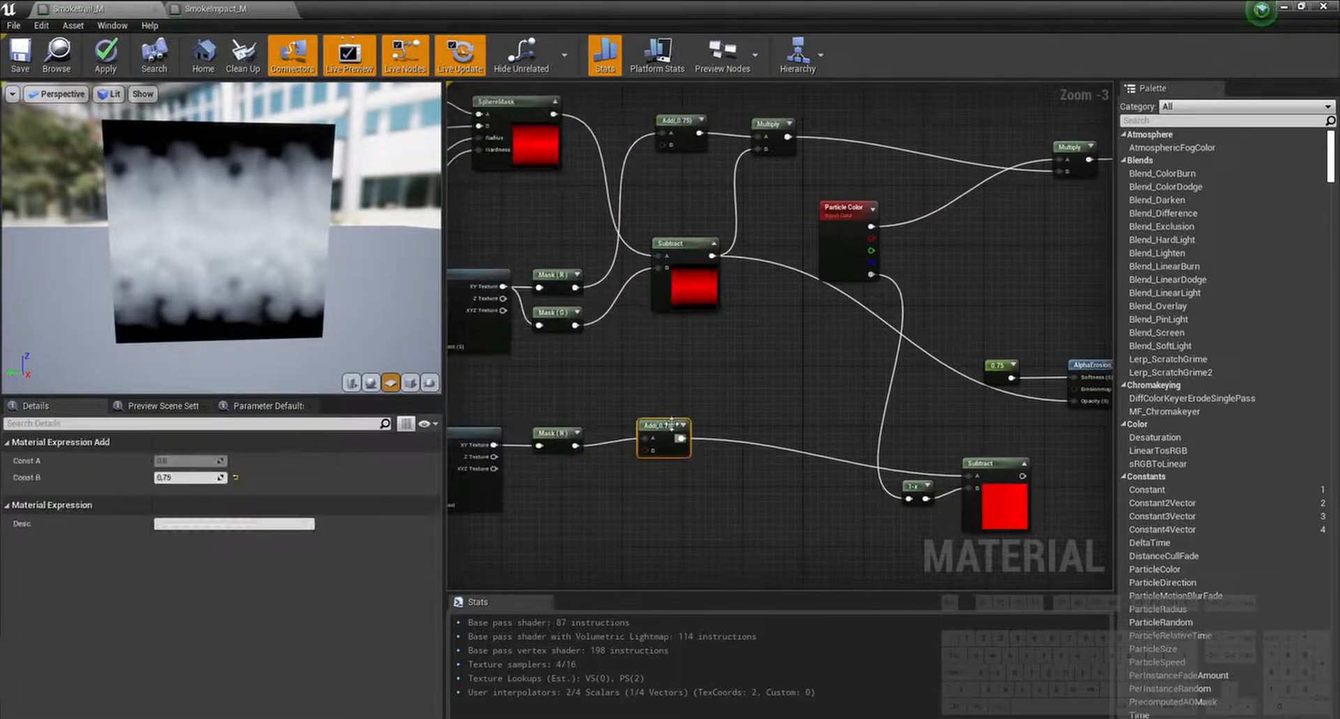
pyautogui.click(203, 477)
pyautogui.write('0.15')
pyautogui.press('Return')
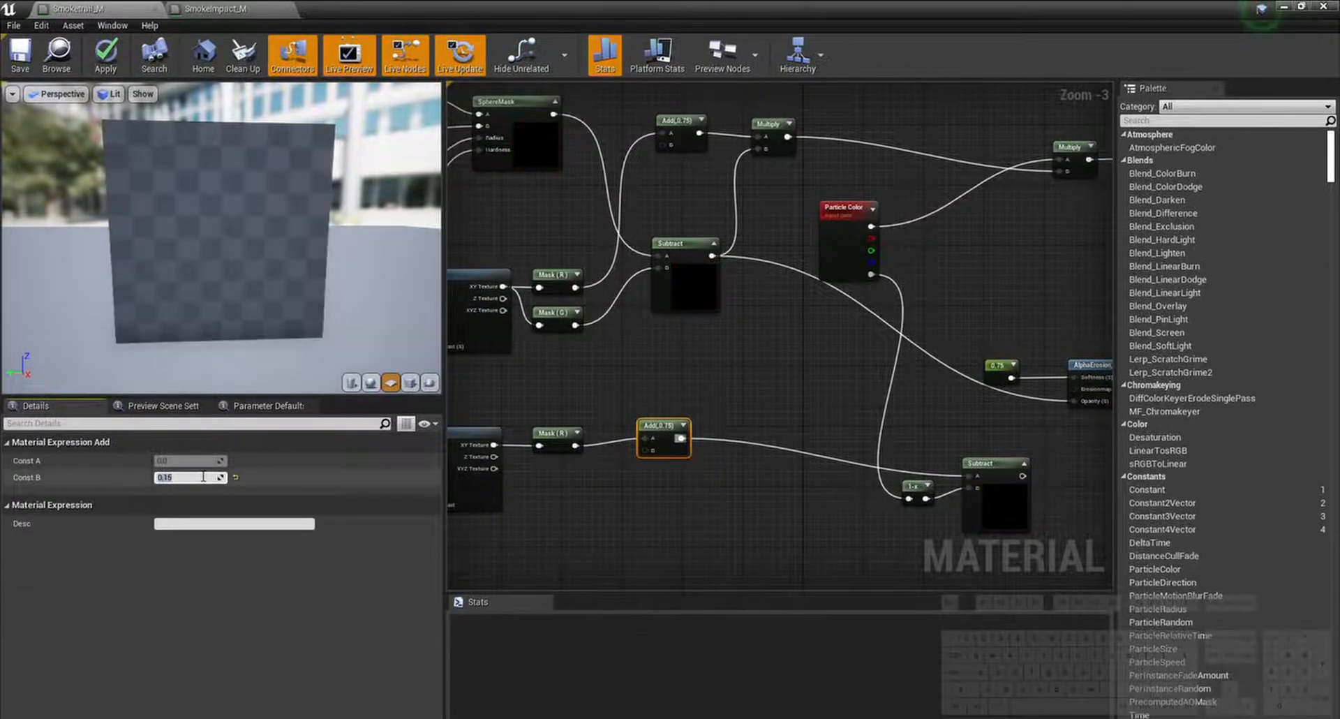
# Step: Connect the new Subtract output to the Erosionmap input of AlphaErosion_MF and align the One Minus node with Subtract's B input
pyautogui.moveTo(699, 504); pyautogui.dragTo(557, 506, button='right')
pyautogui.click(613, 517)
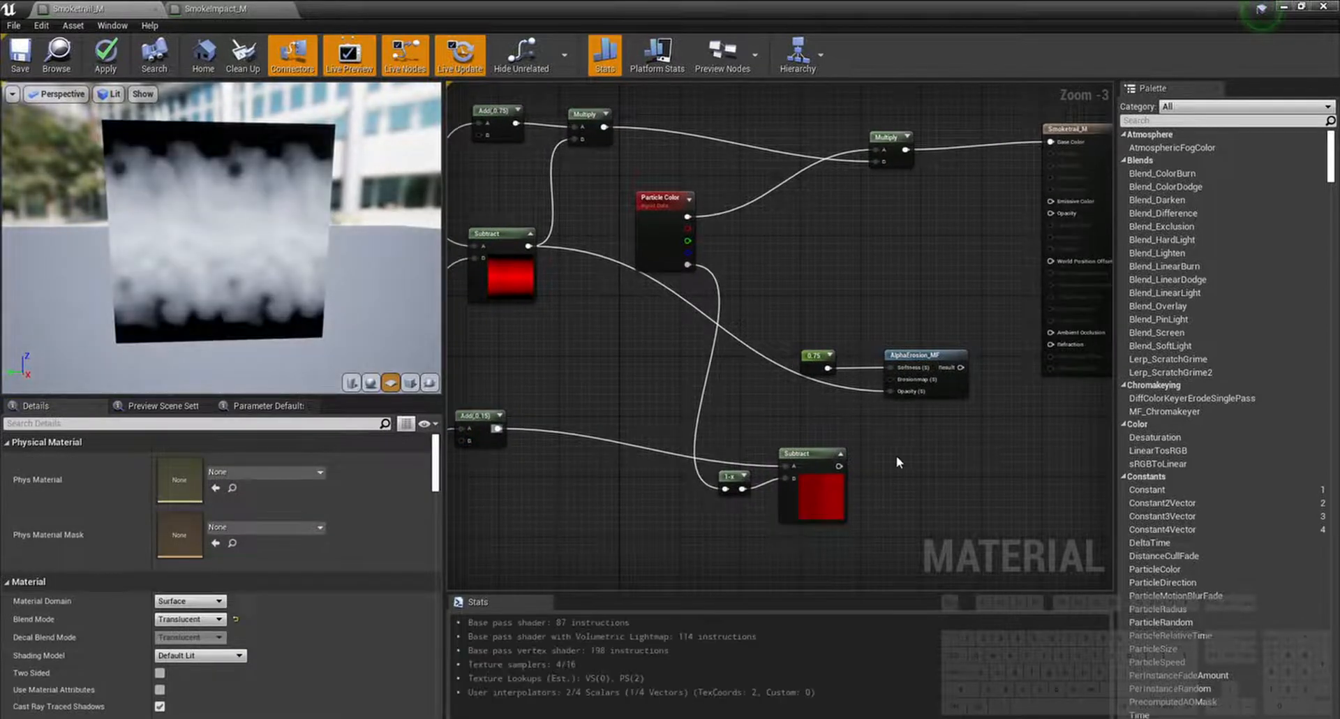
pyautogui.moveTo(837, 466); pyautogui.dragTo(898, 381)
pyautogui.moveTo(729, 480); pyautogui.dragTo(729, 472)
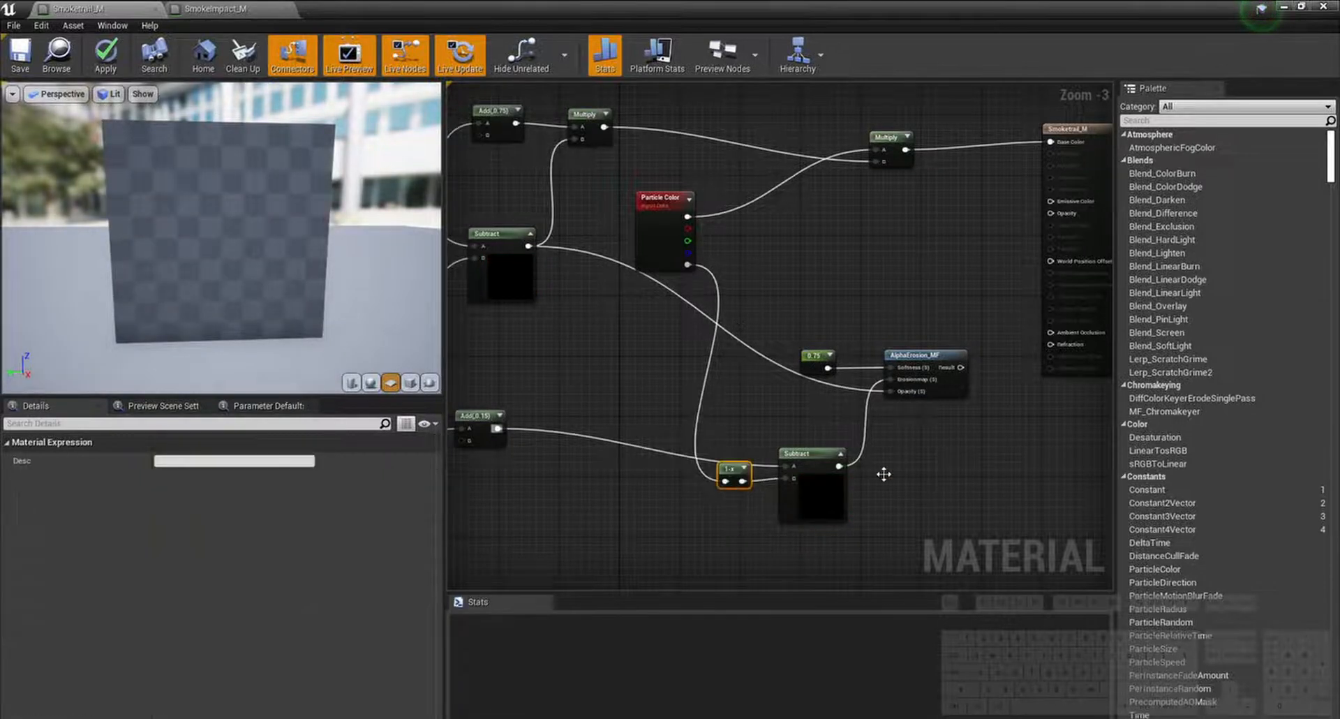
# Step: Add a Depth Fade node below AlphaErosion_MF
pyautogui.moveTo(934, 473); pyautogui.dragTo(740, 483, button='right')
pyautogui.click(740, 483)
pyautogui.rightClick(760, 484)
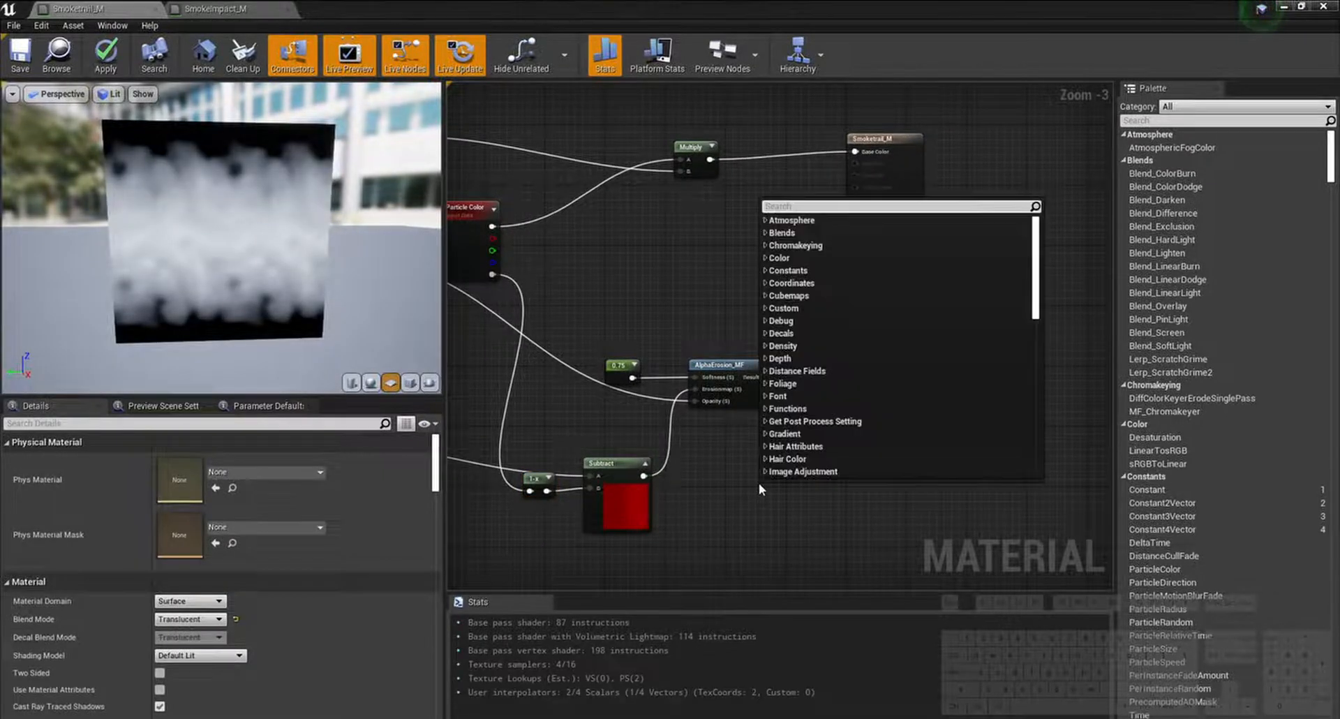
pyautogui.write('depthf')
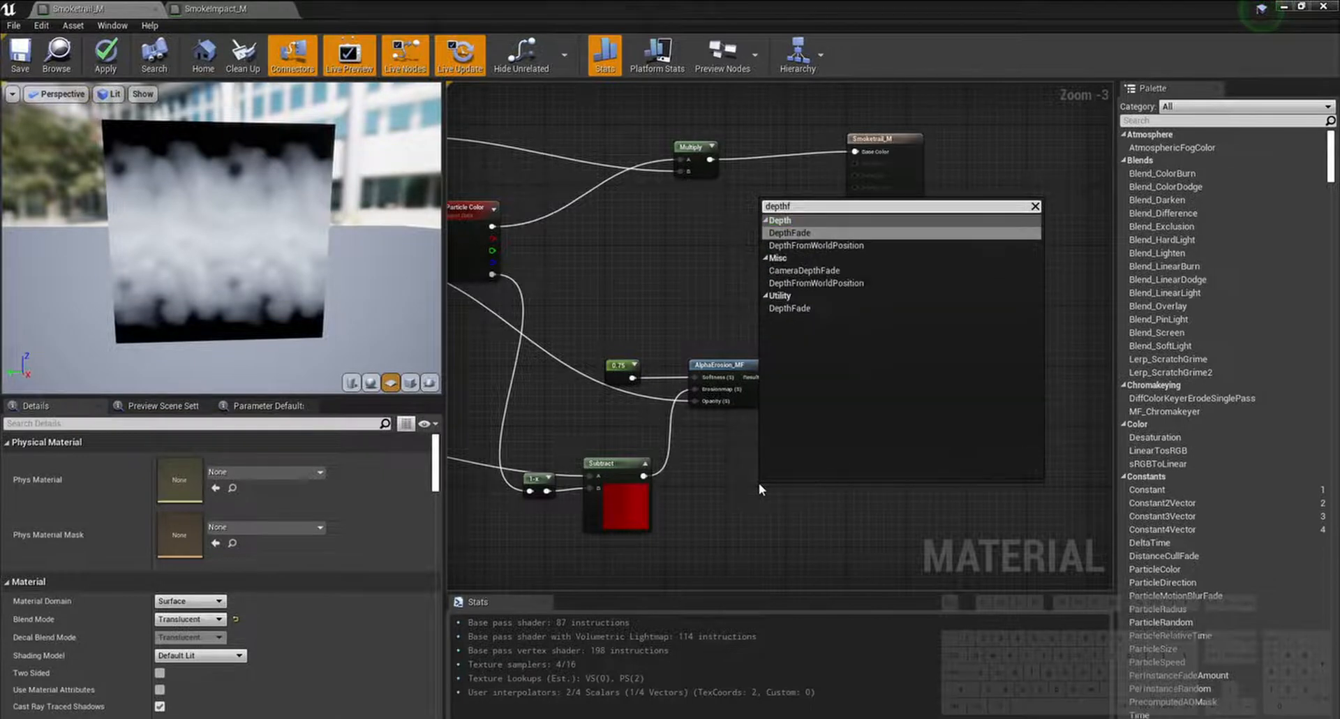
pyautogui.press('Return')
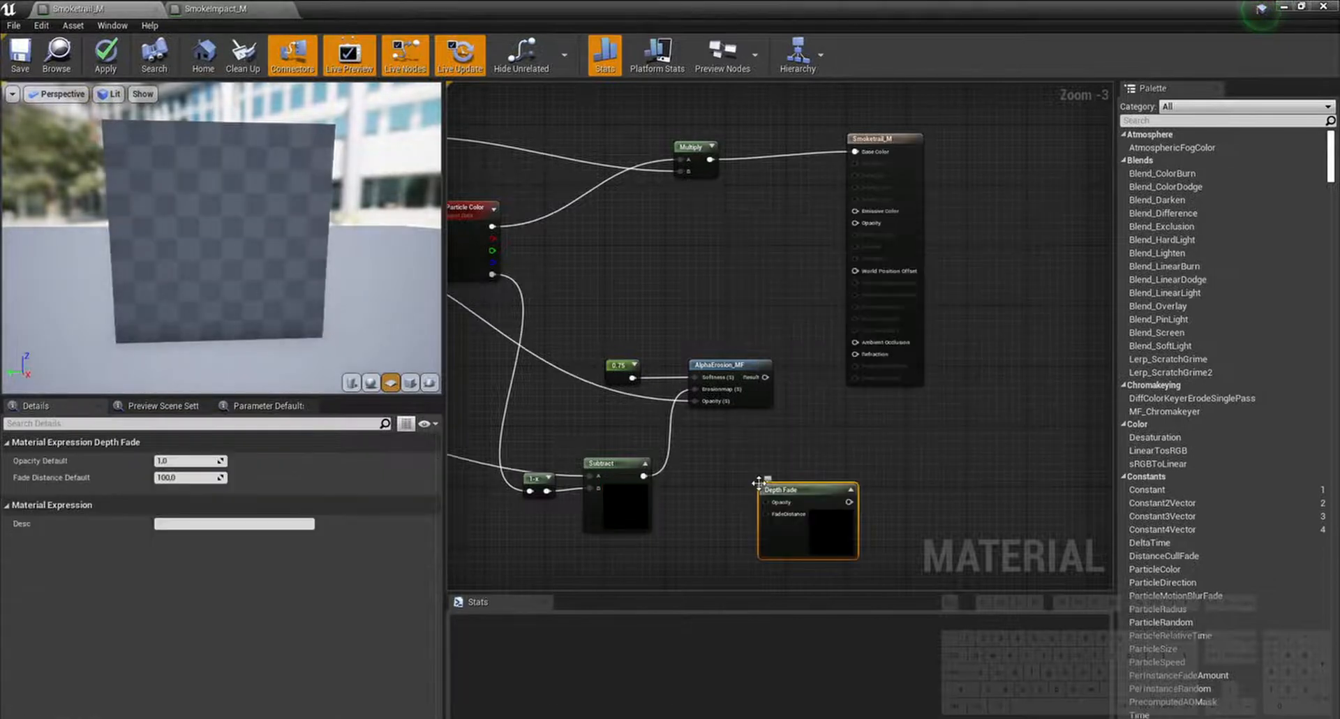
pyautogui.click(884, 491)
# Step: Move the Smoketrail_M output node further right to make room for more nodes
pyautogui.moveTo(918, 324); pyautogui.dragTo(838, 324, button='right')
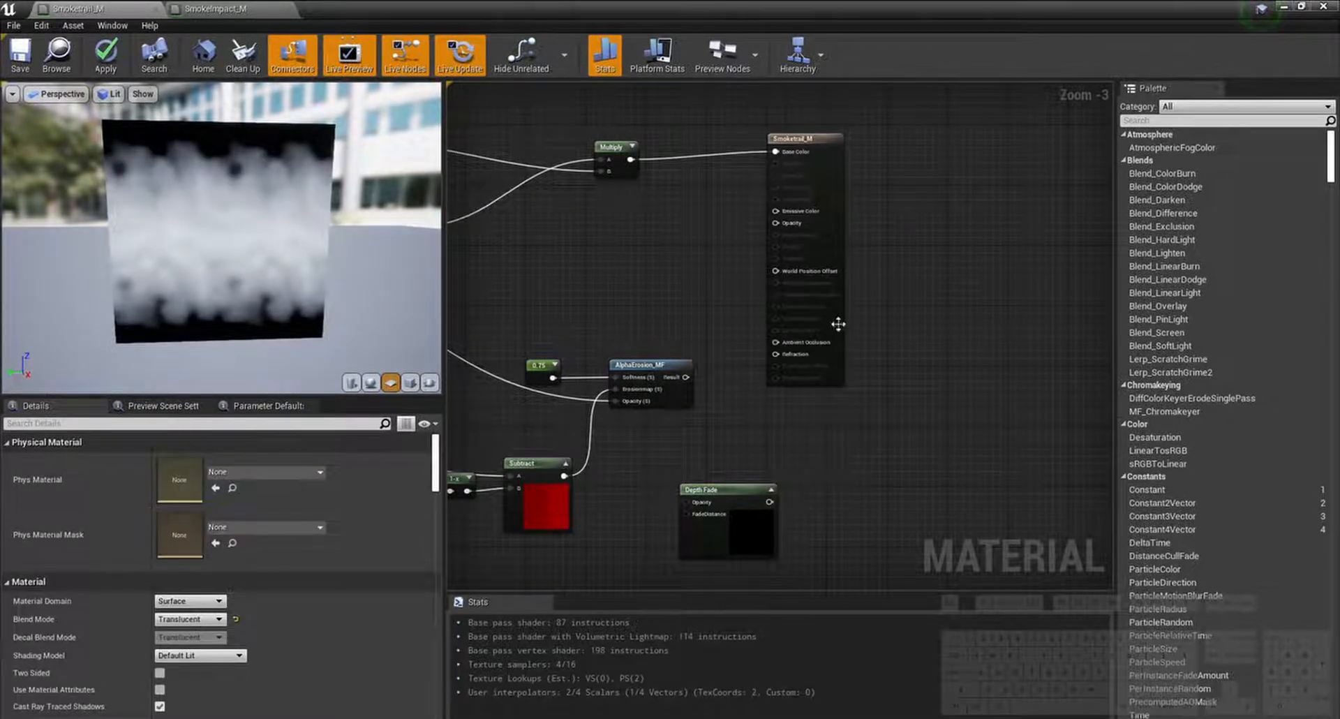
pyautogui.moveTo(841, 320); pyautogui.dragTo(954, 334)
pyautogui.click(835, 465)
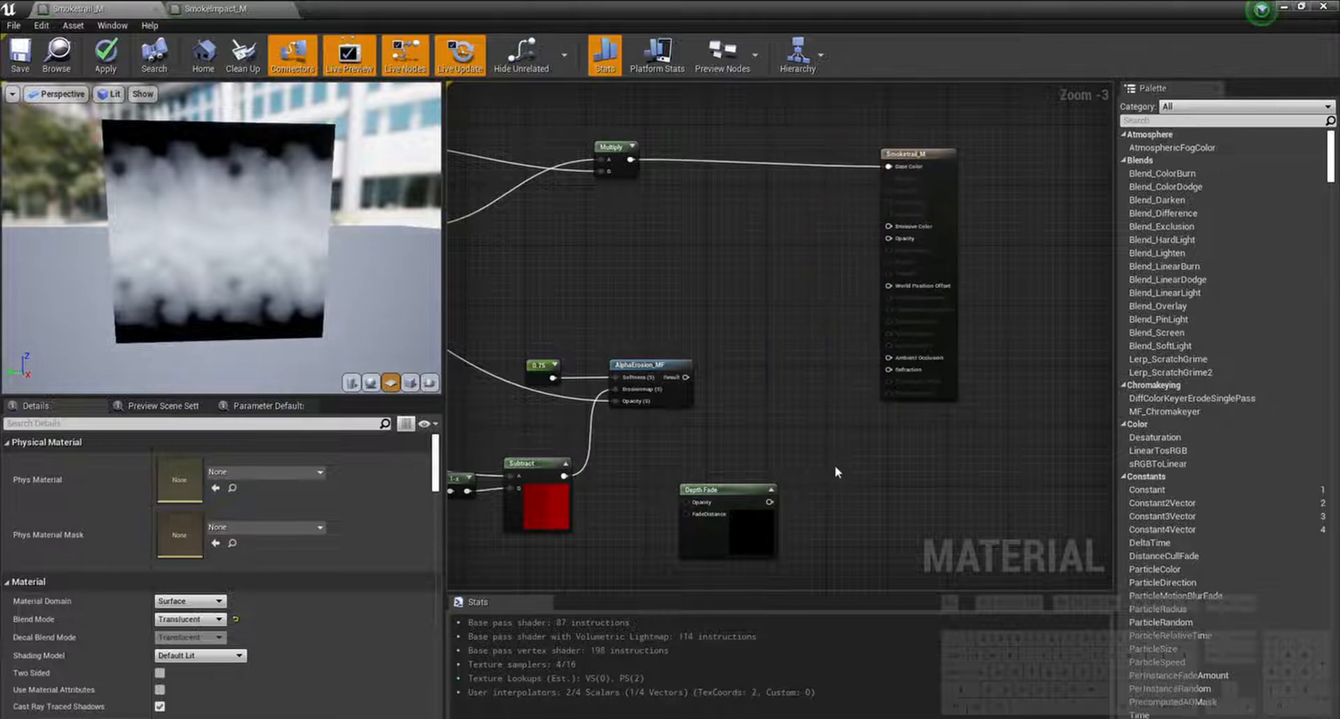
# Step: Multiply the AlphaErosion_MF result by Depth Fade with a new Multiply node and connect it to the material's Opacity
pyautogui.click(801, 430)
pyautogui.moveTo(769, 501); pyautogui.dragTo(806, 454)
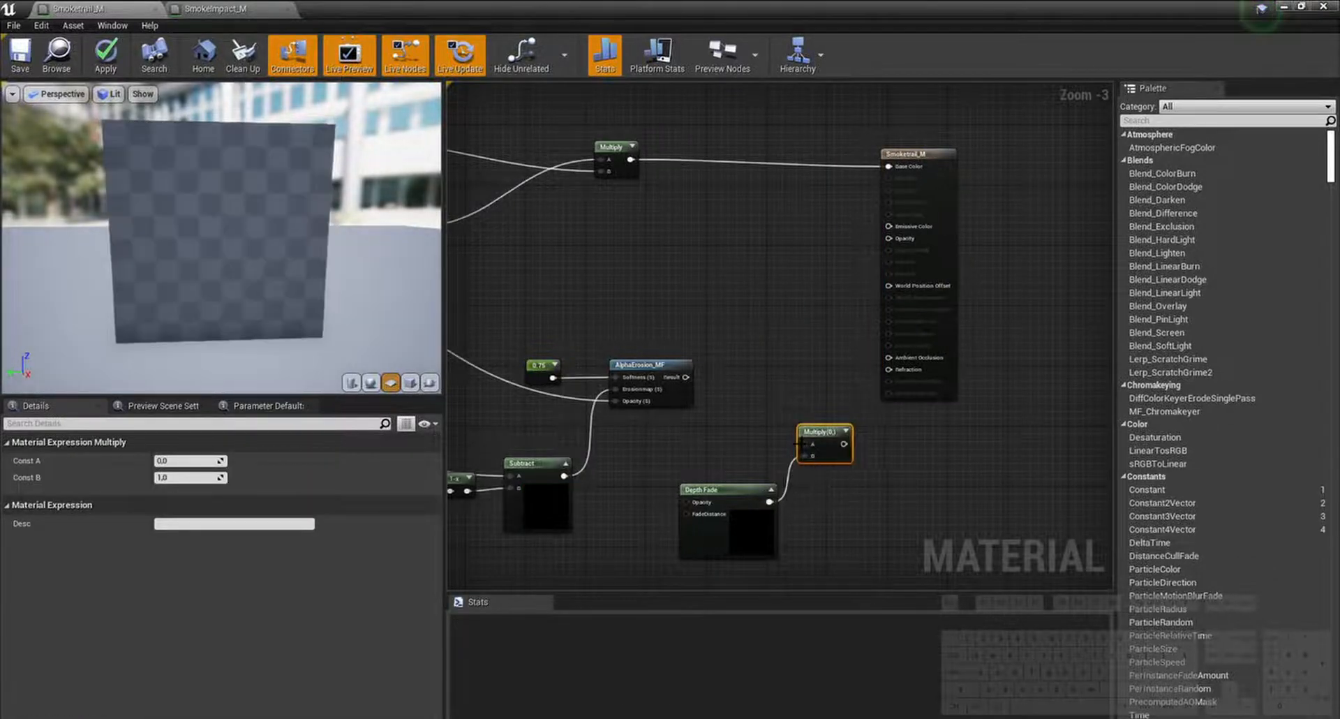
pyautogui.moveTo(686, 377); pyautogui.dragTo(740, 371)
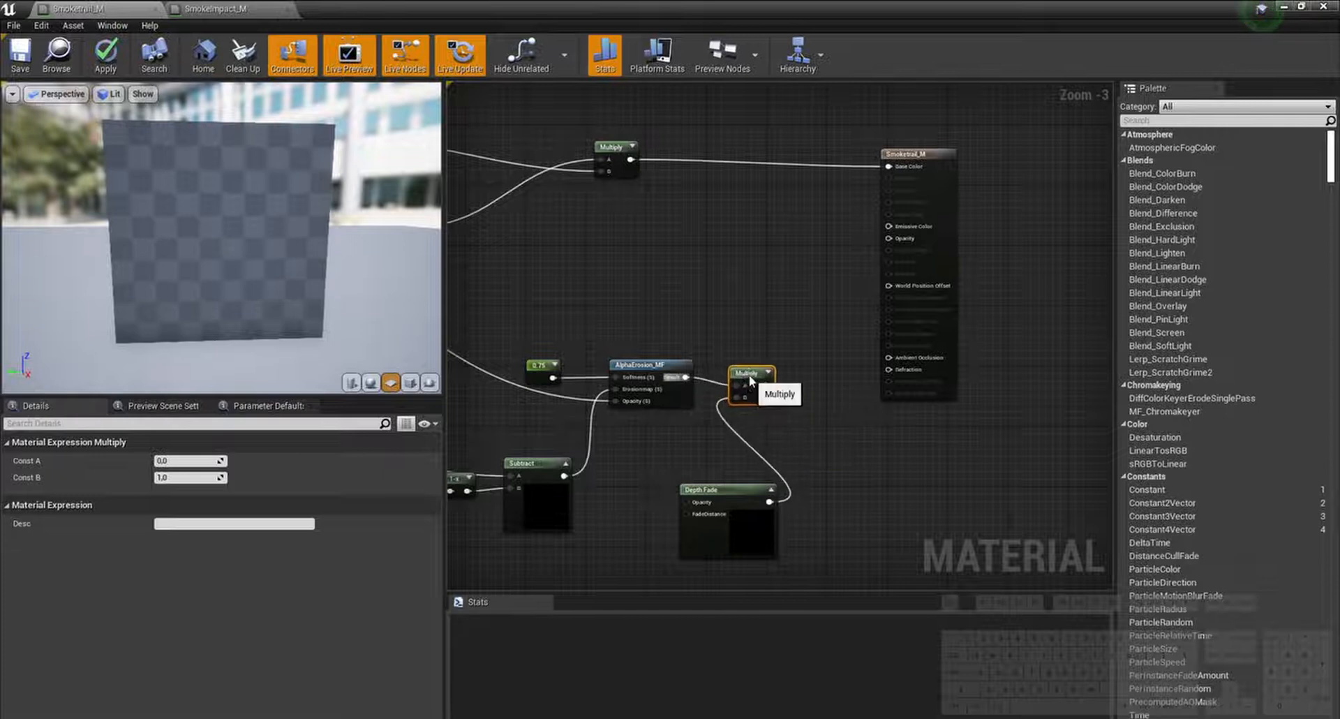
pyautogui.moveTo(687, 514); pyautogui.dragTo(683, 489)
pyautogui.click(631, 494)
pyautogui.moveTo(763, 546); pyautogui.dragTo(709, 528)
pyautogui.moveTo(747, 370); pyautogui.dragTo(890, 238)
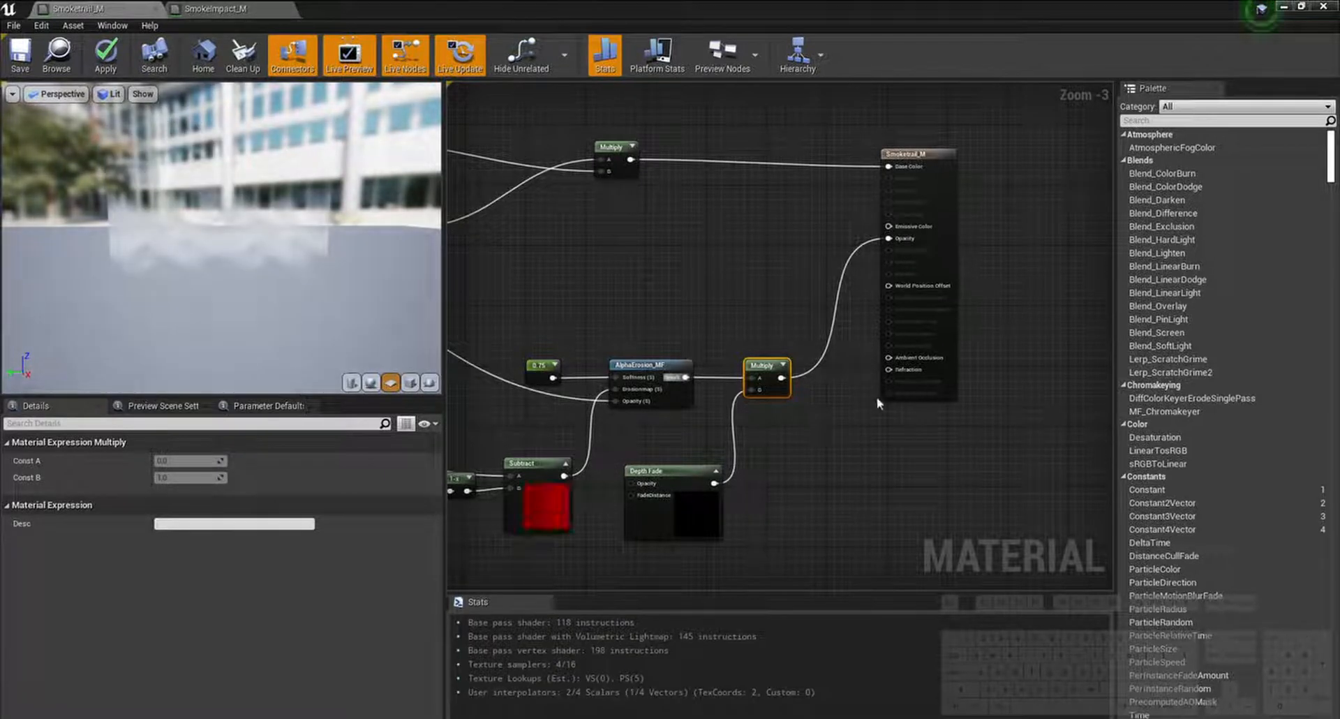
# Step: Shift the material output node right and insert a second Multiply node between the first Multiply and Opacity
pyautogui.moveTo(942, 254); pyautogui.dragTo(1056, 262)
pyautogui.press('m')
pyautogui.click(876, 372)
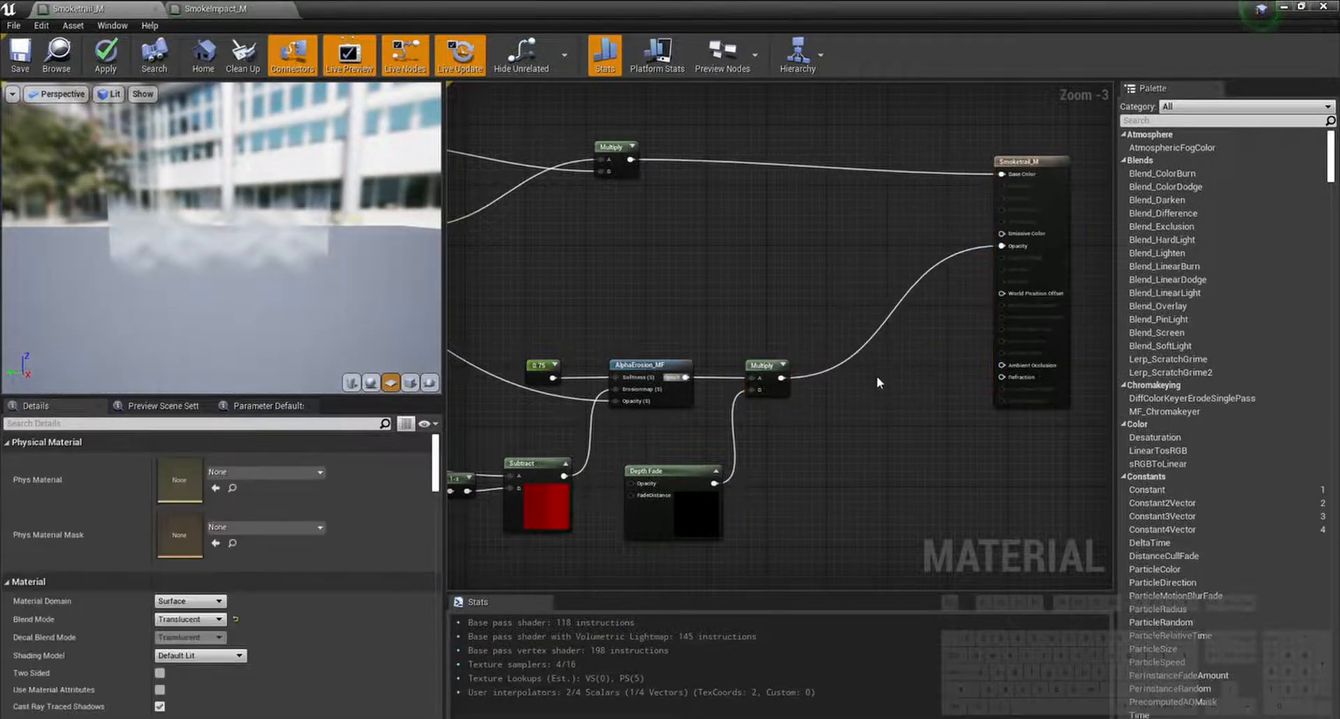
pyautogui.moveTo(782, 377); pyautogui.dragTo(1002, 246)
pyautogui.moveTo(922, 403); pyautogui.dragTo(870, 395)
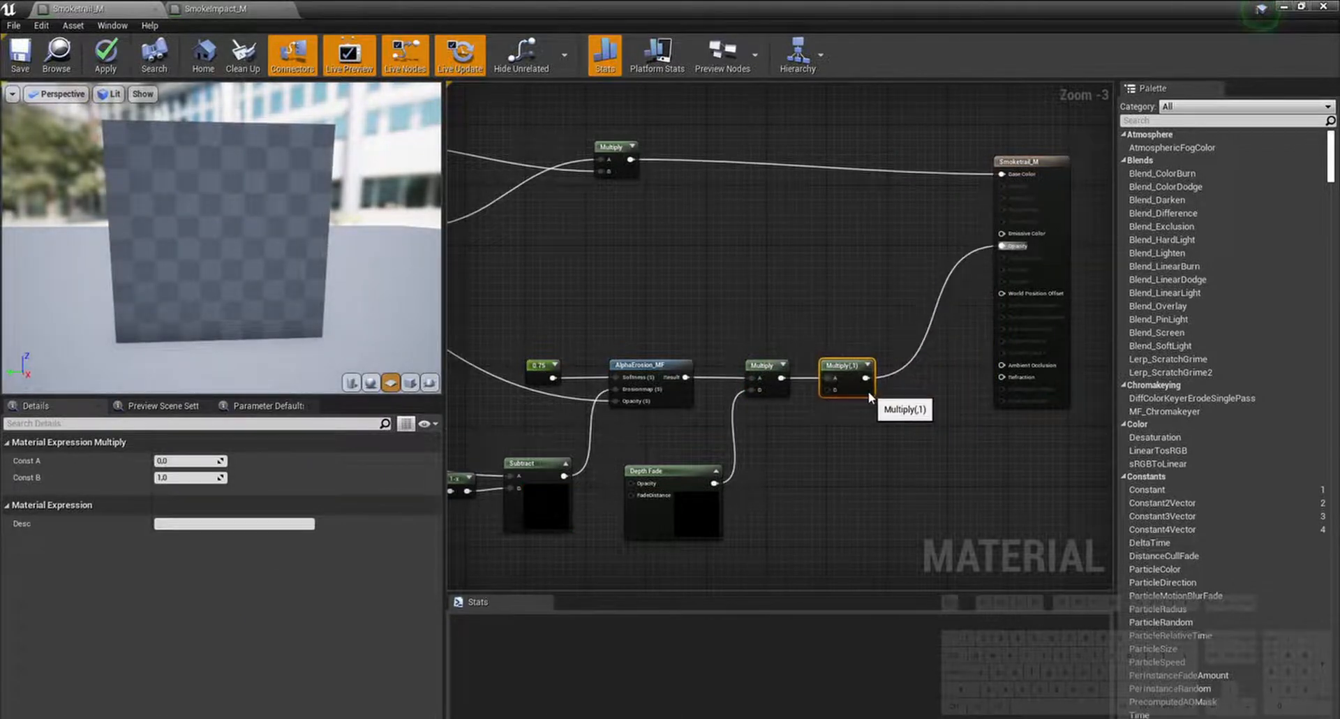
pyautogui.click(857, 421)
# Step: Add a constant below the second Multiply and convert it to a scalar parameter named GlobalOpacity
pyautogui.scroll(-4, 857, 422)
pyautogui.scroll(5, 778, 418)
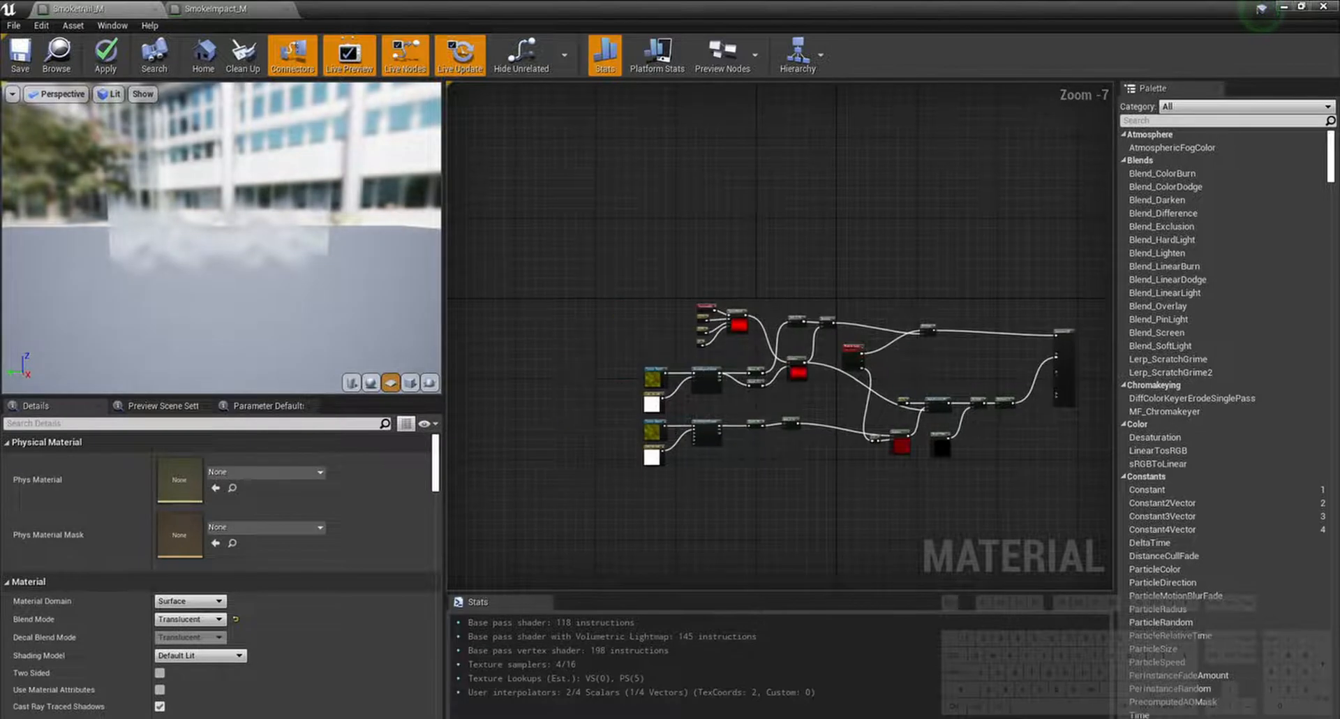
pyautogui.scroll(2, 816, 420)
pyautogui.moveTo(844, 364); pyautogui.dragTo(893, 366)
pyautogui.click(774, 430)
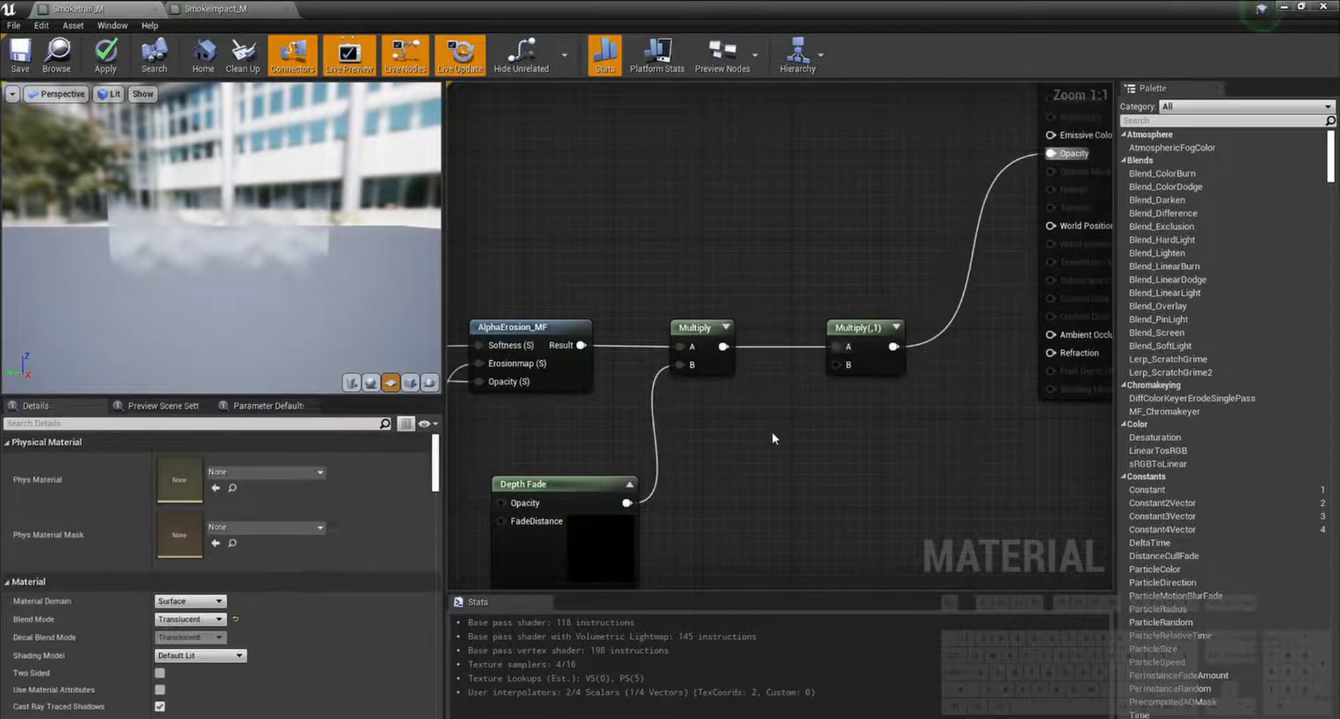
pyautogui.press('1')
pyautogui.click(761, 440)
pyautogui.rightClick(777, 457)
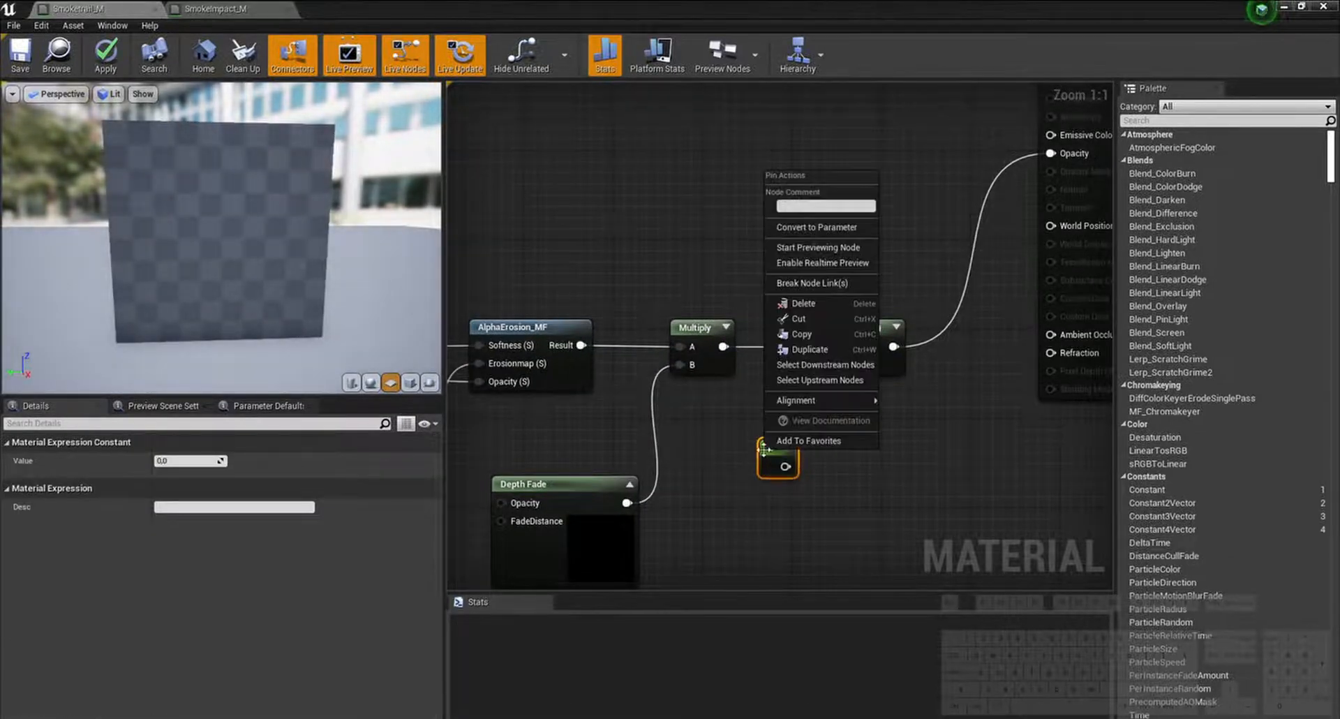
pyautogui.click(853, 263)
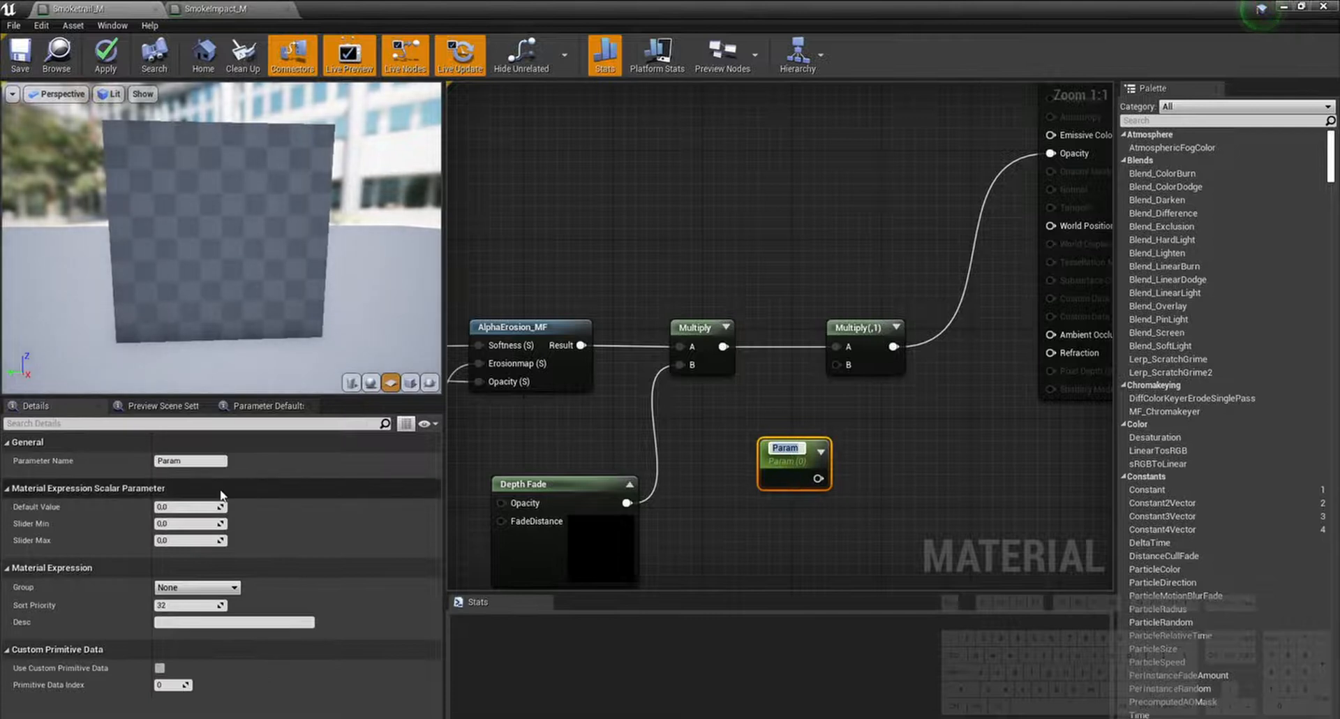
pyautogui.write('Global')
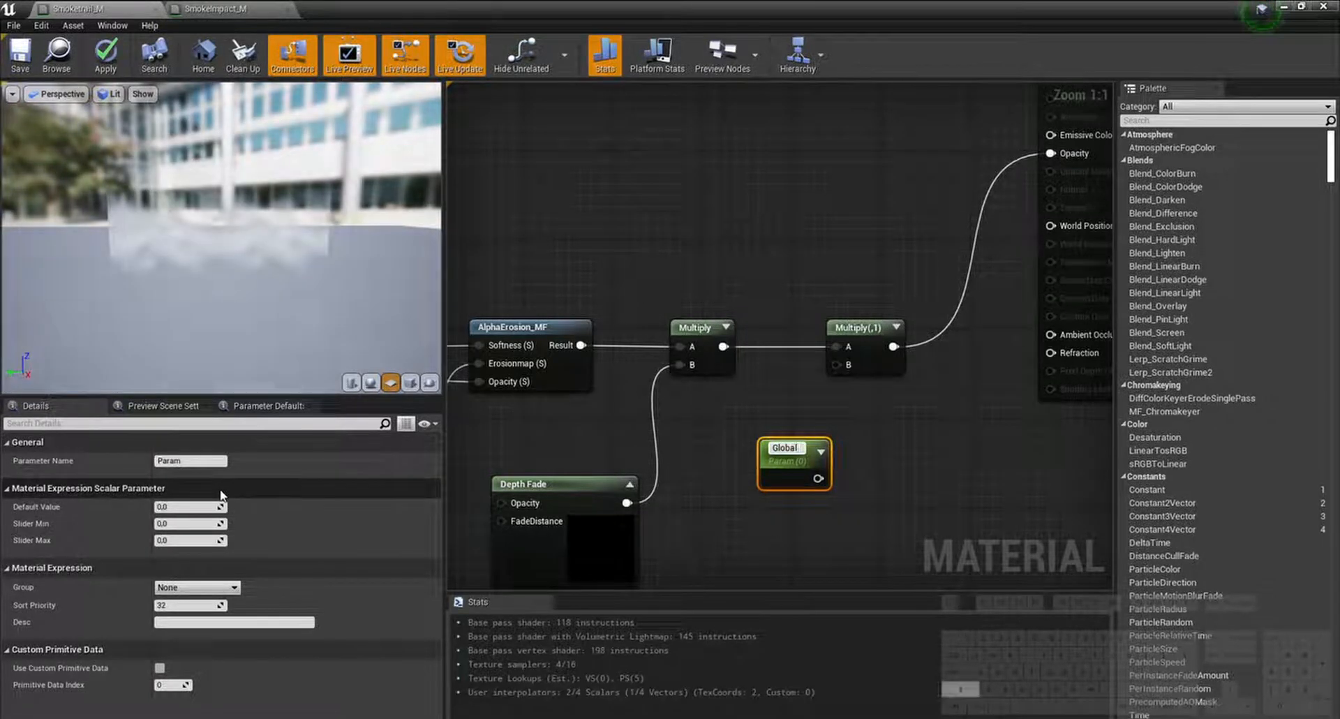
pyautogui.write('Opacity')
pyautogui.press('Return')
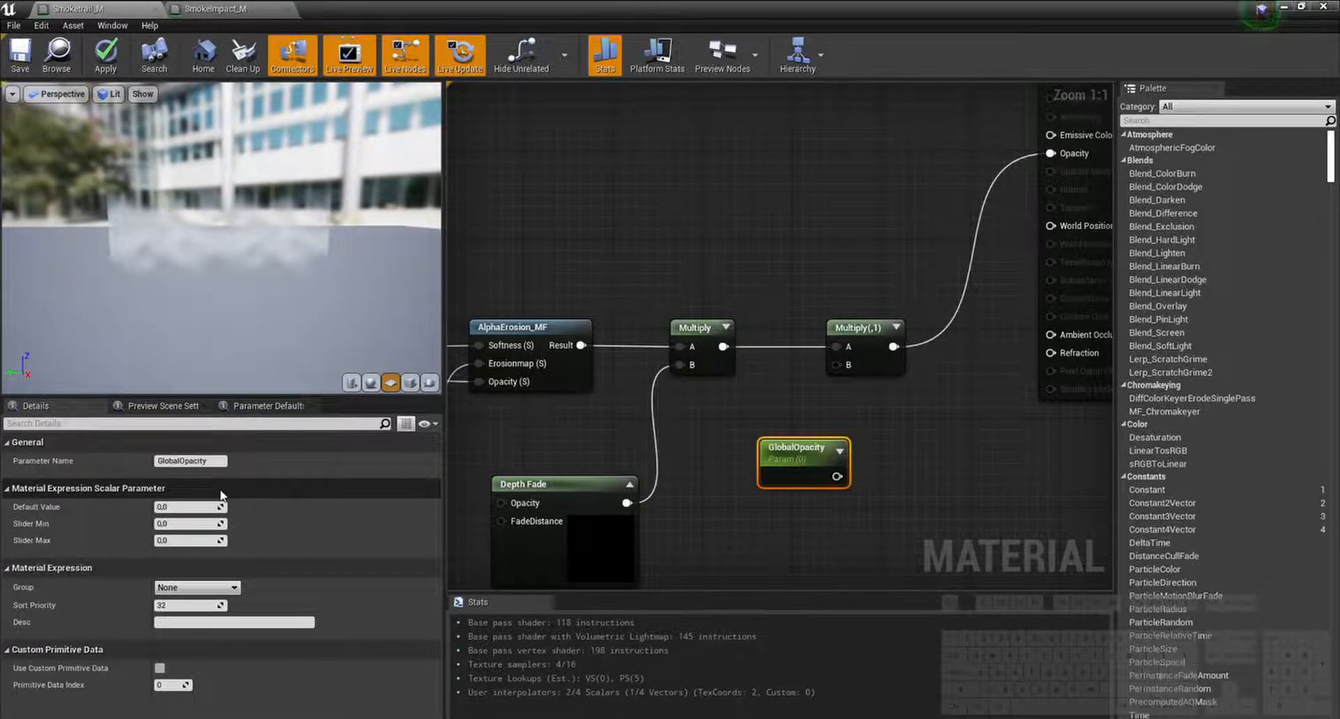
# Step: Set GlobalOpacity's default value to 0.25, connect it to the second Multiply's B input and place it just below
pyautogui.click(183, 508)
pyautogui.write('0,25')
pyautogui.press('Return')
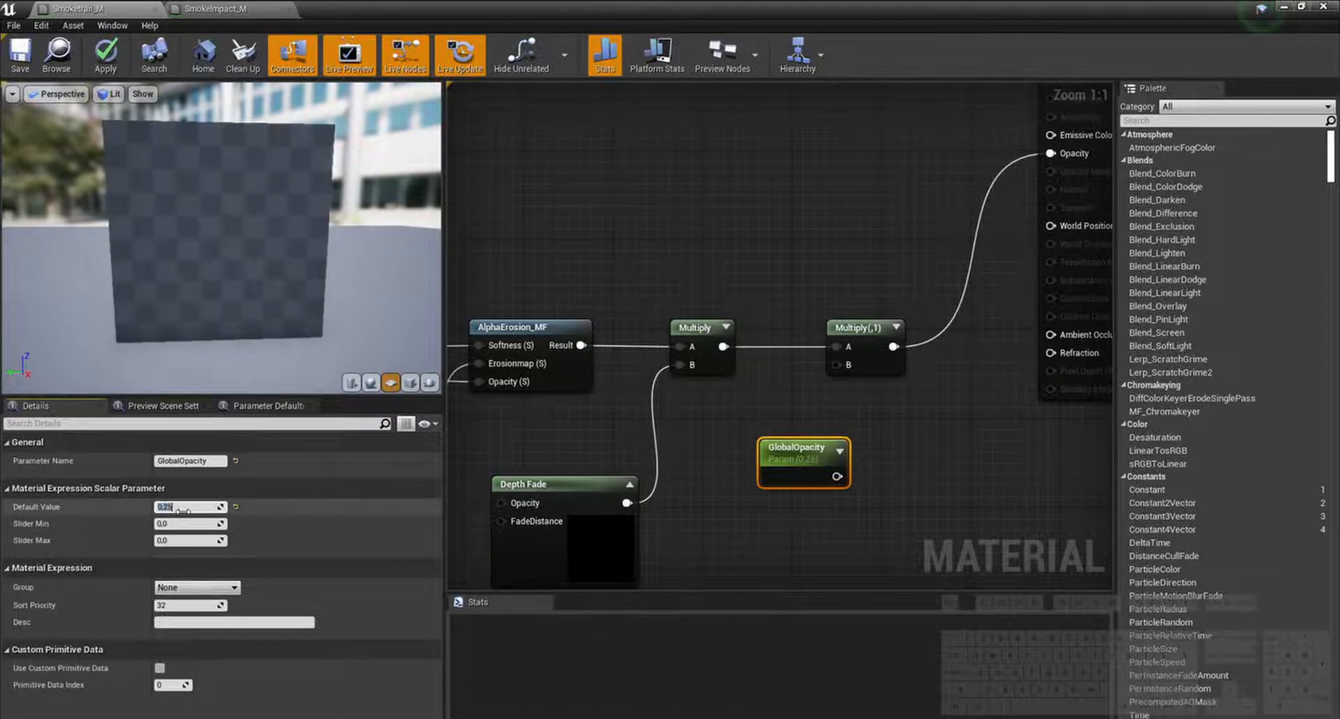
pyautogui.click(742, 533)
pyautogui.moveTo(838, 477); pyautogui.dragTo(838, 365)
pyautogui.moveTo(814, 454); pyautogui.dragTo(766, 446)
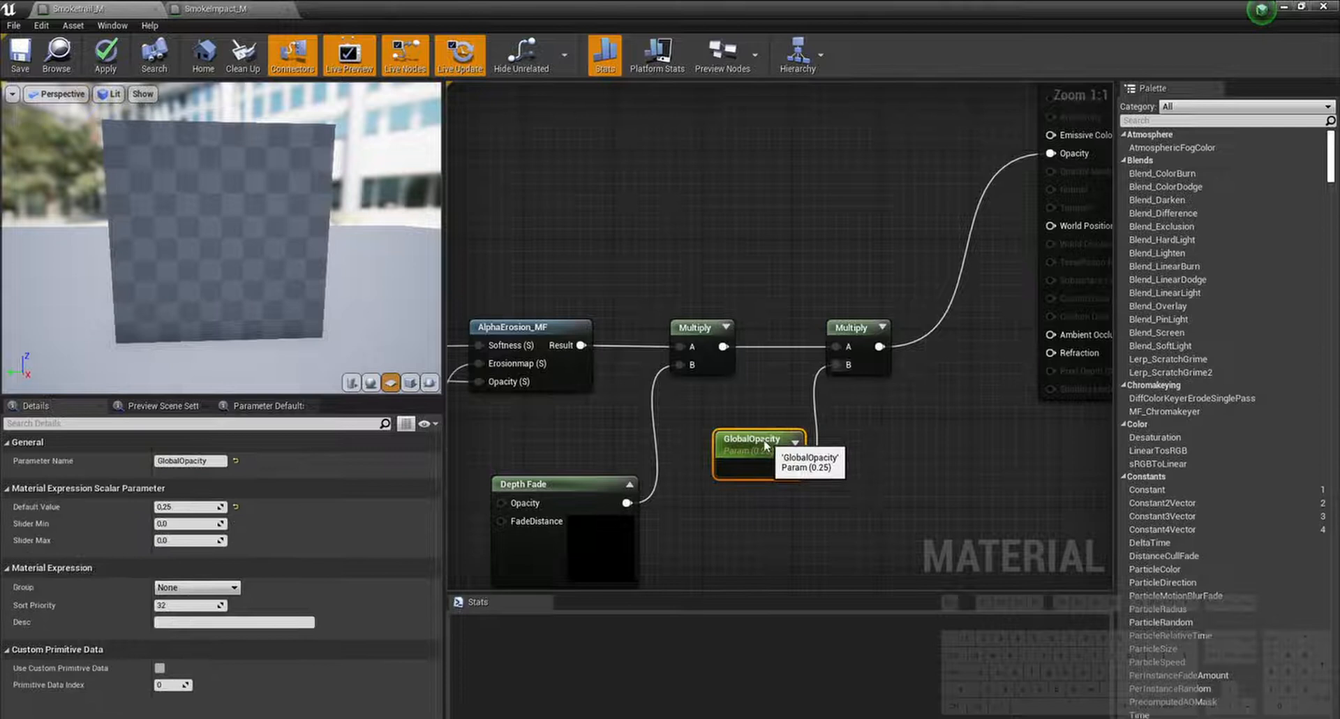
# Step: Review the complete material graph from the texture inputs through to the output node
pyautogui.click(768, 507)
pyautogui.scroll(-4, 767, 508)
pyautogui.moveTo(583, 549); pyautogui.dragTo(888, 513, button='right')
pyautogui.moveTo(670, 454); pyautogui.dragTo(779, 482, button='right')
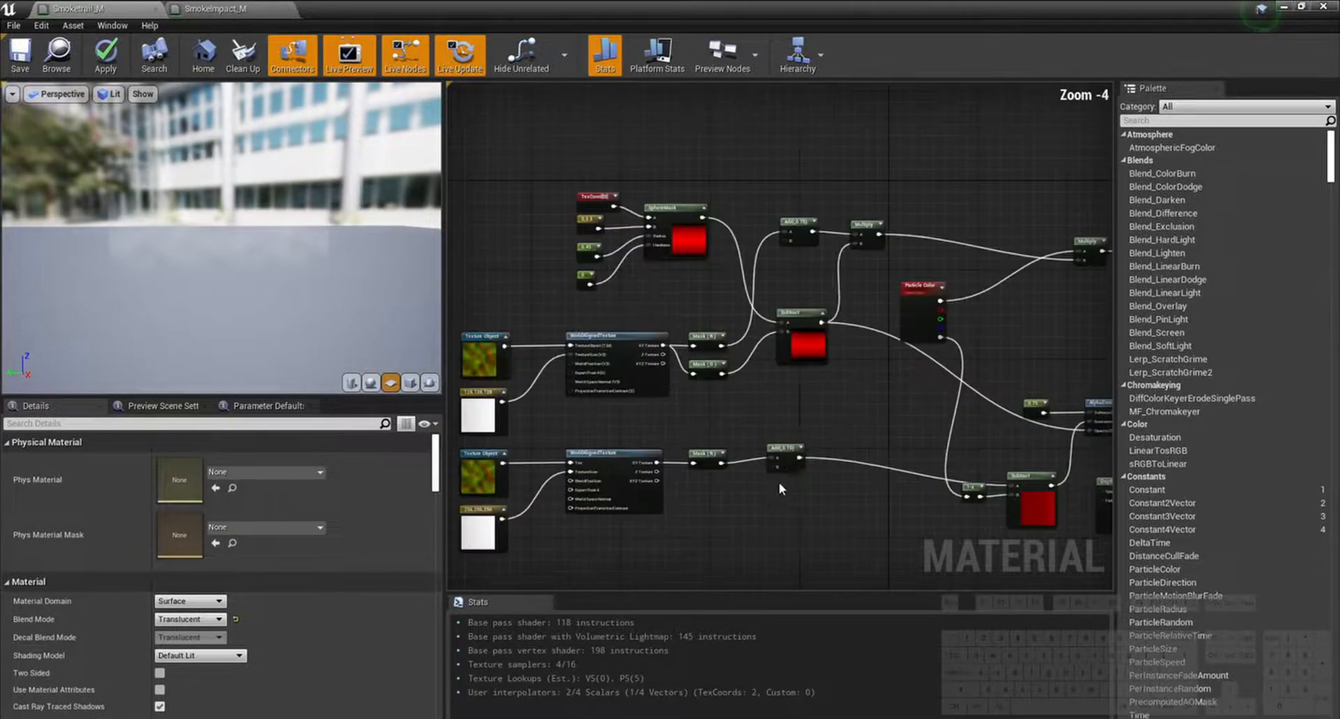
pyautogui.click(793, 464)
pyautogui.click(791, 503)
pyautogui.scroll(-1, 791, 504)
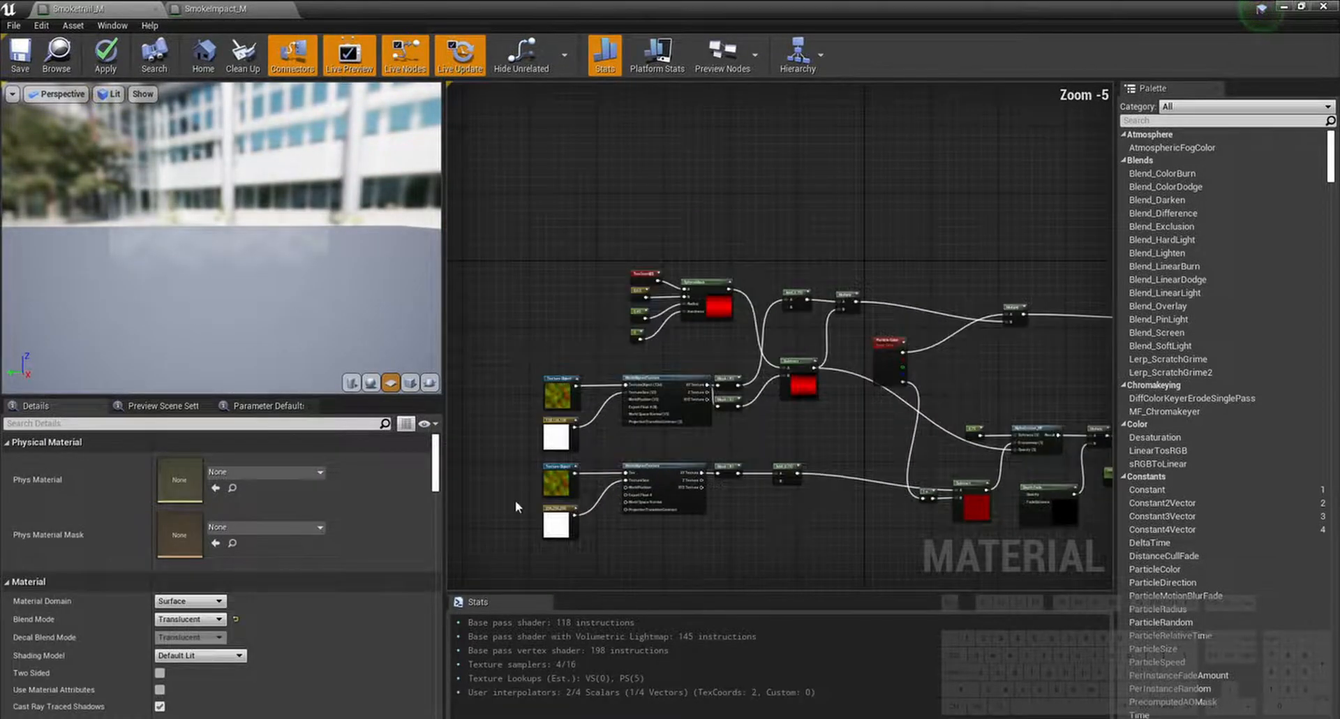
pyautogui.scroll(3, 502, 504)
pyautogui.scroll(-3, 677, 500)
pyautogui.moveTo(827, 409); pyautogui.dragTo(518, 395, button='right')
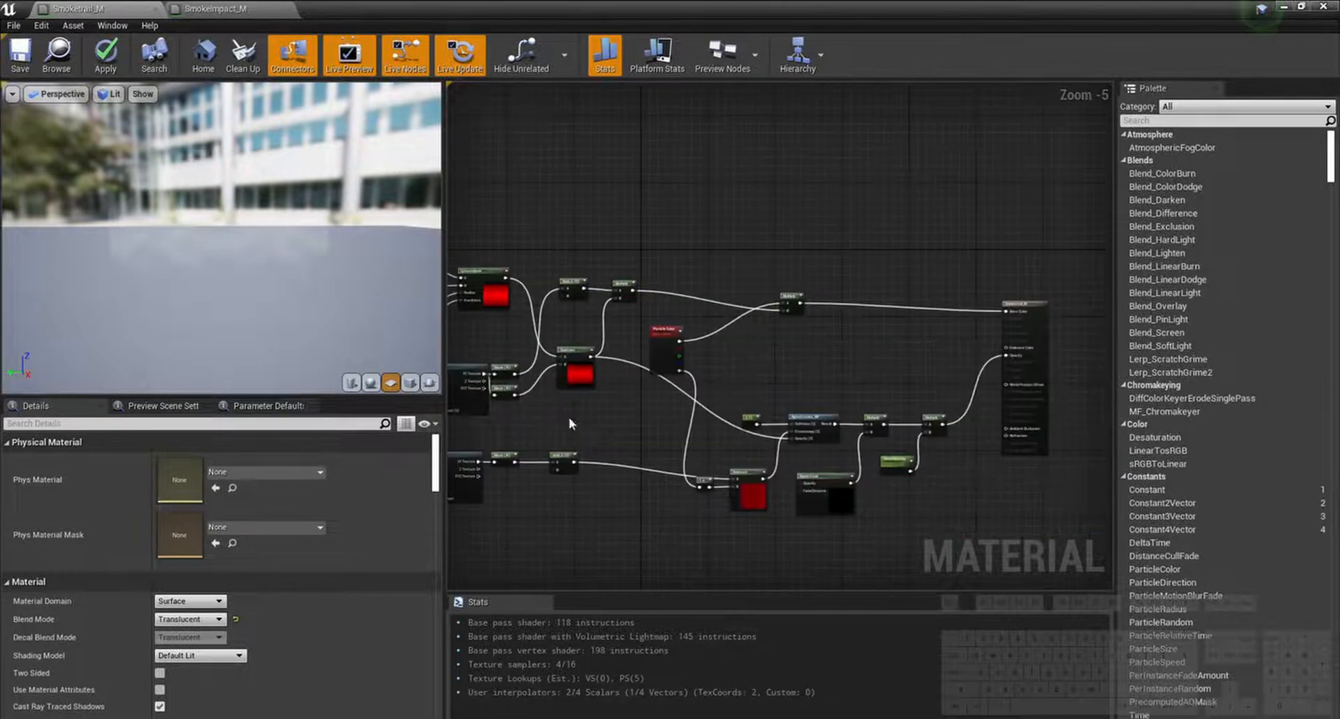
# Step: Save the smoke trail material and close the material editor
pyautogui.click(19, 62)
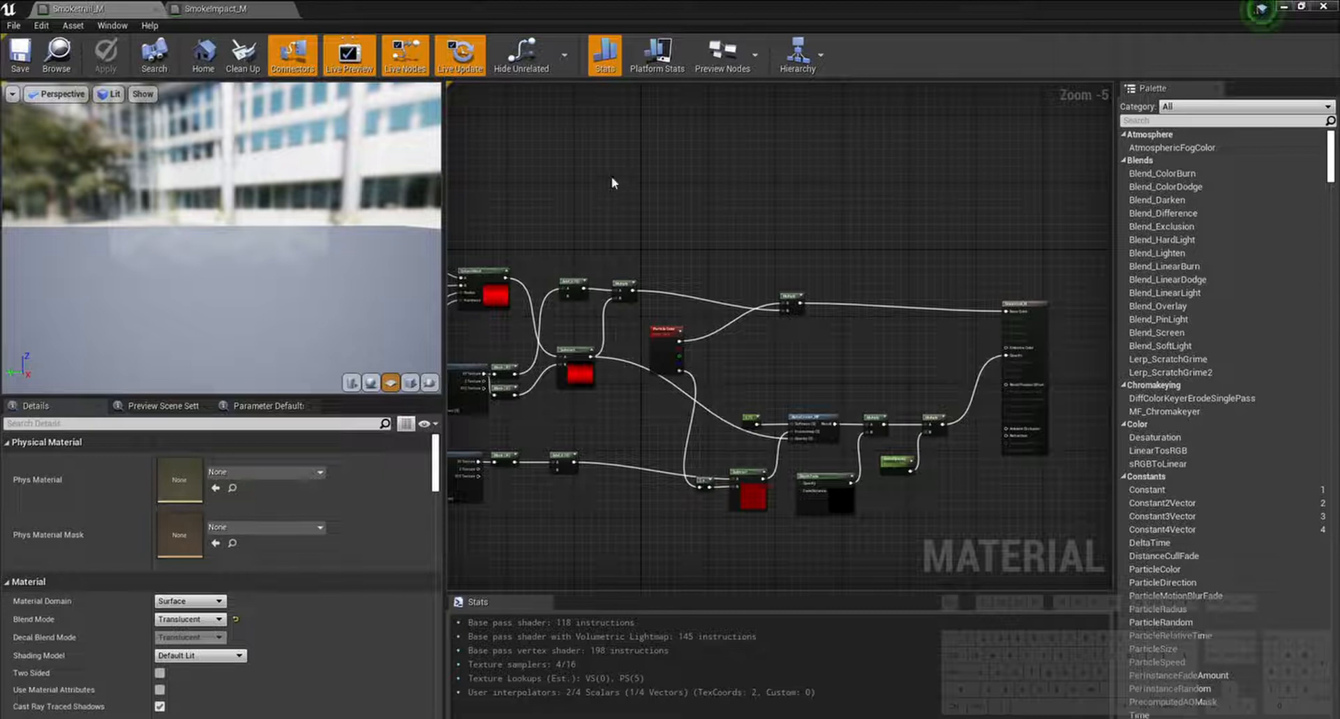
pyautogui.click(1323, 7)
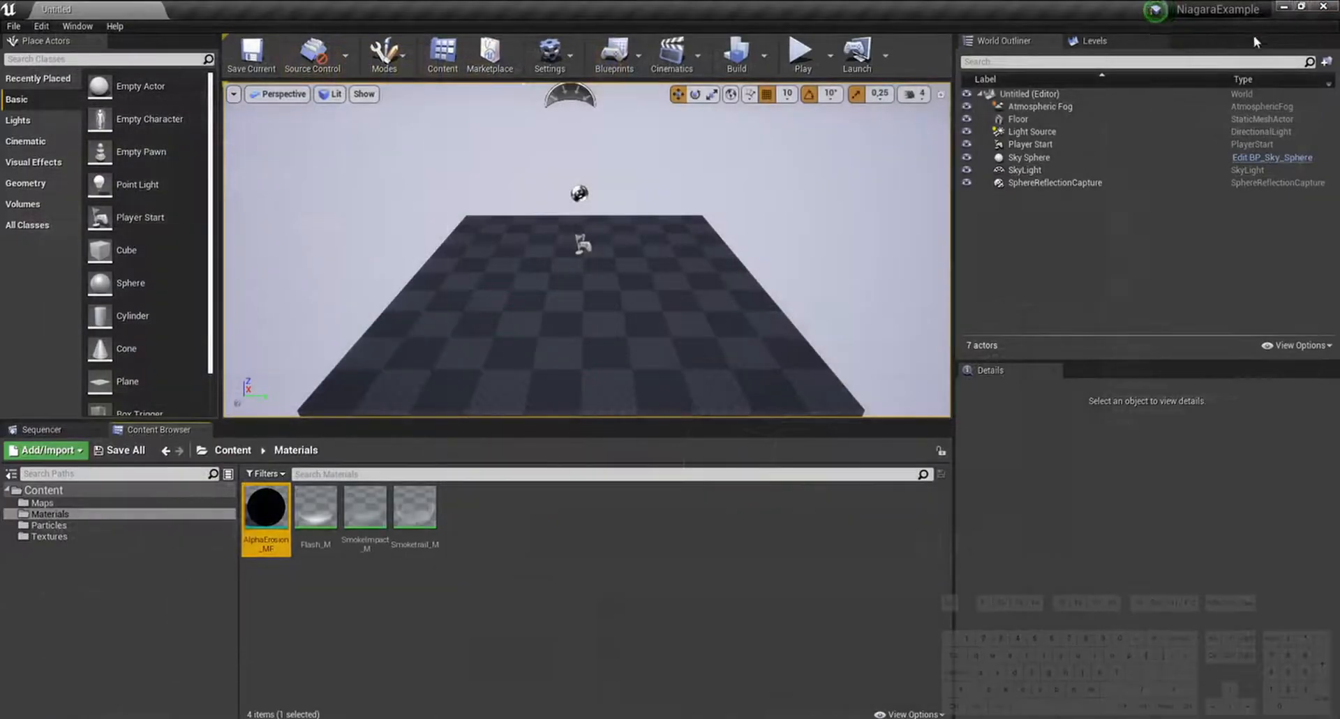
# Step: Create a new material named Sparks_M in the Materials folder
pyautogui.click(494, 600)
pyautogui.rightClick(518, 506)
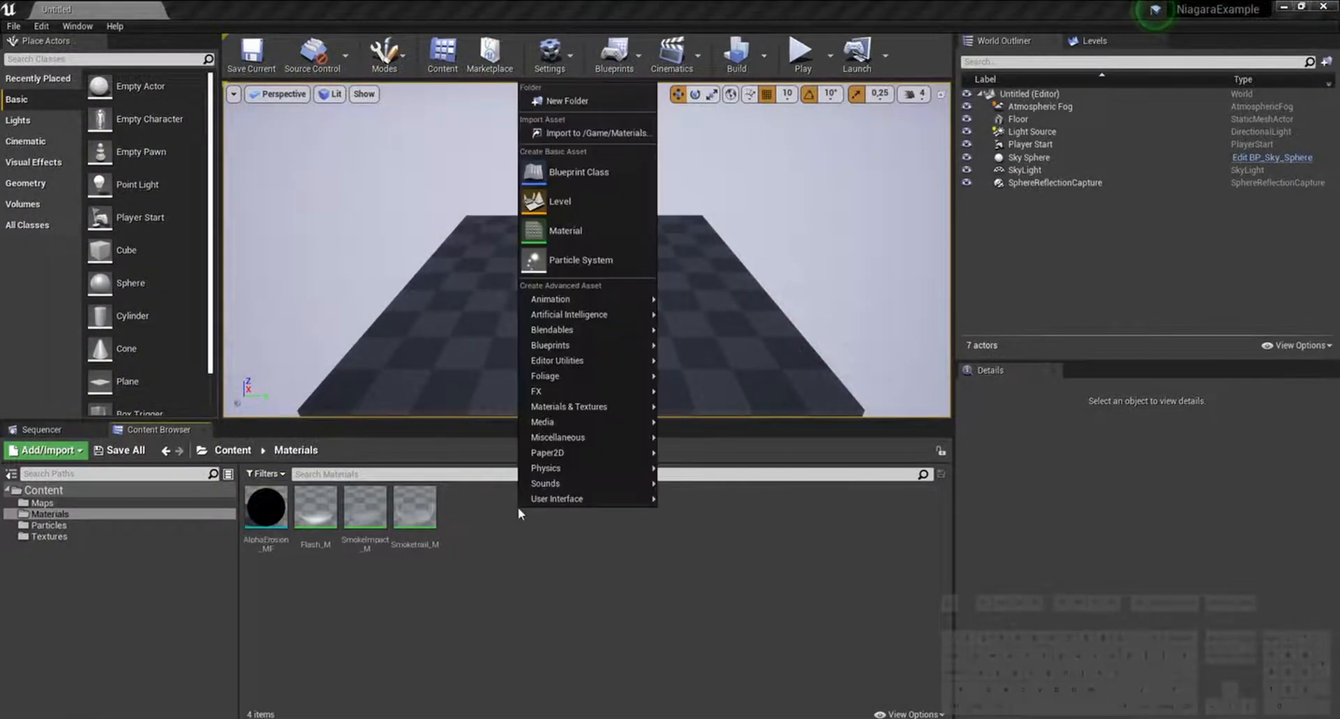
pyautogui.click(621, 237)
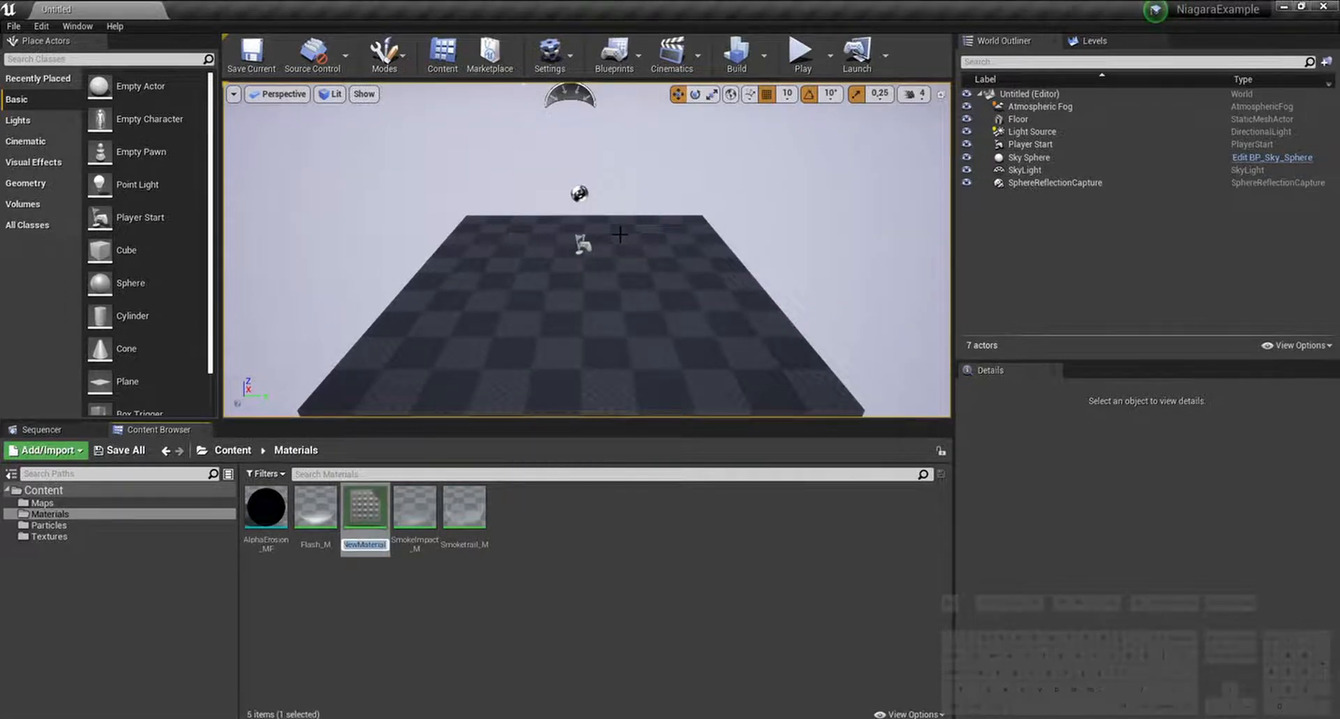
pyautogui.write('Sparkm')
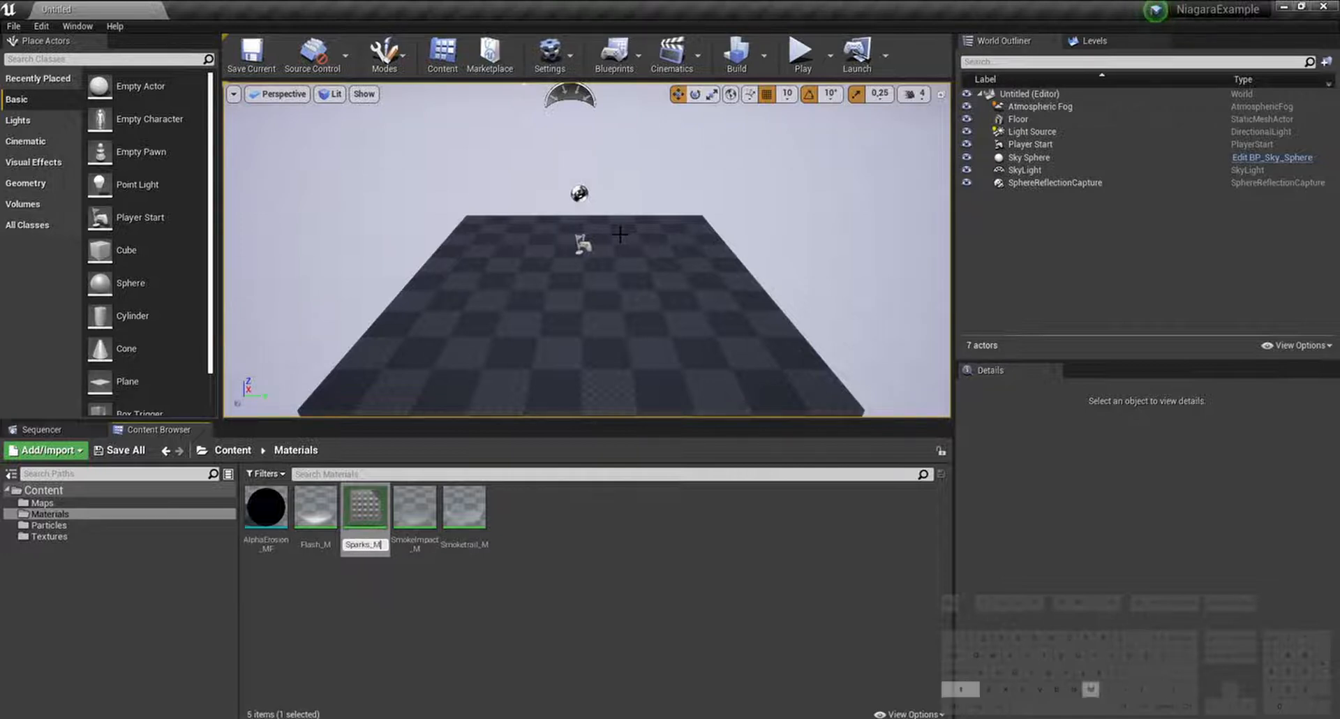
pyautogui.press('Return')
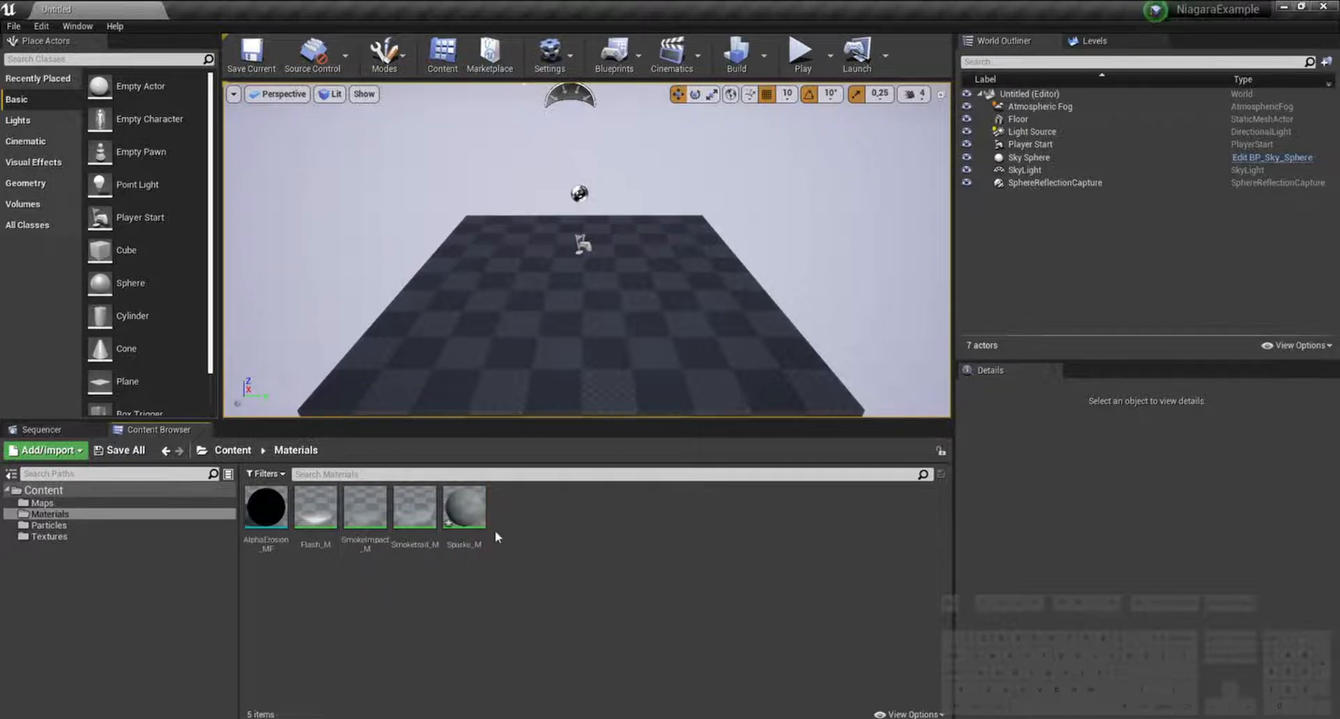
# Step: Open the Sparks_M material and set its blend mode to Additive
pyautogui.doubleClick(472, 529)
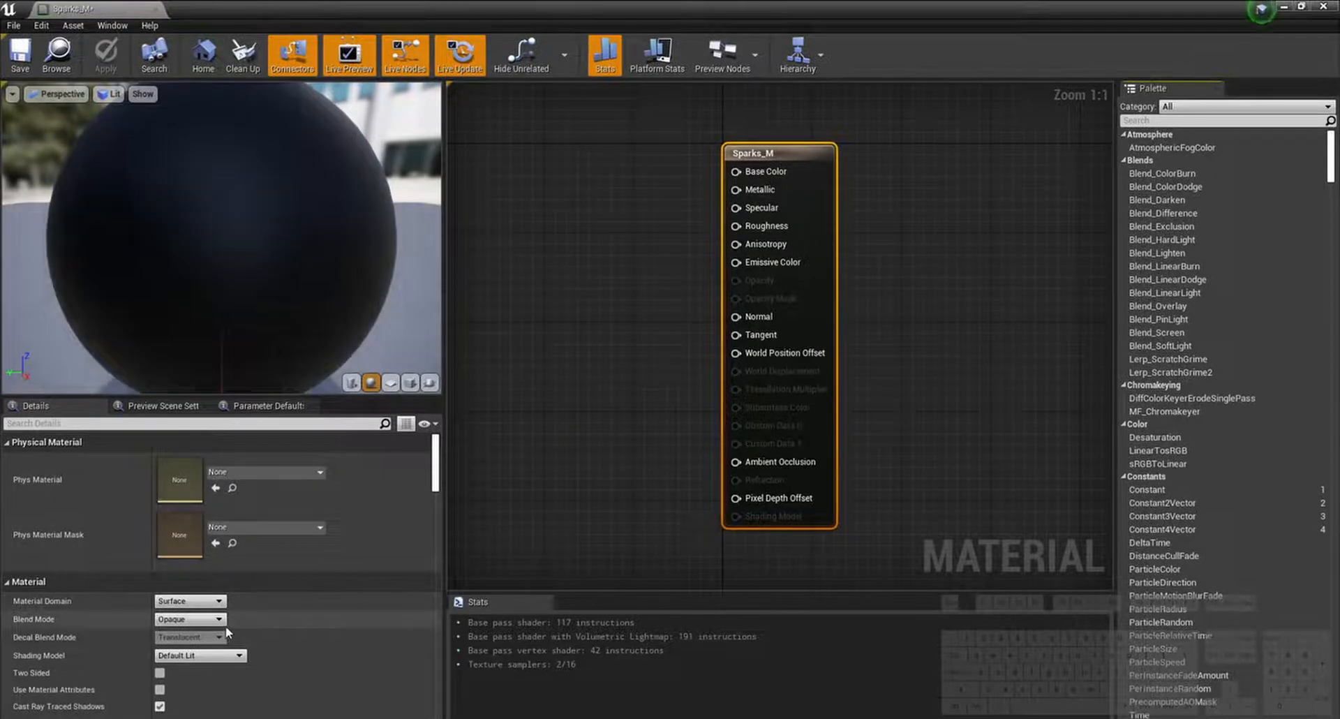
pyautogui.click(222, 621)
pyautogui.click(208, 657)
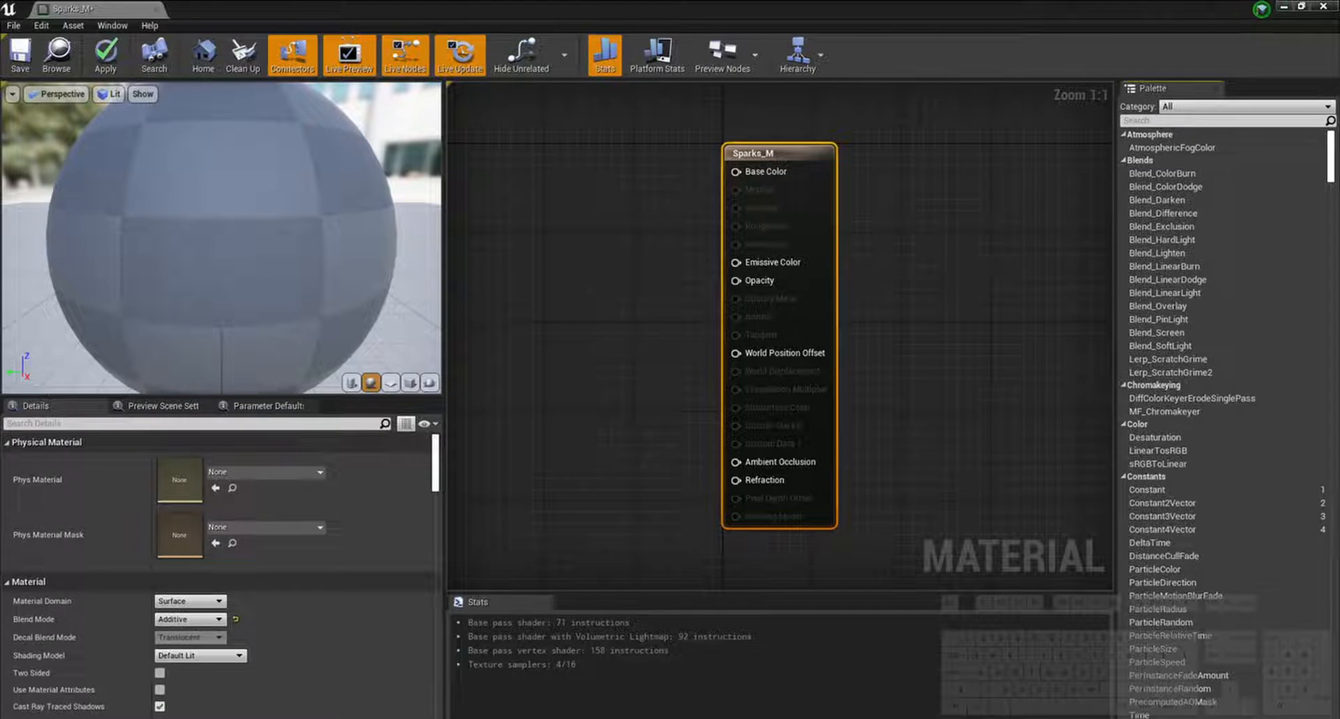
# Step: Open the SmokeImpact_M material and copy its SphereMask node together with the TexCoord and constant nodes feeding it
pyautogui.moveTo(564, 3); pyautogui.dragTo(787, 109)
pyautogui.click(417, 570)
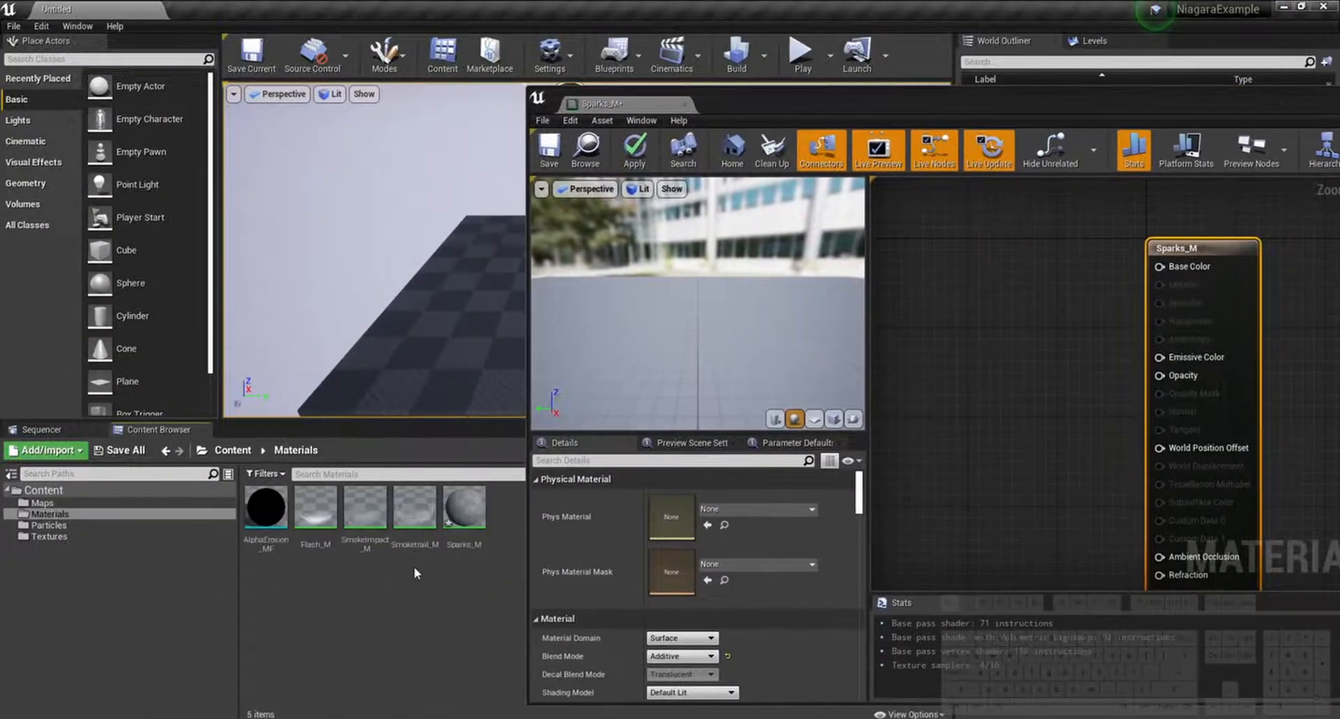
pyautogui.doubleClick(372, 551)
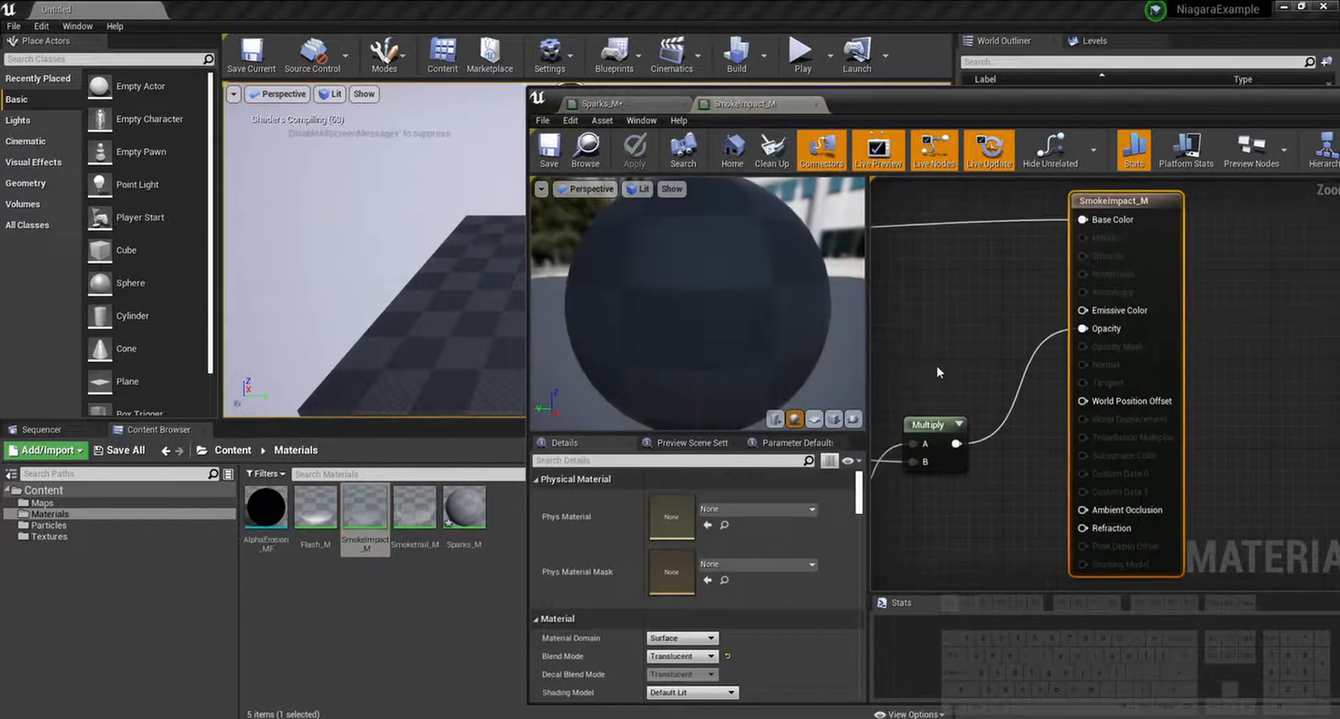
pyautogui.moveTo(936, 333); pyautogui.dragTo(1200, 341, button='right')
pyautogui.scroll(4, 1013, 329)
pyautogui.moveTo(1013, 332); pyautogui.dragTo(1144, 334, button='right')
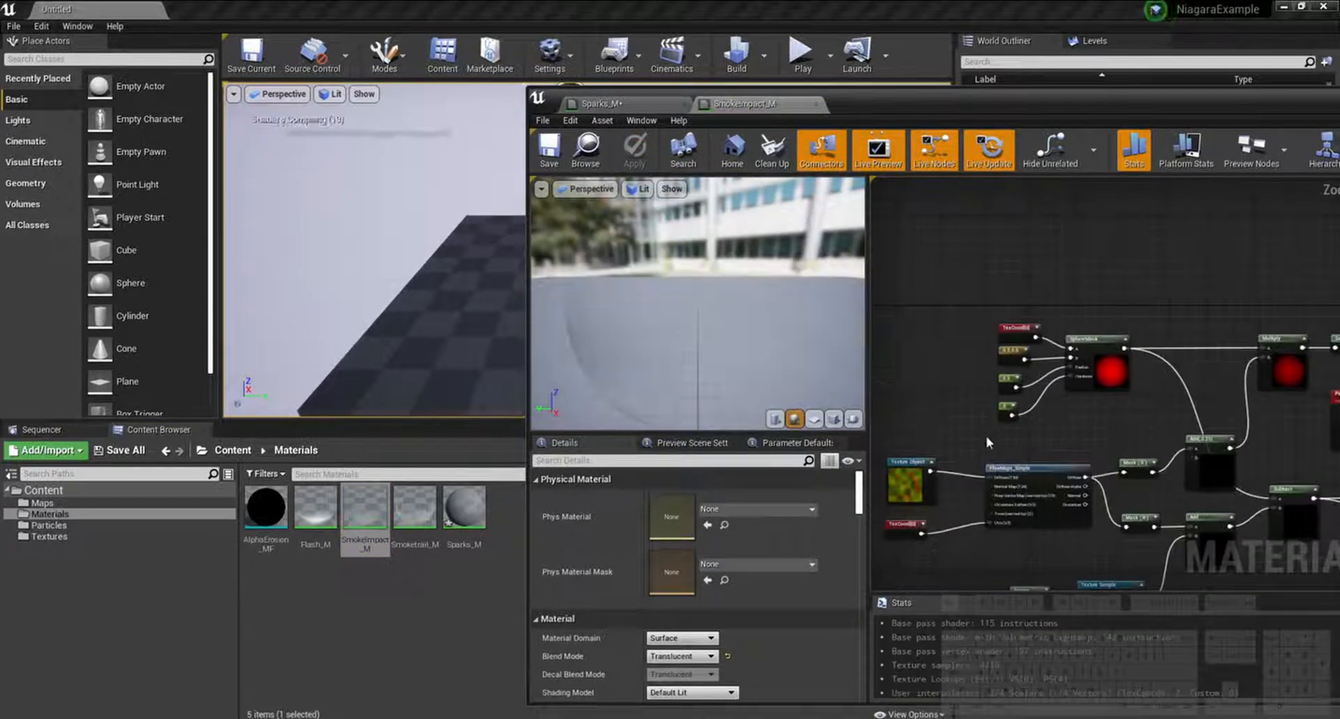
pyautogui.moveTo(980, 435); pyautogui.dragTo(1119, 292)
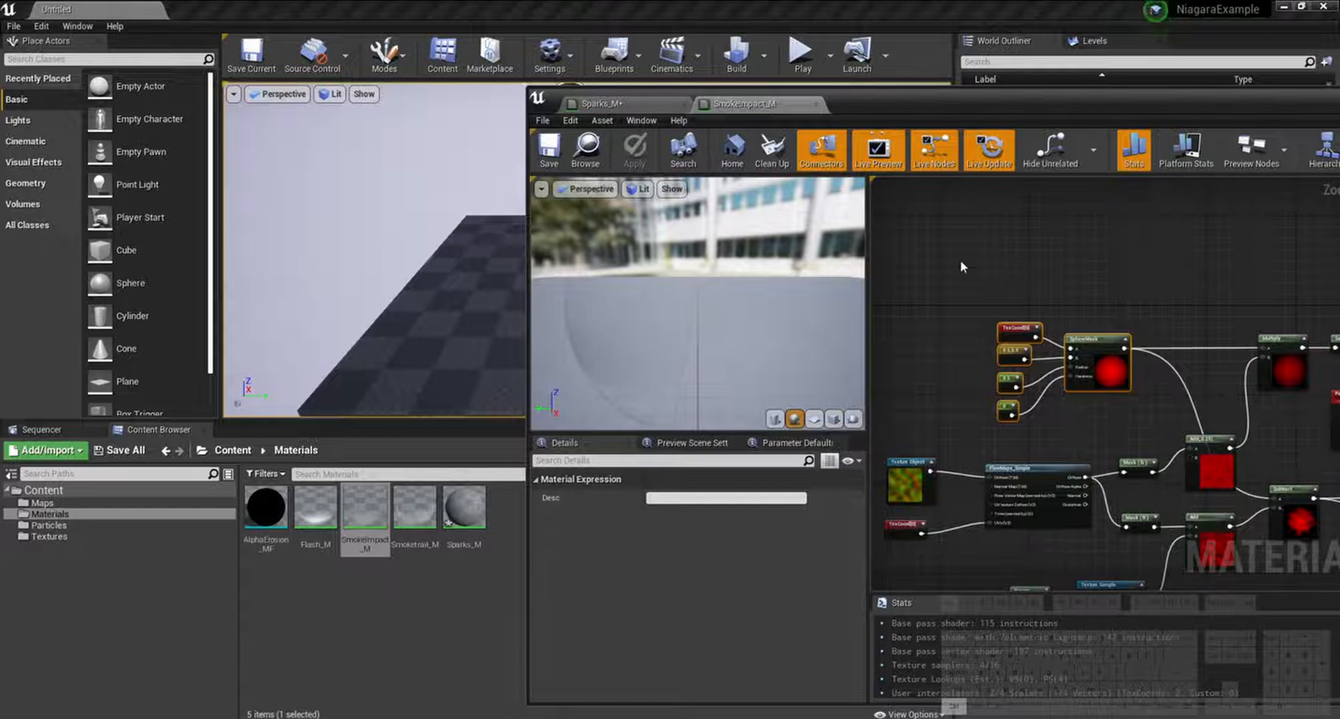
# Step: Return to the Sparks_M graph, paste the SphereMask node group and place it before the output node
pyautogui.click(600, 104)
pyautogui.moveTo(959, 111); pyautogui.dragTo(743, 90)
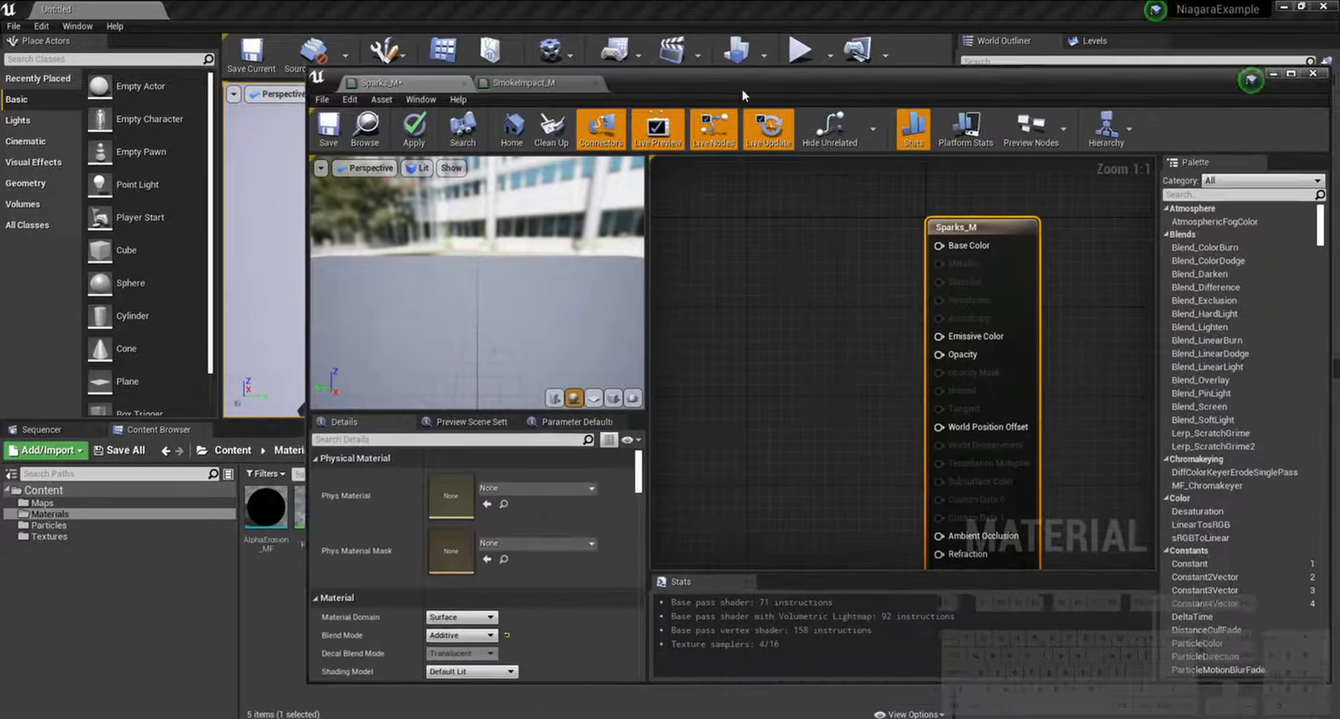
pyautogui.doubleClick(743, 89)
pyautogui.scroll(-2, 768, 325)
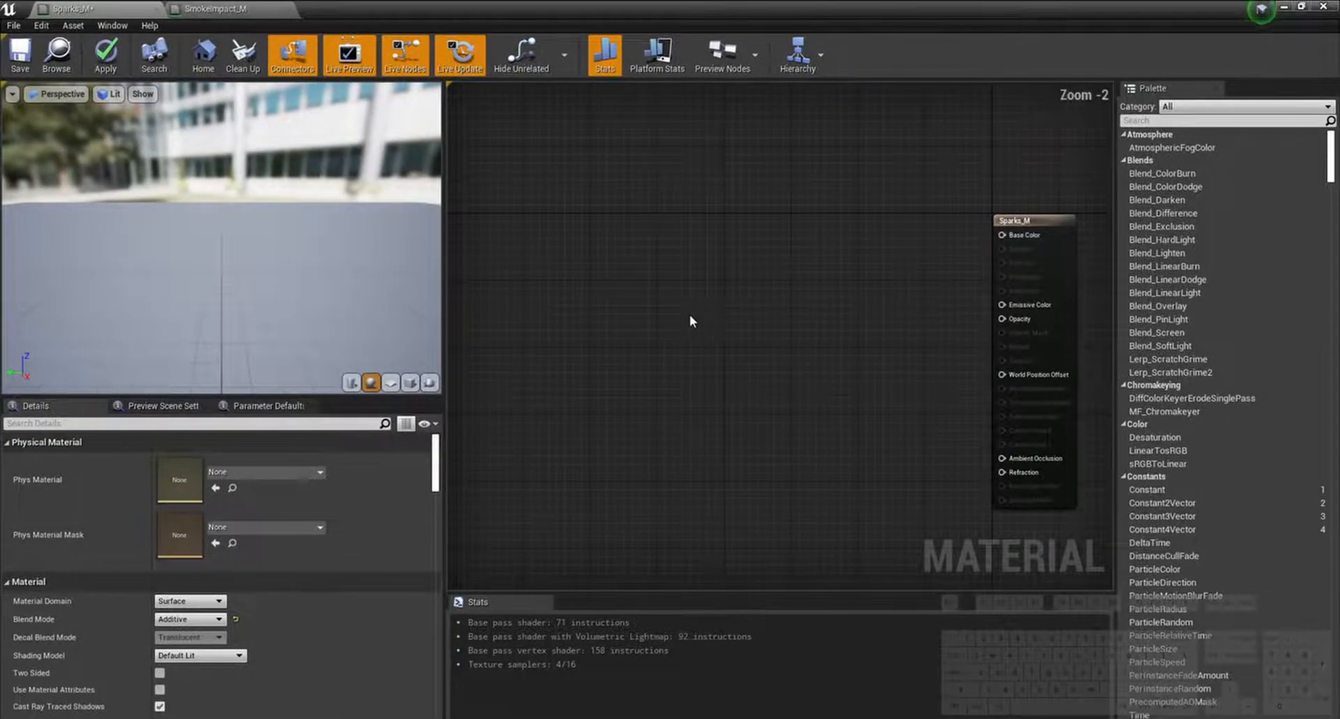
pyautogui.hotkey('ctrl', 'v')
pyautogui.moveTo(838, 343); pyautogui.dragTo(722, 327)
pyautogui.click(723, 408)
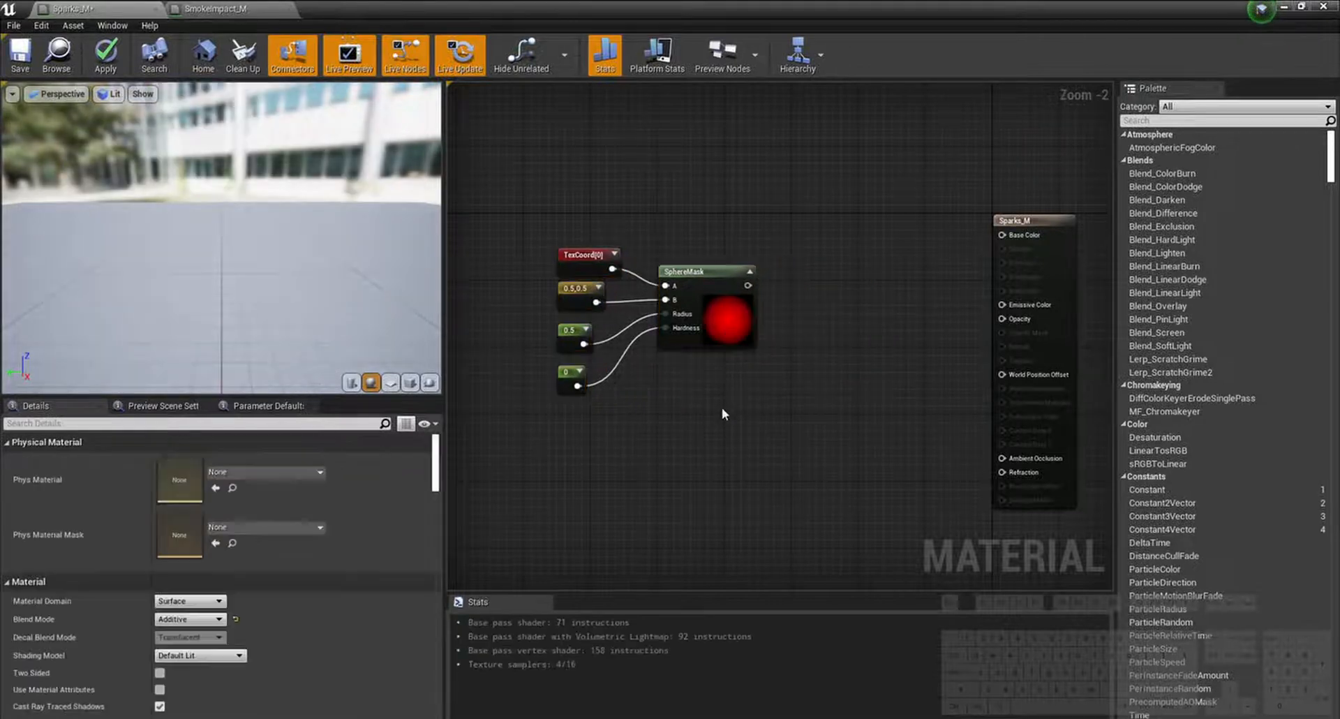
# Step: Set the VTiling of the TexCoord node feeding the SphereMask to 0
pyautogui.click(584, 255)
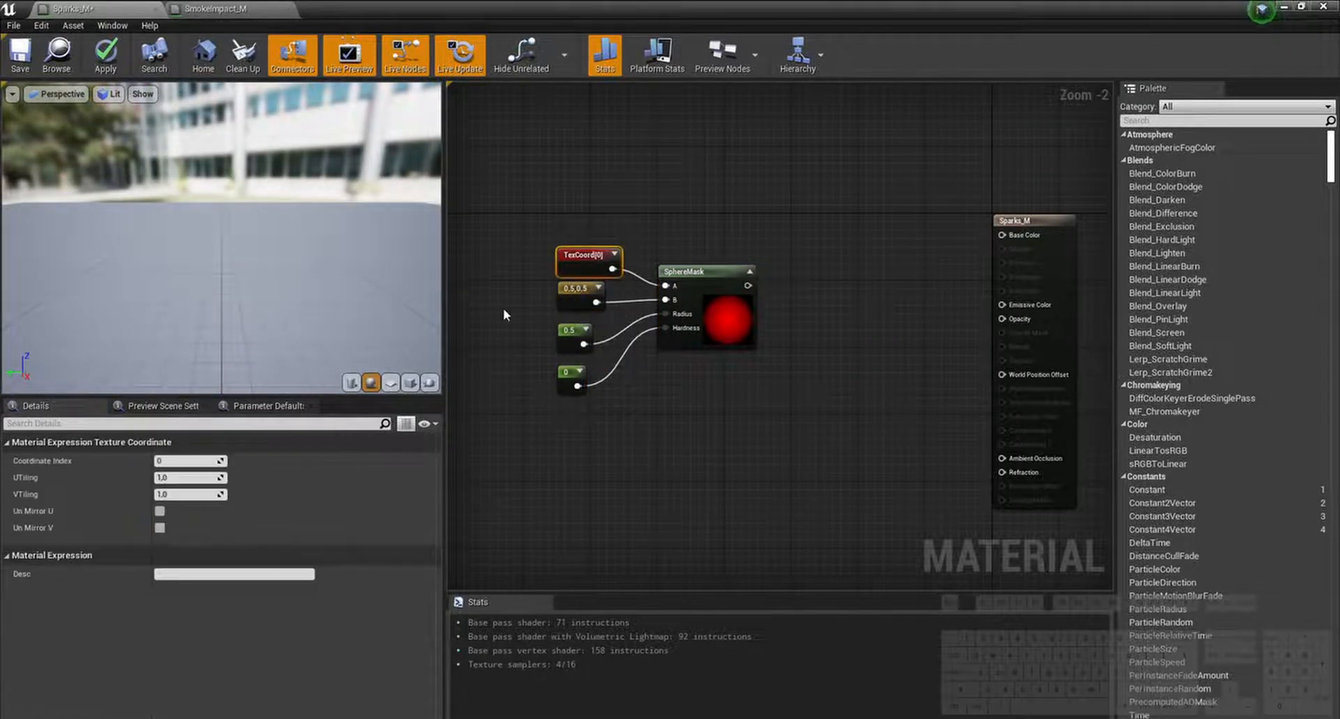
pyautogui.click(191, 495)
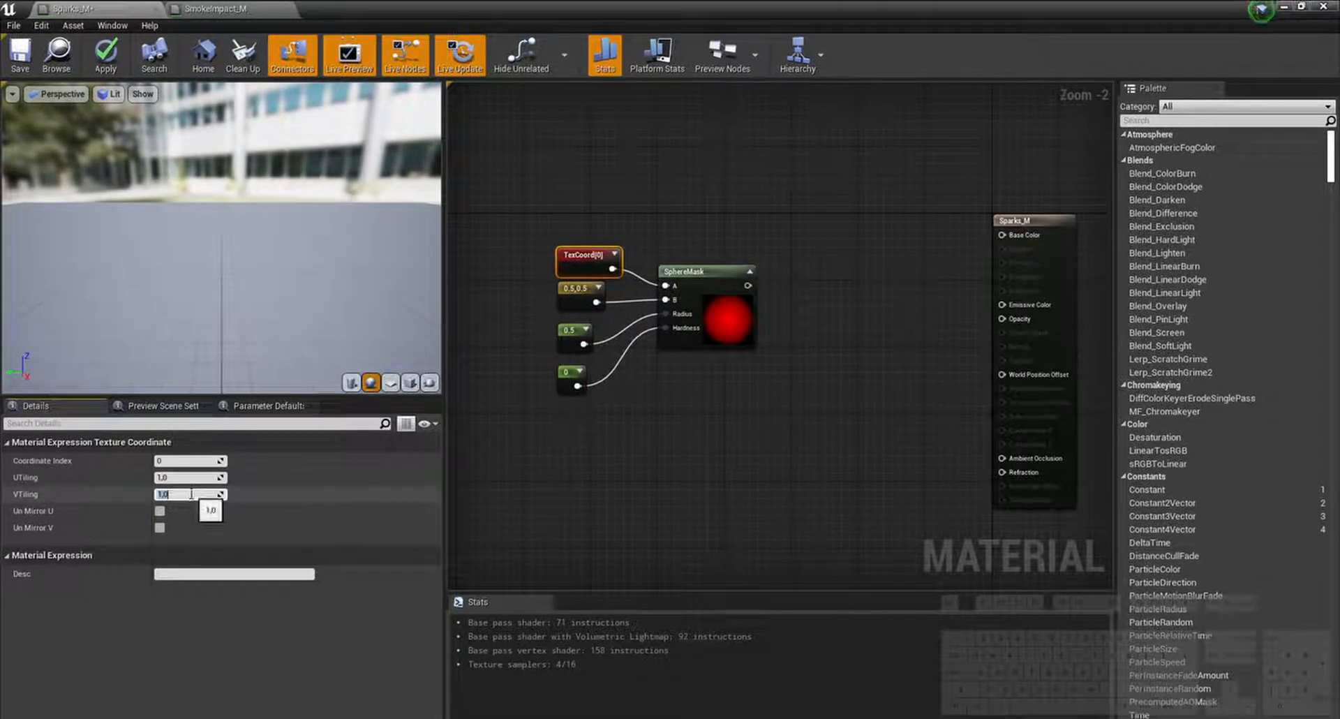
pyautogui.write('0')
pyautogui.press('Return')
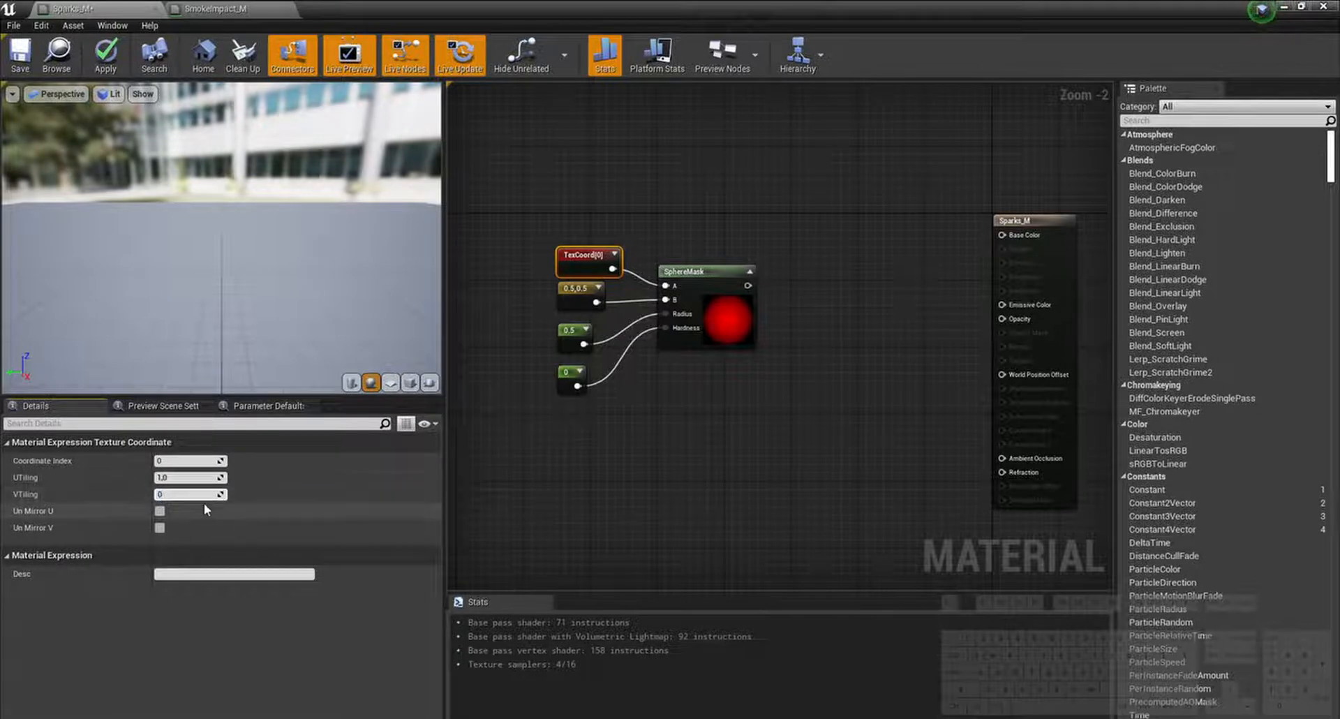
pyautogui.click(625, 434)
pyautogui.moveTo(625, 435); pyautogui.dragTo(718, 445, button='right')
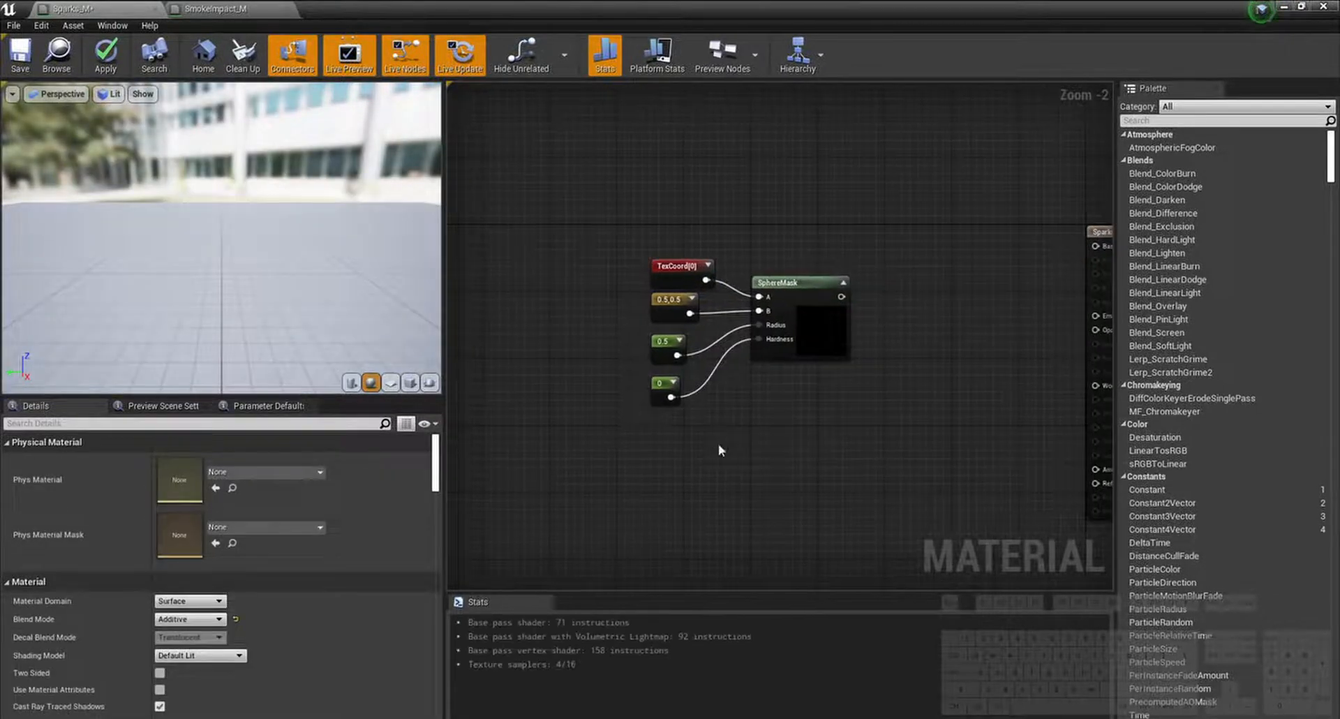
# Step: Switch the material preview to a plane and set the shading model to Unlit
pyautogui.moveTo(793, 440); pyautogui.dragTo(655, 236)
pyautogui.click(390, 382)
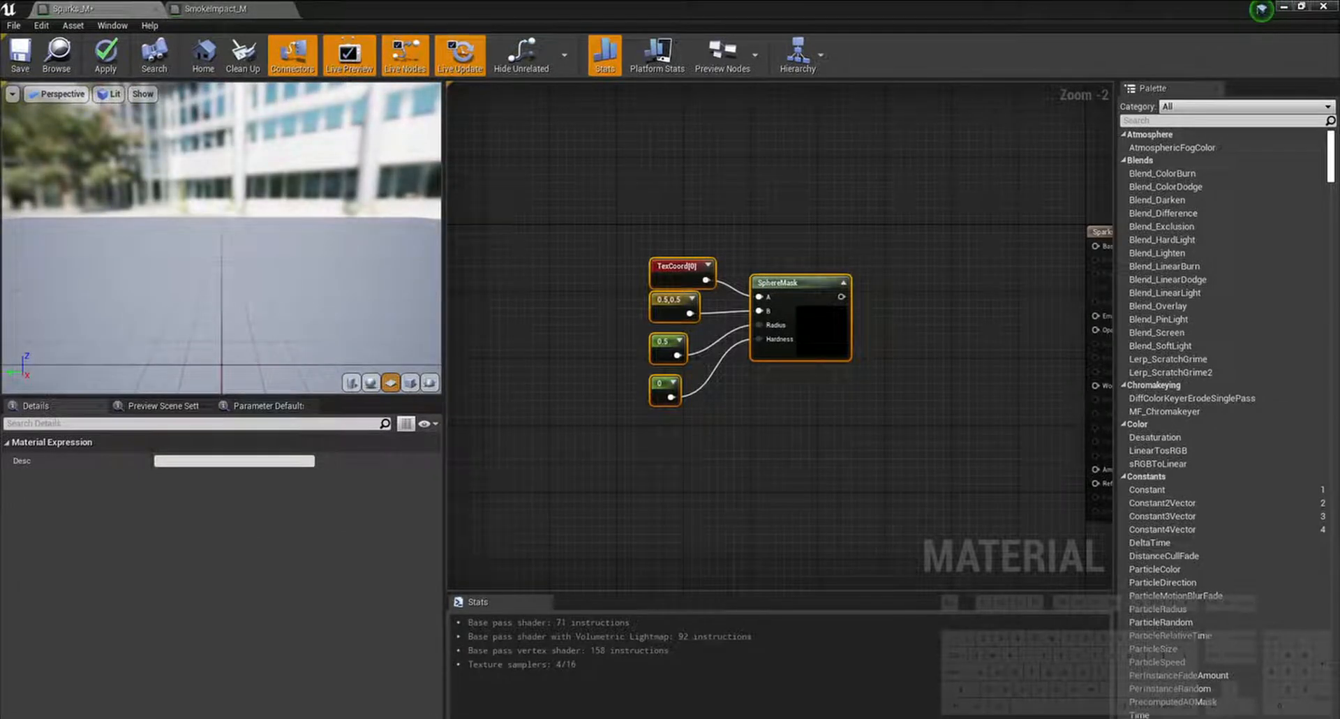
pyautogui.click(708, 451)
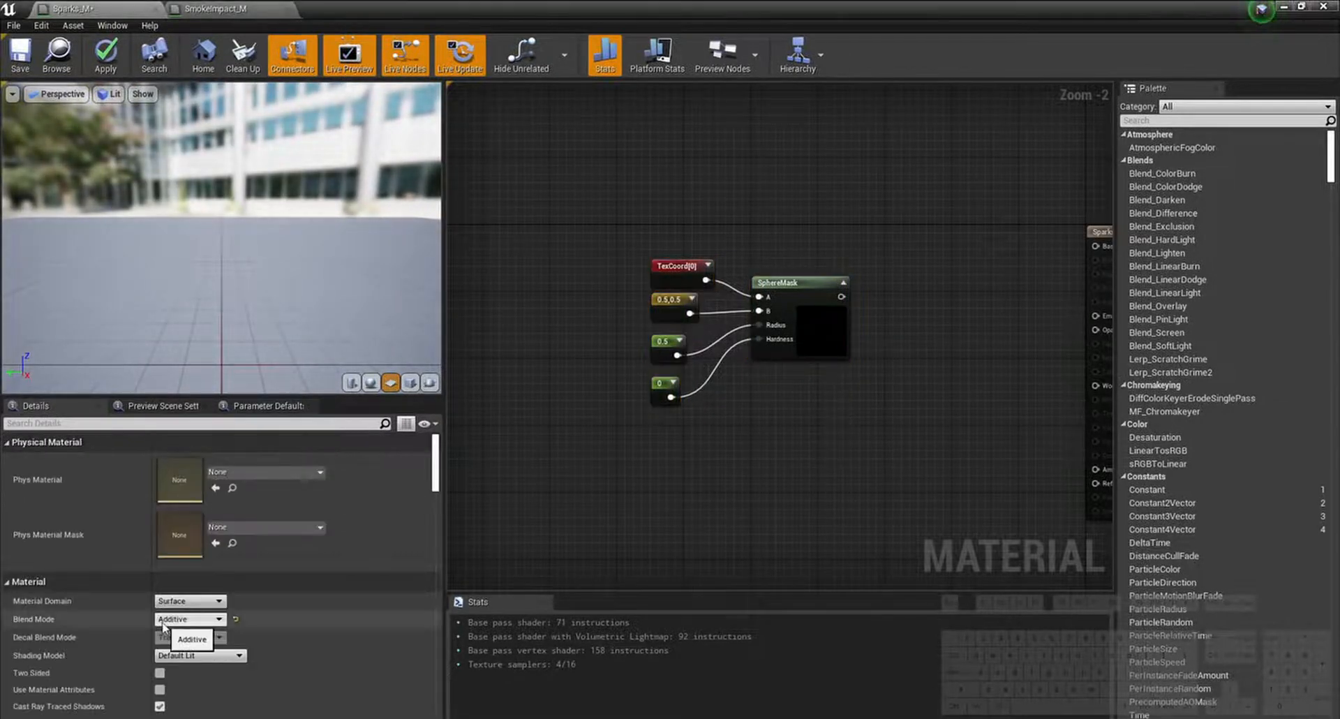
pyautogui.moveTo(818, 448); pyautogui.dragTo(747, 448, button='right')
pyautogui.click(210, 656)
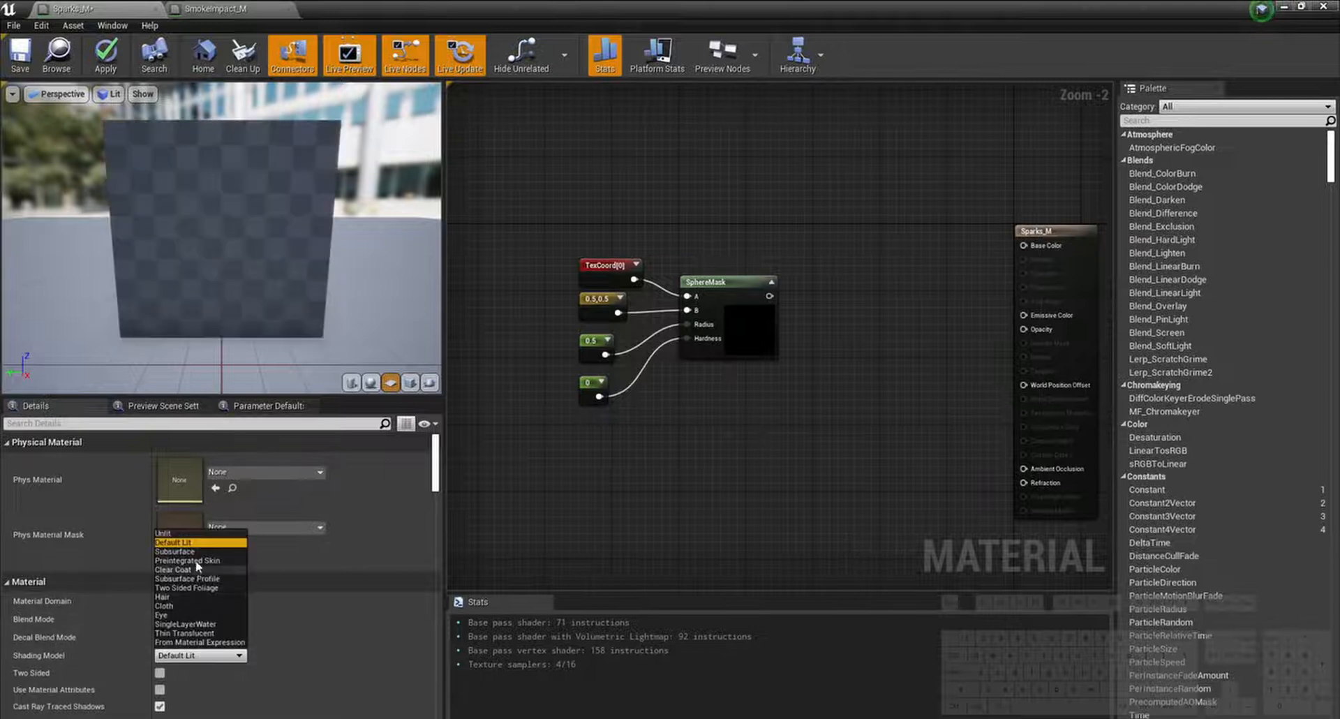
pyautogui.click(168, 533)
# Step: Shift the SphereMask node group away from the output node and set its two-value centre constant's G to 0
pyautogui.moveTo(651, 380); pyautogui.dragTo(781, 232)
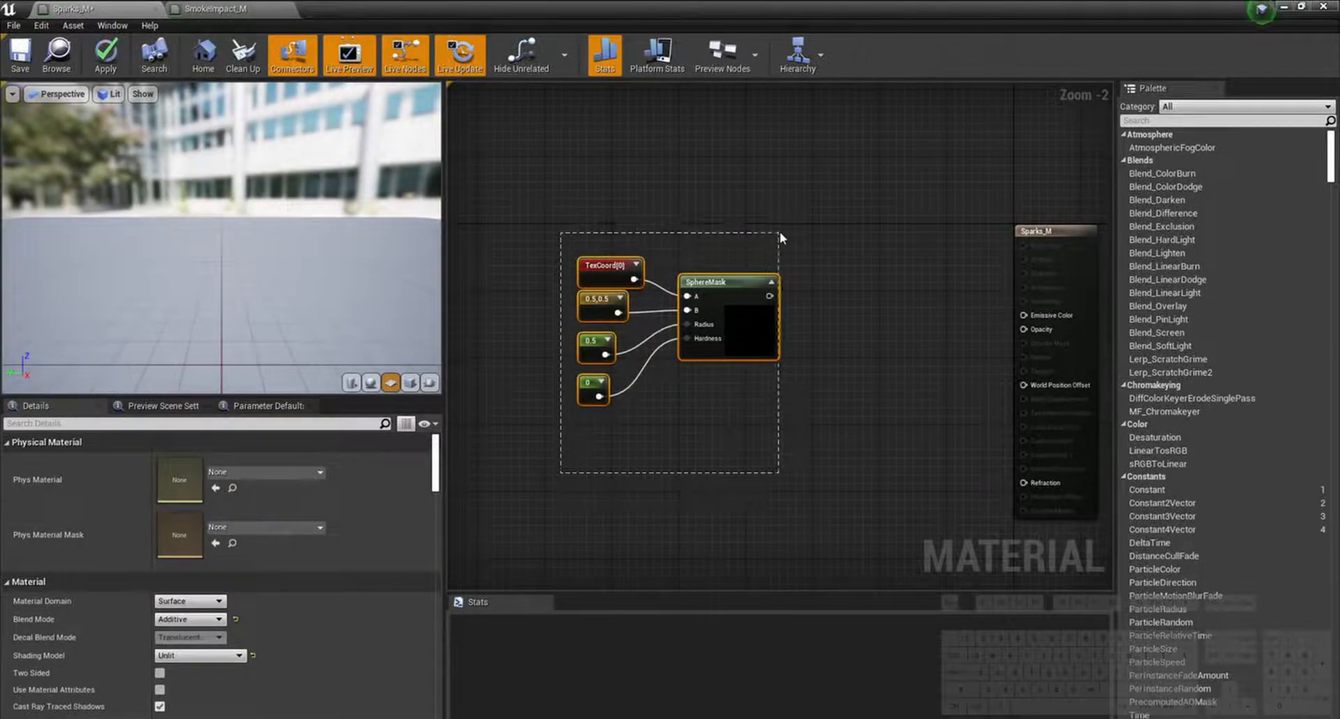
pyautogui.moveTo(748, 341); pyautogui.dragTo(819, 353, button='right')
pyautogui.moveTo(820, 353); pyautogui.dragTo(754, 336)
pyautogui.click(731, 372)
pyautogui.click(585, 296)
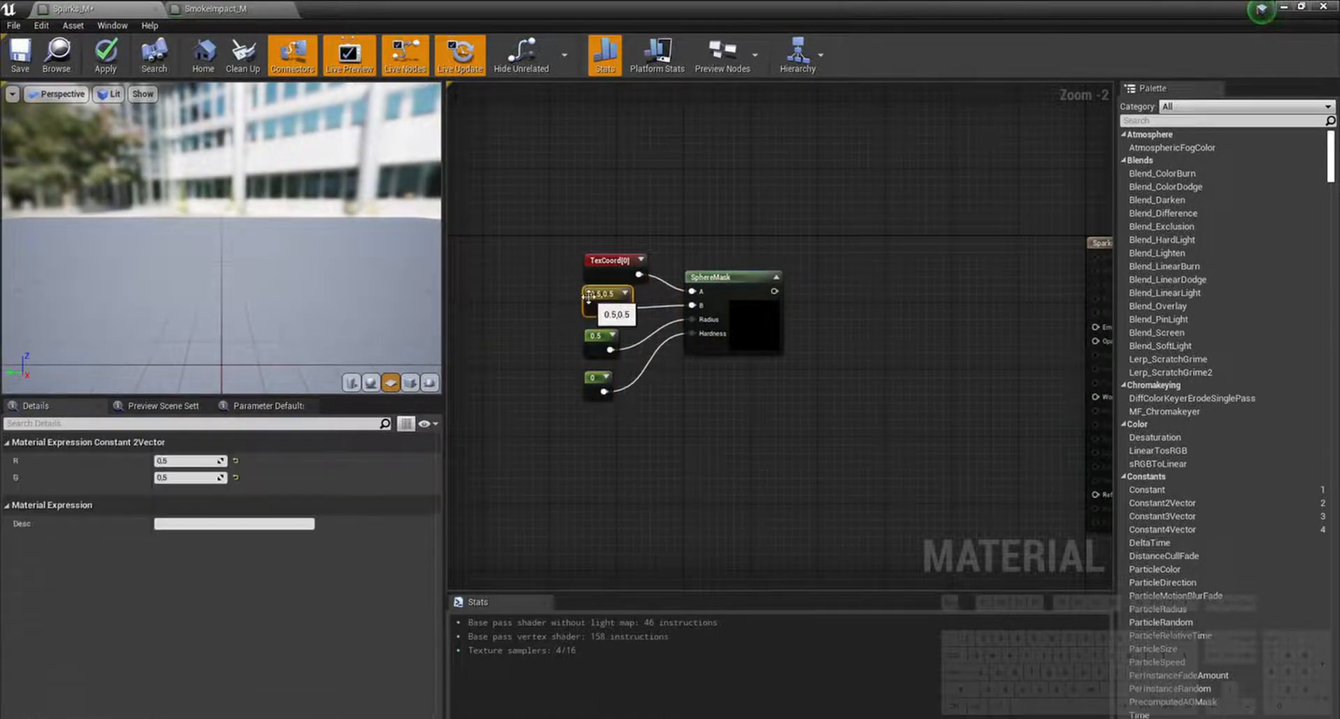
pyautogui.write('0')
pyautogui.press('Return')
pyautogui.click(530, 458)
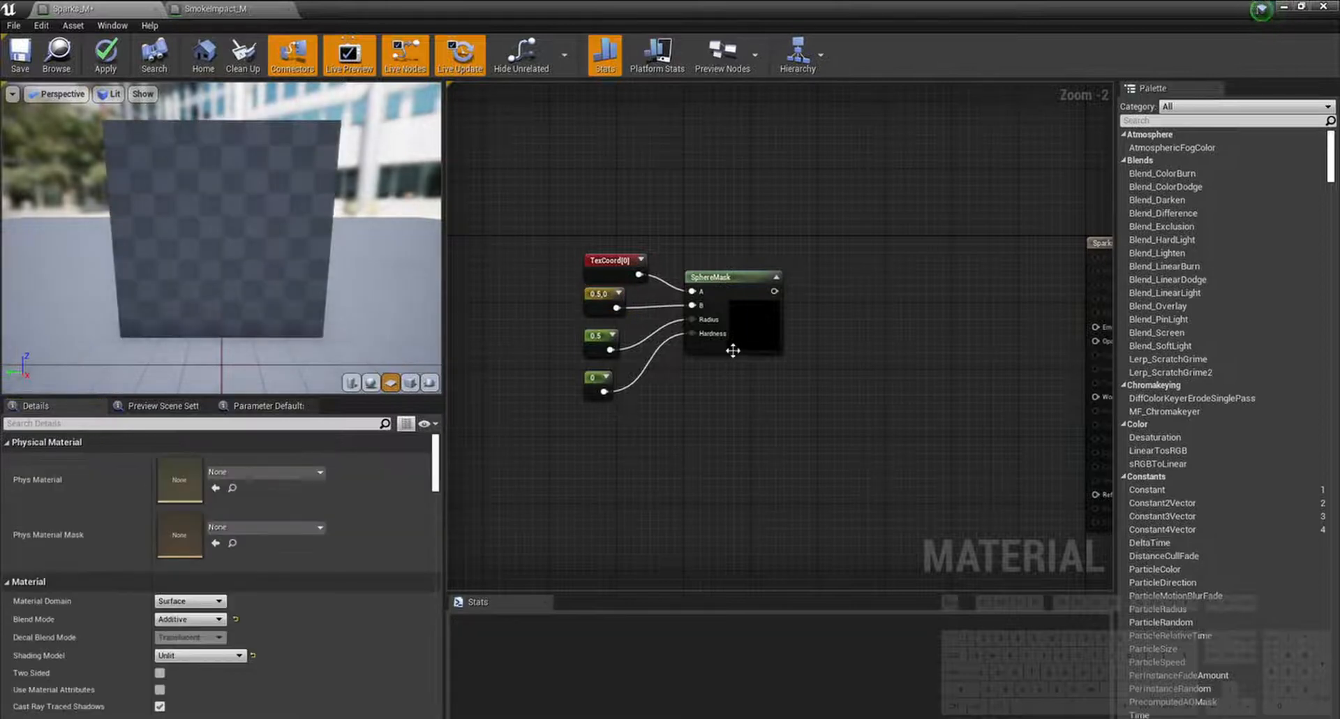
# Step: Set the constant connected to the SphereMask's Radius to 0.45
pyautogui.click(733, 349)
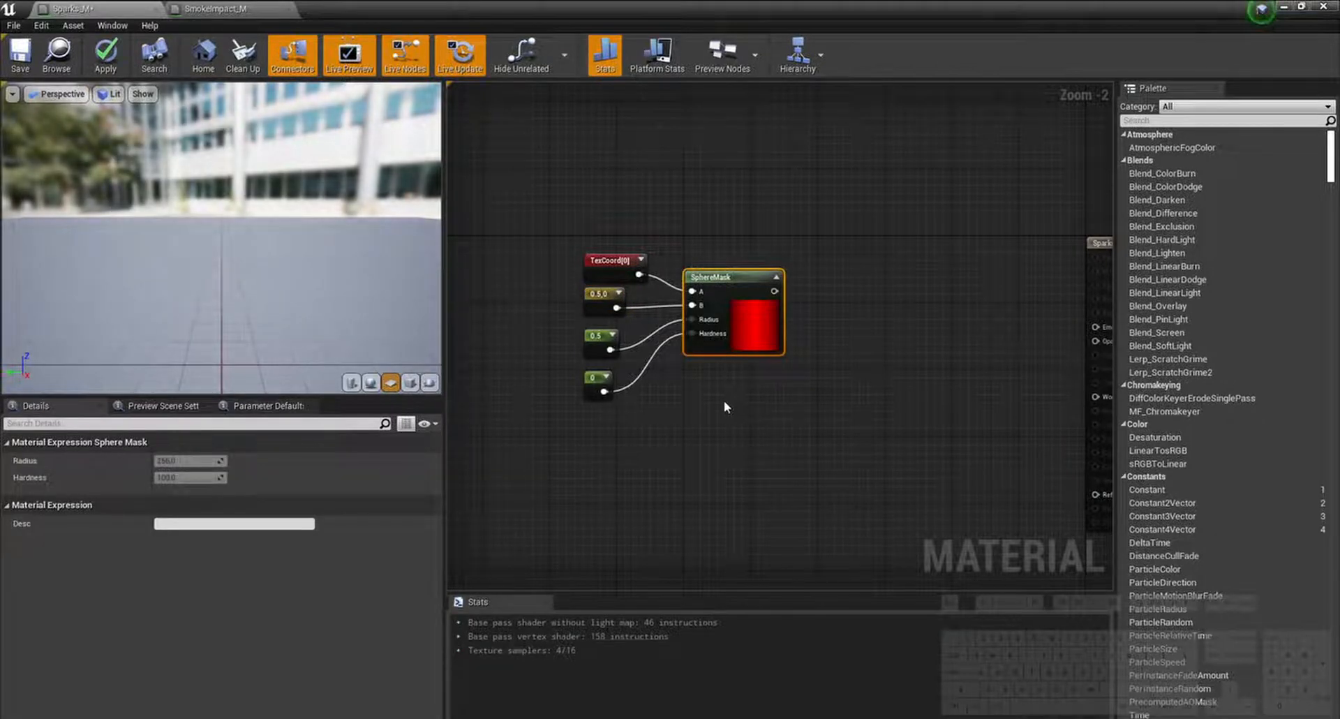
pyautogui.moveTo(677, 427); pyautogui.dragTo(720, 427, button='right')
pyautogui.click(588, 355)
pyautogui.moveTo(485, 373); pyautogui.dragTo(655, 352)
pyautogui.click(603, 350)
pyautogui.click(637, 346)
pyautogui.click(171, 461)
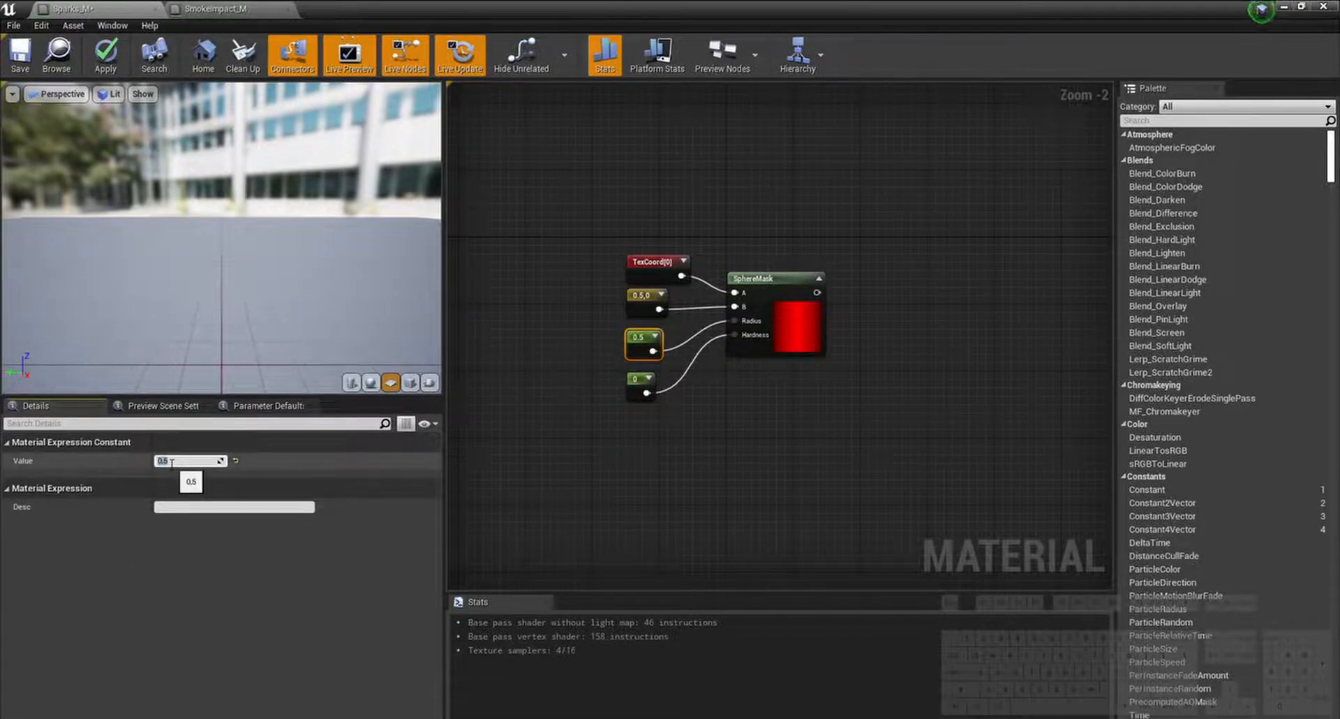
pyautogui.press('Return')
# Step: Move the SphereMask node group up, duplicate it and place the copy directly below the original
pyautogui.moveTo(826, 422); pyautogui.dragTo(641, 271)
pyautogui.moveTo(786, 340); pyautogui.dragTo(728, 306)
pyautogui.click(734, 400)
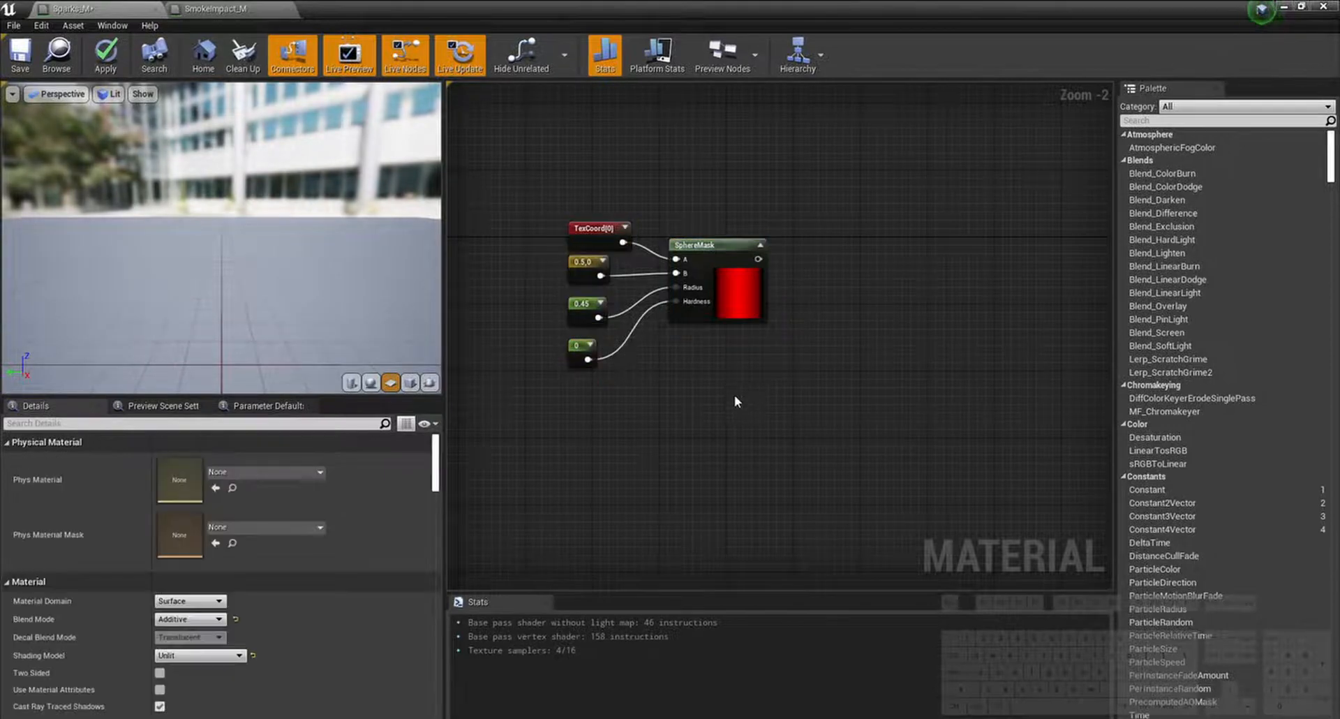
pyautogui.moveTo(735, 394); pyautogui.dragTo(591, 237)
pyautogui.hotkey('ctrl', 'c')
pyautogui.hotkey('ctrl', 'v')
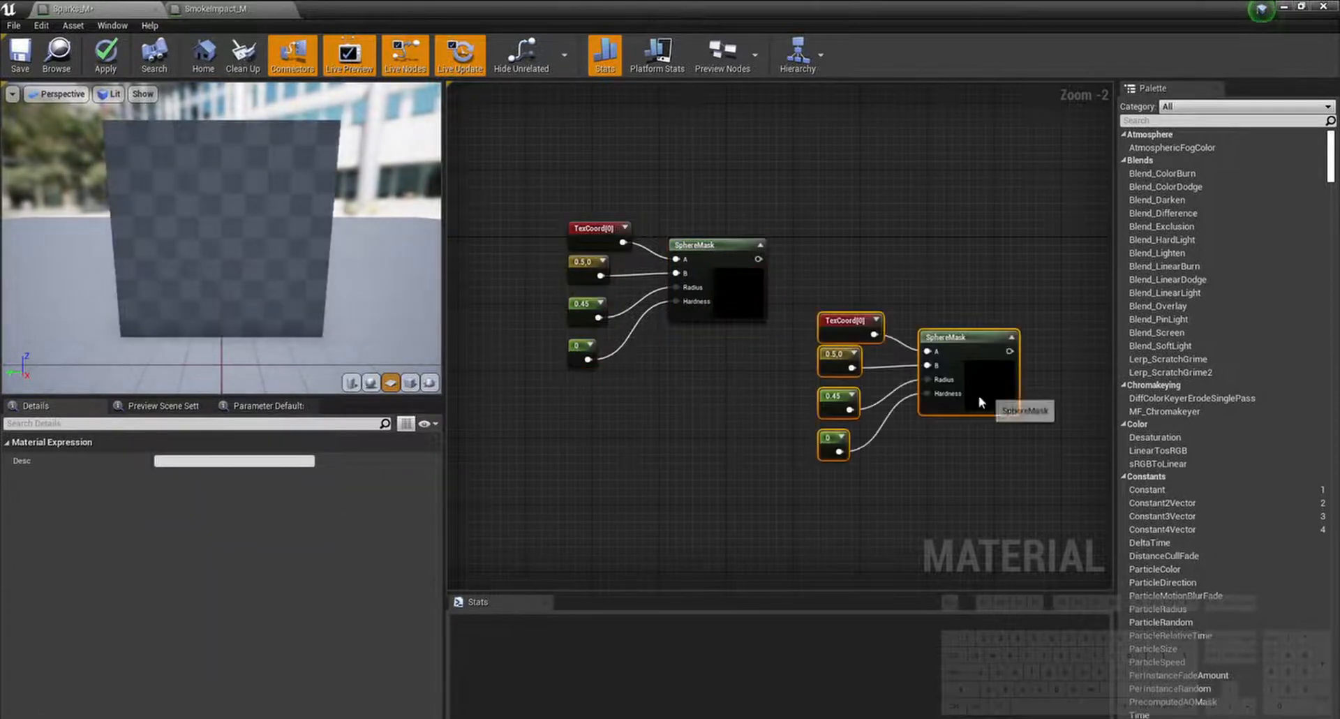
pyautogui.moveTo(980, 400); pyautogui.dragTo(728, 473)
pyautogui.click(645, 392)
# Step: Set the duplicated TexCoord's VTiling to 1 and UTiling to 0
pyautogui.click(581, 420)
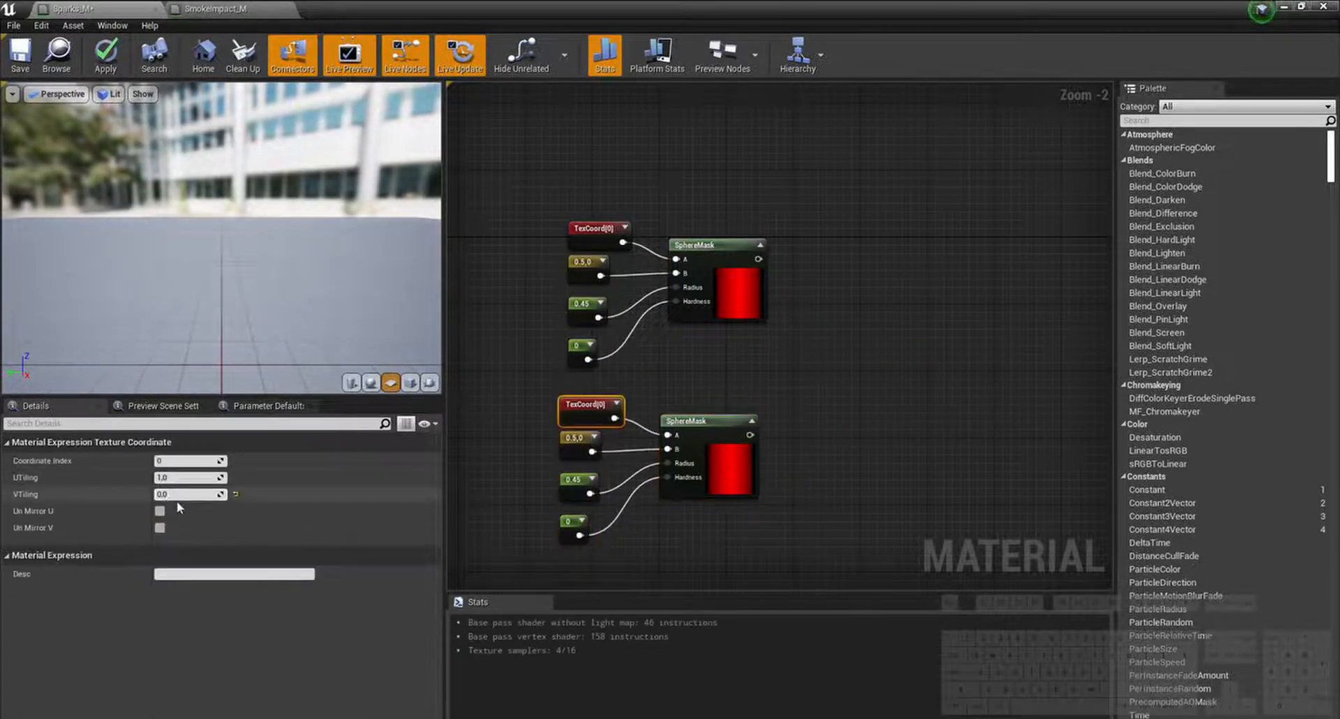
pyautogui.write('1')
pyautogui.click(194, 477)
pyautogui.write('0')
pyautogui.press('Return')
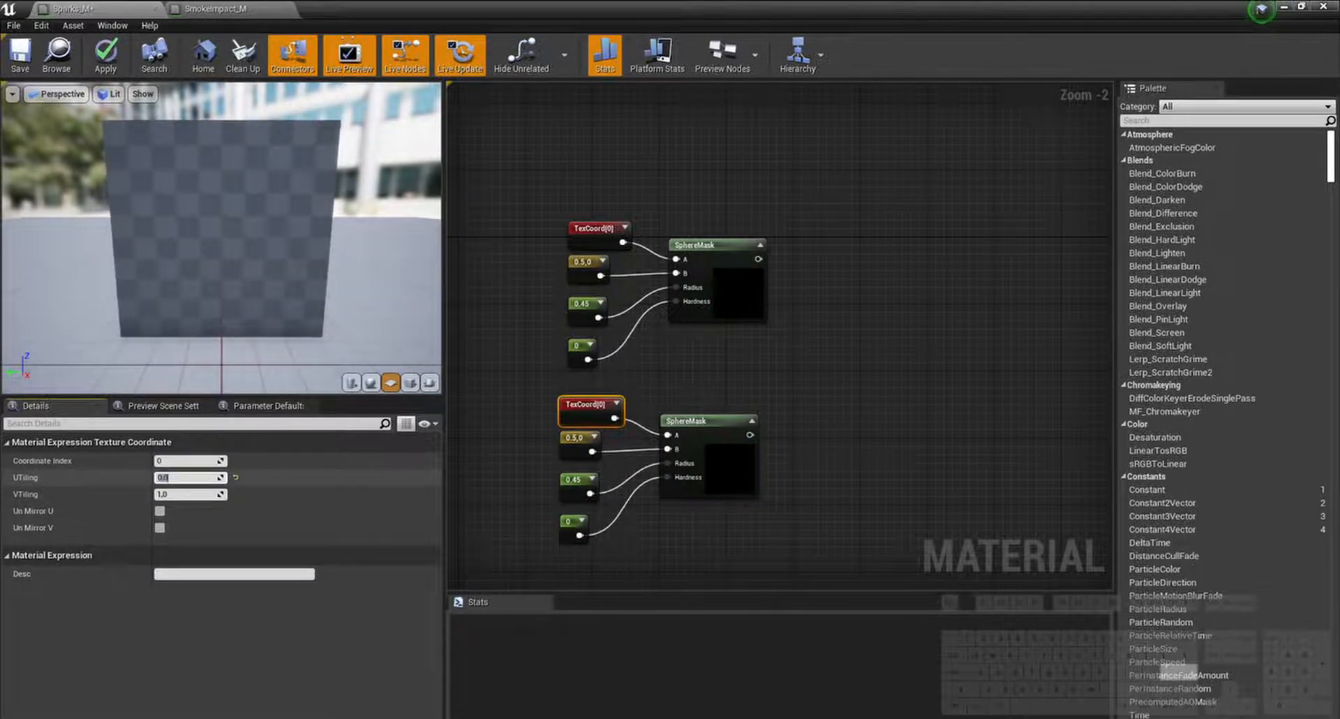
# Step: Set the duplicated two-value centre constant to R 0 and G 0.5
pyautogui.click(574, 446)
pyautogui.click(196, 478)
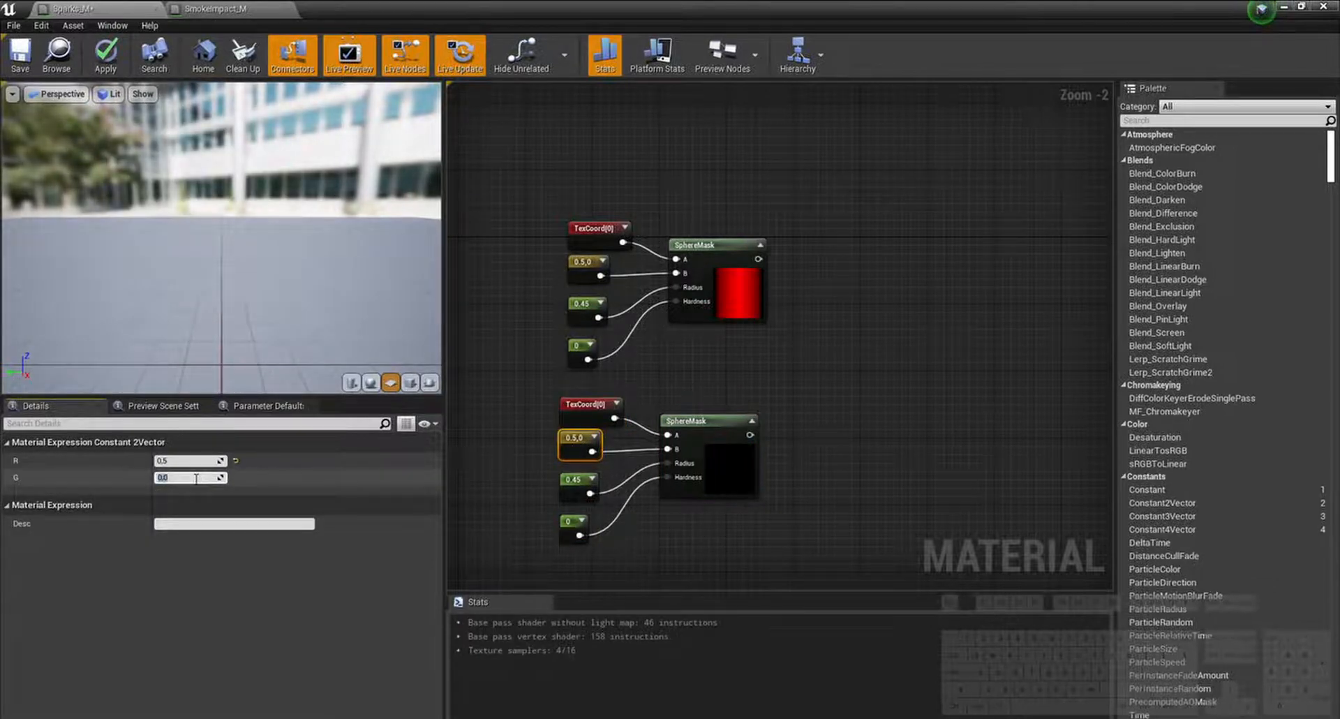
pyautogui.write('0.5')
pyautogui.press('Return')
pyautogui.click(186, 460)
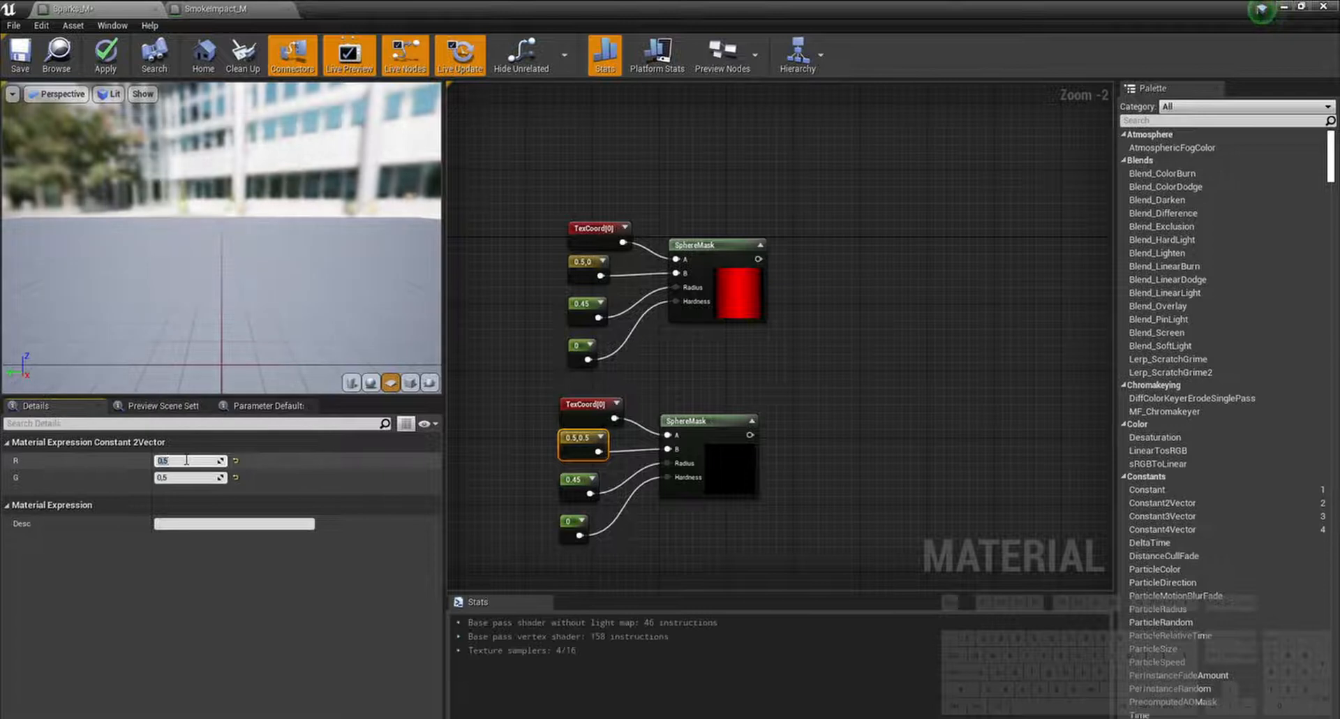
pyautogui.press('Return')
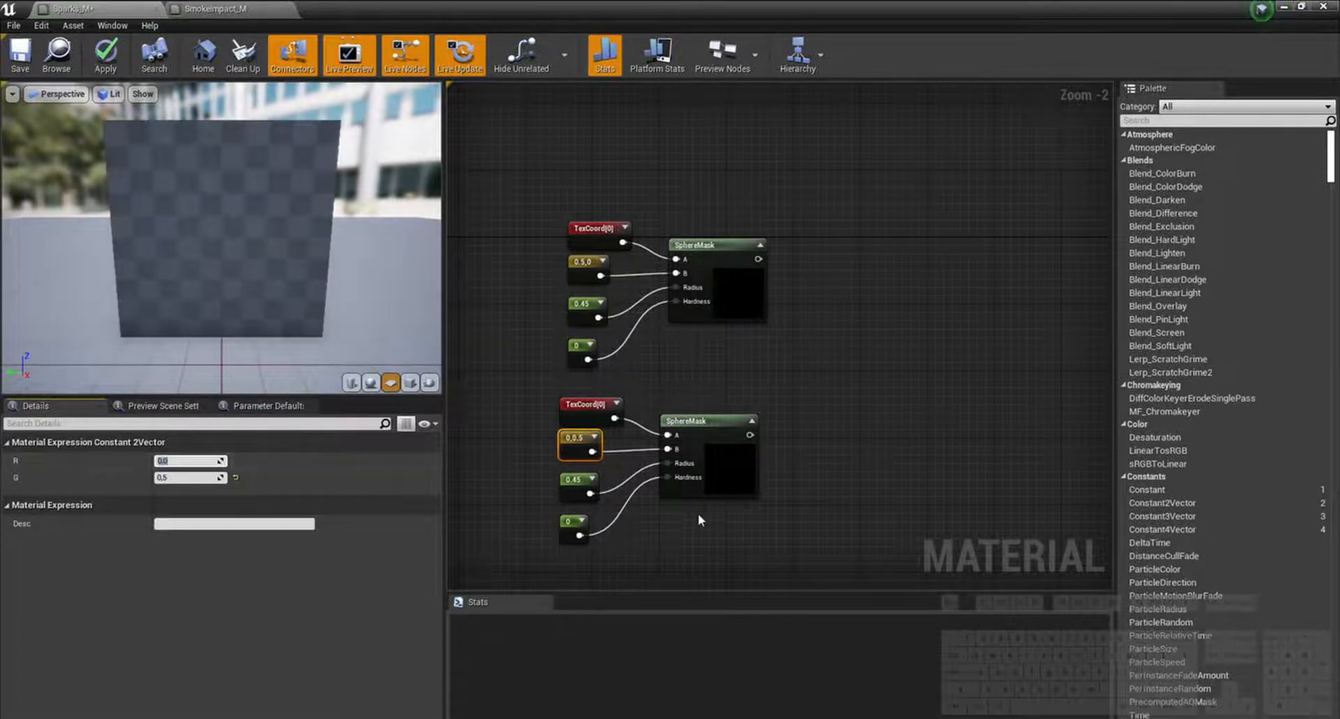
pyautogui.click(701, 514)
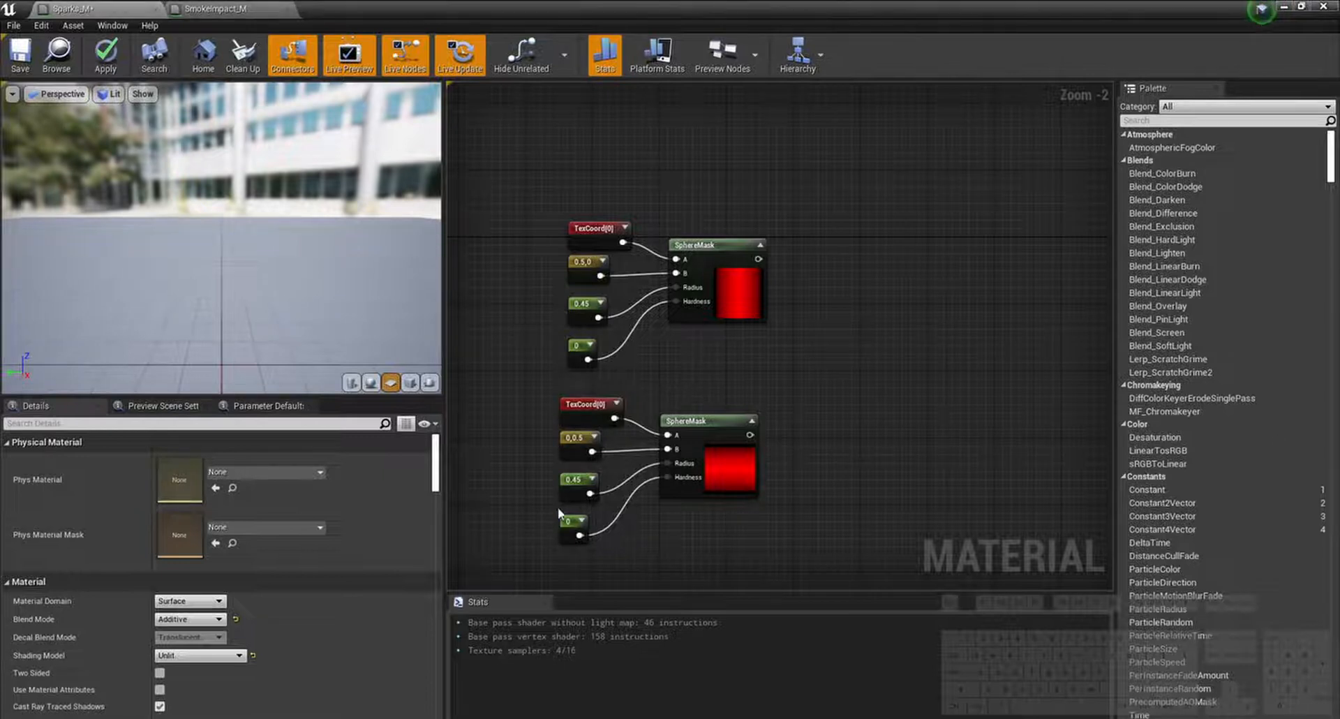
# Step: Set both the Radius and Hardness constants of the lower SphereMask to 0.5
pyautogui.moveTo(537, 544); pyautogui.dragTo(588, 471)
pyautogui.click(194, 464)
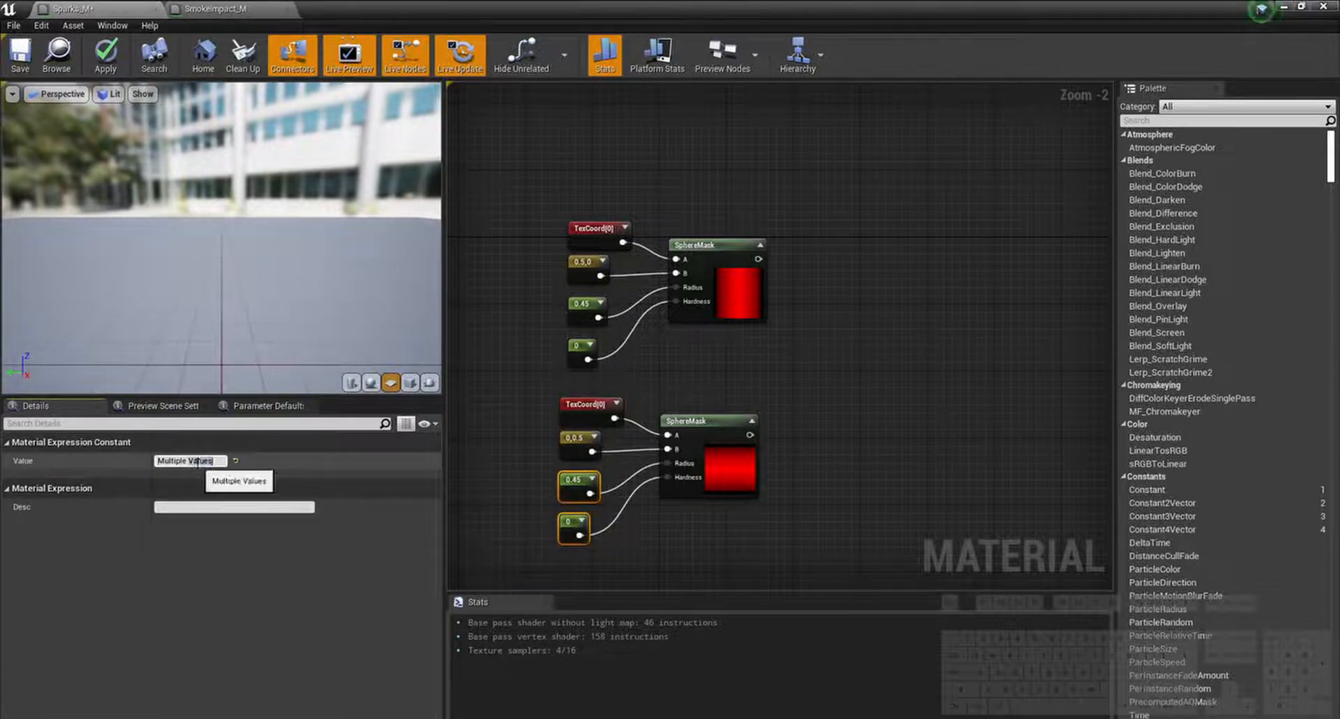
pyautogui.doubleClick(198, 461)
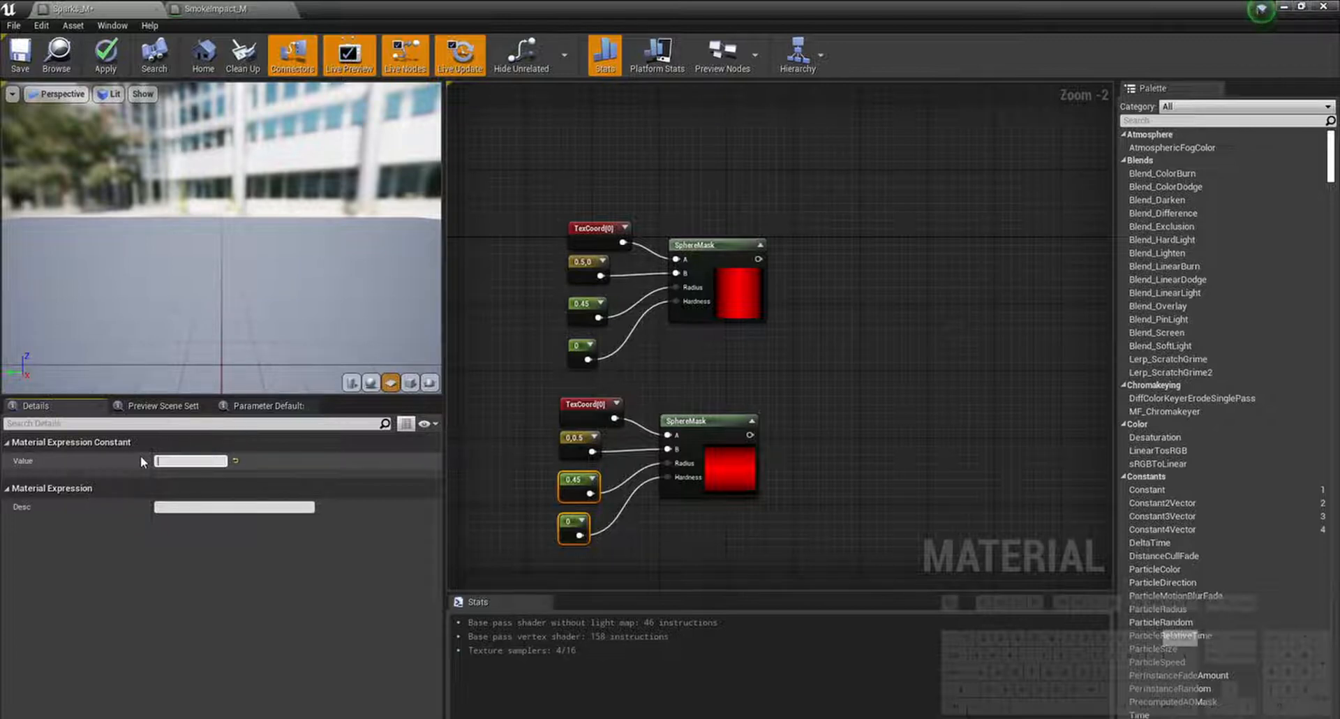
pyautogui.press('Return')
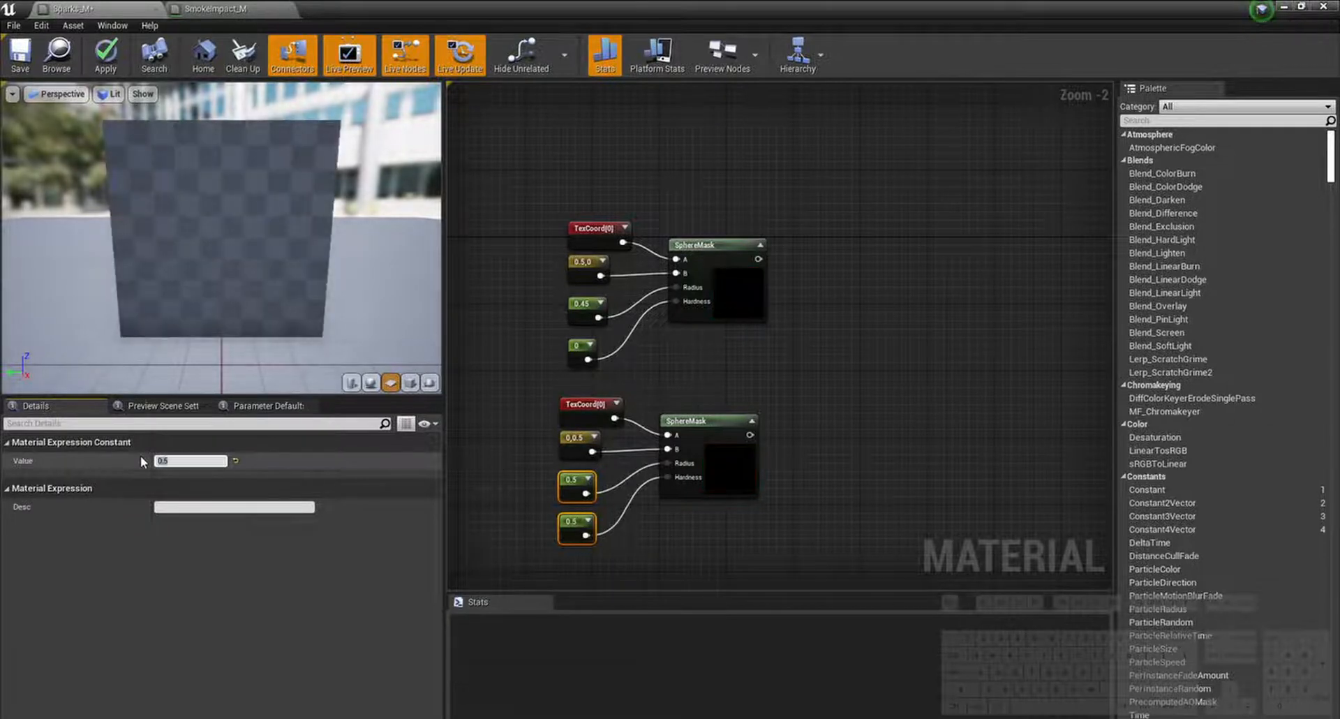
# Step: Add a Multiply node and feed it the outputs of the upper and lower SphereMasks
pyautogui.click(856, 465)
pyautogui.moveTo(848, 465); pyautogui.dragTo(790, 420, button='right')
pyautogui.press('m')
pyautogui.click(778, 383)
pyautogui.moveTo(704, 487); pyautogui.dragTo(712, 310)
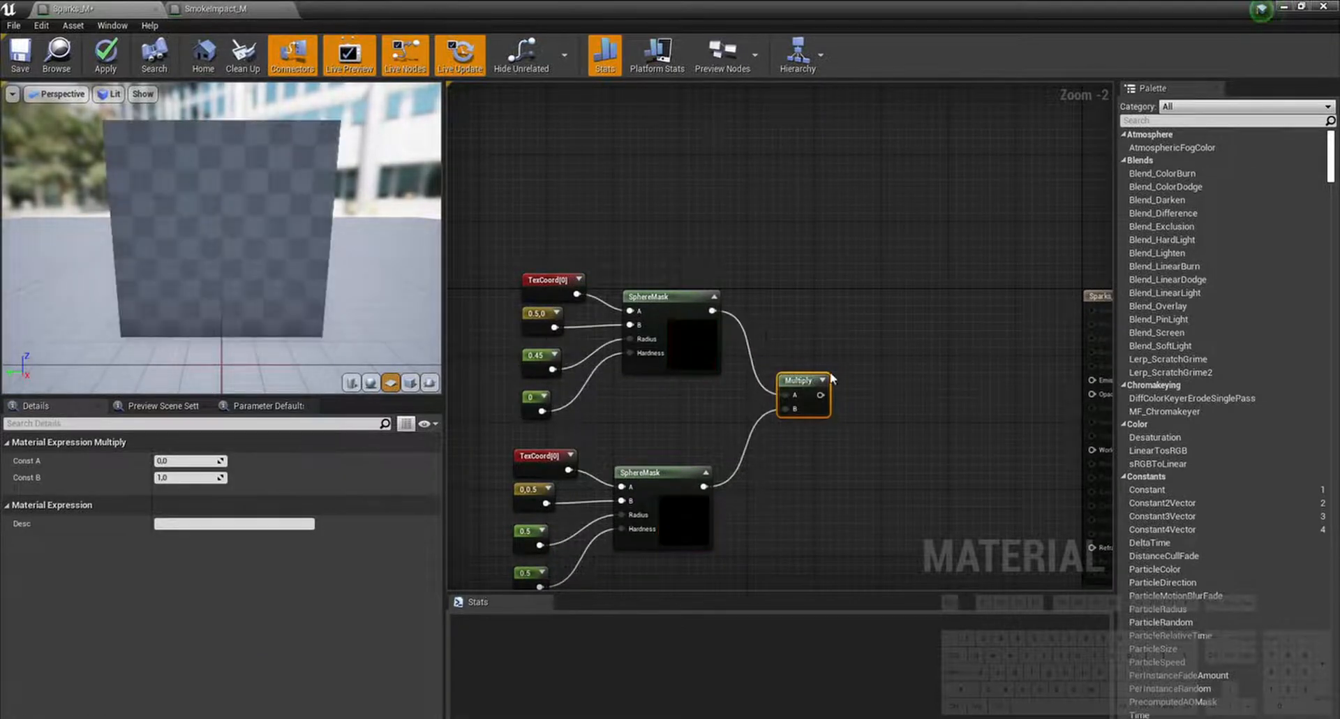
pyautogui.moveTo(909, 461); pyautogui.dragTo(897, 411, button='right')
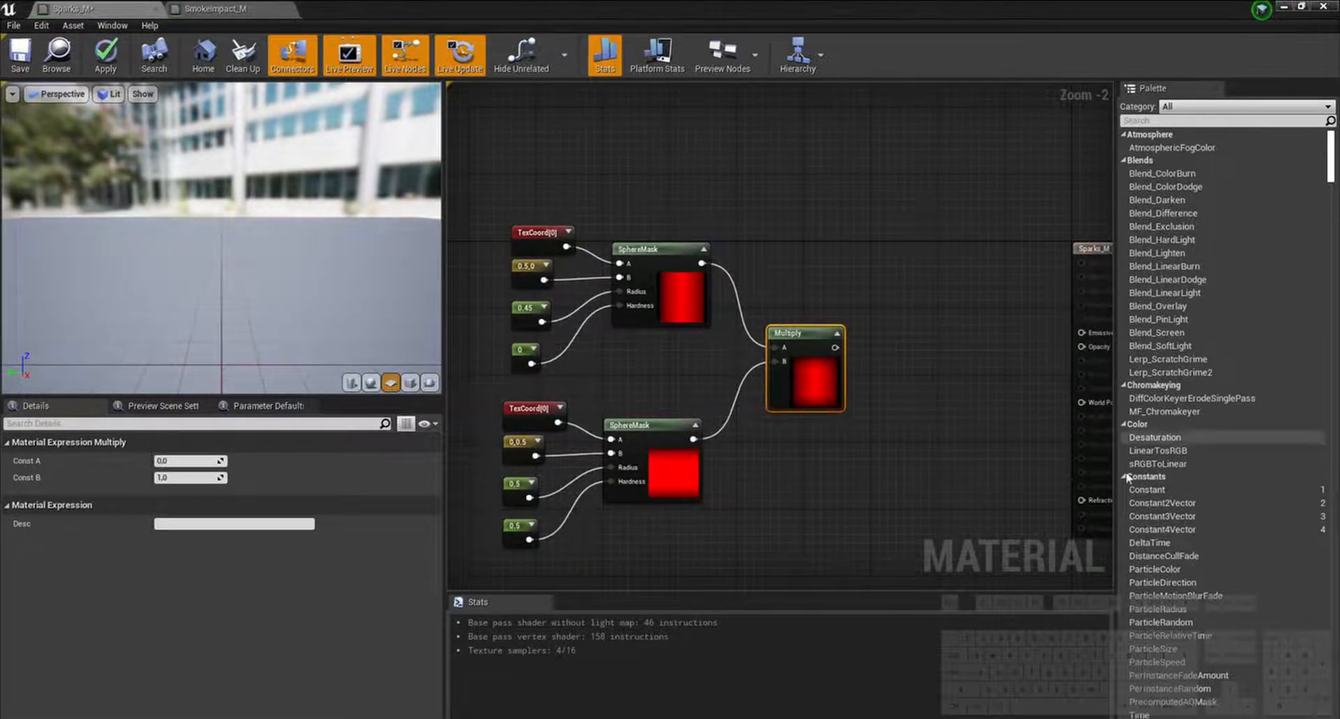
pyautogui.moveTo(629, 586); pyautogui.dragTo(664, 455, button='right')
pyautogui.rightClick(664, 454)
pyautogui.write('texturec')
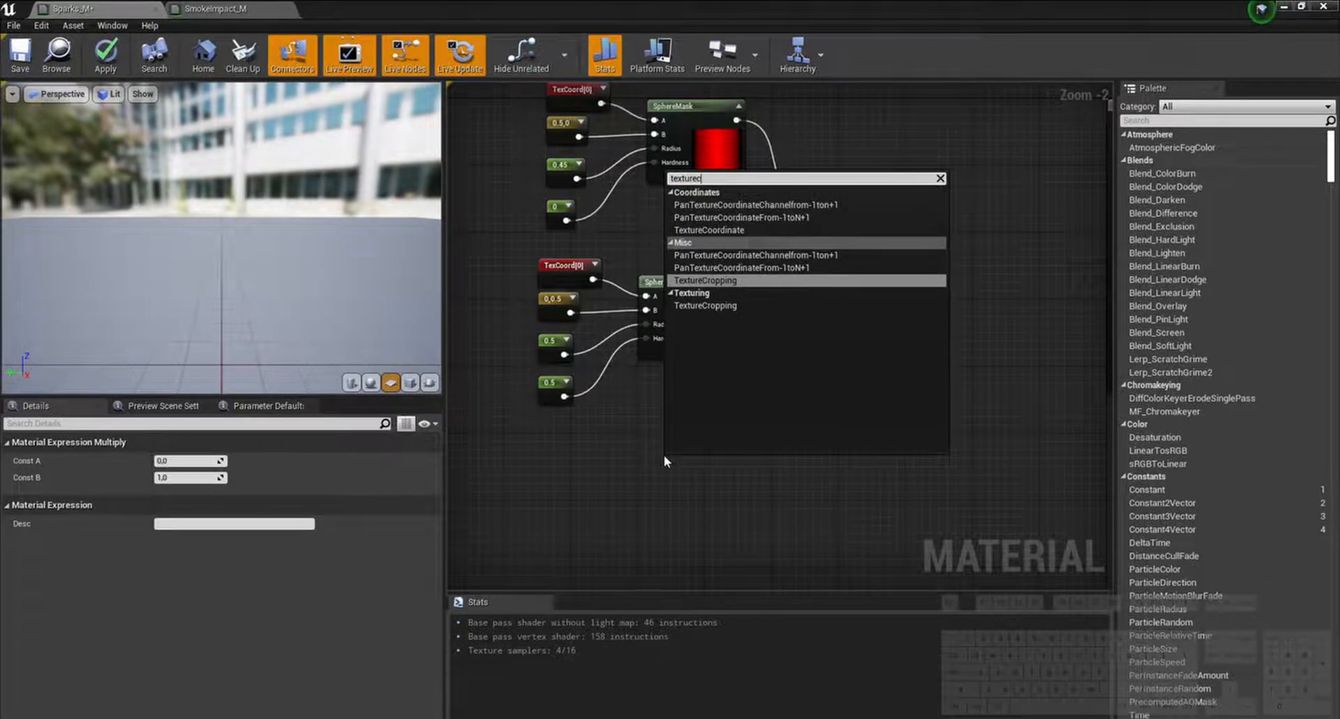
pyautogui.press('BackSpace')
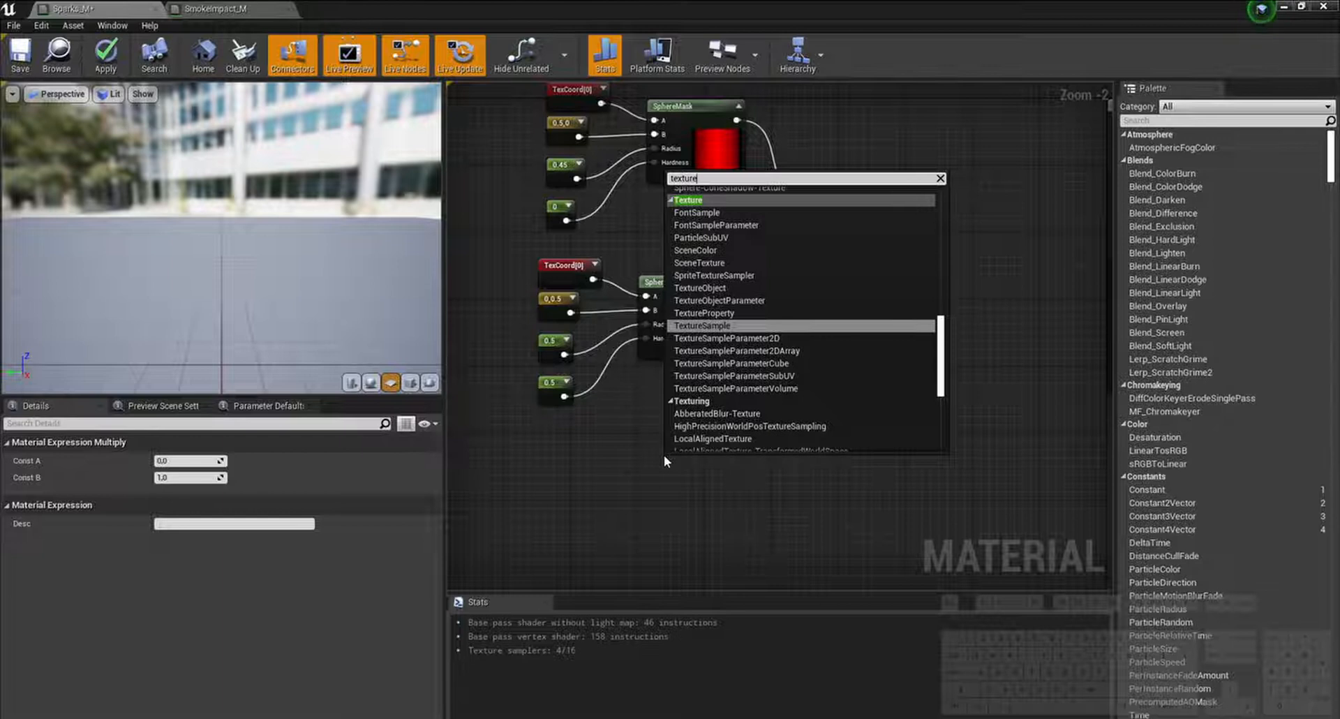
pyautogui.click(684, 505)
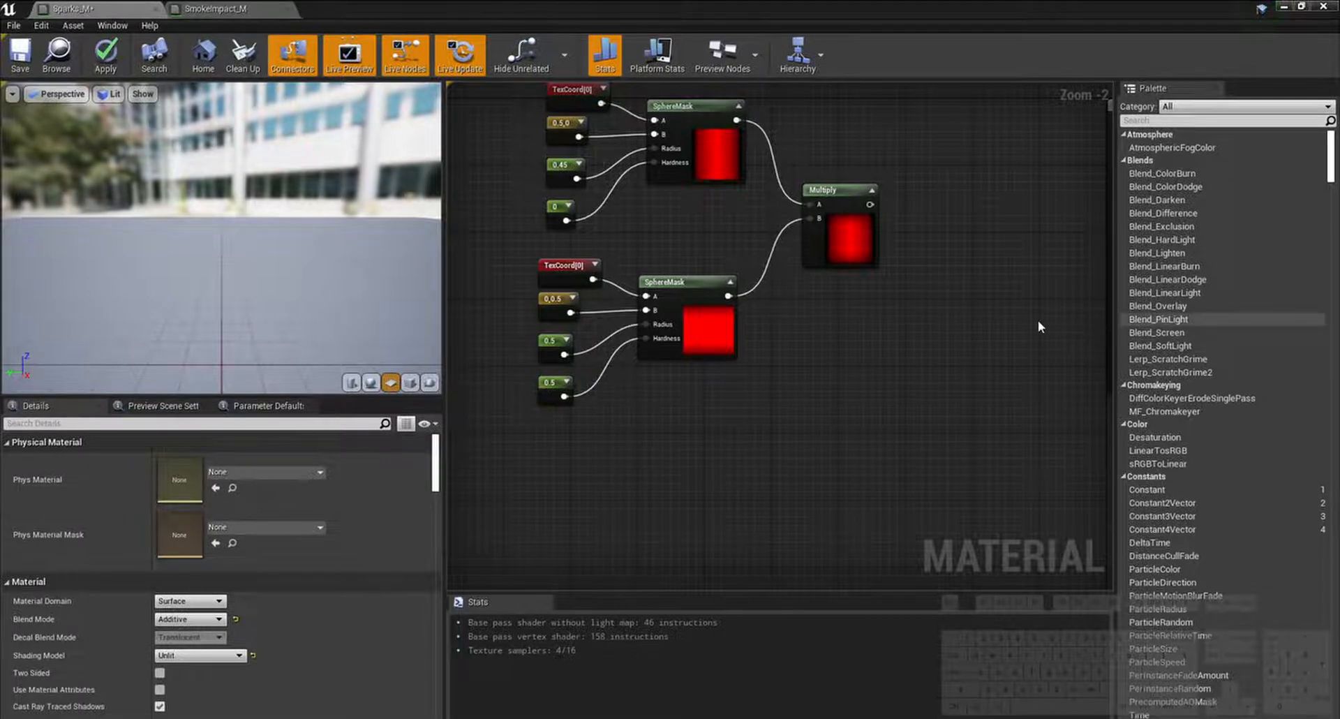
# Step: Add a Particle Color node and place it above the Multiply that combines the SphereMasks
pyautogui.moveTo(1037, 320); pyautogui.dragTo(911, 349, button='right')
pyautogui.rightClick(885, 352)
pyautogui.write('parti')
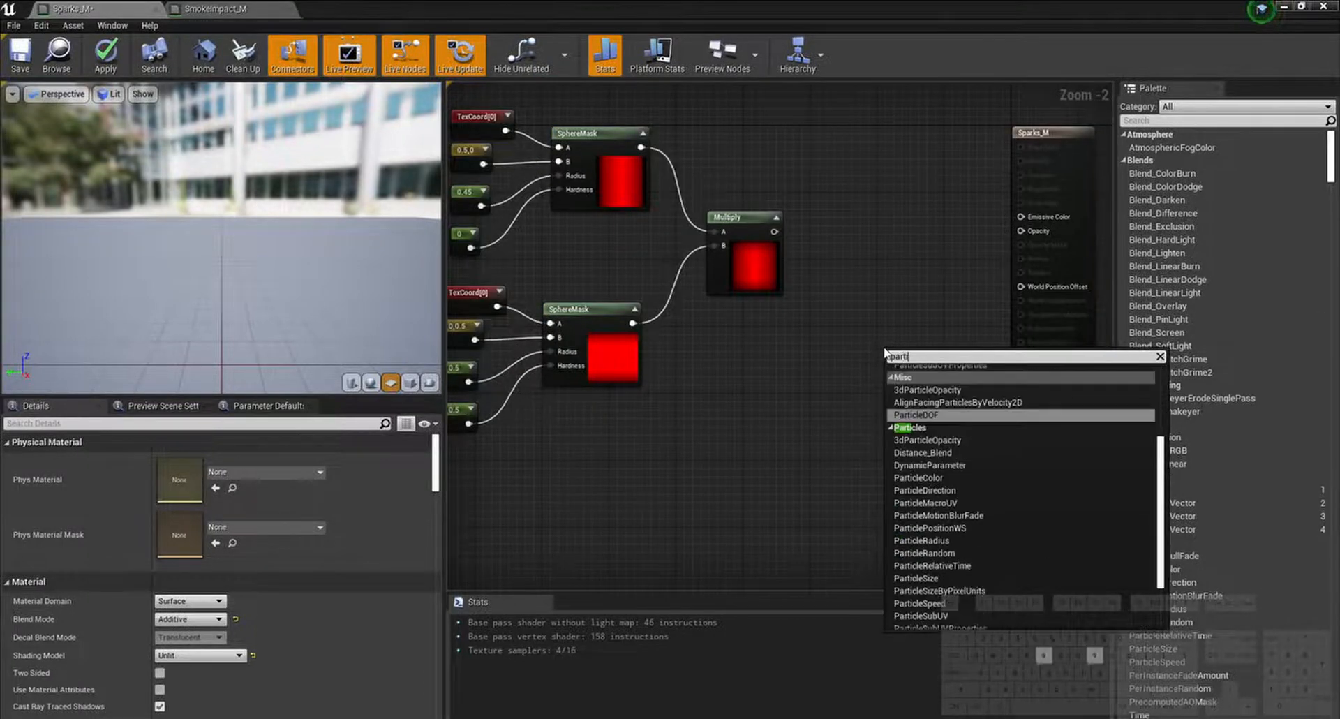
pyautogui.write('clec')
pyautogui.press('Return')
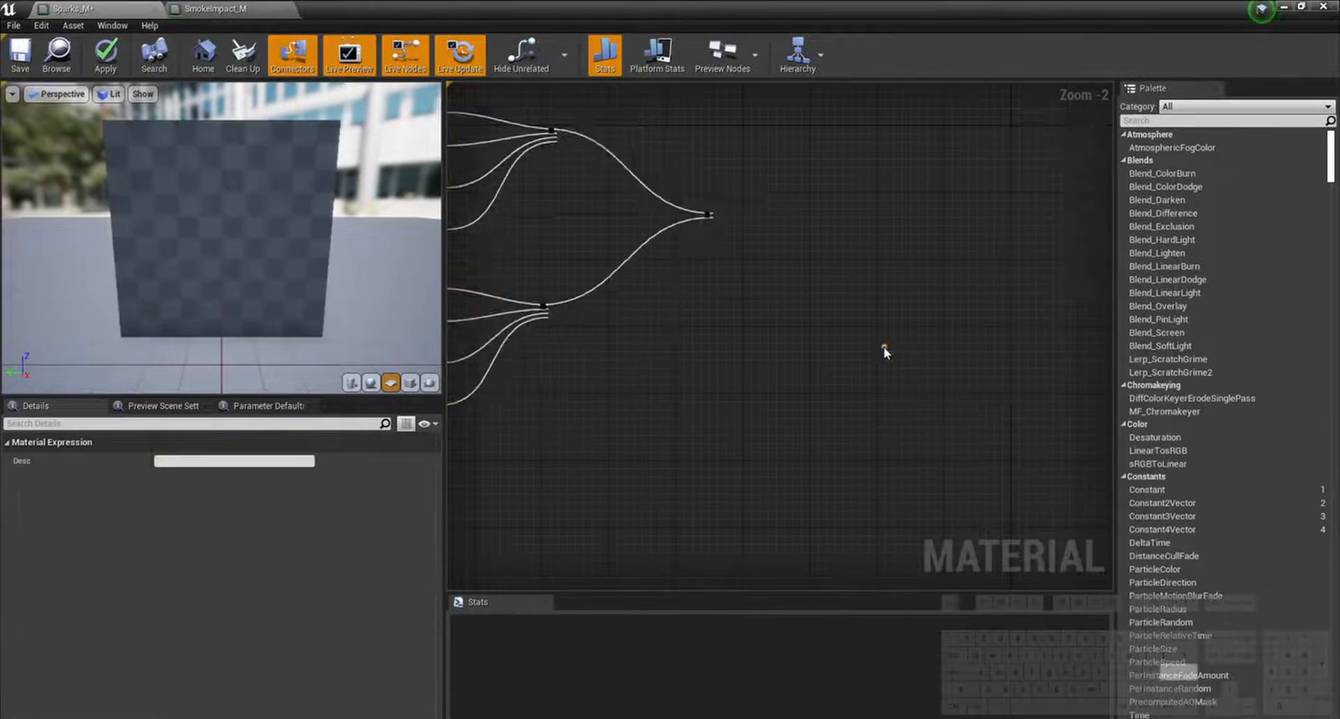
pyautogui.moveTo(853, 335); pyautogui.dragTo(831, 400, button='right')
pyautogui.moveTo(890, 445); pyautogui.dragTo(733, 192)
pyautogui.click(853, 252)
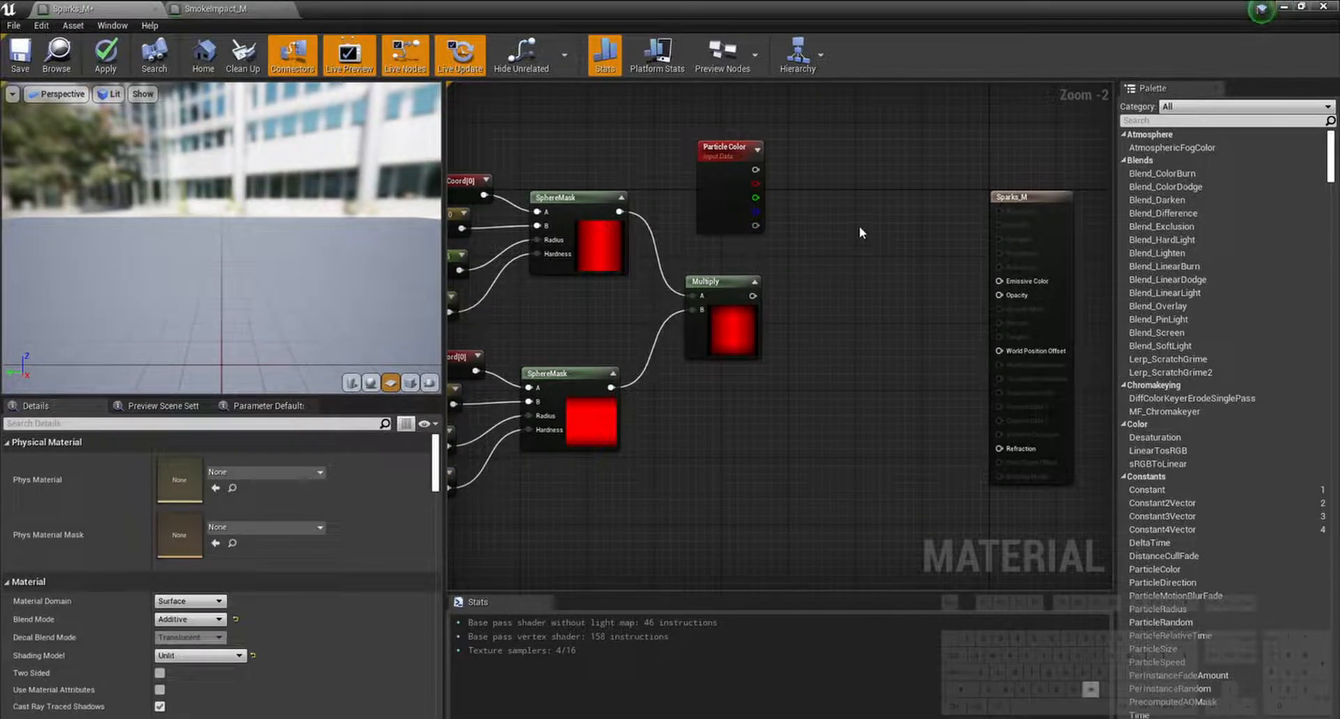
# Step: Multiply the combined mask with Particle Color's RGB output and connect the result to Emissive Color
pyautogui.click(862, 226)
pyautogui.moveTo(753, 295); pyautogui.dragTo(756, 170)
pyautogui.moveTo(870, 280); pyautogui.dragTo(821, 275, button='right')
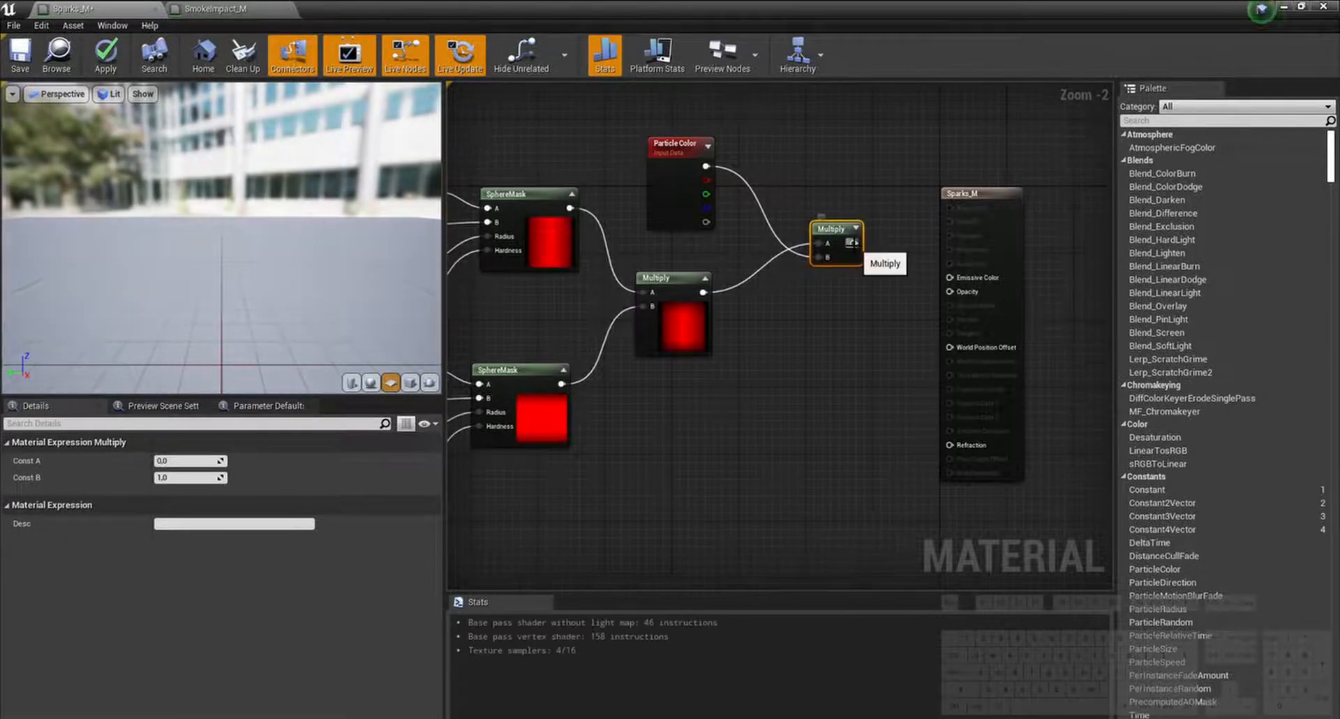
pyautogui.moveTo(854, 242); pyautogui.dragTo(1055, 267)
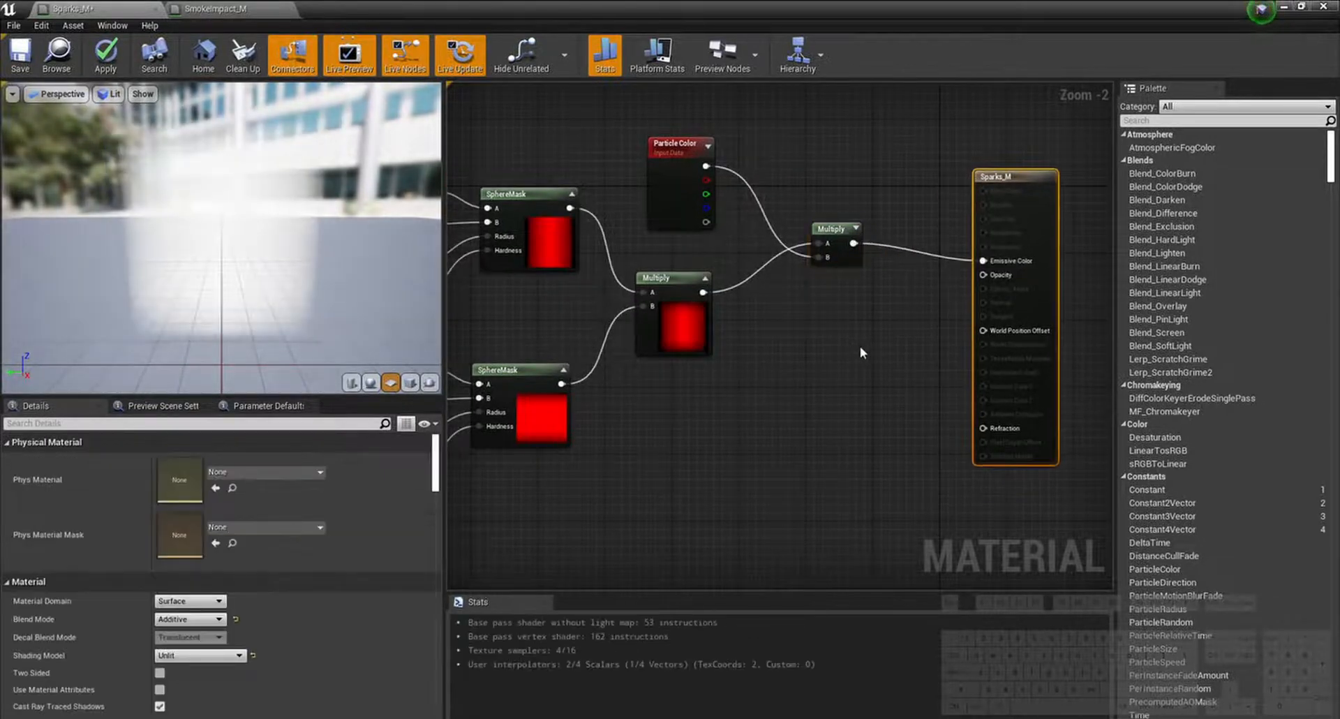
# Step: Add another Multiply node combining Particle Color's alpha with the combined SphereMask result
pyautogui.click(833, 346)
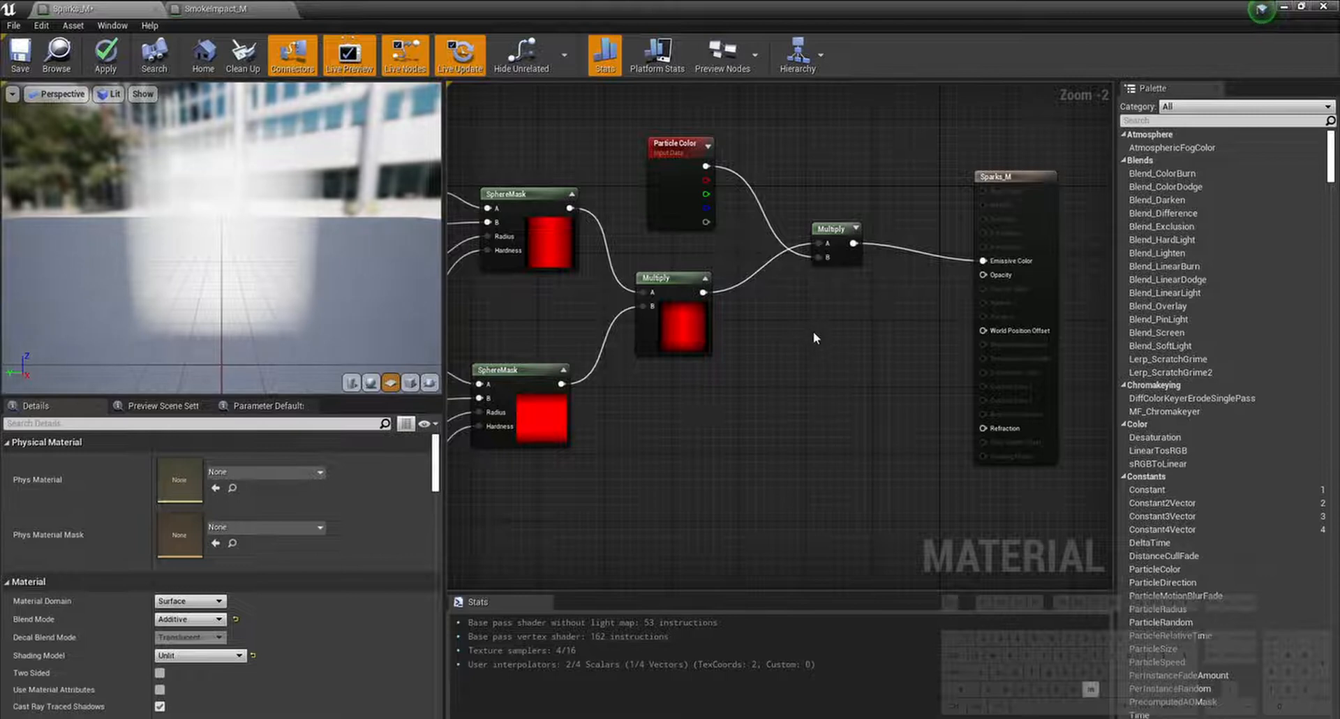
pyautogui.click(814, 332)
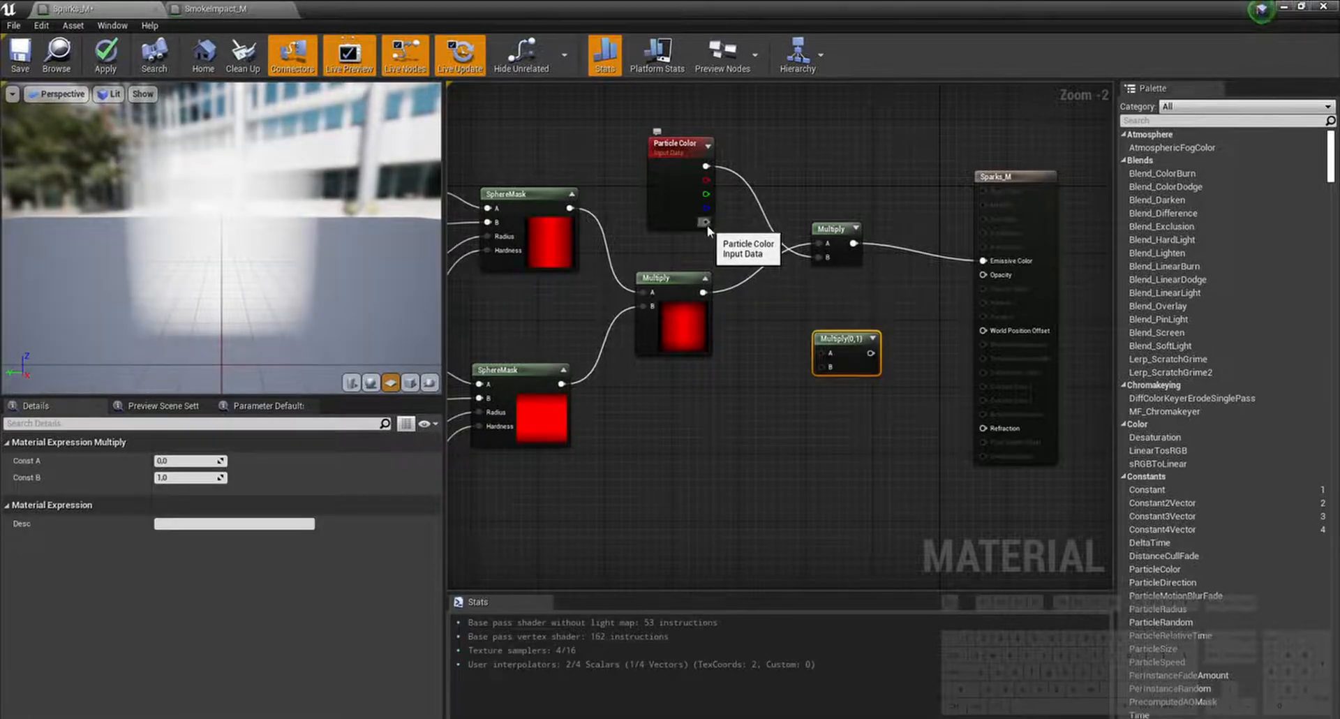
pyautogui.moveTo(707, 224); pyautogui.dragTo(822, 366)
pyautogui.moveTo(702, 292); pyautogui.dragTo(822, 352)
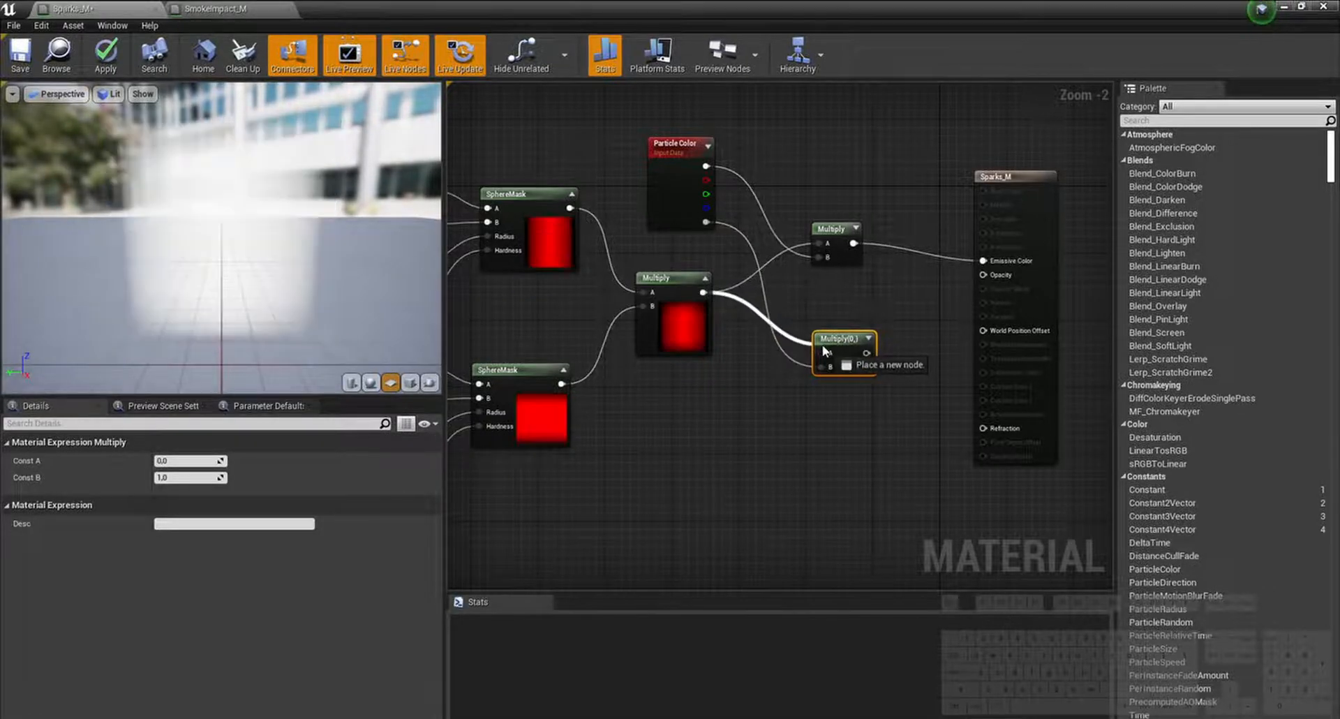
# Step: Add a Depth Fade node below the alpha Multiply and set its Fade Distance Default to 25
pyautogui.moveTo(844, 458); pyautogui.dragTo(771, 447, button='right')
pyautogui.rightClick(770, 446)
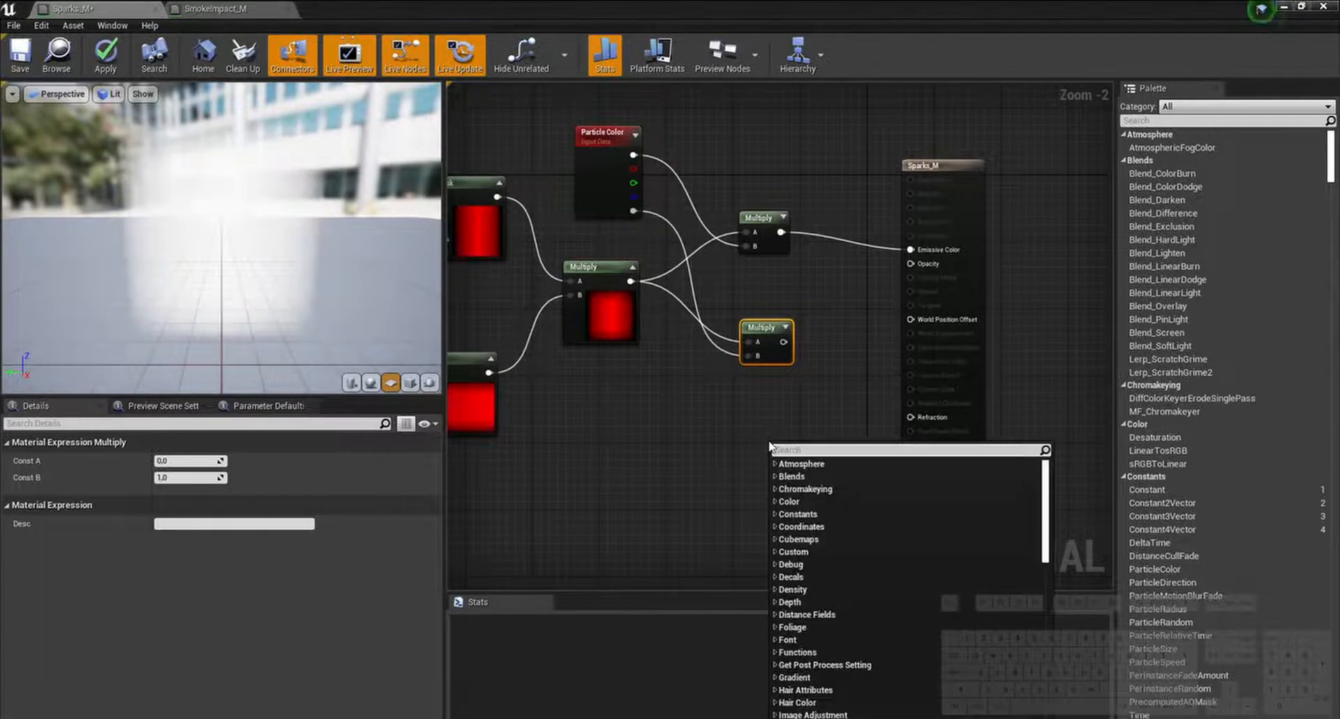
pyautogui.write('depth fade')
pyautogui.press('Return')
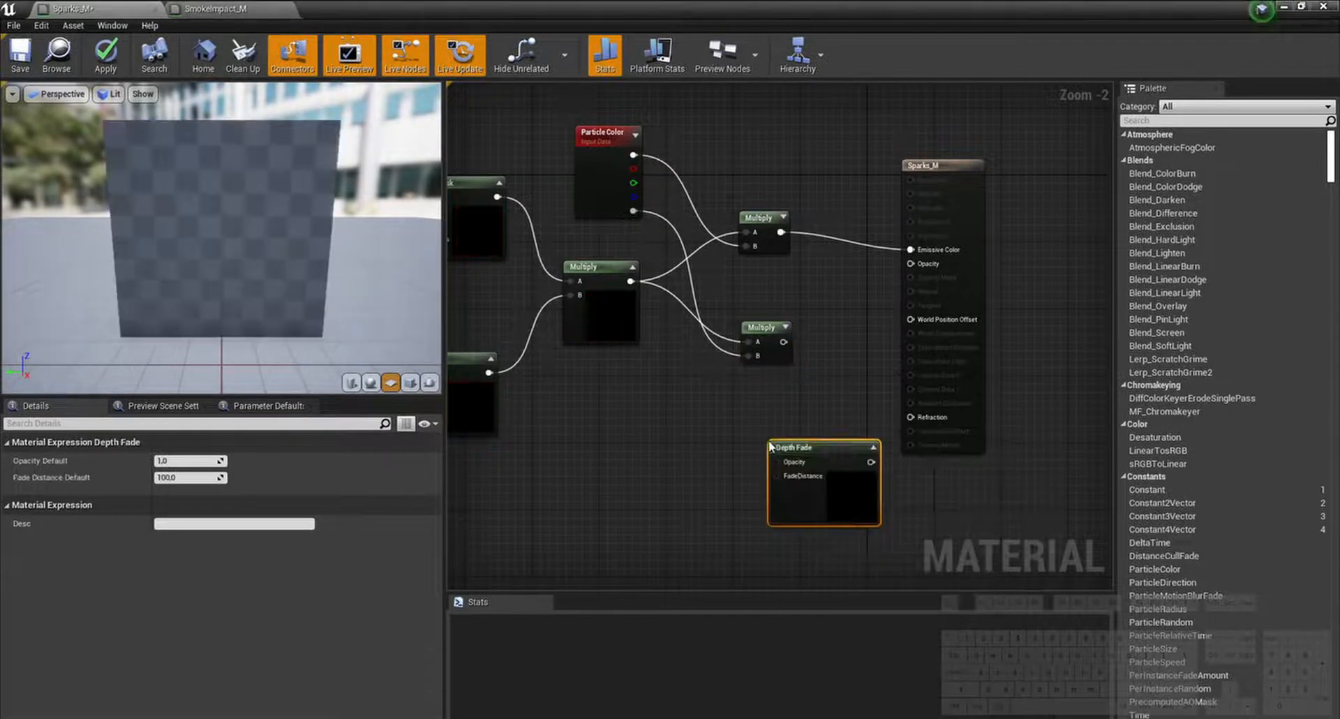
pyautogui.moveTo(852, 493); pyautogui.dragTo(767, 463)
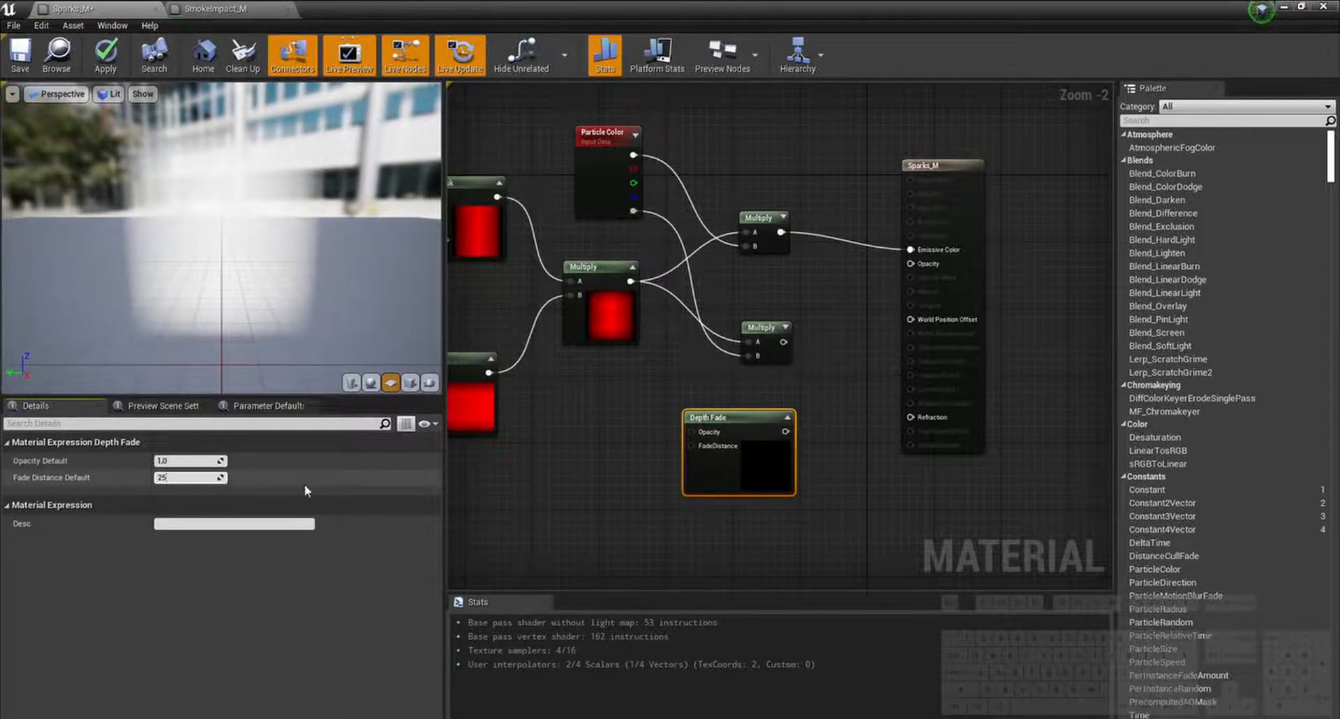
pyautogui.click(749, 527)
pyautogui.moveTo(758, 482); pyautogui.dragTo(751, 473)
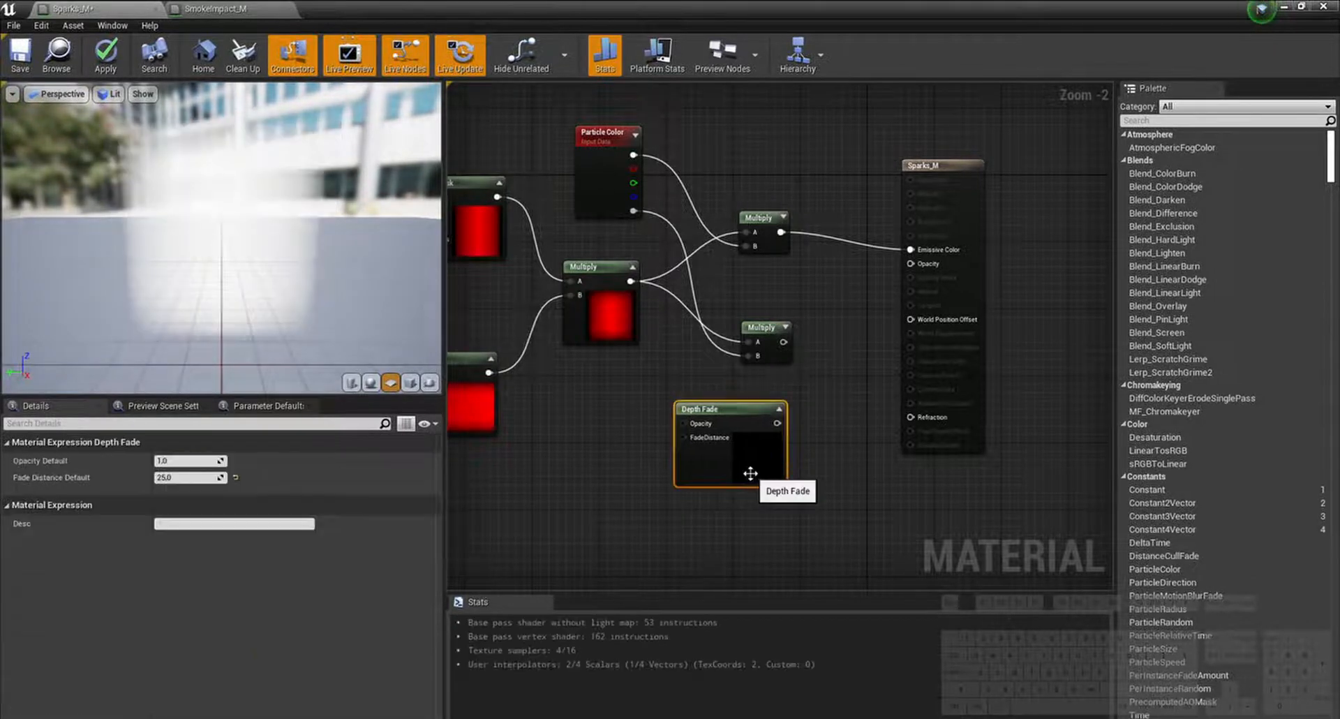
# Step: Multiply the Depth Fade output with the alpha Multiply and connect the result to the material's Opacity
pyautogui.moveTo(869, 421); pyautogui.dragTo(767, 452, button='right')
pyautogui.click(741, 402)
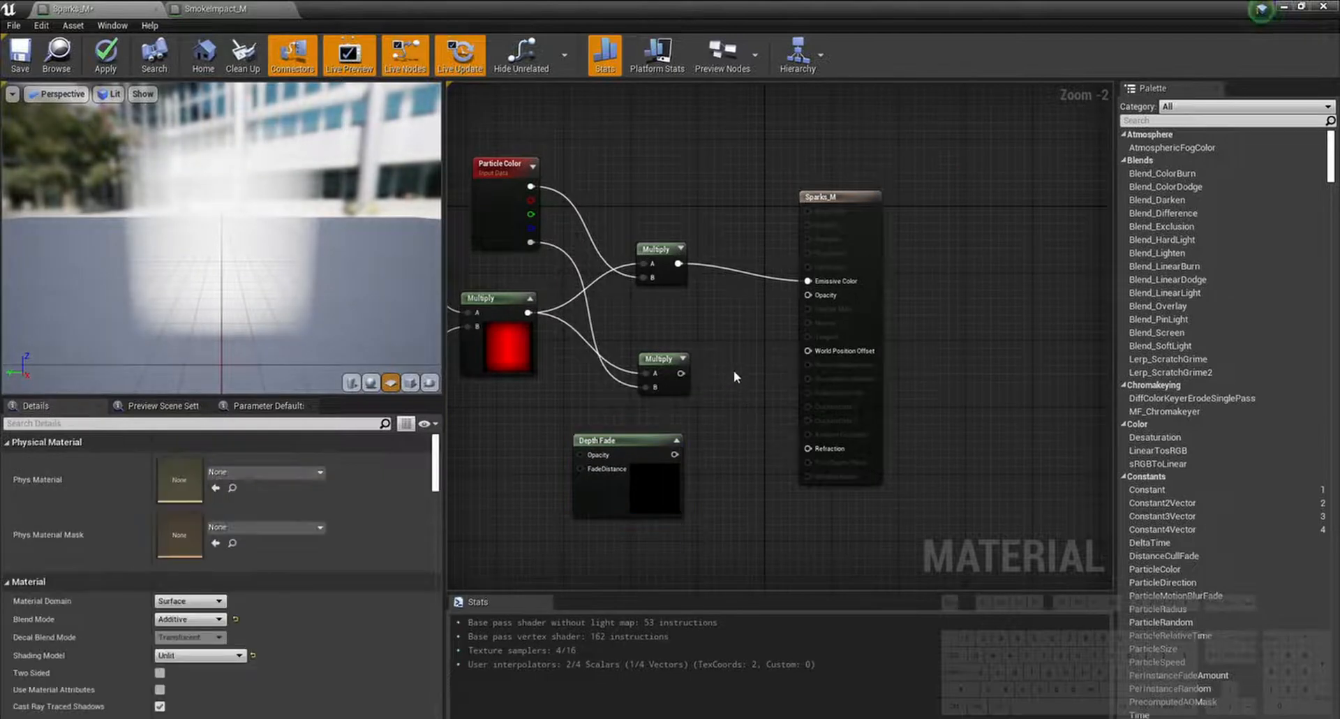
pyautogui.click(738, 372)
pyautogui.moveTo(674, 454); pyautogui.dragTo(746, 403)
pyautogui.moveTo(764, 405); pyautogui.dragTo(744, 406, button='right')
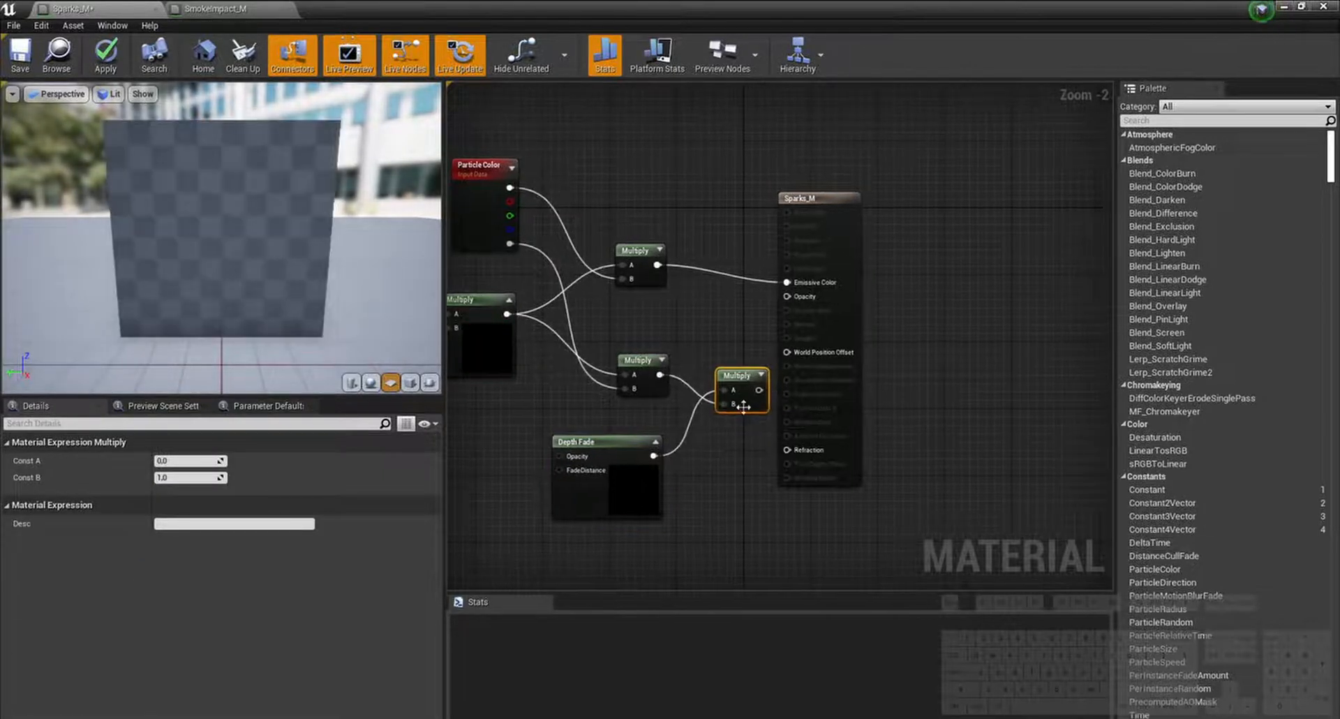
pyautogui.moveTo(743, 406); pyautogui.dragTo(789, 297)
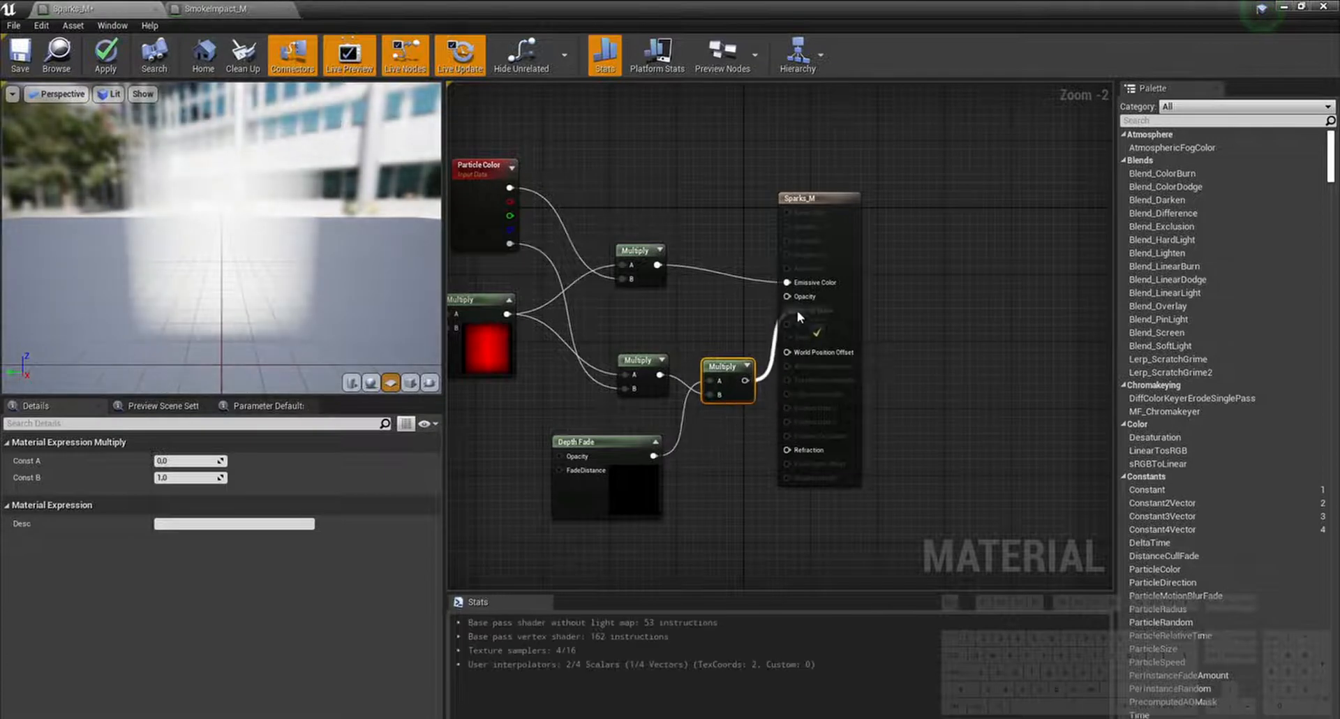
# Step: Move the Depth Fade node slightly up, save the Sparks_M material and close its editor
pyautogui.click(842, 325)
pyautogui.scroll(-2, 733, 474)
pyautogui.moveTo(714, 497); pyautogui.dragTo(767, 515, button='right')
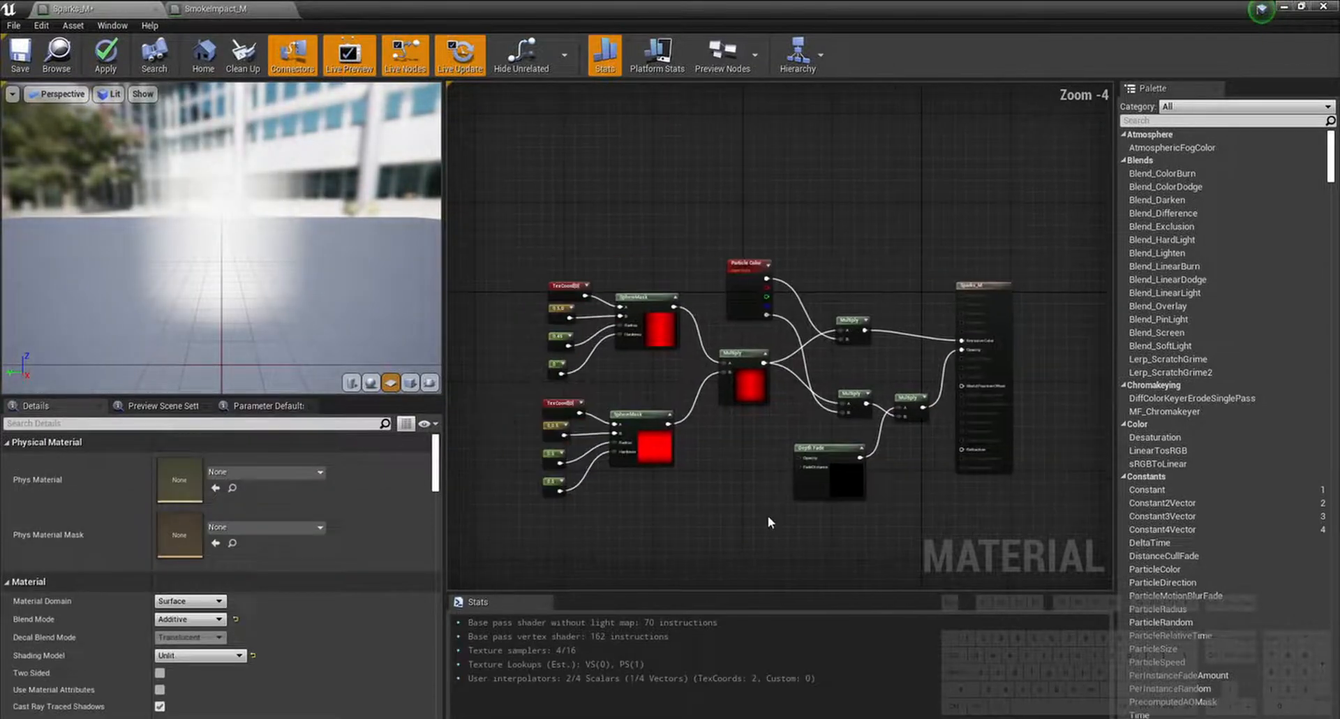
pyautogui.moveTo(858, 493); pyautogui.dragTo(857, 487)
pyautogui.click(839, 504)
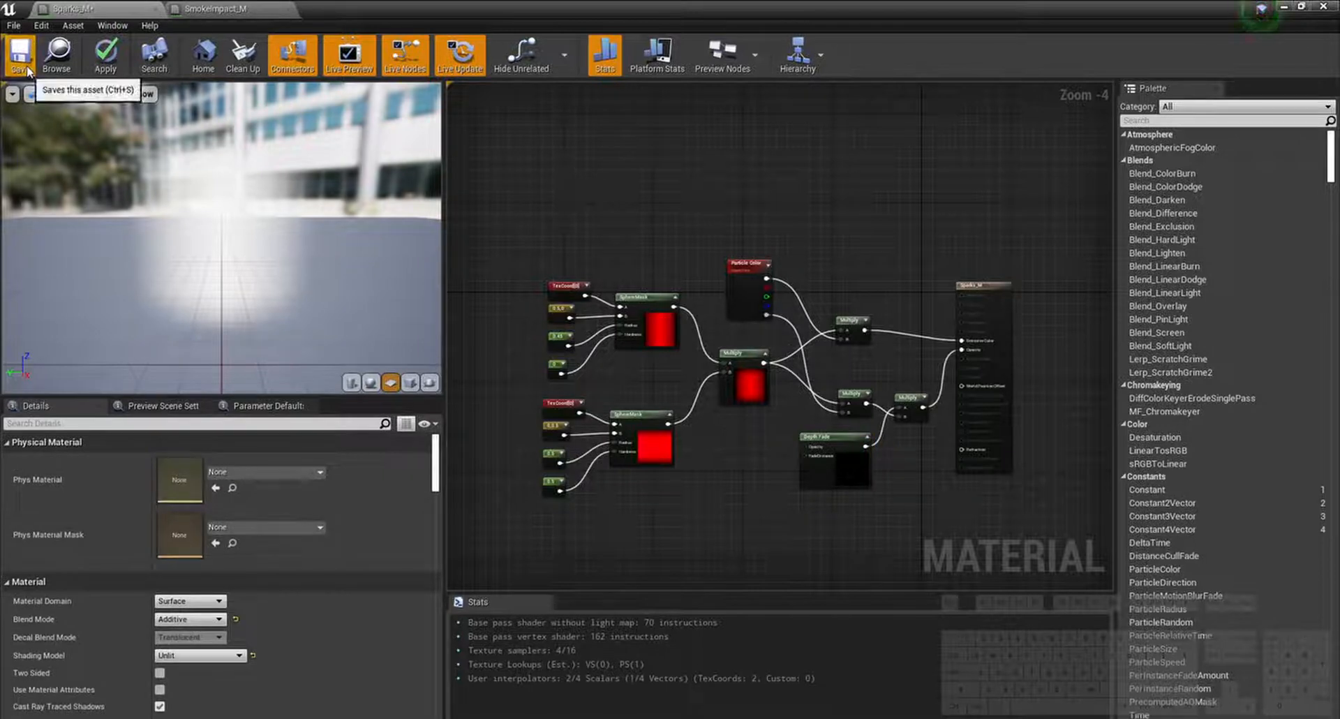
pyautogui.click(20, 56)
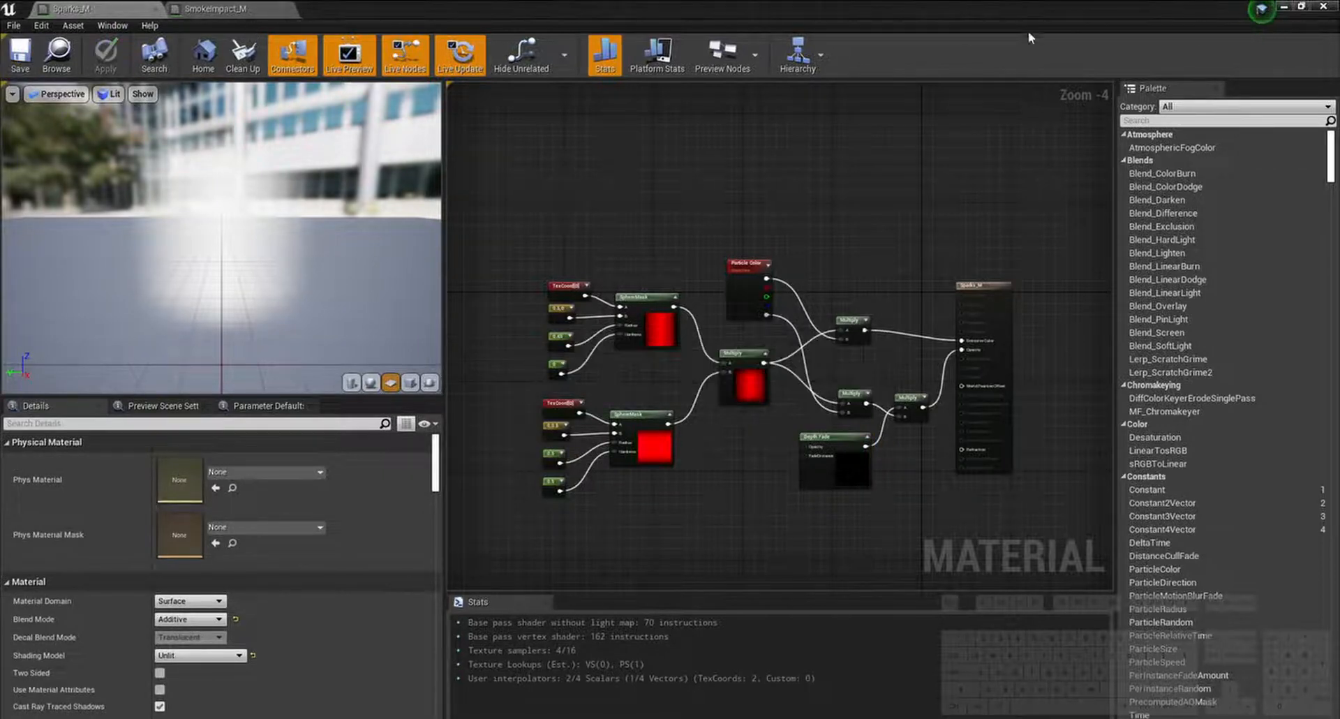
pyautogui.click(1317, 10)
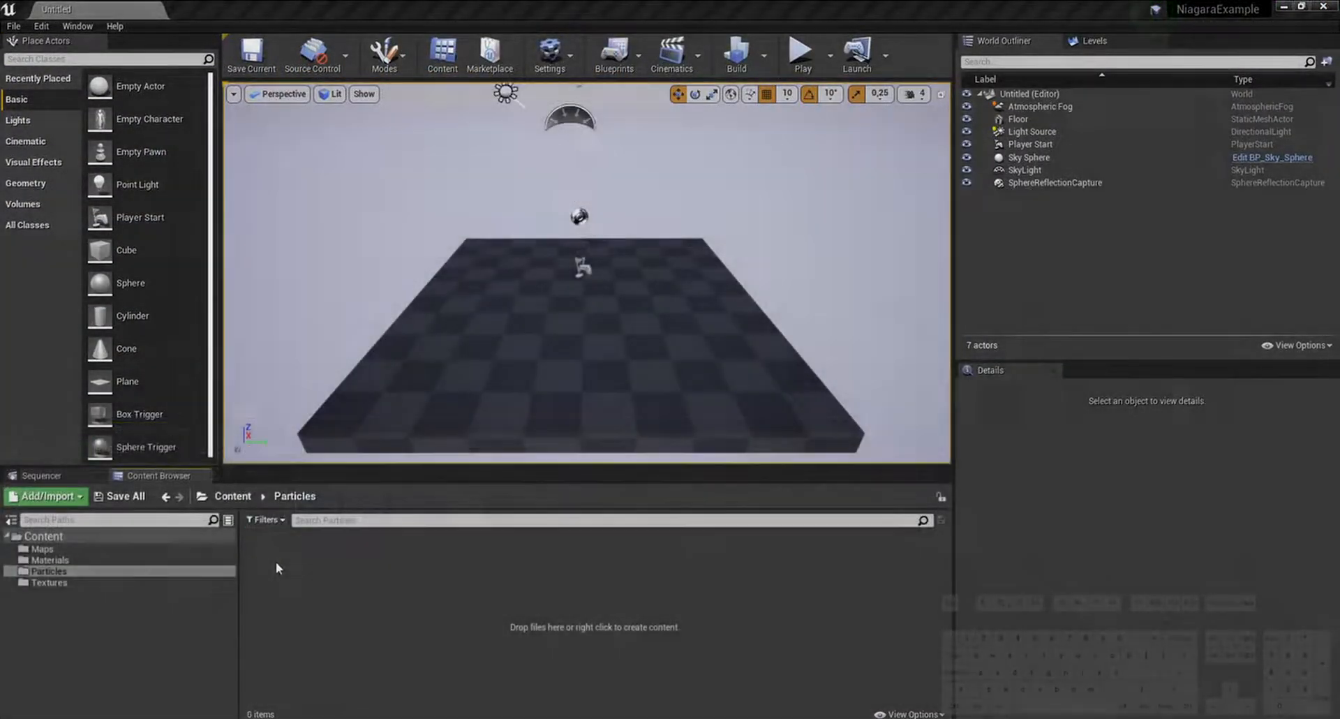
pyautogui.rightClick(275, 561)
pyautogui.moveTo(358, 446)
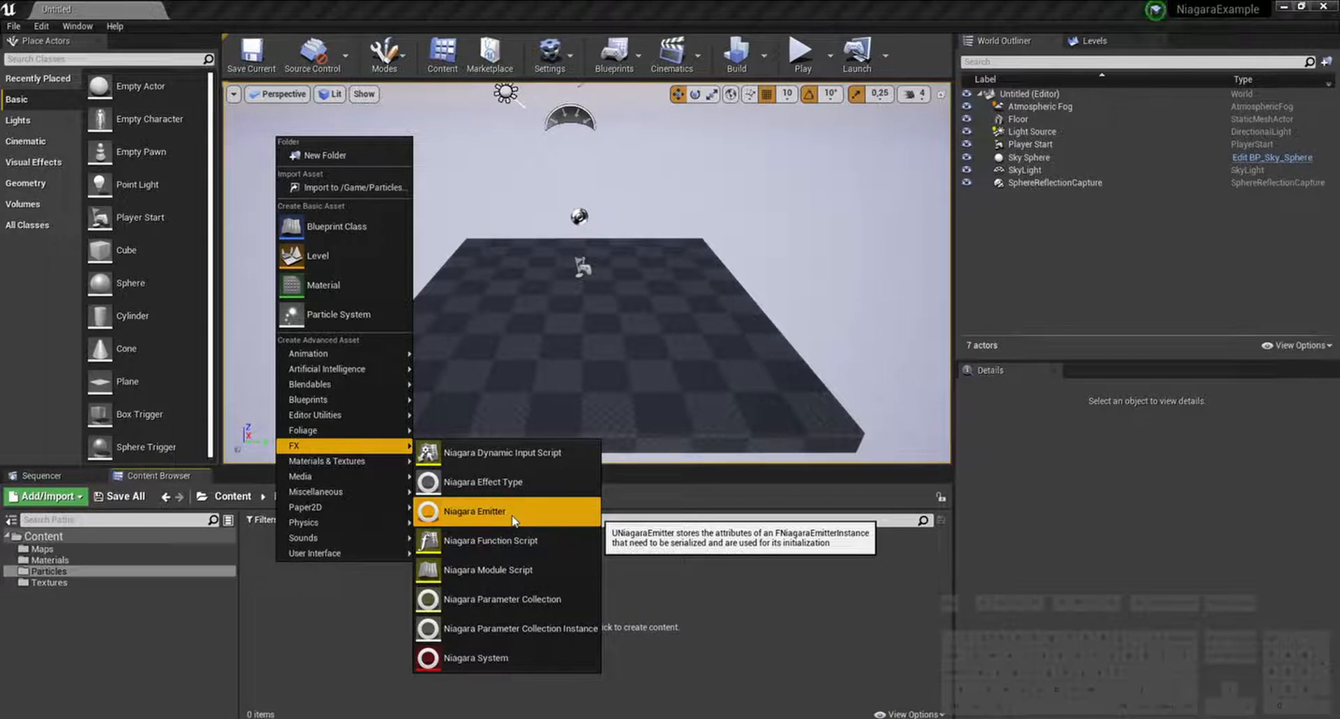
pyautogui.click(303, 661)
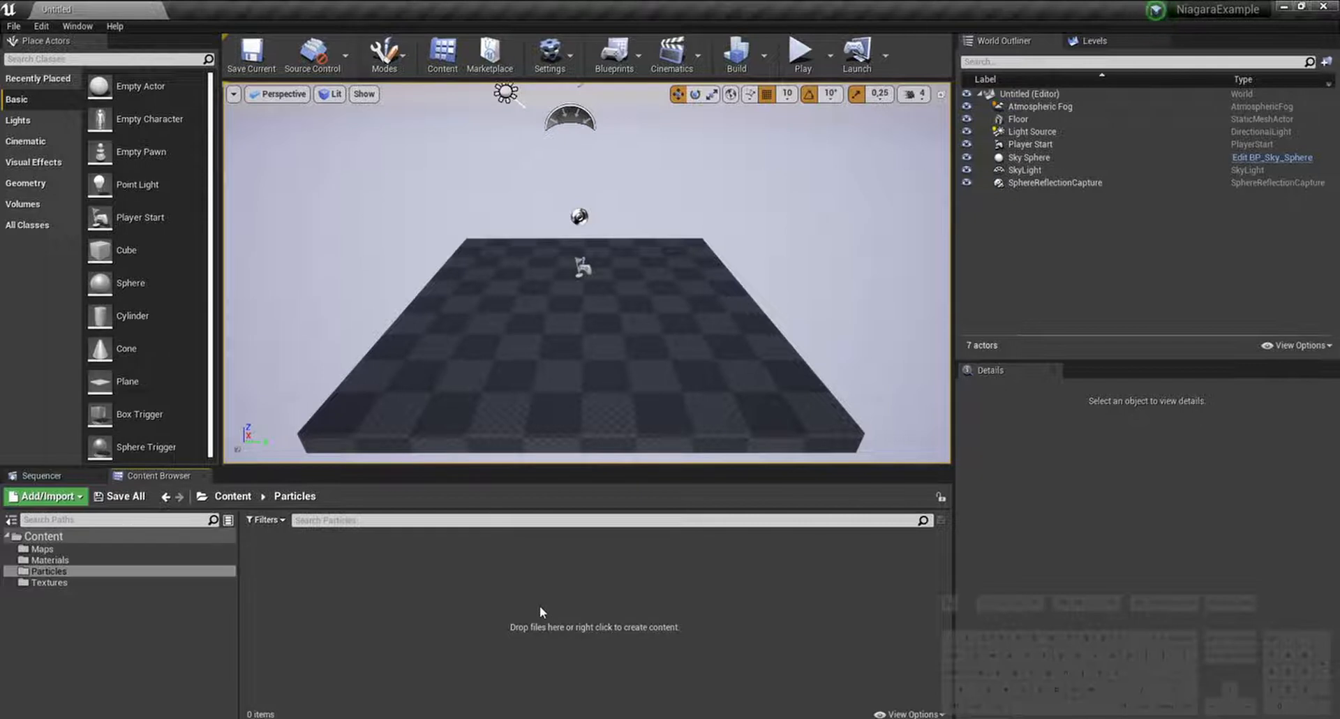
# Step: Create a Niagara Emitter from the Empty template in the Particles folder and name it Burst_NE
pyautogui.rightClick(279, 557)
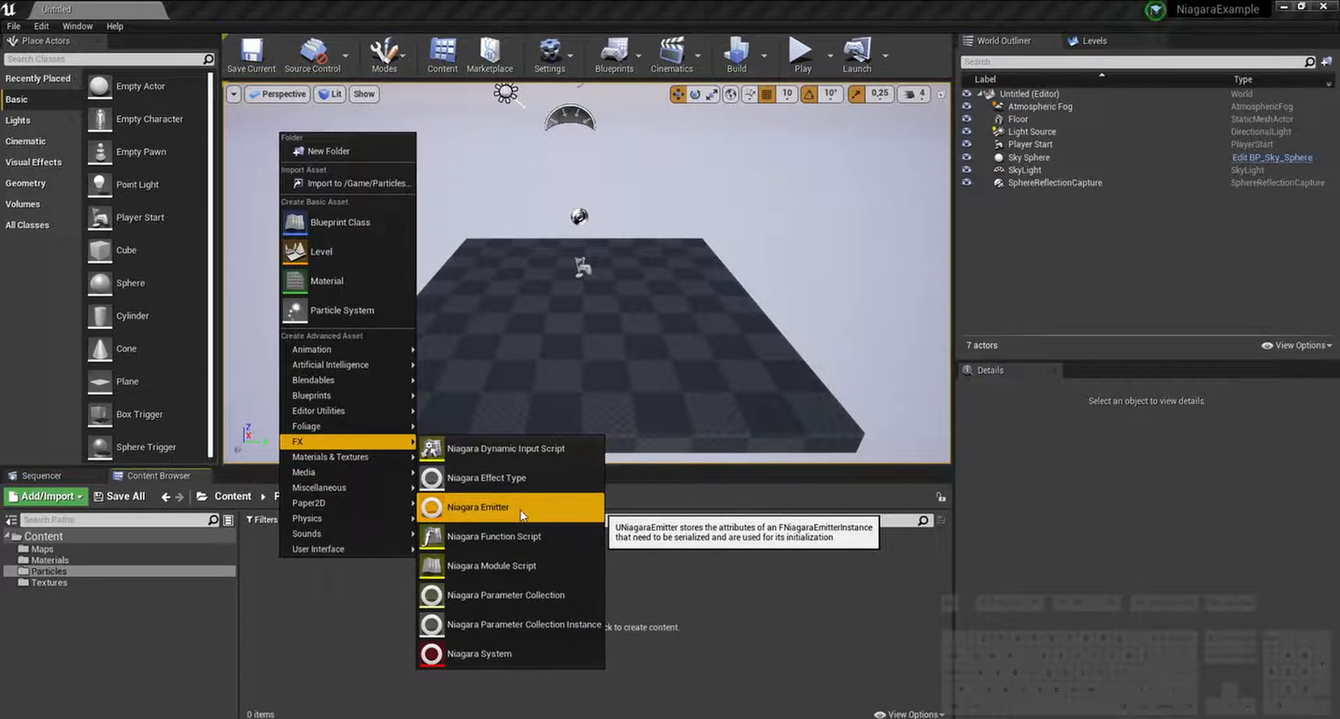
pyautogui.click(521, 507)
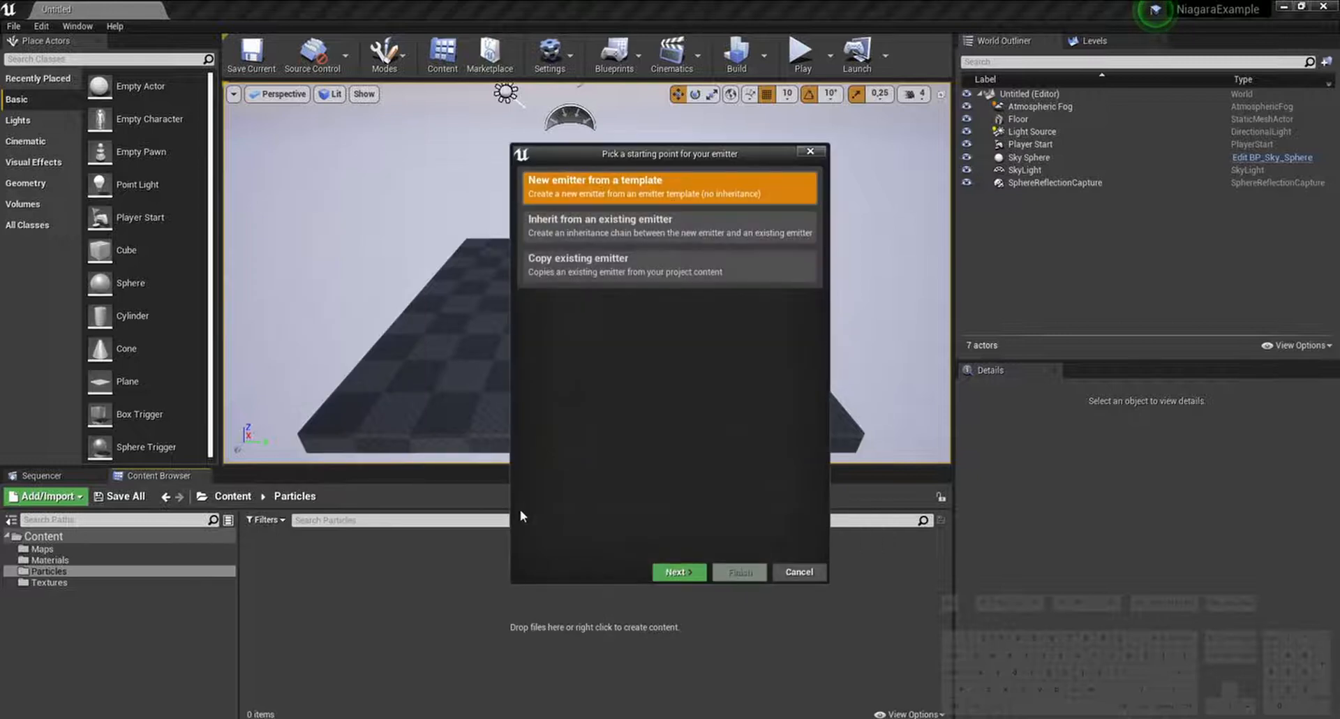
pyautogui.click(679, 572)
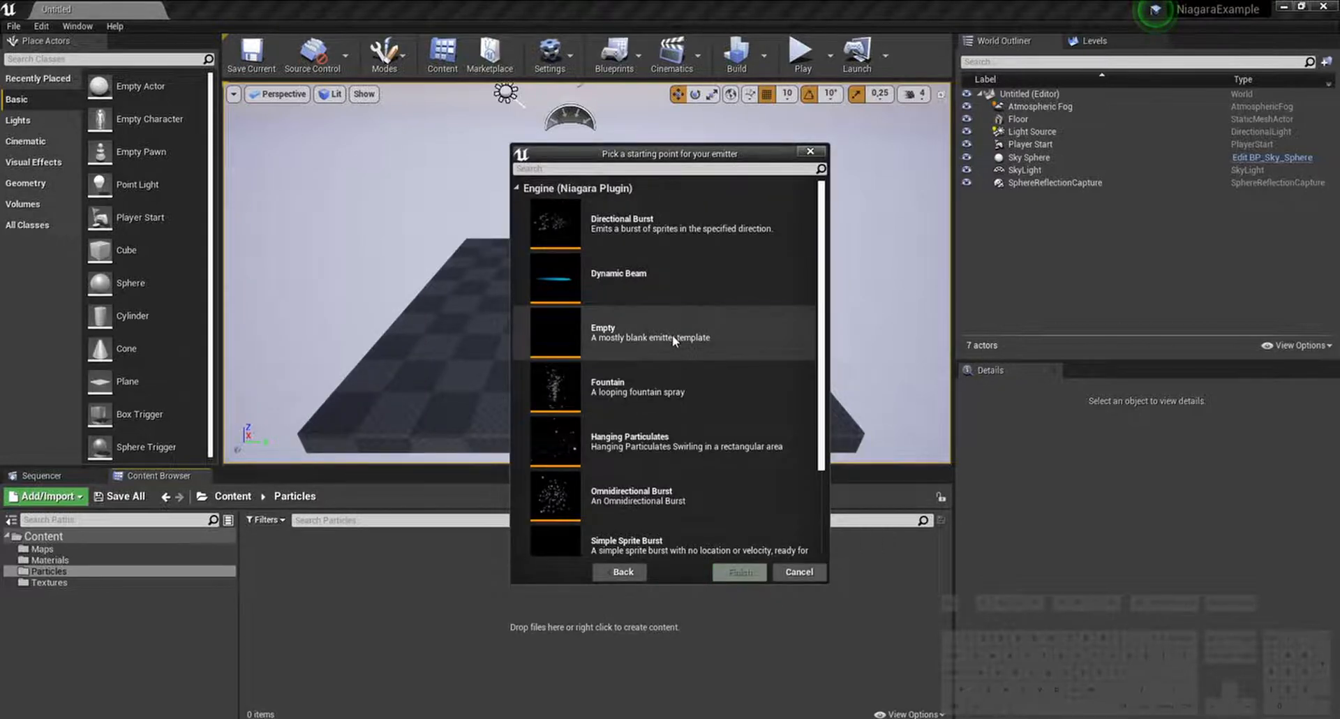
pyautogui.click(672, 334)
pyautogui.click(740, 572)
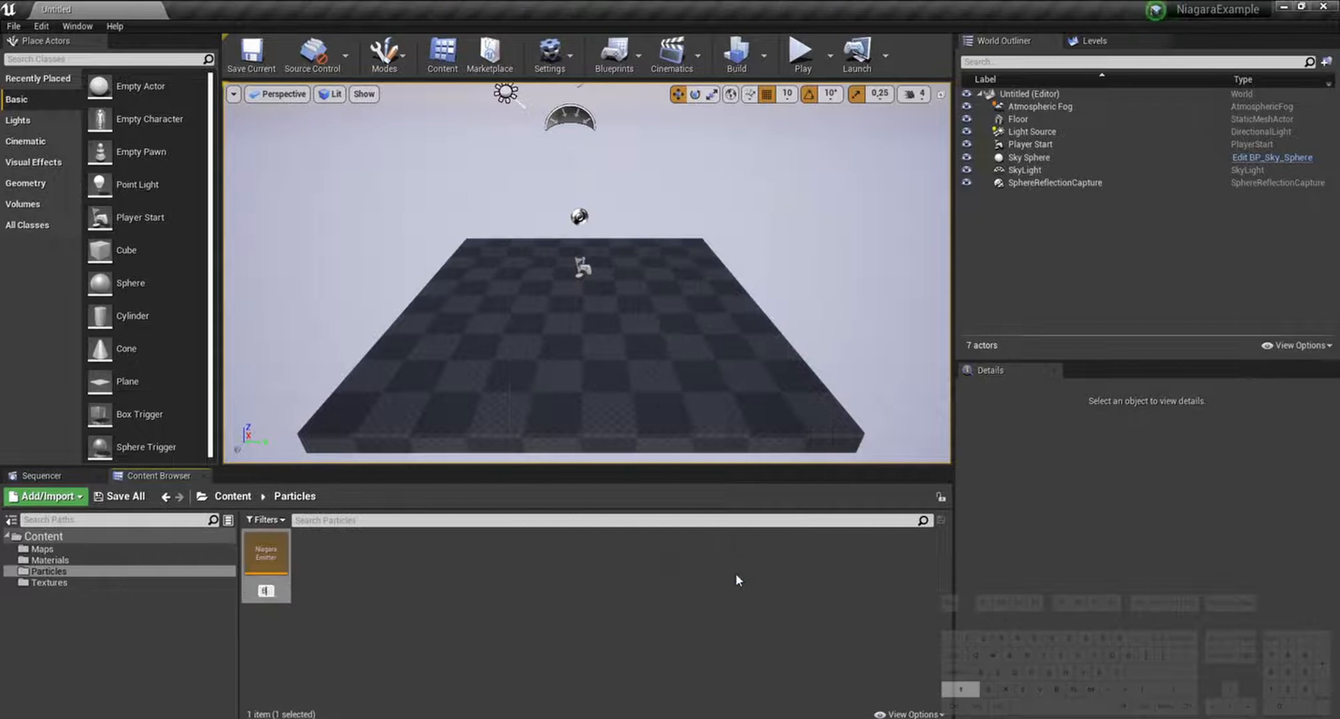
pyautogui.write('Burst_NE')
pyautogui.press('Return')
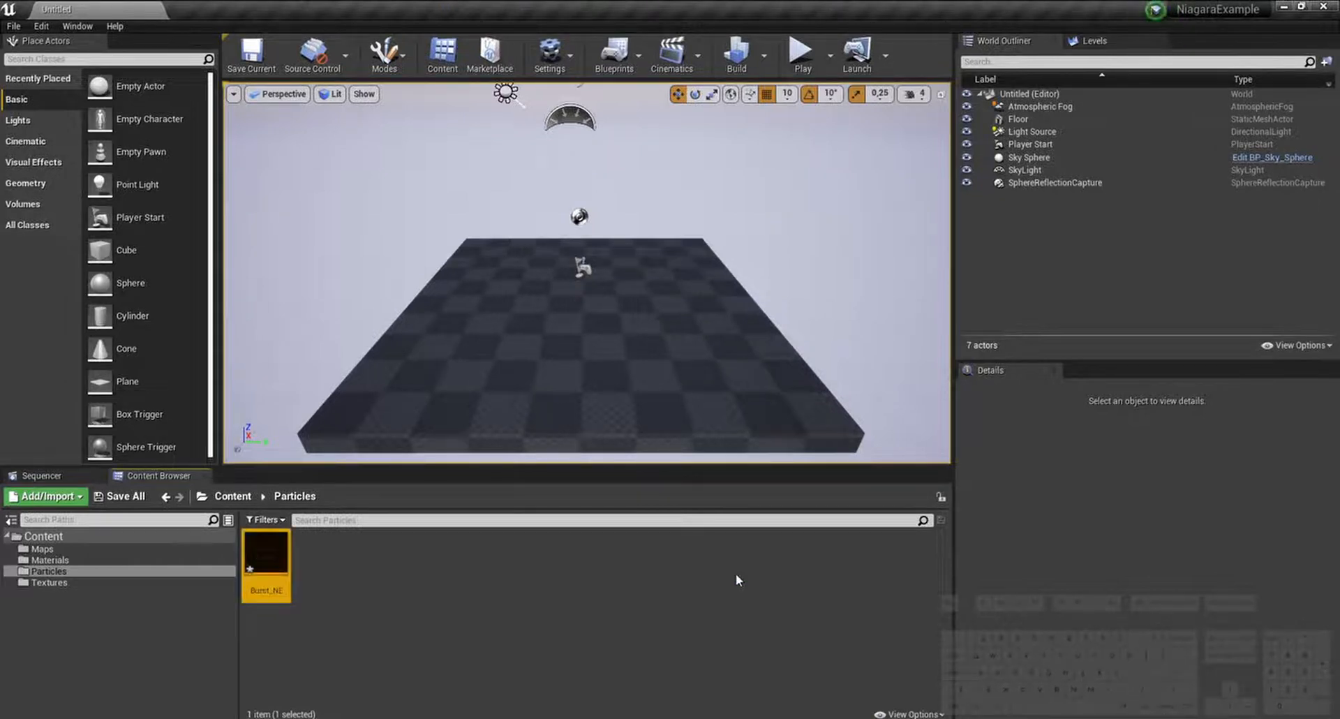
# Step: Create a Niagara Emitter from the Empty template in the Particles folder and name it Spark_NE
pyautogui.rightClick(383, 577)
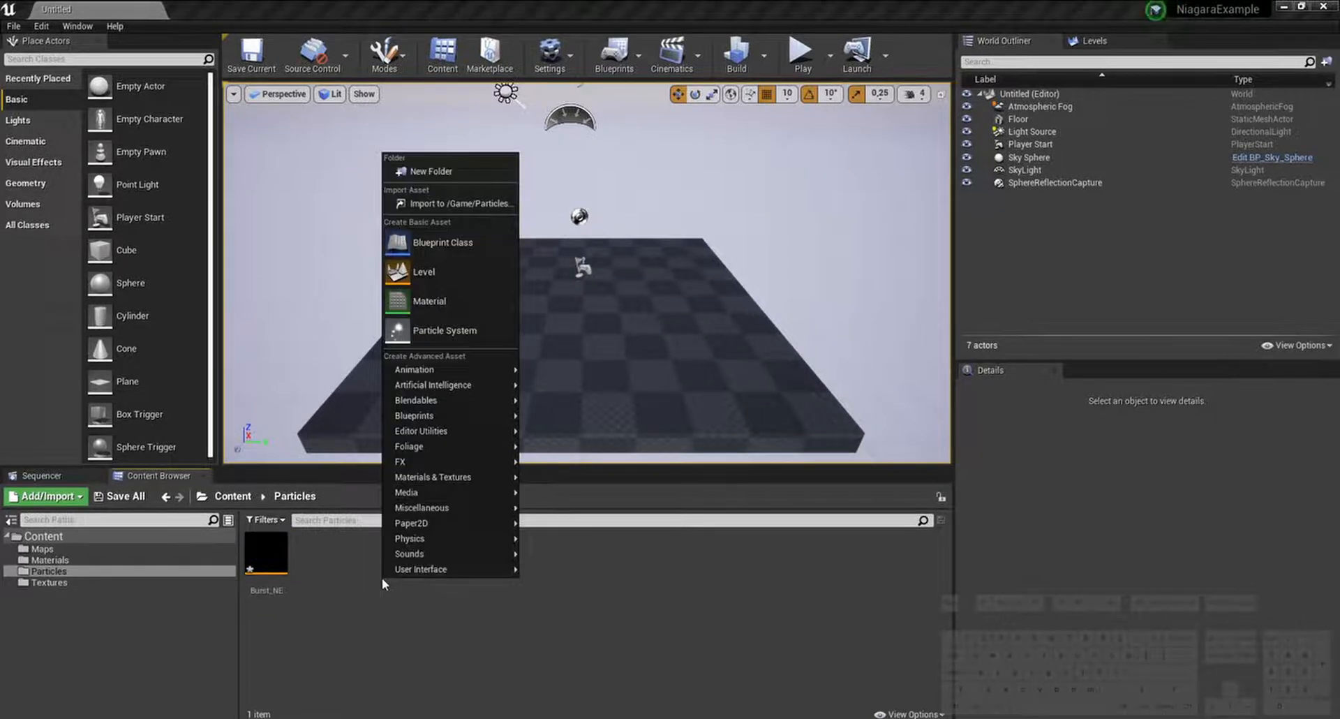
pyautogui.moveTo(467, 461)
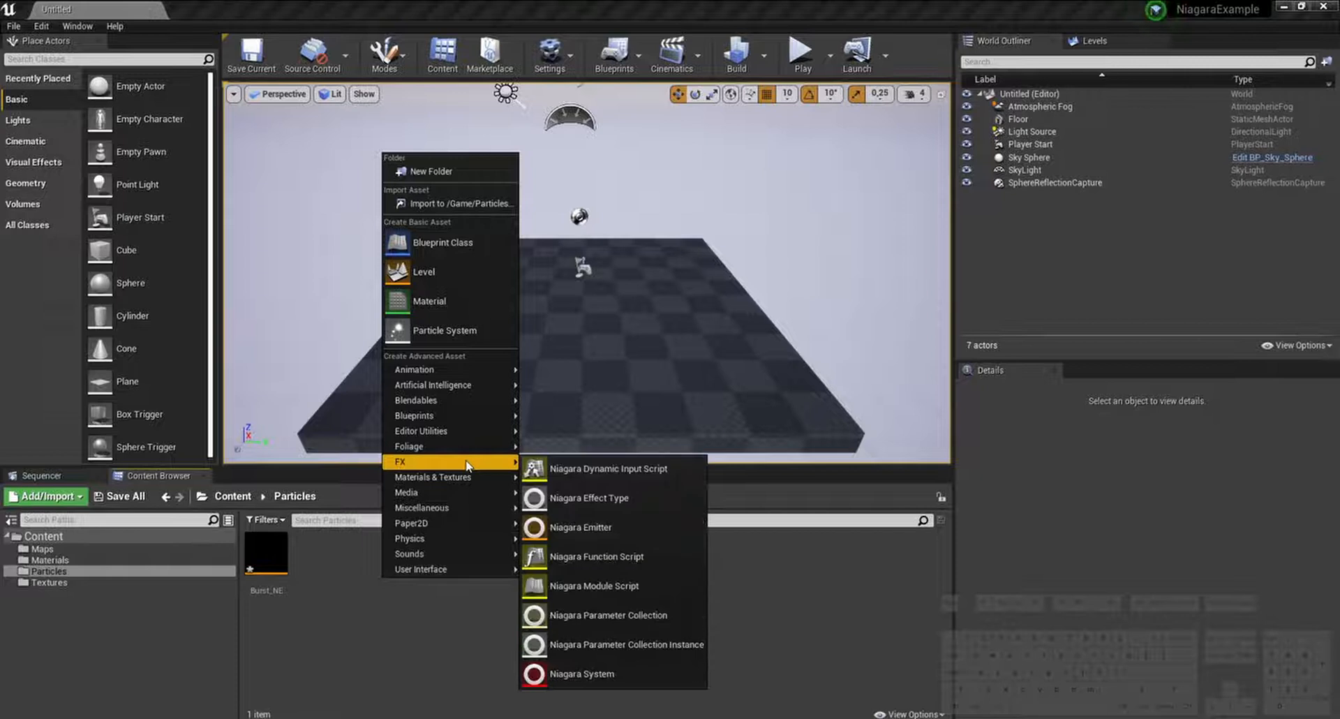
pyautogui.click(625, 525)
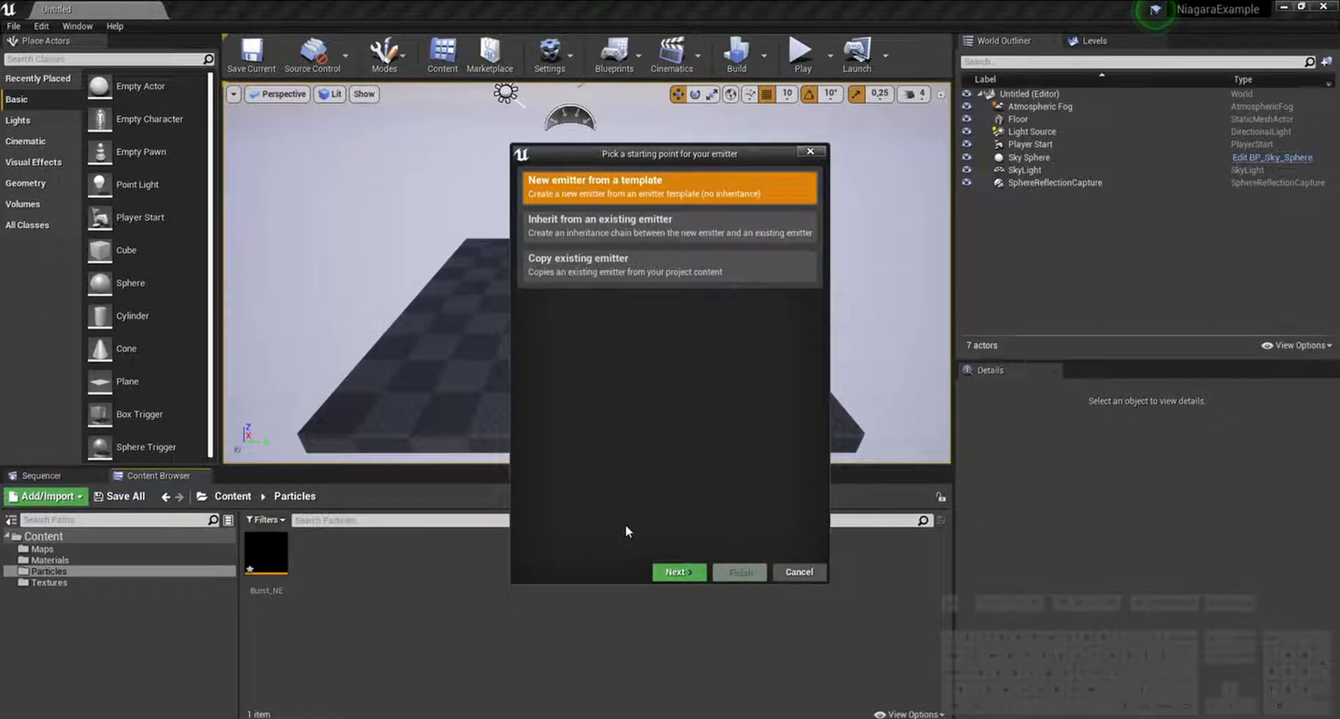
pyautogui.click(667, 571)
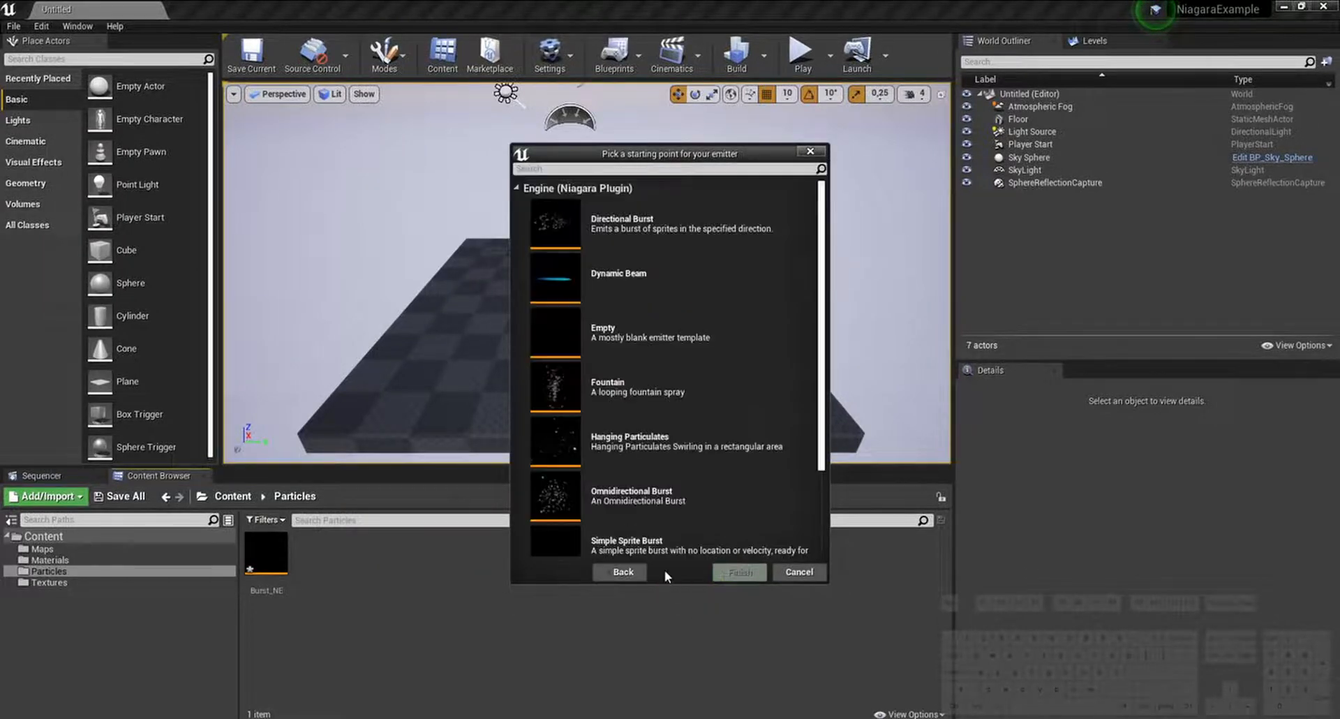
pyautogui.click(614, 340)
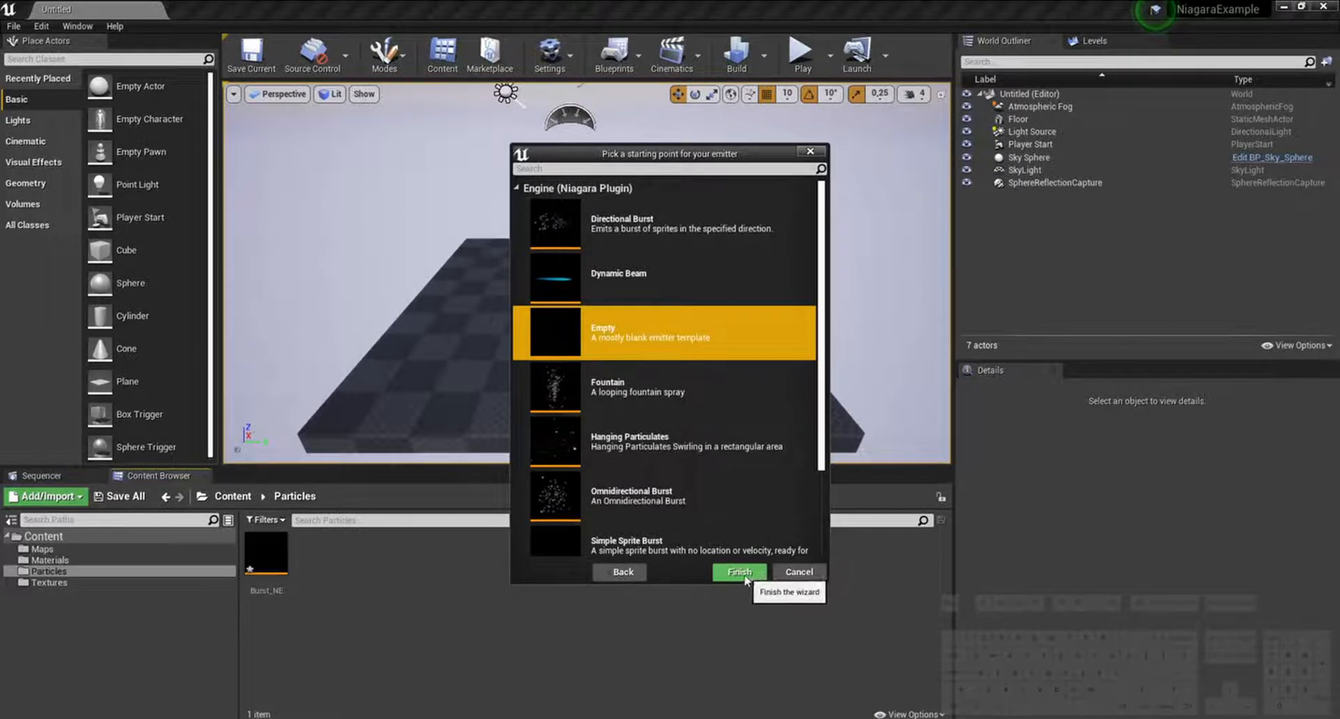
pyautogui.click(744, 575)
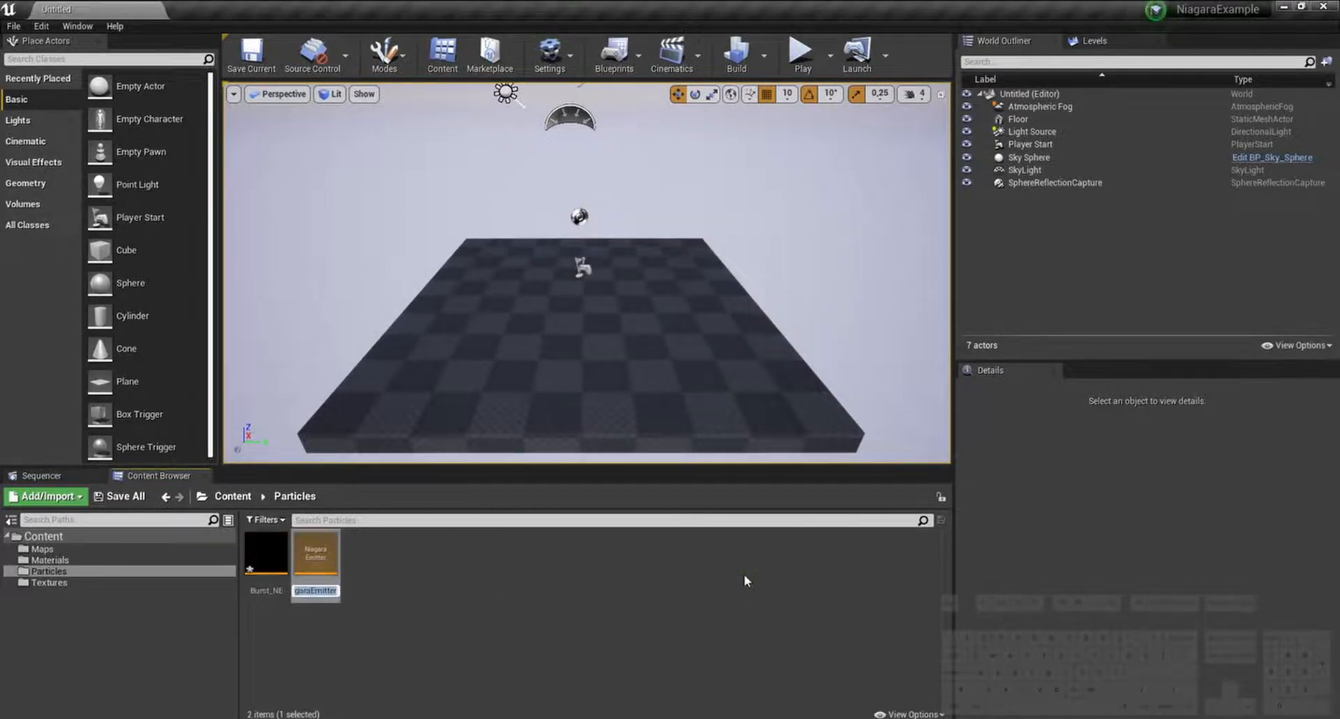
pyautogui.write('Spark_NE')
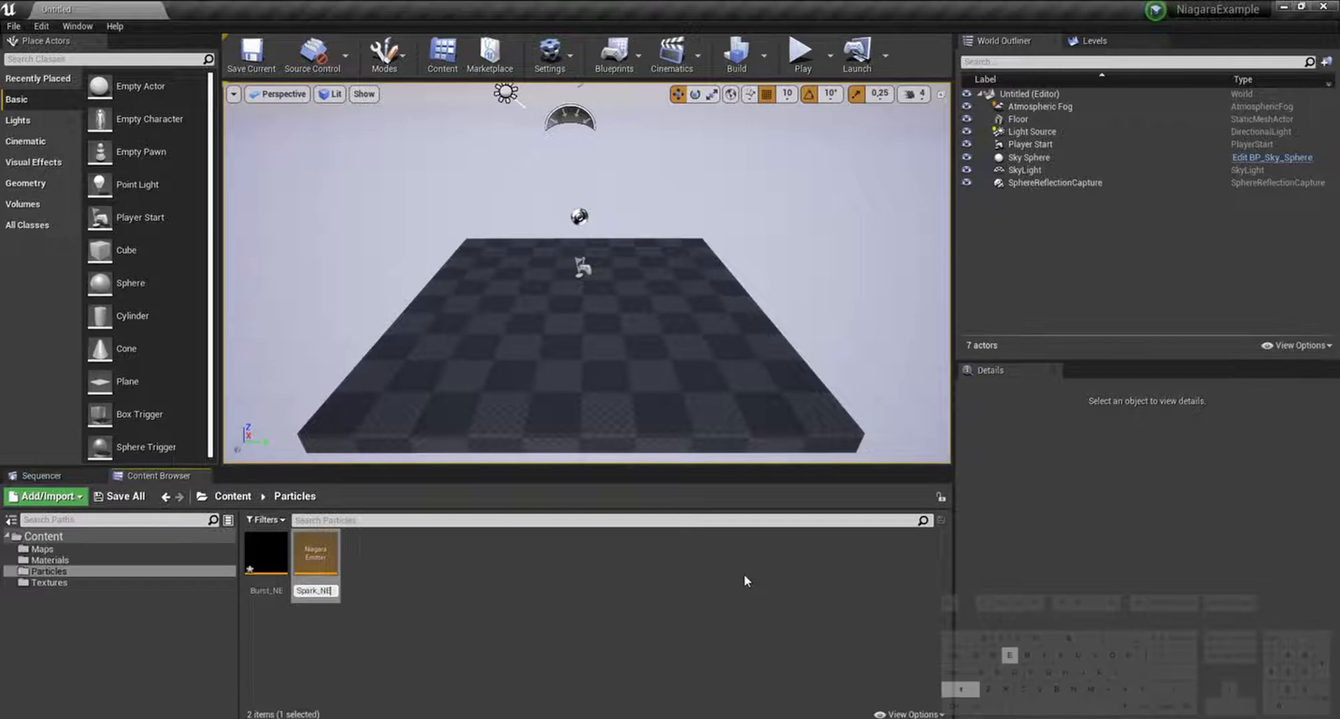
pyautogui.press('Return')
pyautogui.click(391, 572)
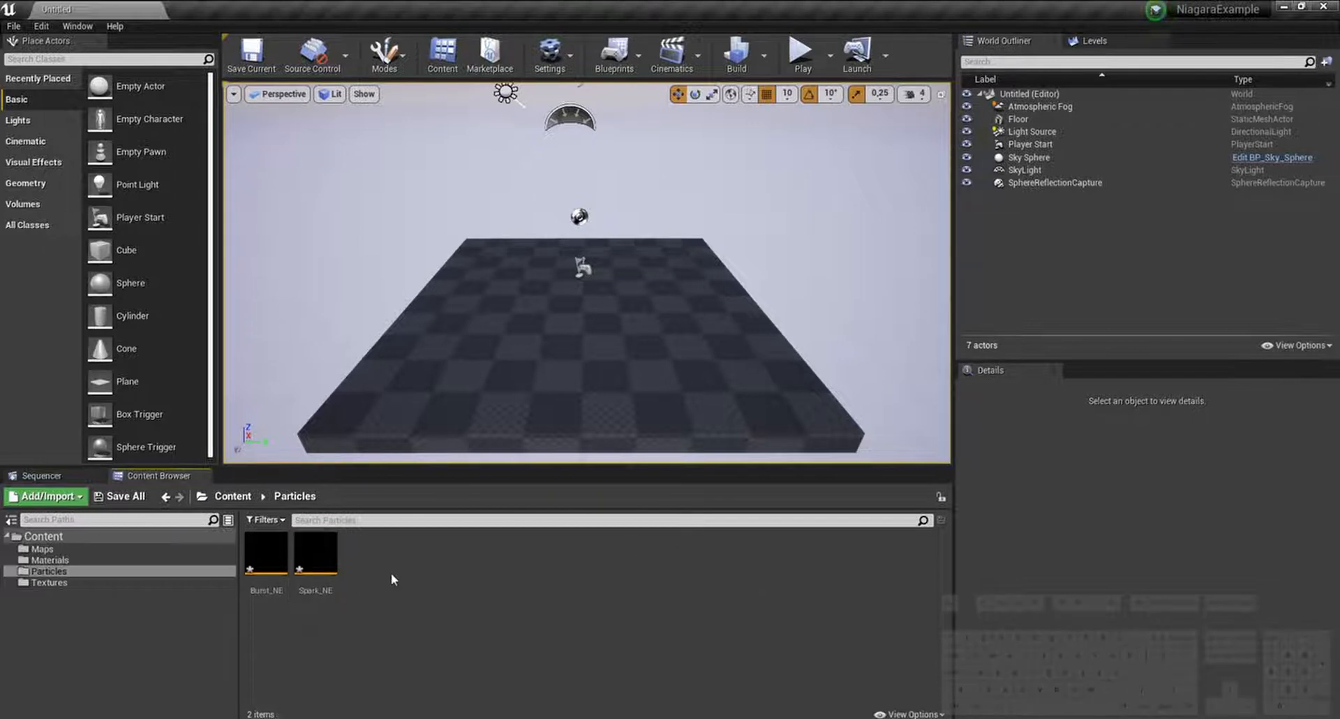
# Step: Create another Niagara Emitter from the Empty template in the Particles folder and name it Smoketrail_NE
pyautogui.rightClick(391, 572)
pyautogui.moveTo(466, 458)
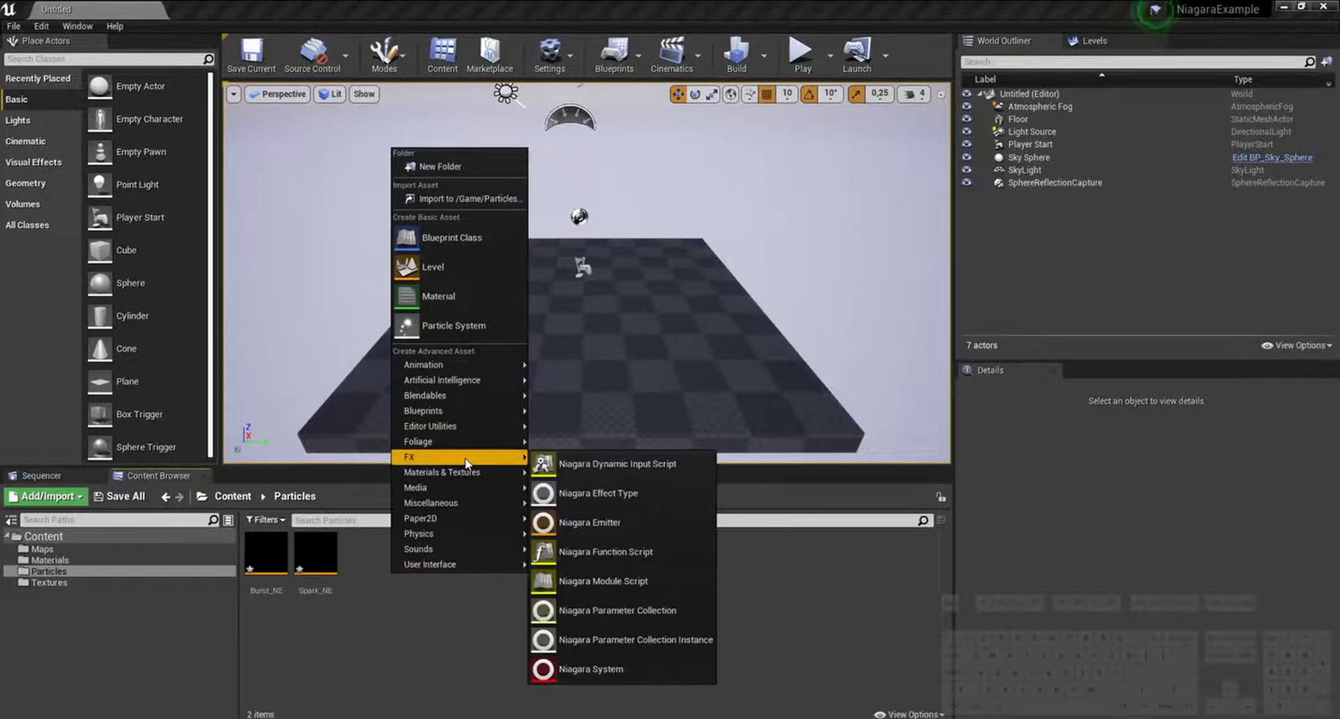
pyautogui.click(654, 531)
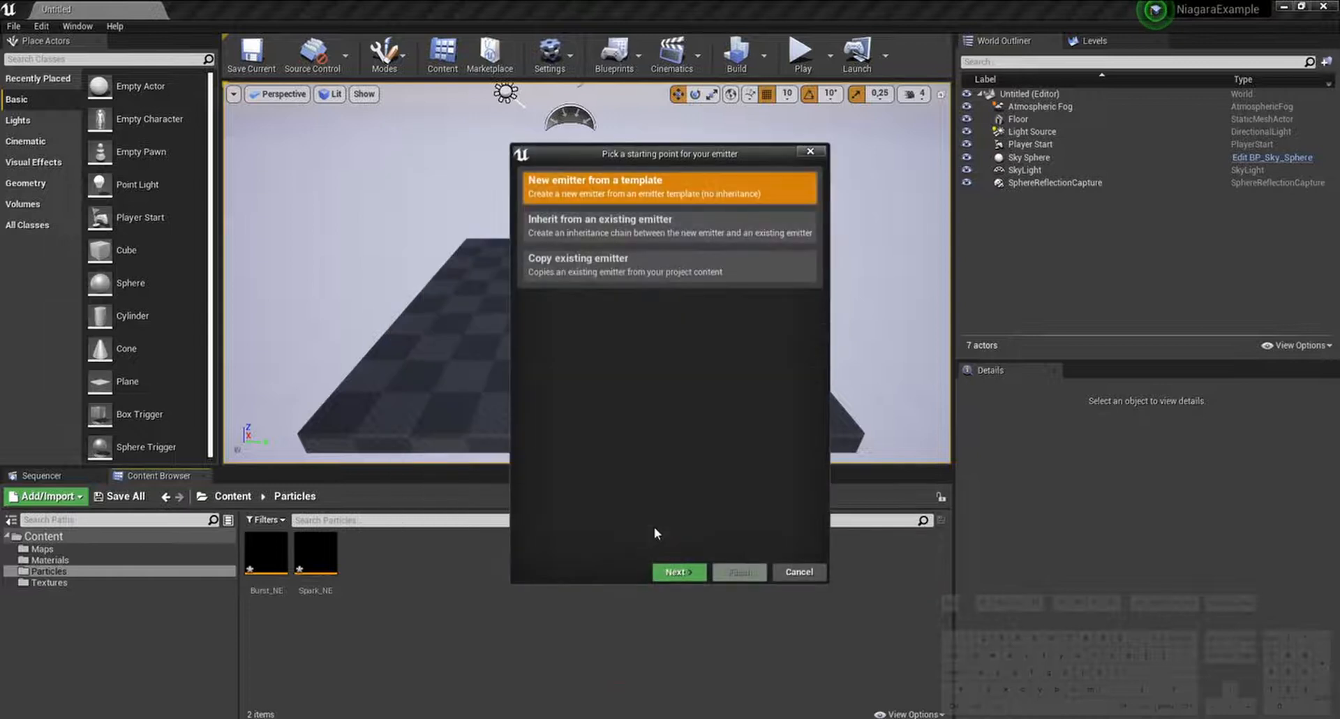
pyautogui.click(679, 570)
pyautogui.click(622, 338)
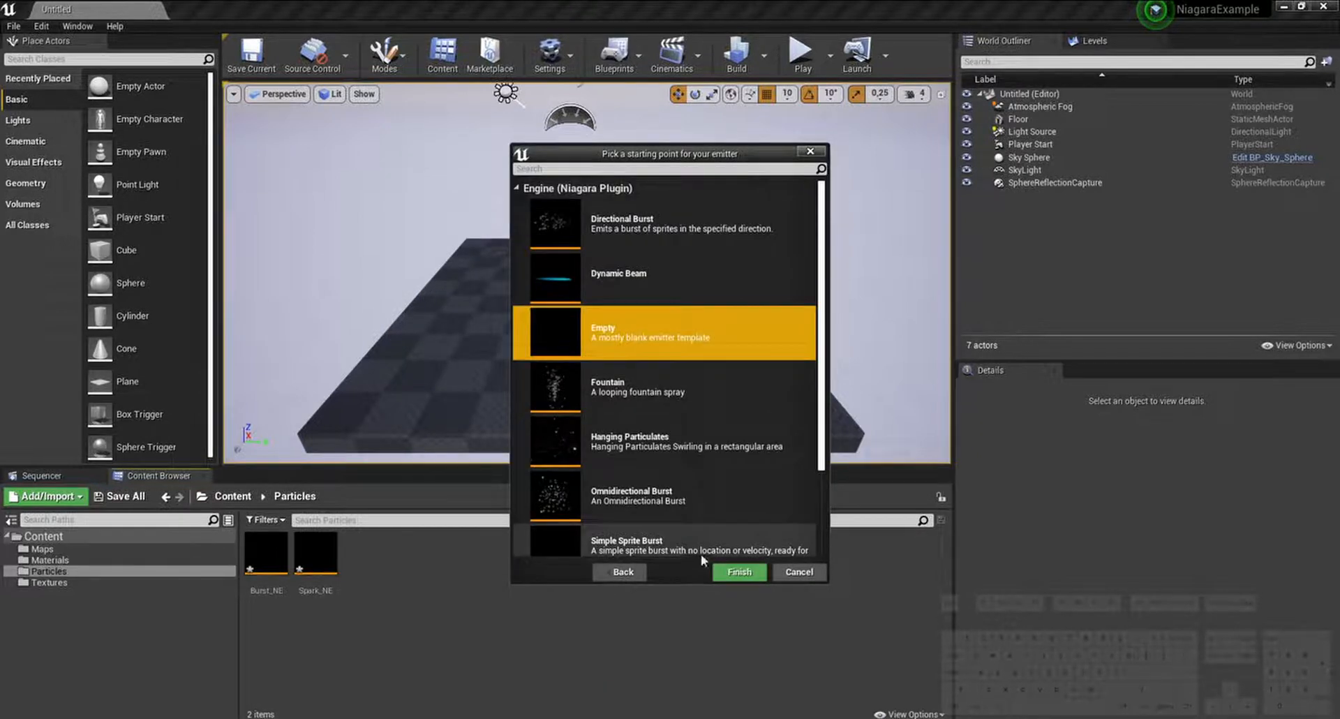
pyautogui.click(733, 572)
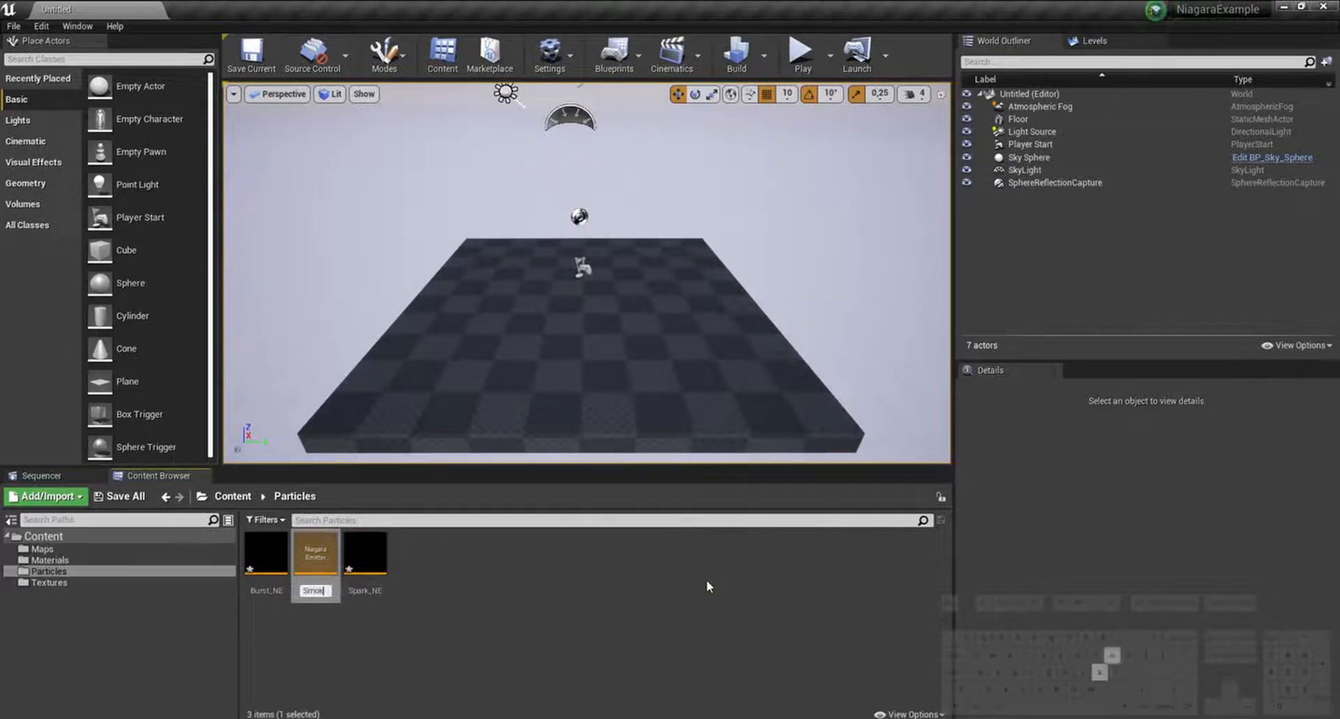
pyautogui.write('Smoketrail_NE')
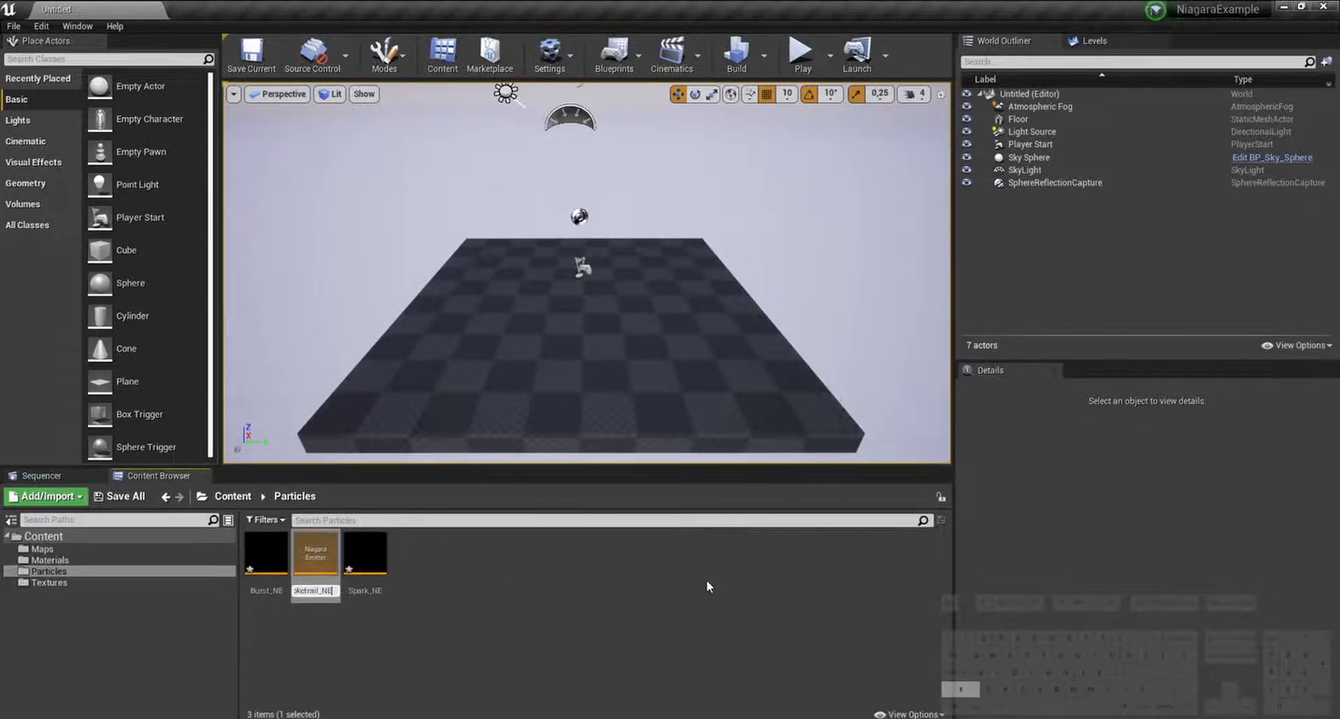
pyautogui.press('Return')
# Step: Create a Niagara System from the non-template Completely Empty emitter in the Particles folder and name it Fireworks_NS
pyautogui.rightClick(488, 572)
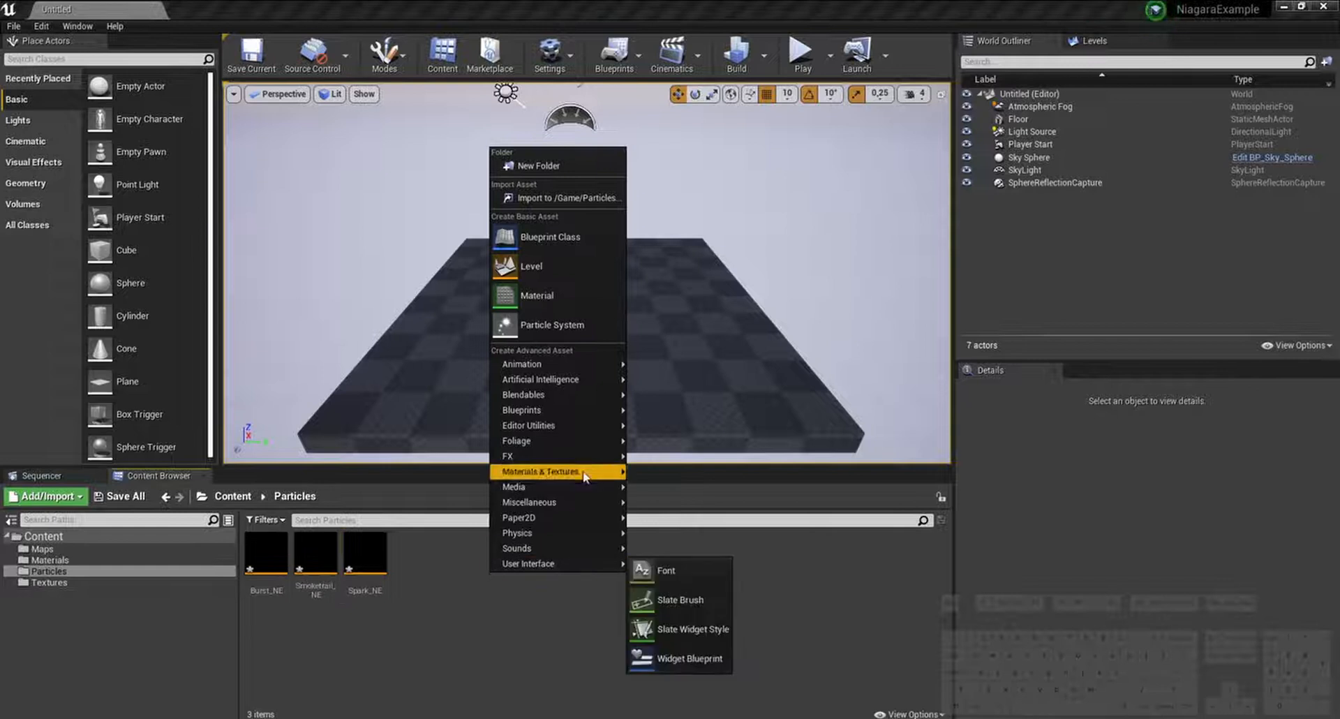
pyautogui.moveTo(530, 456)
pyautogui.click(705, 668)
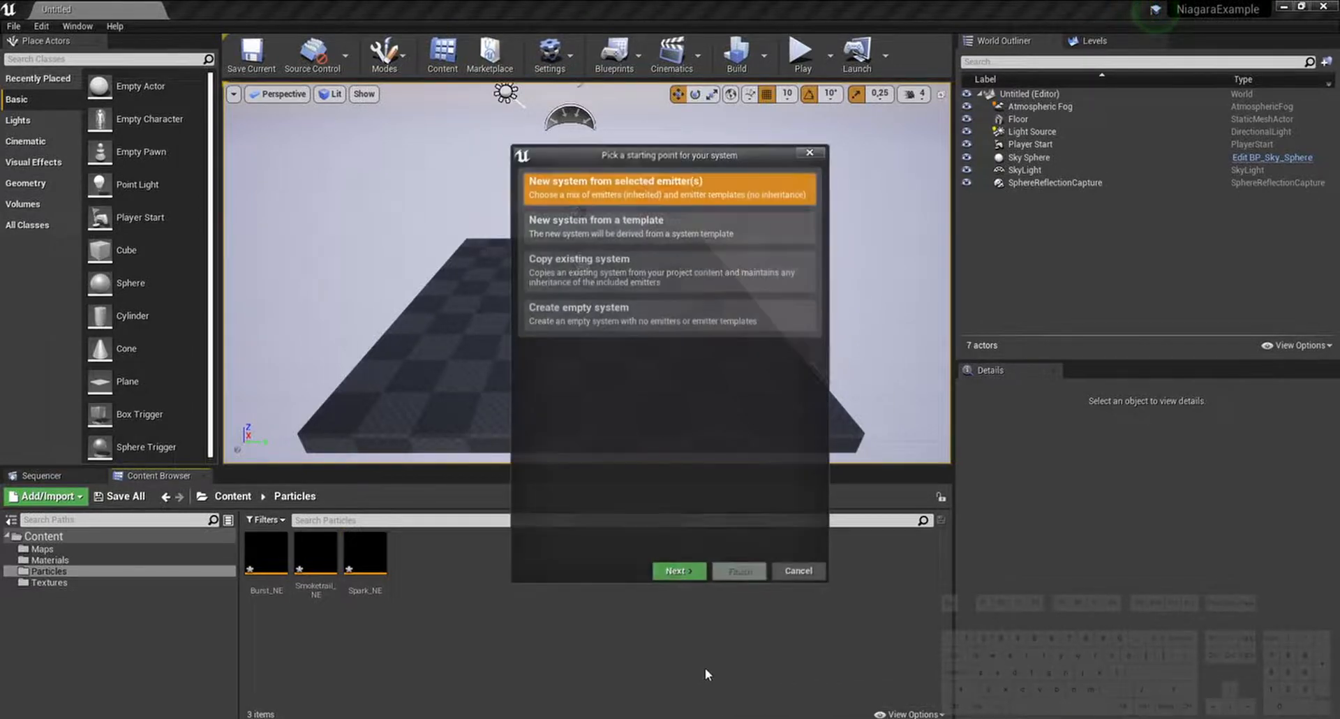
pyautogui.click(678, 572)
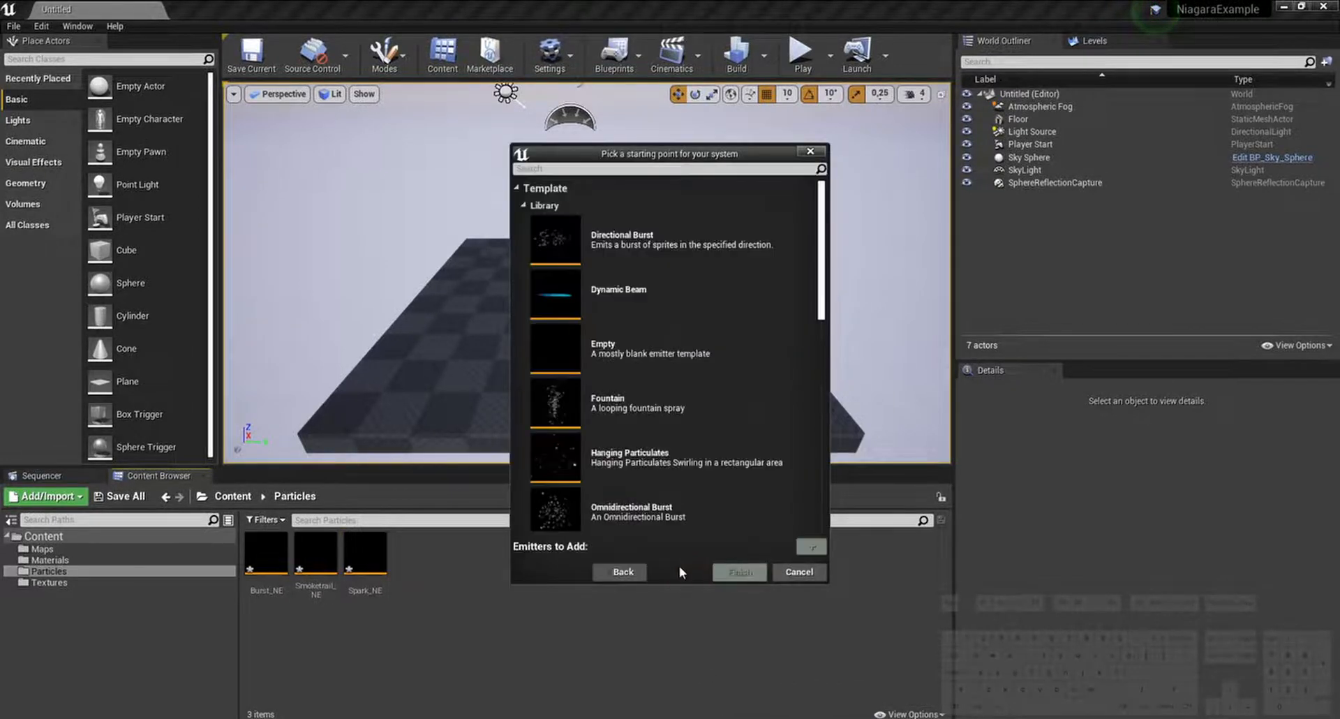
pyautogui.scroll(-10, 719, 391)
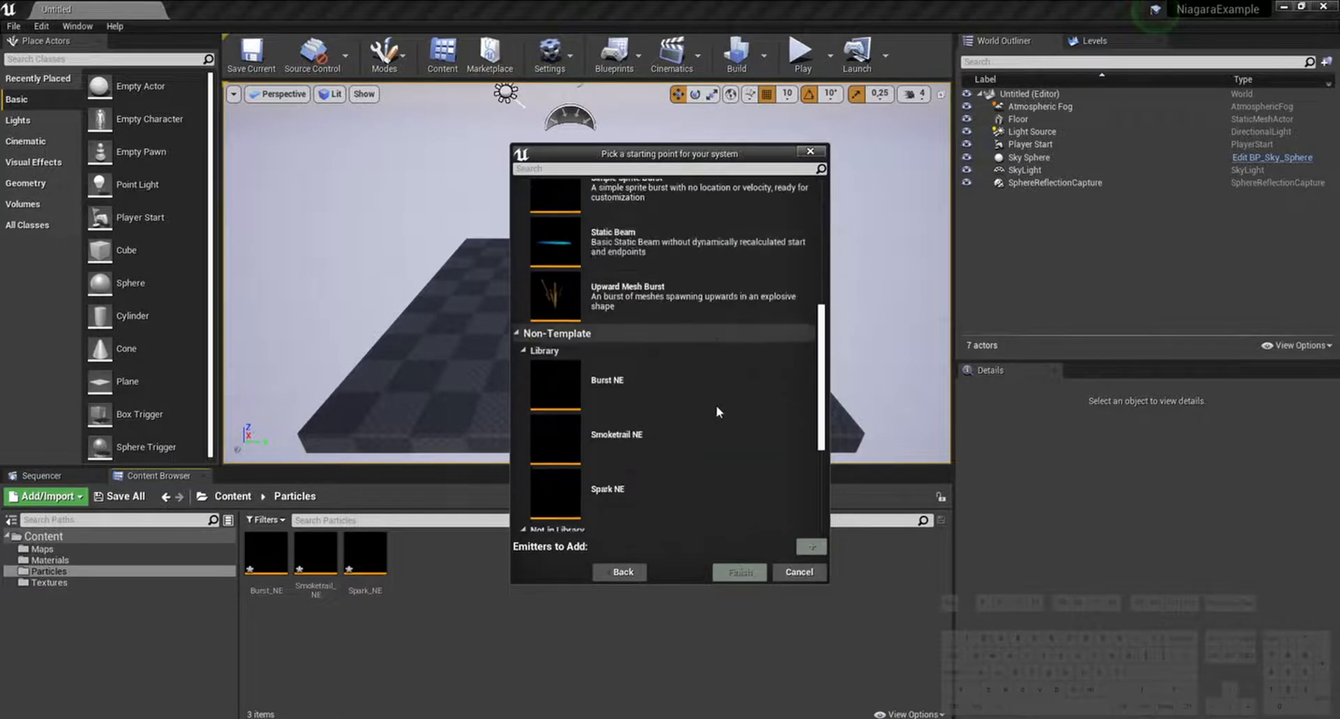
pyautogui.click(698, 440)
pyautogui.click(811, 546)
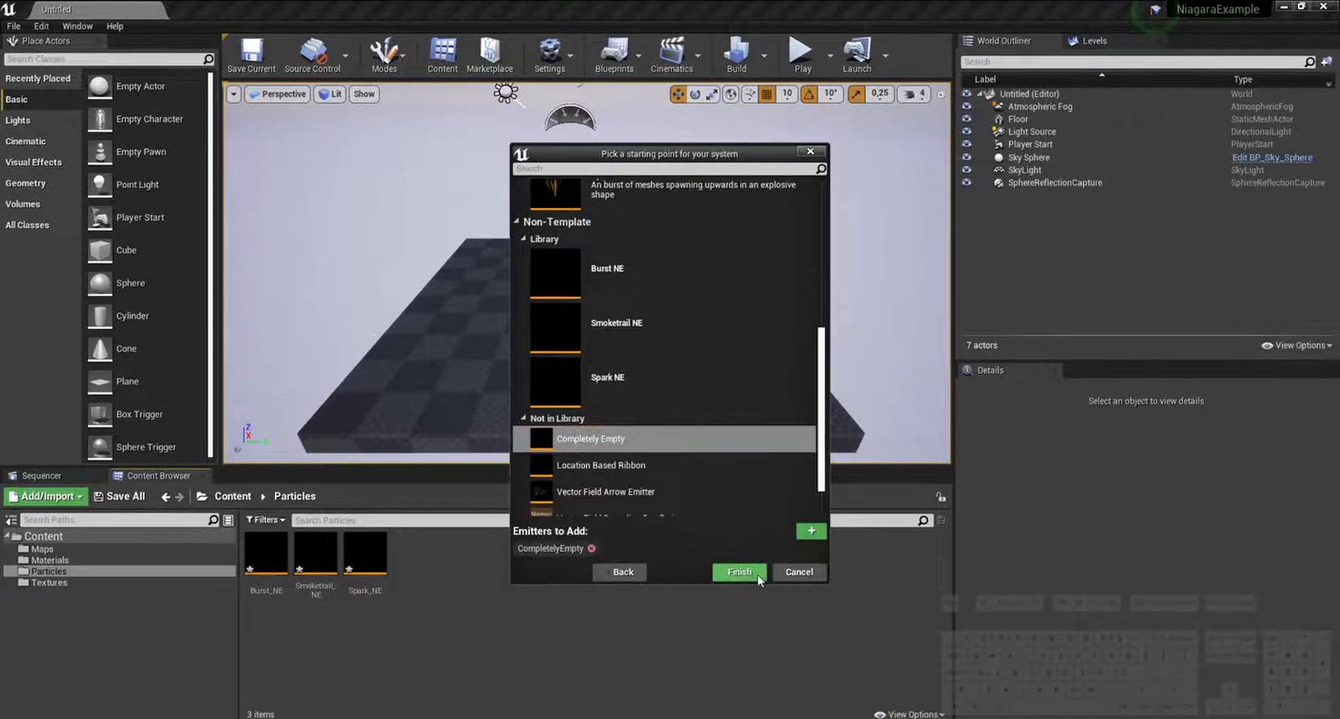
pyautogui.click(741, 572)
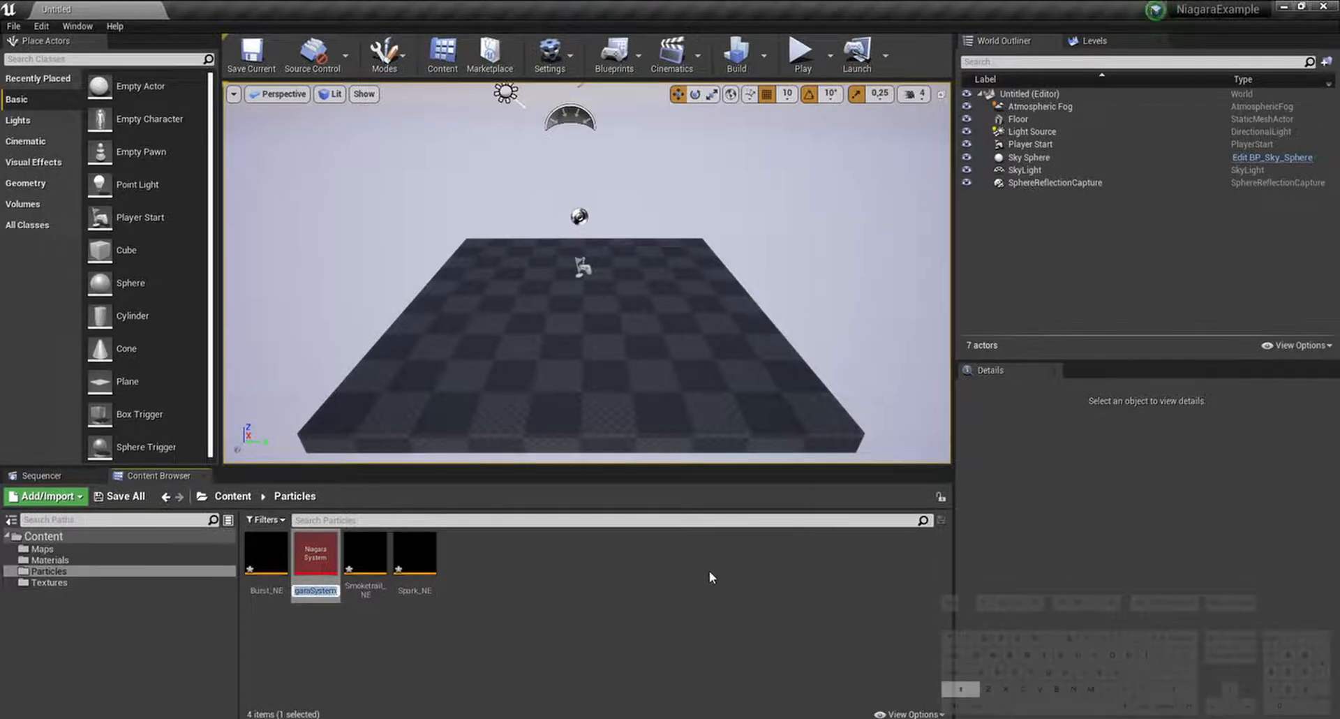
pyautogui.write('Firewor')
pyautogui.write('ks')
pyautogui.write('_NS')
pyautogui.press('Return')
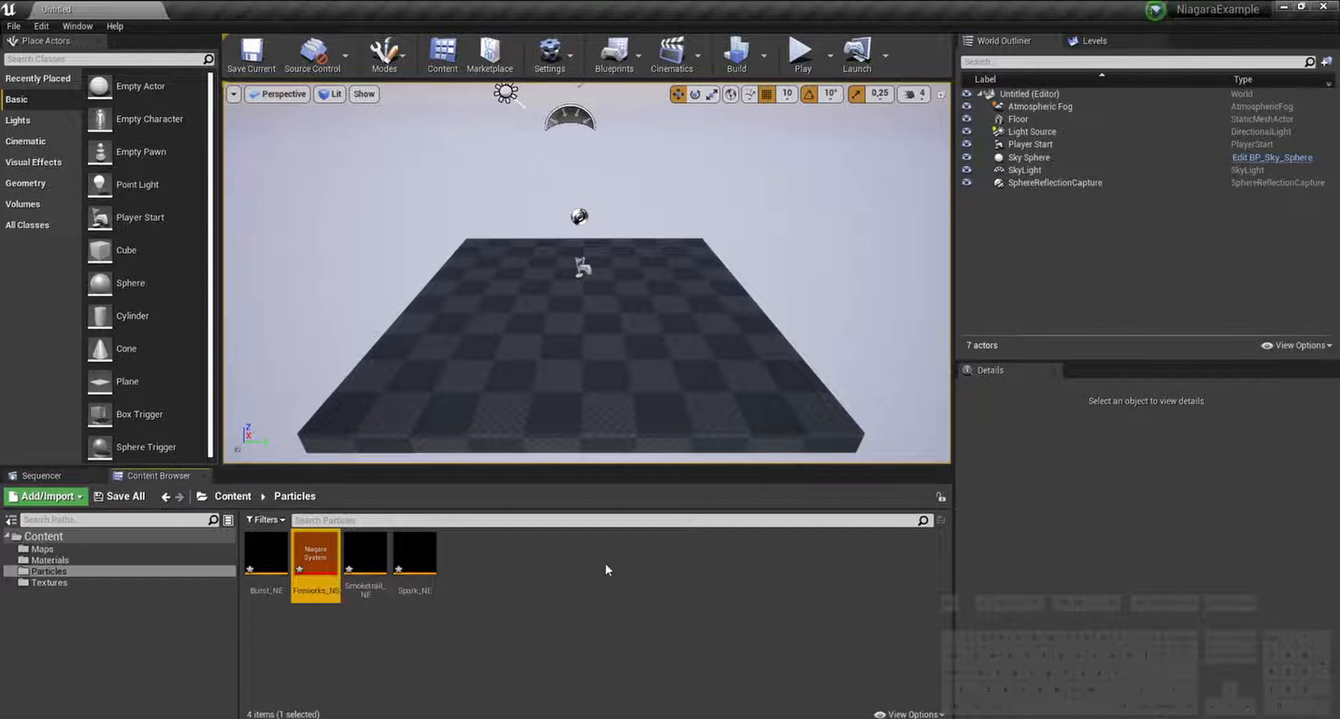
# Step: Rename the Spark_NE emitter to Sparks_NE and save all assets
pyautogui.click(606, 563)
pyautogui.moveTo(432, 590); pyautogui.dragTo(262, 593)
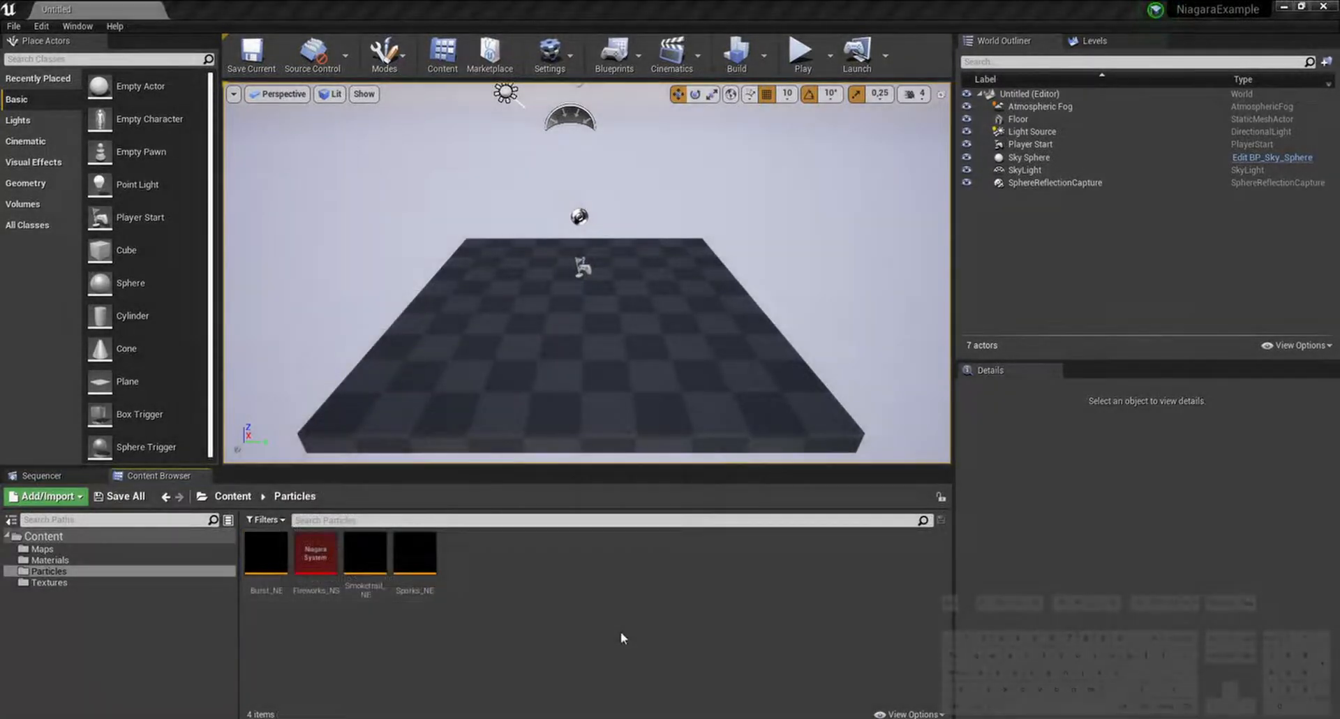
# Step: Open the Fireworks_NS system and delete its CompletelyEmpty emitter
pyautogui.click(312, 594)
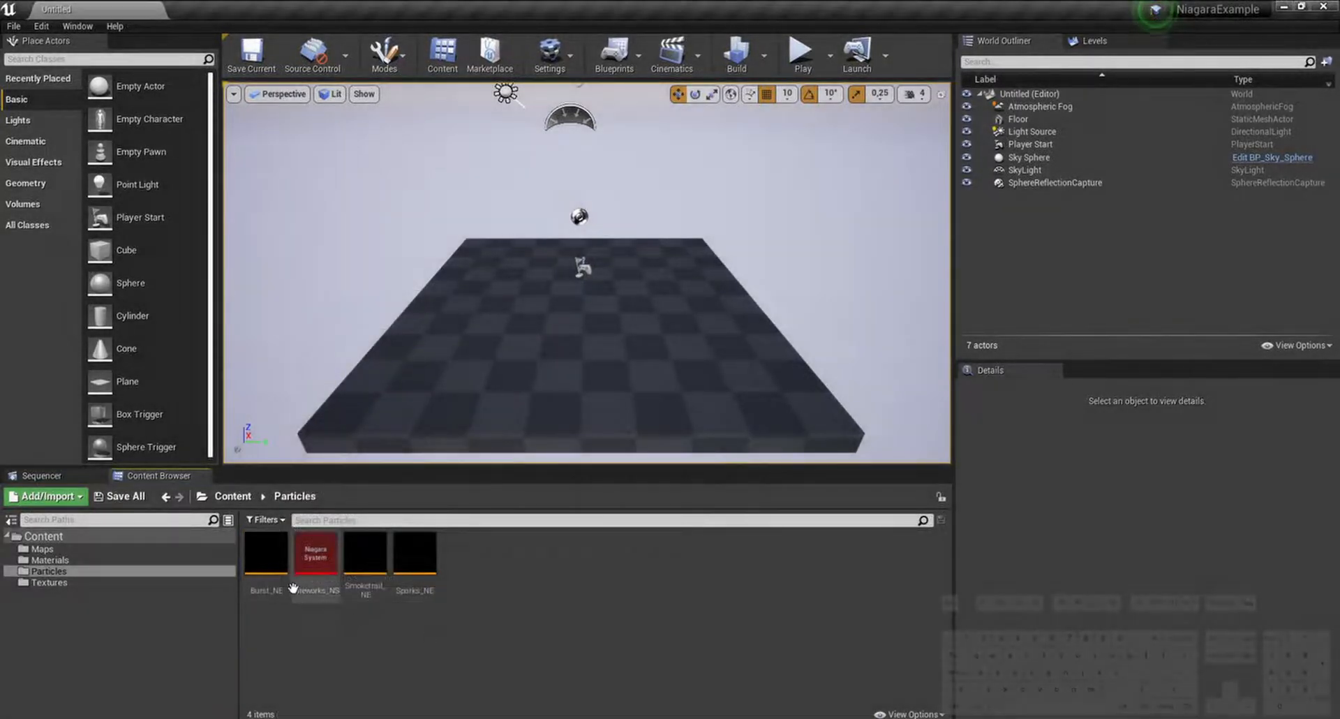
pyautogui.doubleClick(312, 594)
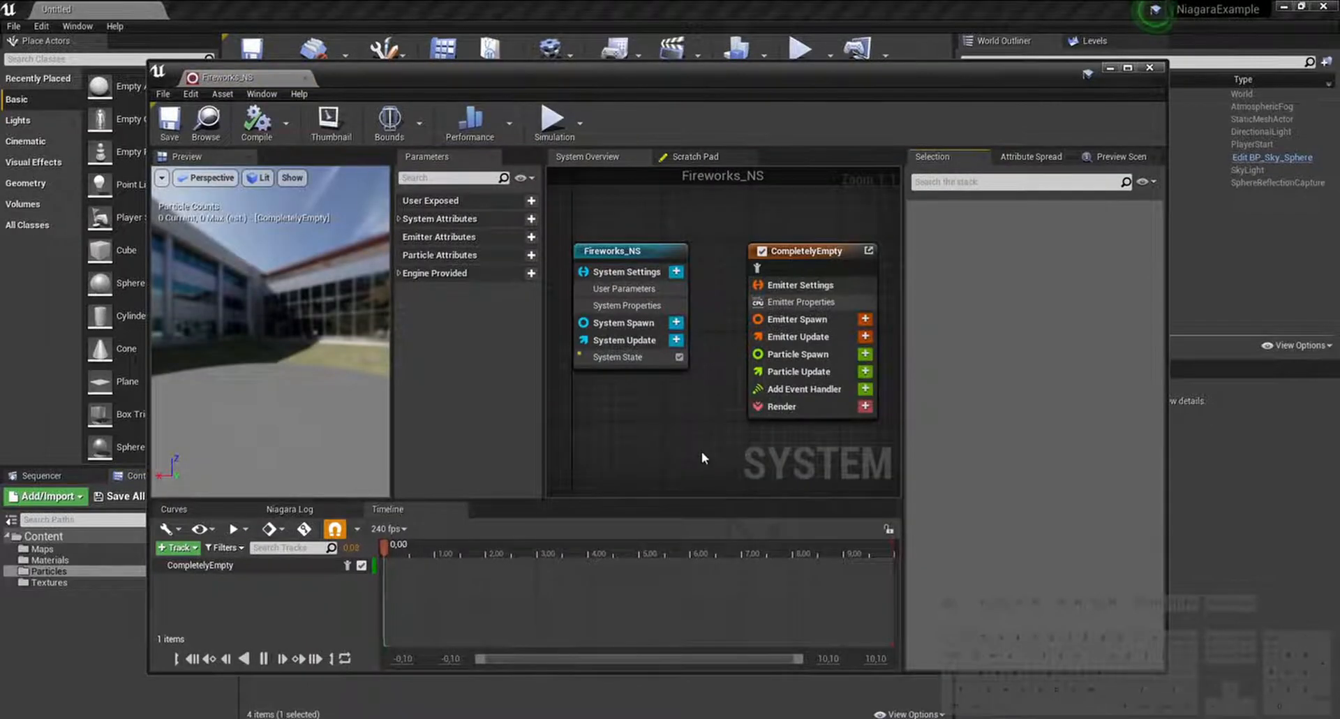
pyautogui.click(758, 245)
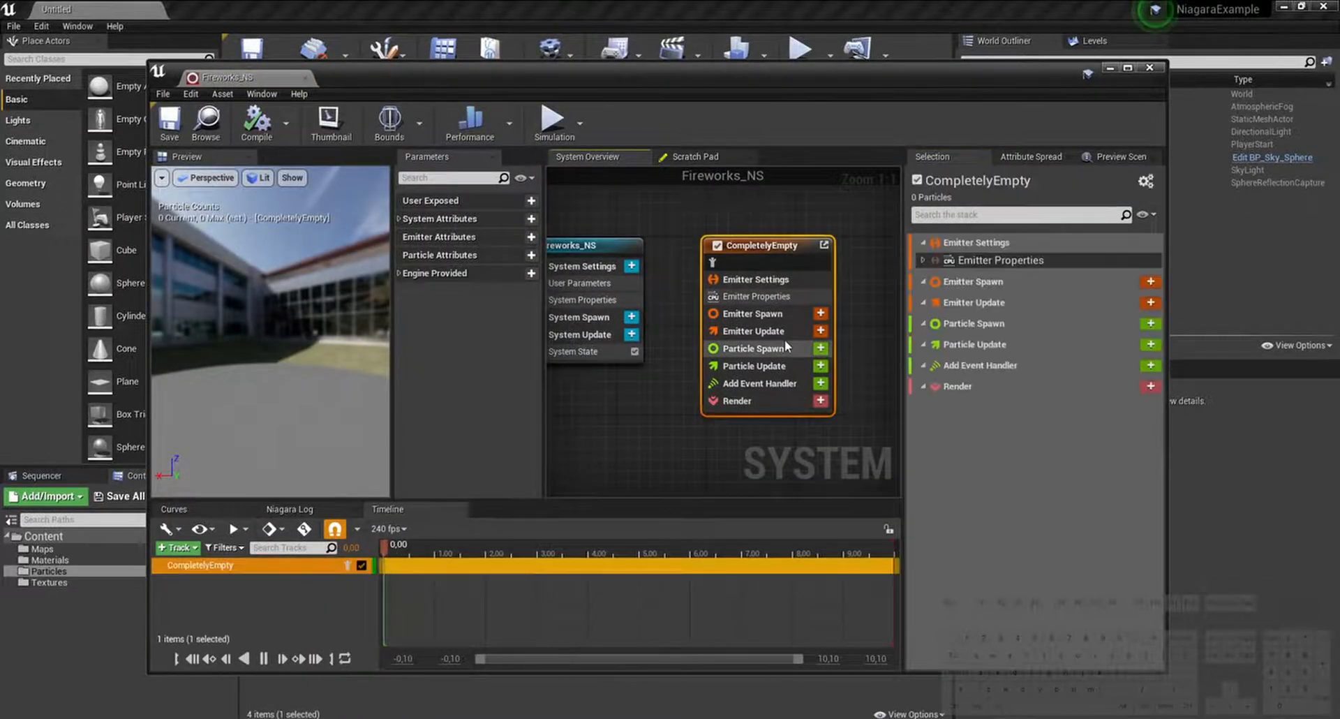
pyautogui.press('Delete')
# Step: Add the Sparks_NE emitter from the Particles folder to the Fireworks_NS system and maximize the system's editor window
pyautogui.moveTo(602, 76); pyautogui.dragTo(847, 82)
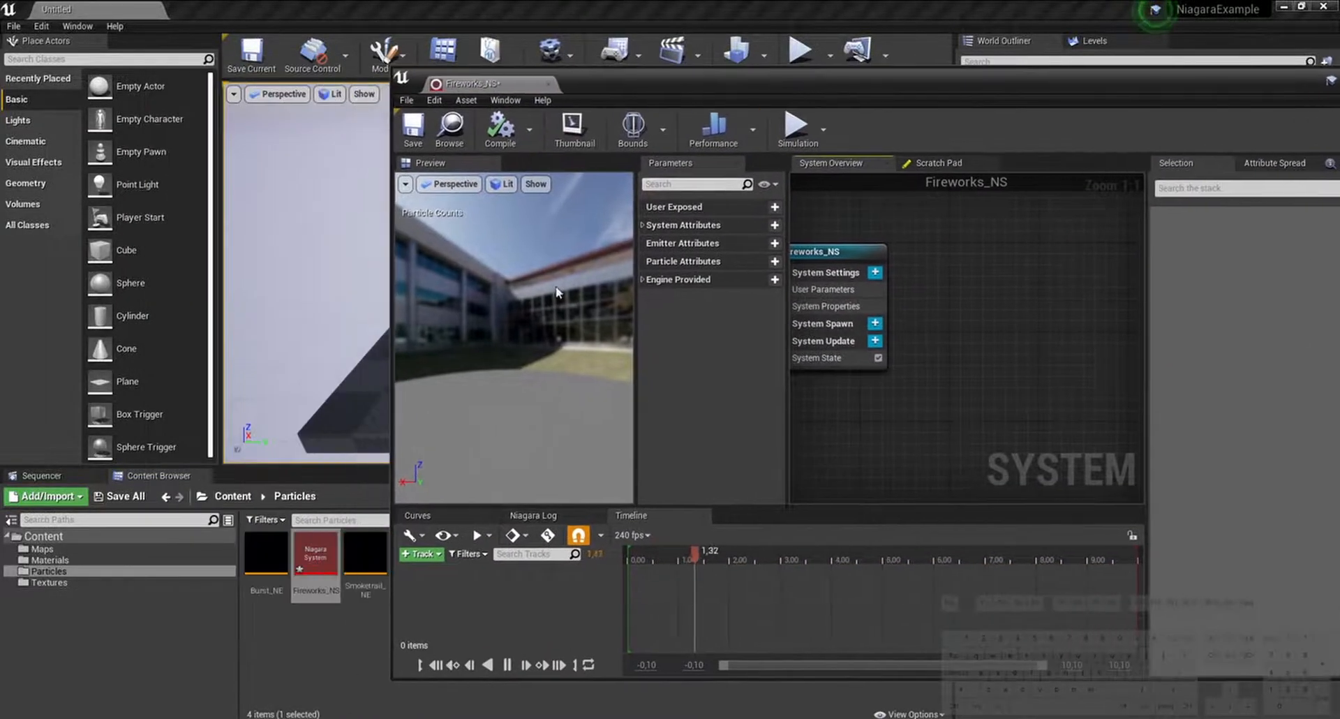
pyautogui.moveTo(635, 95); pyautogui.dragTo(739, 96)
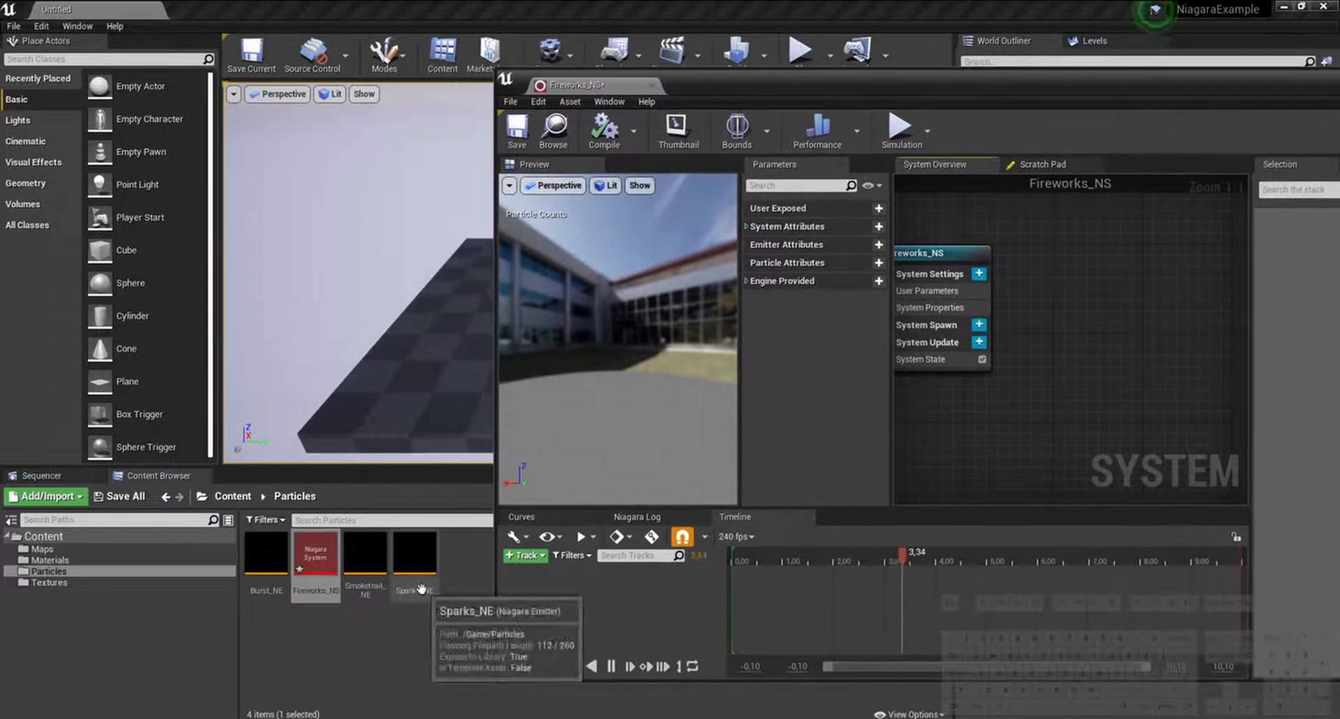
pyautogui.moveTo(414, 566); pyautogui.dragTo(637, 583)
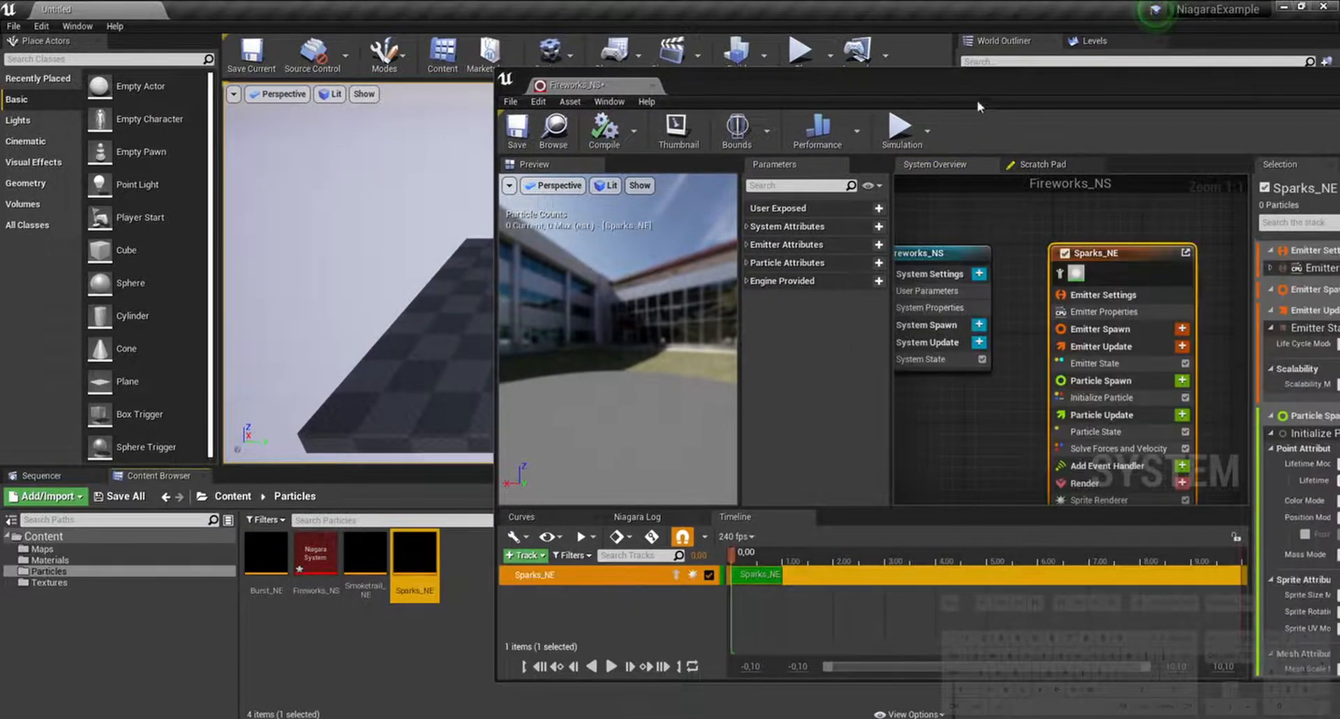
pyautogui.doubleClick(977, 106)
# Step: Set the material of the Sparks_NE Sprite Renderer to Sparks_M and its Alignment to Velocity Aligned
pyautogui.click(803, 440)
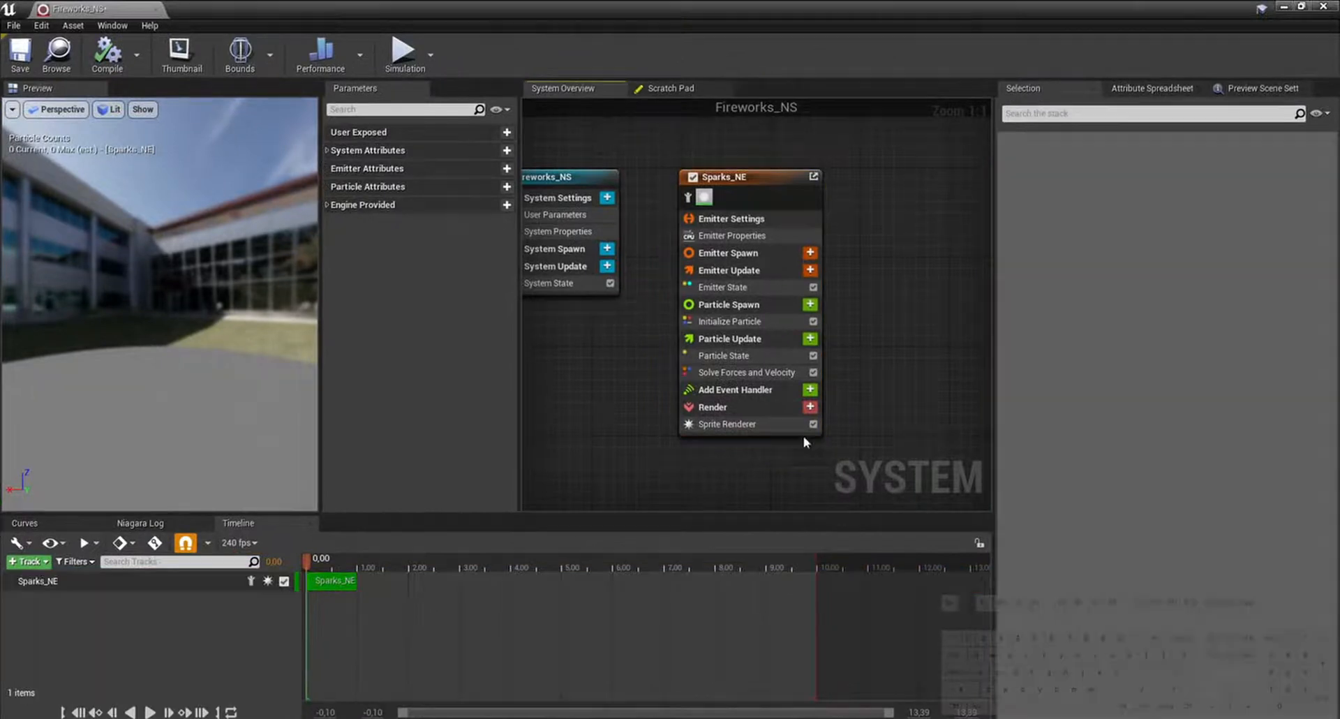
pyautogui.click(750, 425)
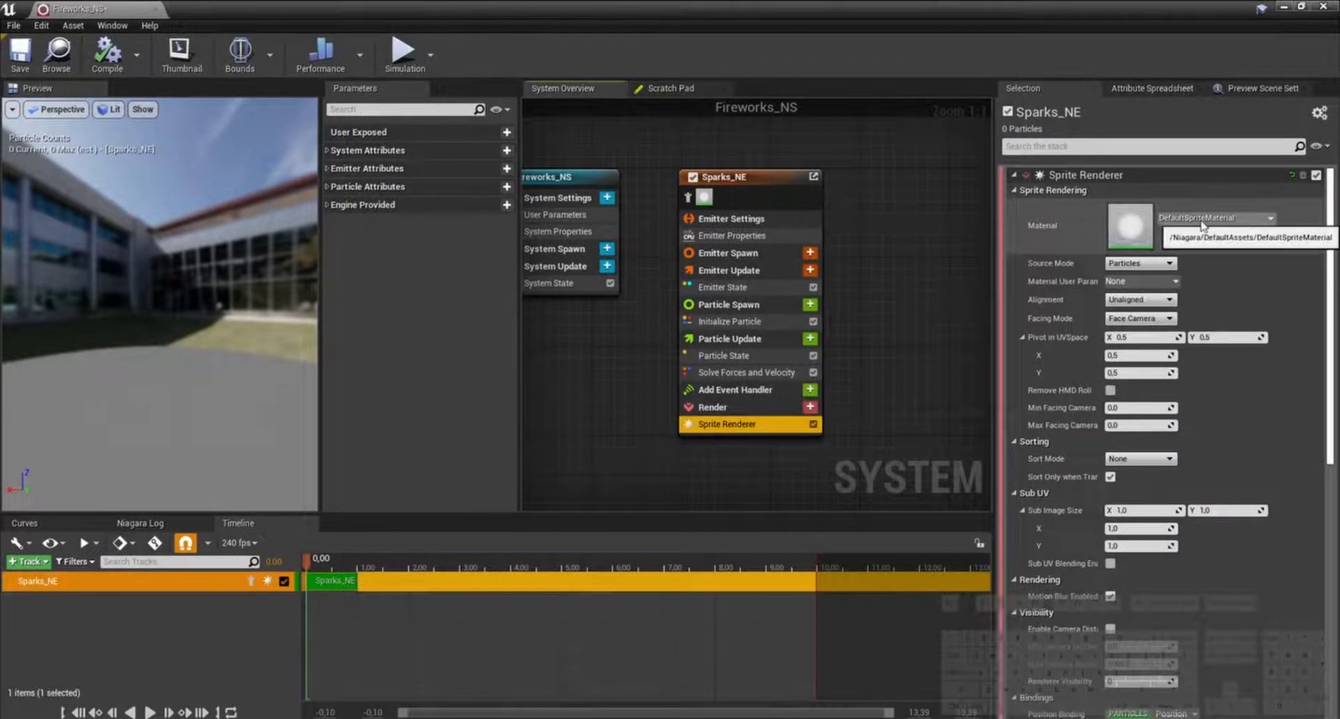
pyautogui.click(1201, 219)
pyautogui.write('spark')
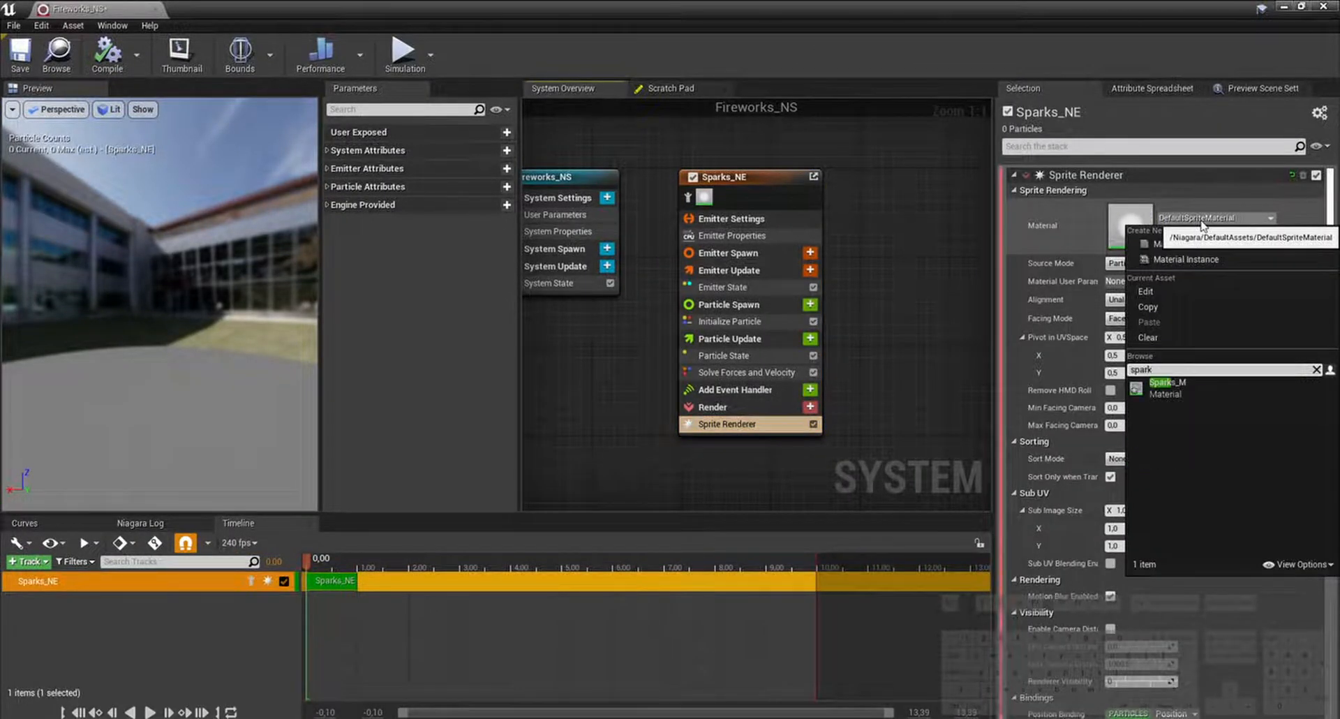
pyautogui.click(1179, 388)
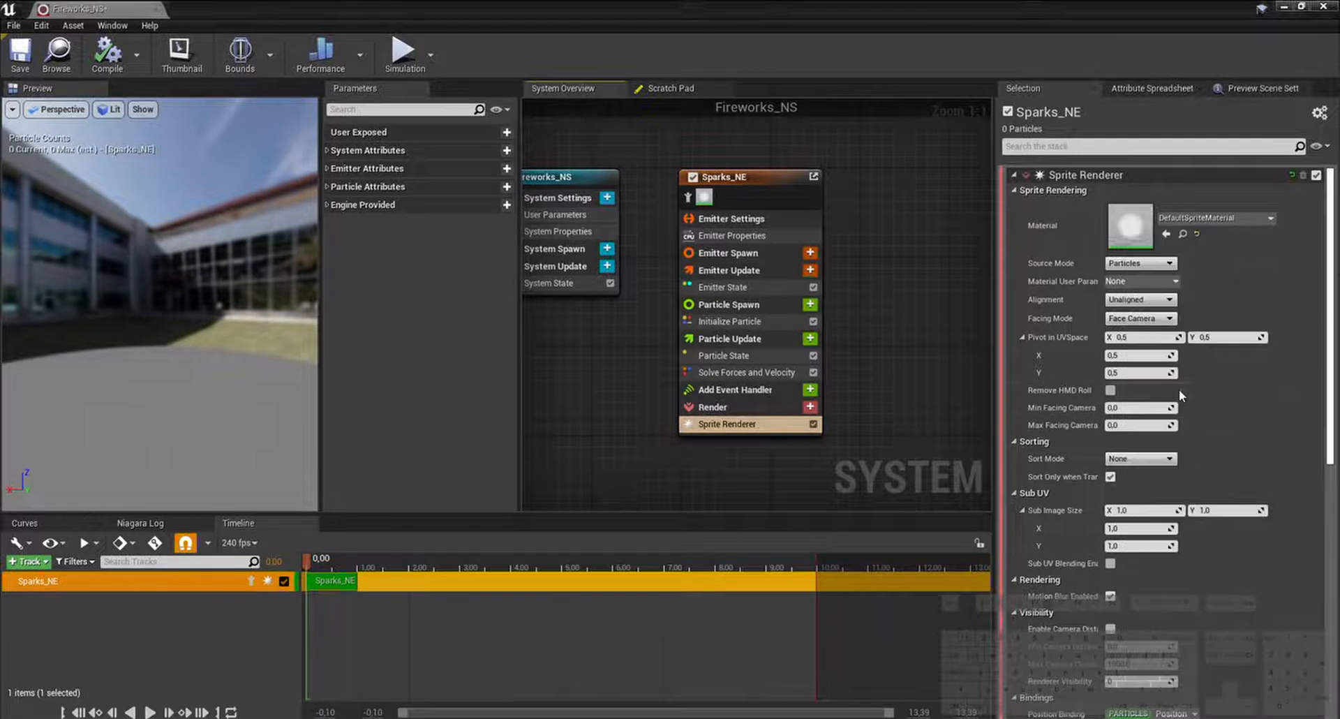
pyautogui.click(1144, 302)
pyautogui.click(1145, 321)
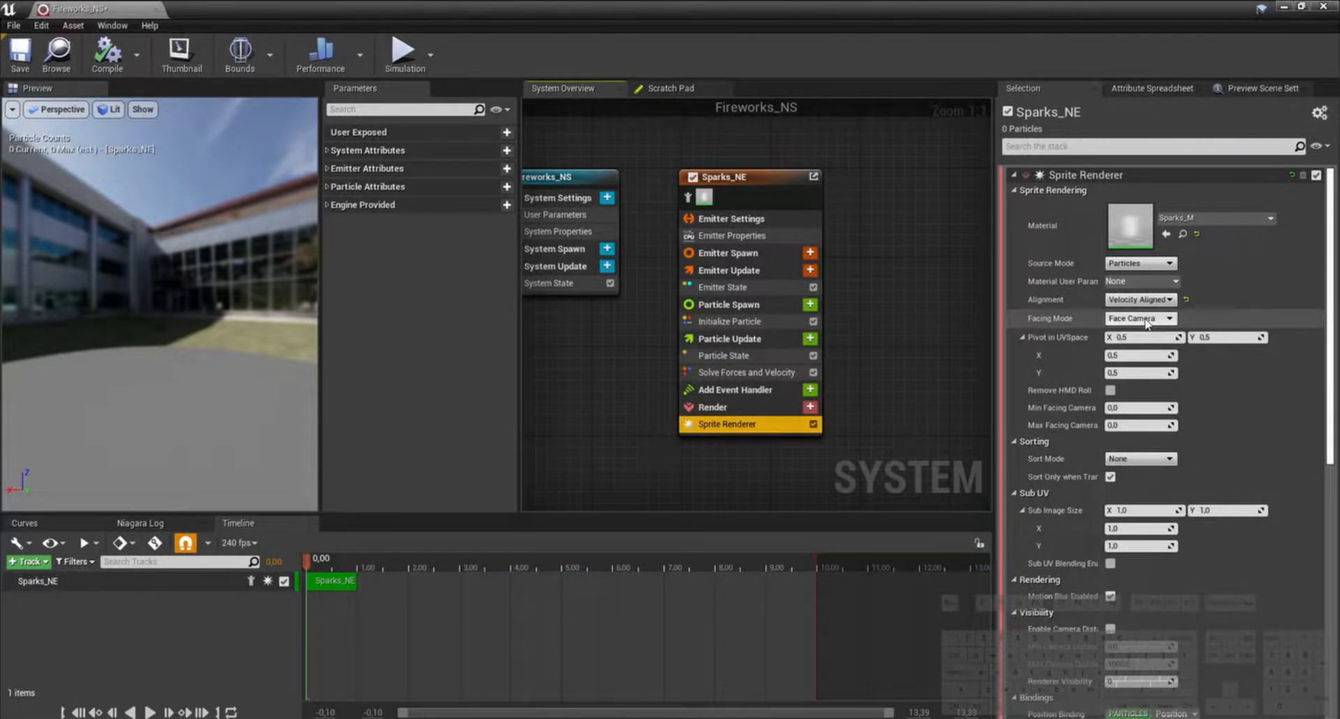
# Step: Save all modified assets from the main editor and return to the maximized Fireworks_NS editor
pyautogui.moveTo(375, 27); pyautogui.dragTo(631, 83)
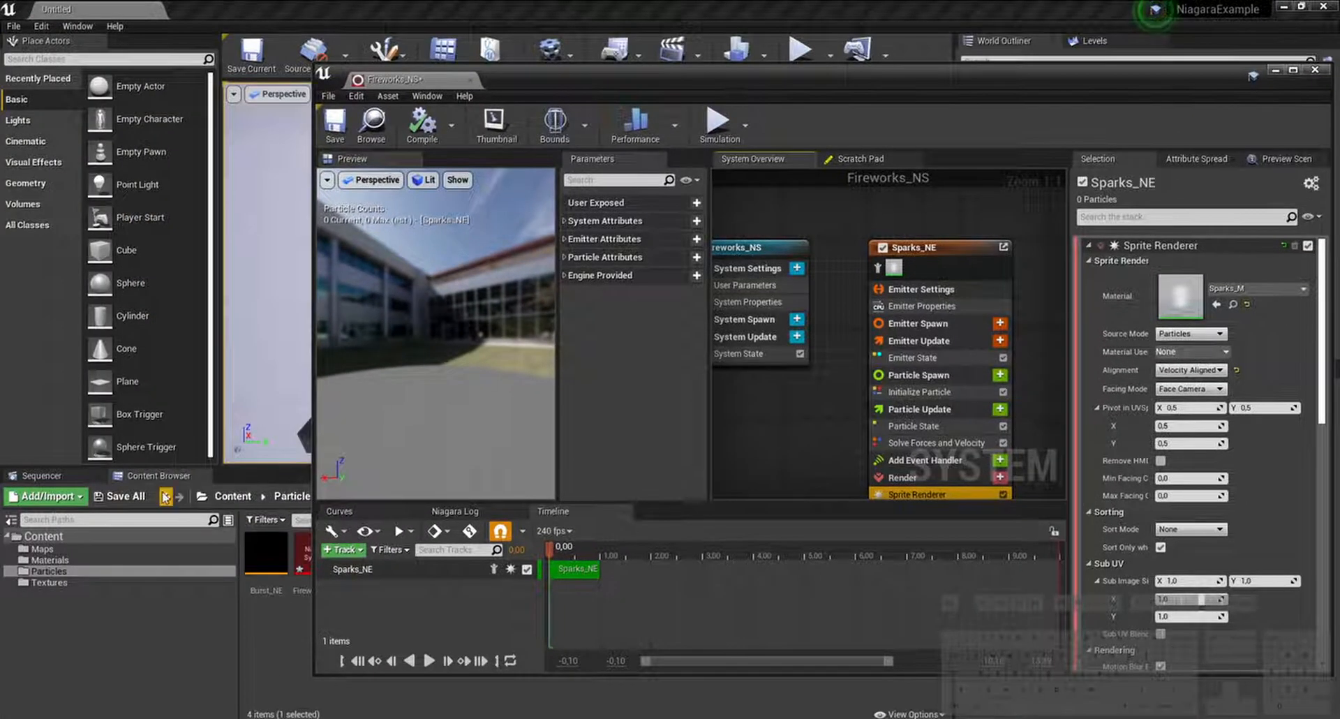
pyautogui.click(133, 497)
pyautogui.click(801, 502)
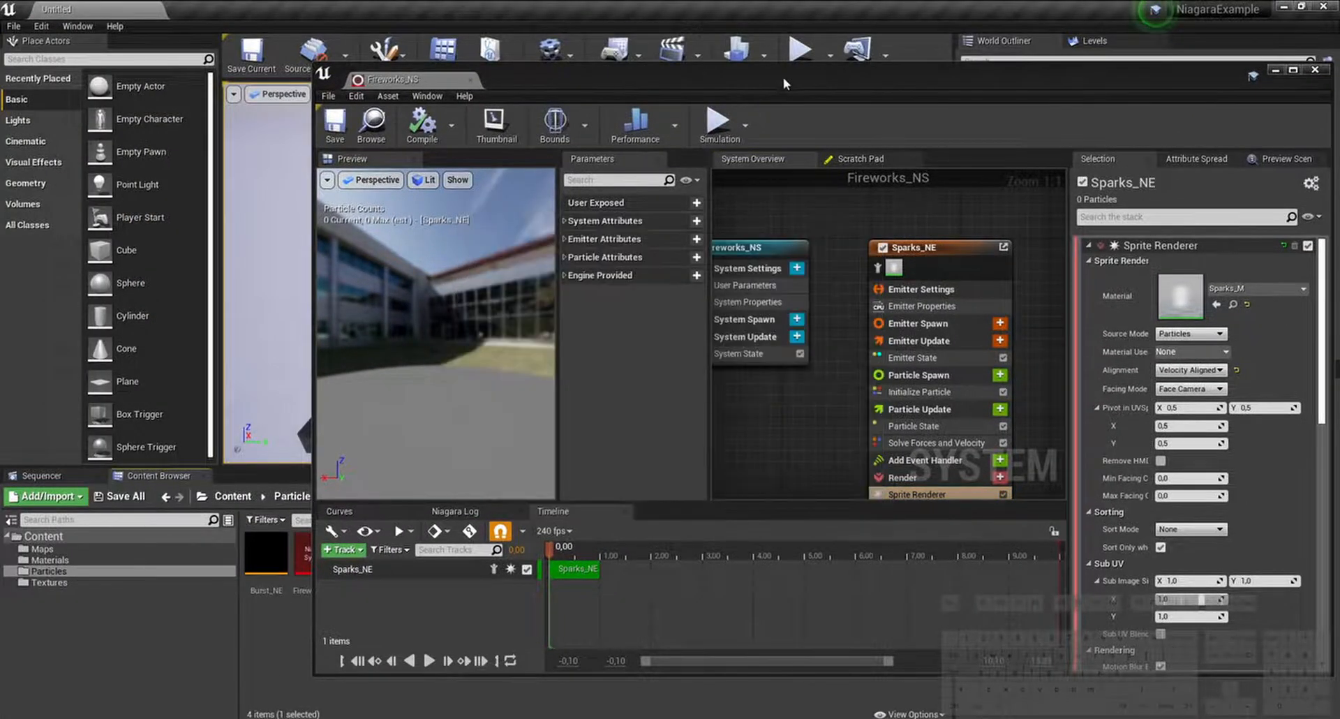
pyautogui.moveTo(783, 77); pyautogui.dragTo(687, 79)
pyautogui.doubleClick(687, 79)
pyautogui.moveTo(867, 260); pyautogui.dragTo(811, 278, button='right')
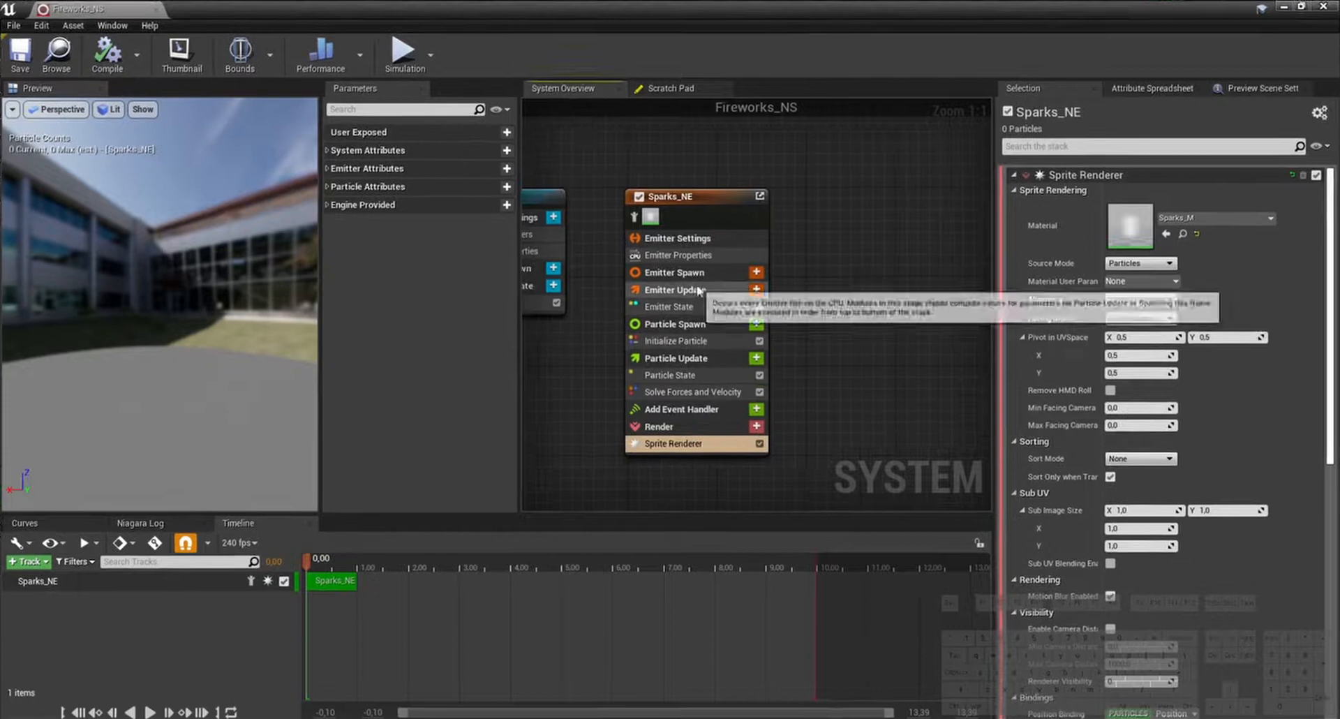
# Step: Add a Spawn Rate module to the Emitter Update of Sparks_NE with SpawnRate 3 and Spawn Probability enabled at 0.5
pyautogui.moveTo(582, 344); pyautogui.dragTo(611, 343, button='right')
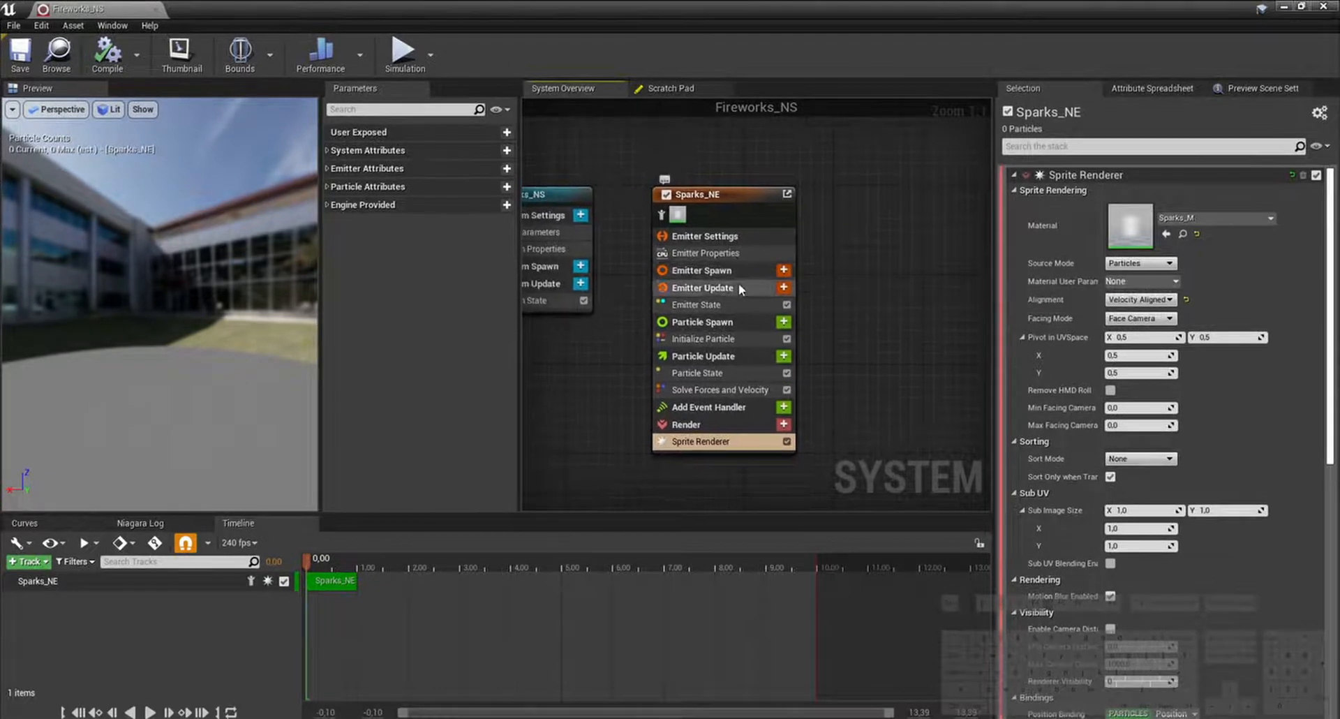
pyautogui.click(740, 286)
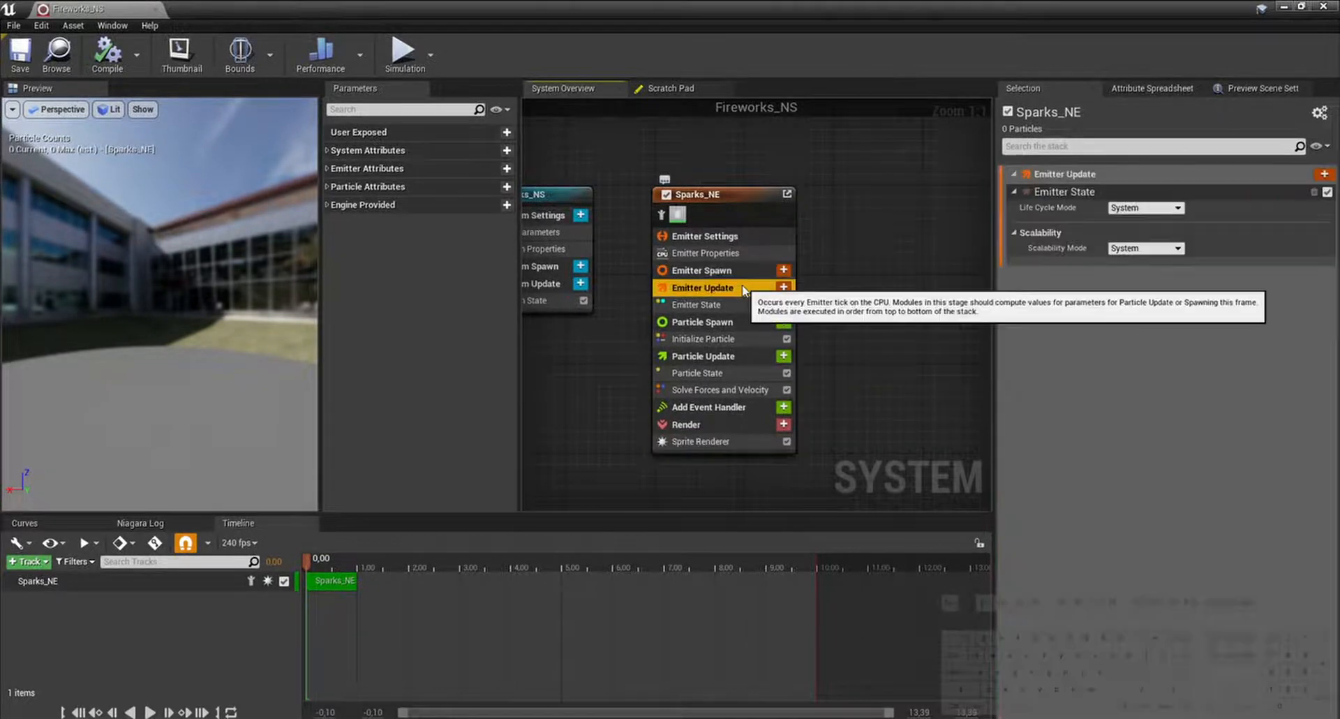
pyautogui.click(784, 289)
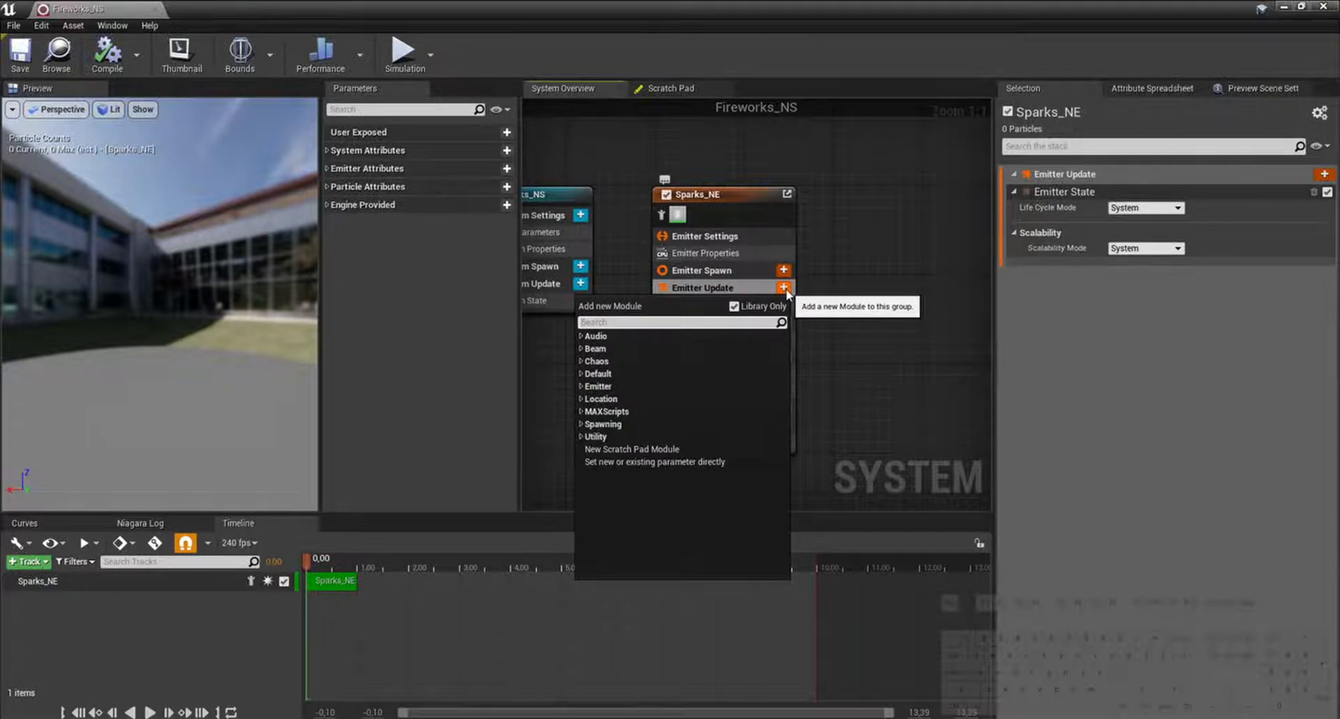
pyautogui.write('spawn rate')
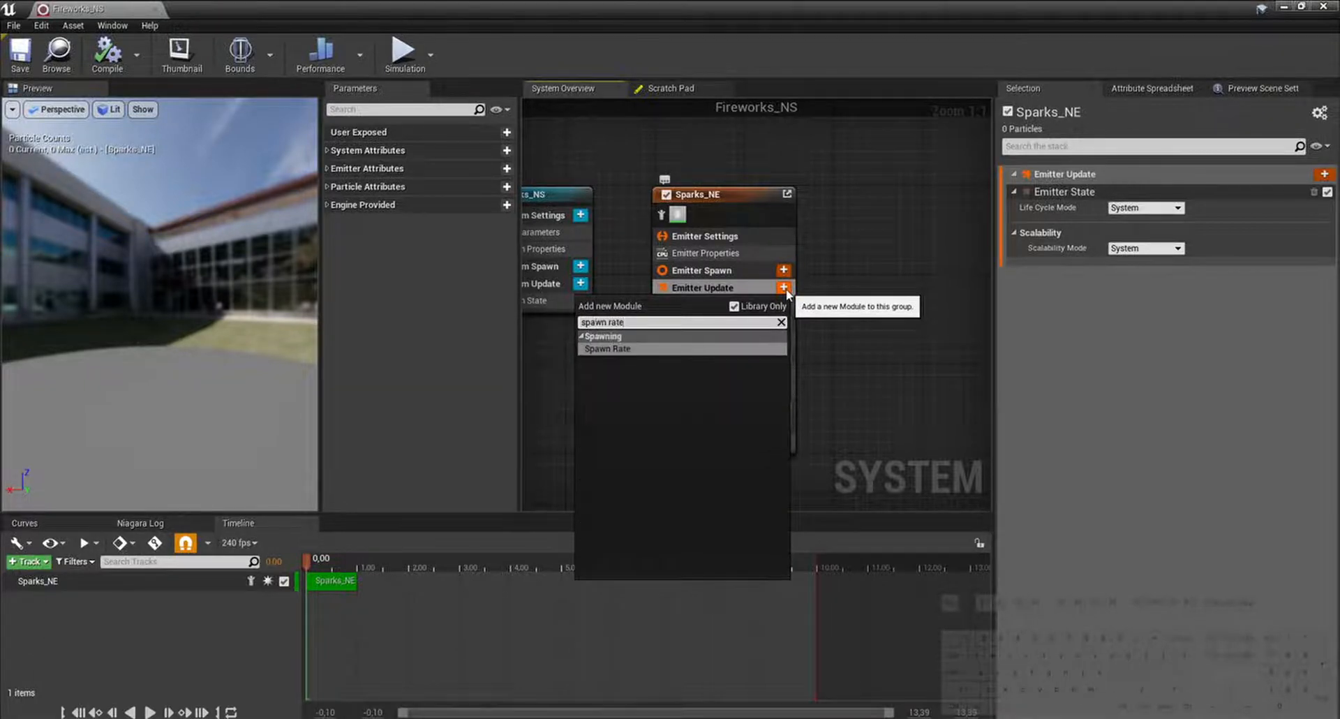
pyautogui.press('Return')
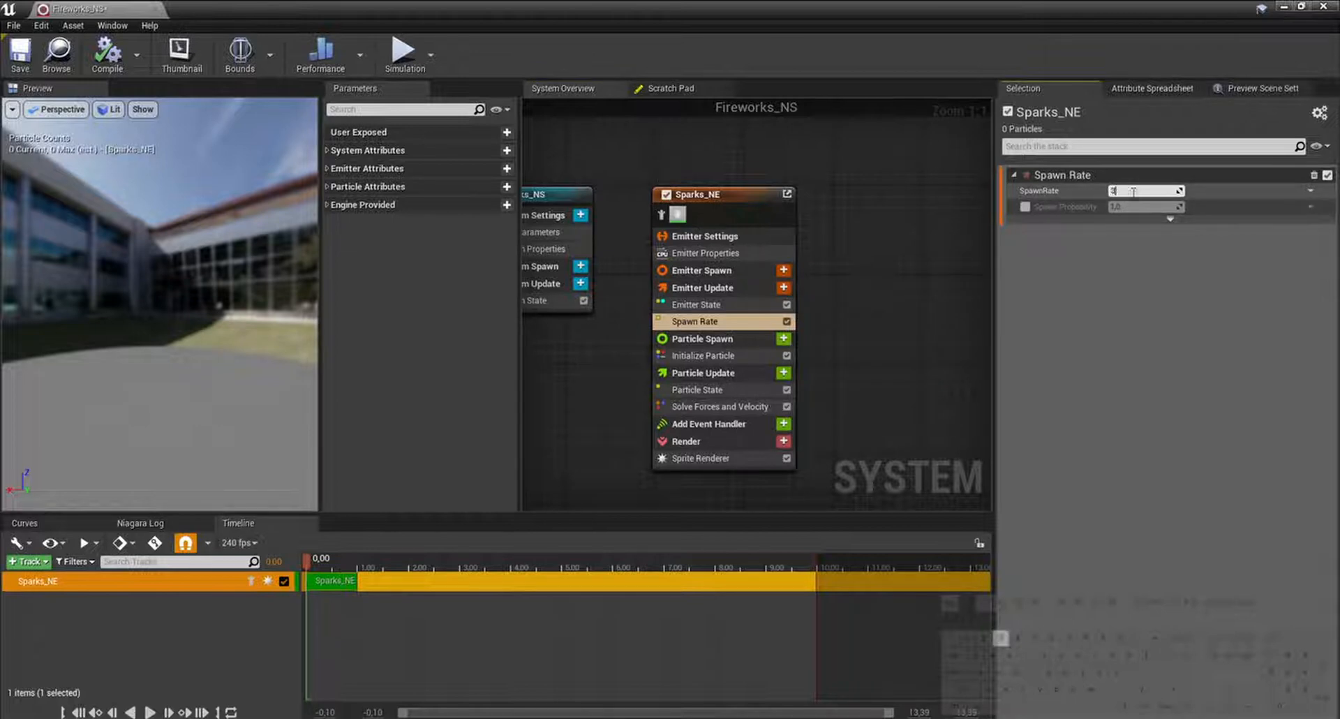
pyautogui.press('Return')
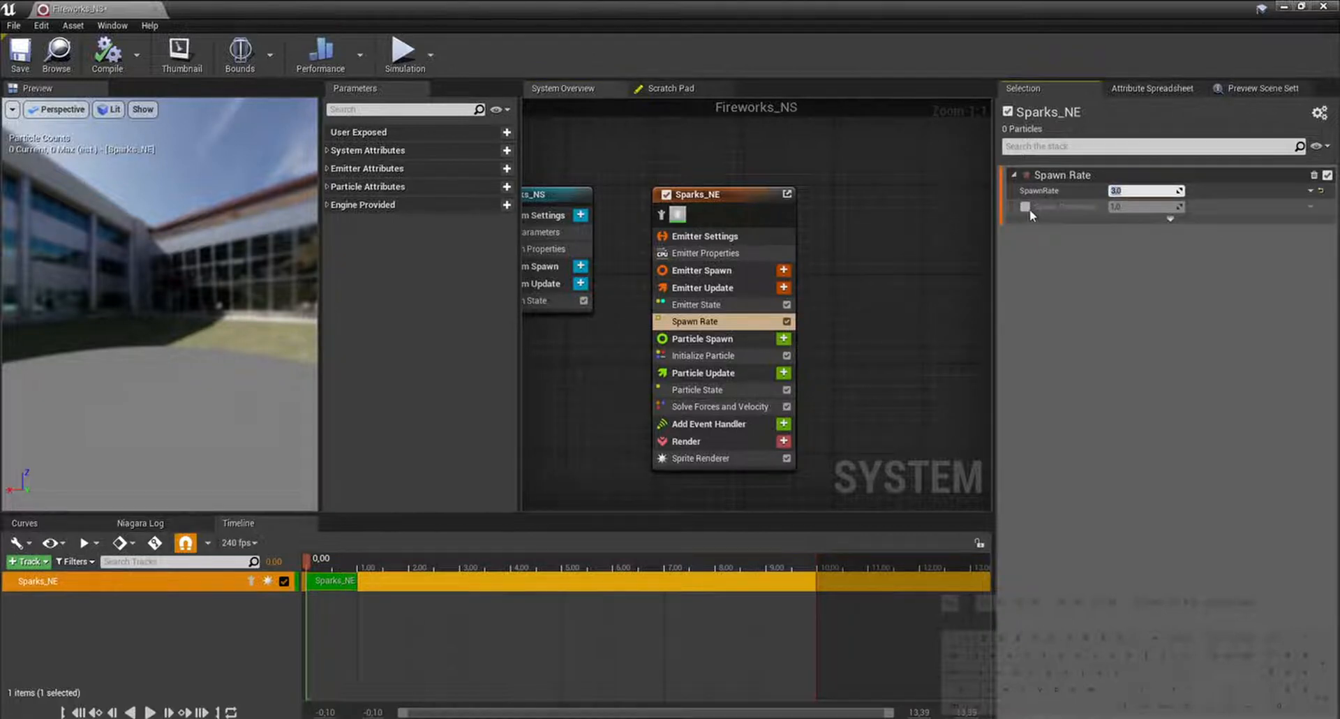
pyautogui.click(1026, 208)
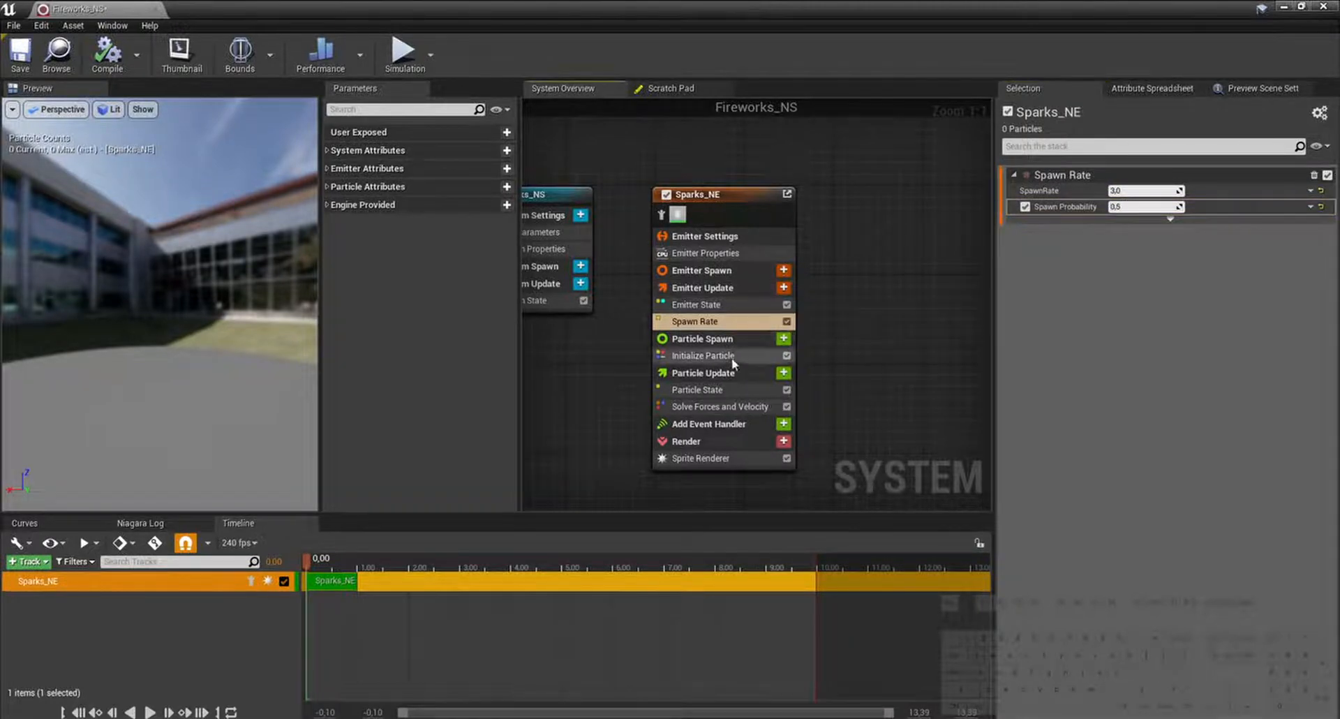
# Step: In Initialize Particle of Sparks_NE, set the Lifetime to 1.5 and the Mass Mode to Direct Set
pyautogui.click(702, 340)
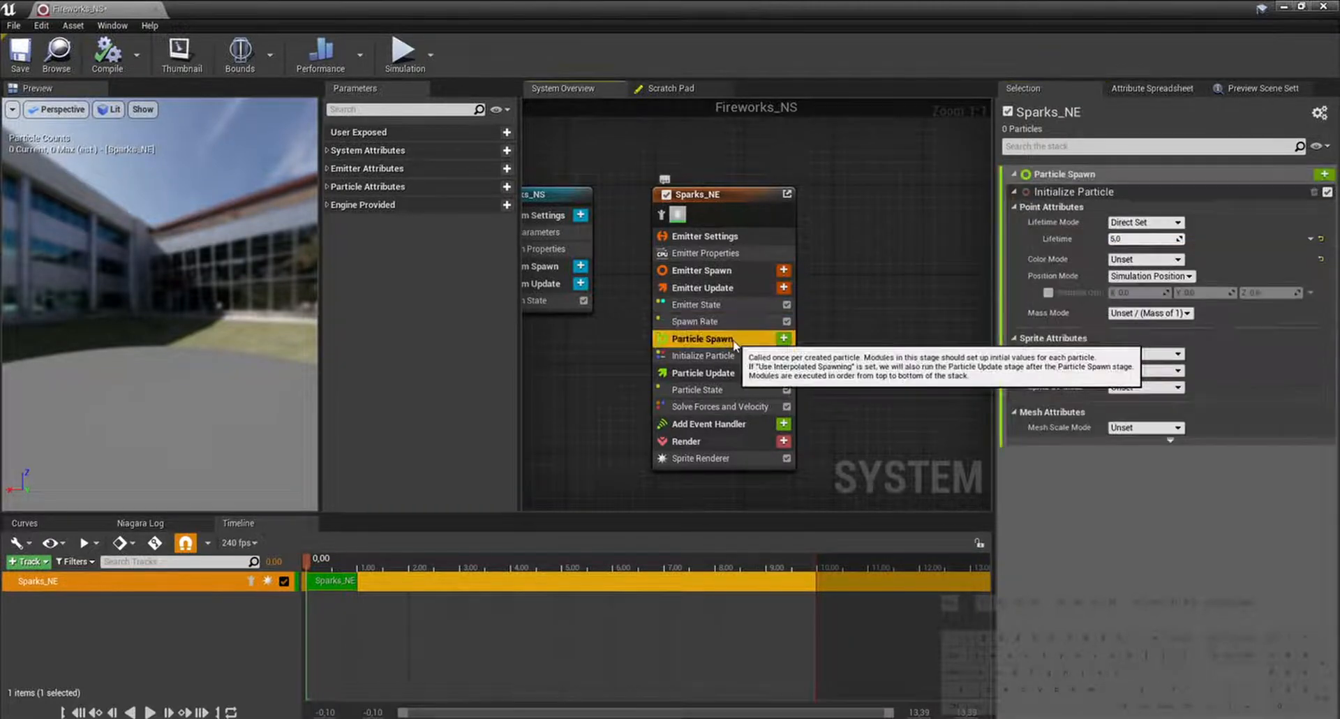
pyautogui.click(1150, 238)
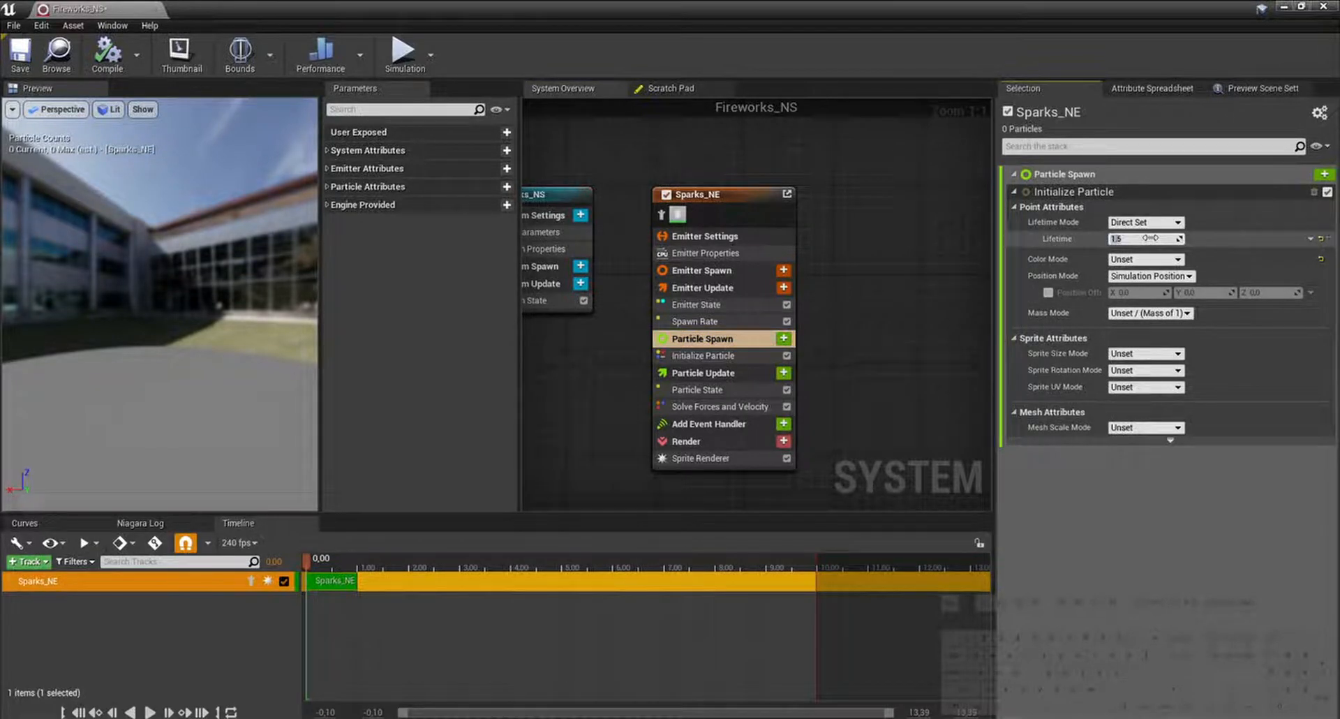
pyautogui.click(874, 297)
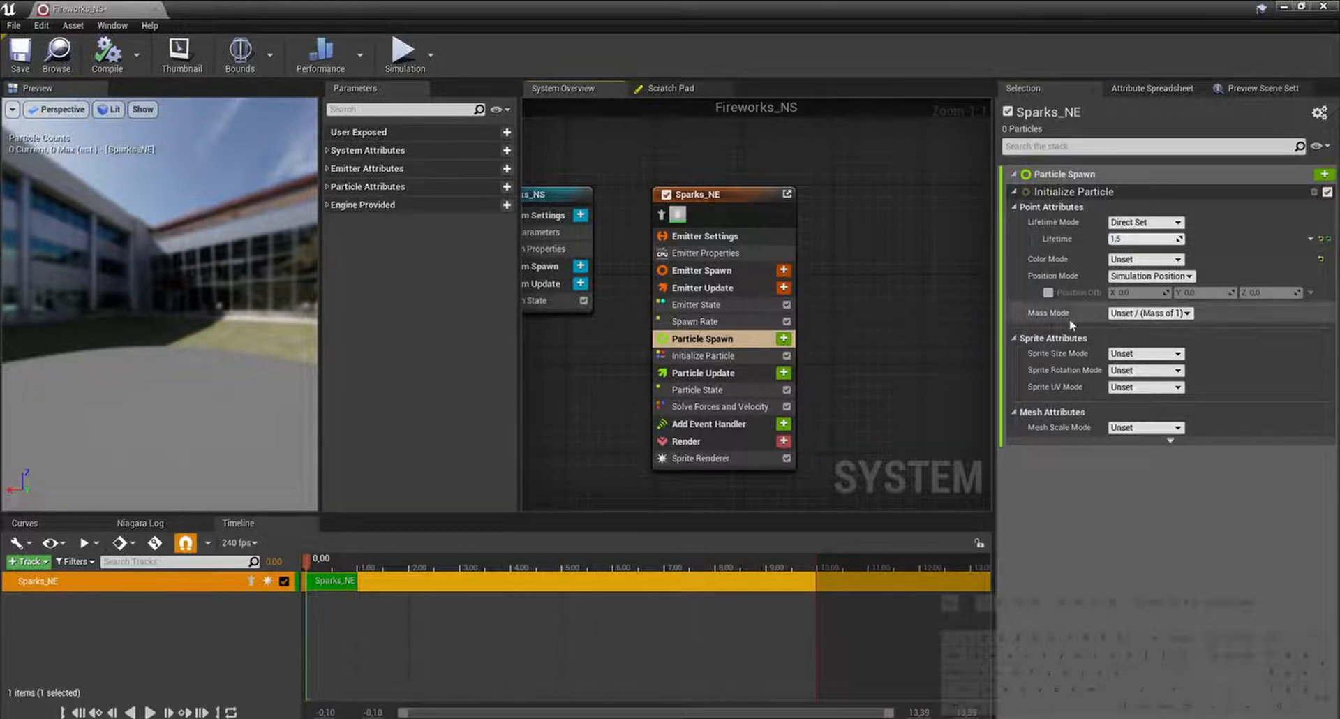
pyautogui.click(1144, 314)
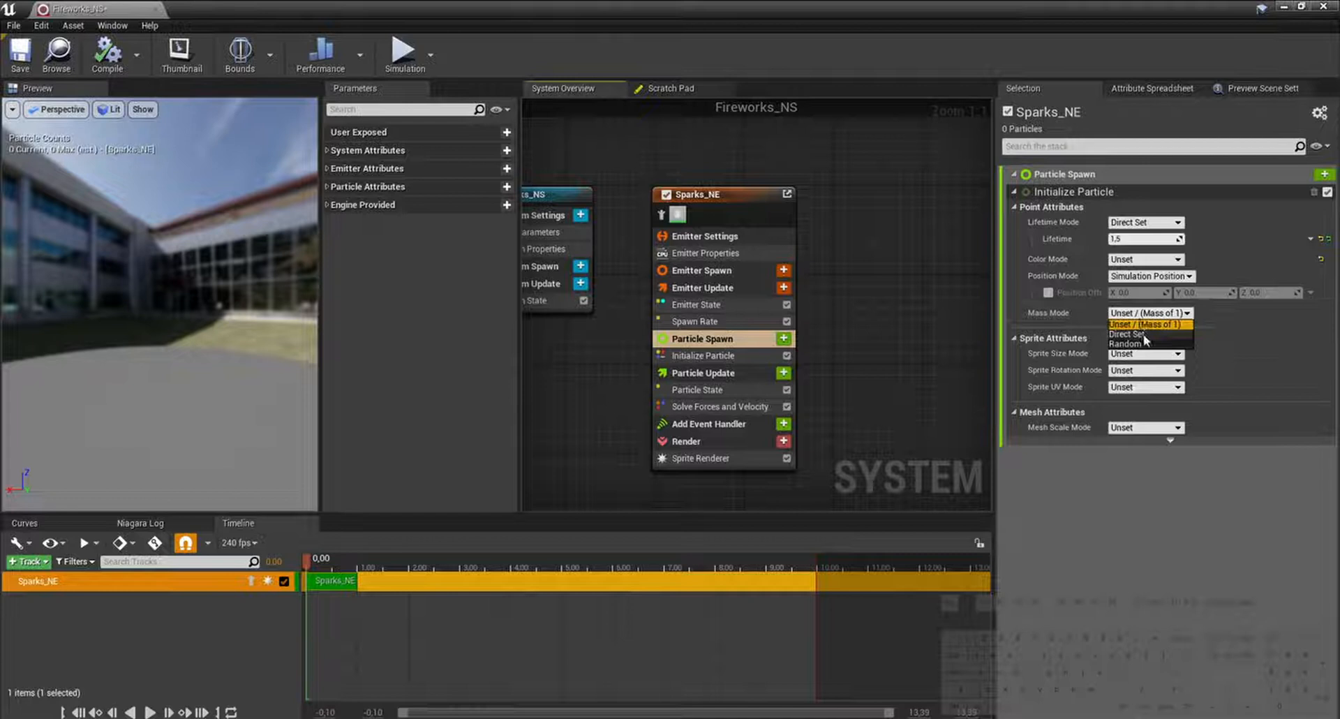
pyautogui.click(1144, 335)
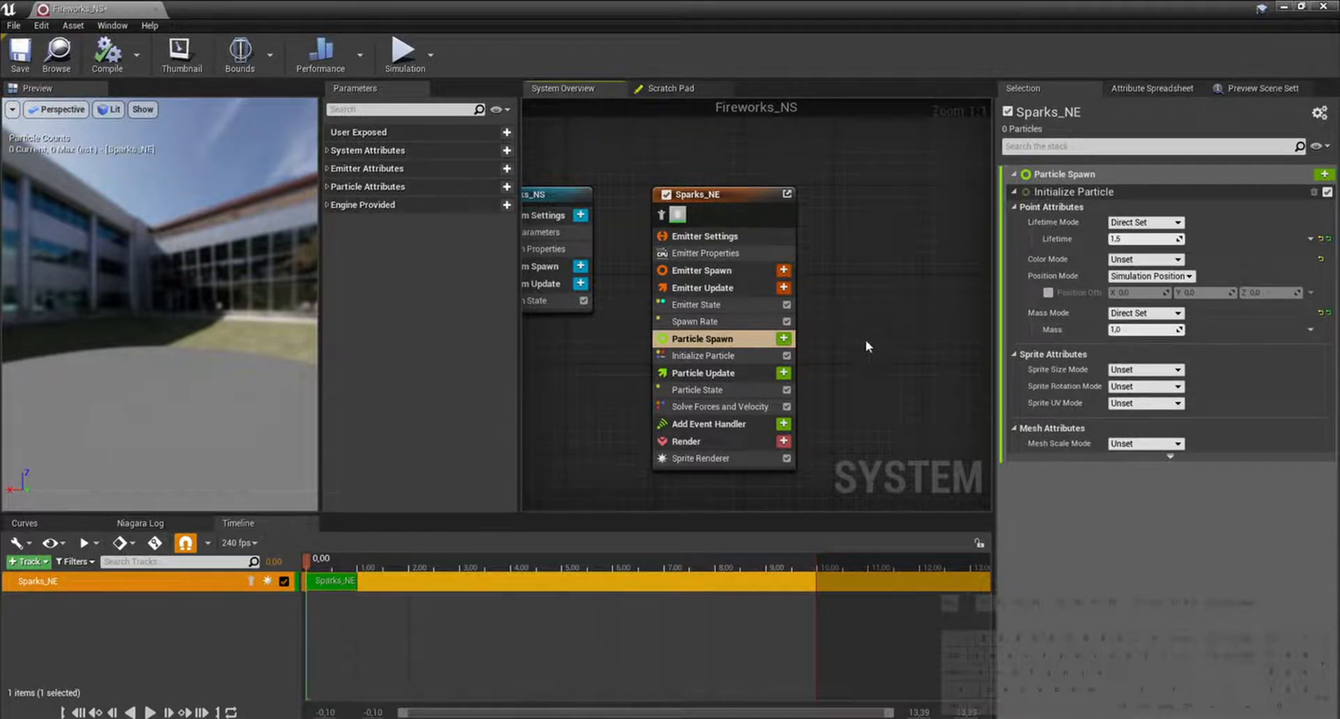
# Step: Add the Calculate Size and Rotational Inertia by Mass module to the Particle Spawn stage of Sparks_NE
pyautogui.moveTo(865, 339); pyautogui.dragTo(832, 327, button='right')
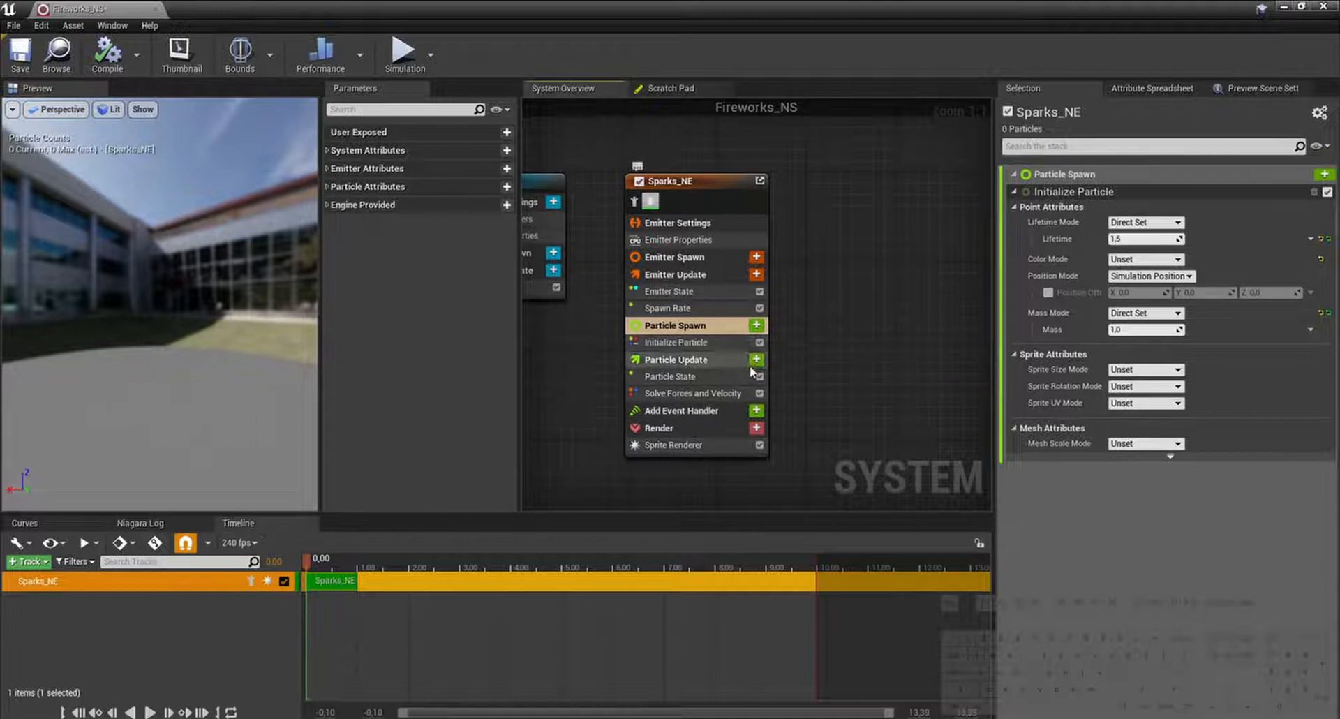
pyautogui.click(757, 325)
pyautogui.write('calcu')
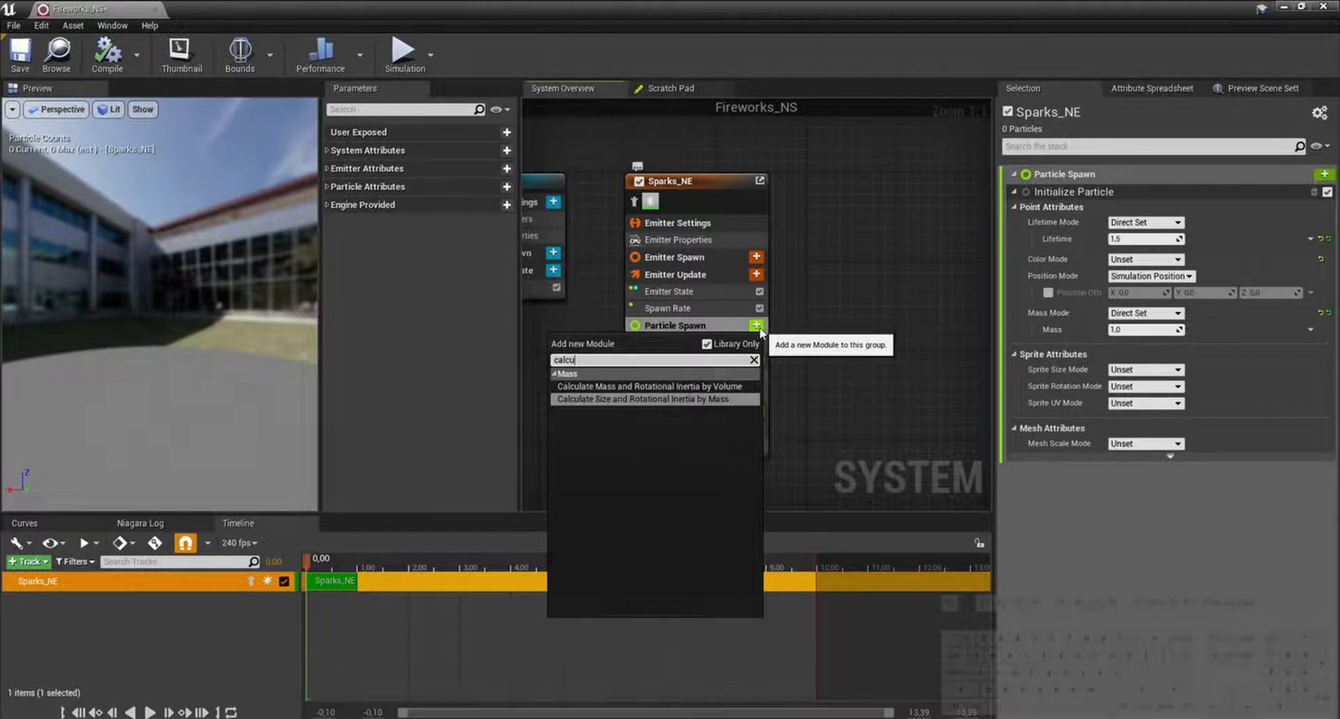
pyautogui.press('Return')
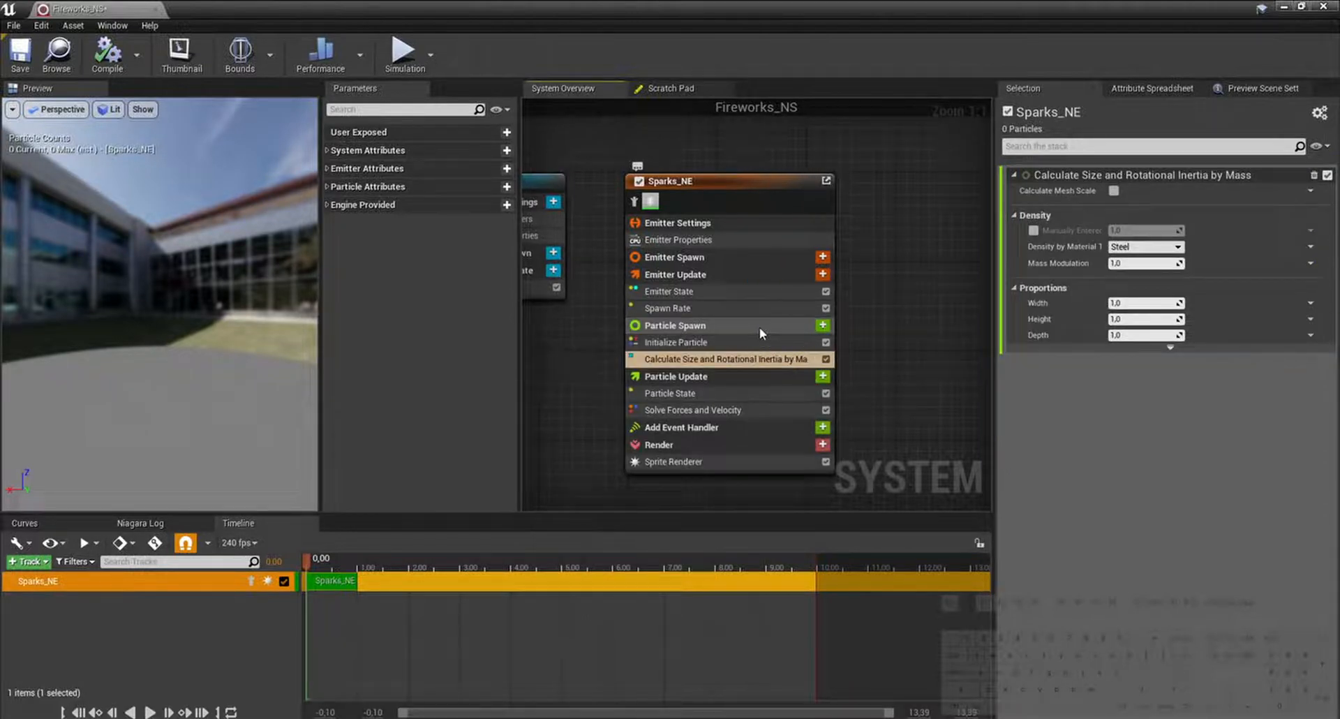
# Step: Set the Mass in the Initialize Particle module of Sparks_NE to 400
pyautogui.click(707, 278)
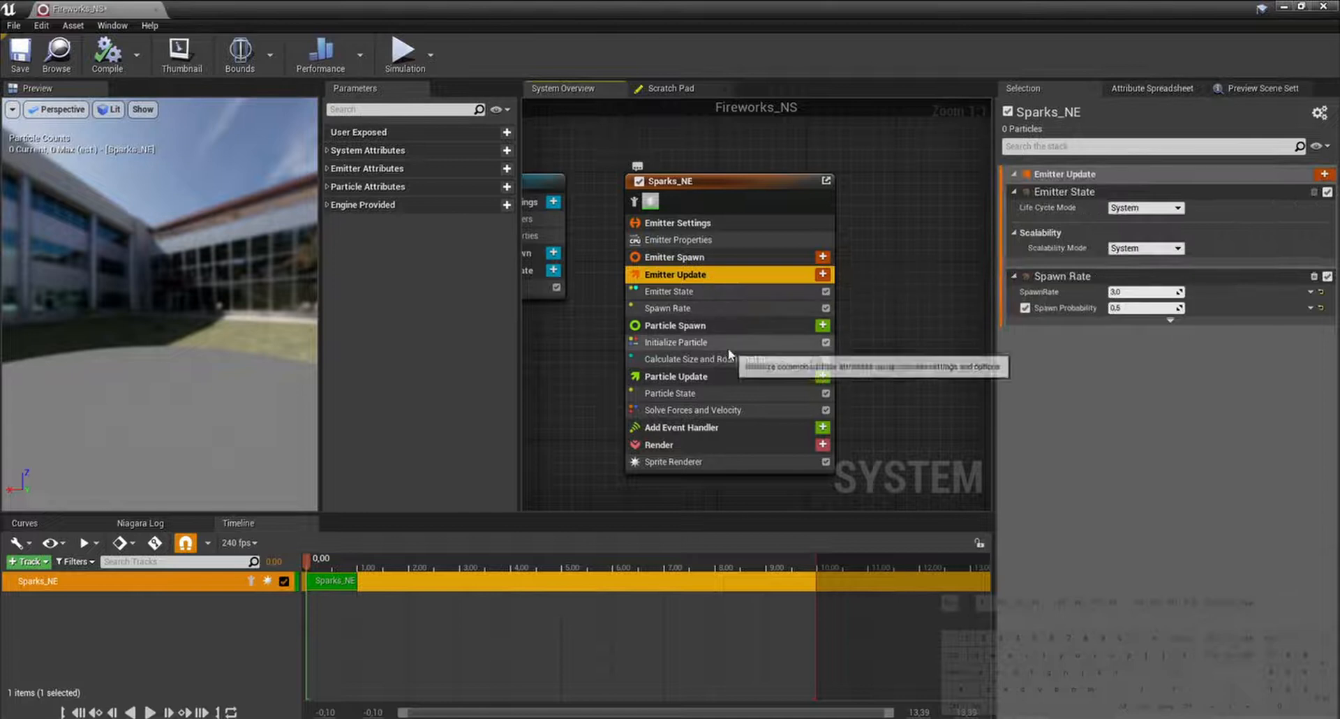
pyautogui.click(695, 326)
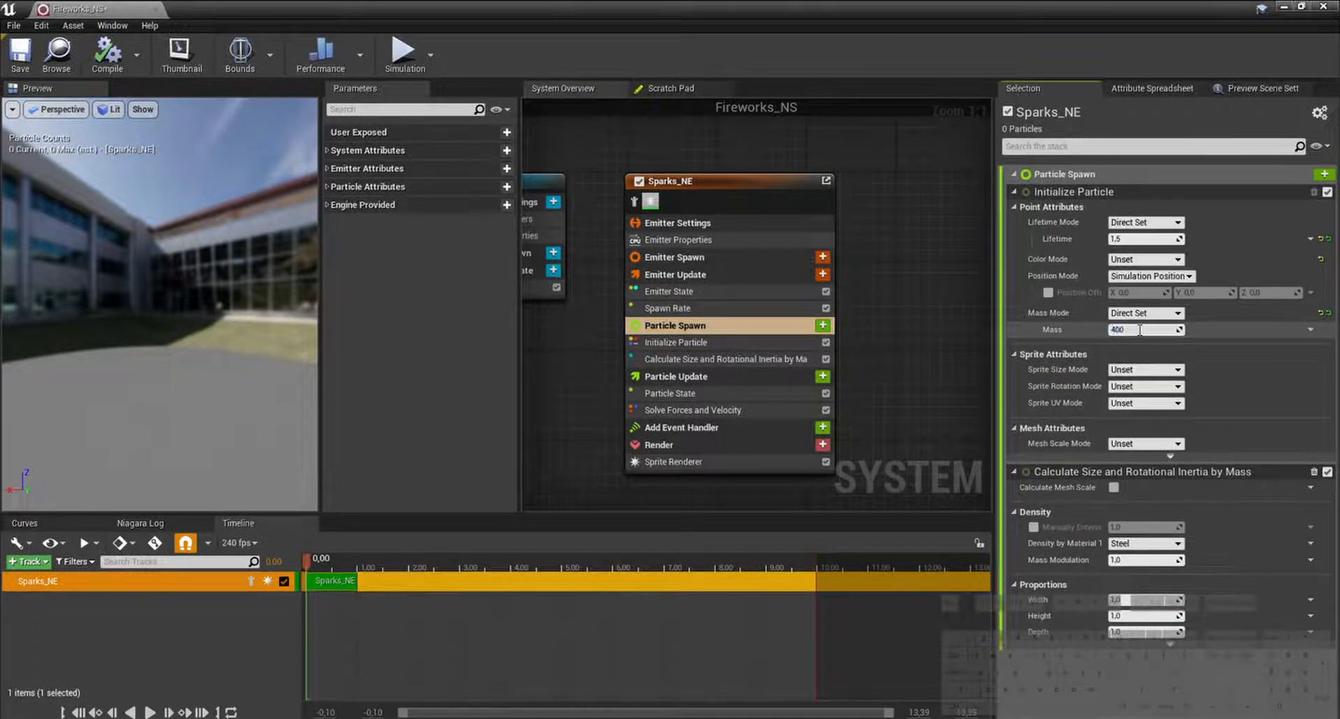
pyautogui.press('Return')
pyautogui.click(872, 354)
# Step: Add the Apply Initial Forces module to the Particle Spawn stage of Sparks_NE
pyautogui.moveTo(859, 340); pyautogui.dragTo(840, 341, button='right')
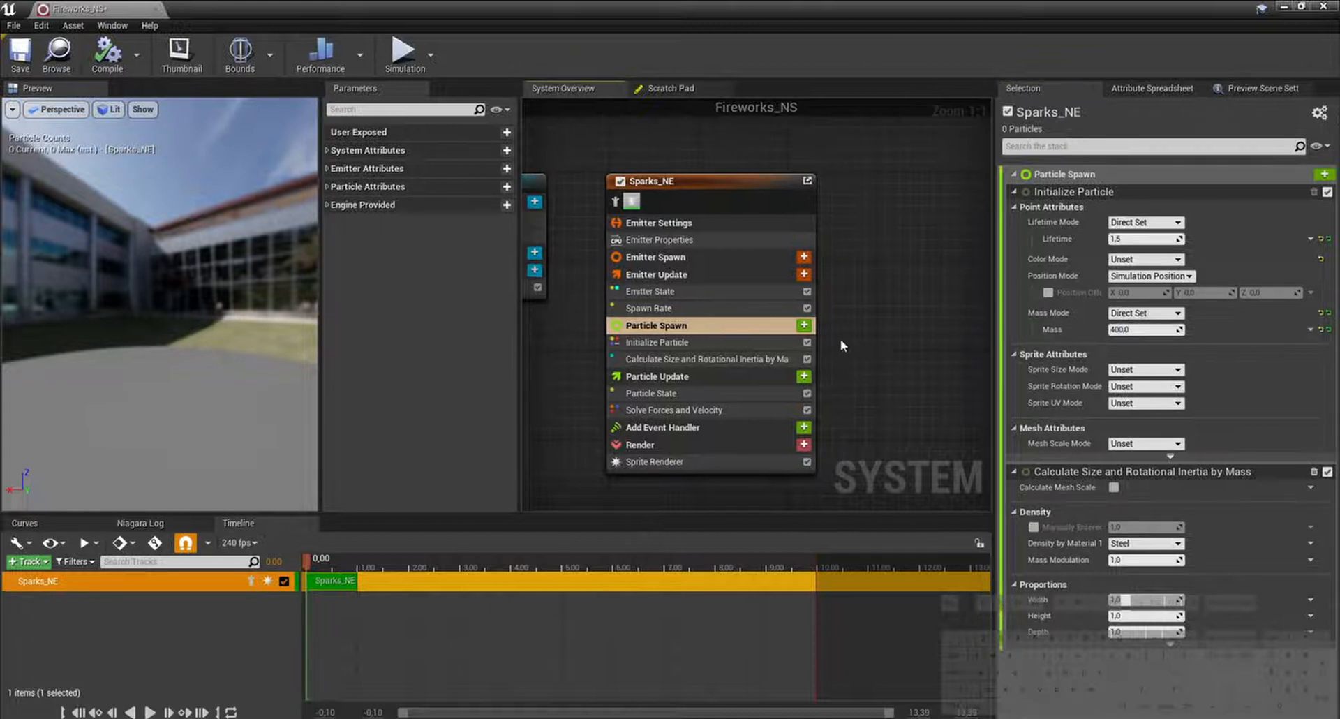
pyautogui.click(804, 325)
pyautogui.write('apply')
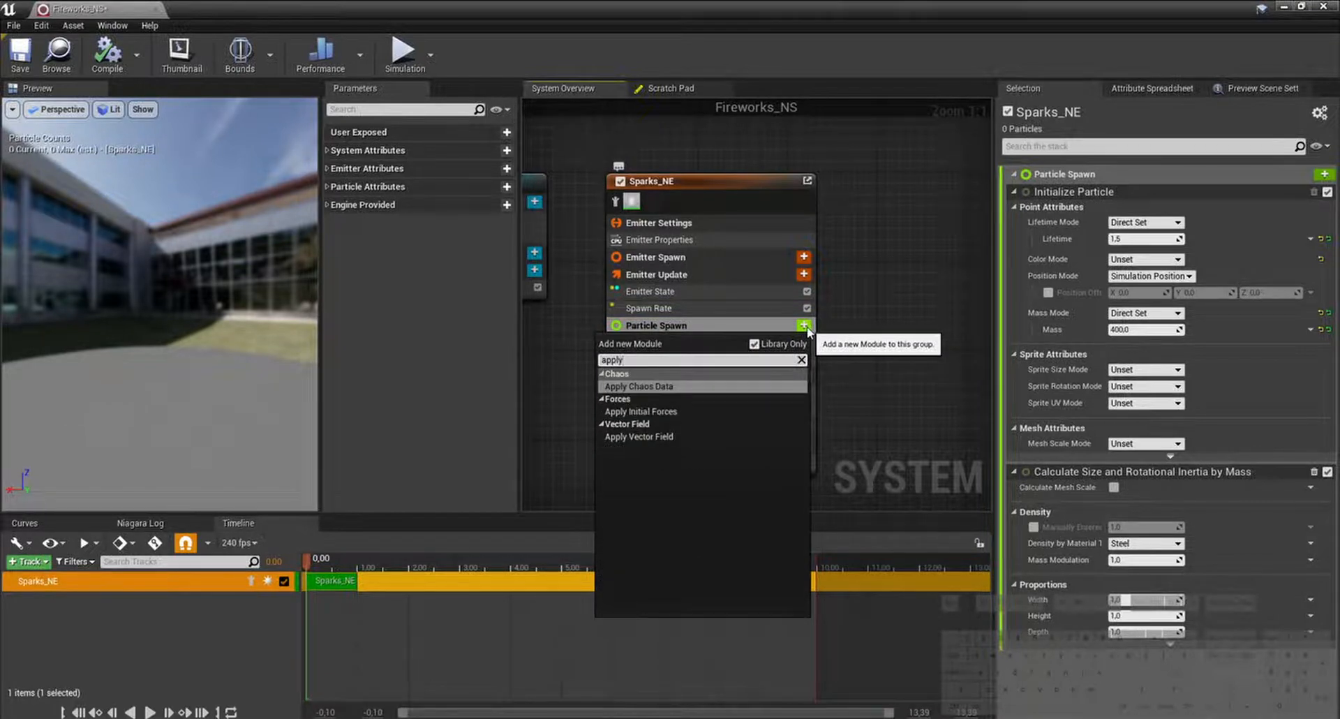
pyautogui.press('Down')
pyautogui.press('Return')
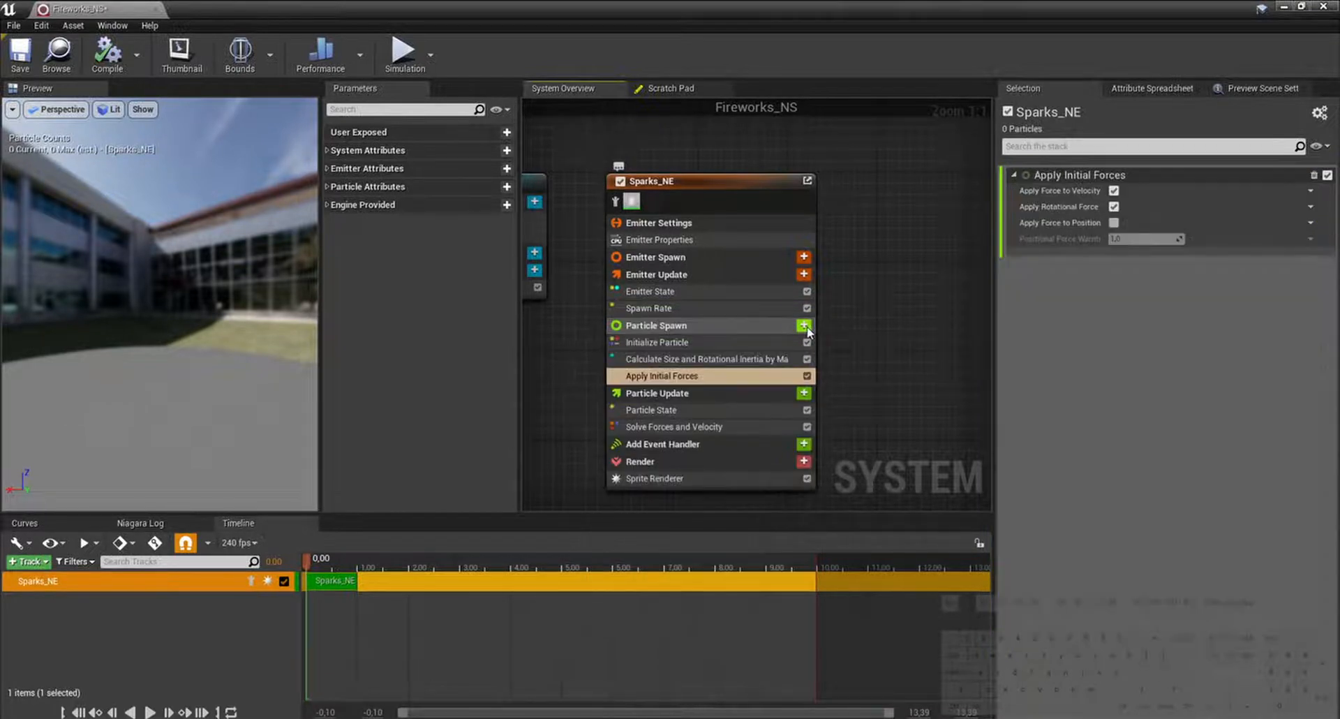
# Step: Add the Add Velocity in Cone module to the Particle Spawn stage of Sparks_NE
pyautogui.click(804, 326)
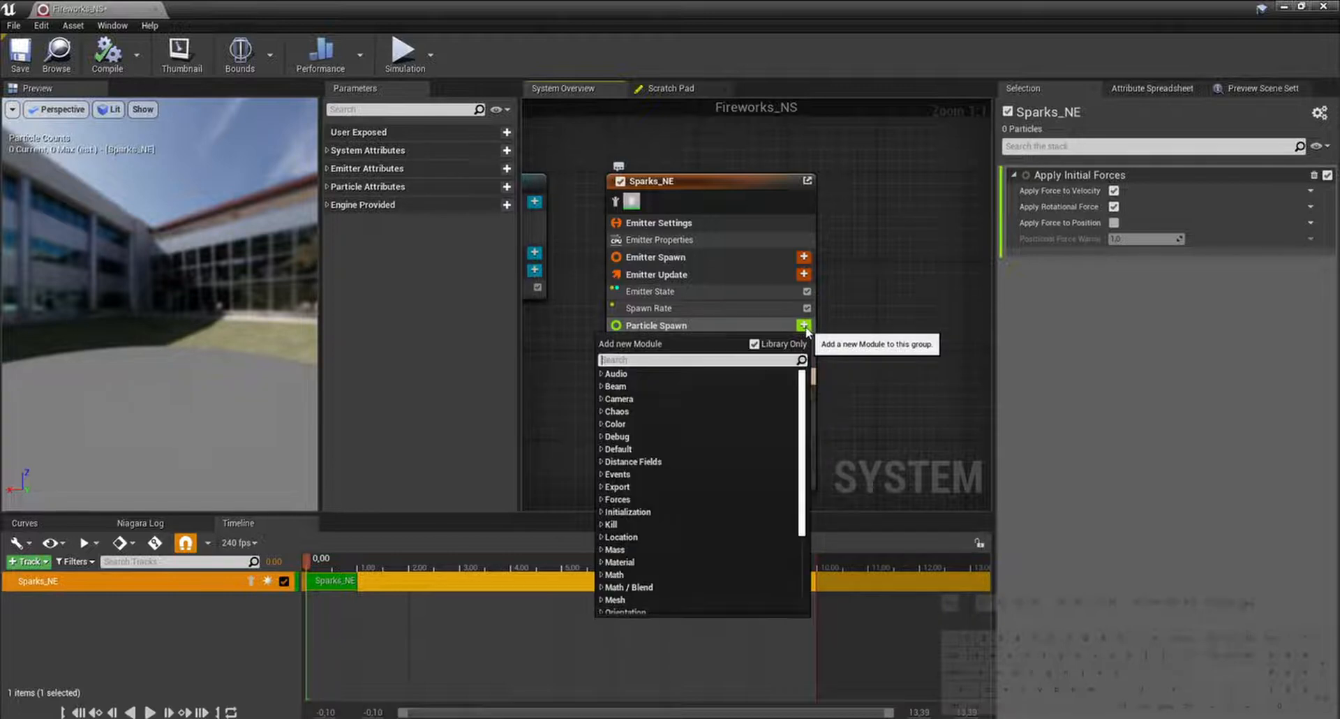
pyautogui.write('add')
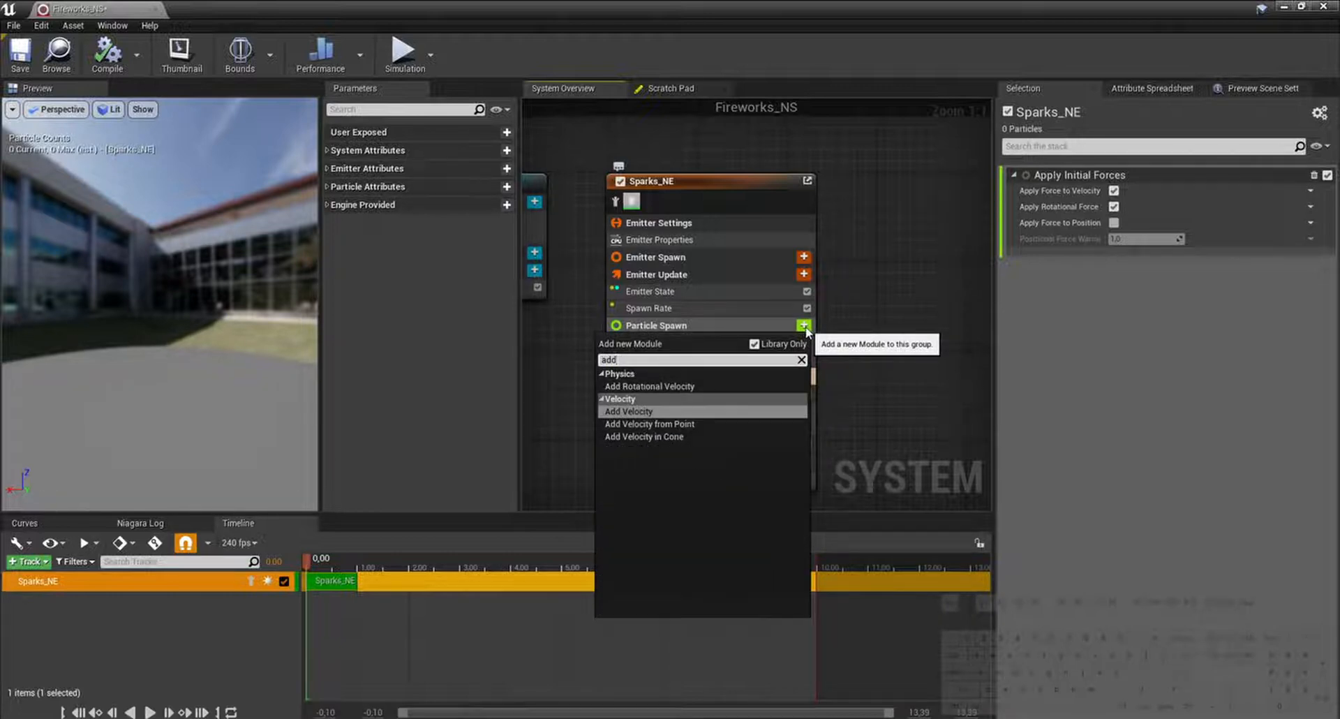
pyautogui.press('Down')
pyautogui.press('Down')
pyautogui.press('Return')
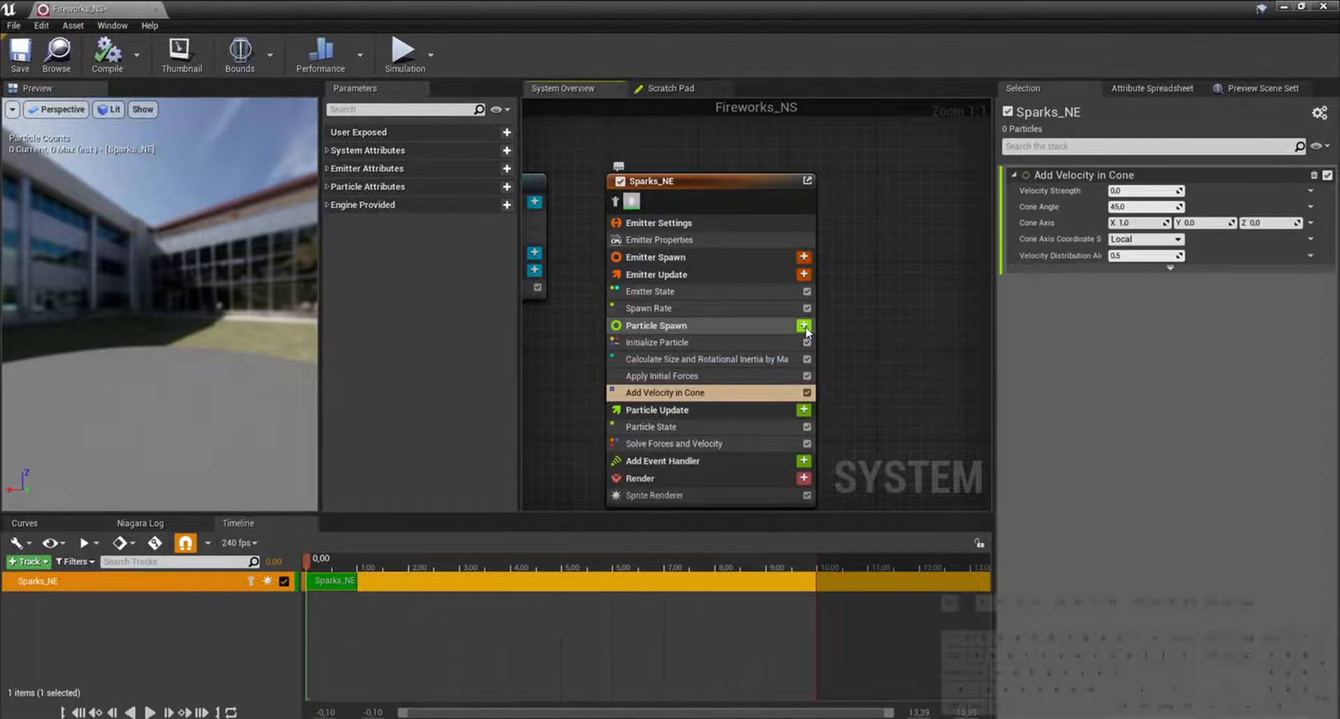
# Step: Make the cone's Velocity Strength a Random Range Float with Minimum 4500 and Maximum 5000
pyautogui.click(1312, 192)
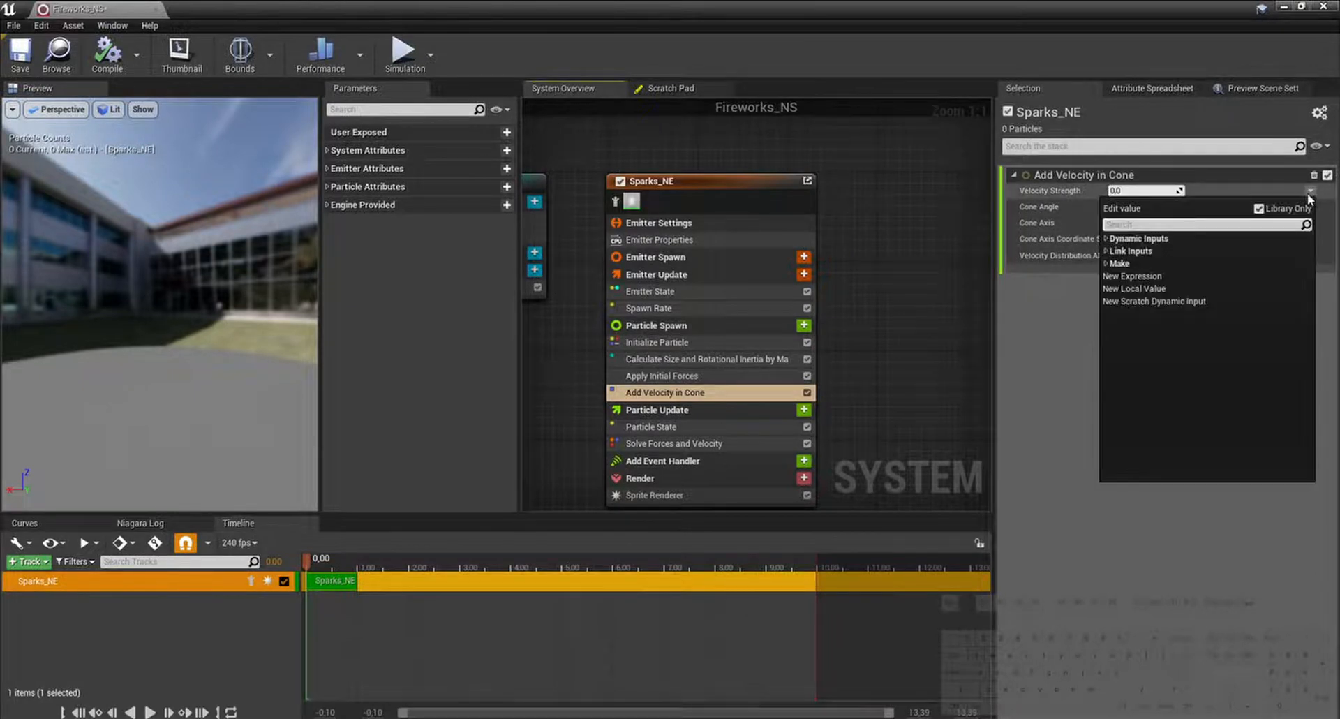
pyautogui.write('random')
pyautogui.press('Return')
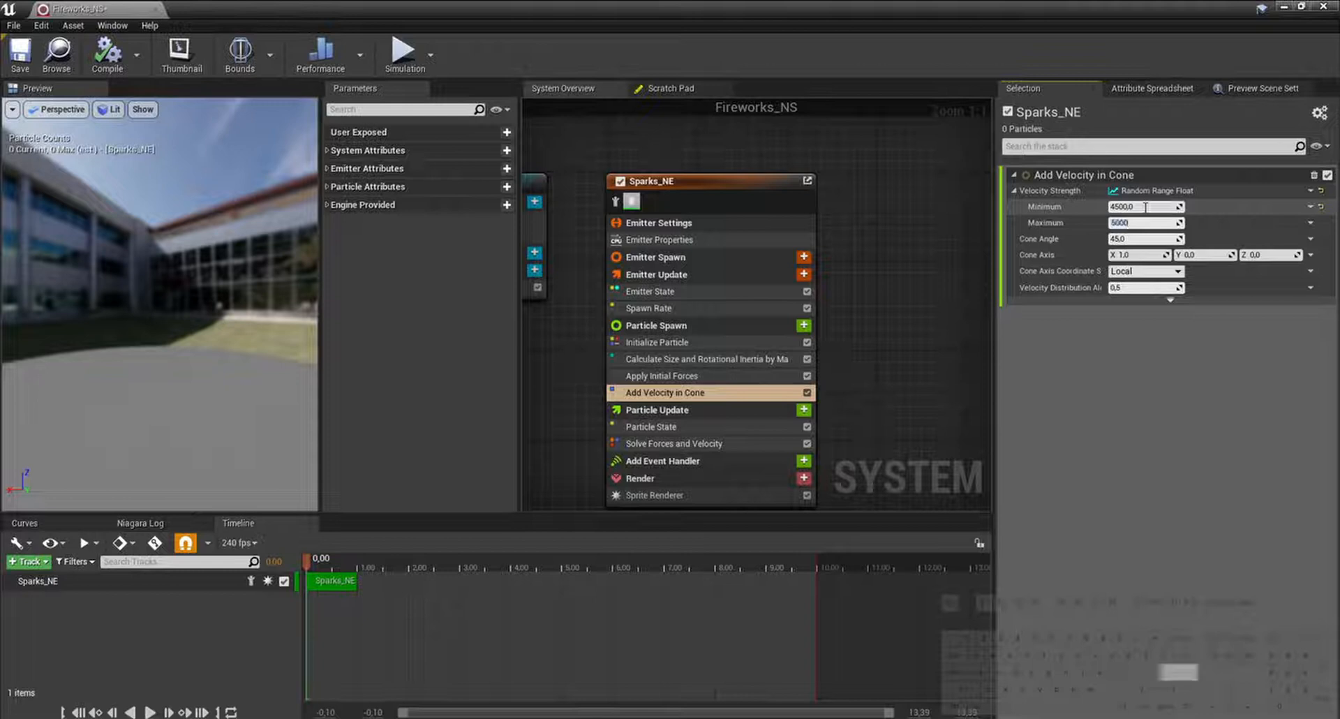
pyautogui.press('Tab')
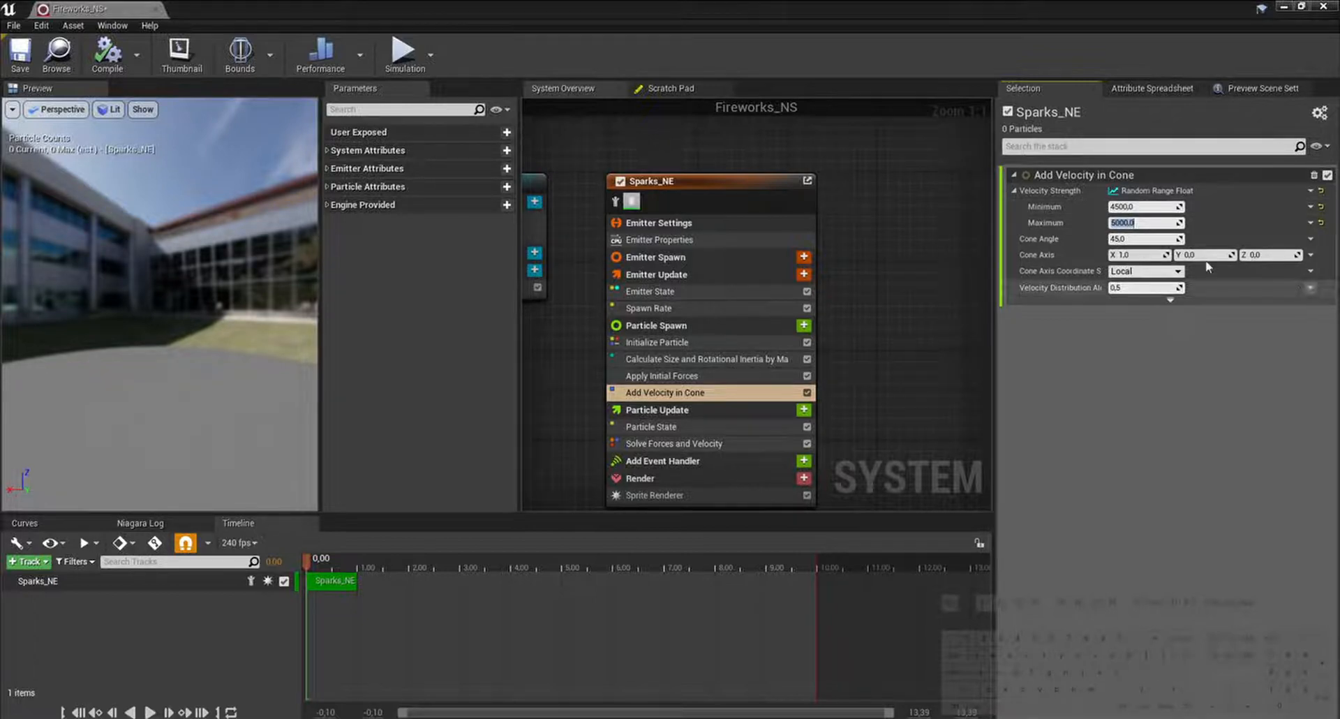
# Step: Set the Cone Angle to 15 and the Cone Axis to X 0, Y 0, Z 1
pyautogui.click(1140, 239)
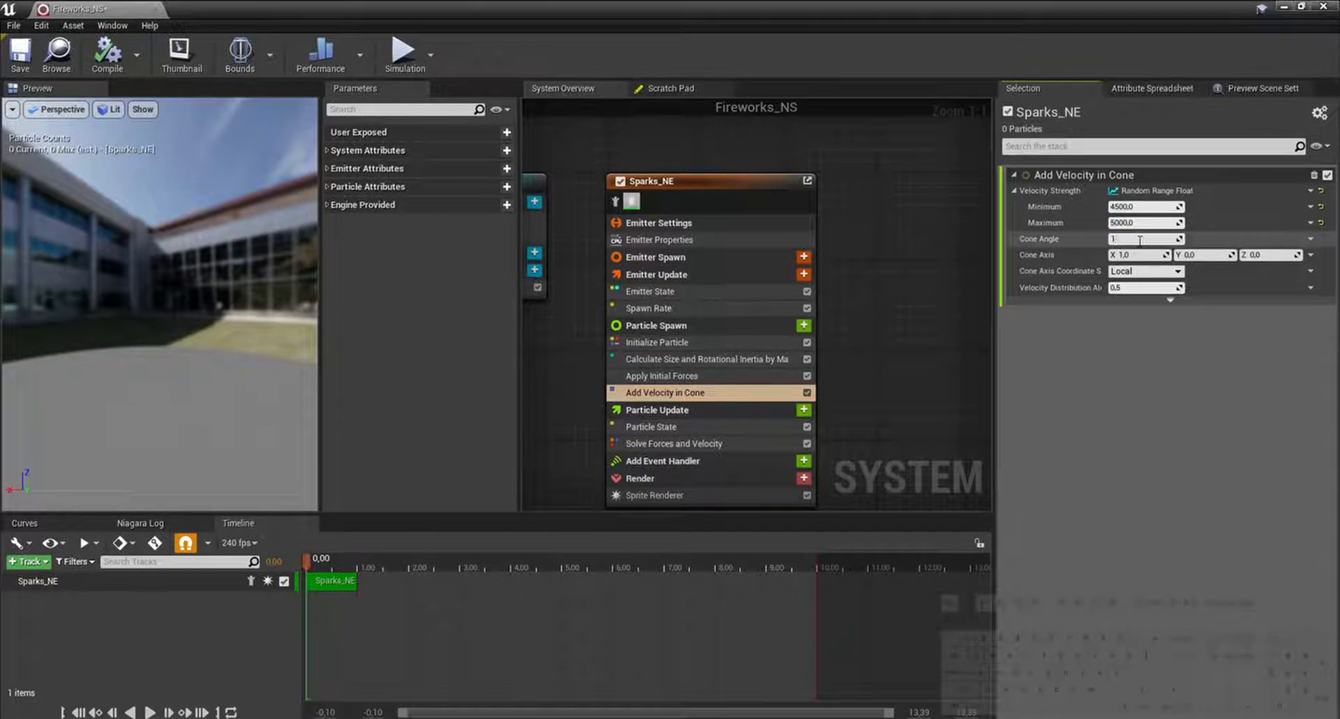
pyautogui.write('15')
pyautogui.press('Return')
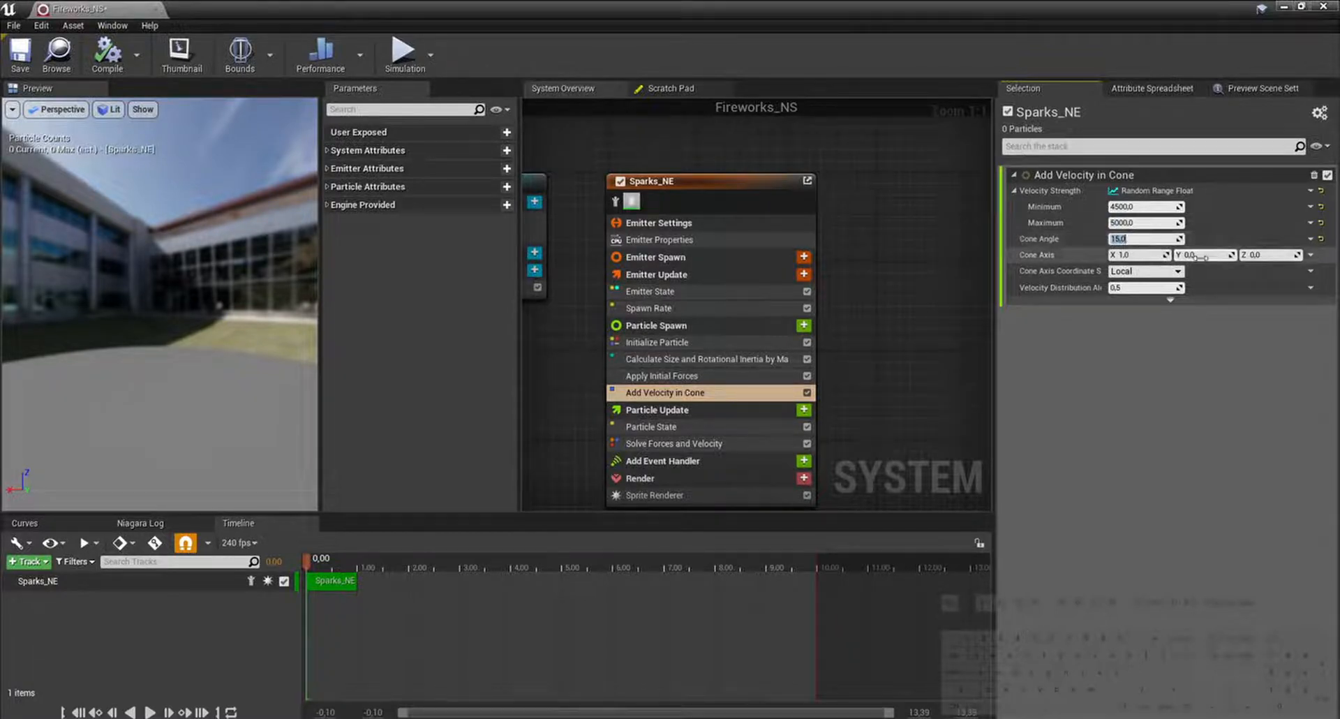
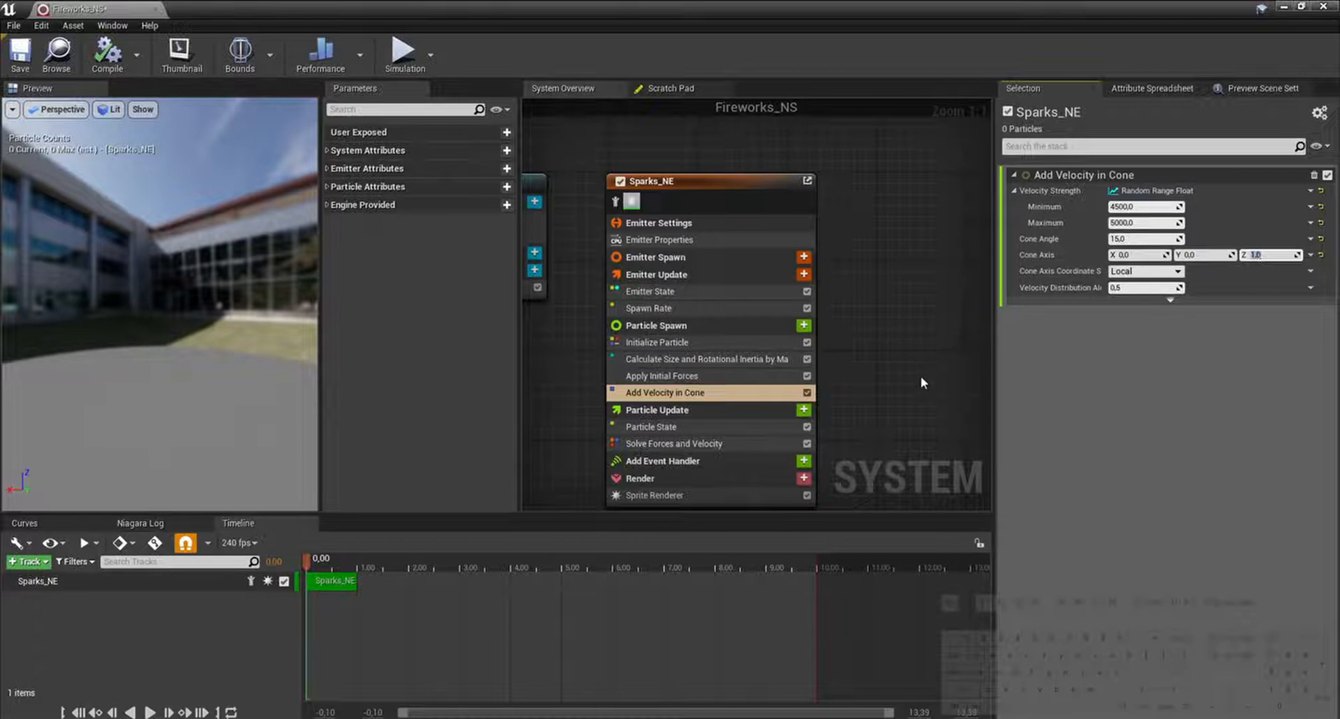
# Step: Add a Drag module to Particle Update, placed before Solve Forces and Velocity, and play the simulation in the preview
pyautogui.moveTo(920, 377); pyautogui.dragTo(899, 301, button='right')
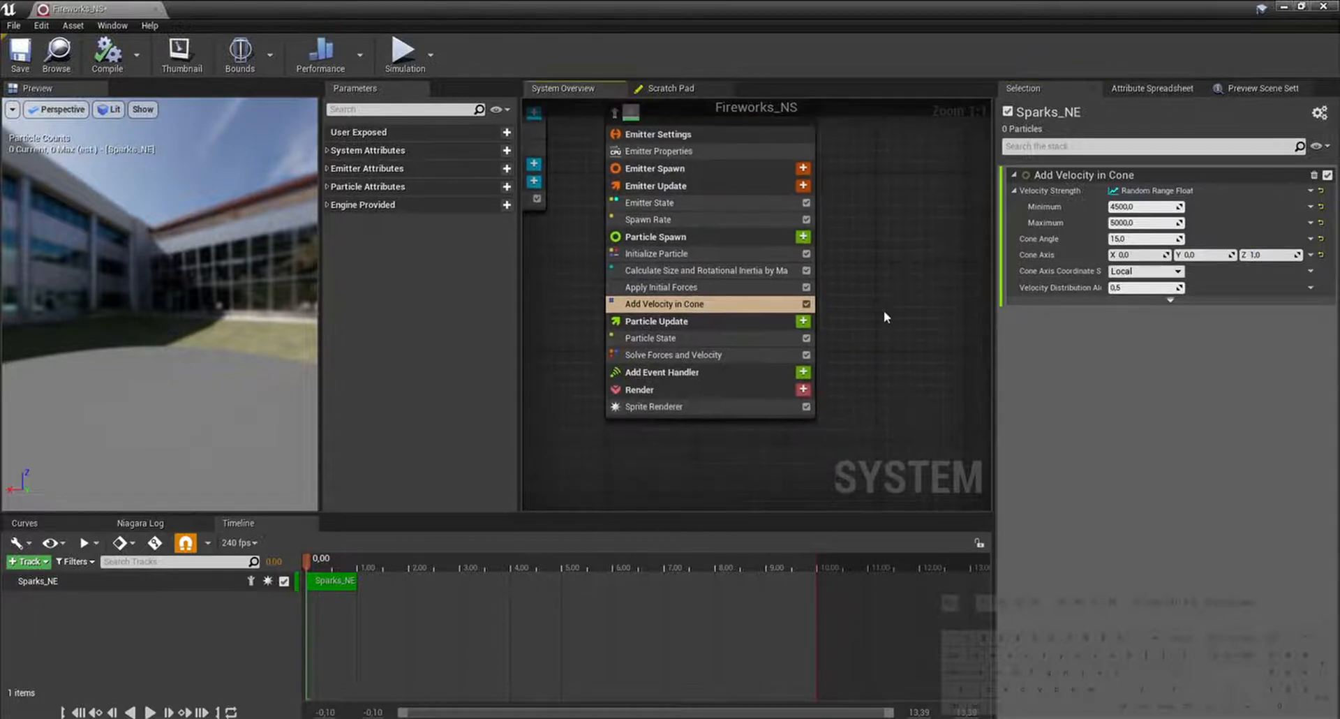
pyautogui.click(803, 322)
pyautogui.write('drag')
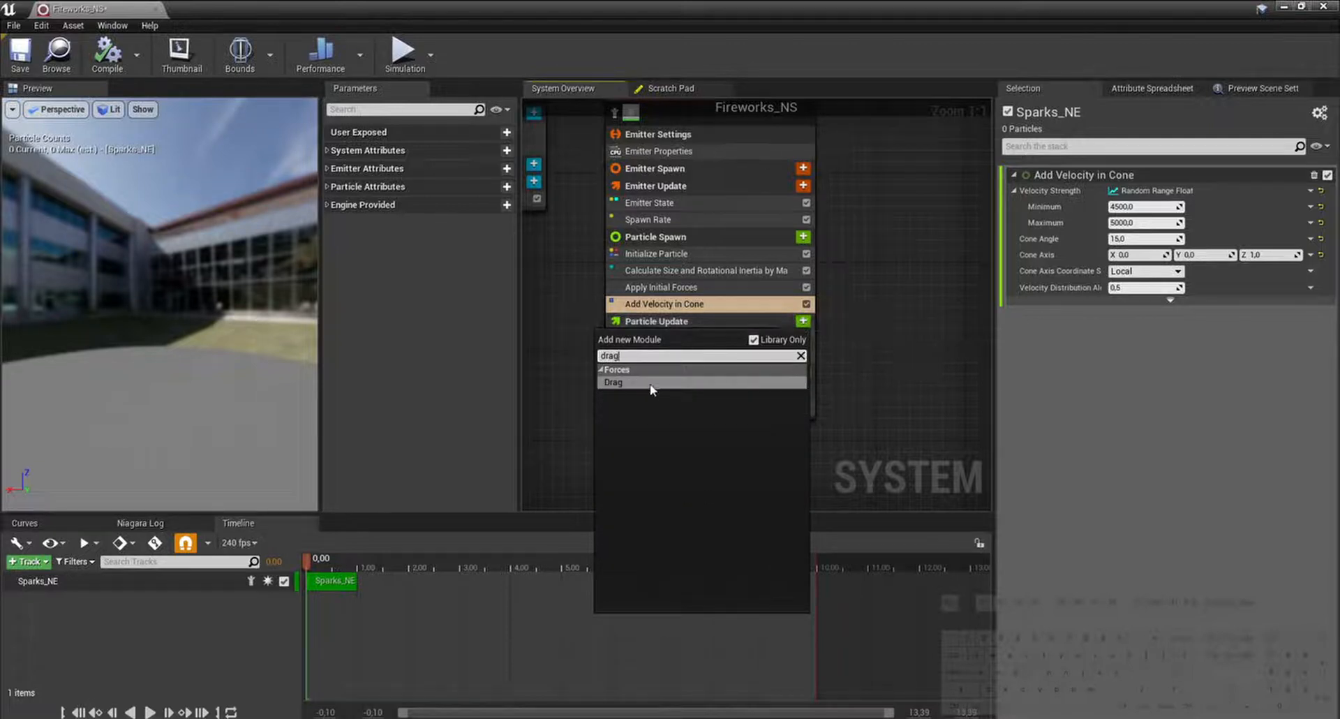
pyautogui.click(652, 389)
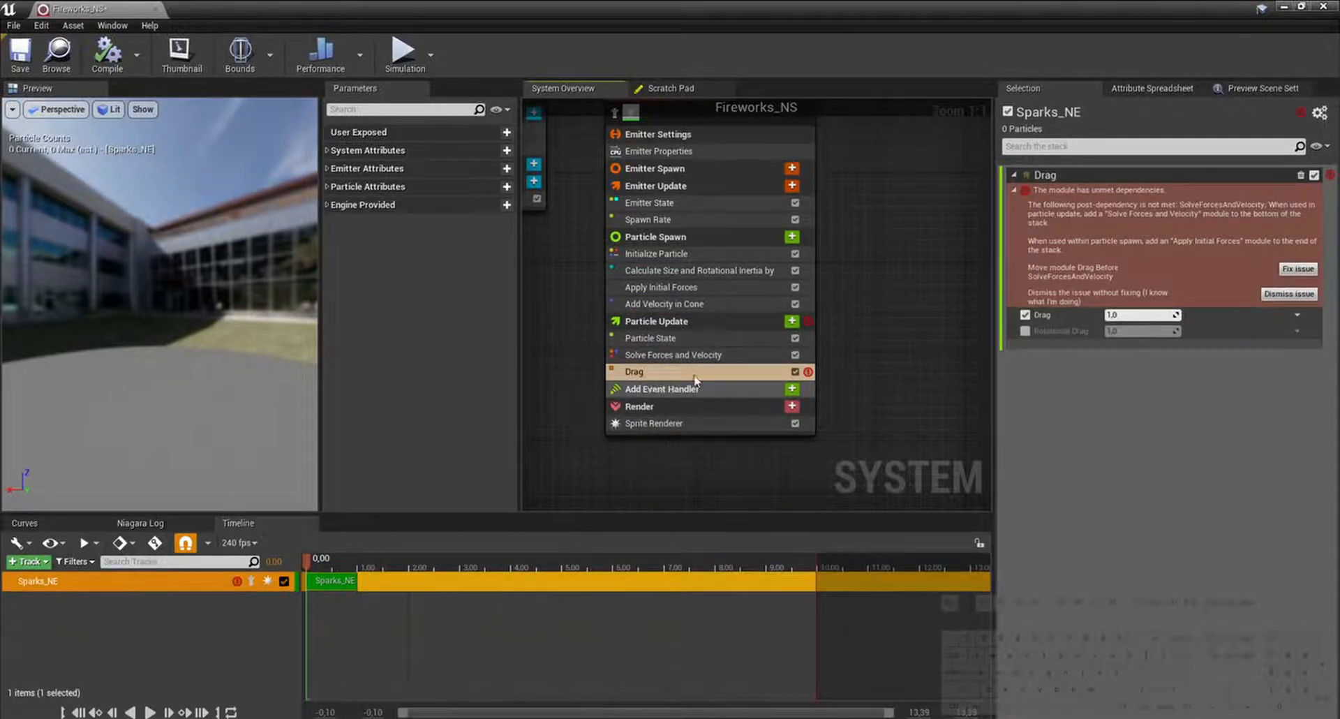
pyautogui.moveTo(670, 375); pyautogui.dragTo(669, 353)
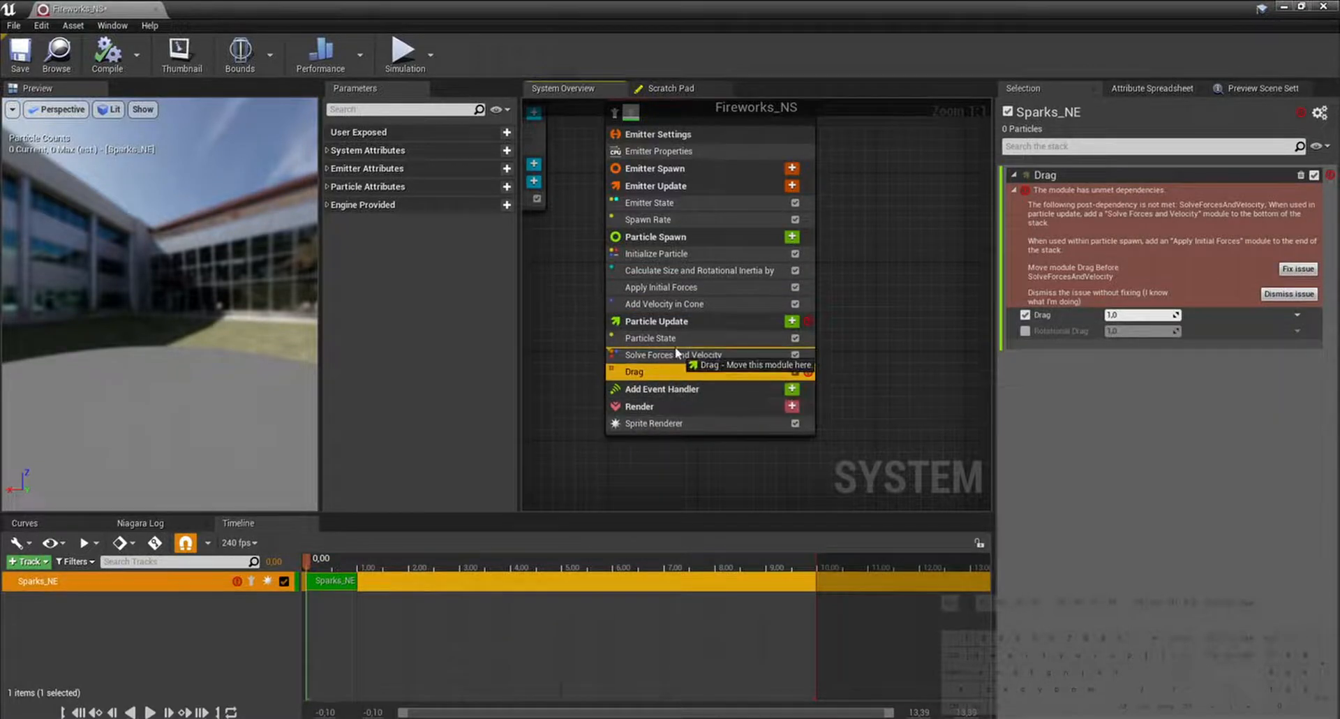
pyautogui.click(151, 712)
pyautogui.moveTo(190, 413); pyautogui.dragTo(224, 419)
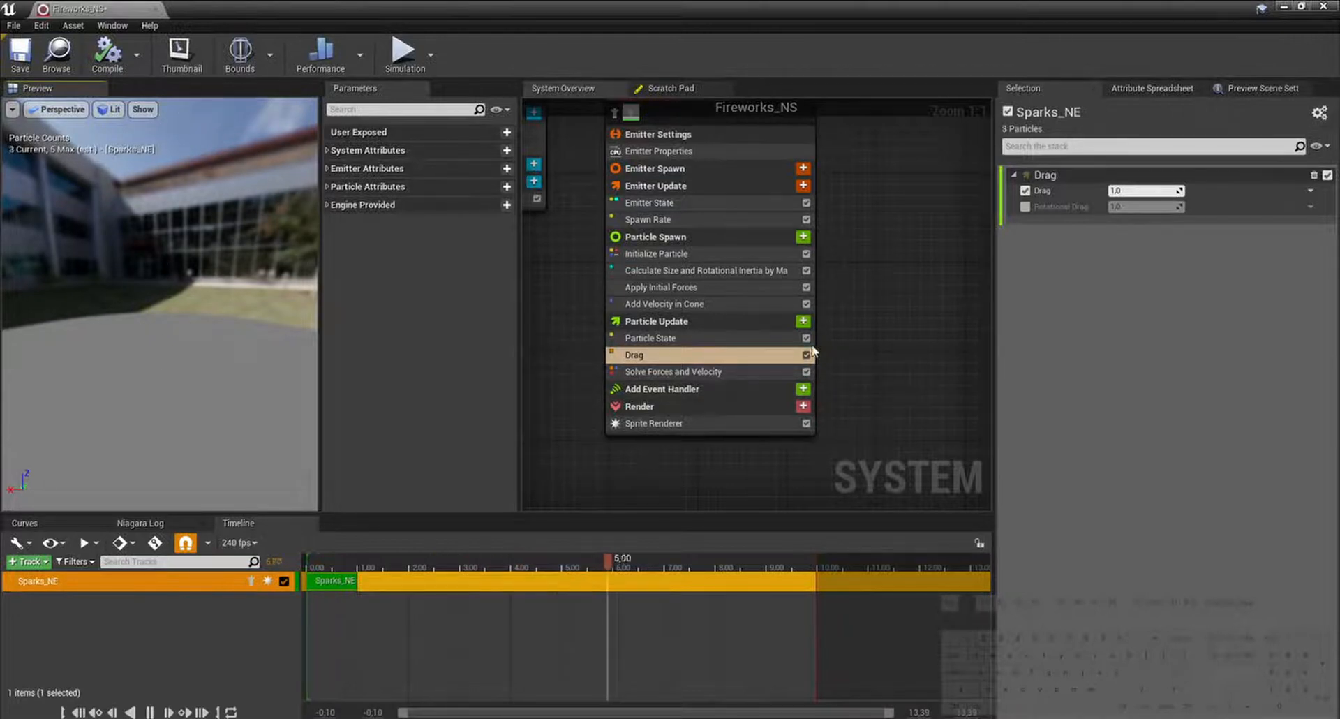
# Step: Add a Gravity Force module to Particle Update in Sparks_NE, placed before Solve Forces and Velocity, and save the system
pyautogui.click(803, 322)
pyautogui.write('grav')
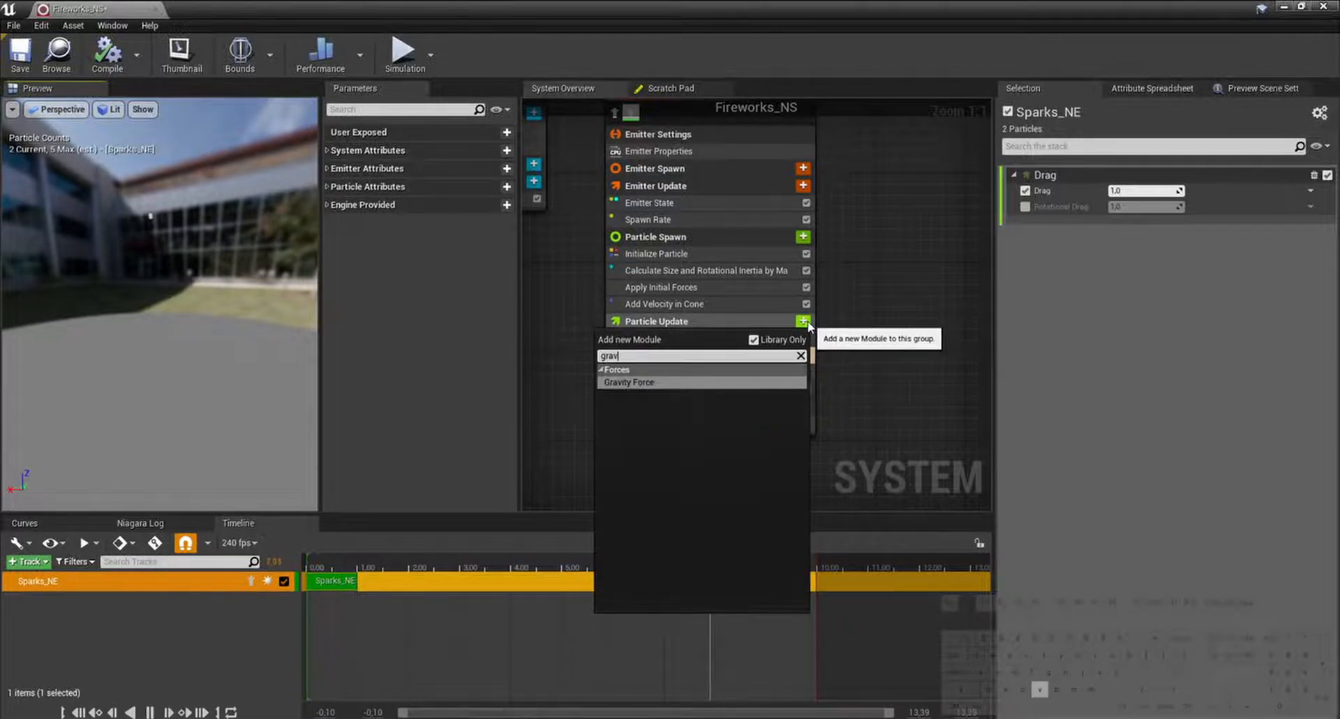
pyautogui.click(629, 382)
pyautogui.moveTo(680, 388); pyautogui.dragTo(696, 371)
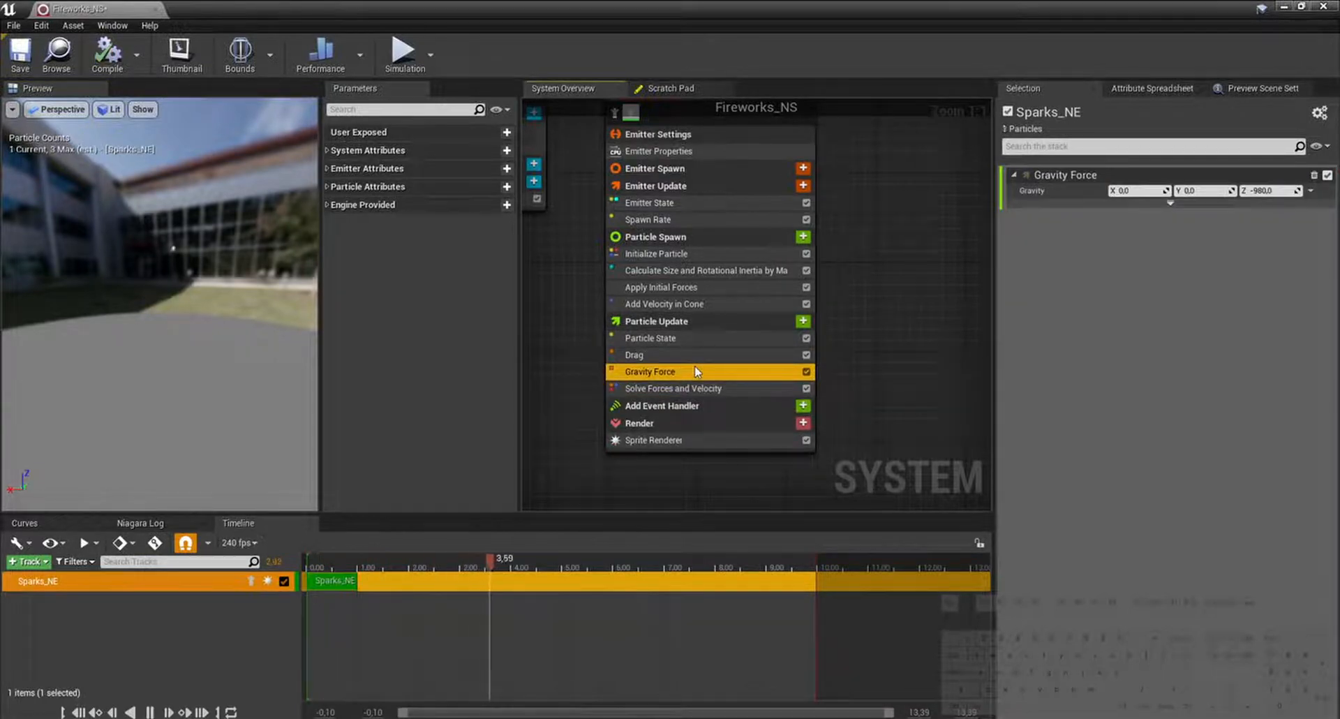
pyautogui.click(803, 322)
pyautogui.click(856, 317)
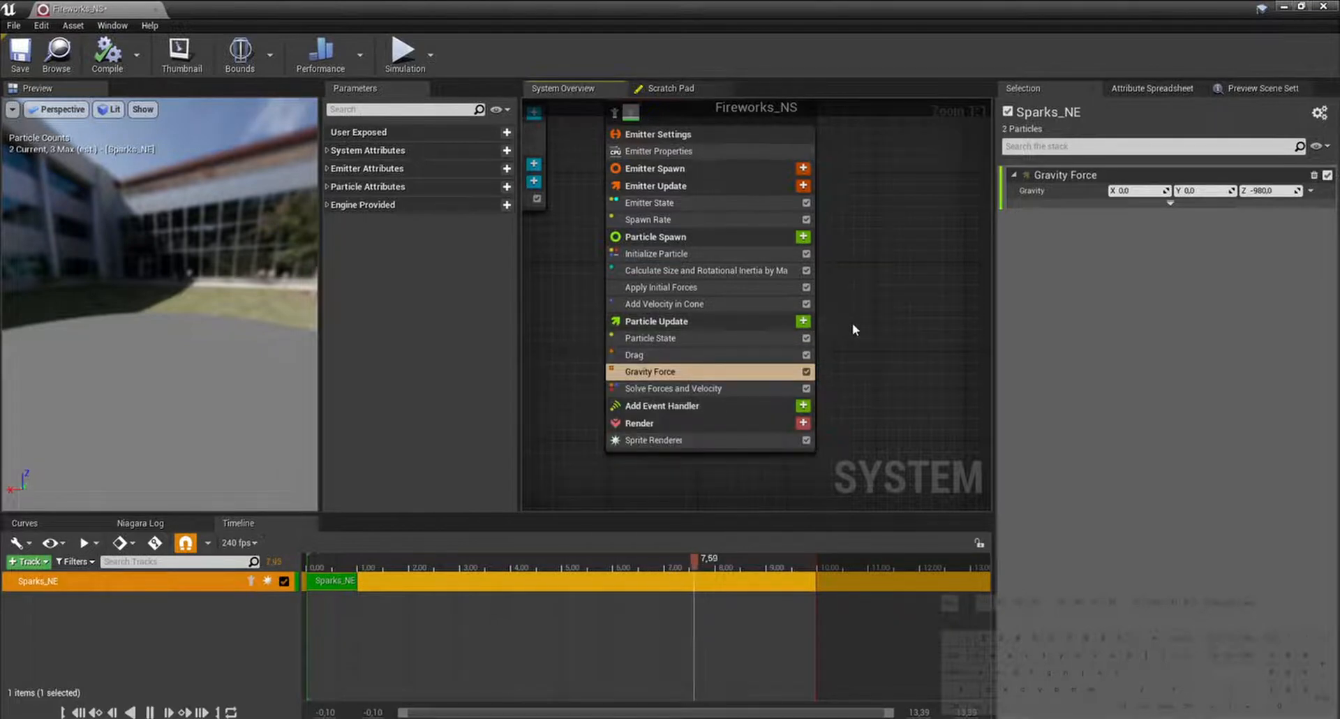
pyautogui.moveTo(856, 325); pyautogui.dragTo(836, 360, button='right')
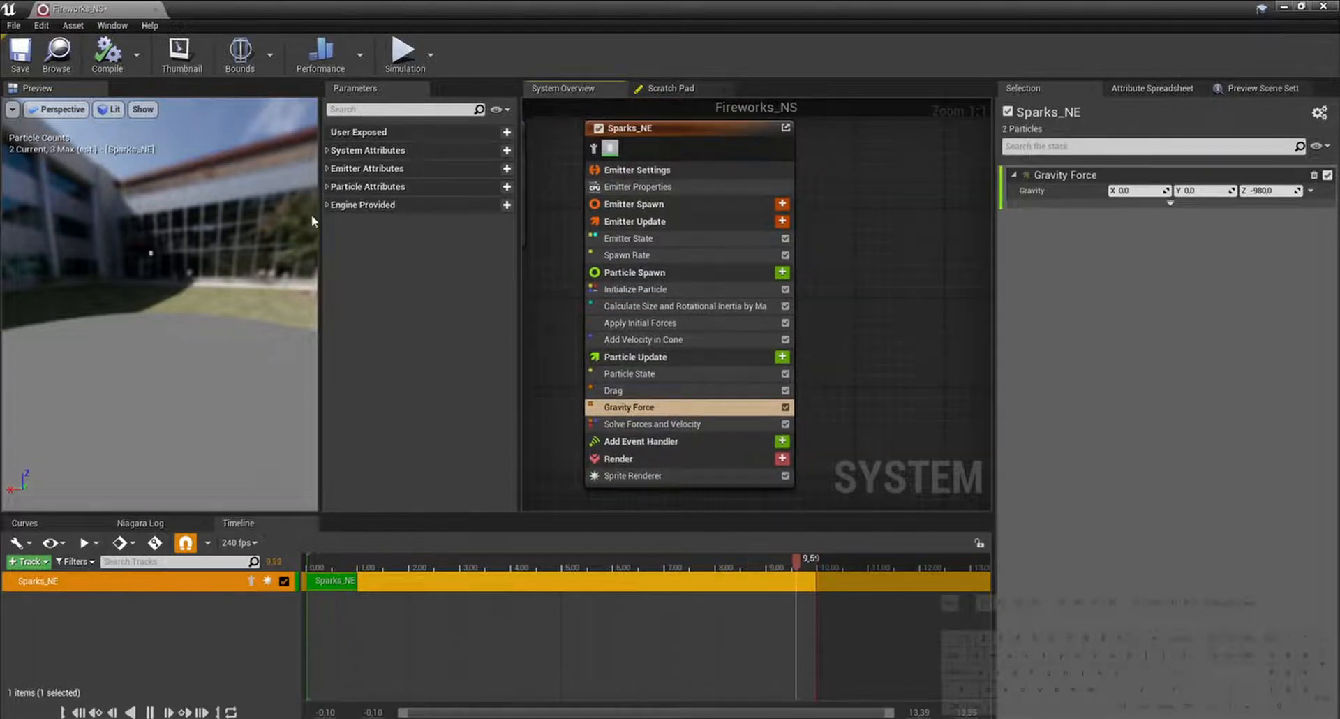
pyautogui.click(25, 70)
# Step: Add a Scale Color module to the Particle Update stage of Sparks_NE
pyautogui.moveTo(834, 379); pyautogui.dragTo(840, 366, button='right')
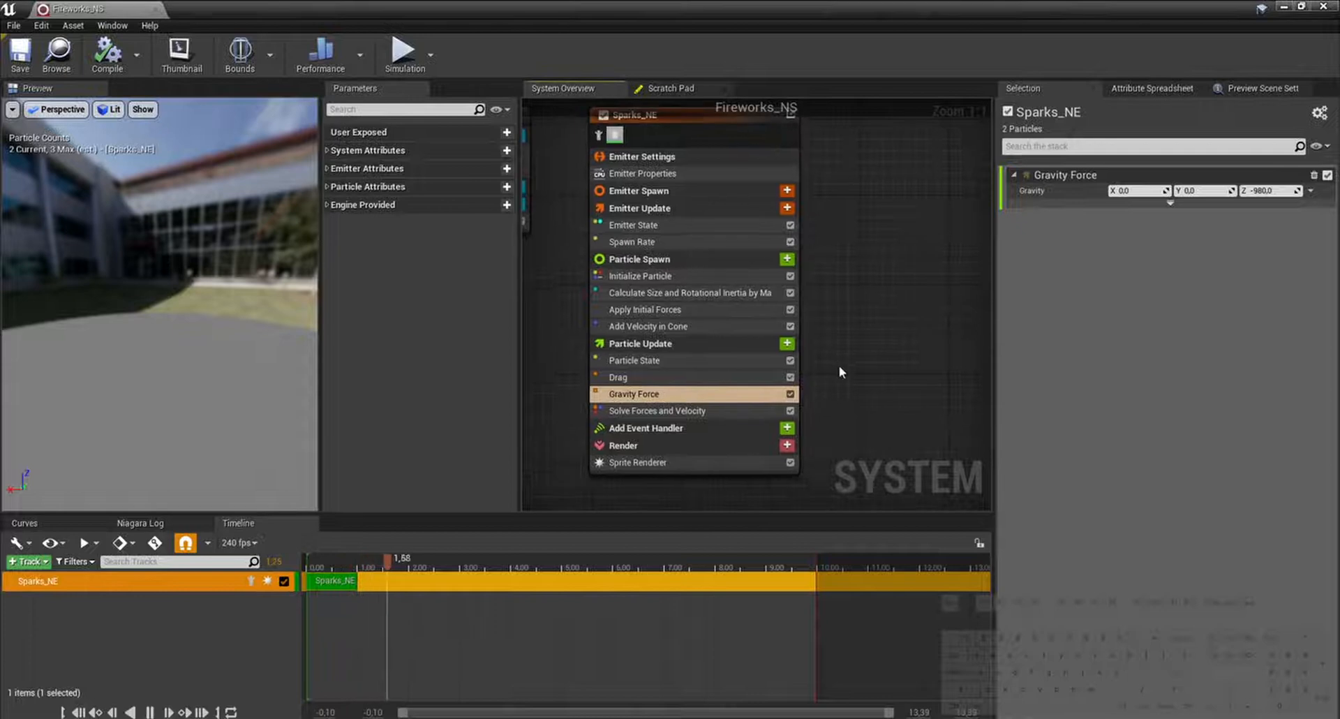
pyautogui.click(793, 347)
pyautogui.write('scale')
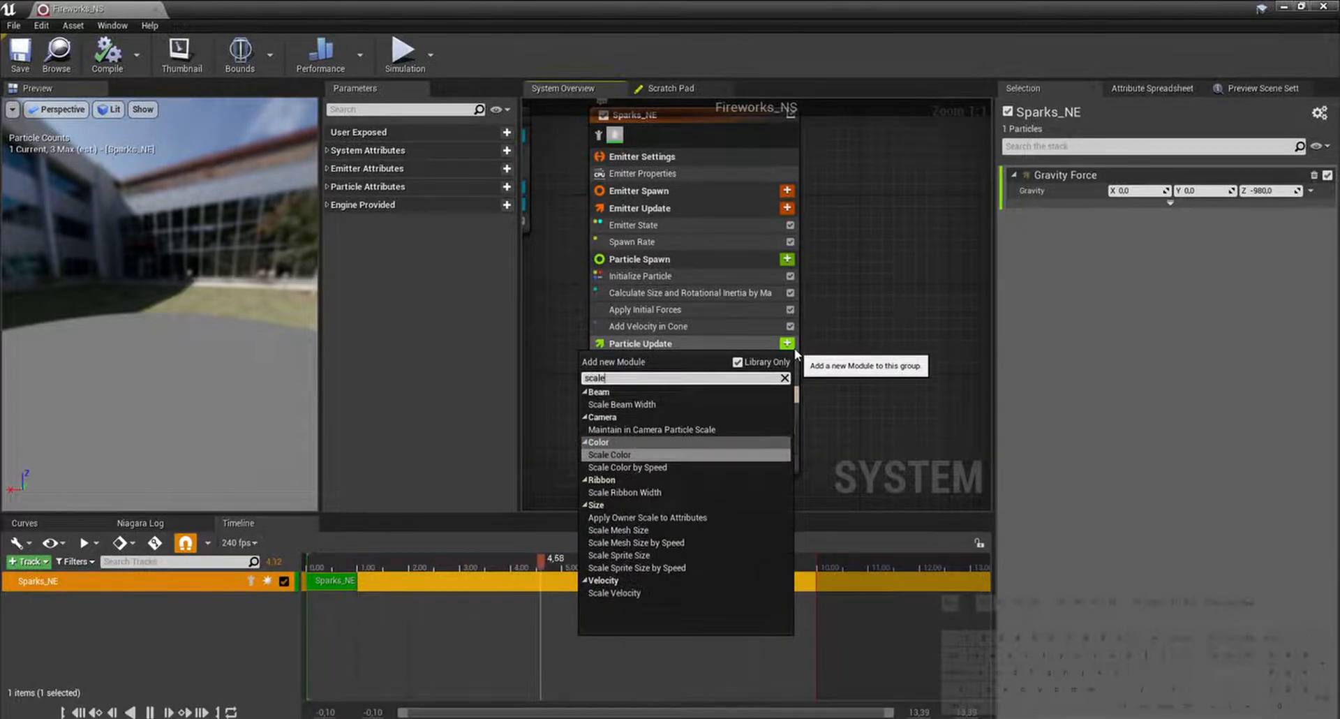
pyautogui.press('Return')
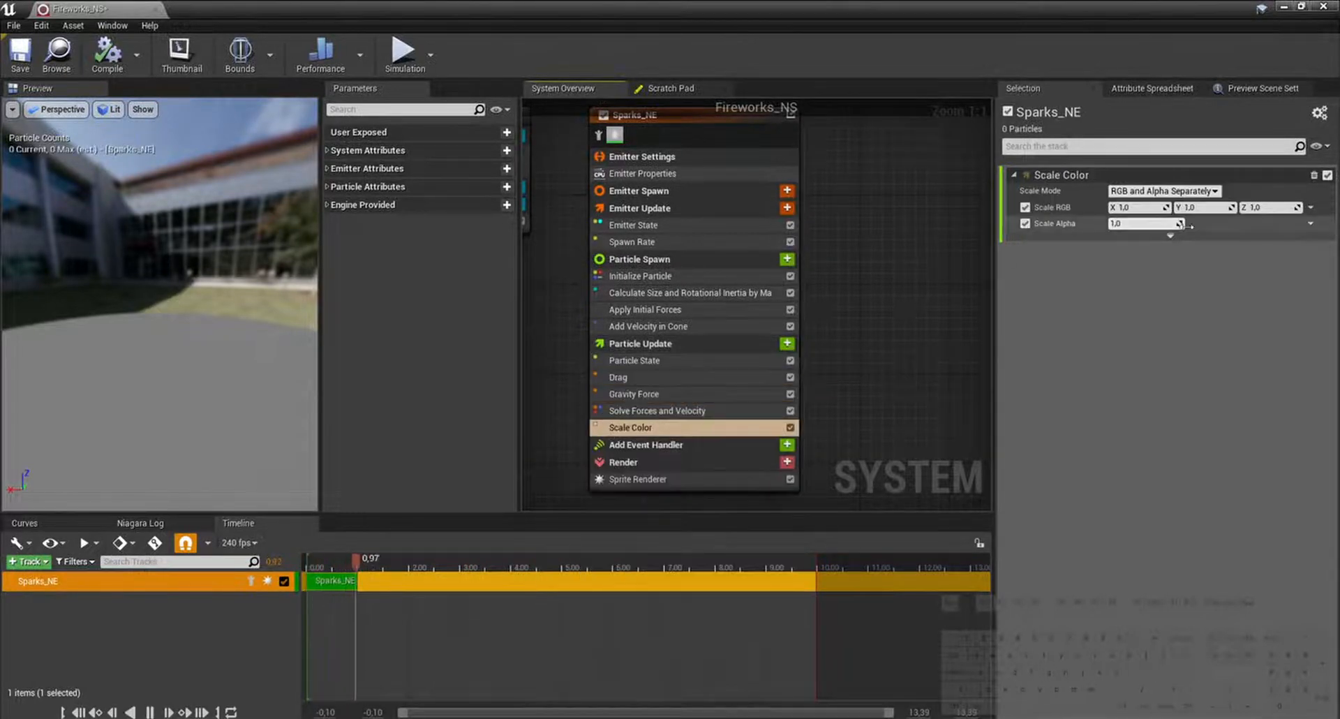
# Step: Assign the Make Vector from Linear Color RGB dynamic input to the Scale RGB value of Scale Color
pyautogui.click(1310, 210)
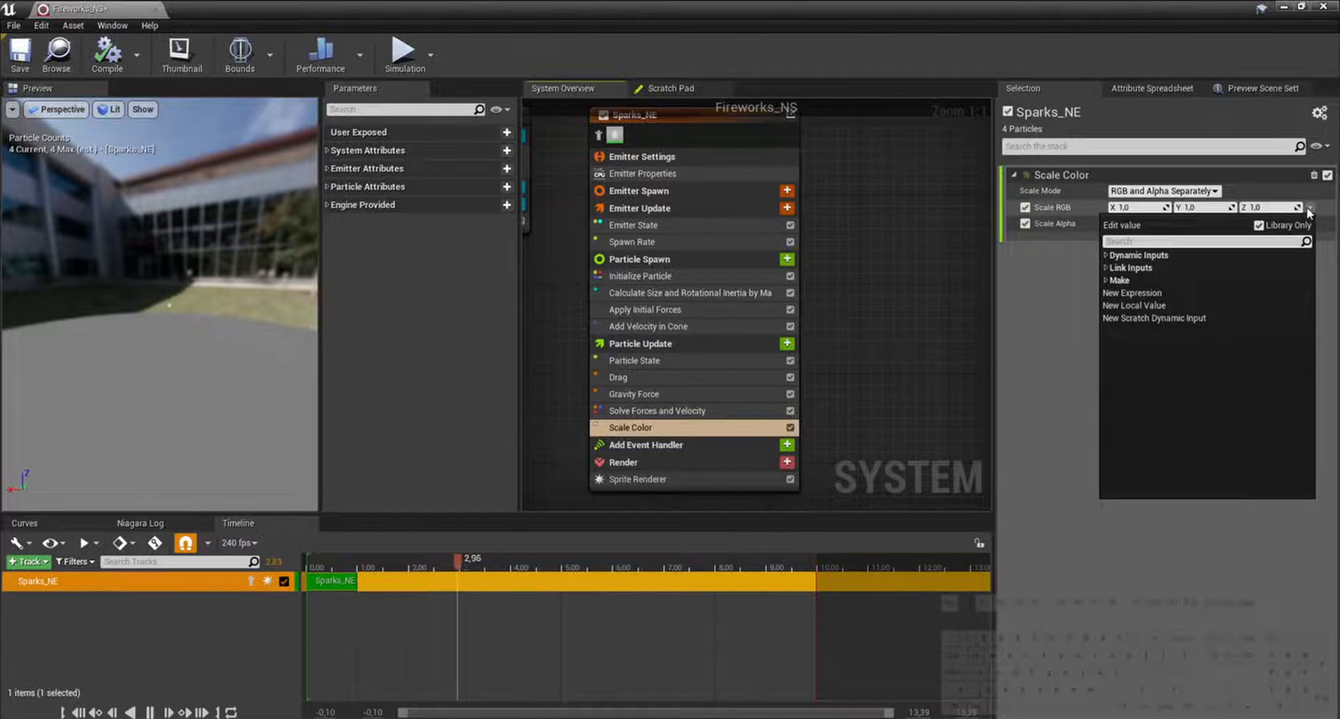
pyautogui.write('ran')
pyautogui.press('BackSpace')
pyautogui.press('BackSpace')
pyautogui.press('BackSpace')
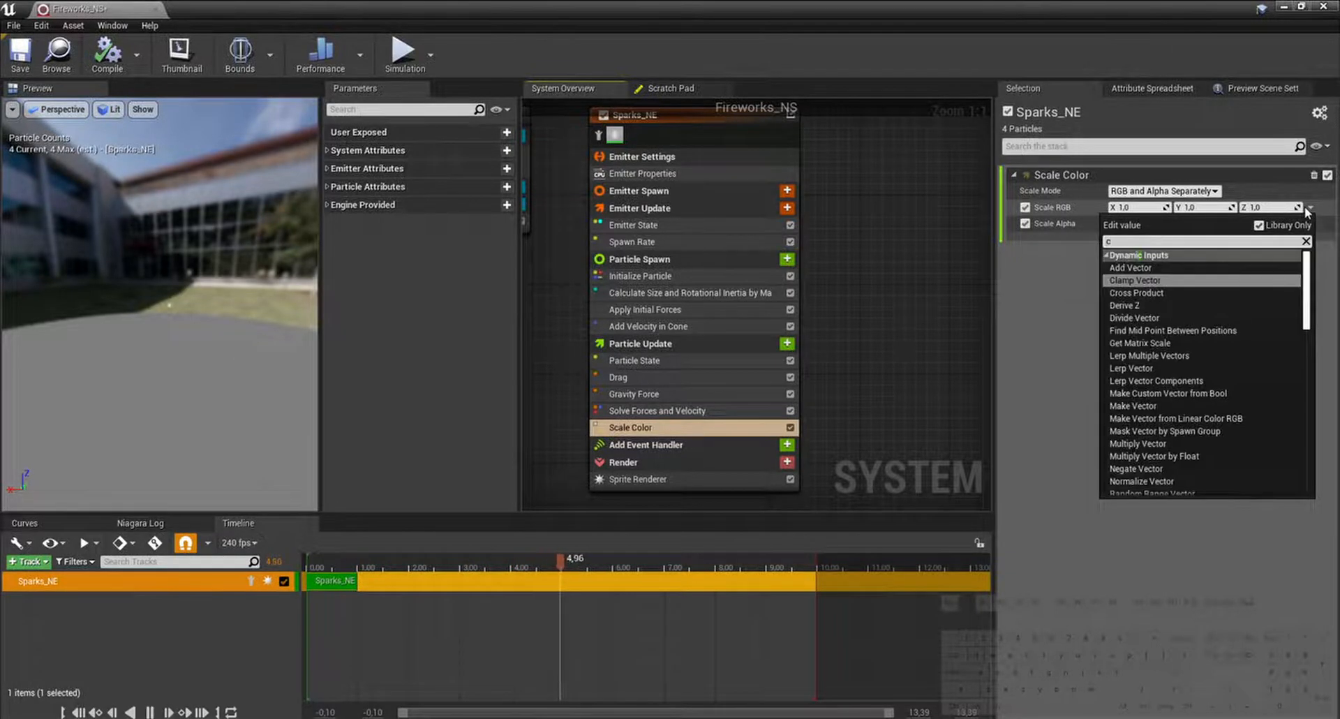
pyautogui.write('colo')
pyautogui.press('Return')
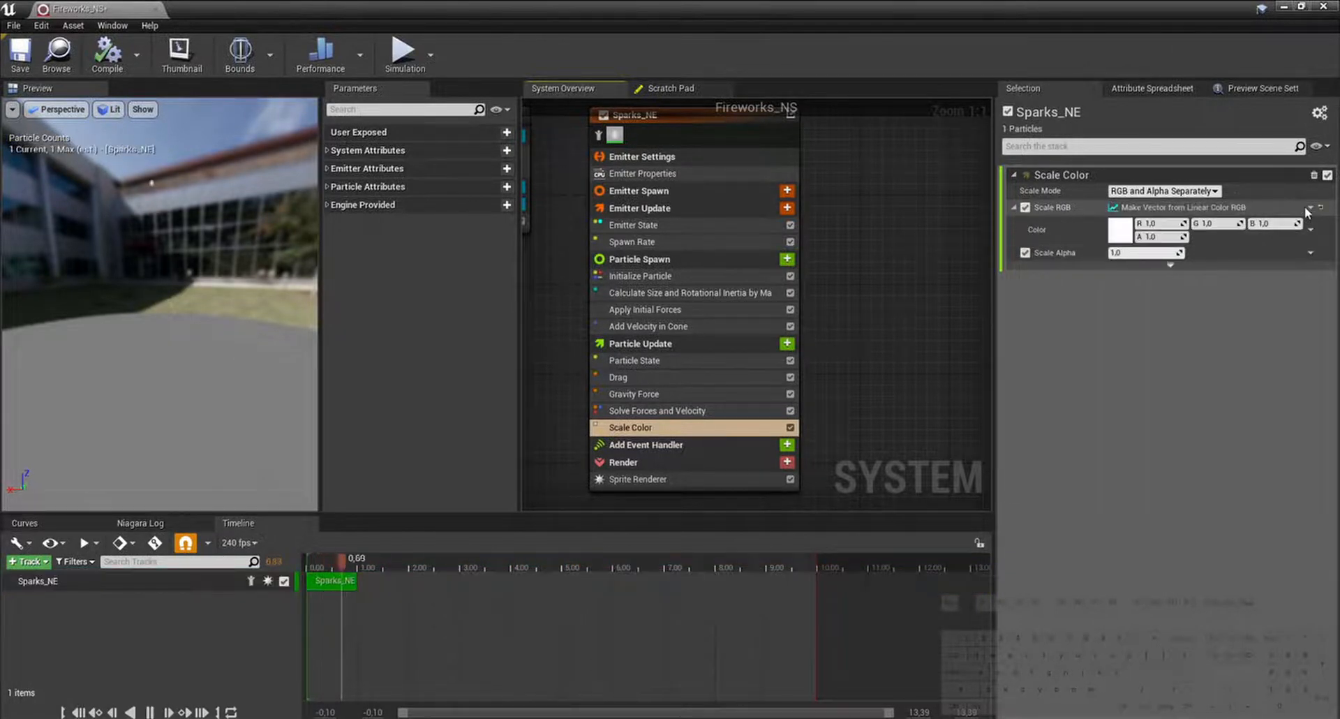
pyautogui.click(1310, 253)
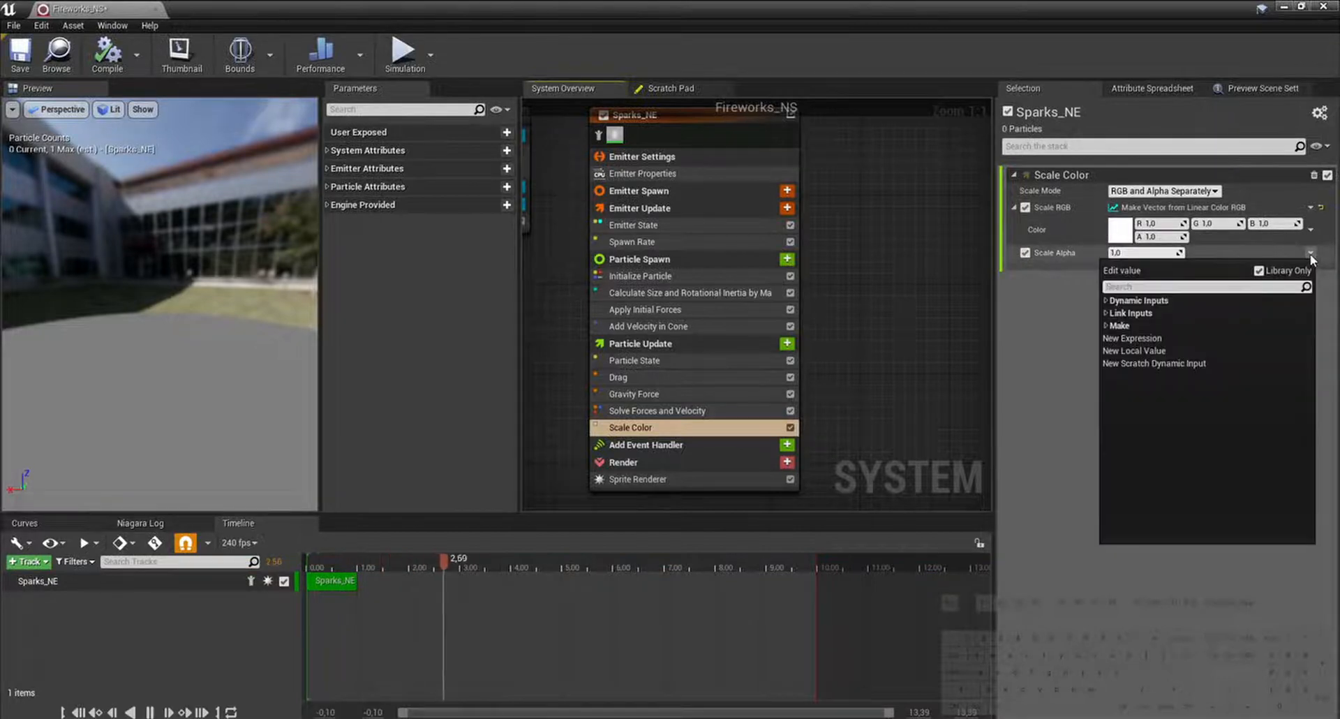
pyautogui.write('mul')
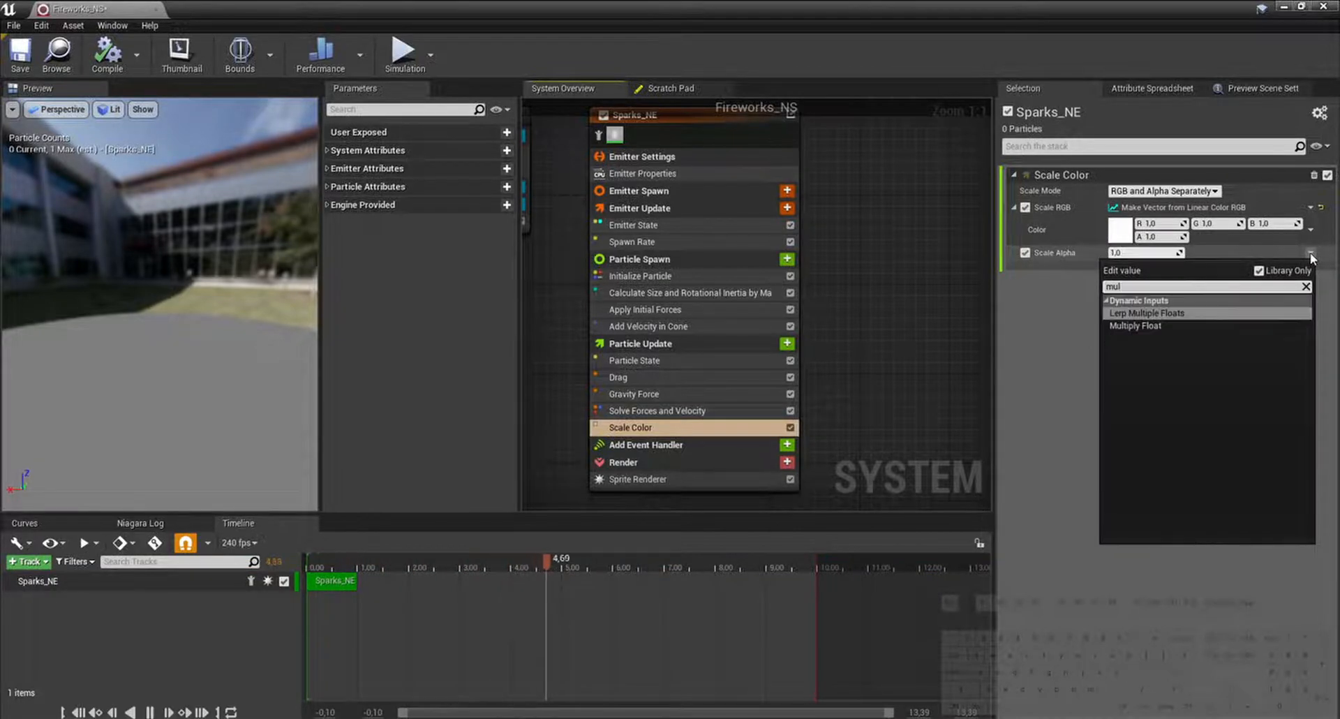
pyautogui.press('BackSpace')
pyautogui.press('BackSpace')
pyautogui.press('BackSpace')
pyautogui.click(1043, 276)
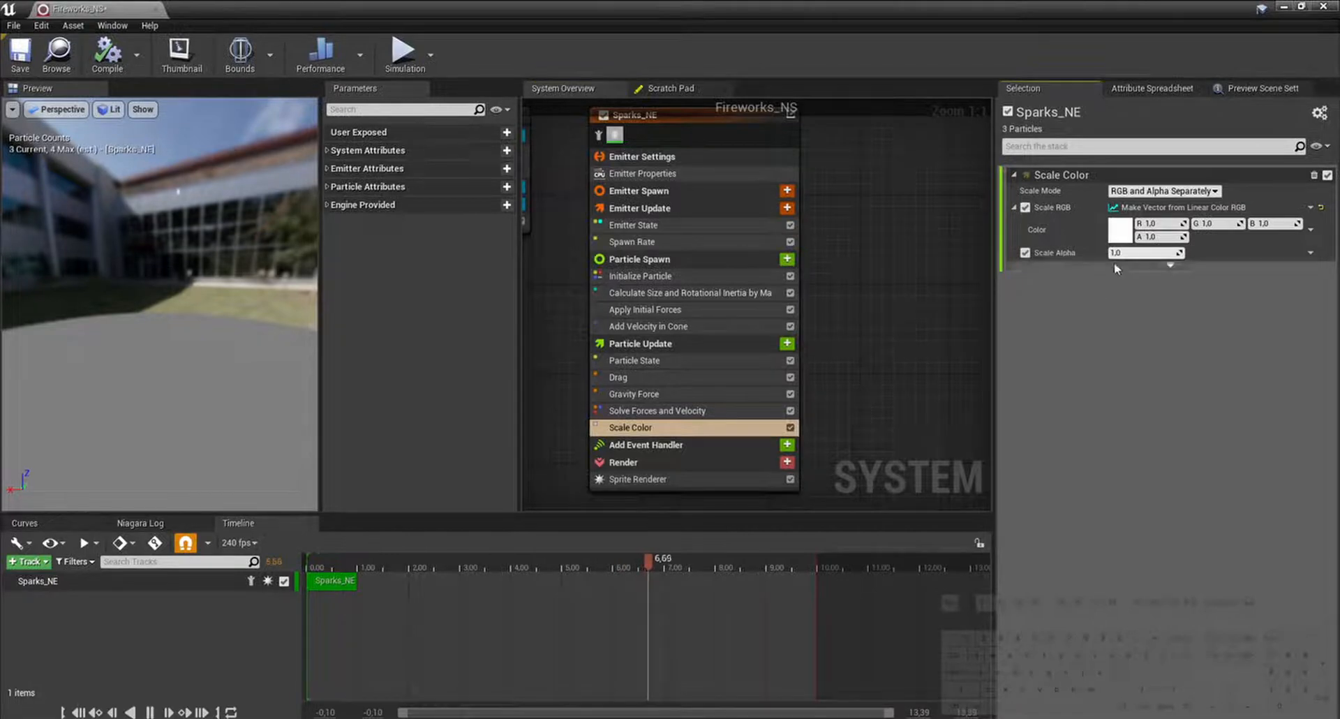
# Step: Make the Scale Alpha value a Multiply Float and assign a Sine dynamic input to its B value
pyautogui.click(1310, 253)
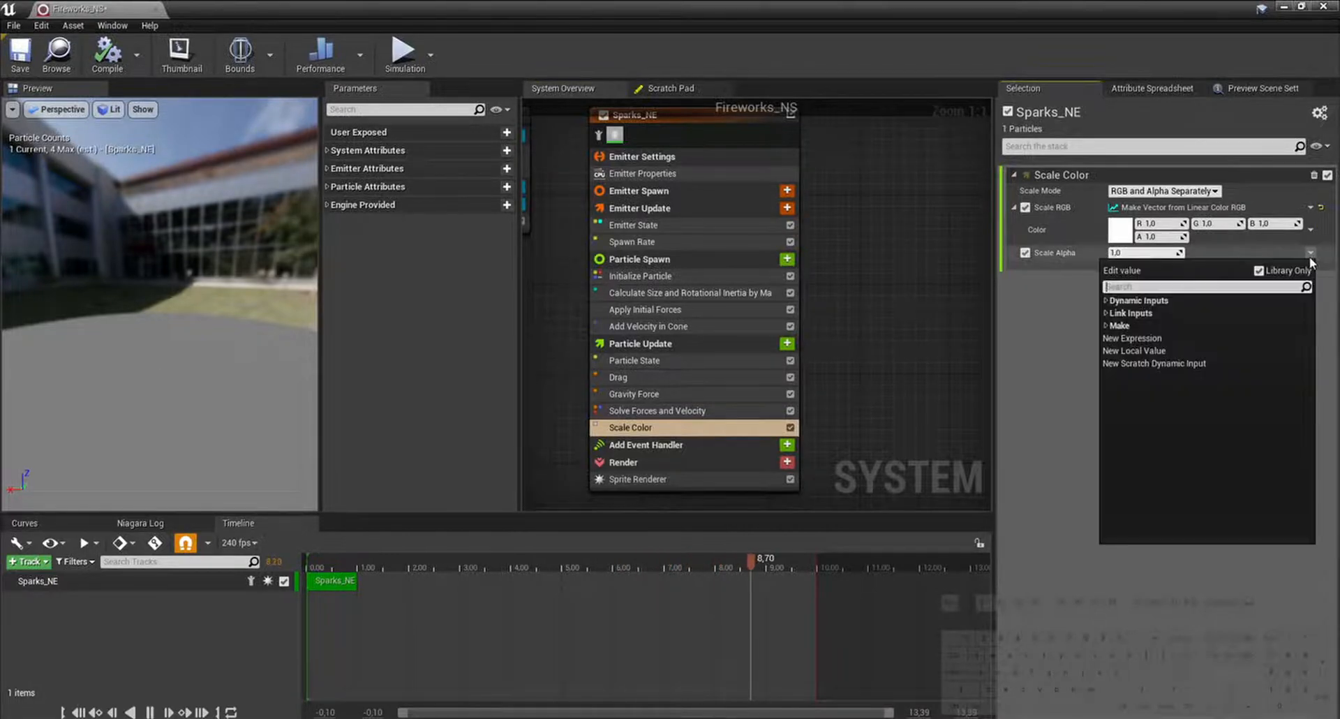
pyautogui.write('mul')
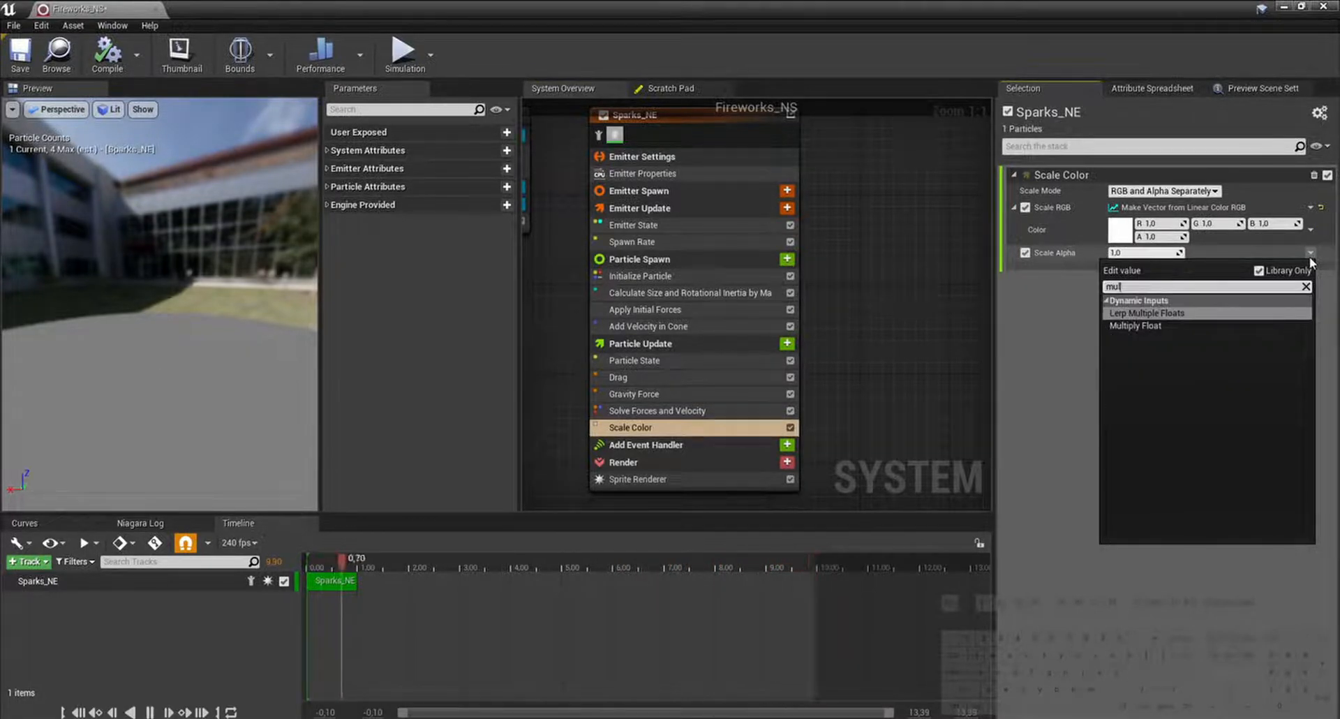
pyautogui.press('Down')
pyautogui.press('Return')
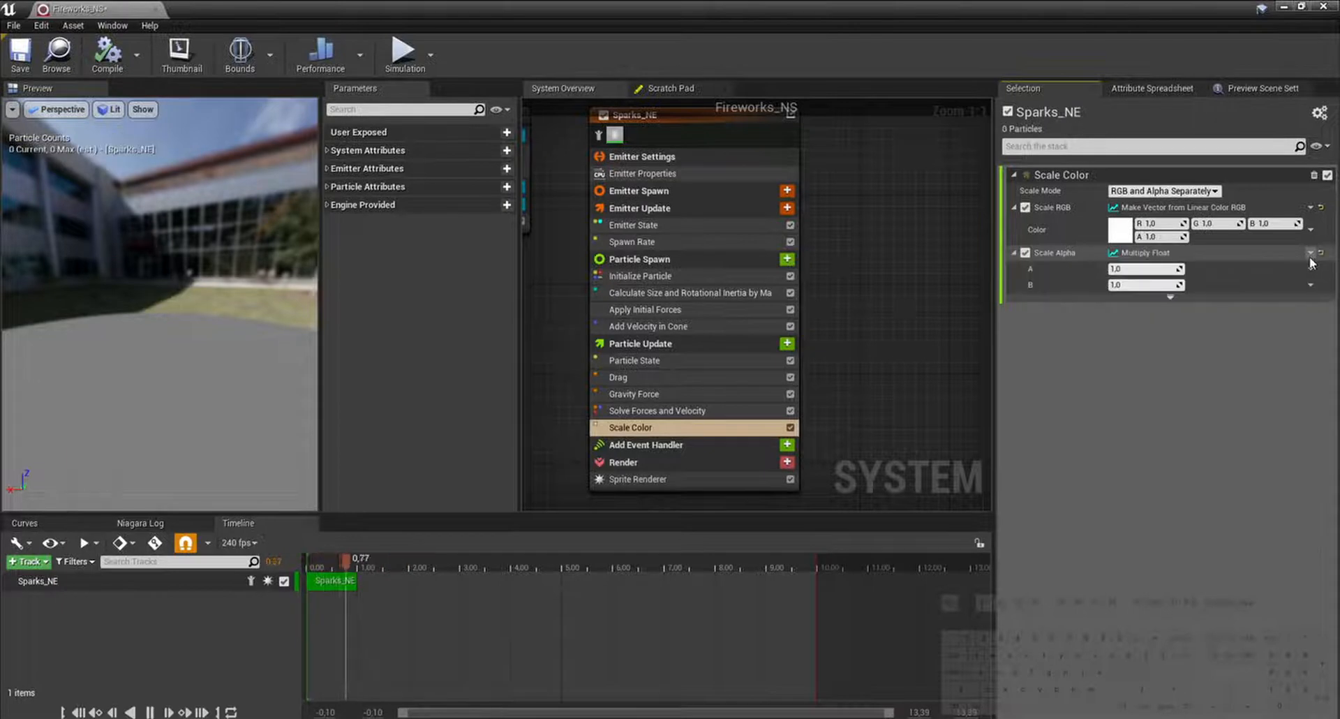
pyautogui.click(1311, 286)
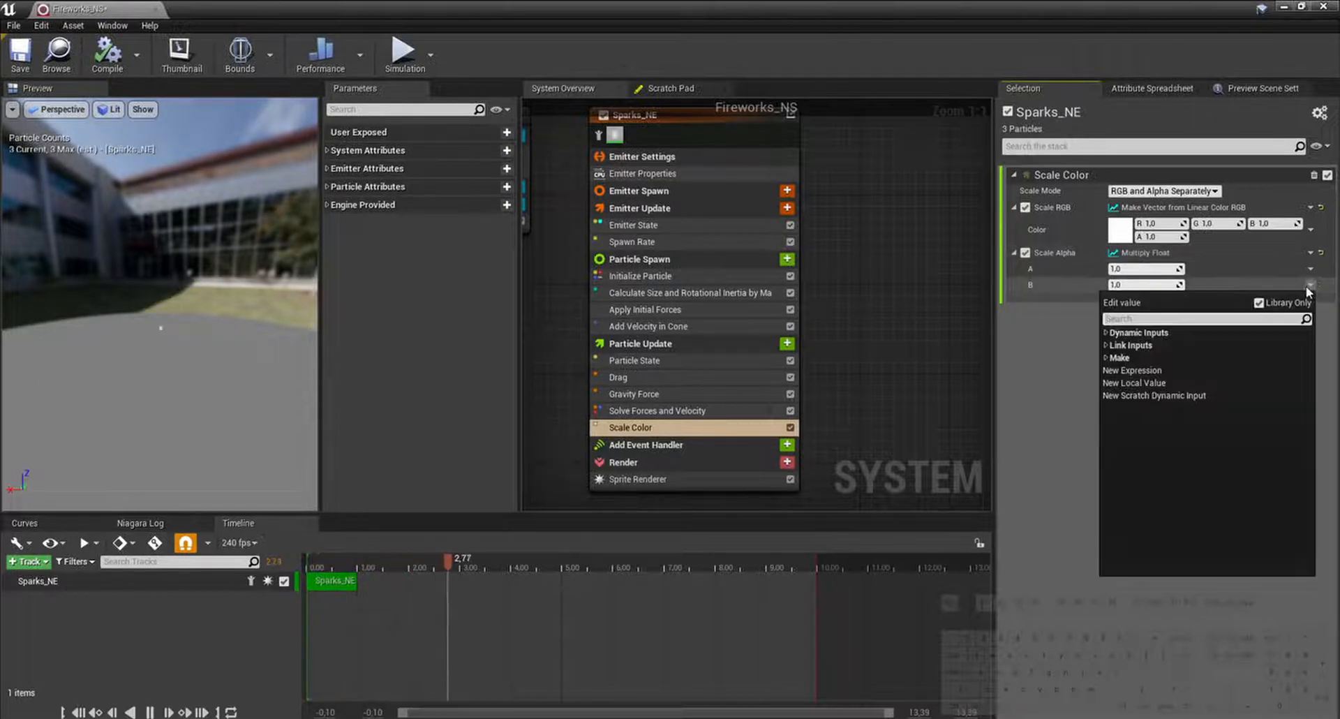
pyautogui.write('sine')
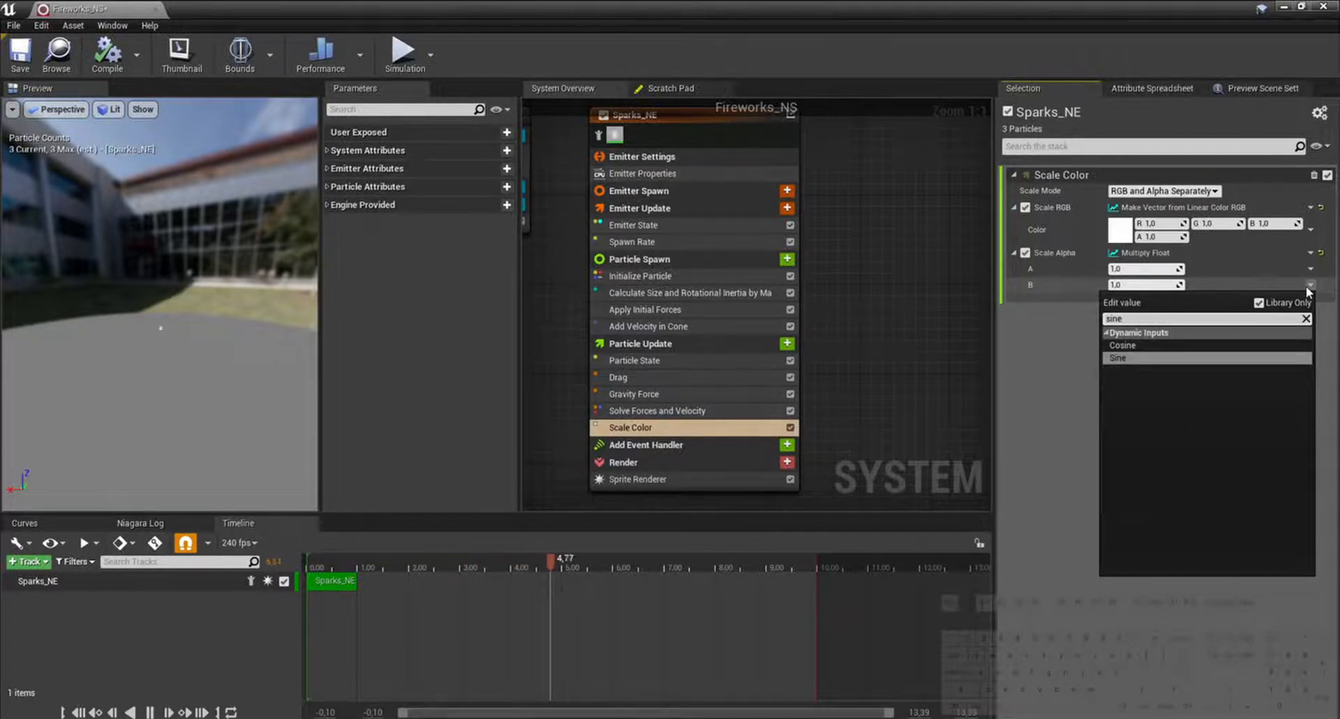
pyautogui.press('Return')
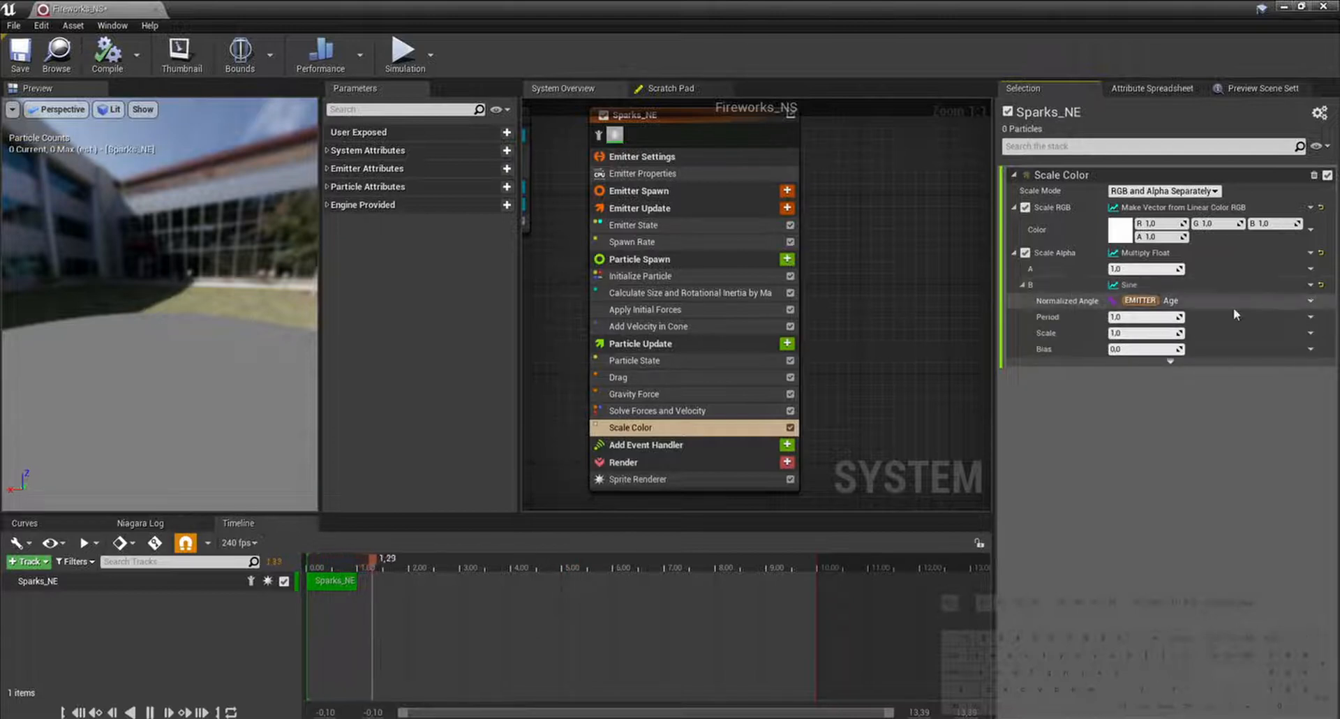
# Step: Set the Sine input of Scale Alpha to Period 0.25, Scale 0.75 and Bias 1
pyautogui.click(1144, 316)
pyautogui.write('0.25')
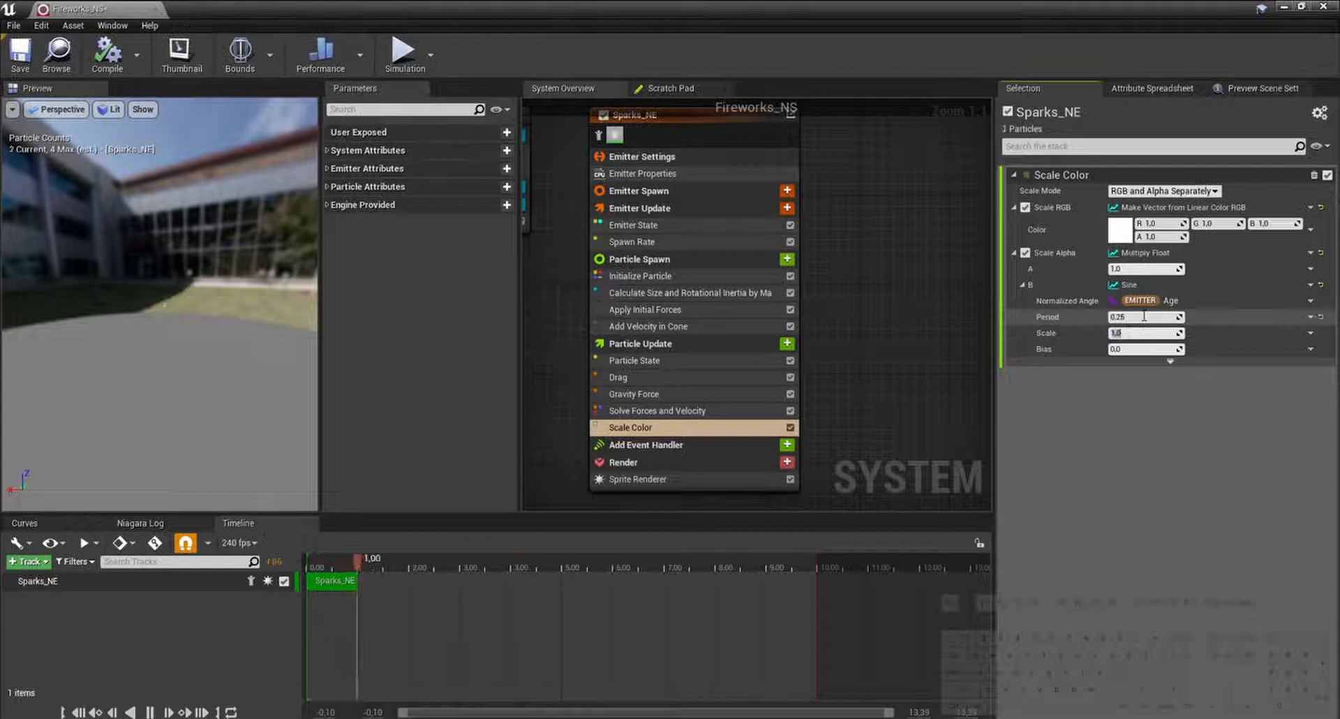
pyautogui.write('.75')
pyautogui.press('Return')
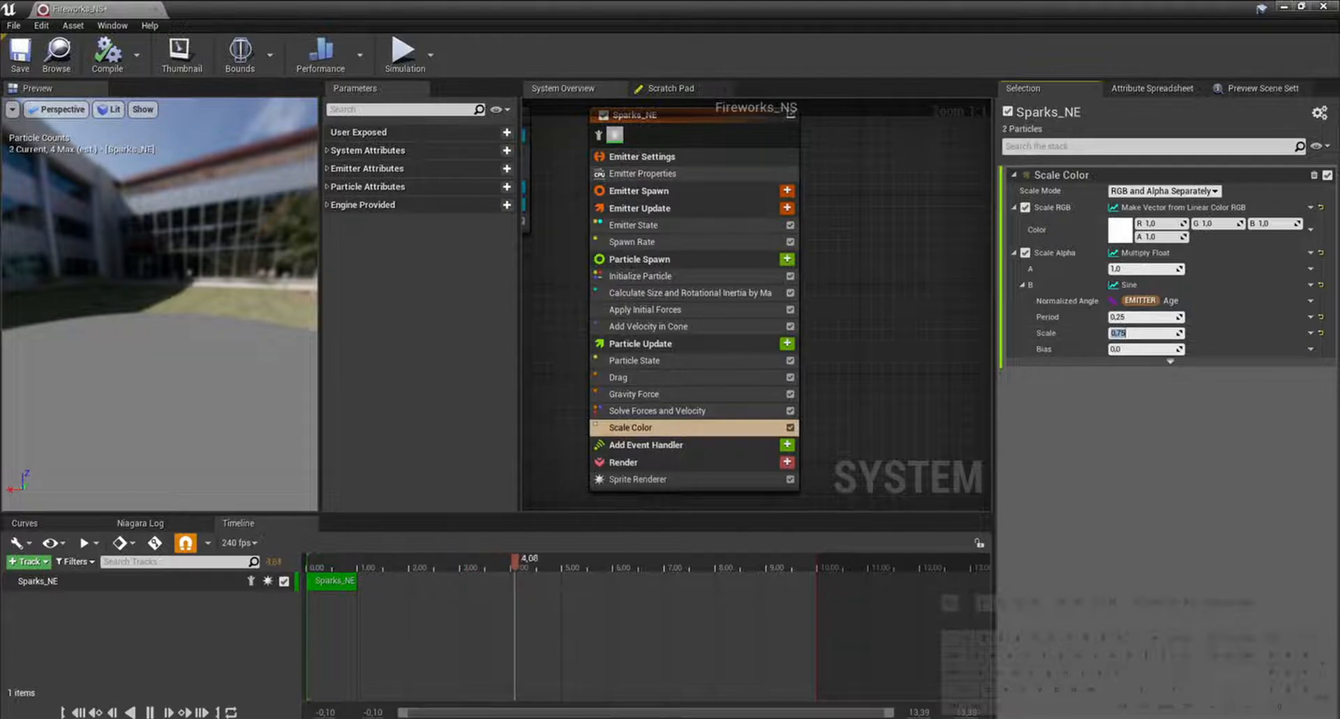
pyautogui.click(1171, 361)
pyautogui.click(1153, 350)
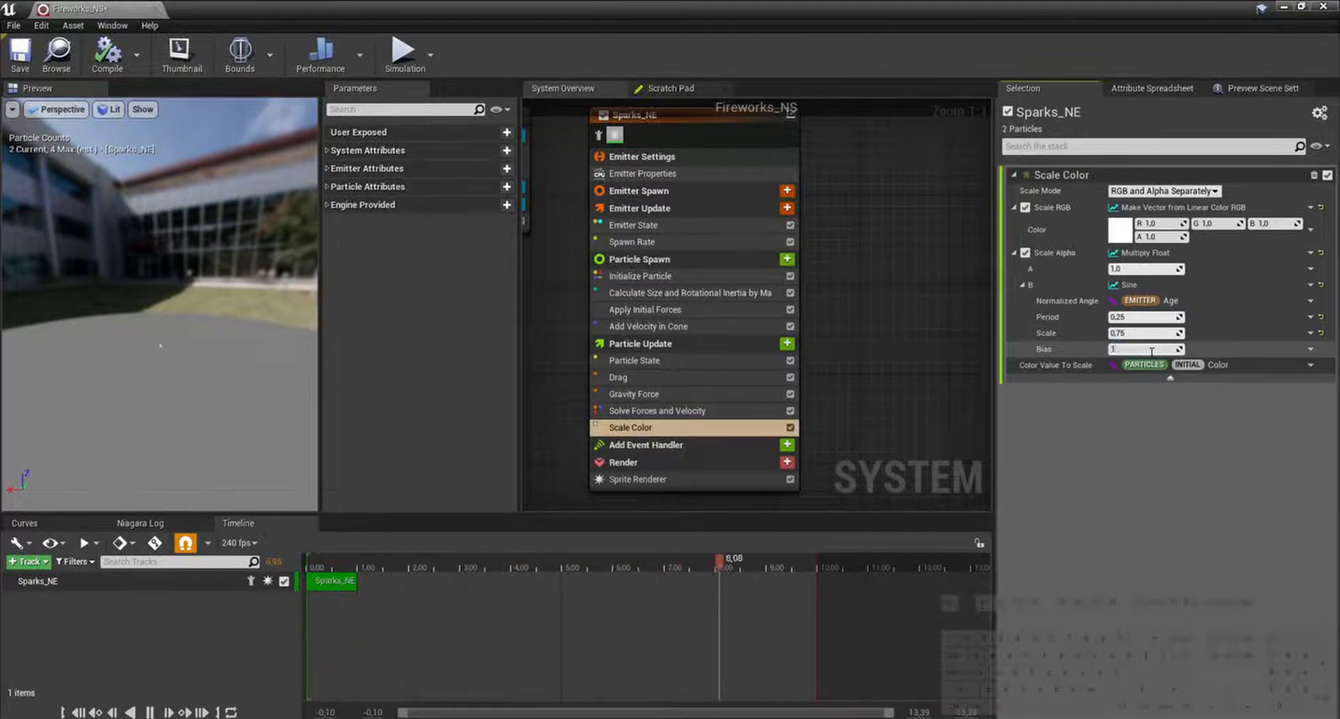
pyautogui.write('1')
pyautogui.press('Return')
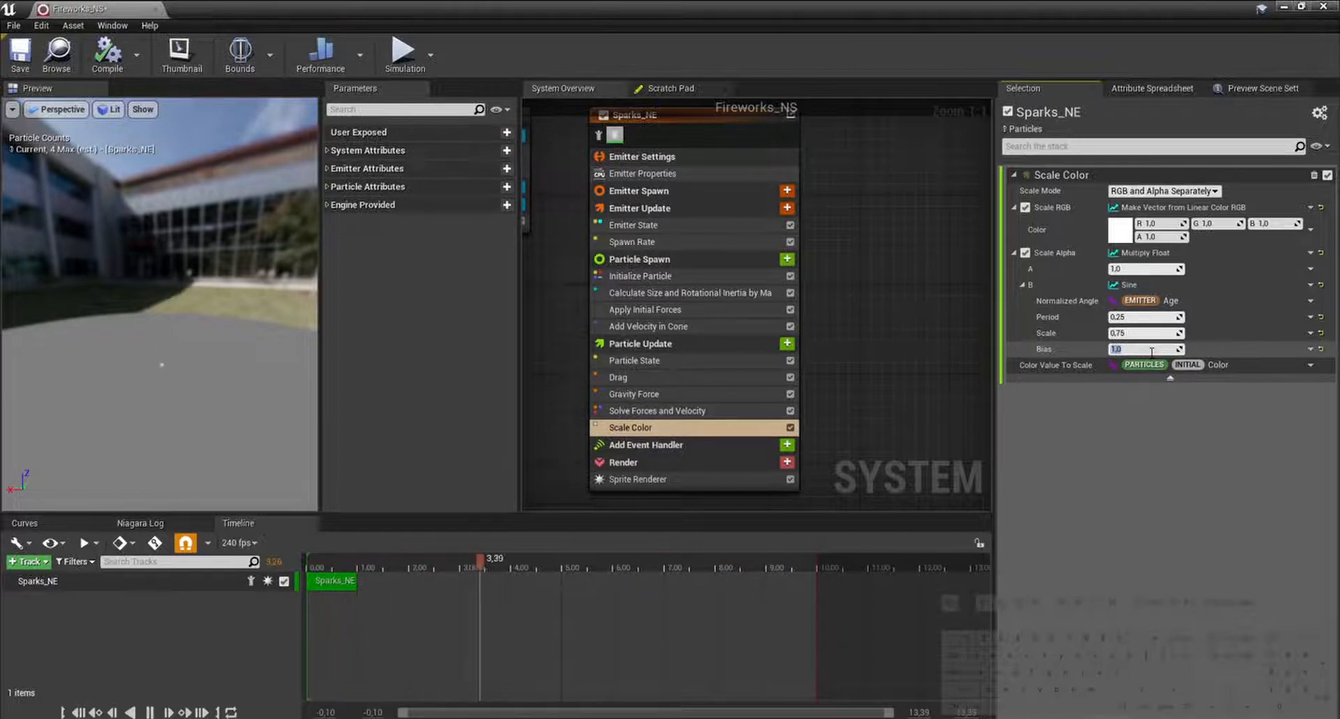
pyautogui.click(843, 357)
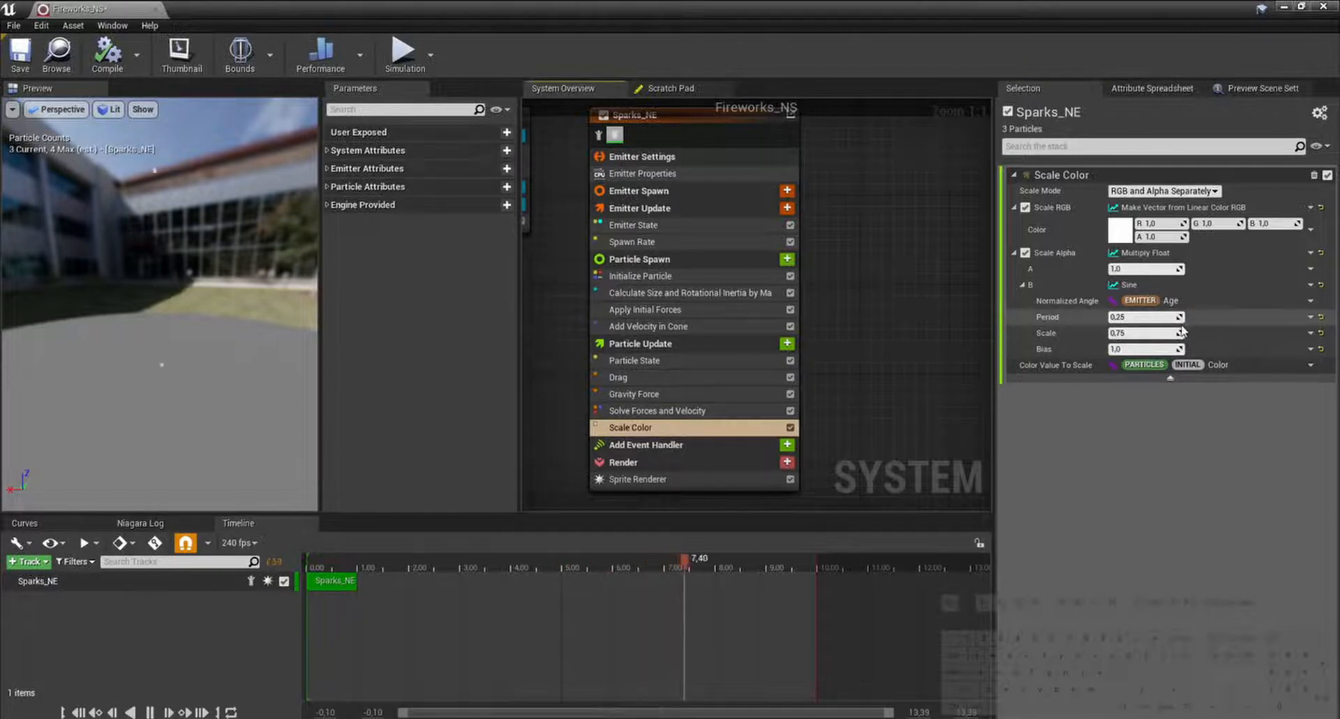
# Step: Reset Scale Alpha to its default value
pyautogui.click(1320, 253)
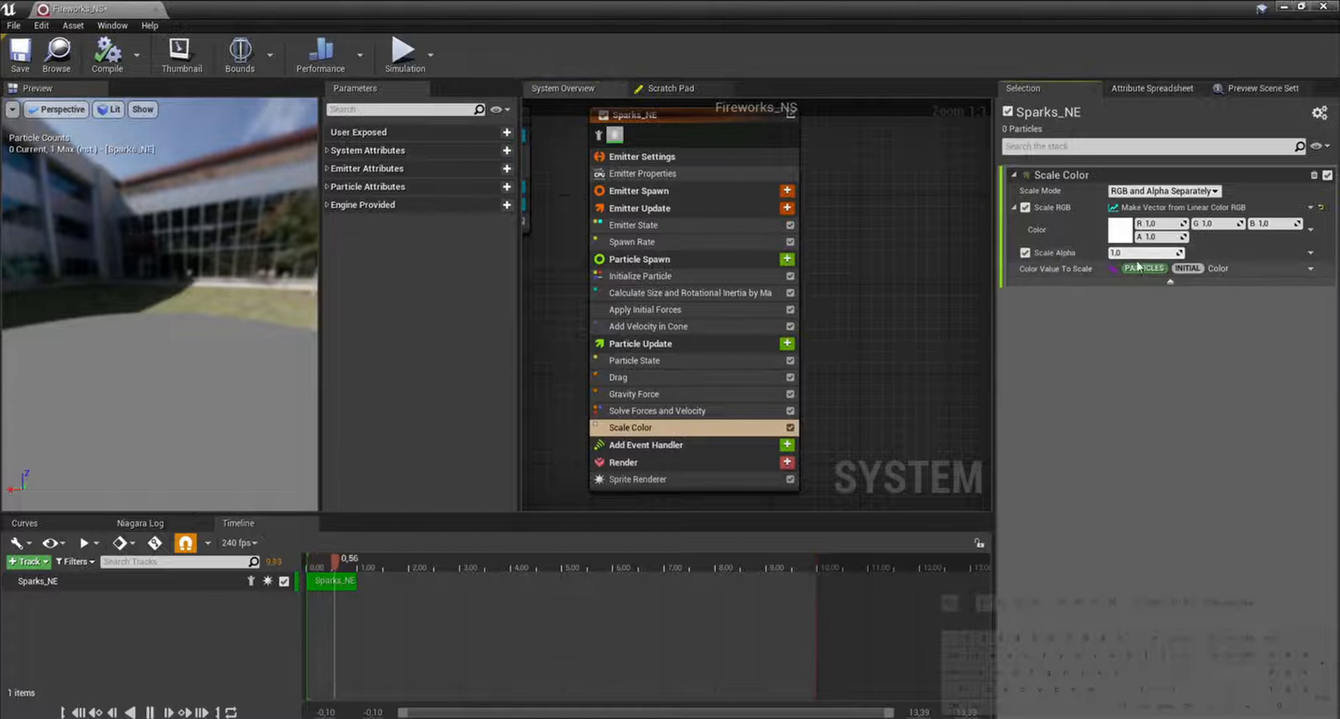
# Step: Make the Scale RGB value of Scale Color a Multiply Vector by Float dynamic input
pyautogui.click(1311, 209)
pyautogui.write('mult')
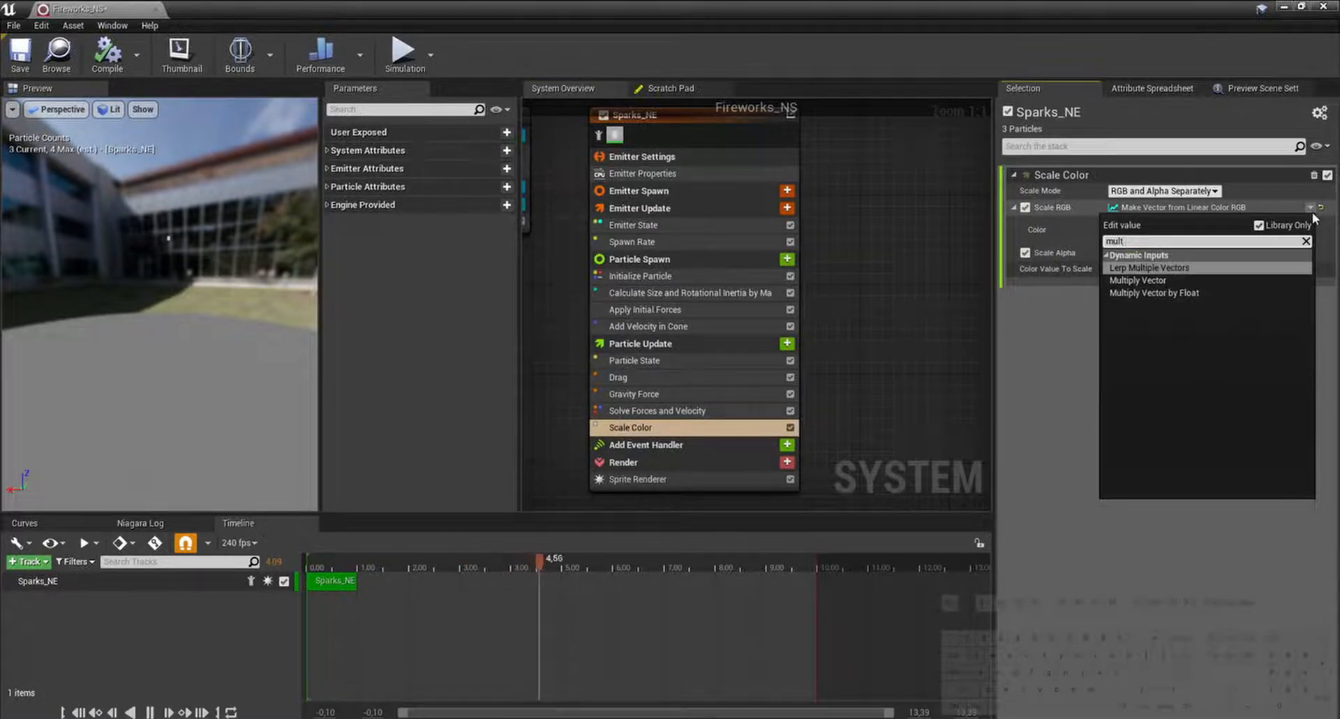
pyautogui.press('Down')
pyautogui.press('Down')
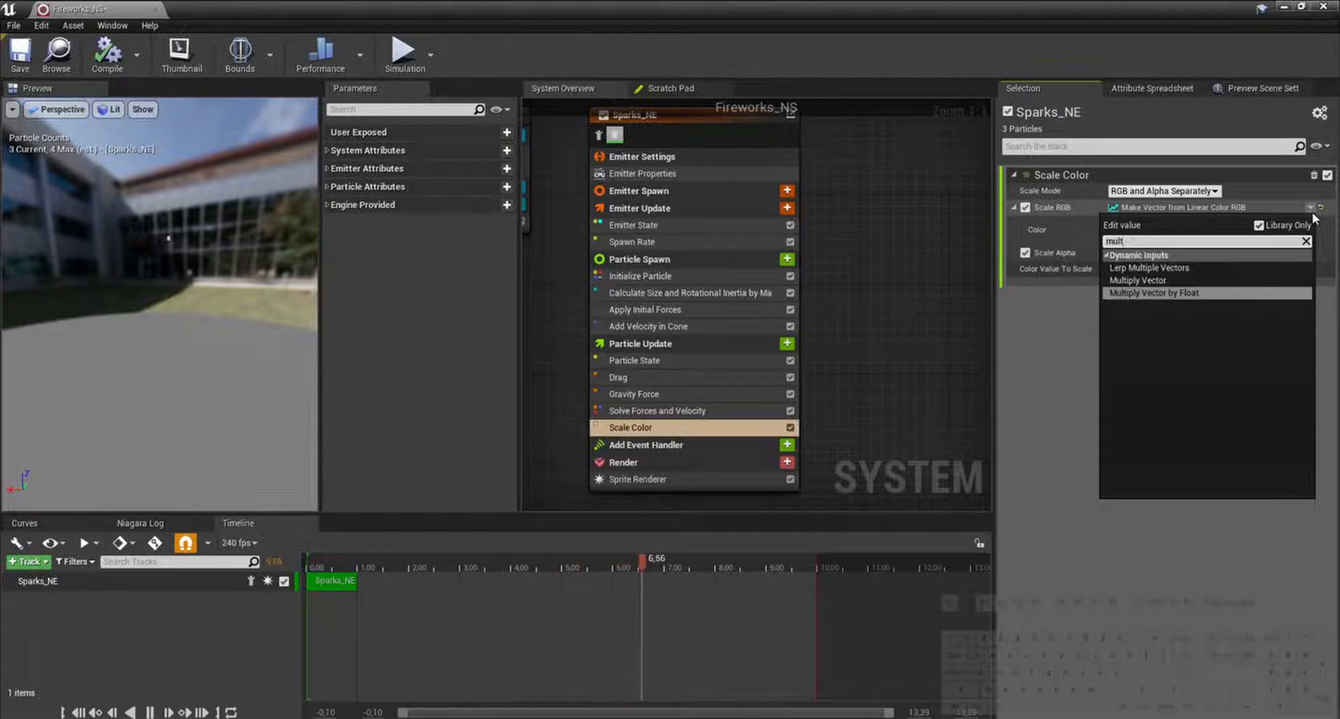
pyautogui.press('Return')
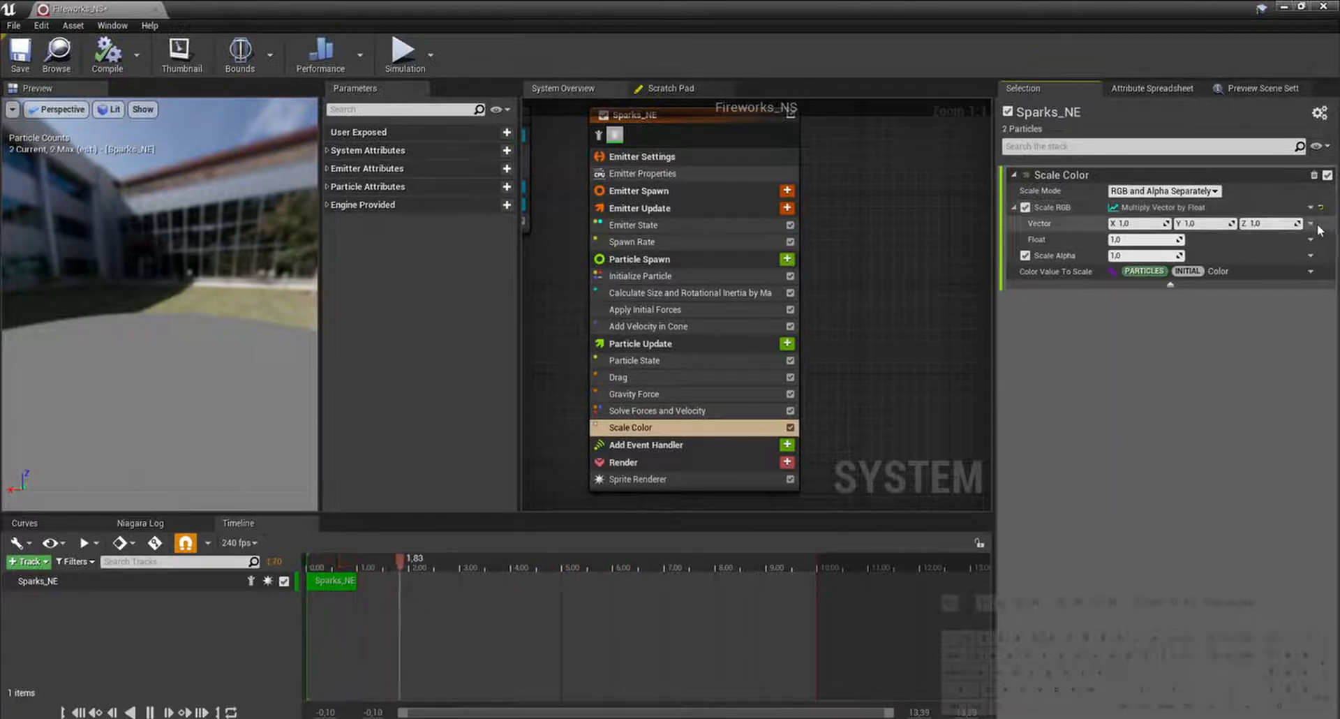
# Step: Under Scale RGB, assign Make Vector from Linear Color RGB to the Vector value and Multiply Float to the Float value
pyautogui.click(1311, 224)
pyautogui.write('color')
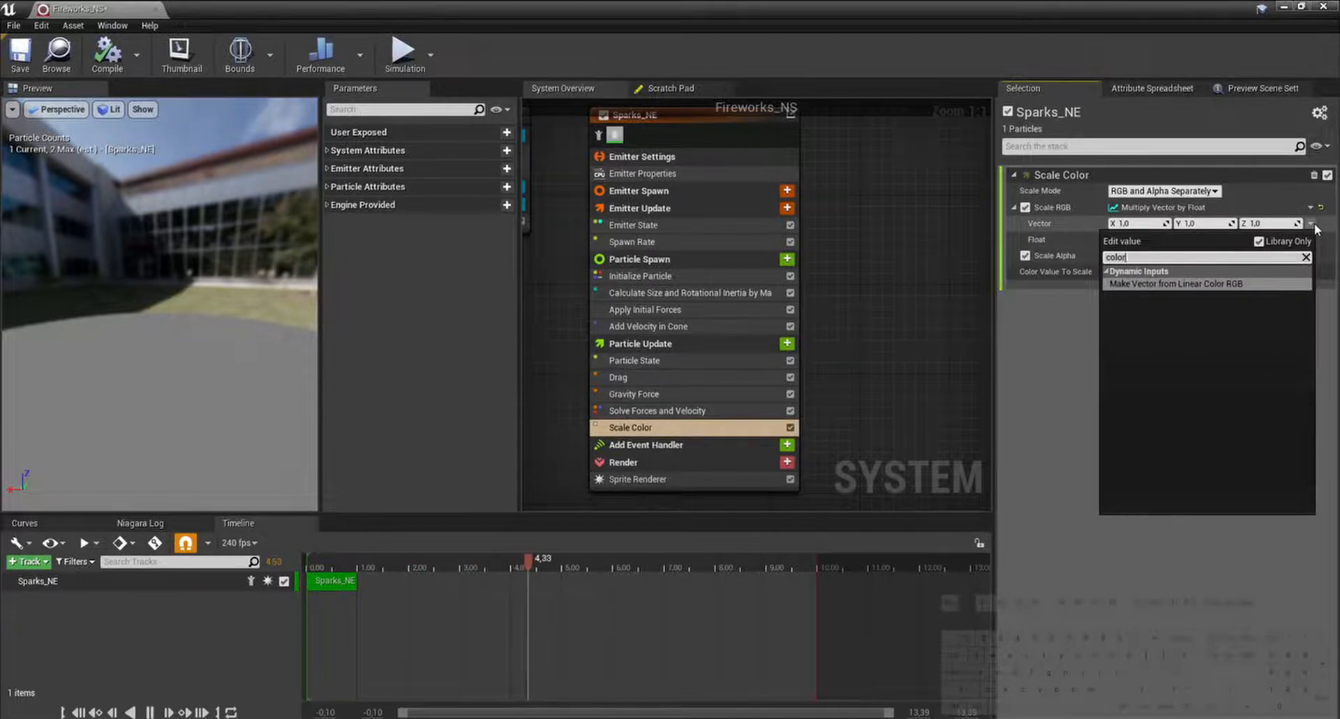
pyautogui.press('Return')
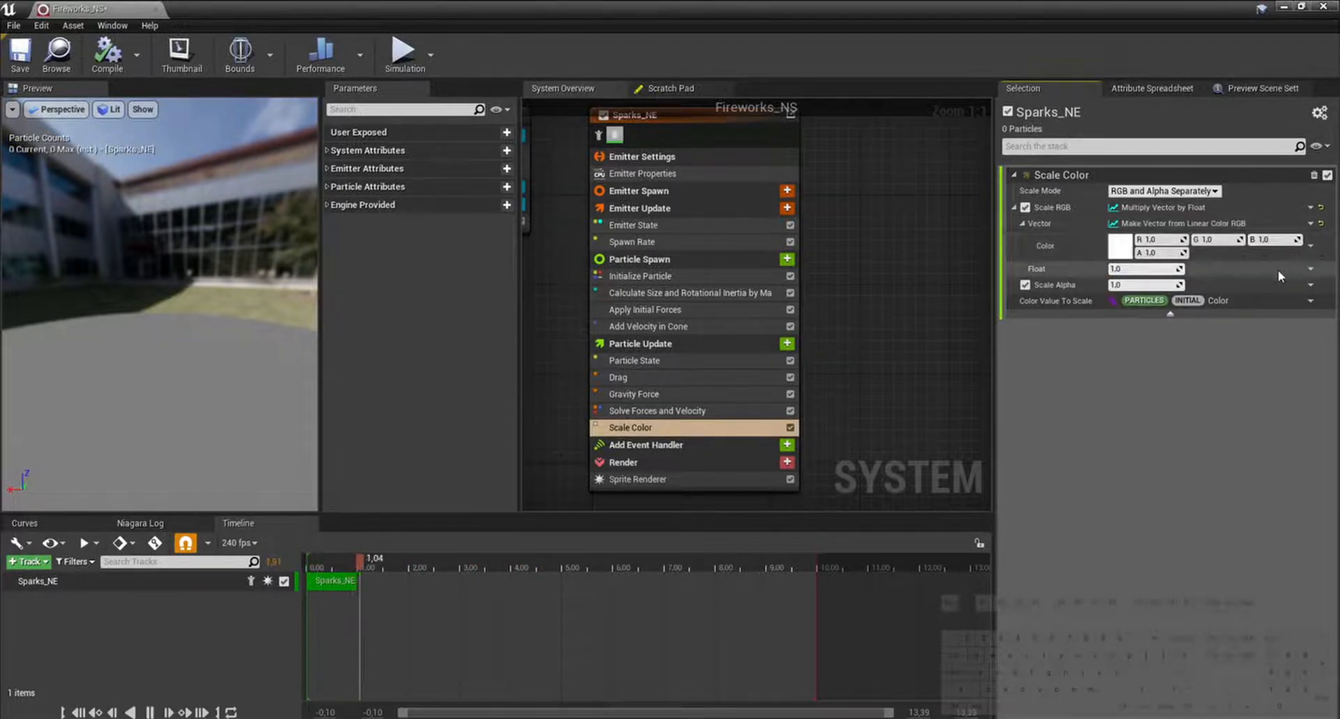
pyautogui.click(1311, 271)
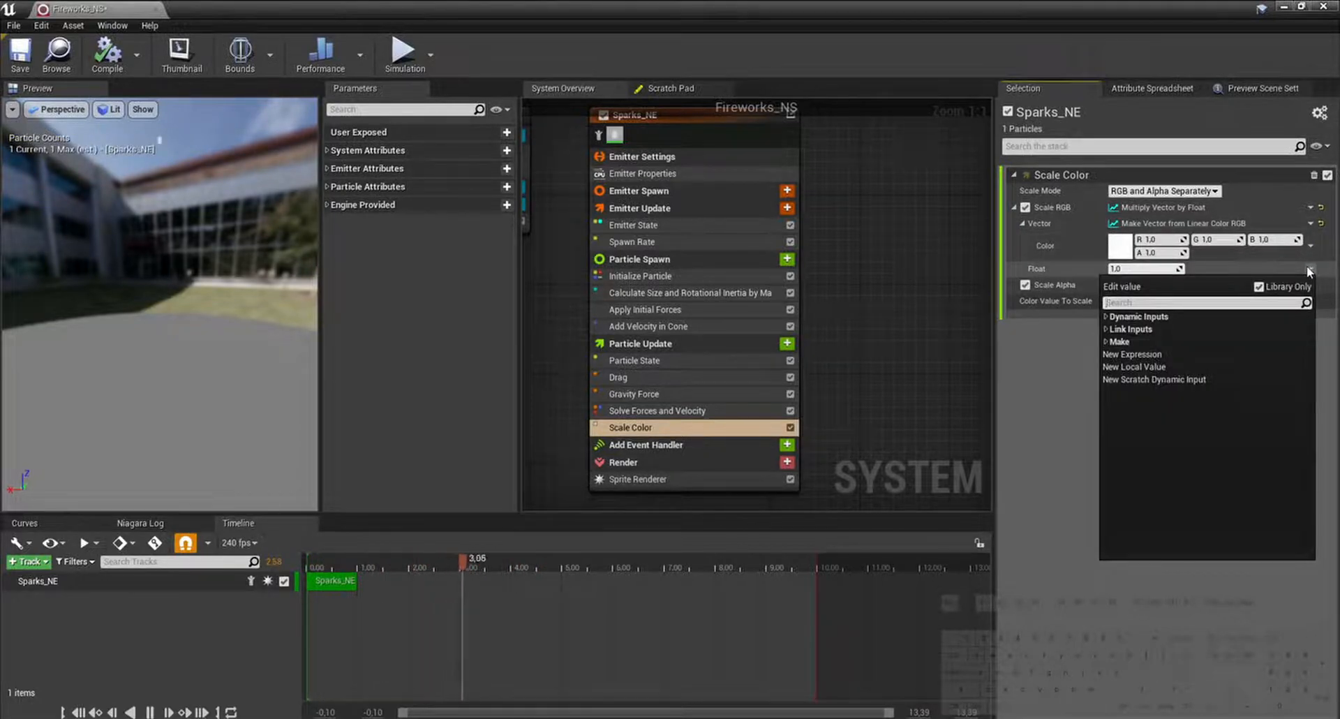
pyautogui.write('mult')
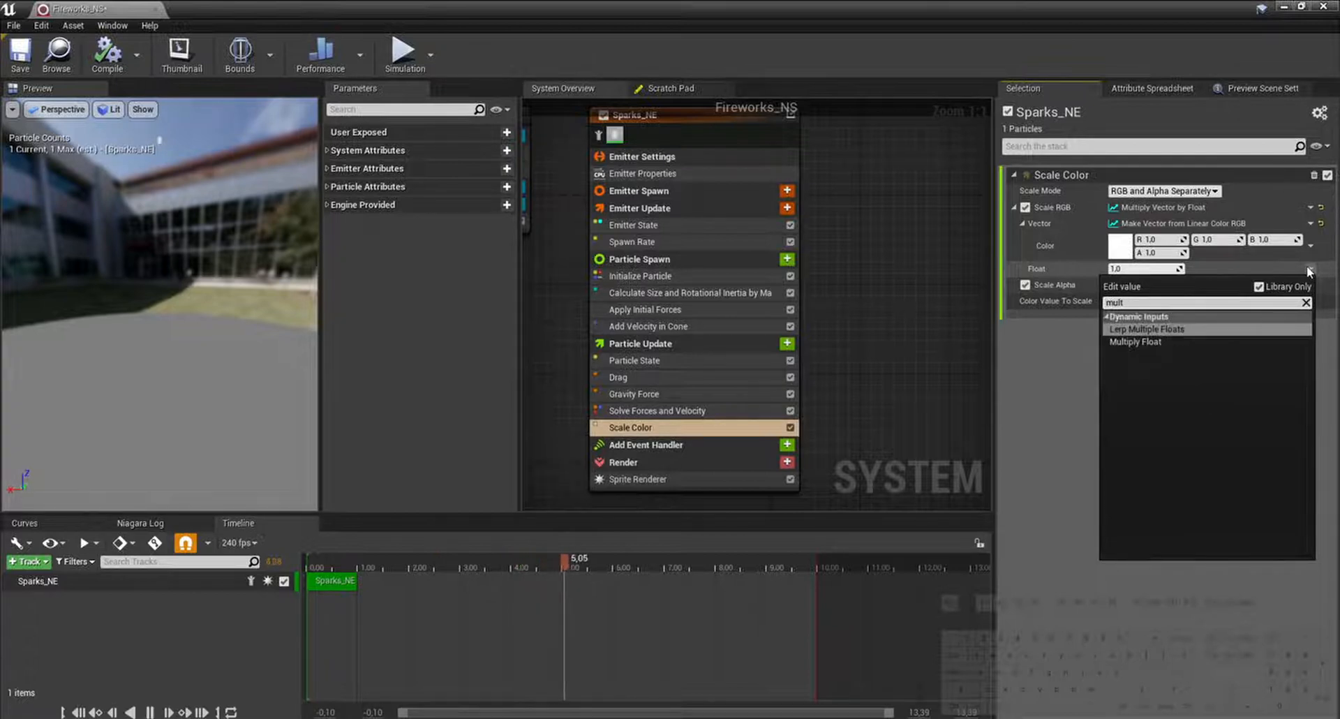
pyautogui.press('Down')
pyautogui.press('Return')
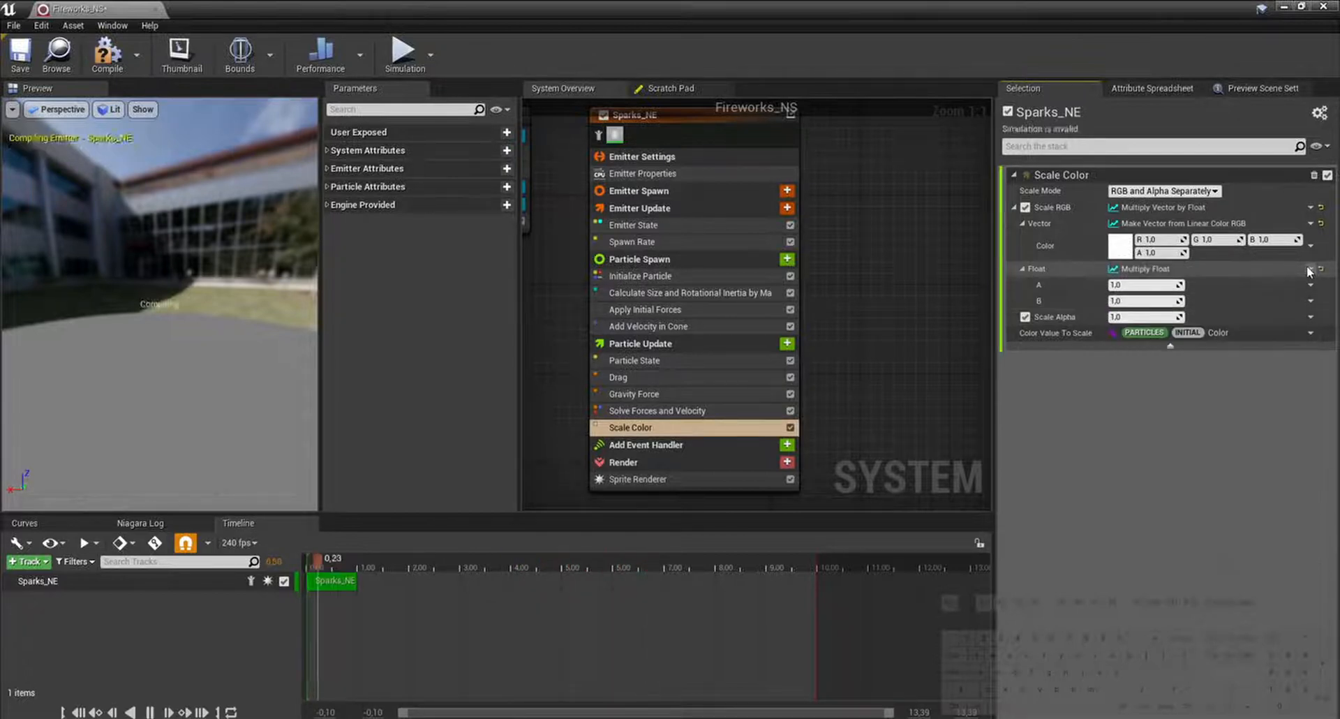
# Step: Assign a Sine dynamic input to B of Multiply Float, with Period 0.25, Scale 0.75 and Bias 1
pyautogui.click(1311, 301)
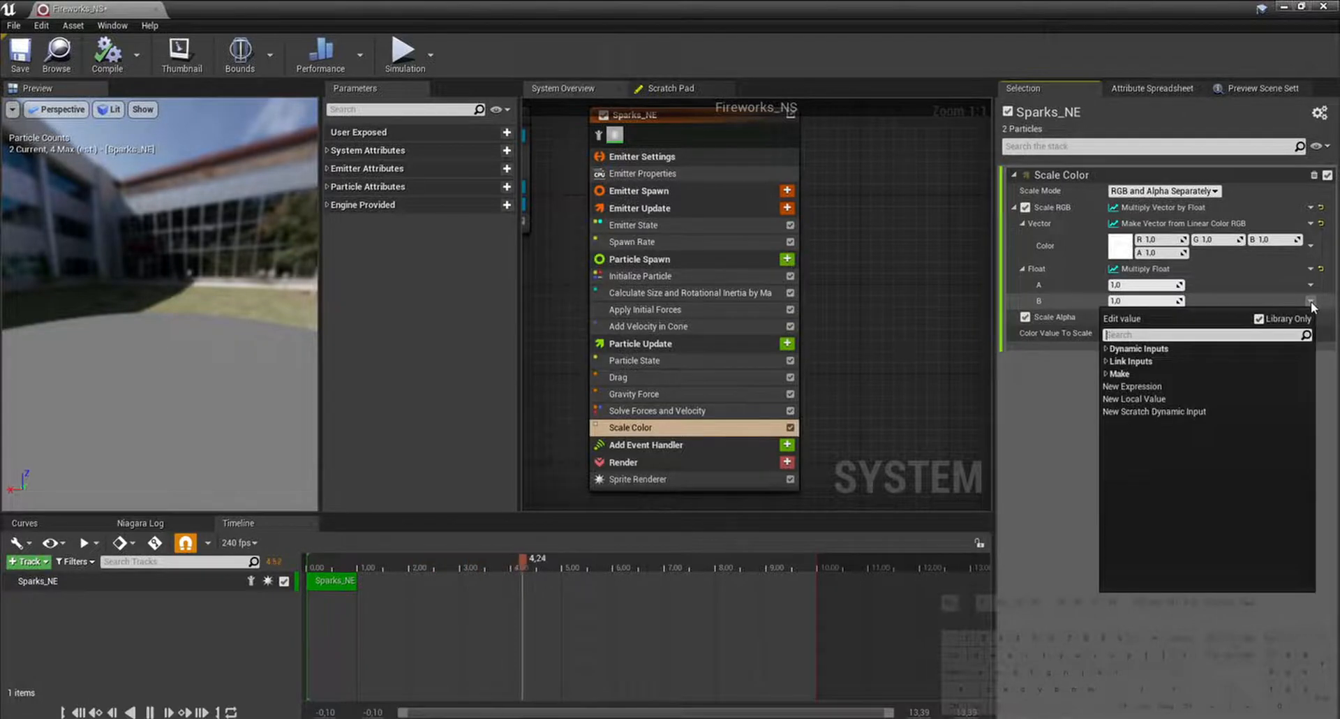
pyautogui.write('sine')
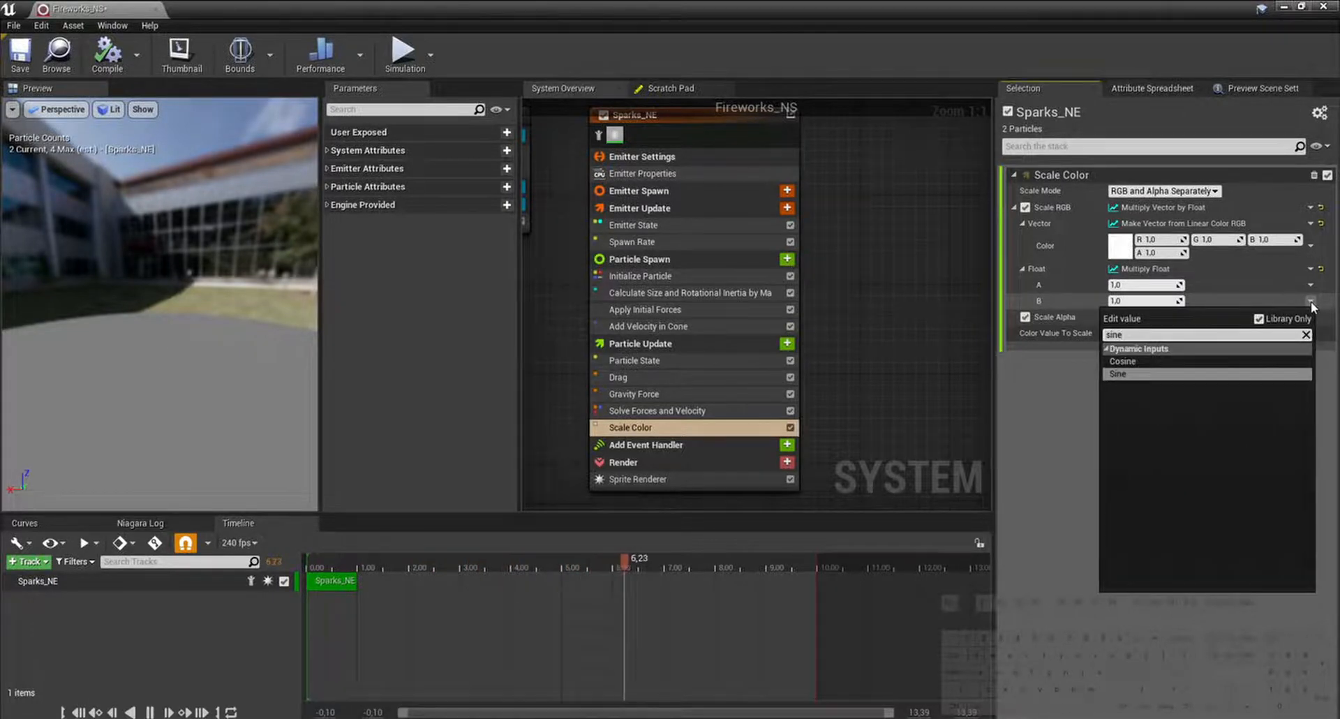
pyautogui.press('Return')
pyautogui.click(1132, 333)
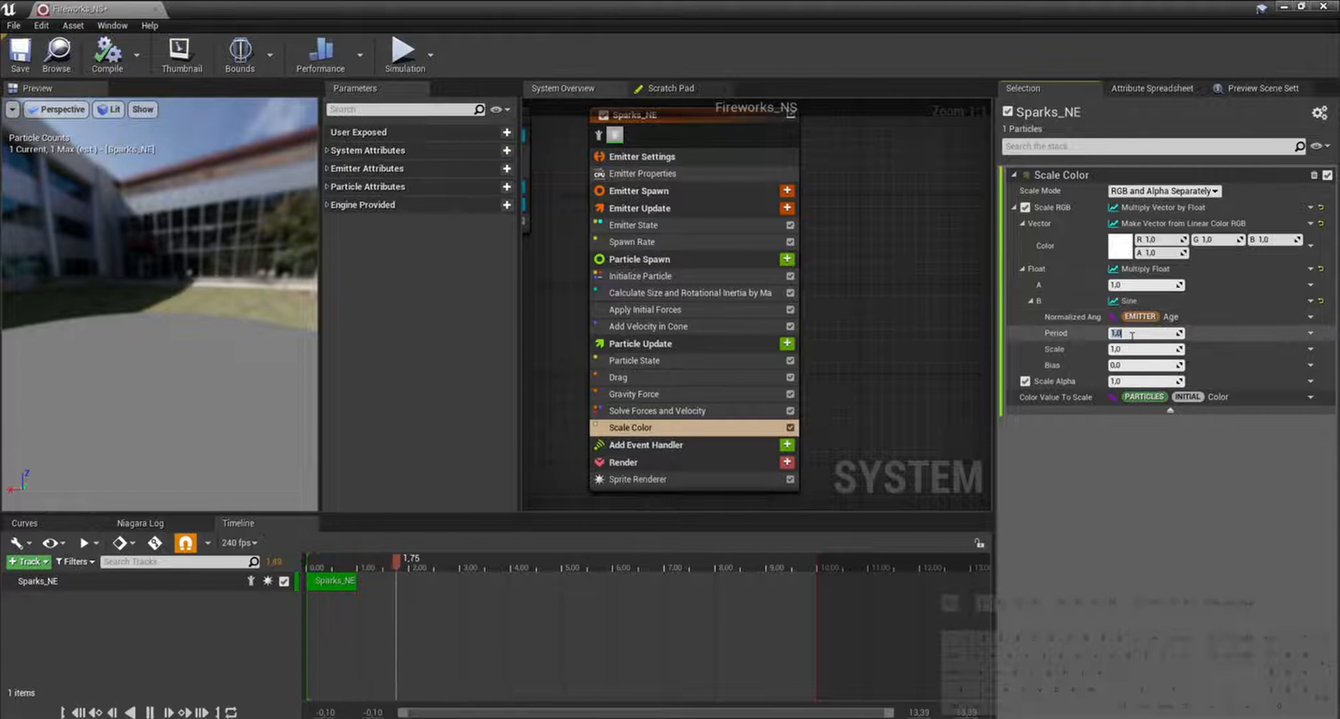
pyautogui.write('0,25')
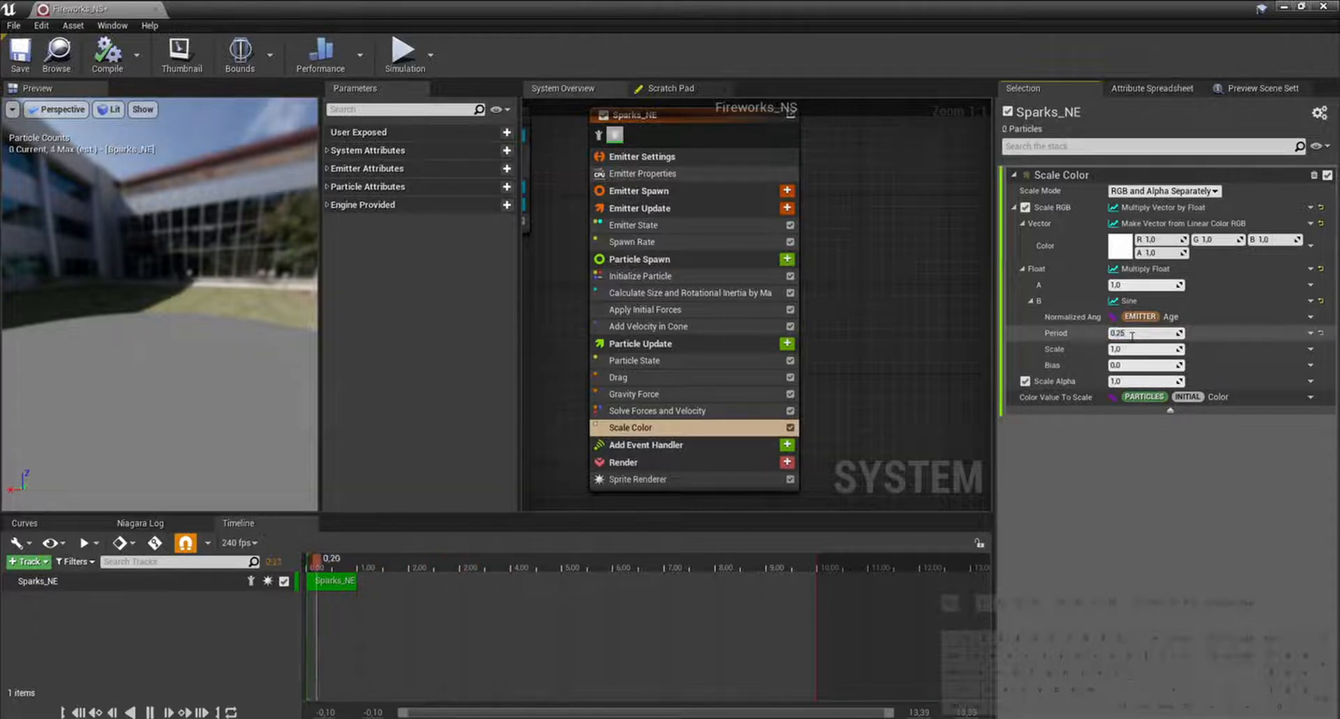
pyautogui.write('0,75')
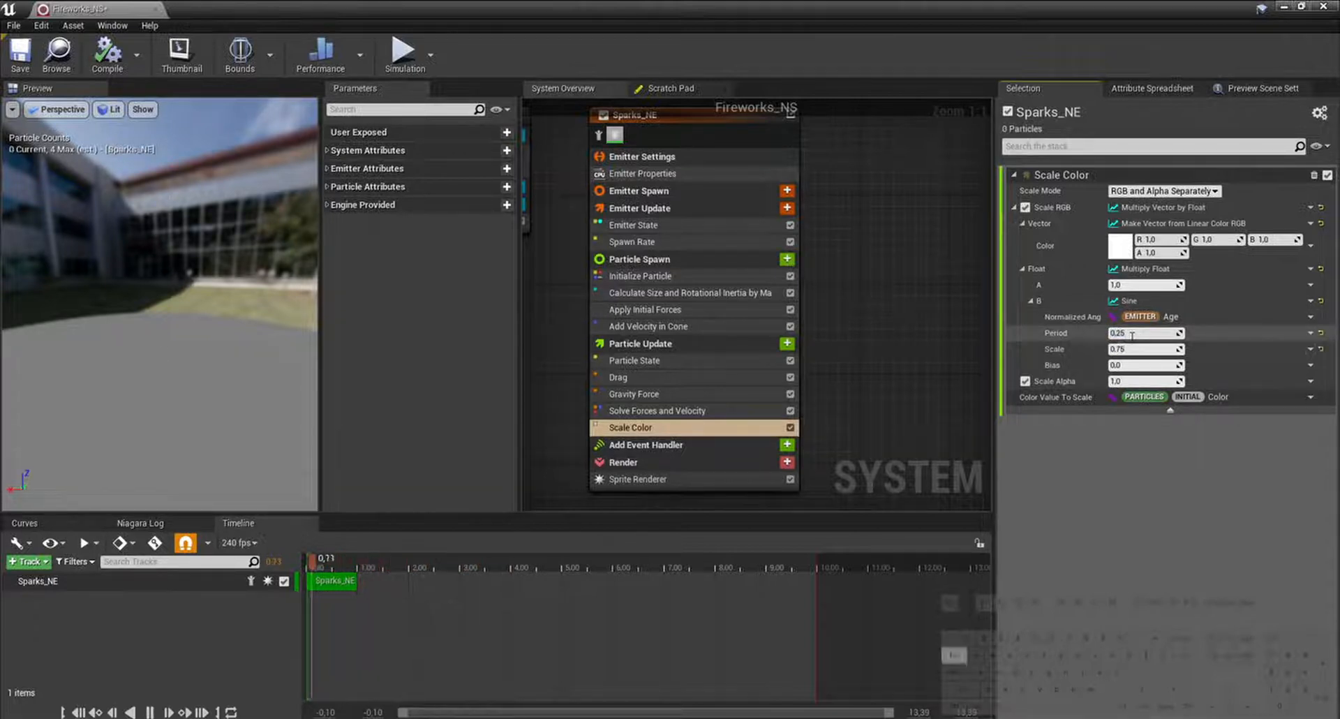
pyautogui.press('Tab')
pyautogui.write('1')
pyautogui.press('Return')
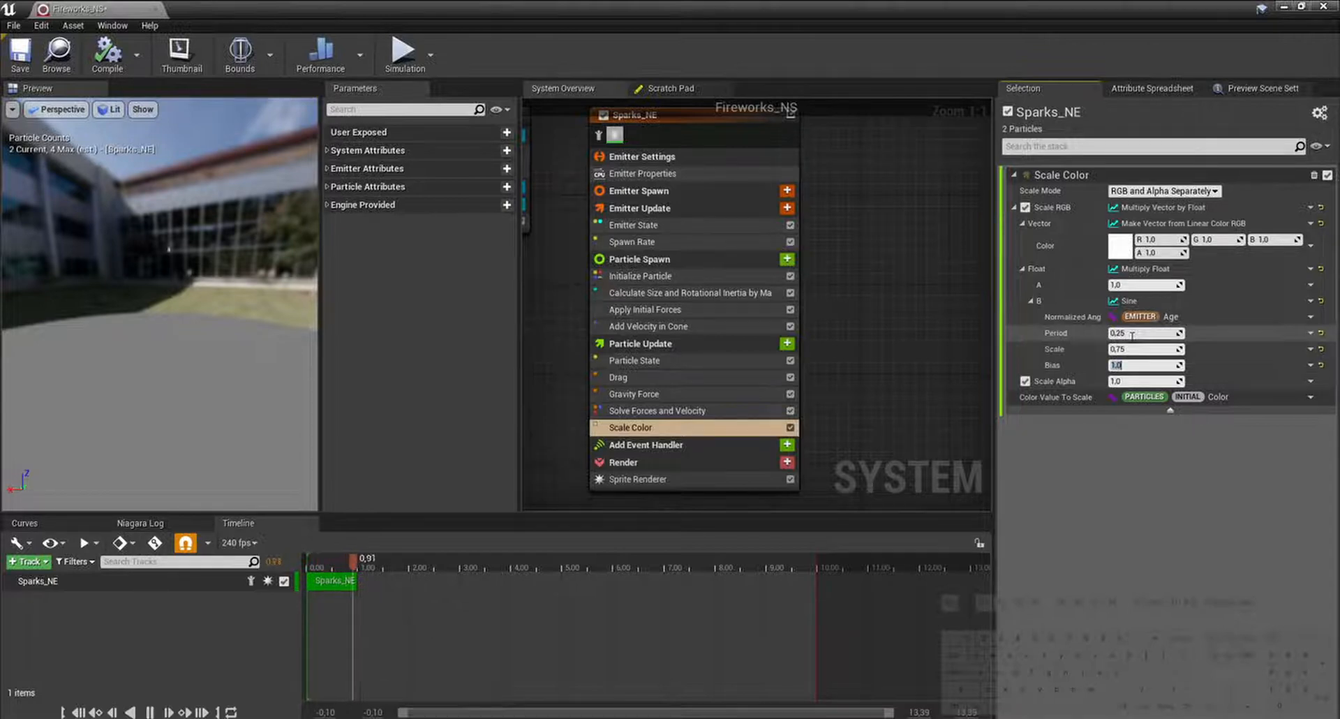
# Step: Set the Scale RGB vector's color to a fully saturated amber, hue about 33, with a V brightness of 200
pyautogui.click(1123, 251)
pyautogui.moveTo(959, 368); pyautogui.dragTo(975, 417)
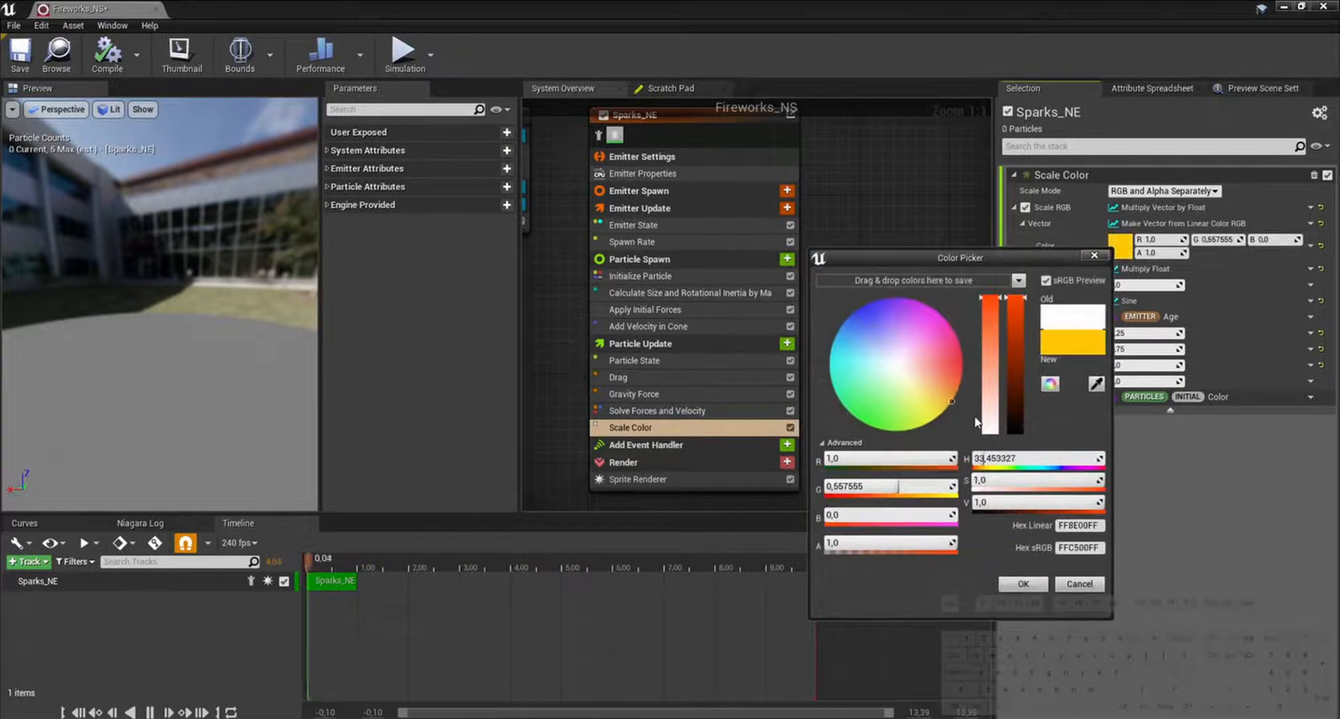
pyautogui.click(1009, 501)
pyautogui.write('200')
pyautogui.press('Return')
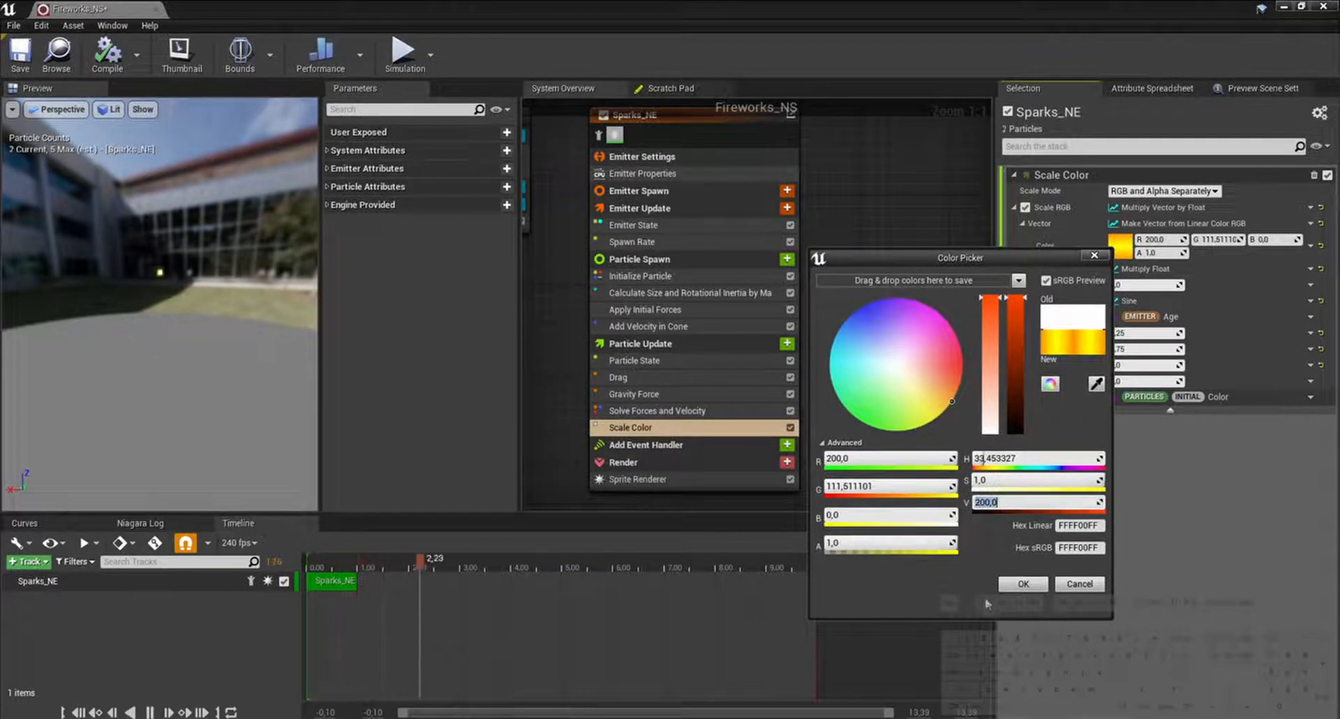
pyautogui.click(1024, 584)
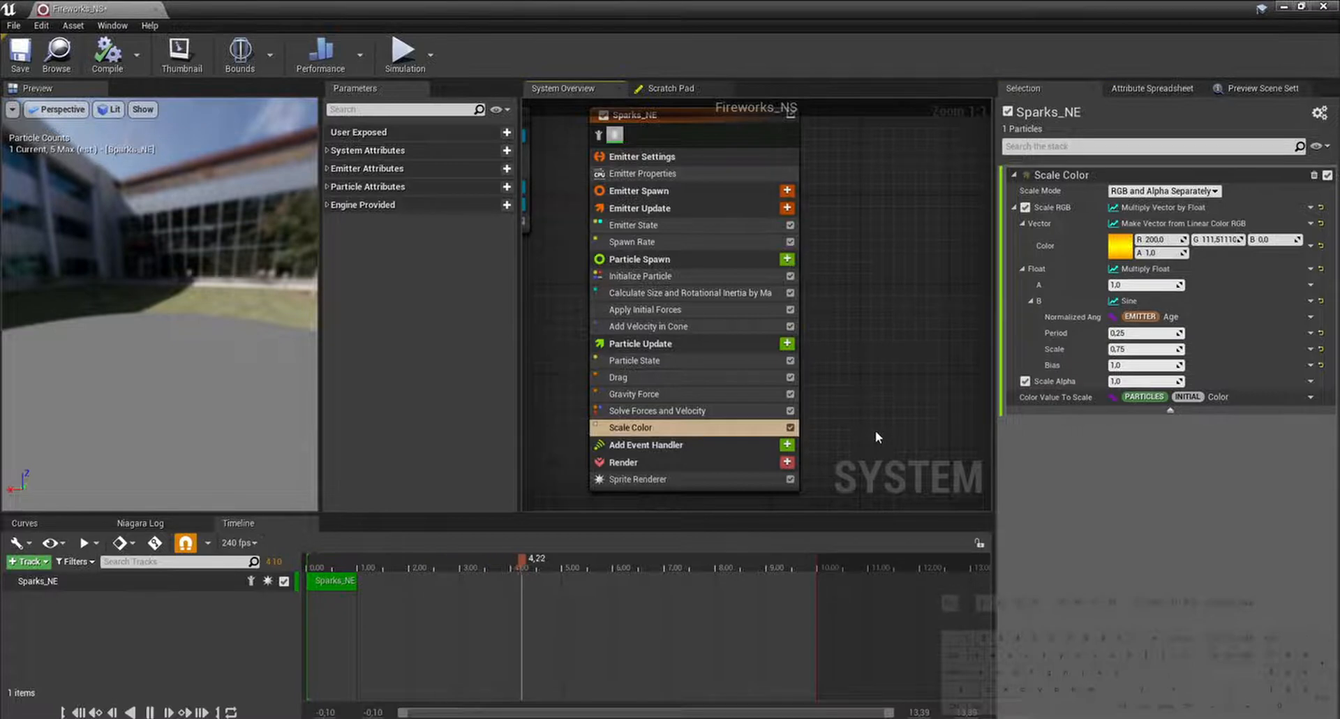
# Step: Add a Scale Sprite Size by Speed module to the Particle Update stage of Sparks_NE
pyautogui.click(788, 346)
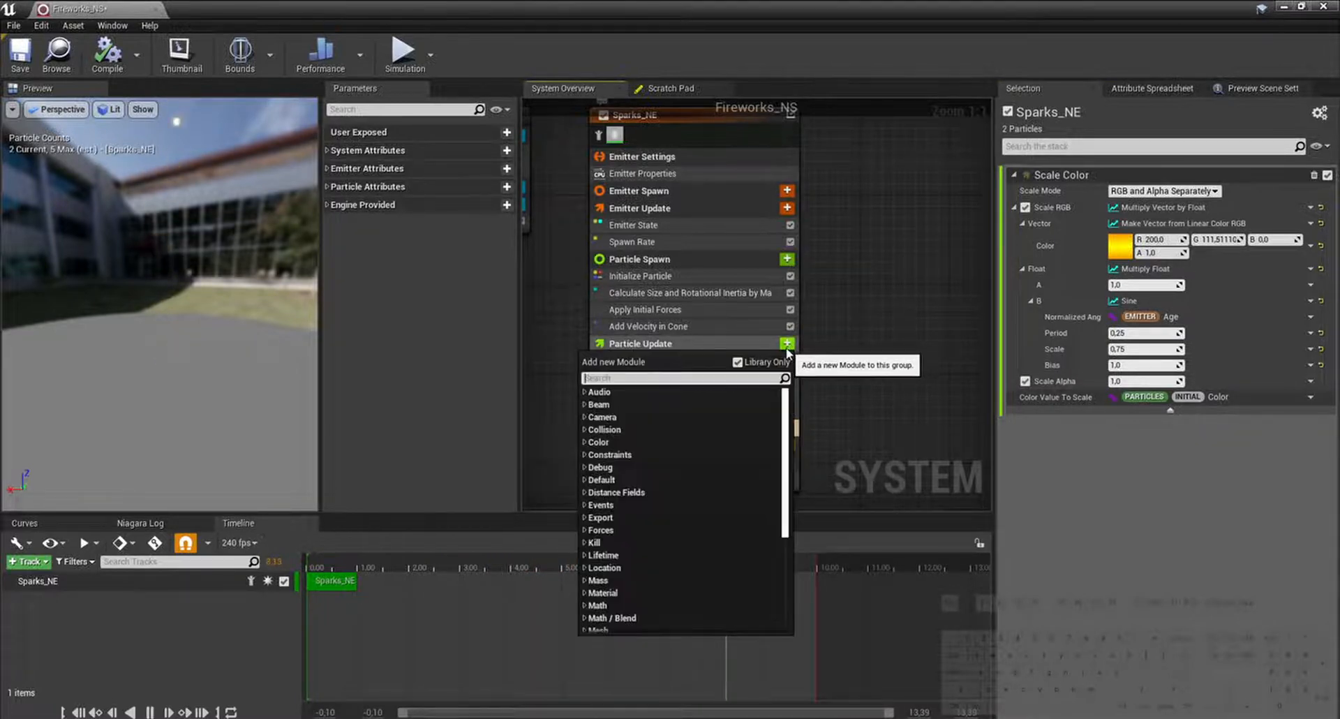
pyautogui.write('scale spi')
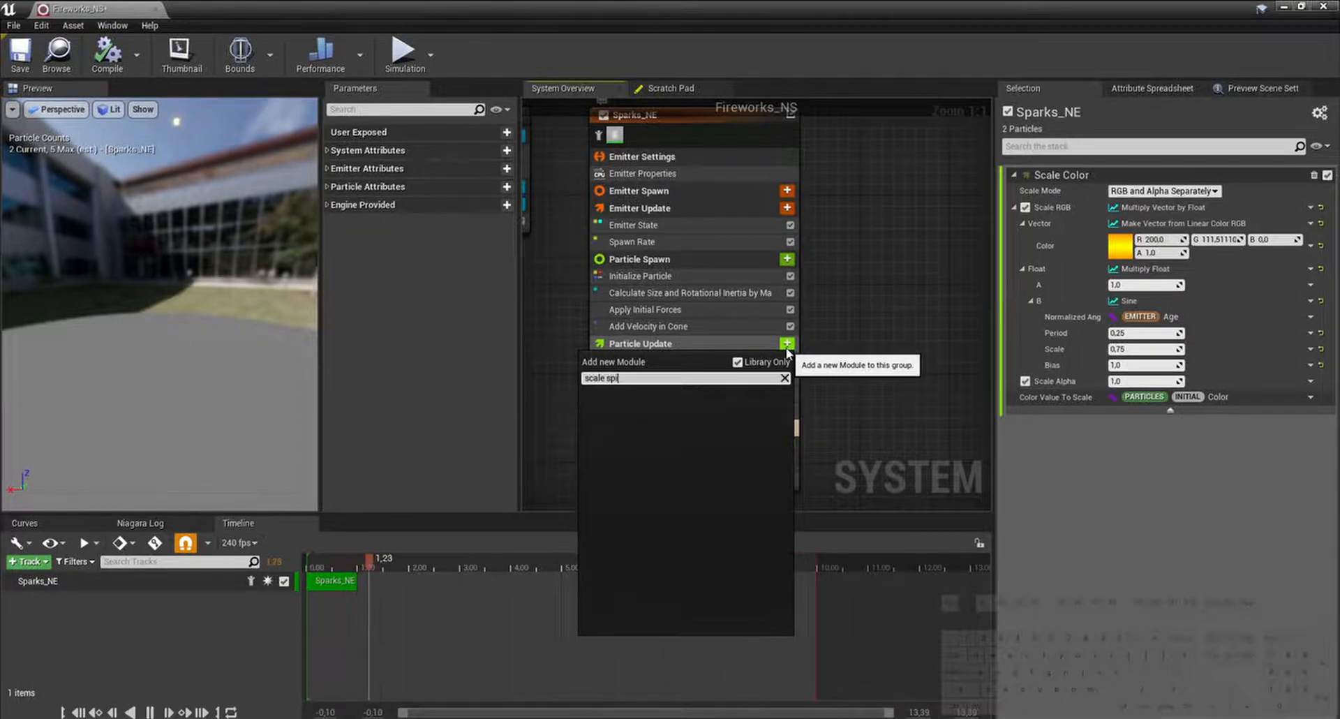
pyautogui.press('BackSpace')
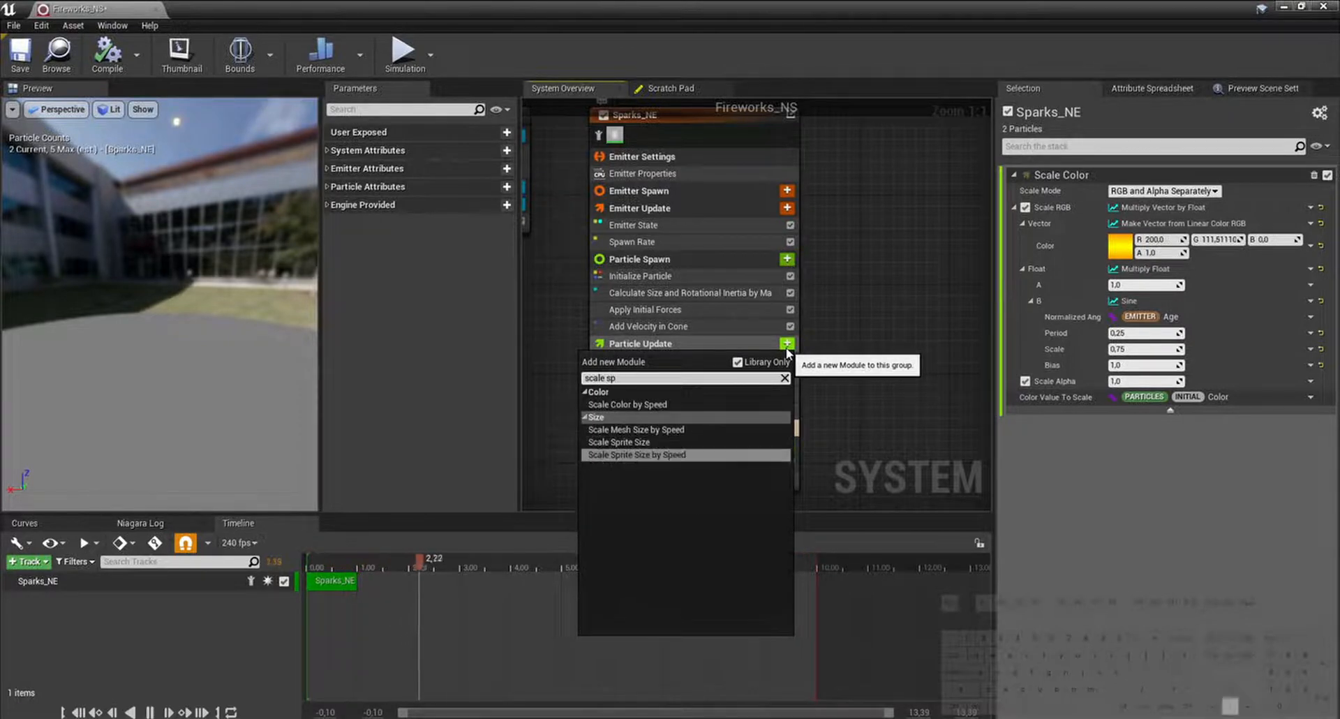
pyautogui.press('Return')
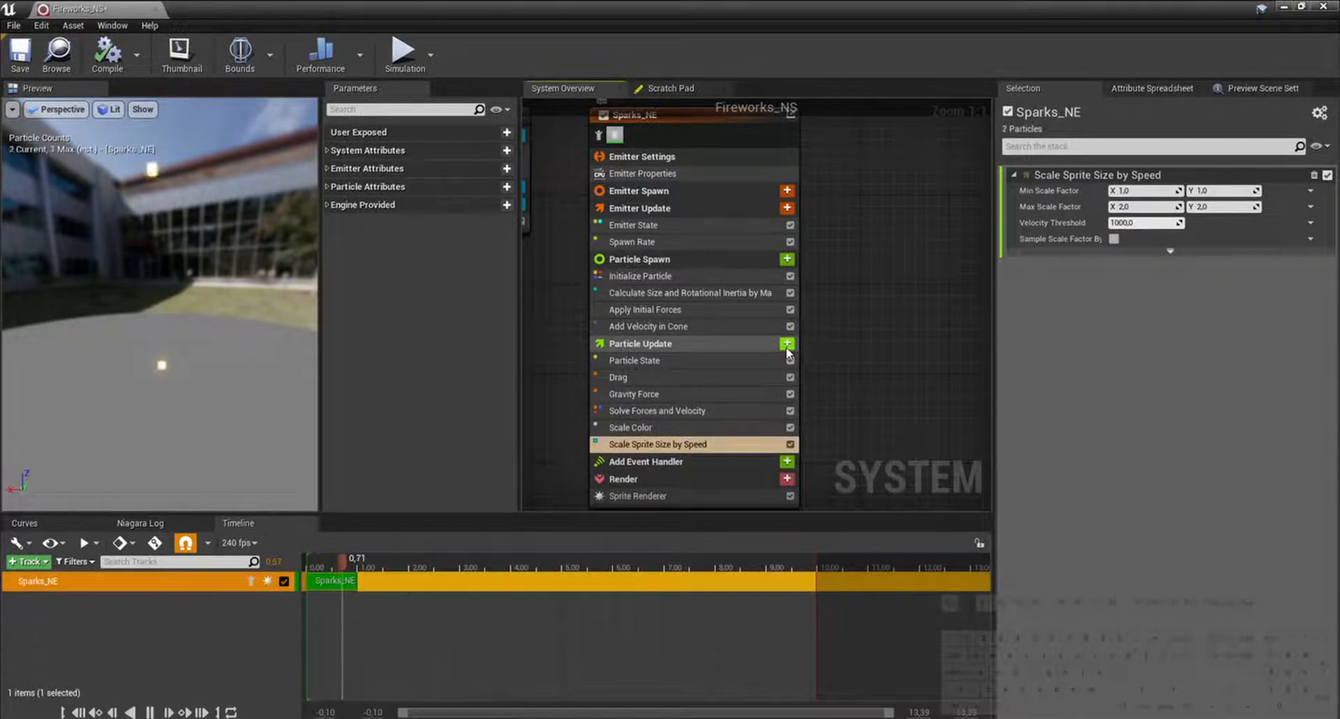
# Step: Set the X value of both Min Scale Factor and Max Scale Factor to 0.5 in Scale Sprite Size by Speed
pyautogui.click(1141, 190)
pyautogui.write('0.5')
pyautogui.press('Return')
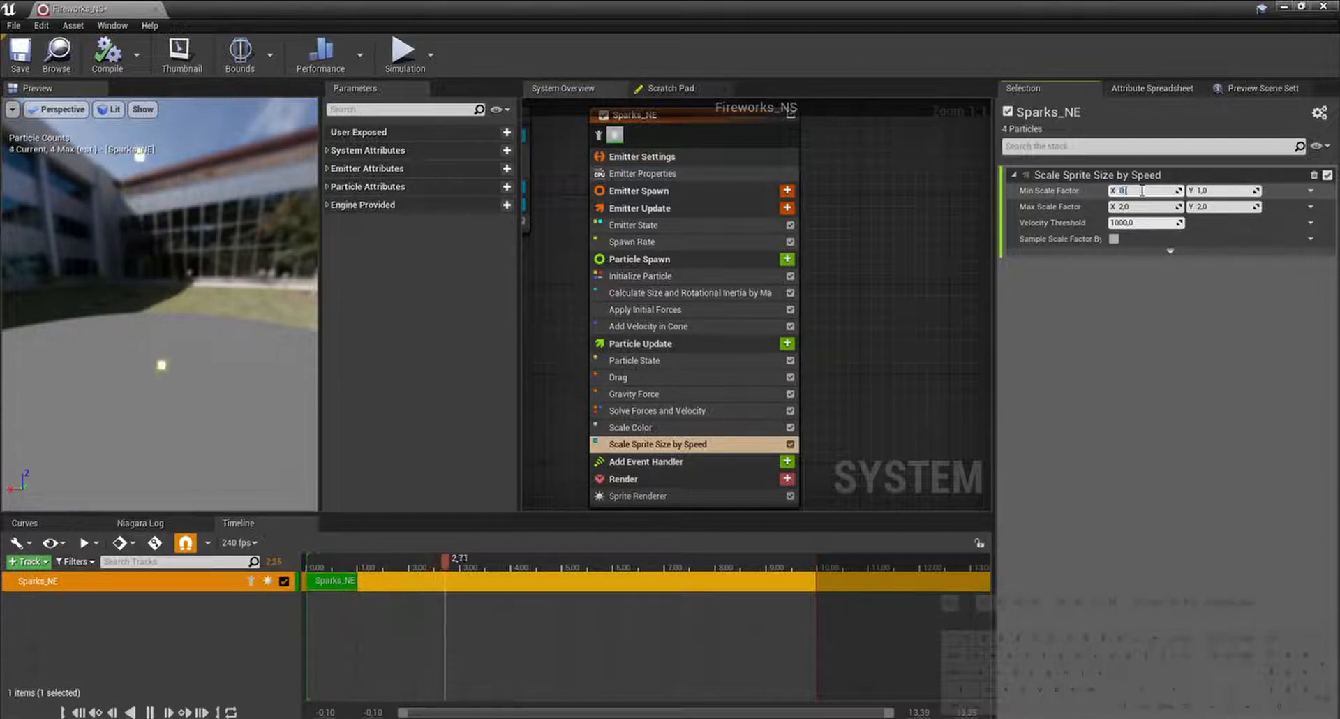
pyautogui.press('Tab')
pyautogui.press('Tab')
pyautogui.write('0,5')
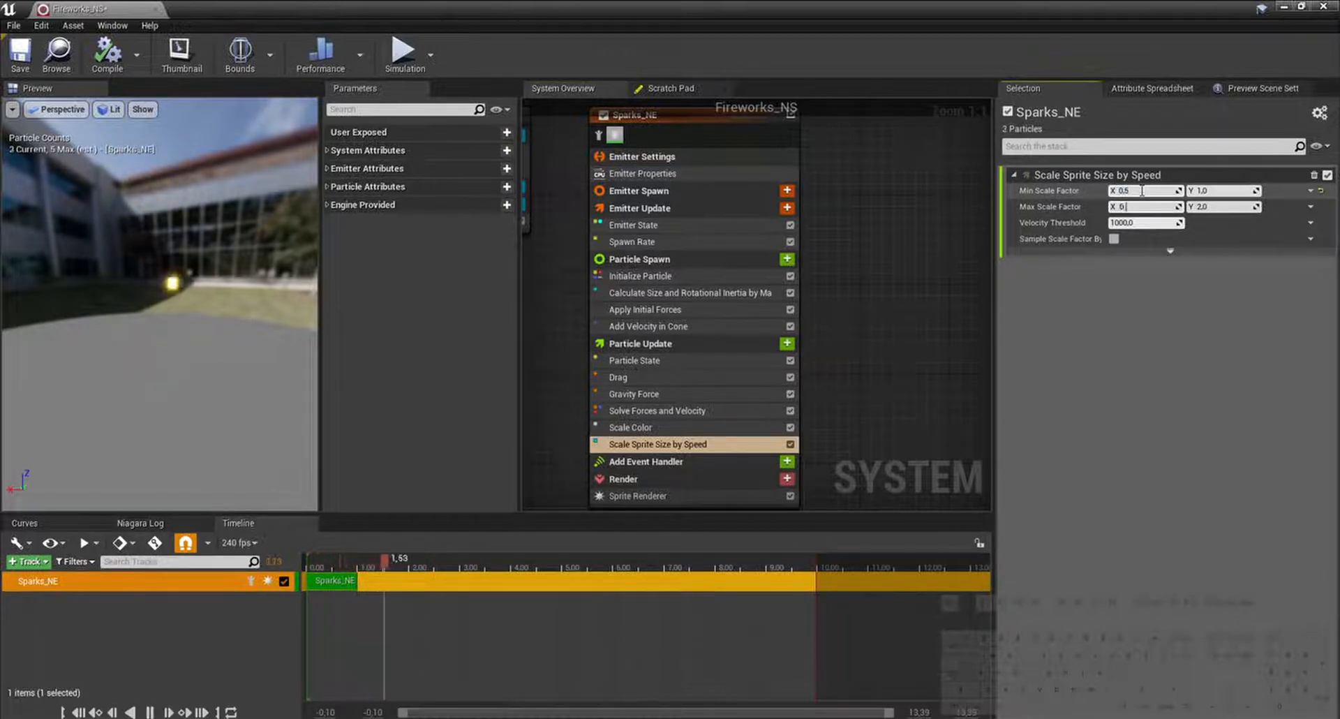
pyautogui.press('Return')
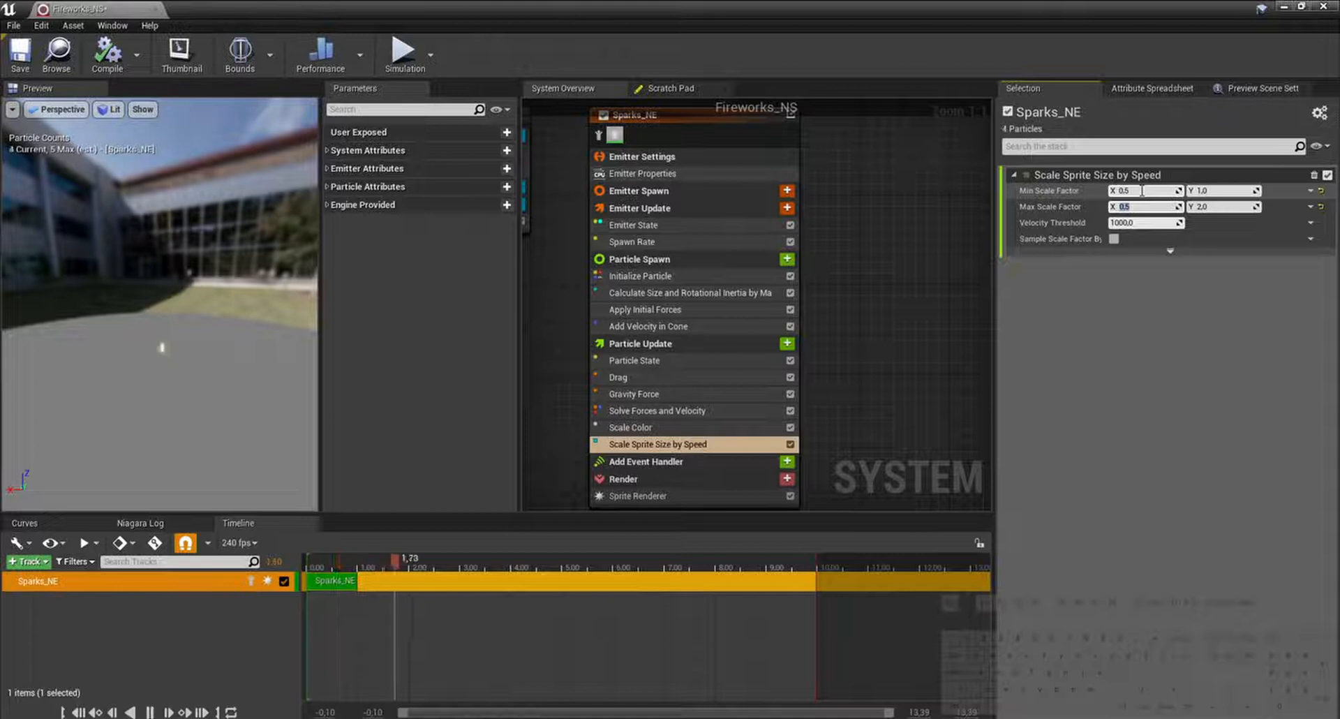
# Step: Add a Generate Location Event module to the Particle Update stage of Sparks_NE
pyautogui.moveTo(837, 434); pyautogui.dragTo(838, 402, button='right')
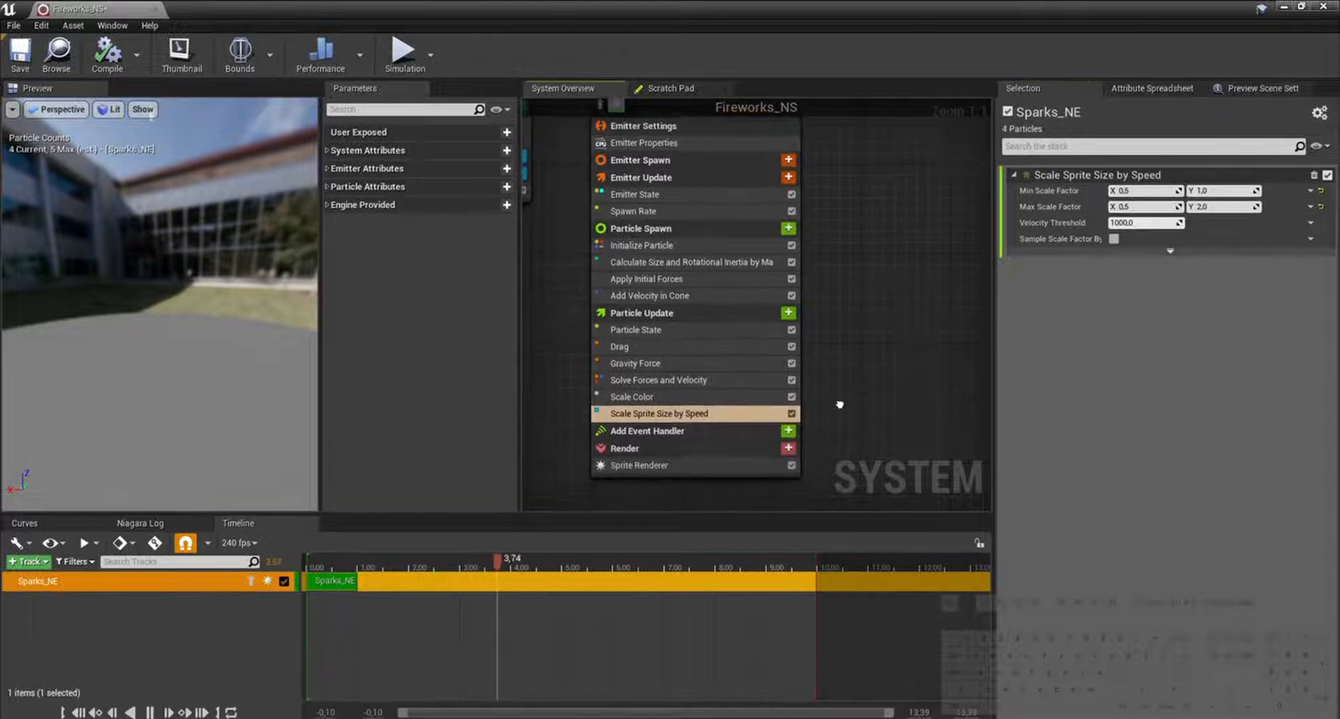
pyautogui.click(789, 311)
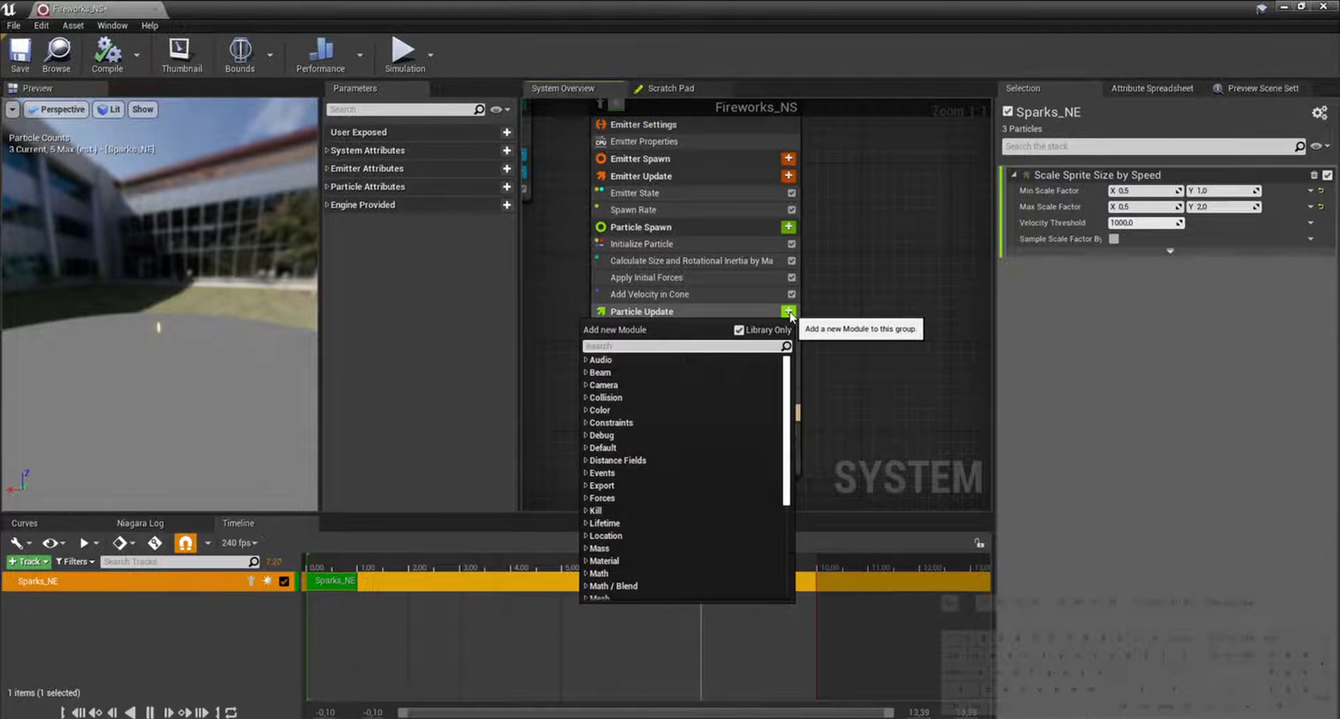
pyautogui.write('gener')
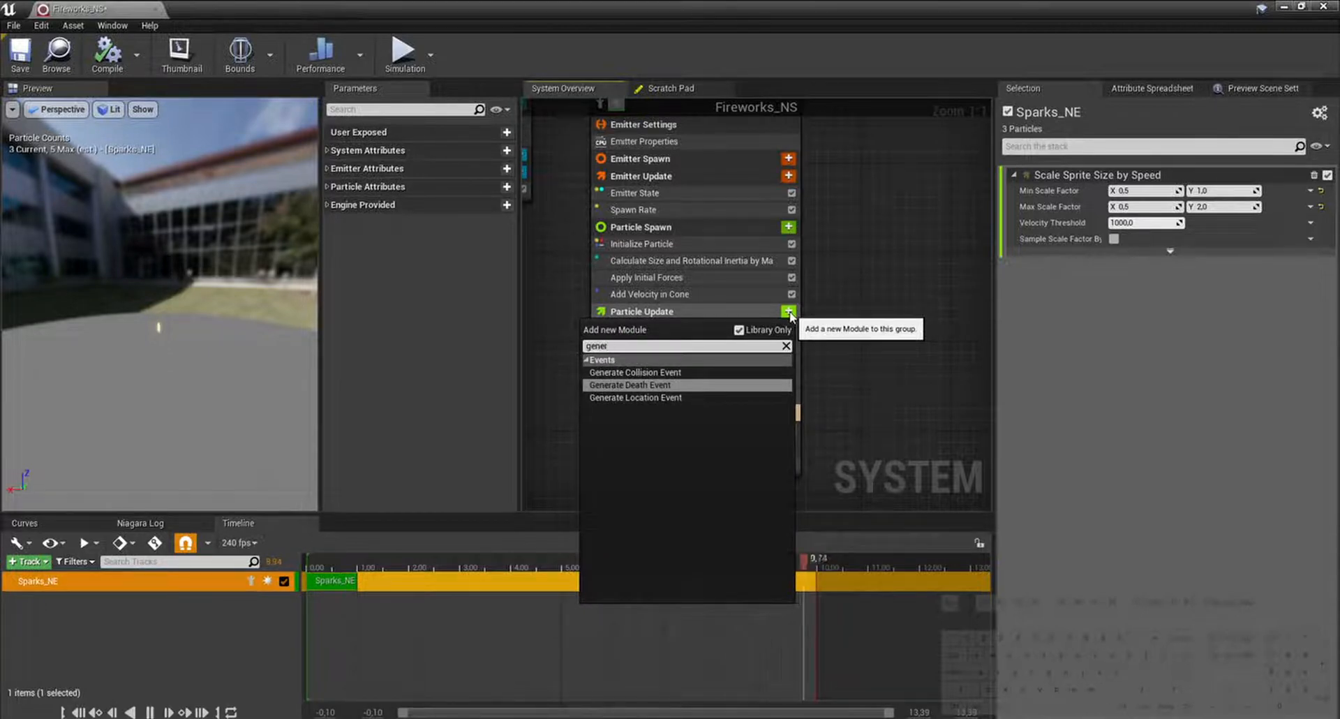
pyautogui.press('Up')
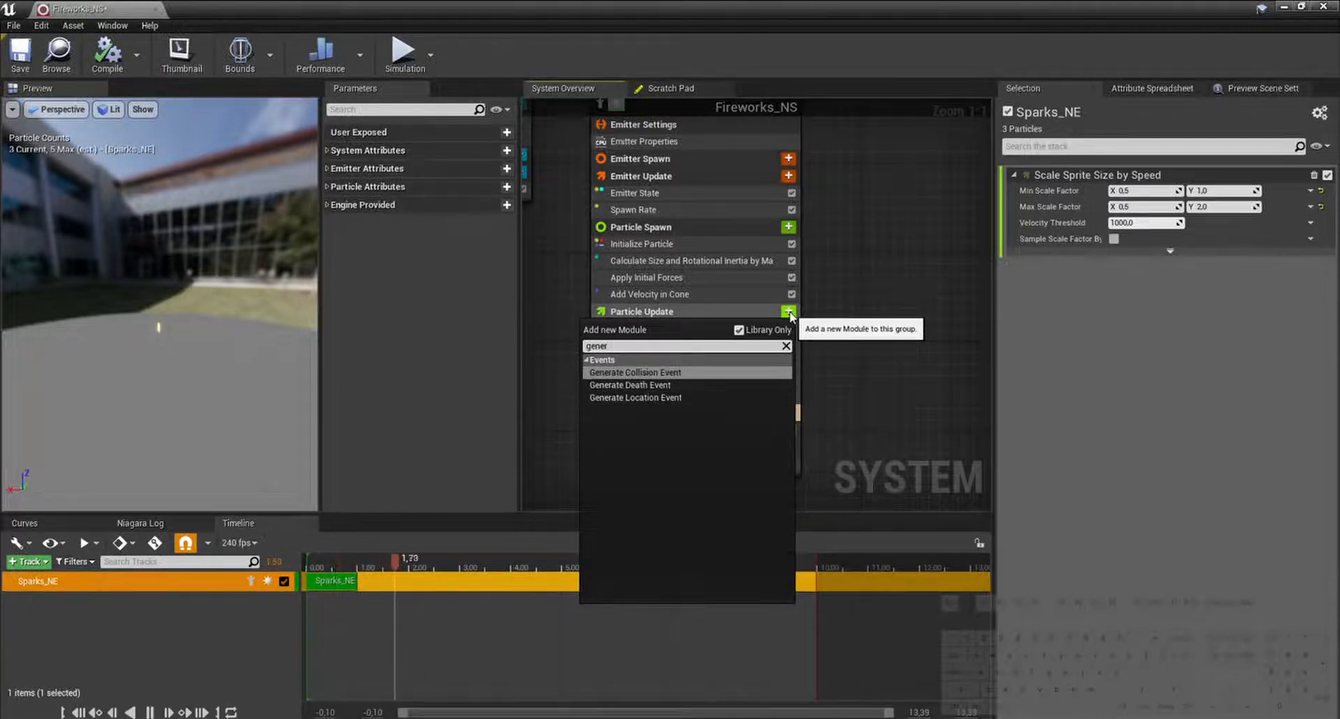
pyautogui.press('Down')
pyautogui.press('Down')
pyautogui.press('Return')
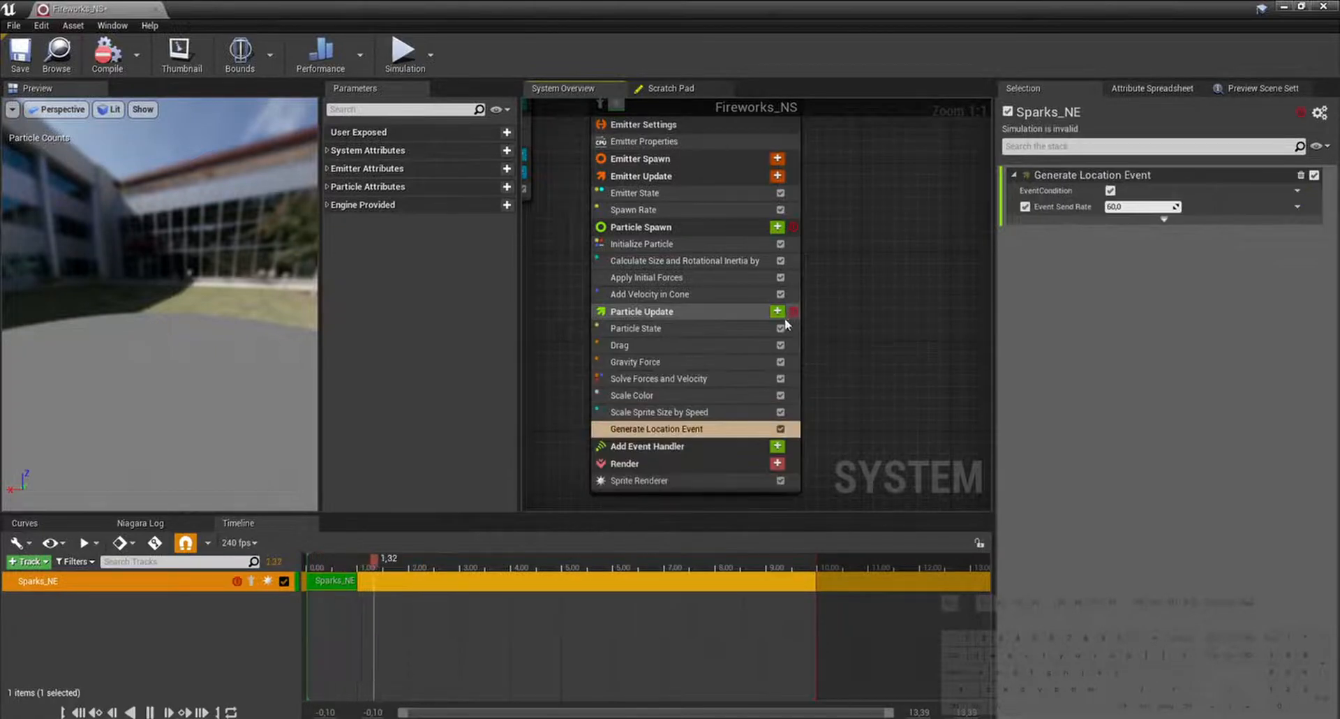
# Step: Inspect the compile errors of the Particle Update stage in the Niagara Log
pyautogui.moveTo(841, 321); pyautogui.dragTo(822, 350, button='right')
pyautogui.scroll(-1, 821, 349)
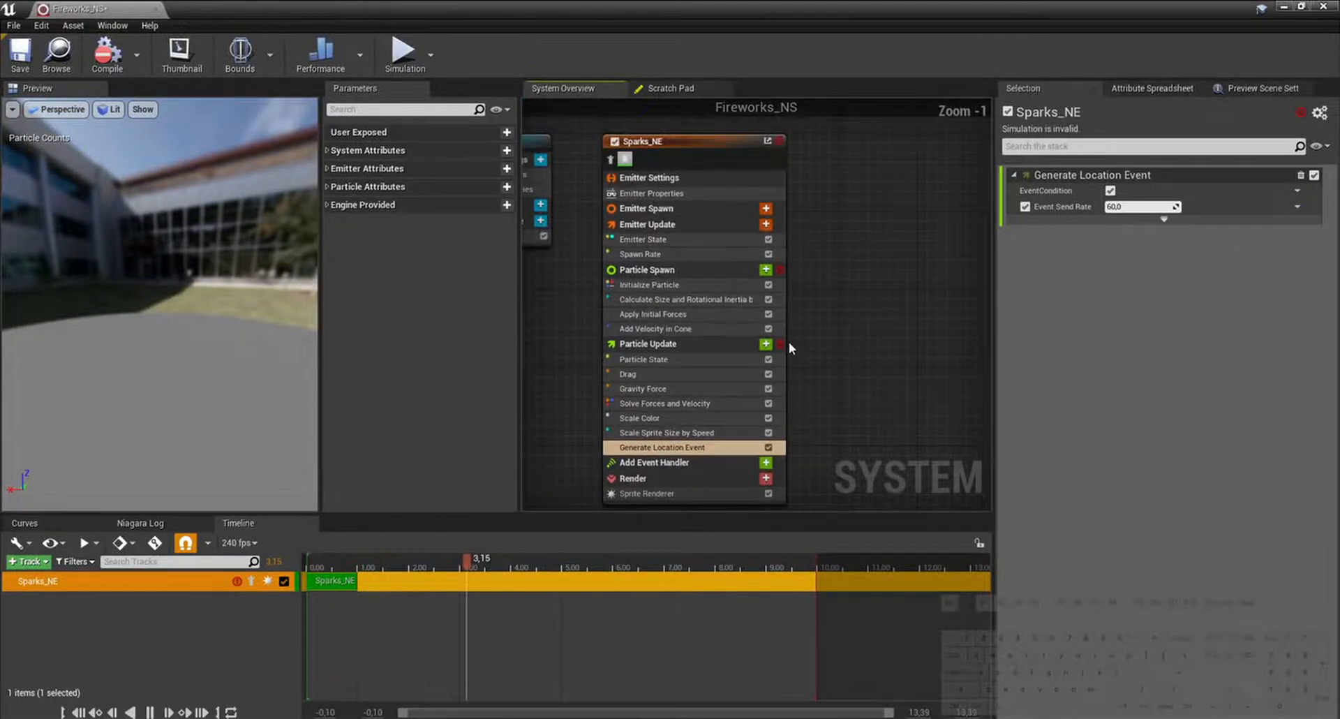
pyautogui.click(785, 342)
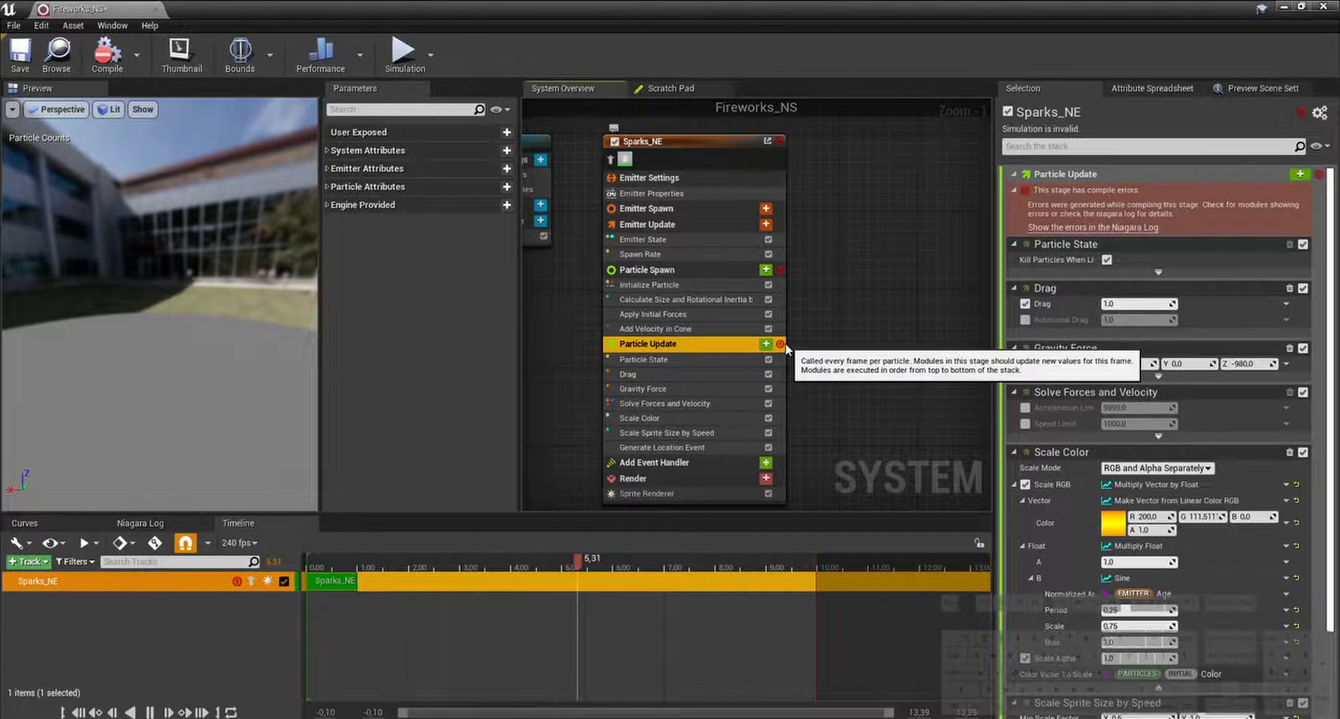
pyautogui.click(1092, 227)
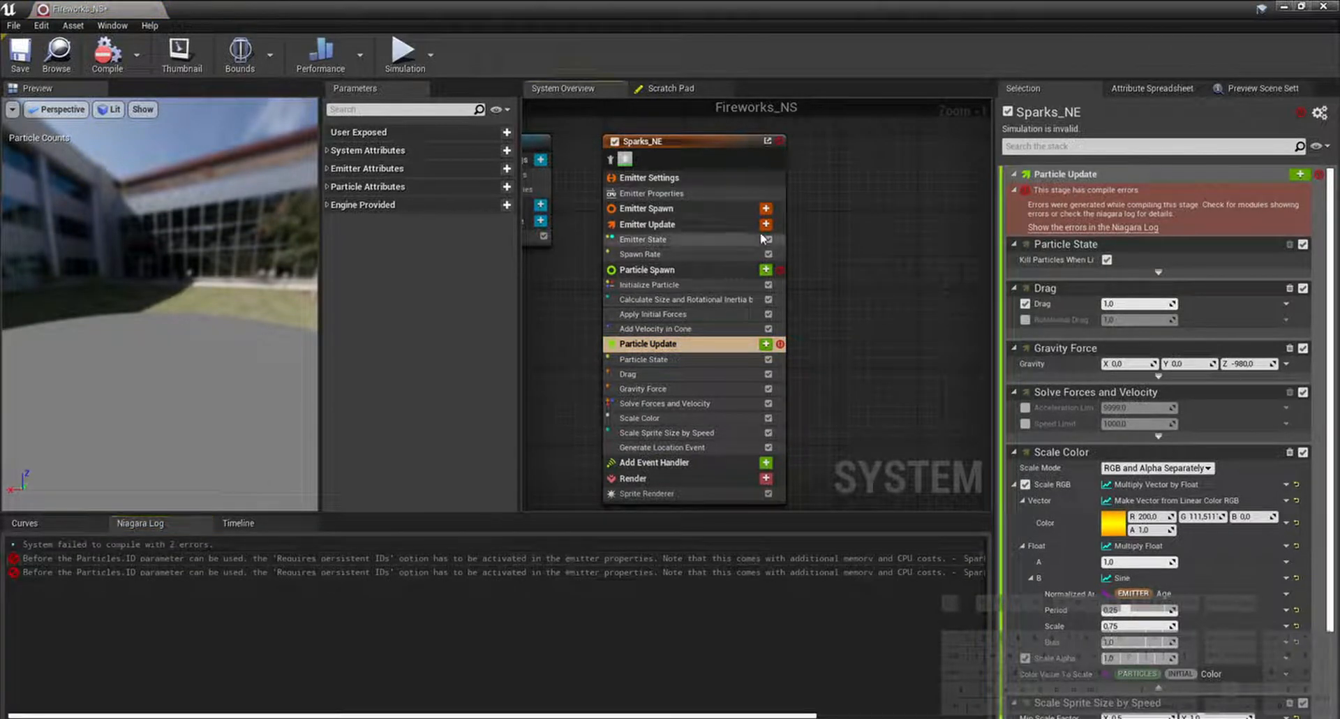
# Step: Enable Requires Persistent IDs in the Emitter Properties of Sparks_NE and save the system
pyautogui.click(698, 141)
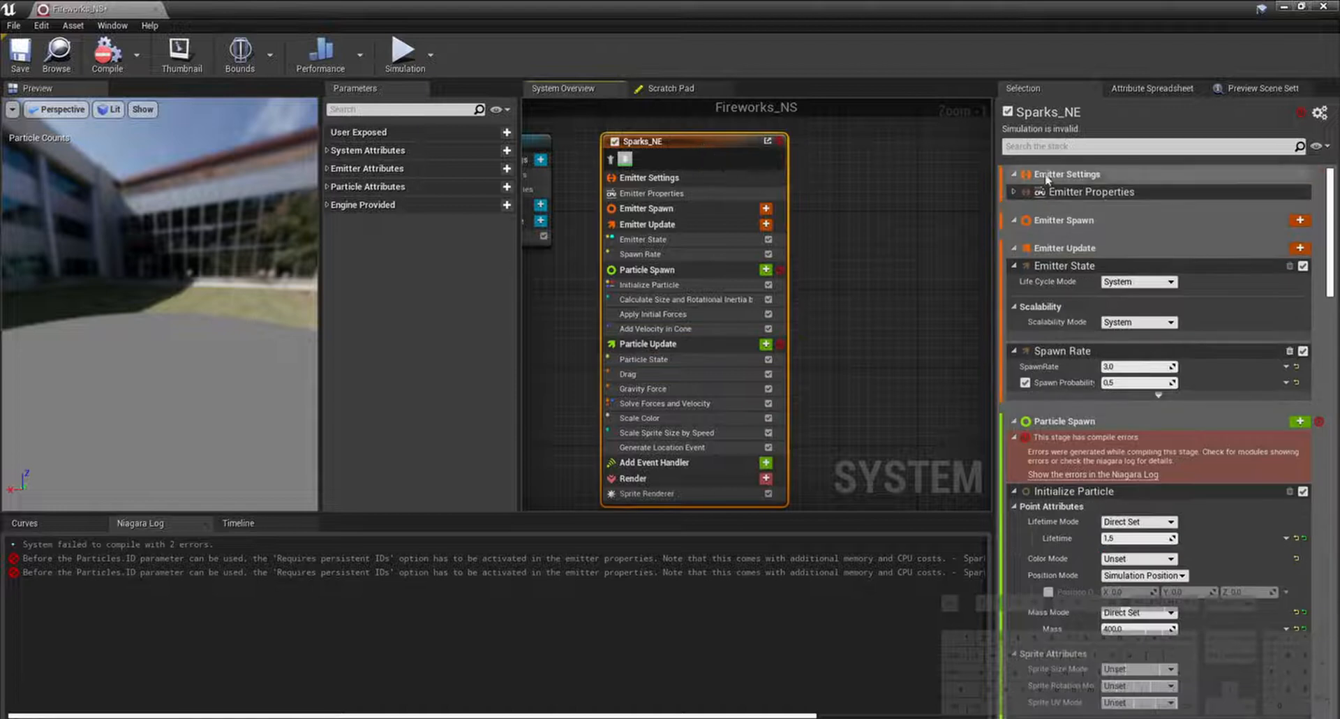
pyautogui.click(1053, 147)
pyautogui.write('persis')
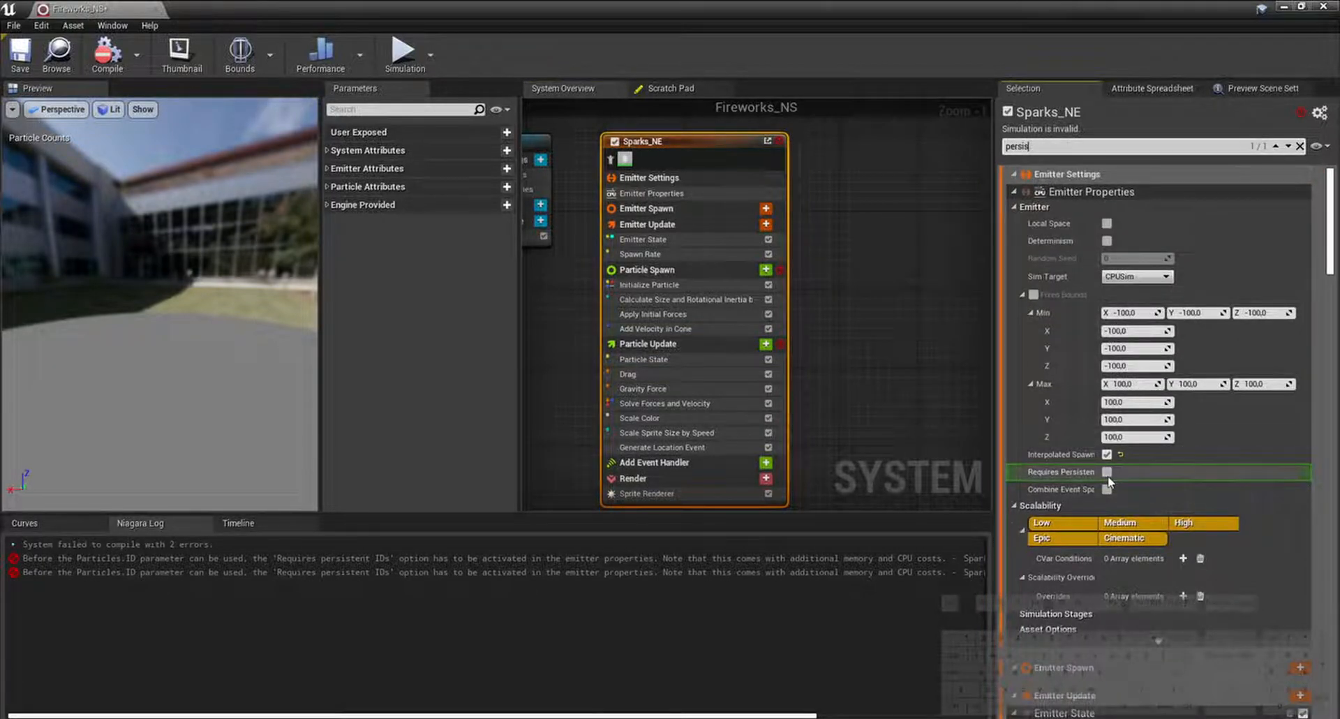
pyautogui.moveTo(1094, 473); pyautogui.dragTo(1188, 478)
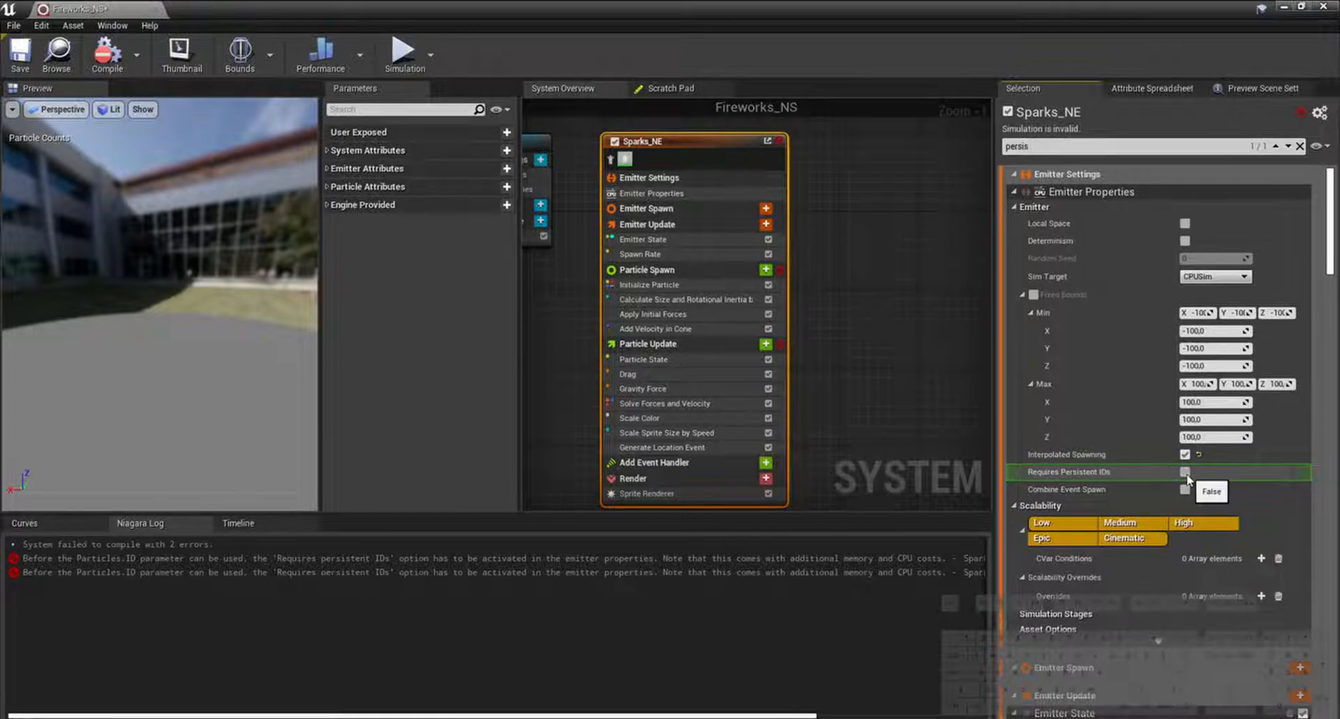
pyautogui.click(1186, 473)
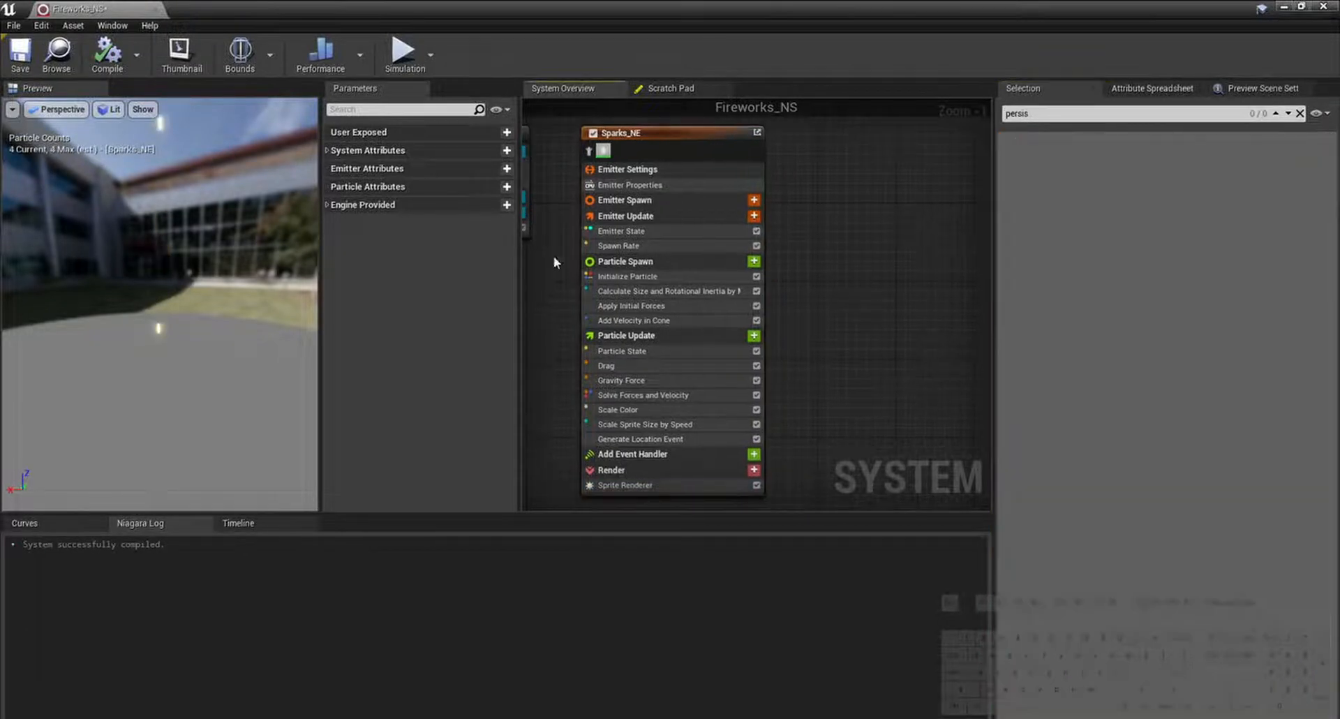
pyautogui.click(21, 53)
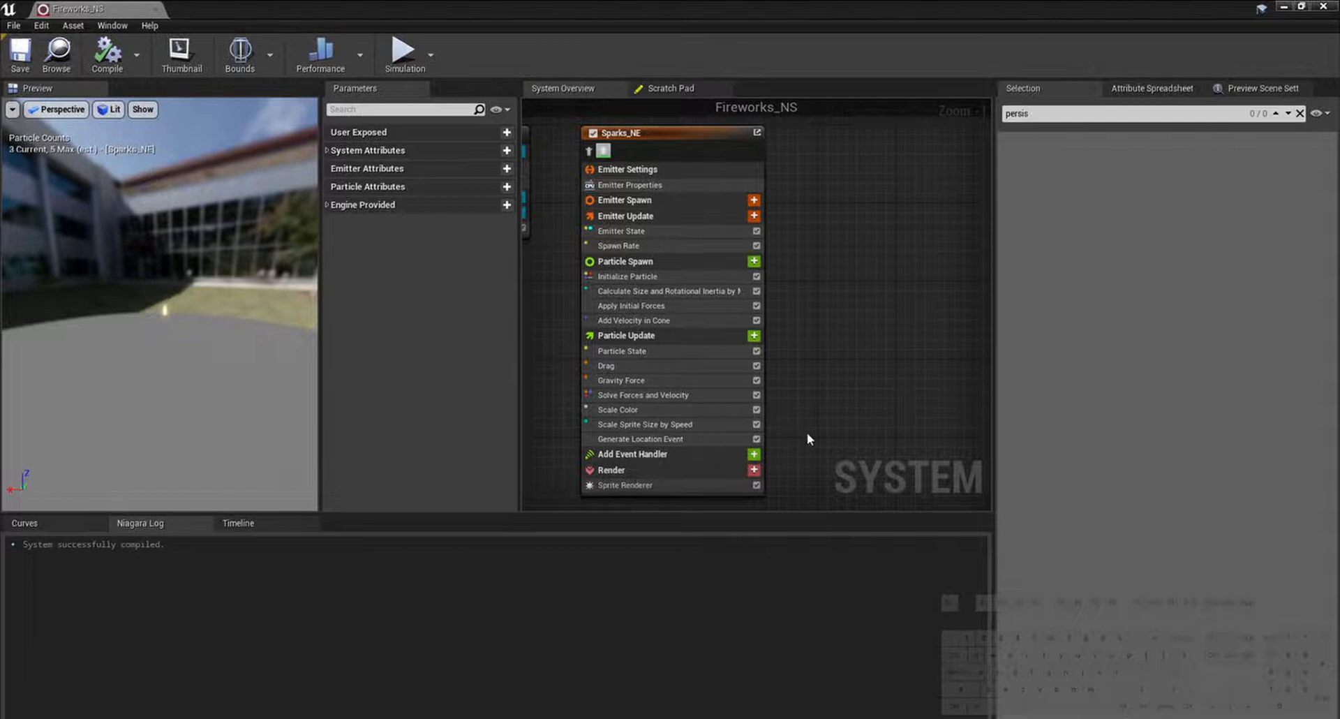
# Step: Add a Generate Death Event module to the Particle Update stage of Sparks_NE
pyautogui.click(755, 337)
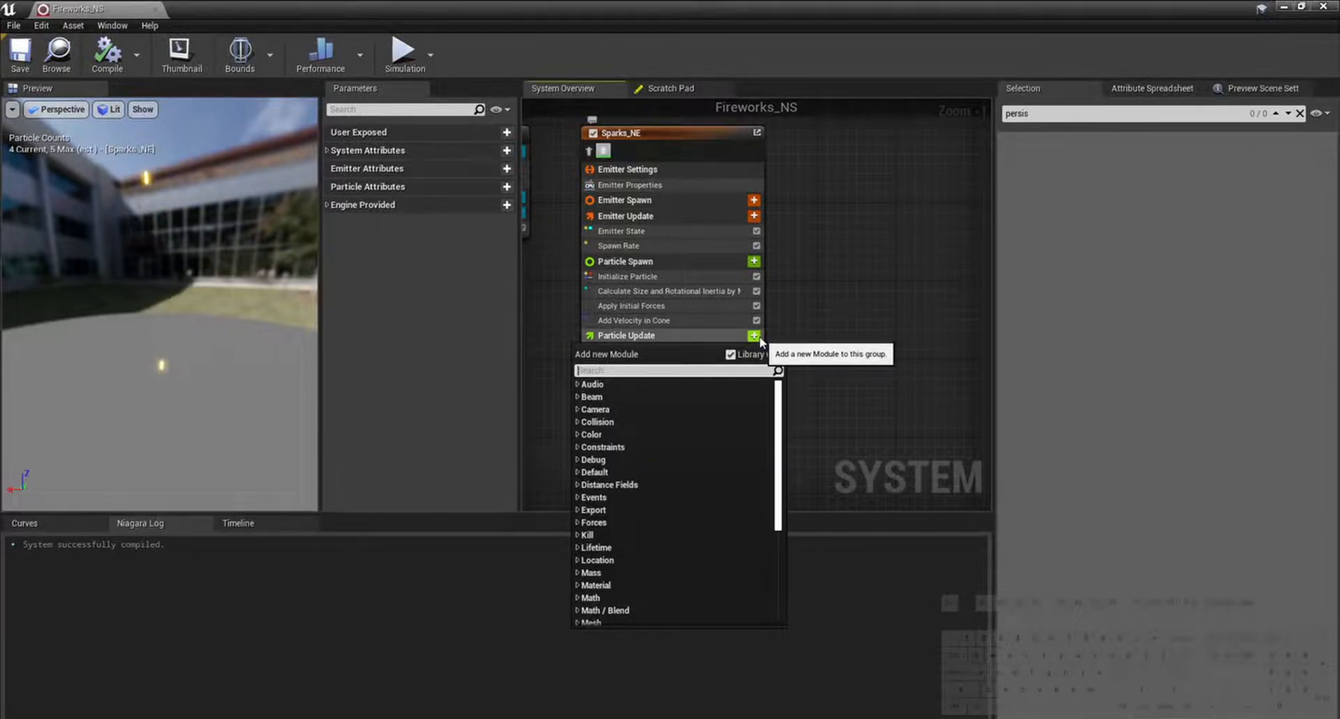
pyautogui.write('deat')
pyautogui.press('Return')
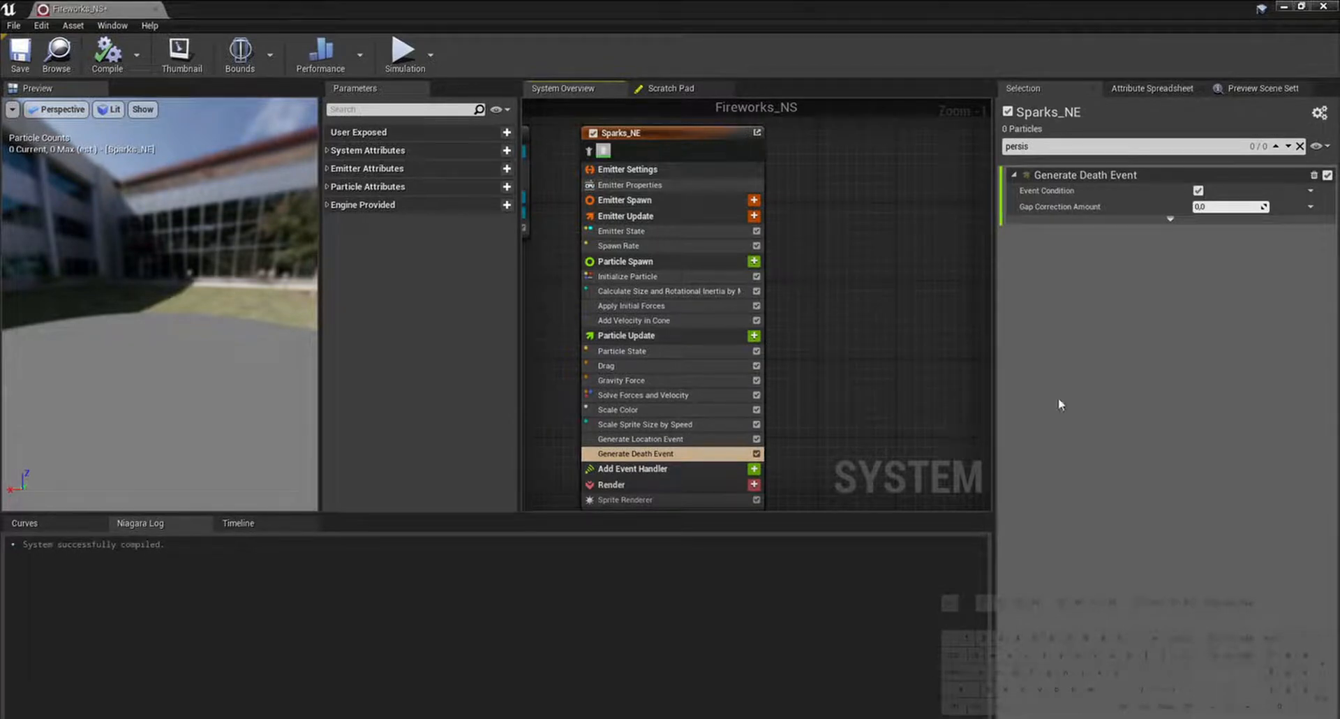
# Step: Set the Gap Correction Amount of both Generate Location Event and Generate Death Event
pyautogui.click(684, 439)
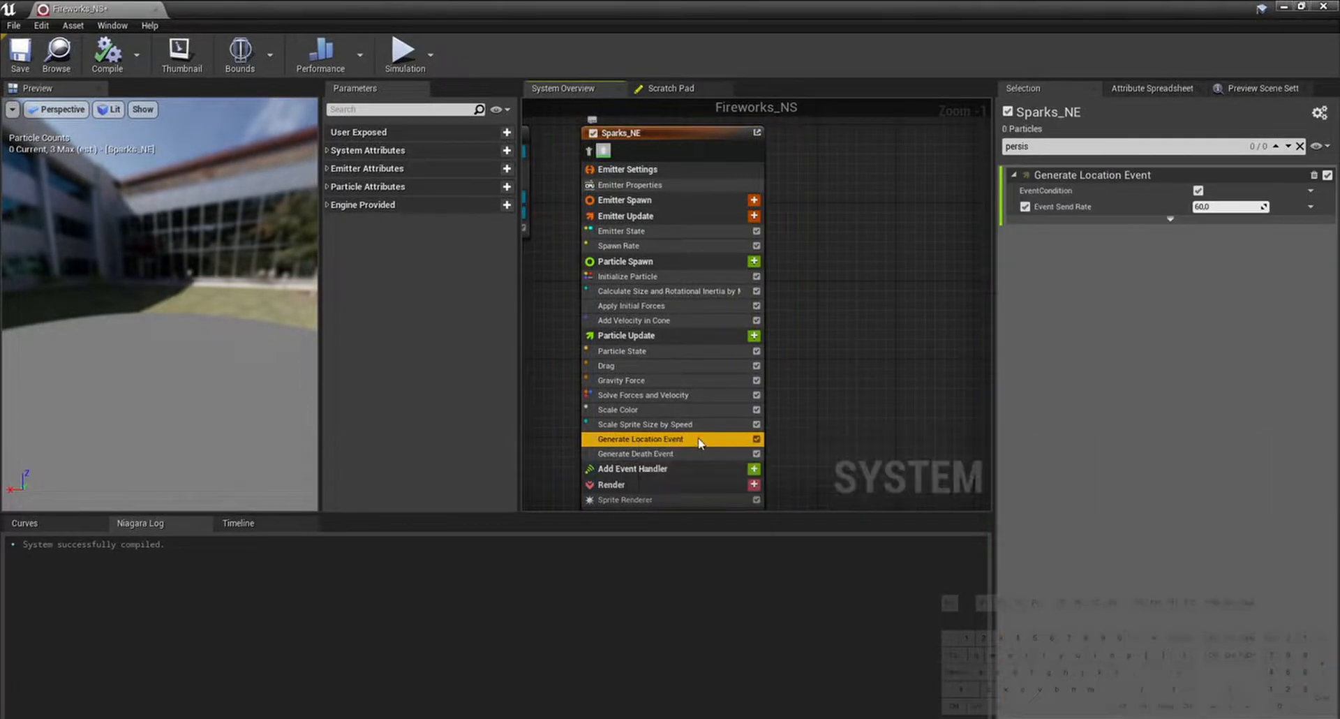
pyautogui.click(1199, 221)
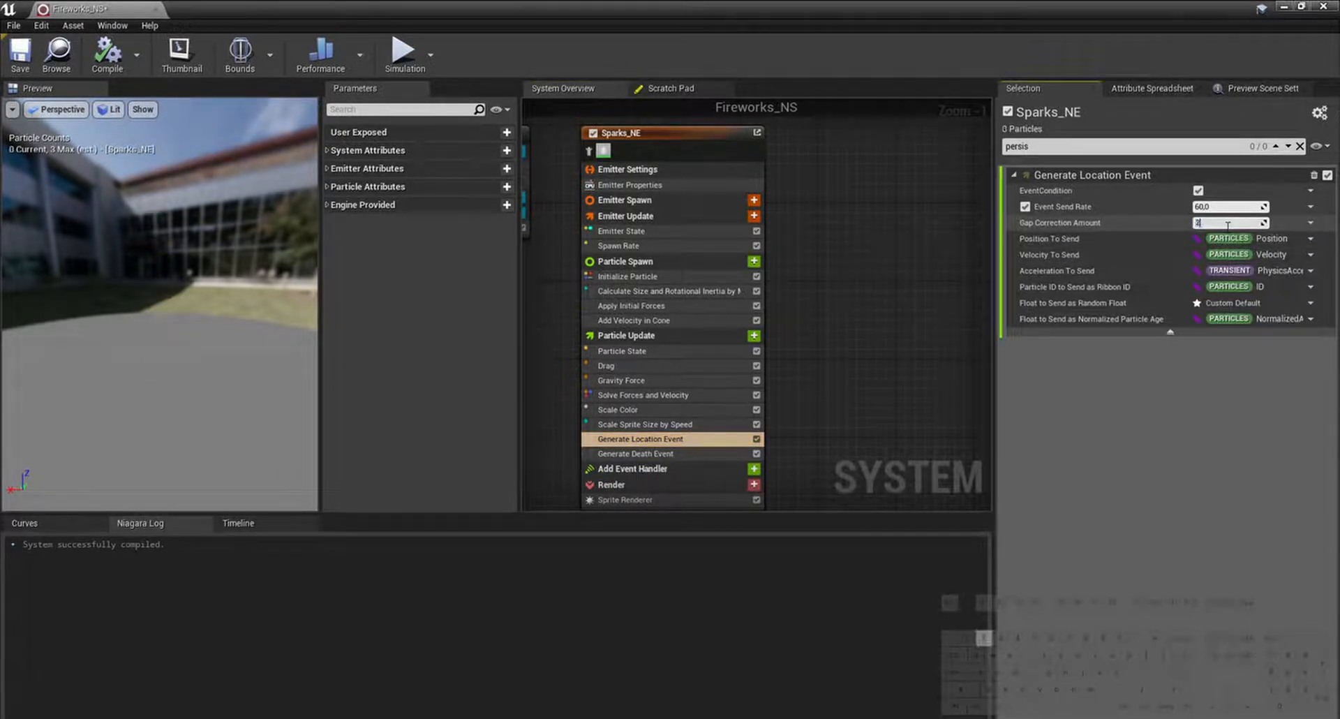
pyautogui.click(673, 453)
pyautogui.click(1216, 206)
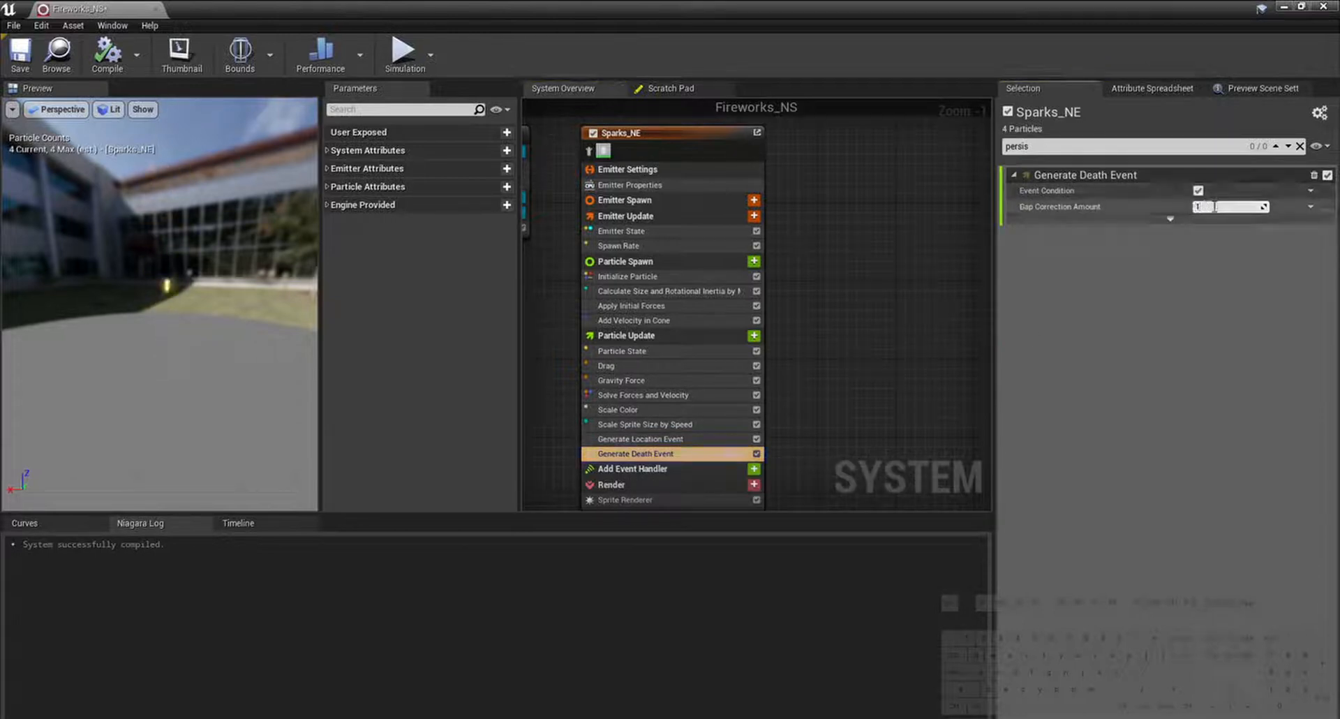
pyautogui.press('Return')
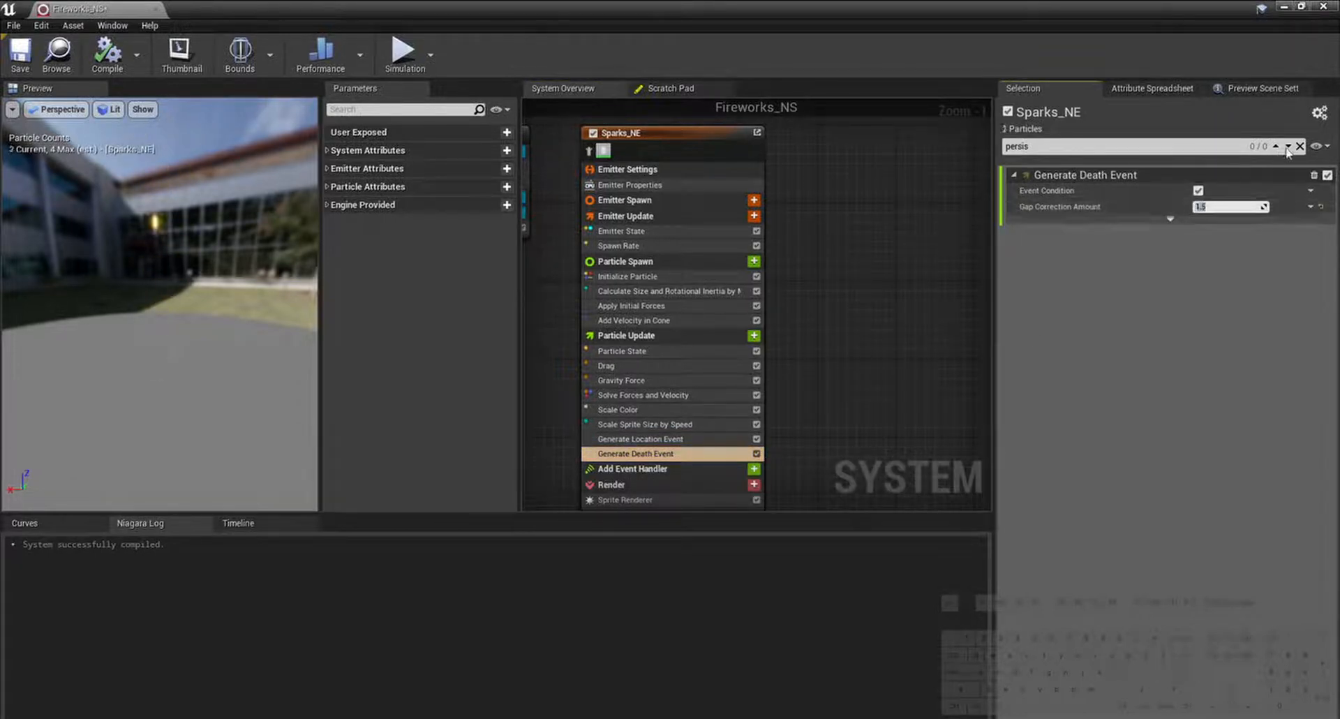
pyautogui.moveTo(861, 281); pyautogui.dragTo(852, 267, button='right')
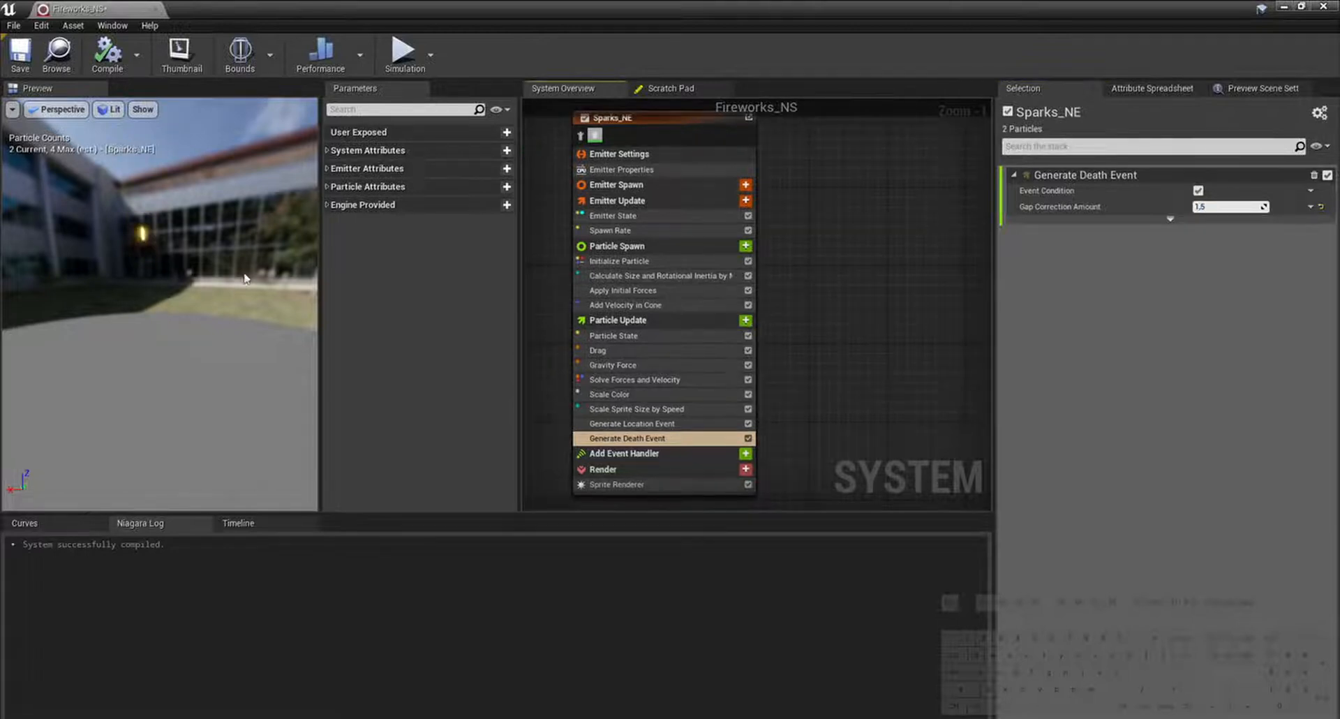
pyautogui.moveTo(244, 278); pyautogui.dragTo(215, 278)
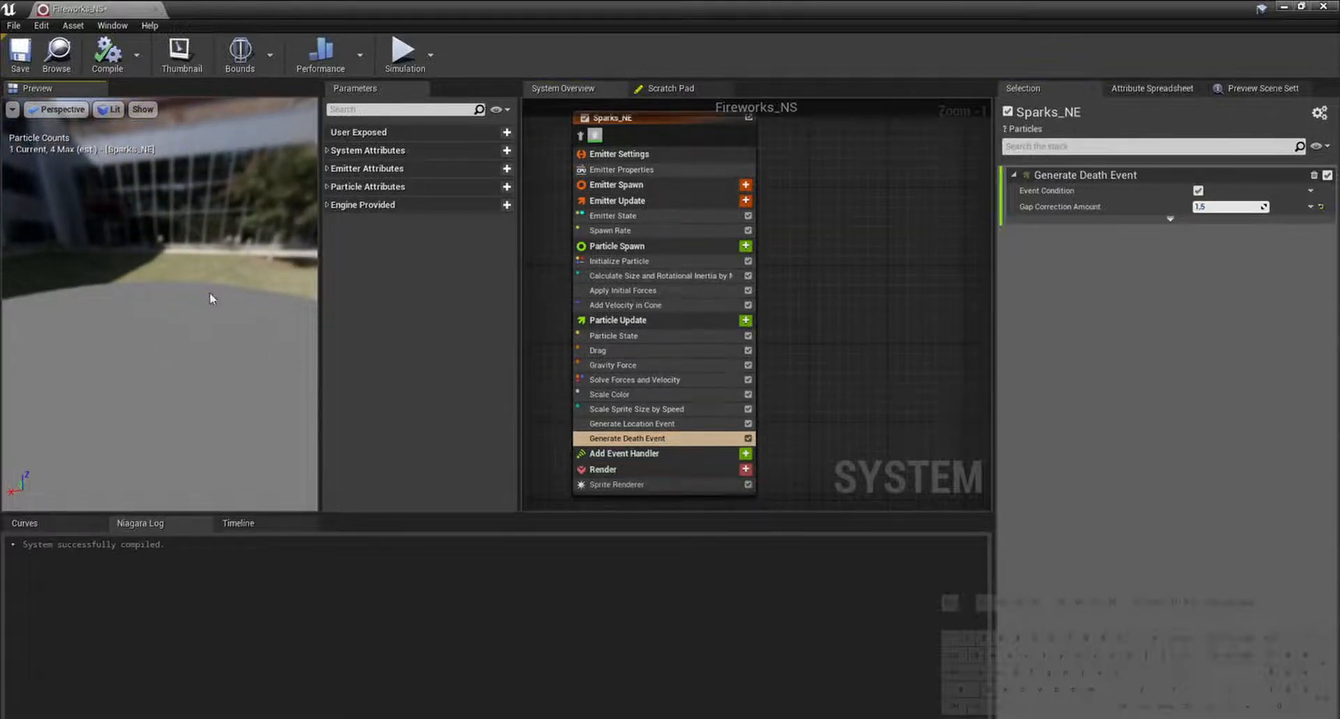
pyautogui.moveTo(208, 370); pyautogui.dragTo(201, 328)
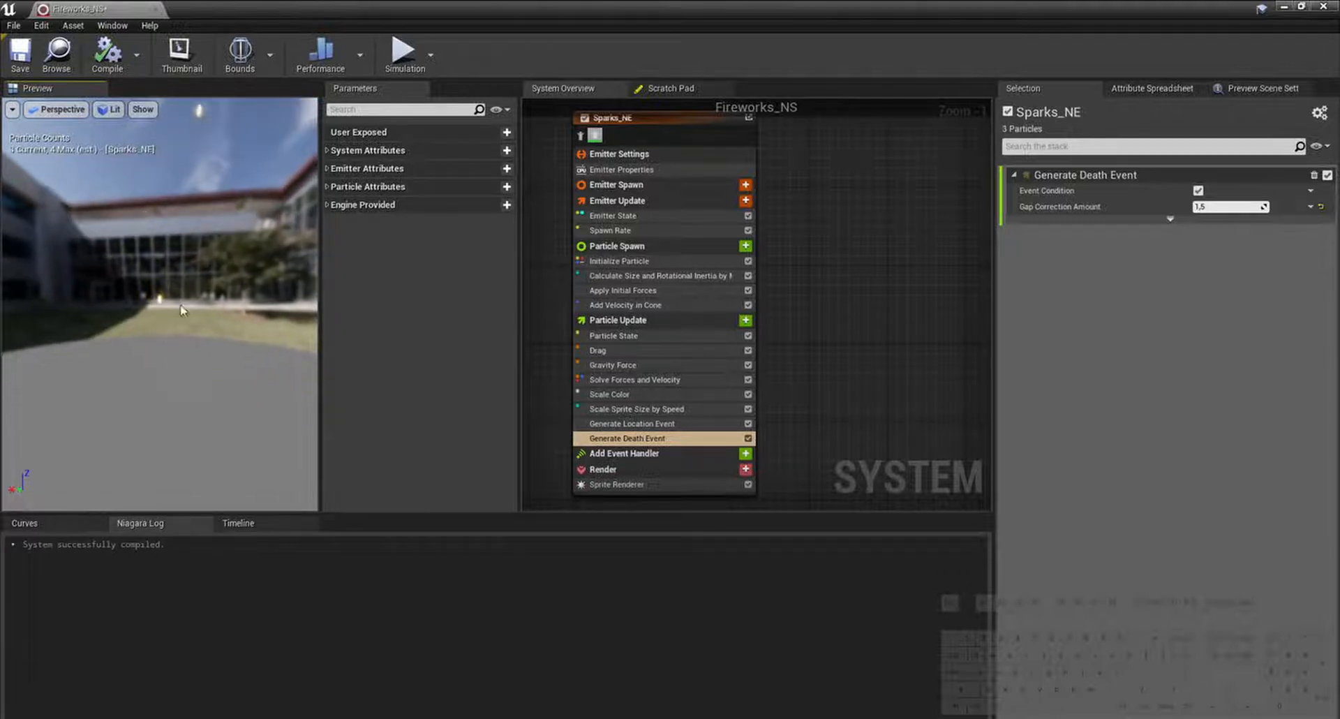
pyautogui.moveTo(878, 269); pyautogui.dragTo(877, 287, button='right')
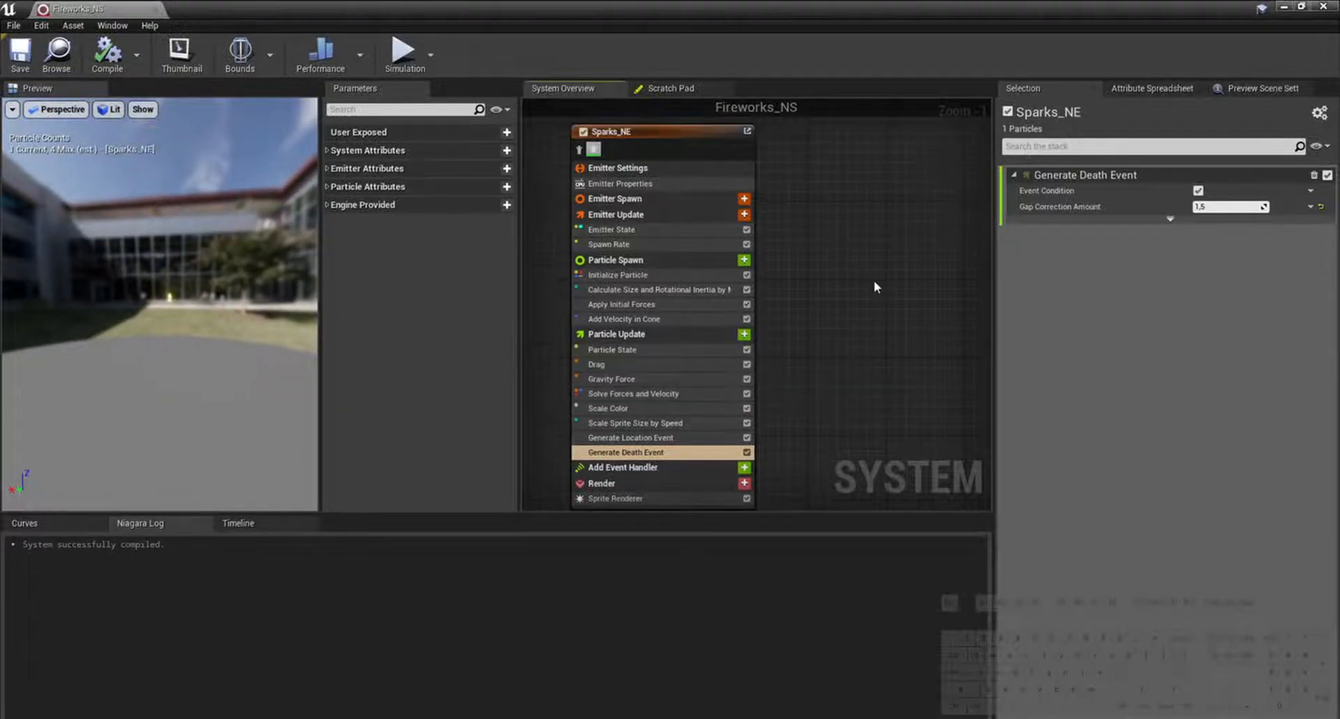
# Step: Duplicate the Sparks_NE emitter and place the copy beside the original with a small gap between them
pyautogui.scroll(-2, 874, 283)
pyautogui.click(647, 176)
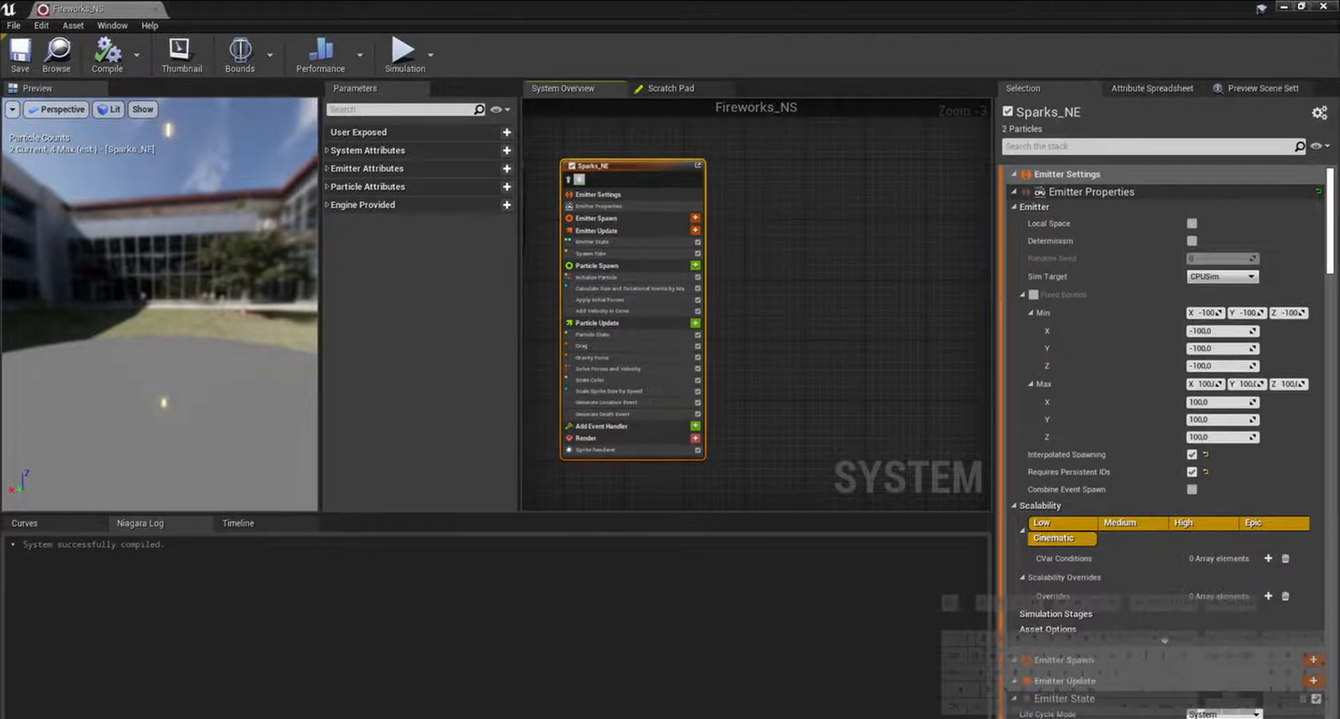
pyautogui.click(757, 334)
pyautogui.moveTo(770, 318); pyautogui.dragTo(773, 325, button='right')
pyautogui.click(643, 176)
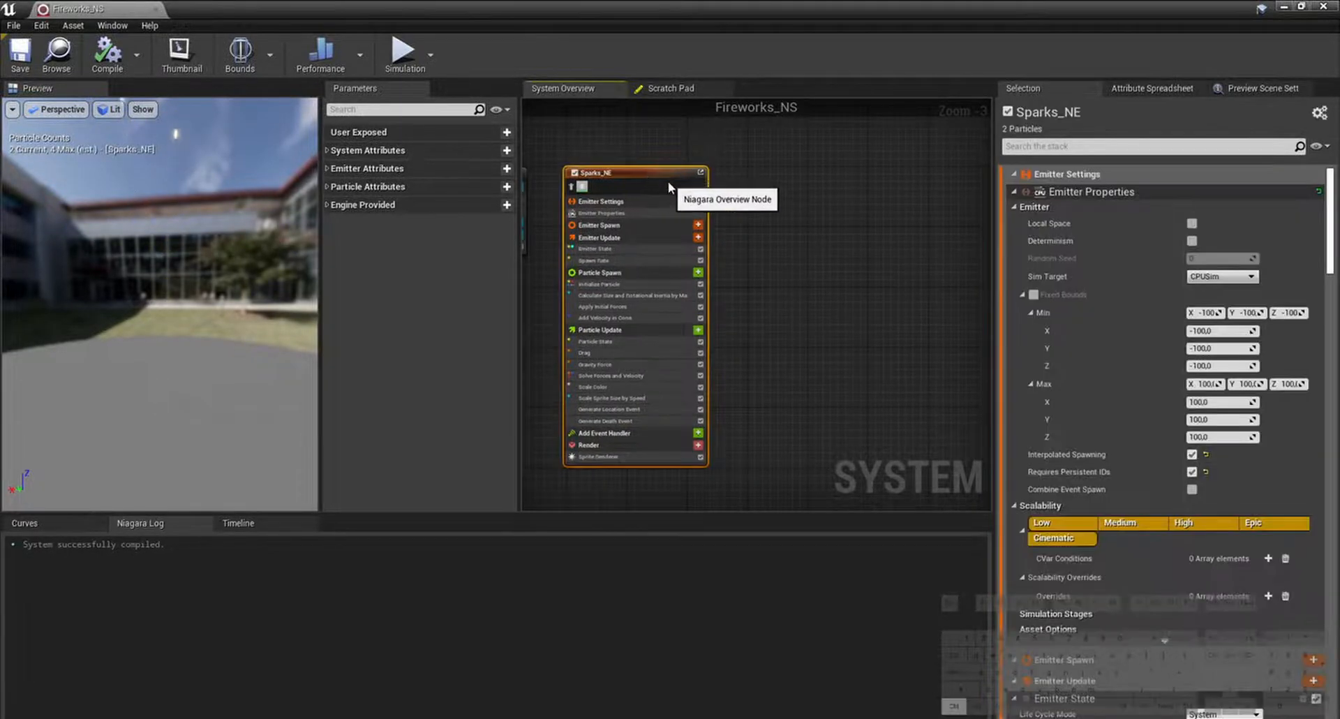
pyautogui.hotkey('ctrl', 'd')
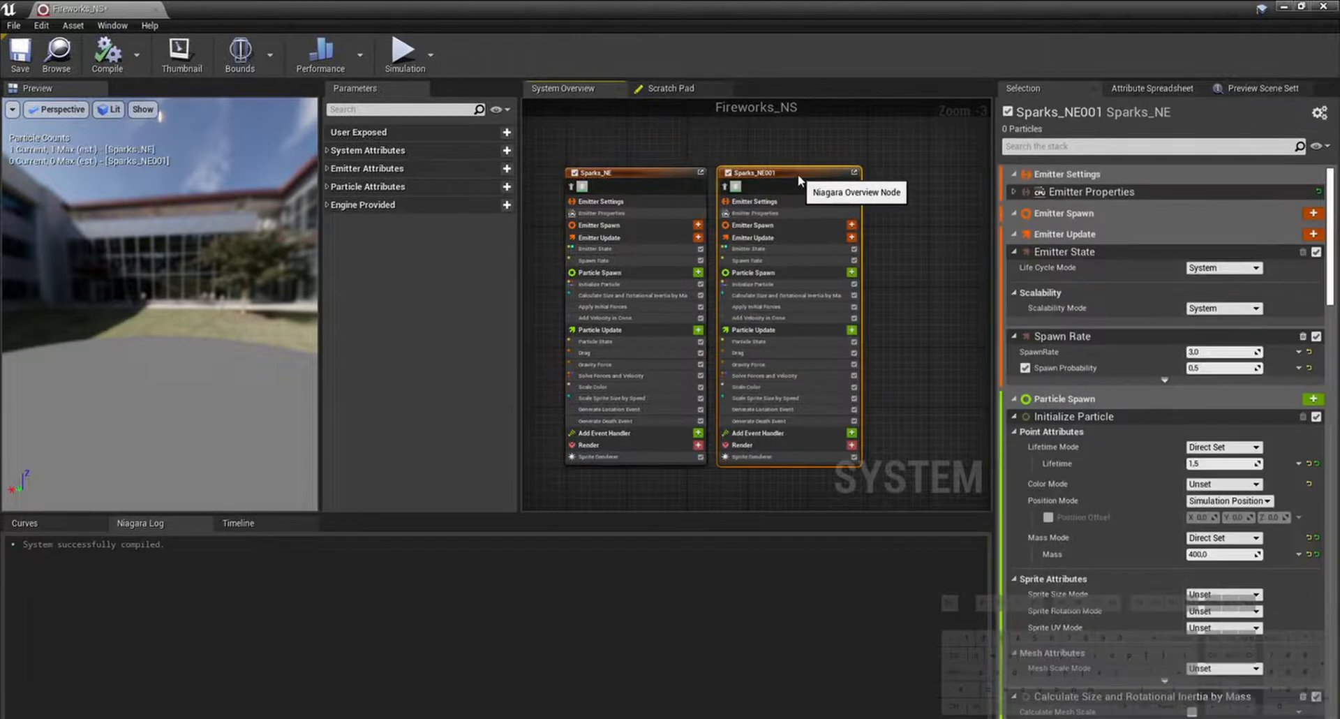
pyautogui.moveTo(789, 177); pyautogui.dragTo(812, 178)
# Step: Delete the Generate Death Event, Generate Location Event and Spawn Rate modules from the duplicated emitter Sparks_NE001
pyautogui.click(810, 421)
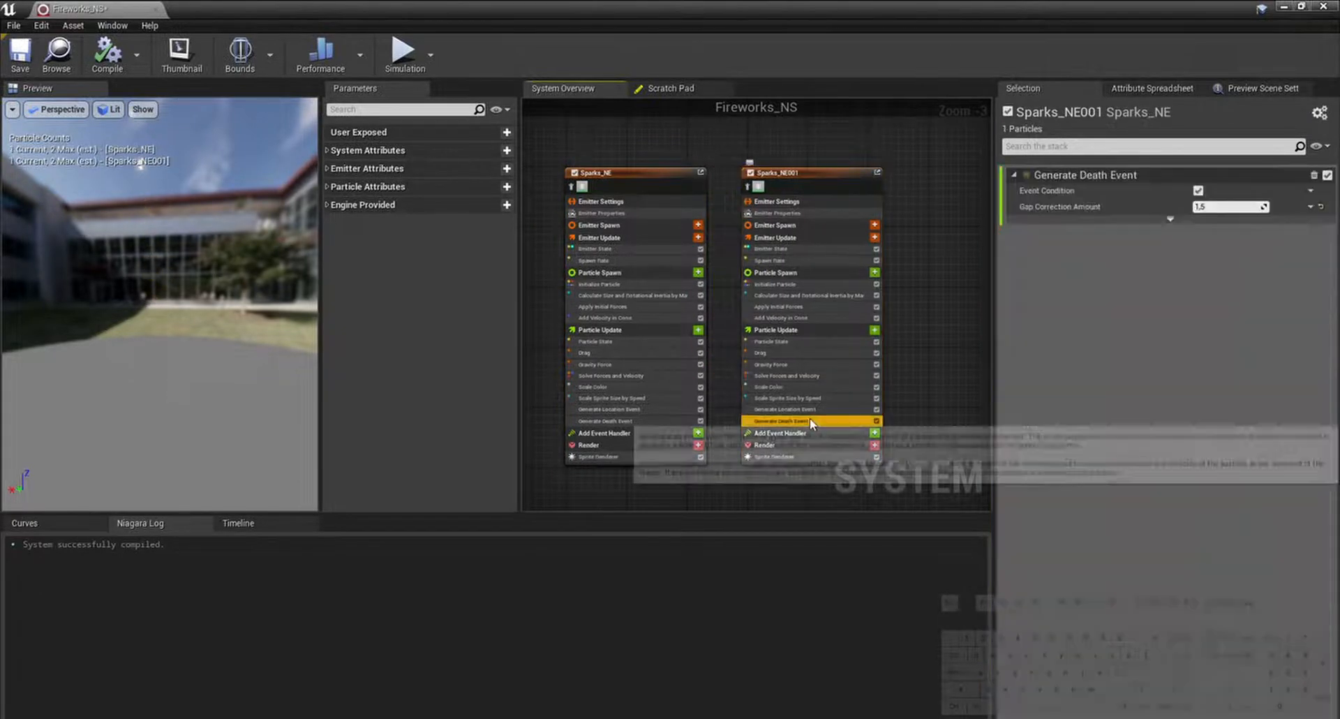
pyautogui.press('Delete')
pyautogui.click(810, 409)
pyautogui.press('Delete')
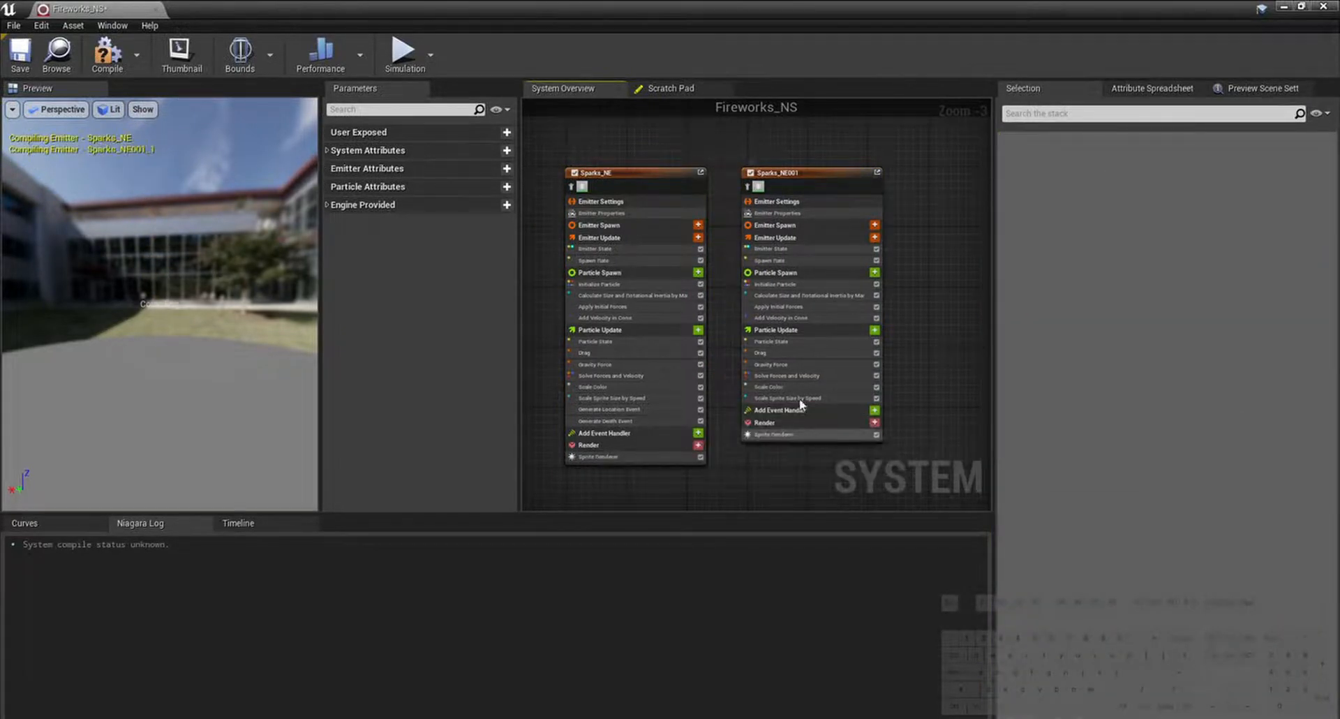
pyautogui.click(803, 260)
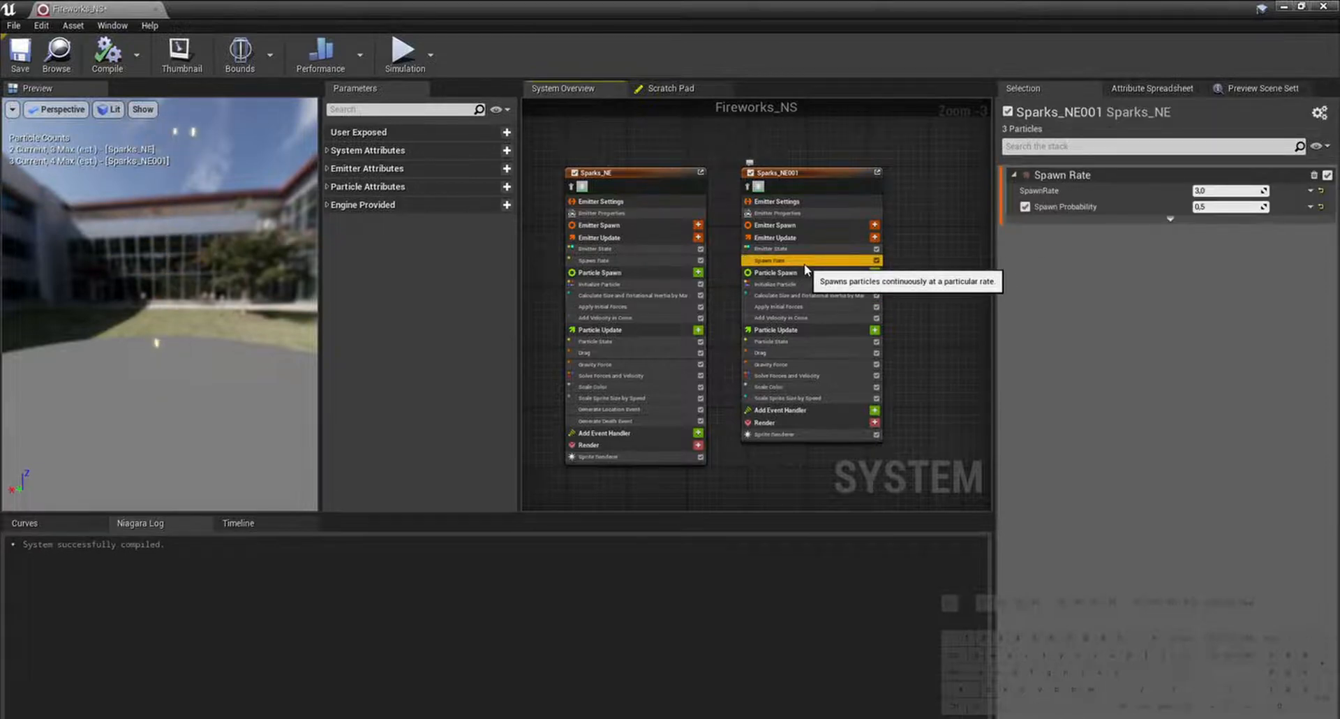
pyautogui.press('Delete')
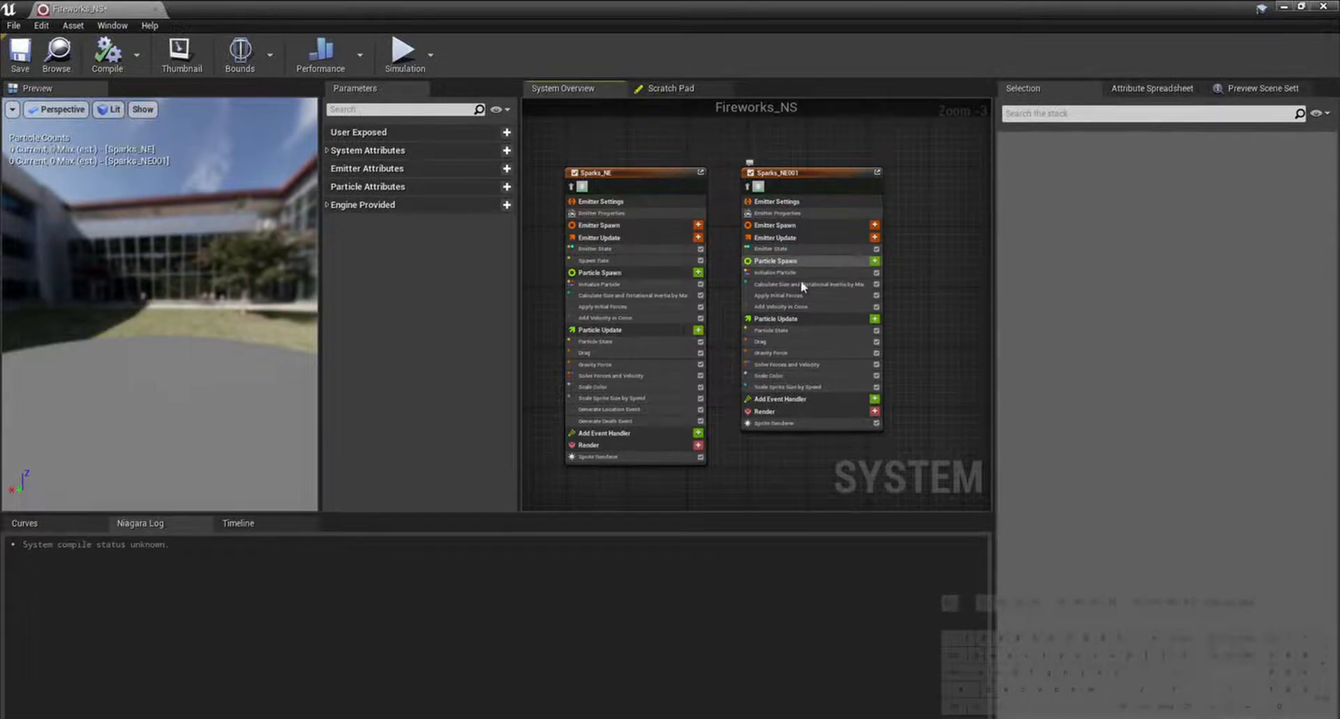
# Step: Add an event handler to Sparks_NE001 and set its Source to the LocationEvent of Sparks_NE
pyautogui.click(819, 181)
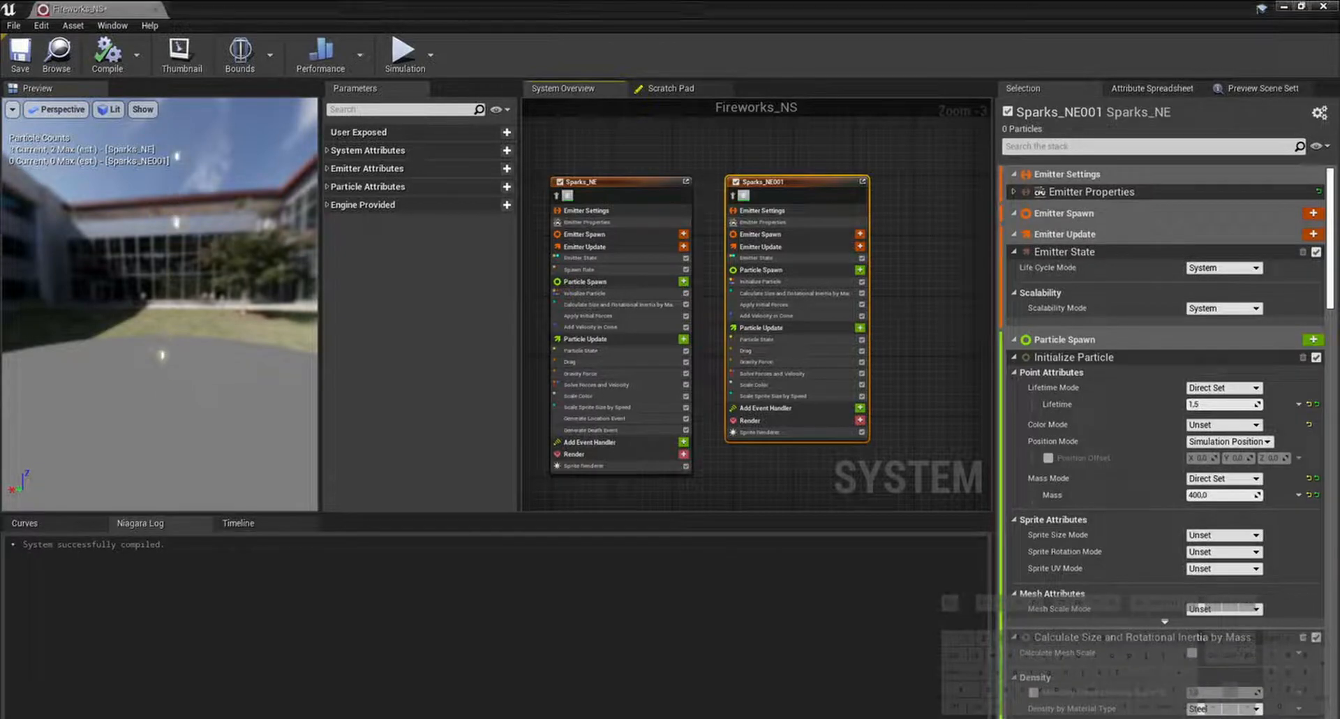
pyautogui.click(896, 423)
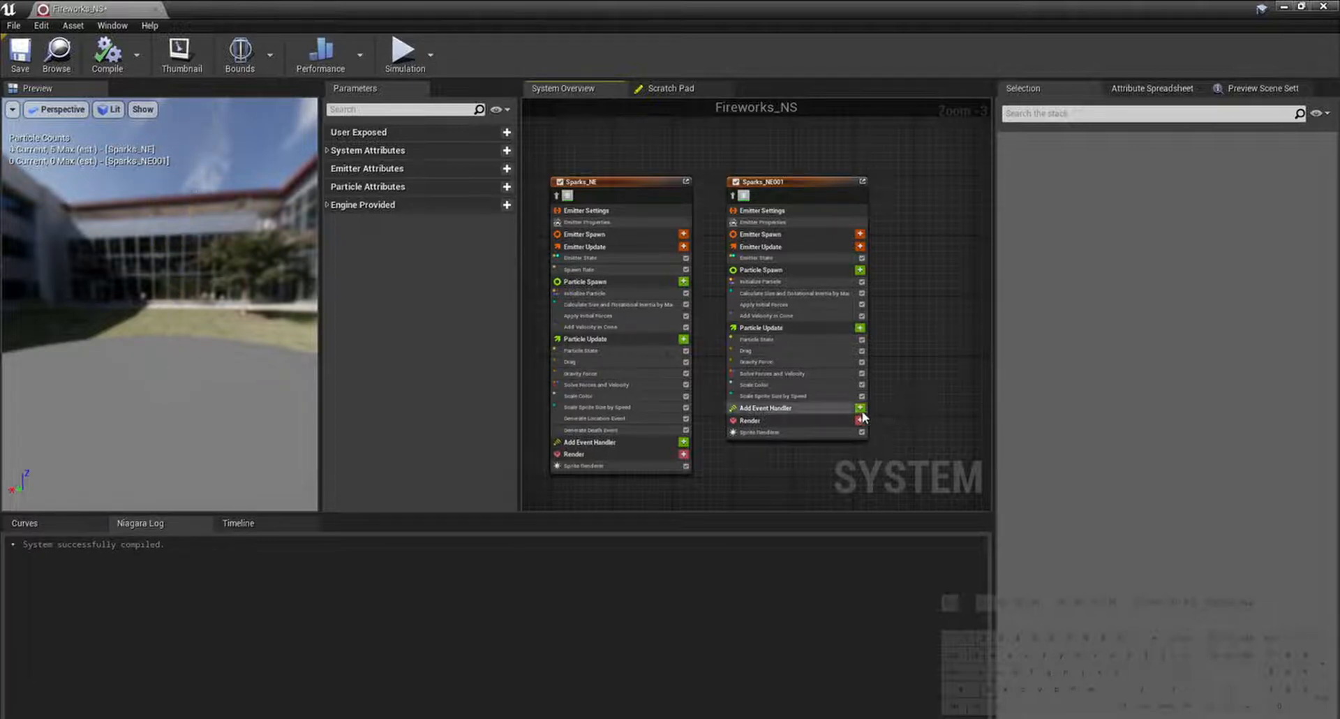
pyautogui.moveTo(908, 414); pyautogui.dragTo(891, 425, button='right')
pyautogui.click(803, 406)
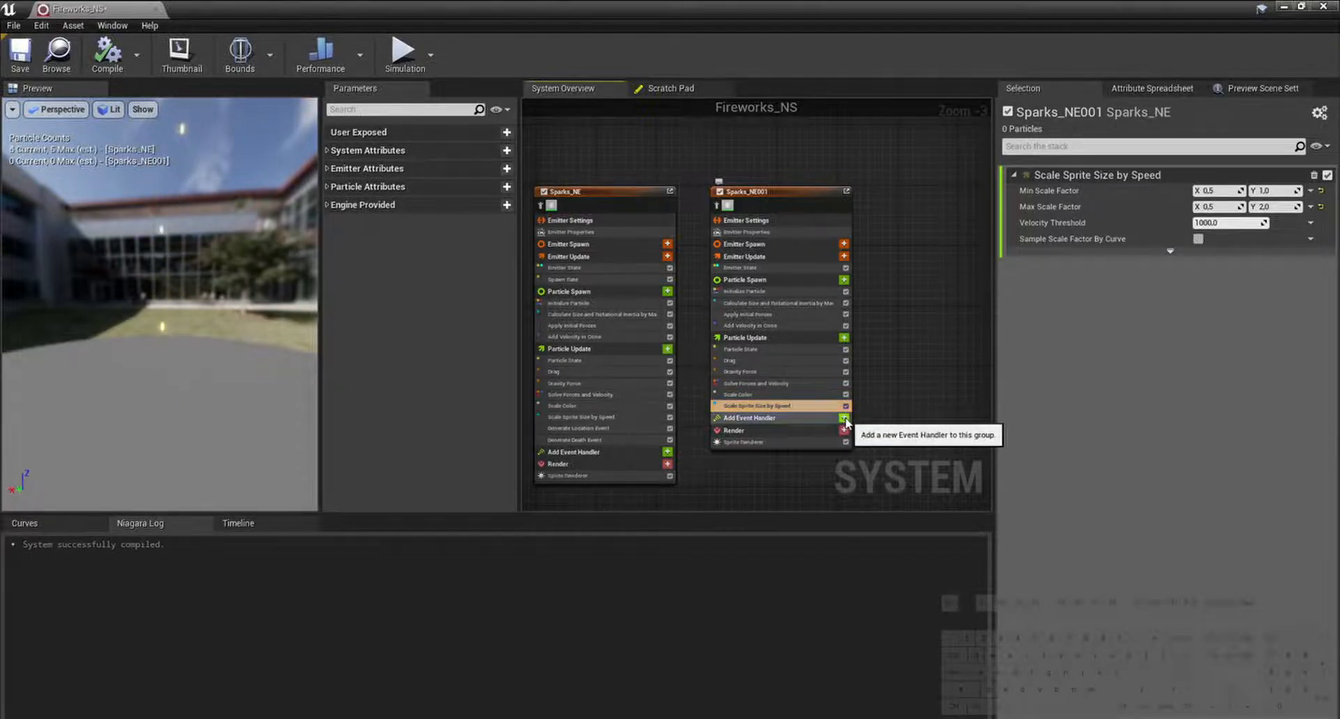
pyautogui.click(844, 417)
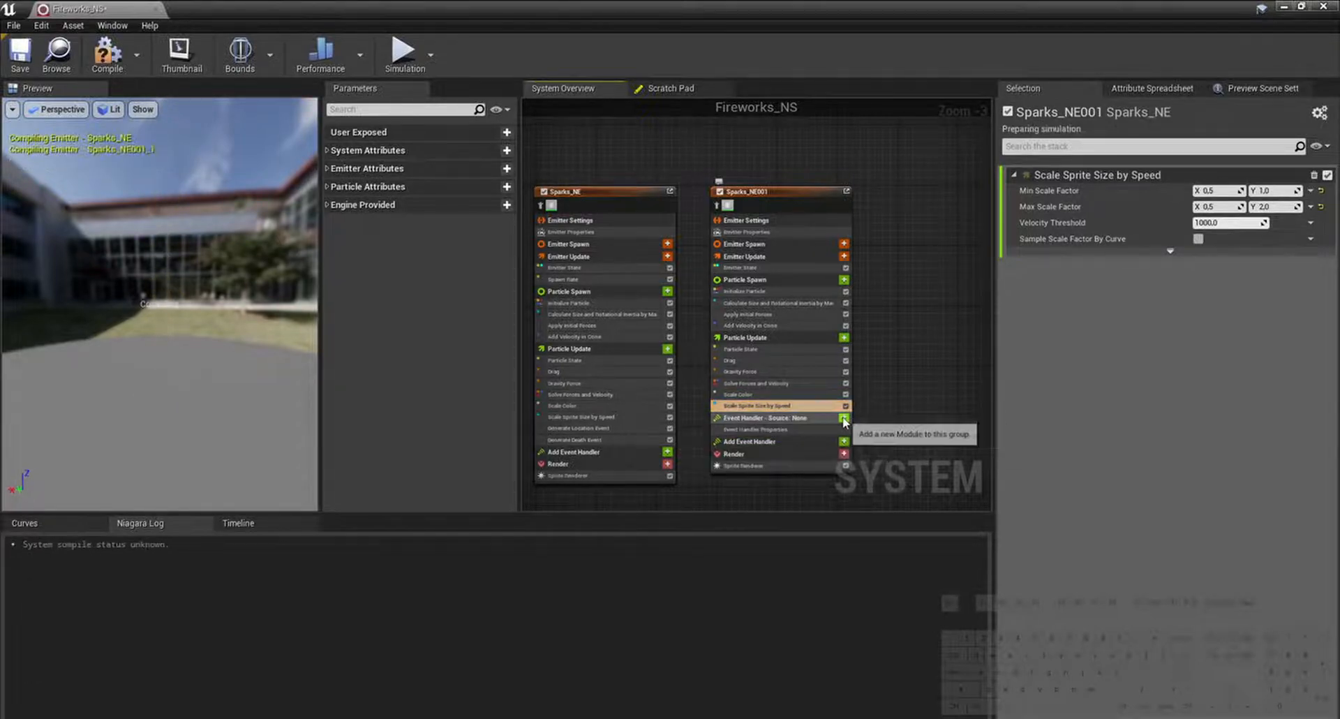
pyautogui.click(806, 418)
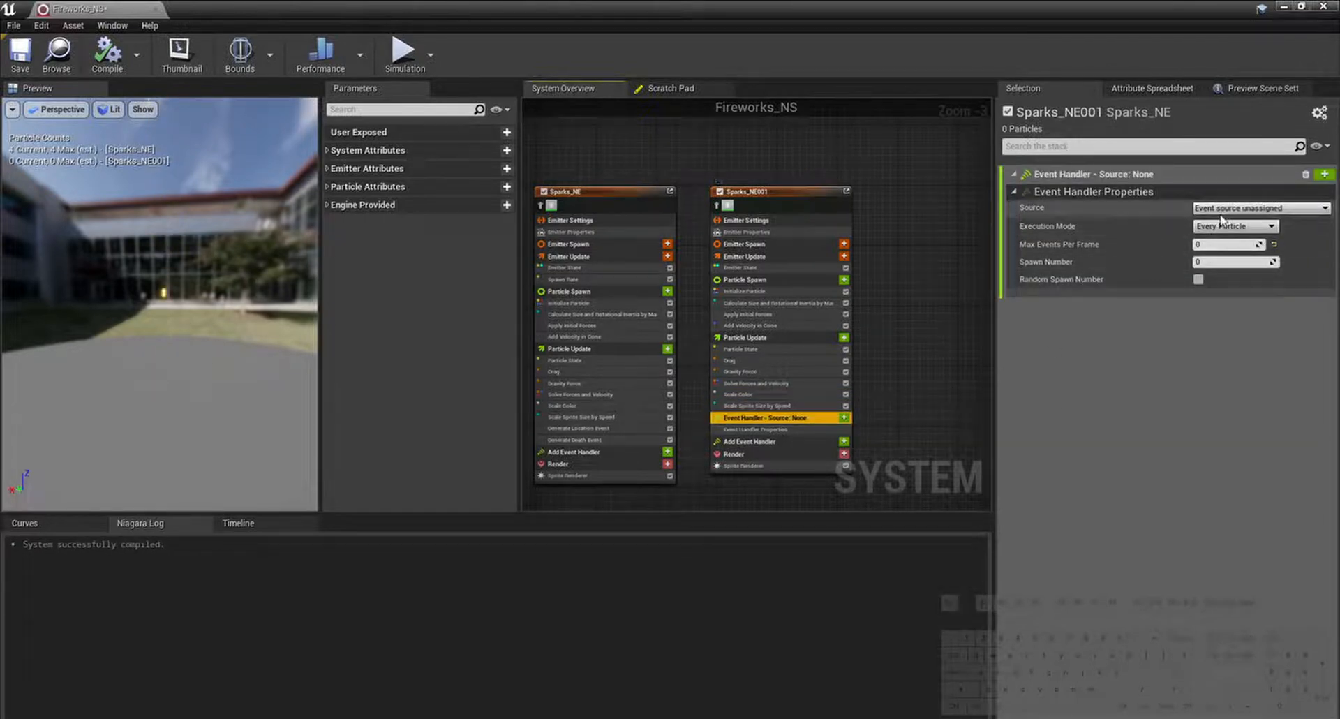
pyautogui.click(1257, 208)
pyautogui.click(1260, 265)
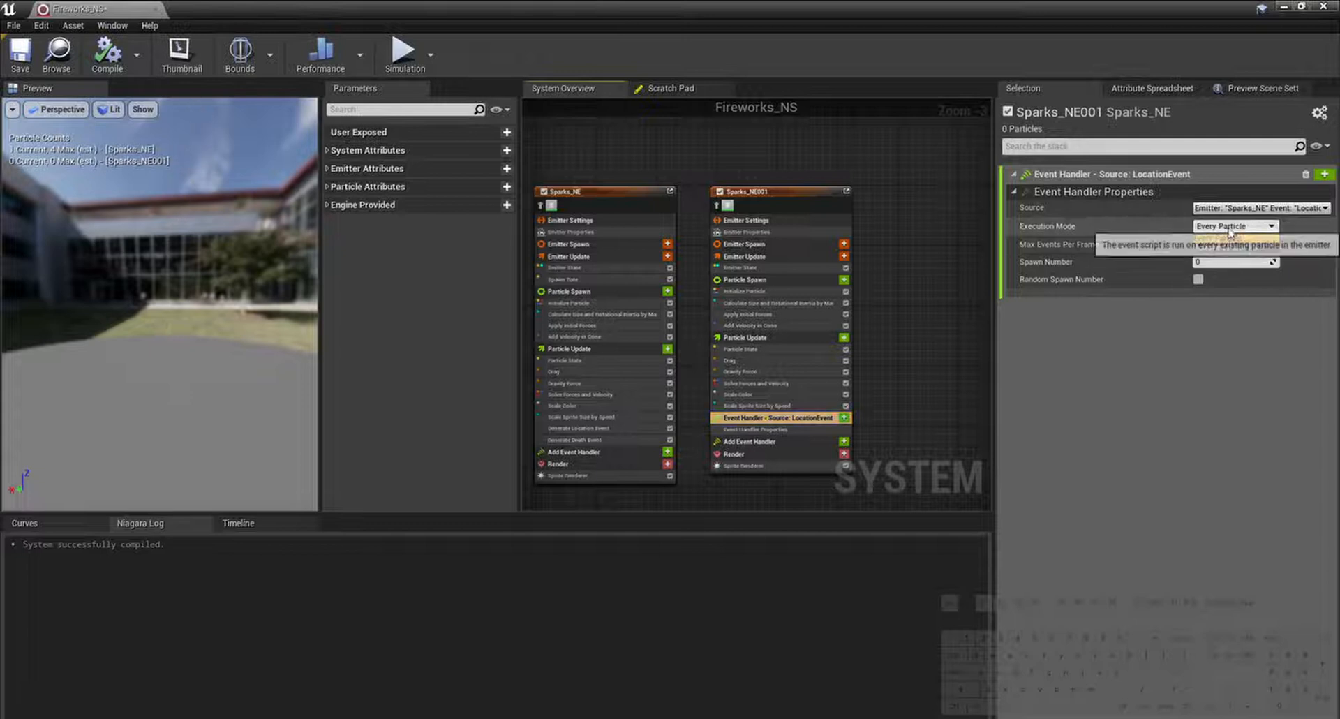
# Step: Add a Receive Location Event module to the LocationEvent handler of Sparks_NE001
pyautogui.click(800, 430)
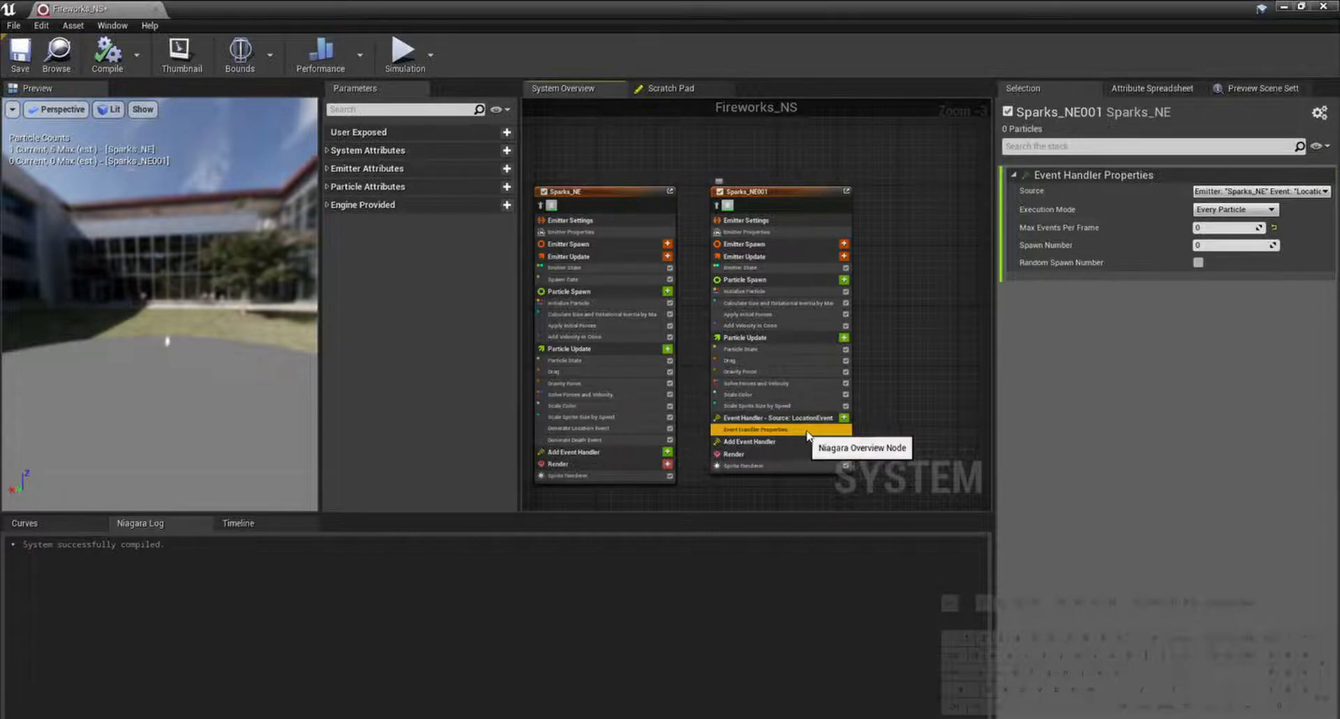
pyautogui.click(844, 418)
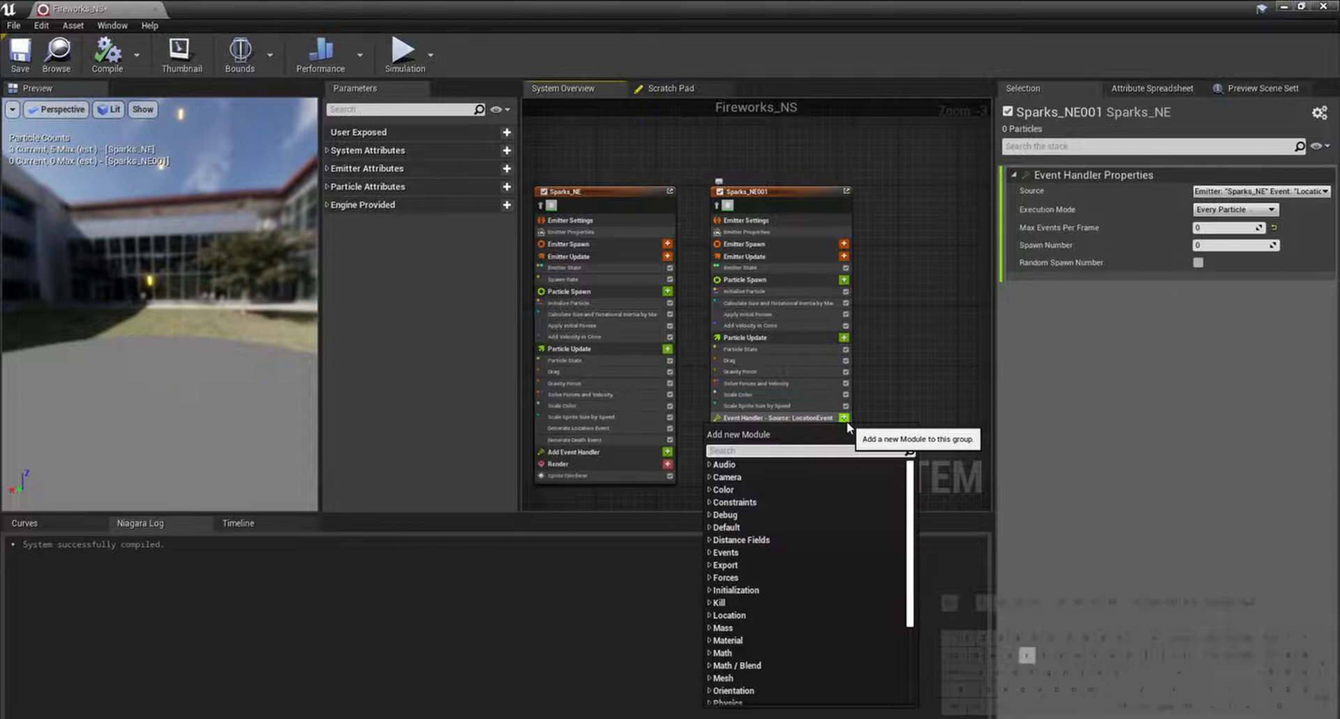
pyautogui.write('recei')
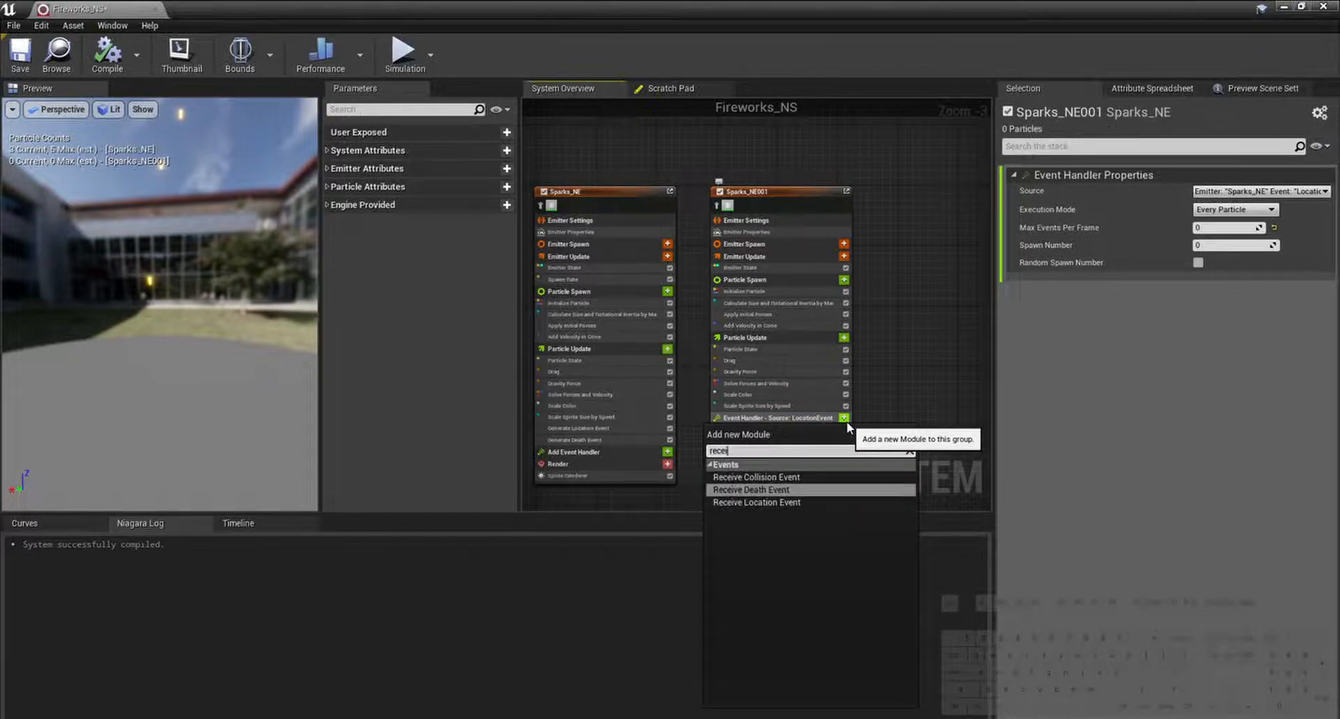
pyautogui.press('Down')
pyautogui.press('Return')
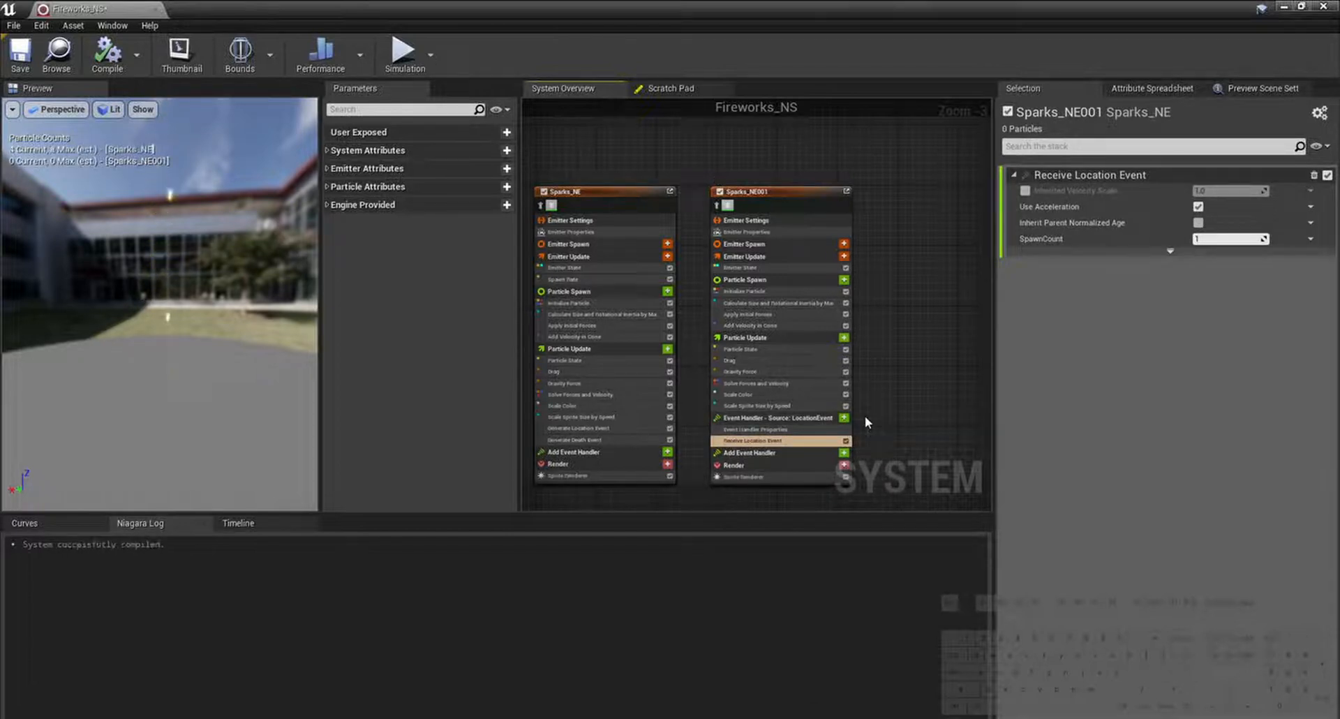
# Step: Enable Inherited Velocity Scale in Receive Location Event and make it a Random Range Float from 0.2 to 0.5
pyautogui.moveTo(1062, 239)
pyautogui.click(1025, 190)
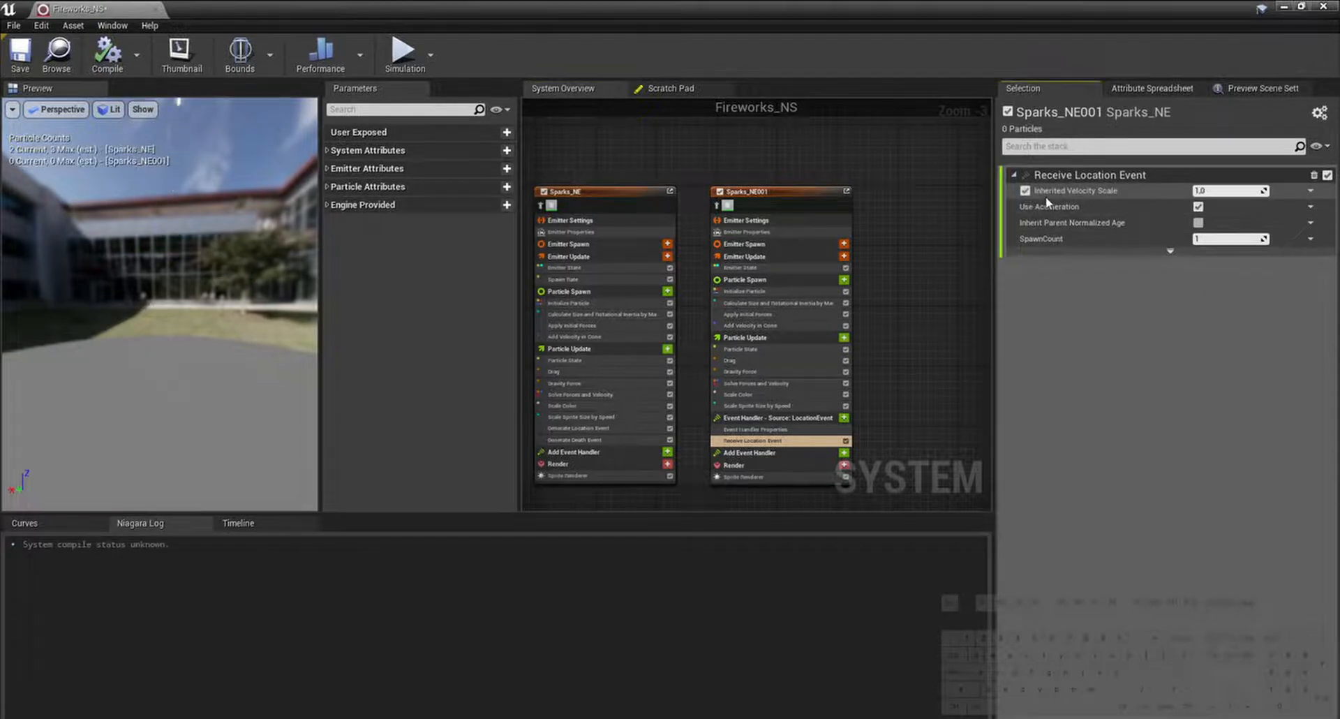
pyautogui.click(1311, 191)
pyautogui.write('random')
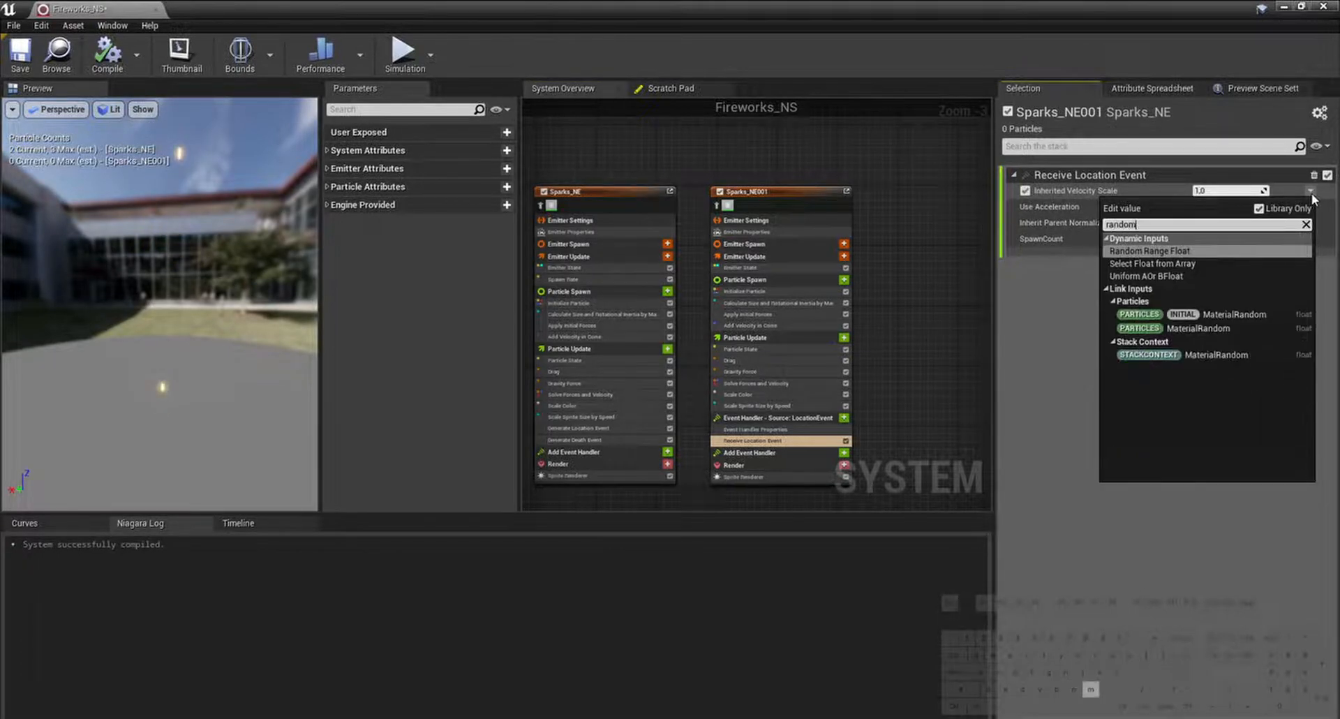
pyautogui.press('Return')
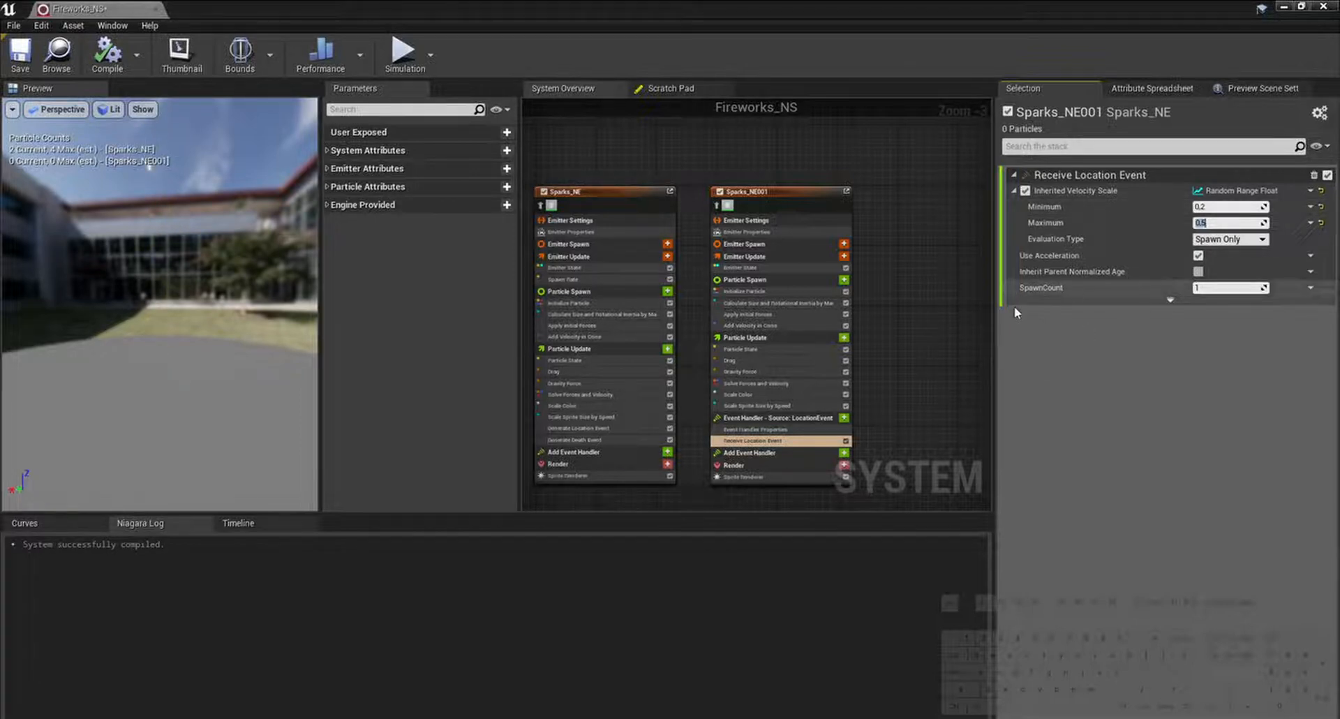
# Step: Set Max Events Per Frame to 5 and Spawn Number to 3 in the Event Handler Properties of Sparks_NE001
pyautogui.click(755, 429)
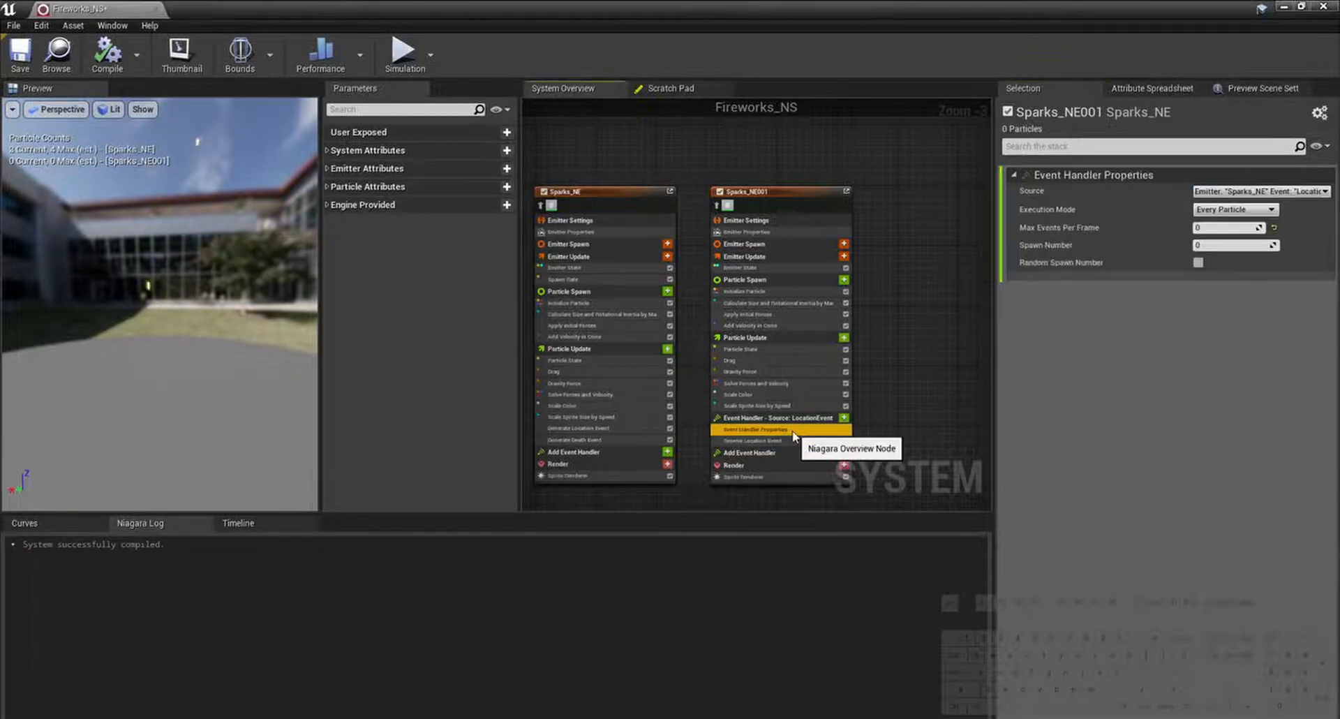
pyautogui.click(1221, 228)
pyautogui.write('5')
pyautogui.press('Return')
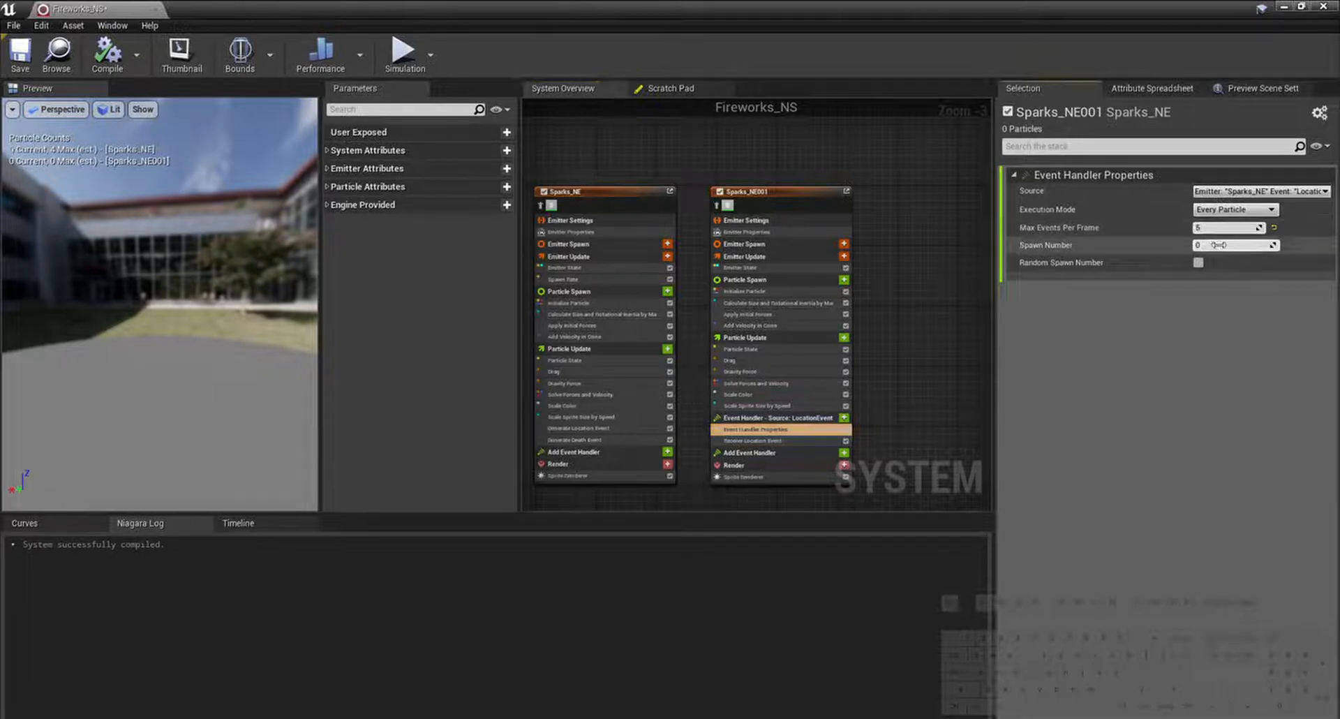
pyautogui.write('3')
pyautogui.press('Return')
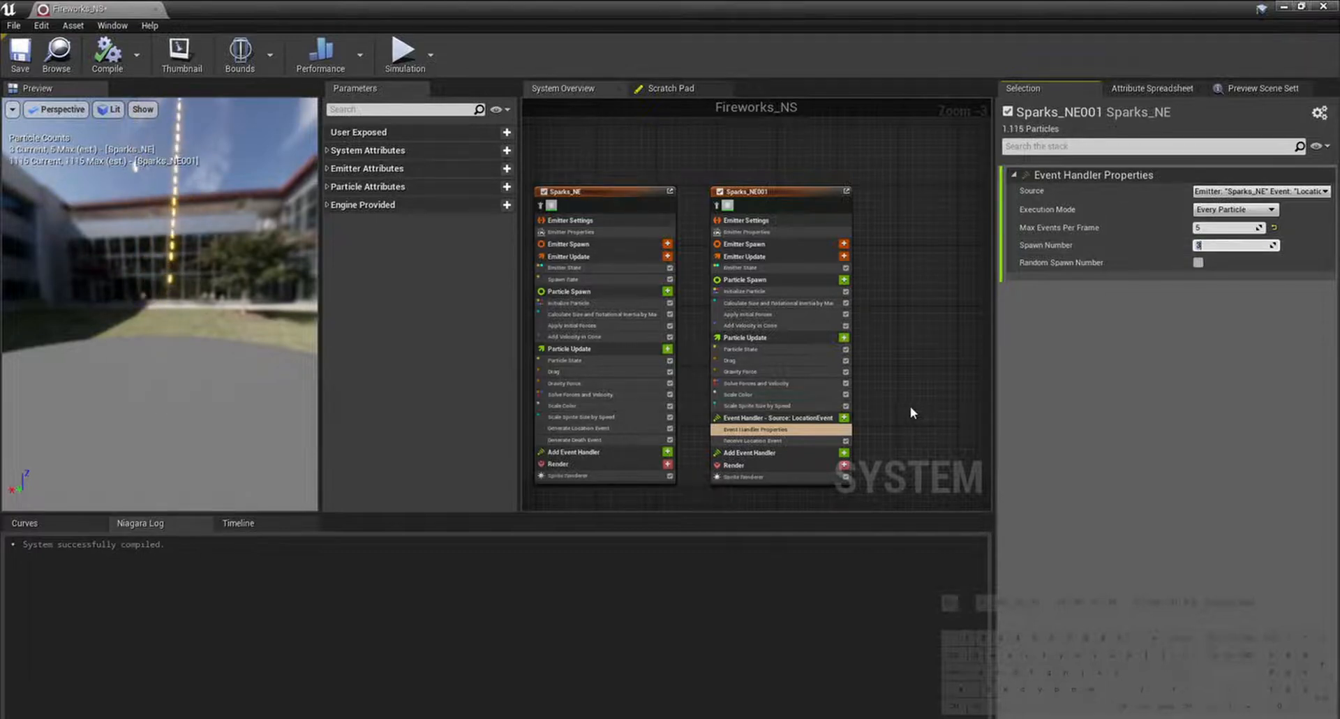
# Step: Delete Add Velocity in Cone from Sparks_NE001 and set its event handler's Execution Mode to Spawned Particles
pyautogui.click(800, 326)
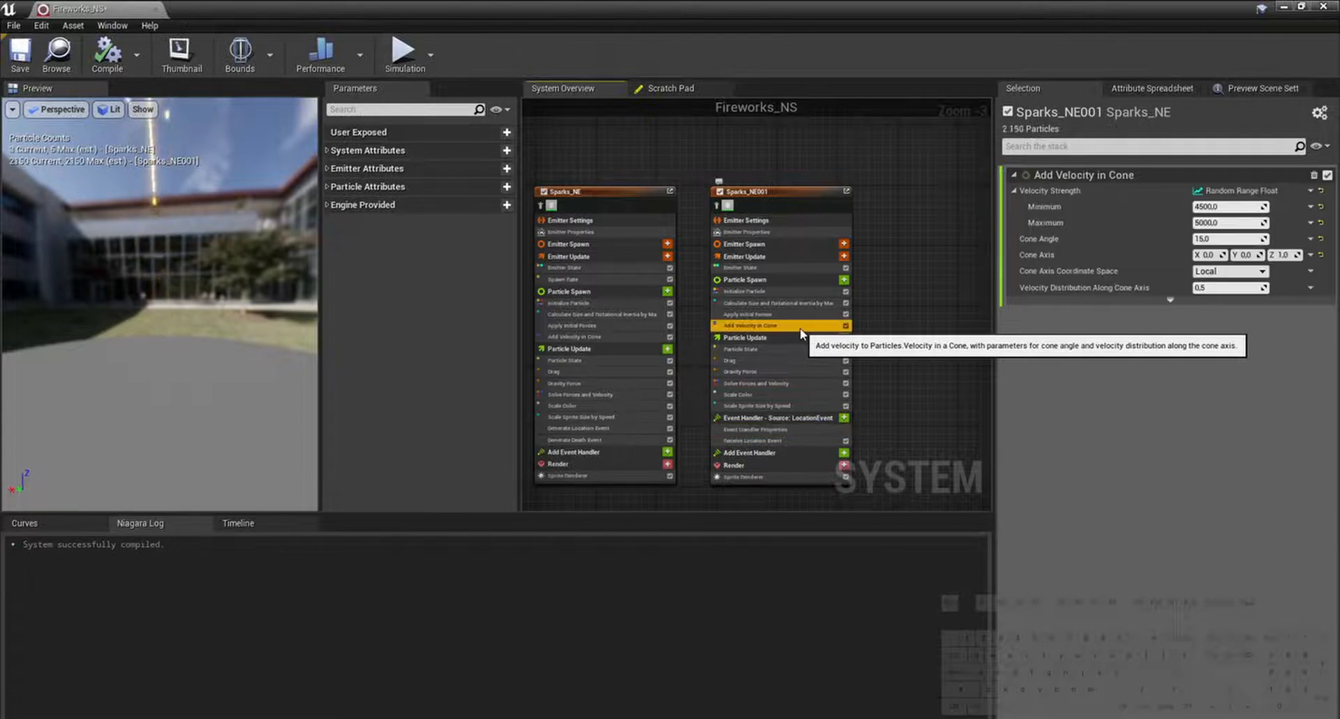
pyautogui.press('Delete')
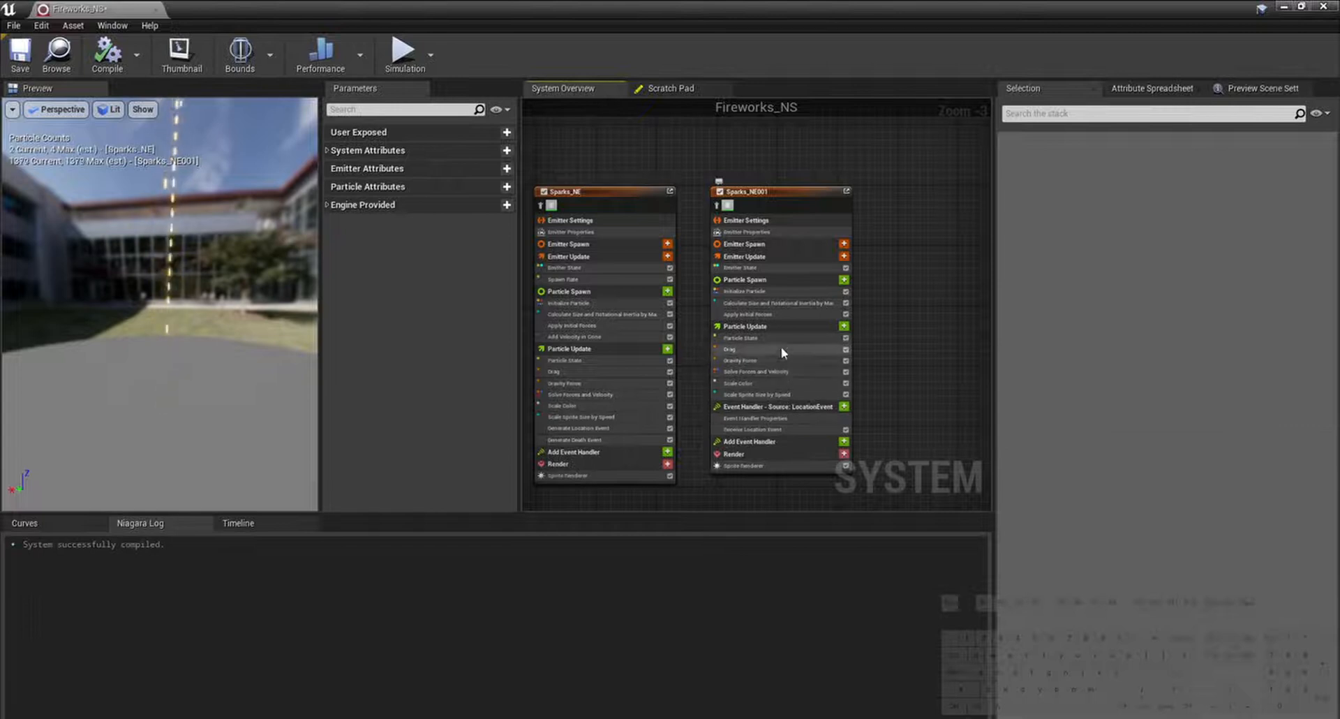
pyautogui.click(777, 430)
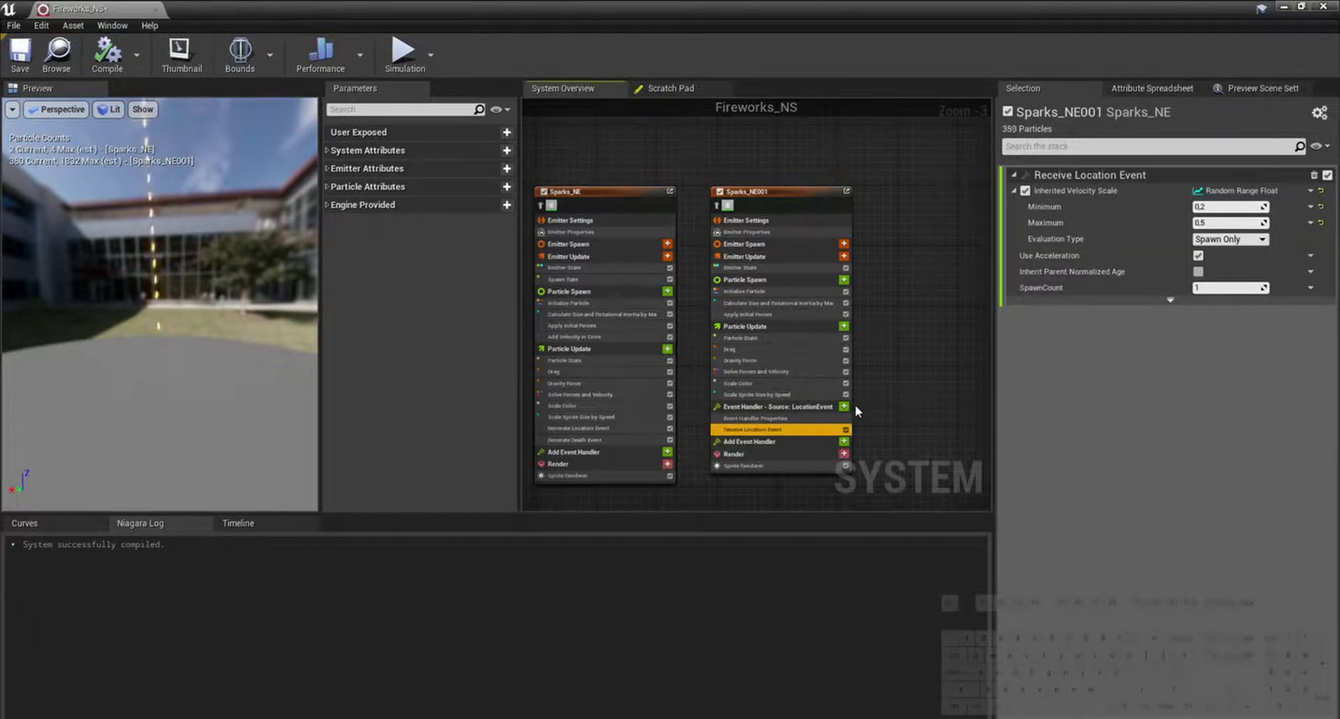
pyautogui.click(796, 419)
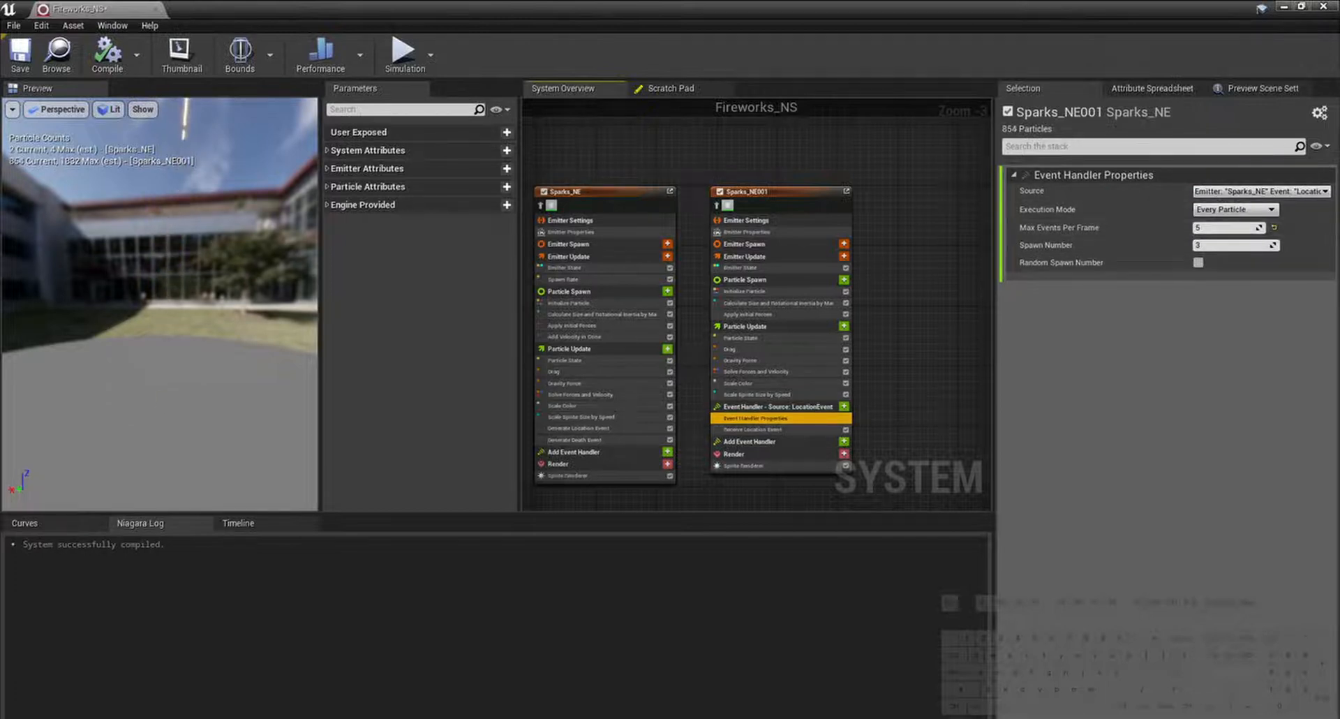
pyautogui.click(1234, 209)
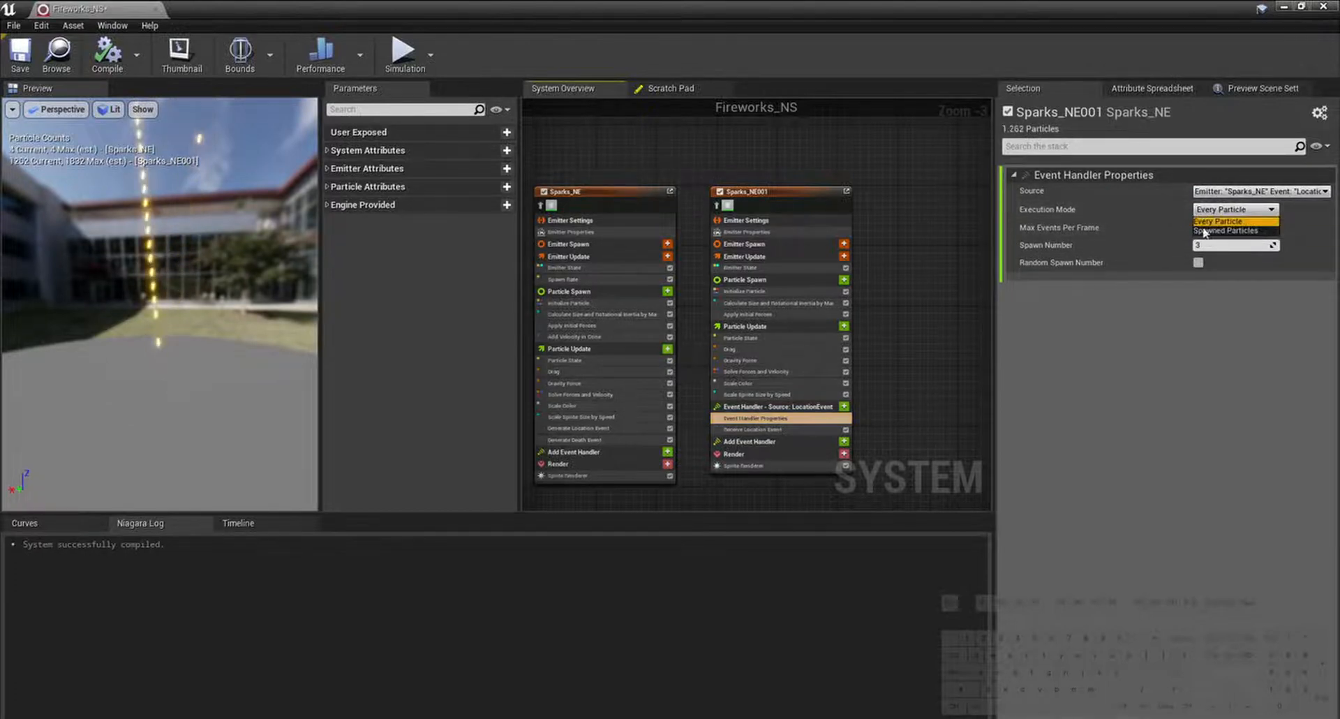
pyautogui.click(1203, 230)
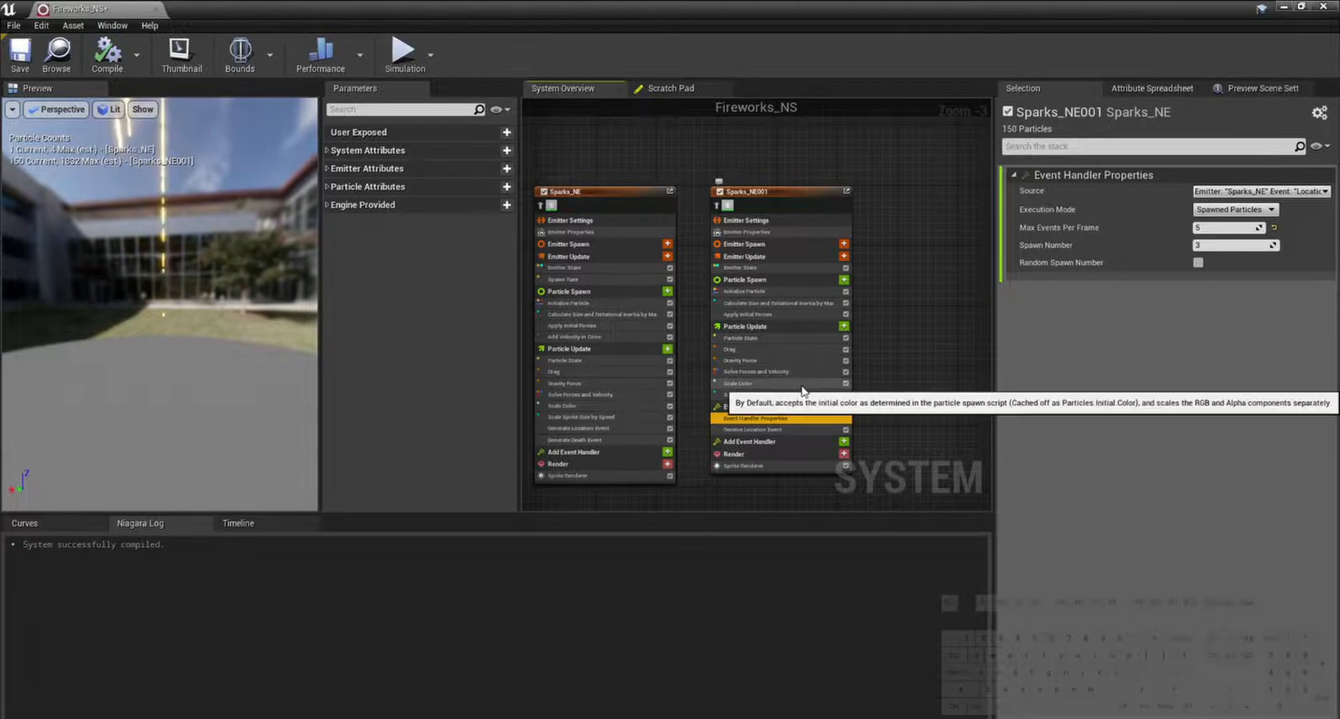
# Step: Add a Scale Sprite Size module to Particle Update of Sparks_NE001 and make its Scale Factor a Multiply Vector 2
pyautogui.click(844, 326)
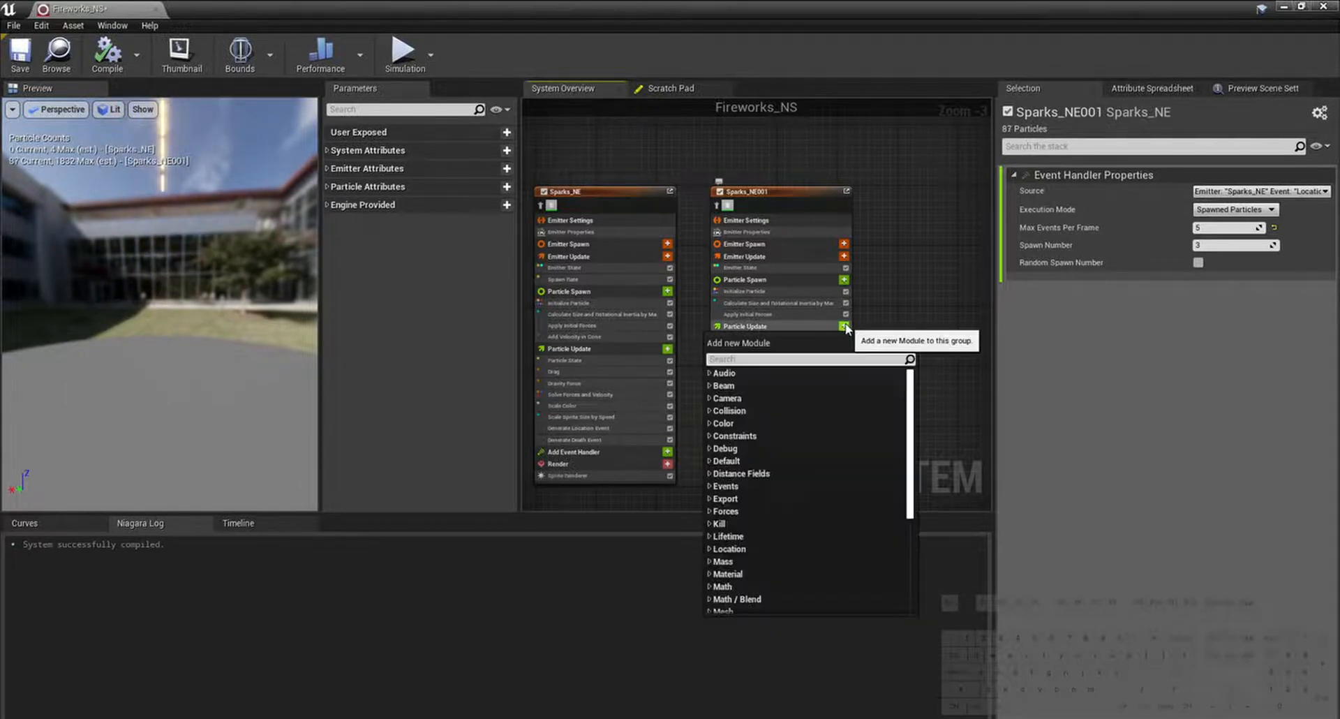
pyautogui.write('scales')
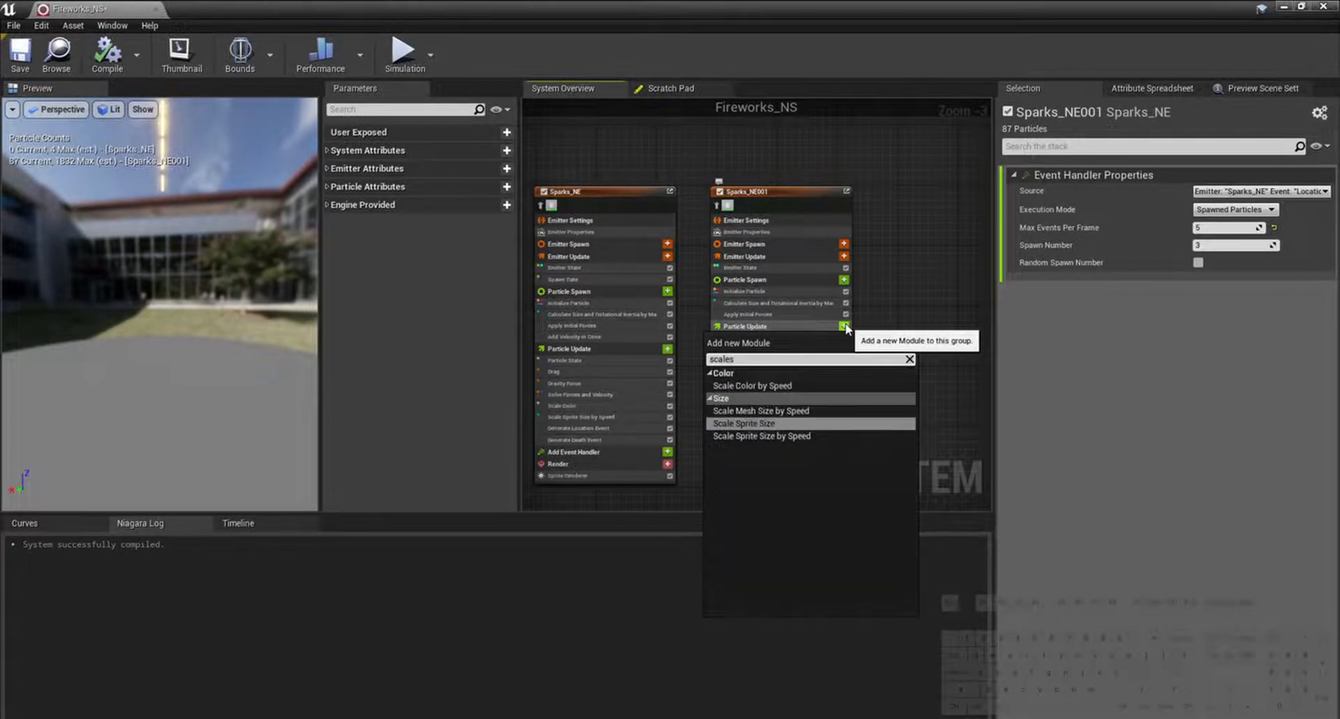
pyautogui.press('Return')
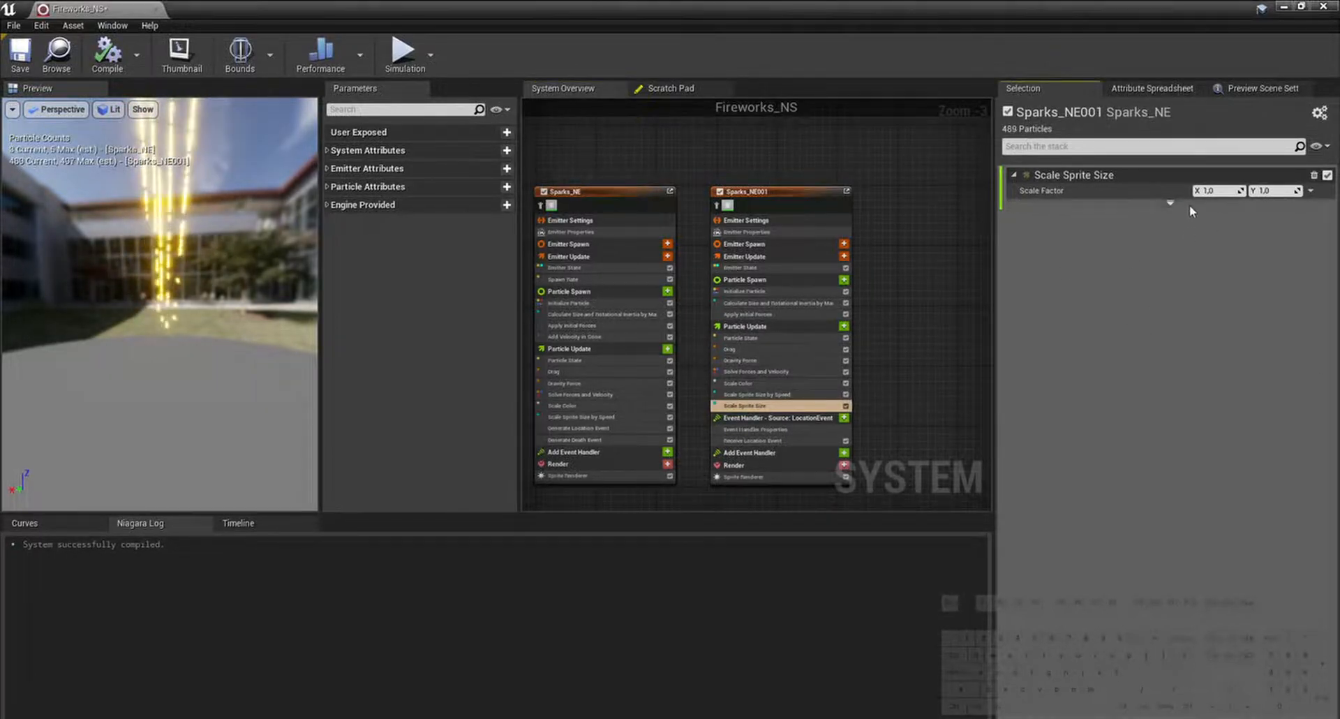
pyautogui.click(1310, 207)
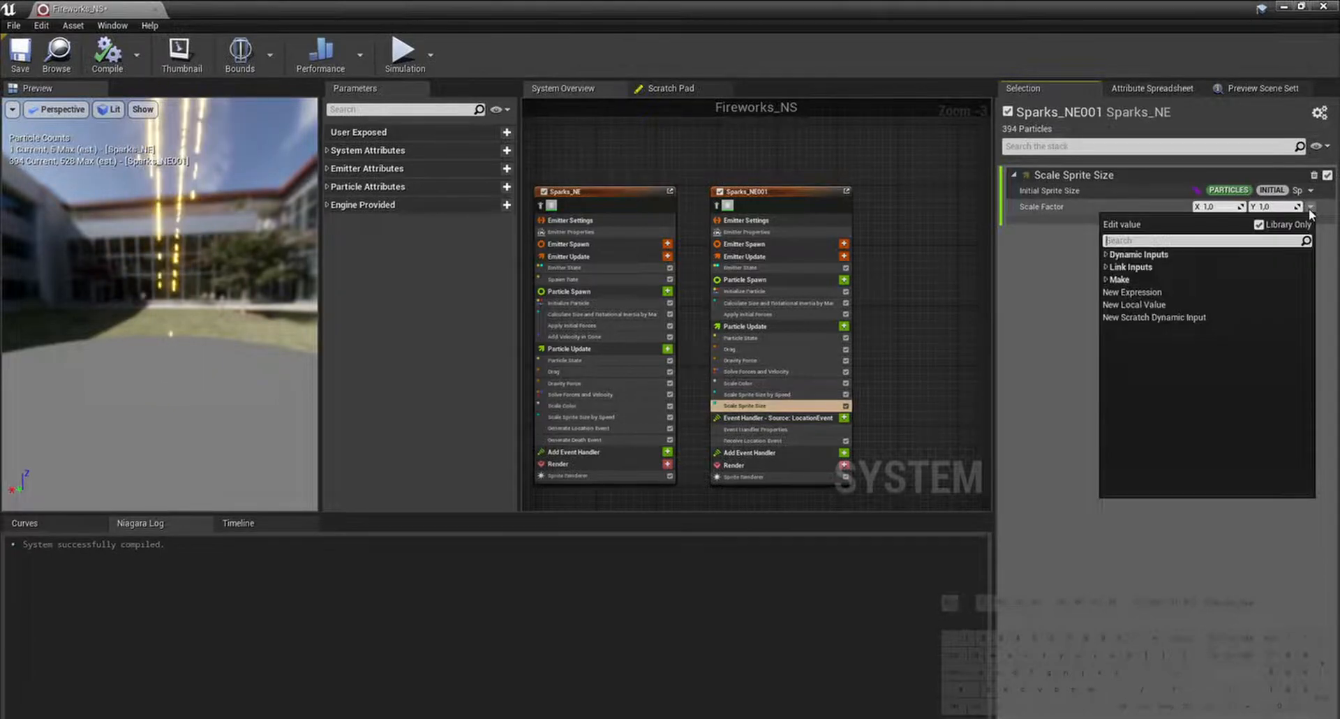
pyautogui.write('mult')
pyautogui.press('Return')
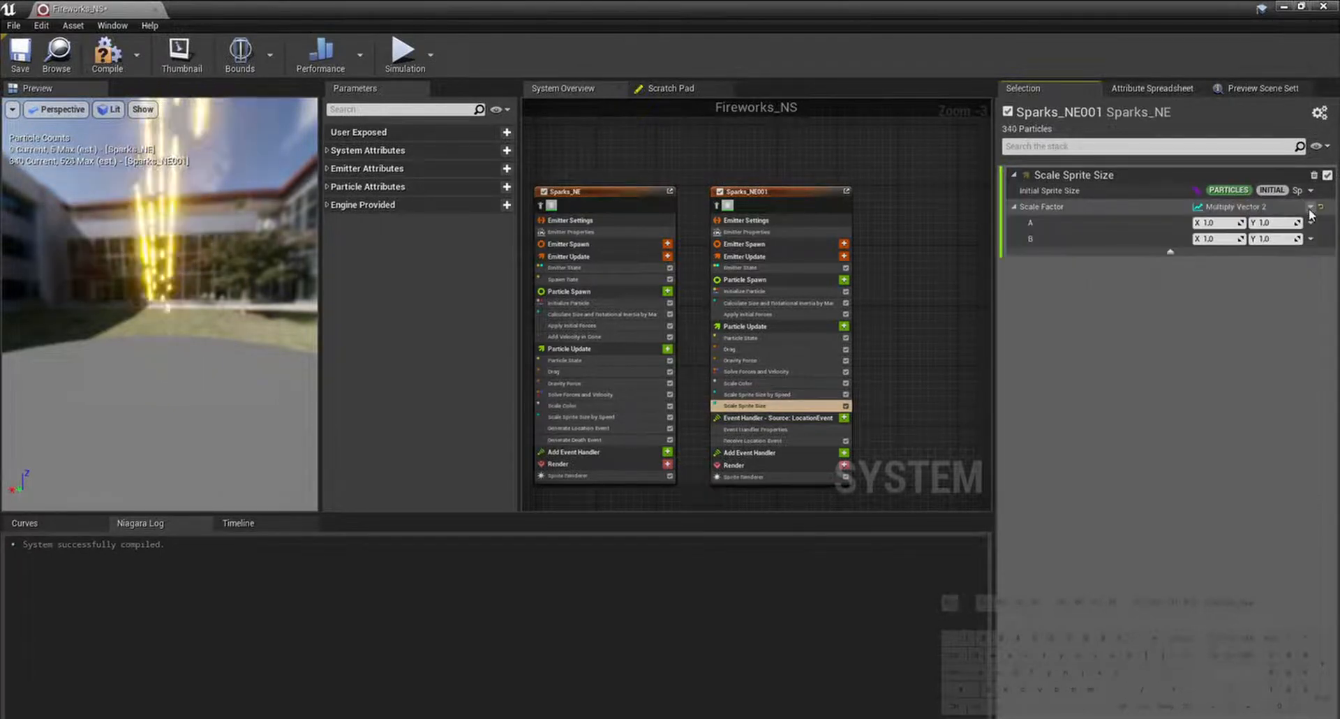
# Step: Make input B of the Scale Factor a Vector 2D From Float whose value is a Float from Curve
pyautogui.click(1311, 239)
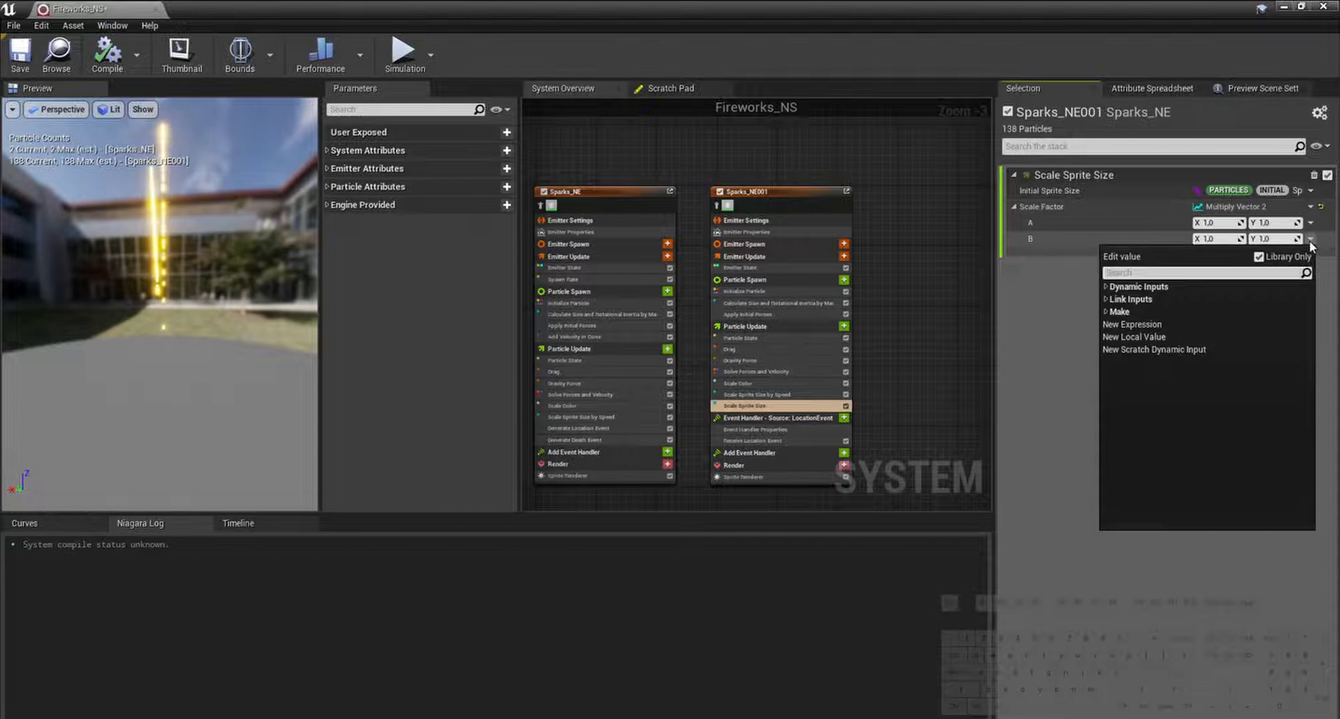
pyautogui.write('float')
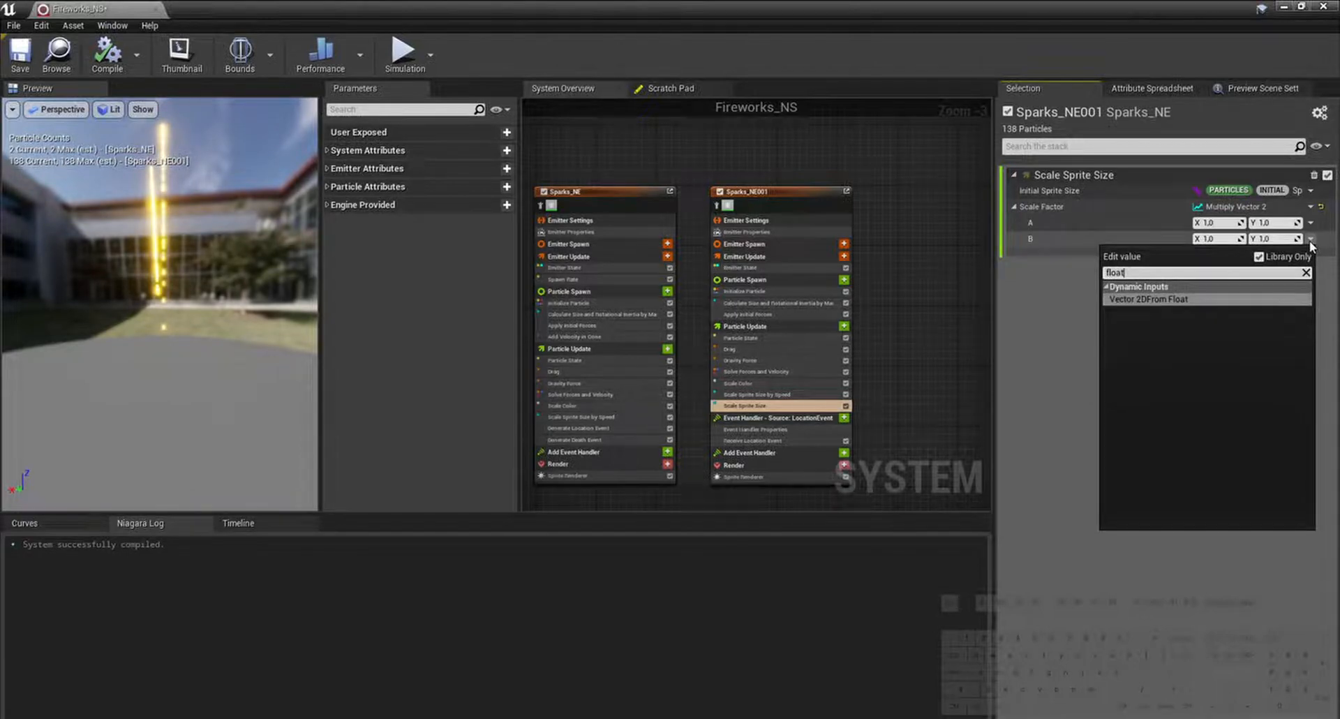
pyautogui.press('Return')
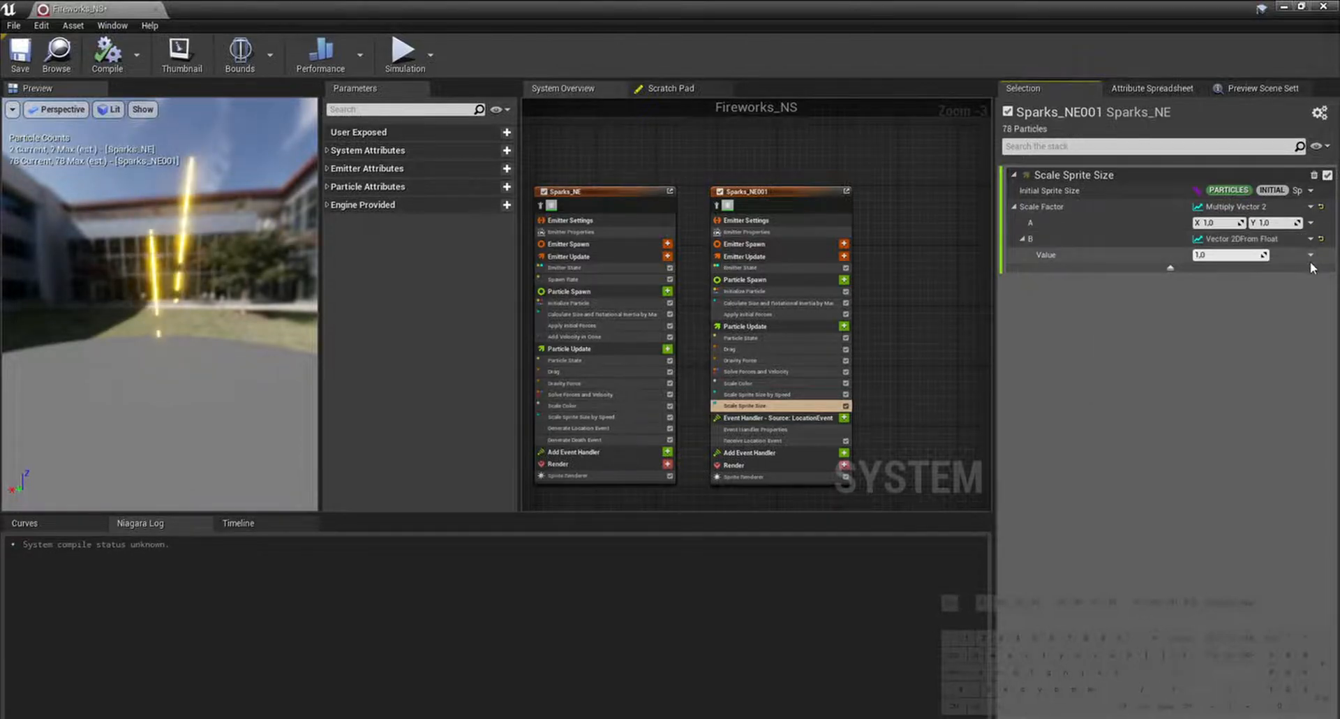
pyautogui.click(1310, 256)
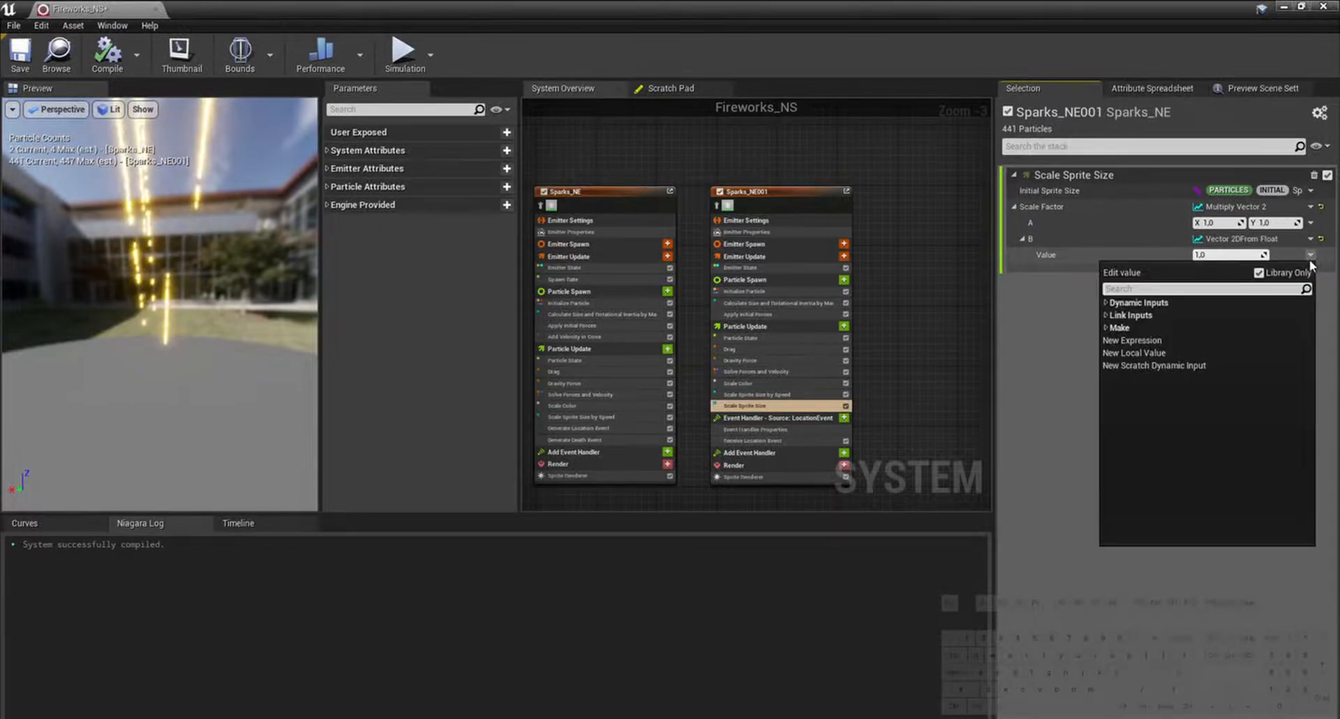
pyautogui.write('curve')
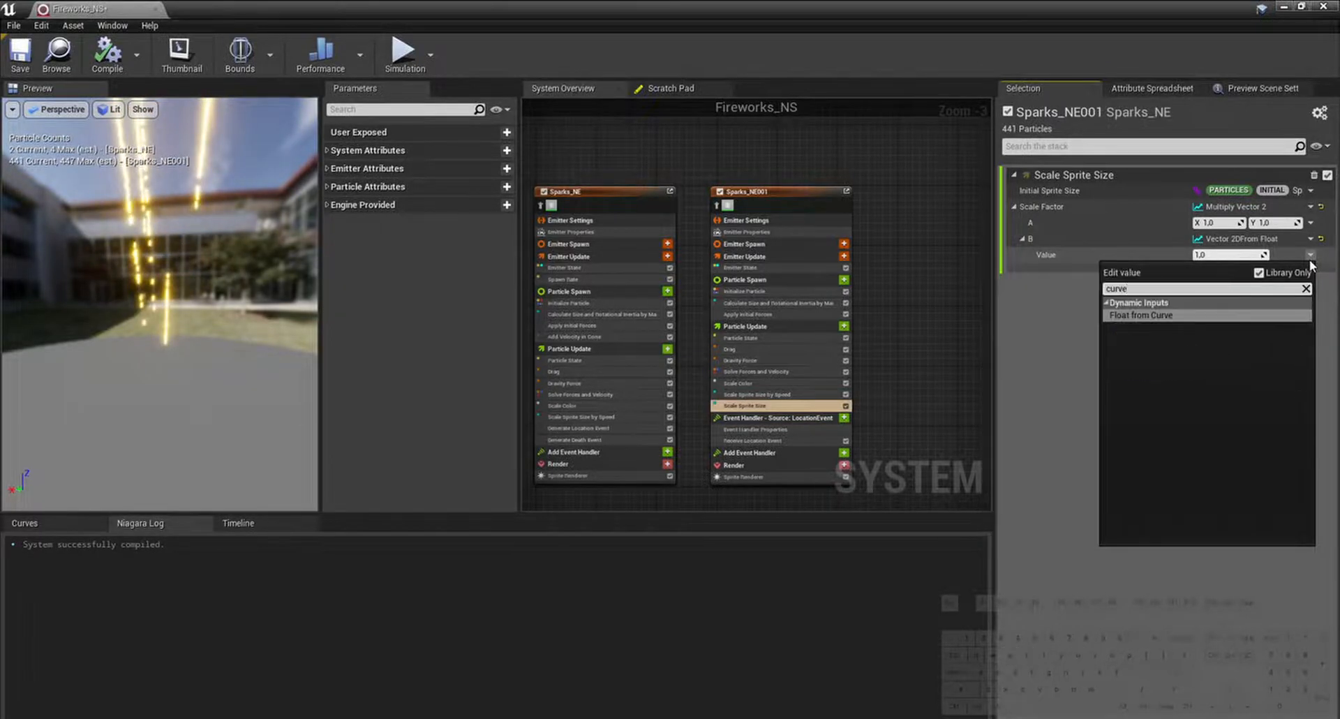
pyautogui.press('Return')
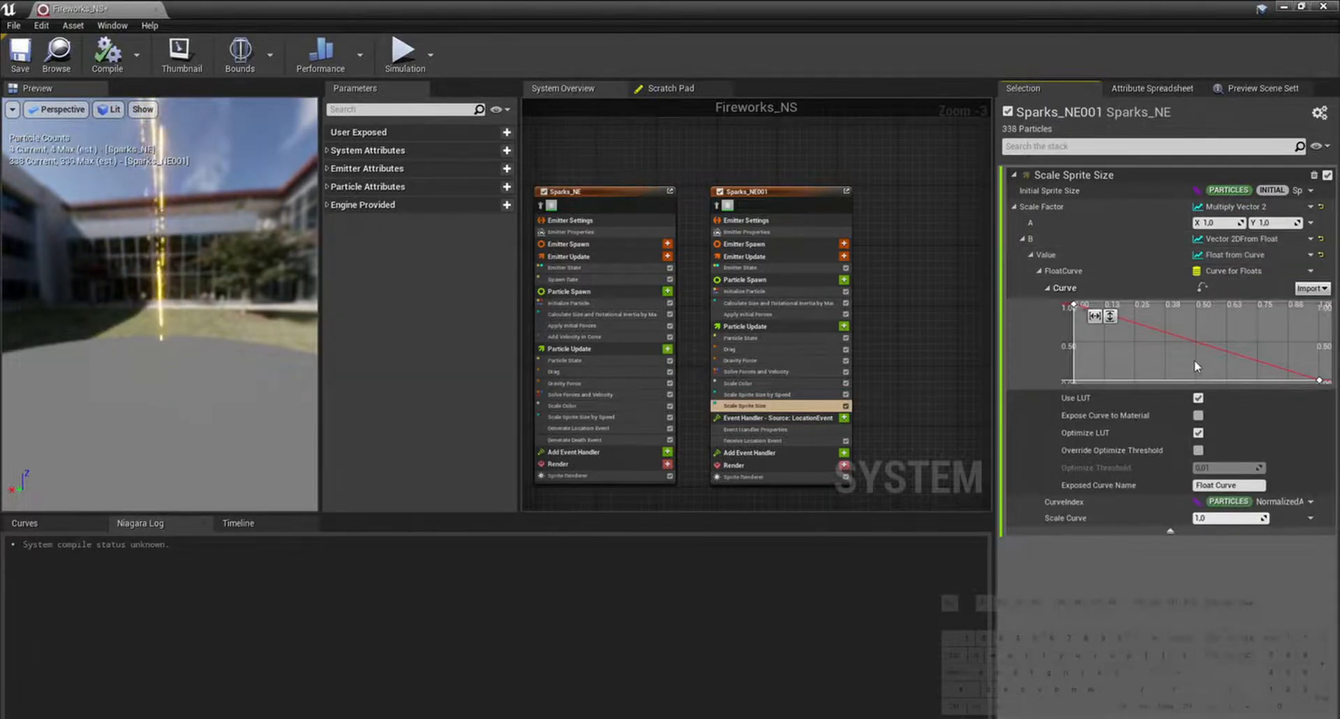
# Step: Add two keys to the sprite size curve between its end keys, at times of about 0.6 and 0.32
pyautogui.rightClick(1222, 350)
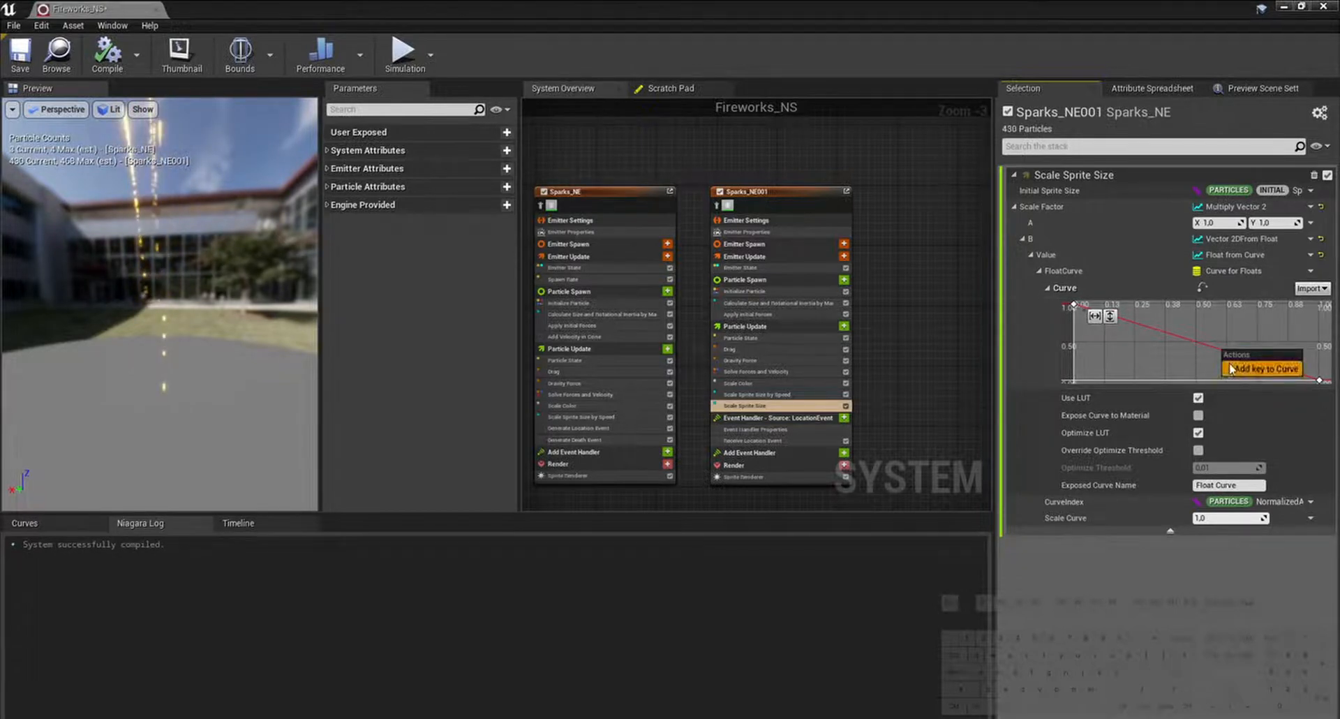
pyautogui.click(1230, 369)
pyautogui.rightClick(1159, 333)
pyautogui.click(1162, 350)
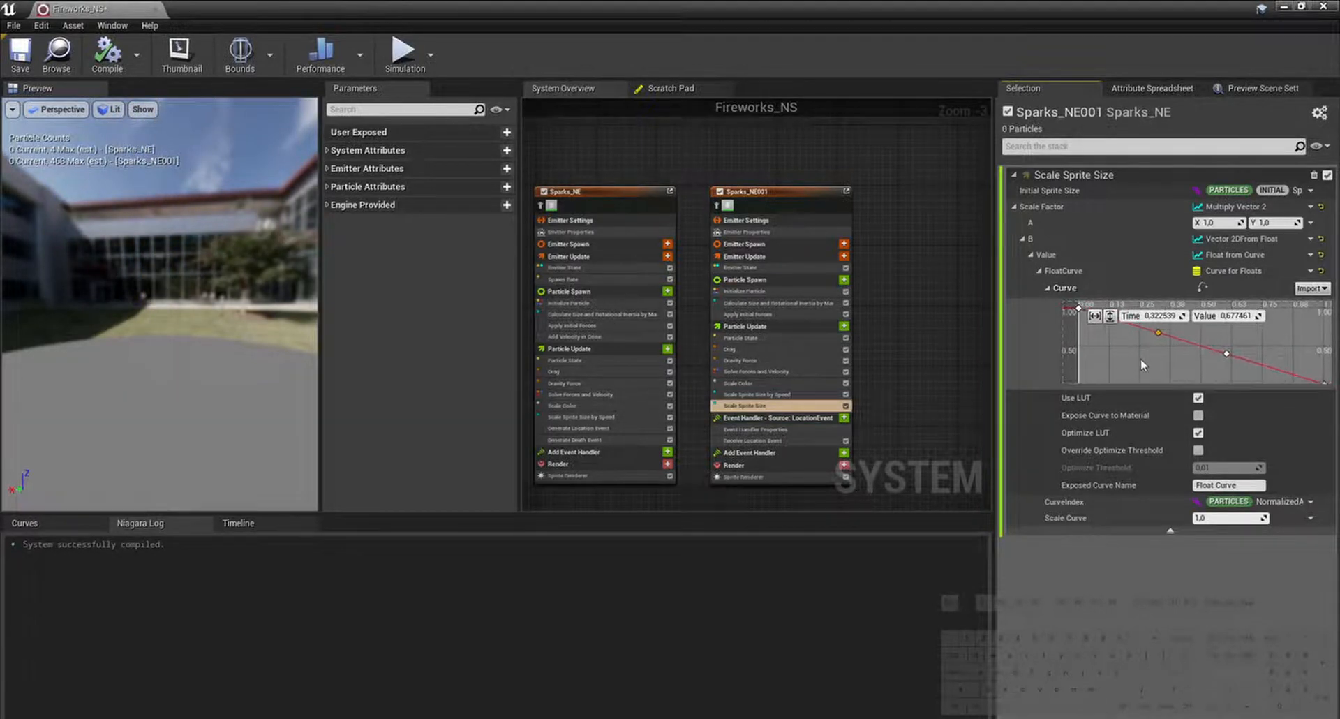
pyautogui.press('f')
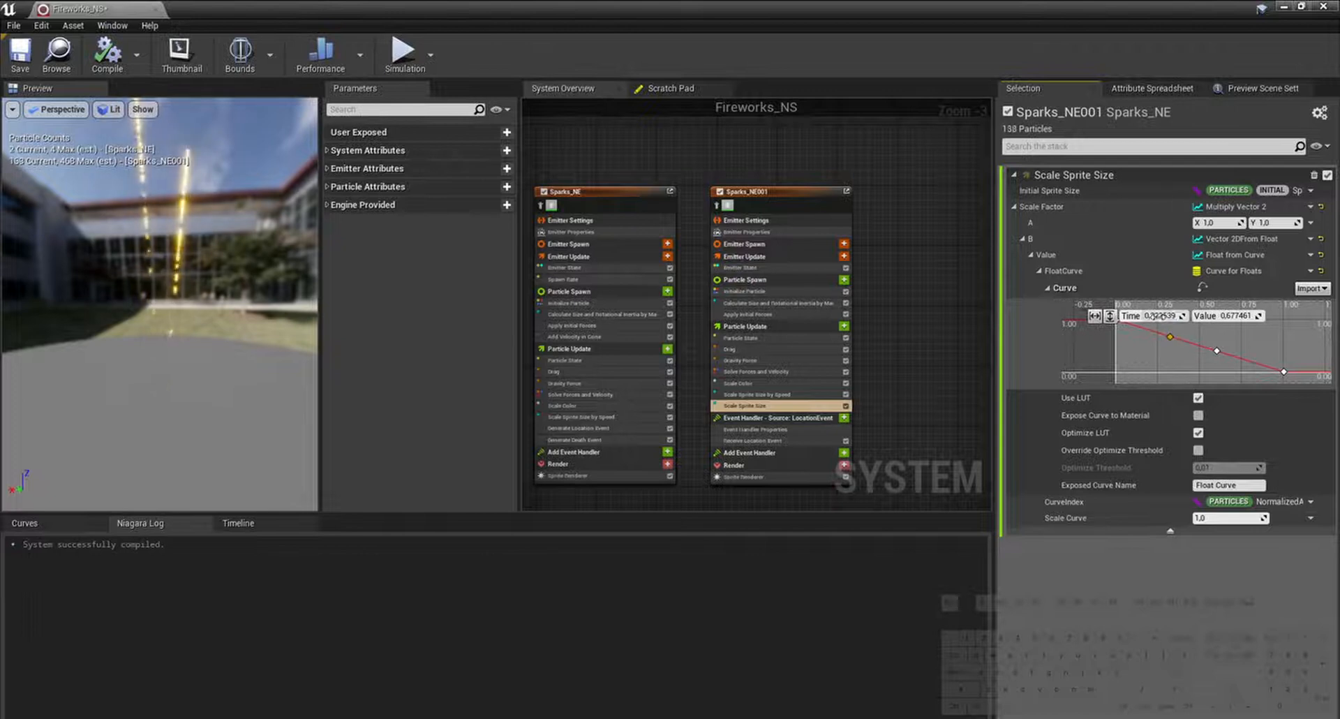
# Step: Set the first middle key of the sprite size curve to time 0.25 and value 1
pyautogui.press('Return')
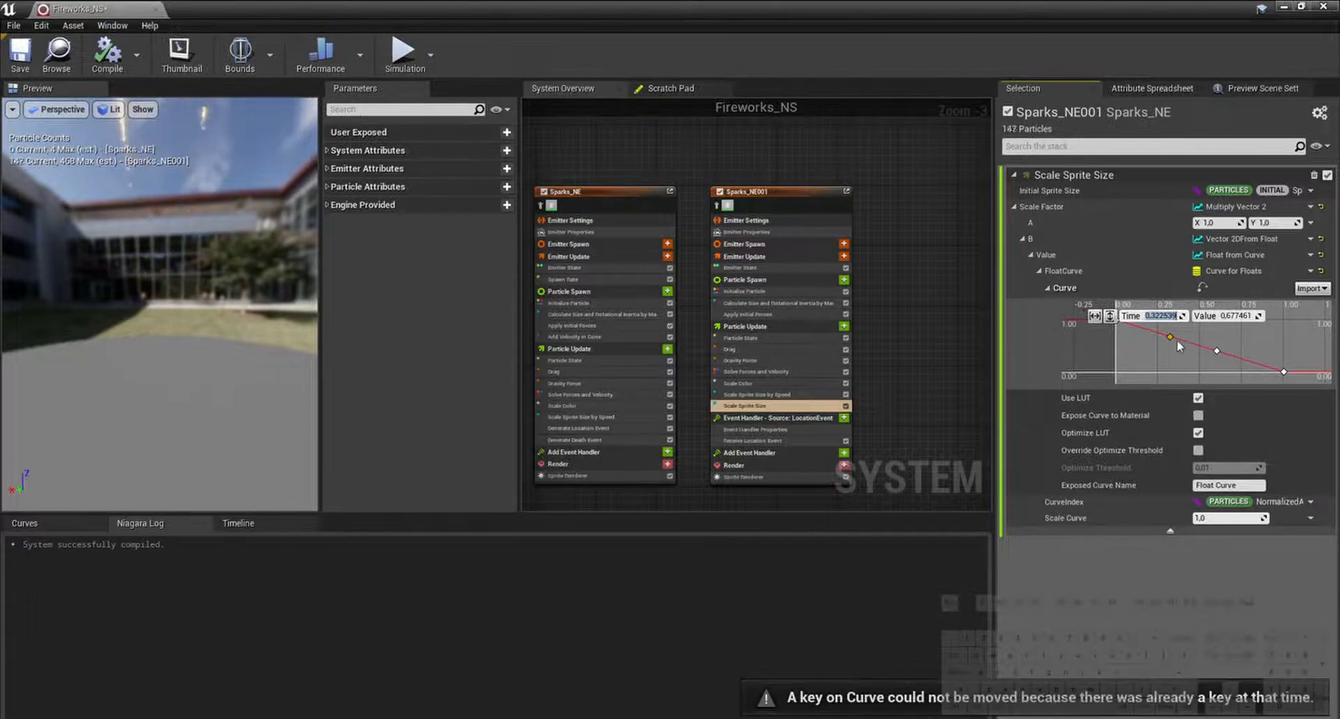
pyautogui.write('0.25')
pyautogui.press('Tab')
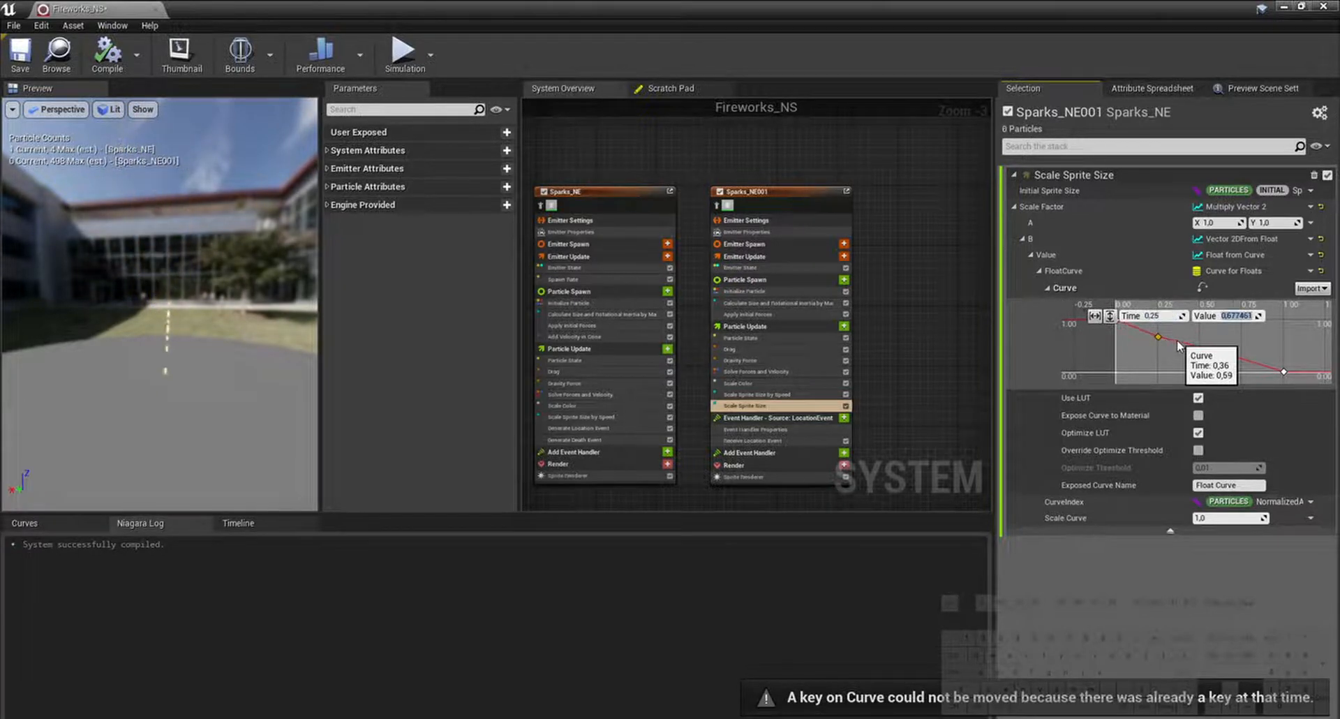
pyautogui.write('1')
pyautogui.press('Return')
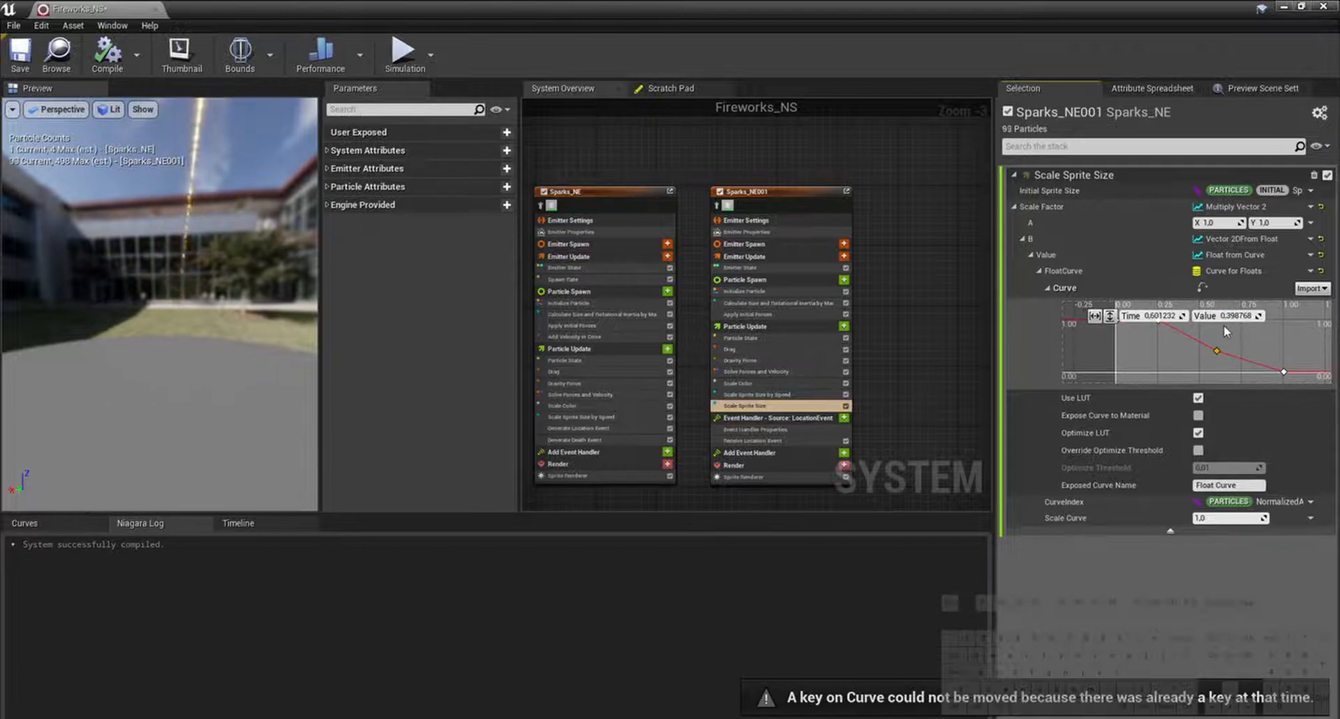
# Step: Set the second middle key of the sprite size curve to time 0.6 and value 1
pyautogui.click(1170, 317)
pyautogui.write('0.6')
pyautogui.press('Tab')
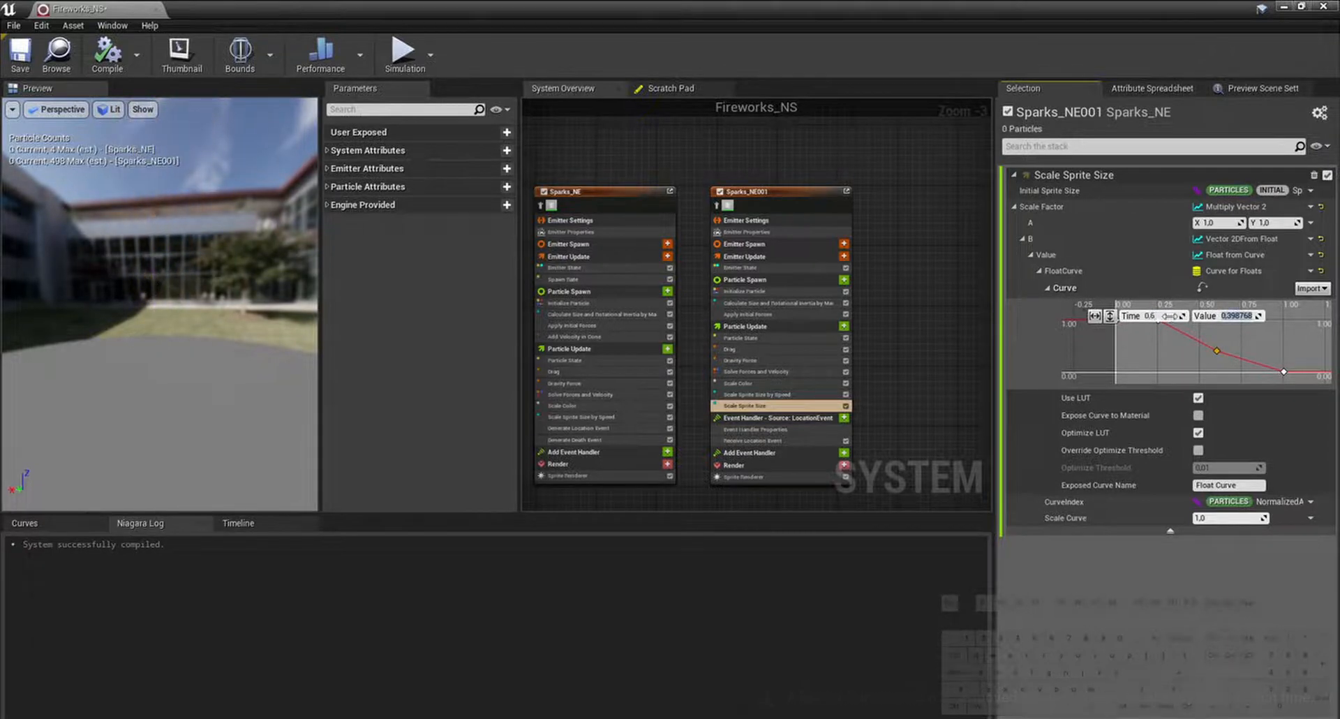
pyautogui.write('1')
pyautogui.press('Return')
pyautogui.moveTo(1191, 345); pyautogui.dragTo(1193, 356, button='right')
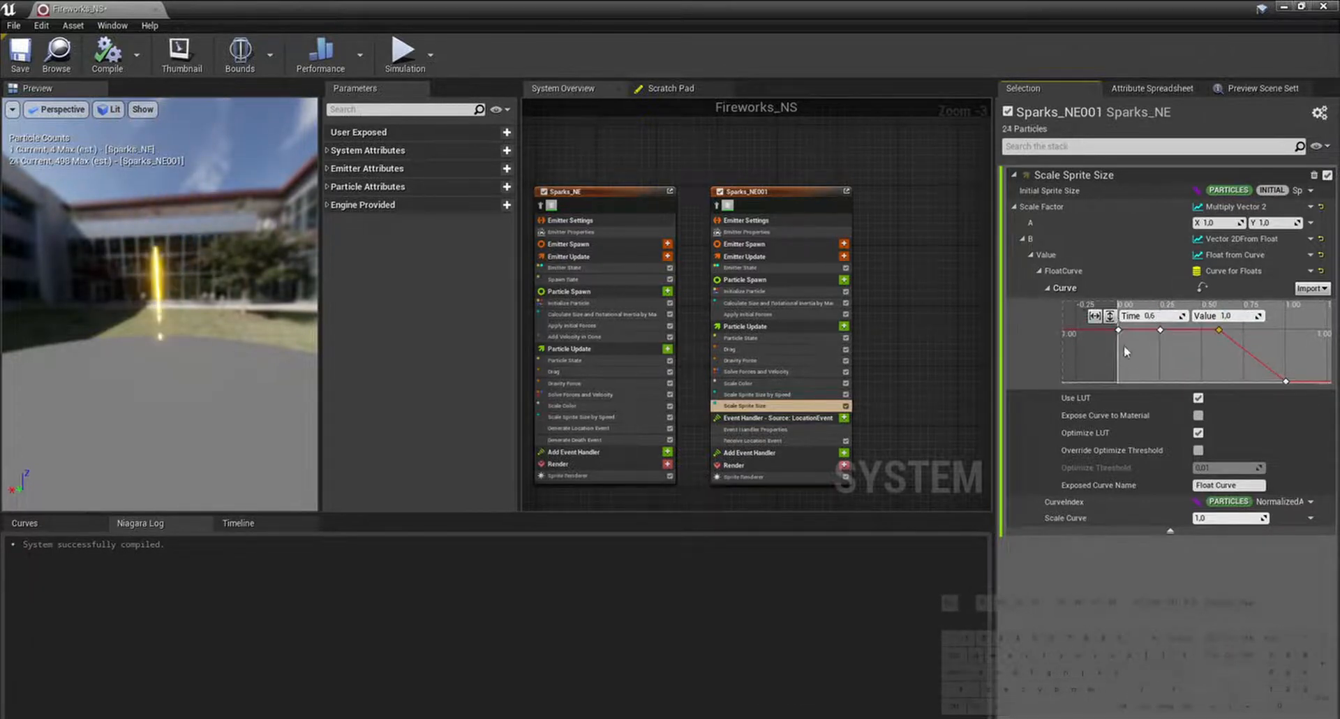
# Step: Set the value of the sprite size curve's starting key to 0
pyautogui.click(1119, 331)
pyautogui.click(1157, 317)
pyautogui.press('Tab')
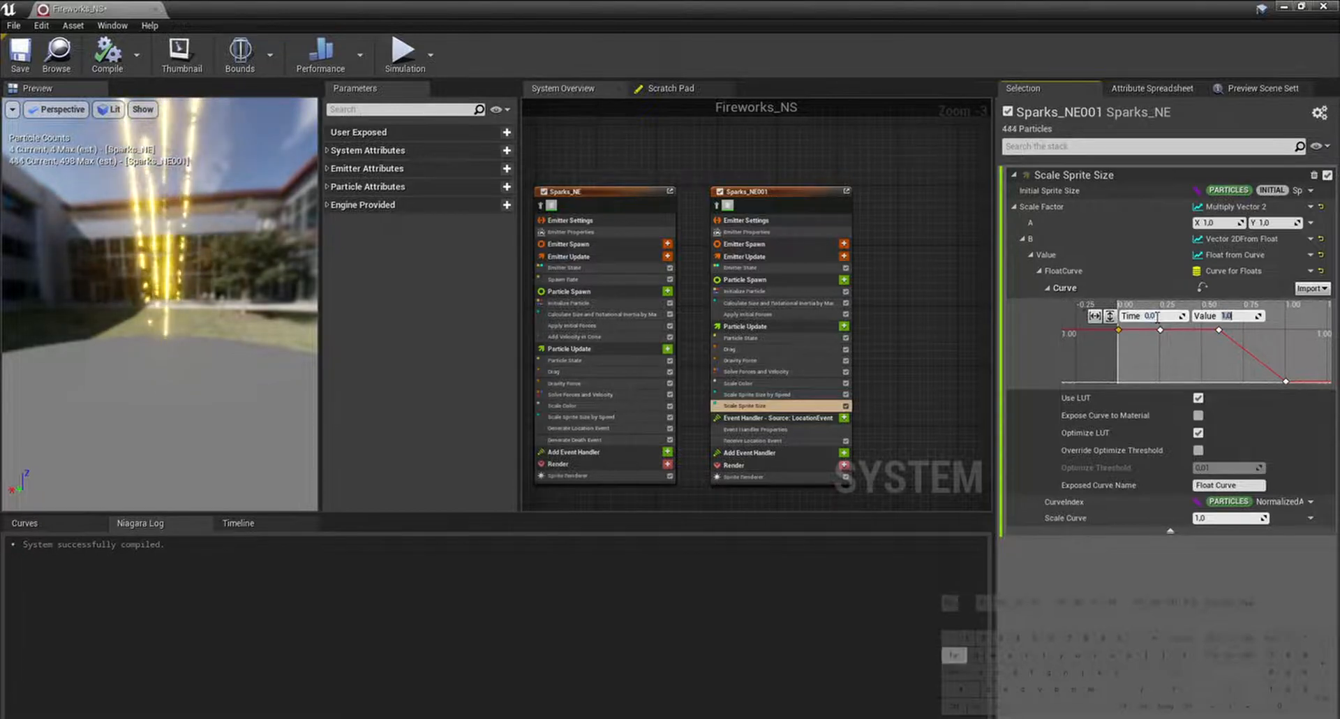
pyautogui.write('0')
pyautogui.press('Return')
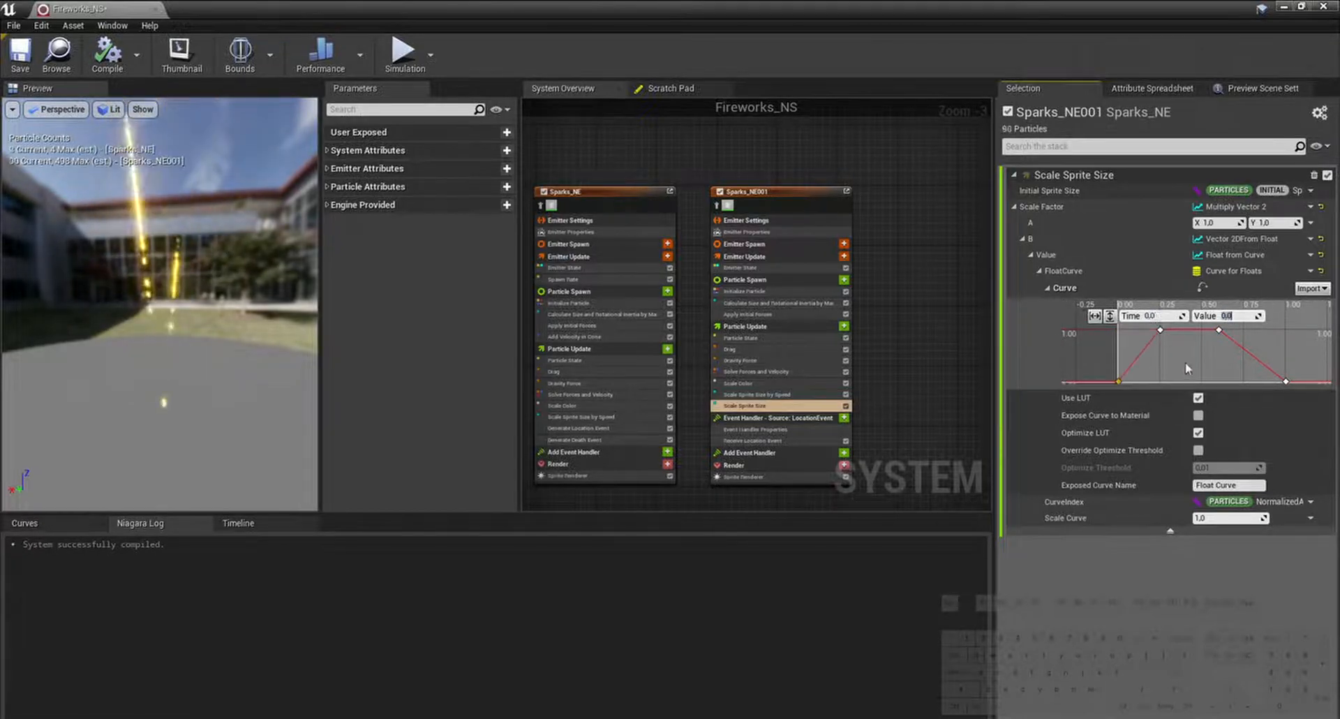
# Step: Move the sprite size curve's first middle key to time 0.15
pyautogui.click(1161, 330)
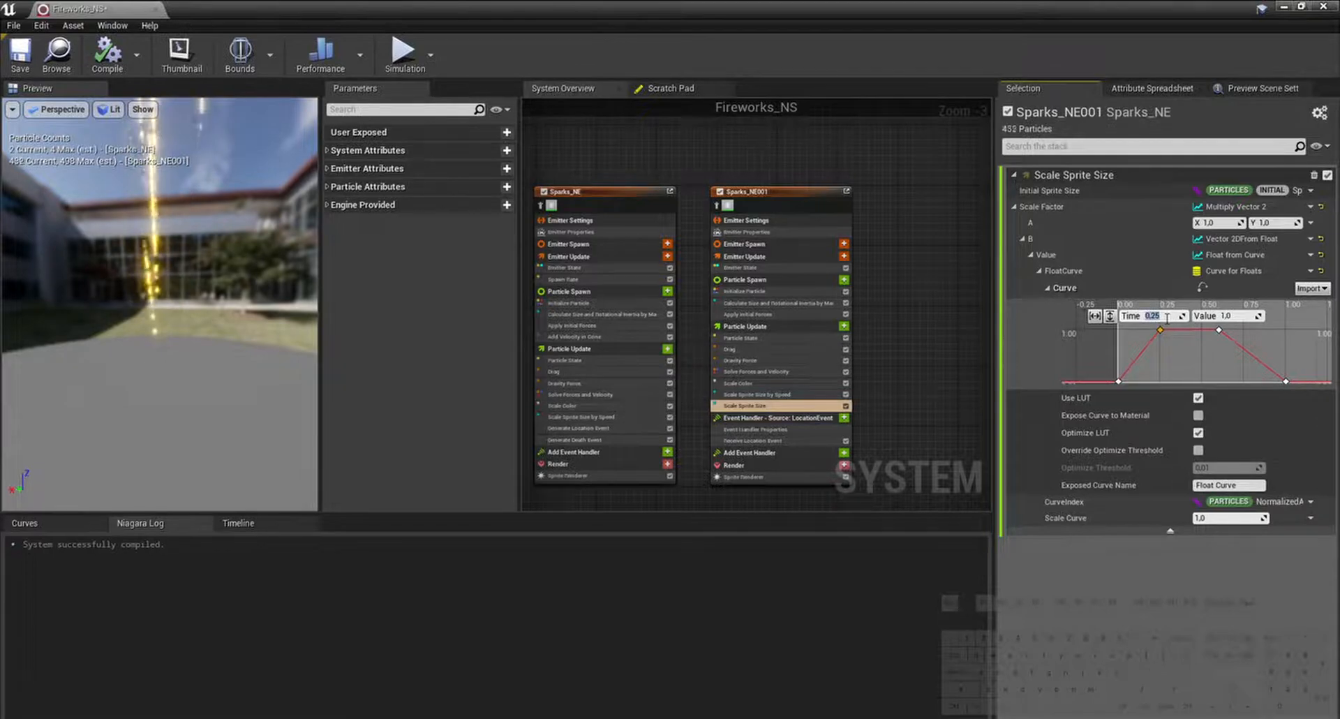
pyautogui.write('0,15')
pyautogui.press('Return')
pyautogui.click(1217, 340)
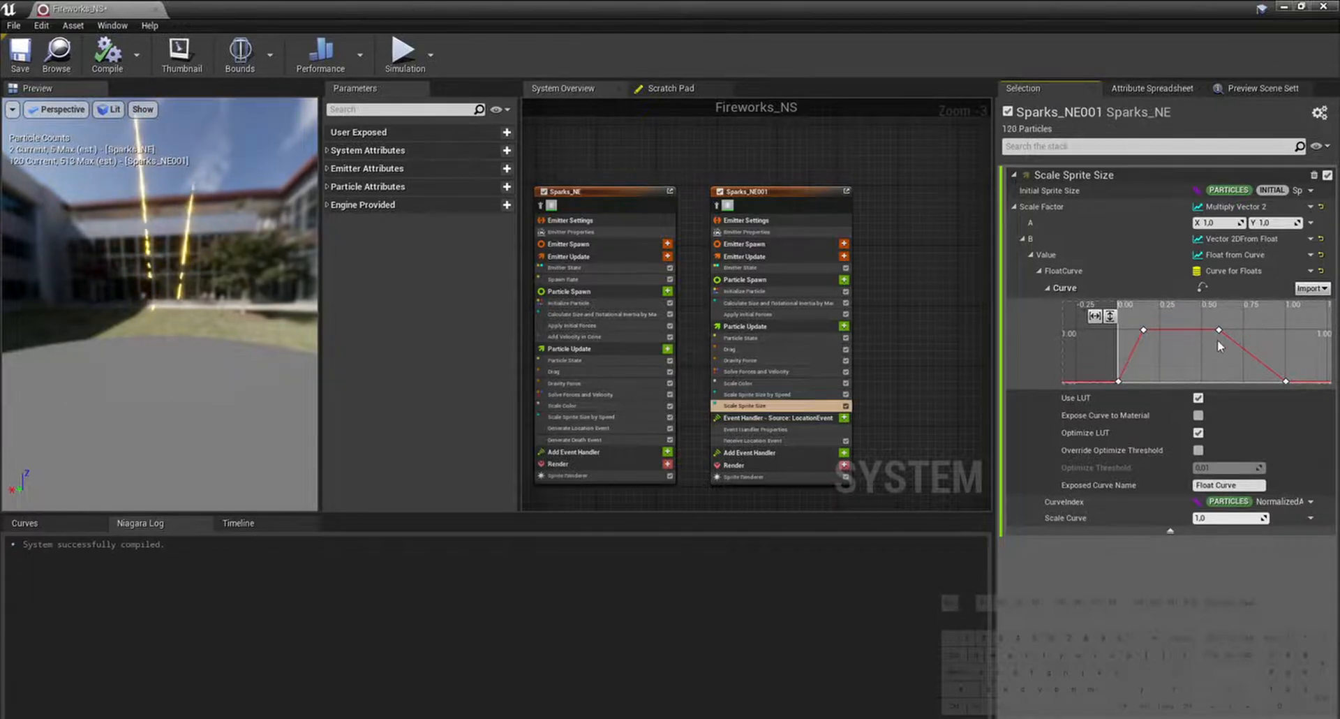
# Step: Set the key interpolation of the sprite size curve's end key to Auto
pyautogui.moveTo(1275, 368); pyautogui.dragTo(1272, 358, button='right')
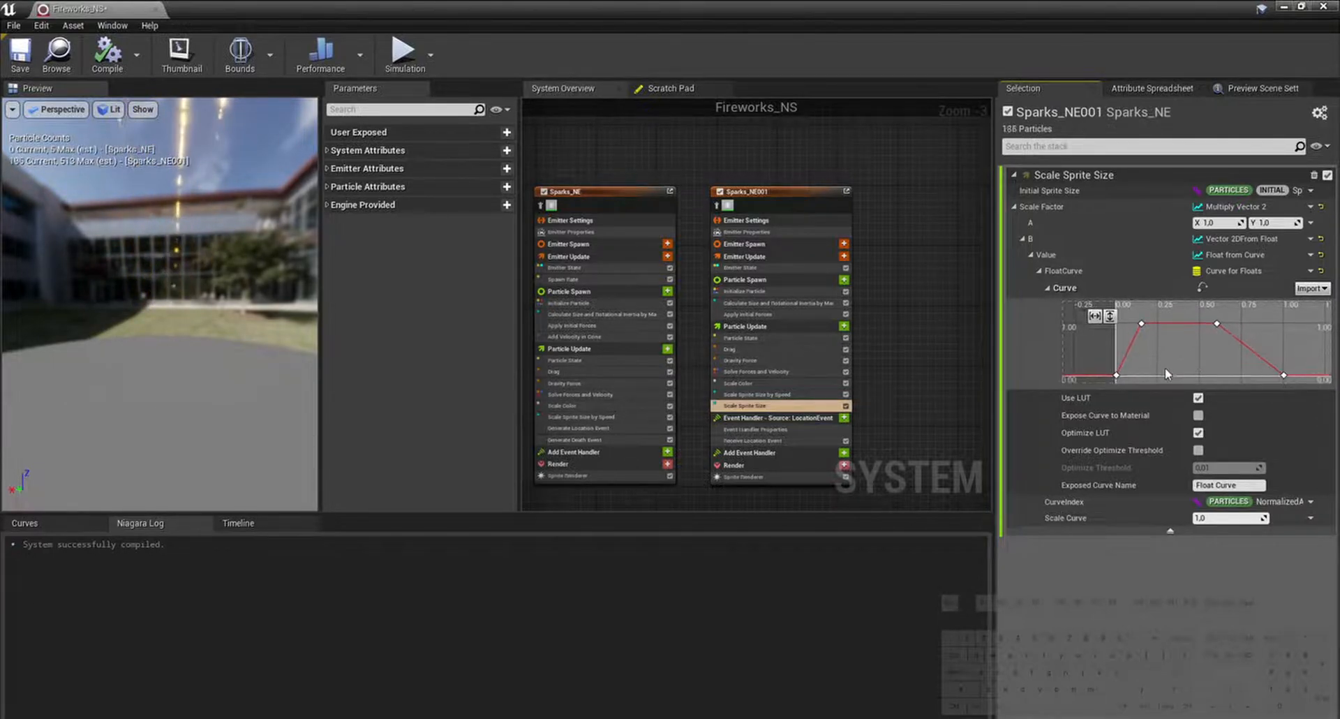
pyautogui.rightClick(1282, 372)
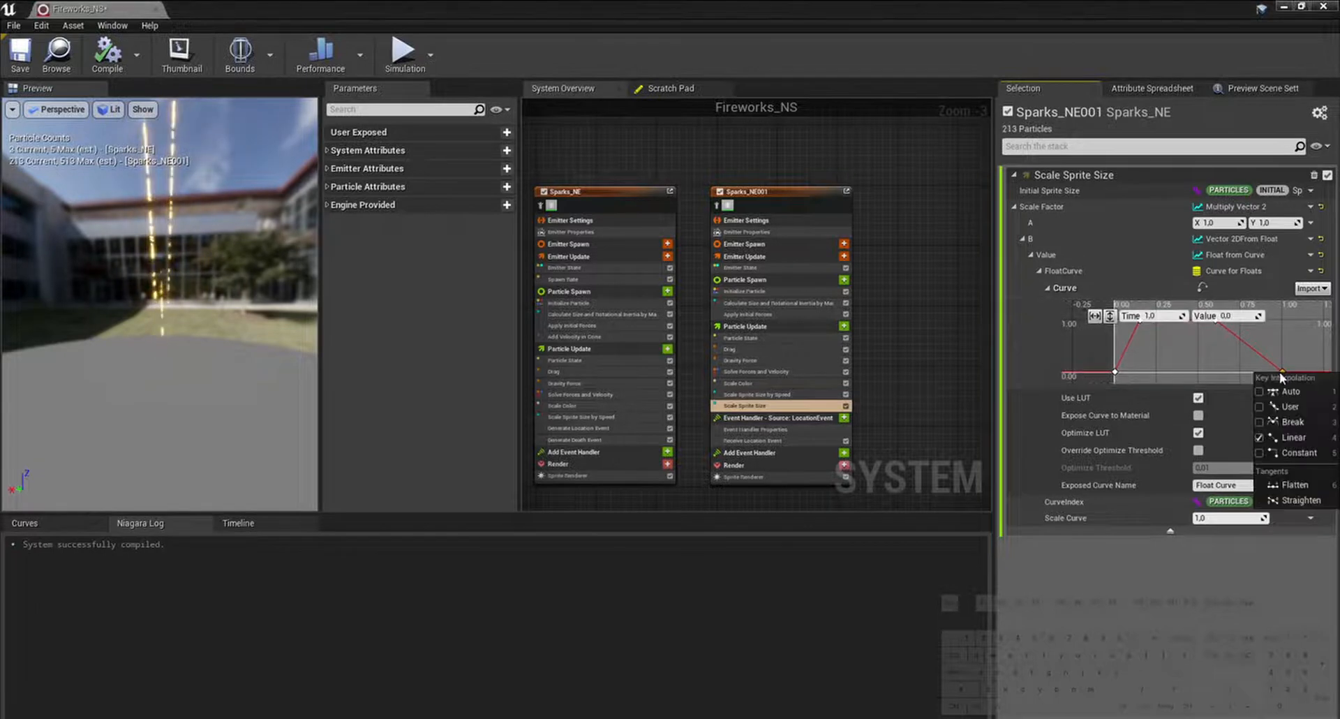
pyautogui.click(1291, 391)
pyautogui.moveTo(1217, 354); pyautogui.dragTo(1217, 361, button='right')
pyautogui.click(1217, 329)
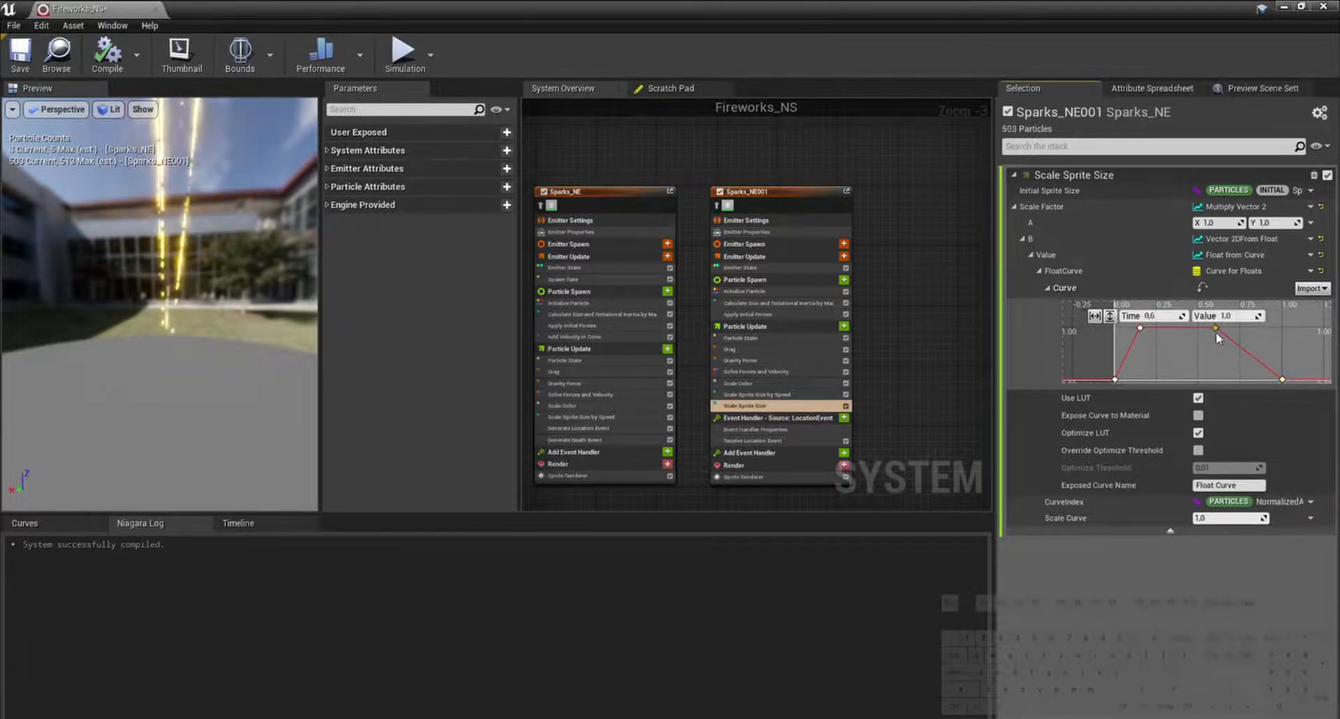
pyautogui.rightClick(1216, 332)
pyautogui.click(1230, 346)
pyautogui.click(1217, 333)
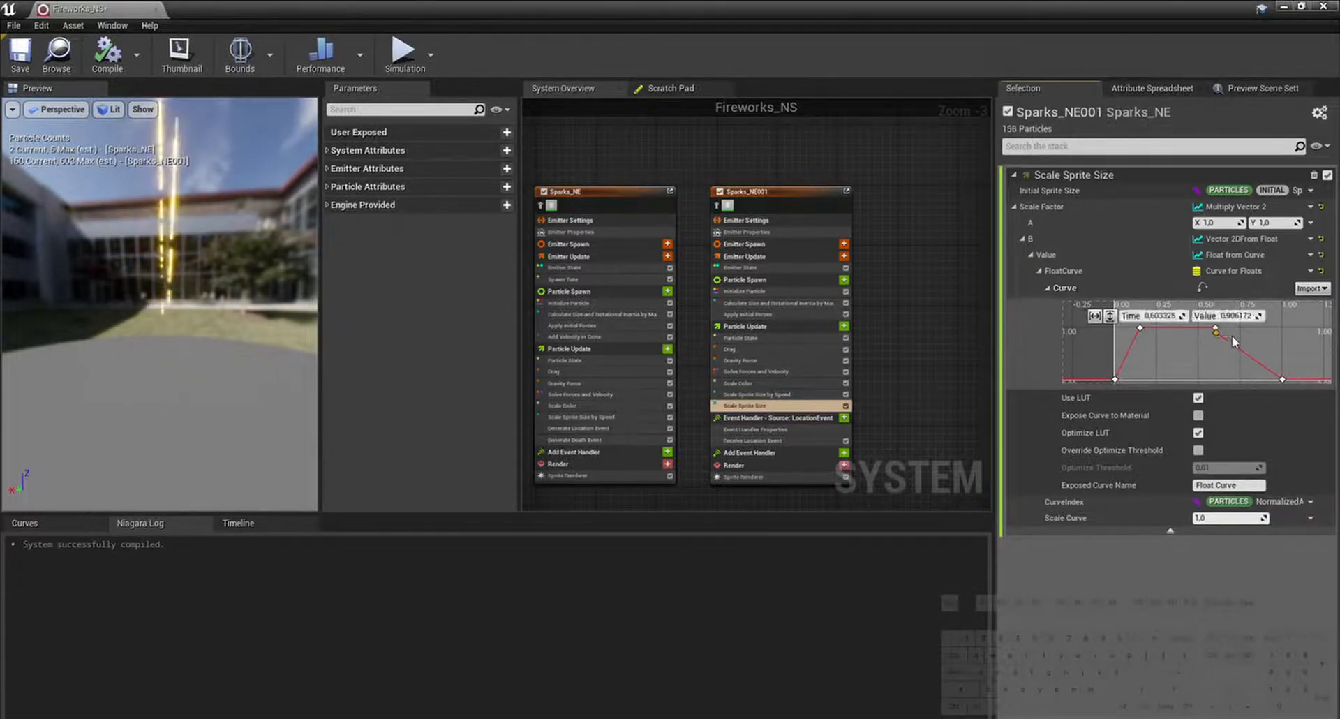
pyautogui.press('Delete')
# Step: Set the key interpolation of the sprite size curve's key at time 0.6 to Auto
pyautogui.rightClick(1216, 330)
pyautogui.click(1245, 350)
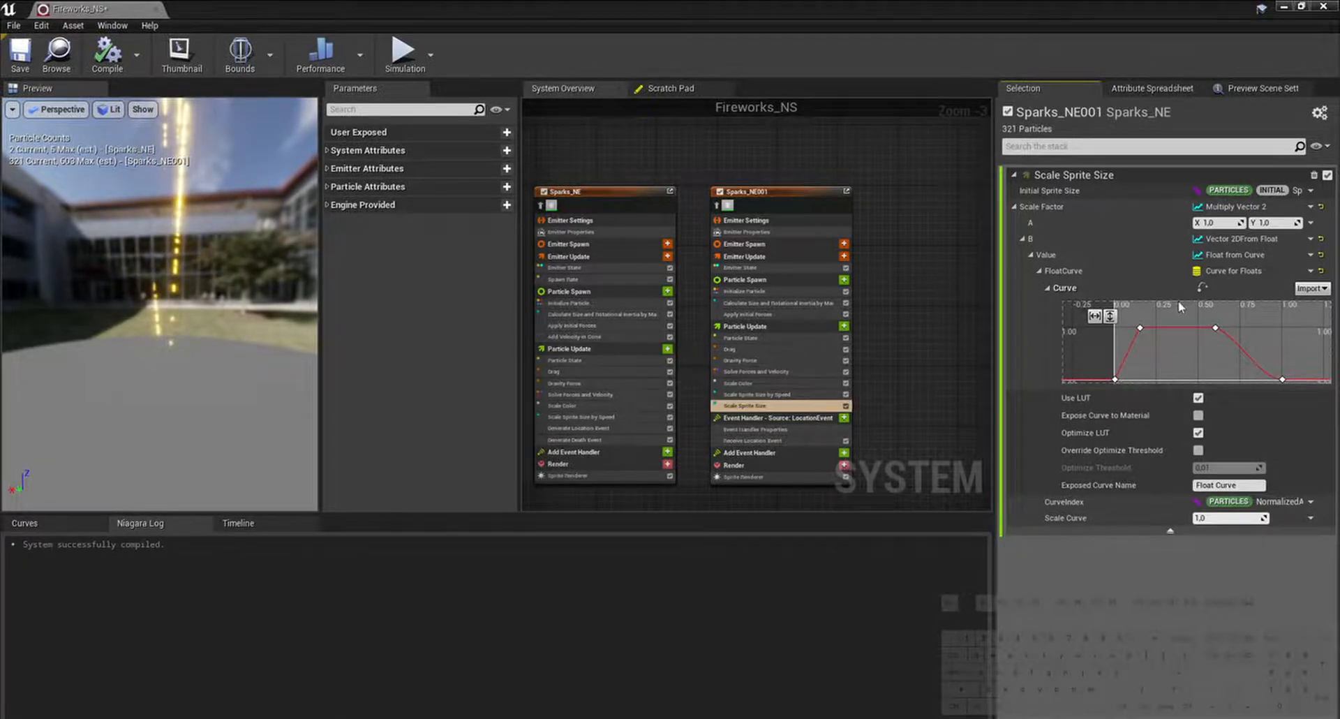
# Step: Try a Mass of 200 in Initialize Particle of Sparks_NE001, and settle on 100
pyautogui.click(806, 280)
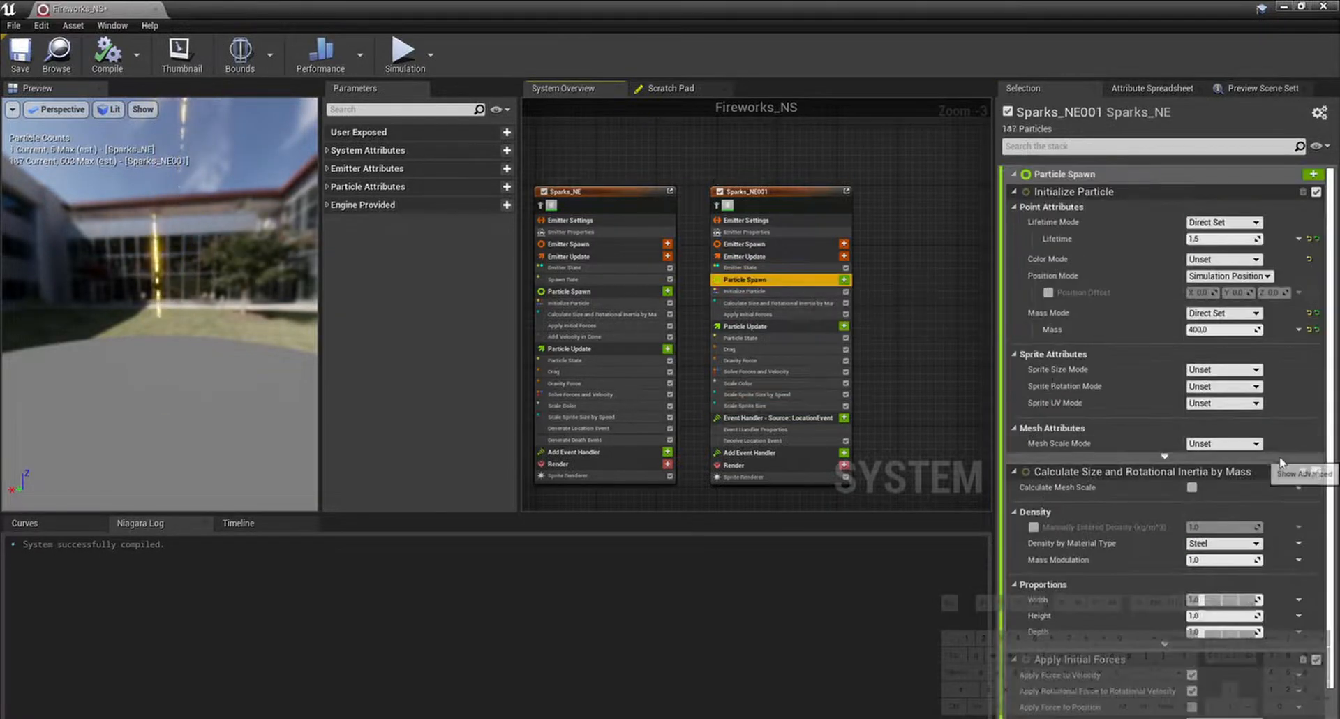
pyautogui.click(1215, 331)
pyautogui.write('20')
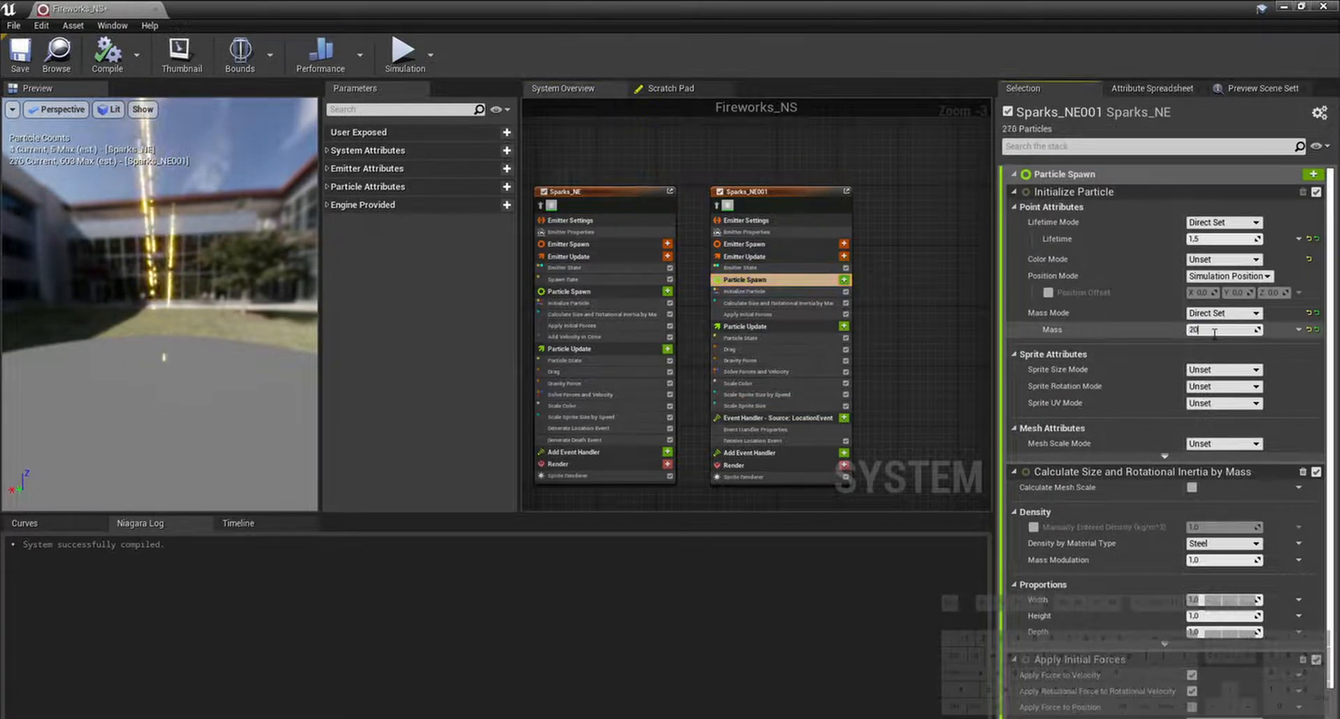
pyautogui.write('0')
pyautogui.press('Return')
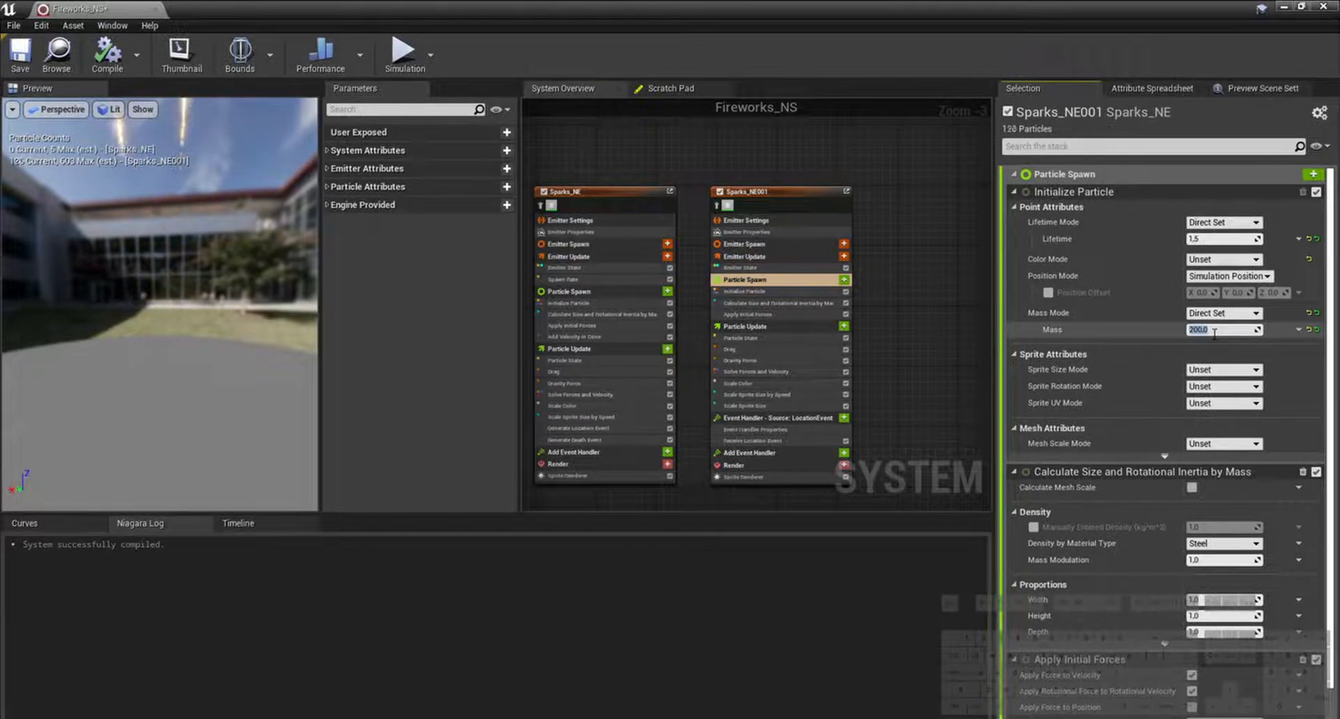
pyautogui.write('100')
pyautogui.press('Return')
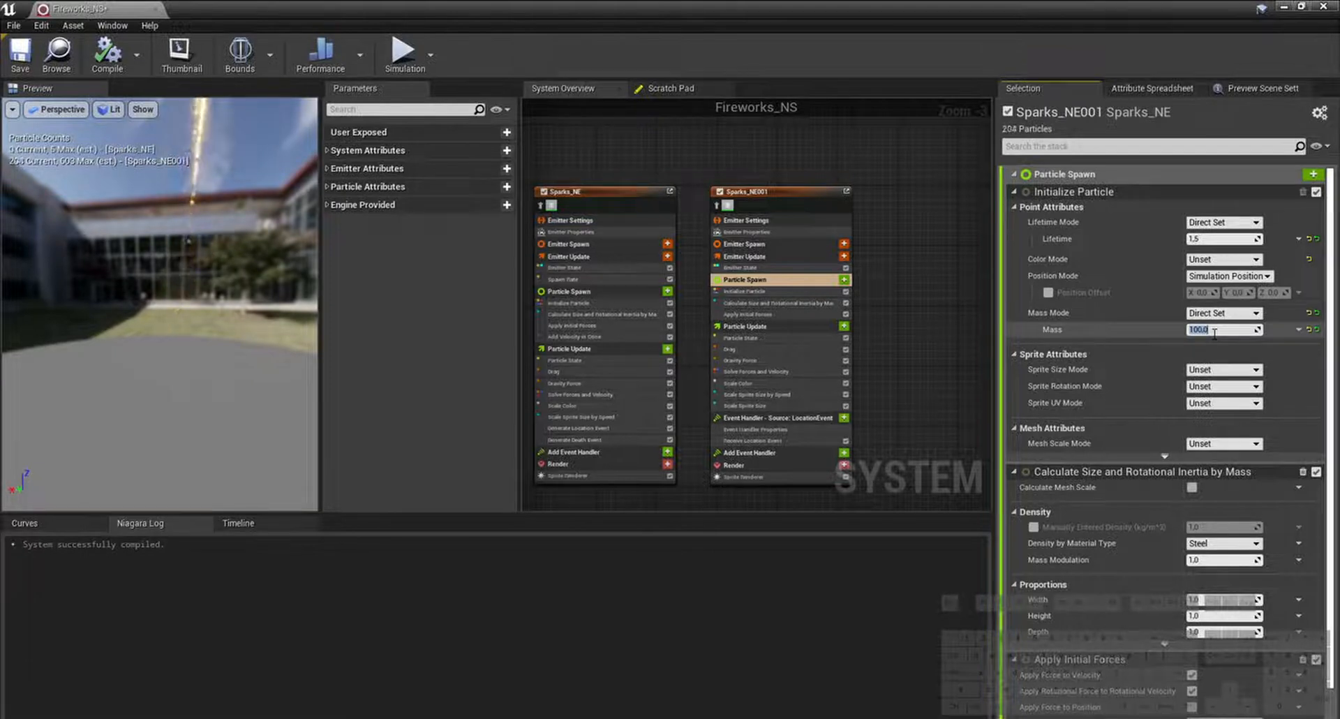
# Step: Reset Scale RGB in the Scale Color module of Sparks_NE001 and drive it with Make Vector from Linear Color RGB
pyautogui.click(782, 383)
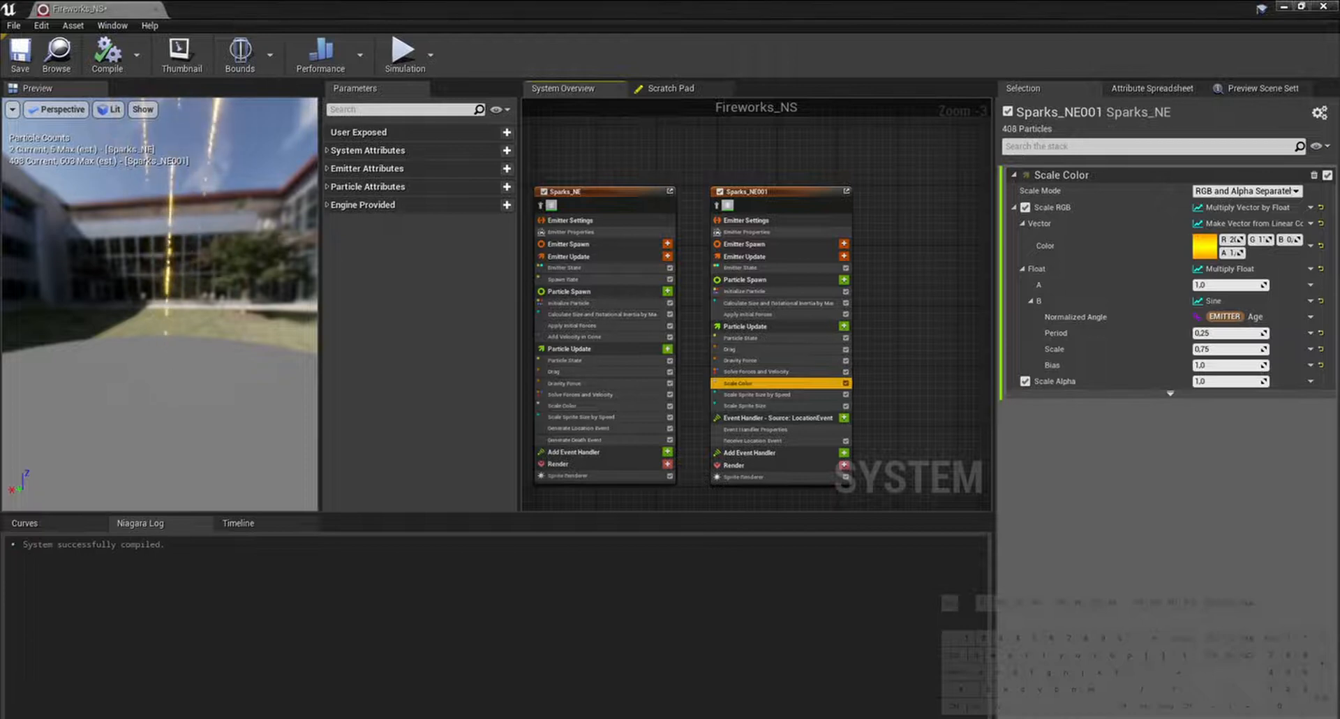
pyautogui.click(1321, 208)
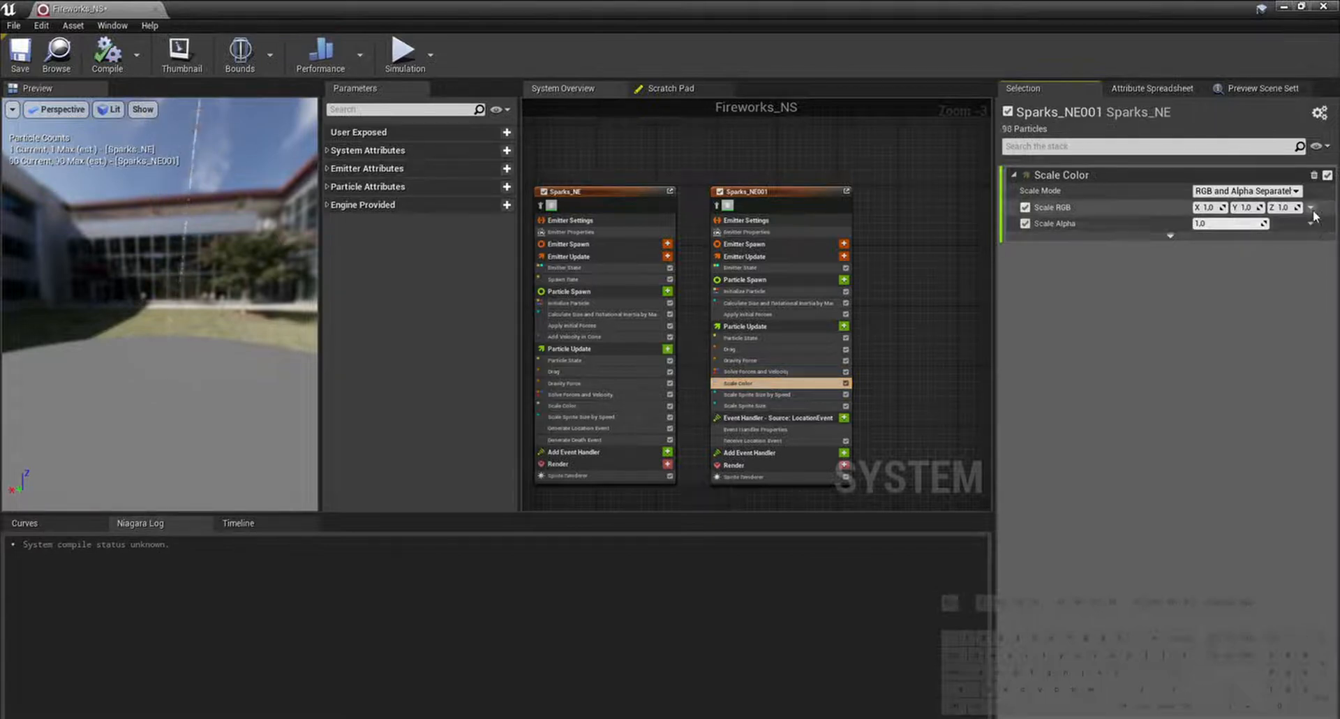
pyautogui.click(1312, 209)
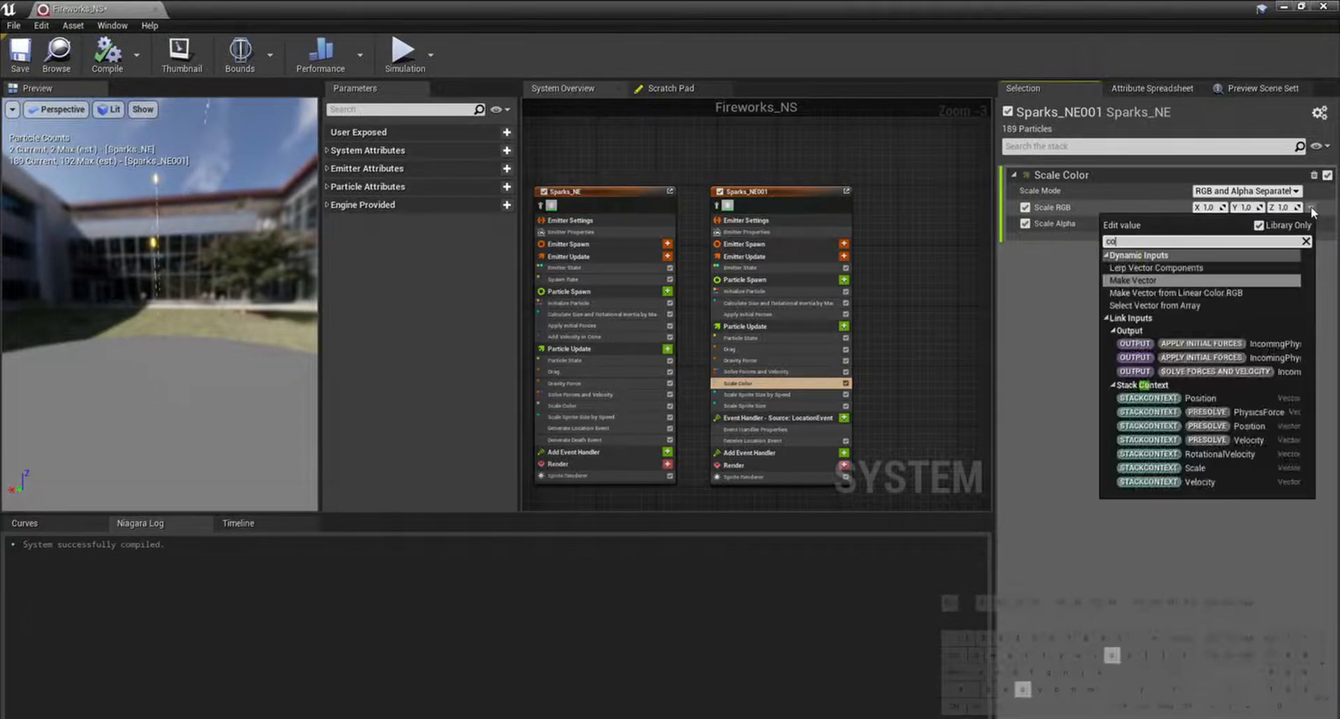
pyautogui.write('color')
pyautogui.press('Return')
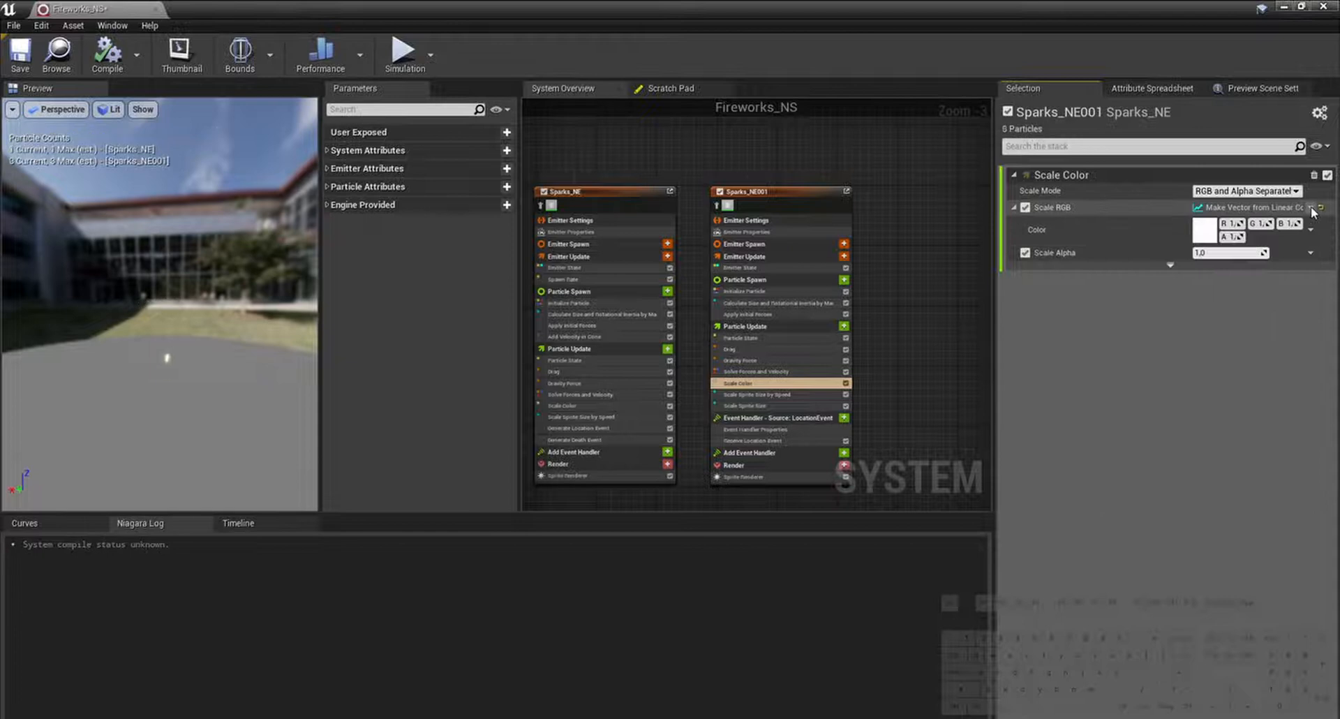
# Step: Assign the Color from Curve dynamic input to the Color value under Scale RGB
pyautogui.click(1311, 233)
pyautogui.write('c')
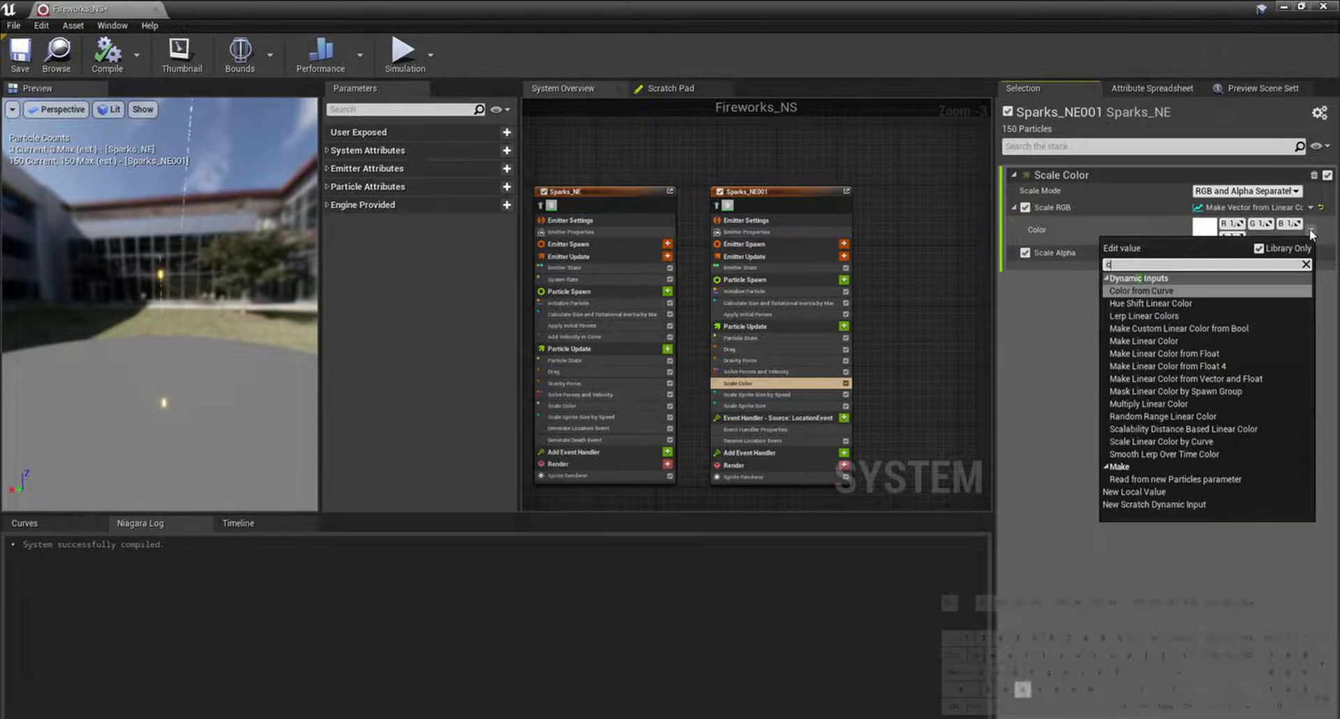
pyautogui.write('urve')
pyautogui.press('Return')
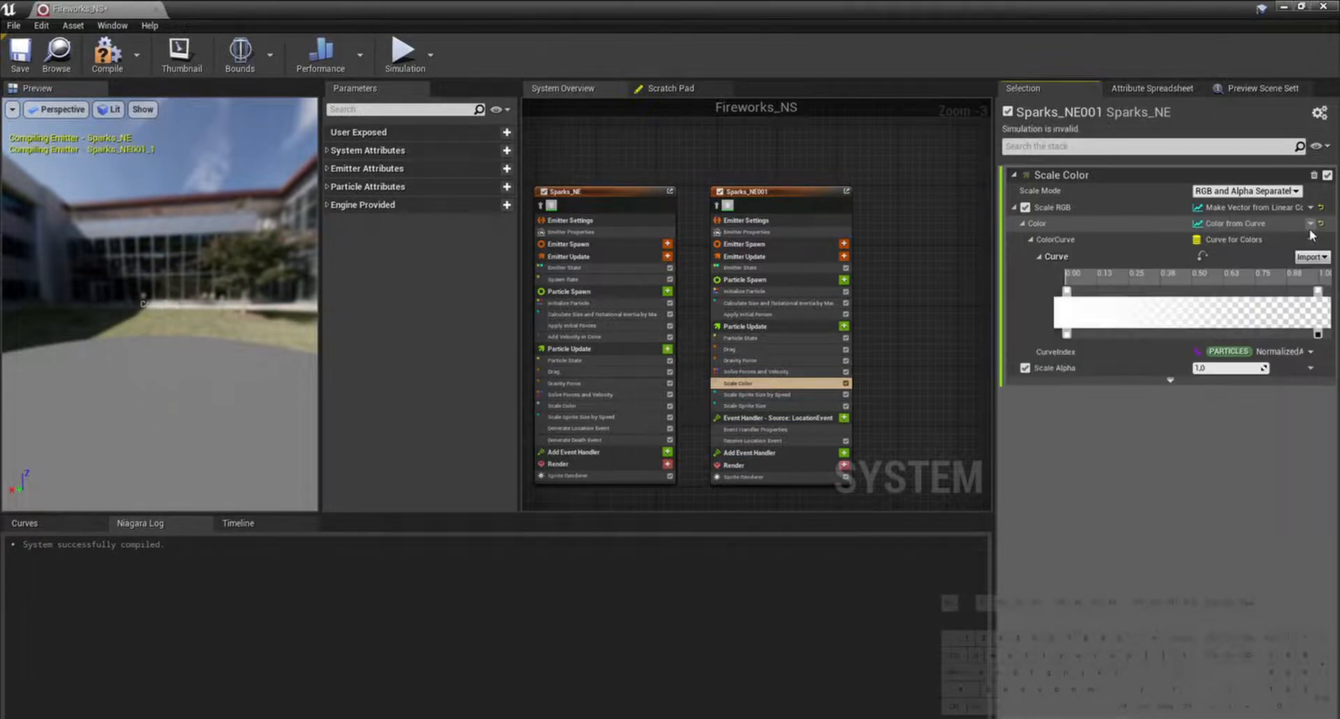
# Step: Set the color curve's first color key to a warm yellow with hue about 46, saturation about 0.92 and value 100
pyautogui.doubleClick(1067, 291)
pyautogui.click(890, 446)
pyautogui.click(890, 452)
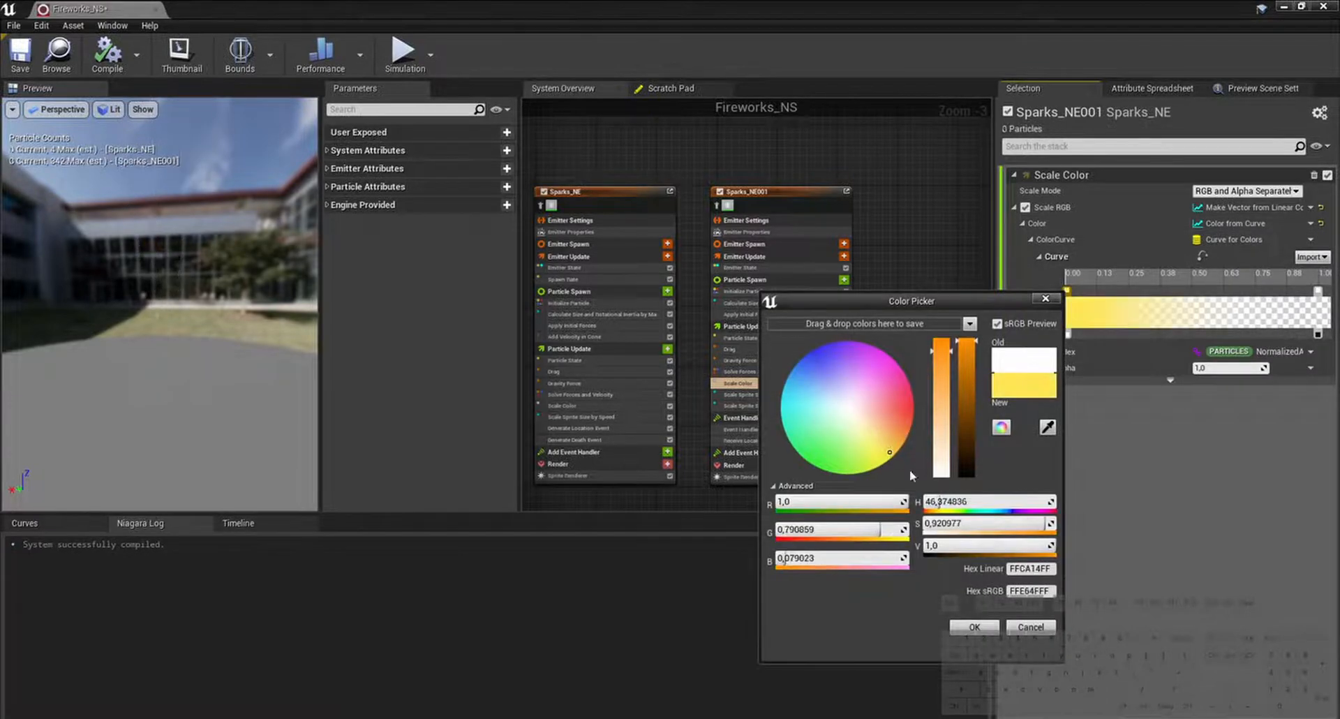
pyautogui.click(953, 544)
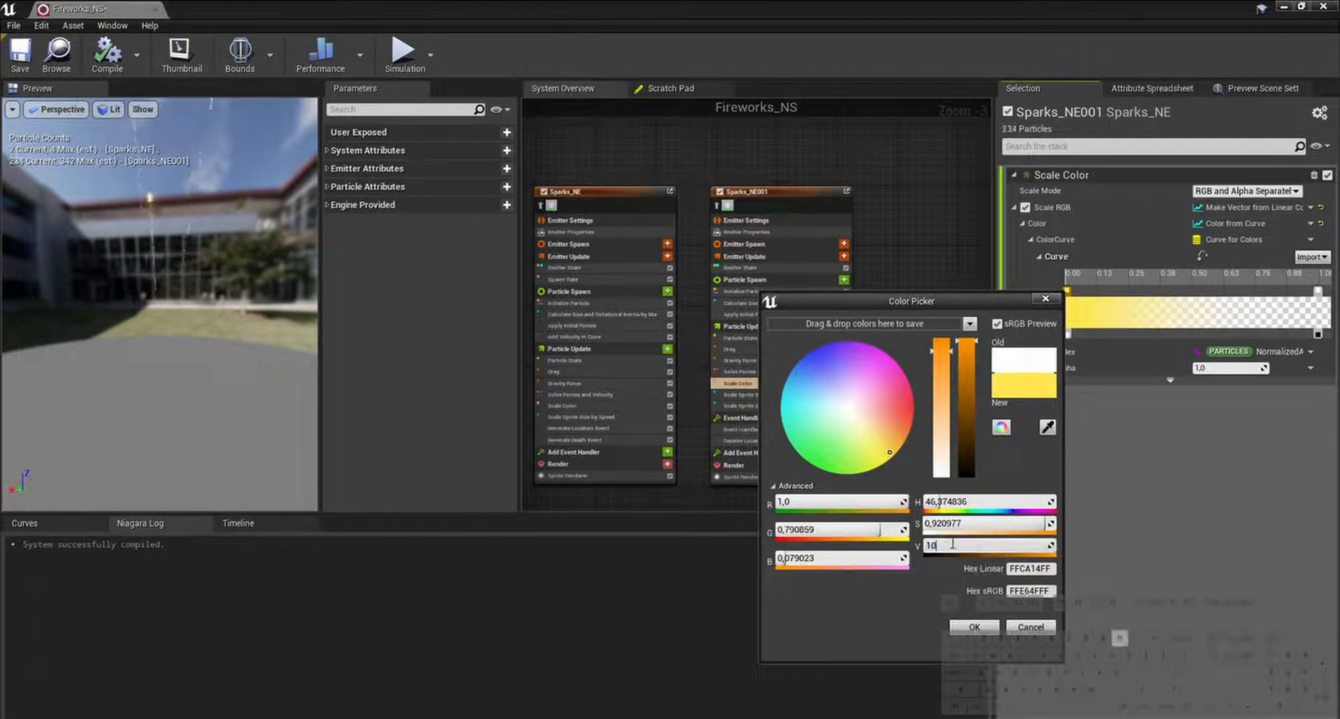
pyautogui.write('100')
pyautogui.press('Return')
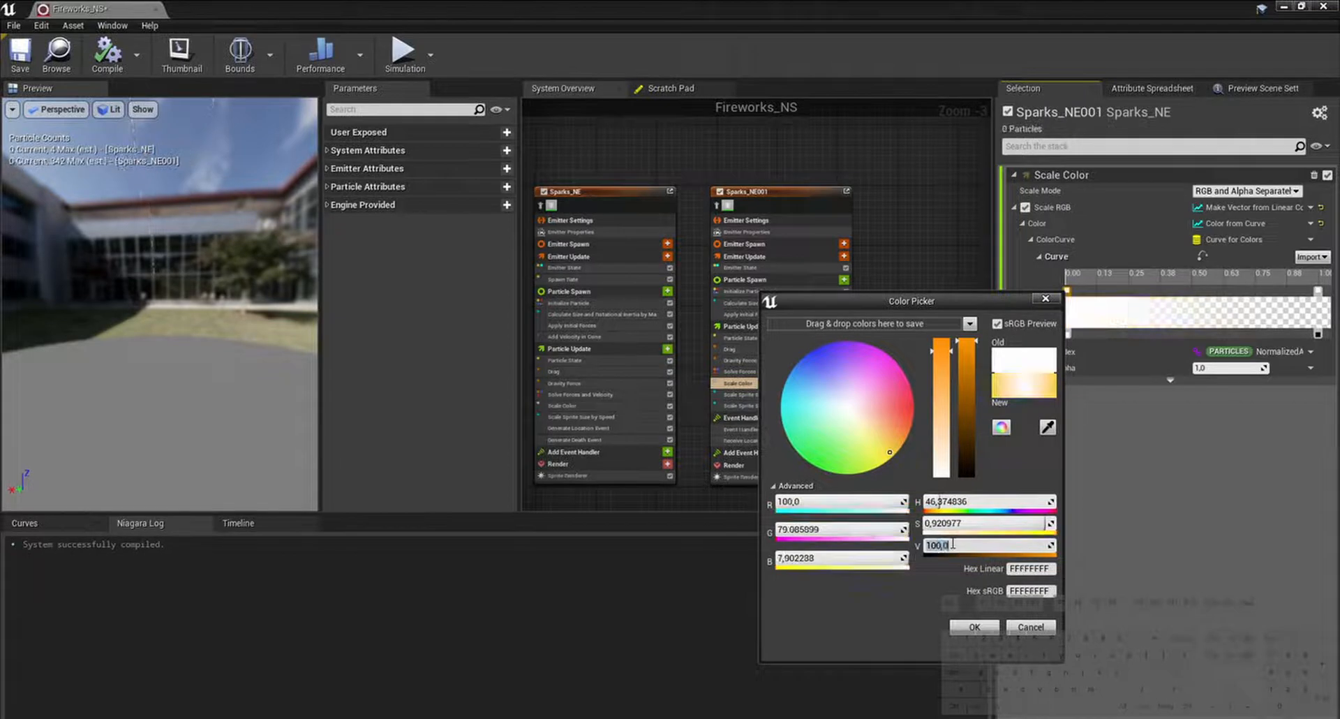
pyautogui.click(963, 627)
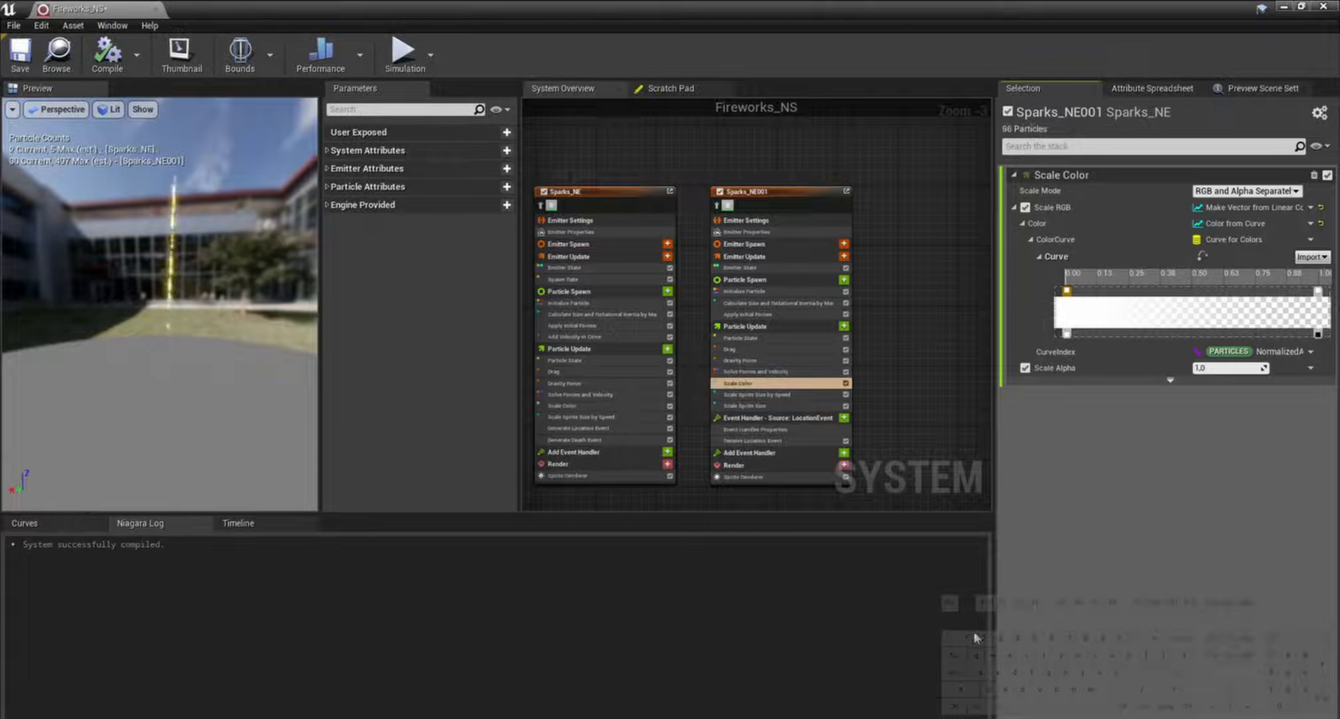
# Step: Add an Add Velocity from Point module to the Particle Spawn group of Sparks_NE001
pyautogui.click(845, 281)
pyautogui.write('add veloci')
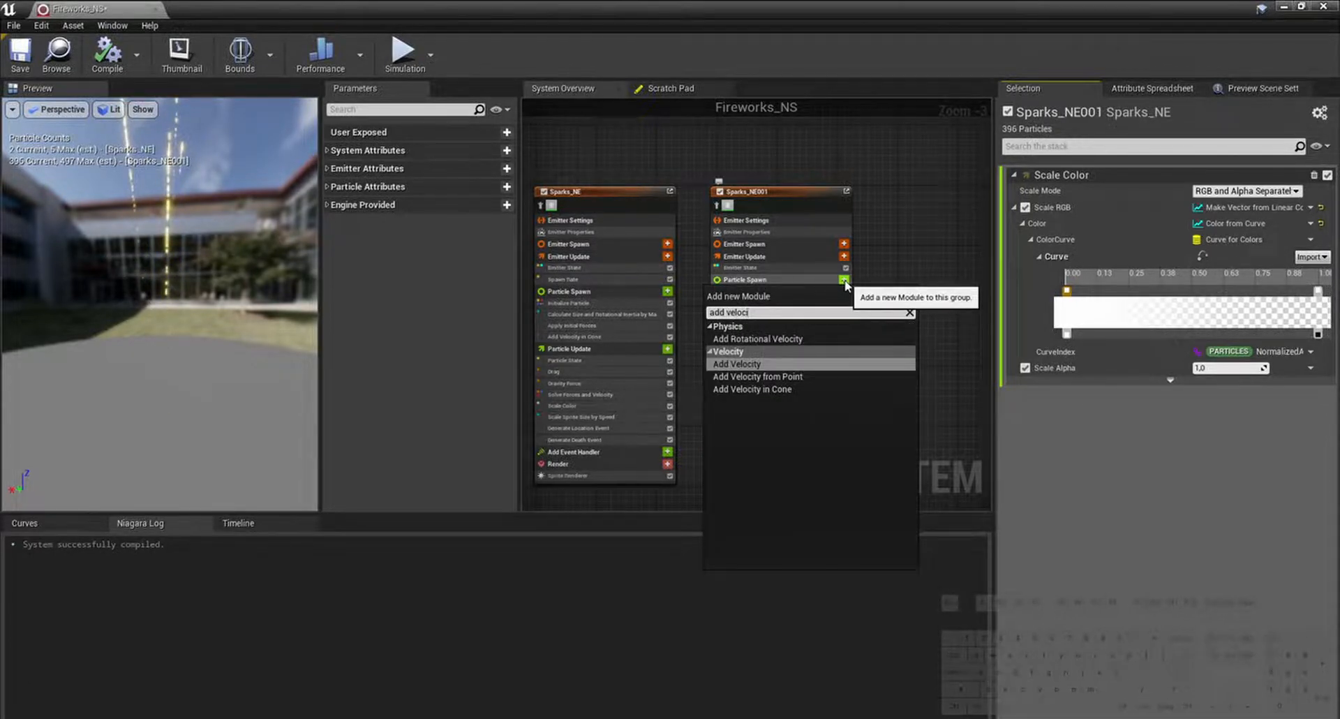
pyautogui.press('Down')
pyautogui.press('Return')
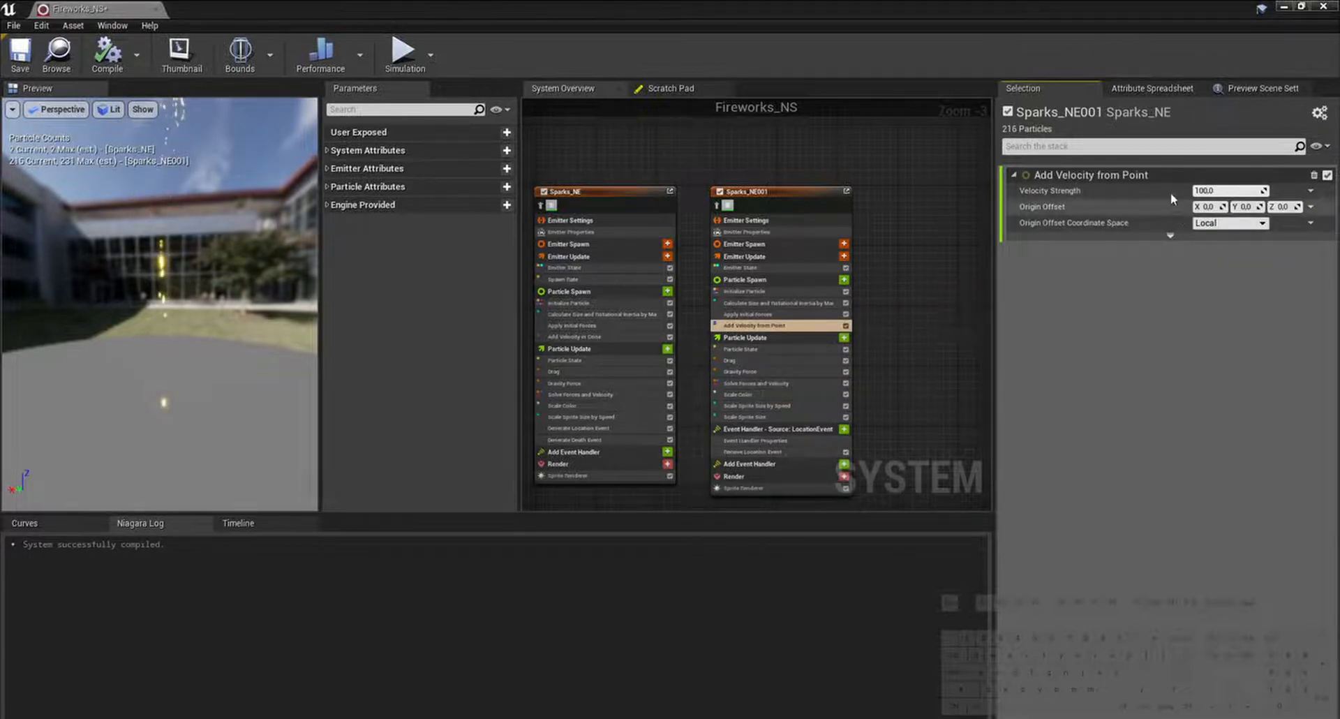
# Step: Make Velocity Strength in Add Velocity from Point a Random Range Float with minimum 10 and maximum 75
pyautogui.click(1311, 191)
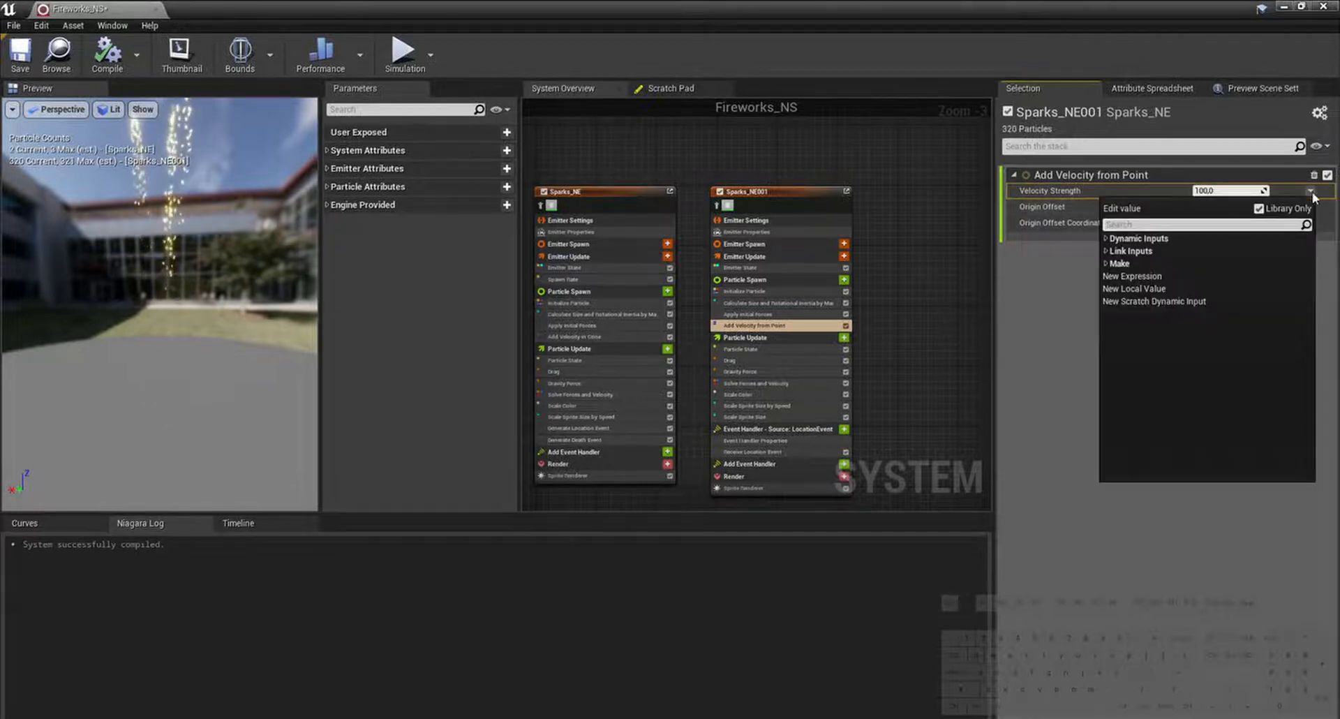
pyautogui.write('random')
pyautogui.press('Return')
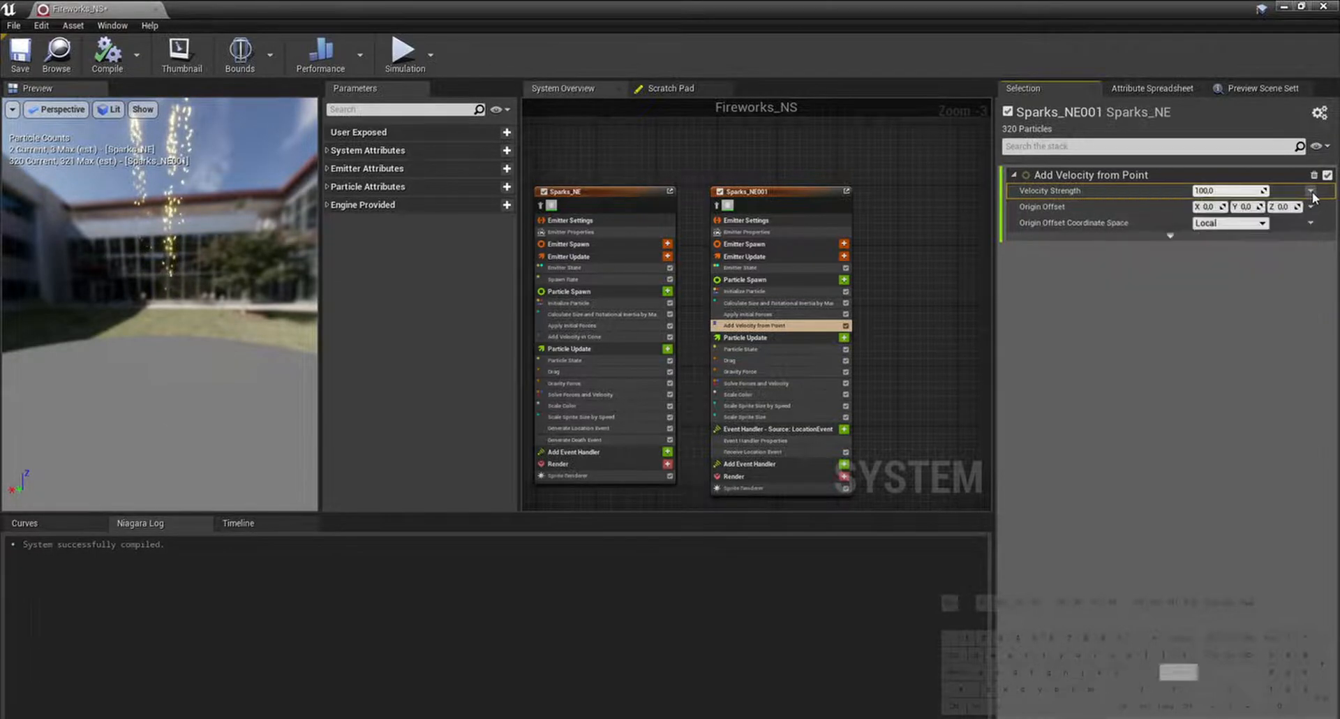
pyautogui.click(1238, 207)
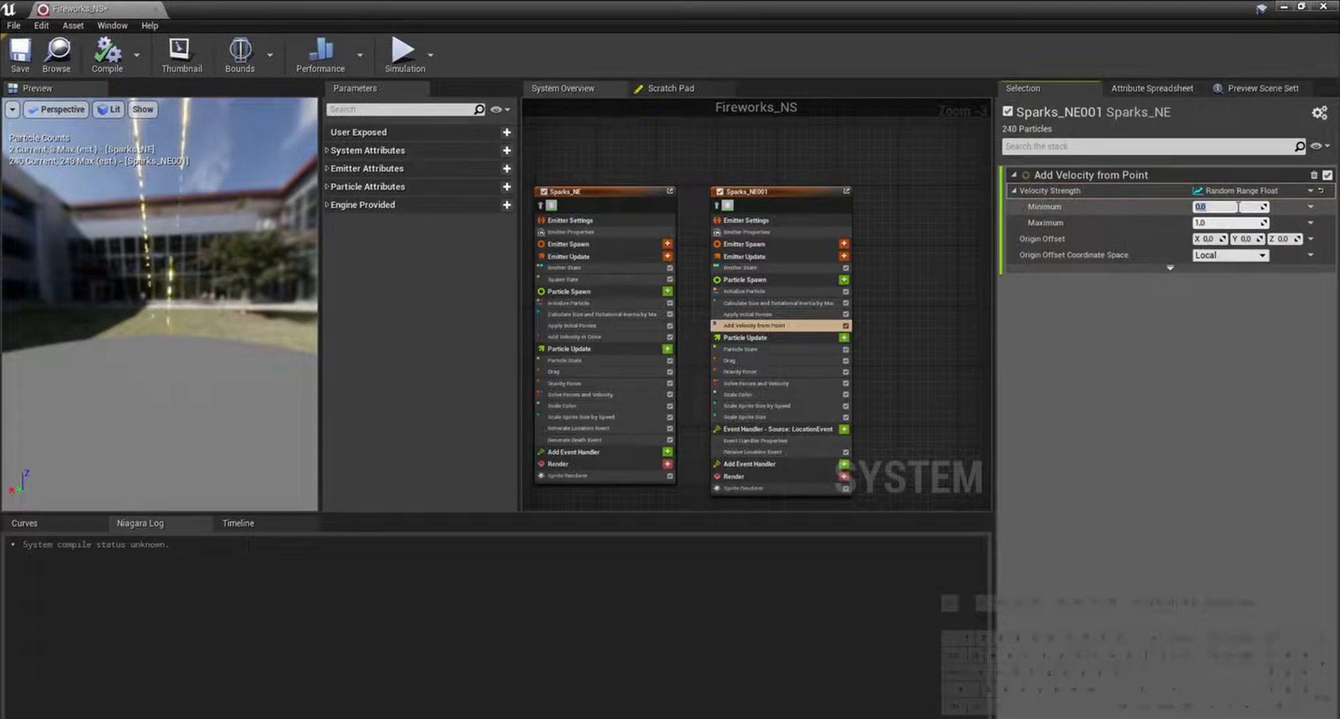
pyautogui.write('10')
pyautogui.press('Tab')
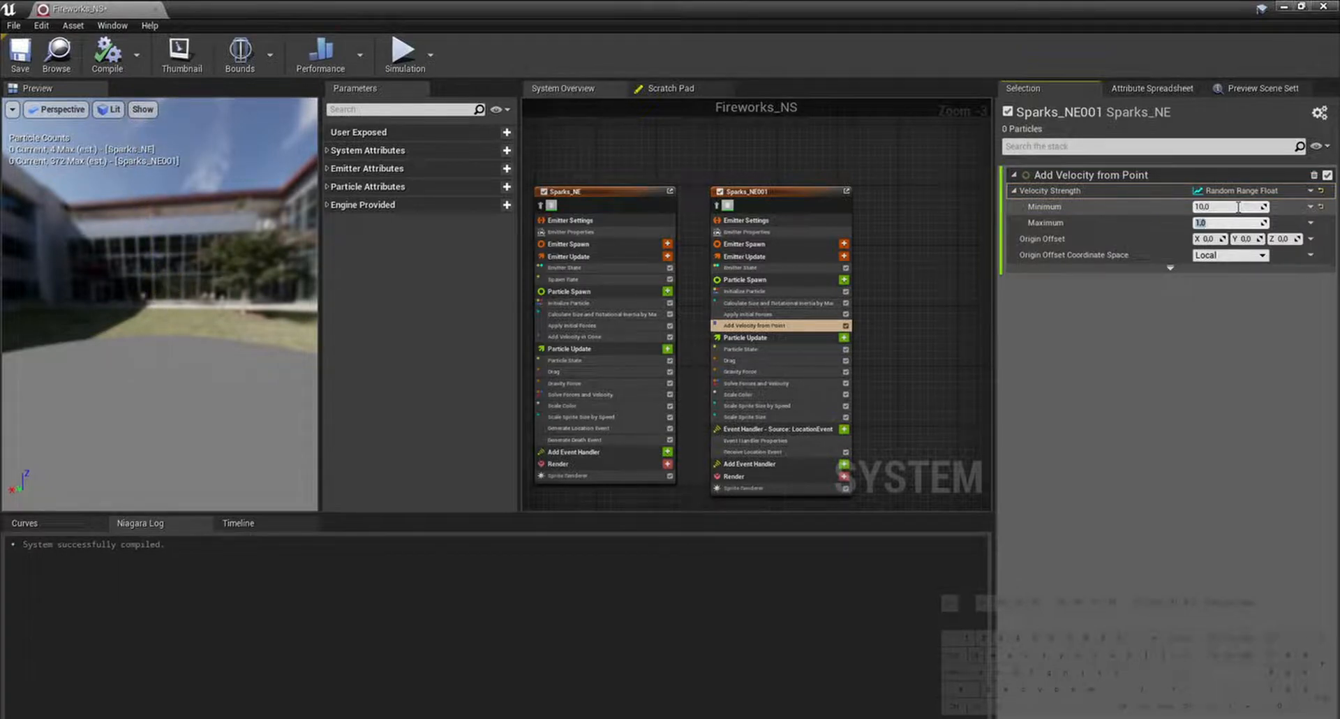
pyautogui.write('75')
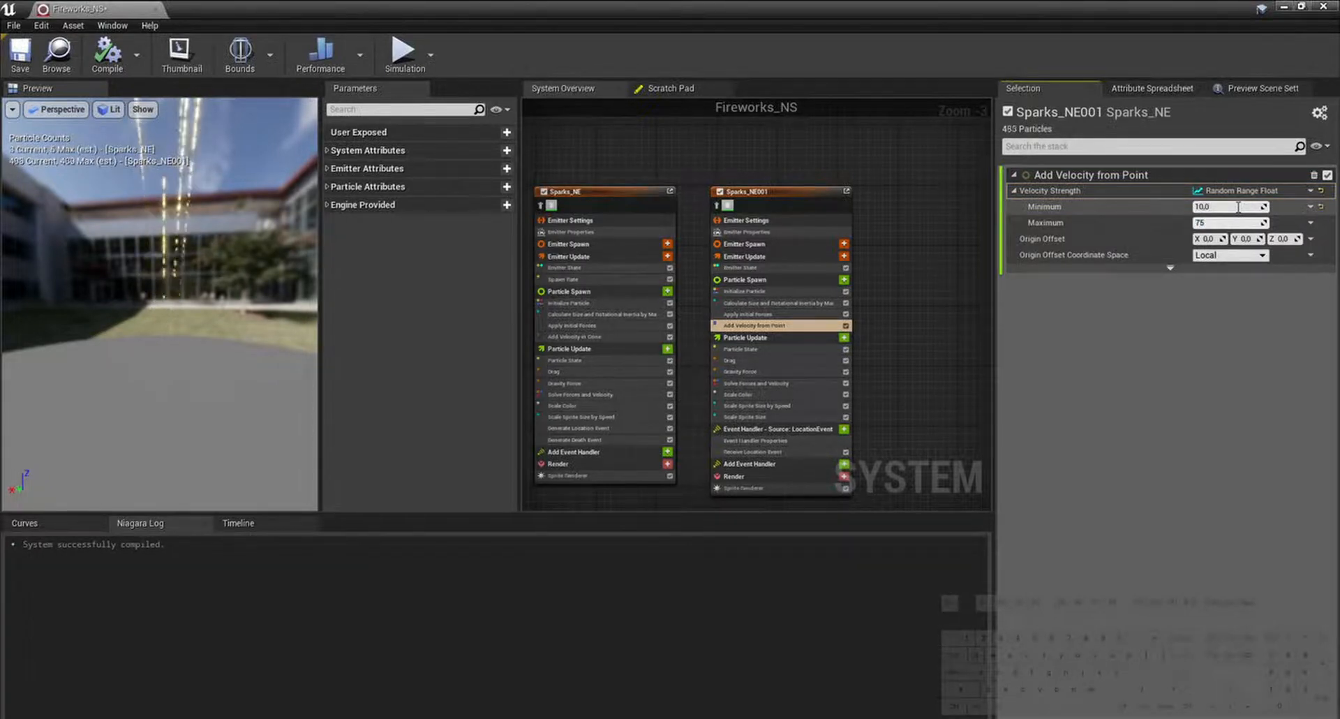
pyautogui.press('Return')
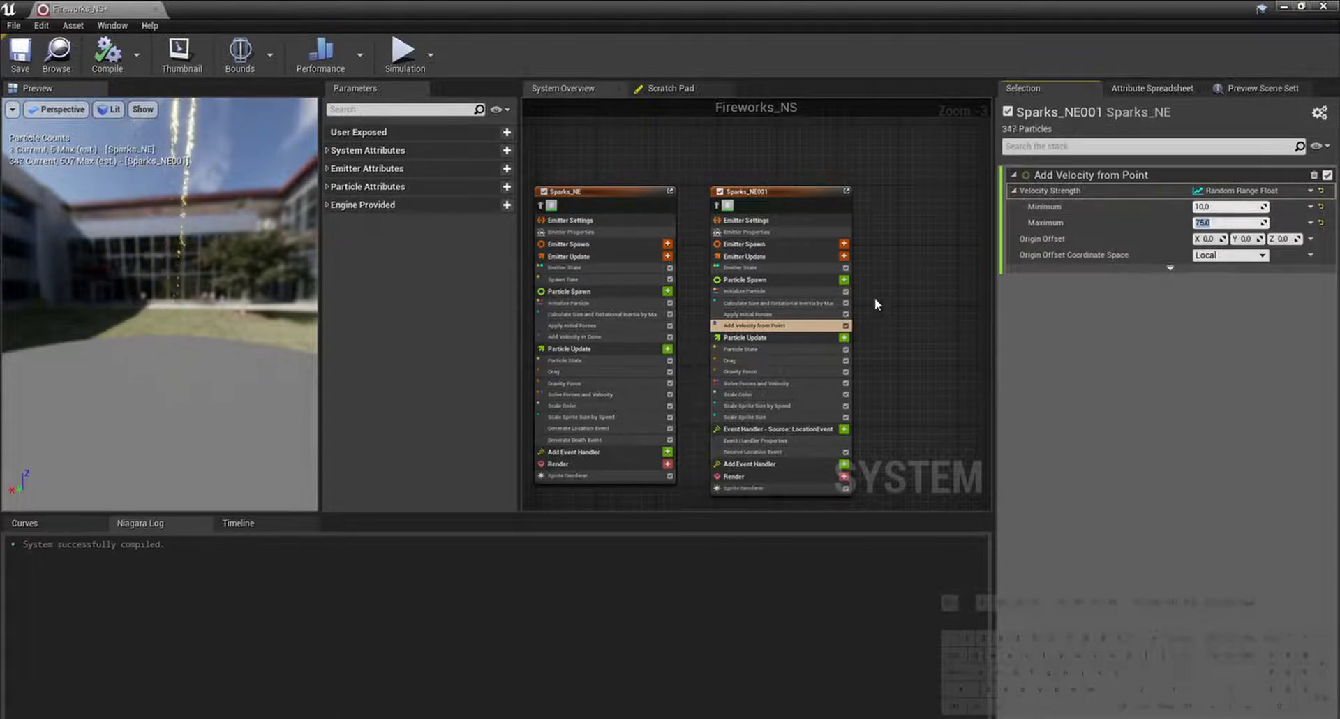
# Step: Set the Mass in Initialize Particle of Sparks_NE001 to 10 and check the trail in the preview
pyautogui.moveTo(279, 275); pyautogui.dragTo(279, 342)
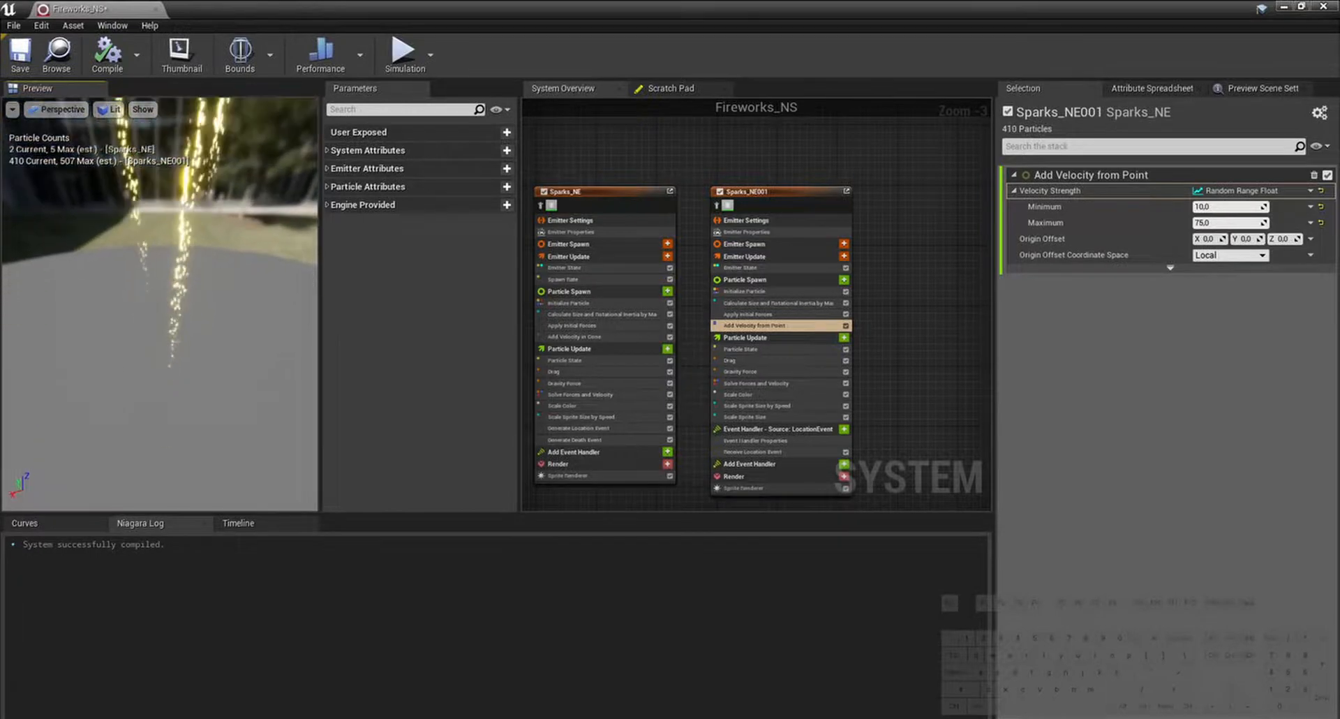
pyautogui.moveTo(216, 255); pyautogui.dragTo(215, 199)
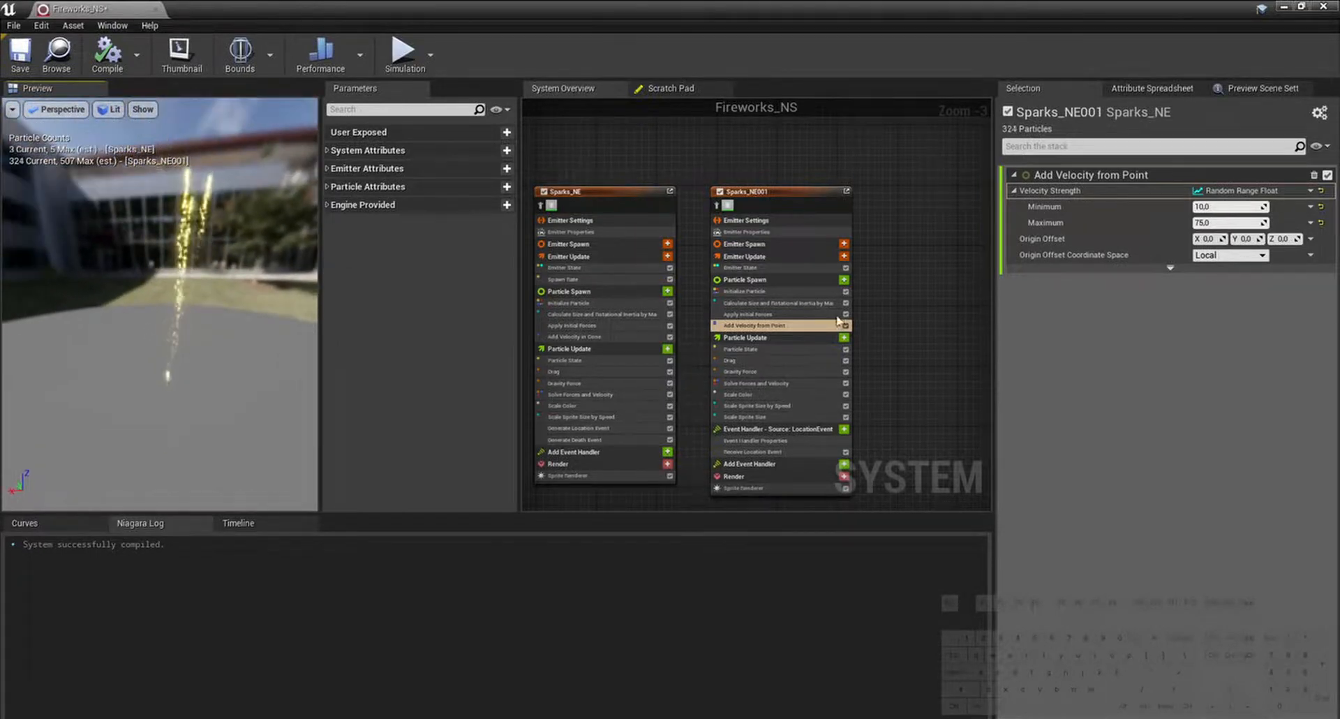
pyautogui.click(781, 281)
pyautogui.click(1221, 334)
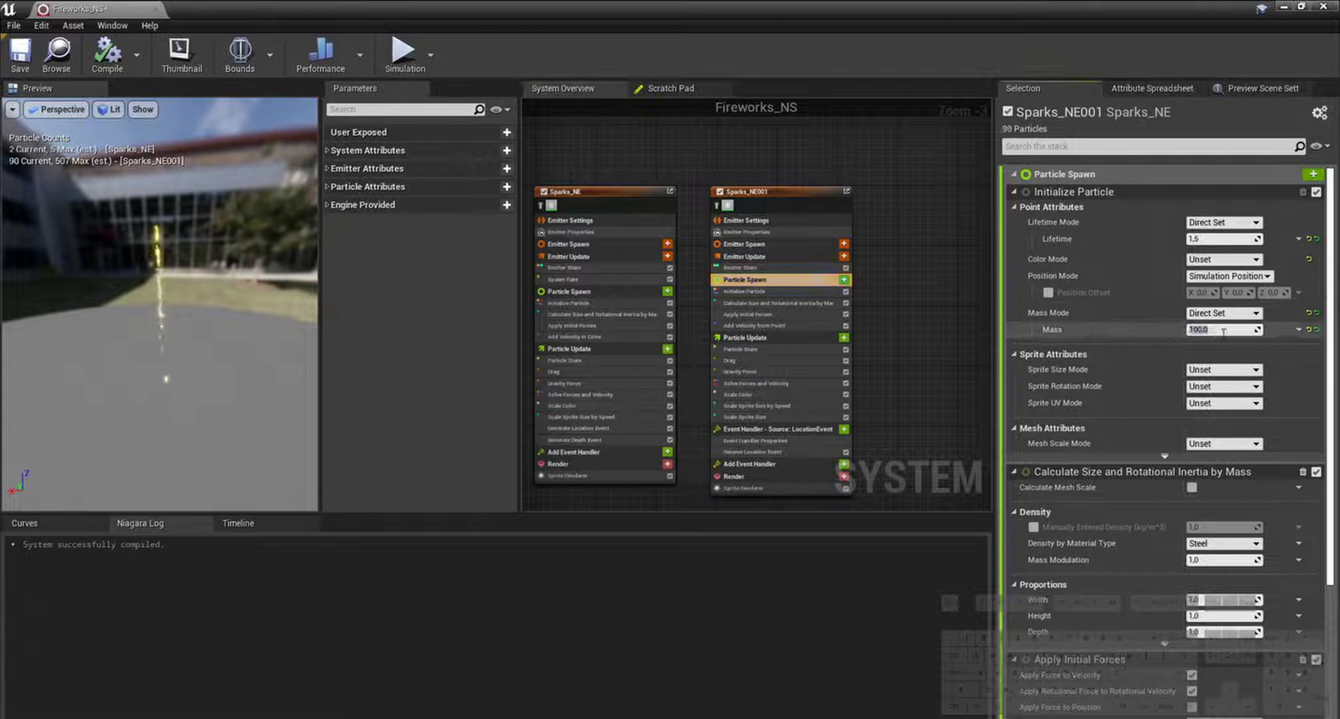
pyautogui.write('10')
pyautogui.press('Return')
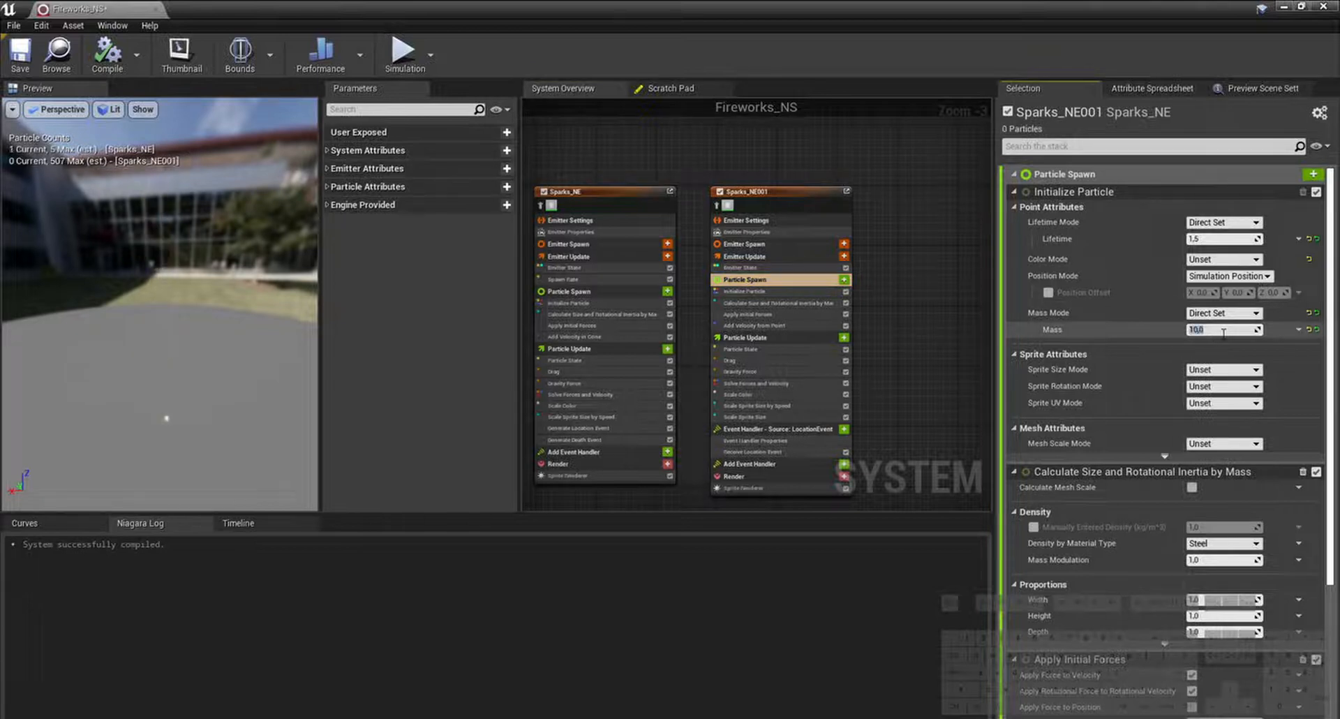
pyautogui.moveTo(30, 299); pyautogui.dragTo(115, 279)
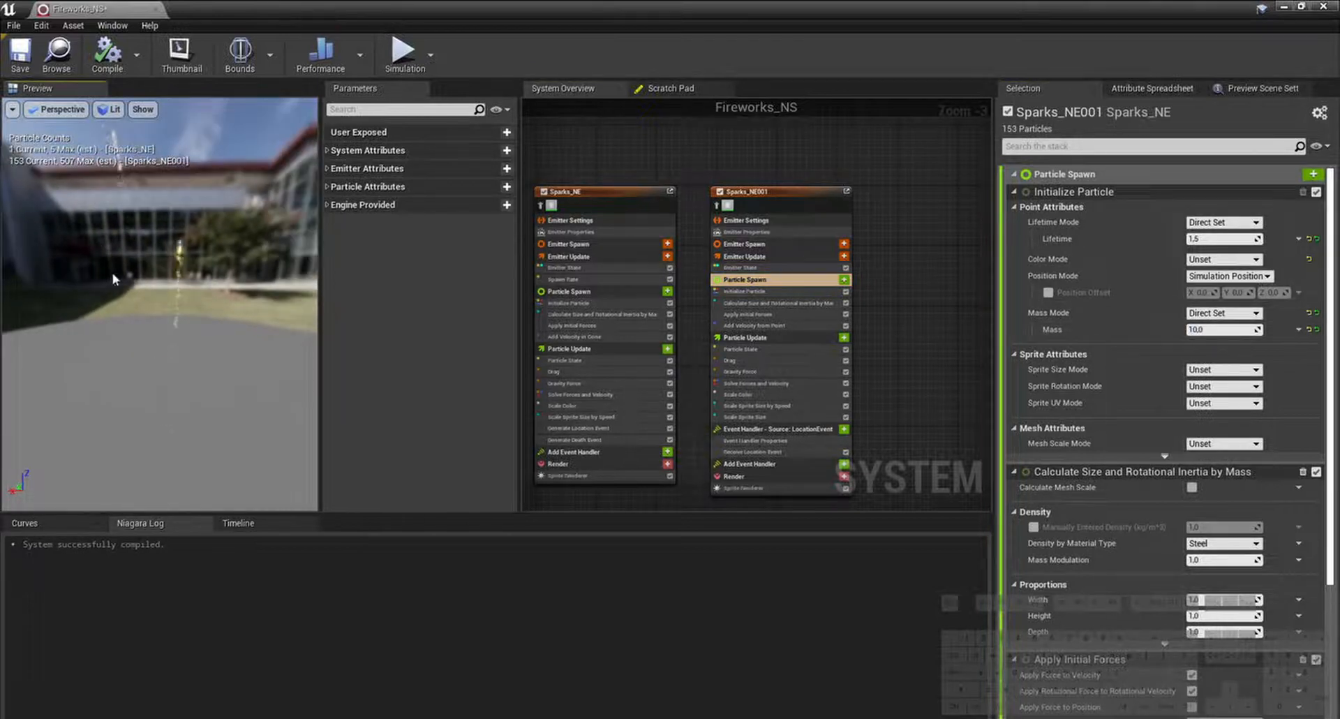
# Step: Save the Fireworks_NS system and turn on the performance display for the emitter modules
pyautogui.click(801, 394)
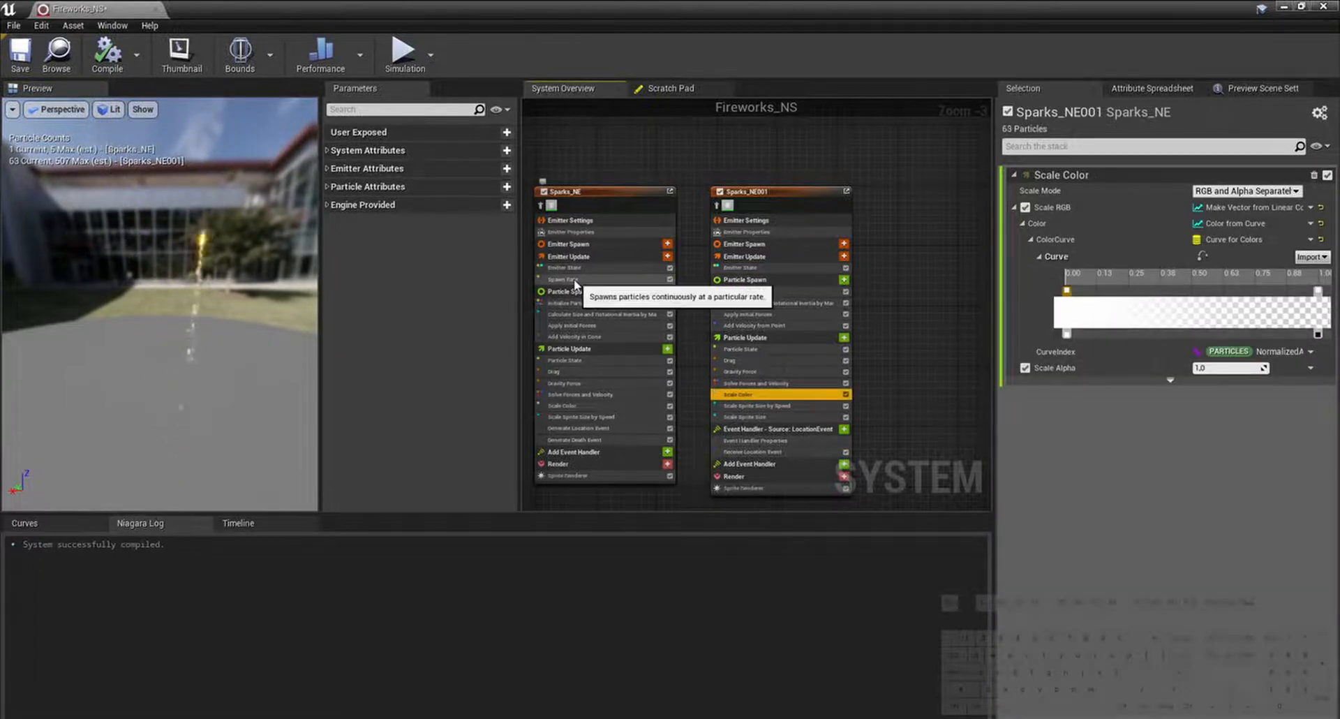
pyautogui.click(17, 58)
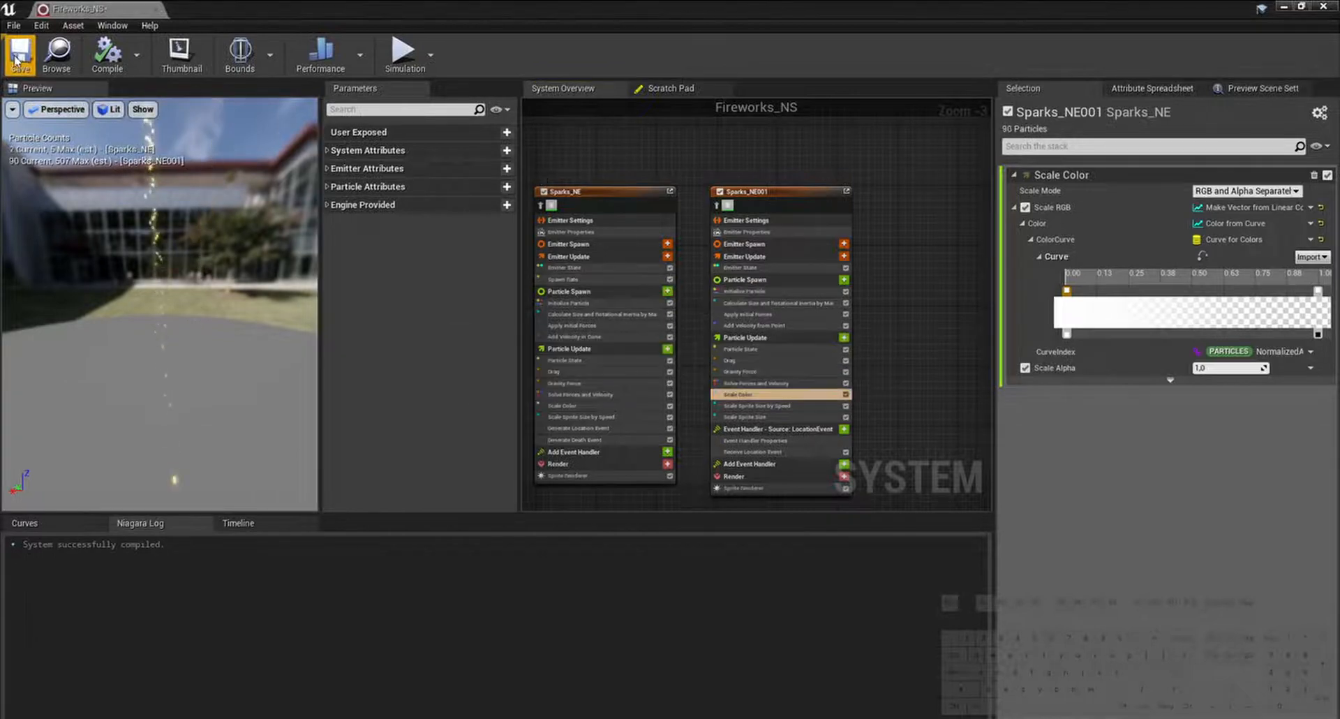
pyautogui.click(321, 55)
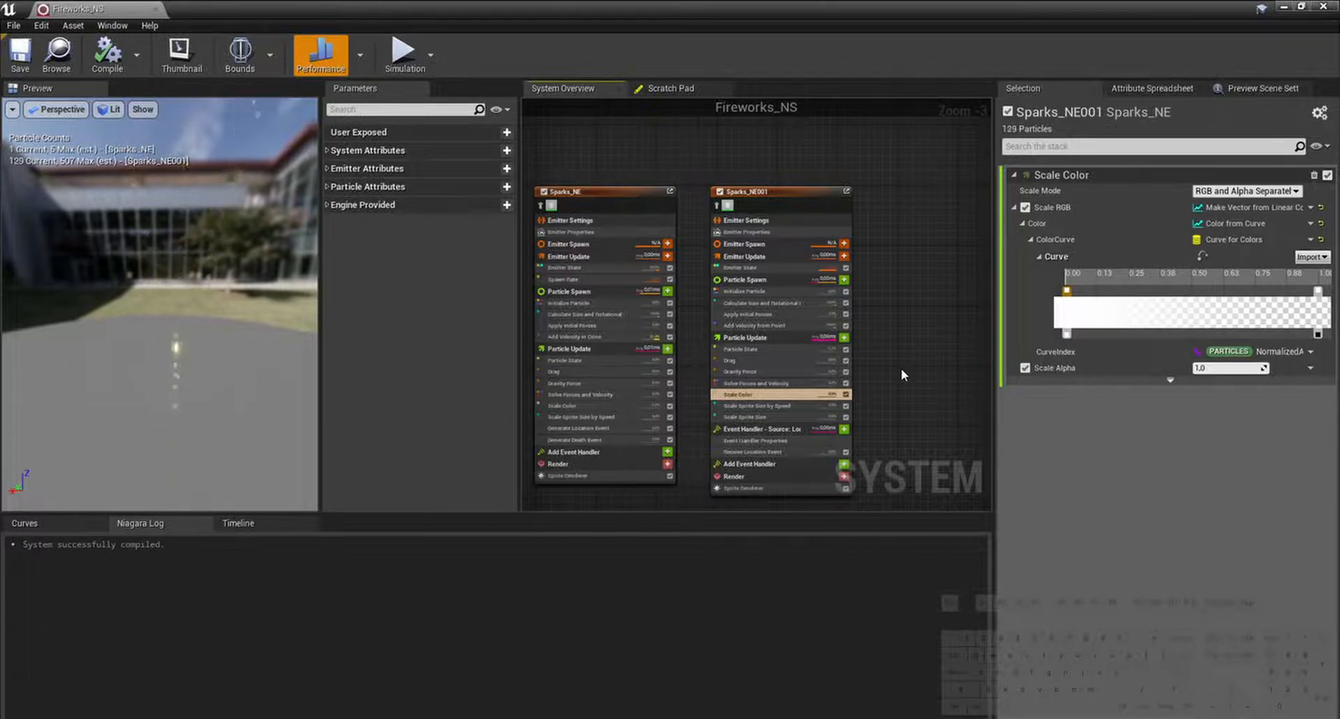
pyautogui.scroll(3, 683, 262)
pyautogui.scroll(-2, 683, 262)
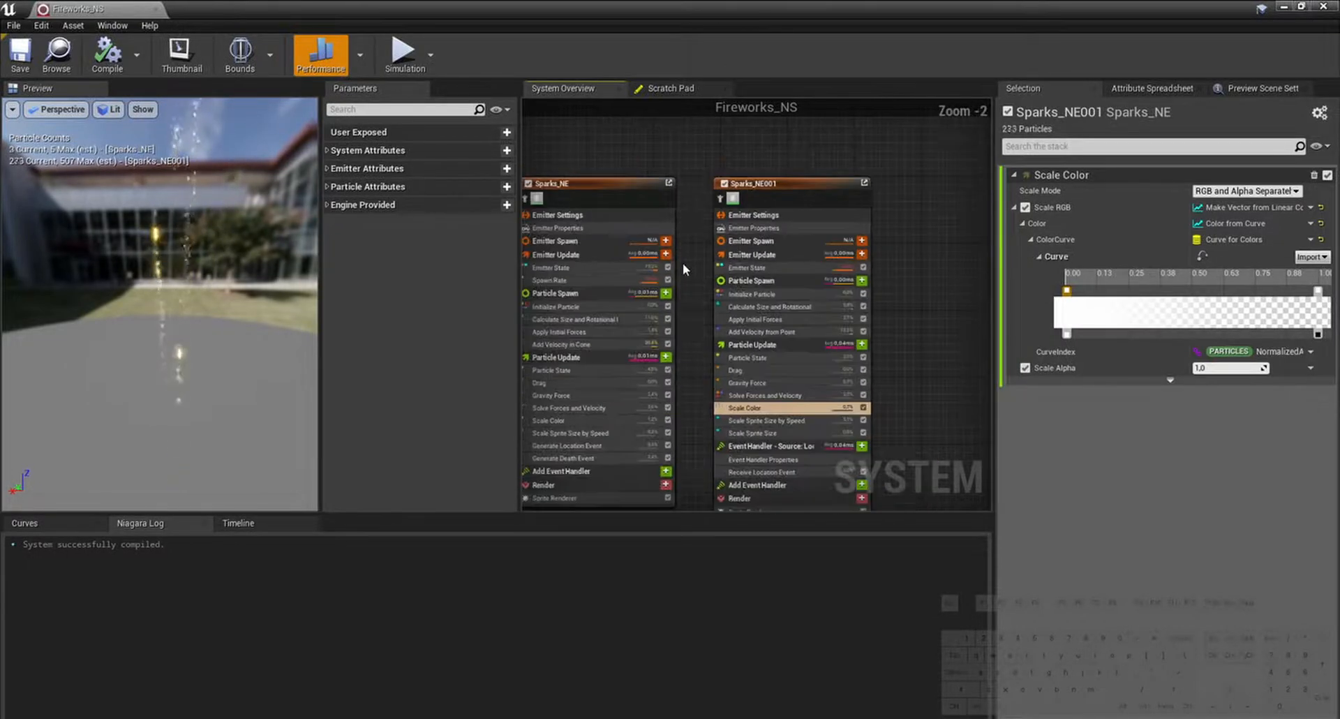
pyautogui.scroll(-1, 911, 342)
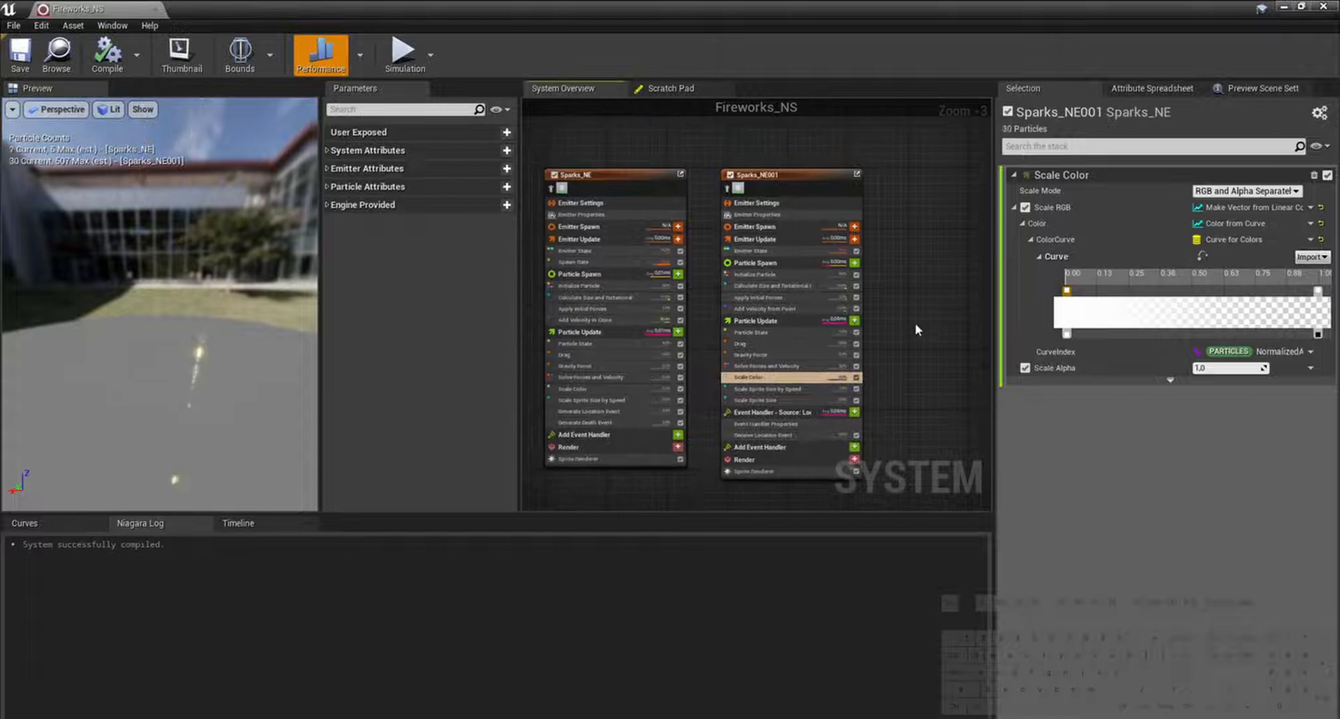
pyautogui.moveTo(915, 322); pyautogui.dragTo(904, 312, button='right')
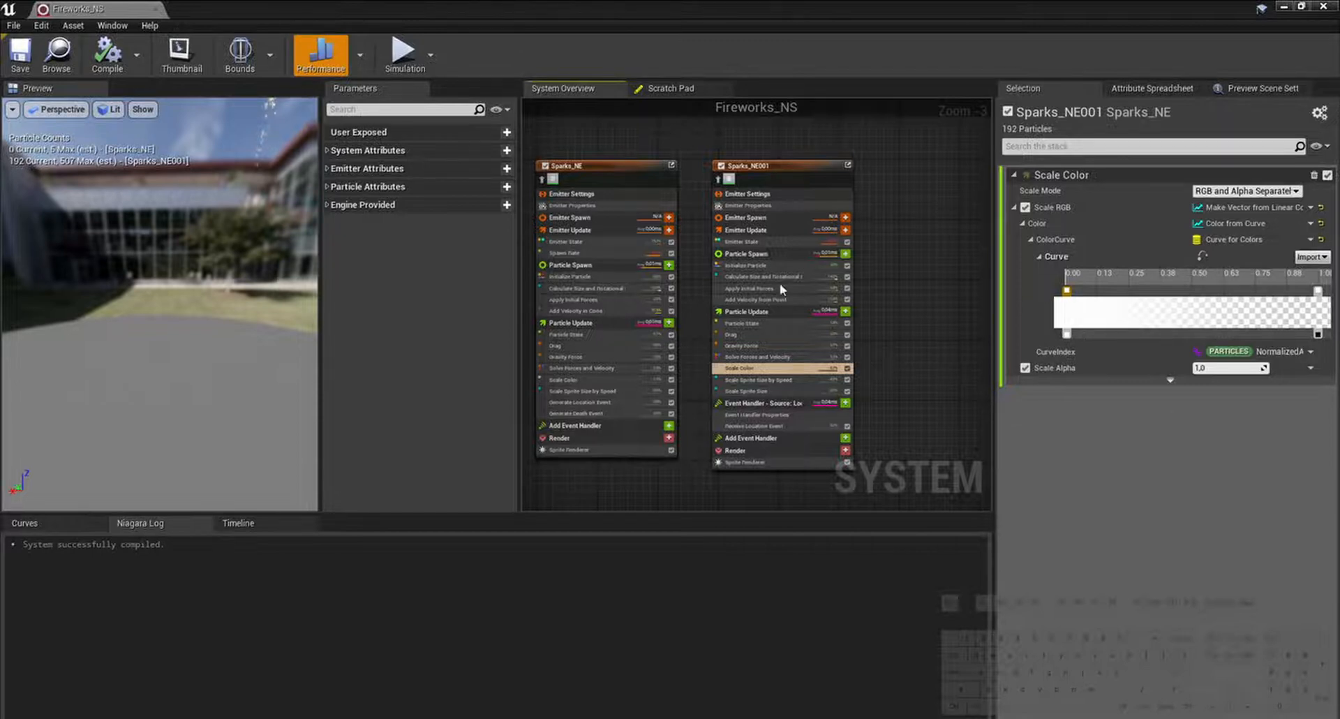
# Step: Duplicate the Sparks_NE001 emitter and place the copy beside the original without overlap
pyautogui.moveTo(901, 216); pyautogui.dragTo(878, 240, button='right')
pyautogui.scroll(-1, 875, 219)
pyautogui.scroll(1, 845, 243)
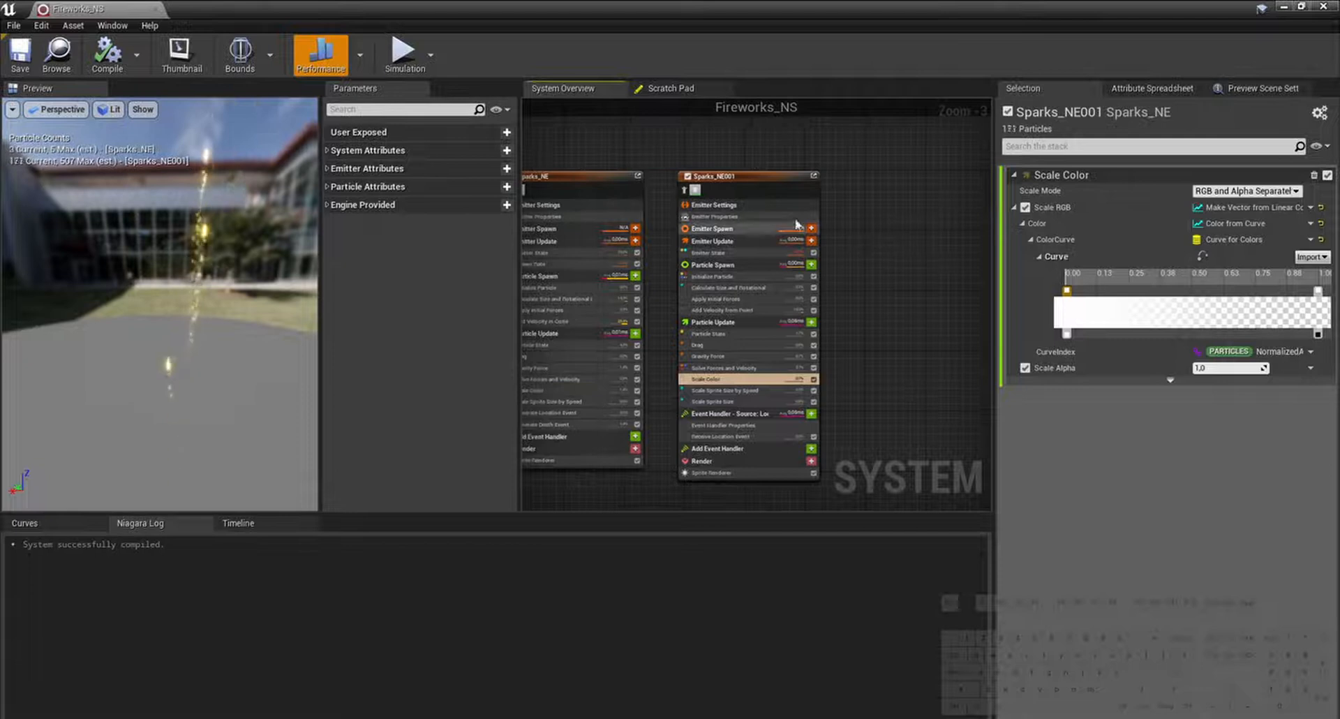
pyautogui.click(755, 183)
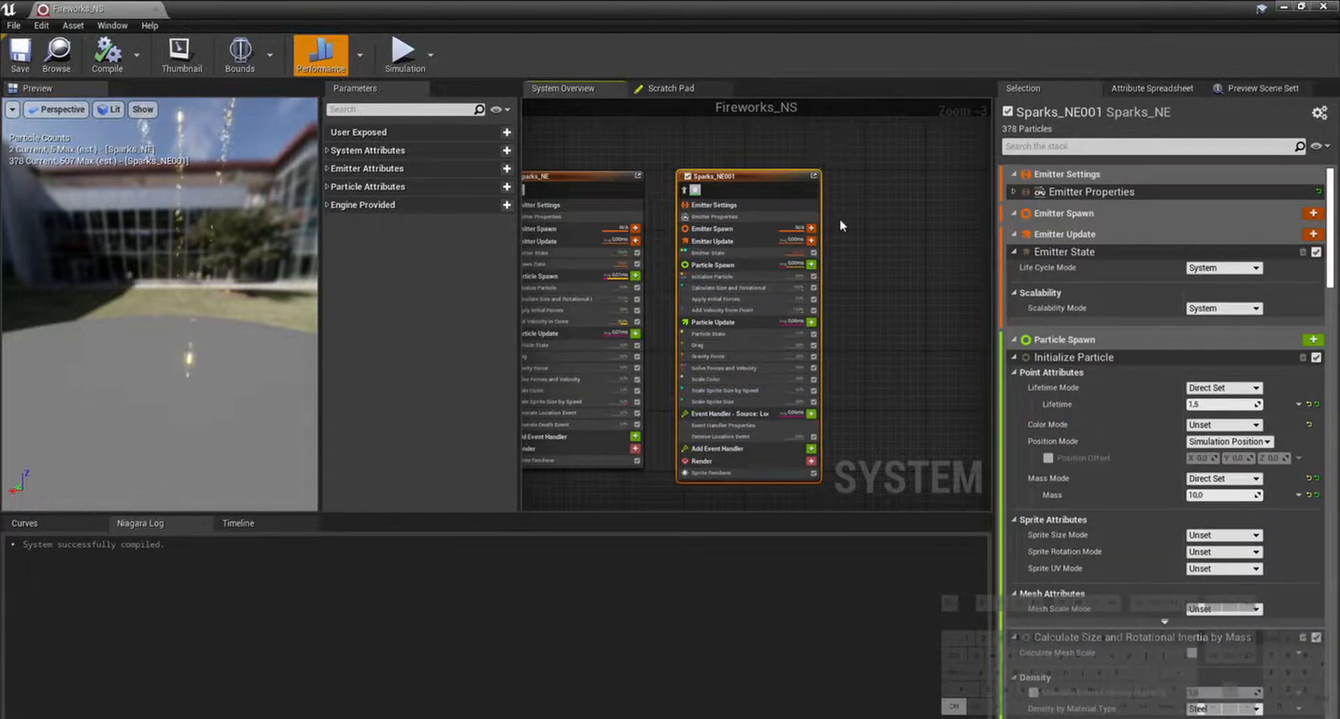
pyautogui.hotkey('ctrl', 'v')
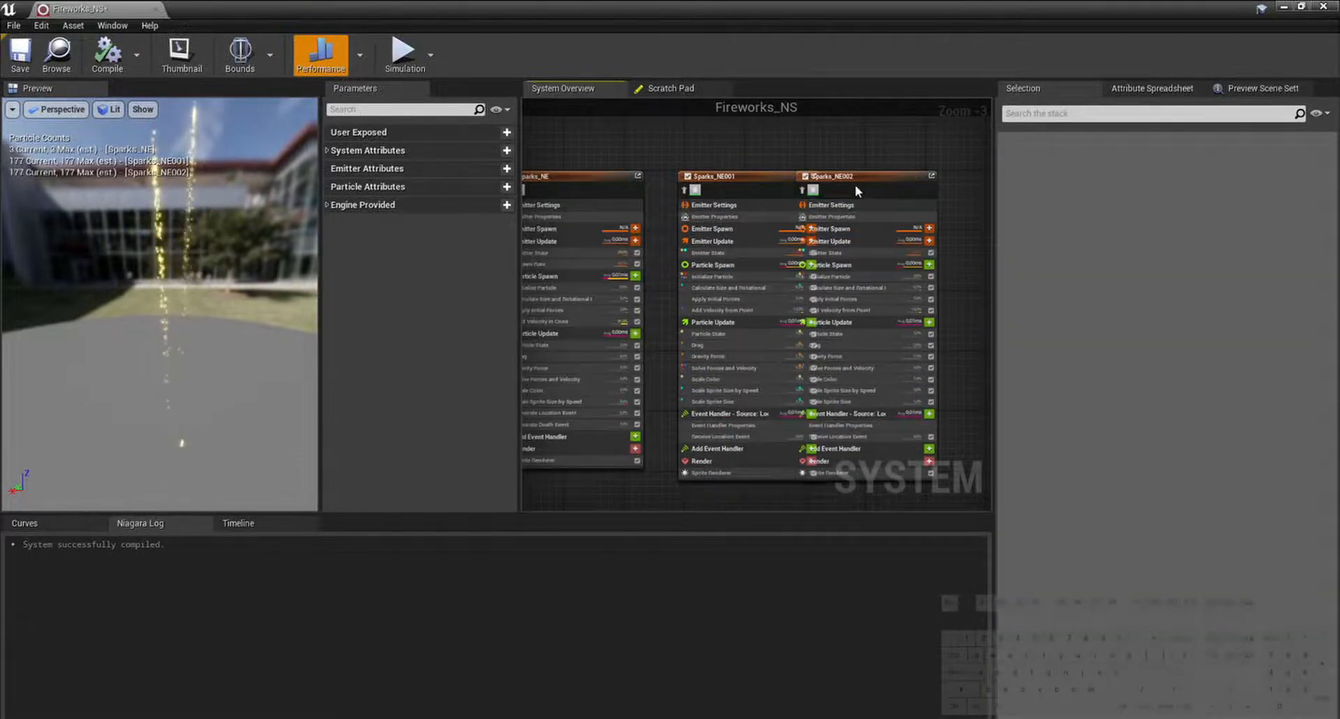
pyautogui.moveTo(866, 177); pyautogui.dragTo(925, 175)
pyautogui.click(768, 160)
pyautogui.moveTo(753, 162); pyautogui.dragTo(781, 159, button='right')
# Step: Rename the Sparks_NE001 emitter as SparkTrail
pyautogui.click(807, 176)
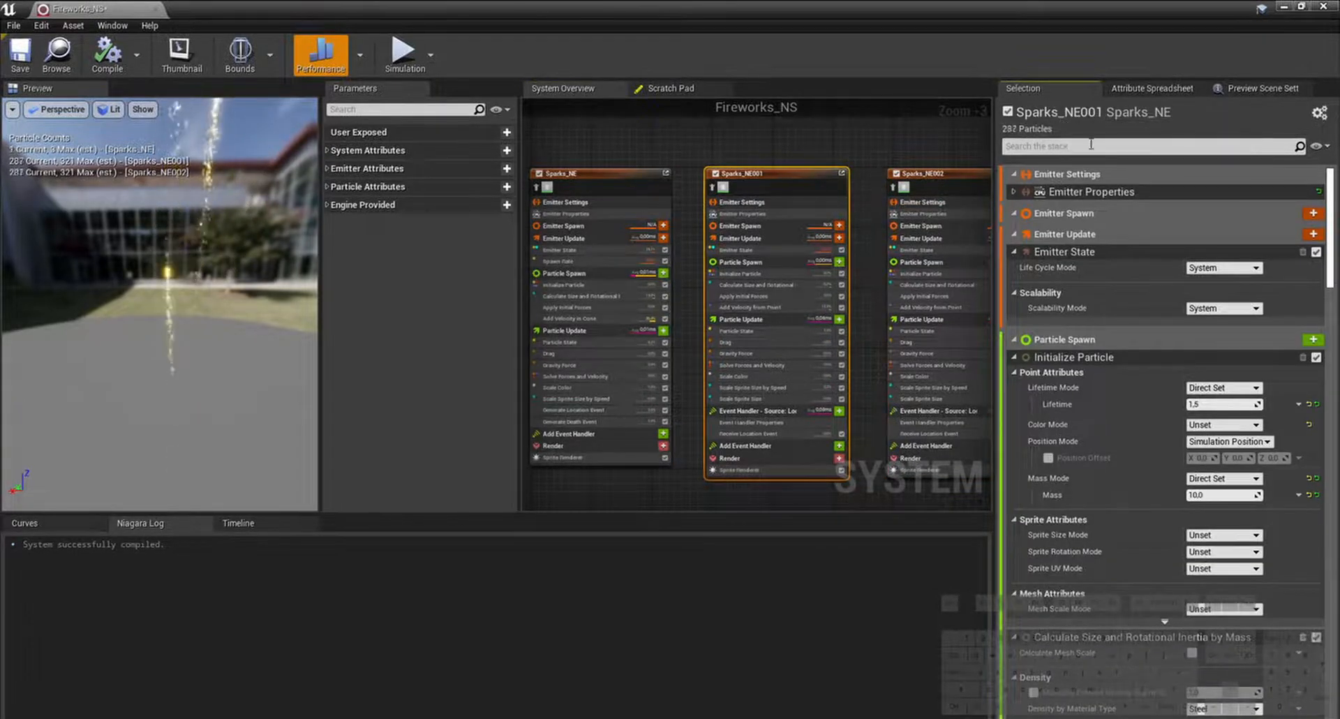
pyautogui.doubleClick(1080, 115)
pyautogui.write('SPa')
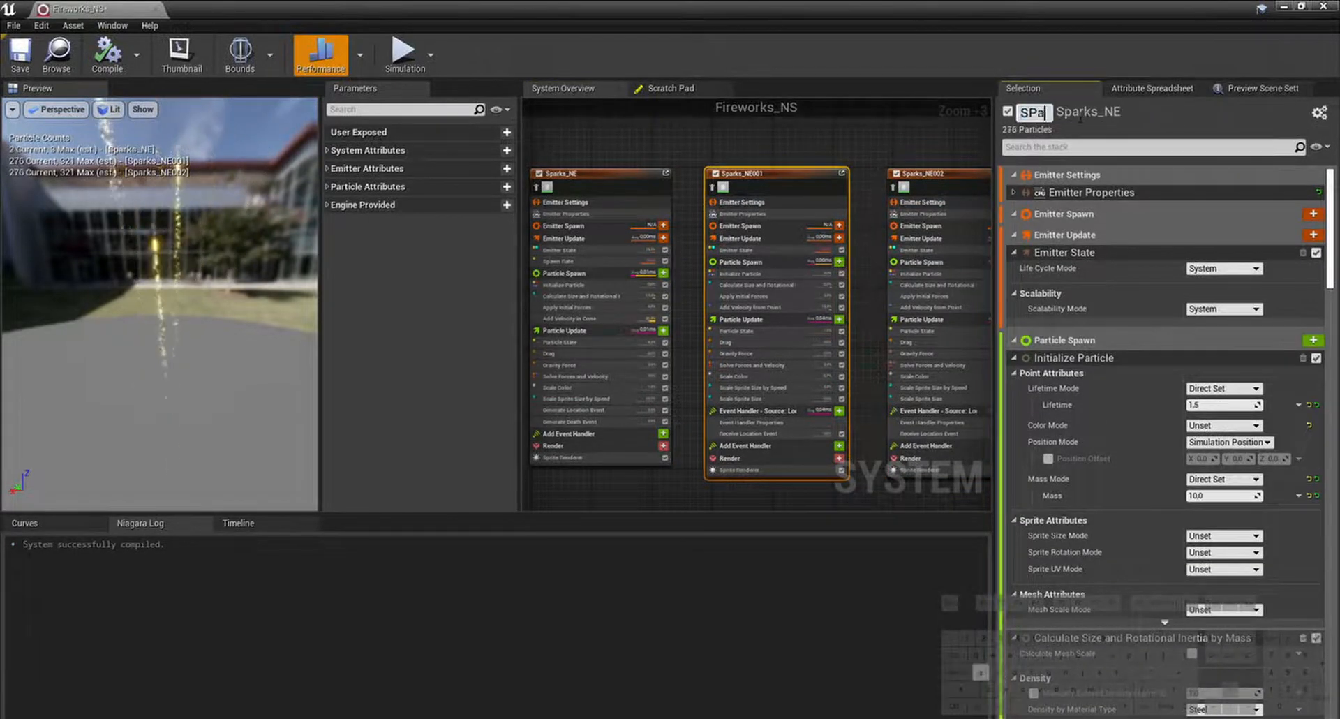
pyautogui.write('rkTrail')
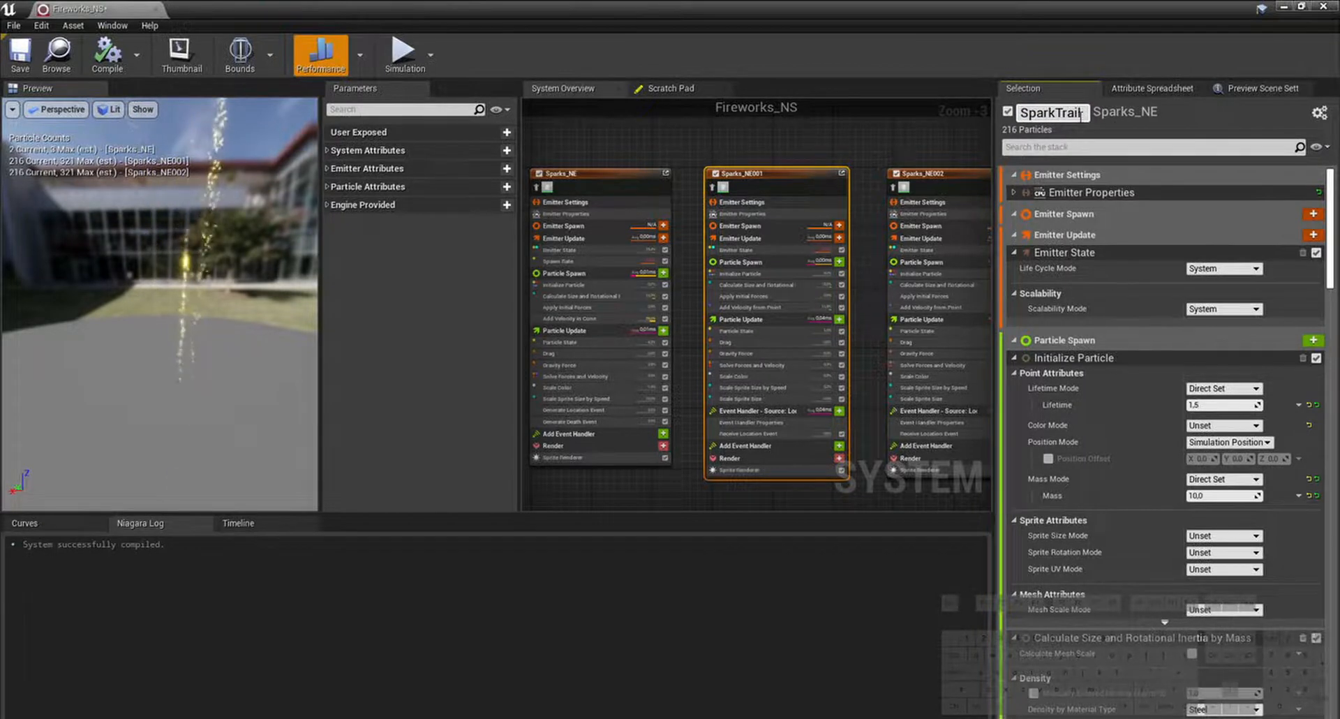
pyautogui.press('Return')
# Step: Rename the duplicated Sparks_NE002 emitter as Peony
pyautogui.moveTo(866, 136); pyautogui.dragTo(737, 137, button='right')
pyautogui.click(834, 177)
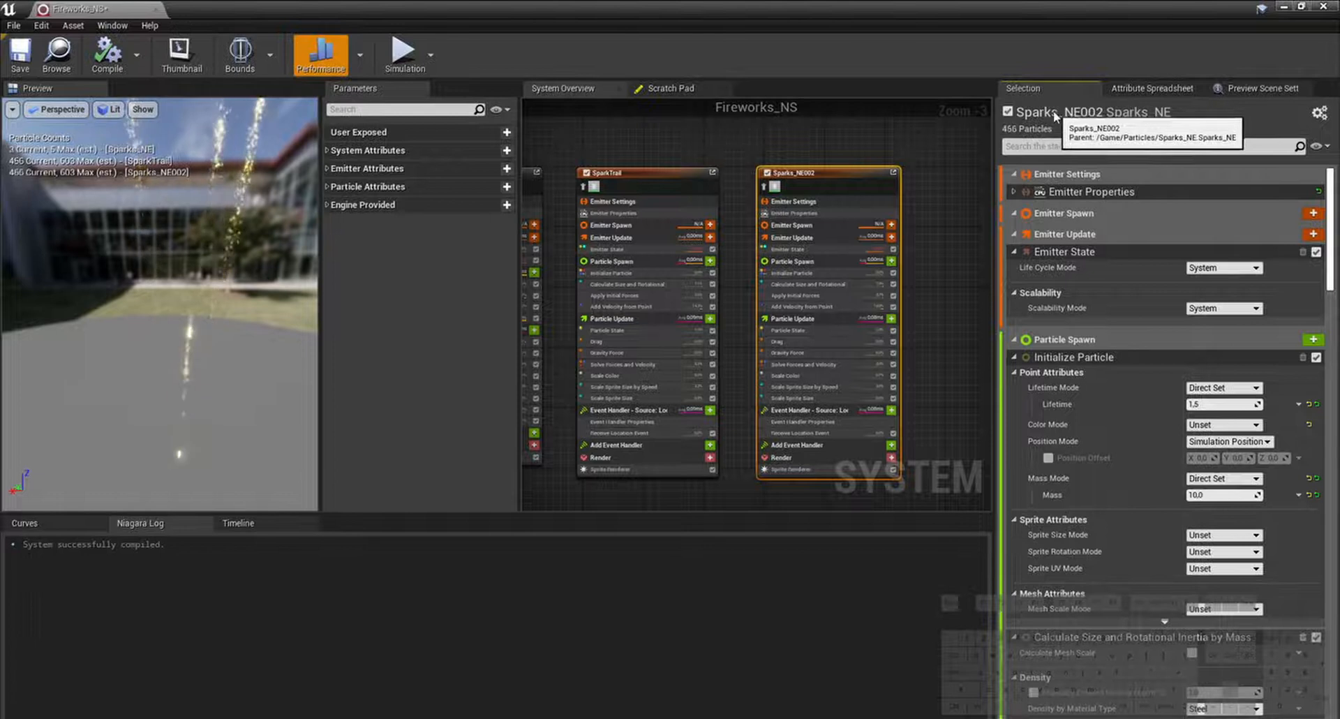
pyautogui.doubleClick(1056, 112)
pyautogui.write('Peon')
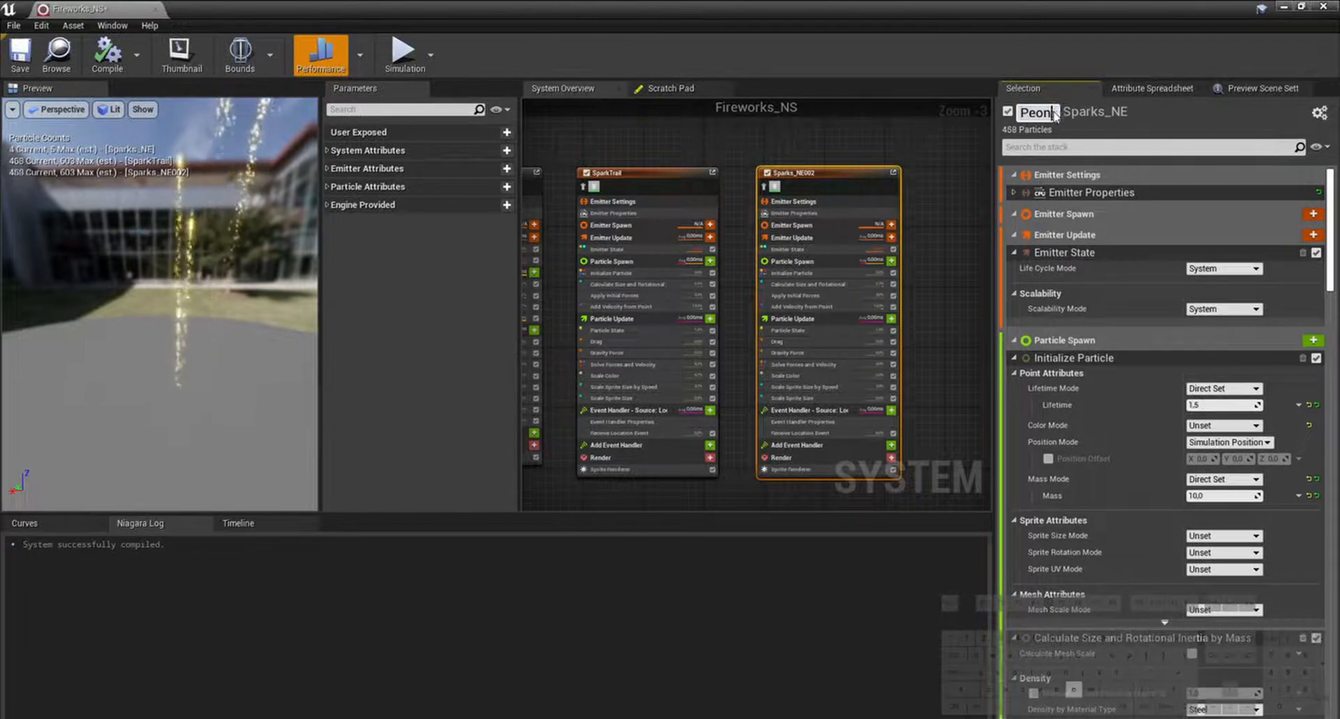
pyautogui.write('y')
pyautogui.press('Return')
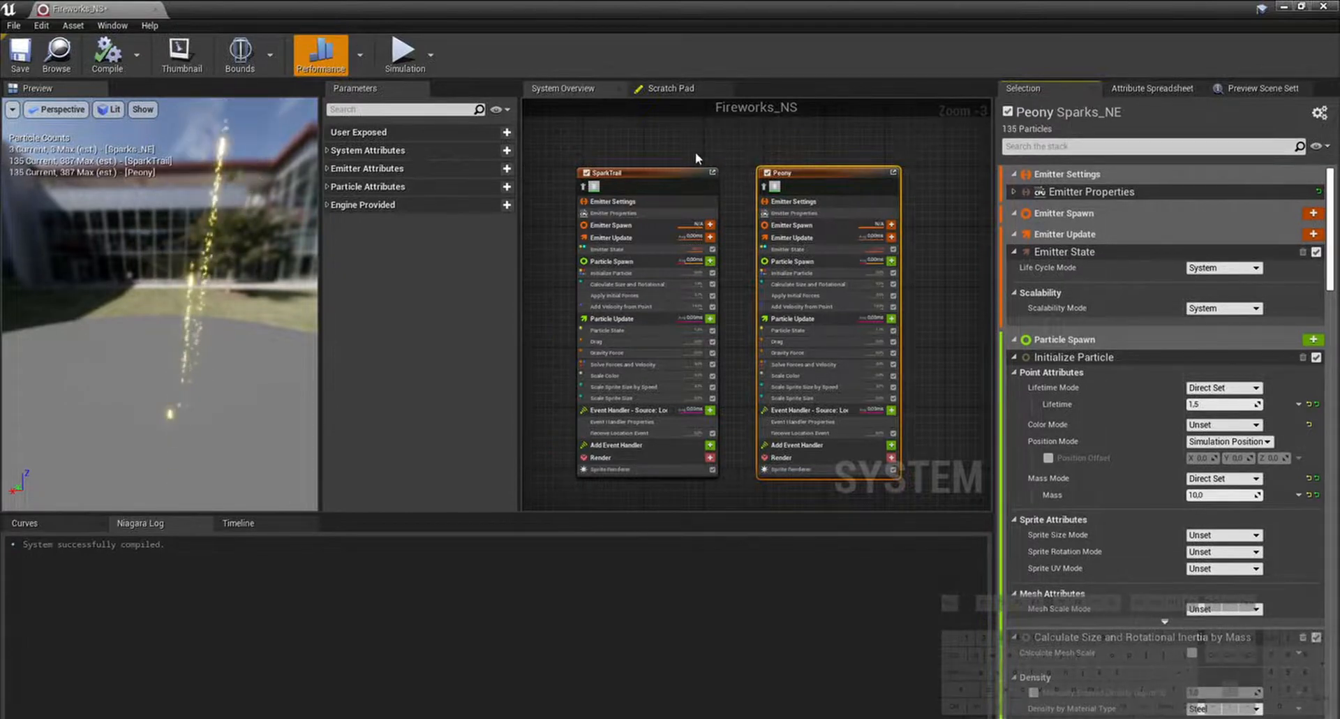
# Step: Make Lifetime in Initialize Particle of the SparkTrail emitter a Random Range Float
pyautogui.moveTo(696, 153); pyautogui.dragTo(817, 154, button='right')
pyautogui.click(816, 153)
pyautogui.click(777, 175)
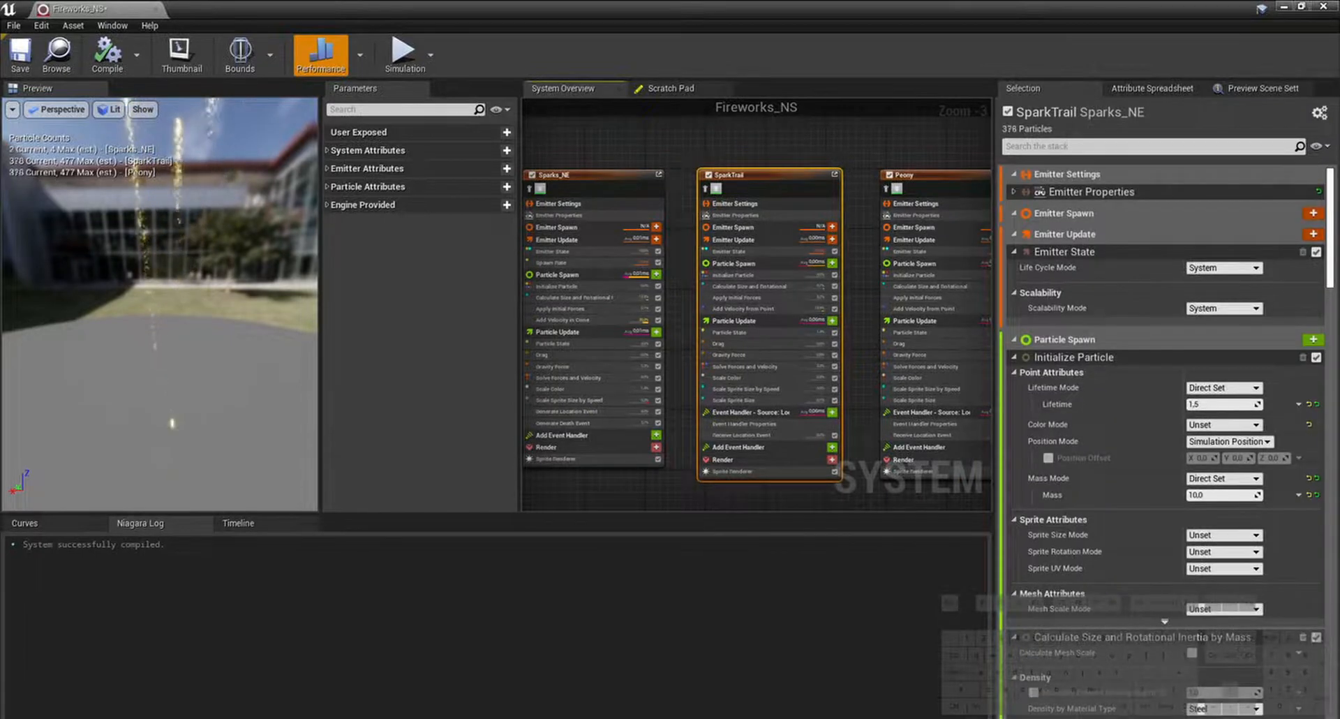
pyautogui.click(758, 264)
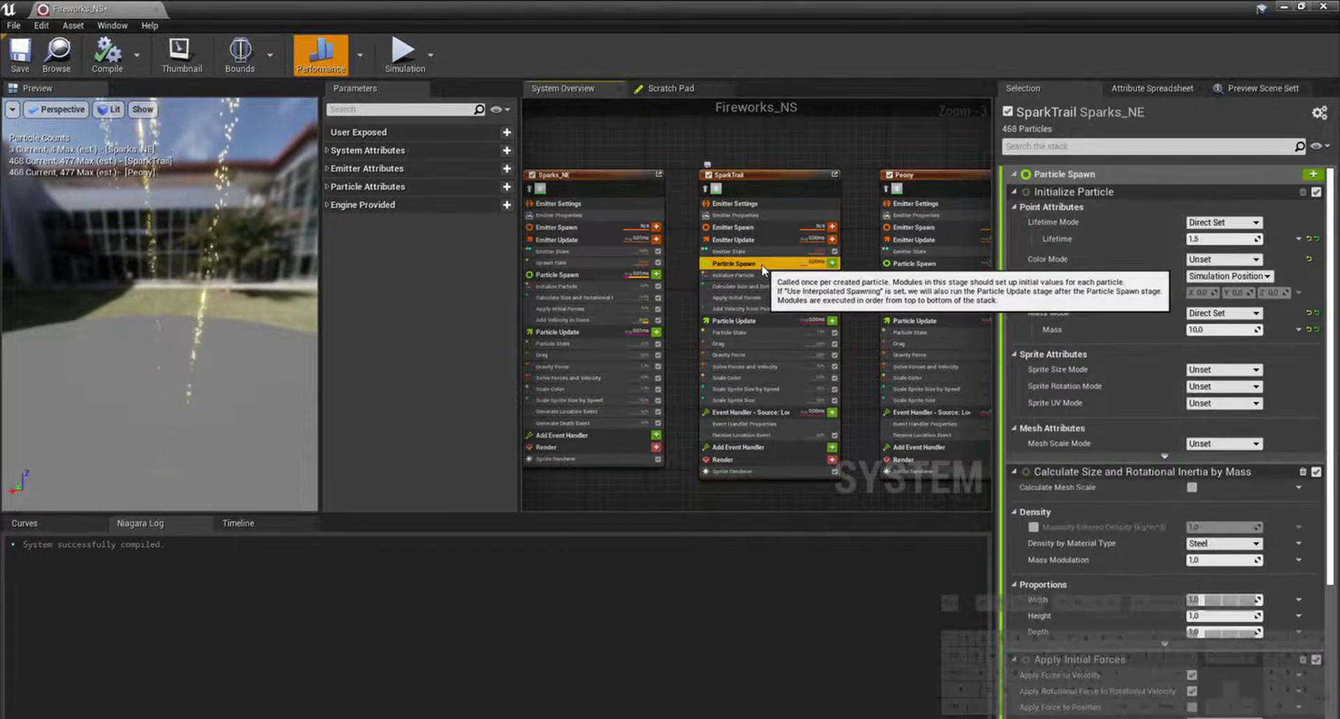
pyautogui.click(1299, 239)
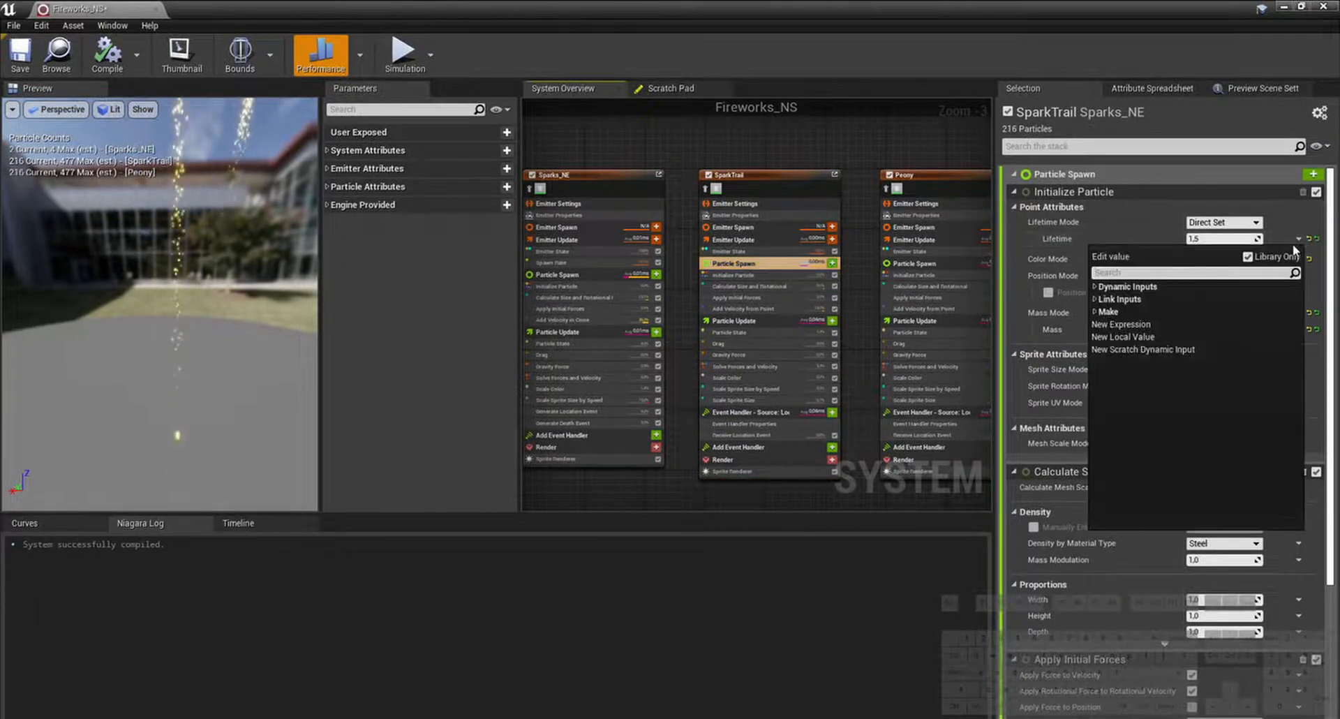
pyautogui.write('random')
pyautogui.press('Return')
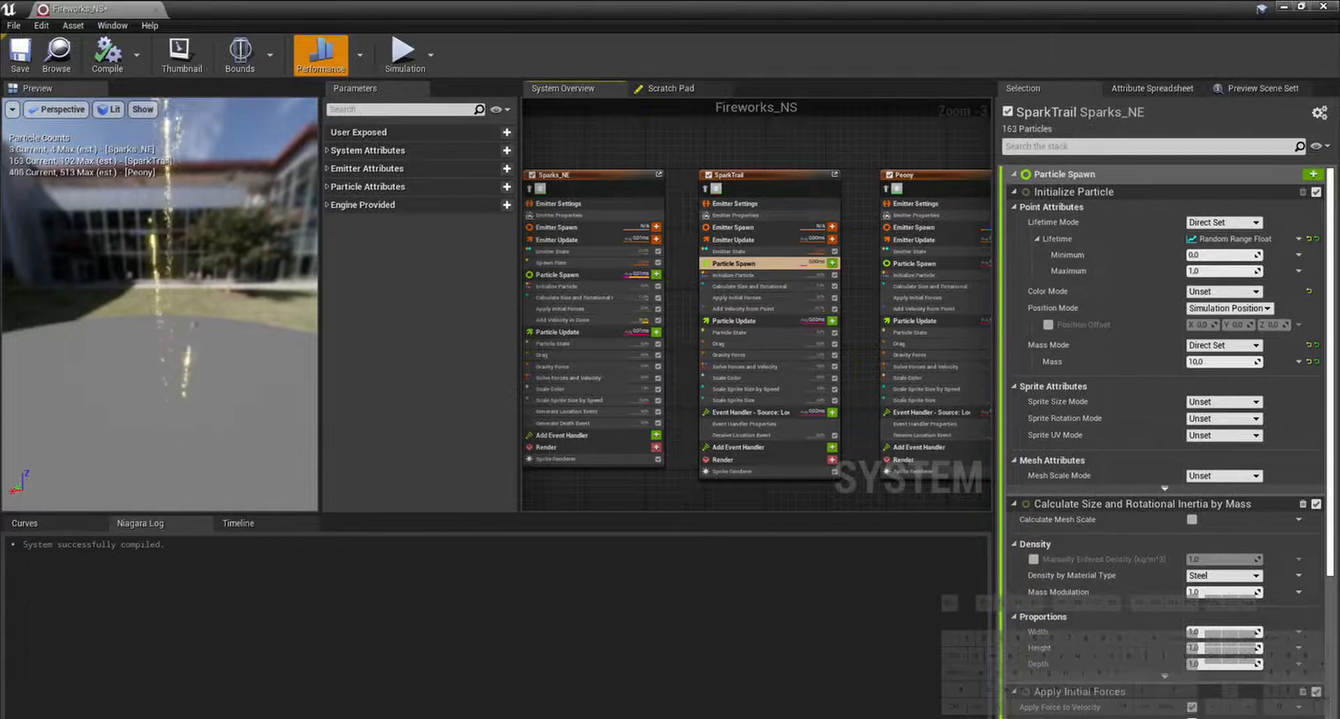
# Step: Set the minimum lifetime of the SparkTrail particles to 0.3 and save the system
pyautogui.click(1210, 256)
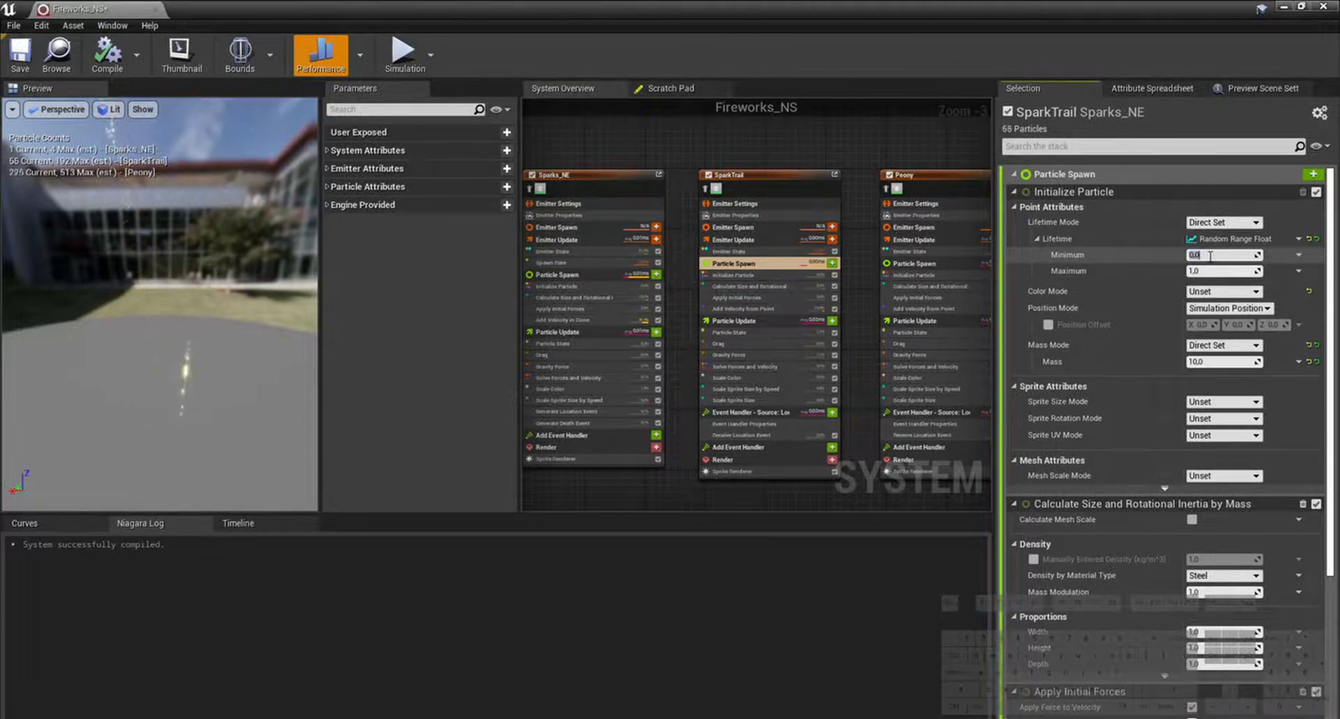
pyautogui.write('0.3')
pyautogui.press('Return')
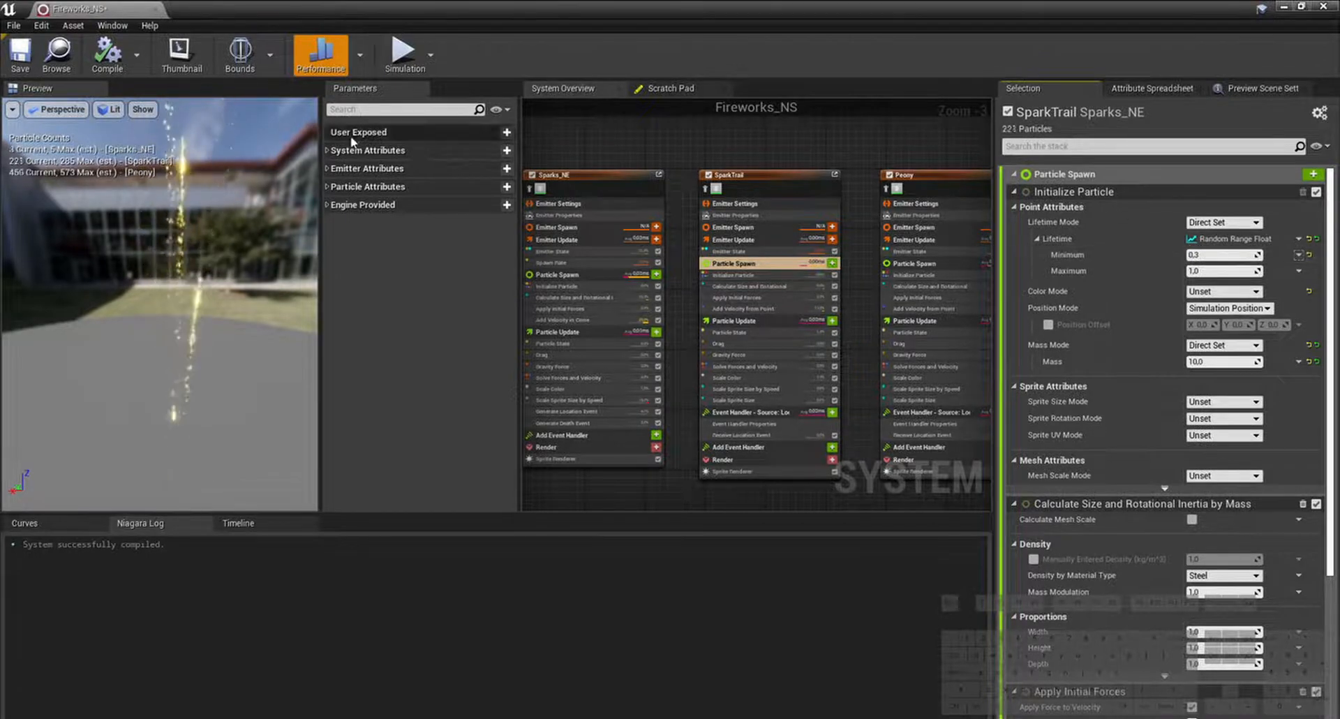
pyautogui.click(28, 61)
# Step: Replace the Receive Location Event module in the Peony emitter's event handler with a Receive Death Event module
pyautogui.moveTo(940, 154); pyautogui.dragTo(784, 150, button='right')
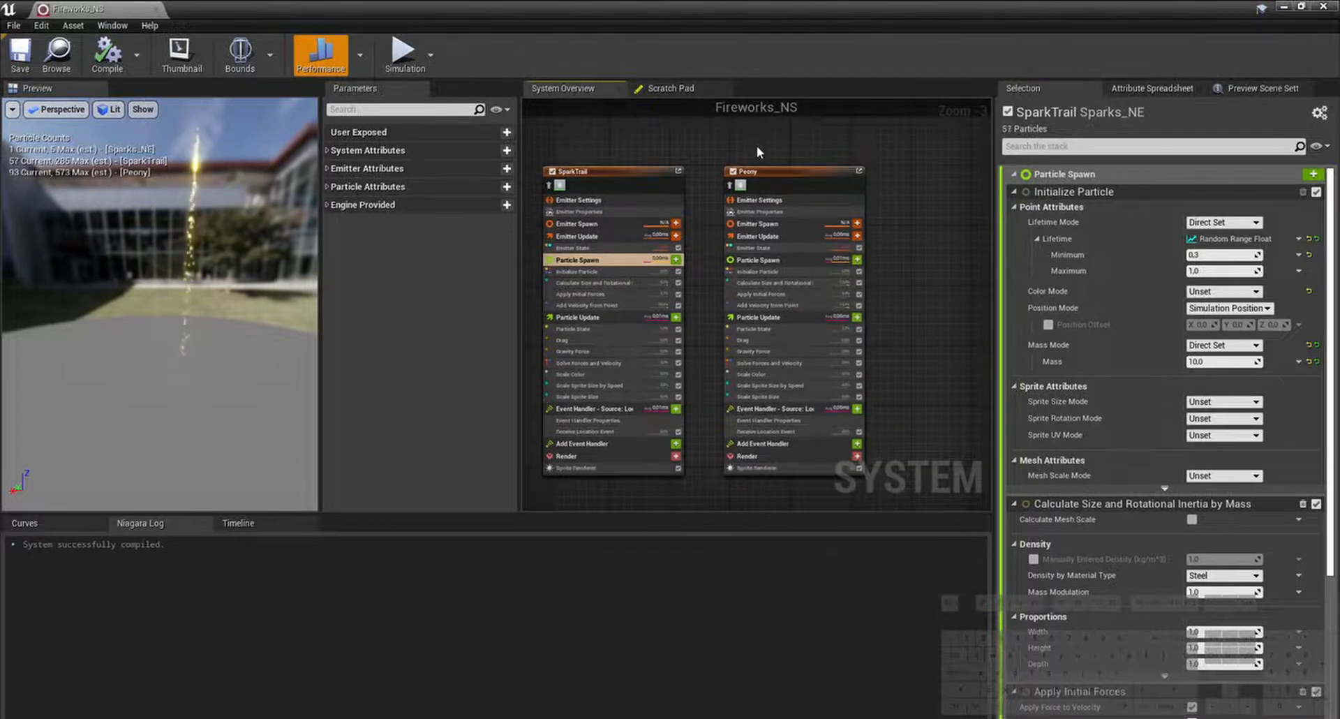
pyautogui.click(797, 172)
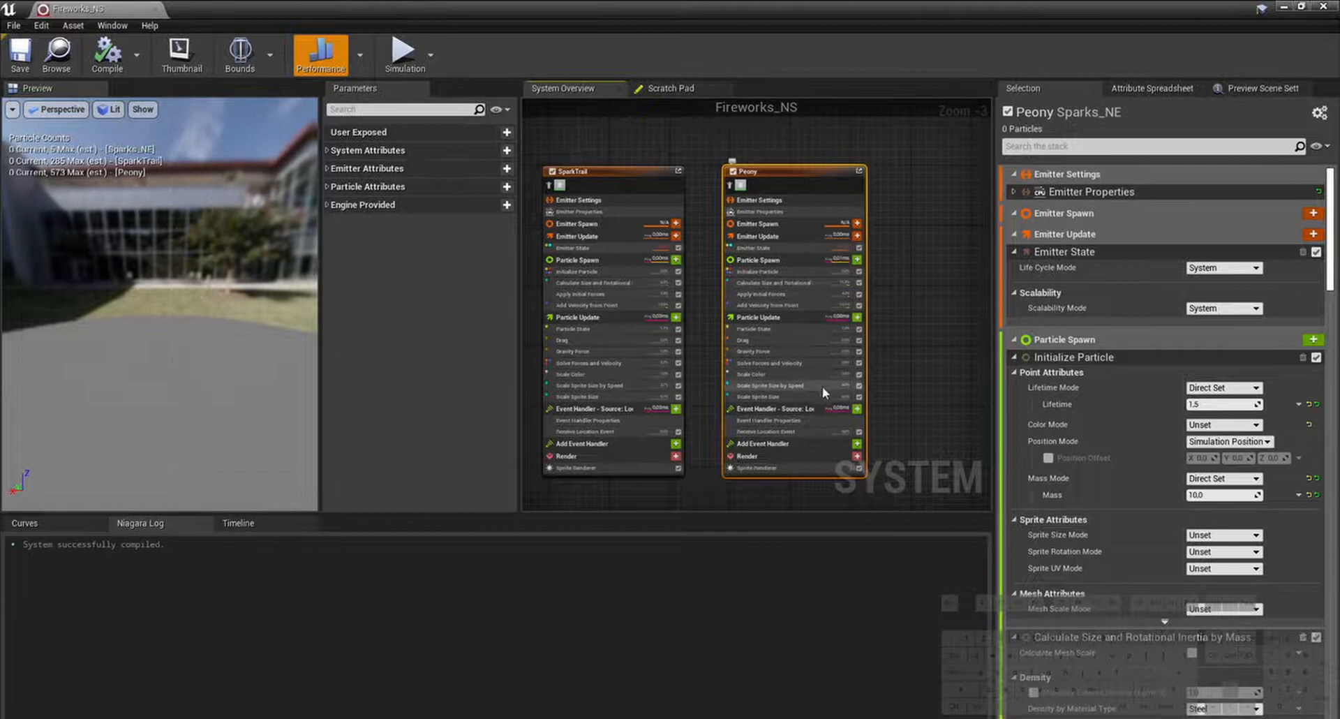
pyautogui.click(798, 306)
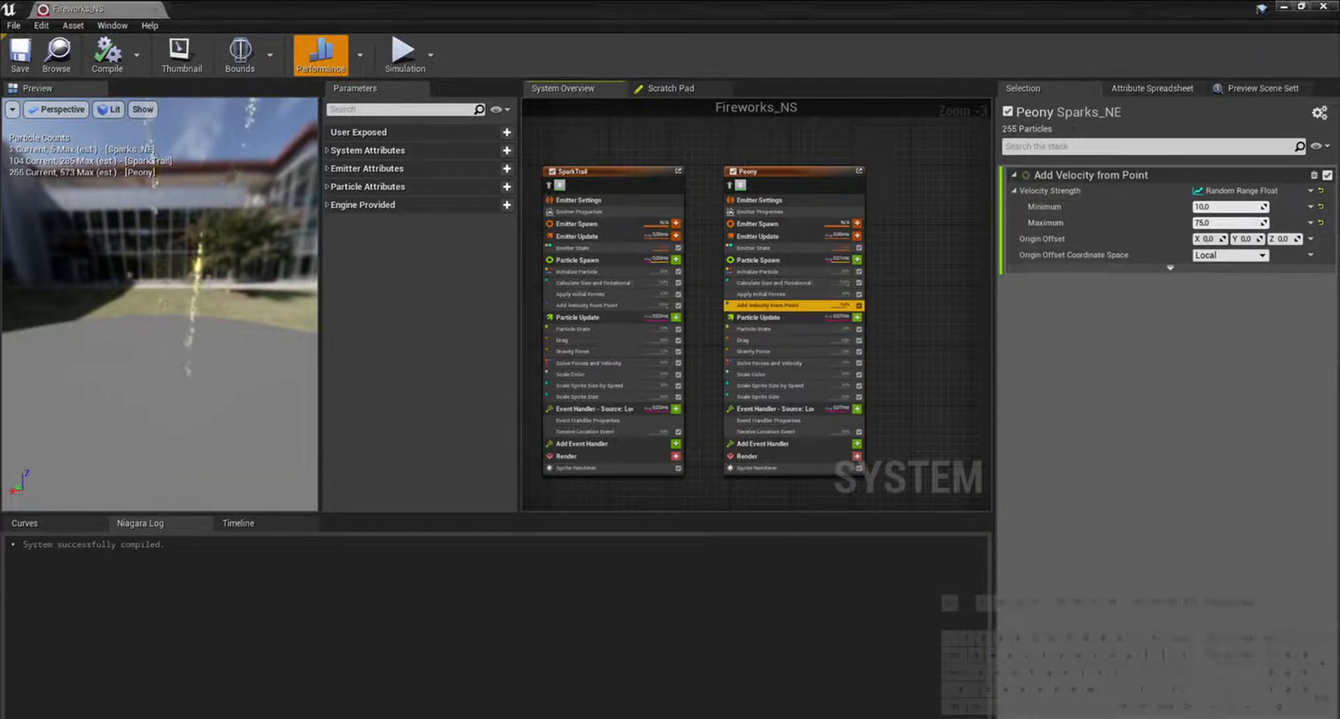
pyautogui.click(924, 400)
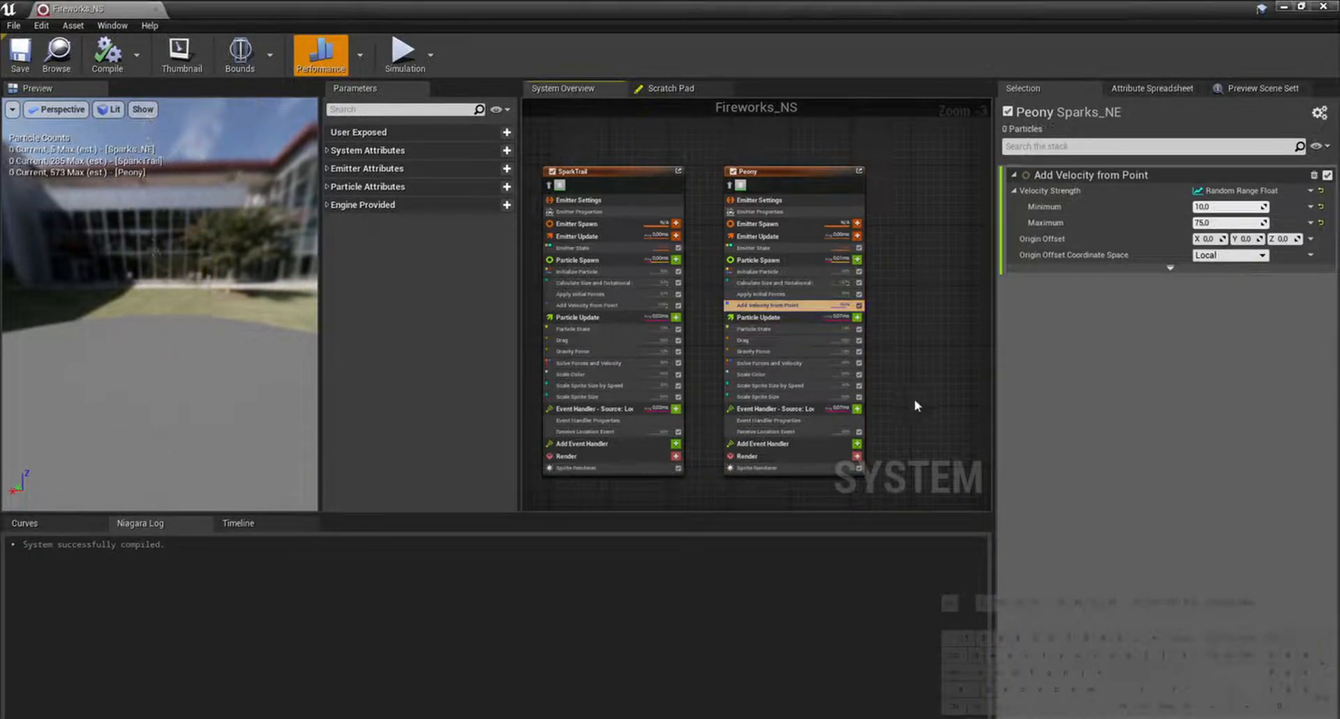
pyautogui.moveTo(916, 410); pyautogui.dragTo(927, 396, button='right')
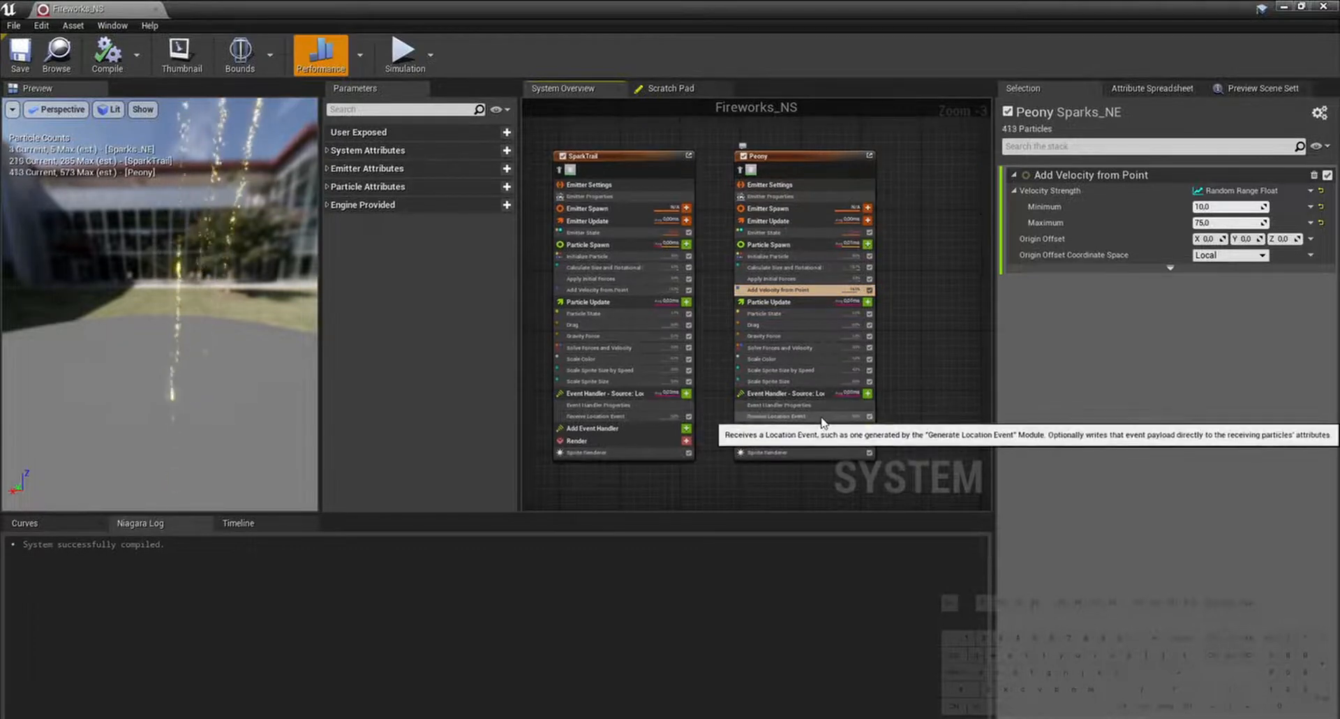
pyautogui.click(822, 417)
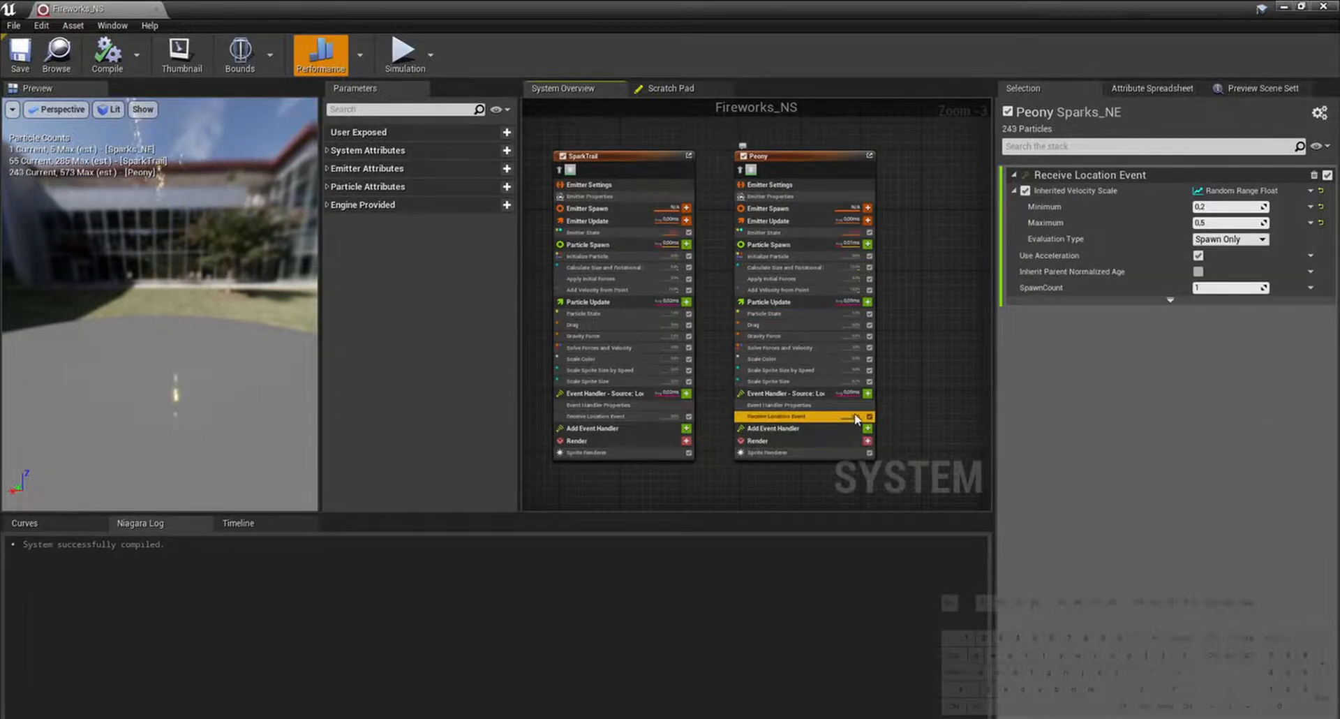
pyautogui.press('Delete')
pyautogui.click(869, 393)
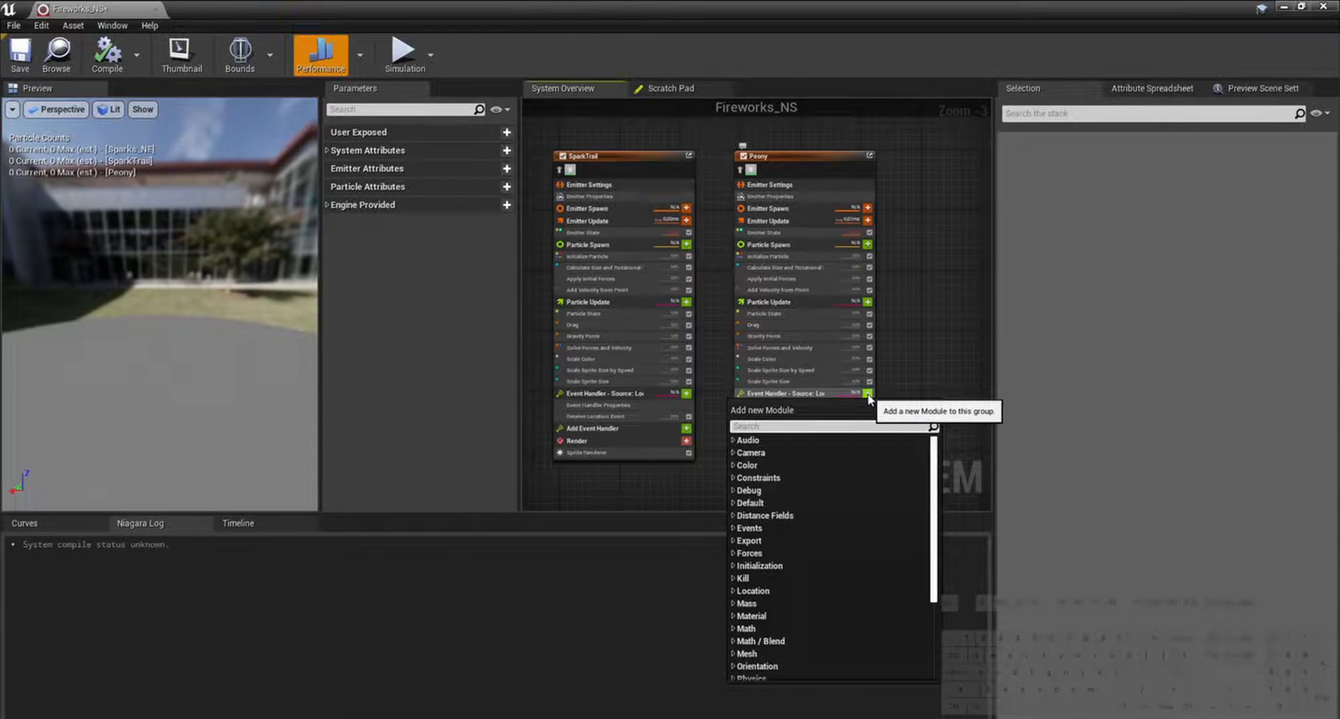
pyautogui.write('rece')
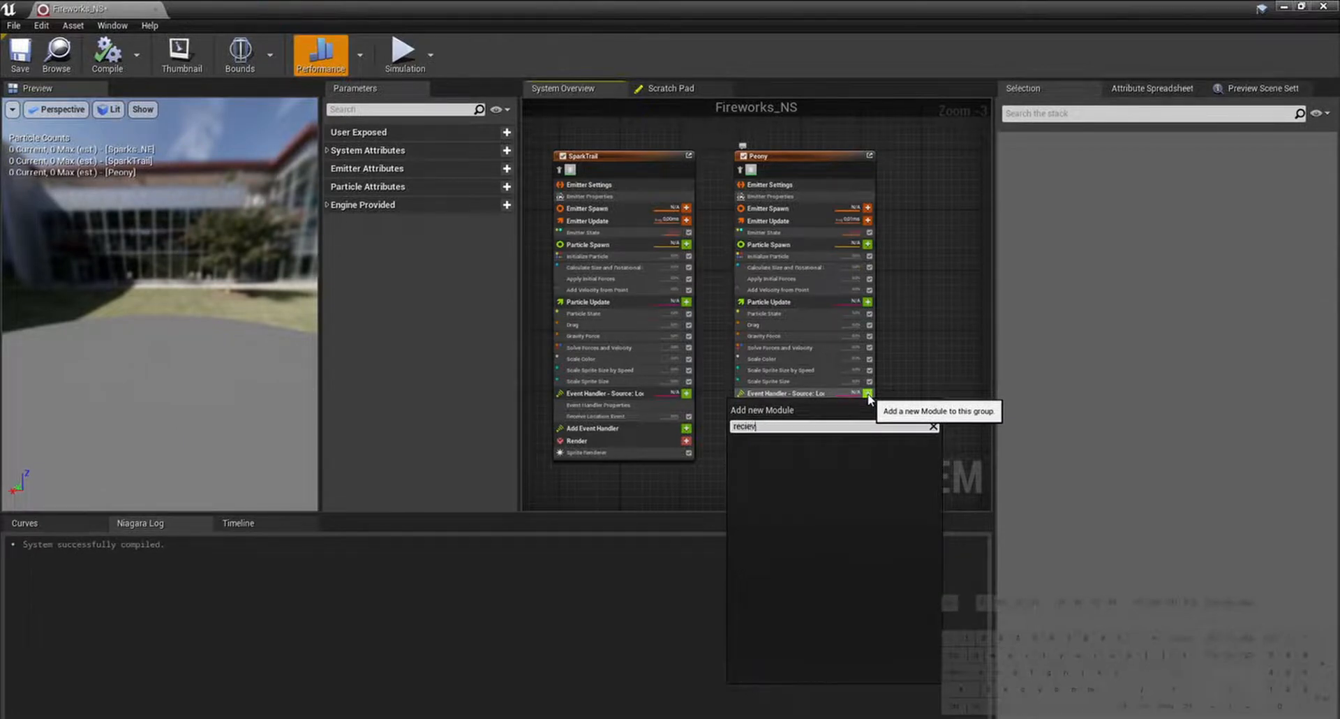
pyautogui.write('ive')
pyautogui.press('Return')
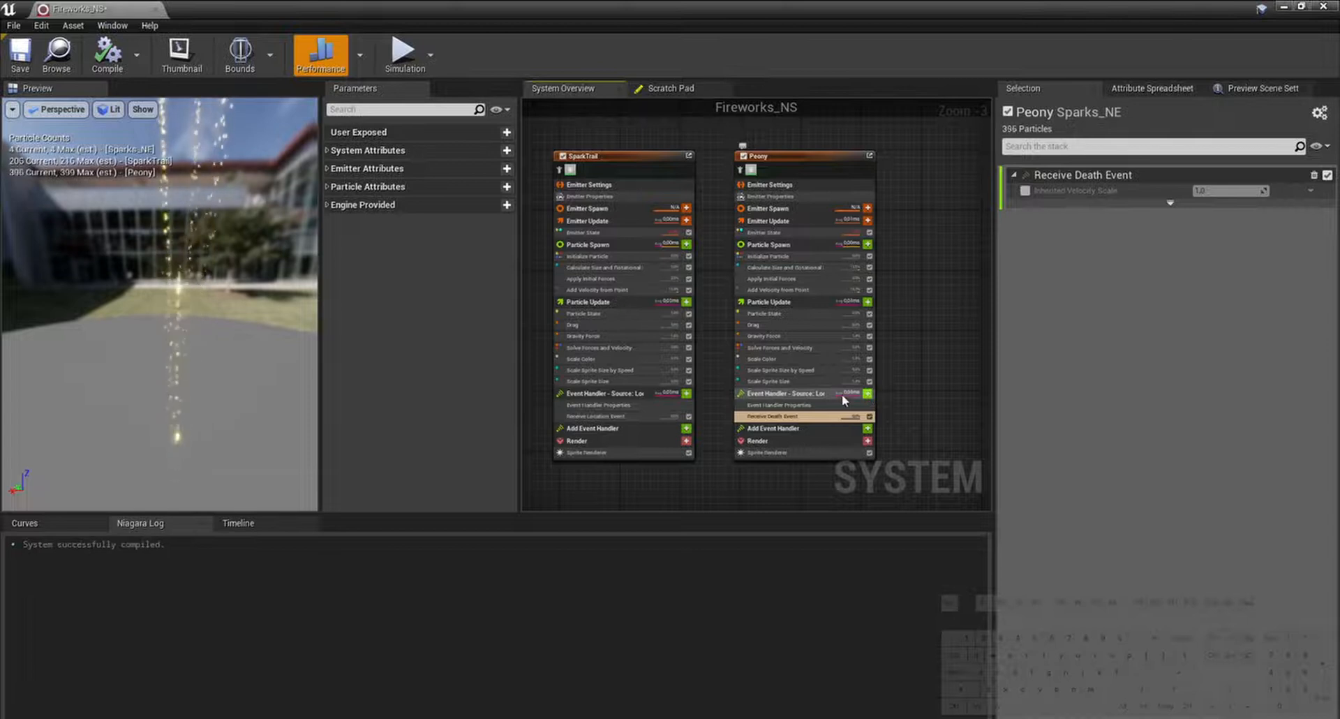
# Step: Set the Peony event handler's source to the death event of the Sparks_NE emitter
pyautogui.click(781, 405)
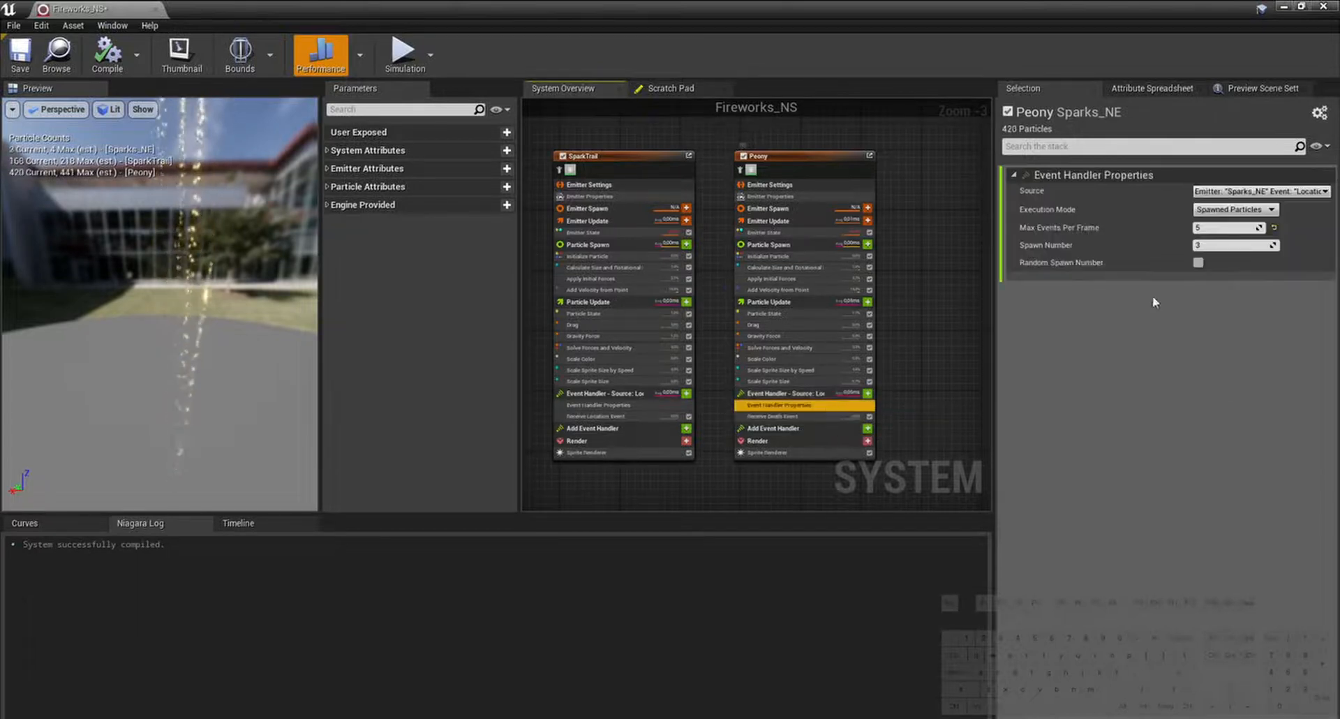
pyautogui.click(1256, 190)
pyautogui.click(1244, 233)
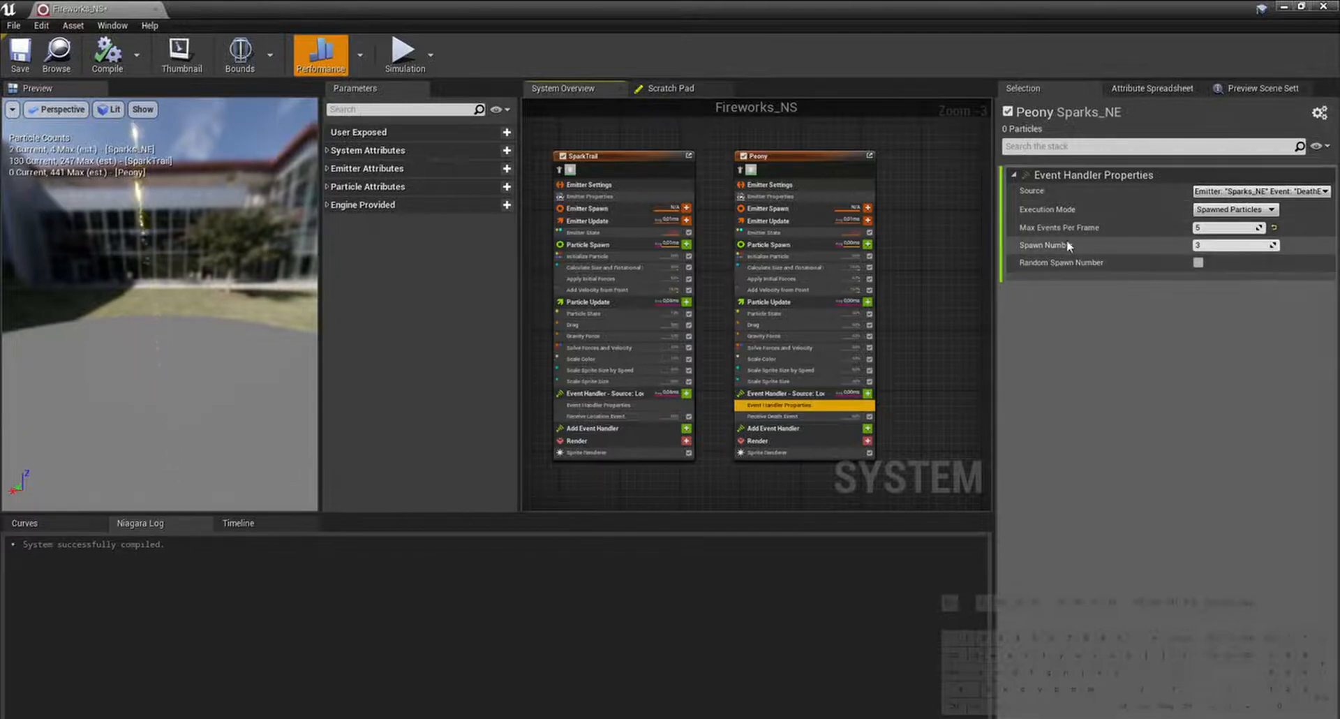
# Step: Set the Peony event handler's Max Events Per Frame to 1 and its Spawn Number to 75
pyautogui.moveTo(213, 286); pyautogui.dragTo(231, 307)
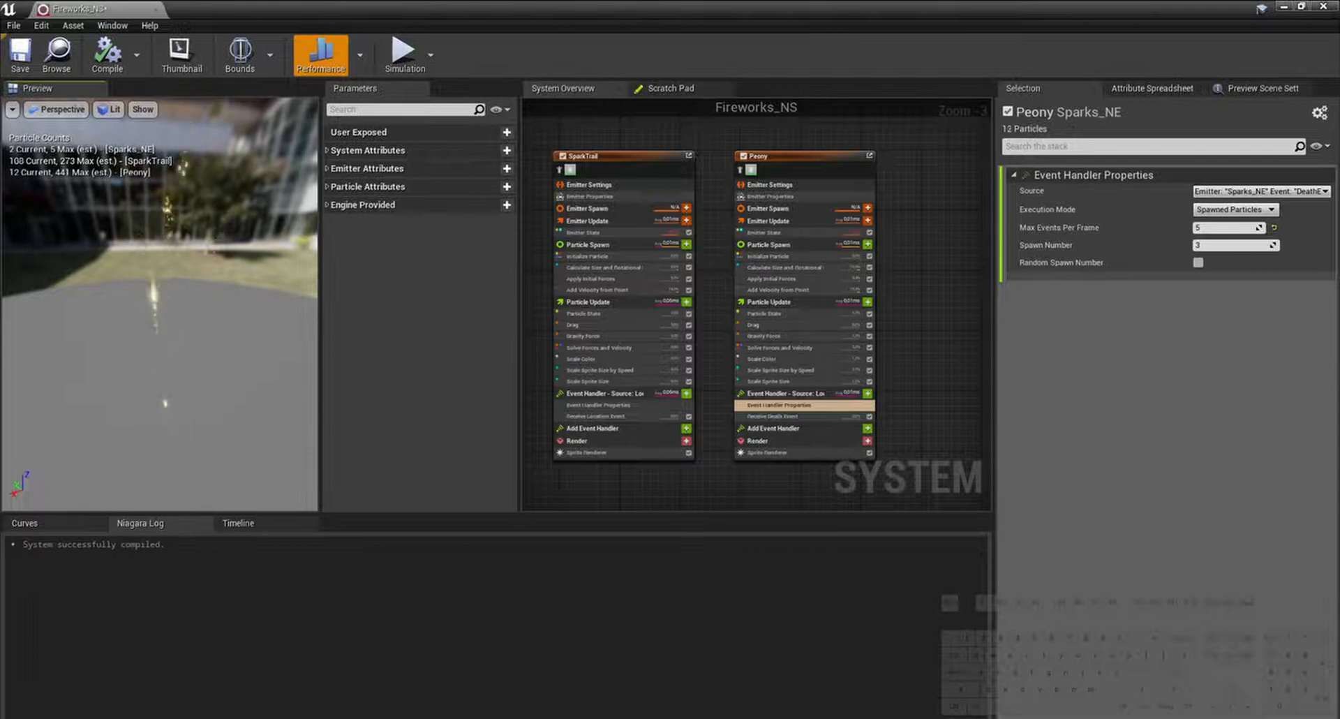
pyautogui.click(1218, 229)
pyautogui.write('1')
pyautogui.click(1220, 246)
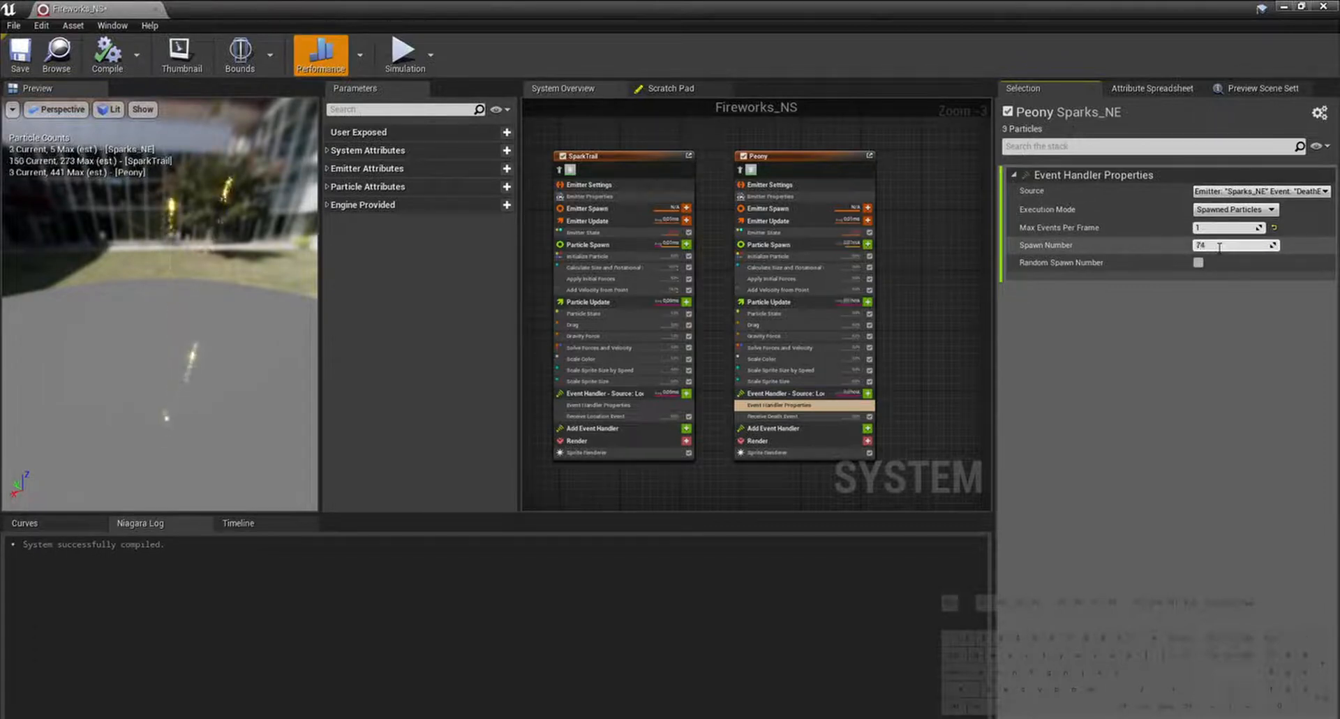
pyautogui.write('75')
pyautogui.press('Return')
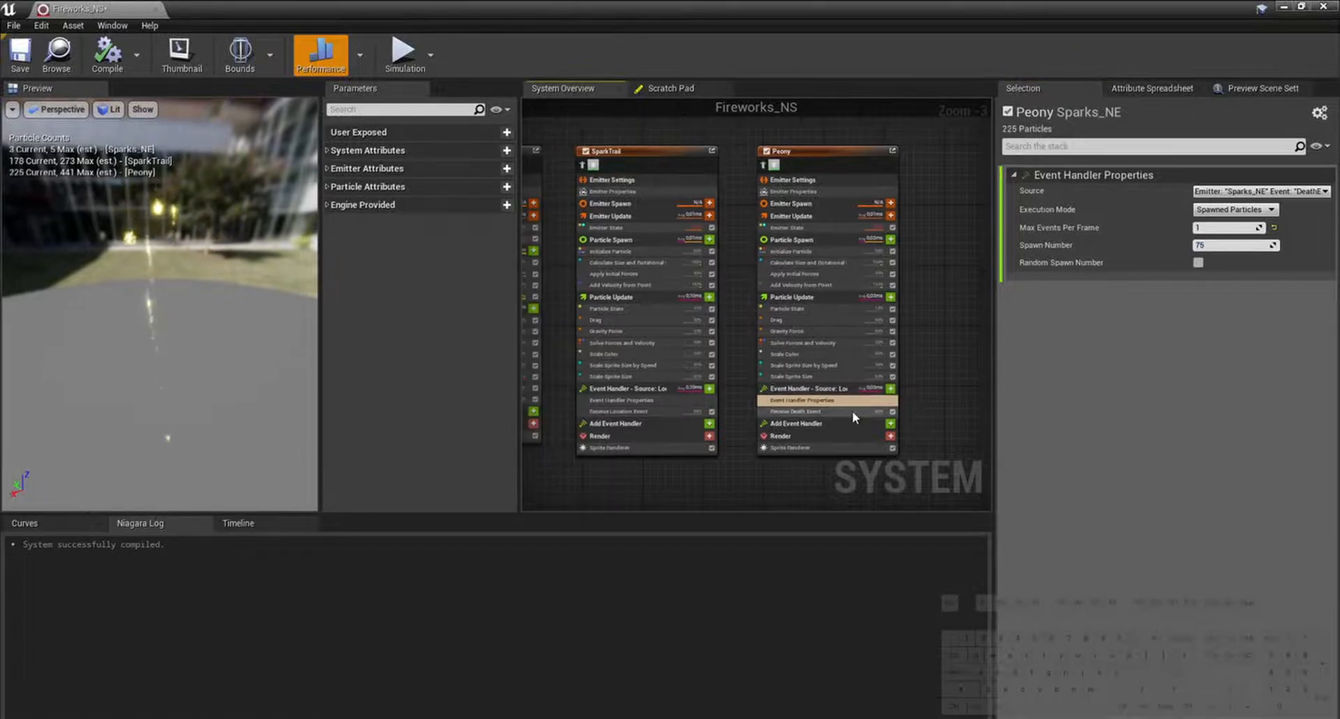
# Step: Reset the Gap Correction Amount of the Generate Location Event module in Sparks_NE to its default of 0.0
pyautogui.click(831, 411)
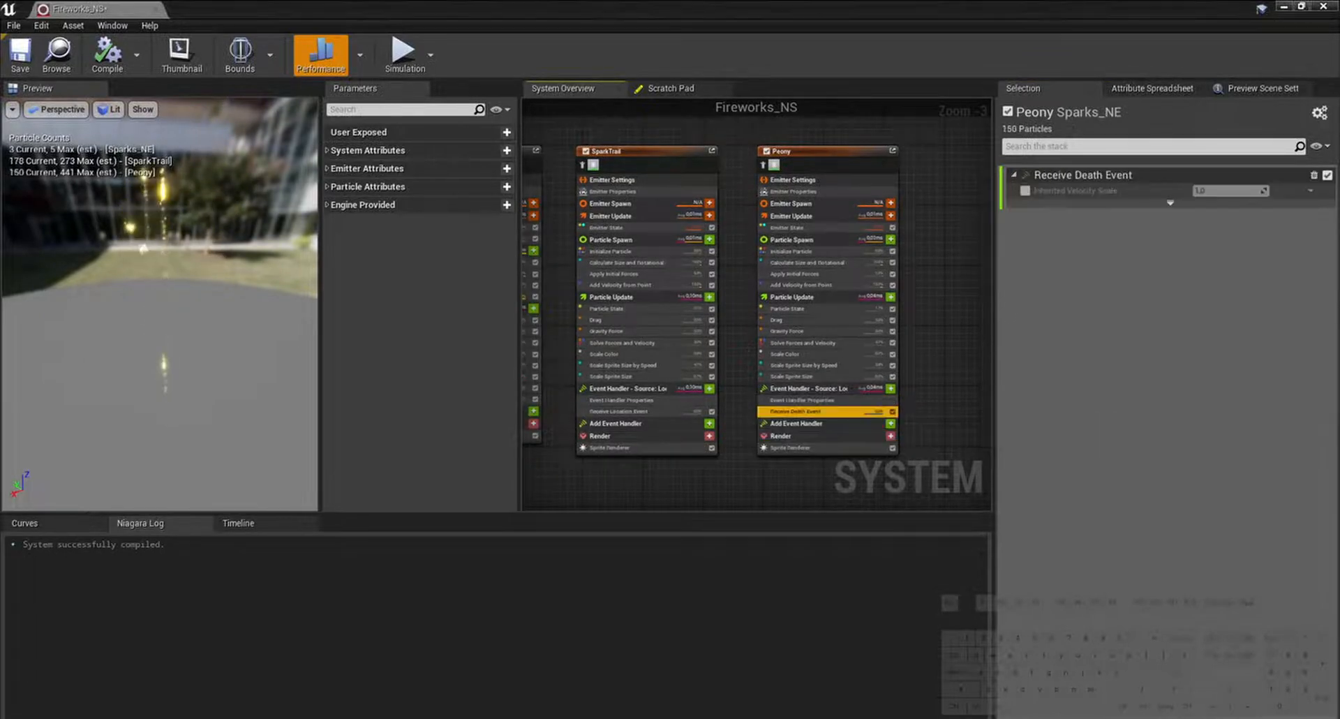
pyautogui.moveTo(935, 327)
pyautogui.mouseDown(button='right')
pyautogui.moveTo(942, 336)
pyautogui.moveTo(916, 343)
pyautogui.mouseUp(button='right')
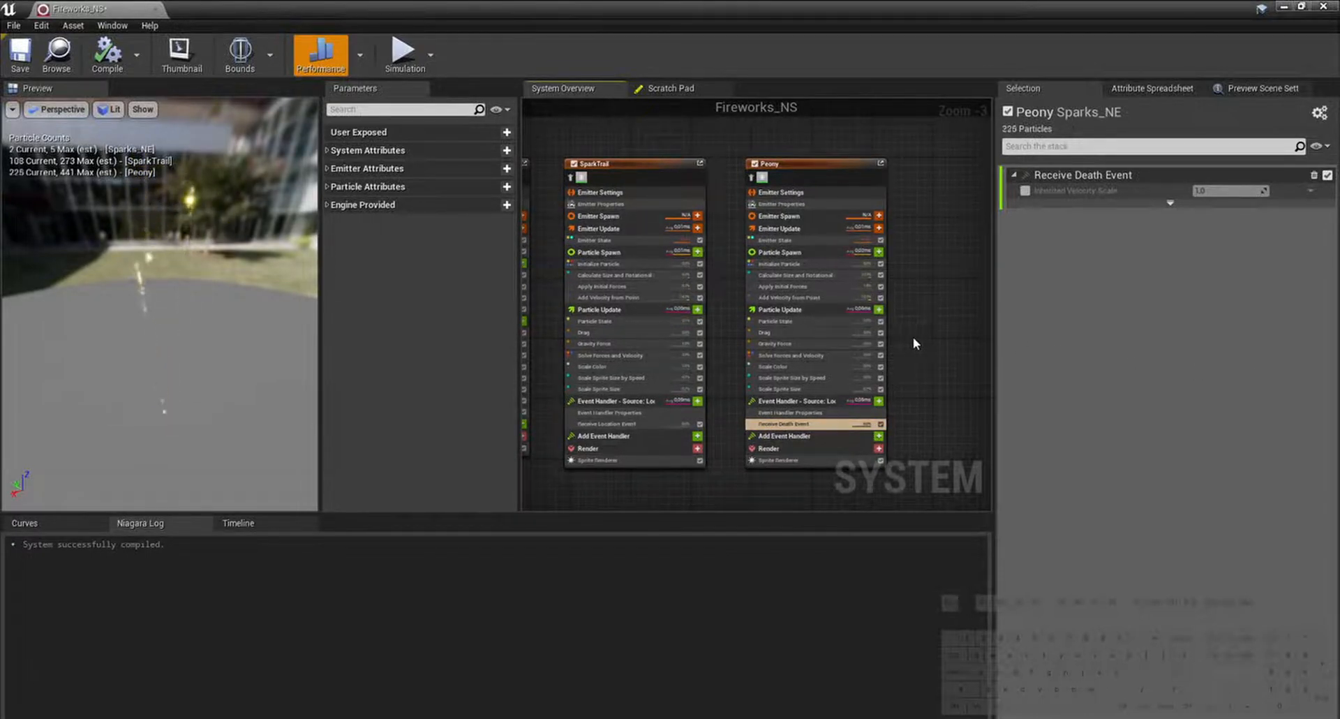
pyautogui.moveTo(581, 473); pyautogui.dragTo(732, 475, button='right')
pyautogui.click(609, 402)
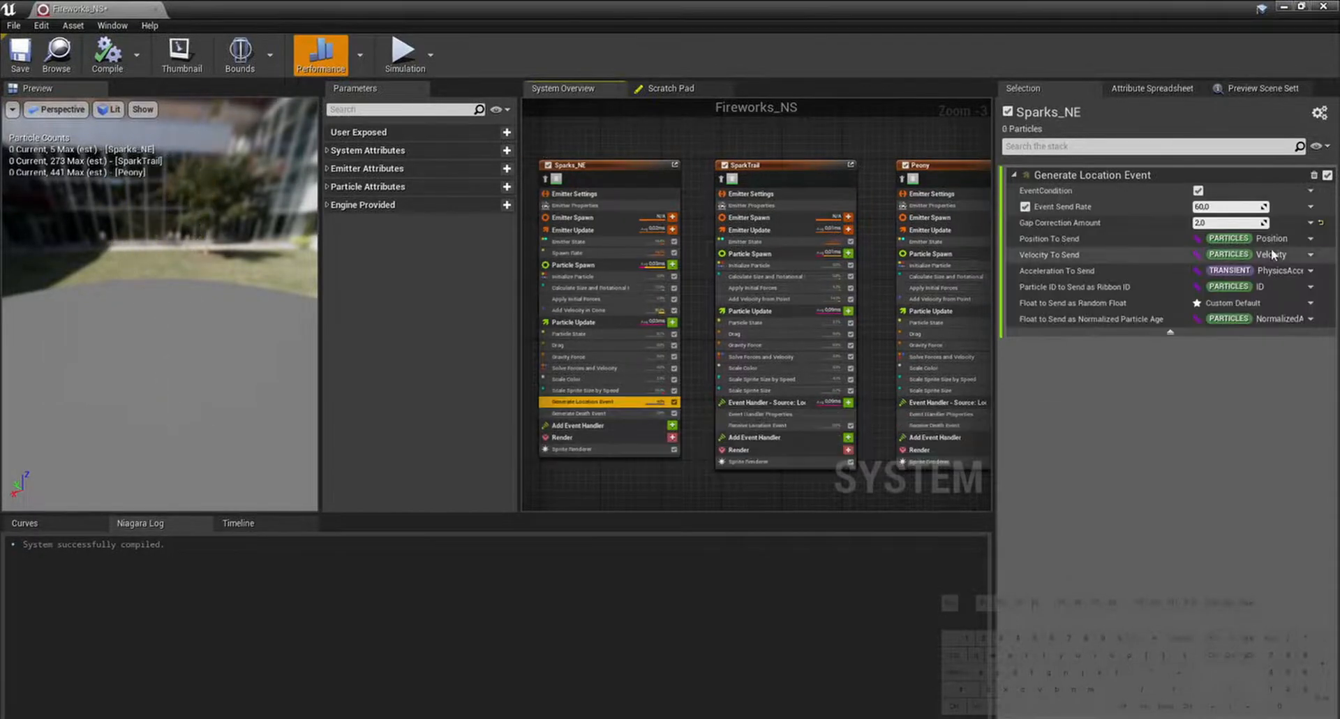
pyautogui.click(1320, 223)
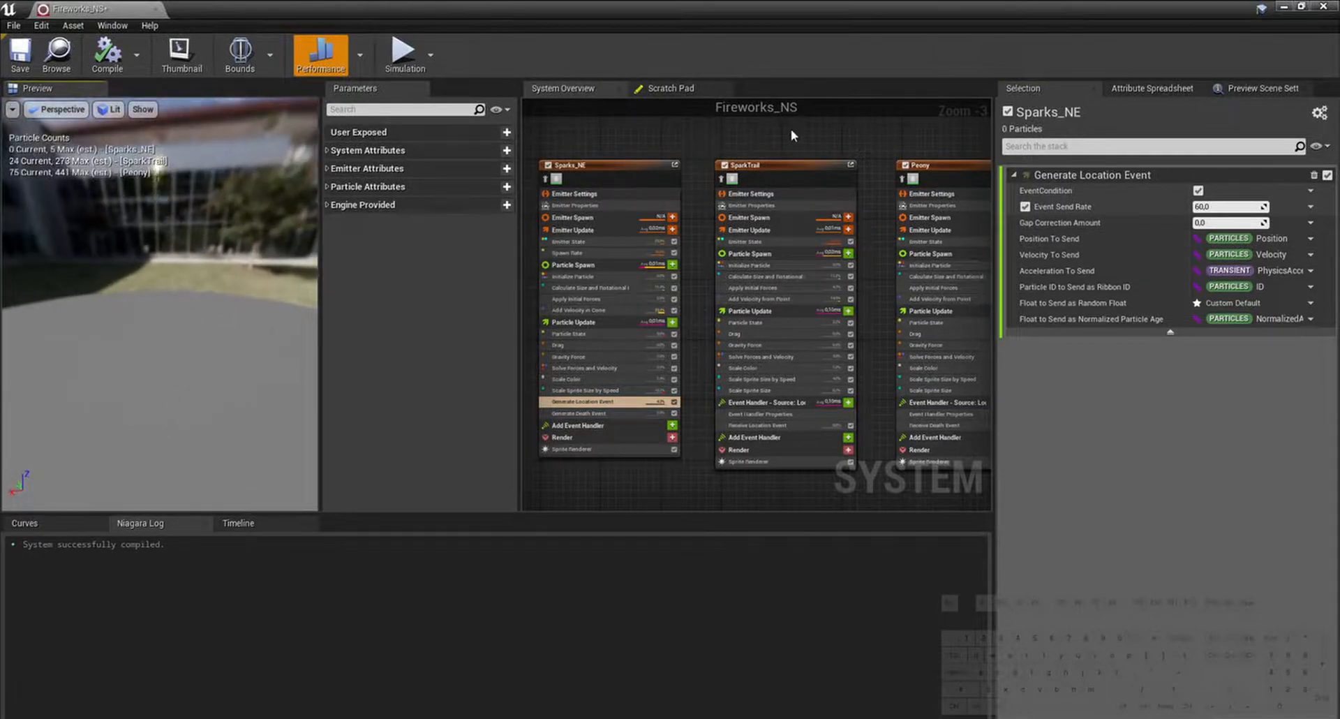
# Step: Replace the random Velocity Strength in Peony's Add Velocity from Point module with a fixed value of 2500
pyautogui.moveTo(790, 128); pyautogui.dragTo(610, 133, button='right')
pyautogui.click(747, 303)
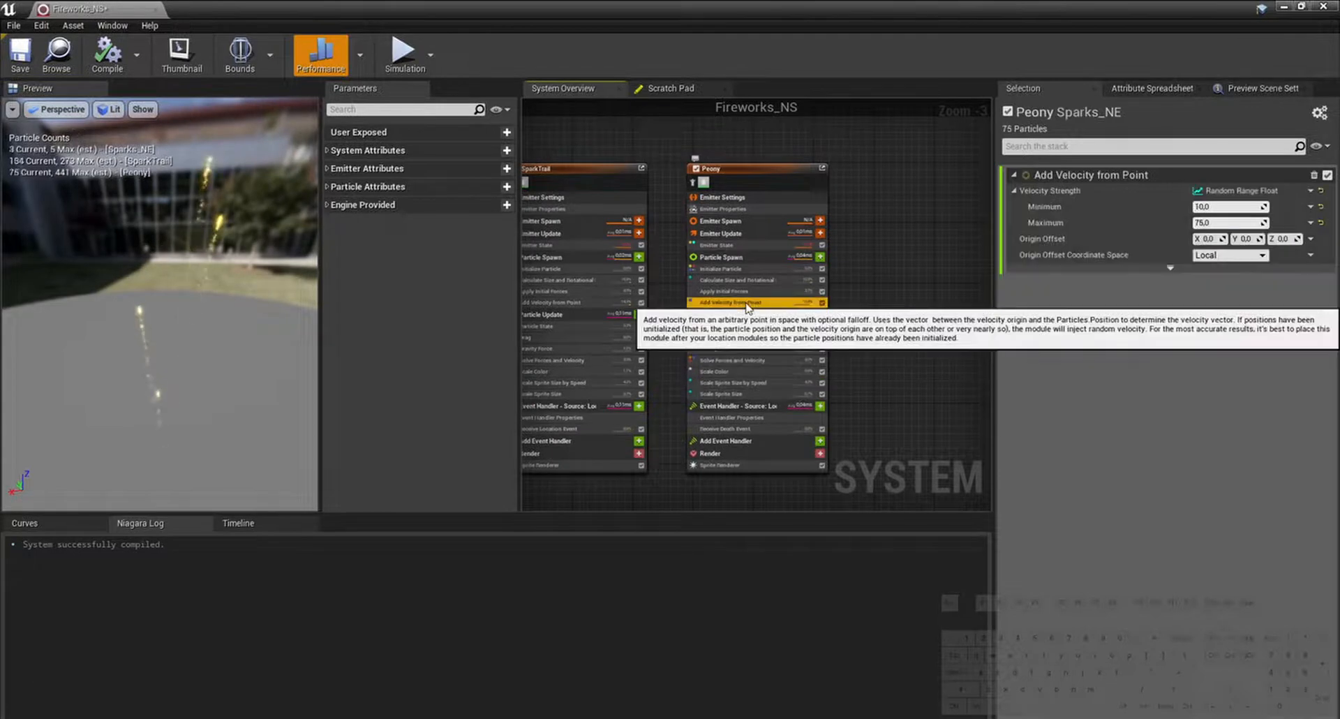
pyautogui.click(1321, 191)
pyautogui.click(1215, 192)
pyautogui.write('2')
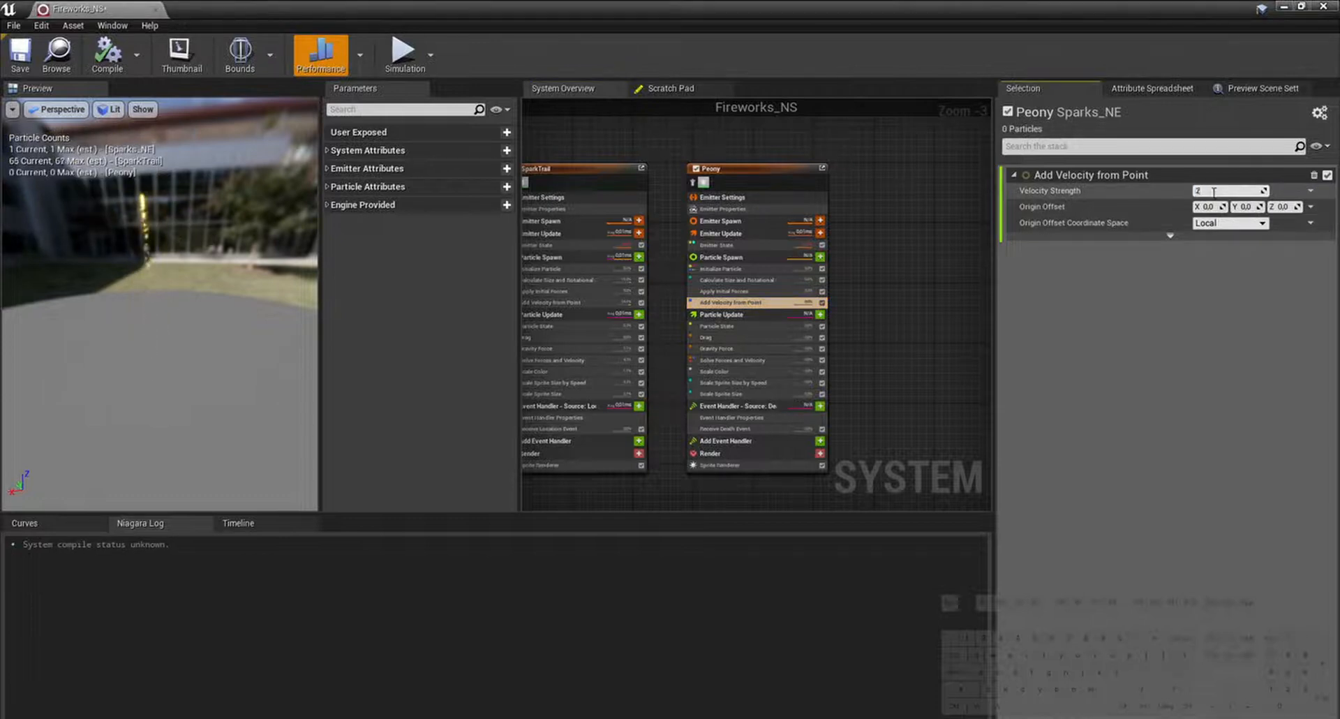
pyautogui.write('500')
pyautogui.press('Return')
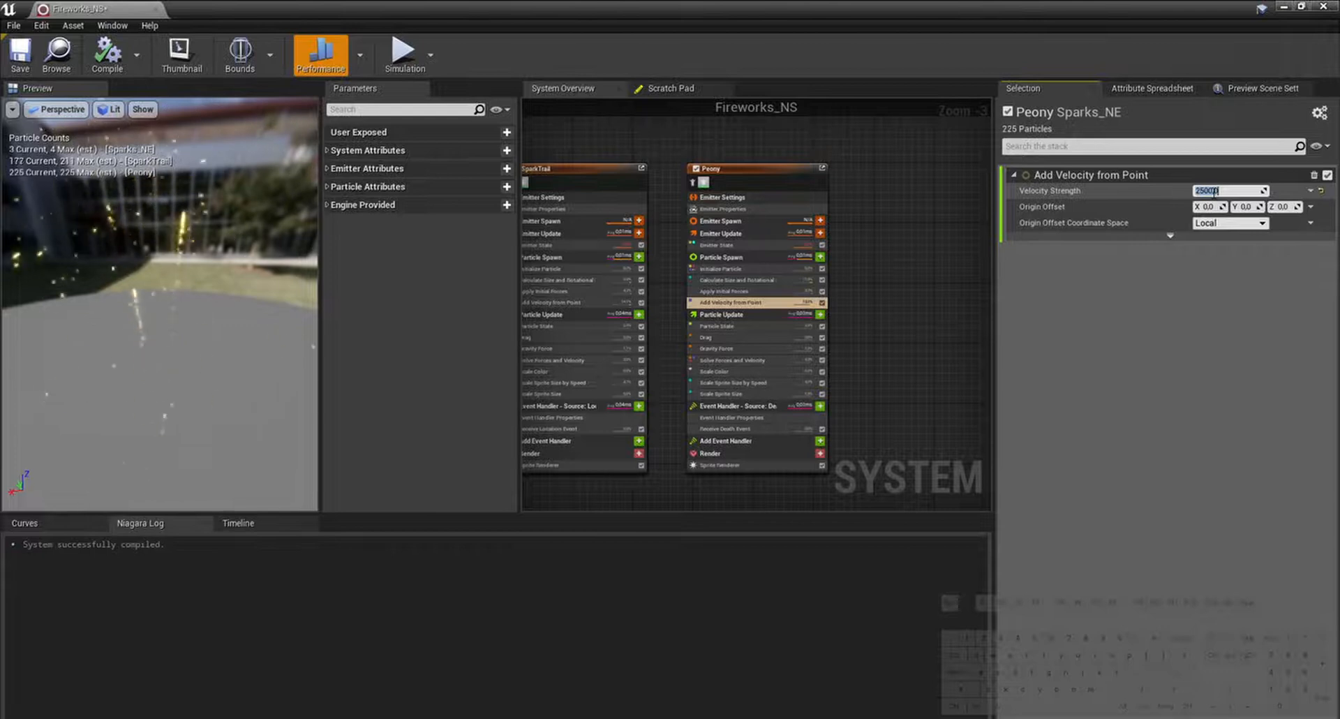
# Step: Give the Peony particles a Random Range Float lifetime from 0.5 to 0.7 and set their mass to 800
pyautogui.moveTo(71, 249); pyautogui.dragTo(153, 268)
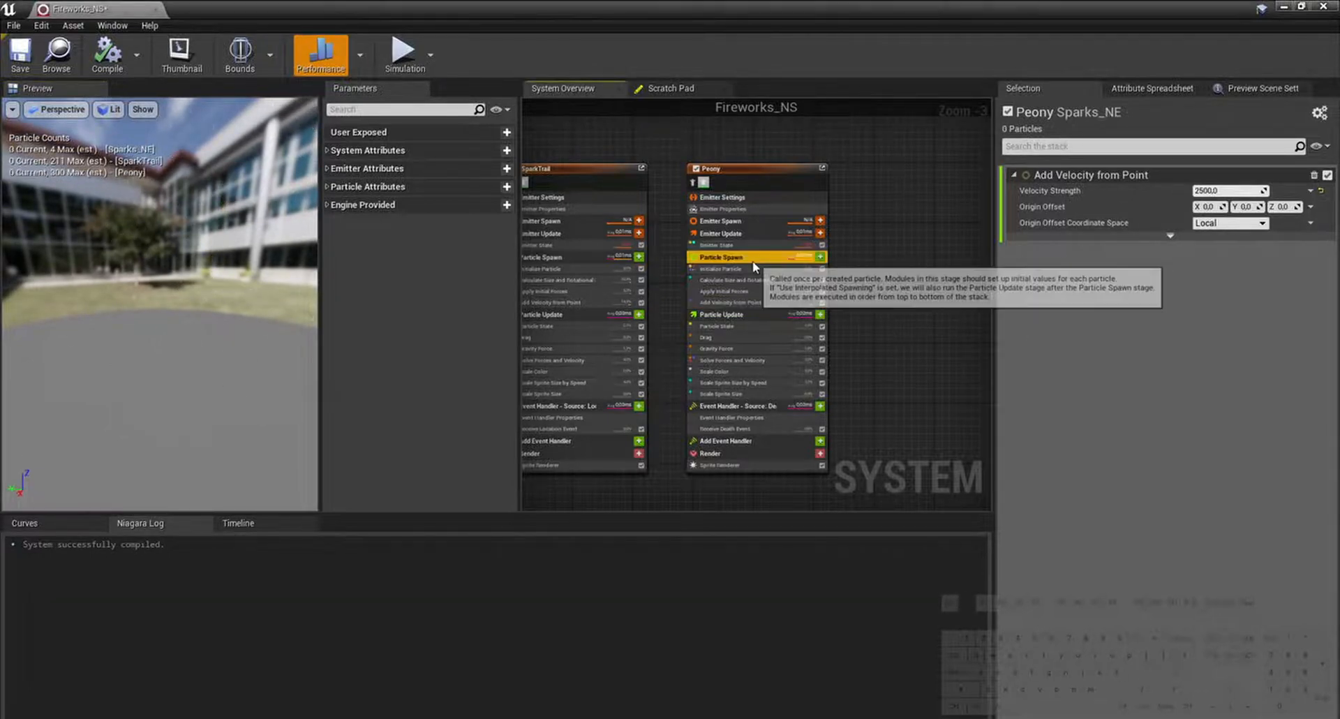
pyautogui.click(726, 257)
pyautogui.click(1297, 239)
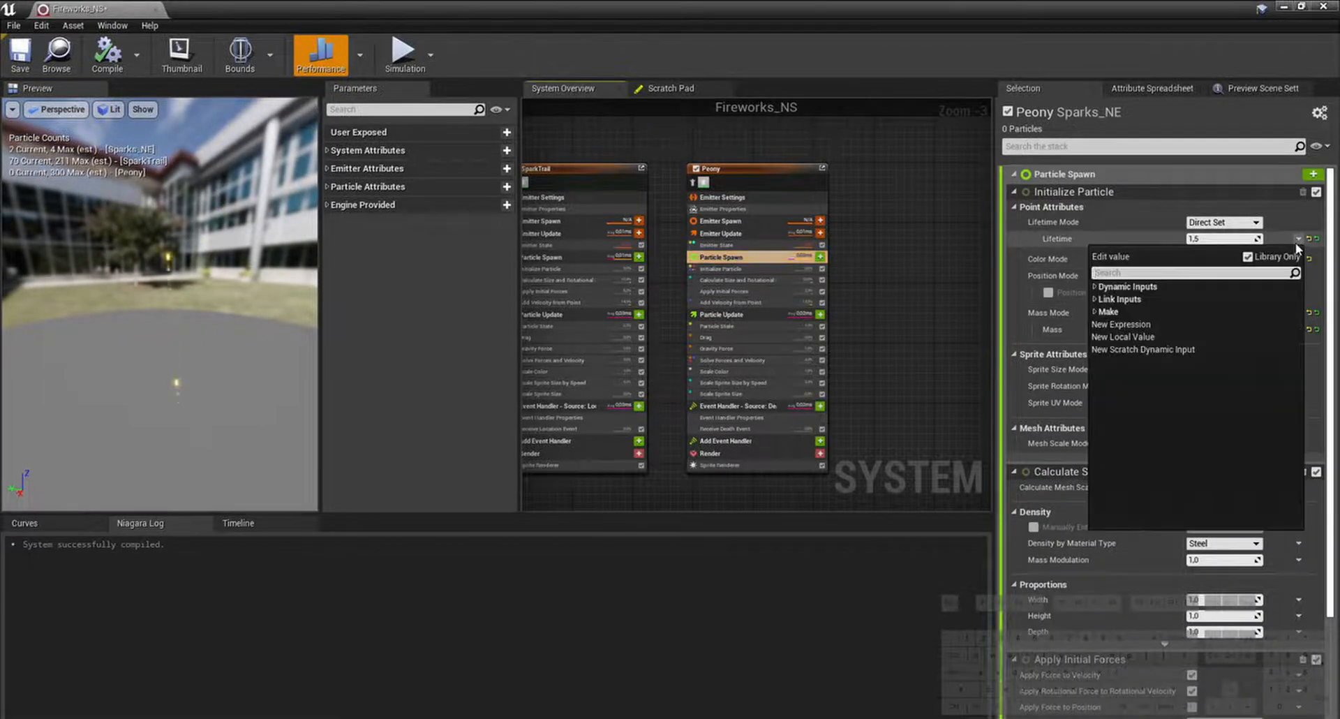
pyautogui.write('random')
pyautogui.press('Return')
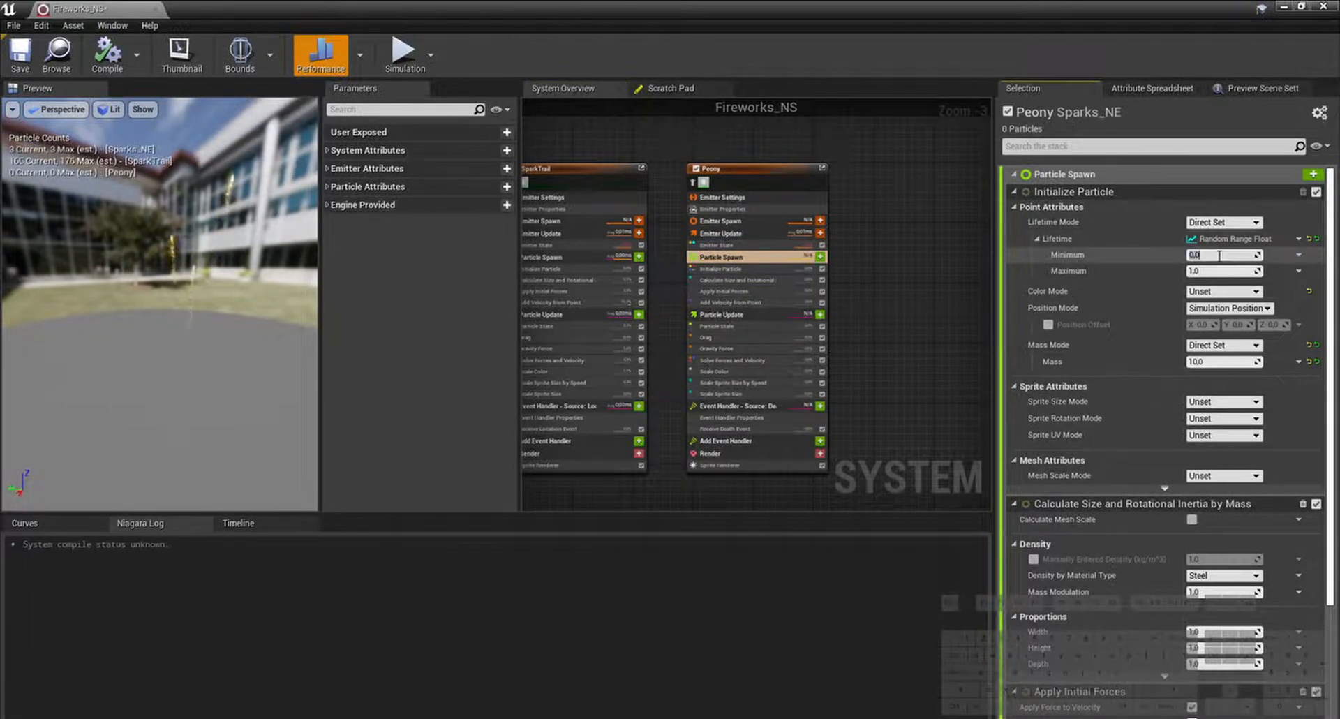
pyautogui.write('0')
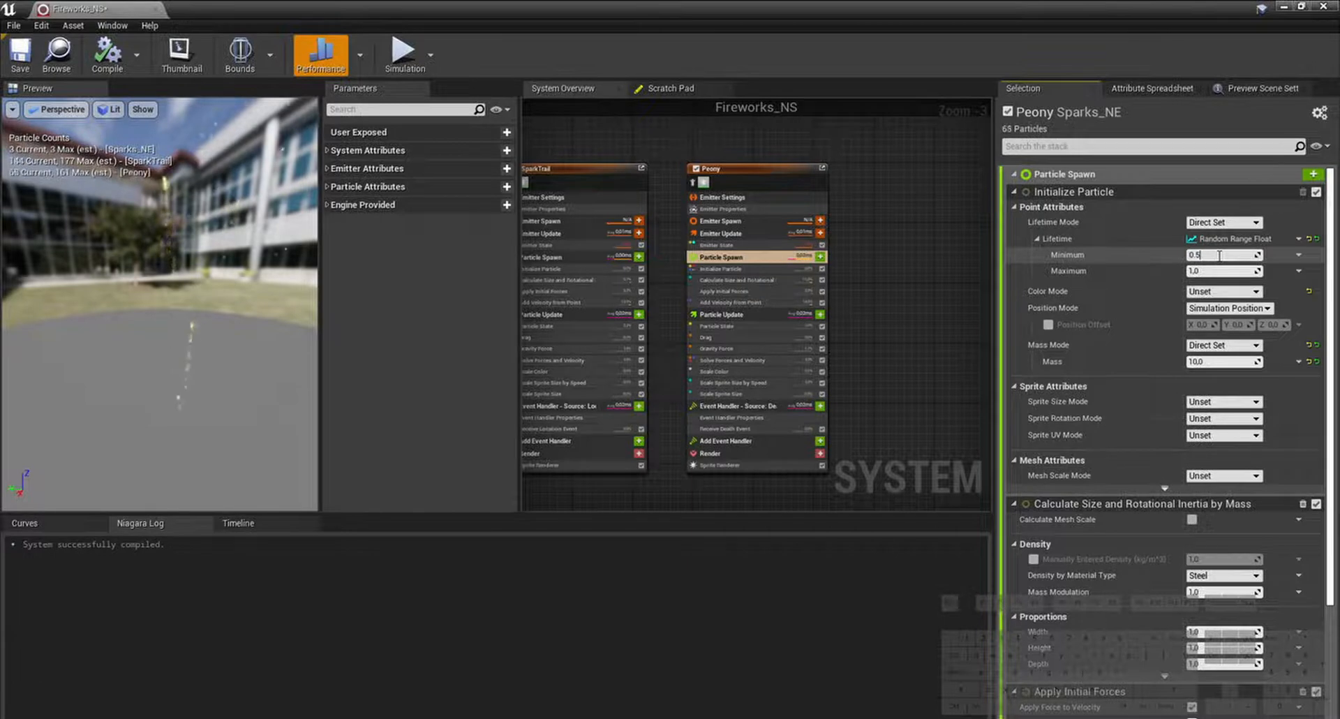
pyautogui.press('Return')
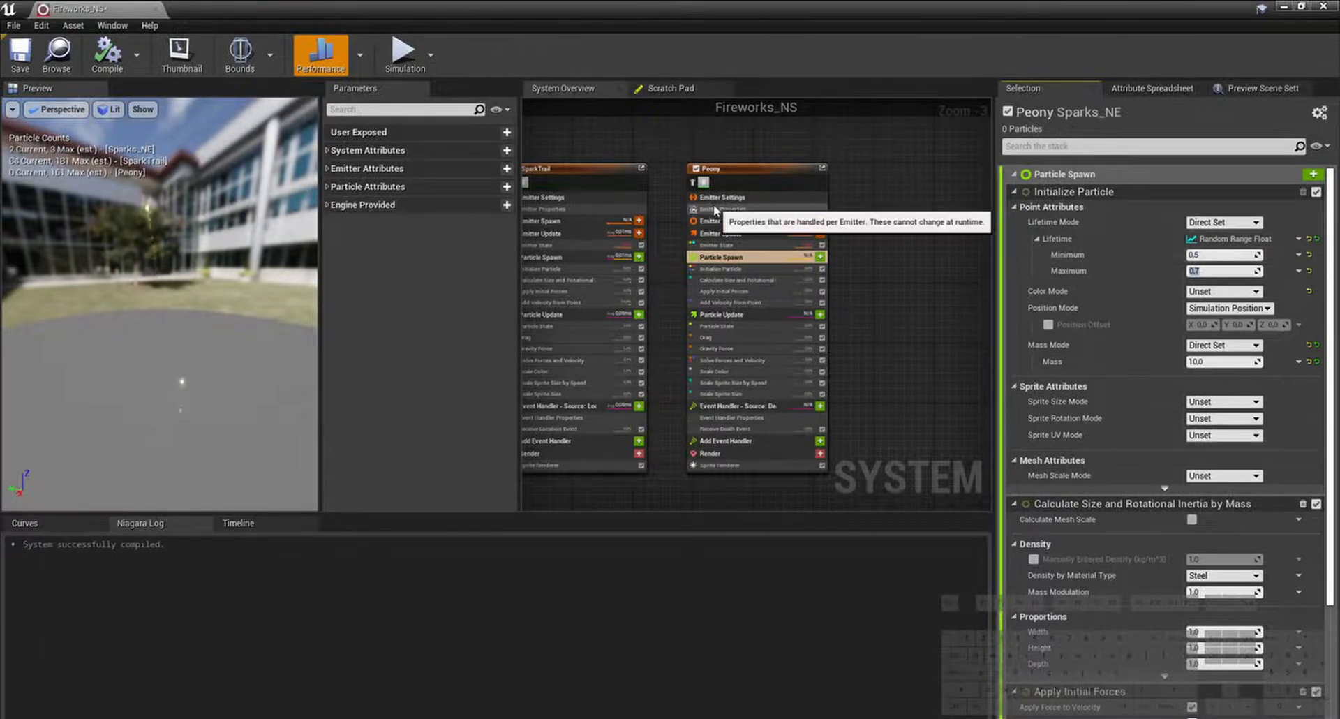
pyautogui.click(747, 304)
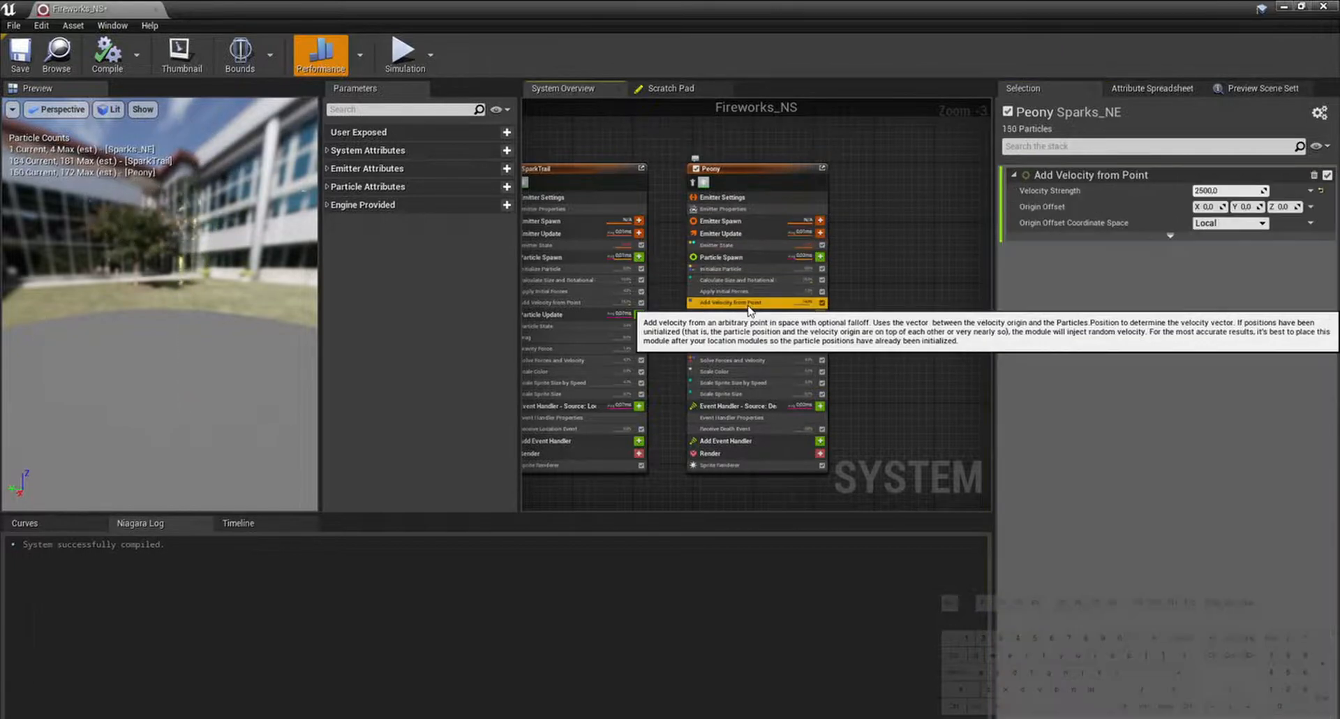
pyautogui.click(748, 256)
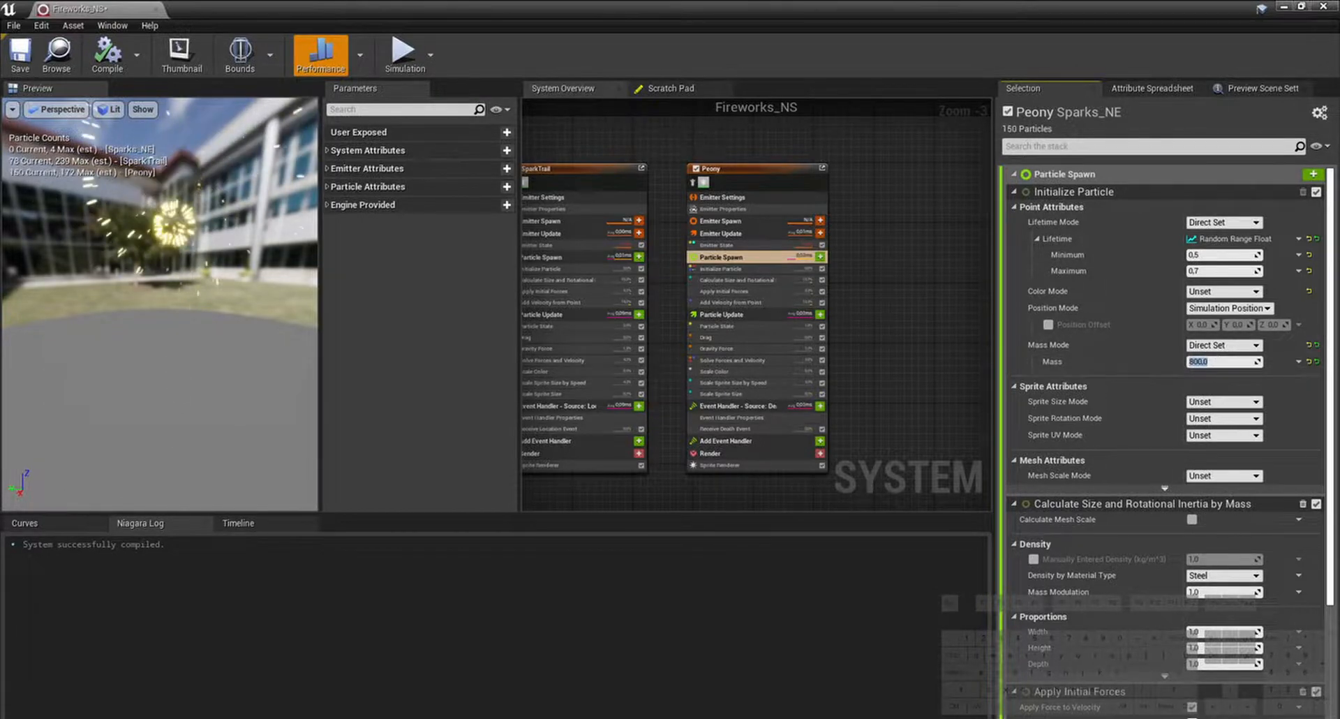
# Step: In Peony's Scale Sprite Size by Speed module, set the Max Scale Factor Y to 1.0 and the Velocity Threshold to 500
pyautogui.moveTo(913, 401); pyautogui.dragTo(904, 383, button='right')
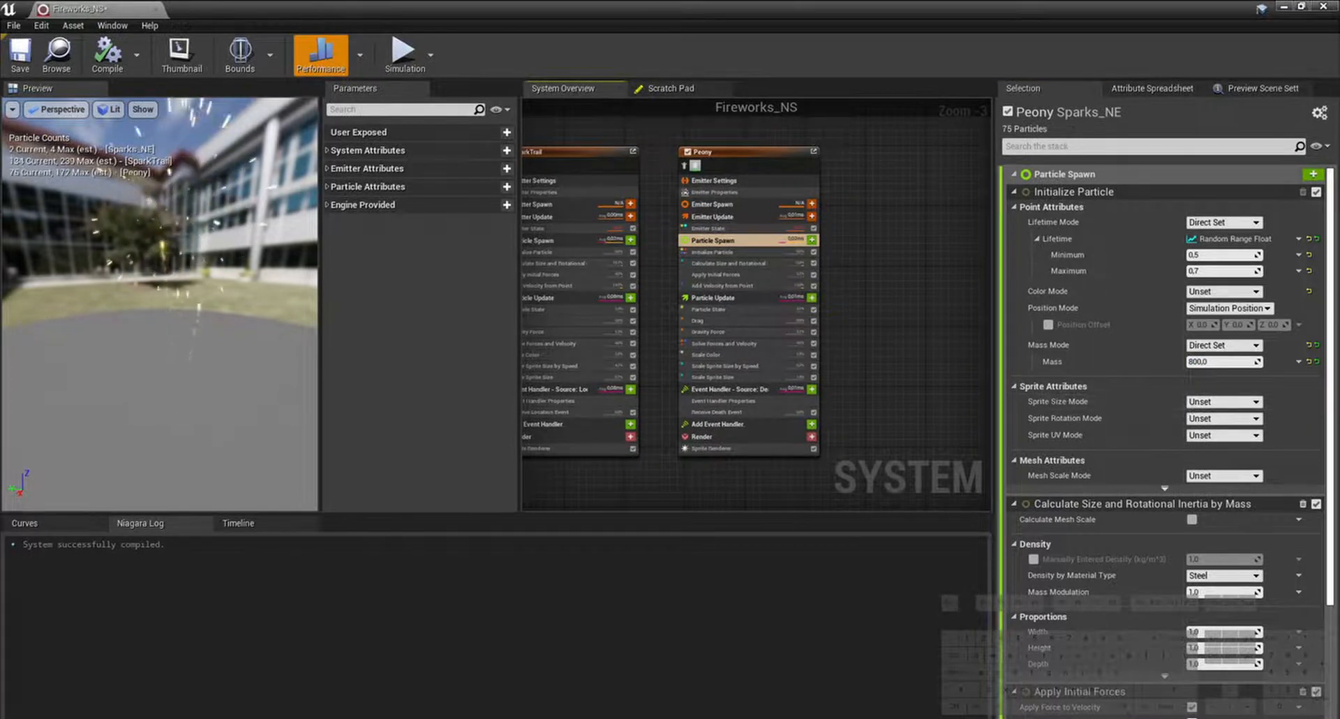
pyautogui.click(714, 376)
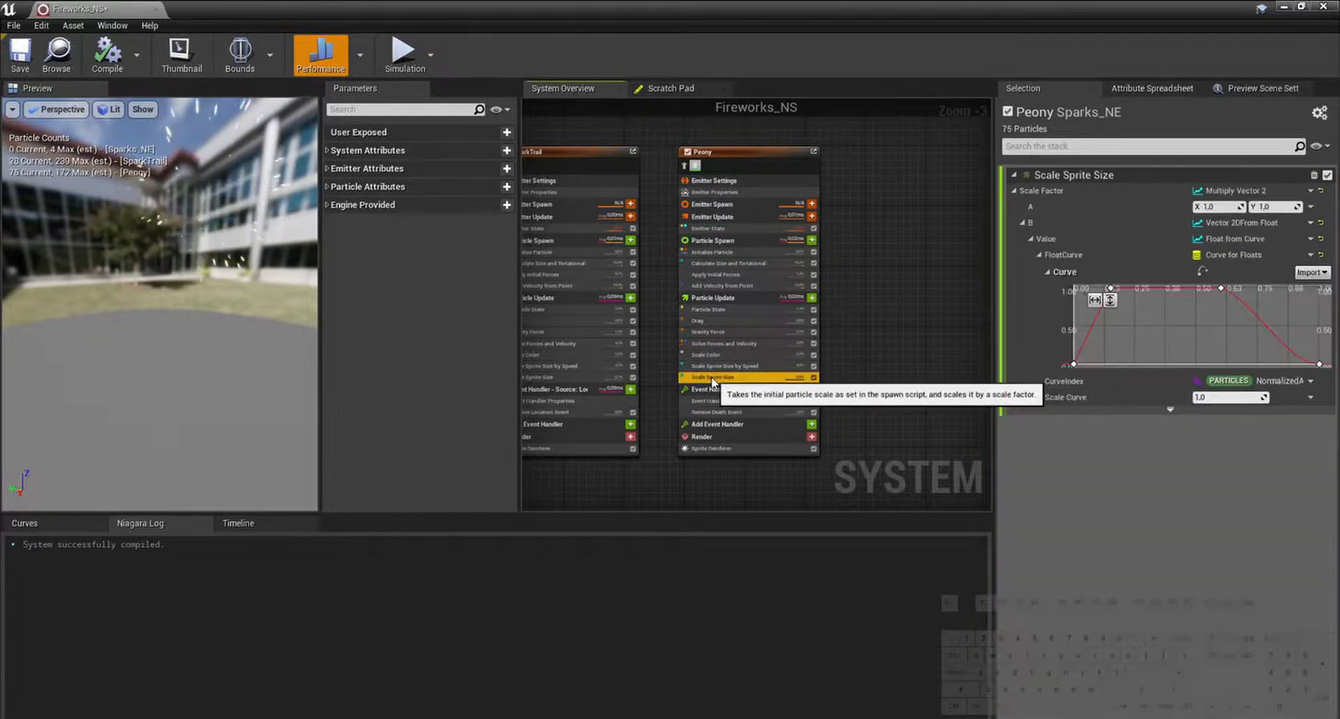
pyautogui.click(720, 365)
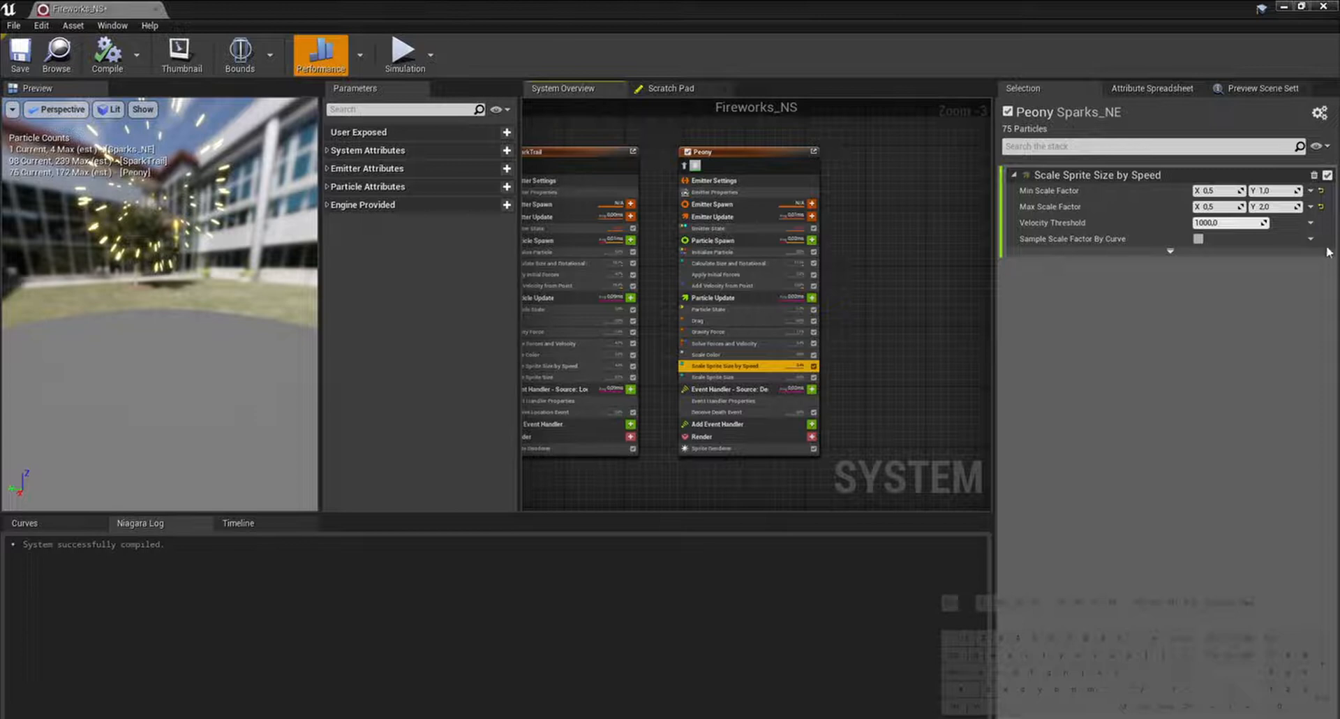
pyautogui.click(1272, 206)
pyautogui.write('1')
pyautogui.press('Tab')
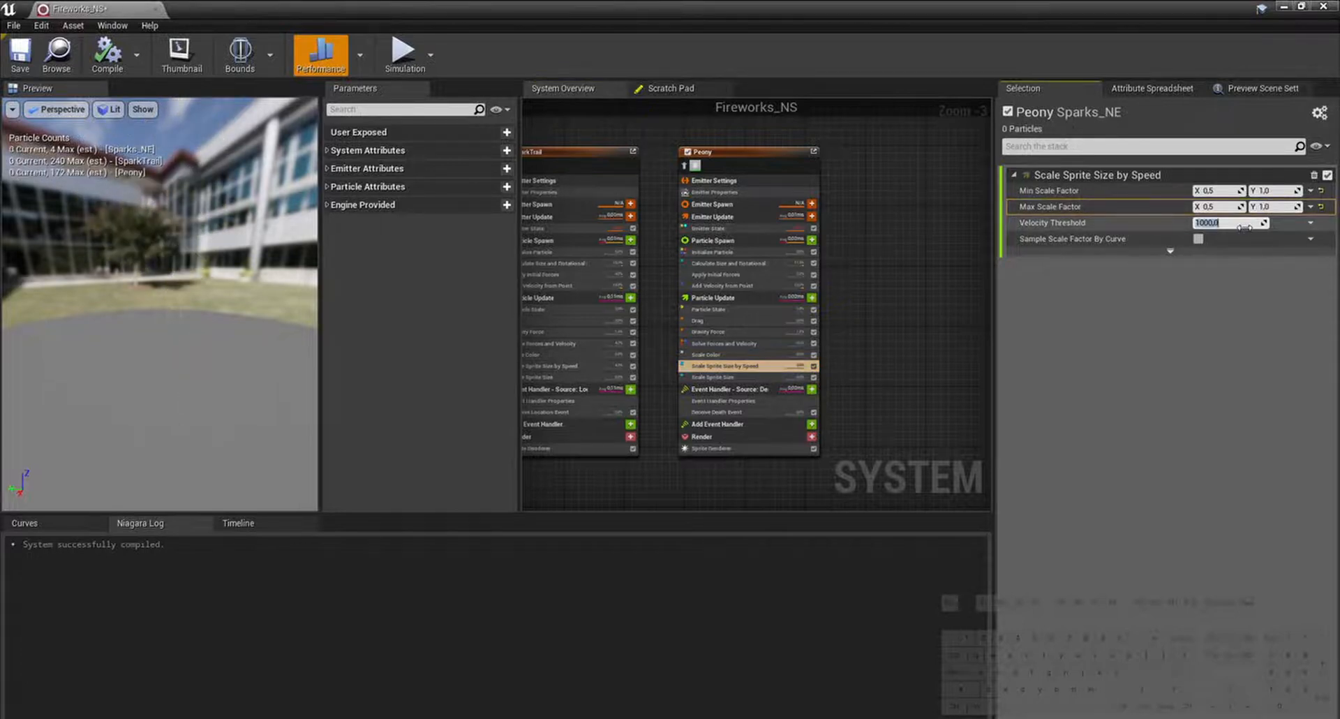
pyautogui.write('500')
pyautogui.press('Return')
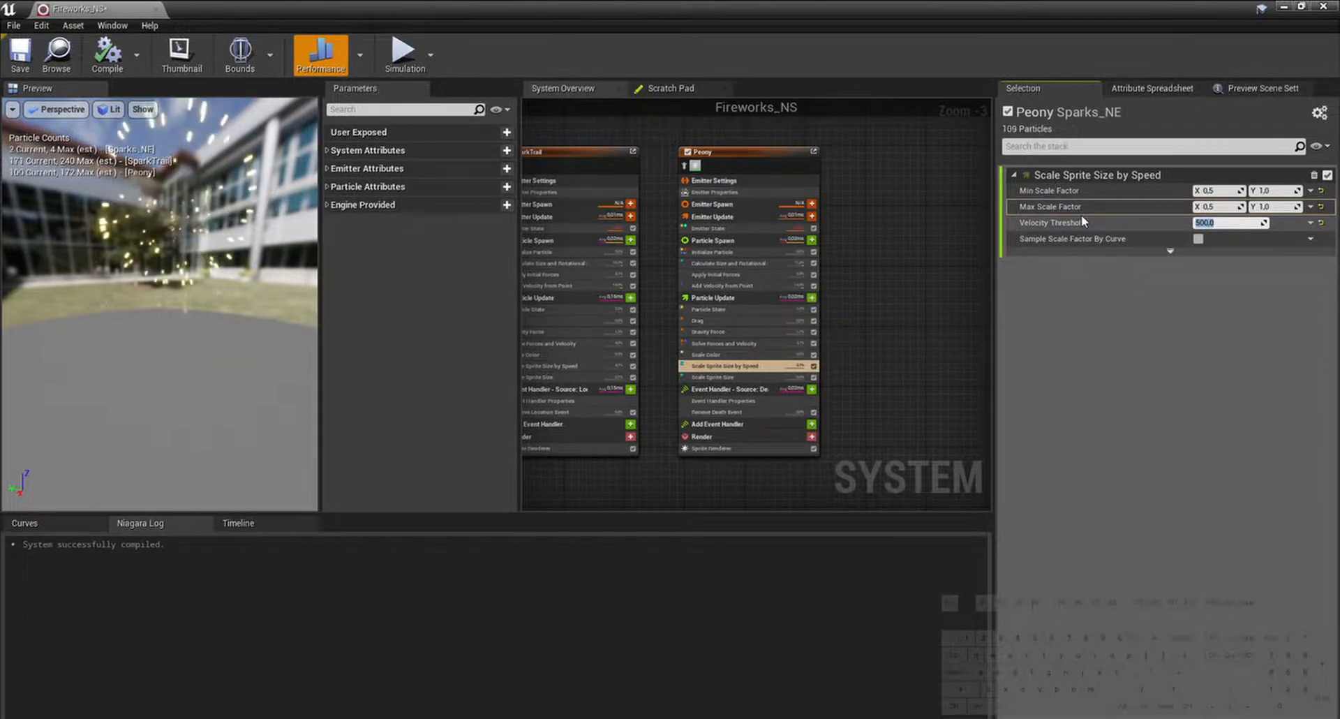
# Step: Recolour the start key of Peony's Scale Color curve to an orange-red with R 100, G about 9.76 and B 0
pyautogui.moveTo(856, 344); pyautogui.dragTo(884, 348, button='right')
pyautogui.click(740, 358)
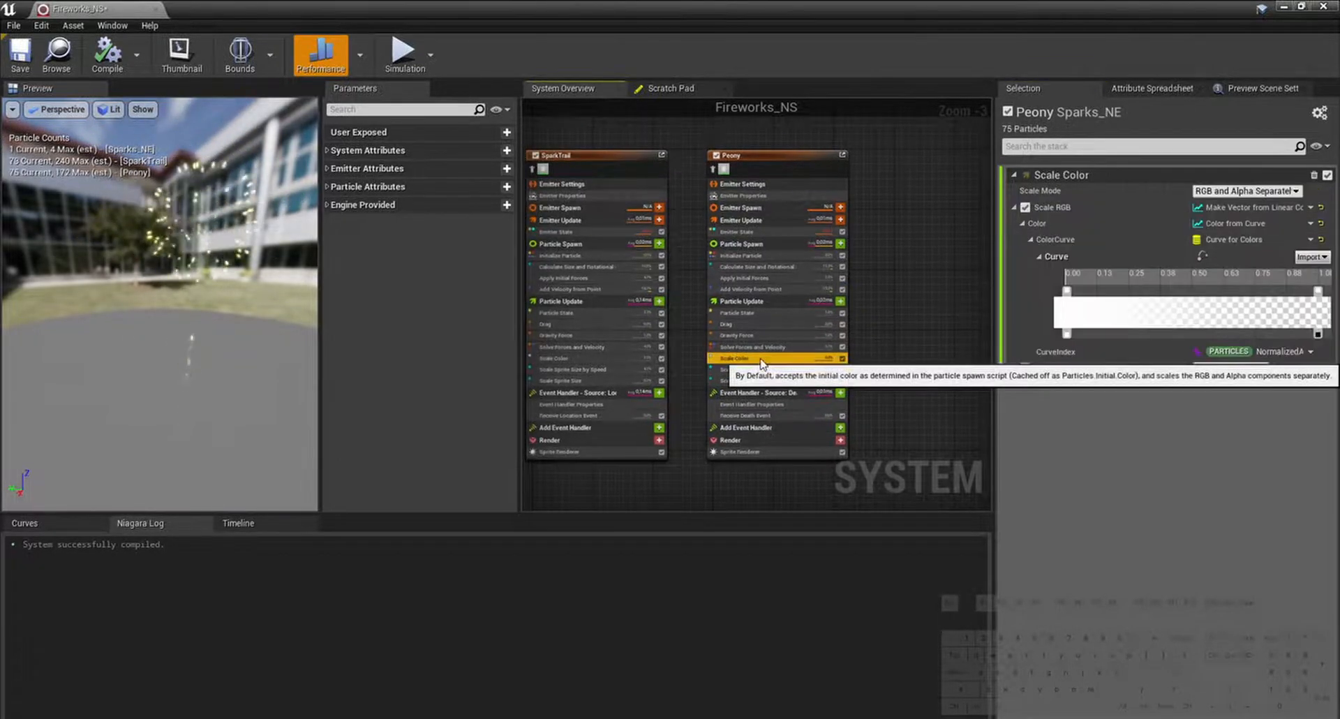
pyautogui.doubleClick(1067, 290)
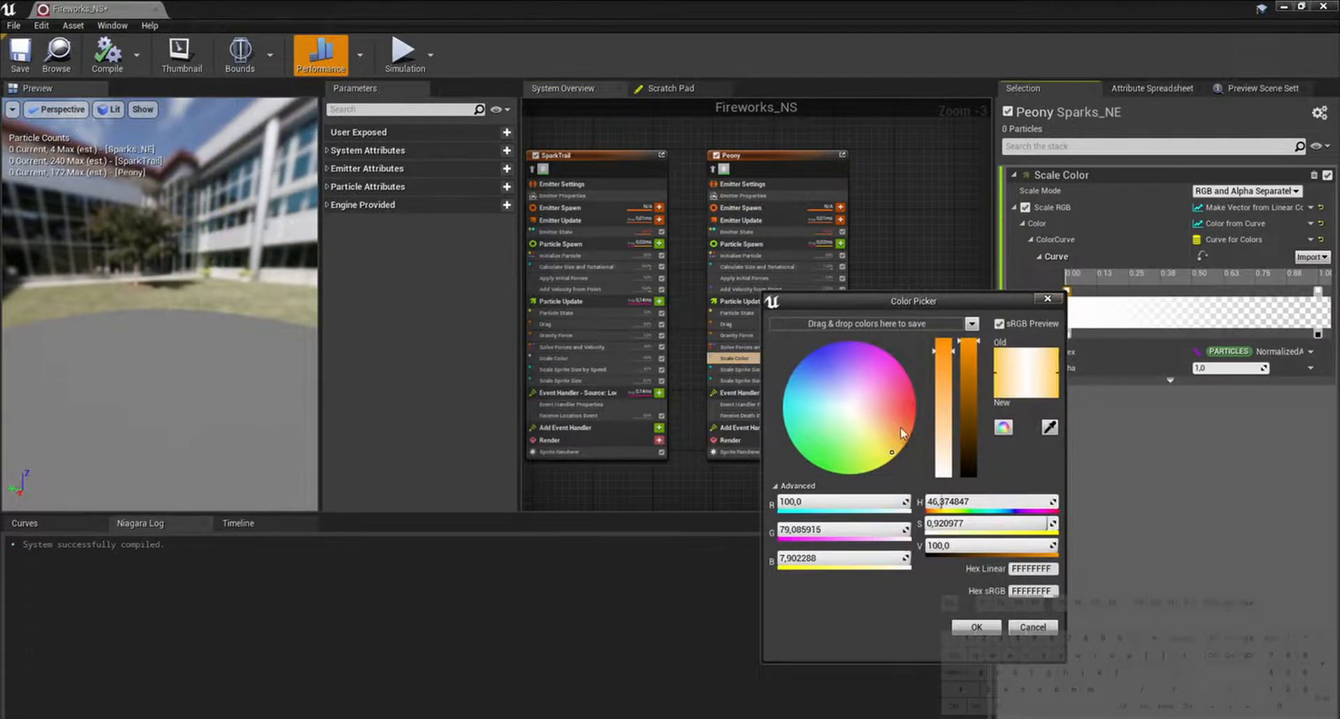
pyautogui.moveTo(905, 436); pyautogui.dragTo(934, 422)
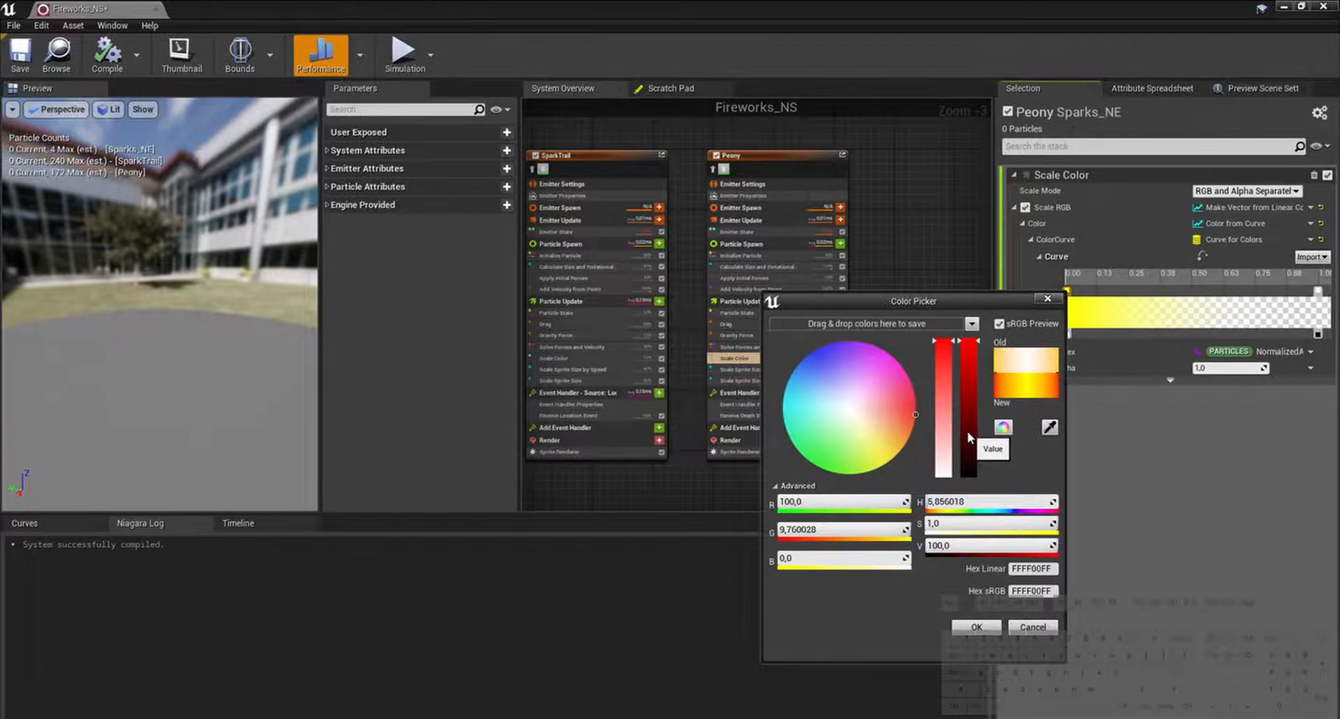
pyautogui.click(974, 627)
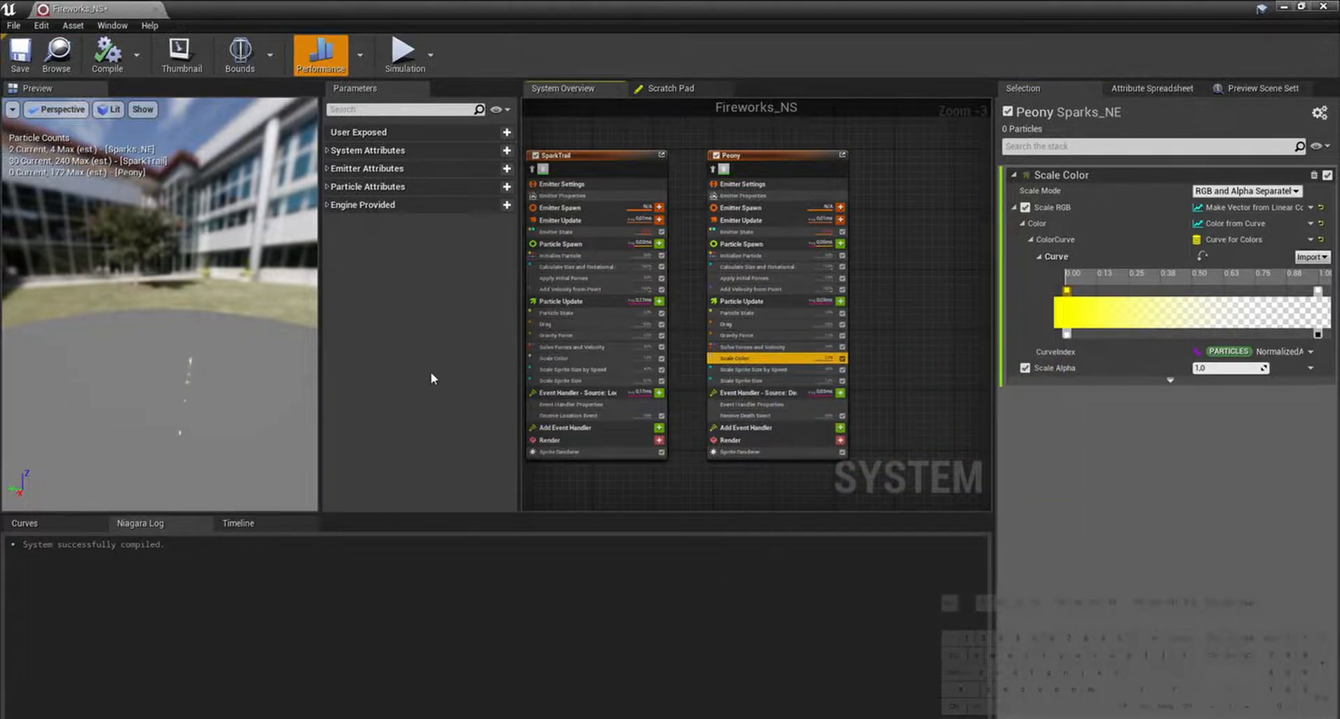
pyautogui.moveTo(269, 327); pyautogui.dragTo(237, 298)
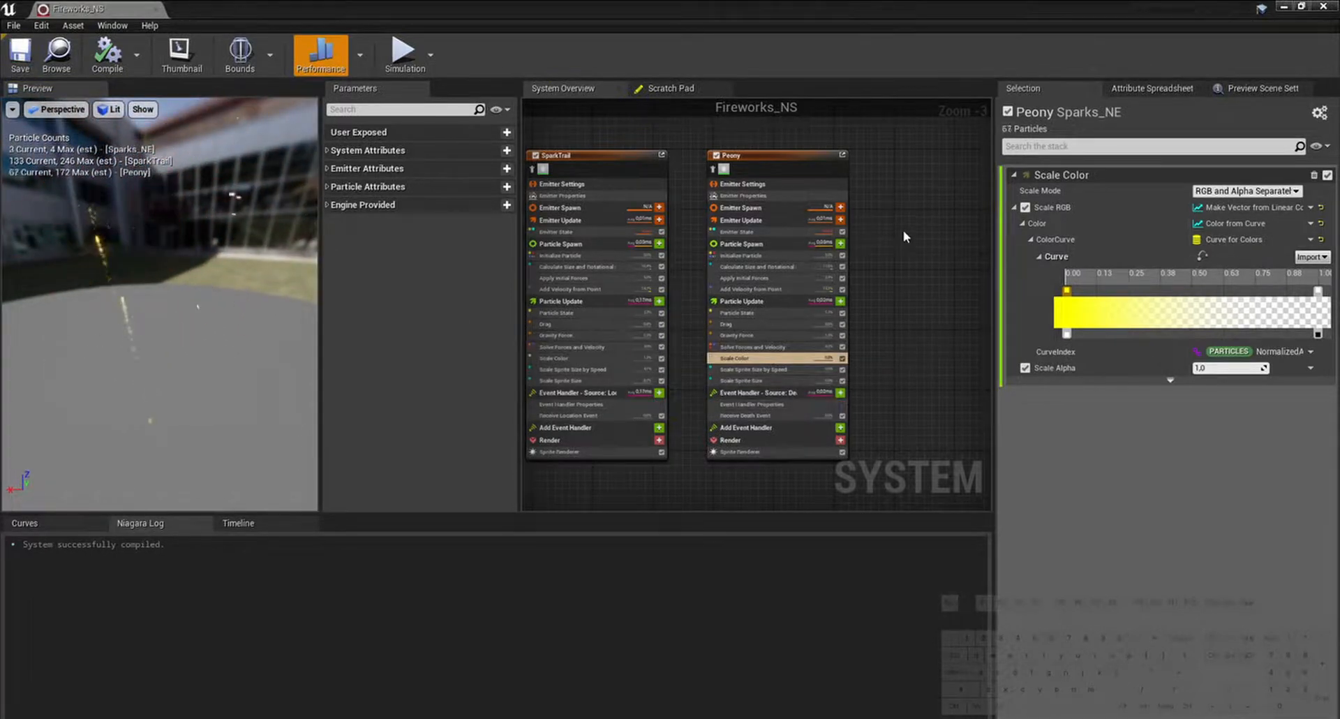
# Step: Add the Burst_NE emitter from the Particles folder to the Fireworks_NS system
pyautogui.scroll(-3, 902, 230)
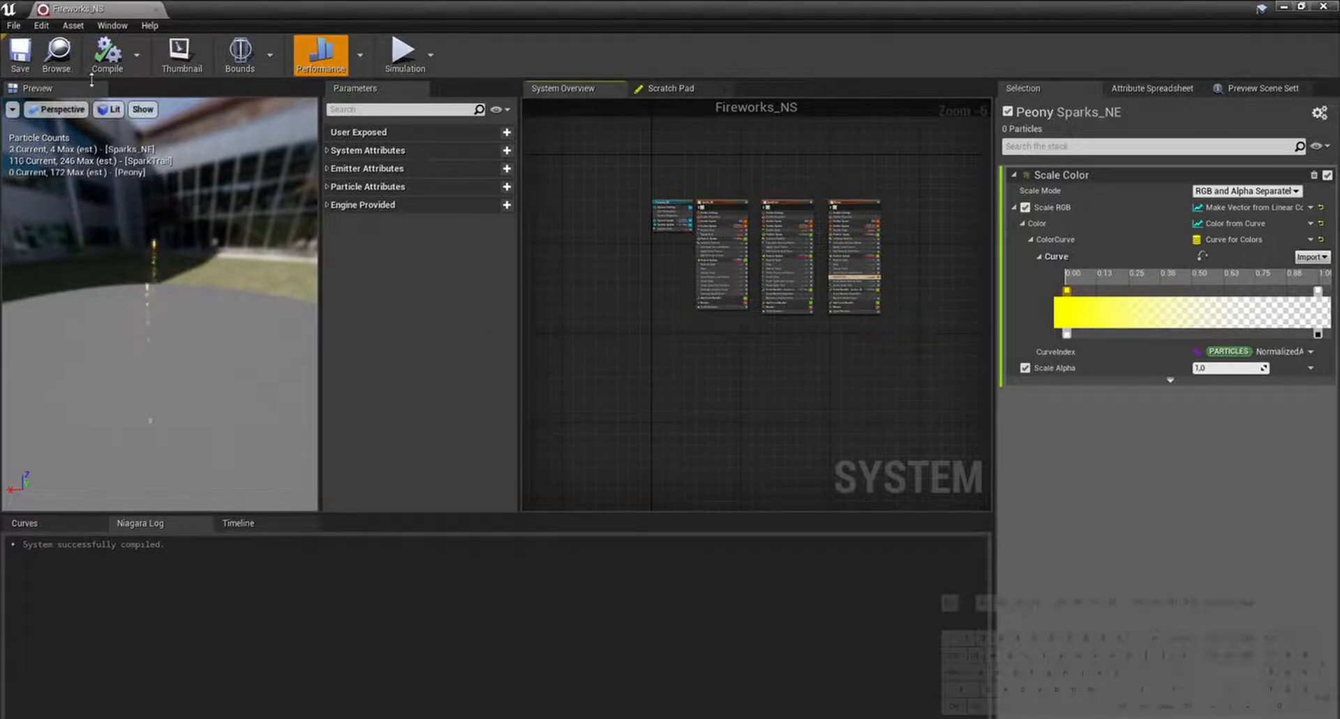
pyautogui.click(258, 523)
pyautogui.moveTo(392, 10); pyautogui.dragTo(826, 94)
pyautogui.moveTo(266, 555); pyautogui.dragTo(518, 635)
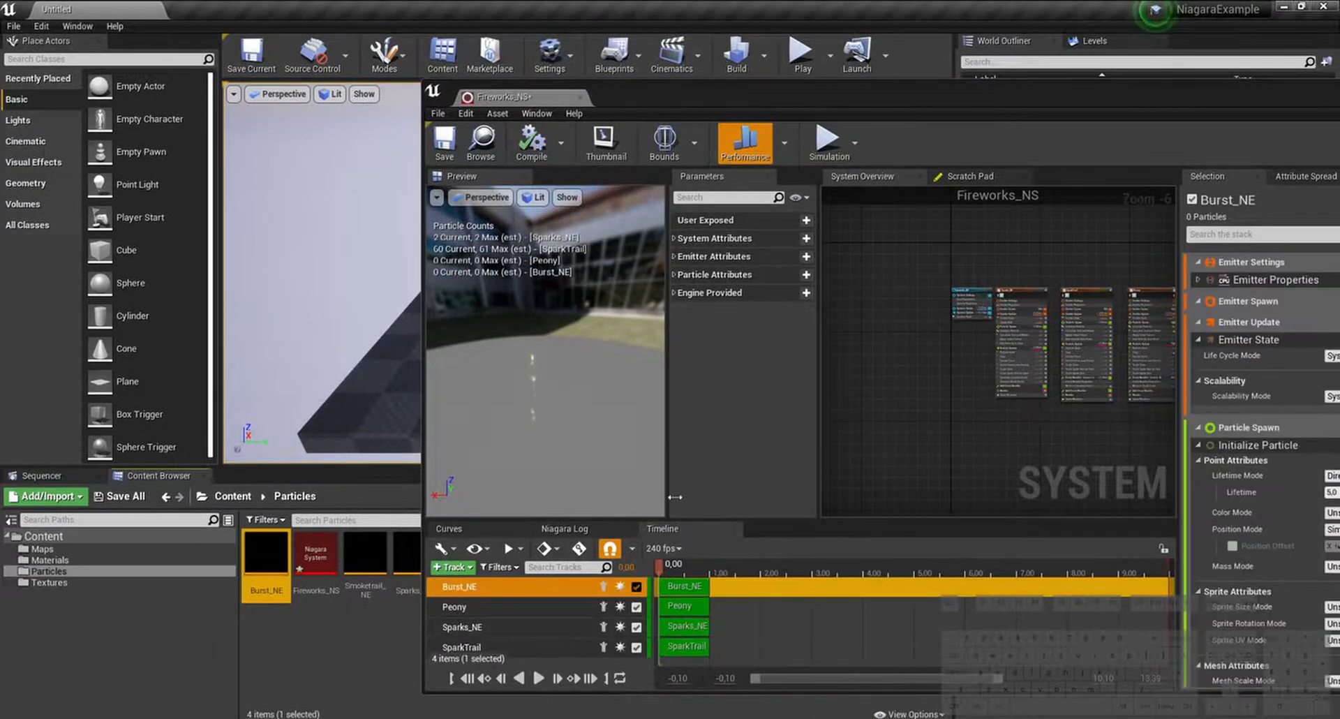
pyautogui.moveTo(865, 104); pyautogui.dragTo(628, 4)
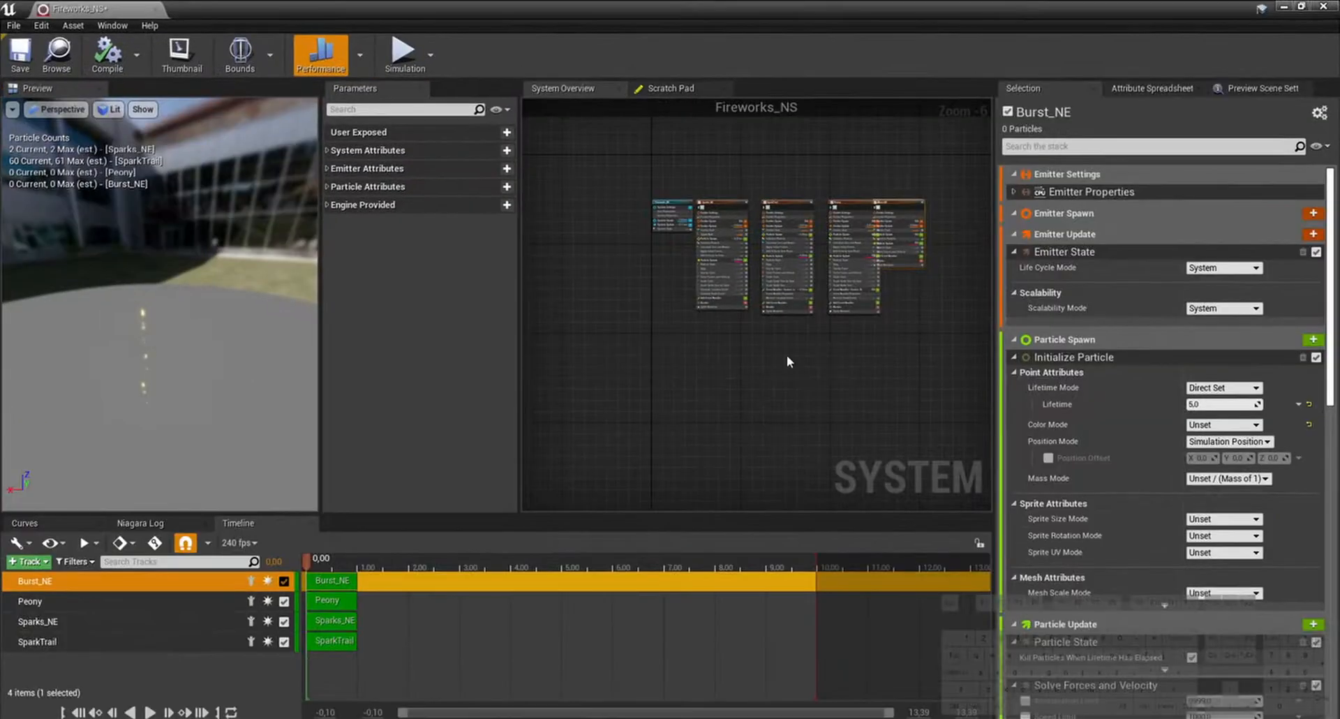
# Step: Place the Burst_NE node beside Peony without overlap in the system overview and save the system
pyautogui.click(684, 382)
pyautogui.scroll(4, 756, 217)
pyautogui.moveTo(737, 301); pyautogui.dragTo(800, 303)
pyautogui.moveTo(766, 255); pyautogui.dragTo(751, 150, button='right')
pyautogui.click(755, 405)
pyautogui.moveTo(346, 558); pyautogui.dragTo(416, 550)
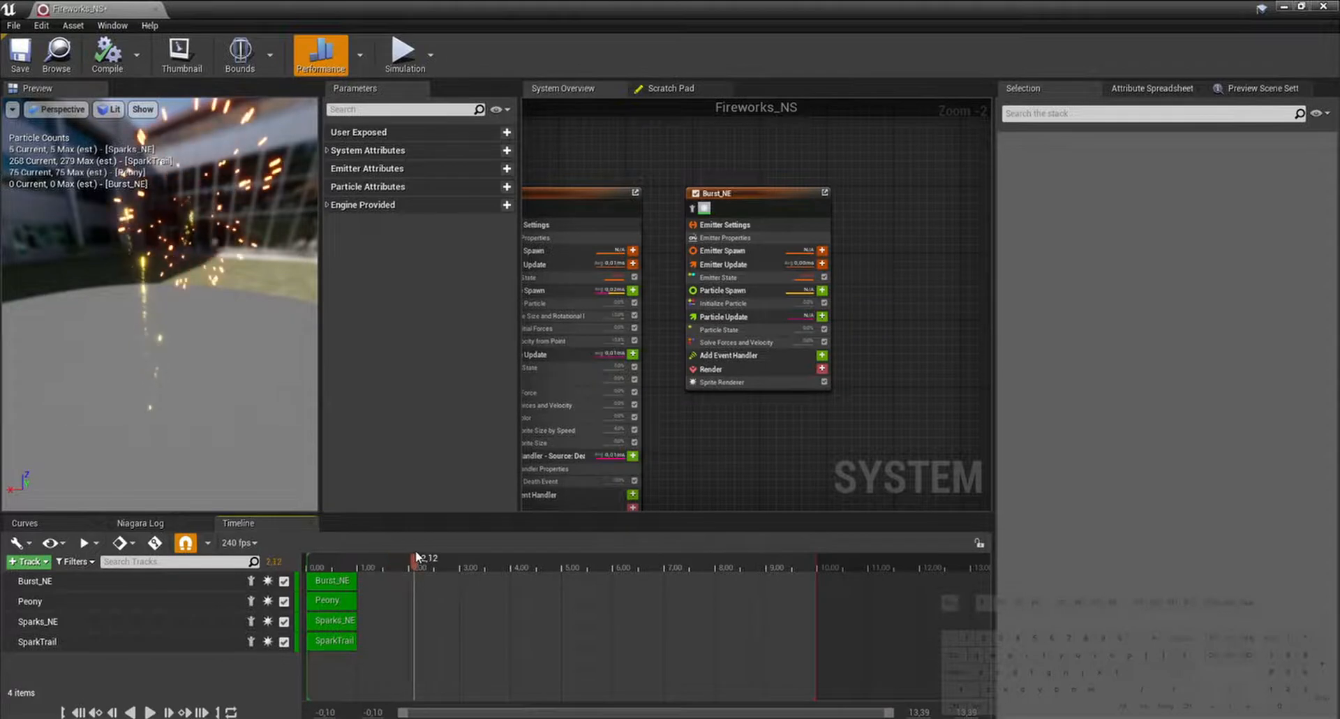
pyautogui.click(24, 59)
# Step: Set the Peony particles' mass to 600 and scrub the simulation to about 2.51 seconds
pyautogui.moveTo(789, 445); pyautogui.dragTo(907, 427, button='right')
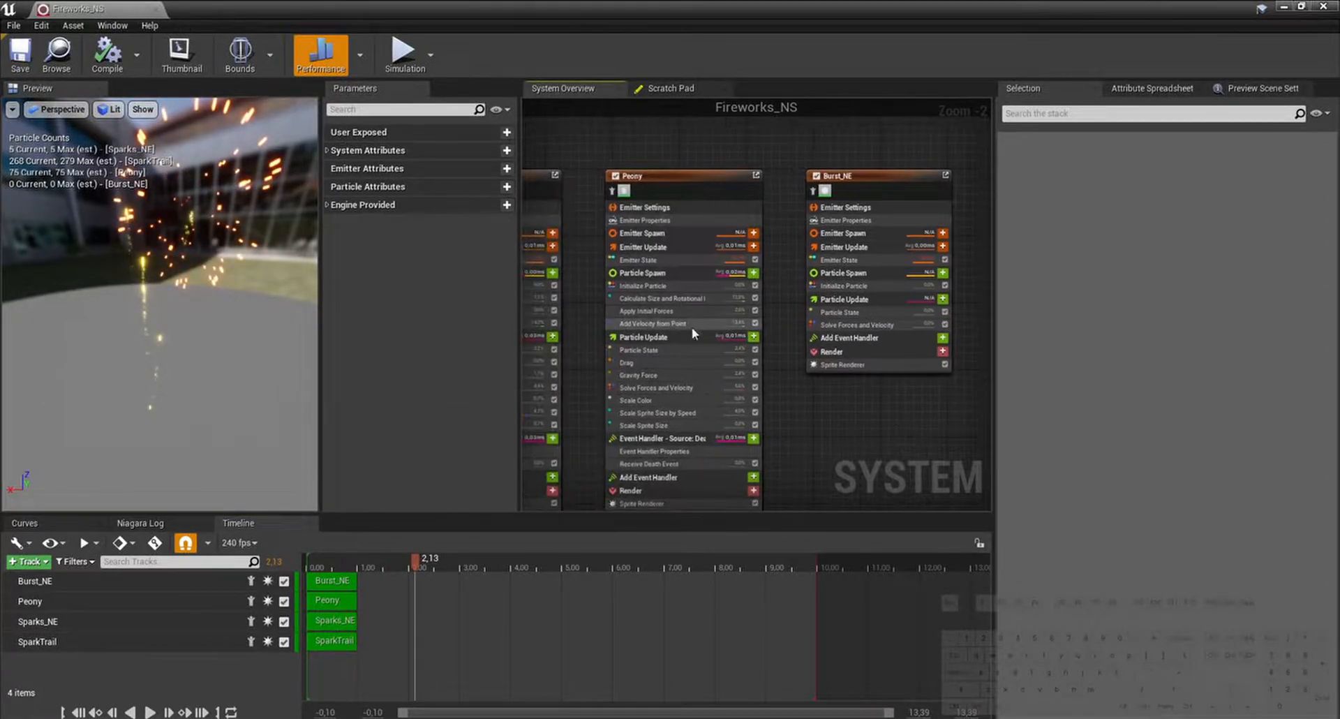
pyautogui.click(666, 273)
pyautogui.click(1220, 361)
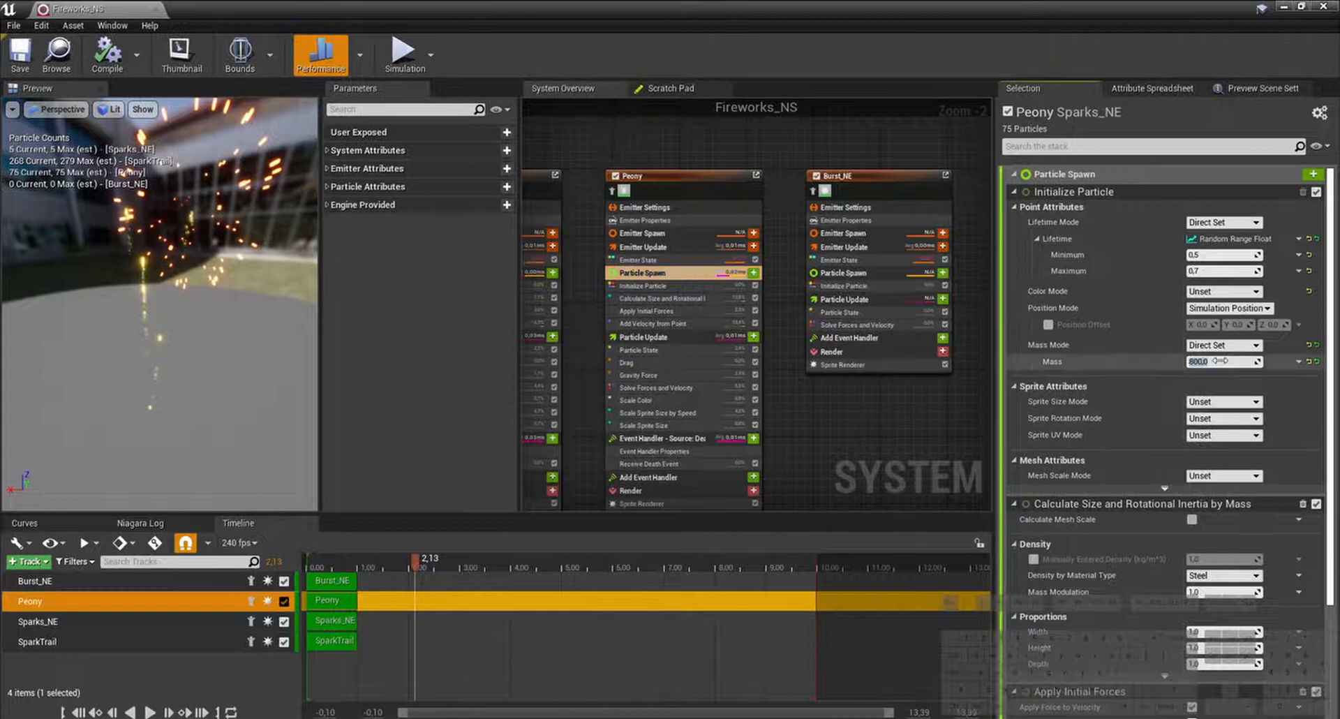
pyautogui.press('Return')
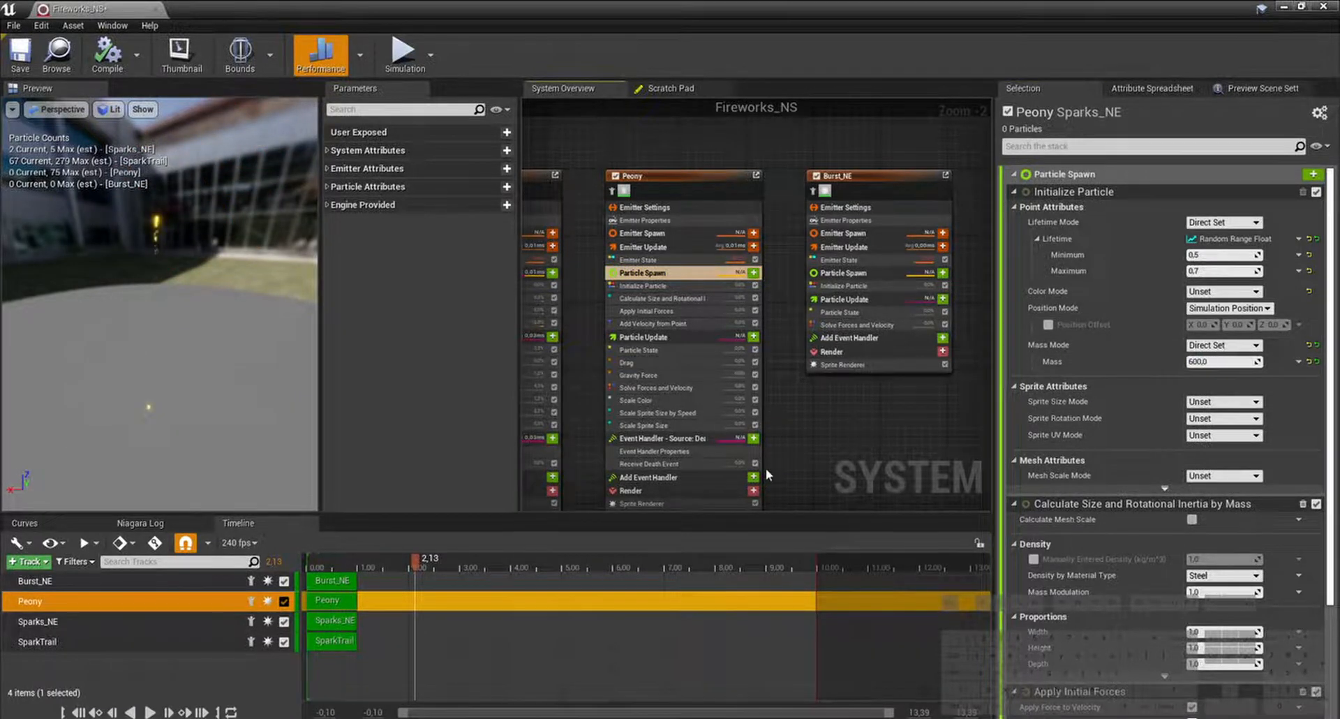
pyautogui.moveTo(380, 560); pyautogui.dragTo(435, 558)
# Step: Assign the Flash_M material to the Sprite Renderer of Burst_NE
pyautogui.moveTo(878, 453); pyautogui.dragTo(752, 438, button='right')
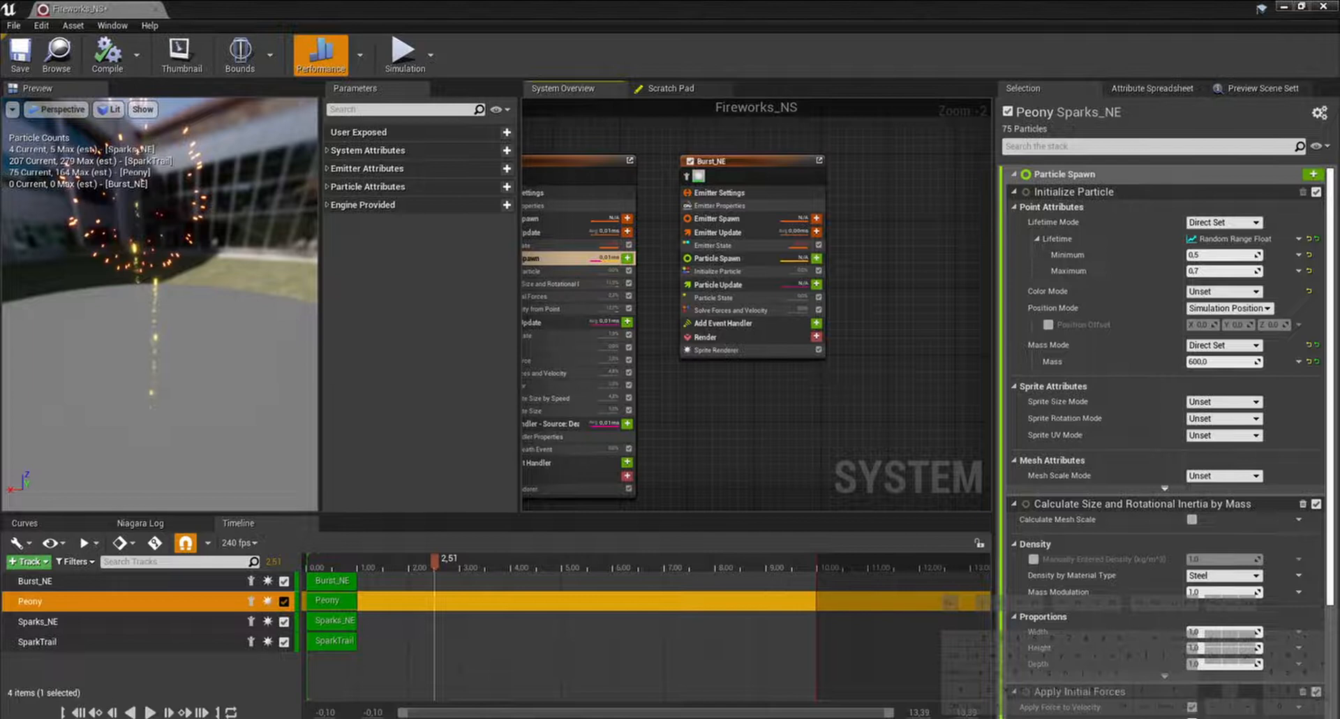
pyautogui.click(747, 351)
pyautogui.click(1279, 218)
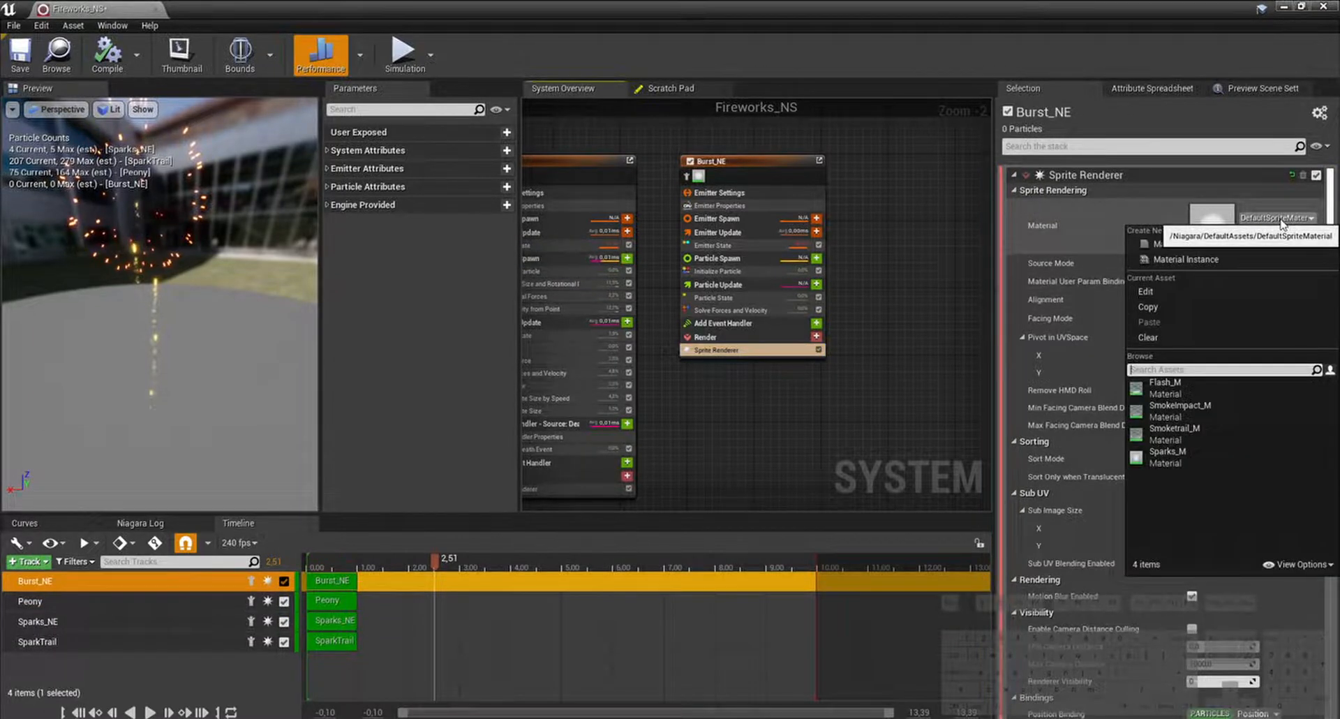
pyautogui.click(1215, 388)
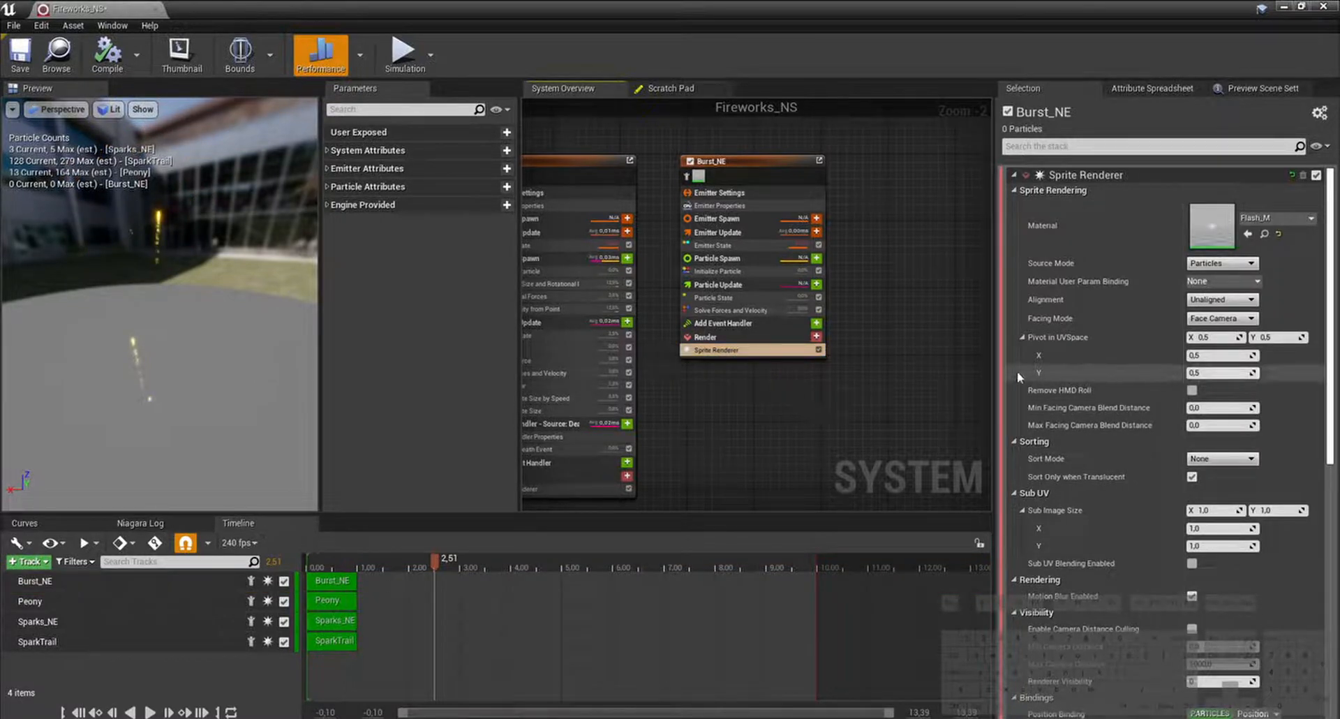
pyautogui.click(754, 169)
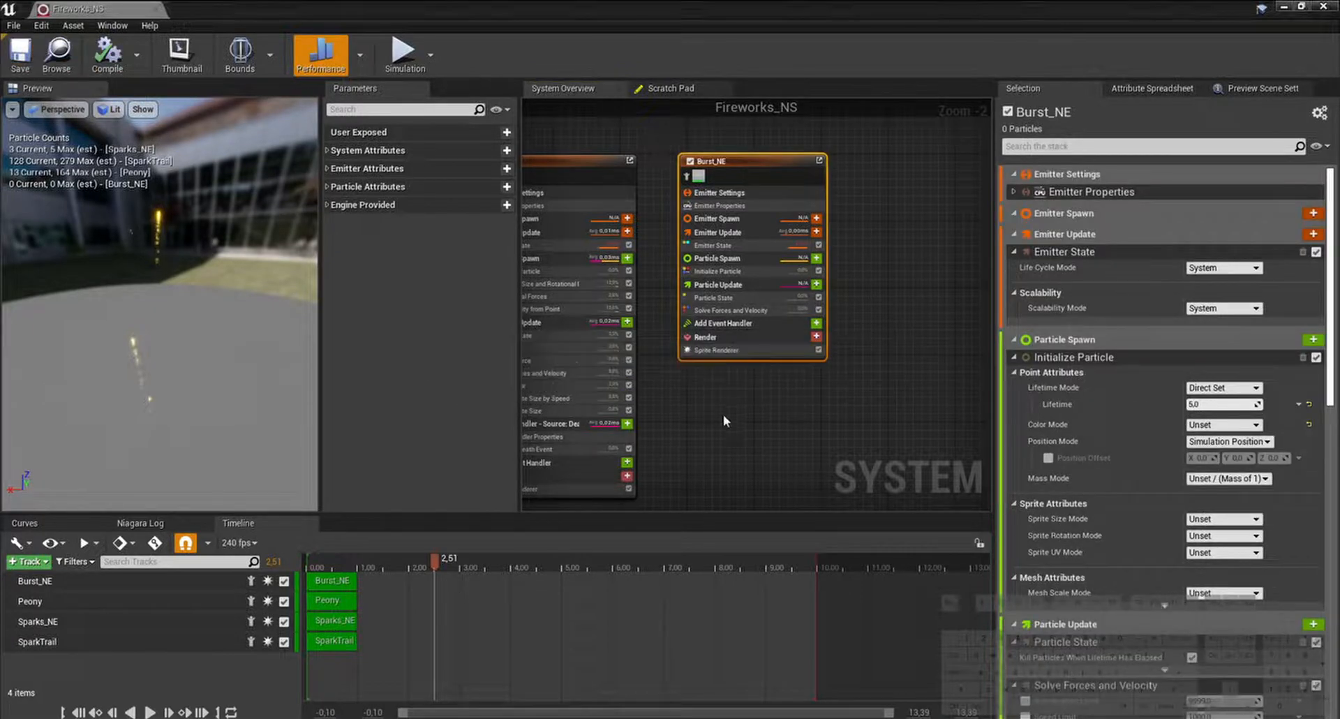
pyautogui.click(791, 452)
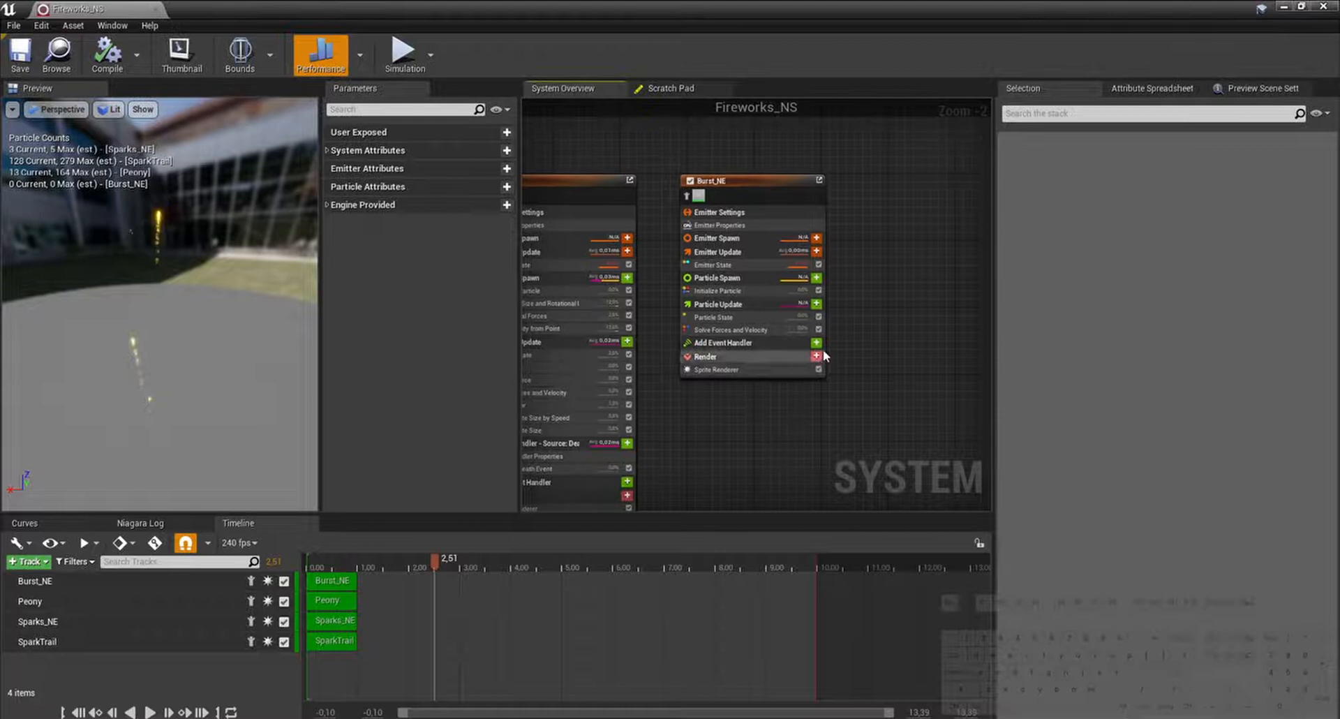
# Step: Add an event handler to Burst_NE with the Sparks_NE Death Event as source and Execution Mode set to Spawned Particles
pyautogui.click(818, 344)
pyautogui.click(795, 356)
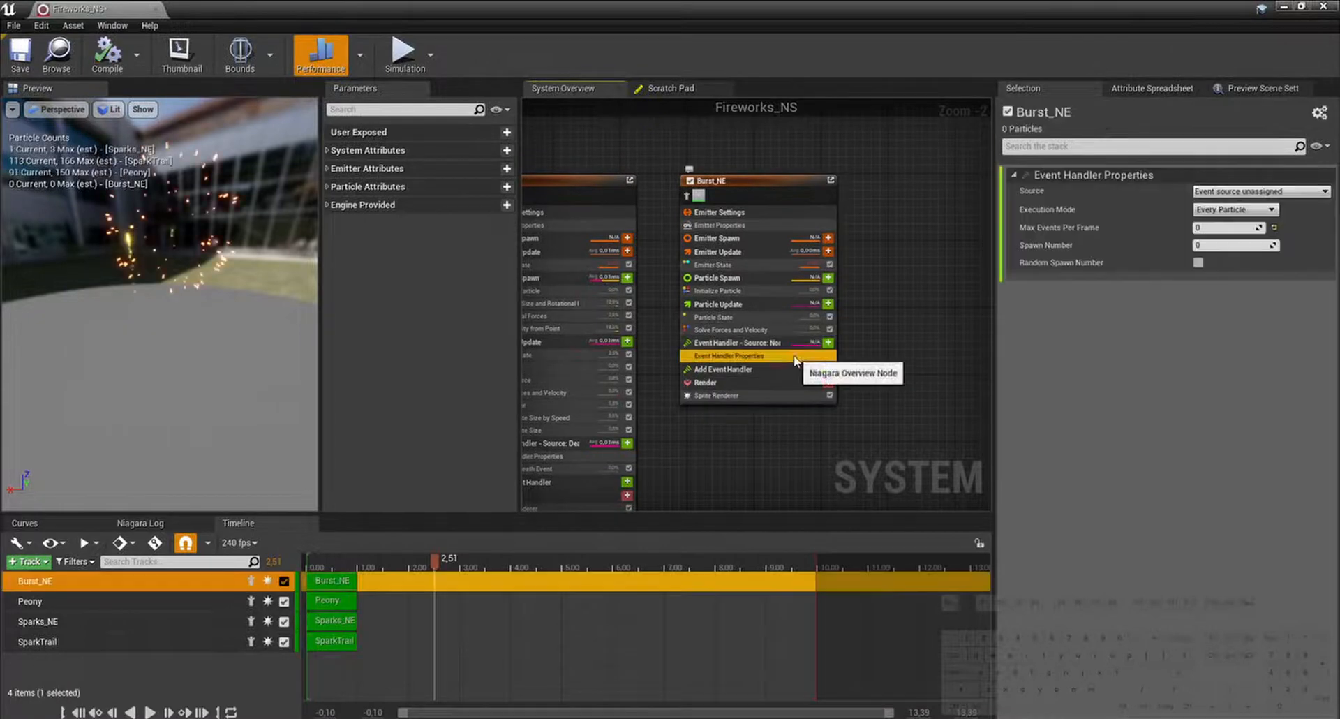
pyautogui.click(1249, 192)
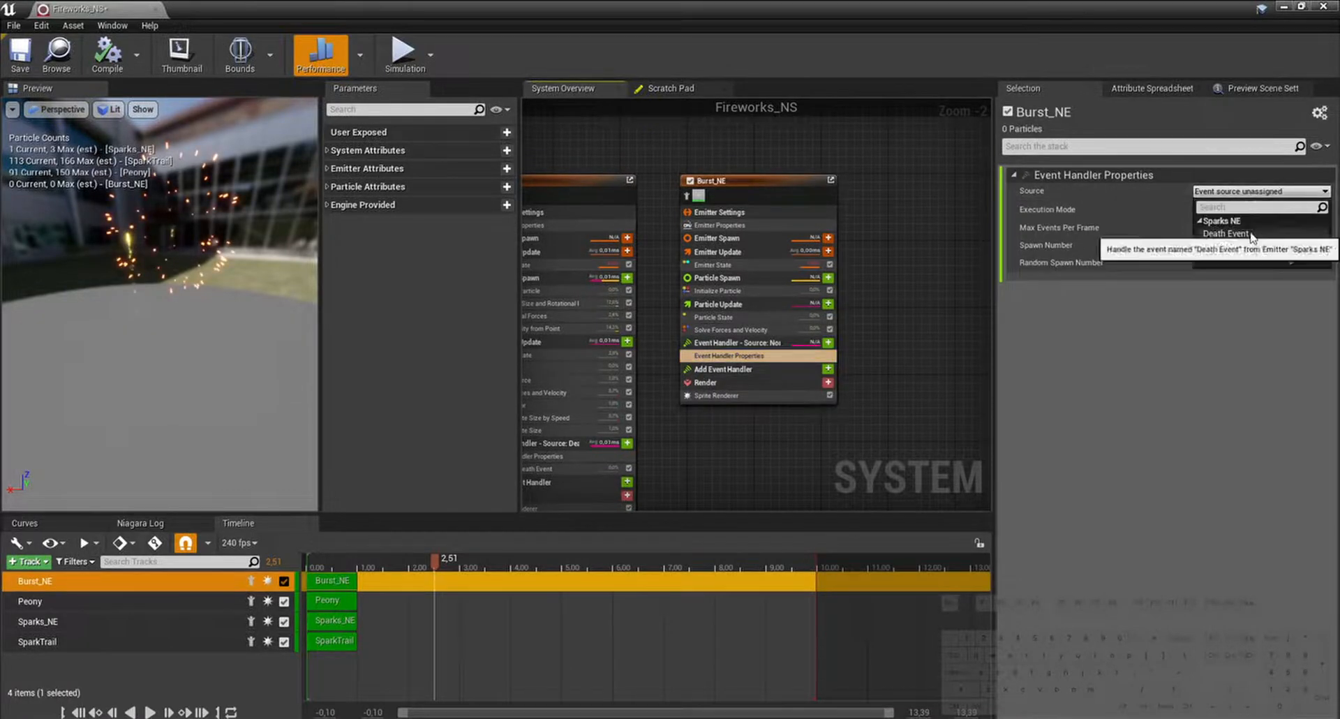
pyautogui.click(1249, 233)
pyautogui.click(1234, 209)
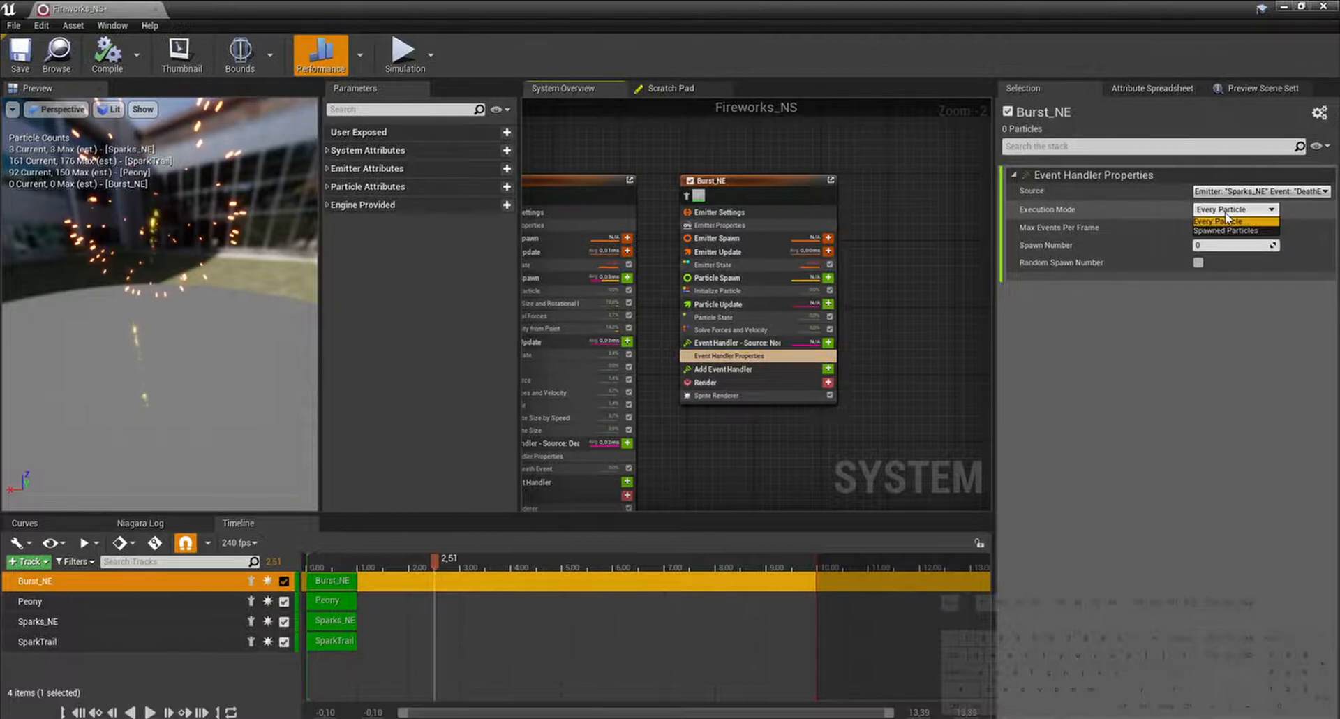
pyautogui.click(1226, 232)
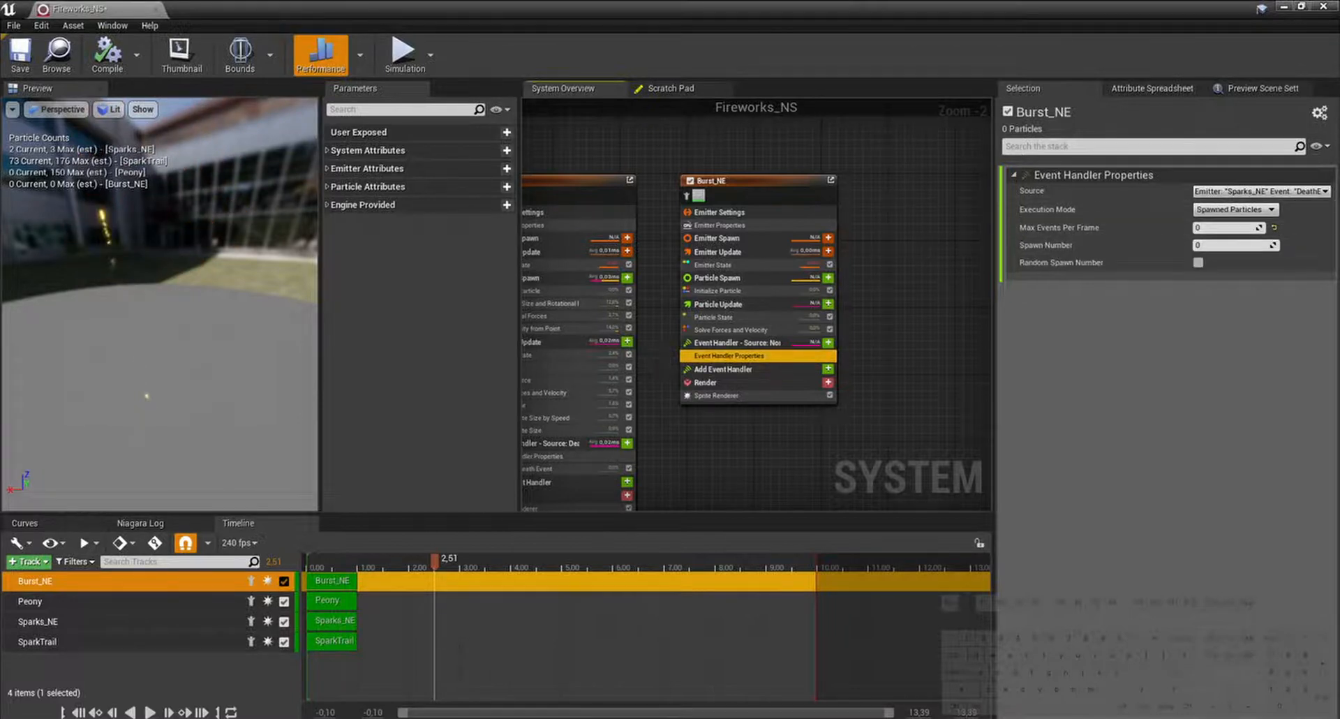
# Step: Add a Receive Death Event module to the event handler of Burst_NE
pyautogui.click(828, 342)
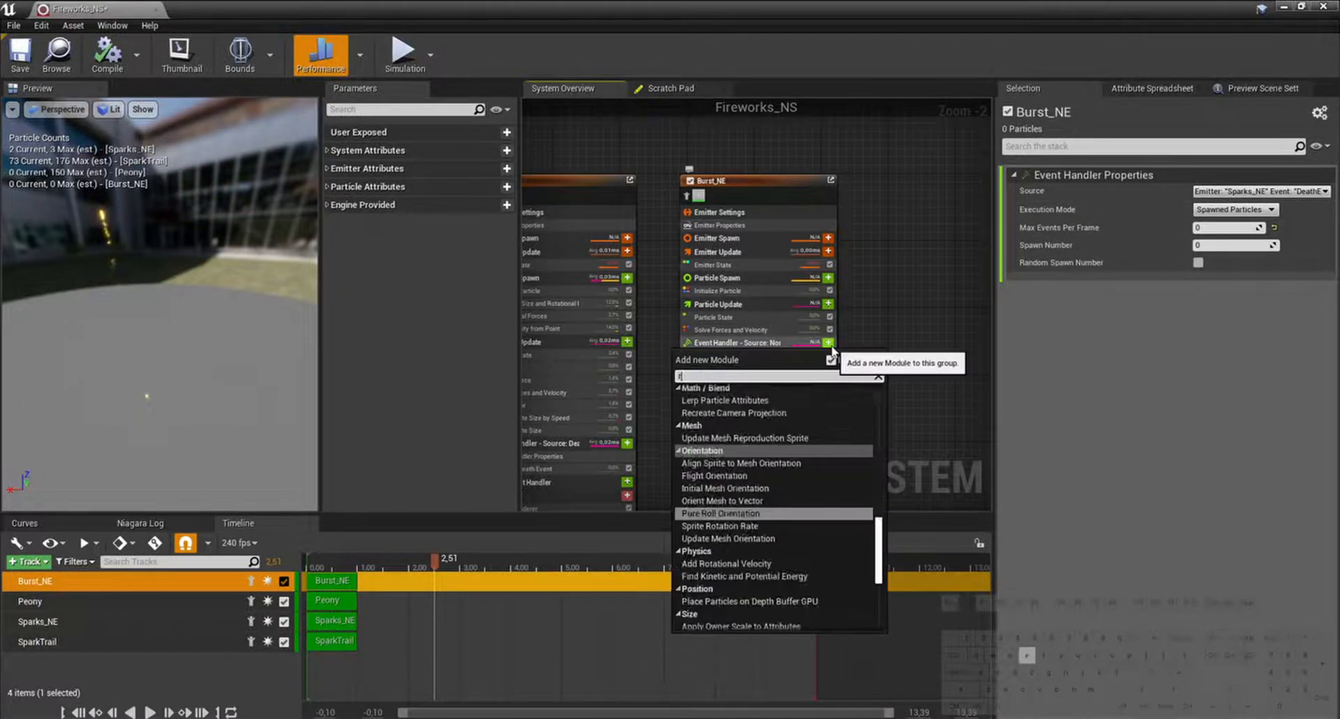
pyautogui.write('reci')
pyautogui.press('BackSpace')
pyautogui.write('eive')
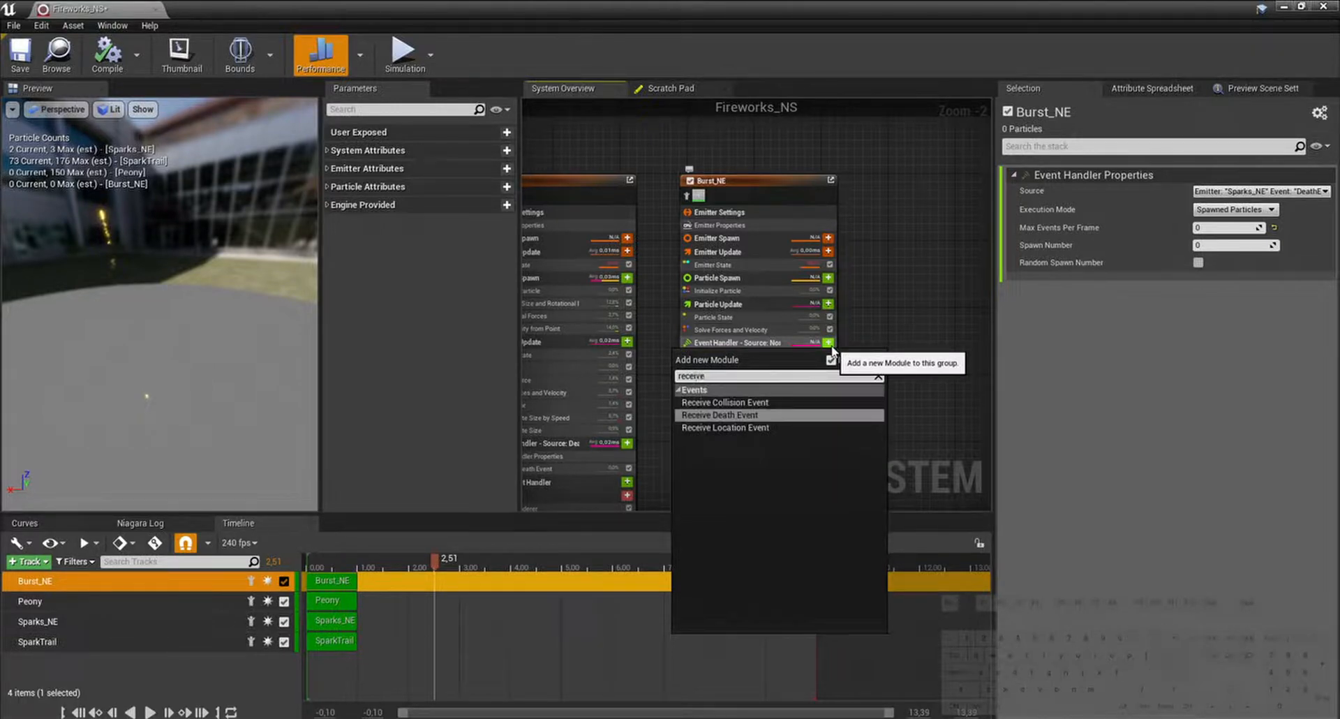
pyautogui.press('Return')
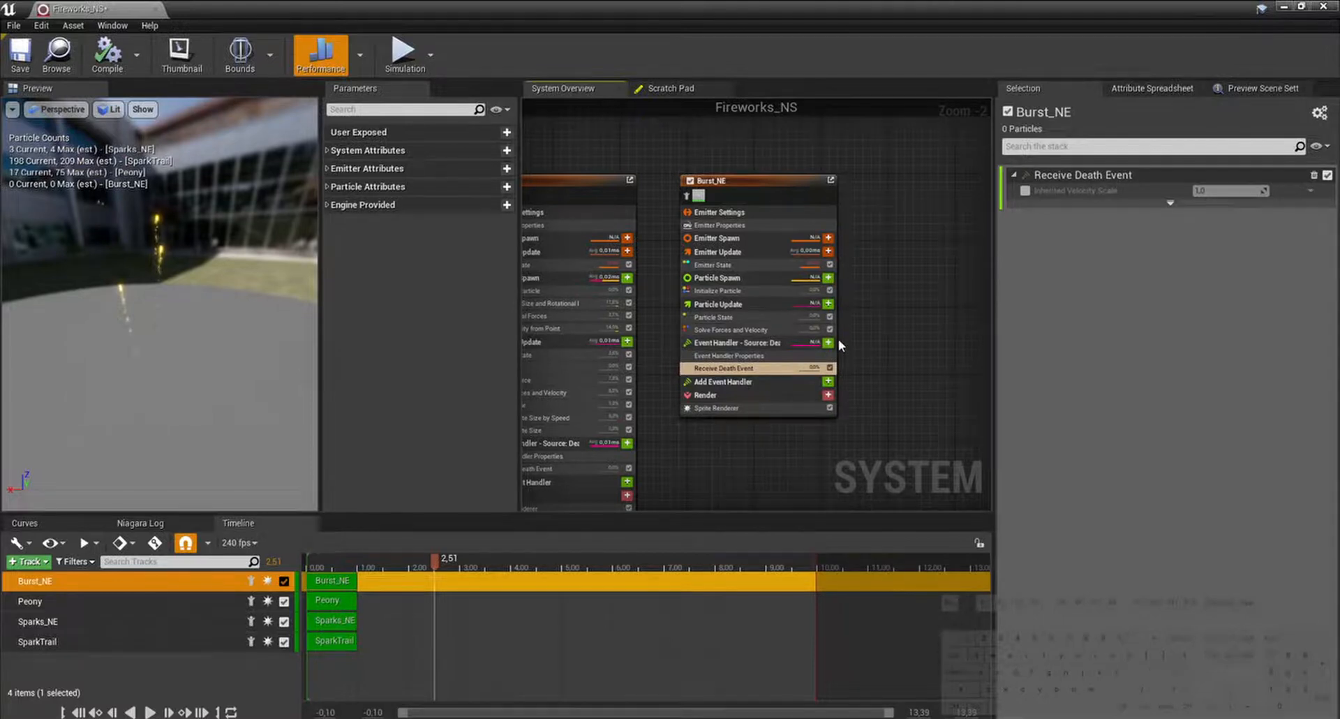
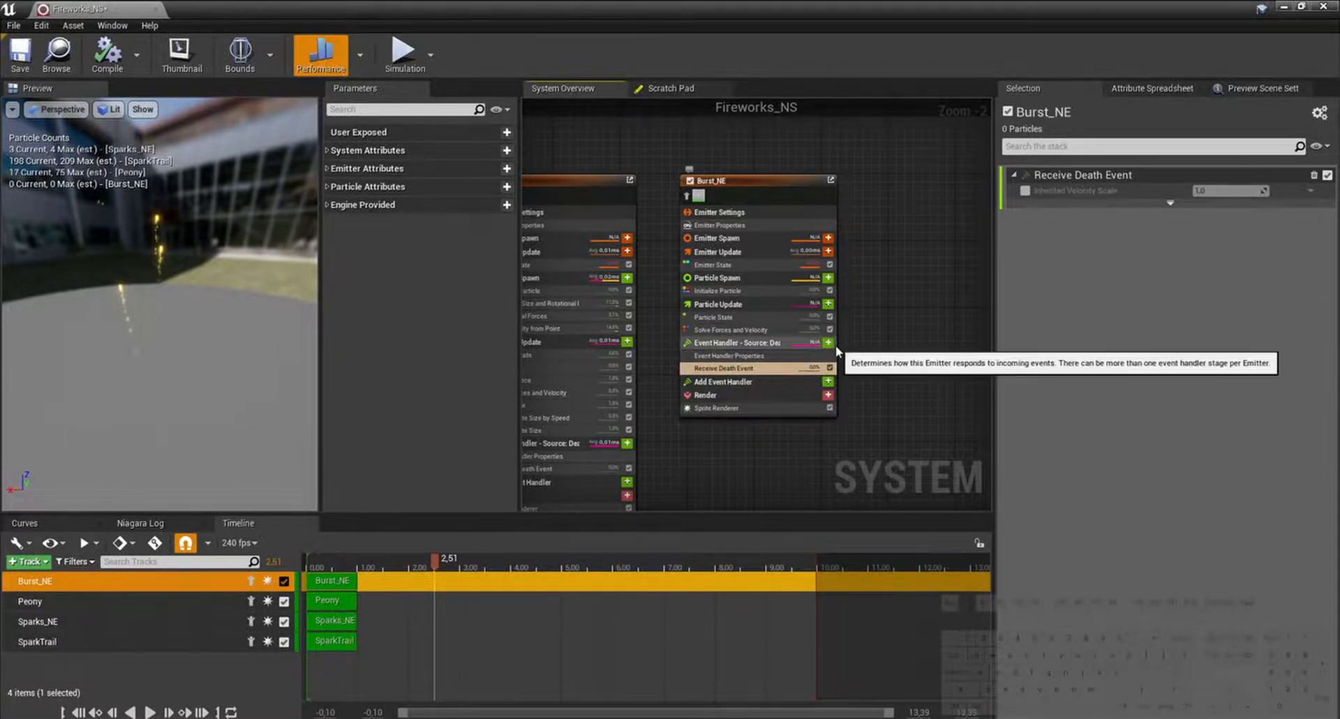
pyautogui.click(828, 304)
pyautogui.write('colo')
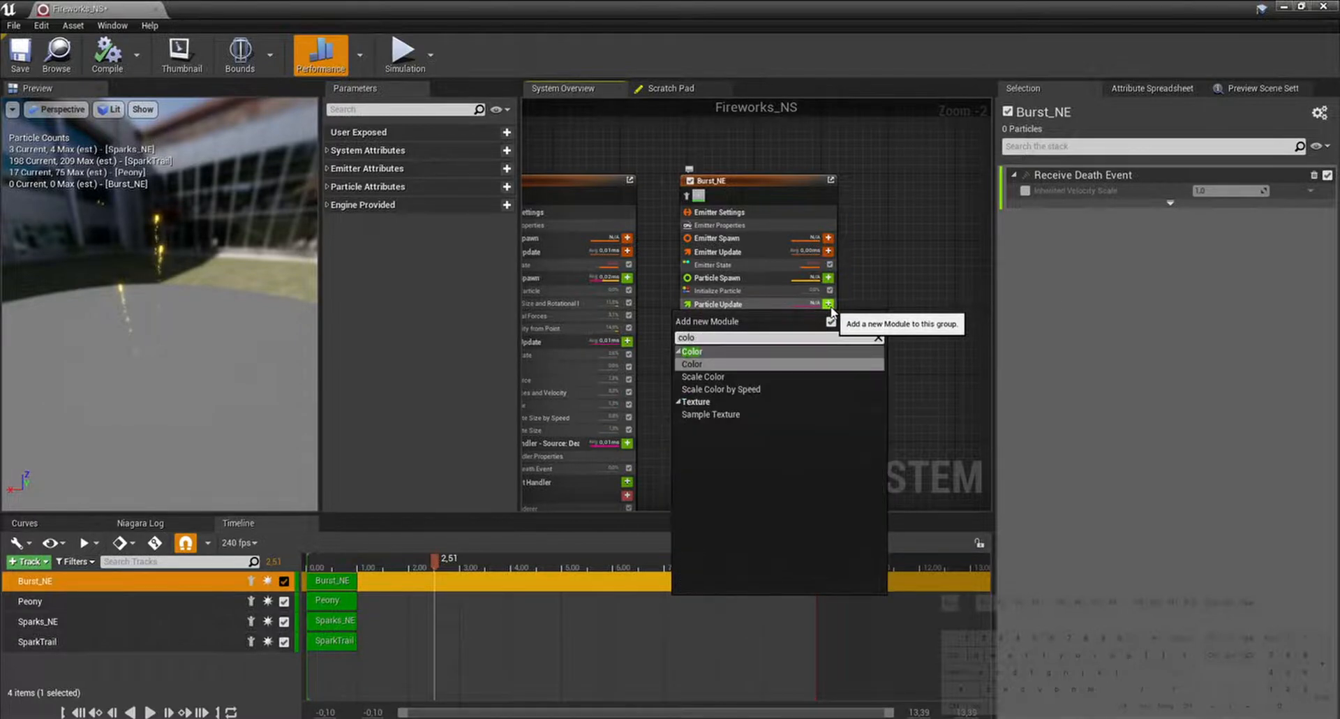
pyautogui.press('Return')
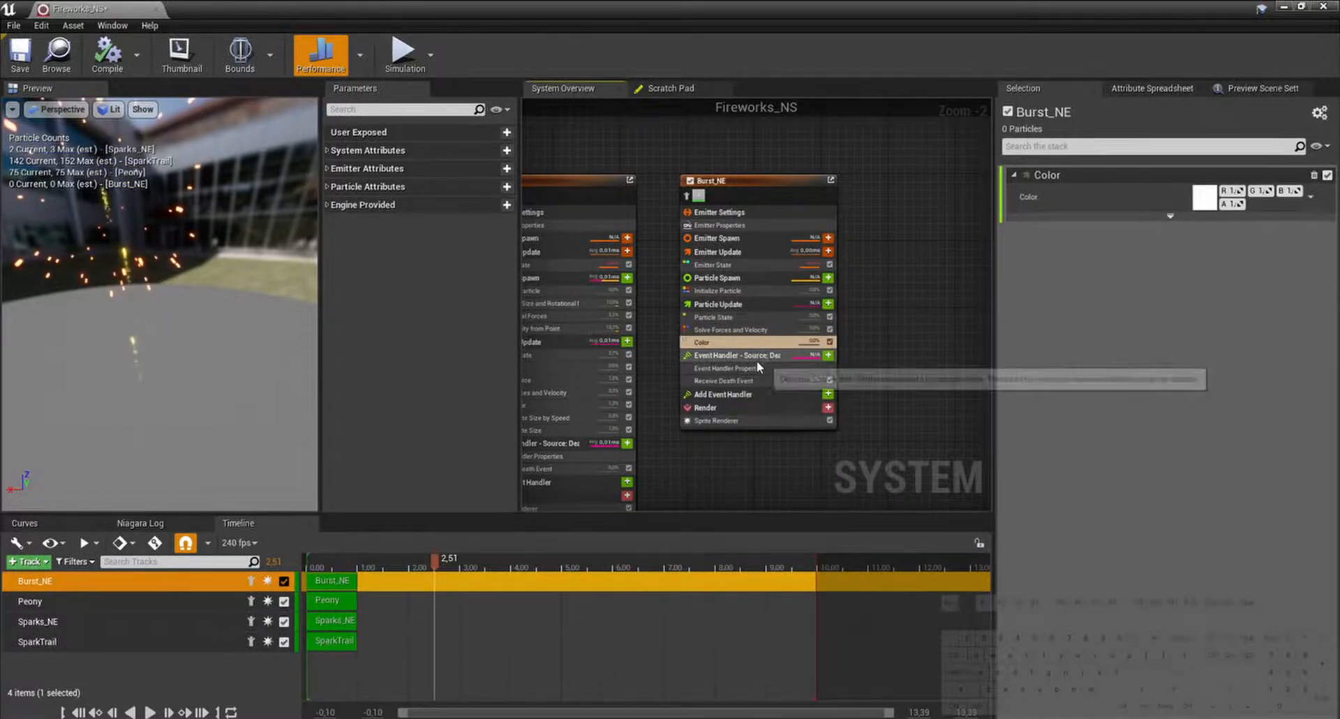
pyautogui.press('Delete')
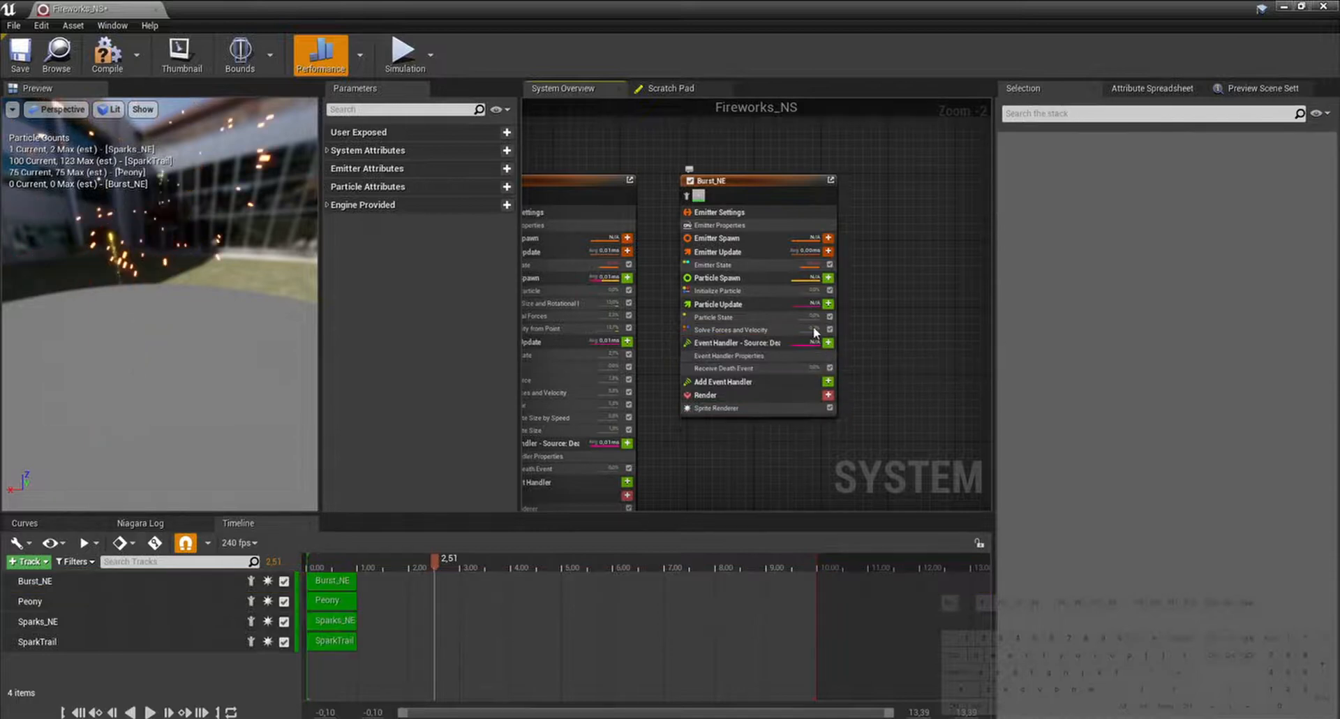
# Step: Add a Scale Color module to the Particle Update stage of Burst_NE
pyautogui.click(828, 303)
pyautogui.write('color')
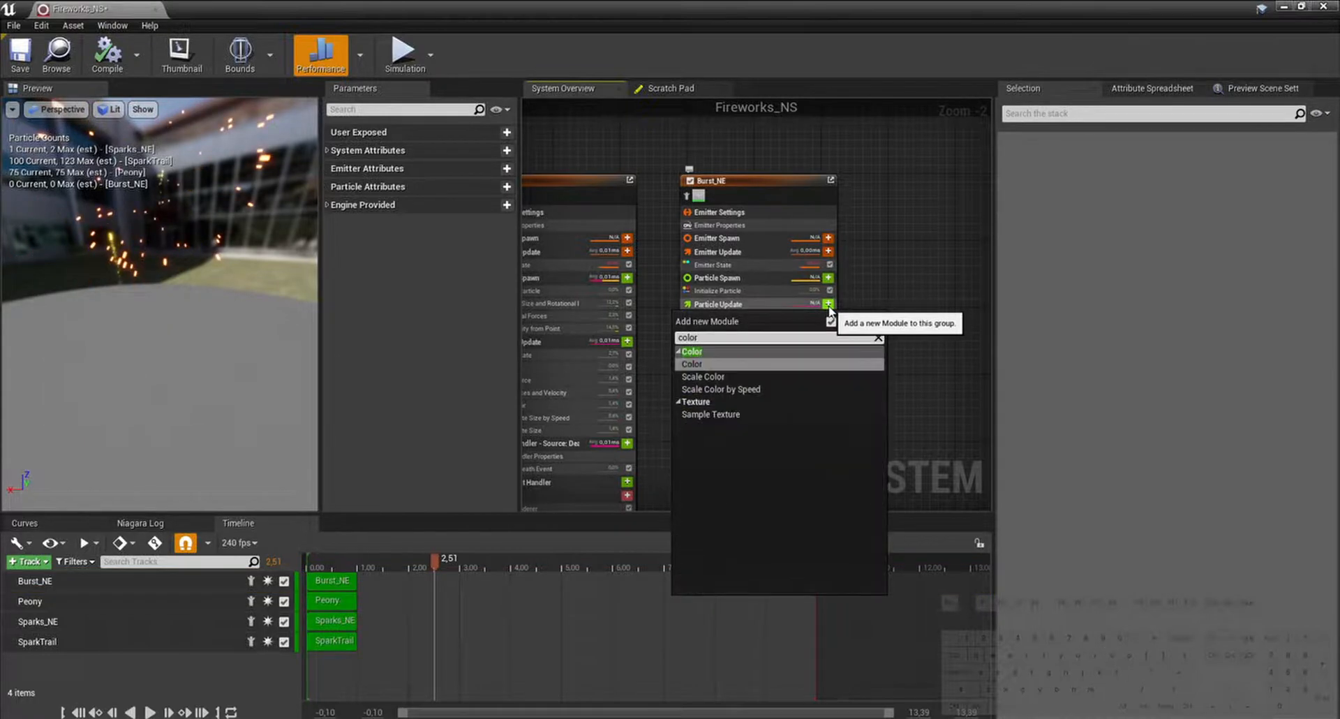
pyautogui.press('Down')
pyautogui.press('Return')
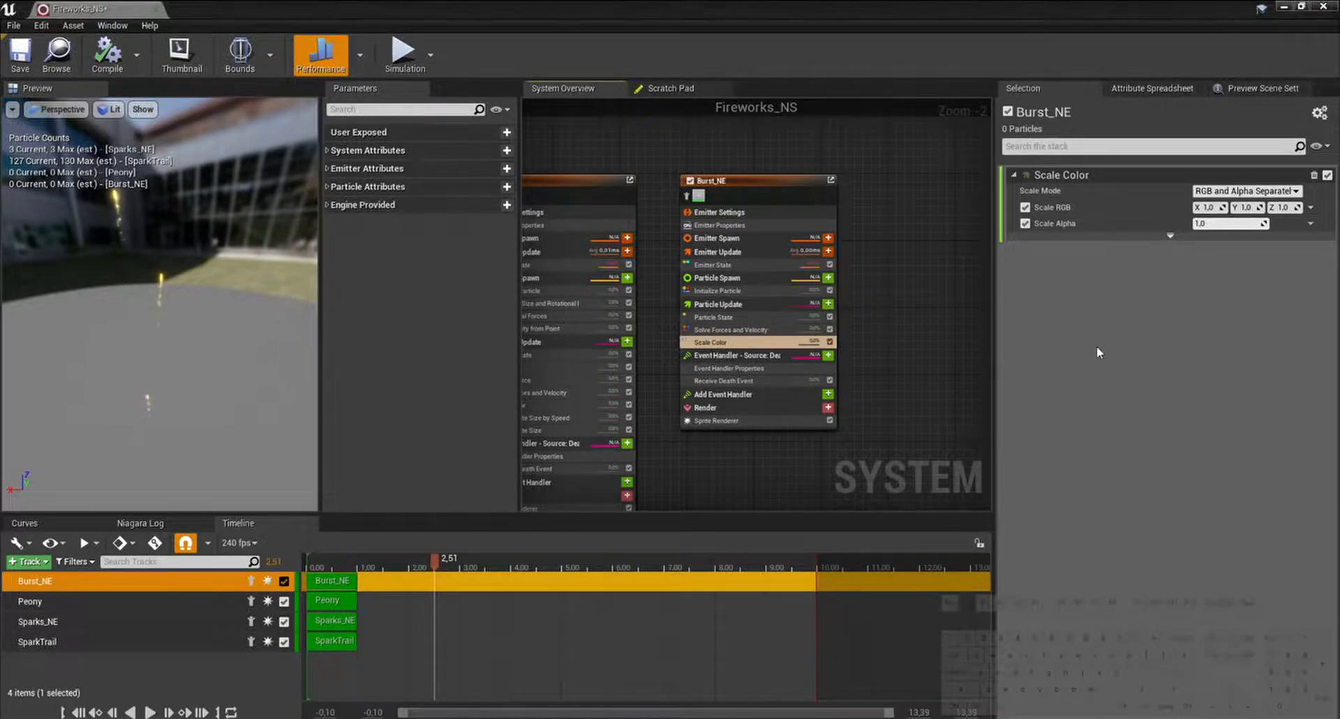
# Step: Drive Burst_NE's Scale RGB with Make Vector from Linear Color RGB, using Color from Curve as its color input
pyautogui.click(1310, 208)
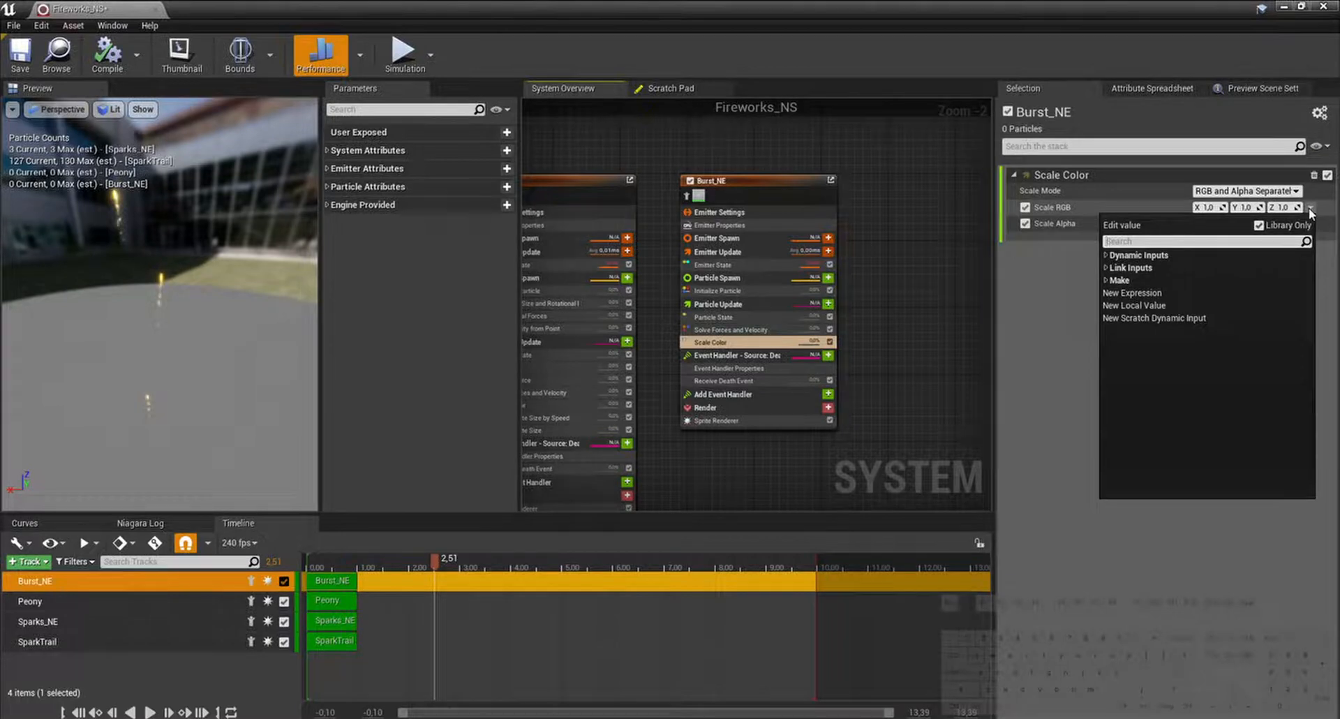
pyautogui.write('colo')
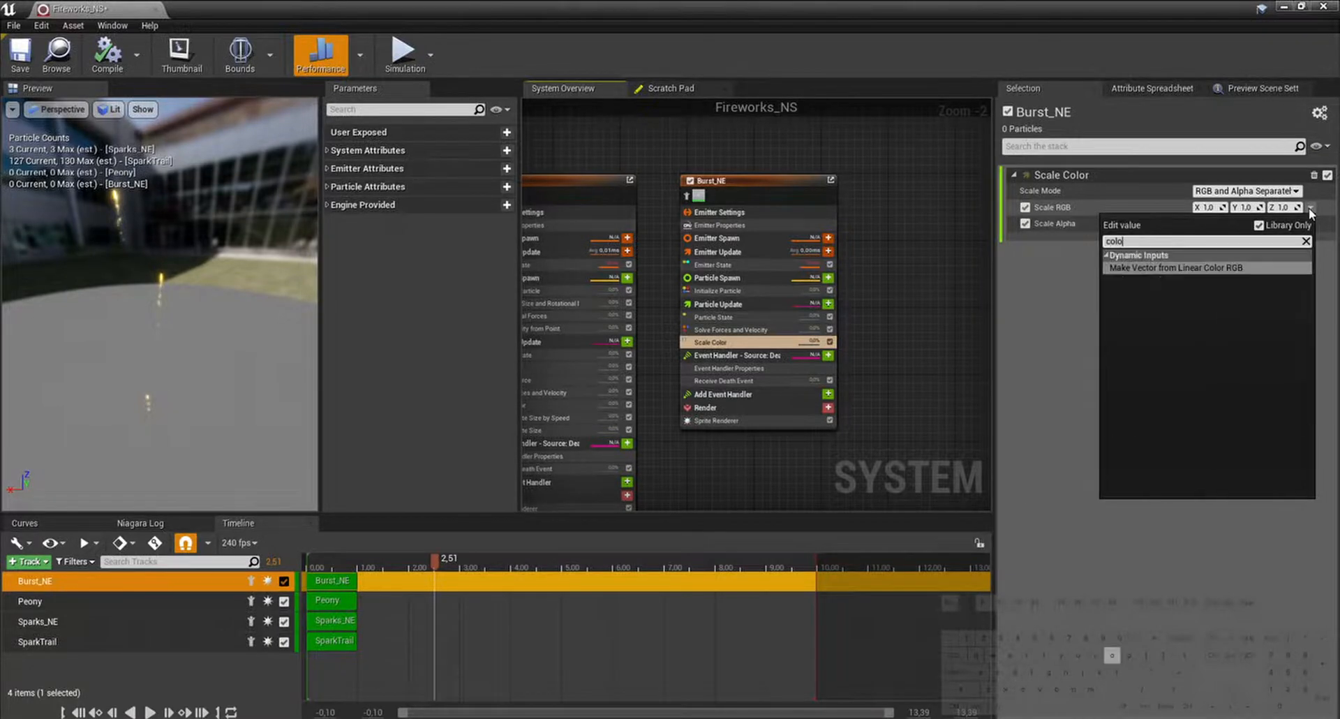
pyautogui.press('Return')
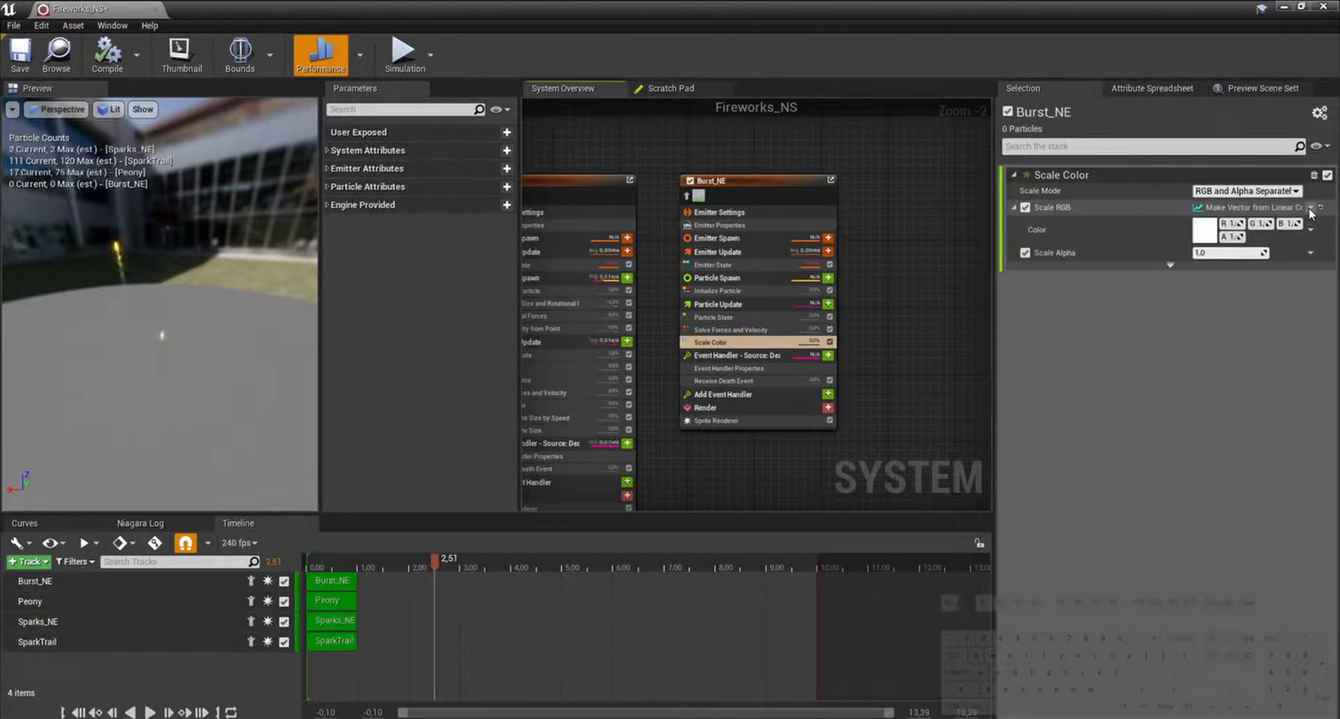
pyautogui.click(1311, 231)
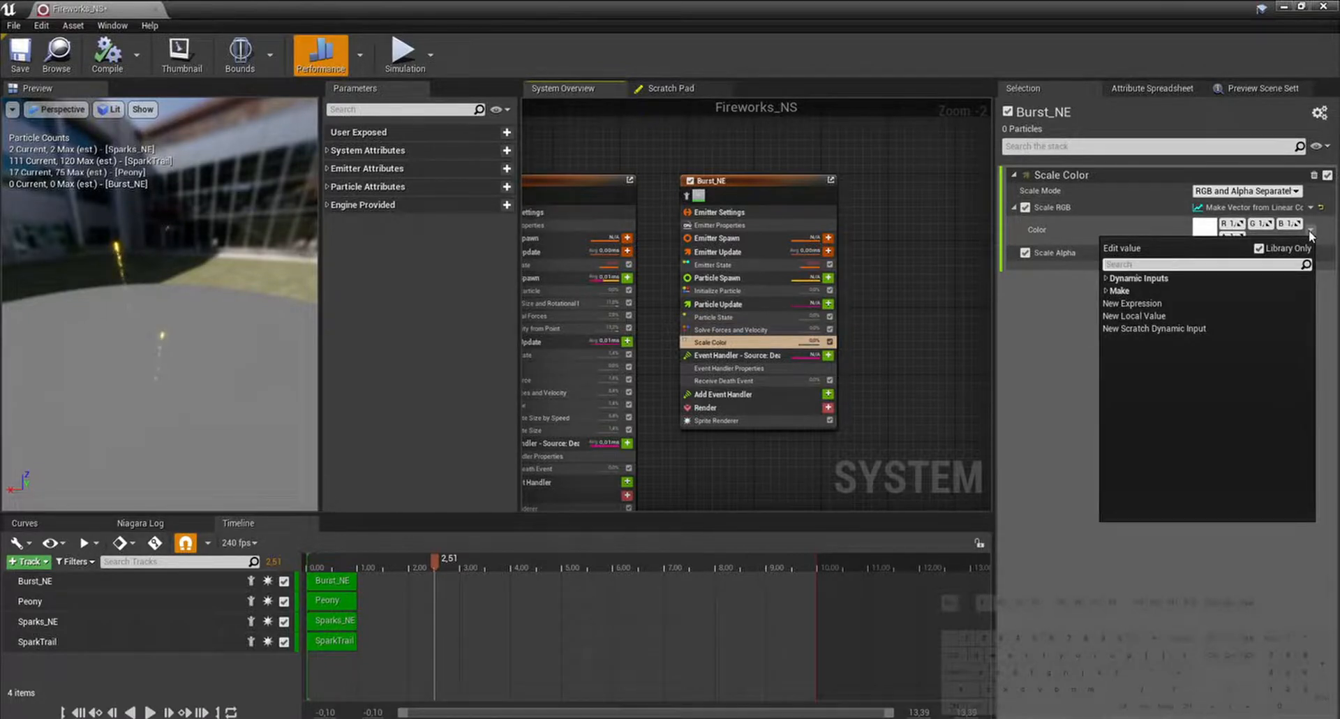
pyautogui.write('cur')
pyautogui.press('Return')
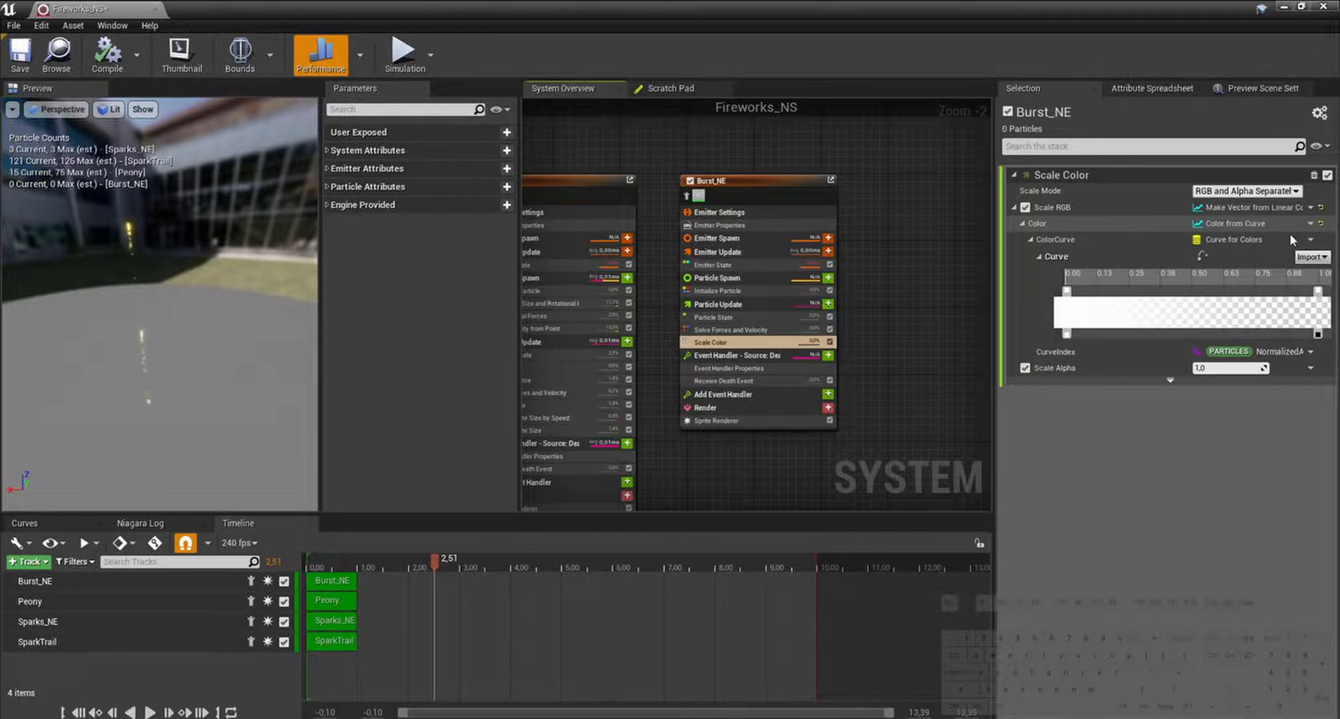
# Step: Place a colour stop and an opacity stop about 0.3 along Burst_NE's Scale Color curve, with the starting opacity set to 0
pyautogui.moveTo(1067, 292); pyautogui.dragTo(1144, 294)
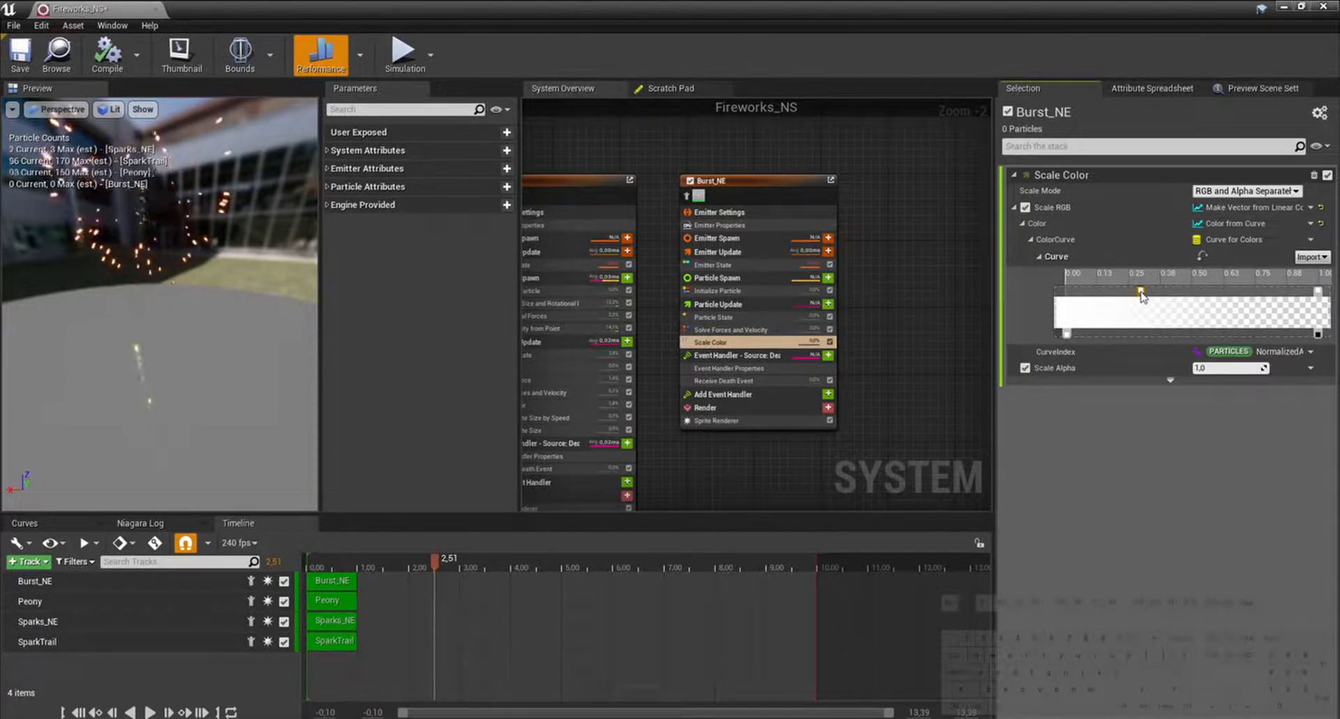
pyautogui.moveTo(1068, 334)
pyautogui.mouseDown()
pyautogui.moveTo(1144, 335)
pyautogui.moveTo(1068, 335)
pyautogui.mouseUp()
pyautogui.click(1086, 333)
pyautogui.doubleClick(1068, 335)
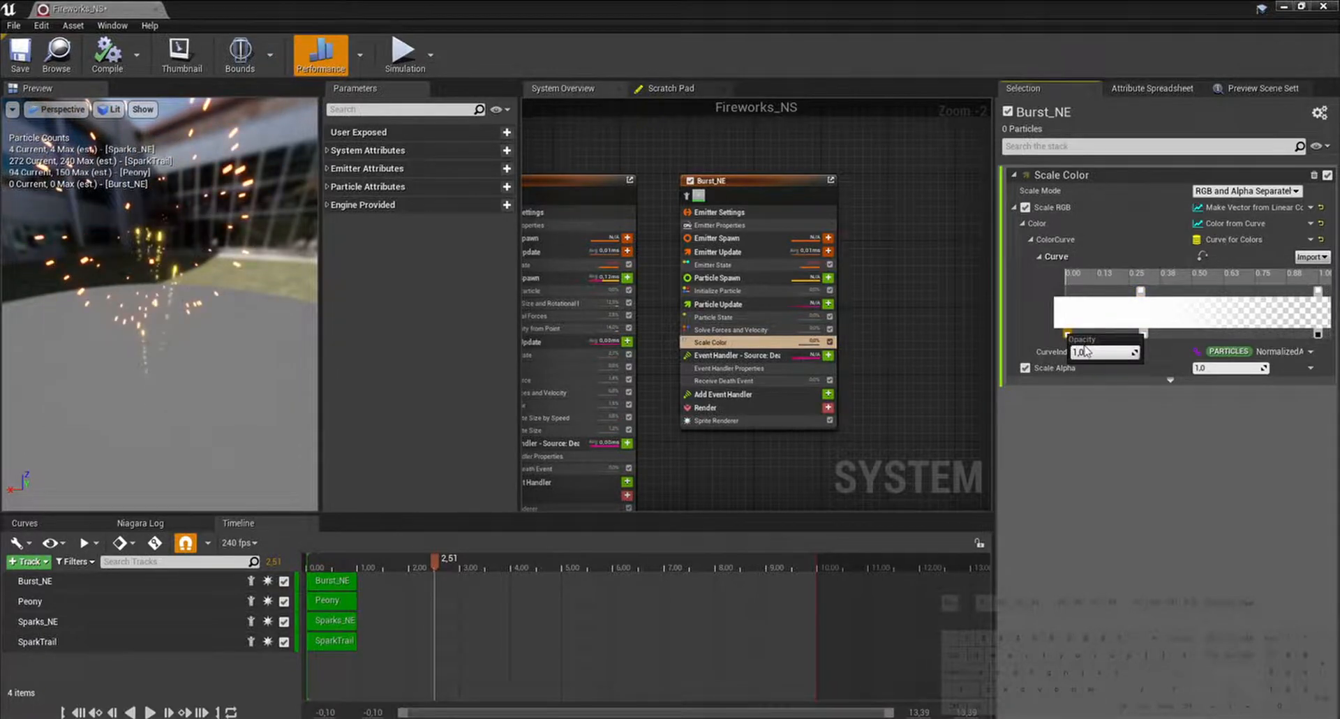
pyautogui.write('0')
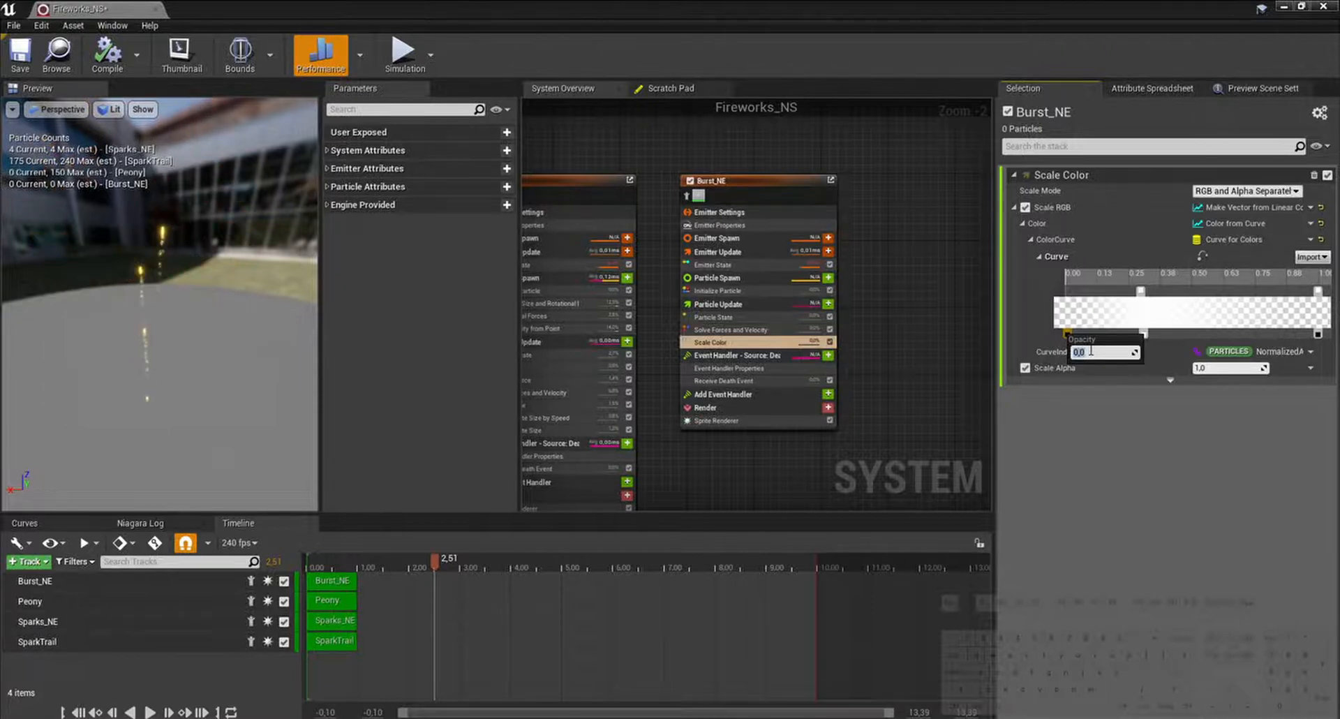
pyautogui.press('Return')
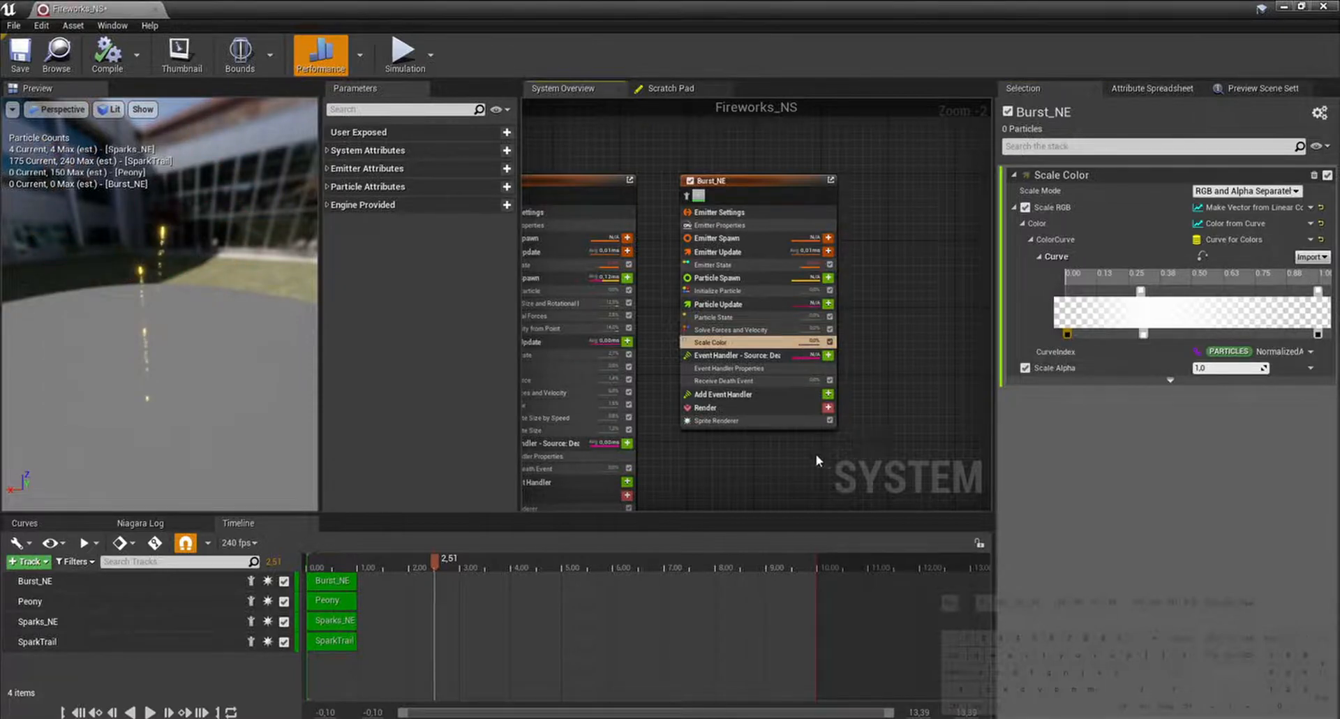
pyautogui.moveTo(416, 565); pyautogui.dragTo(462, 559)
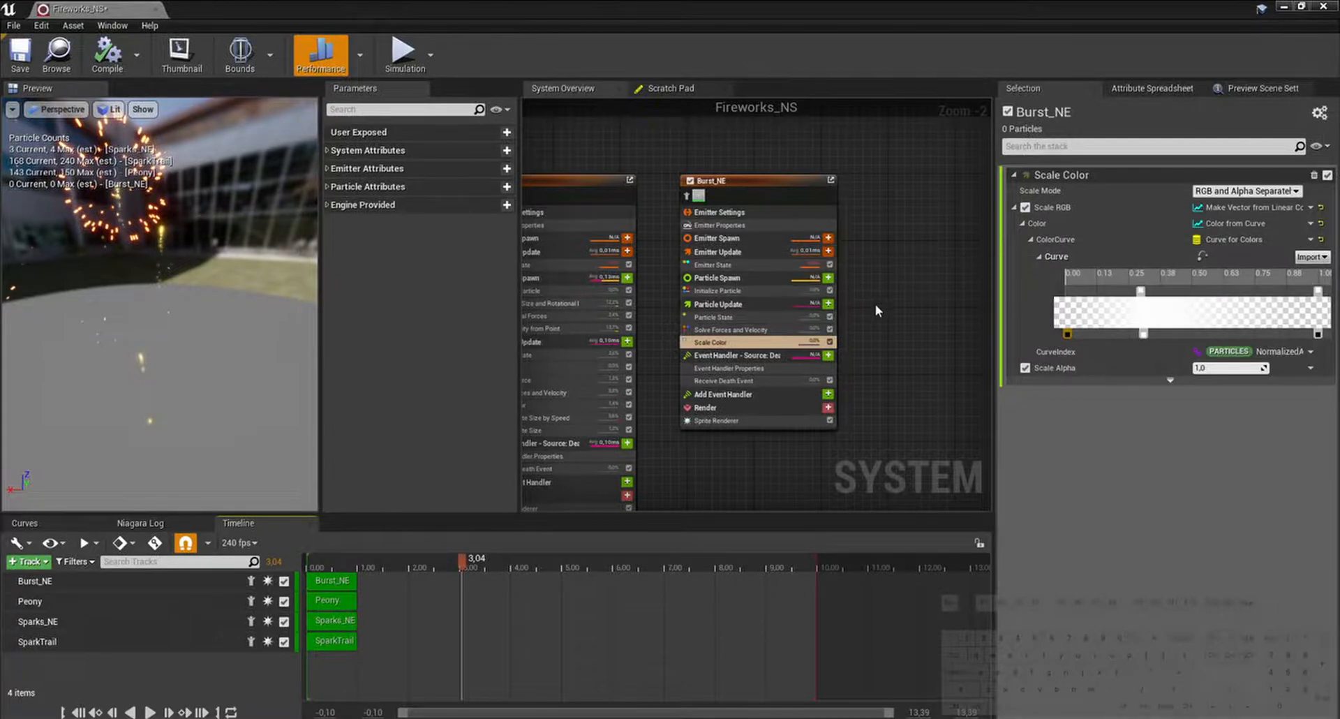
# Step: Set Burst_NE's Sprite Size Mode to Uniform with a Uniform Sprite Size of 750 in Initialize Particle
pyautogui.click(742, 282)
pyautogui.click(741, 279)
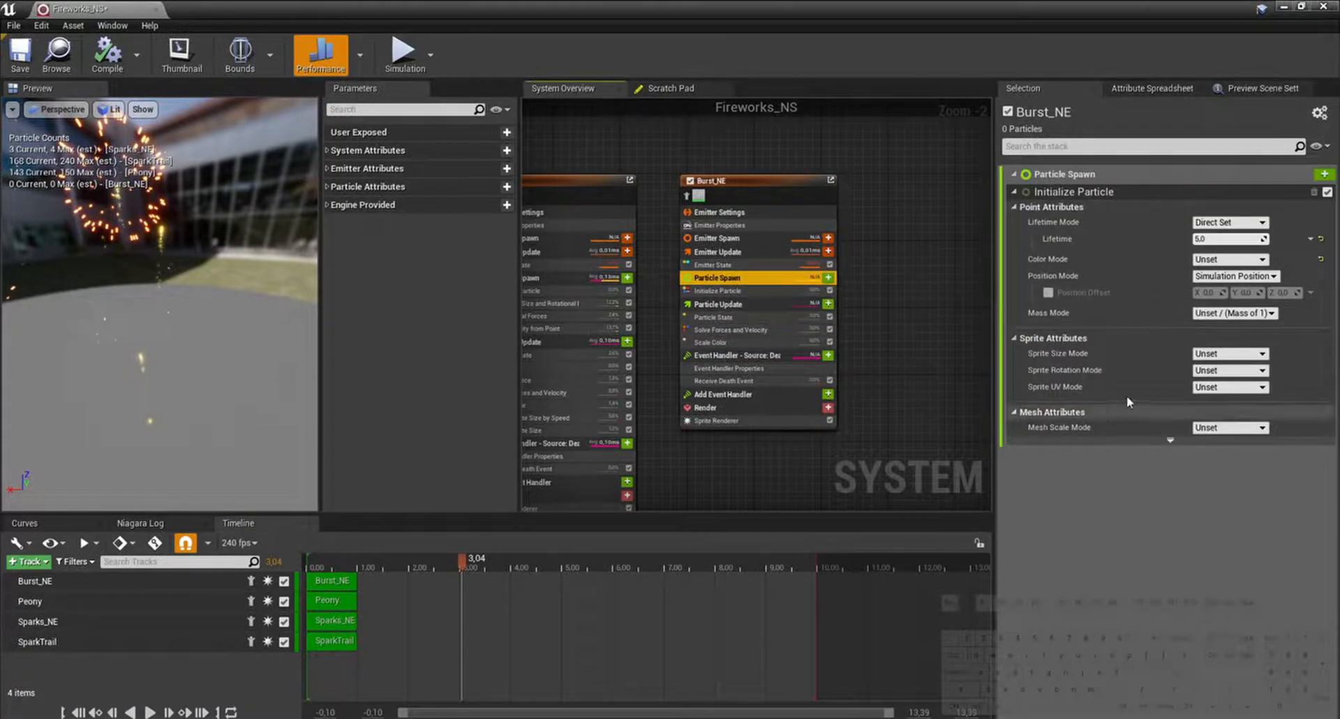
pyautogui.click(1222, 354)
pyautogui.click(1223, 380)
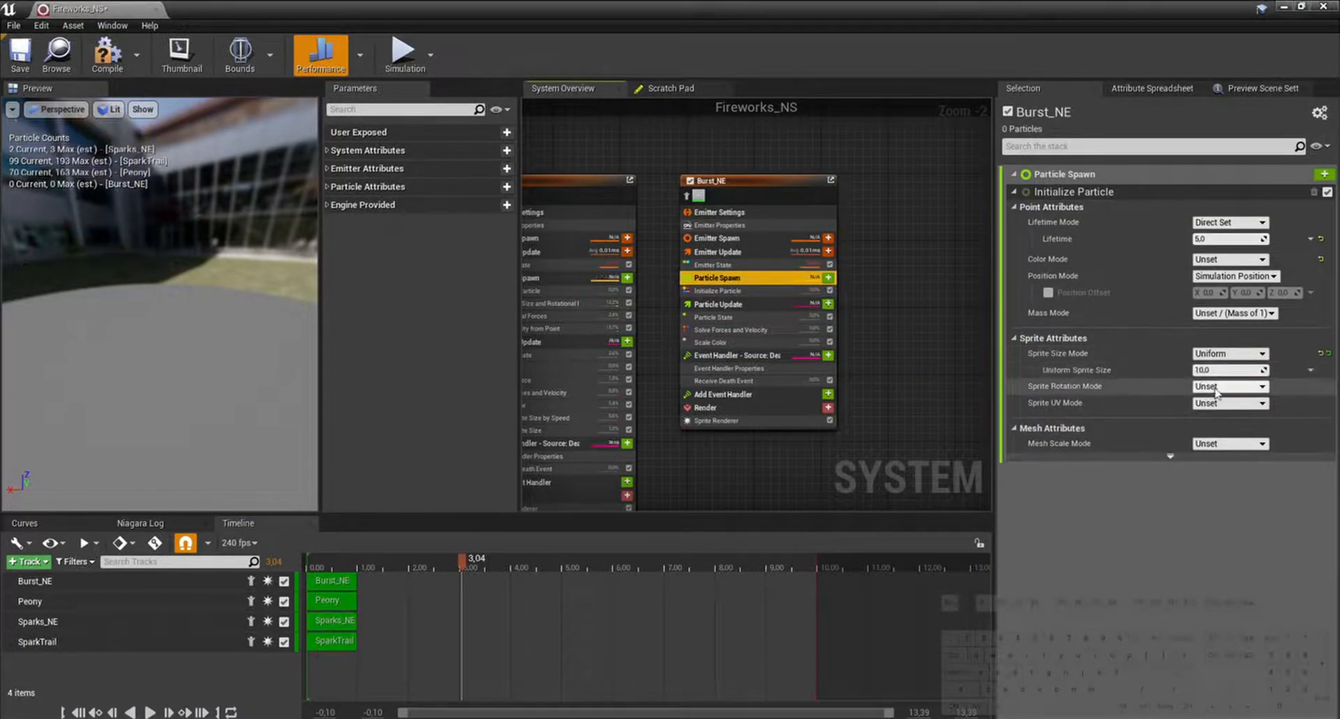
pyautogui.click(1223, 371)
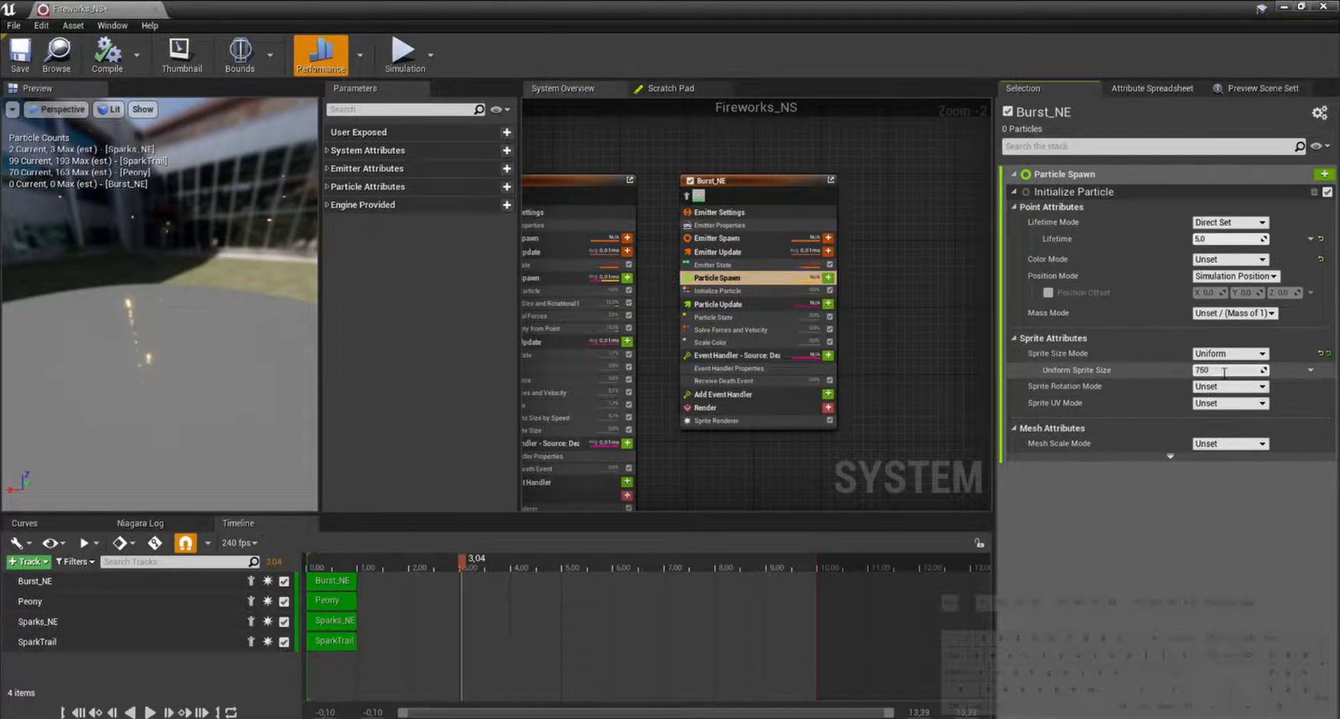
pyautogui.press('Return')
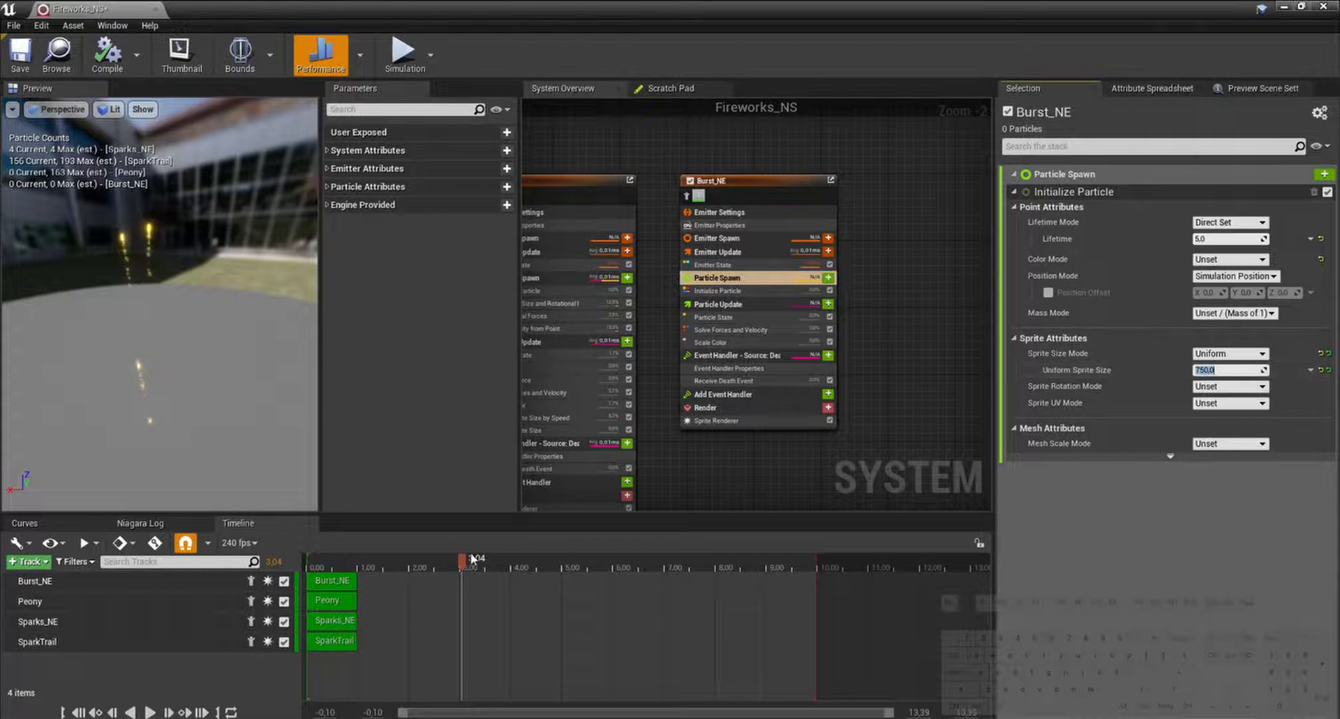
pyautogui.moveTo(475, 560); pyautogui.dragTo(545, 556)
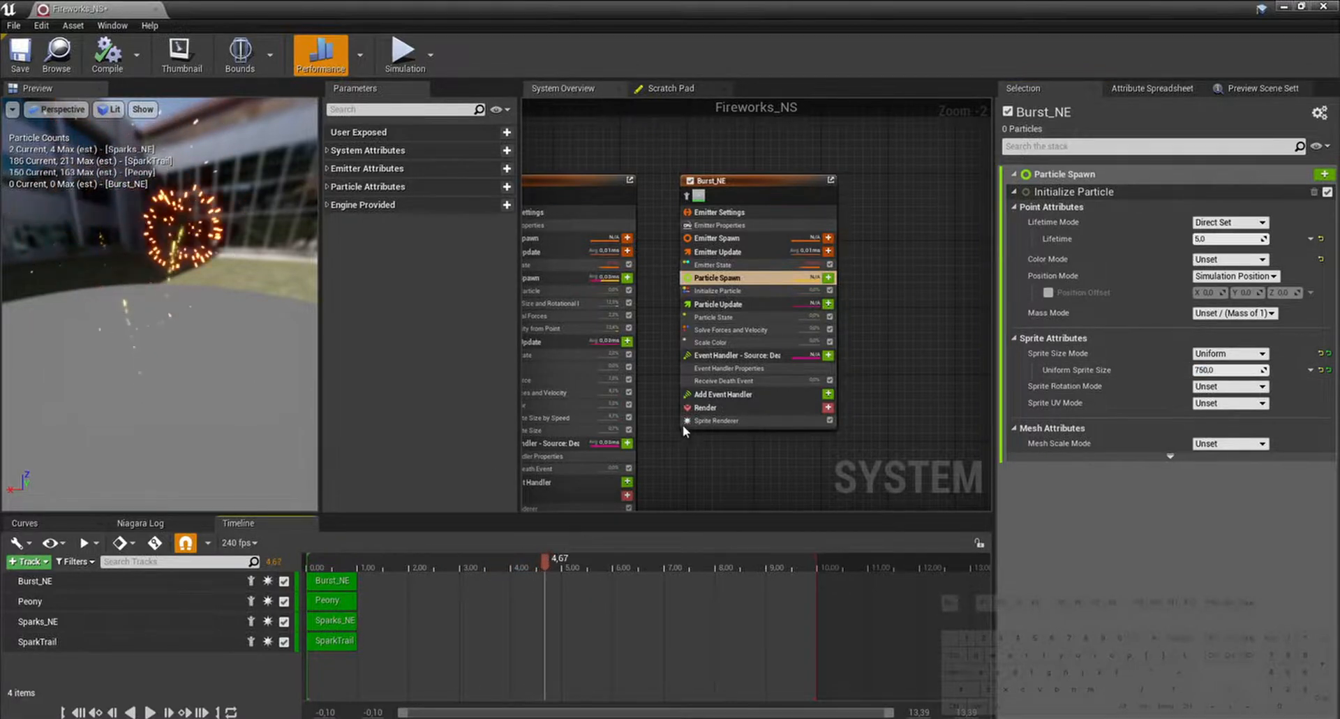
# Step: Set Max Events Per Frame and Spawn Number to 1 in Burst_NE's Event Handler Properties and preview the flash
pyautogui.click(726, 383)
pyautogui.click(729, 368)
pyautogui.click(1217, 229)
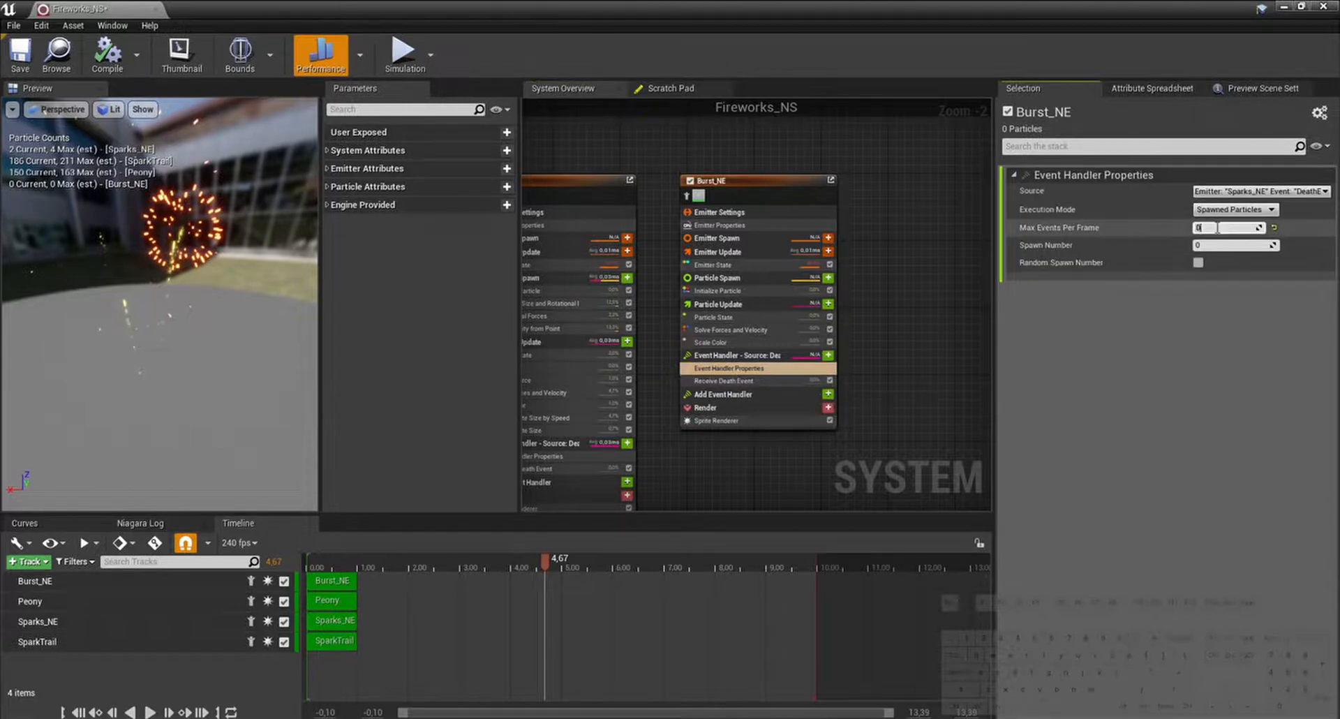
pyautogui.press('Tab')
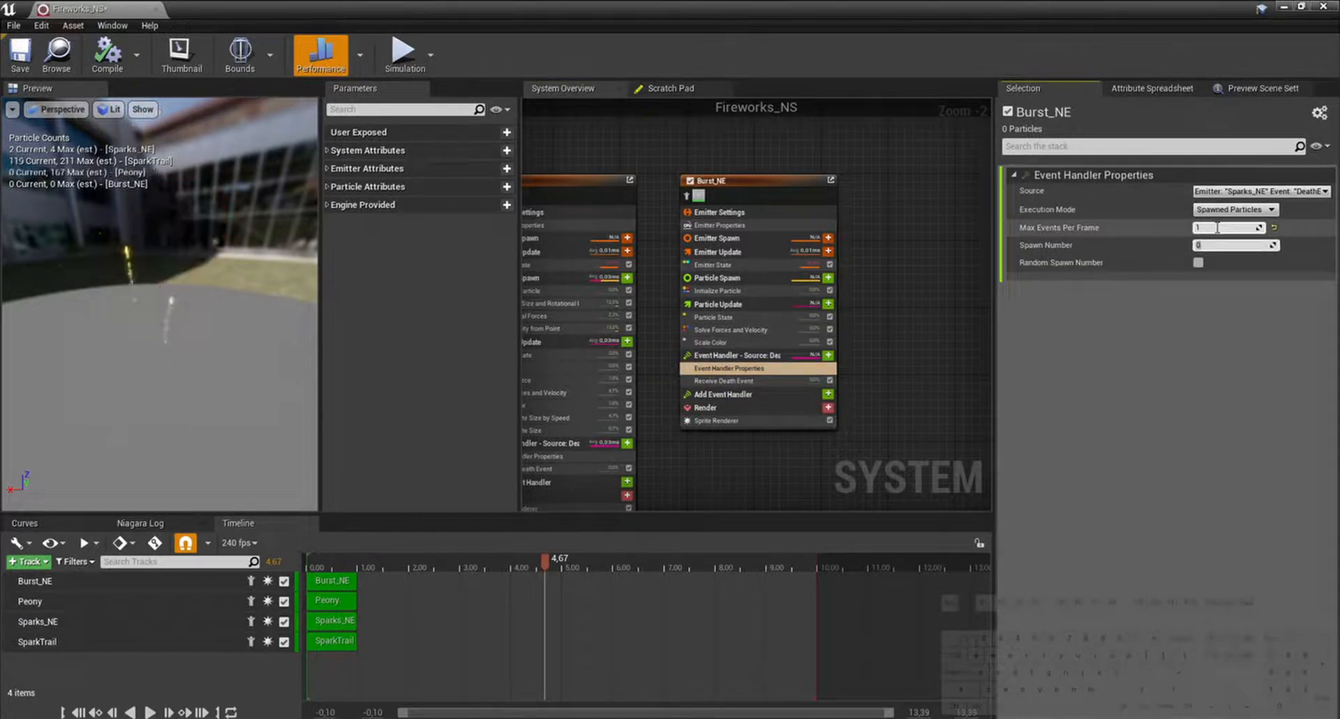
pyautogui.write('1')
pyautogui.press('Return')
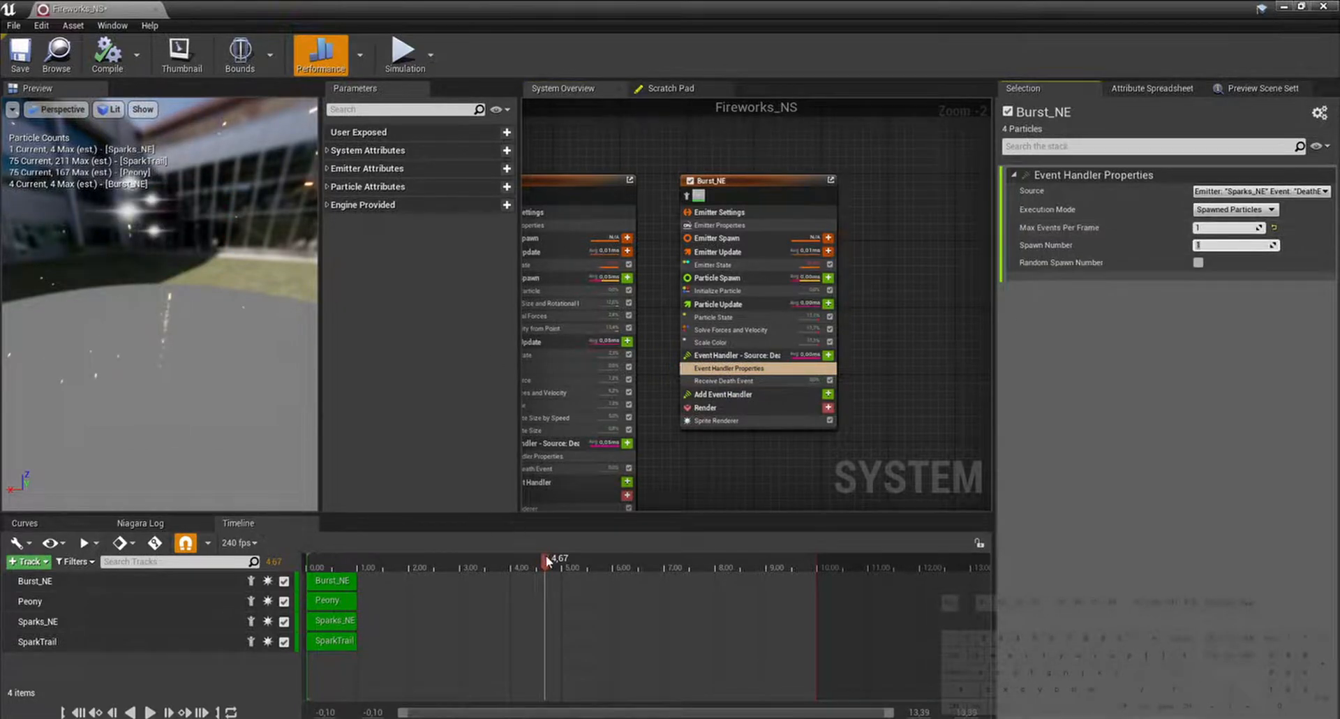
pyautogui.moveTo(545, 557); pyautogui.dragTo(626, 554)
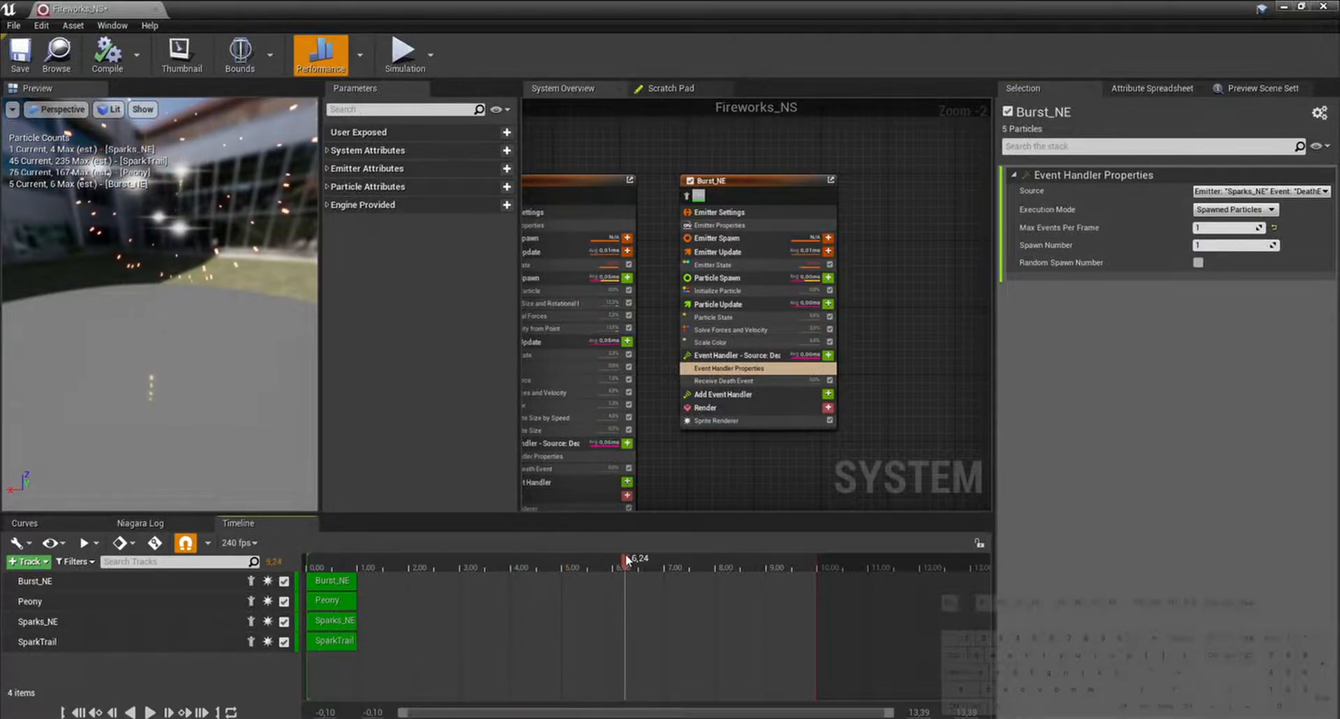
# Step: Set Burst_NE's particle Lifetime to 0.1 in Initialize Particle and preview the shortened flash
pyautogui.click(715, 342)
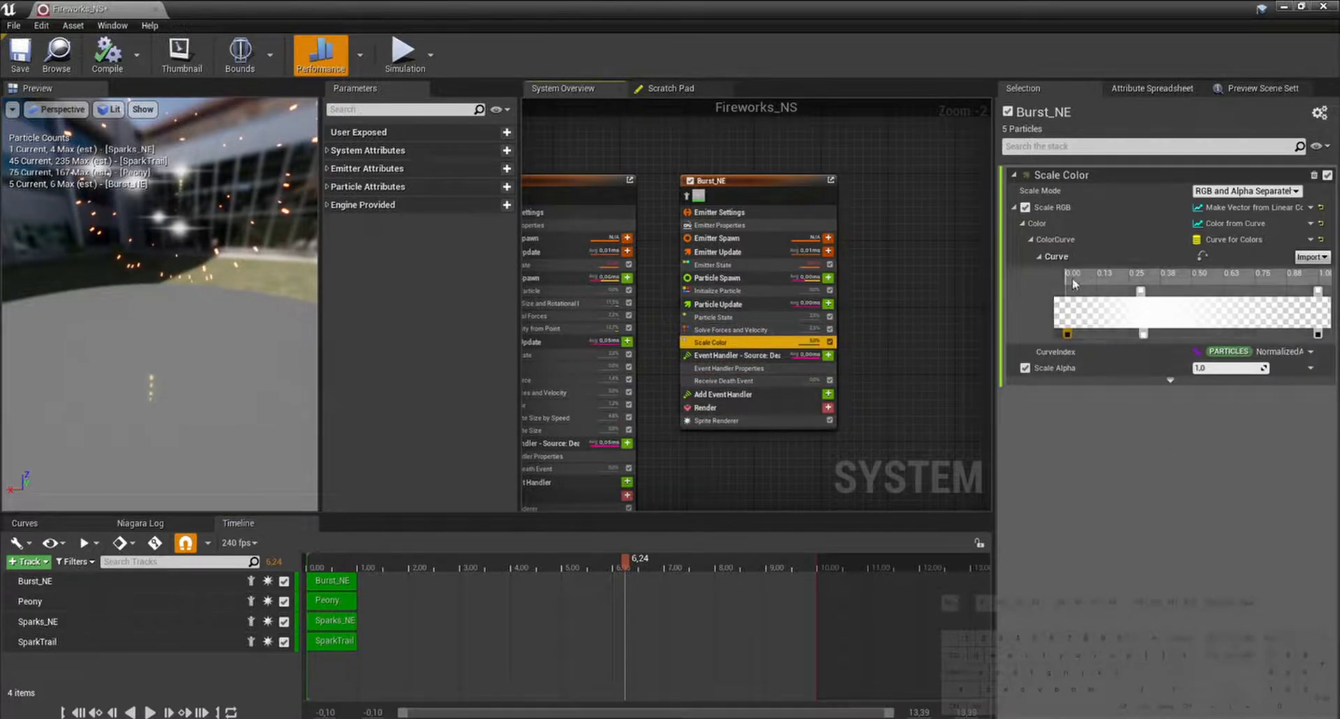
pyautogui.click(717, 277)
pyautogui.click(1243, 240)
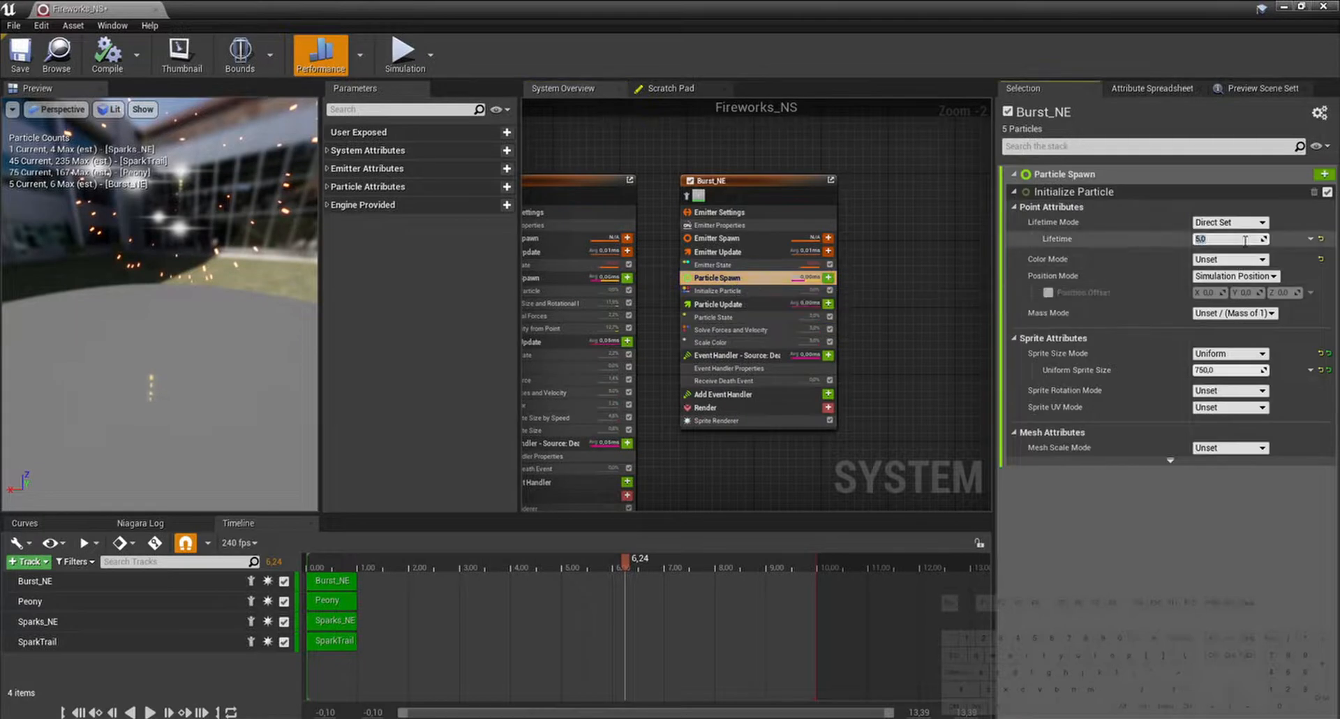
pyautogui.write('0.1')
pyautogui.press('Return')
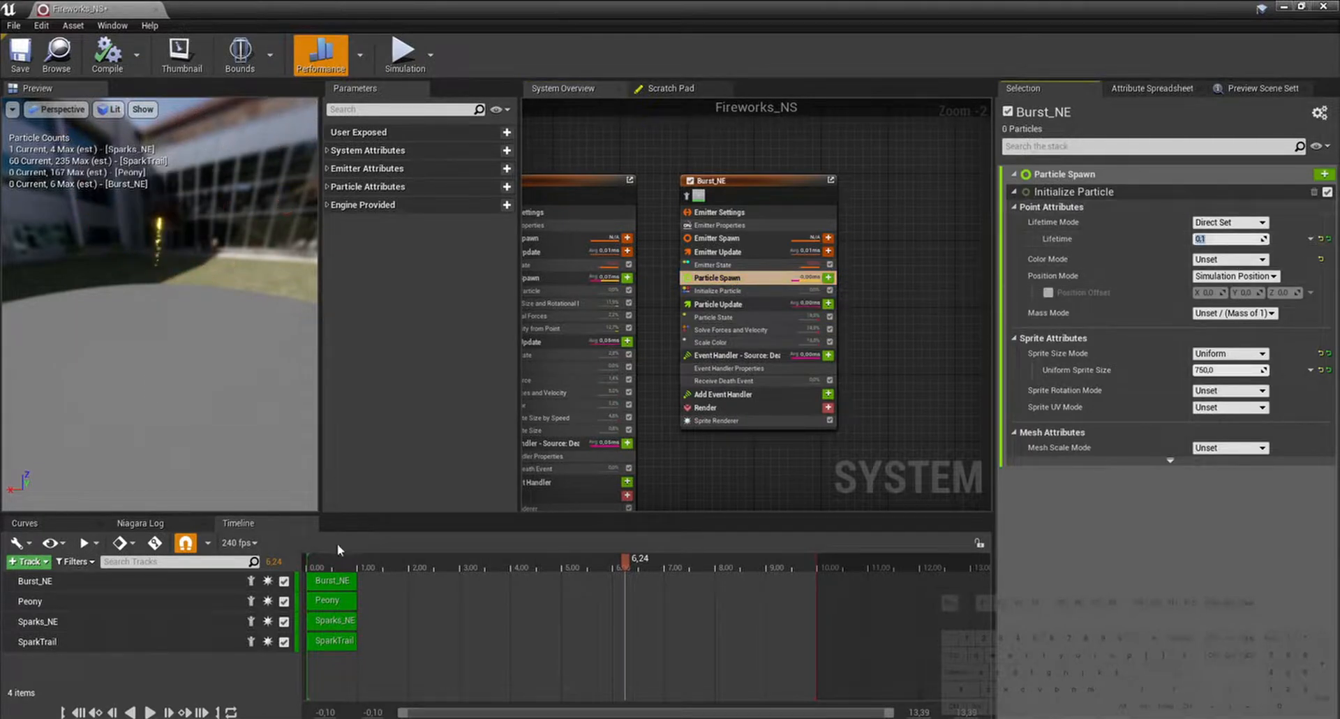
pyautogui.moveTo(356, 565); pyautogui.dragTo(523, 545)
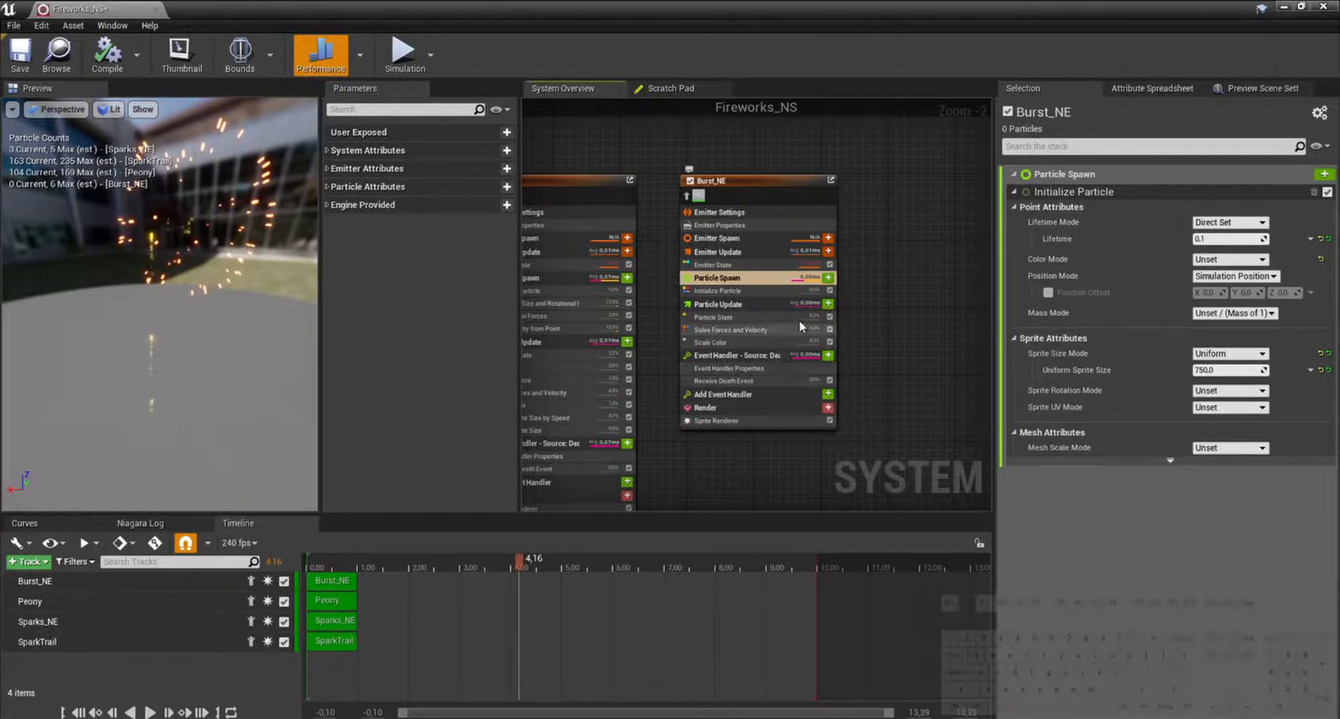
# Step: Add a Scale Sprite Size module to the Particle Update stage of Burst_NE
pyautogui.click(828, 304)
pyautogui.write('scale')
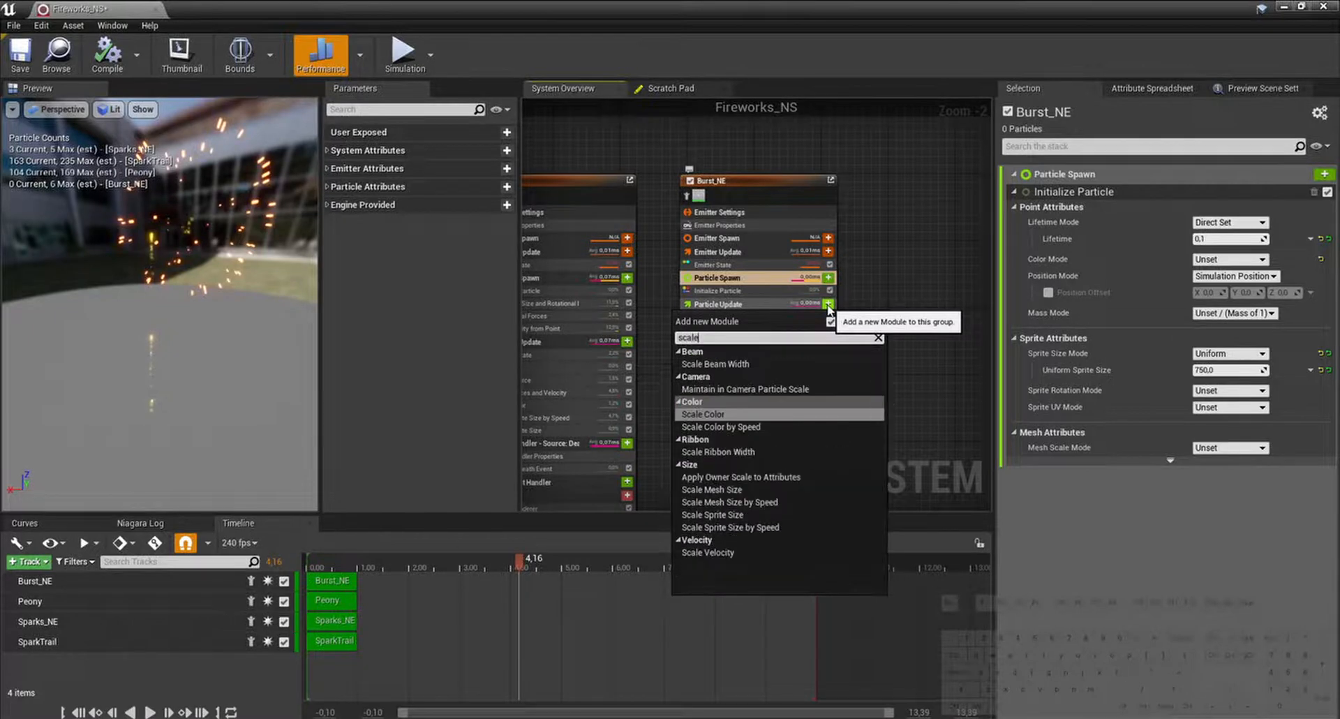
pyautogui.press('Down')
pyautogui.press('Down')
pyautogui.press('Down')
pyautogui.press('Down')
pyautogui.press('Down')
pyautogui.press('Down')
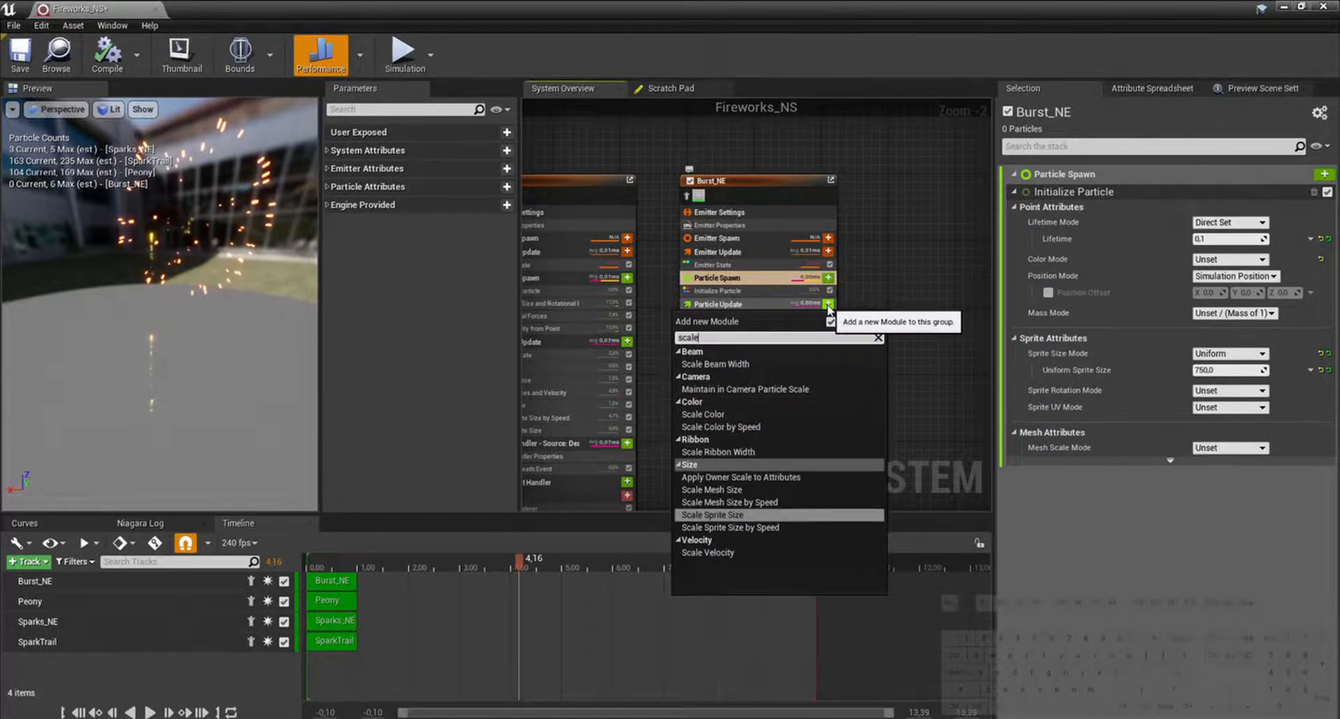
pyautogui.press('Return')
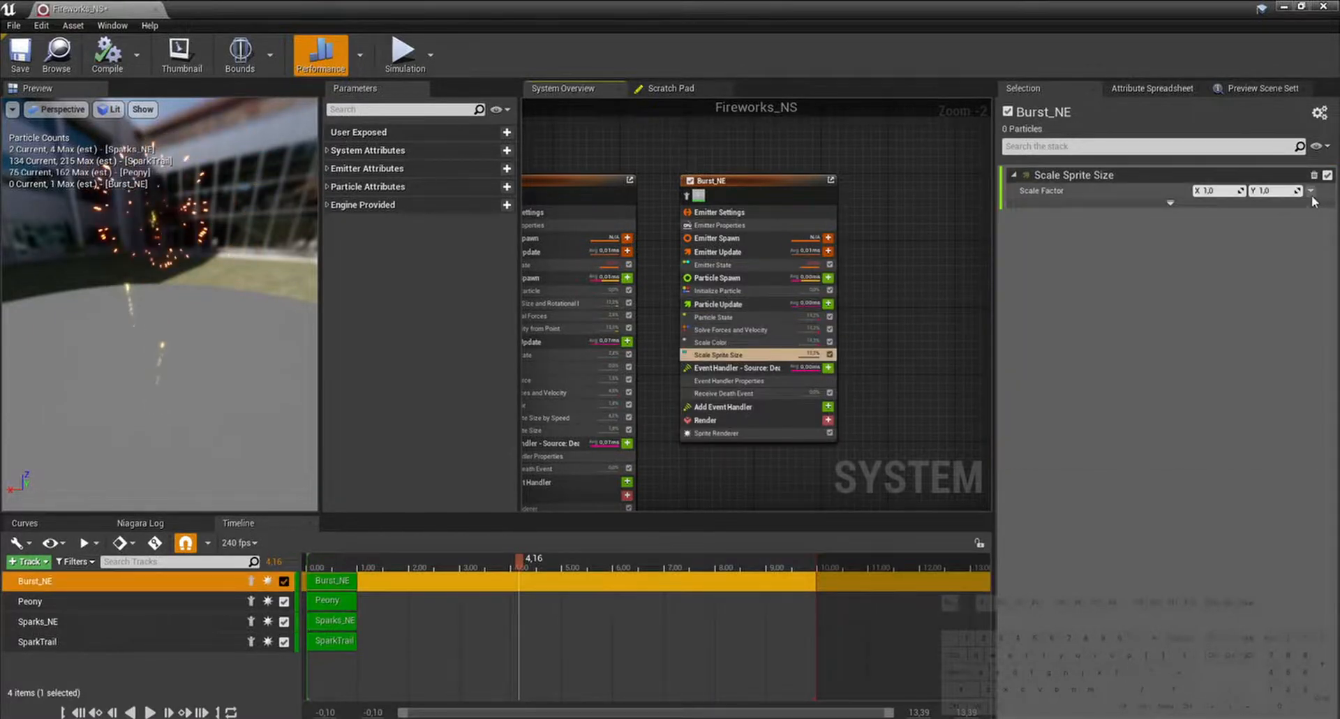
# Step: Drive the sprite Scale Factor with Multiply Vector 2, using Vector 2DFrom Float as input B and Float from Curve as its value
pyautogui.click(1311, 192)
pyautogui.write('mult')
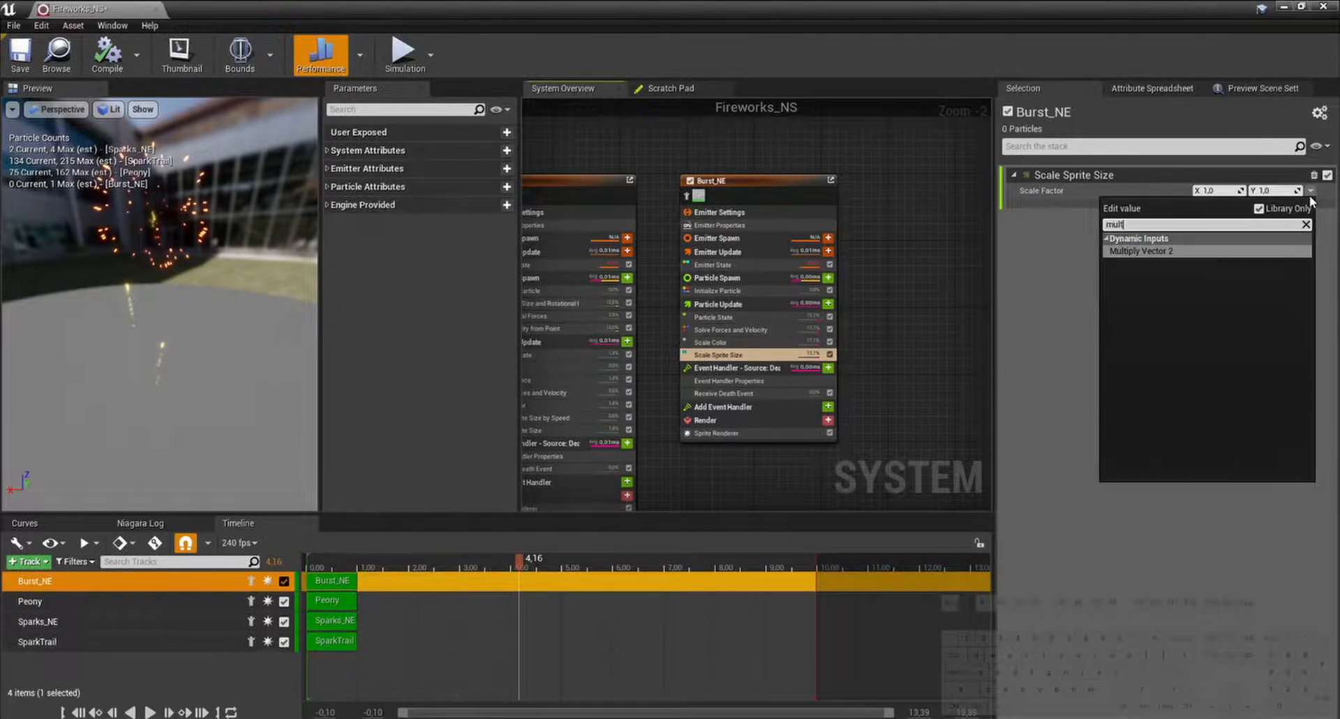
pyautogui.press('Return')
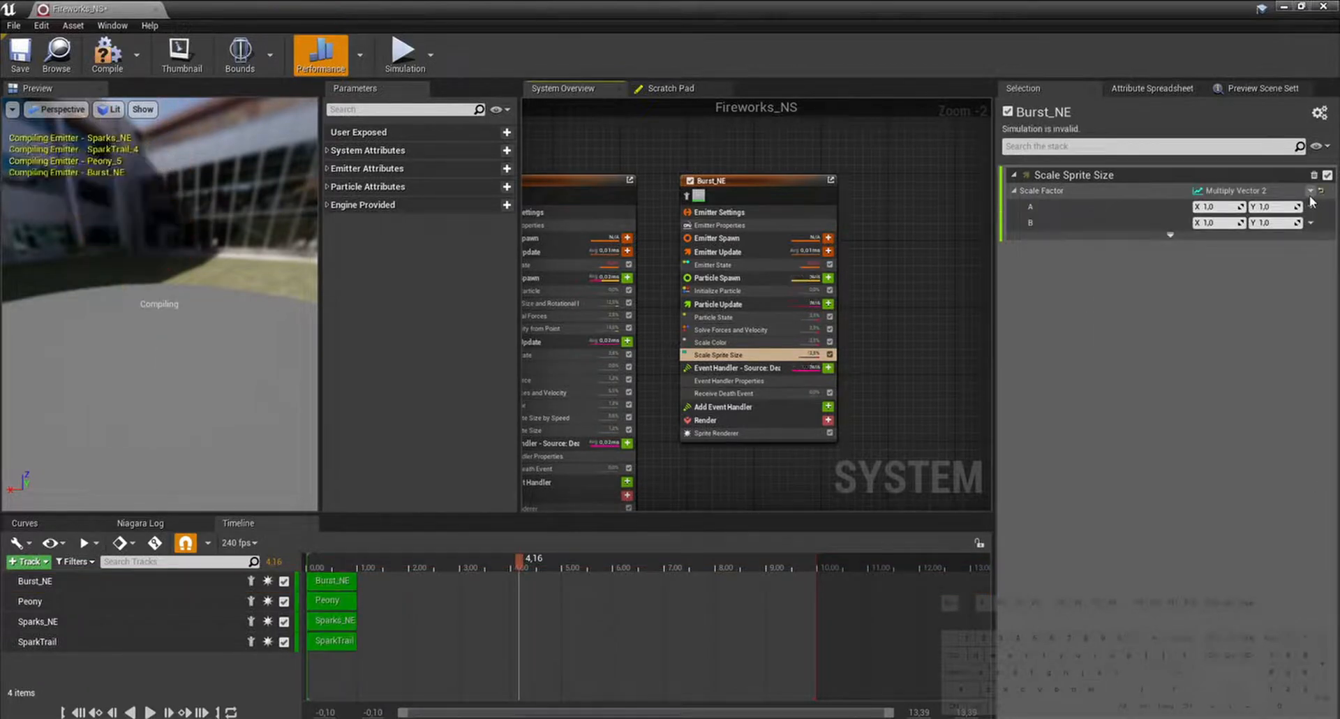
pyautogui.click(1311, 222)
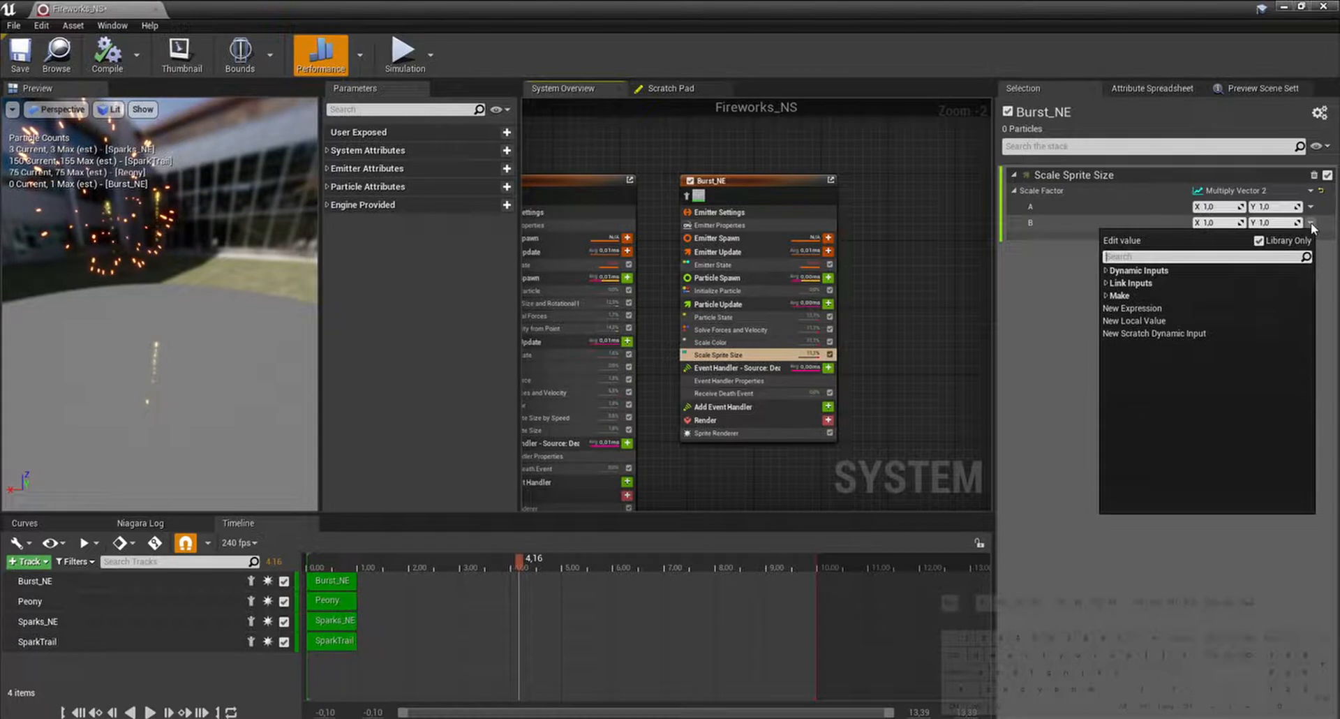
pyautogui.write('float')
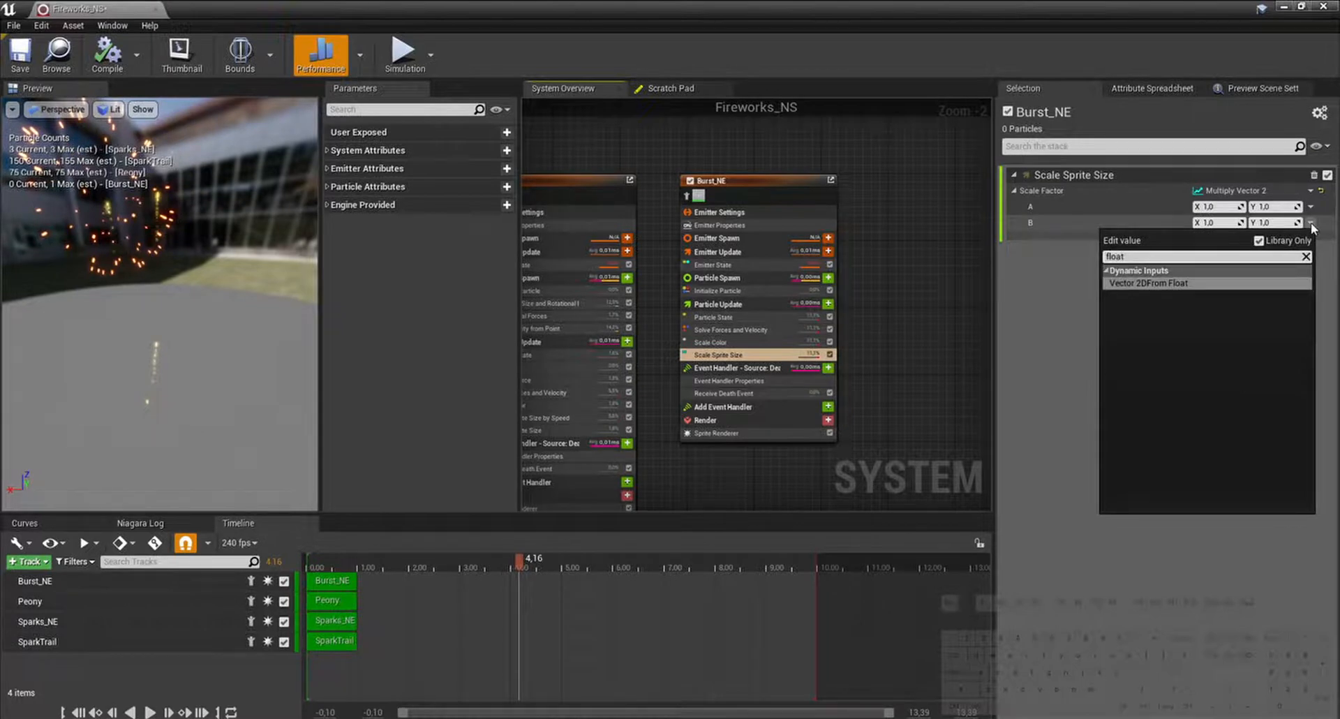
pyautogui.press('Return')
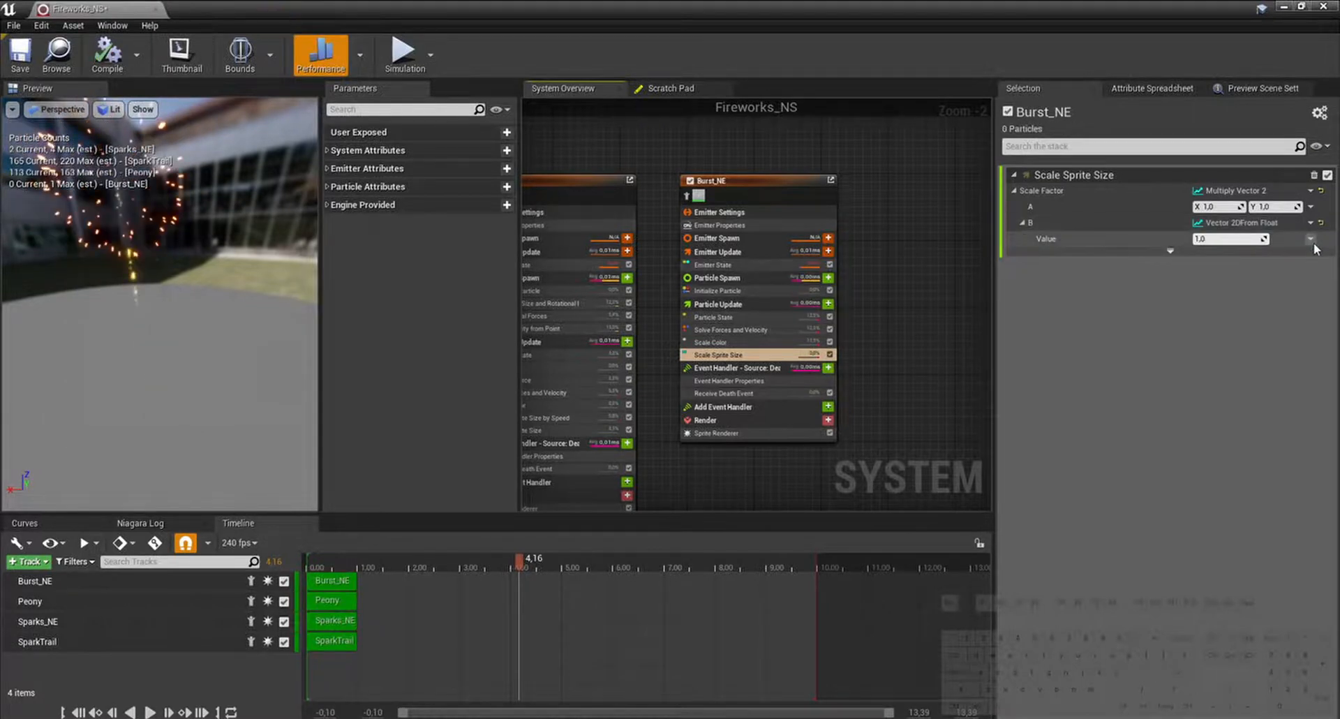
pyautogui.click(1311, 239)
pyautogui.write('curve')
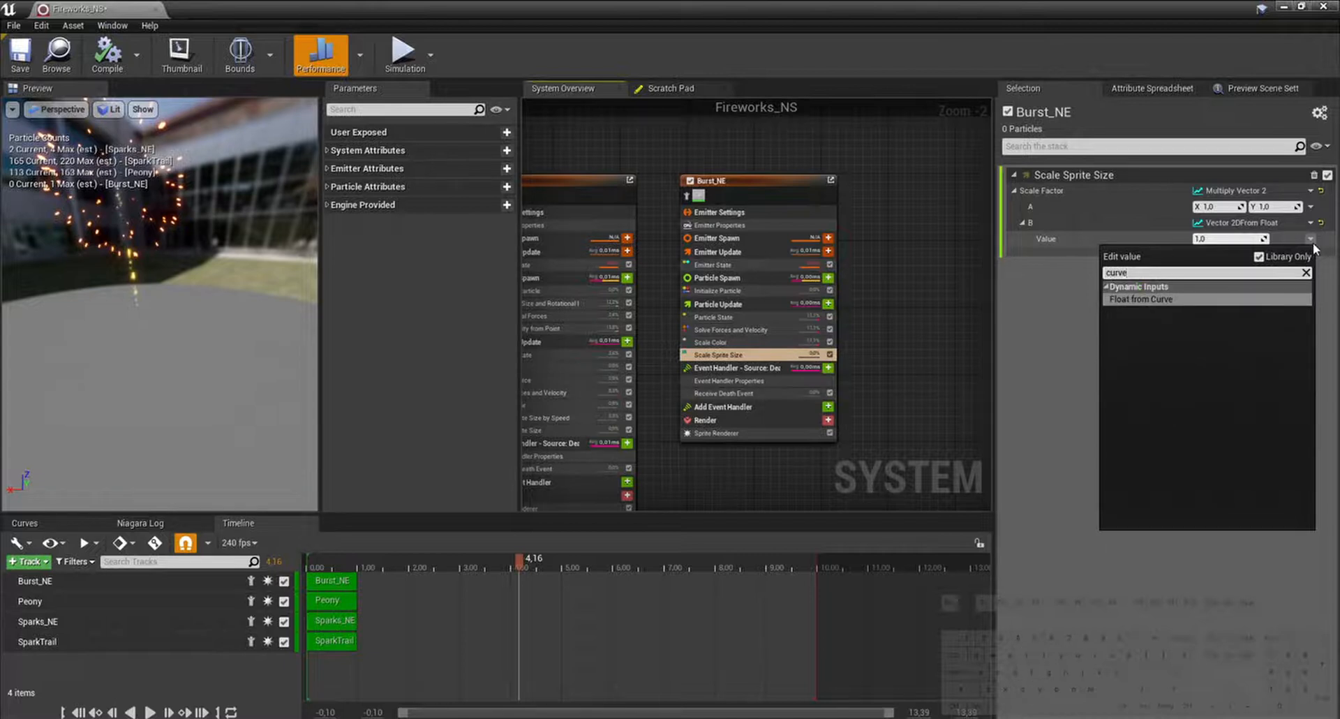
pyautogui.press('Return')
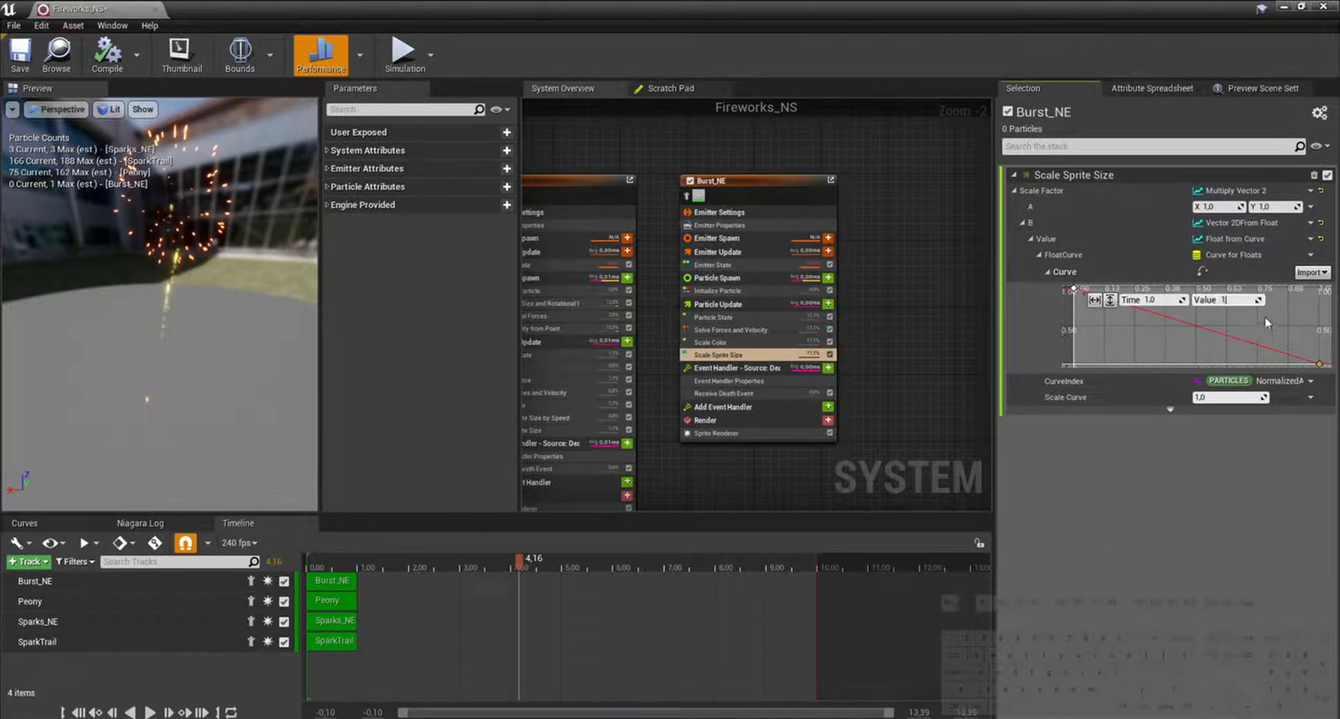
# Step: Set the last key of the sprite size curve to value 1 and add a key at about time 0.19
pyautogui.press('Return')
pyautogui.click(1191, 331)
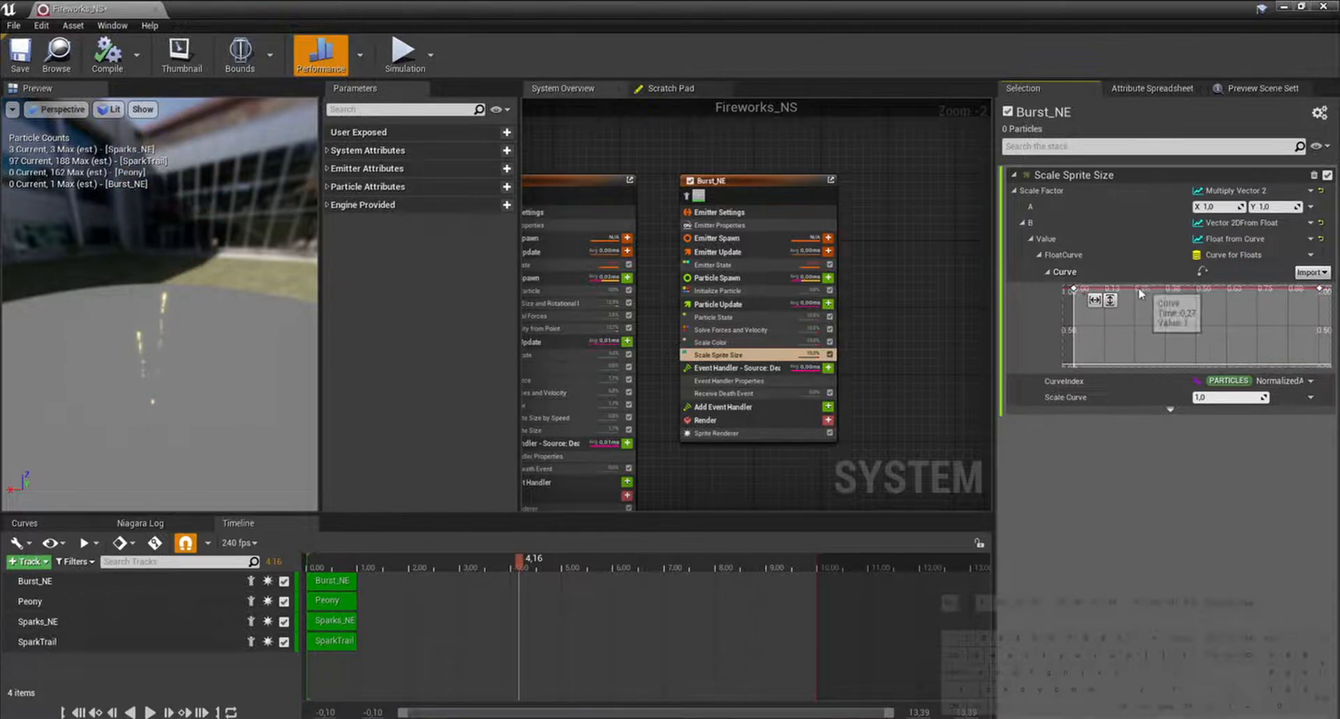
pyautogui.rightClick(1122, 288)
pyautogui.click(1155, 309)
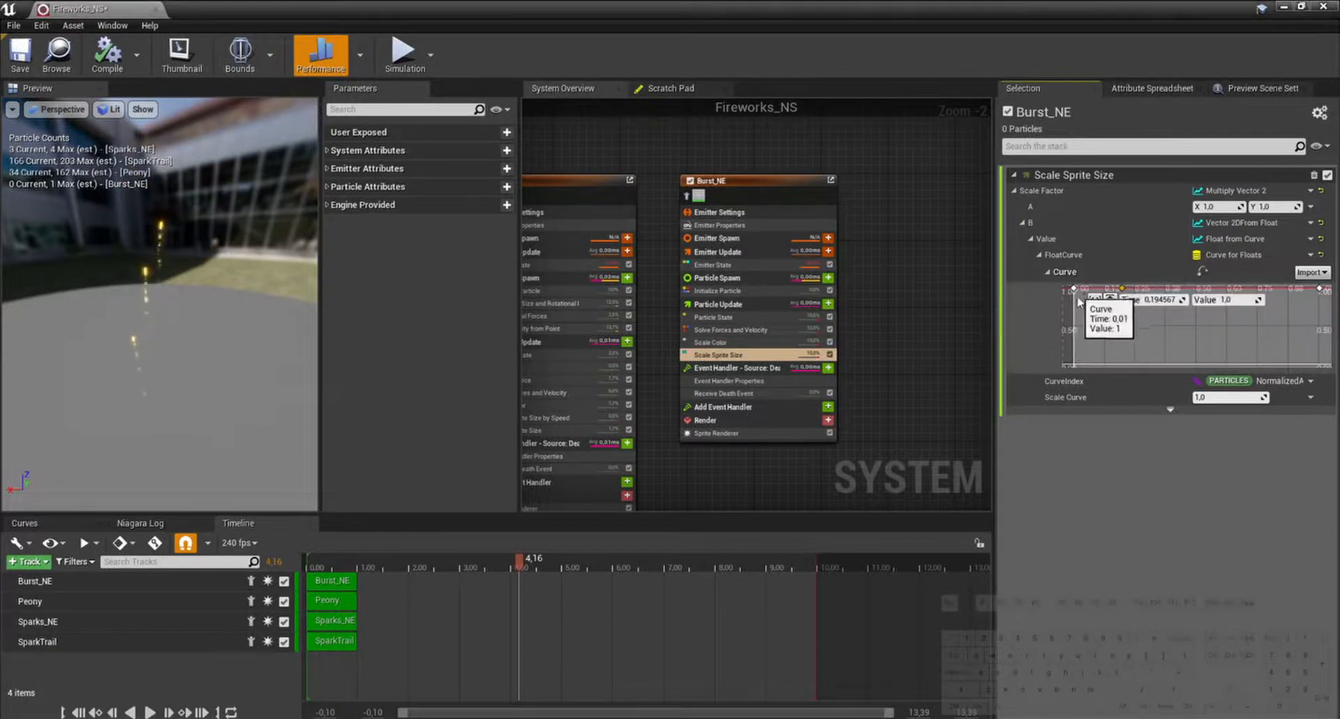
# Step: Set the first key of the sprite size curve to time 0 and value 0
pyautogui.moveTo(1080, 301); pyautogui.dragTo(1075, 365)
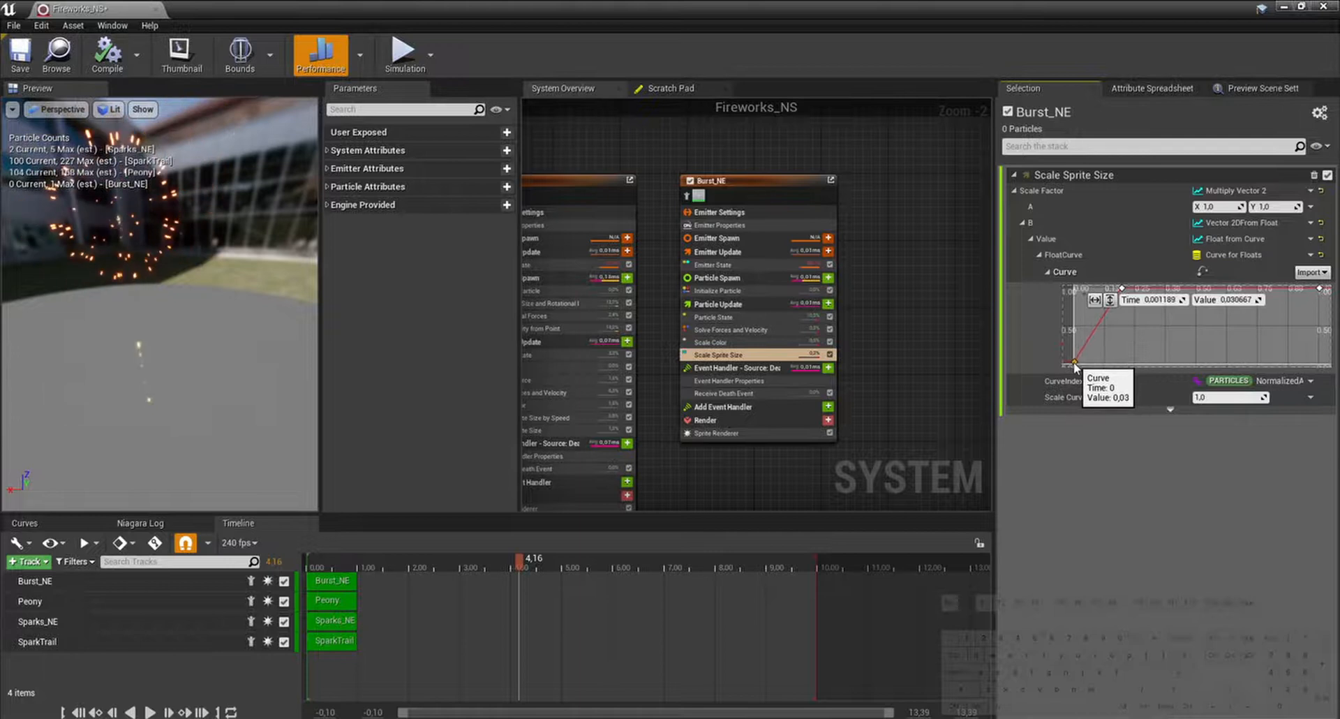
pyautogui.write('0,0')
pyautogui.press('Tab')
pyautogui.write('0,0')
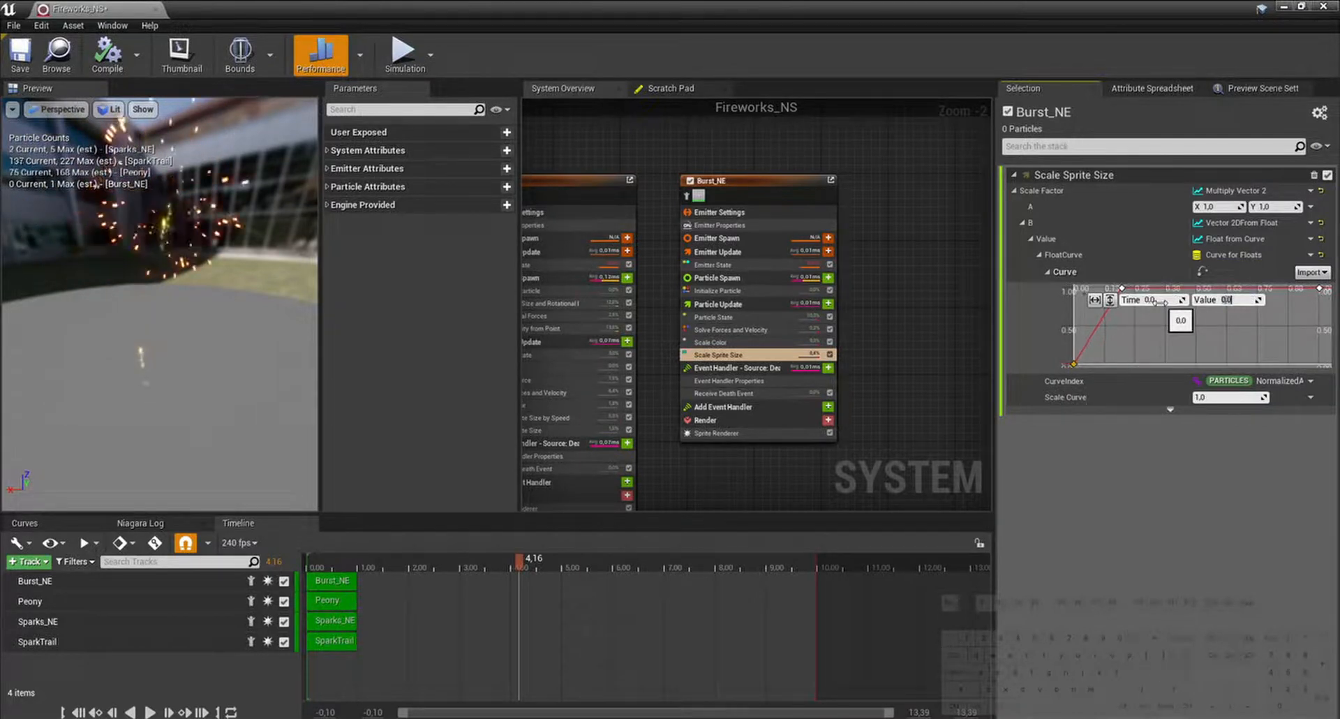
# Step: Give the first key of the sprite size curve Auto interpolation and steepen its tangent for a quick, rounded rise
pyautogui.rightClick(1078, 366)
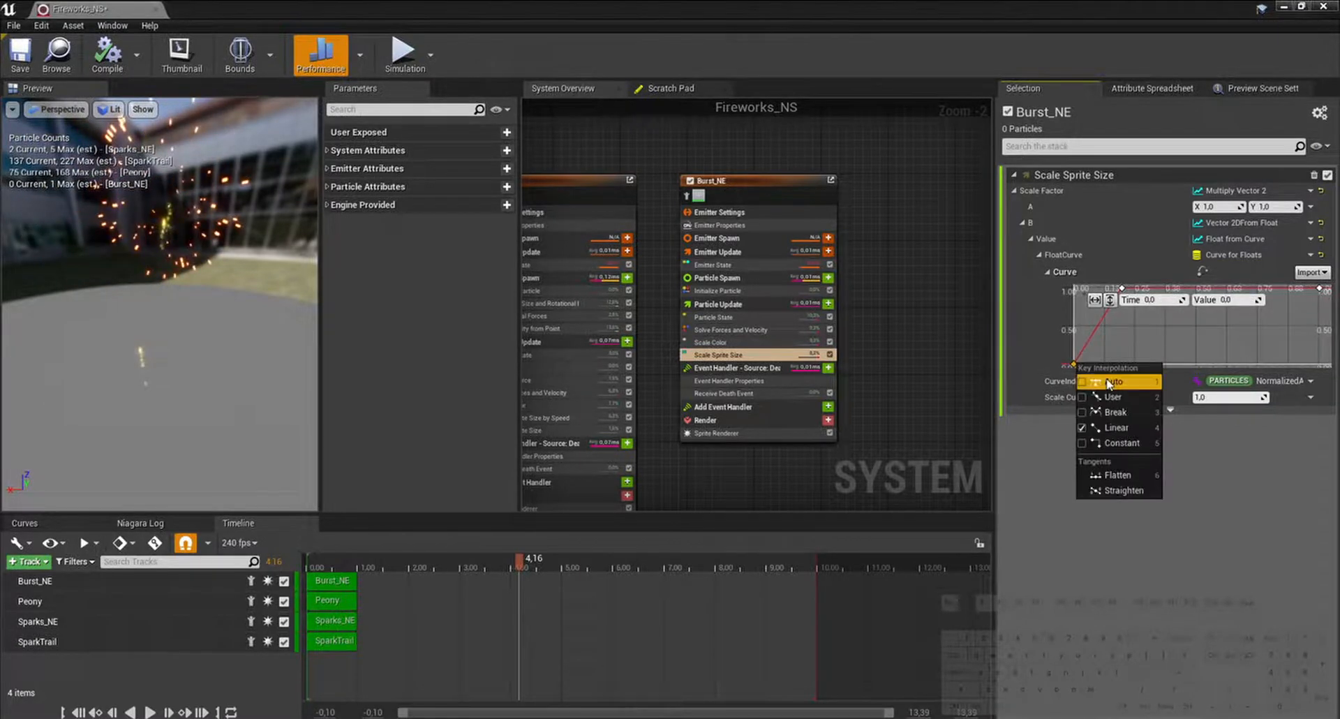
pyautogui.click(1110, 368)
pyautogui.moveTo(1117, 364); pyautogui.dragTo(1091, 318)
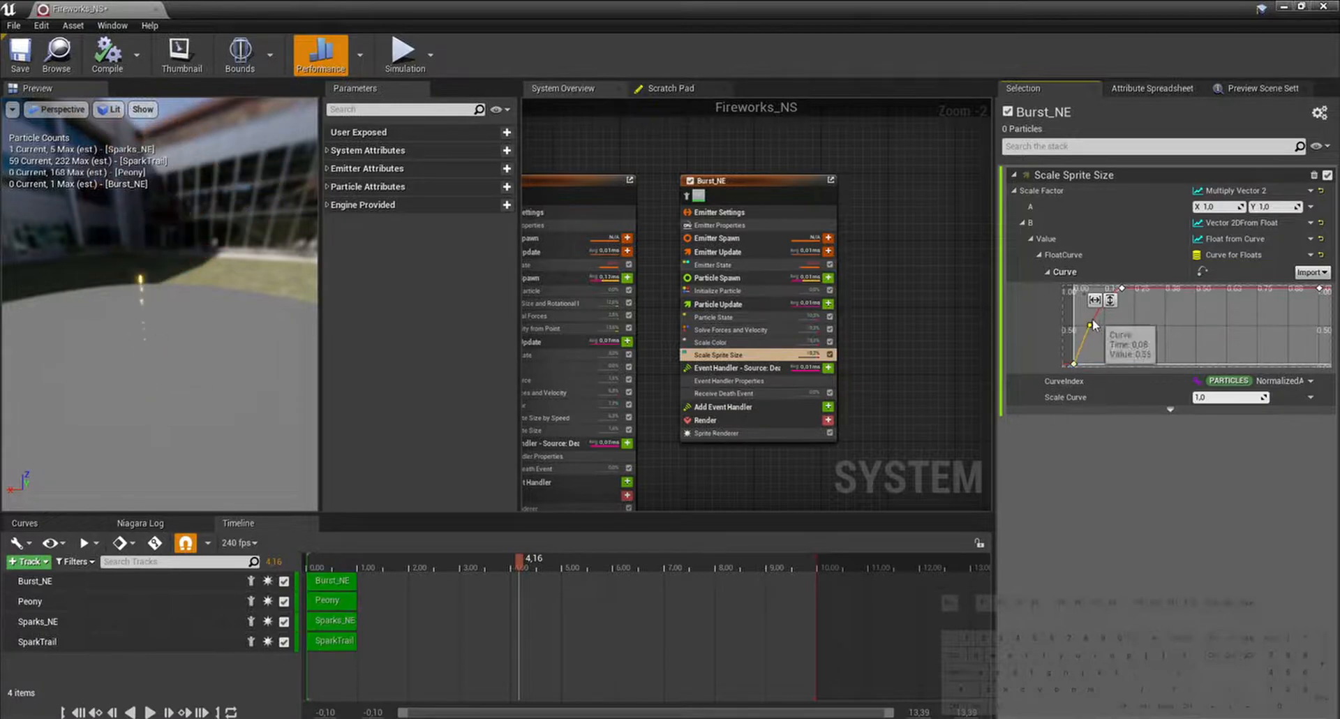
pyautogui.click(1146, 327)
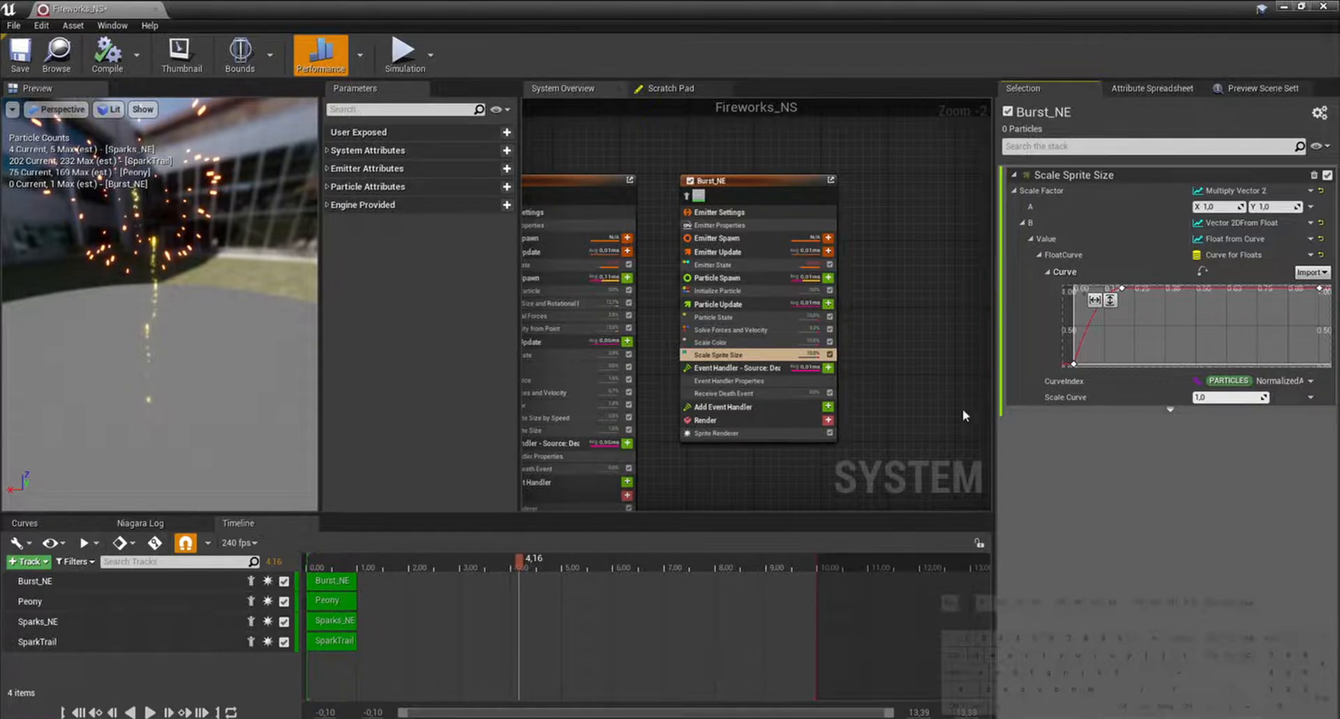
# Step: Add a Light Renderer to the Burst_NE emitter
pyautogui.click(828, 420)
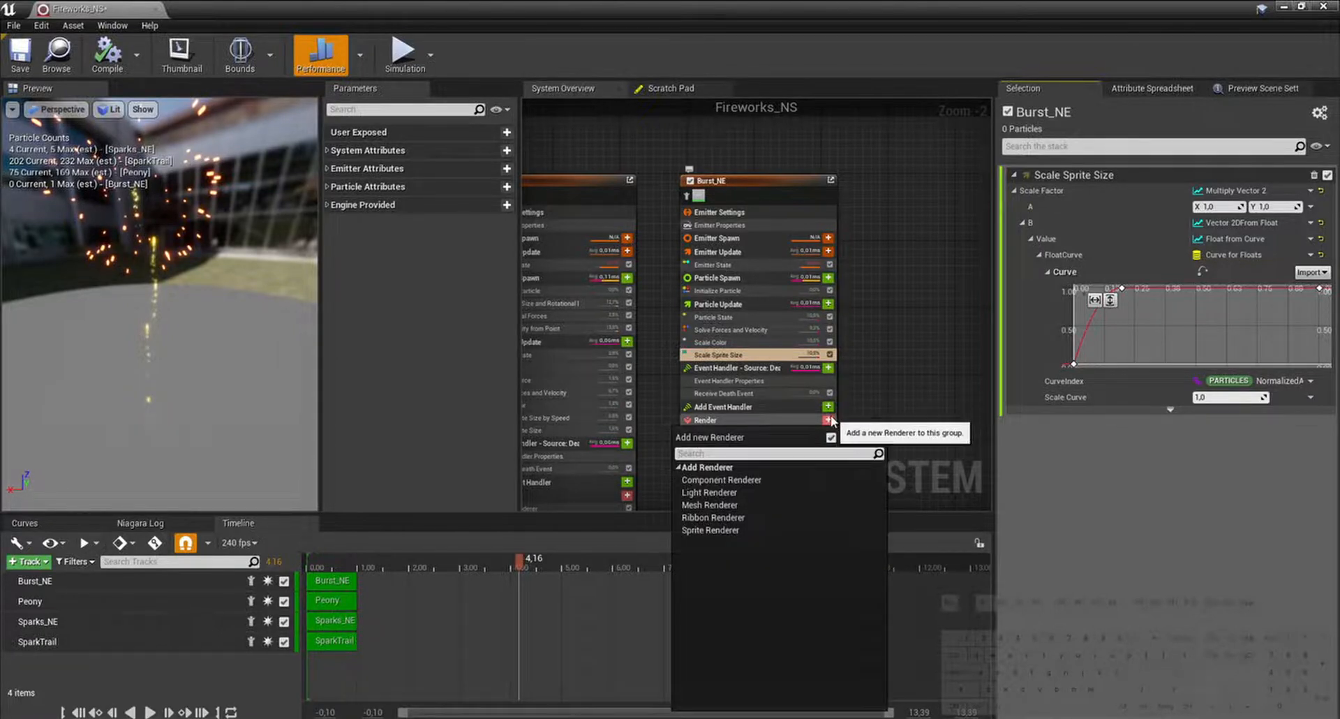
pyautogui.write('conp')
pyautogui.press('BackSpace')
pyautogui.press('BackSpace')
pyautogui.press('BackSpace')
pyautogui.press('BackSpace')
pyautogui.write('c')
pyautogui.press('BackSpace')
pyautogui.write('co')
pyautogui.press('BackSpace')
pyautogui.press('BackSpace')
pyautogui.write('li')
pyautogui.press('Return')
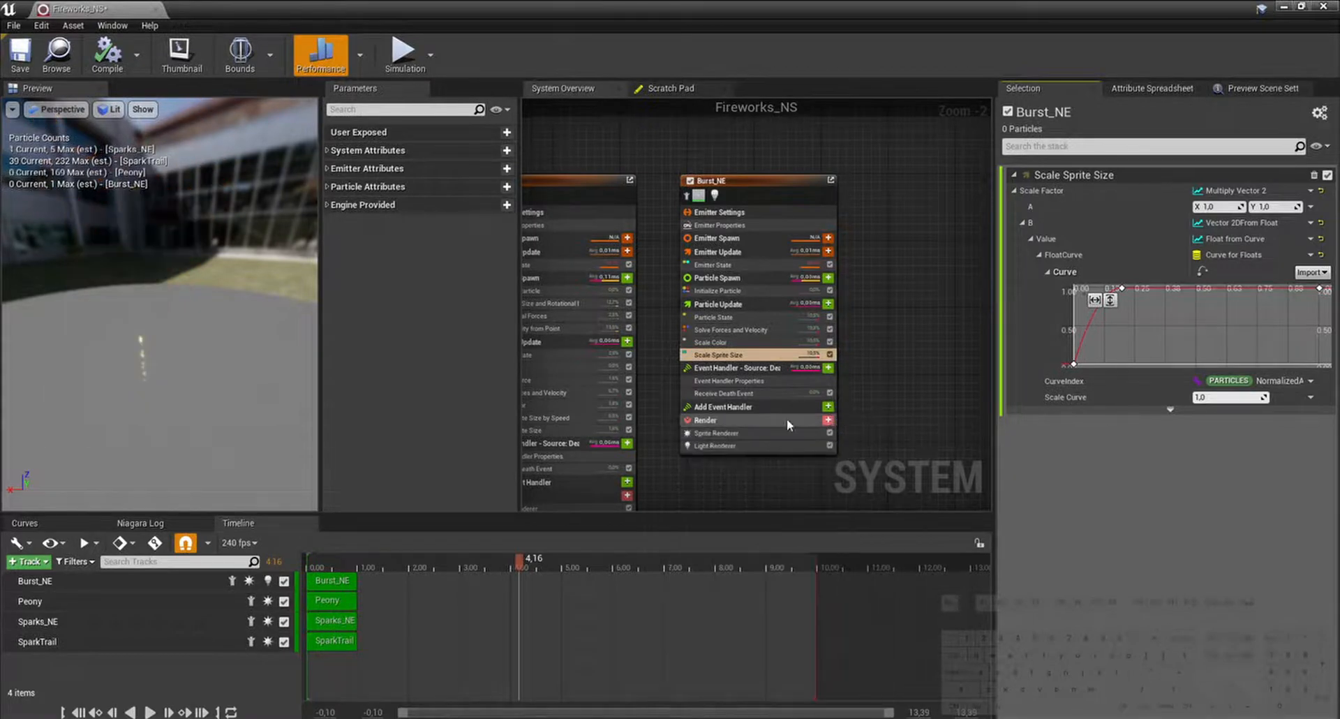
# Step: Make the Burst_NE light affect translucency, disable inverse squared falloff, set Radius Scale to 3, and replay the effect from about 3.41 s
pyautogui.click(789, 445)
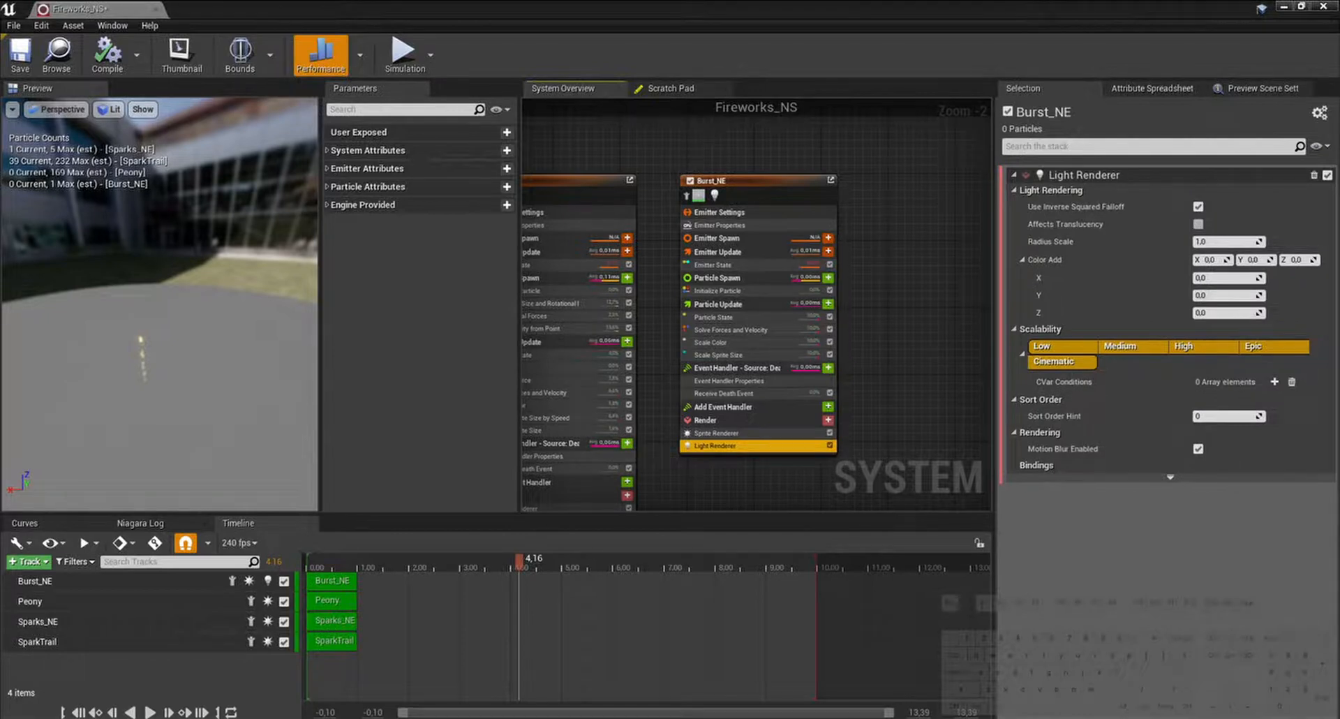
pyautogui.click(1199, 224)
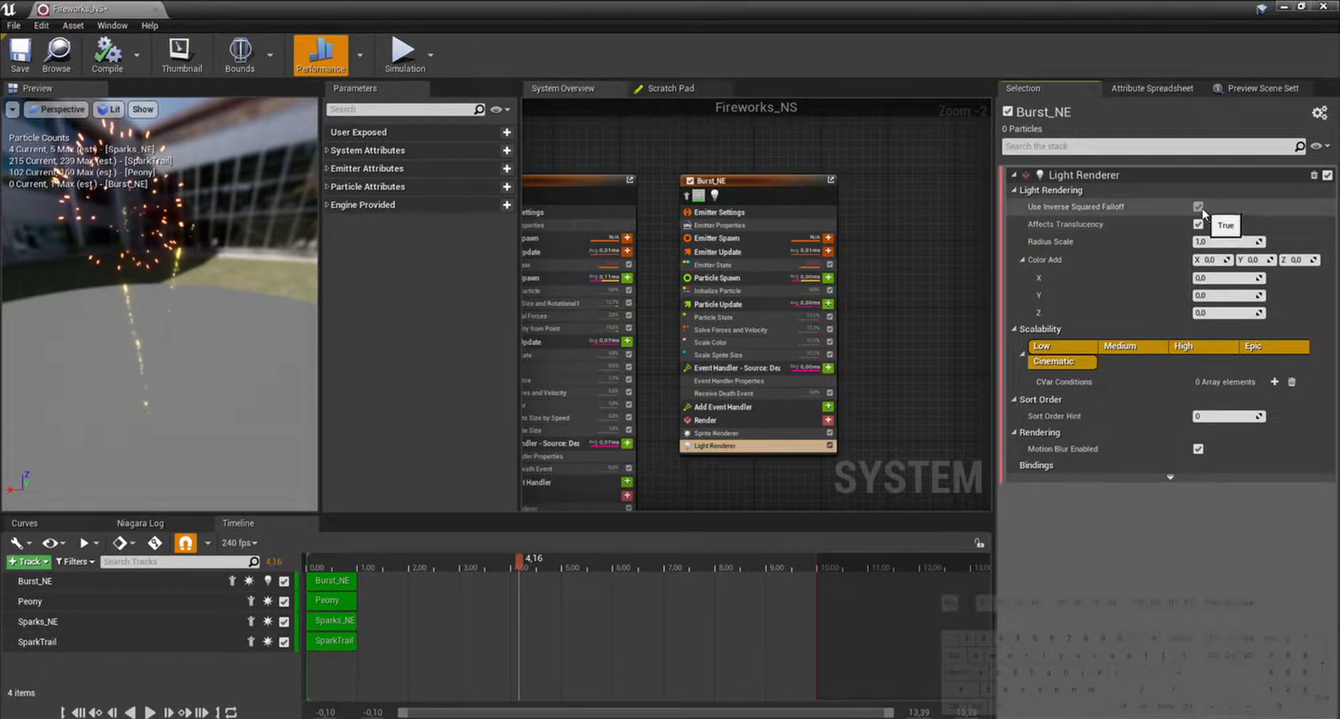
pyautogui.click(1199, 207)
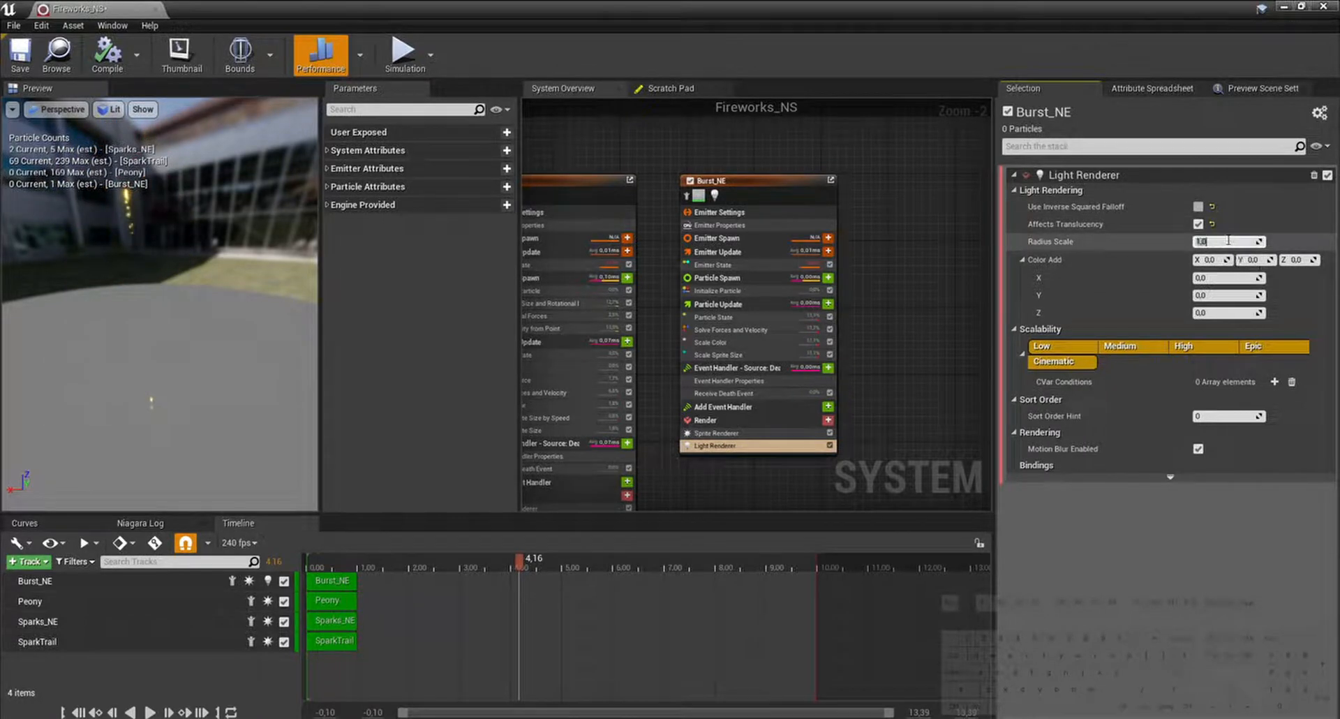
pyautogui.write('3')
pyautogui.press('Return')
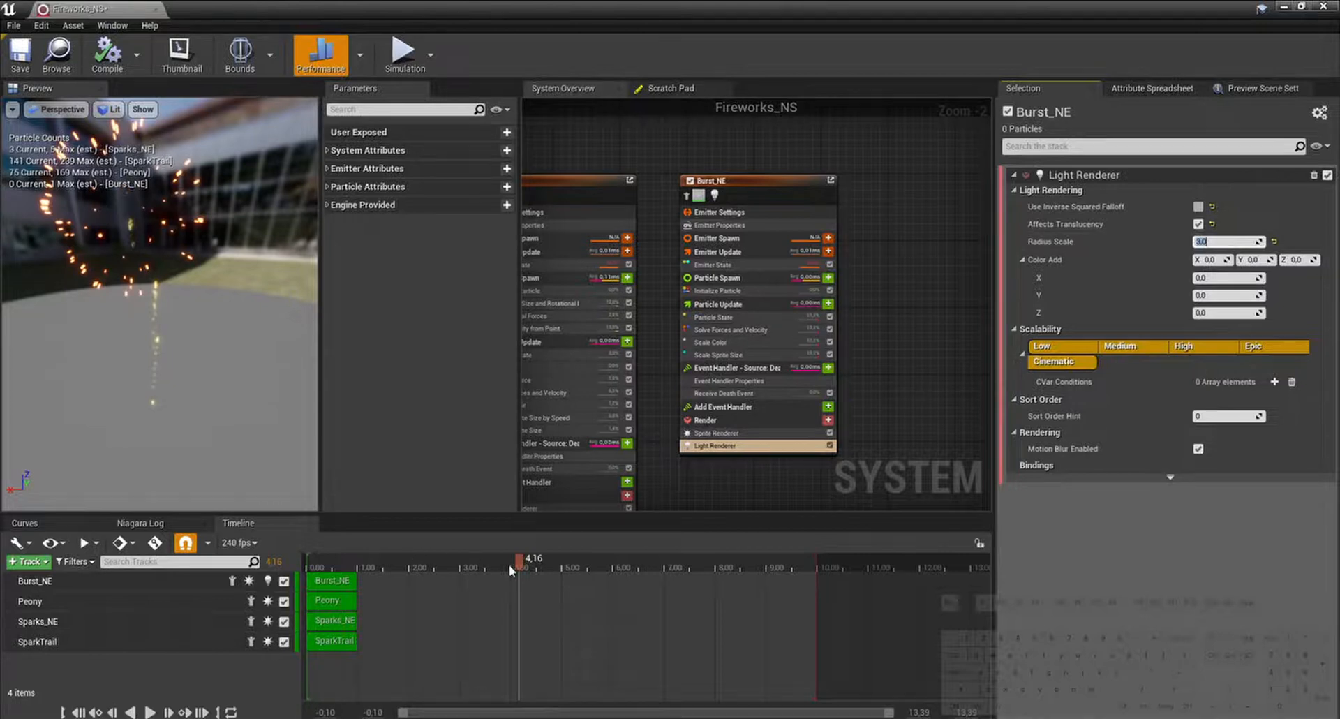
pyautogui.moveTo(509, 564); pyautogui.dragTo(483, 554)
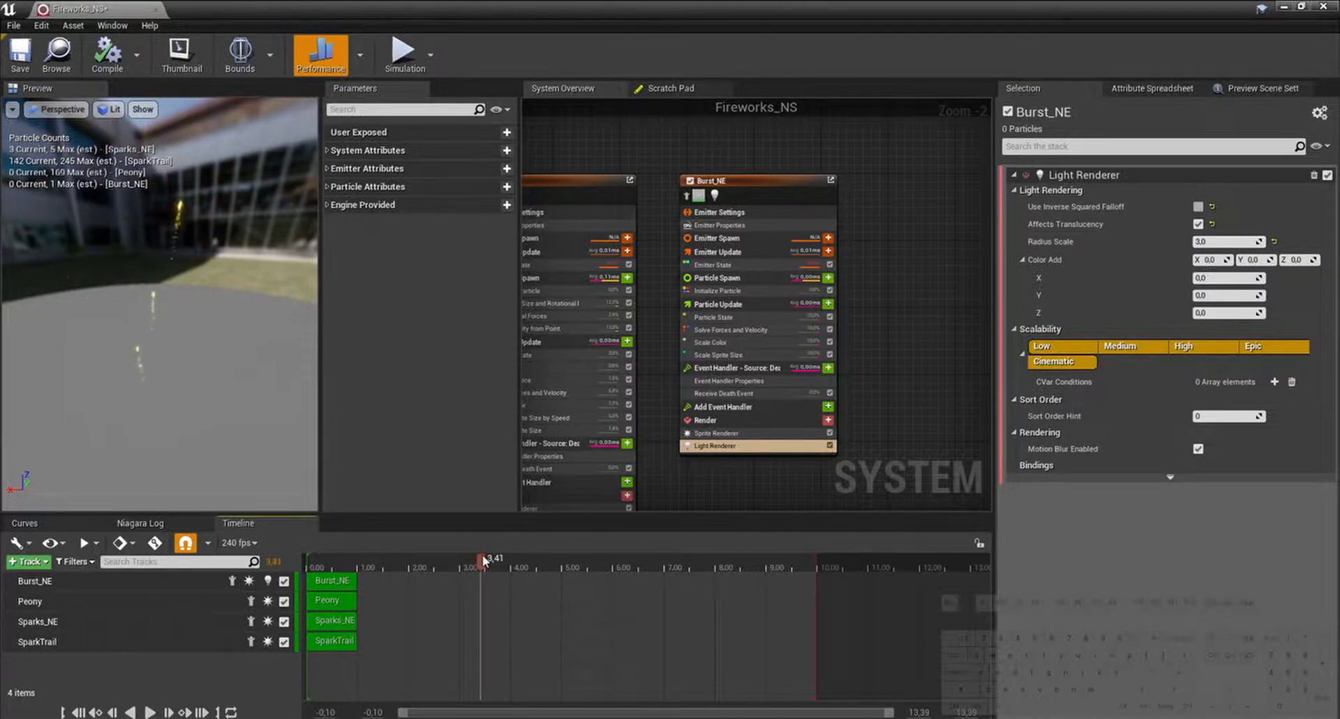
pyautogui.click(150, 712)
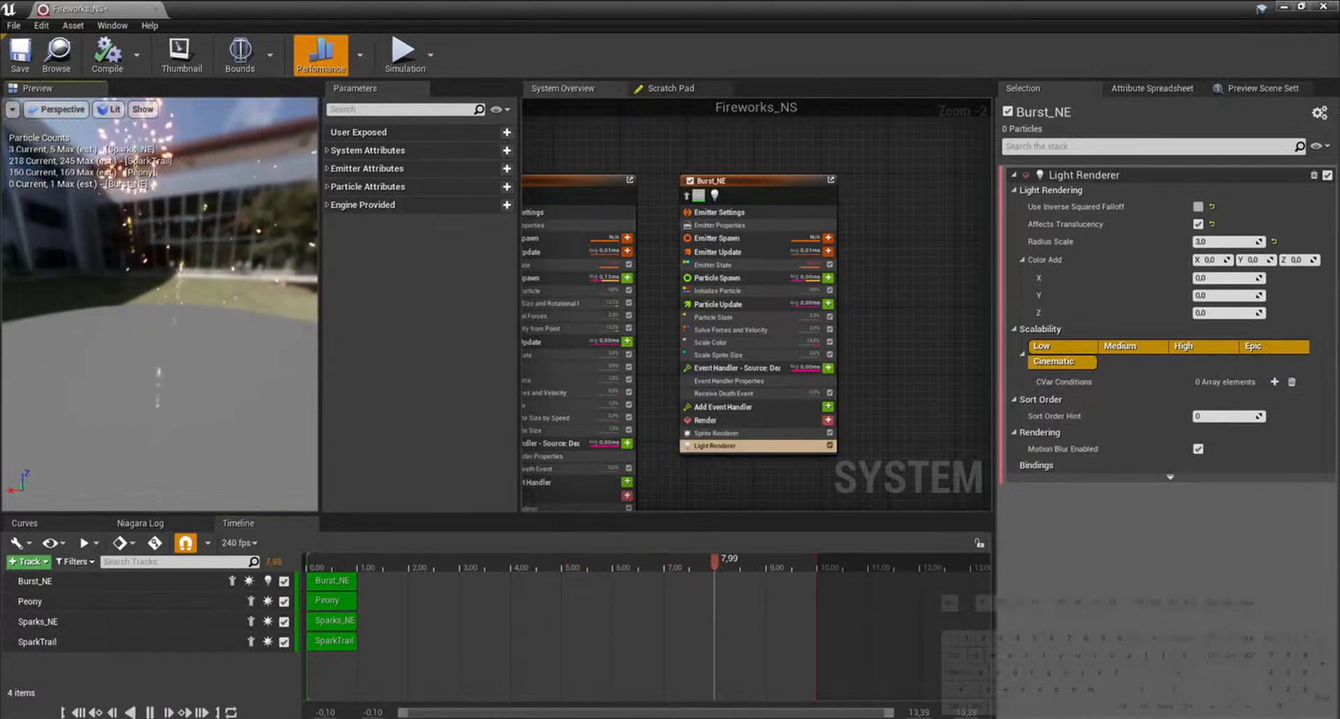
# Step: Recolor the middle color key of Burst_NE's Scale Color gradient to light orange, hue about 38, with brightness value 100
pyautogui.click(720, 342)
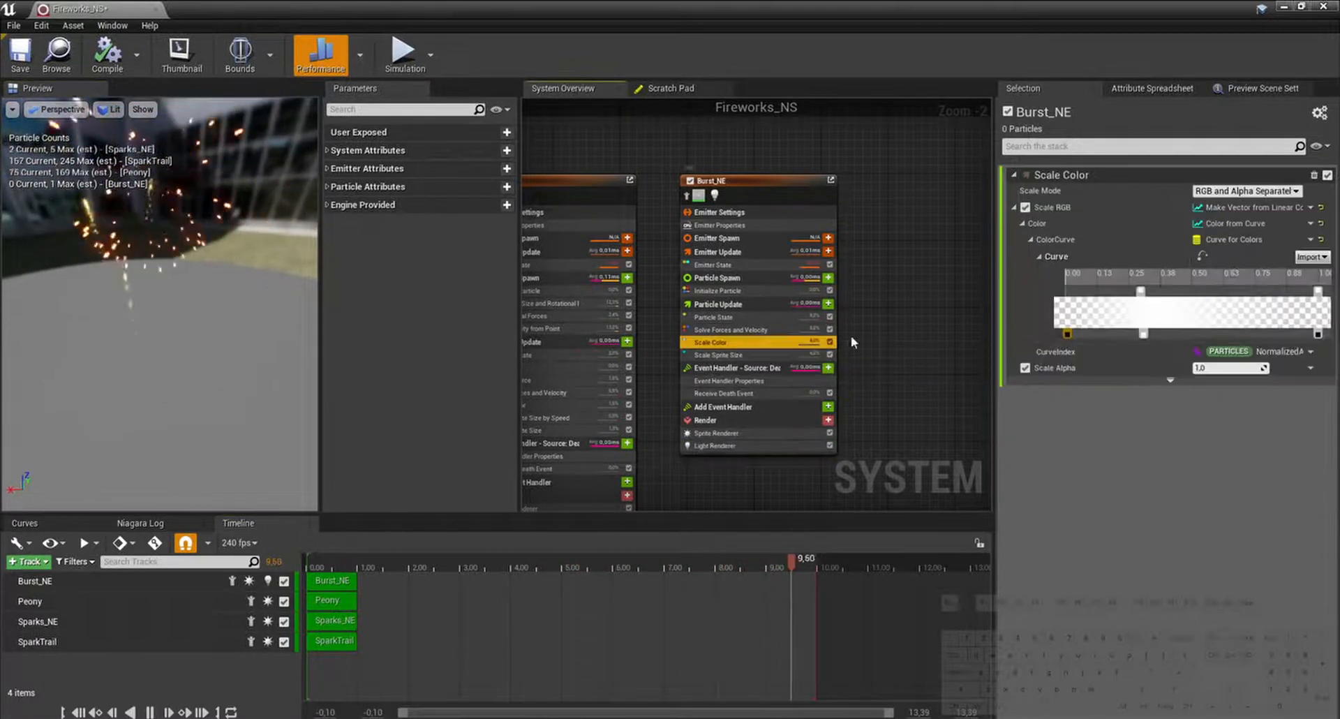
pyautogui.doubleClick(1144, 292)
pyautogui.click(962, 448)
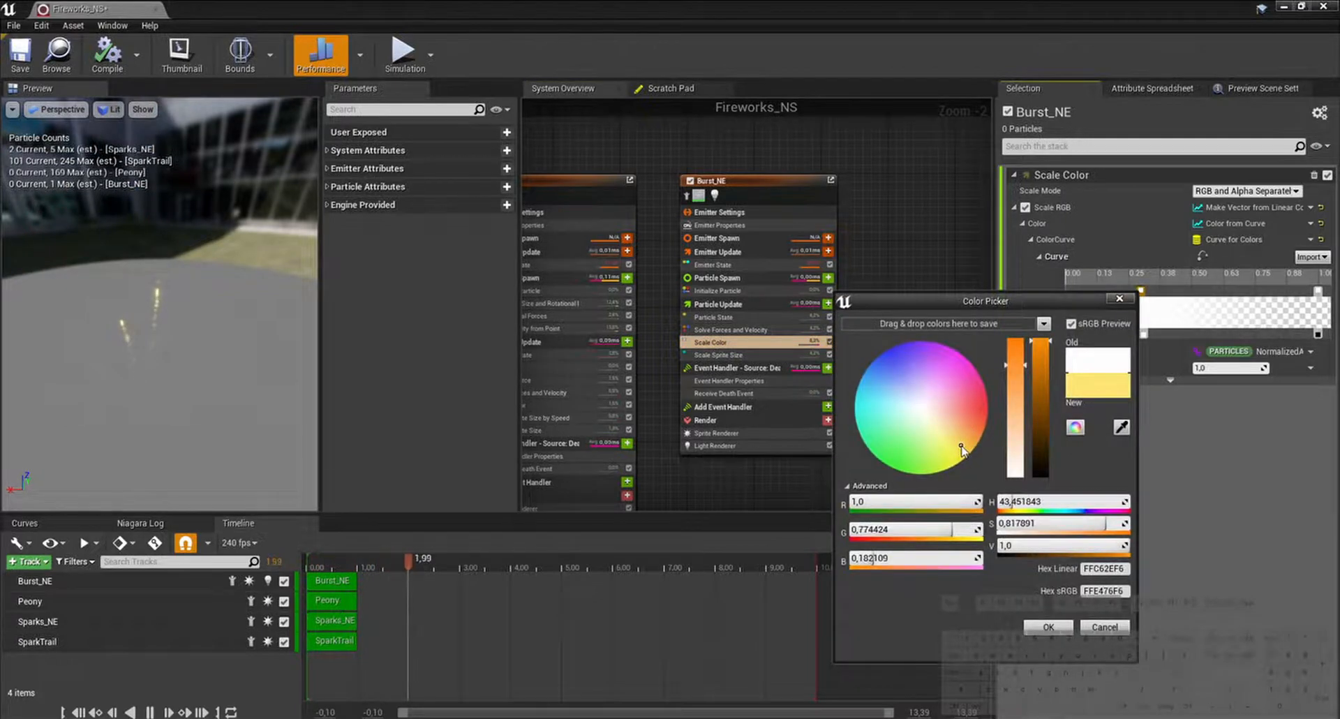
pyautogui.moveTo(962, 446); pyautogui.dragTo(960, 438)
pyautogui.click(1027, 546)
pyautogui.write('10')
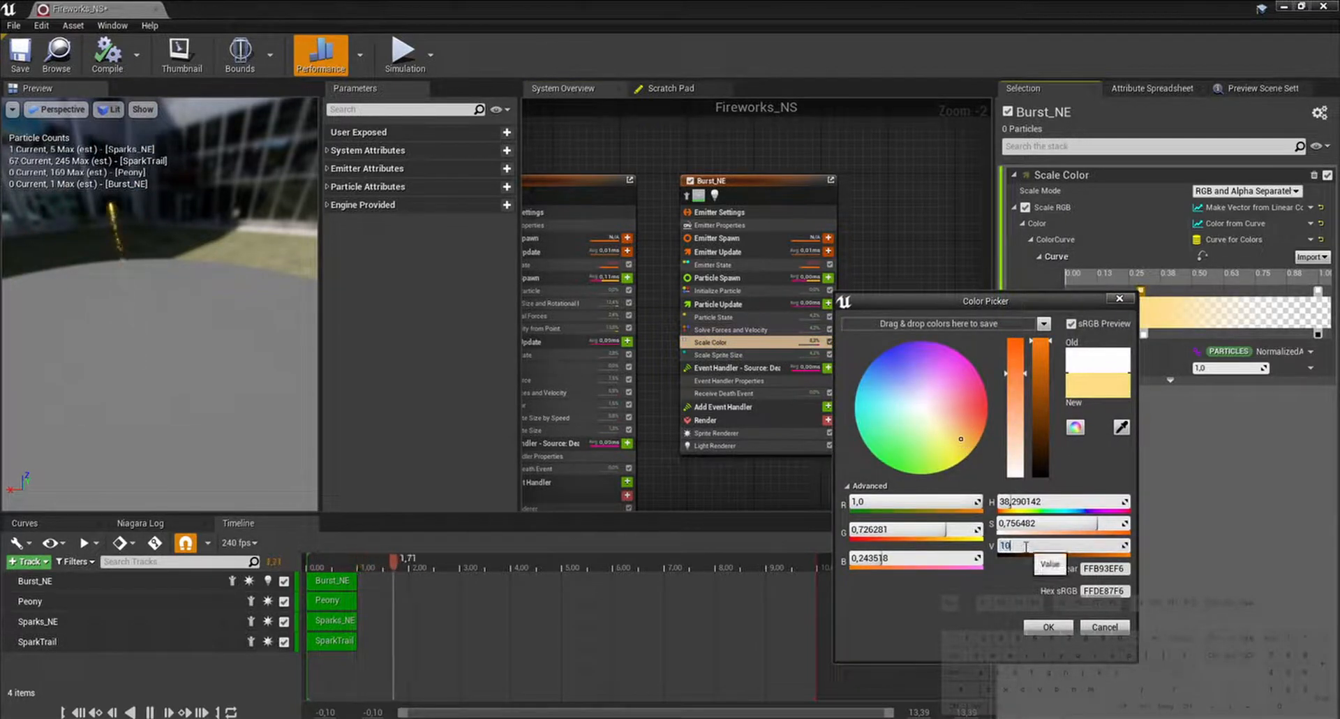
pyautogui.write('0')
pyautogui.press('Return')
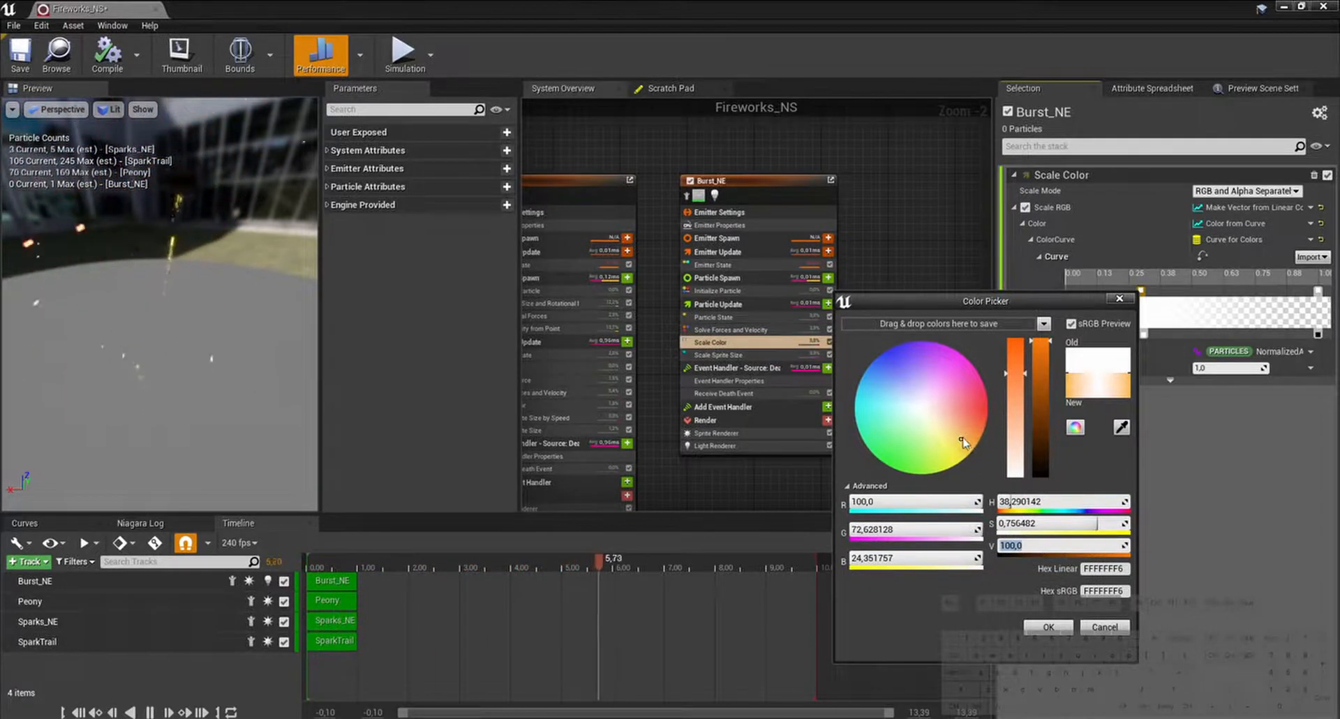
# Step: Adjust the gradient key's color to hue about 36.8 and saturation about 0.61, with brightness value 10
pyautogui.moveTo(964, 442); pyautogui.dragTo(983, 459)
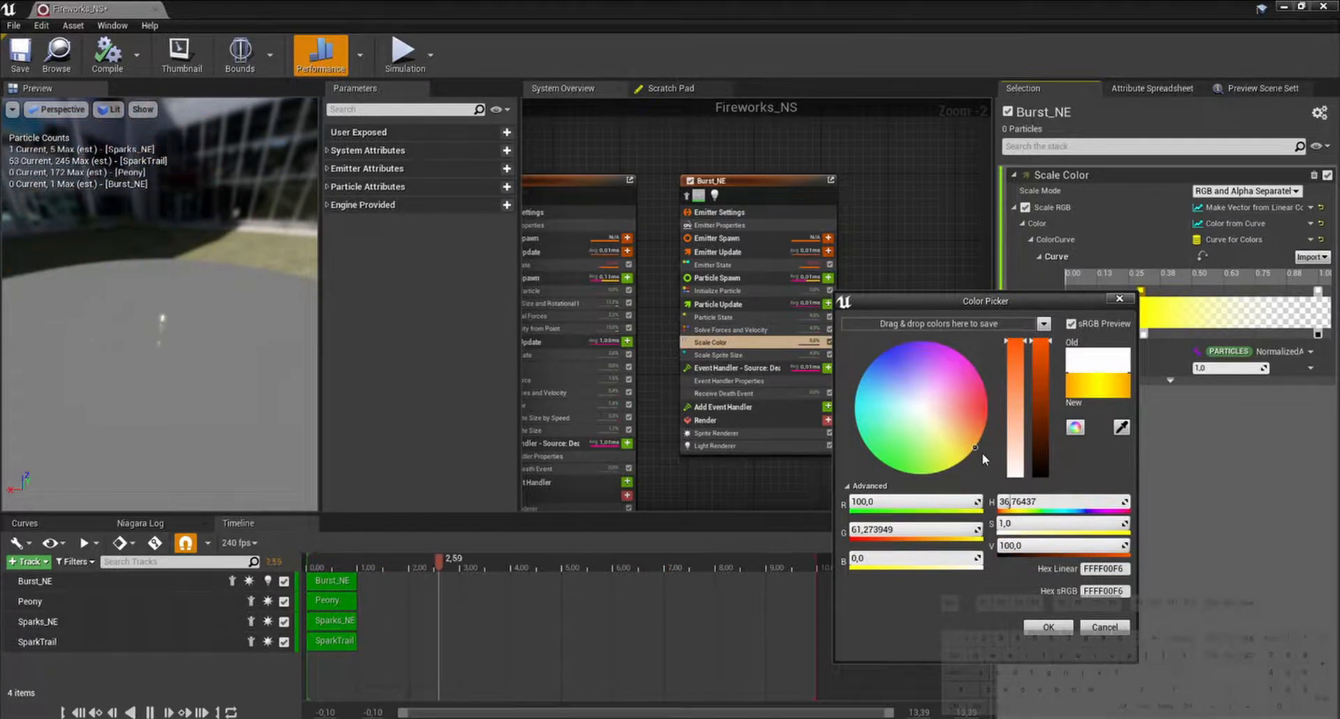
pyautogui.moveTo(1013, 387); pyautogui.dragTo(1014, 393)
pyautogui.moveTo(236, 340); pyautogui.dragTo(232, 325)
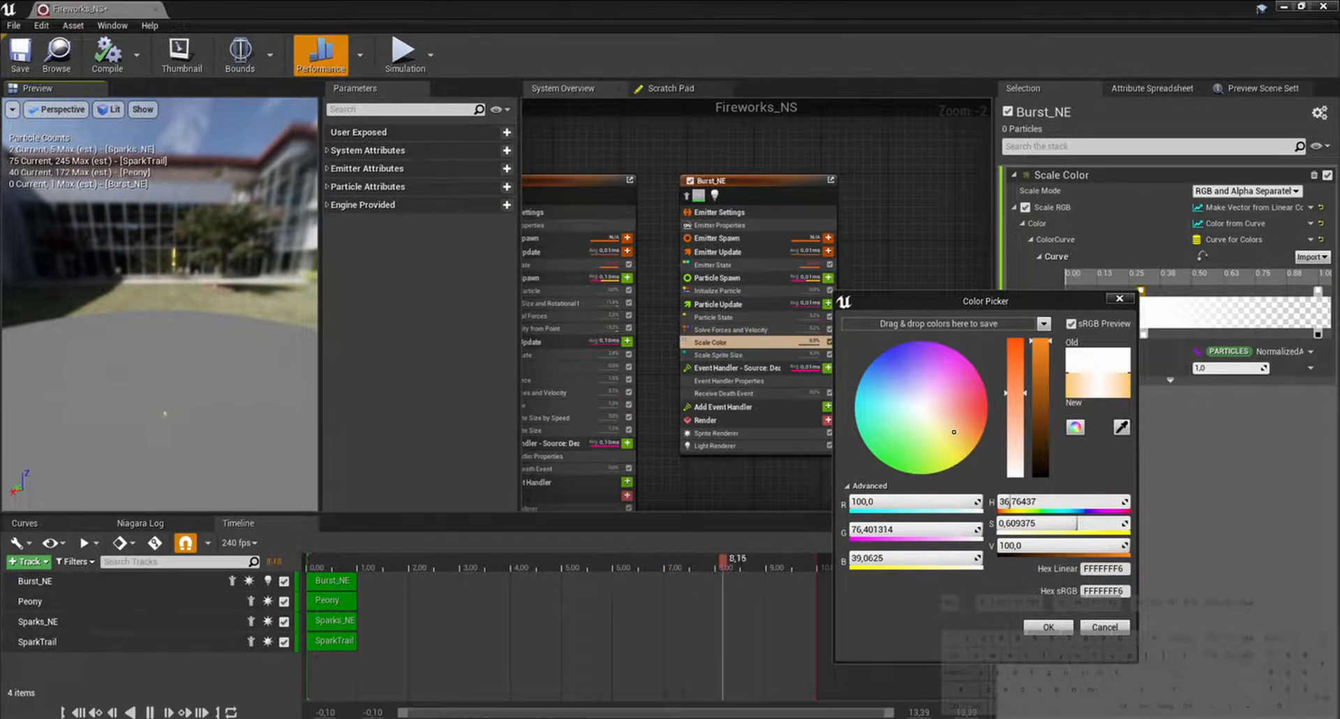
pyautogui.click(1068, 541)
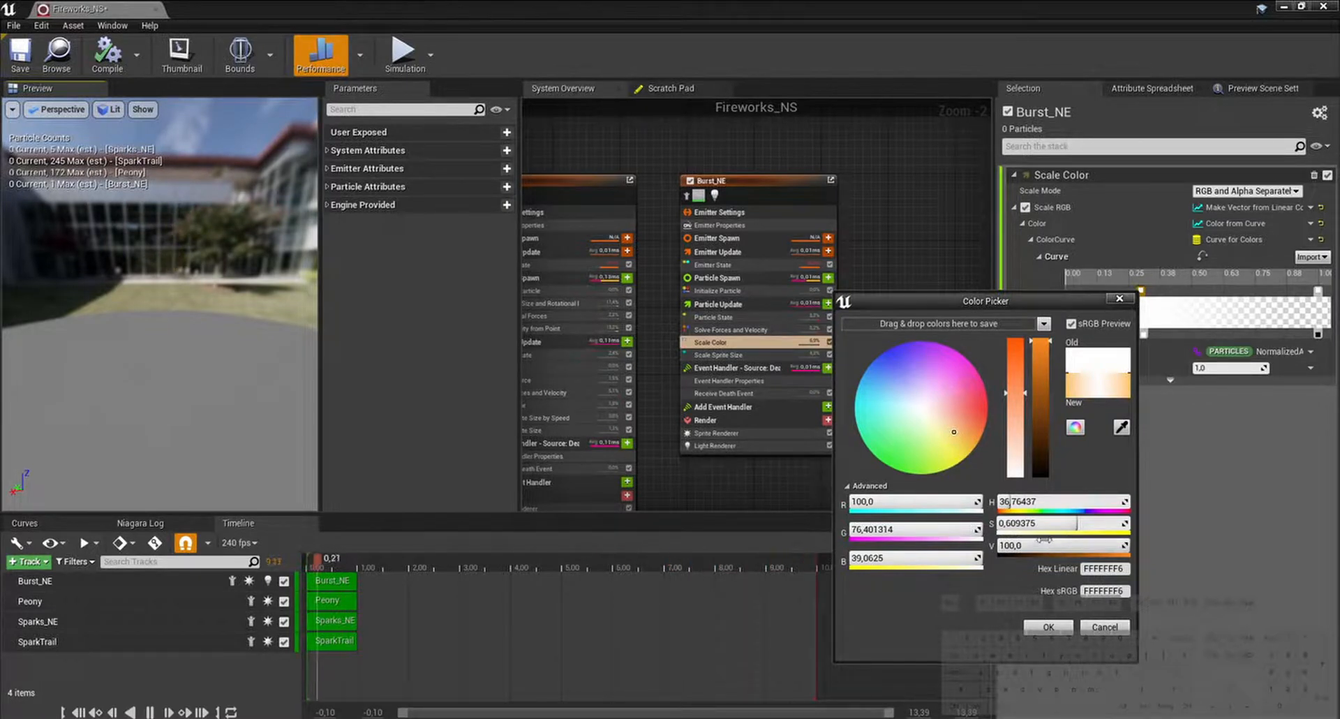
pyautogui.write('10')
pyautogui.press('Return')
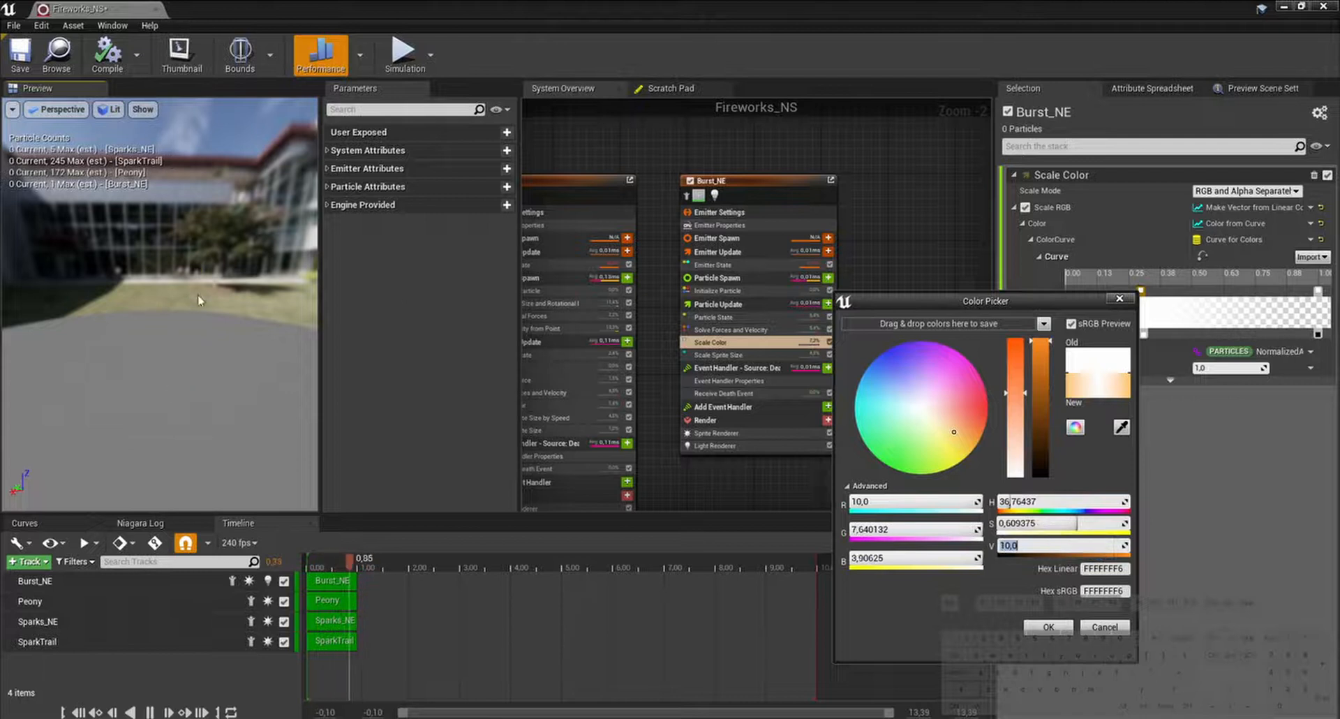
pyautogui.moveTo(199, 303); pyautogui.dragTo(97, 300)
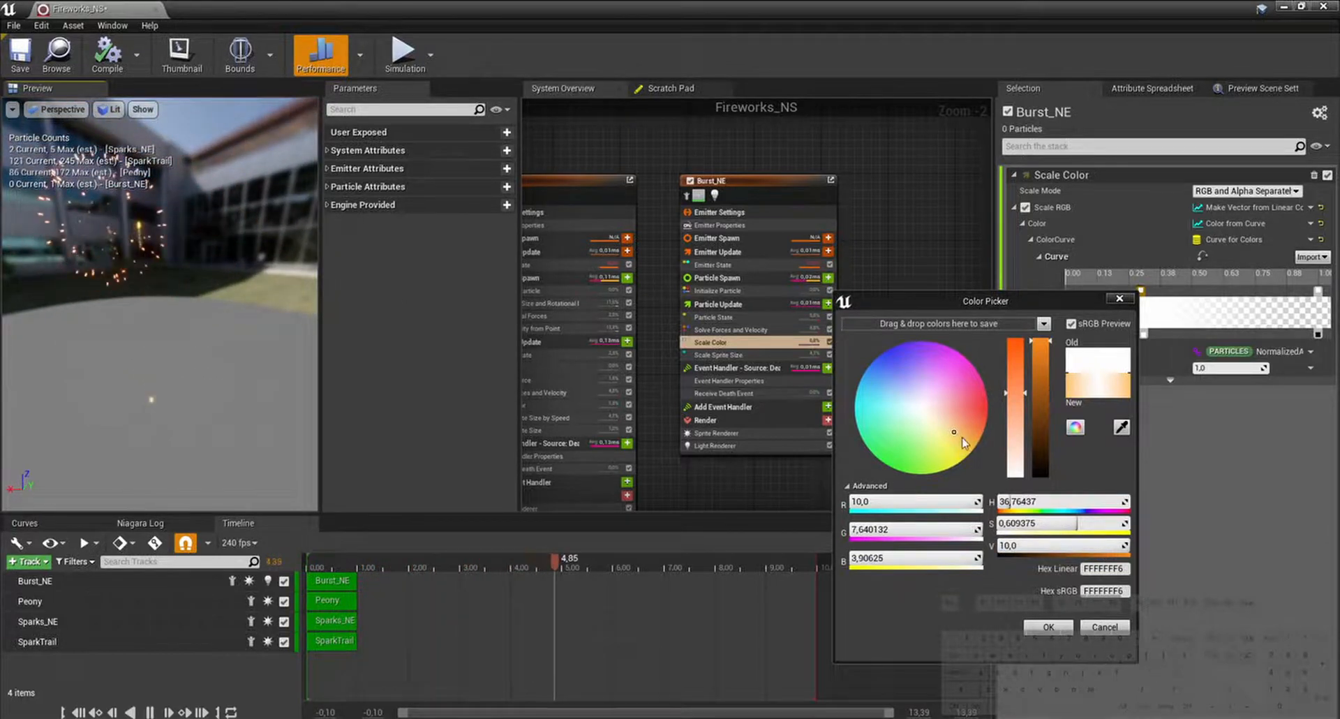
# Step: Shift the gradient key to a more saturated yellow-orange with hue about 49 and accept the color
pyautogui.moveTo(1011, 393); pyautogui.dragTo(1012, 363)
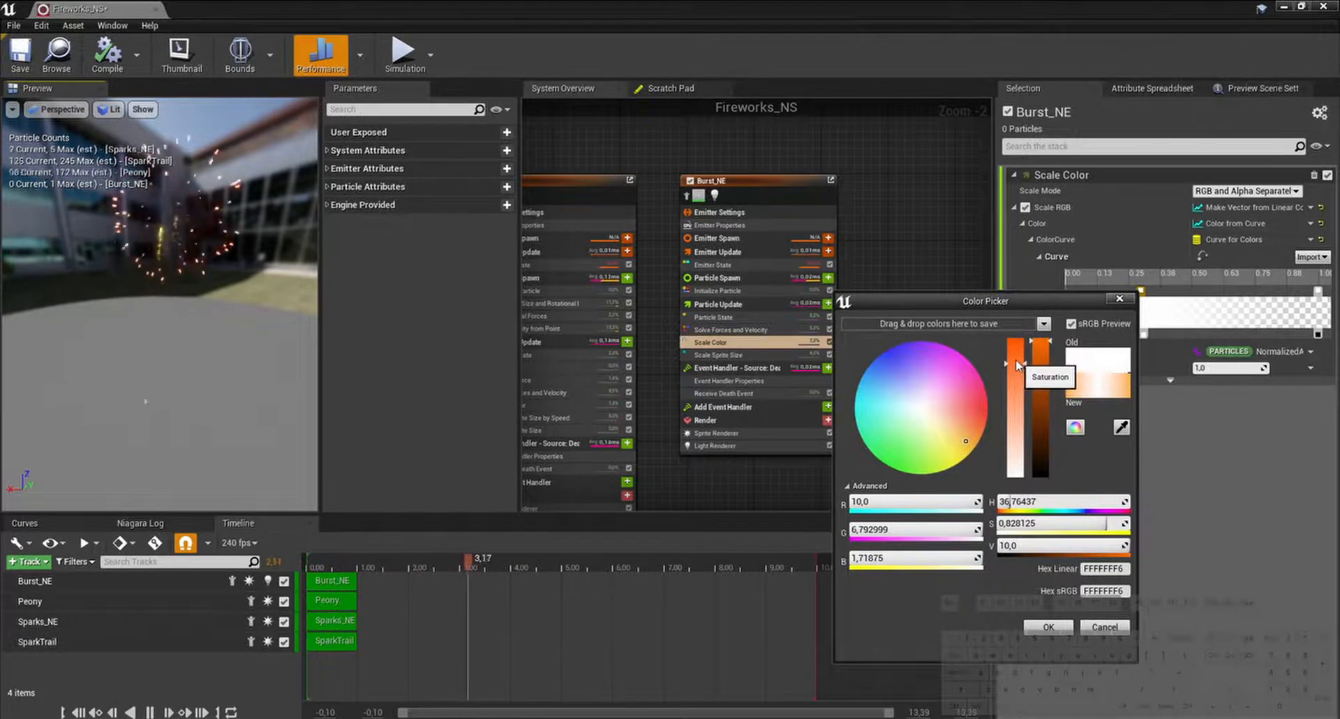
pyautogui.moveTo(966, 440); pyautogui.dragTo(961, 452)
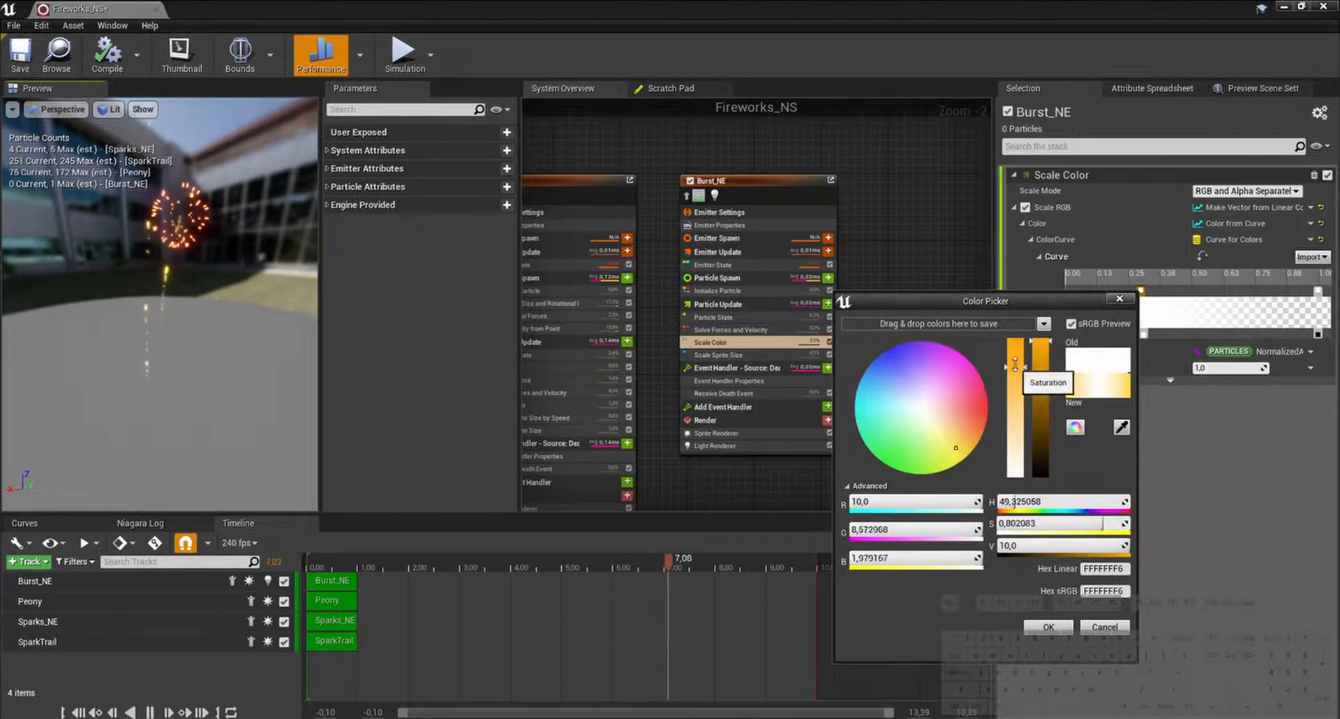
pyautogui.click(1015, 349)
pyautogui.click(1045, 627)
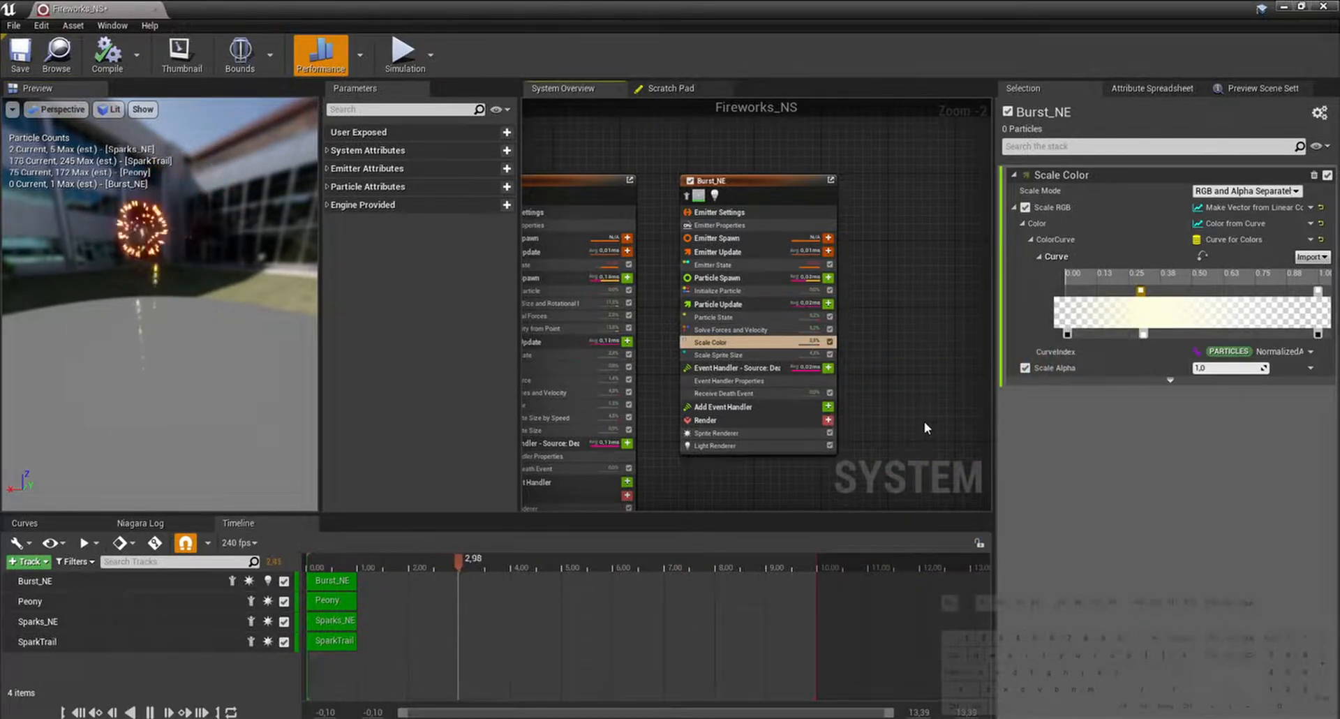
# Step: Save the Fireworks_NS system
pyautogui.moveTo(925, 421); pyautogui.dragTo(941, 445, button='right')
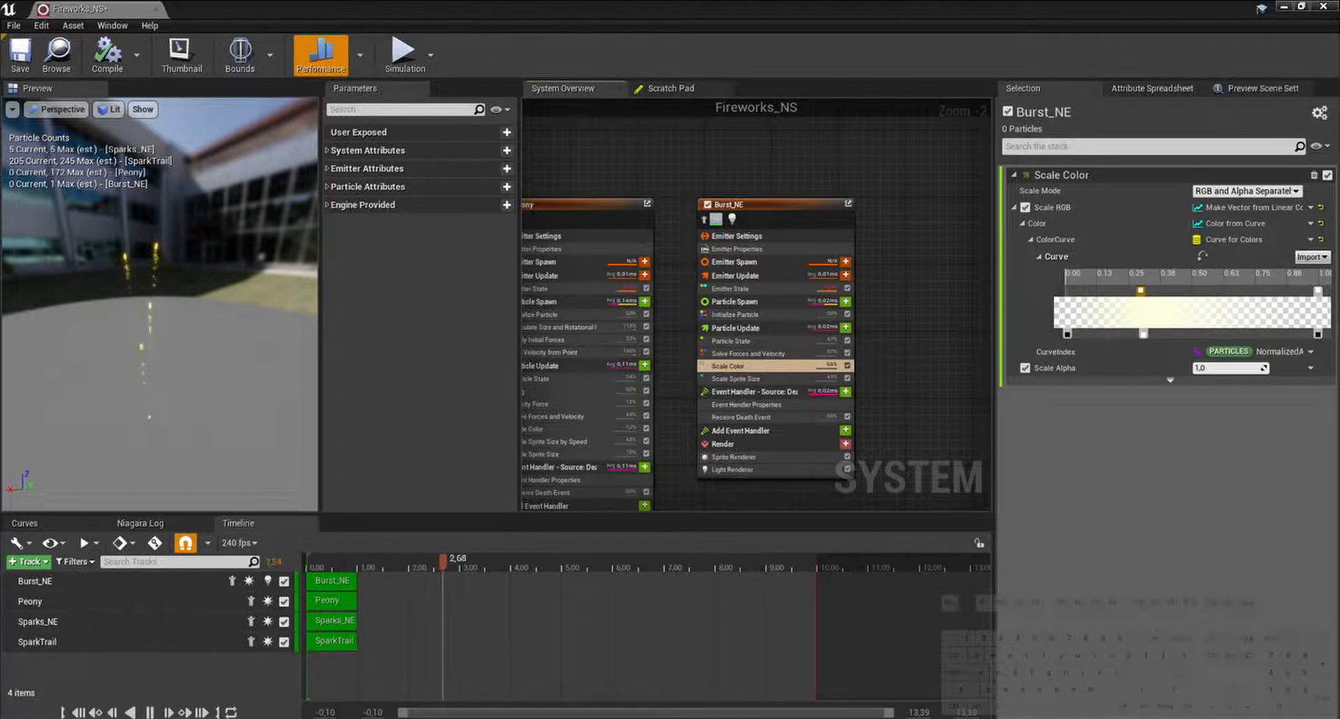
pyautogui.moveTo(932, 293); pyautogui.dragTo(817, 292, button='right')
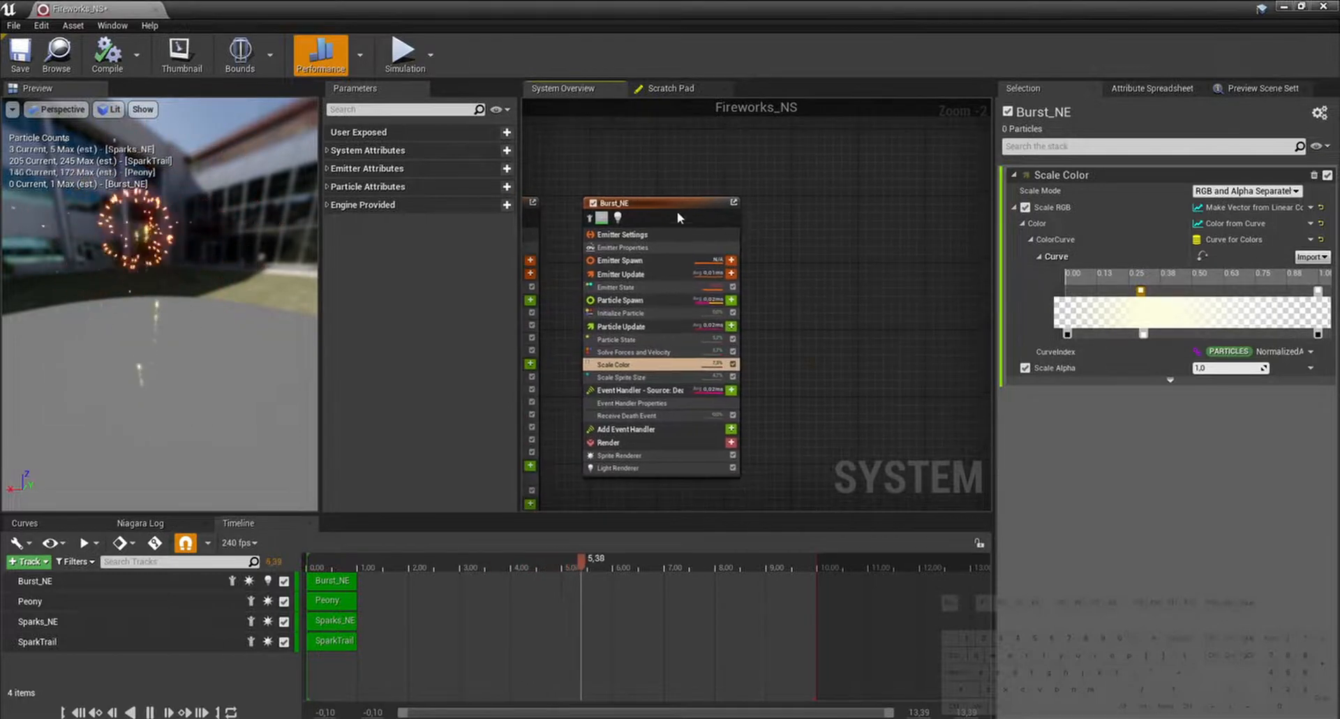
pyautogui.click(21, 59)
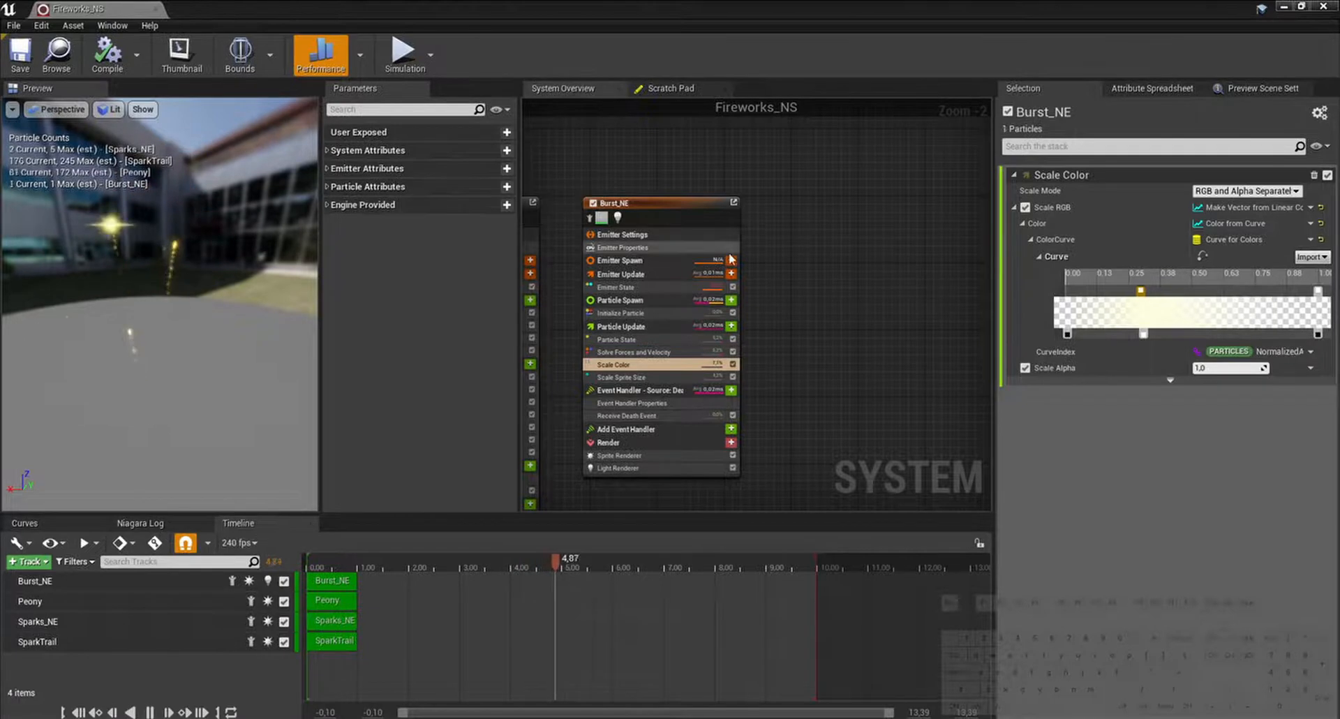
# Step: Duplicate the Burst_NE emitter and place the copy beside the original without overlap
pyautogui.click(693, 208)
pyautogui.moveTo(815, 249); pyautogui.dragTo(799, 246, button='right')
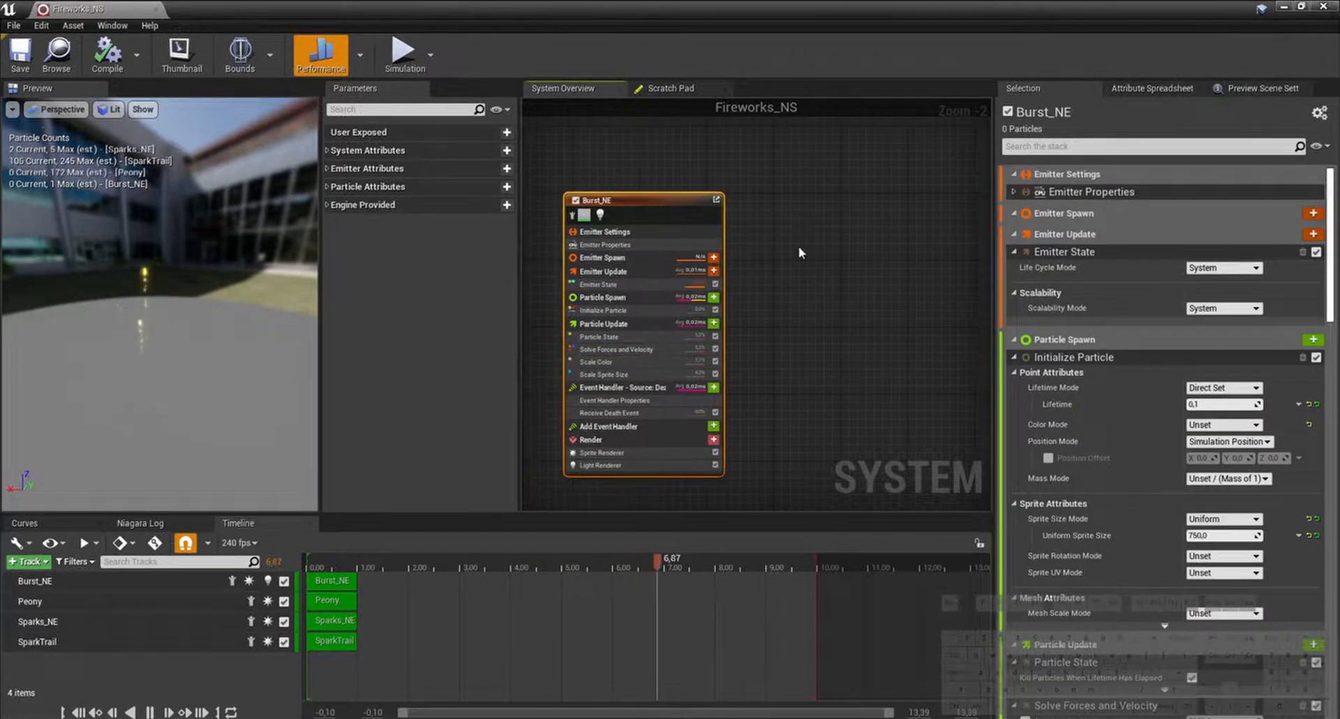
pyautogui.hotkey('ctrl', 'v')
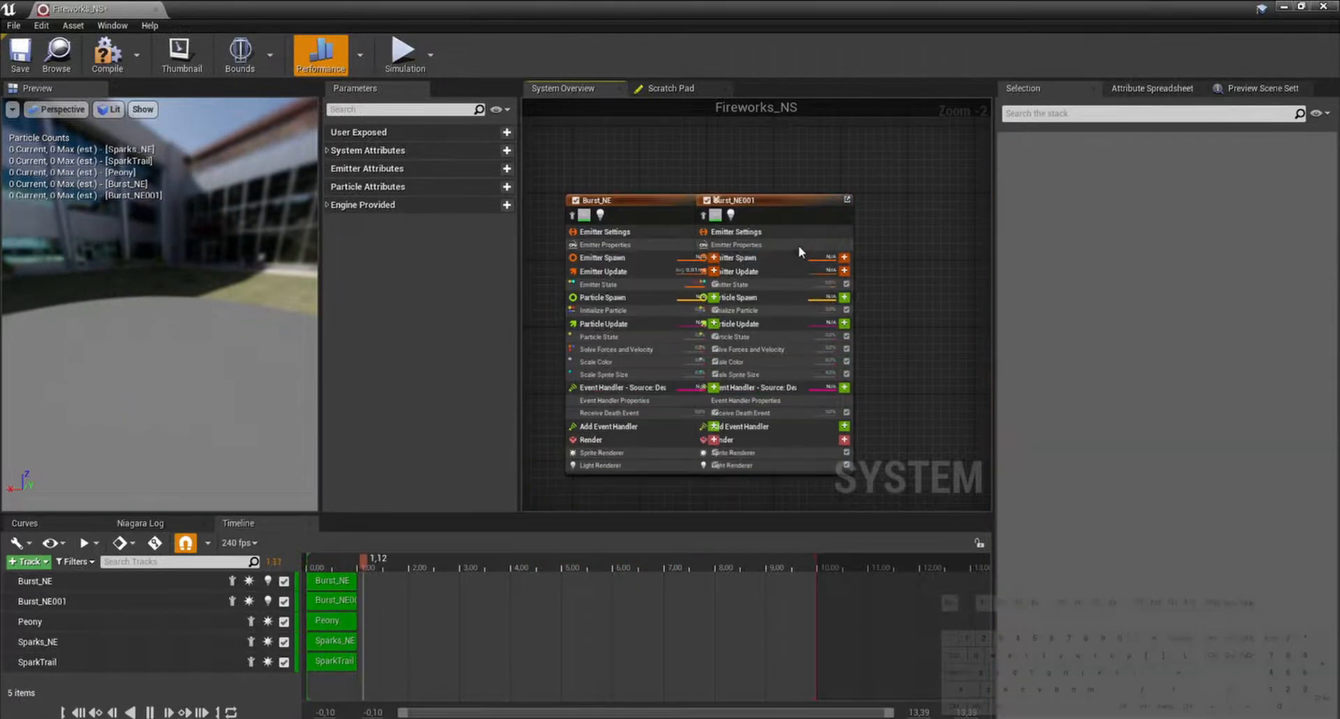
pyautogui.moveTo(794, 209); pyautogui.dragTo(890, 211)
# Step: Rename the original Burst_NE emitter as Flash
pyautogui.click(644, 204)
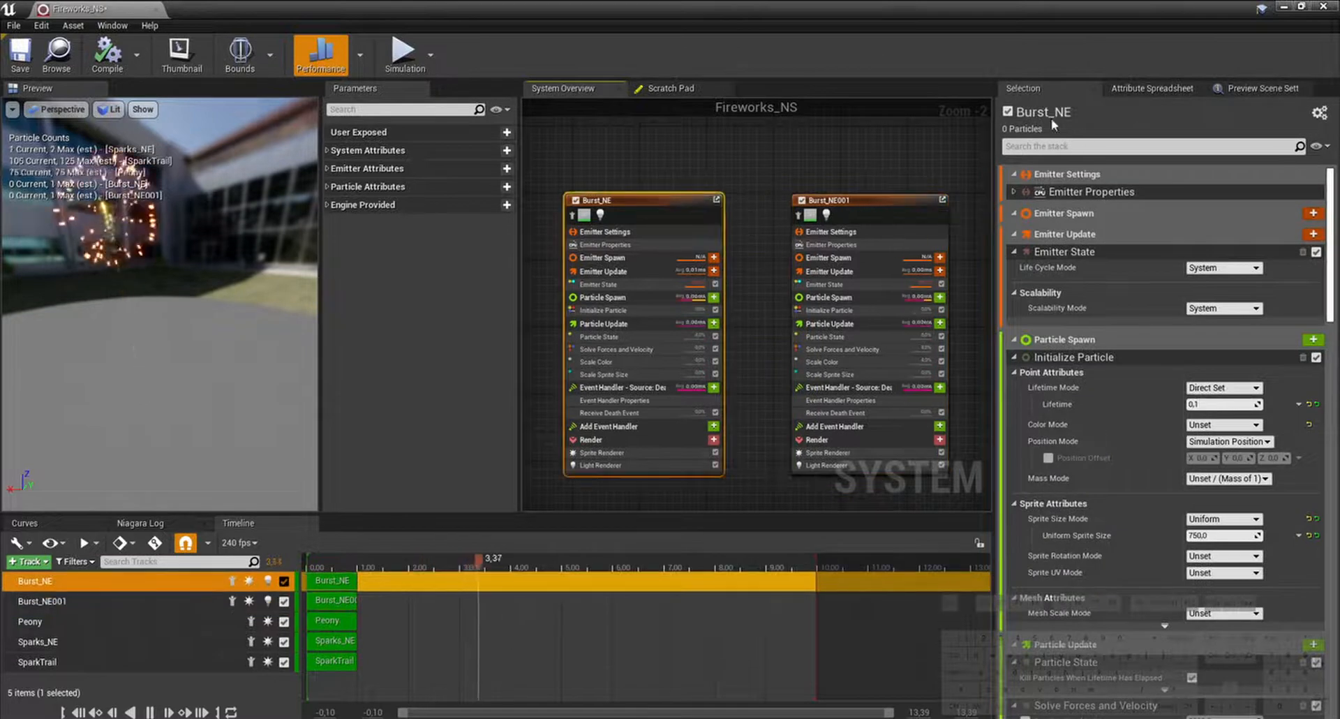
pyautogui.doubleClick(1041, 113)
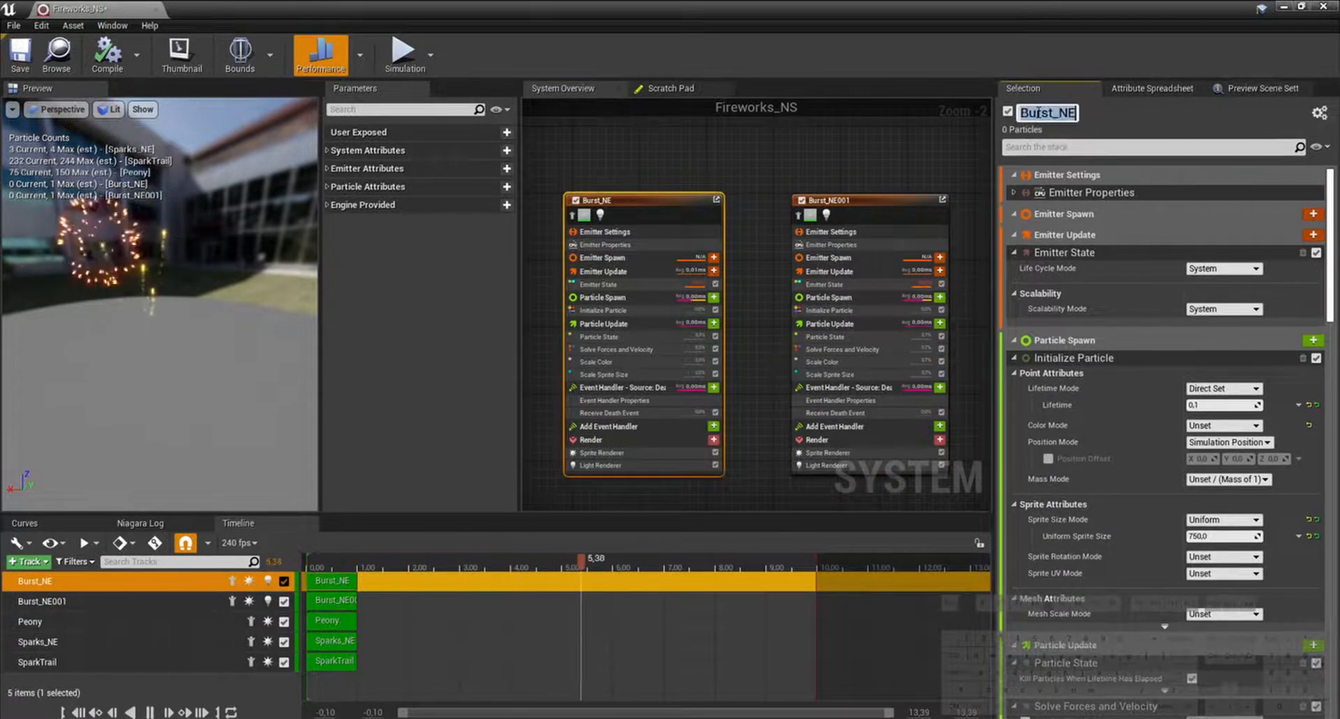
pyautogui.write('Flash')
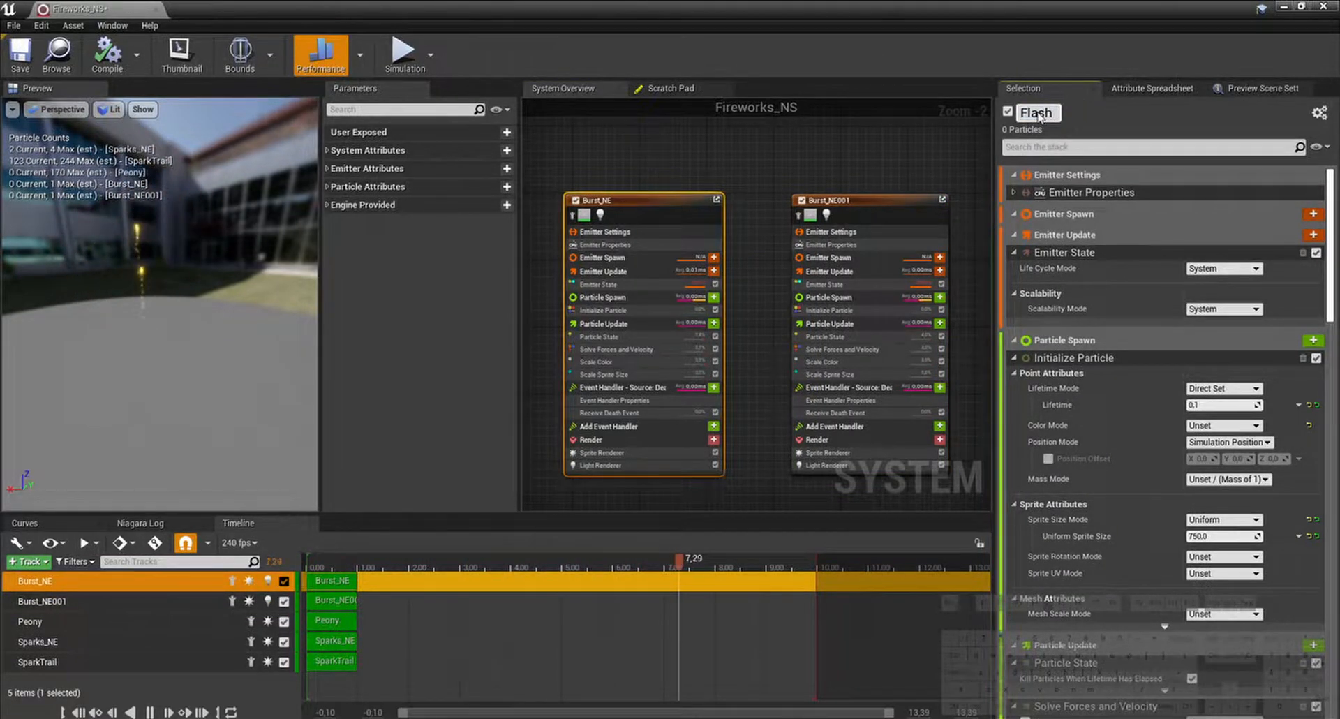
pyautogui.press('Return')
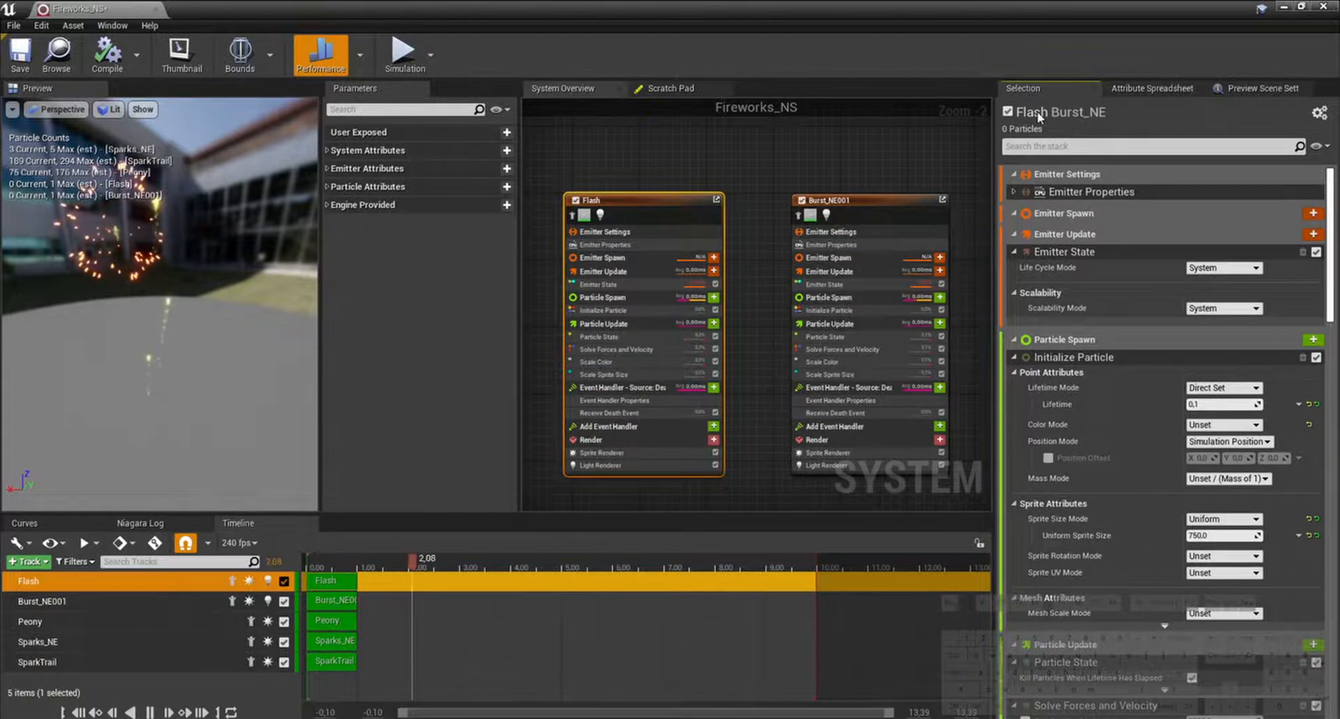
# Step: Rename the duplicated burst emitter as Smoke
pyautogui.click(884, 207)
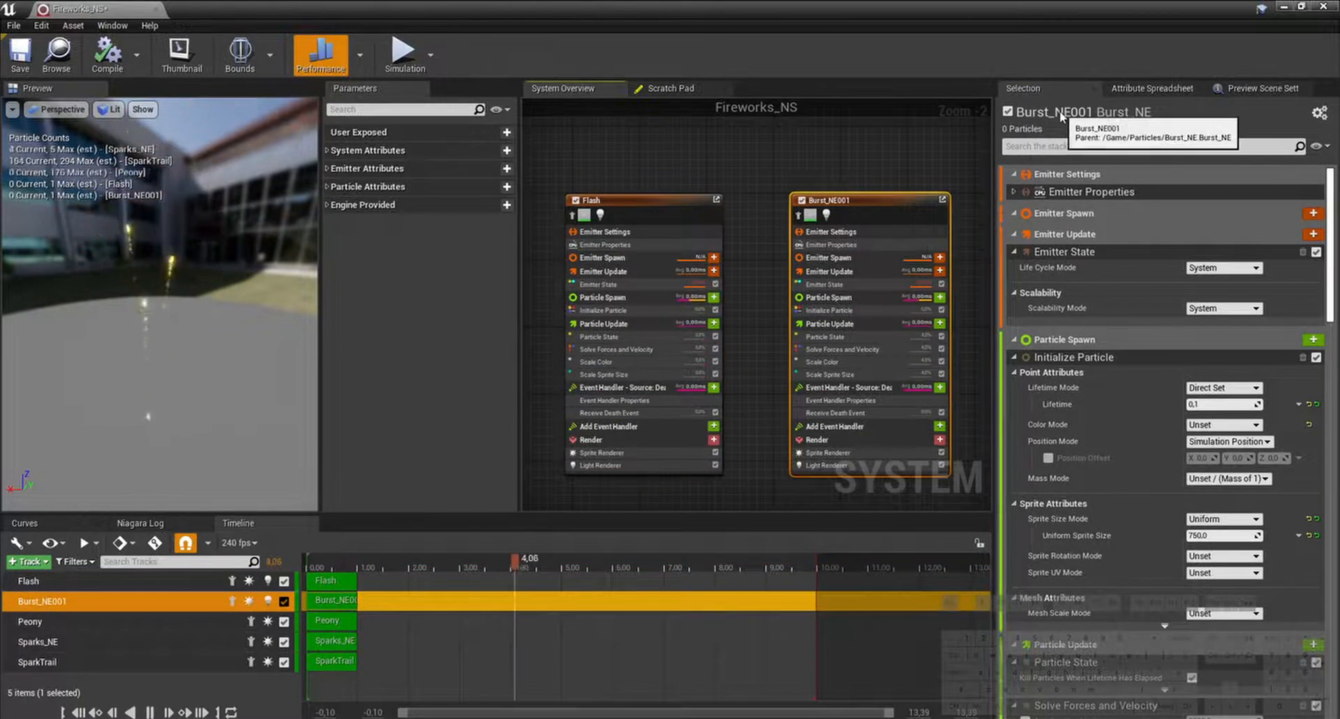
pyautogui.doubleClick(1061, 114)
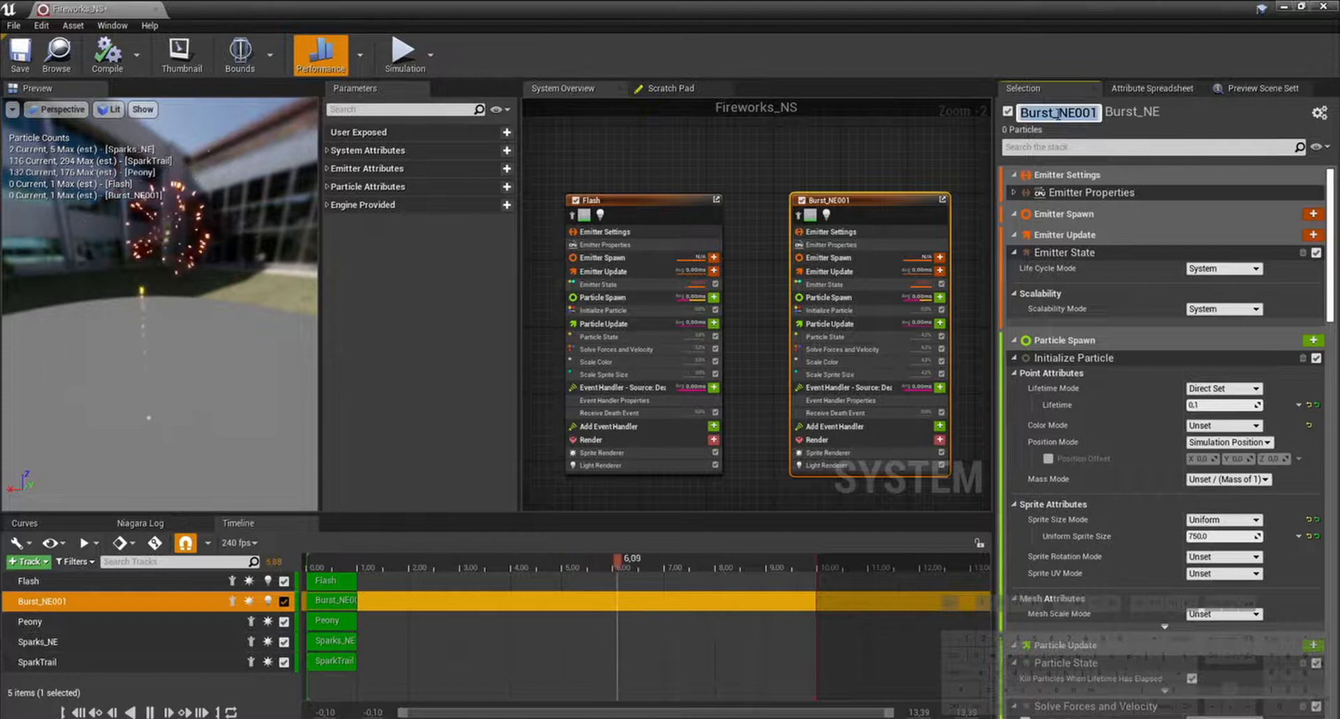
pyautogui.write('Smoke')
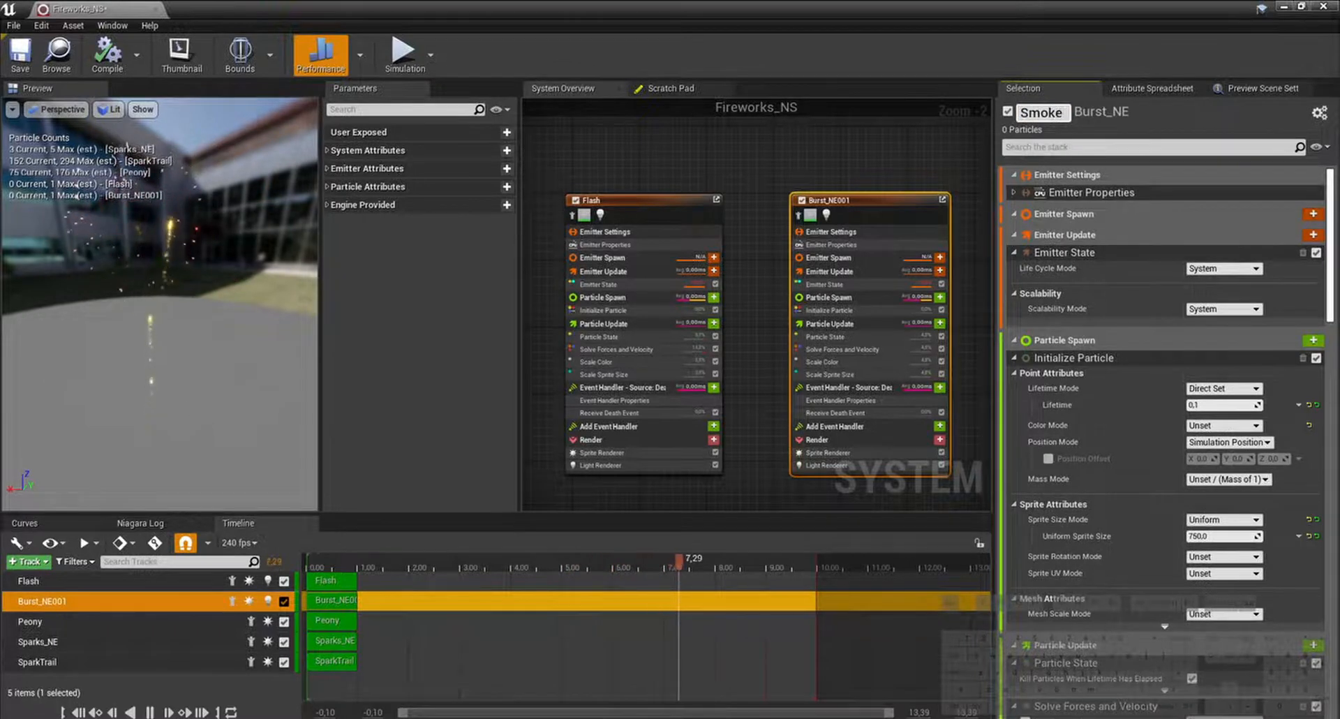
pyautogui.press('Return')
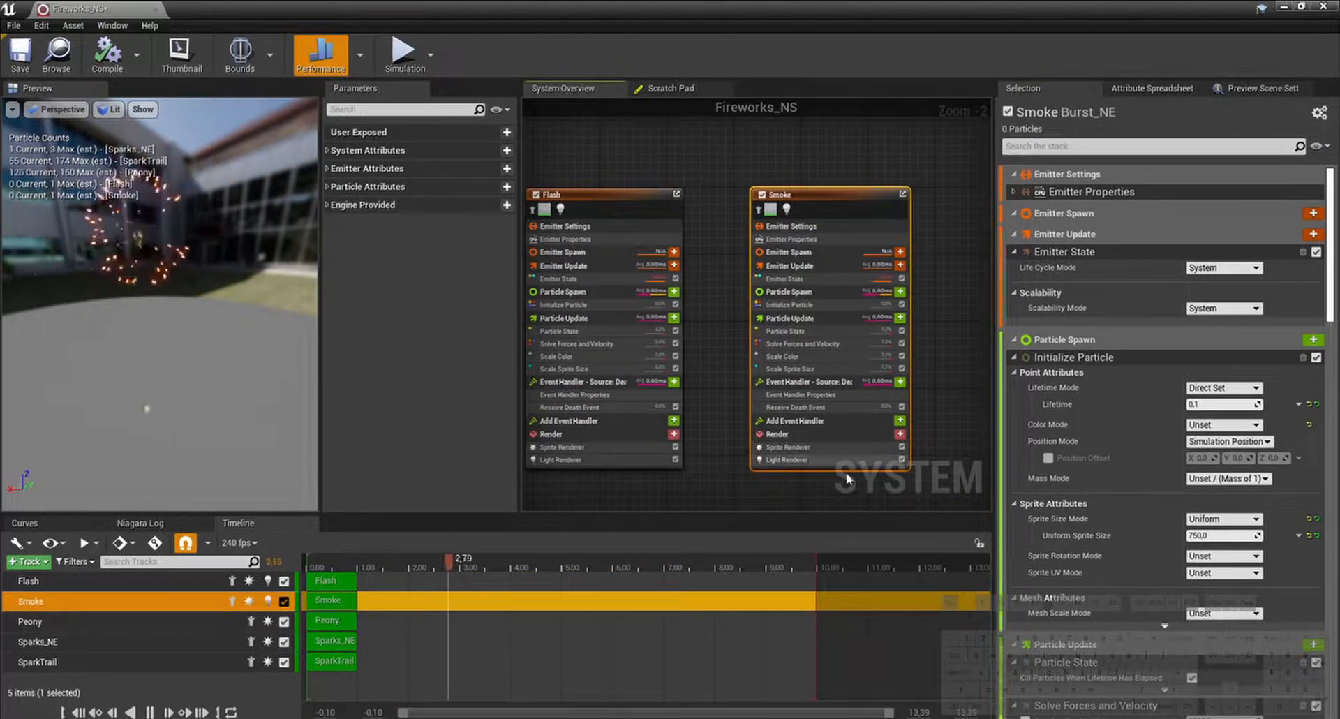
# Step: Delete the Light Renderer from the Smoke emitter
pyautogui.click(849, 479)
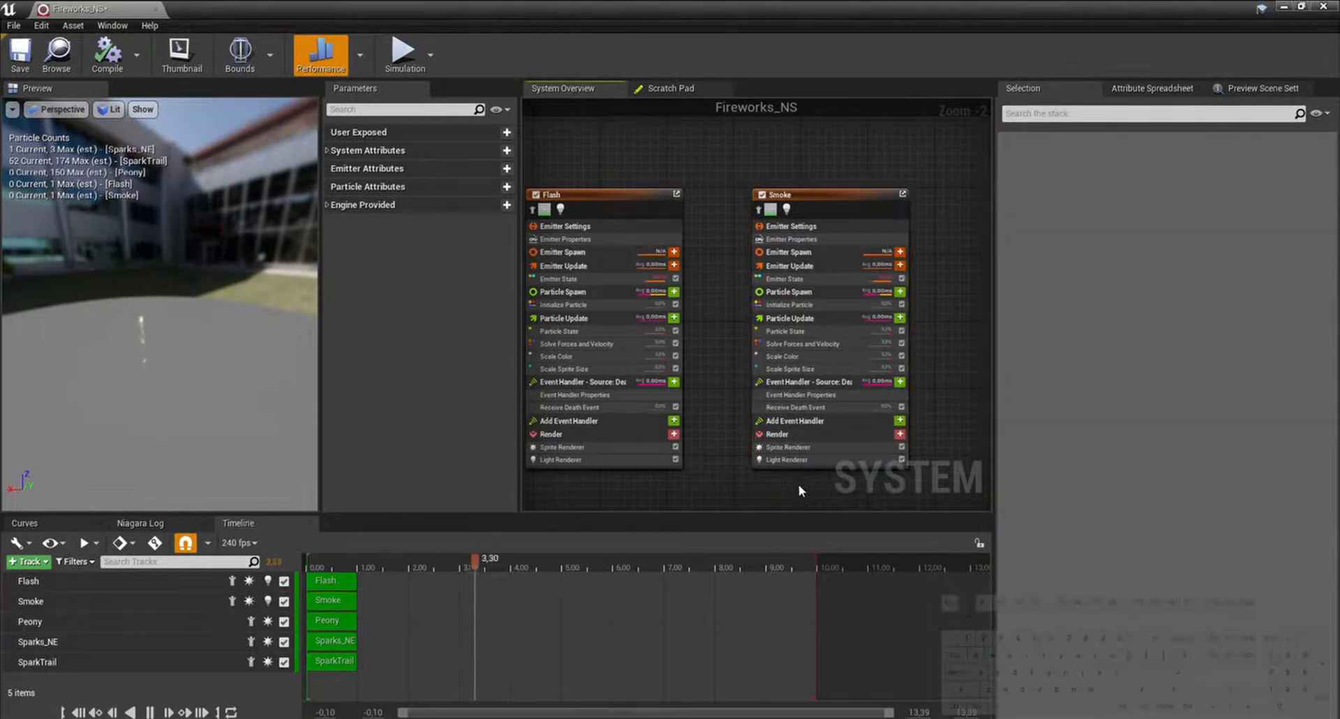
pyautogui.click(827, 461)
pyautogui.press('Delete')
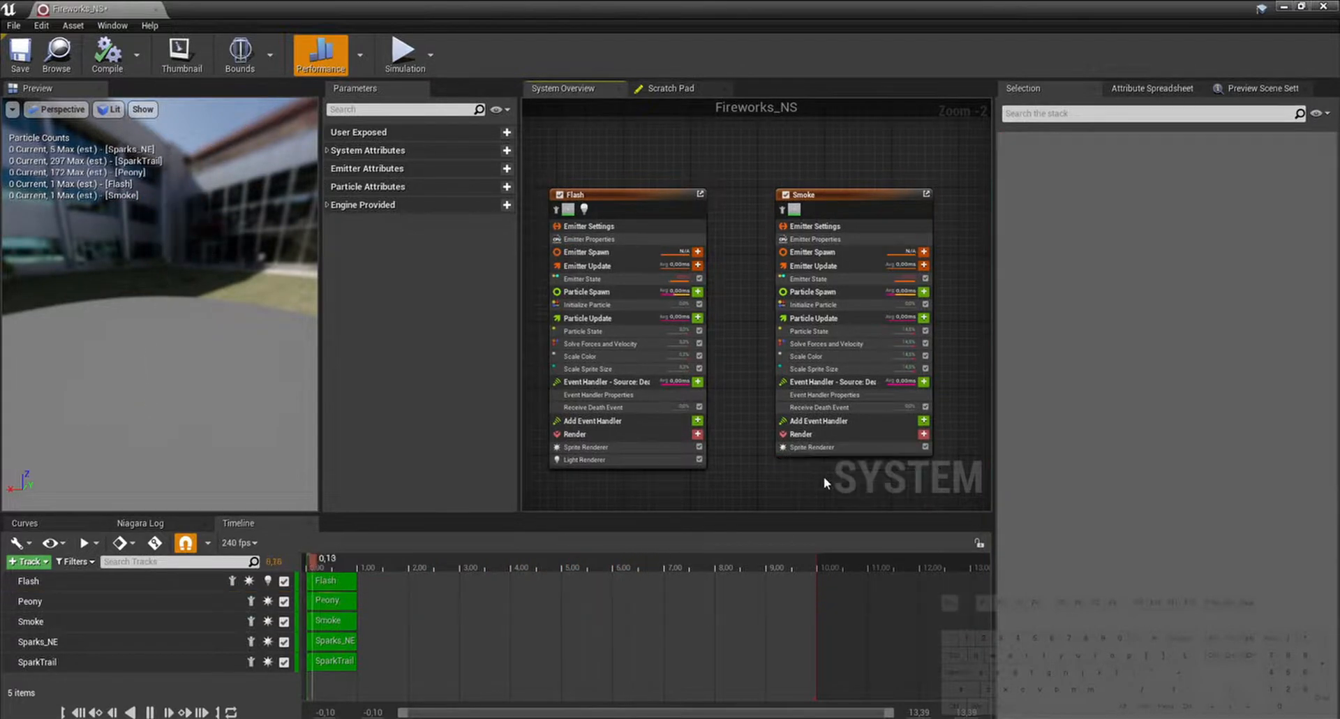
# Step: Assign the SmokeImpact_M material to the Smoke emitter's Sprite Renderer
pyautogui.click(824, 448)
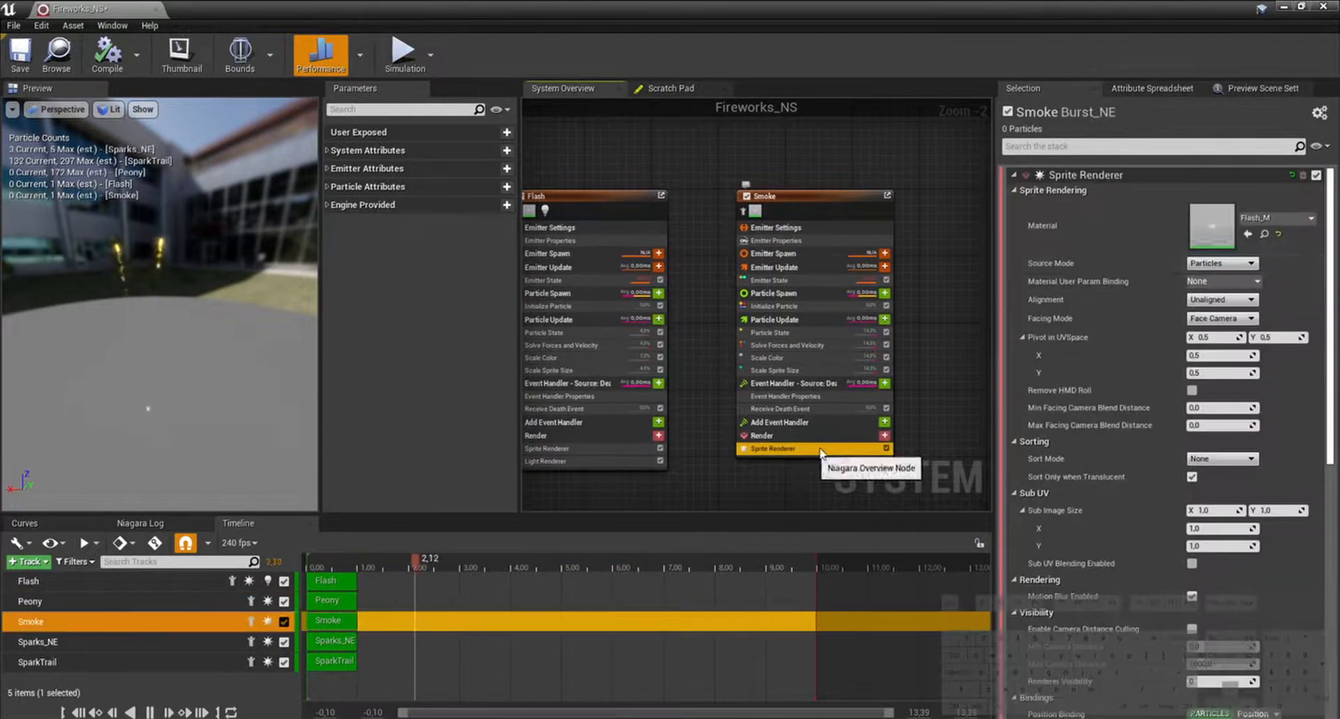
pyautogui.click(1272, 219)
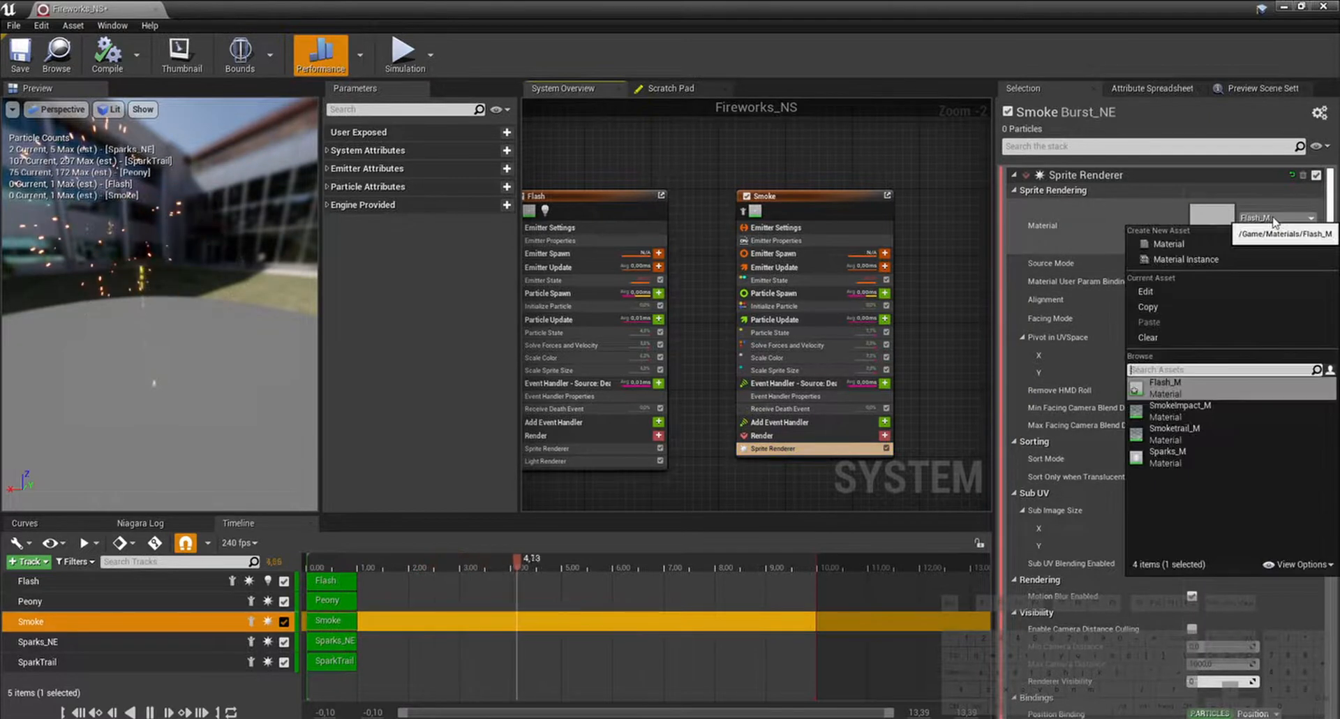
pyautogui.click(1191, 412)
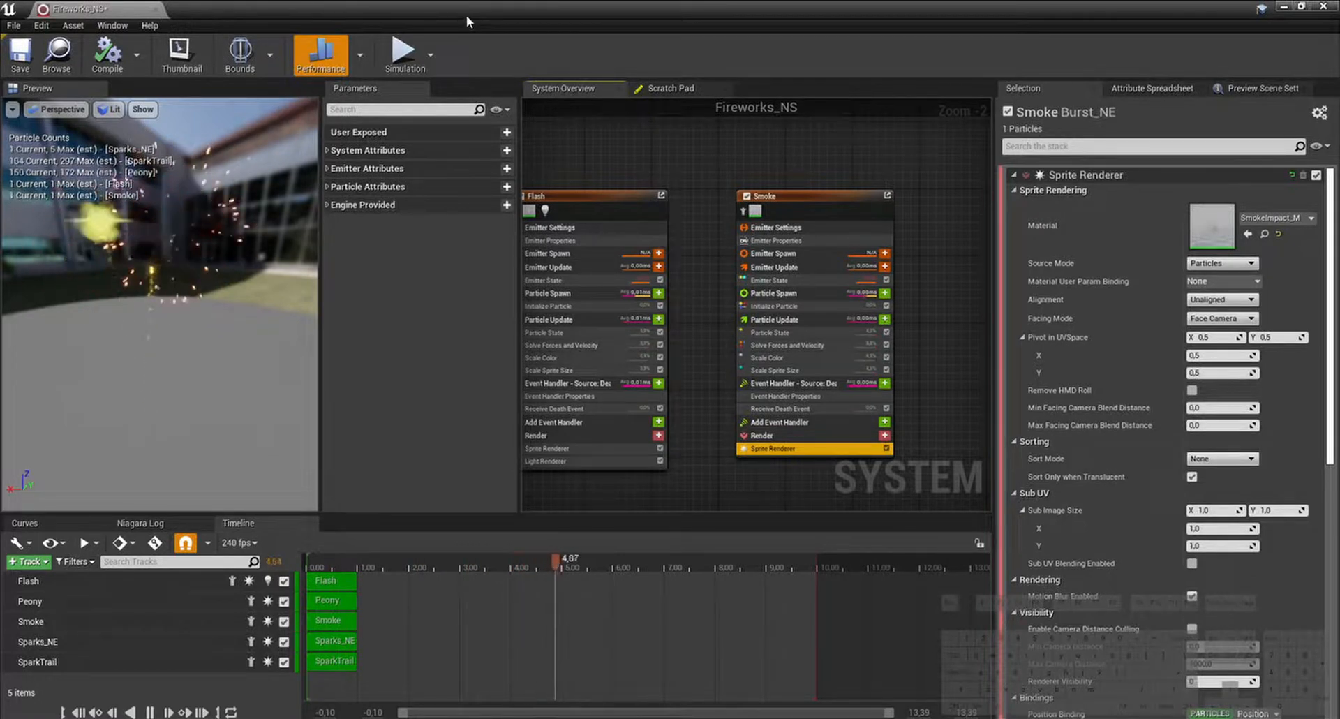
# Step: Save all modified assets from the main editor and return to the maximized Fireworks_NS system editor
pyautogui.doubleClick(419, 9)
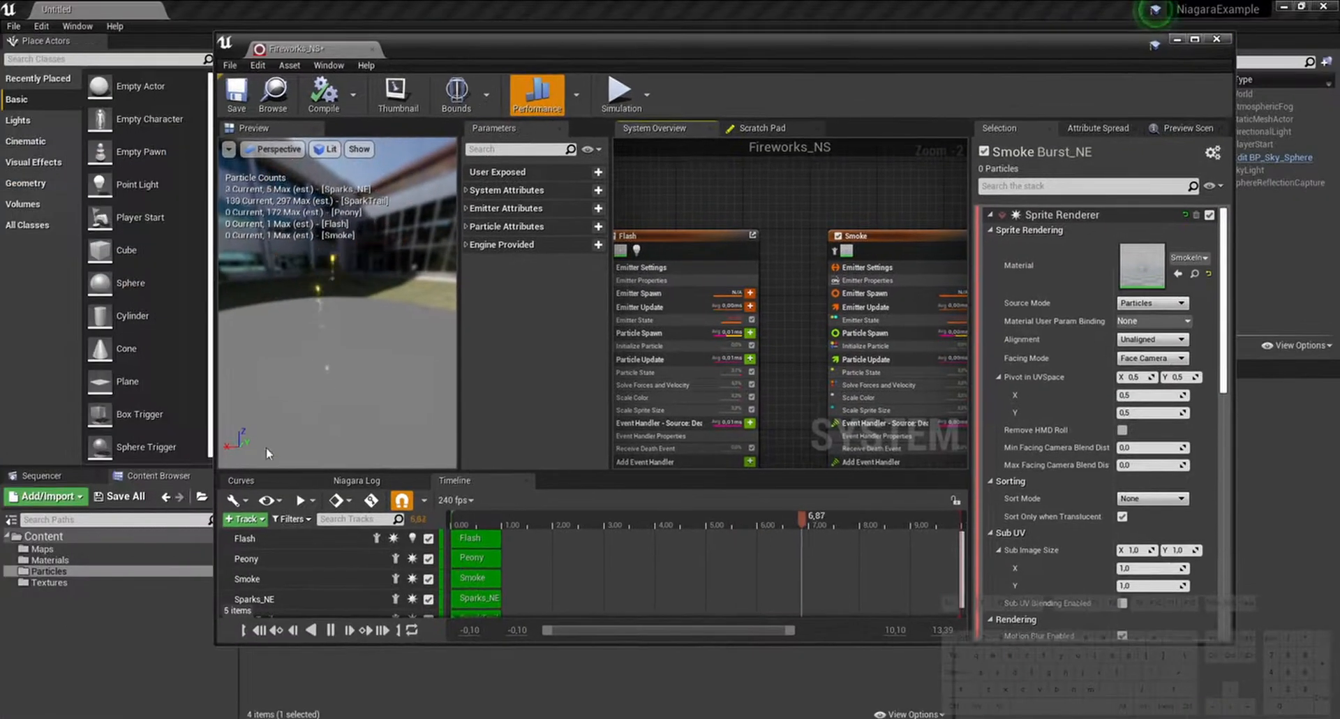
pyautogui.click(119, 496)
pyautogui.click(773, 497)
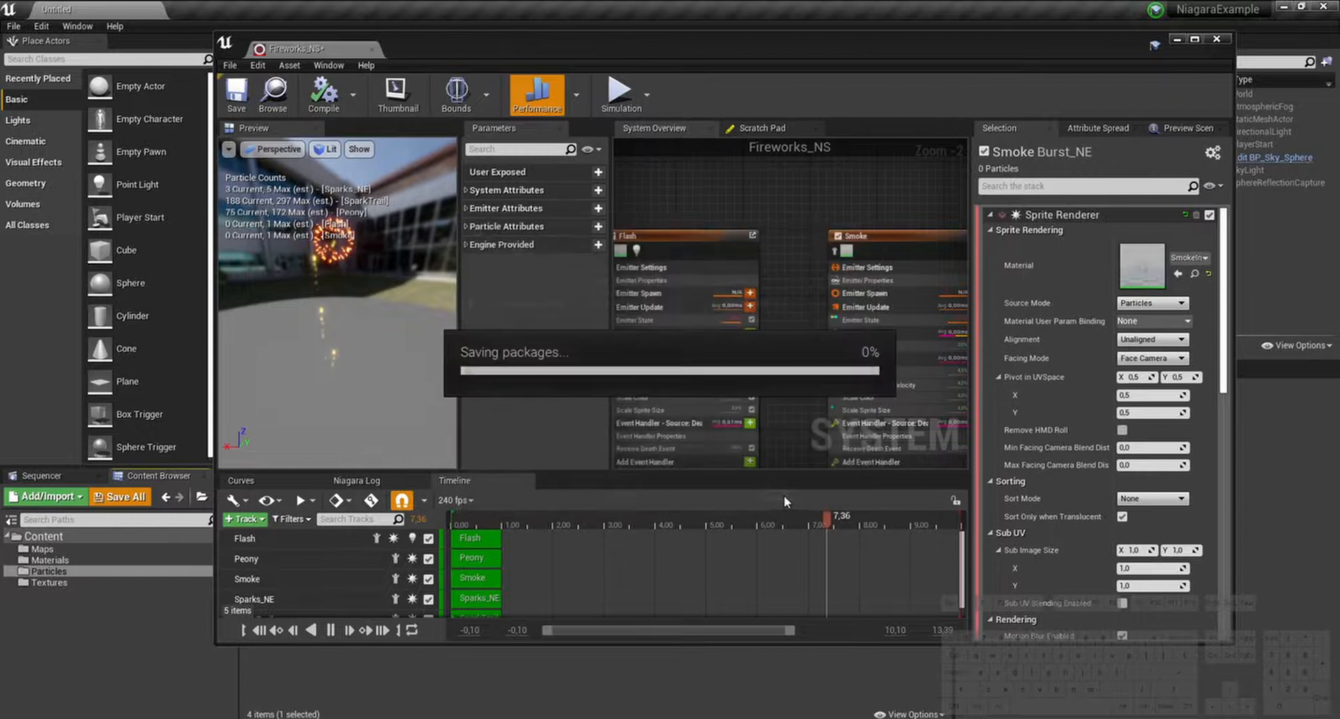
pyautogui.click(1196, 41)
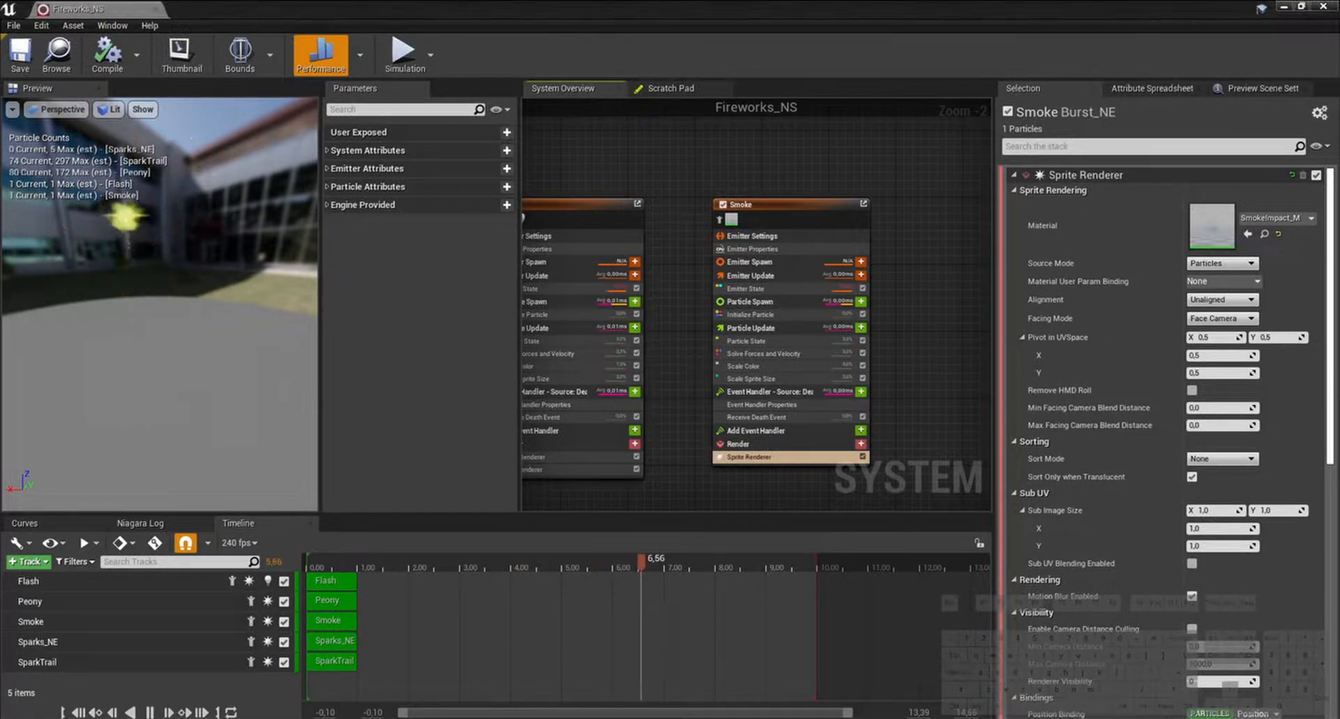
# Step: Reshape Smoke's Scale Sprite Size curve to rise fast through a middle key at about time 0.2, value 0.7, and ease gradually to 1
pyautogui.click(750, 379)
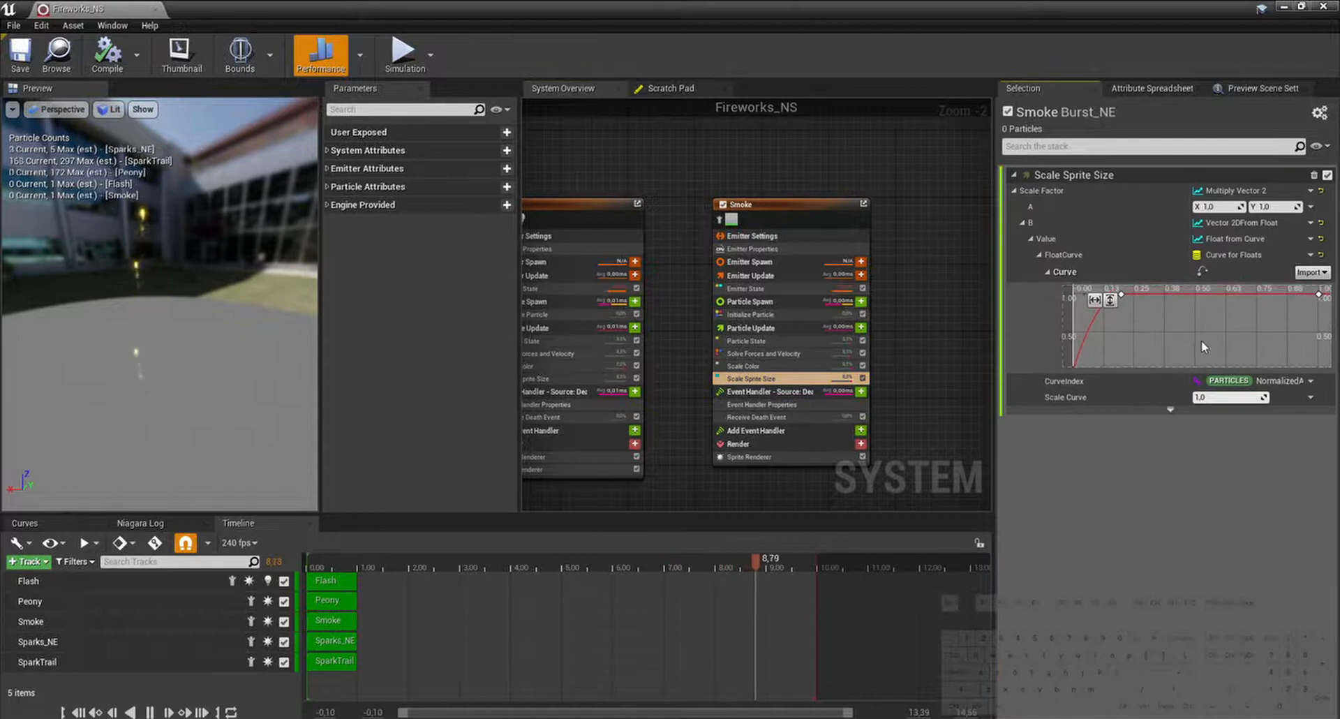
pyautogui.scroll(-1, 1217, 332)
pyautogui.moveTo(1130, 315); pyautogui.dragTo(1174, 321, button='right')
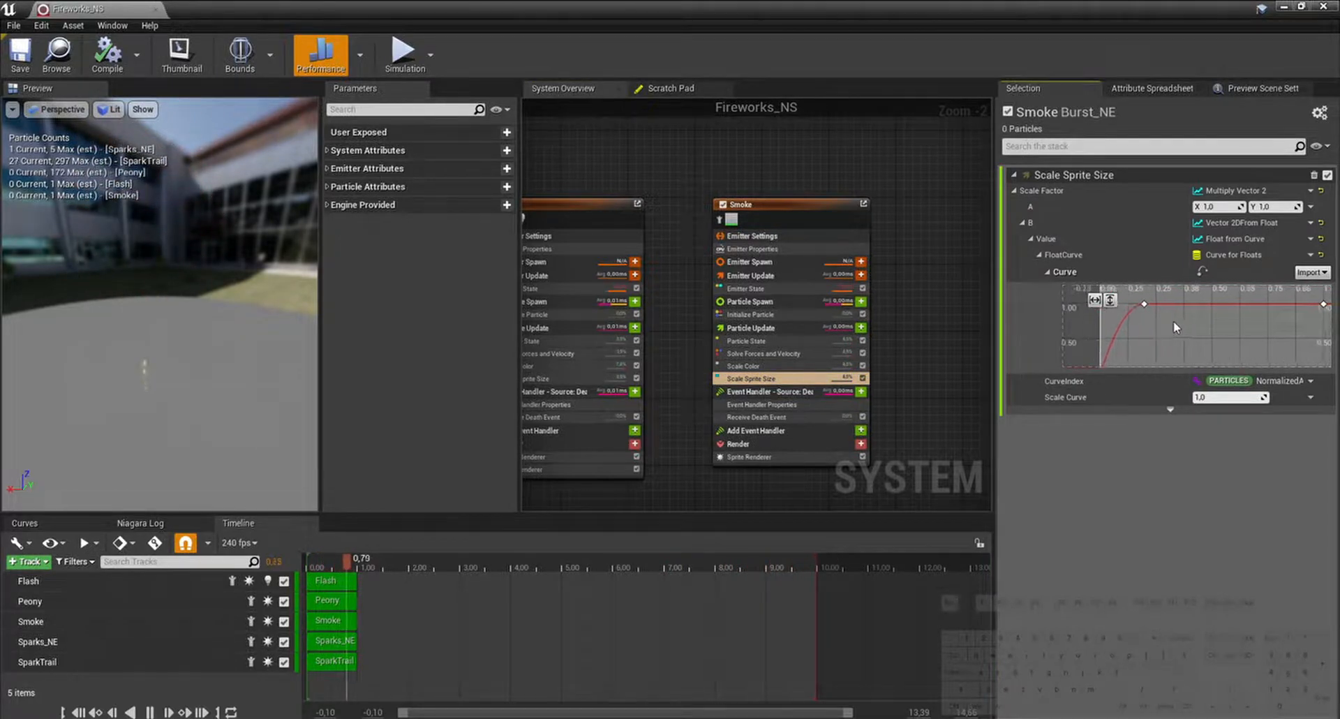
pyautogui.scroll(-1, 1174, 321)
pyautogui.moveTo(1154, 305); pyautogui.dragTo(1197, 313)
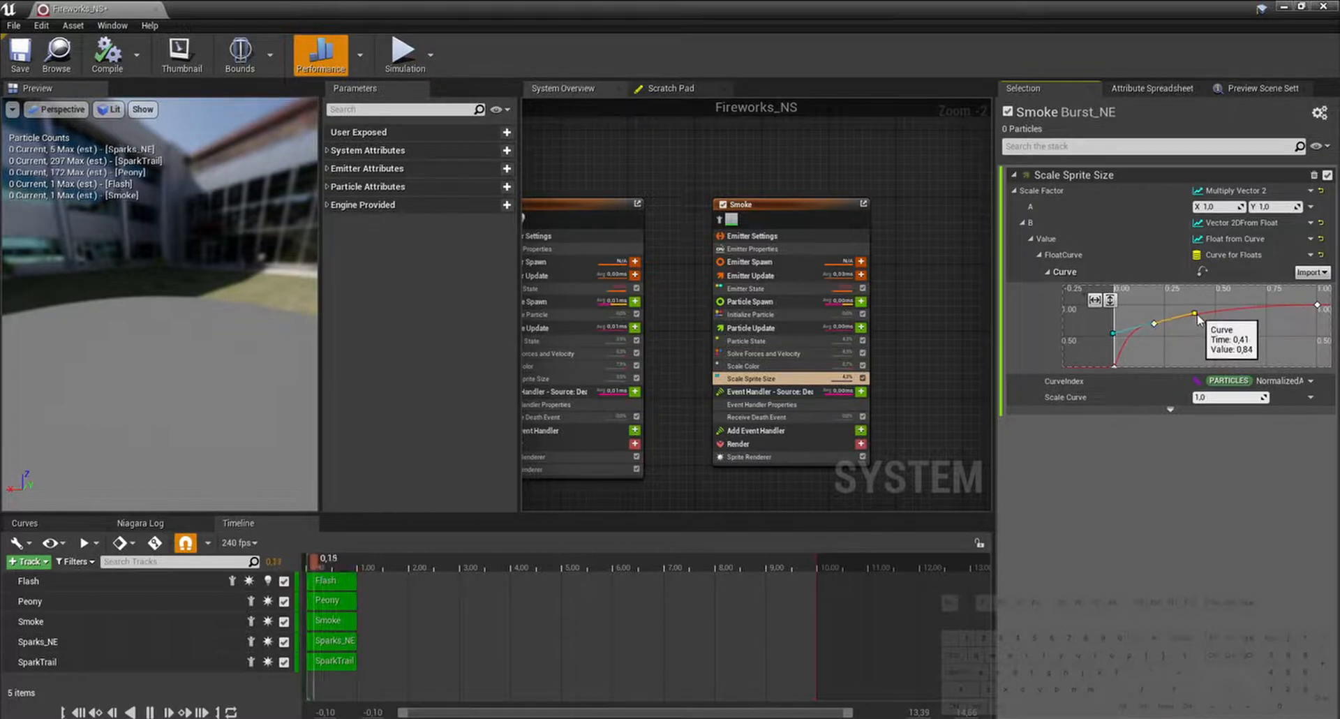
pyautogui.click(1170, 338)
pyautogui.moveTo(1135, 359); pyautogui.dragTo(1137, 349, button='right')
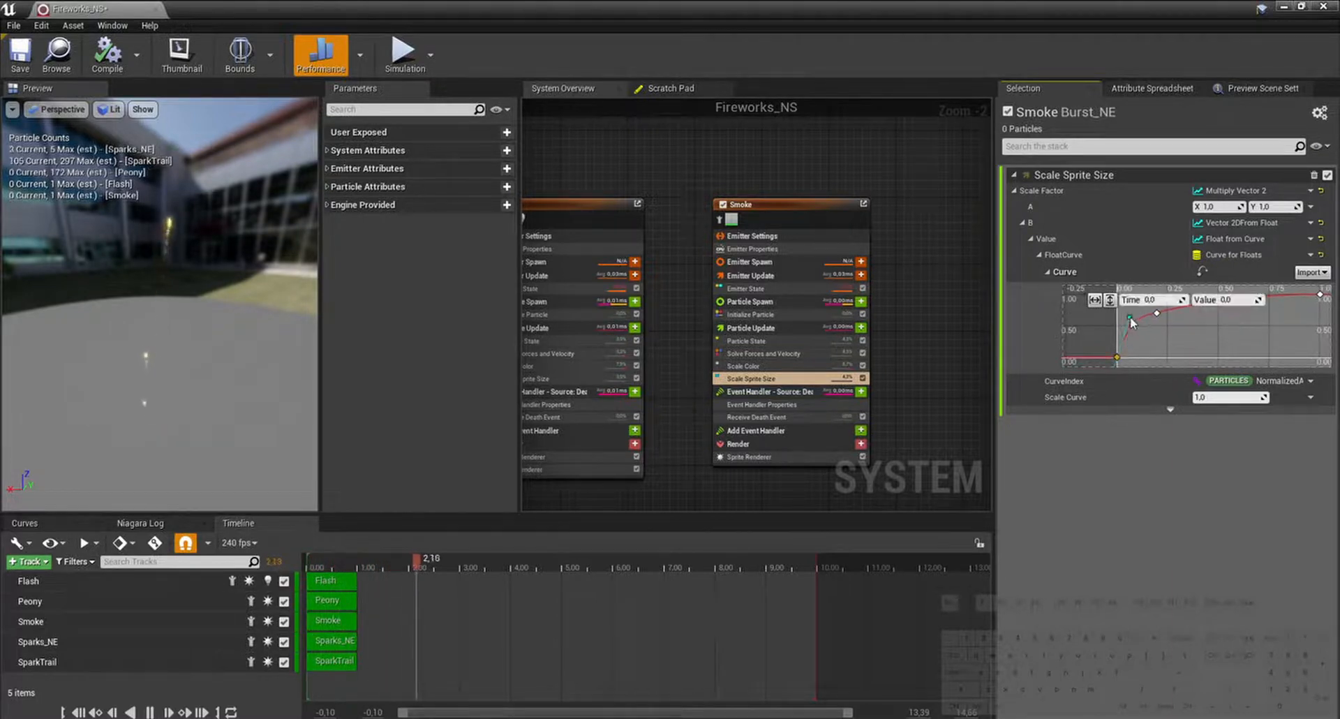
pyautogui.moveTo(1132, 322); pyautogui.dragTo(1137, 322)
pyautogui.press('Delete')
pyautogui.moveTo(900, 375); pyautogui.dragTo(891, 385, button='right')
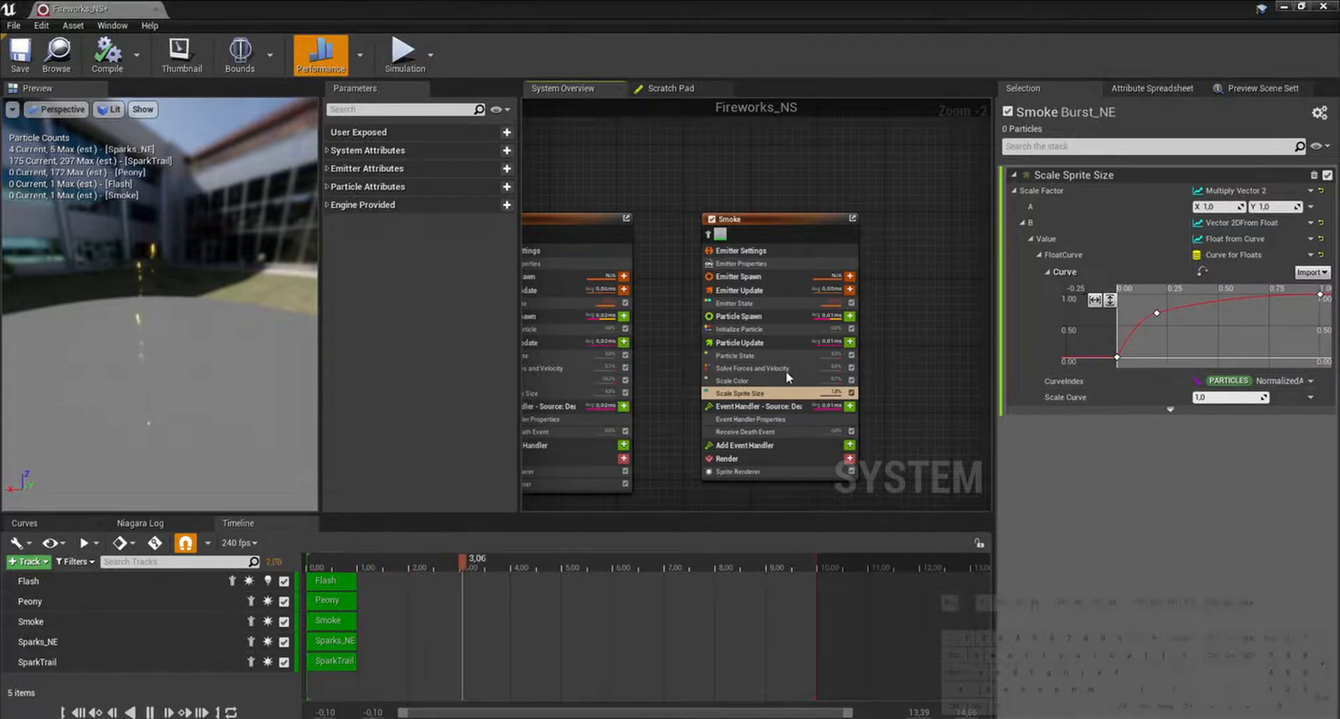
# Step: Reset the Smoke emitter's Scale RGB color curve and replace it with a Make Vector from Linear Color input
pyautogui.click(742, 381)
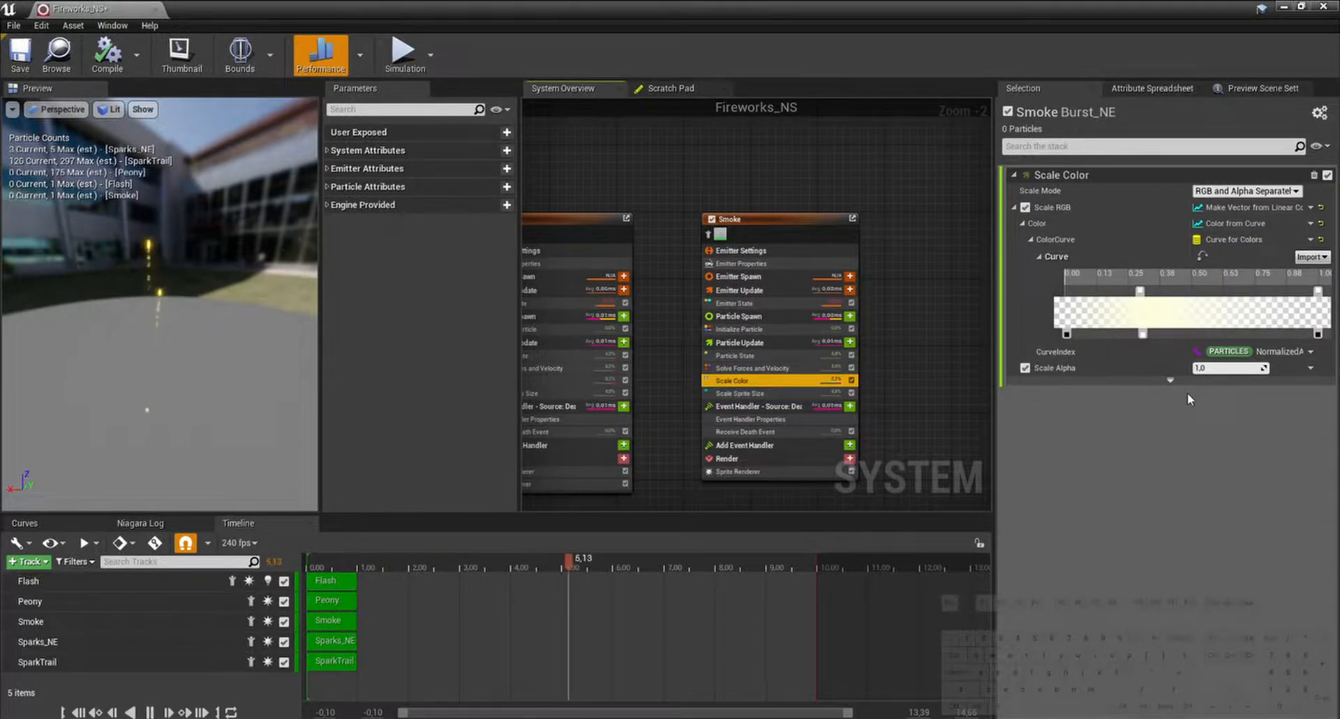
pyautogui.click(1321, 239)
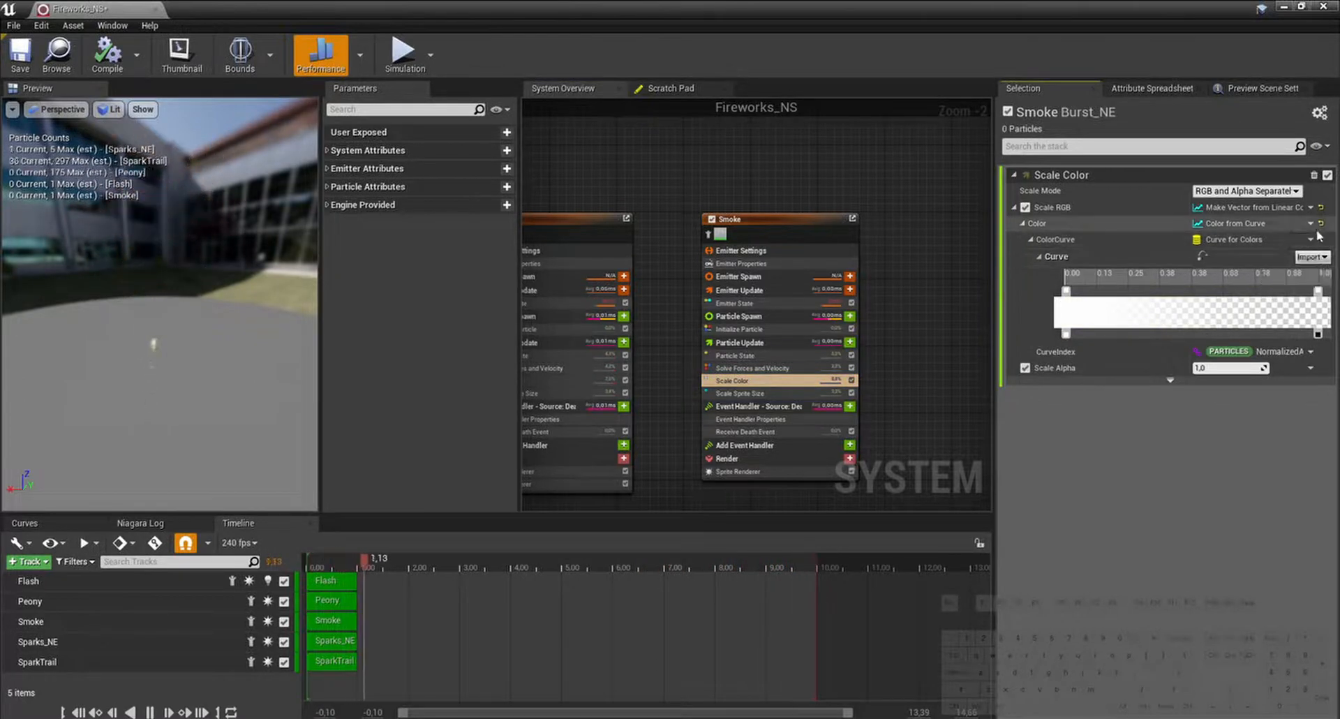
pyautogui.click(1320, 207)
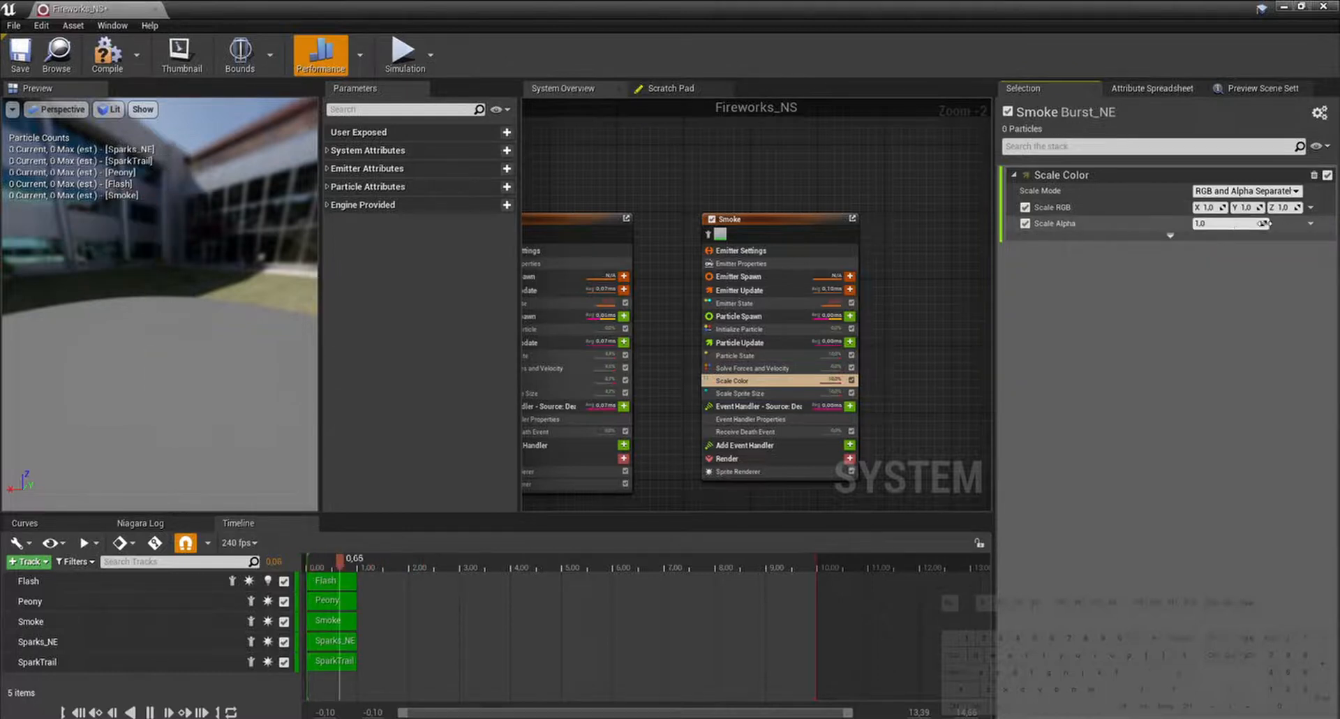
pyautogui.click(1311, 207)
pyautogui.write('col')
pyautogui.press('Return')
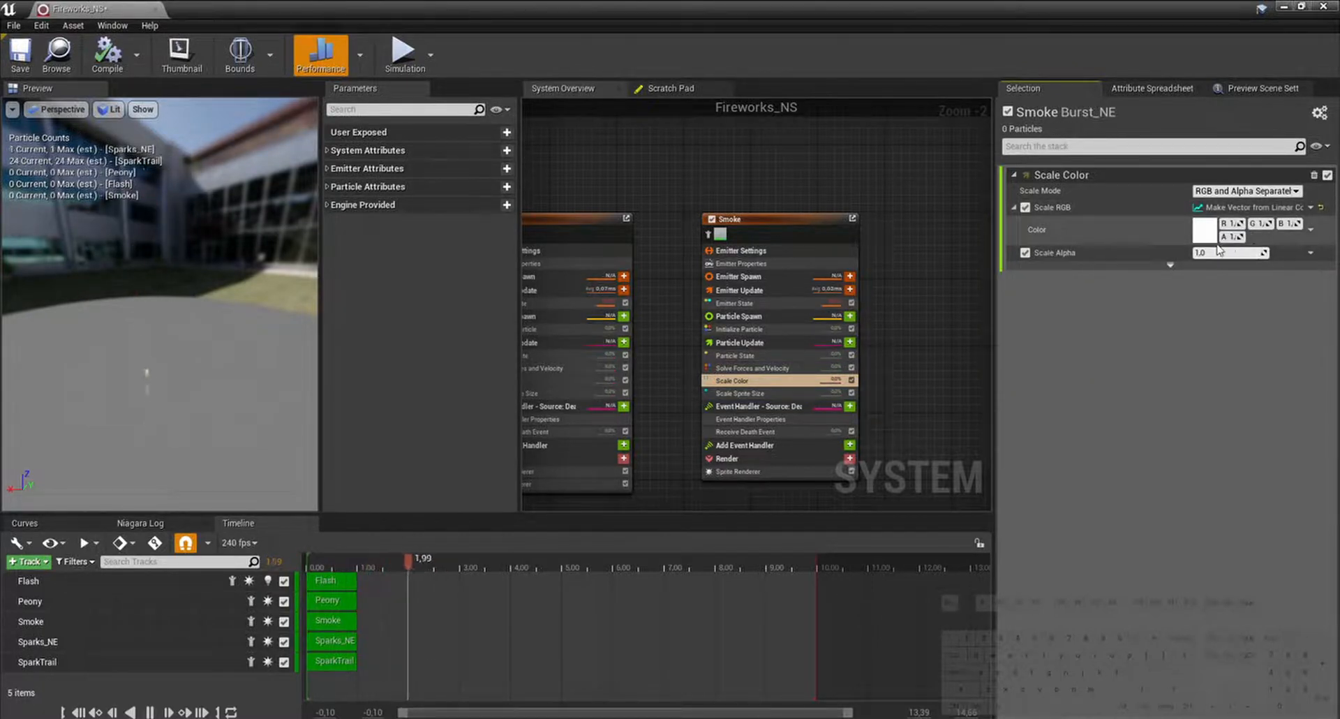
# Step: Set the Smoke emitter's Scale RGB color to a light grey with a value of about 0.57
pyautogui.click(1204, 229)
pyautogui.click(1103, 341)
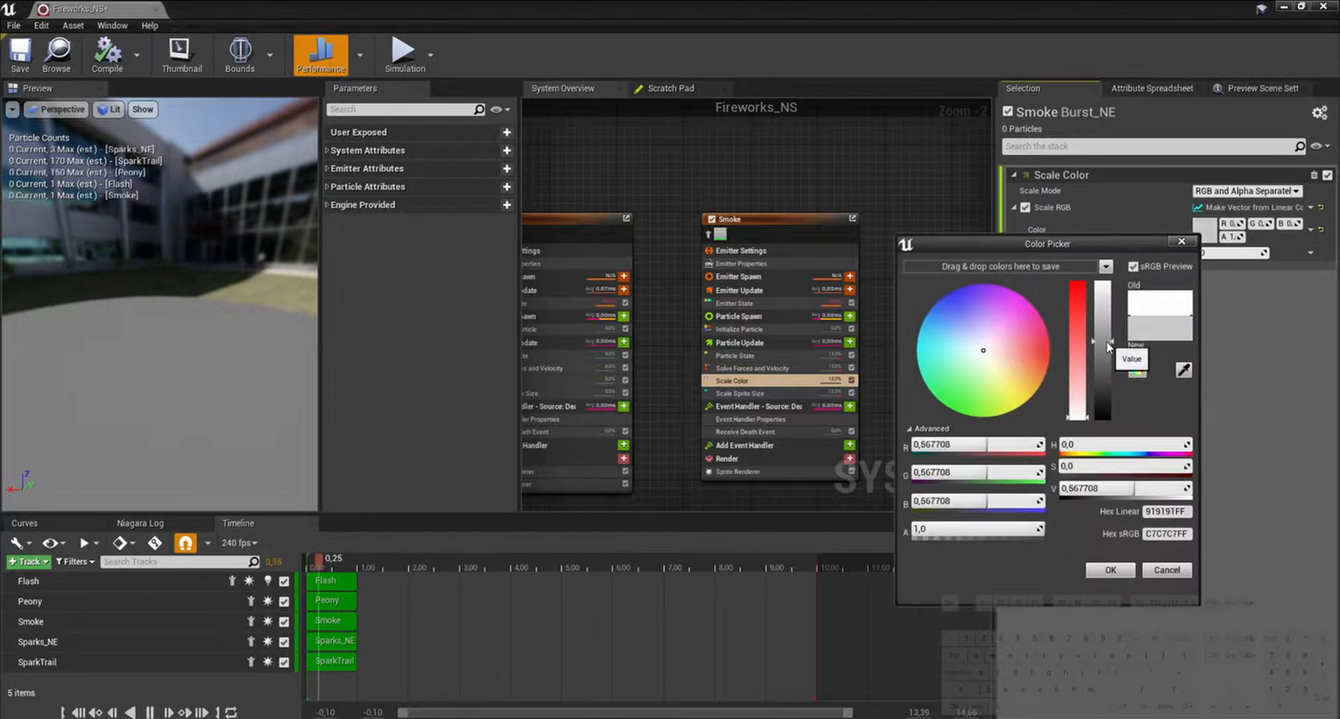
pyautogui.click(1121, 569)
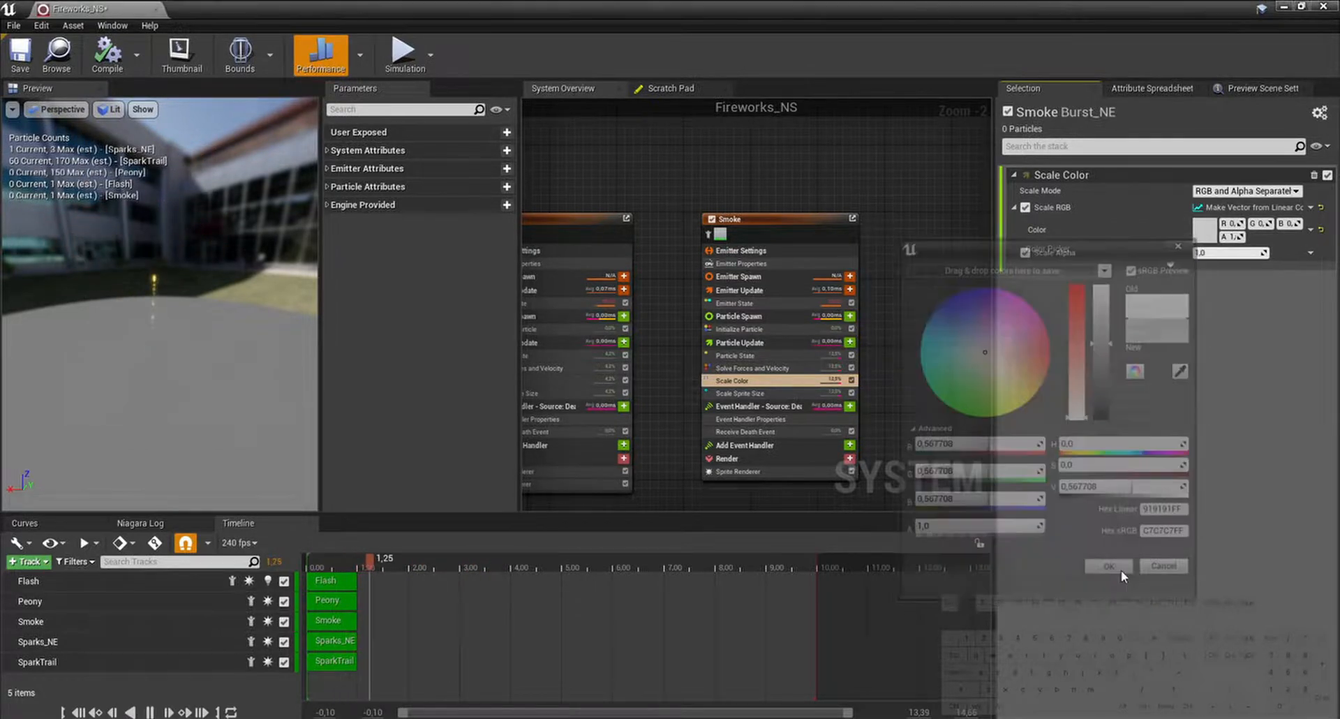
# Step: Drive Smoke's Scale Alpha with Float from Curve and smooth the fall from 1 to 0 using Auto keys and a steeper starting tangent
pyautogui.click(1311, 253)
pyautogui.write('curve')
pyautogui.press('Return')
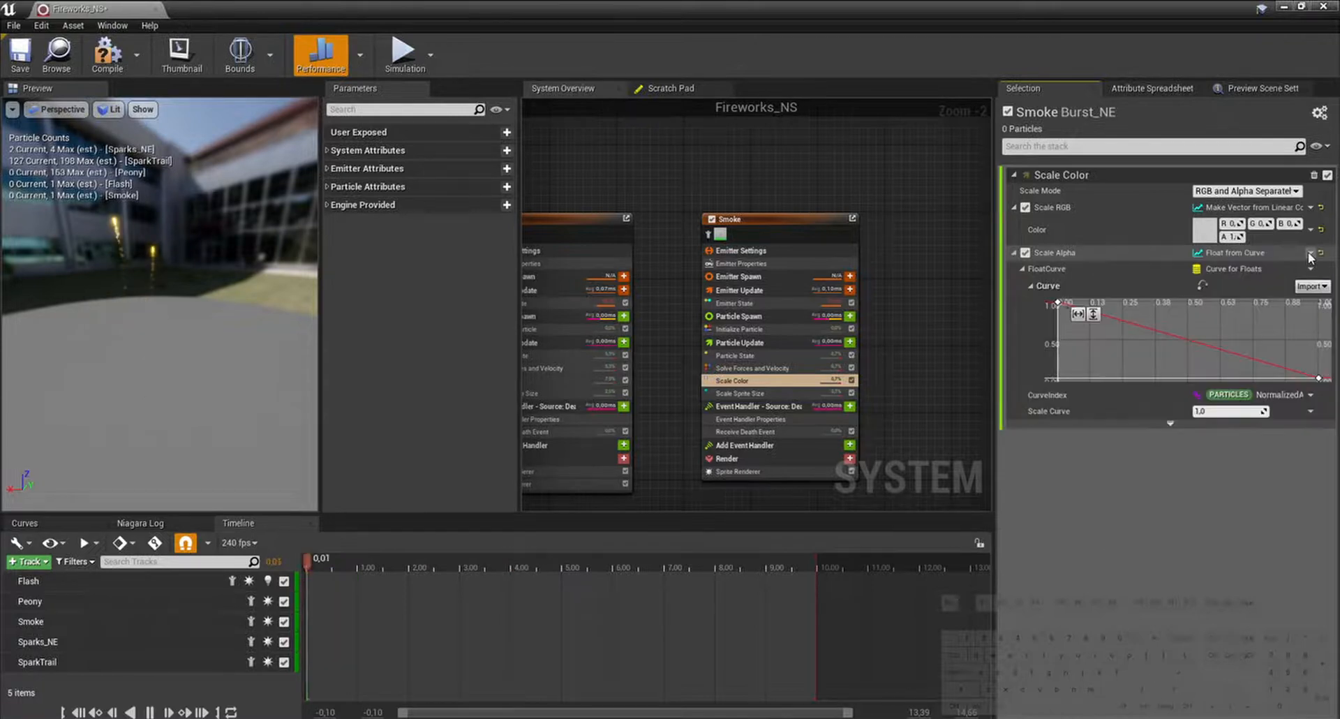
pyautogui.rightClick(1320, 383)
pyautogui.click(1286, 397)
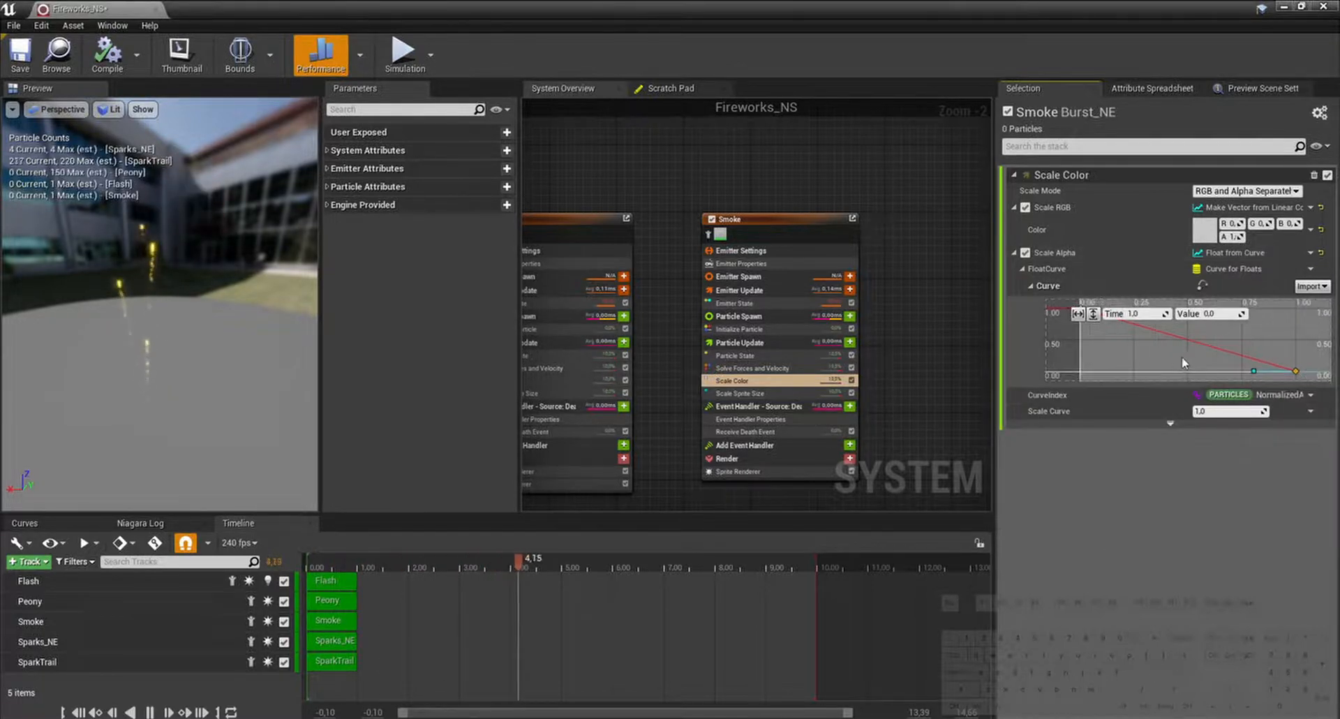
pyautogui.rightClick(1124, 330)
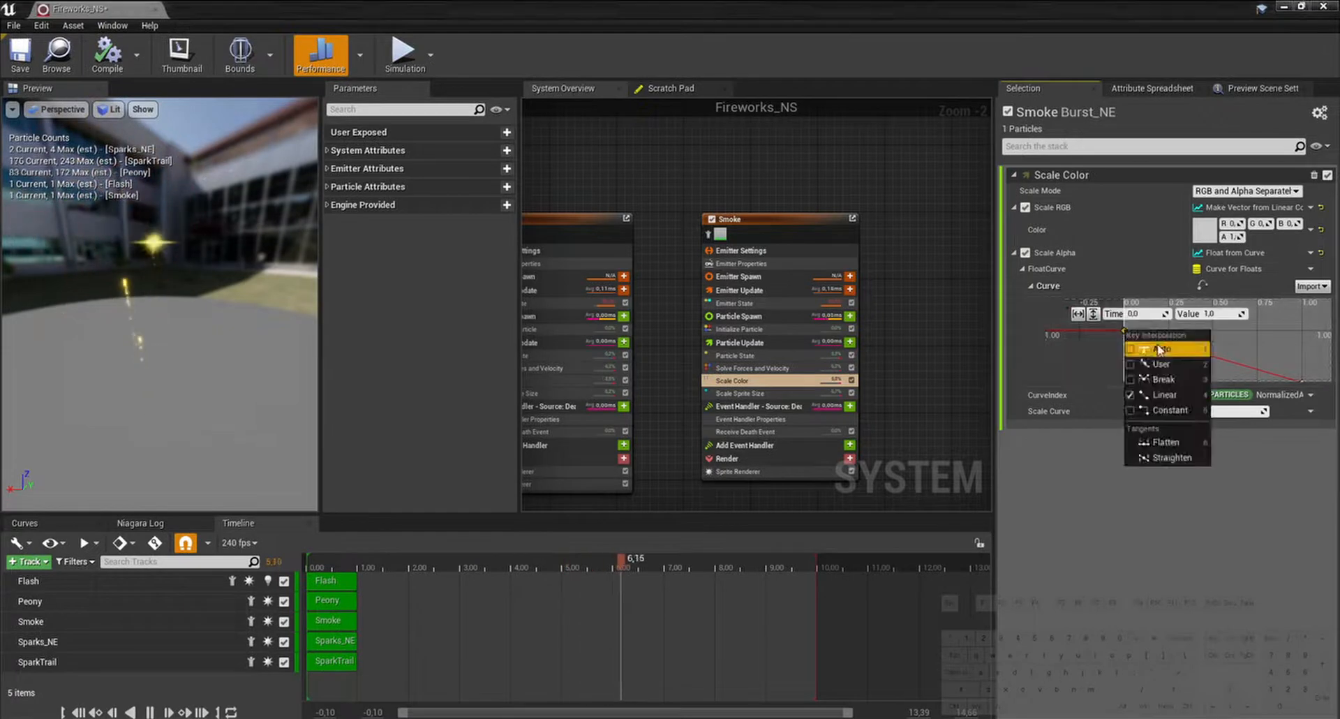
pyautogui.click(1159, 349)
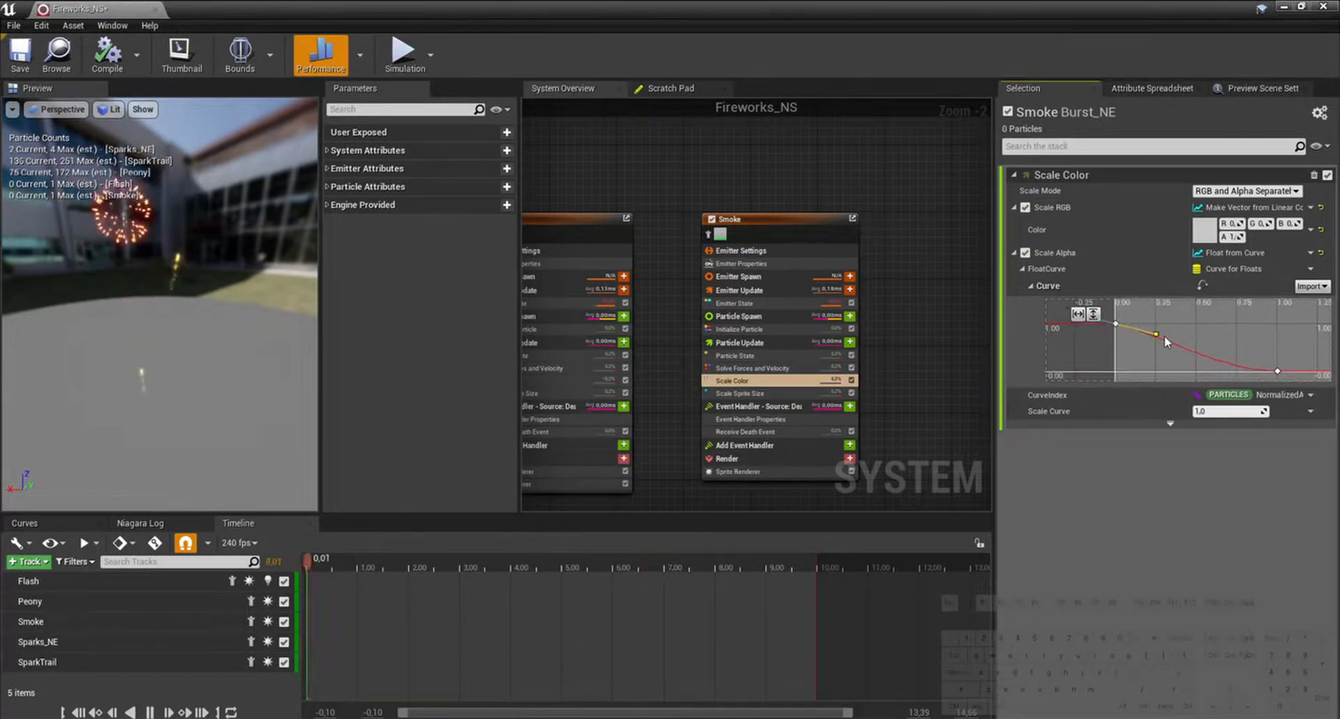
pyautogui.moveTo(1165, 336); pyautogui.dragTo(1166, 341)
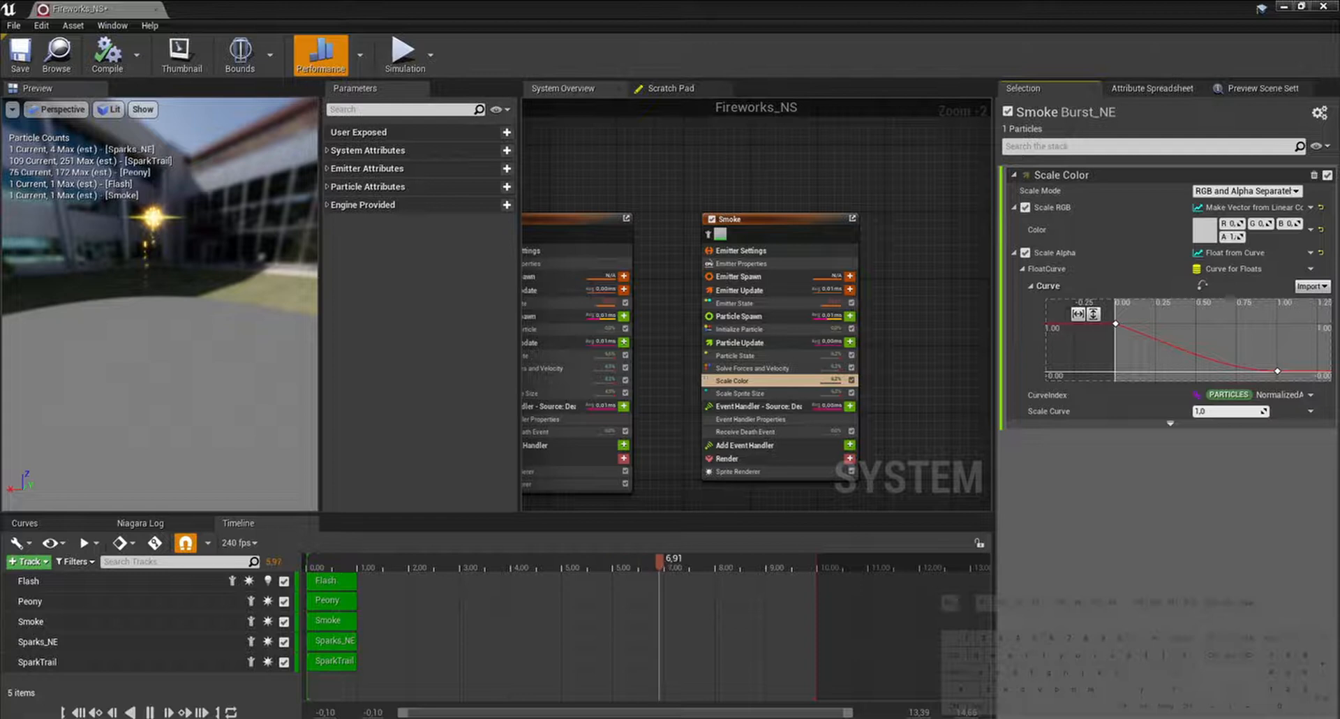
# Step: Set the Smoke particles' lifetime to 1.5 and check the burst in the preview from another angle
pyautogui.click(764, 343)
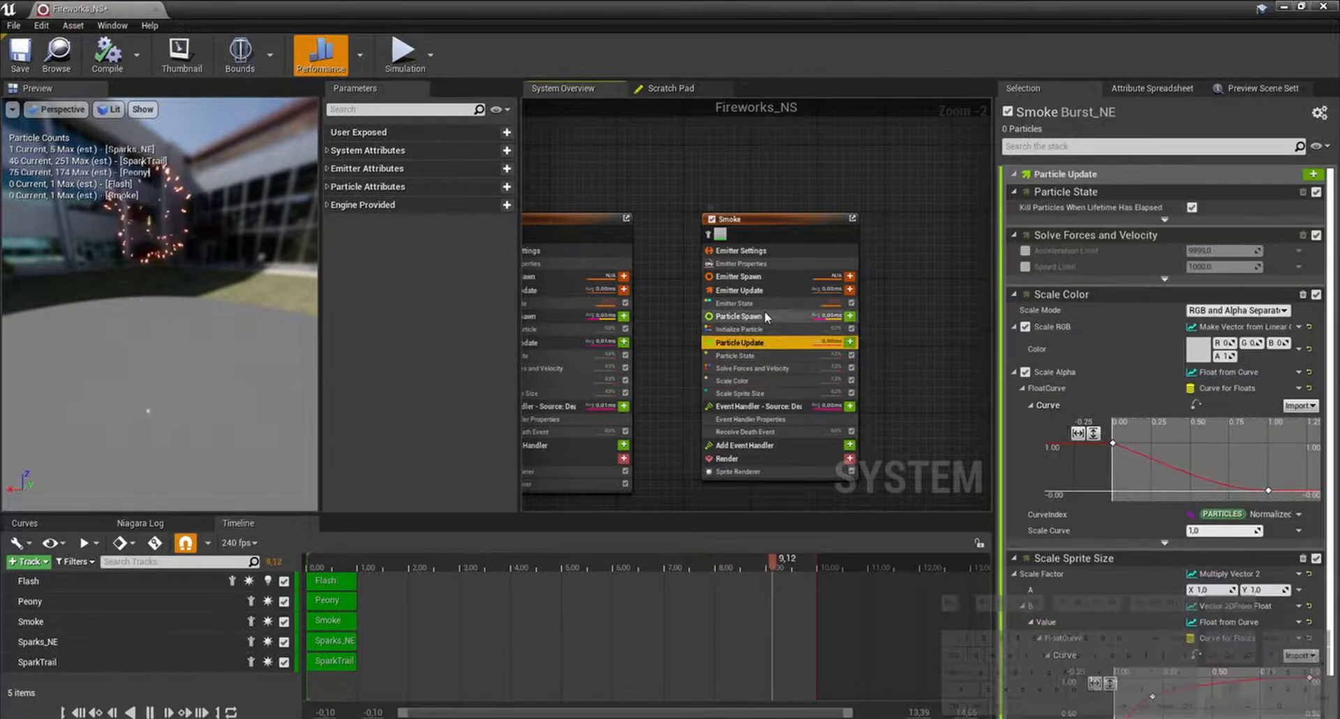
pyautogui.click(765, 316)
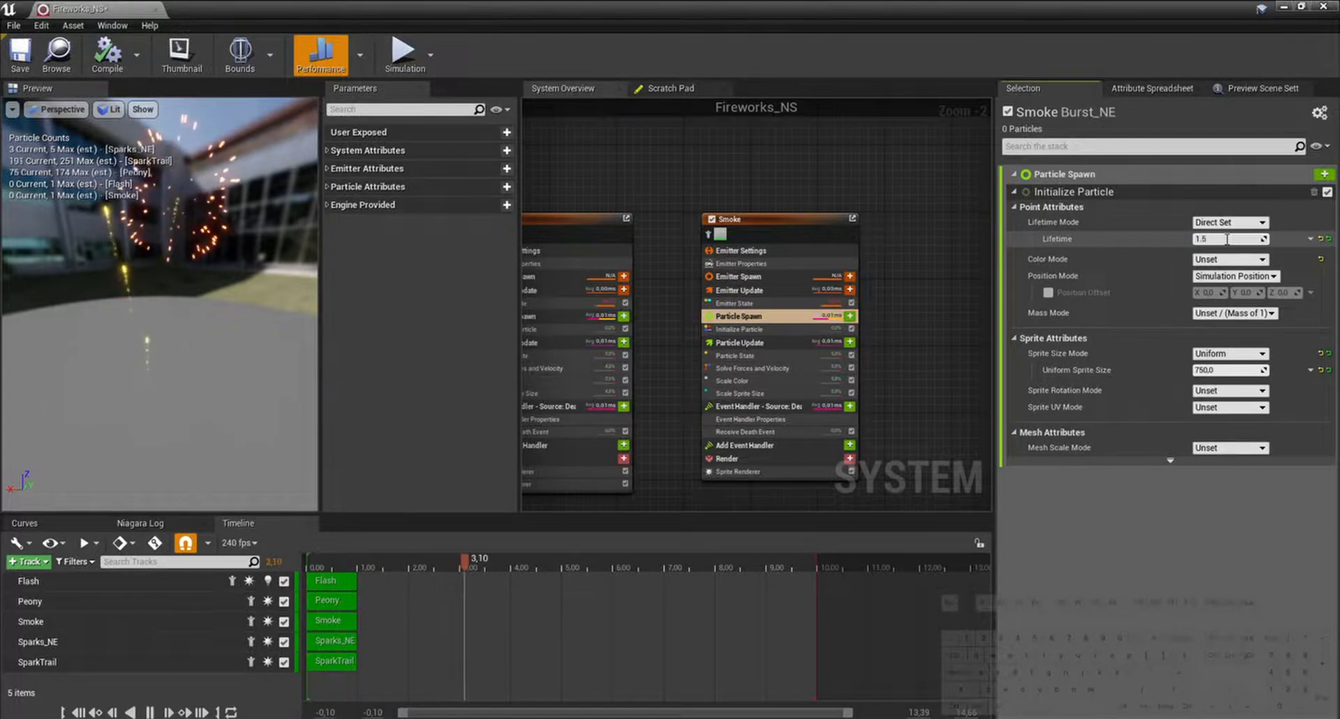
pyautogui.write('1.5')
pyautogui.press('Return')
pyautogui.moveTo(120, 209); pyautogui.dragTo(188, 237)
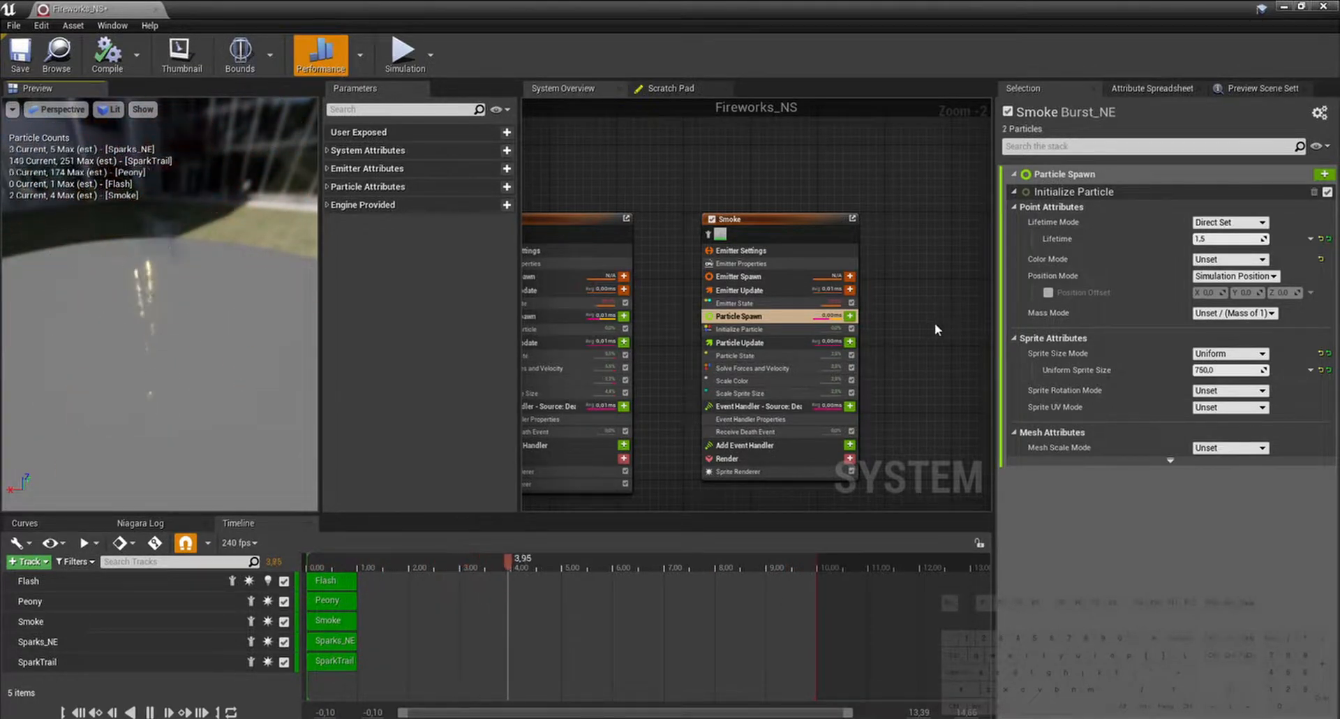
# Step: Add a Dynamic Material Parameters module to Smoke's Particle Spawn and drive RandomOffset with a Random Range Float from 0 to 1
pyautogui.click(851, 318)
pyautogui.write('dyn')
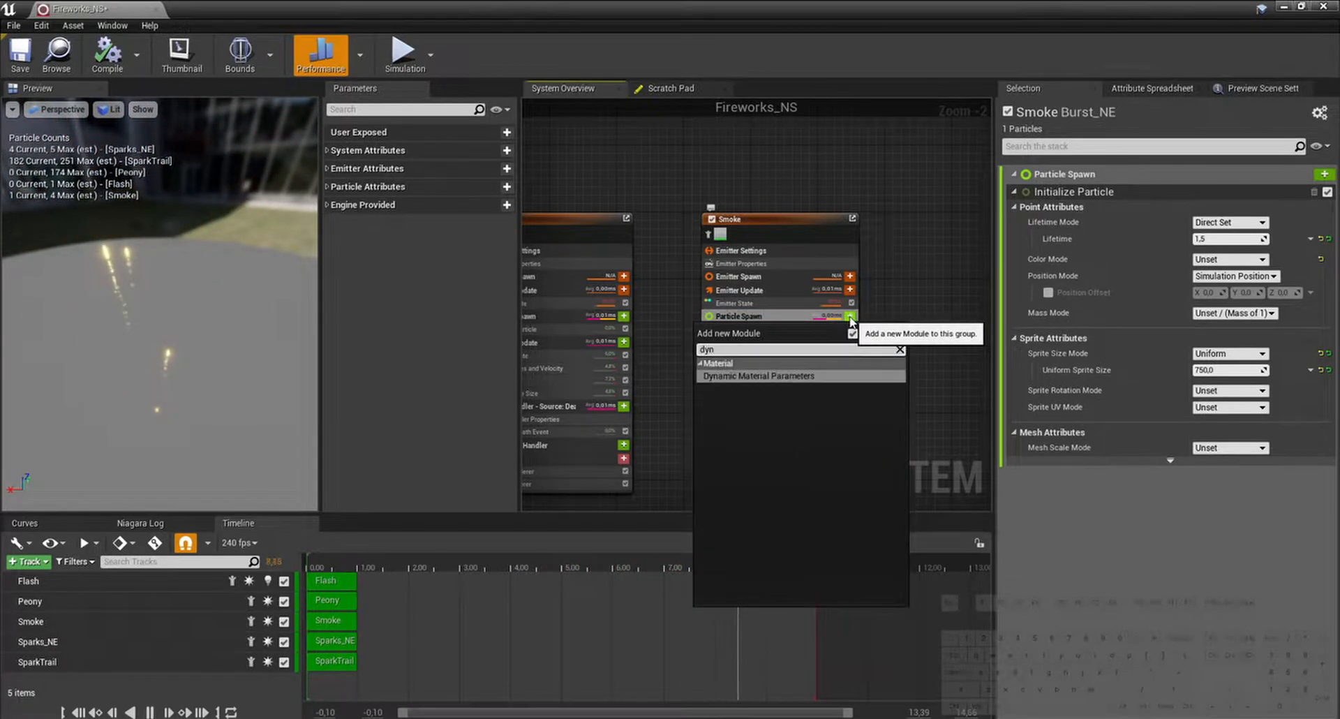
pyautogui.press('Return')
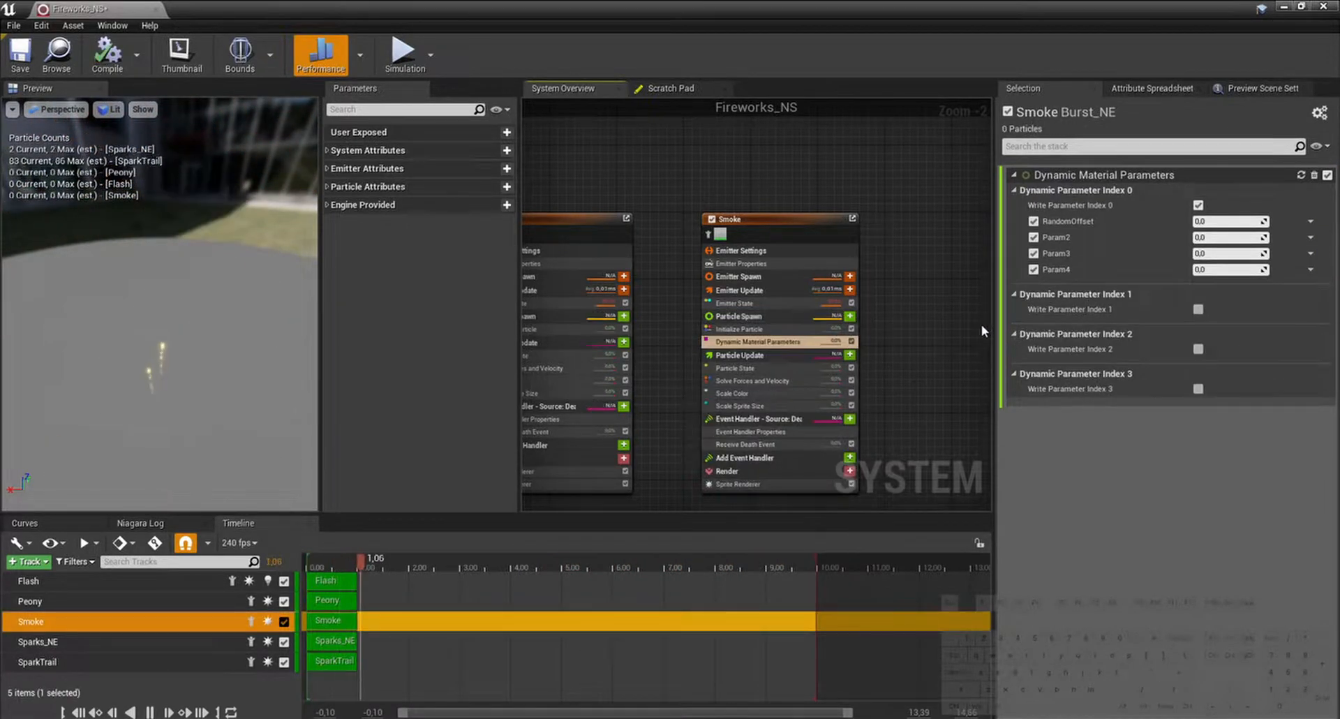
pyautogui.click(1310, 222)
pyautogui.write('random')
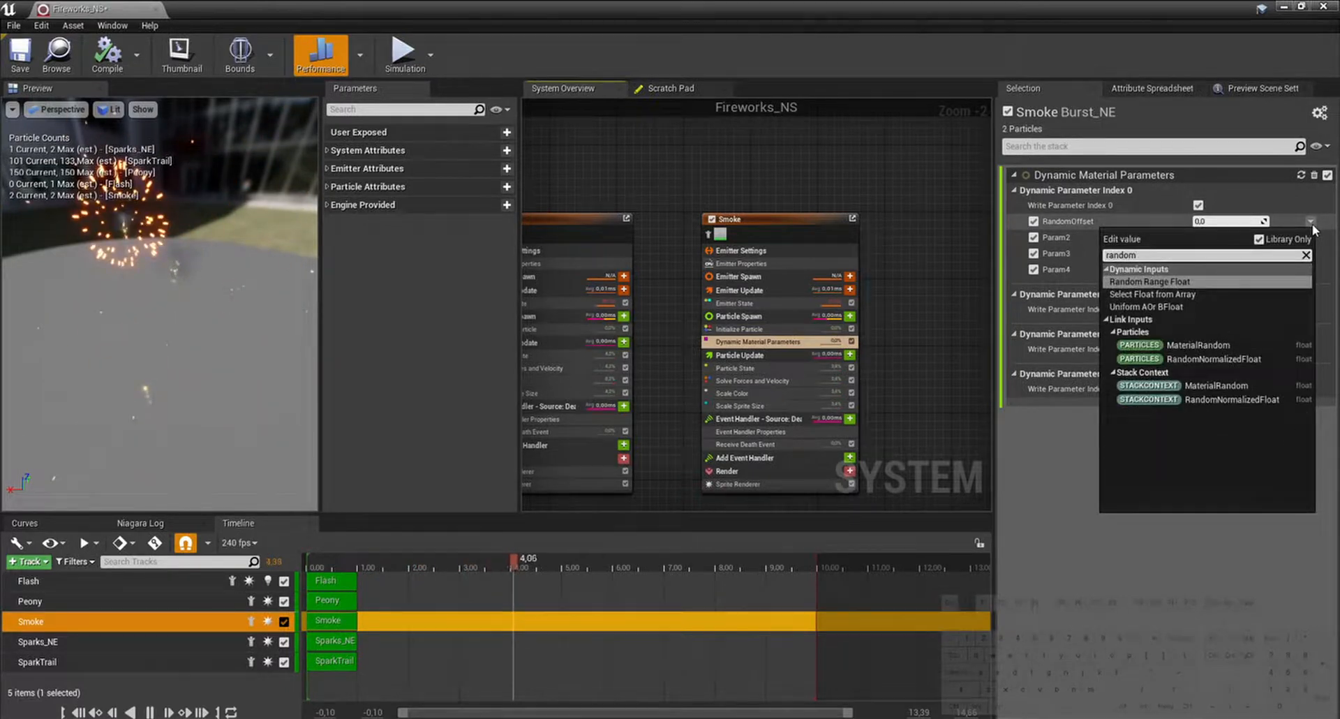
pyautogui.press('Return')
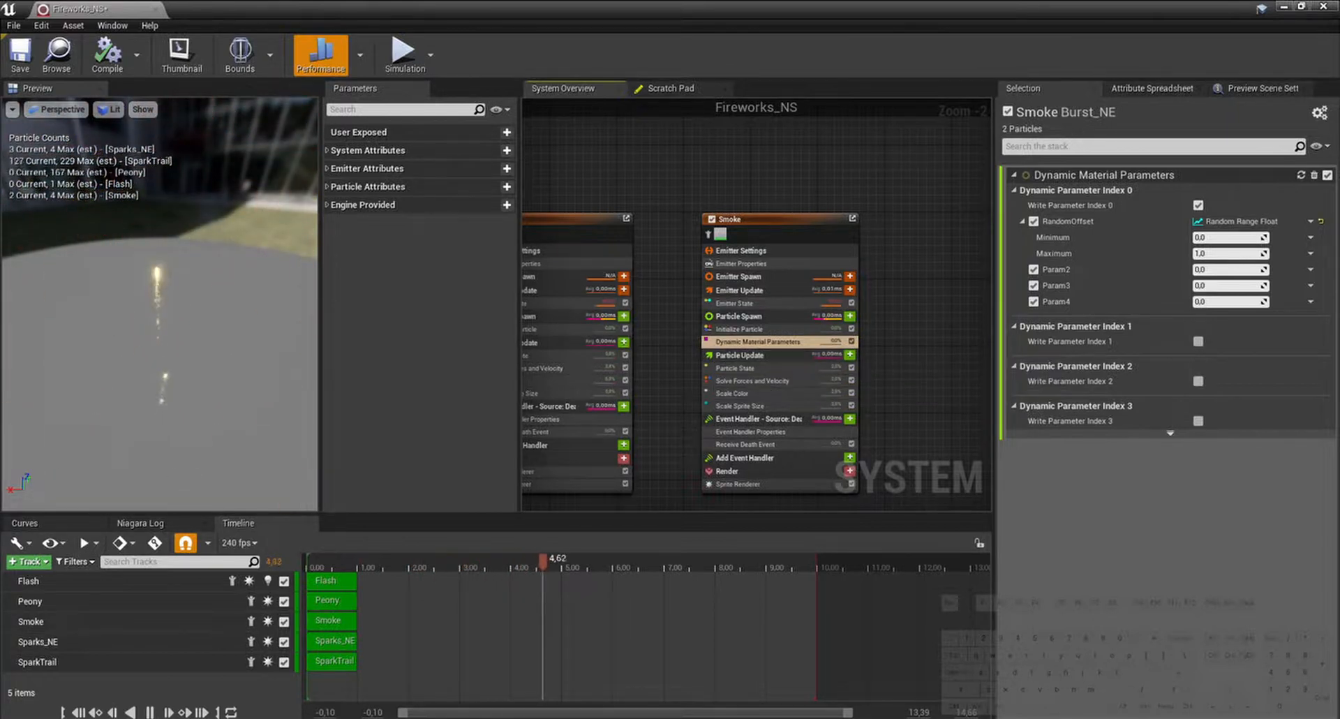
# Step: Set Smoke's sprite rotation mode to Direct Normalized Angle and drive the rotation angle with a Random Range Float from 0 to 1
pyautogui.click(738, 316)
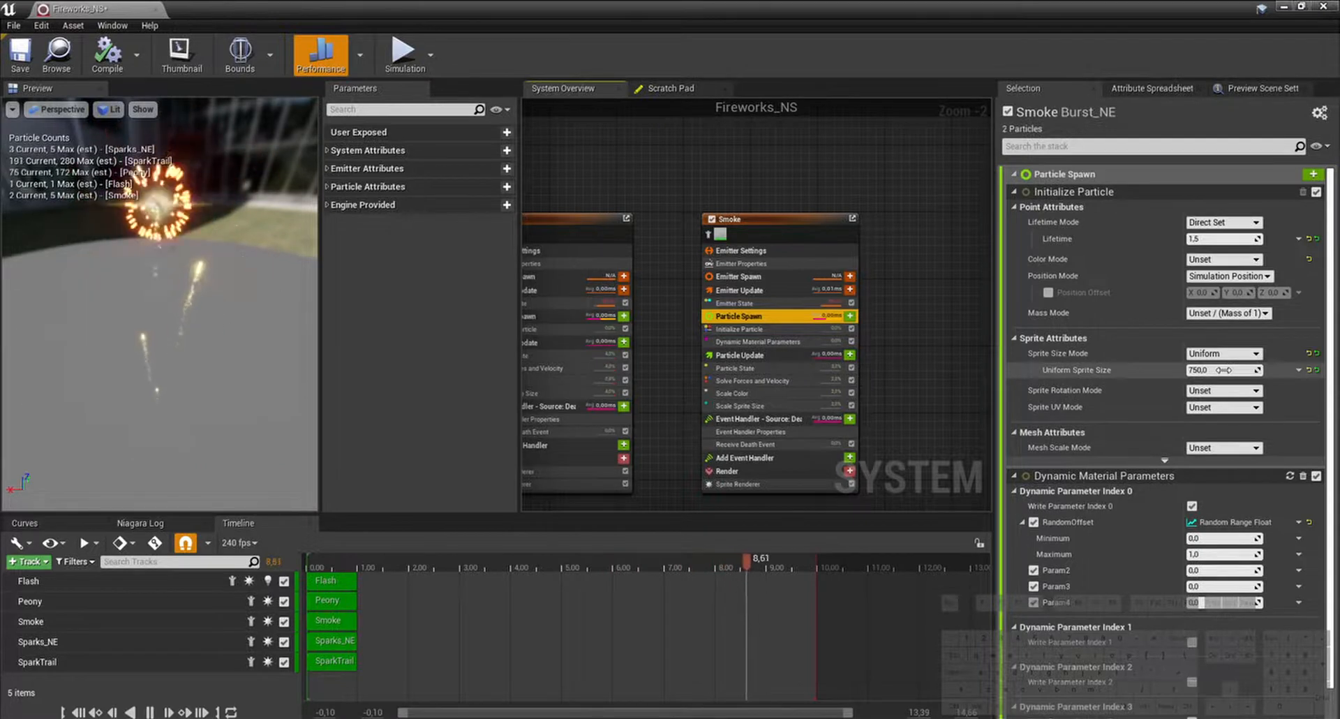
pyautogui.click(1241, 391)
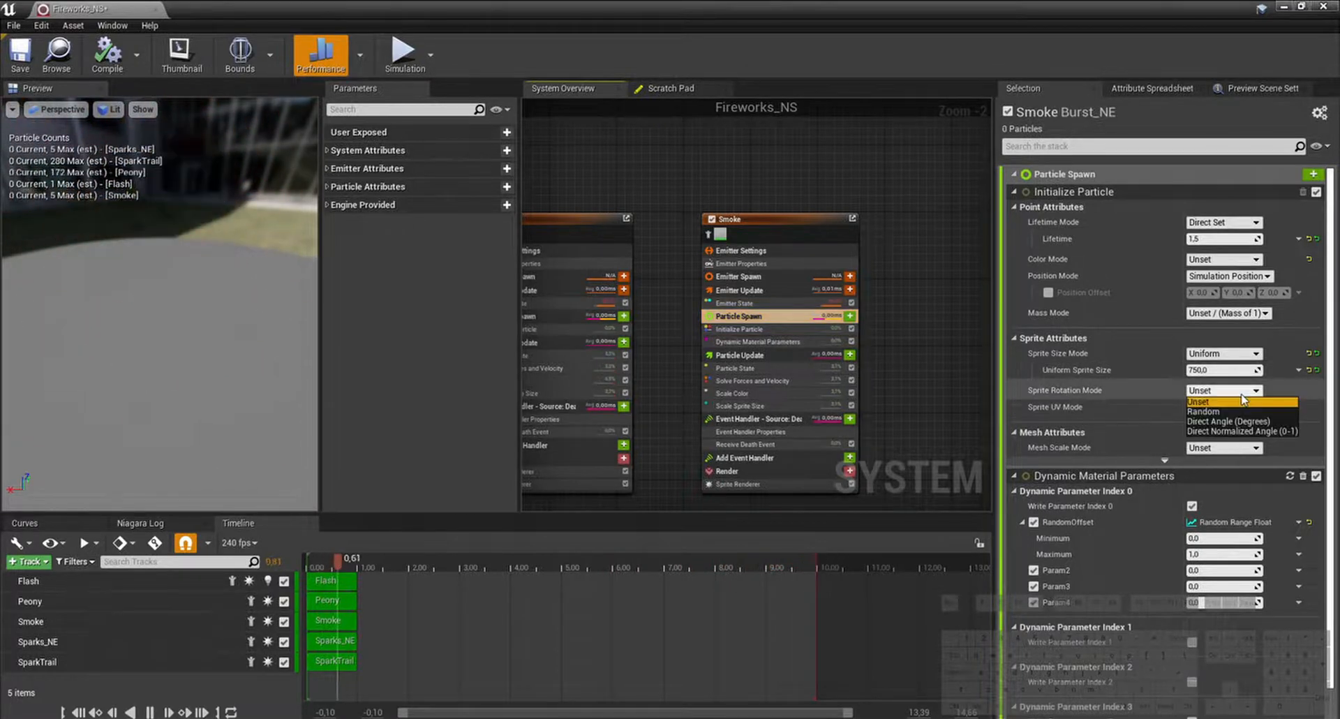
pyautogui.click(1254, 430)
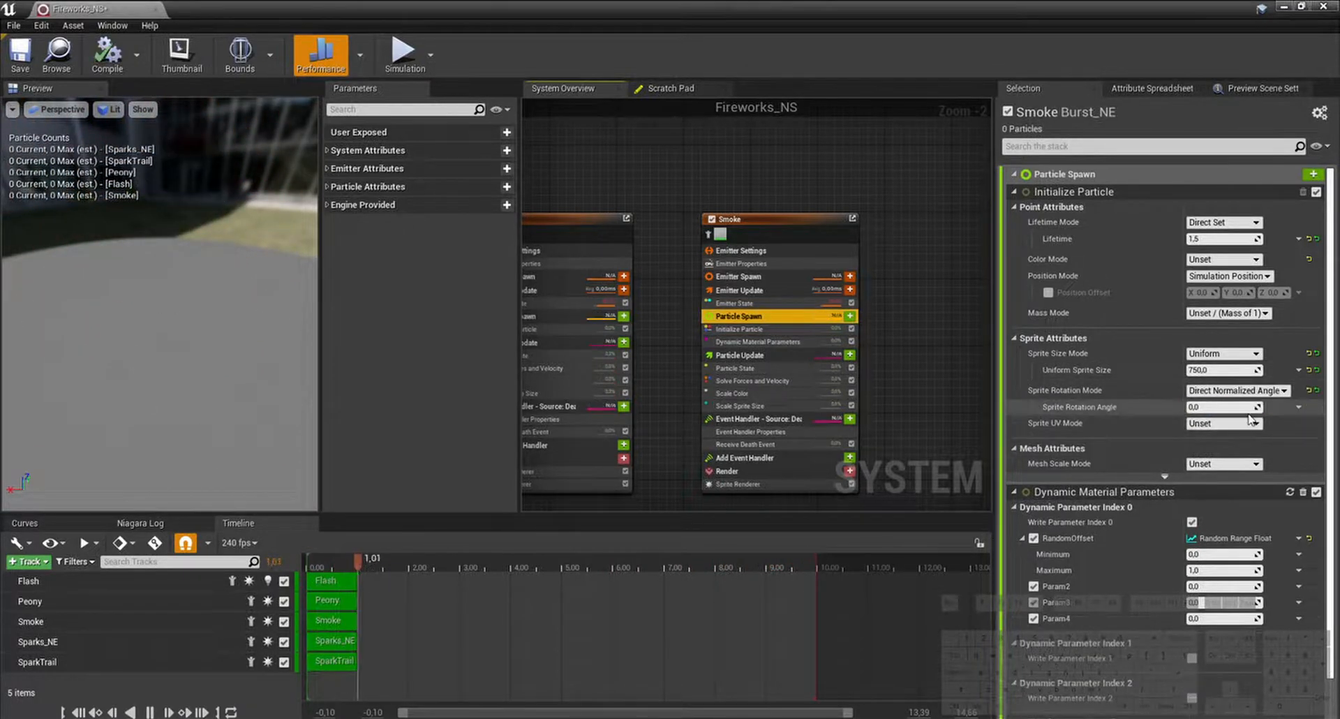
pyautogui.click(1299, 407)
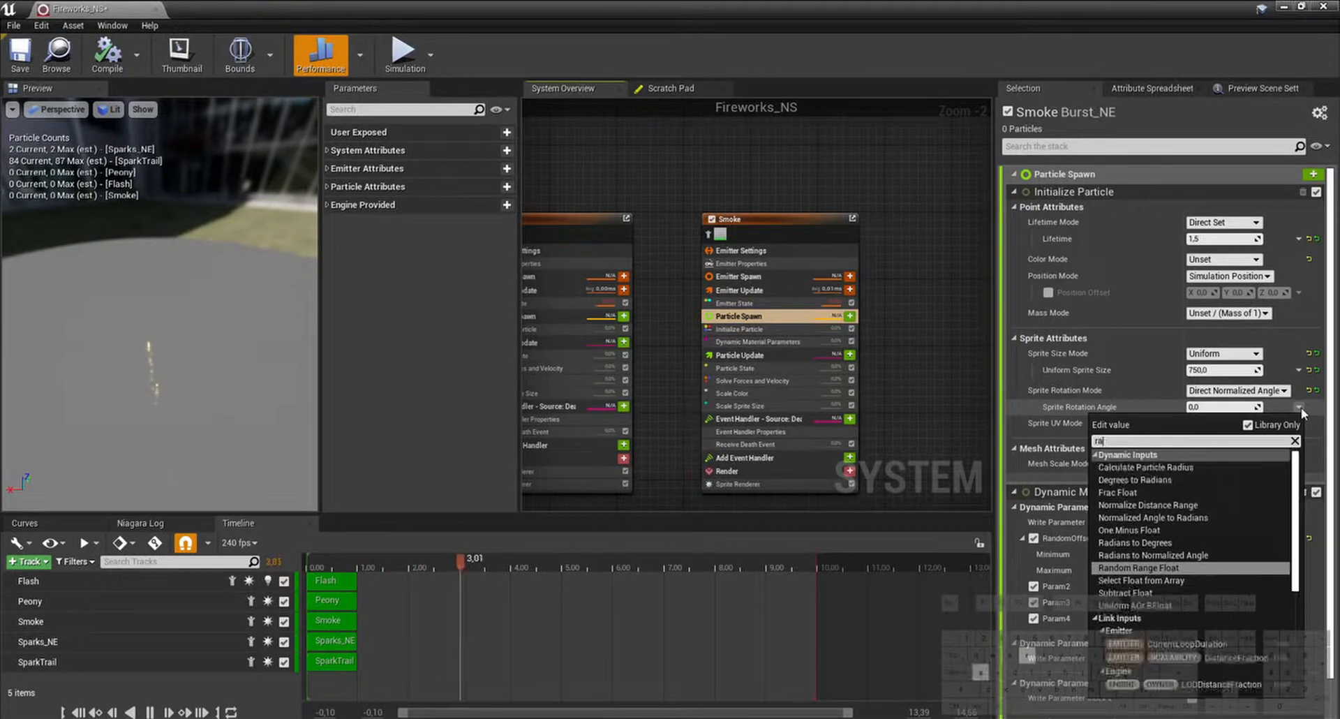
pyautogui.write('random')
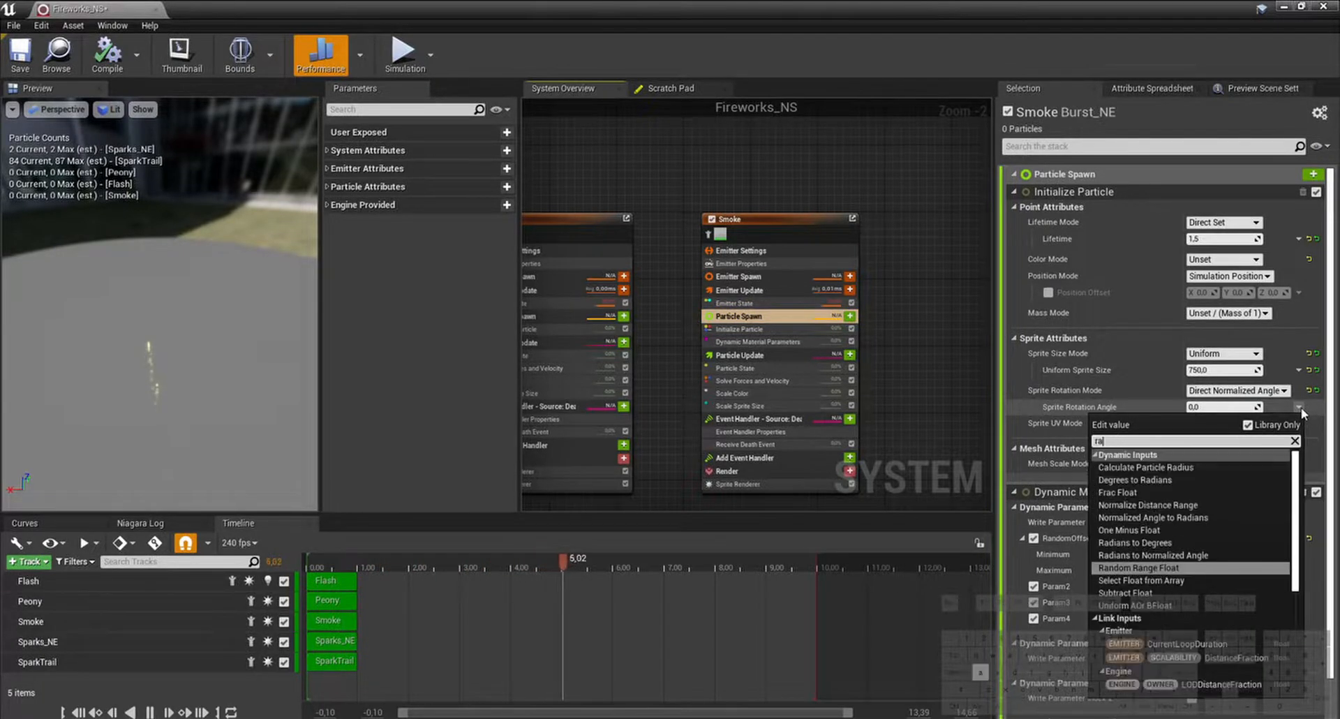
pyautogui.press('Return')
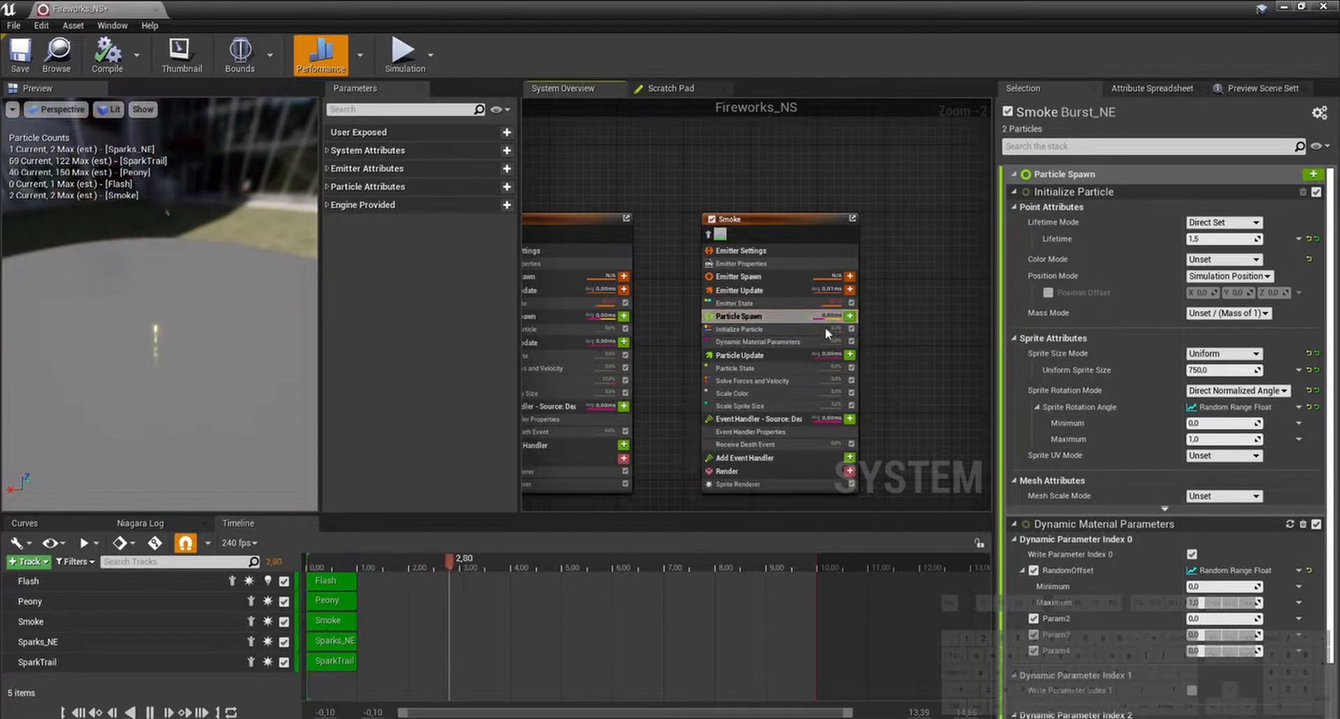
# Step: Open Smoke's Dynamic Material Parameters module and save the fireworks system
pyautogui.click(787, 342)
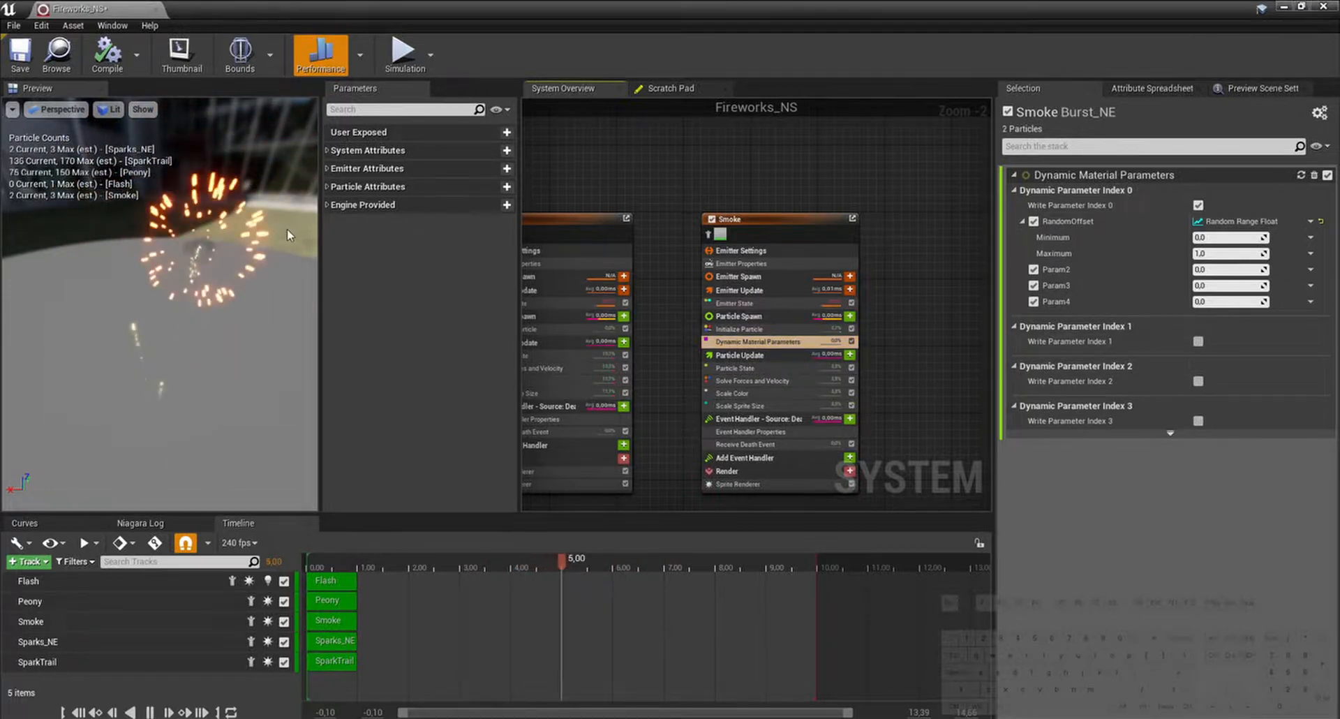
pyautogui.hotkey('ctrl', 's')
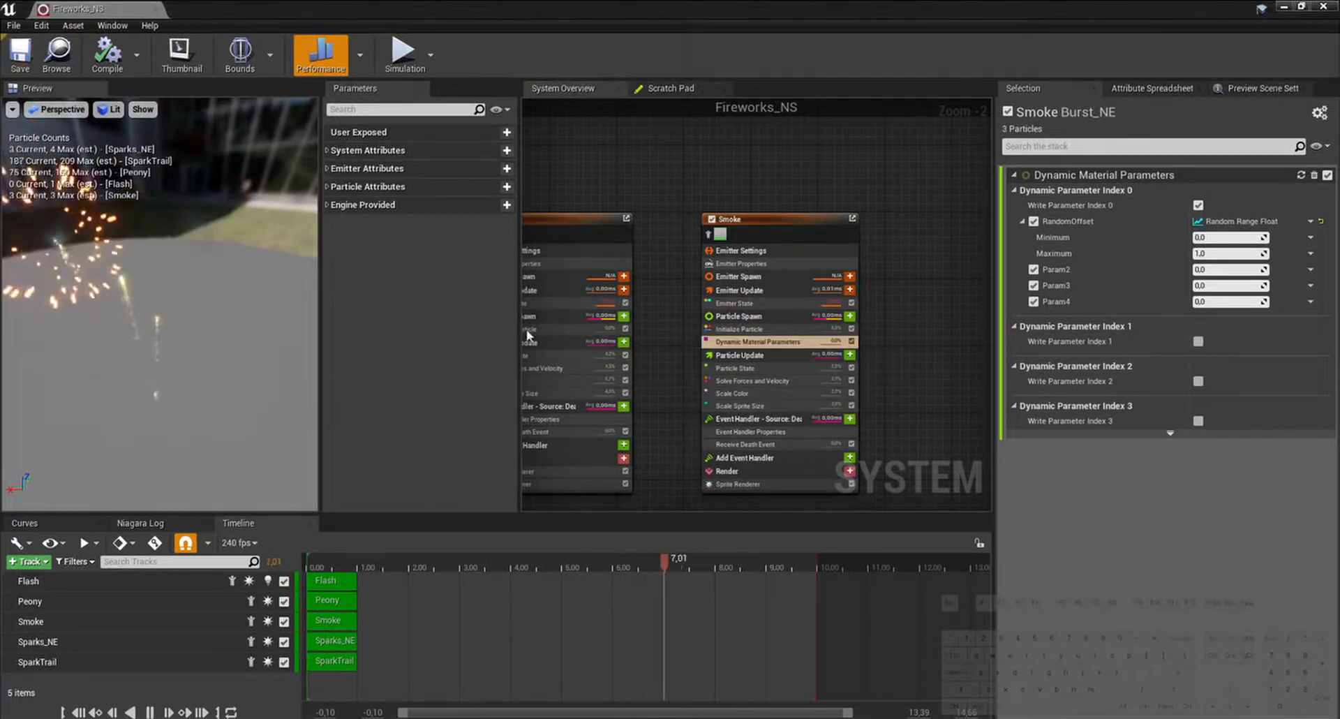
# Step: Add the Smoketrail_NE emitter from the Particles folder to the Fireworks_NS system and return the system editor to full size
pyautogui.scroll(-3, 593, 190)
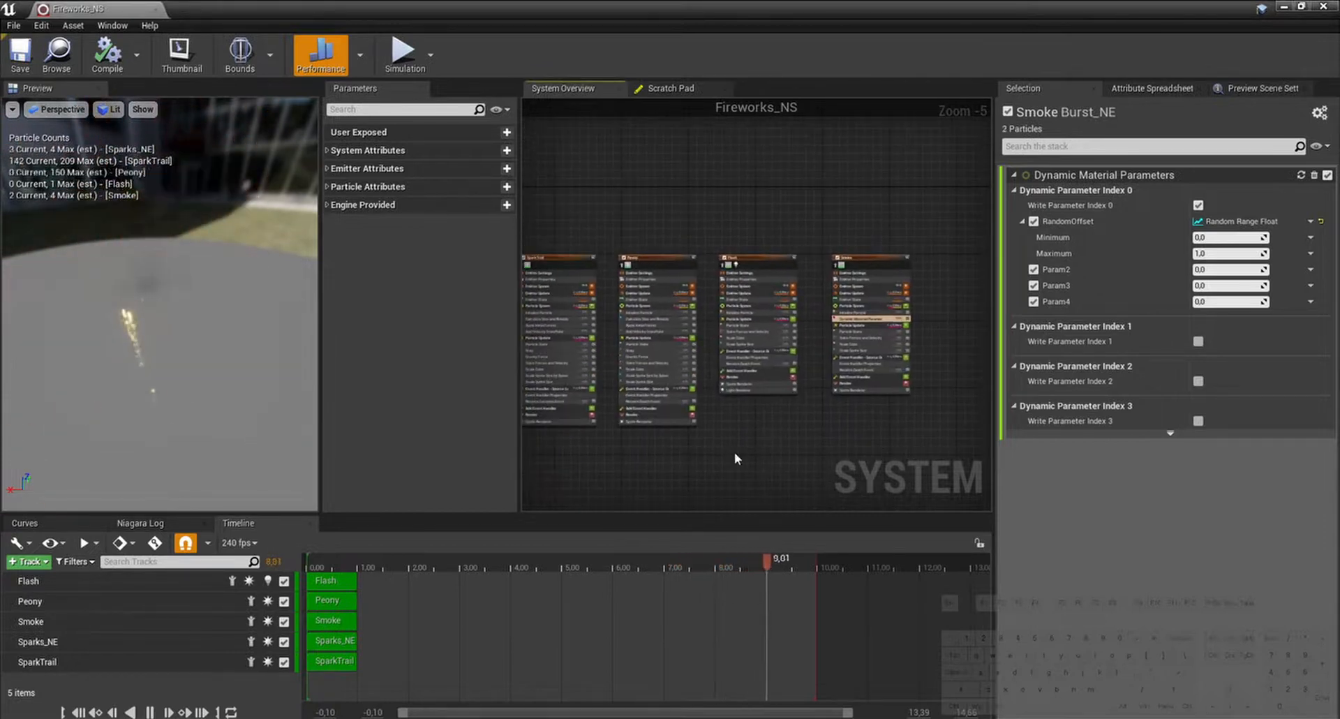
pyautogui.moveTo(415, 7); pyautogui.dragTo(737, 92)
pyautogui.moveTo(558, 494); pyautogui.dragTo(558, 428)
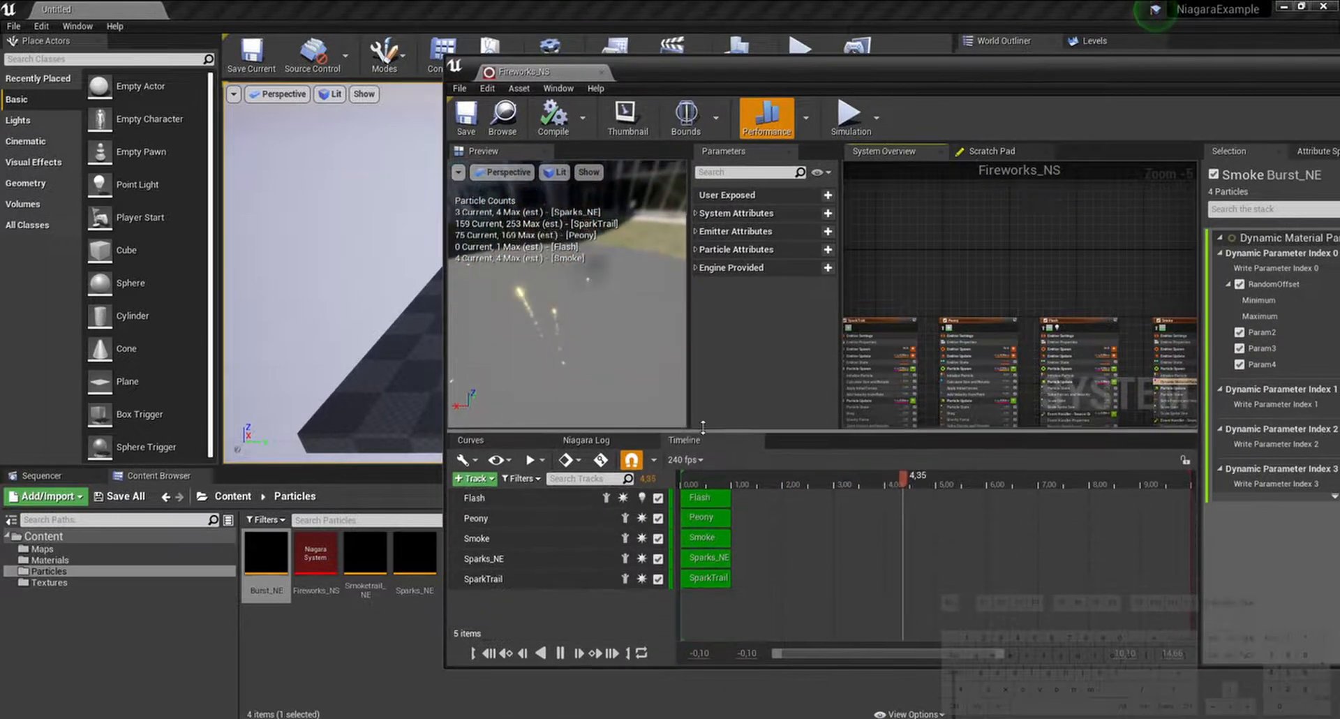
pyautogui.click(365, 551)
pyautogui.moveTo(366, 551); pyautogui.dragTo(565, 610)
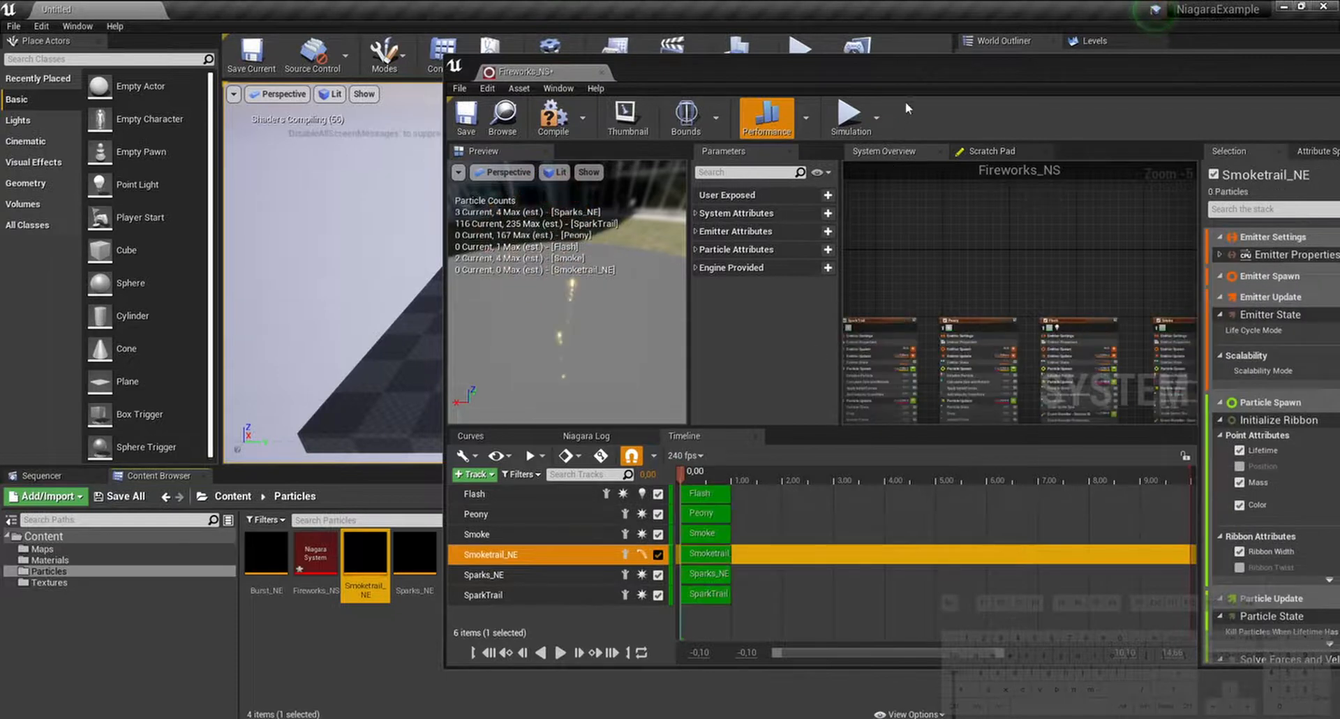
pyautogui.moveTo(914, 77); pyautogui.dragTo(564, 78)
pyautogui.doubleClick(564, 78)
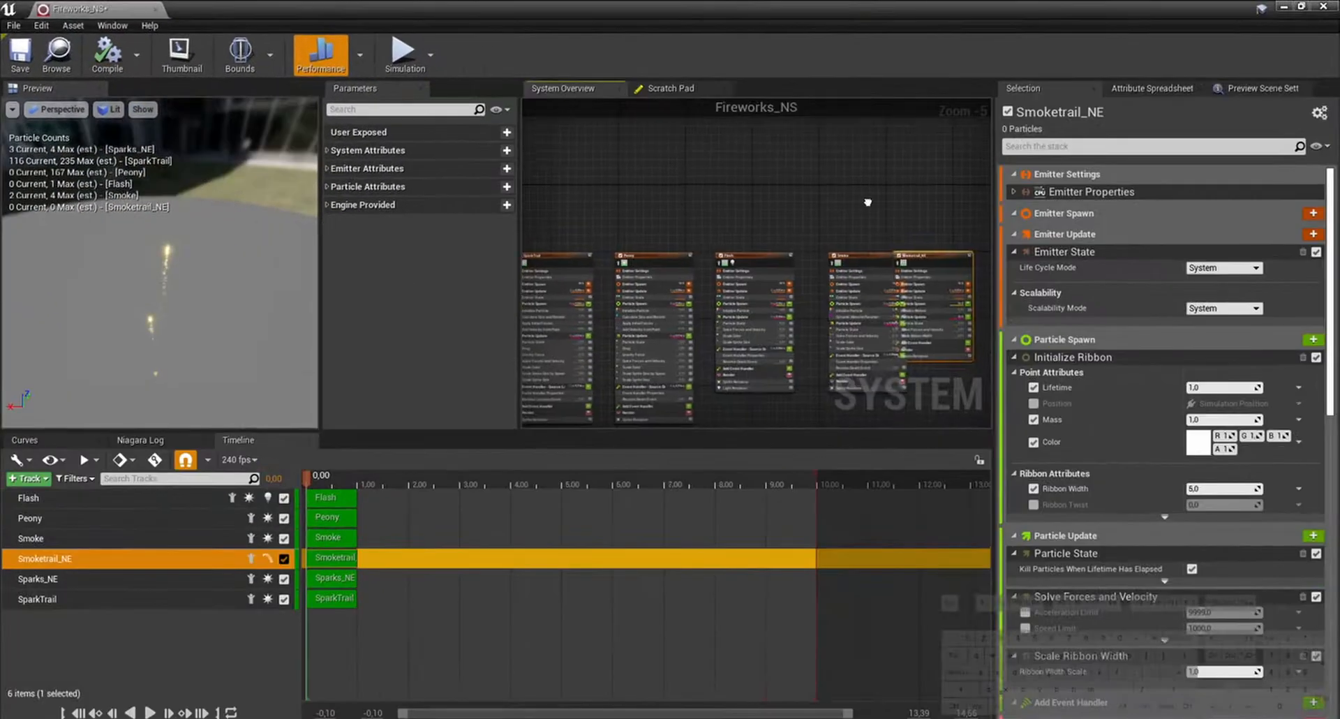
# Step: Move the Smoketrail_NE emitter node clear of the Smoke emitter and save the system
pyautogui.click(636, 204)
pyautogui.moveTo(660, 259); pyautogui.dragTo(723, 259)
pyautogui.click(679, 391)
pyautogui.moveTo(680, 391); pyautogui.dragTo(740, 392, button='right')
pyautogui.click(21, 55)
# Step: Add an event handler with a Receive Location Event module to Smoketrail_NE
pyautogui.scroll(3, 802, 377)
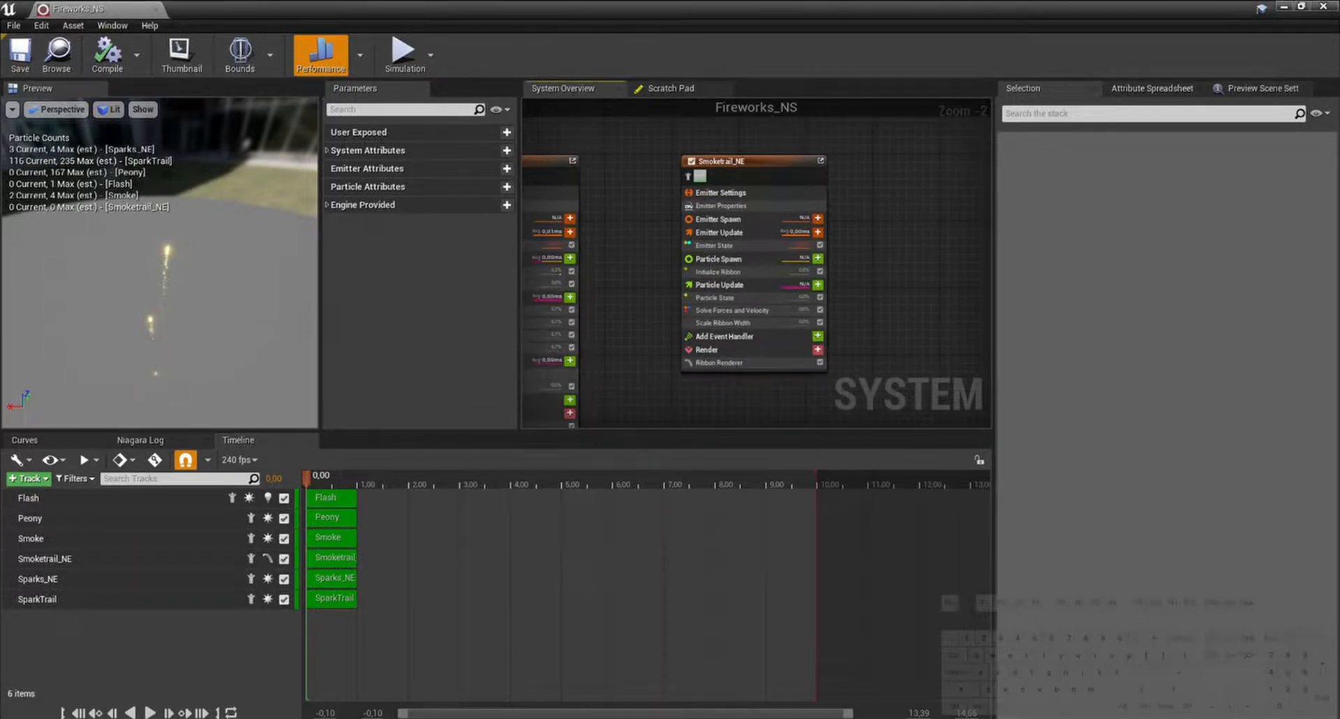
pyautogui.click(817, 336)
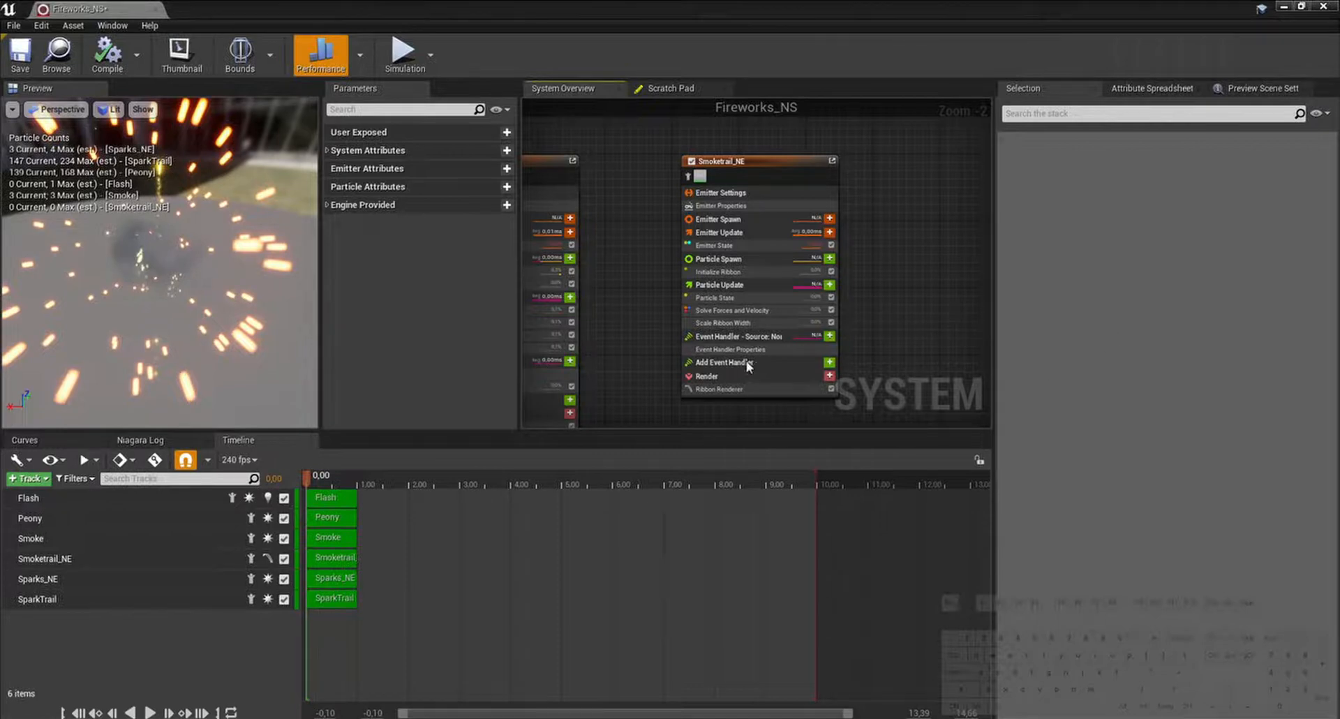
pyautogui.click(830, 336)
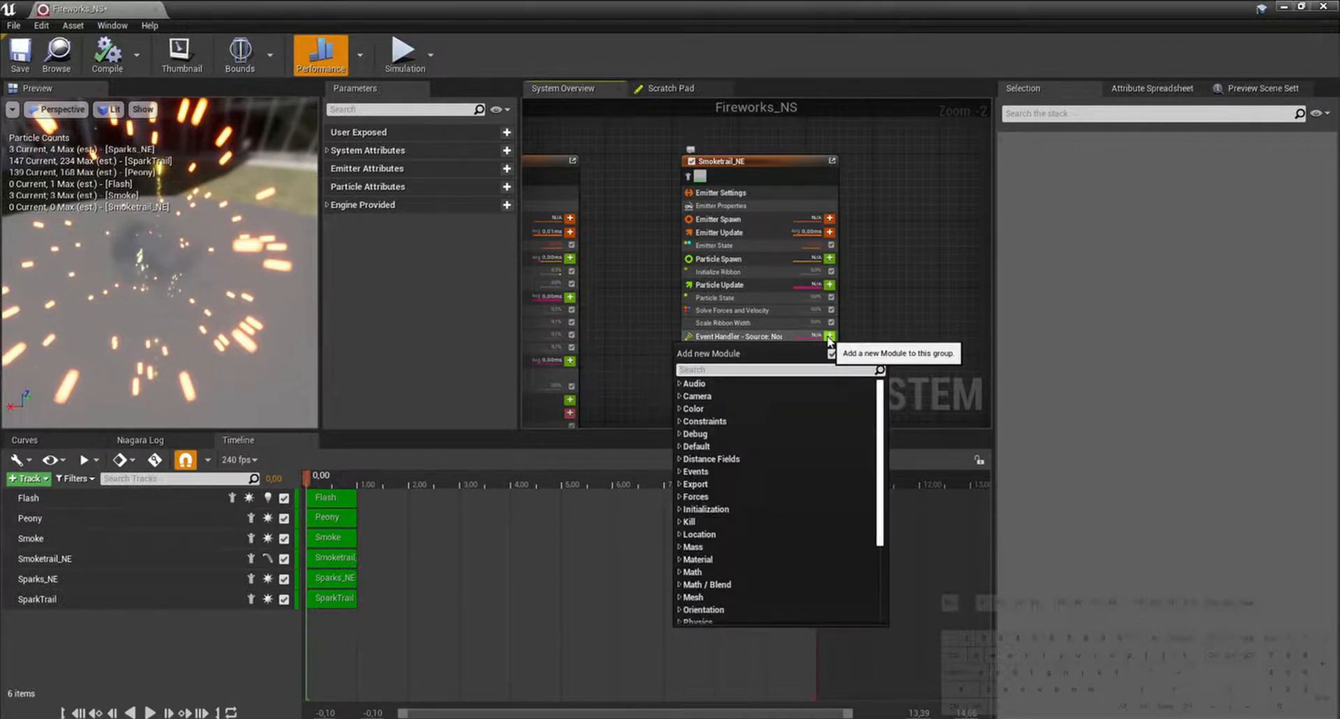
pyautogui.write('re')
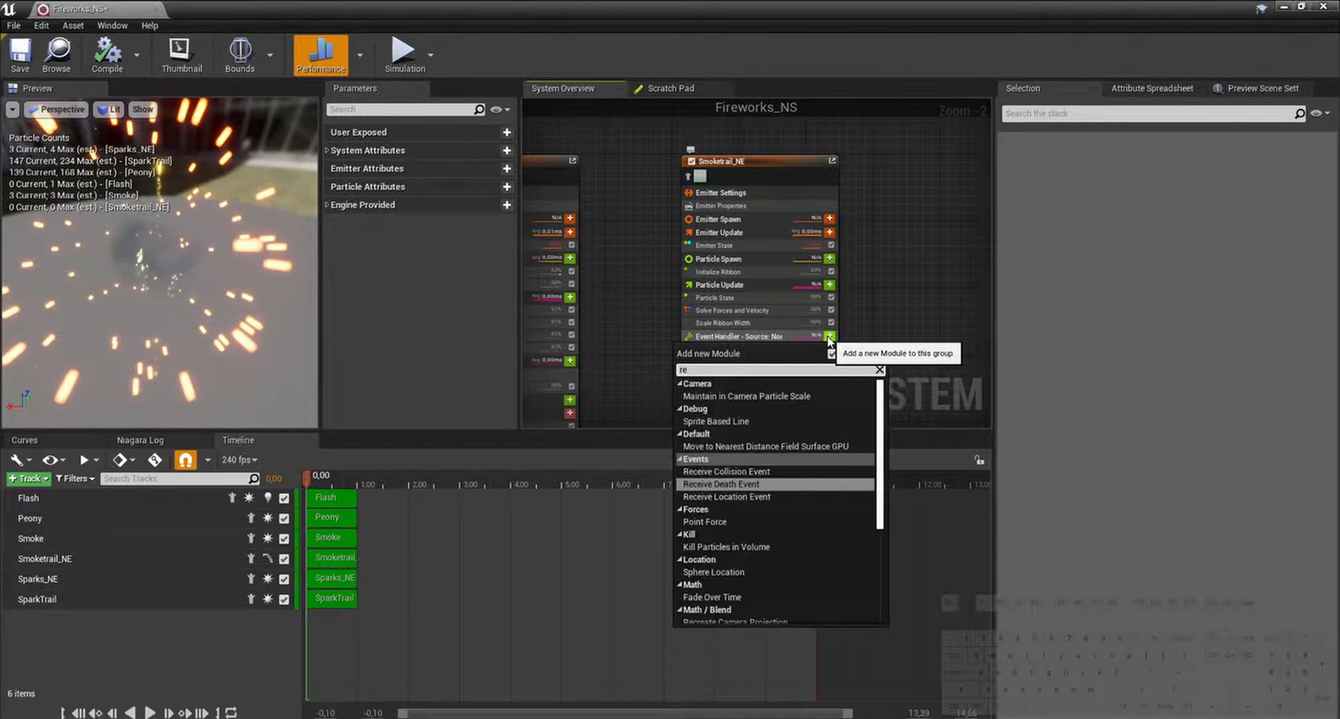
pyautogui.write('ceive')
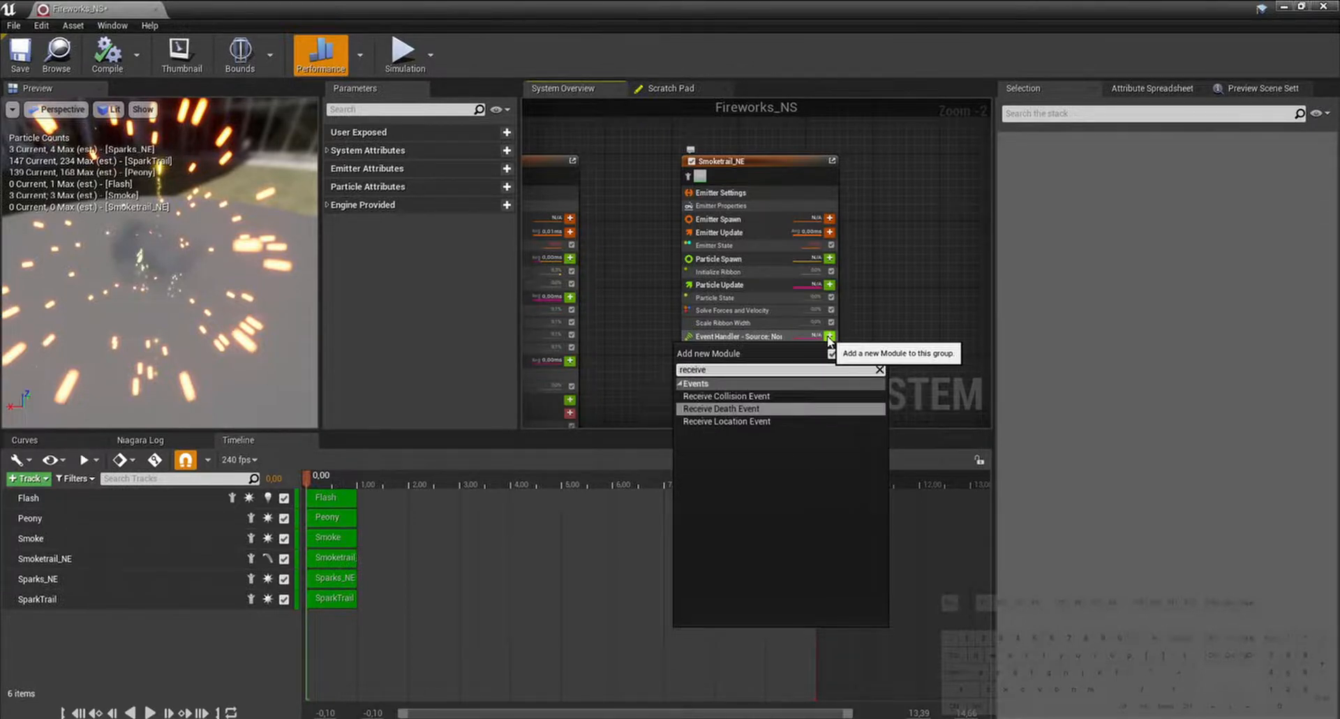
pyautogui.press('Down')
pyautogui.press('Return')
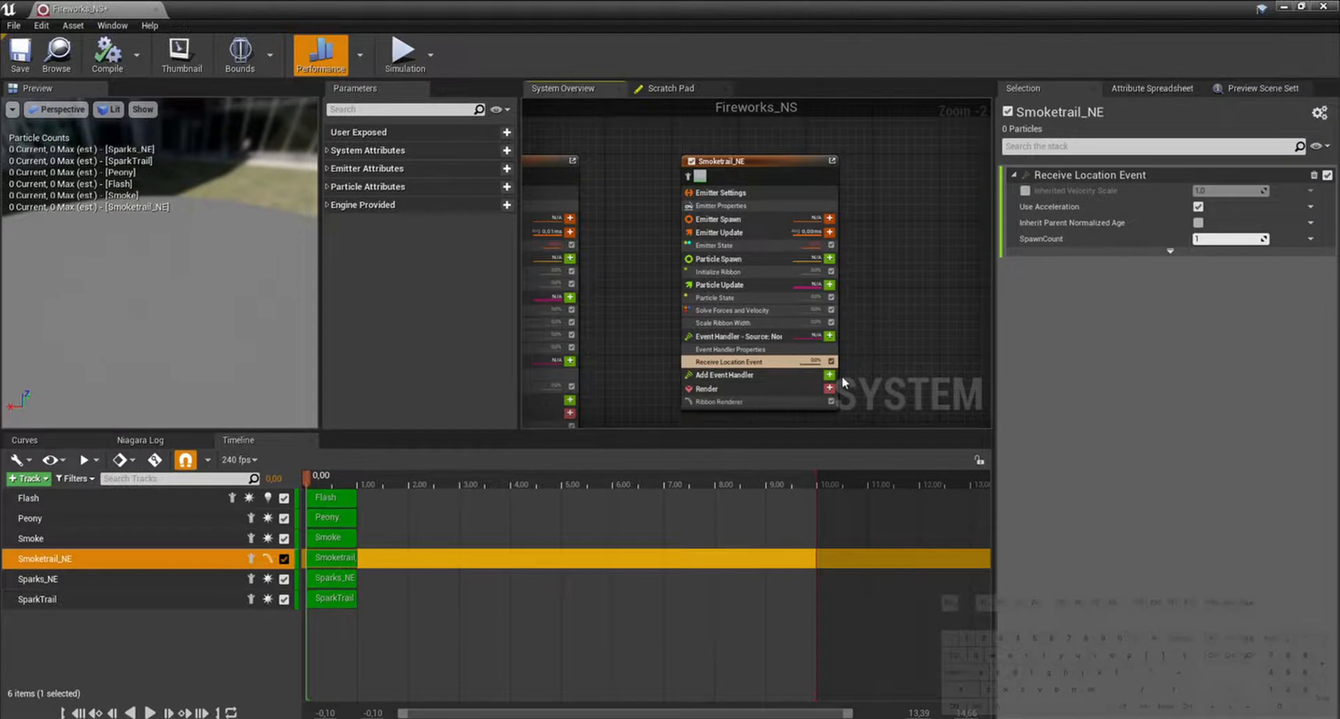
# Step: Set Smoketrail_NE's event handler to execute on Spawned Particles and use the Sparks_NE Location Event as its source
pyautogui.click(754, 349)
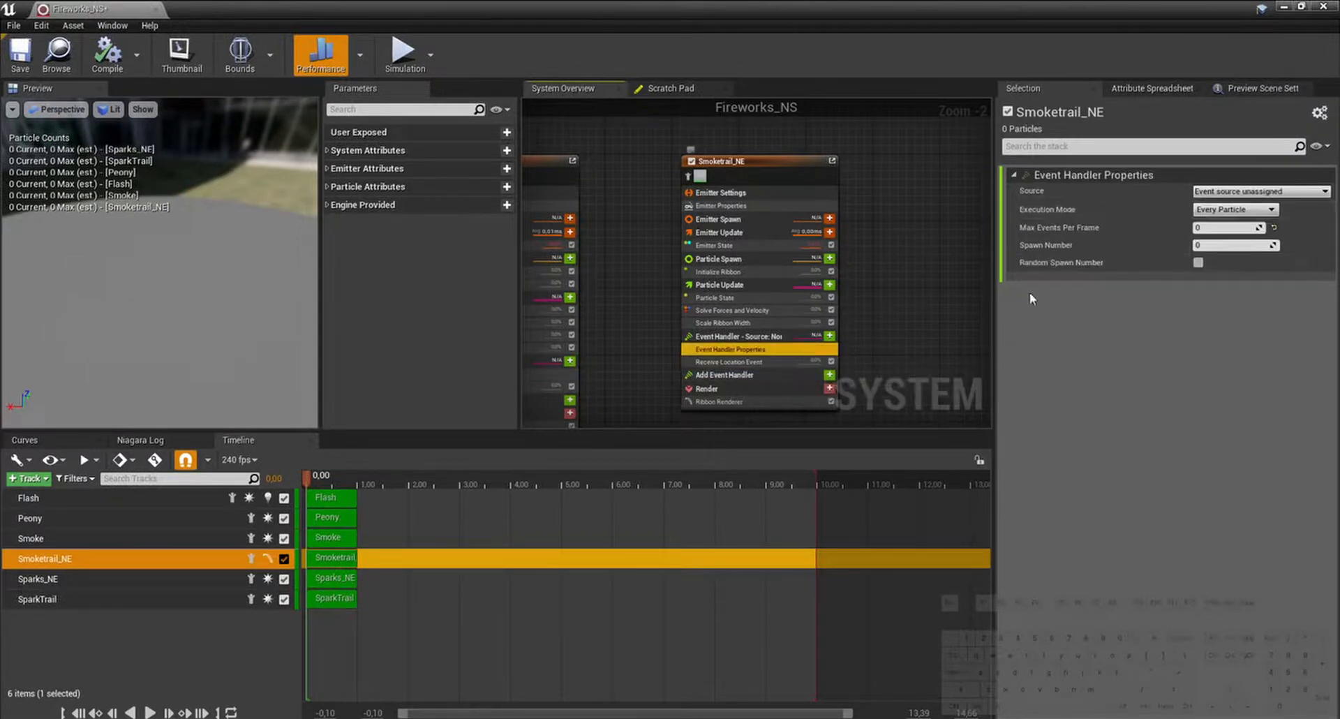
pyautogui.click(1267, 212)
pyautogui.click(1257, 229)
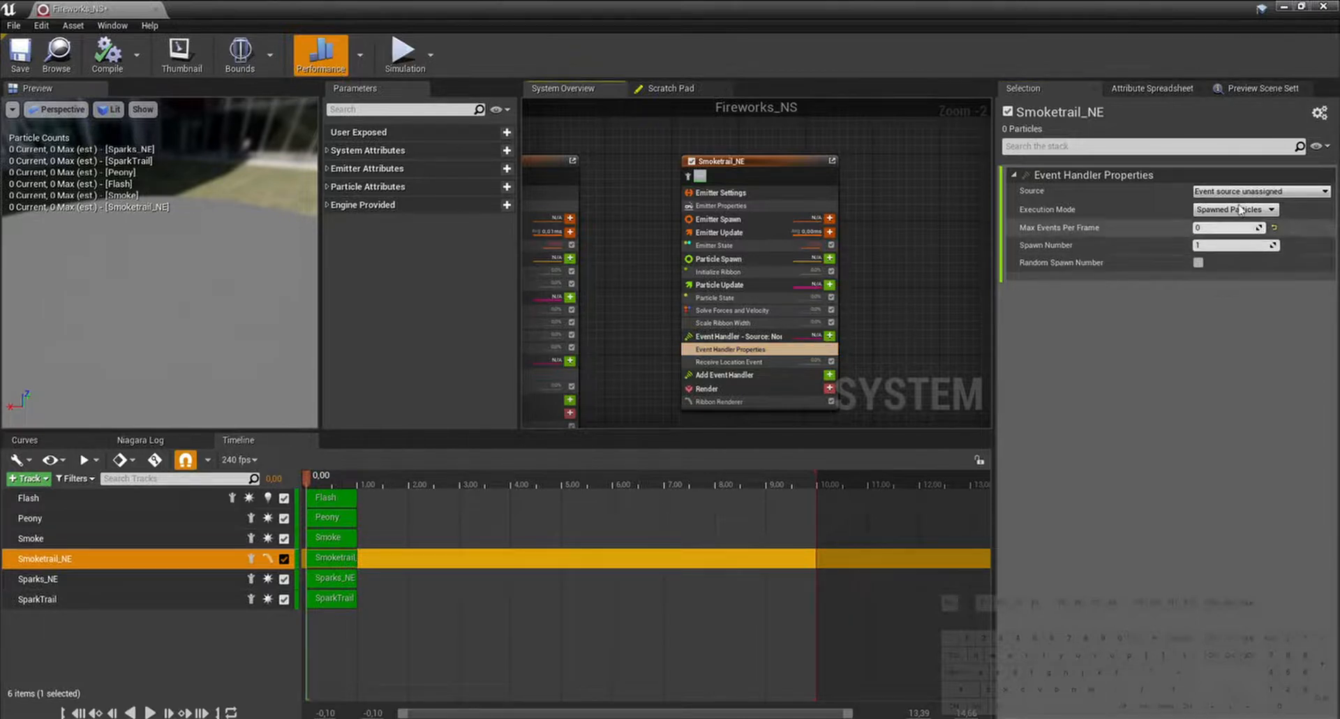
pyautogui.click(1257, 192)
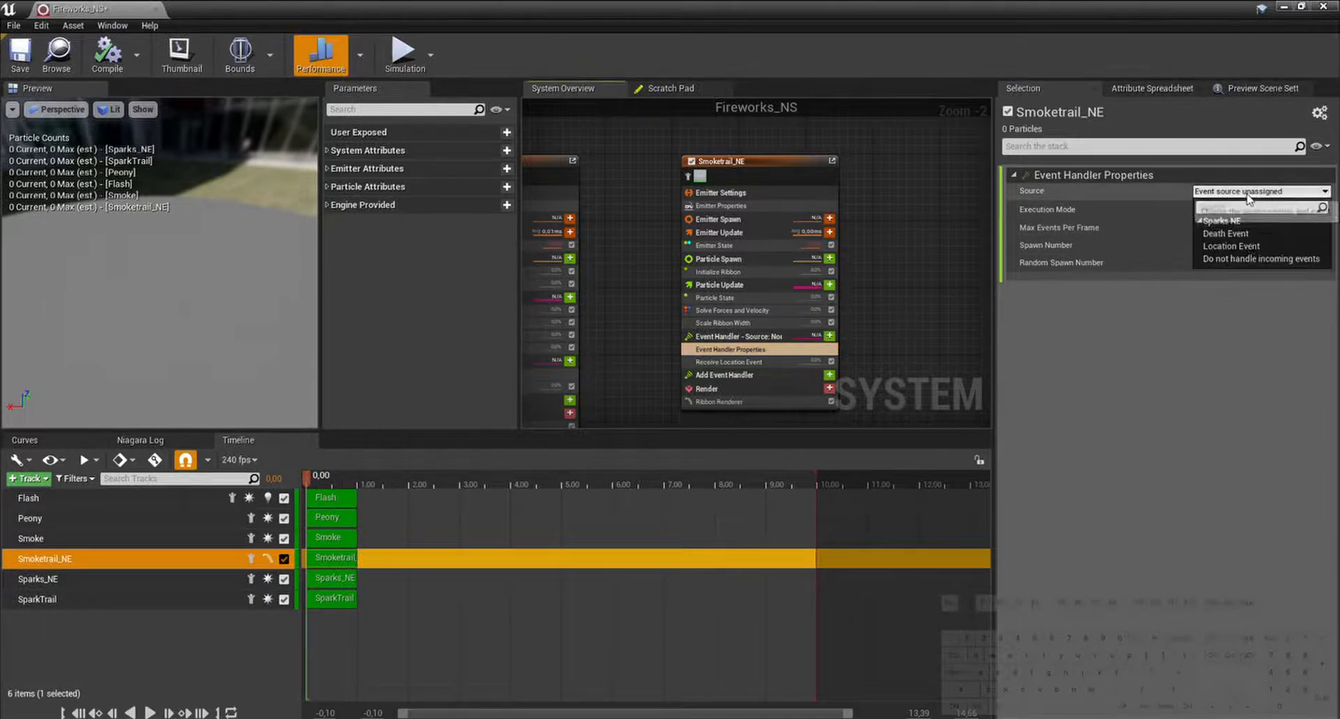
pyautogui.click(1249, 246)
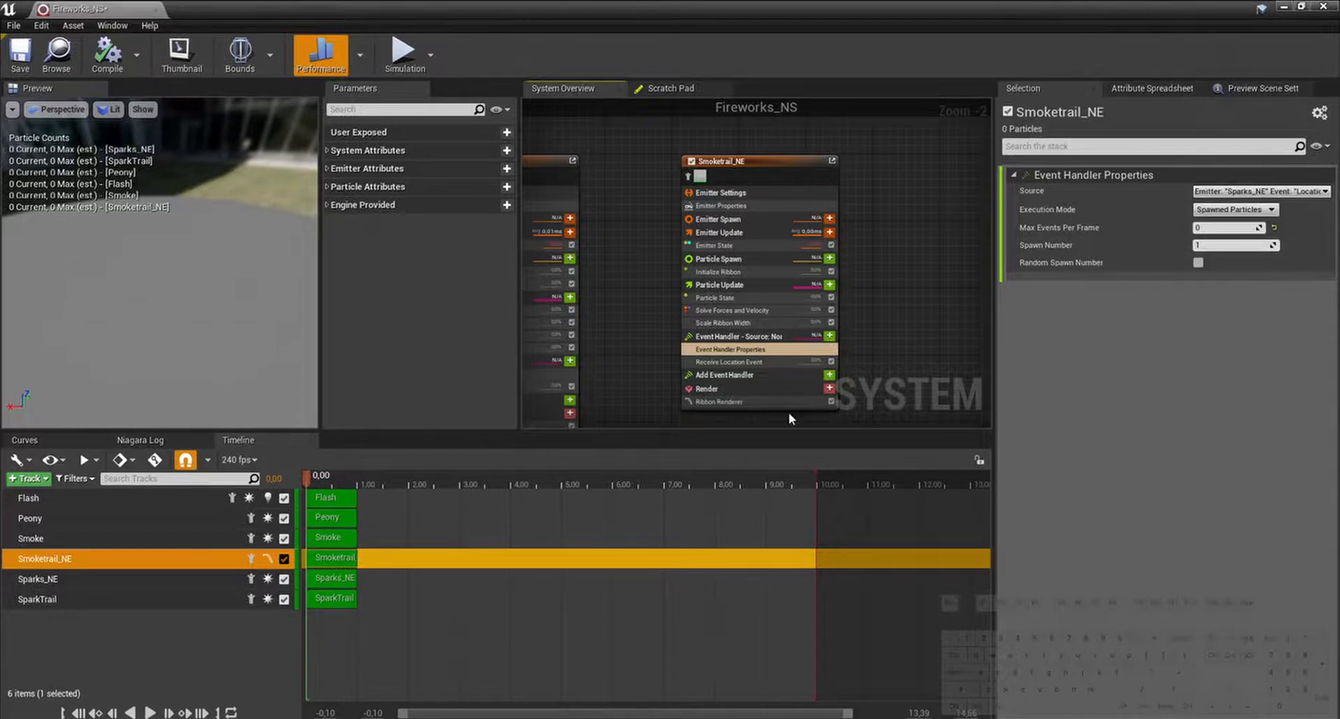
# Step: Scrub the simulation to about 1.42 seconds and examine the smoke trail ribbons in the preview
pyautogui.moveTo(881, 372); pyautogui.dragTo(940, 367, button='right')
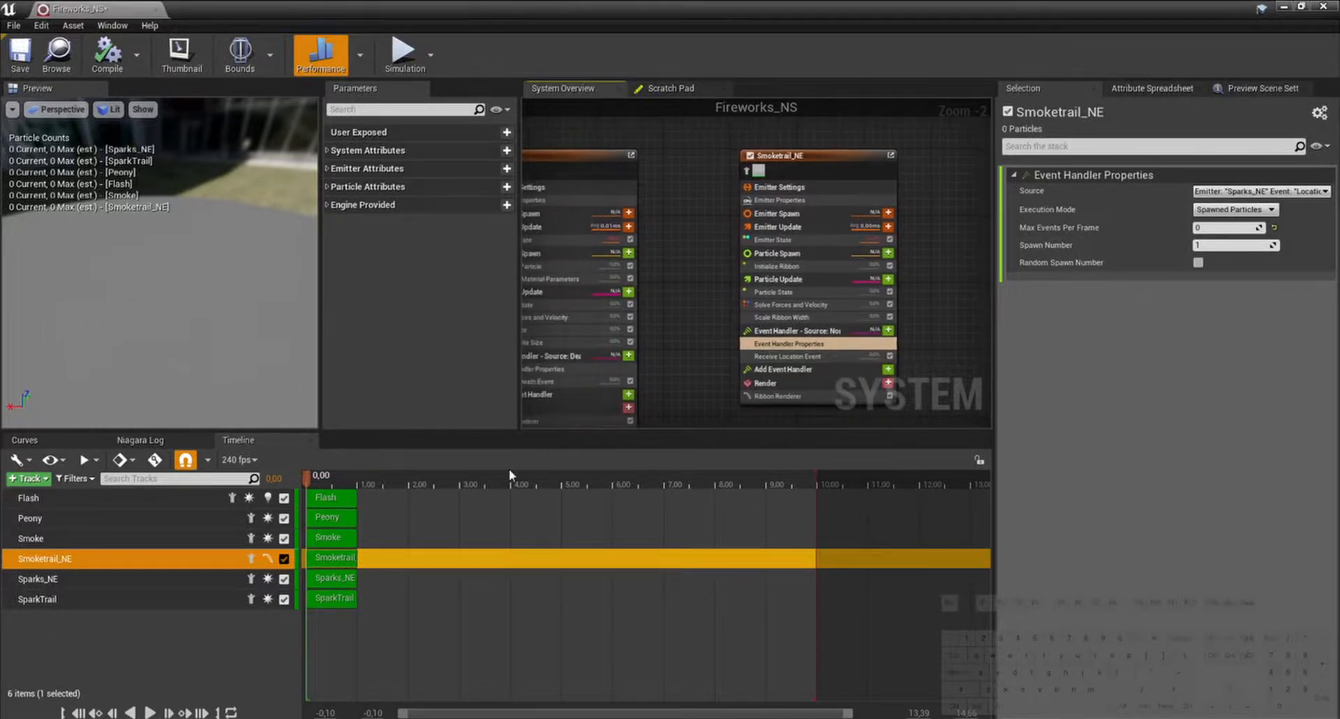
pyautogui.click(332, 481)
pyautogui.moveTo(332, 479); pyautogui.dragTo(379, 475)
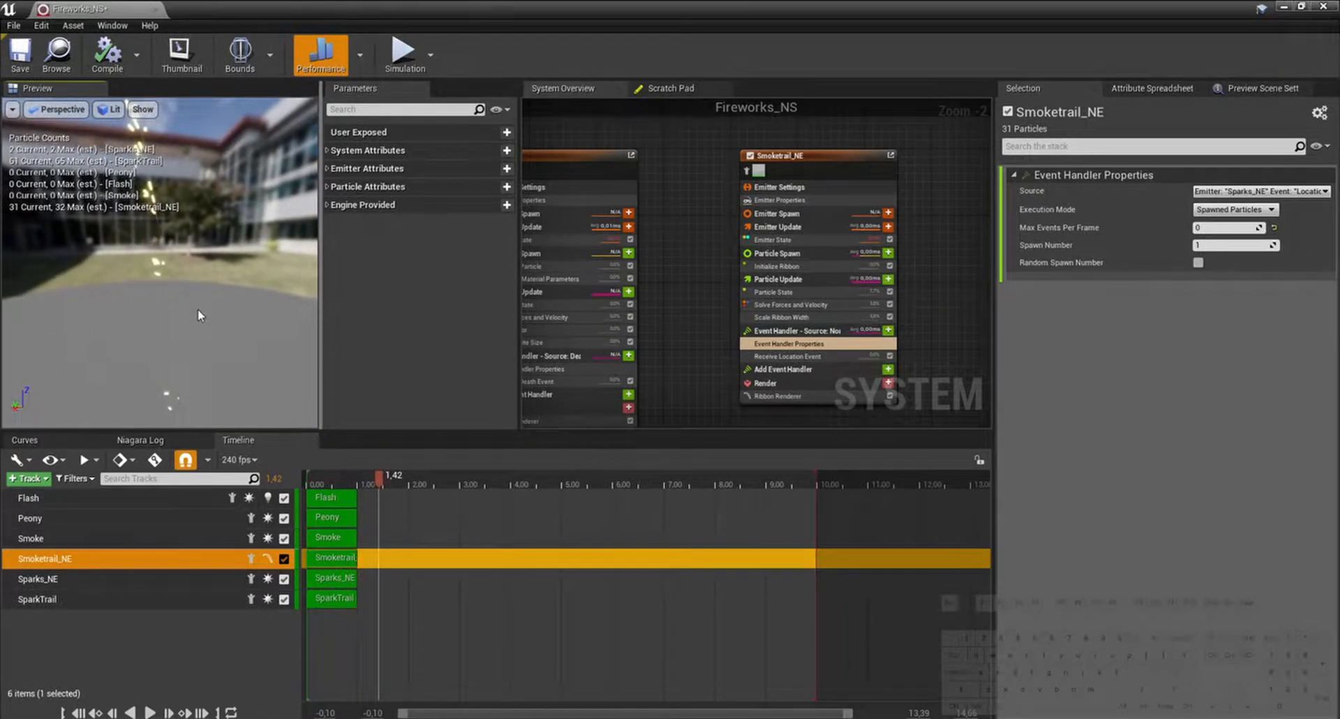
pyautogui.moveTo(202, 311); pyautogui.dragTo(140, 323)
pyautogui.scroll(-3, 140, 322)
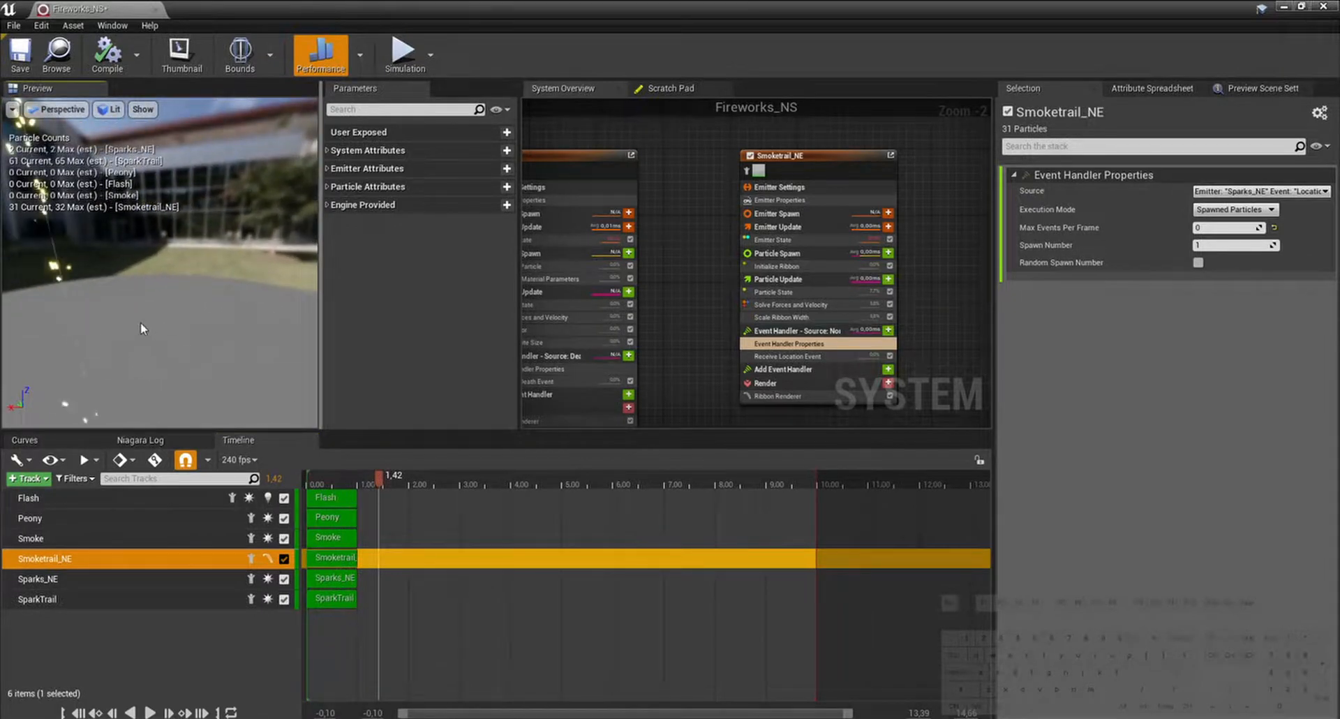
pyautogui.moveTo(139, 322); pyautogui.dragTo(241, 359, button='middle')
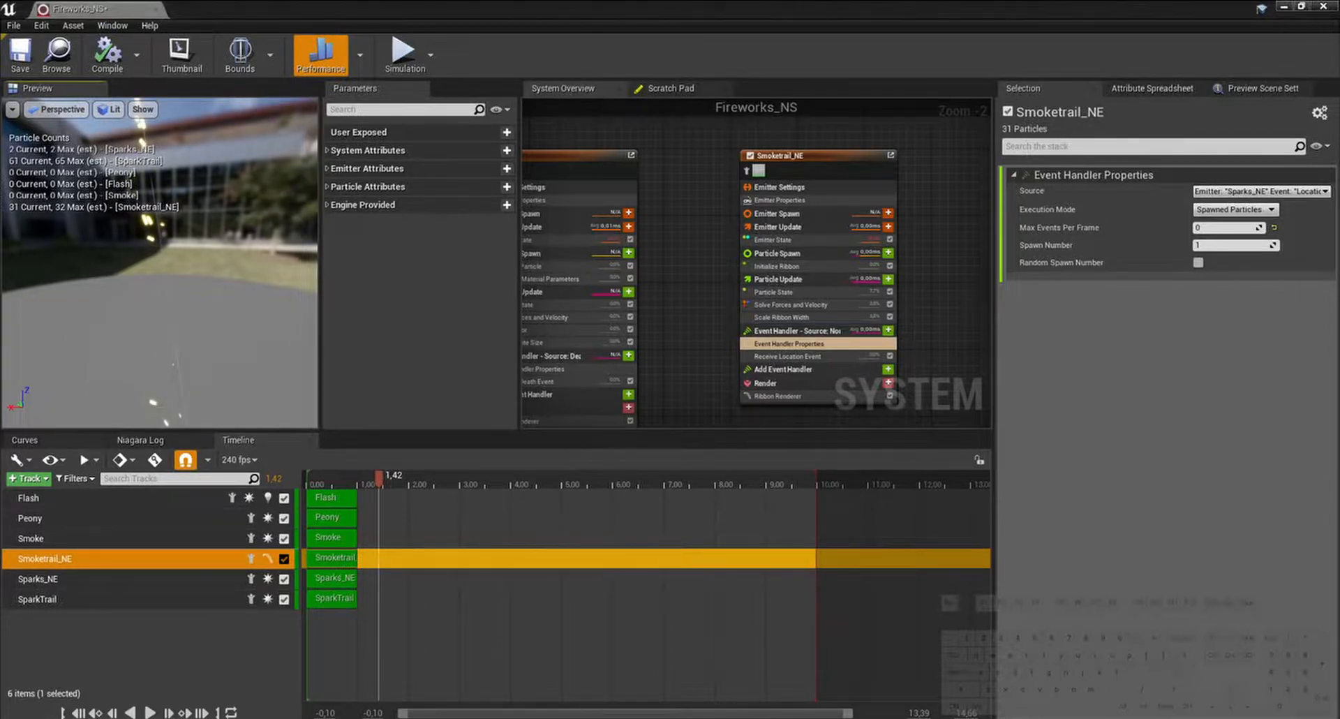
# Step: Set Smoketrail_NE's ribbon lifetime to 2 and ribbon width to 60, then check the trails by scrubbing and playing the simulation
pyautogui.click(781, 266)
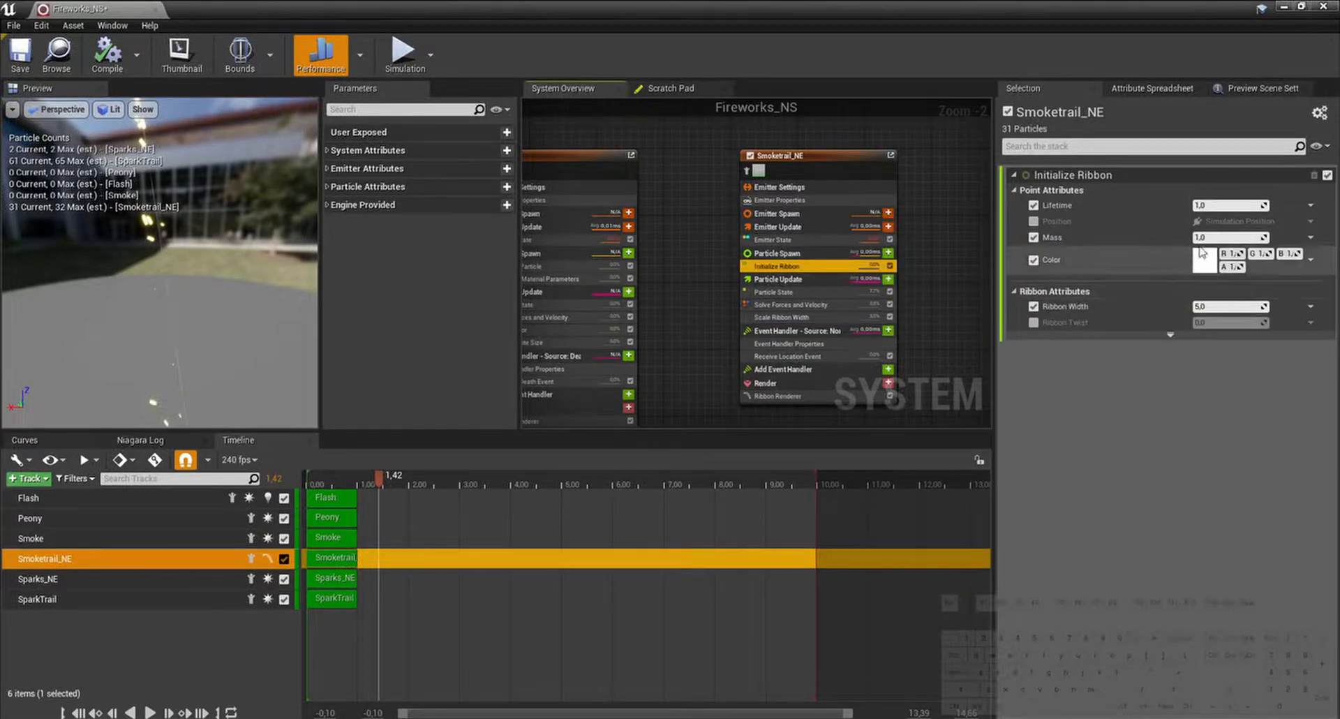
pyautogui.click(1229, 206)
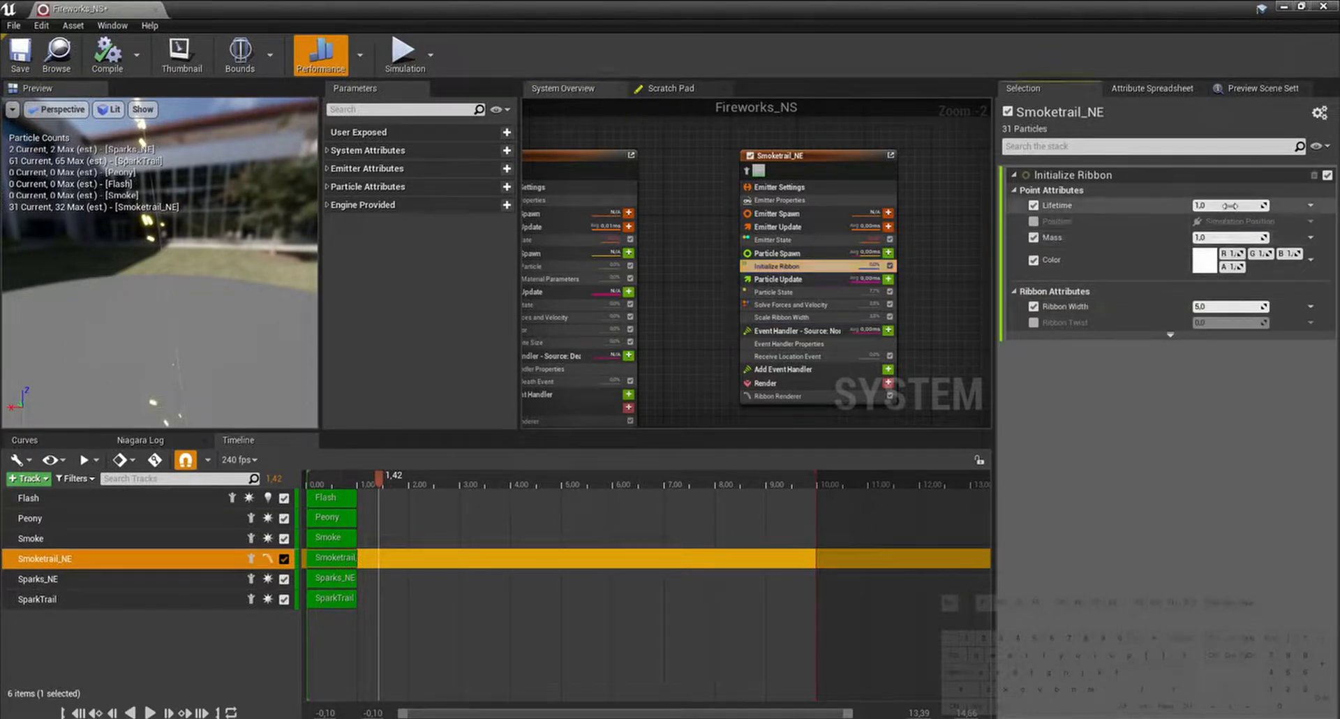
pyautogui.write('2')
pyautogui.press('Return')
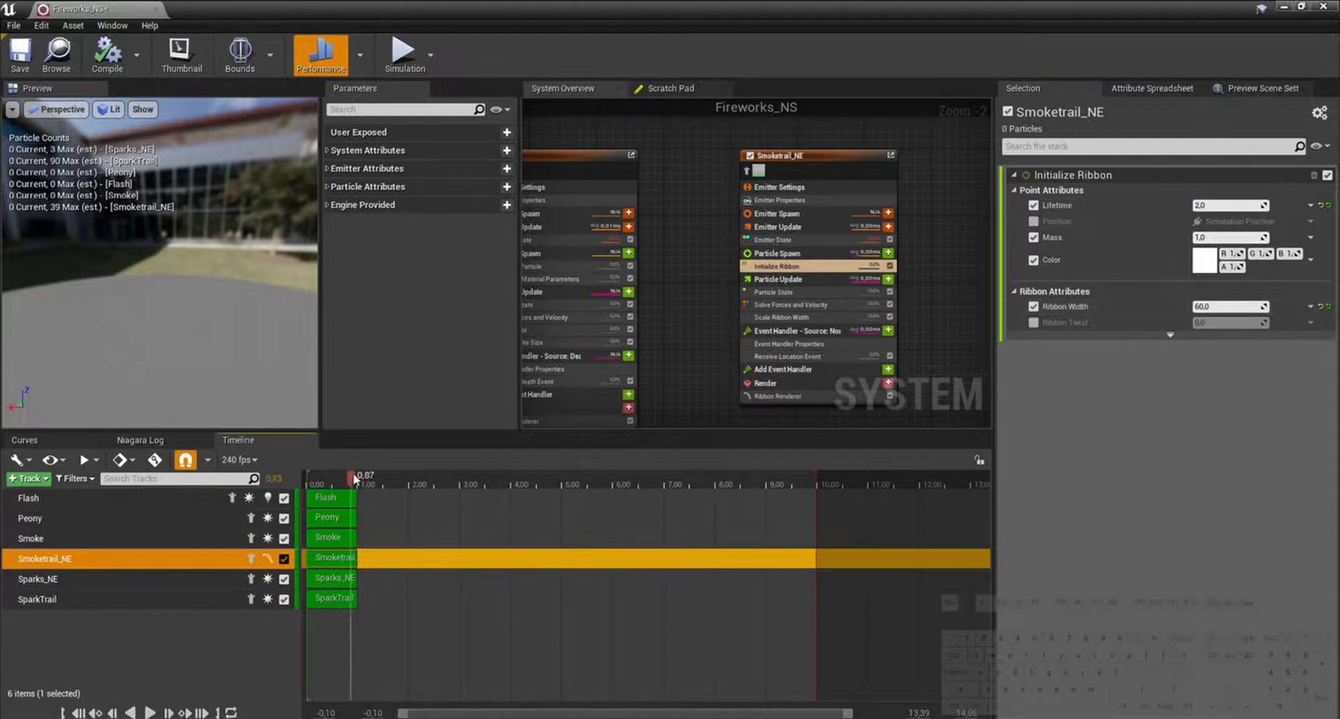
pyautogui.moveTo(354, 477); pyautogui.dragTo(433, 466)
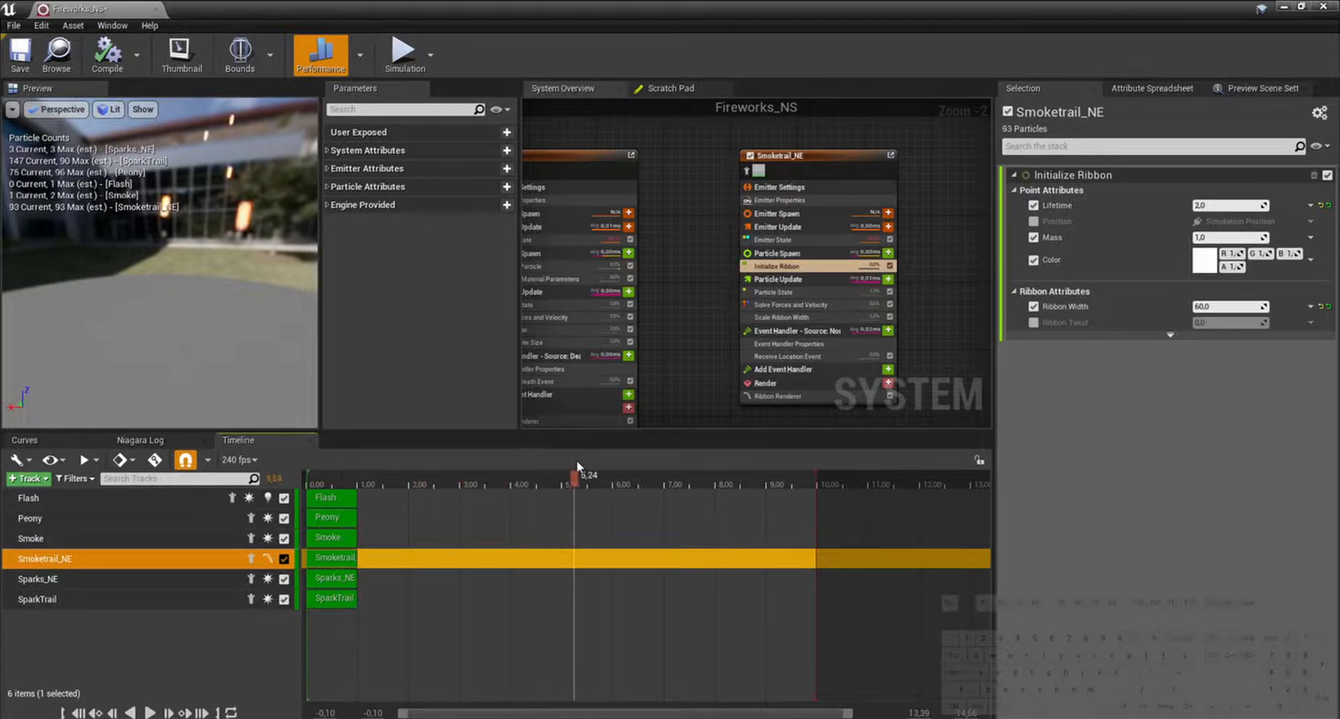
pyautogui.moveTo(576, 459); pyautogui.dragTo(547, 446)
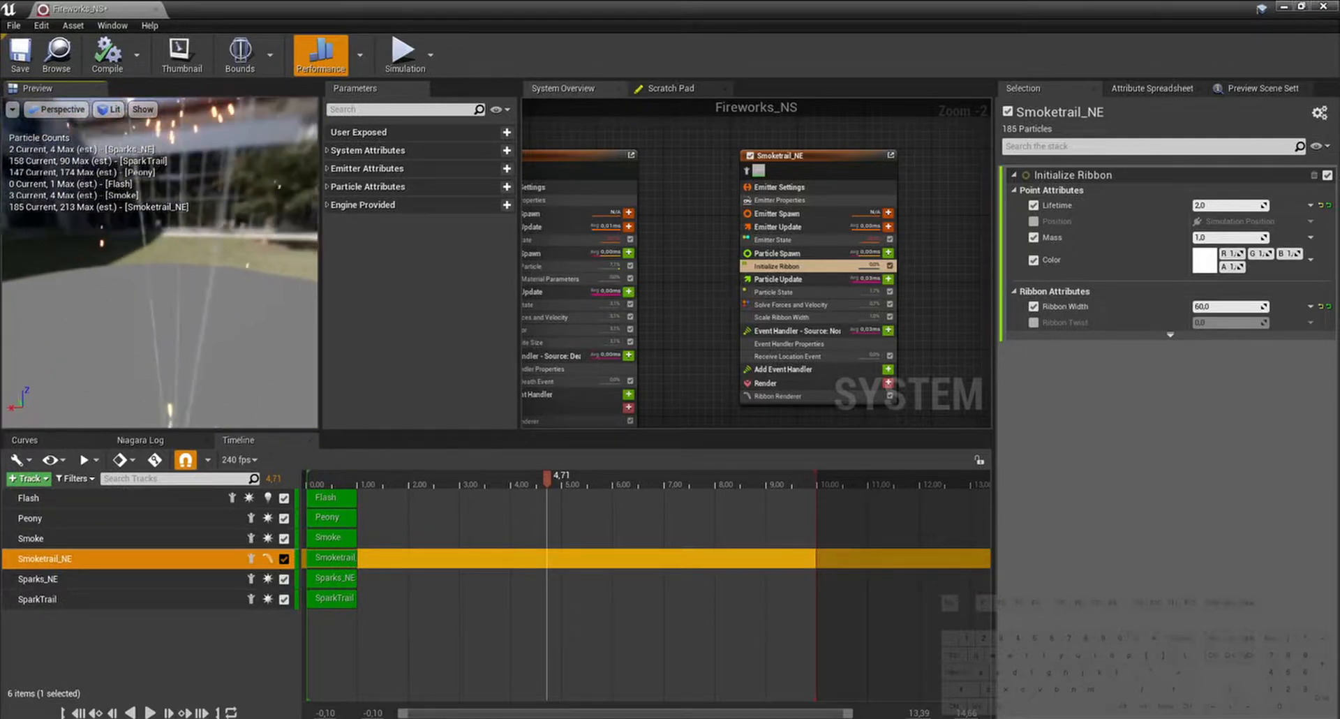
pyautogui.moveTo(224, 263); pyautogui.dragTo(235, 262)
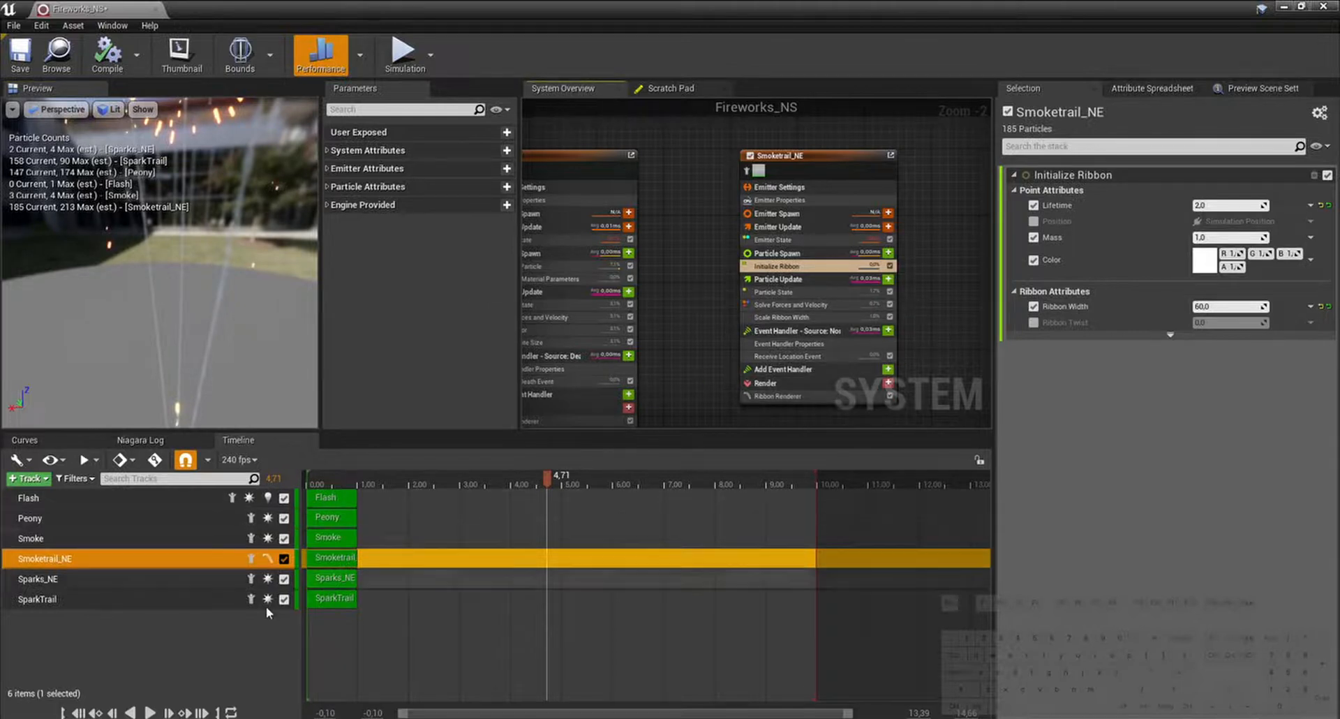
pyautogui.click(150, 712)
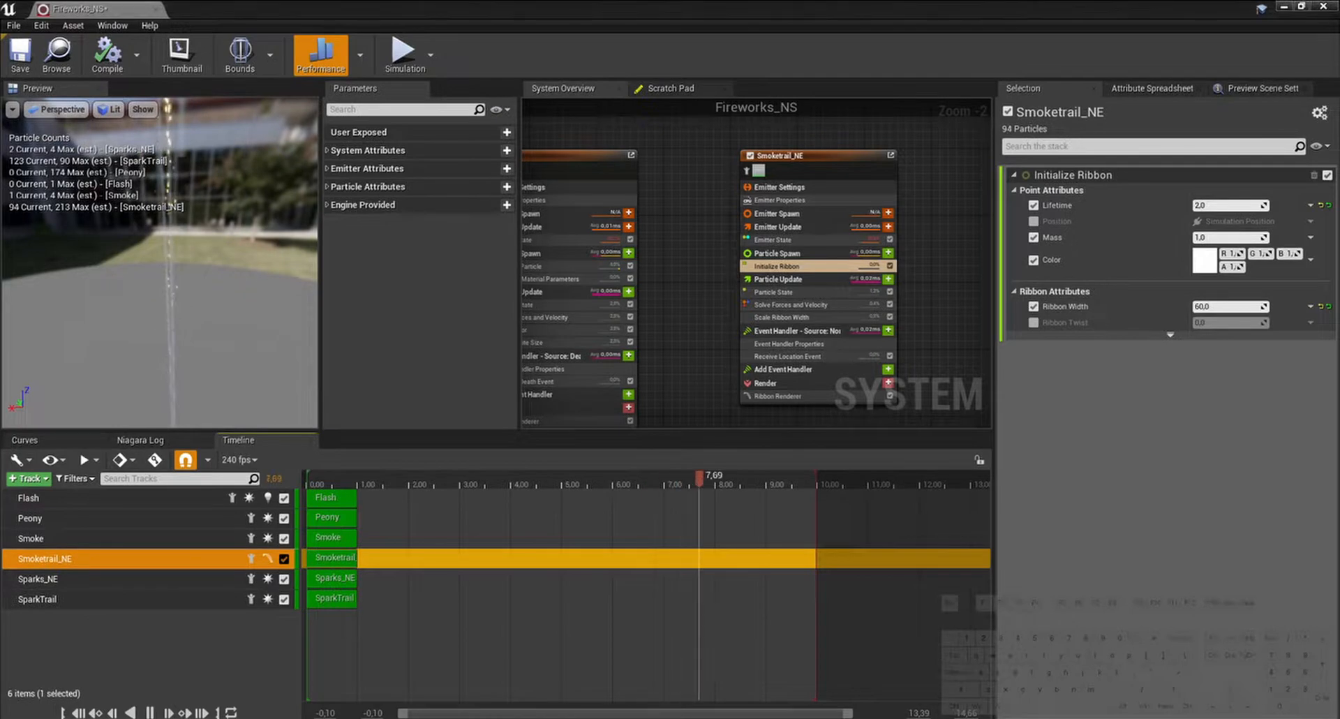
# Step: Copy Smoke's Scale Color module into Smoketrail_NE's Particle Update, below Scale Ribbon Width
pyautogui.moveTo(950, 320); pyautogui.dragTo(961, 294, button='right')
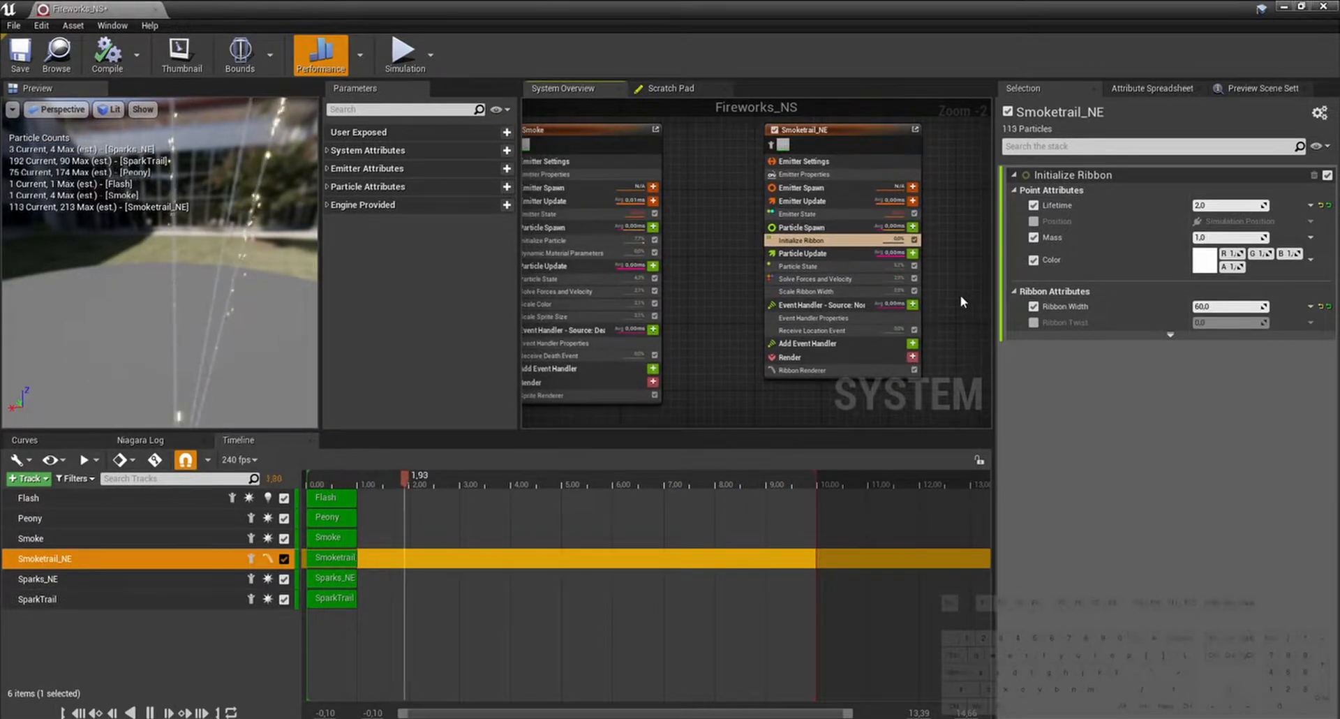
pyautogui.click(585, 303)
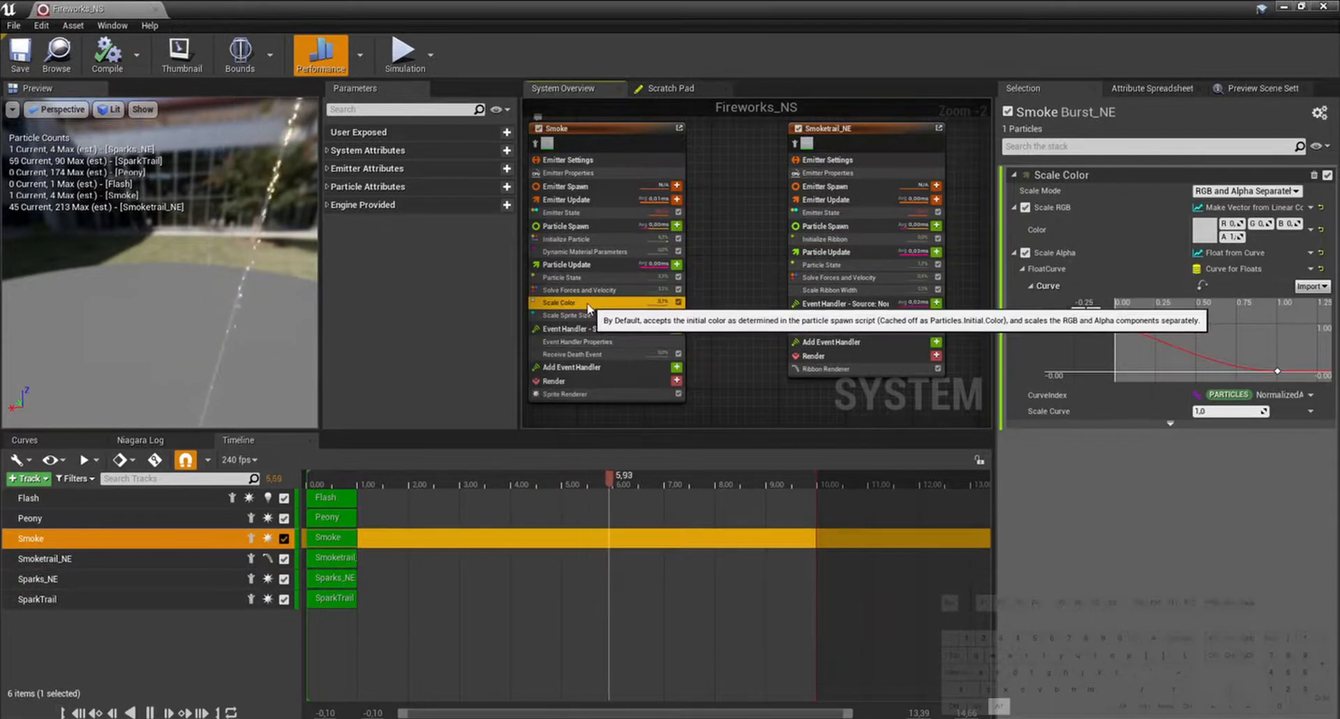
pyautogui.moveTo(590, 309); pyautogui.dragTo(872, 308)
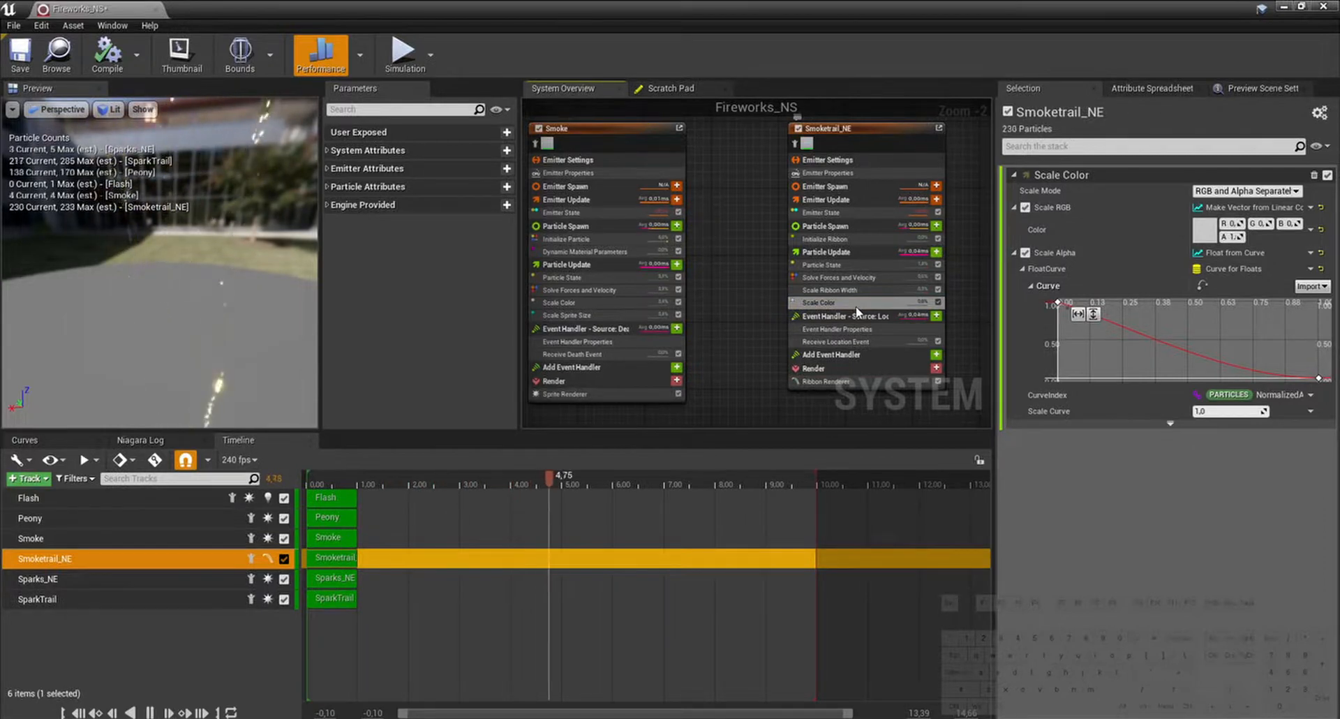
# Step: Add a Curl Noise Force module to Smoketrail_NE's Particle Update and place it above Solve Forces and Velocity
pyautogui.moveTo(952, 275); pyautogui.dragTo(927, 269, button='right')
pyautogui.click(841, 273)
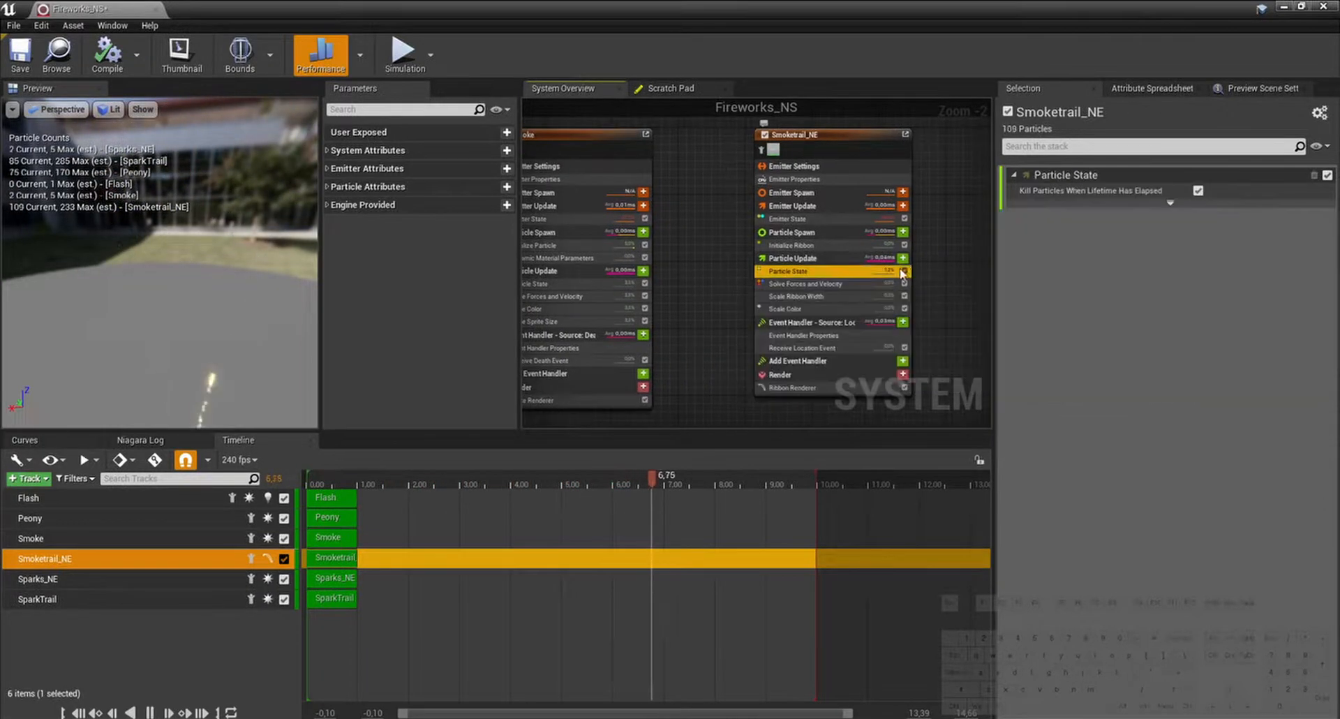
pyautogui.click(903, 259)
pyautogui.write('curl')
pyautogui.click(806, 318)
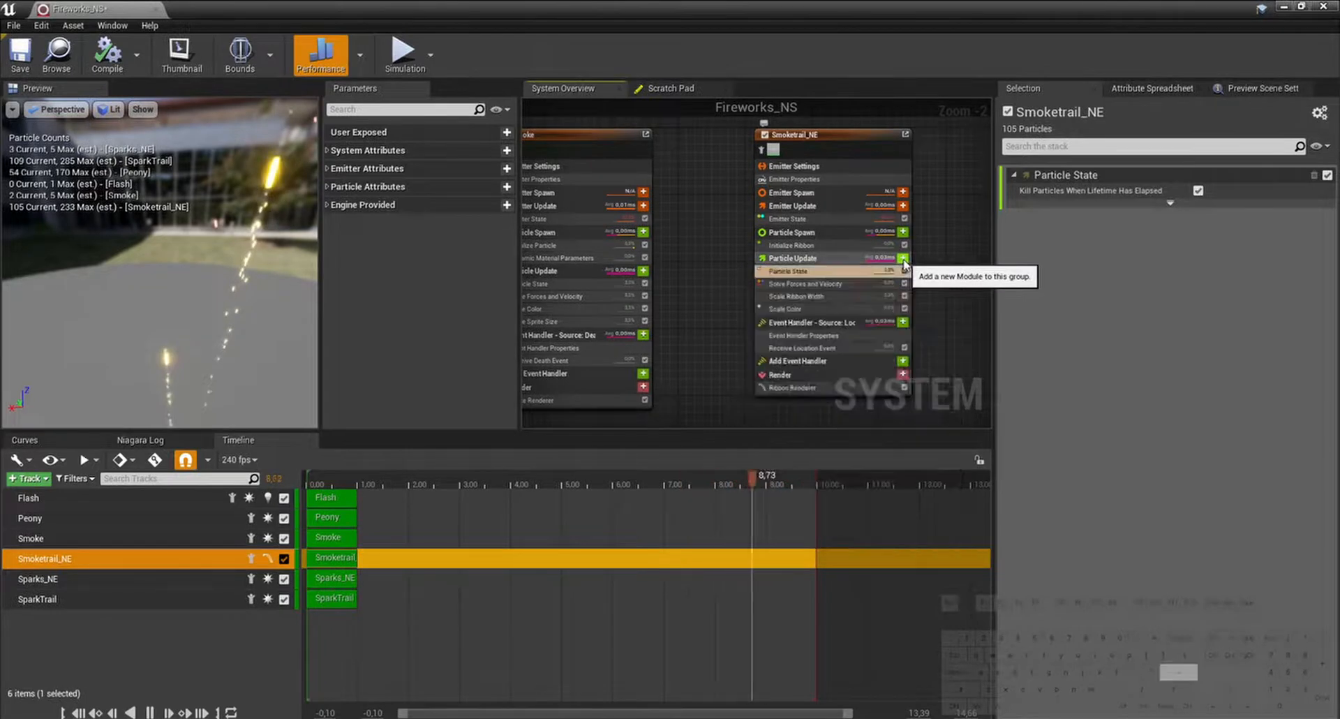
pyautogui.moveTo(808, 325); pyautogui.dragTo(810, 286)
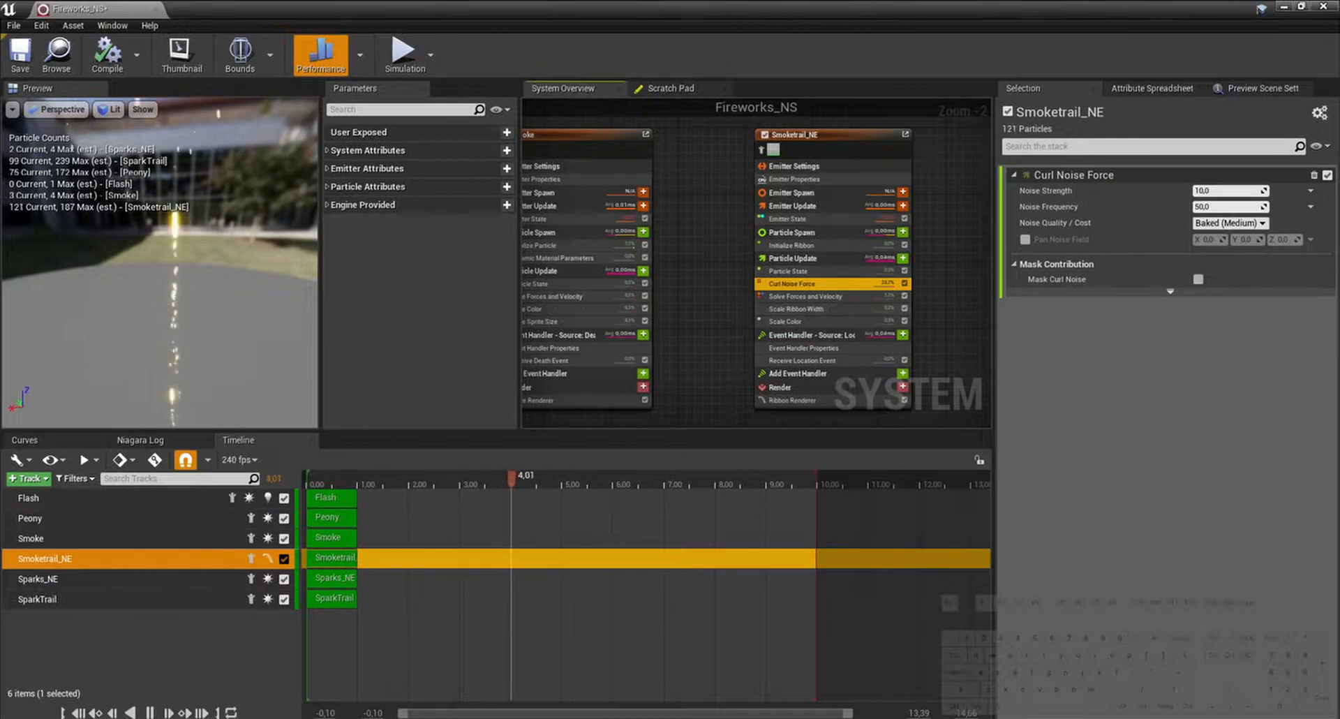
# Step: Set the Curl Noise Force's noise strength to 50
pyautogui.click(1228, 190)
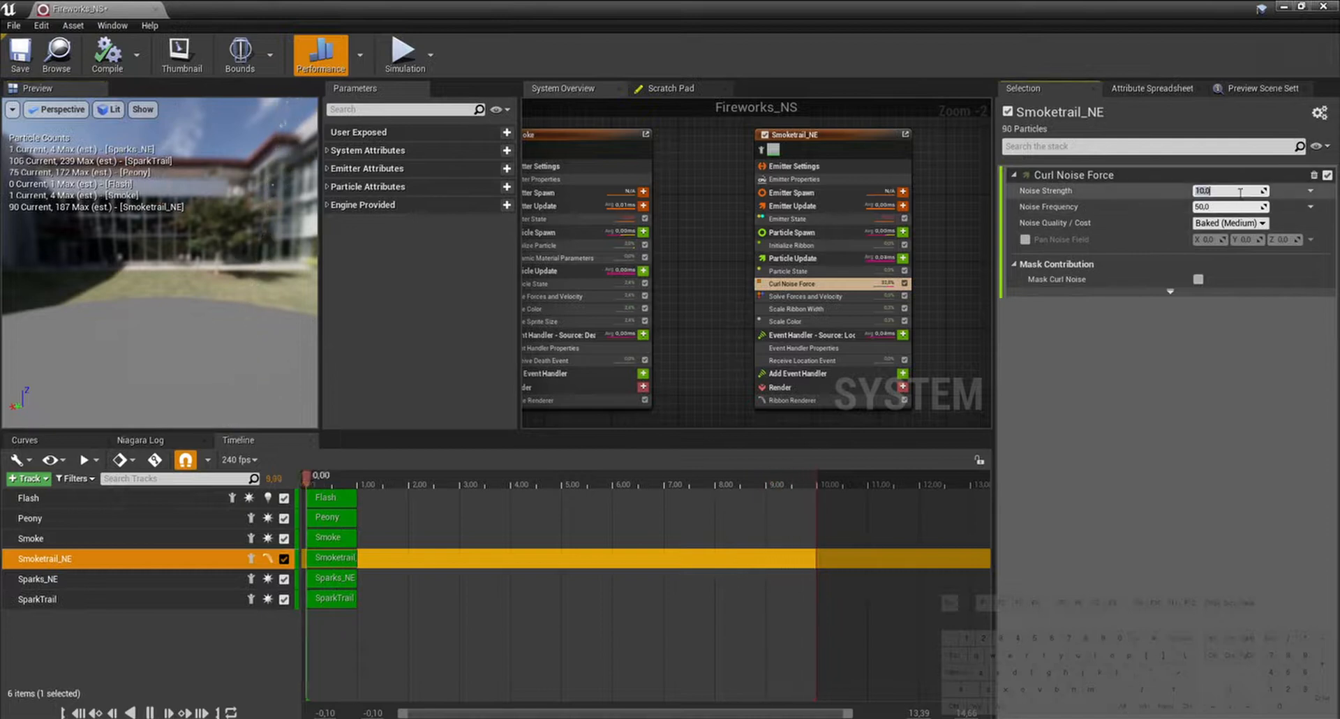
pyautogui.write('50')
pyautogui.press('Return')
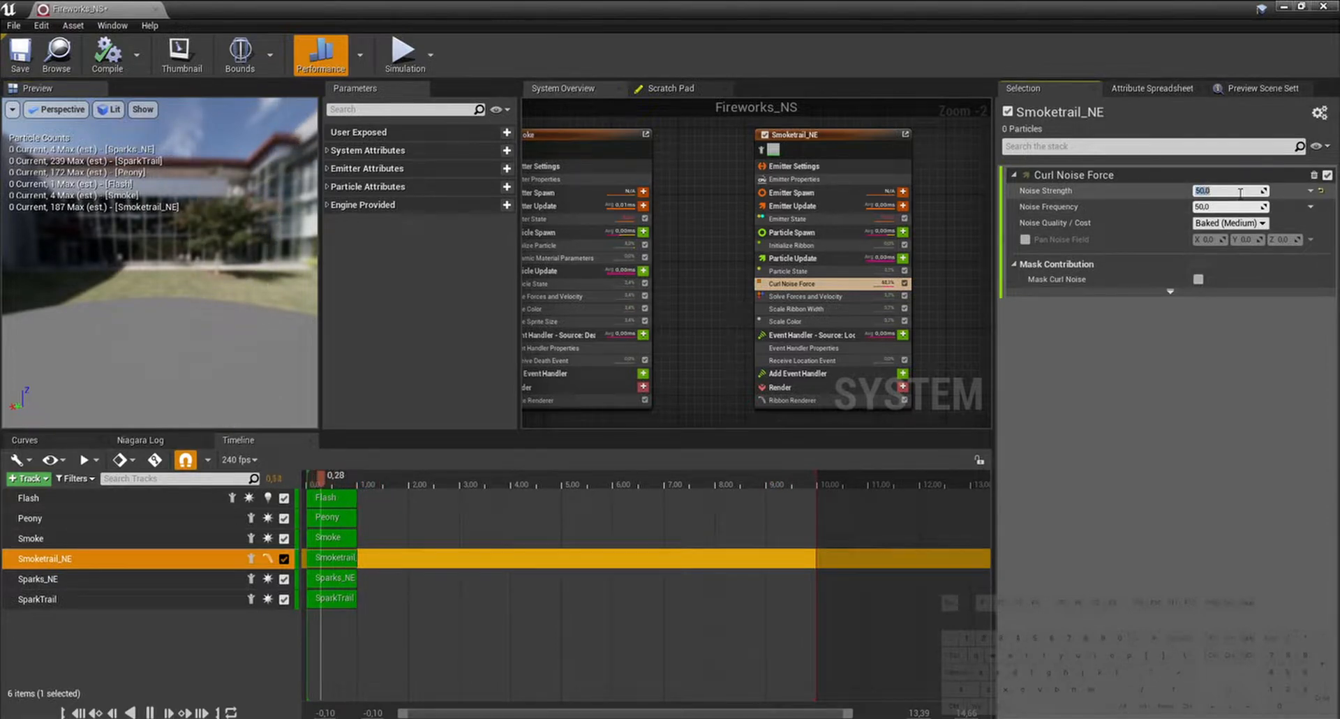
# Step: Set the Curl Noise Force's noise frequency to 3 in Smoketrail_NE
pyautogui.click(1240, 224)
pyautogui.click(1241, 207)
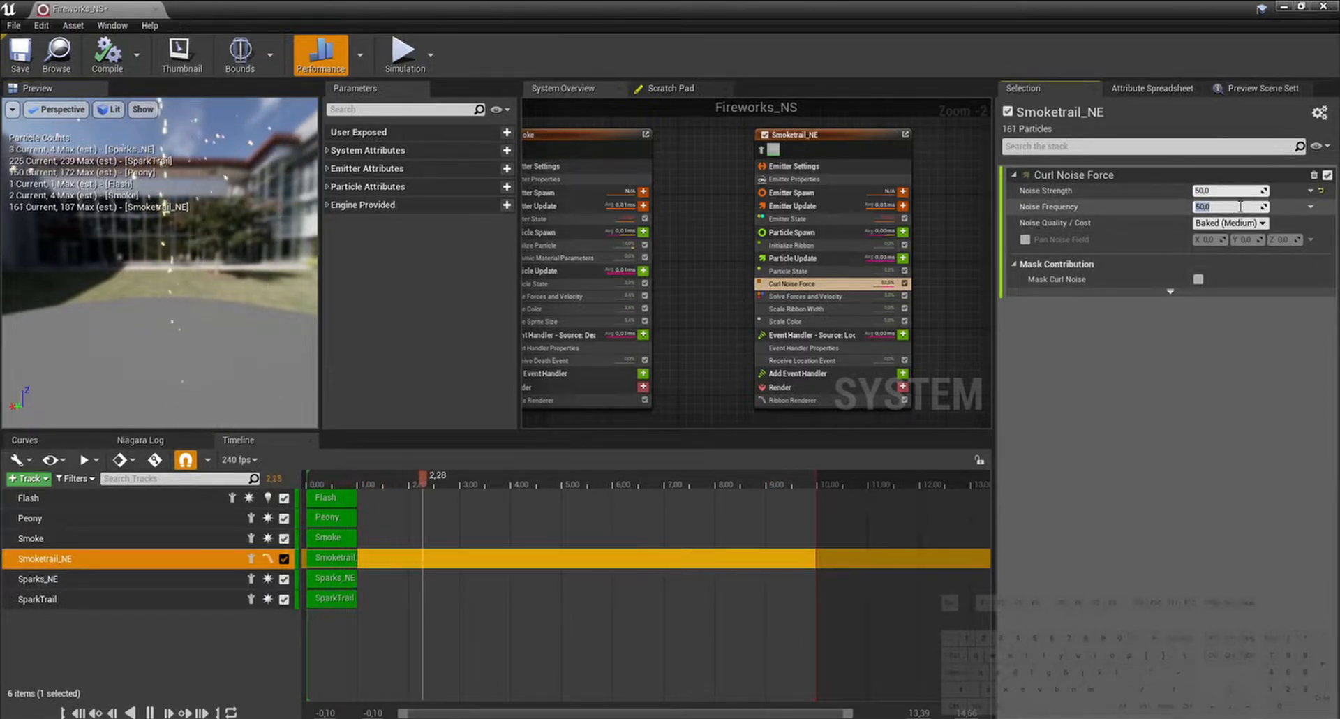
pyautogui.write('3')
pyautogui.press('Return')
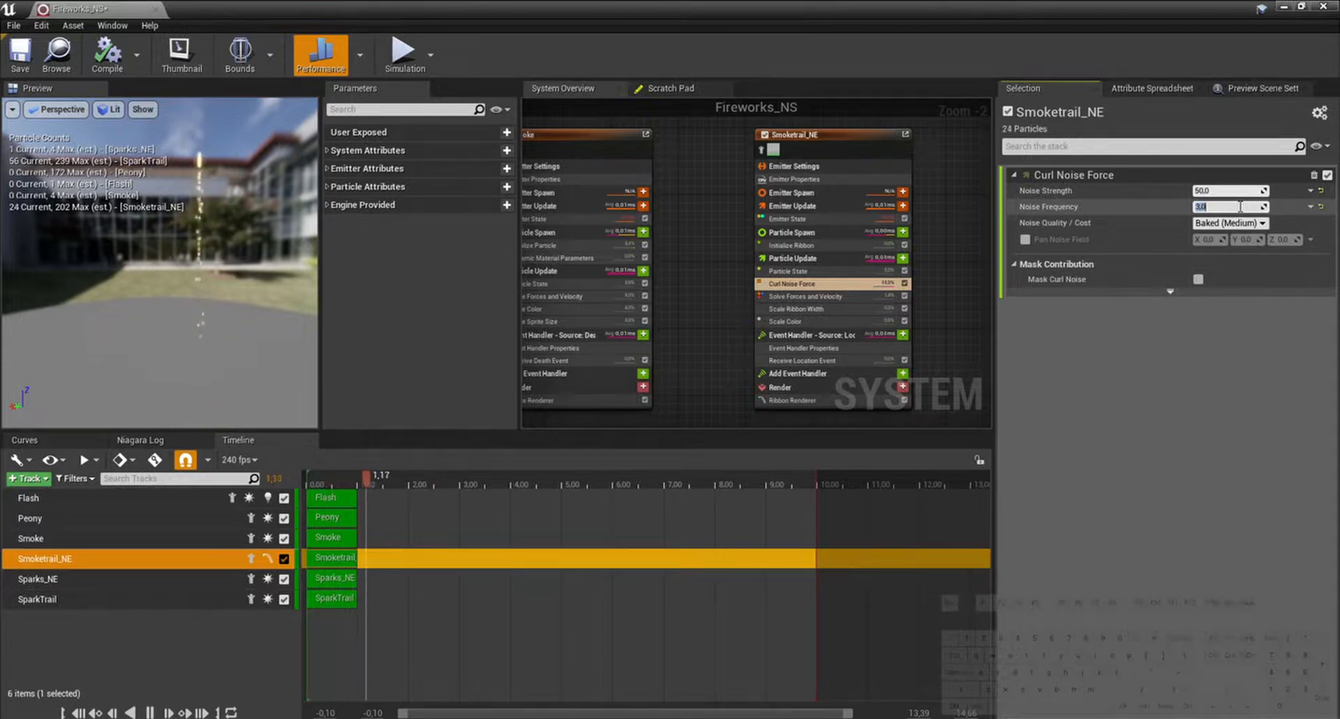
pyautogui.moveTo(955, 277); pyautogui.dragTo(891, 279, button='right')
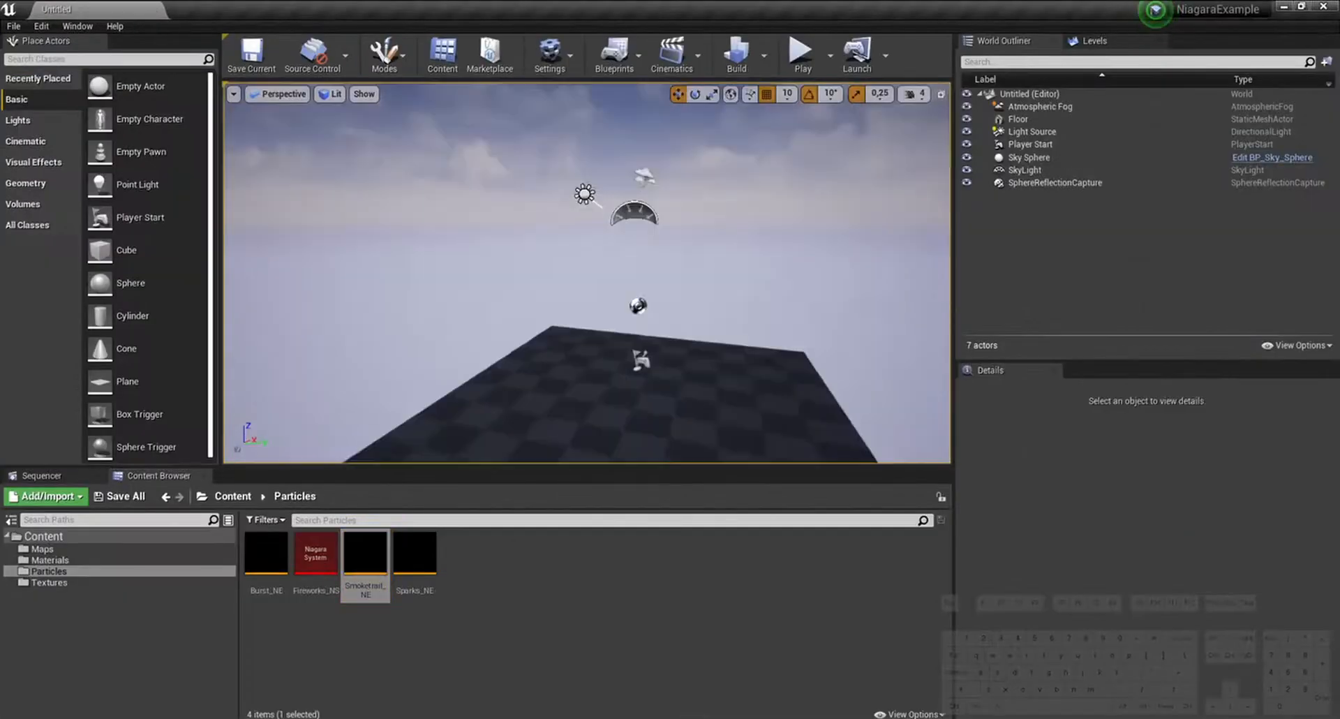
# Step: Switch to the level editor and delete the Floor mesh from the untitled level
pyautogui.moveTo(652, 355)
pyautogui.mouseDown(button='right')
pyautogui.moveTo(670, 391)
pyautogui.moveTo(652, 355)
pyautogui.mouseUp(button='right')
pyautogui.click(652, 355)
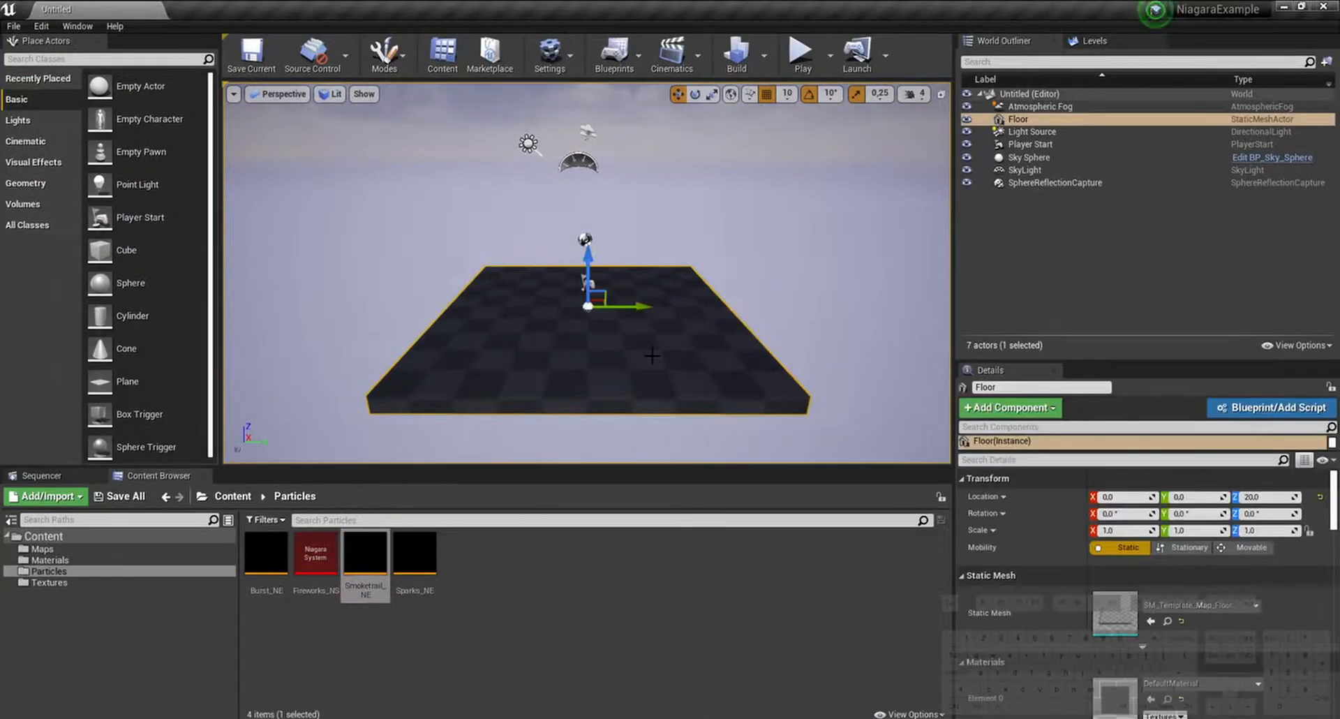
pyautogui.press('Delete')
# Step: Create a new landscape with the default settings and return to Select mode
pyautogui.click(384, 55)
pyautogui.click(408, 114)
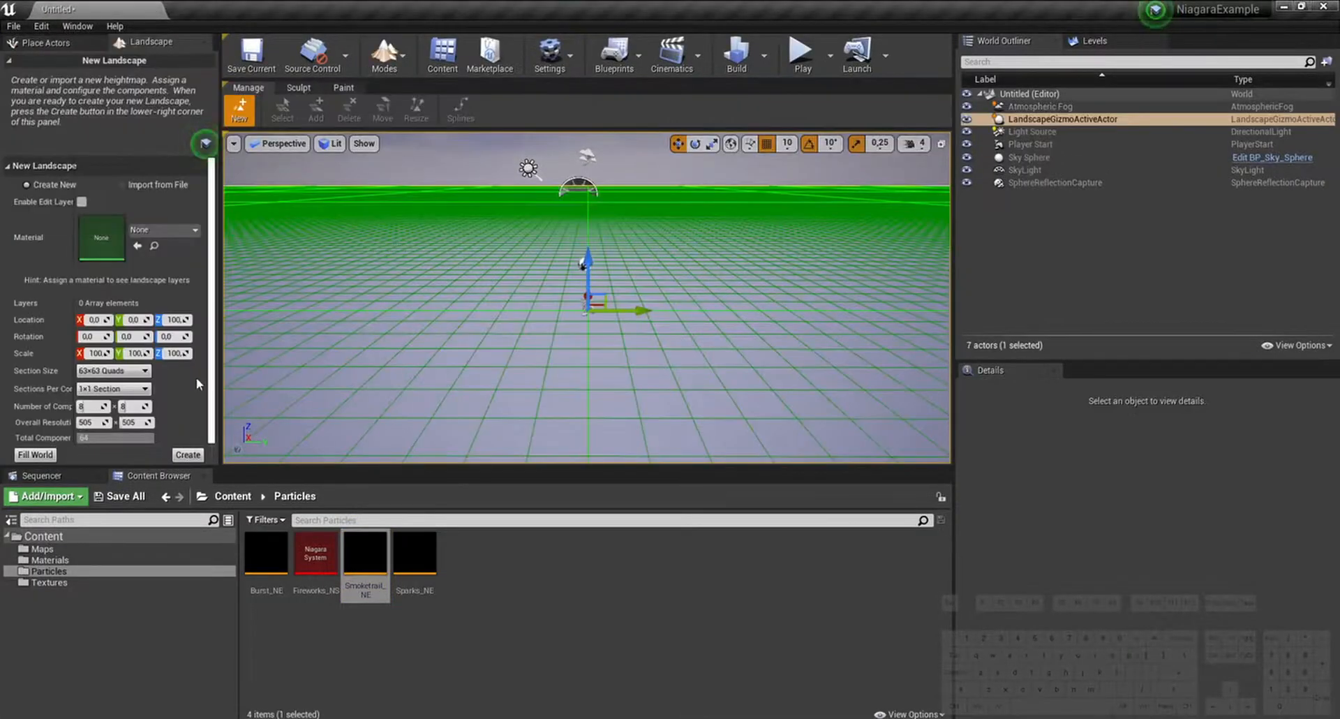
pyautogui.click(196, 456)
pyautogui.click(384, 56)
pyautogui.click(412, 96)
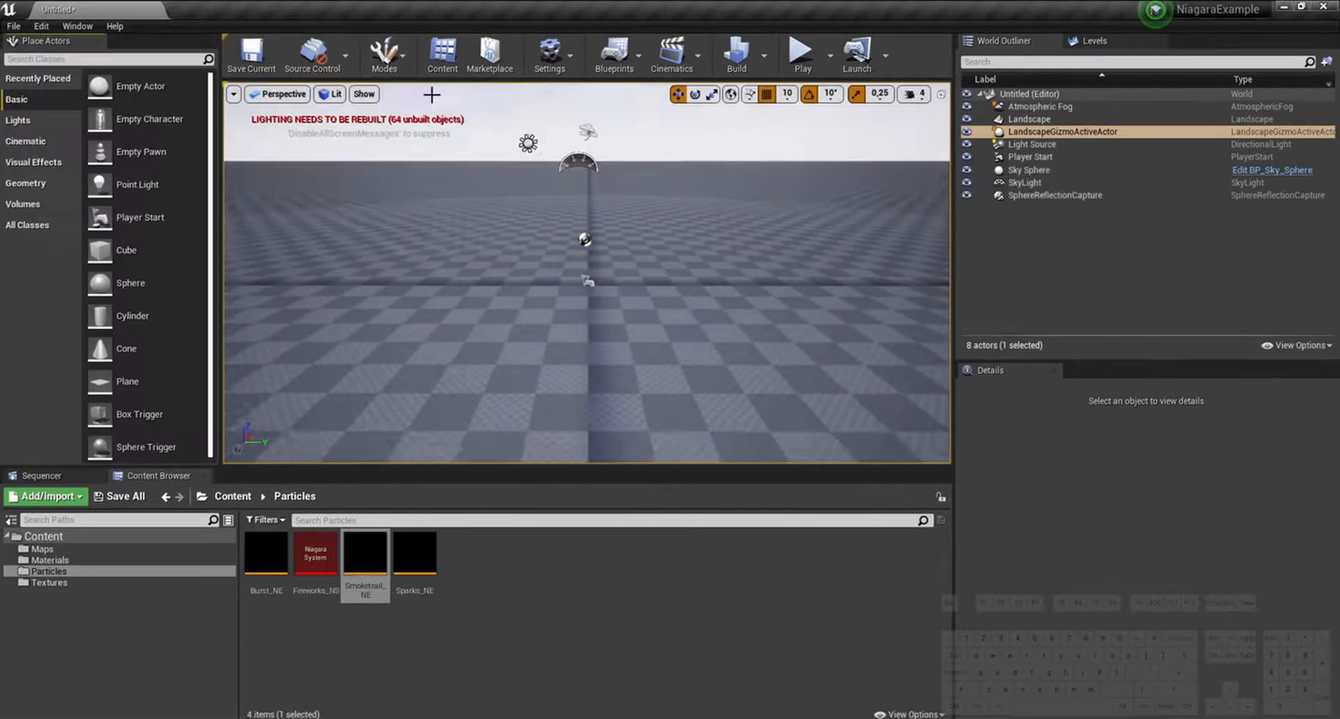
# Step: Add an Exponential Height Fog actor to the level above the landscape
pyautogui.moveTo(601, 279); pyautogui.dragTo(558, 280, button='right')
pyautogui.doubleClick(1041, 184)
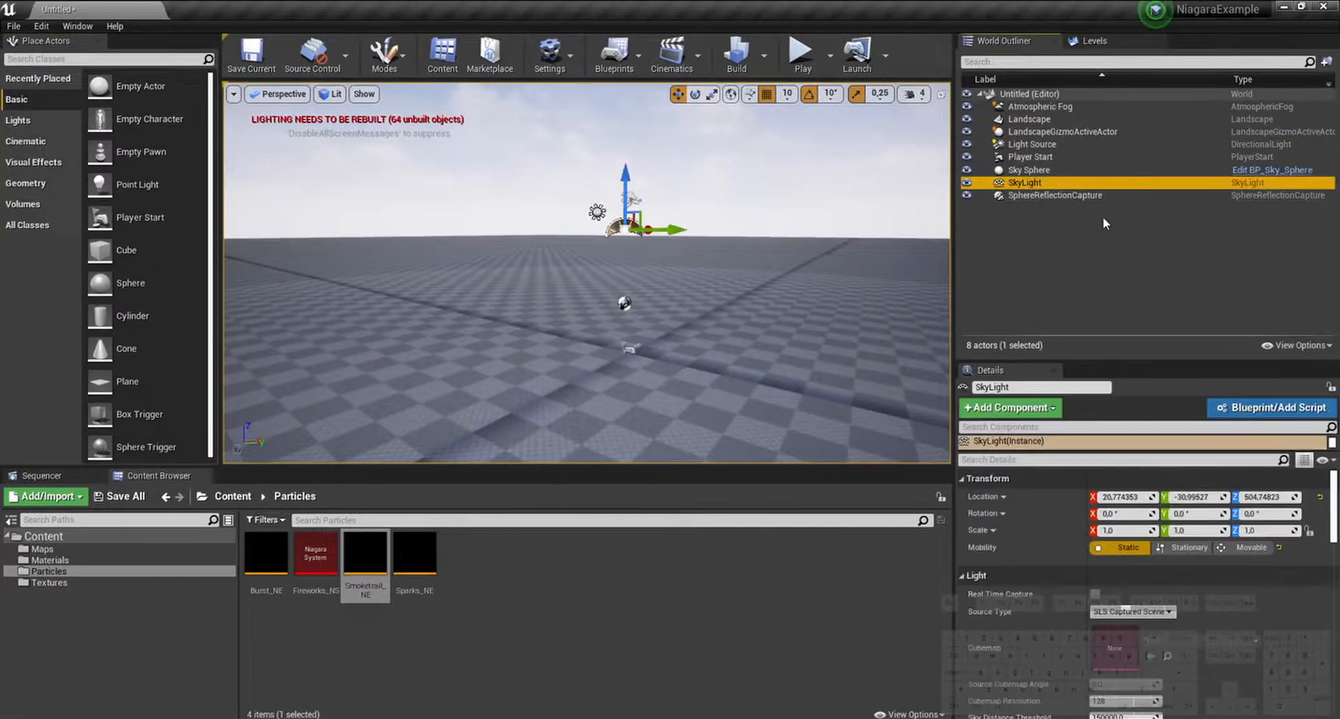
pyautogui.doubleClick(1040, 107)
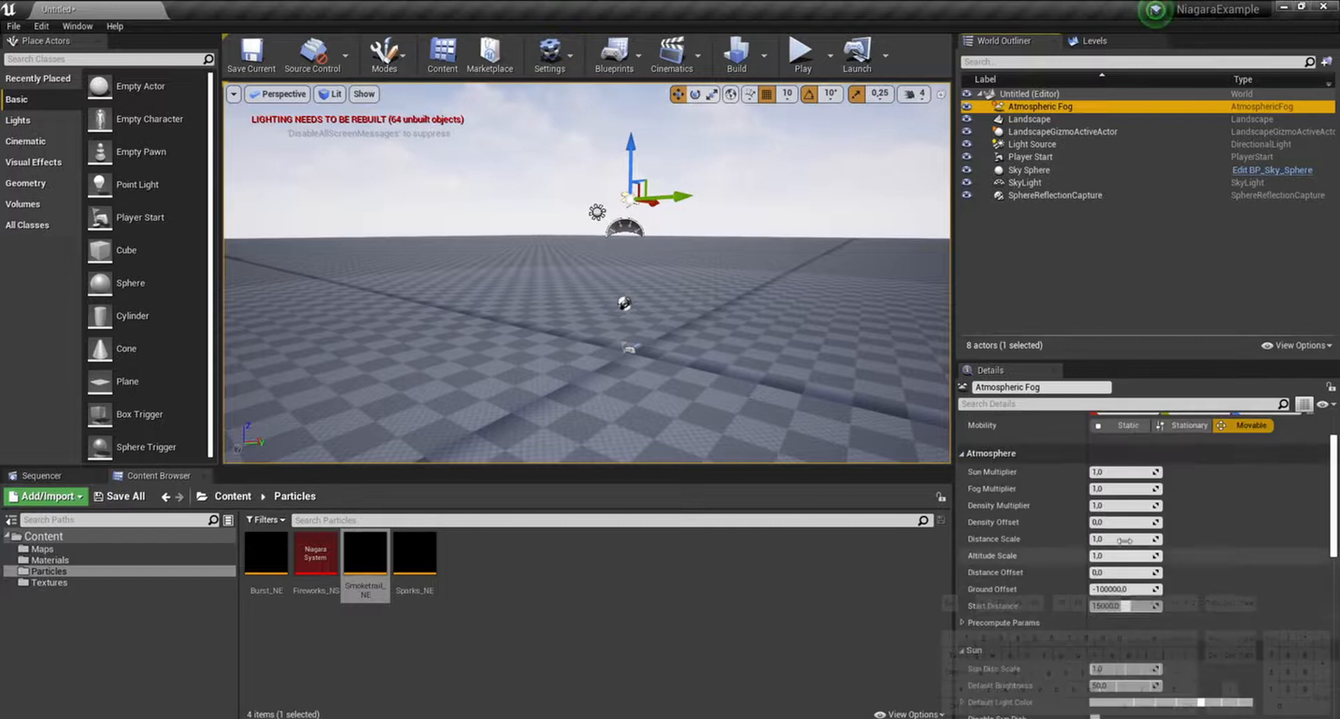
pyautogui.click(104, 58)
pyautogui.write('expo')
pyautogui.moveTo(80, 86); pyautogui.dragTo(569, 318)
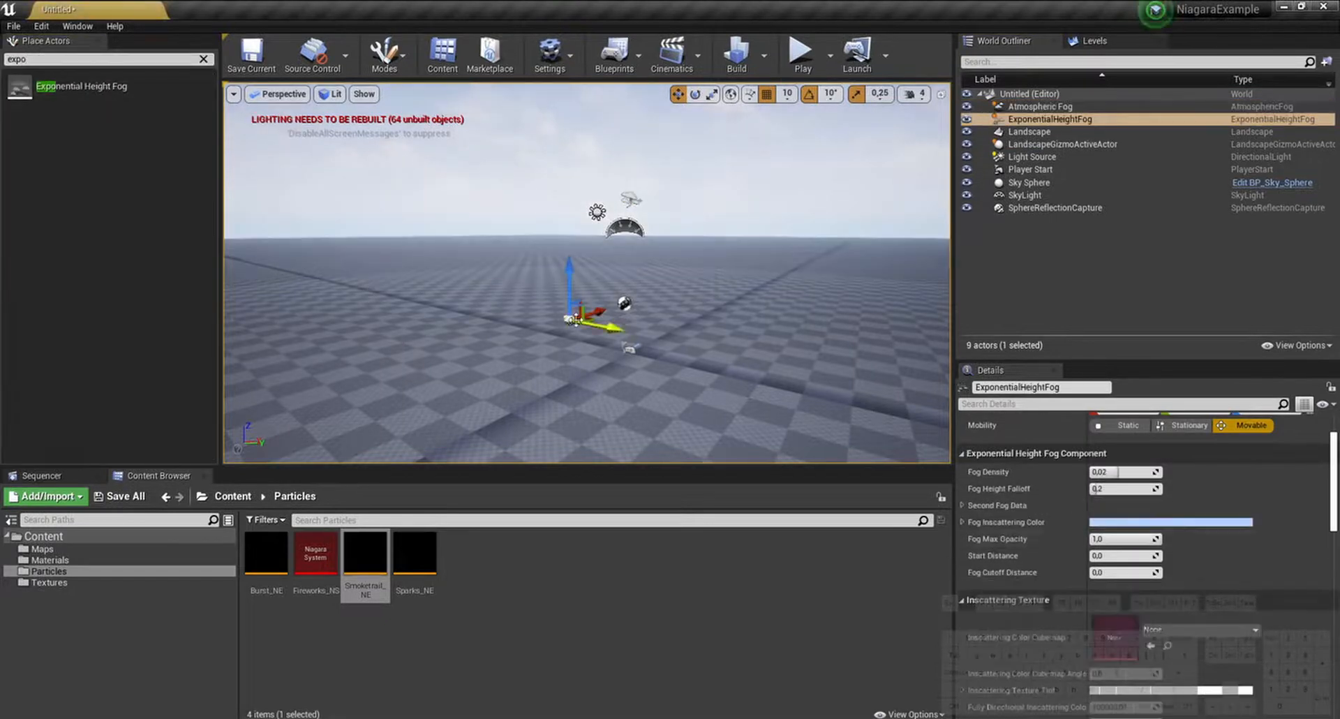
# Step: Try a fog density of 1.0 on the Exponential Height Fog and review its volumetric fog settings
pyautogui.scroll(-10, 1124, 491)
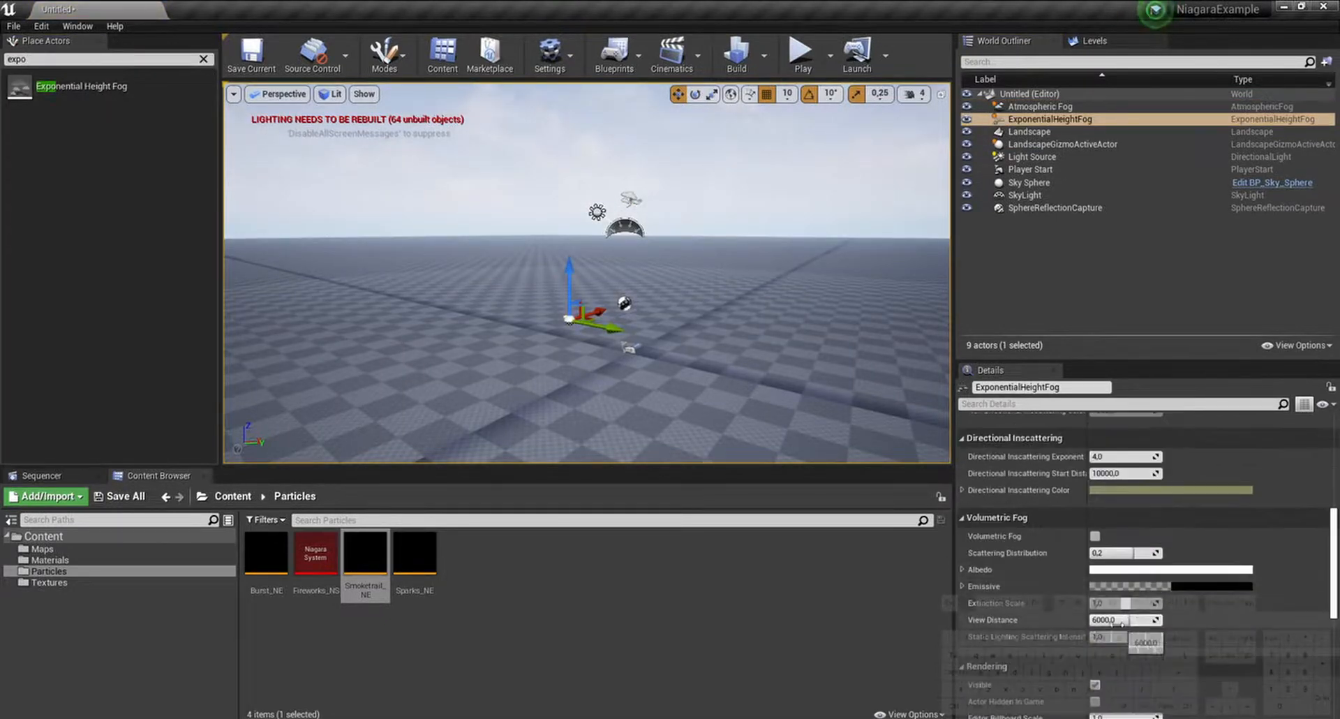
pyautogui.moveTo(1129, 620); pyautogui.dragTo(1092, 620)
pyautogui.scroll(10, 1179, 625)
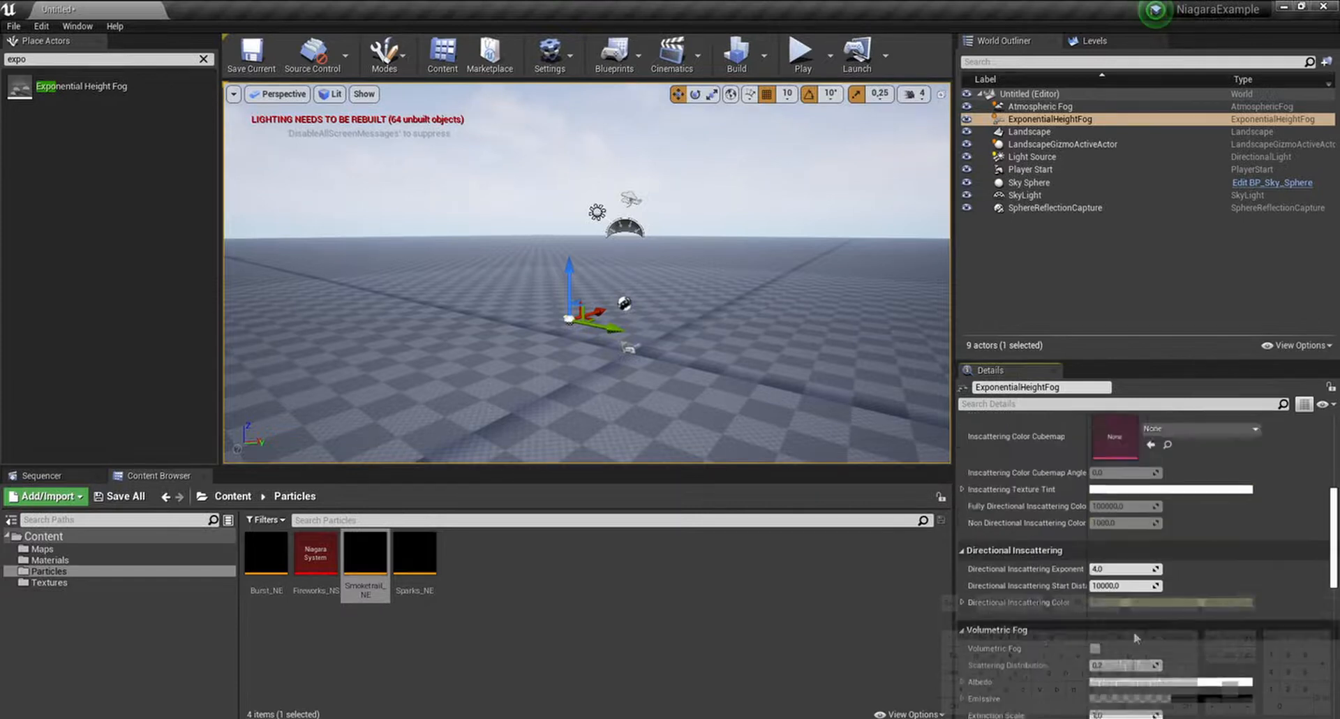
pyautogui.moveTo(1117, 472); pyautogui.dragTo(1153, 473)
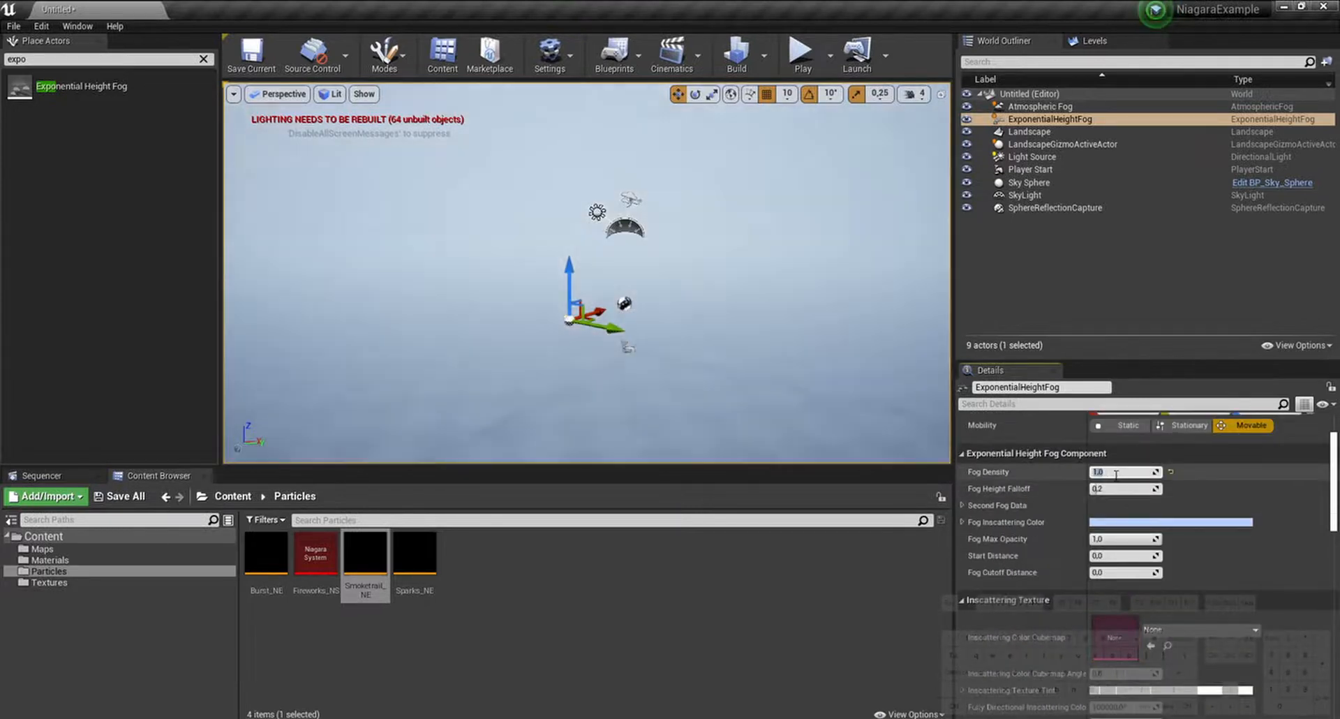
pyautogui.scroll(-10, 1153, 537)
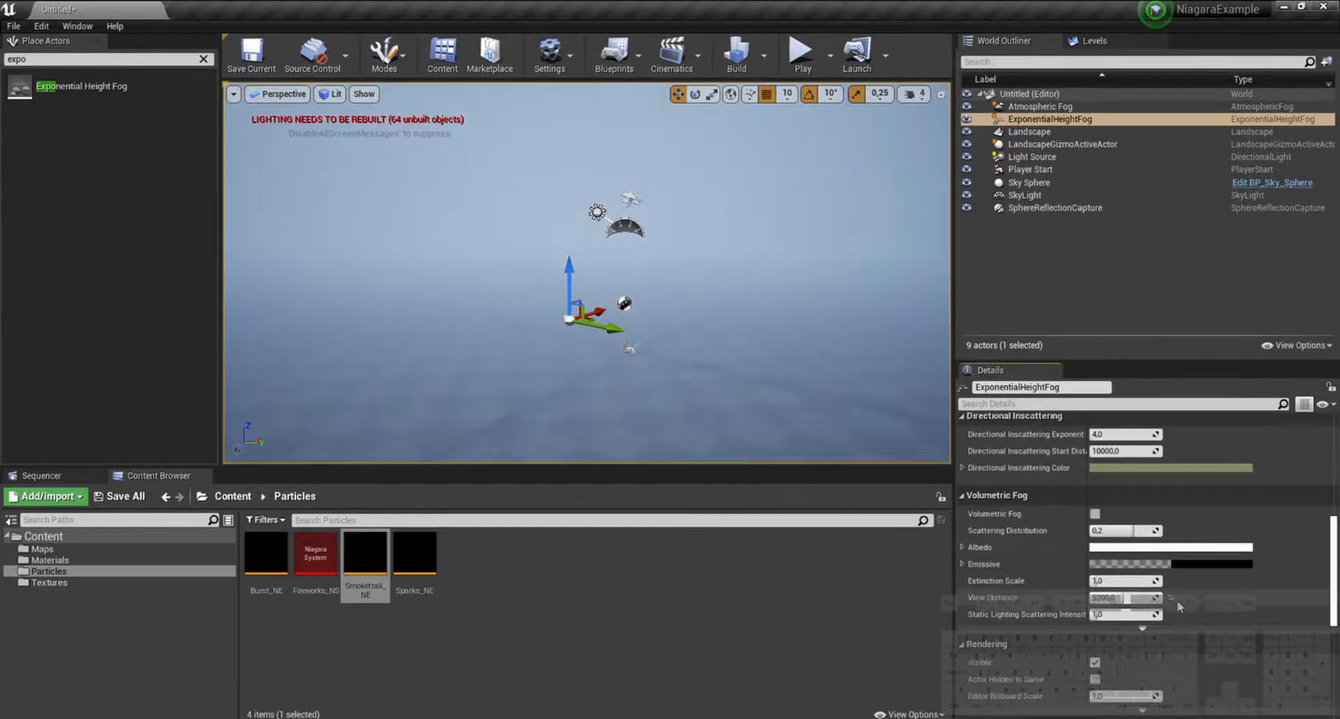
pyautogui.scroll(10, 1179, 606)
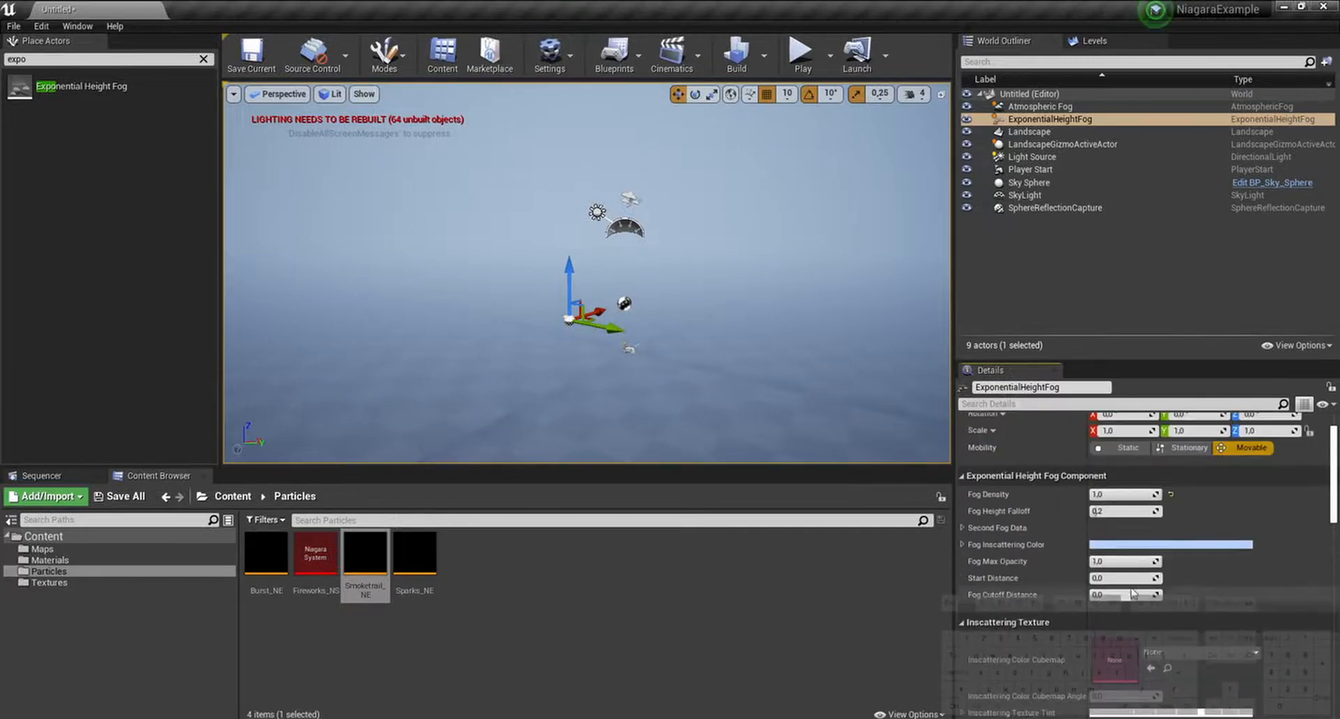
pyautogui.scroll(-10, 1132, 594)
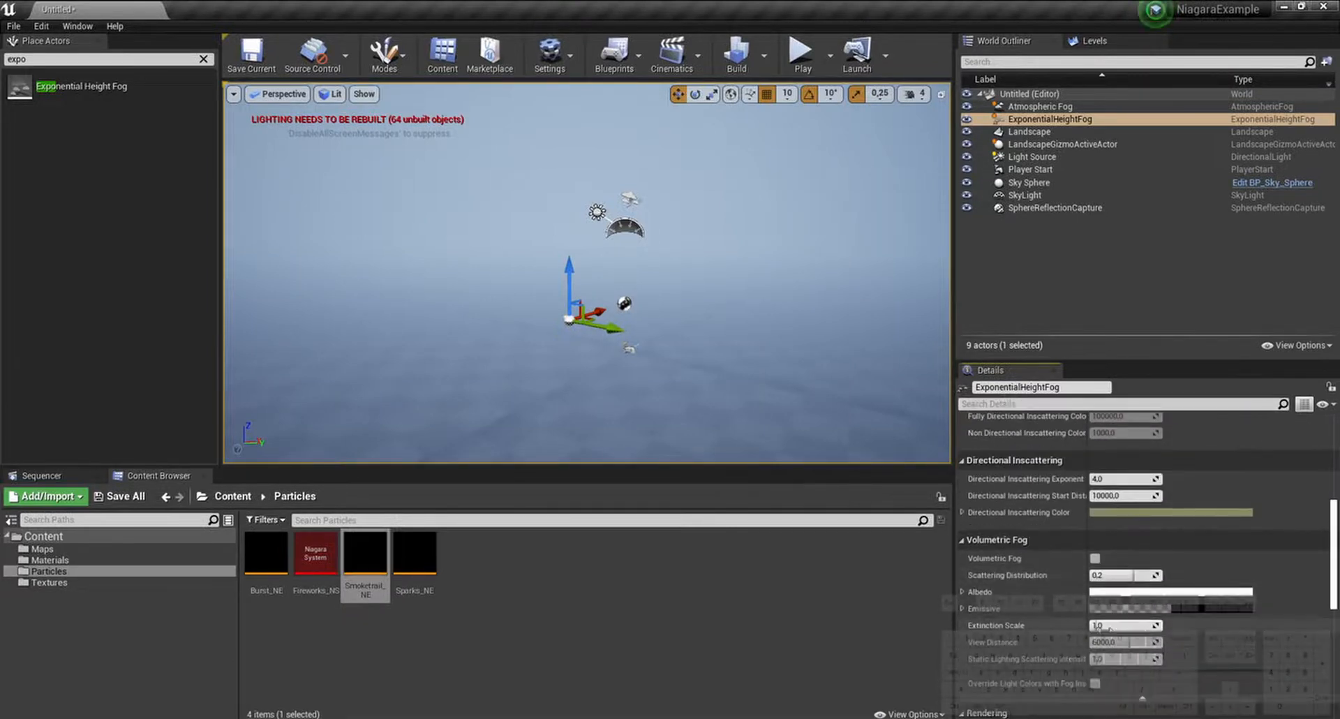
pyautogui.scroll(10, 1083, 617)
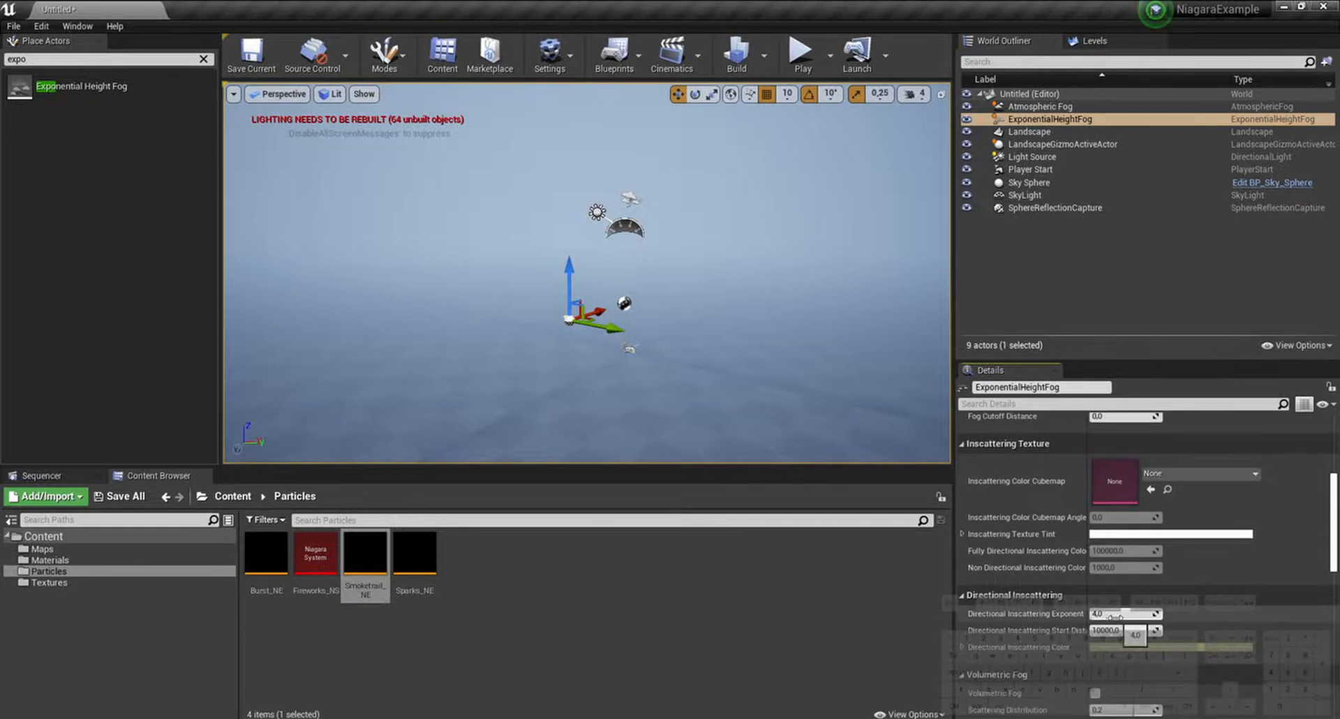
# Step: Hide the Atmospheric Fog actor and turn the view toward the horizon
pyautogui.click(1026, 107)
pyautogui.press('d')
pyautogui.moveTo(767, 244); pyautogui.dragTo(628, 244, button='right')
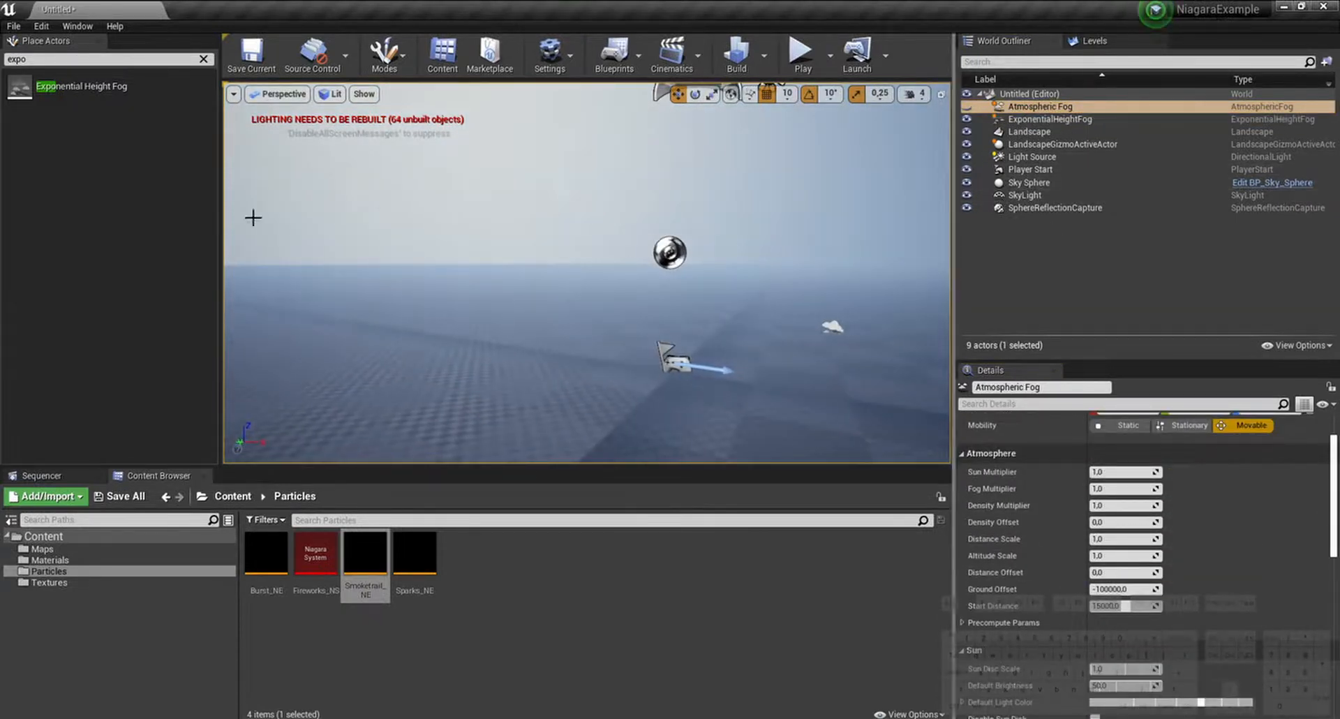
# Step: Add a Post Process Volume to the level near the Player Start
pyautogui.click(203, 60)
pyautogui.click(75, 59)
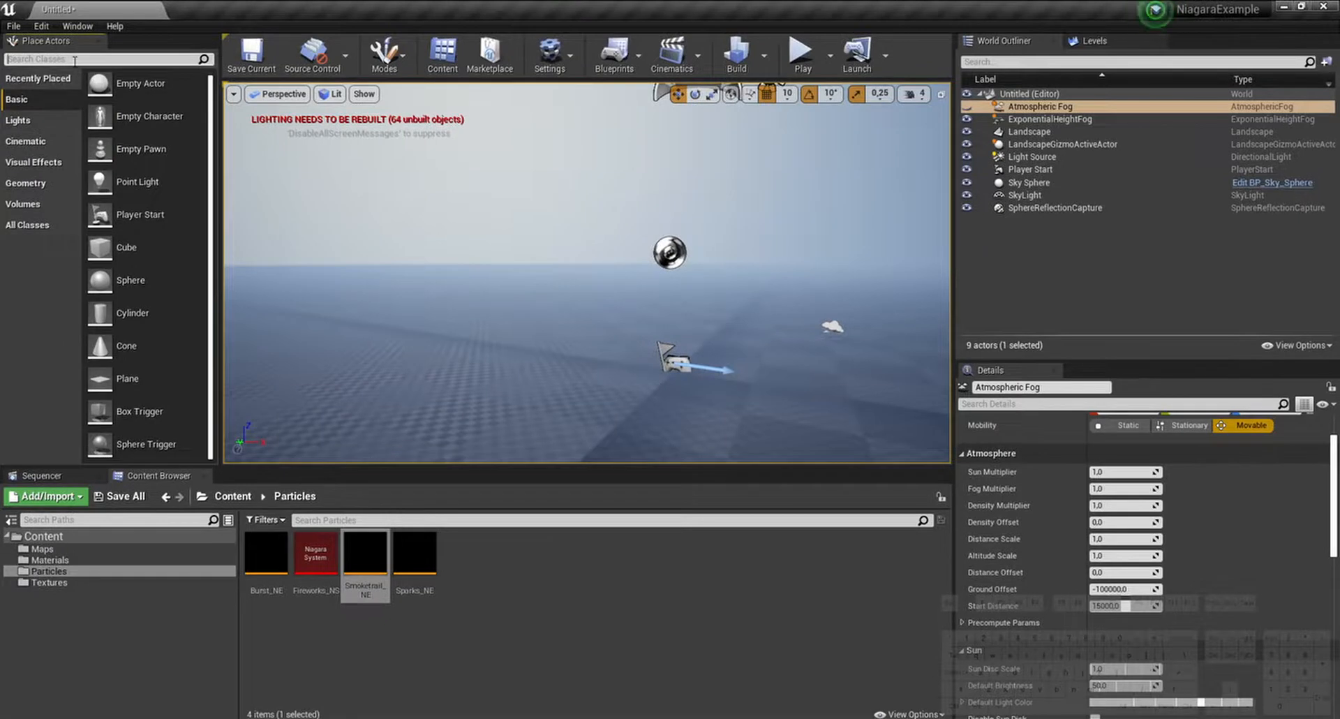
pyautogui.write('pos')
pyautogui.moveTo(79, 86); pyautogui.dragTo(667, 307)
# Step: Enable Infinite Extent (Unbound) on the Post Process Volume
pyautogui.scroll(-5, 1228, 540)
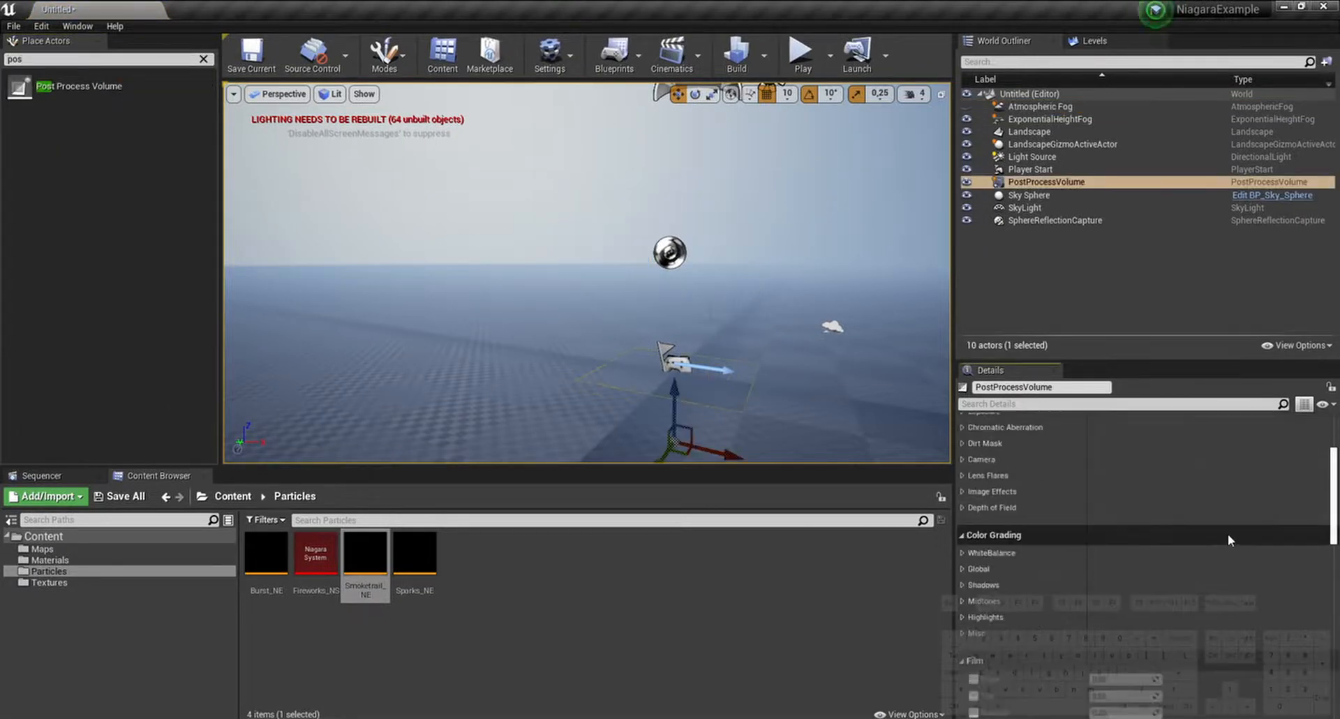
pyautogui.click(1117, 403)
pyautogui.write('unb')
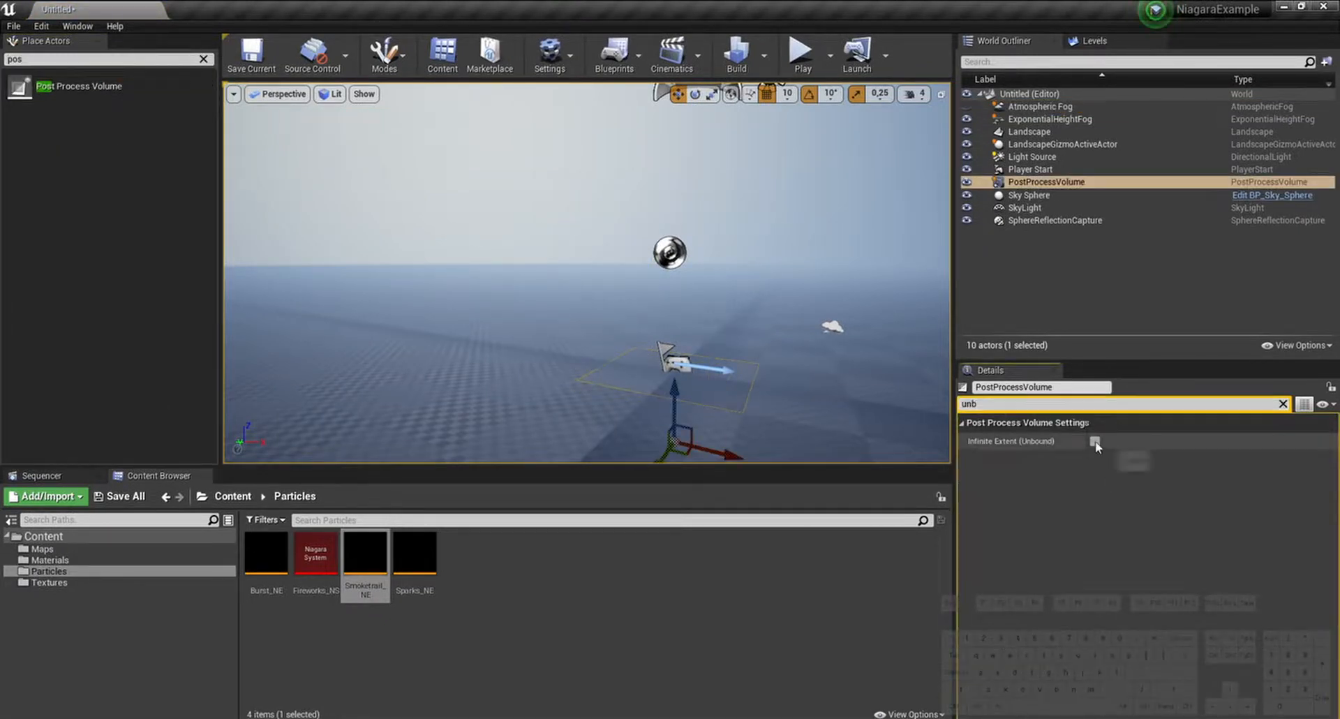
pyautogui.click(1095, 442)
# Step: Override the Post Process Volume's exposure by setting both Min Brightness and Max Brightness to 1
pyautogui.click(1128, 403)
pyautogui.write('exposure')
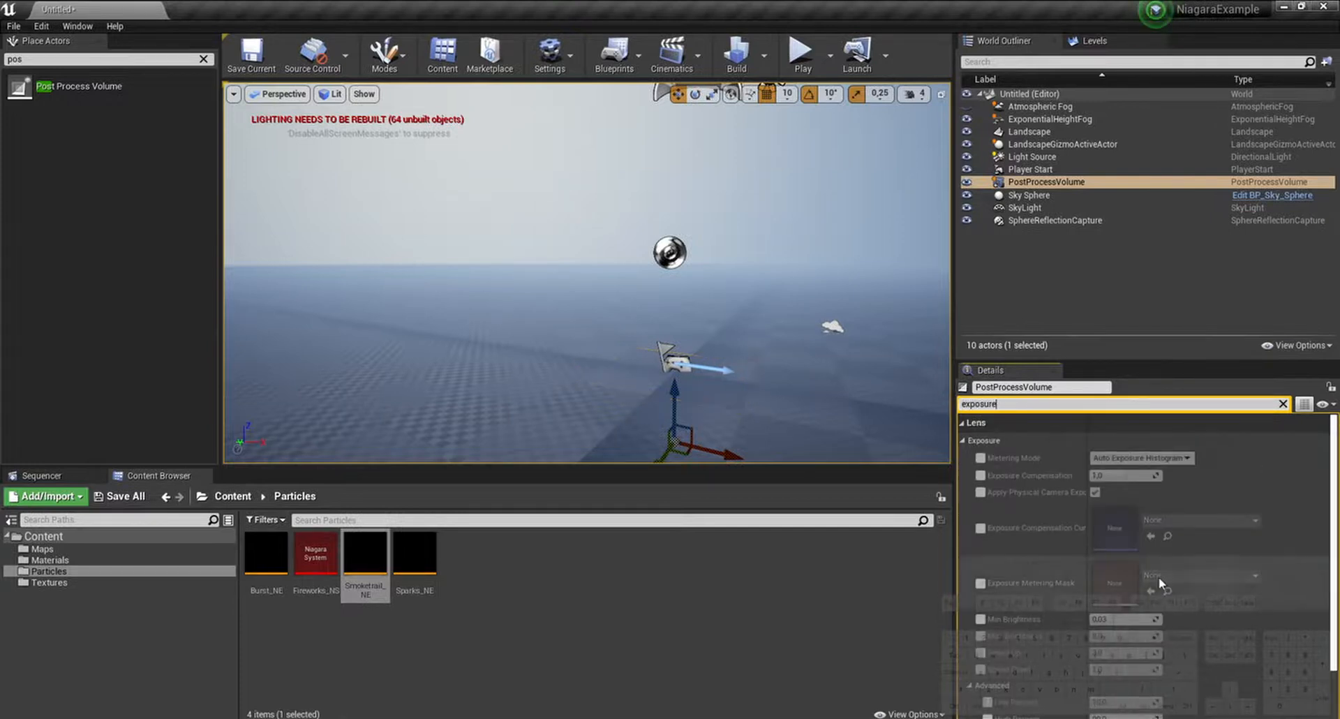
pyautogui.scroll(-2, 976, 622)
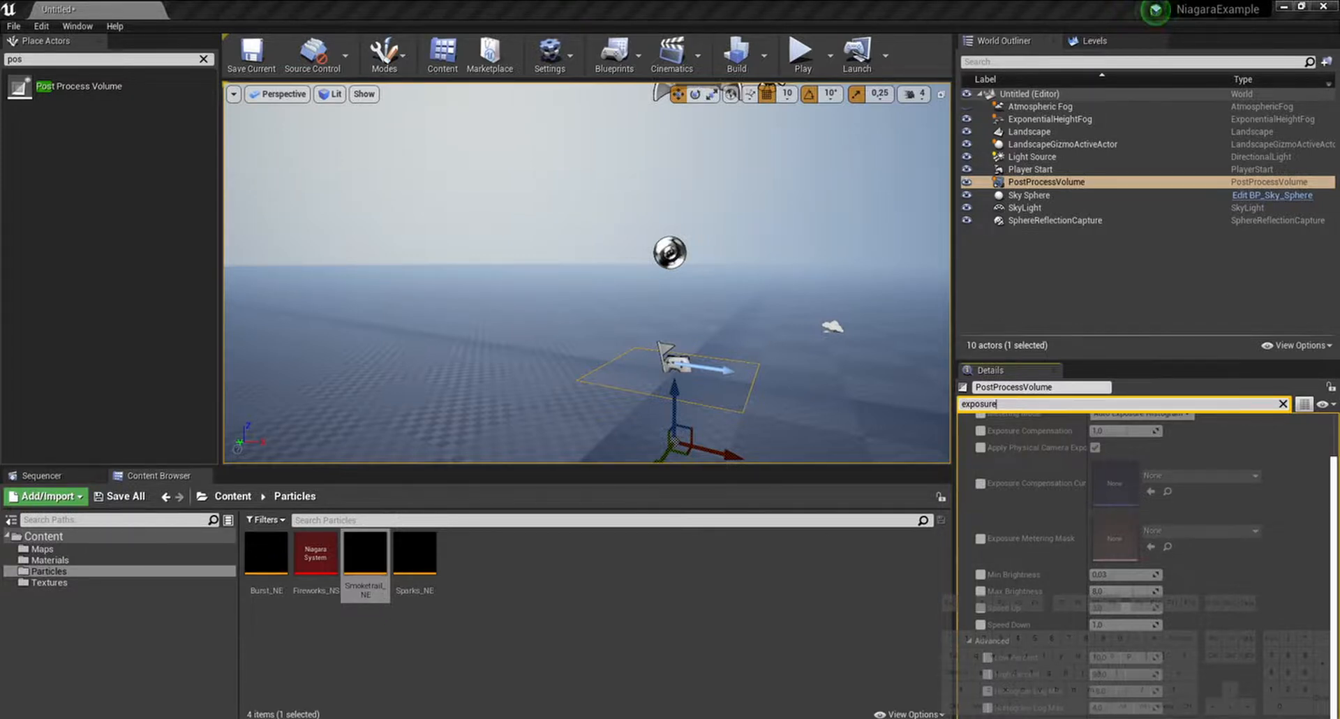
pyautogui.click(980, 591)
pyautogui.click(980, 574)
pyautogui.click(1120, 576)
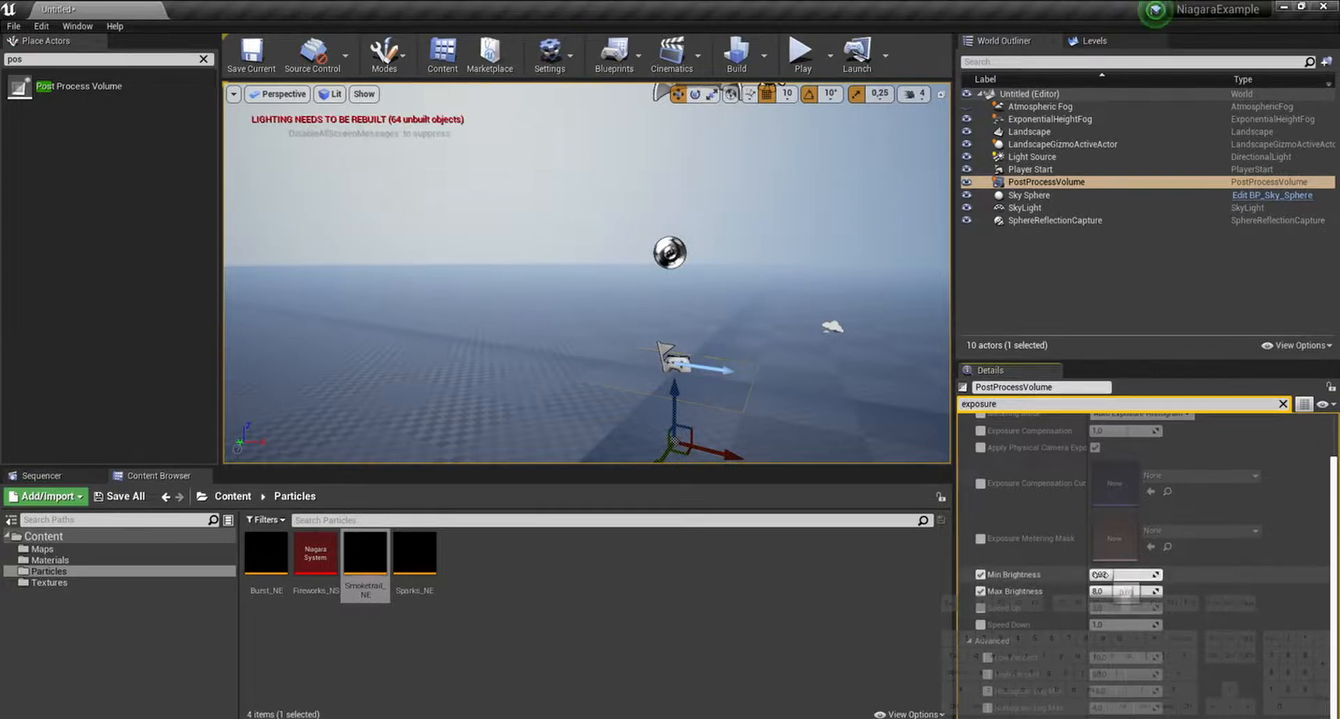
pyautogui.write('1')
pyautogui.press('Tab')
pyautogui.write('1')
pyautogui.press('Return')
# Step: Set the Light Source's intensity to 1 lux and its mobility to Movable
pyautogui.click(1033, 157)
pyautogui.click(1283, 460)
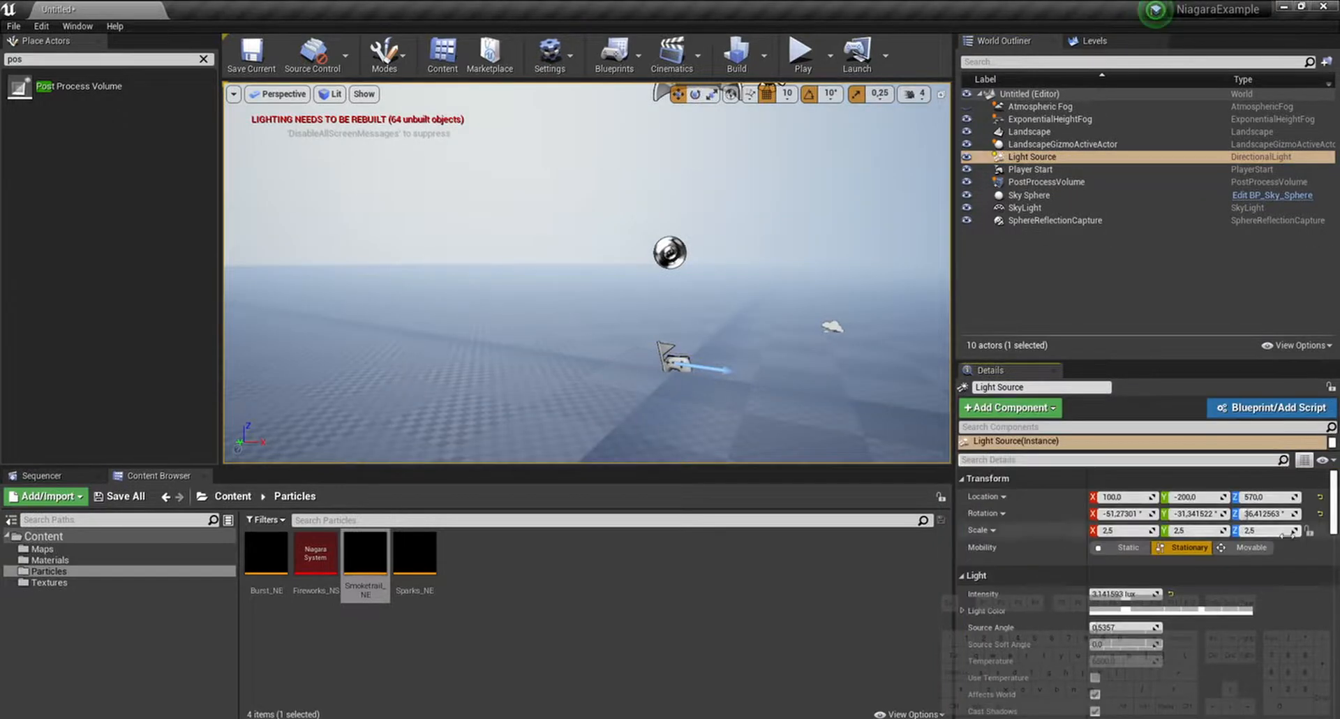
pyautogui.write('1')
pyautogui.press('Return')
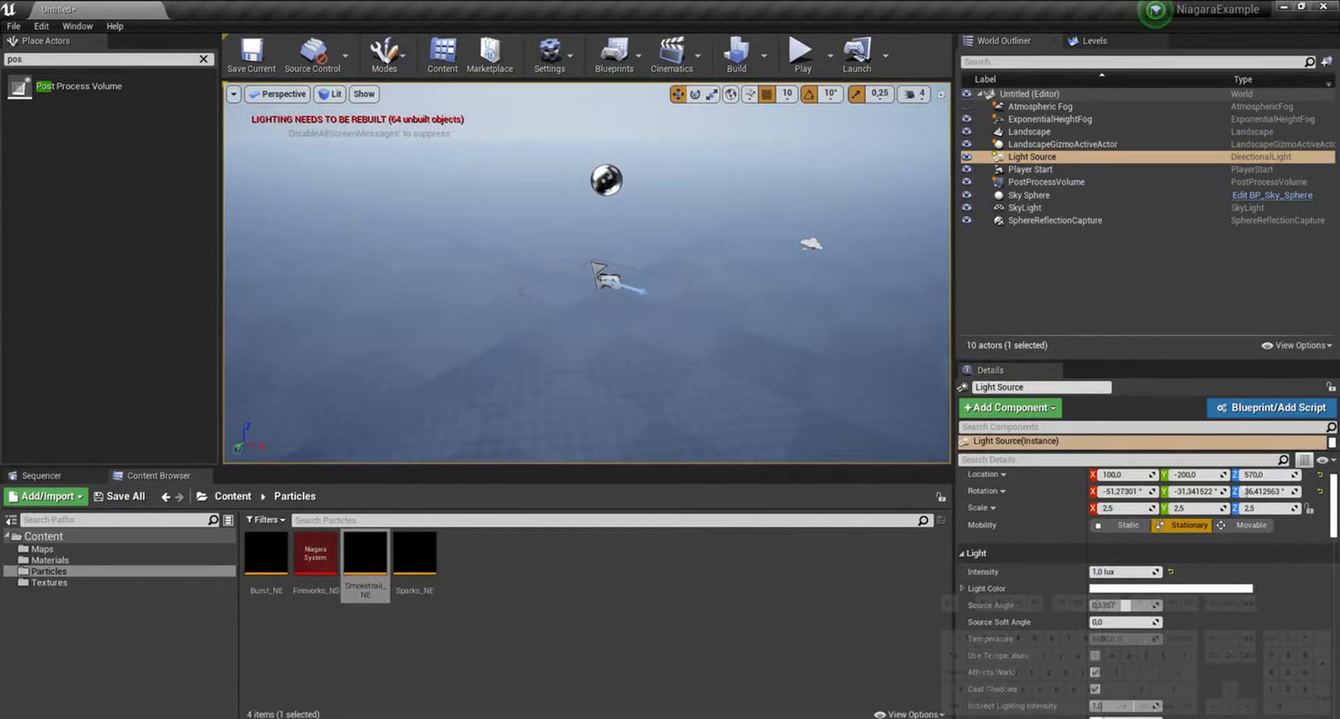
pyautogui.click(1246, 525)
# Step: Set the Exponential Height Fog's fog density to 0.5 and its fog height falloff to 0.5
pyautogui.click(1055, 119)
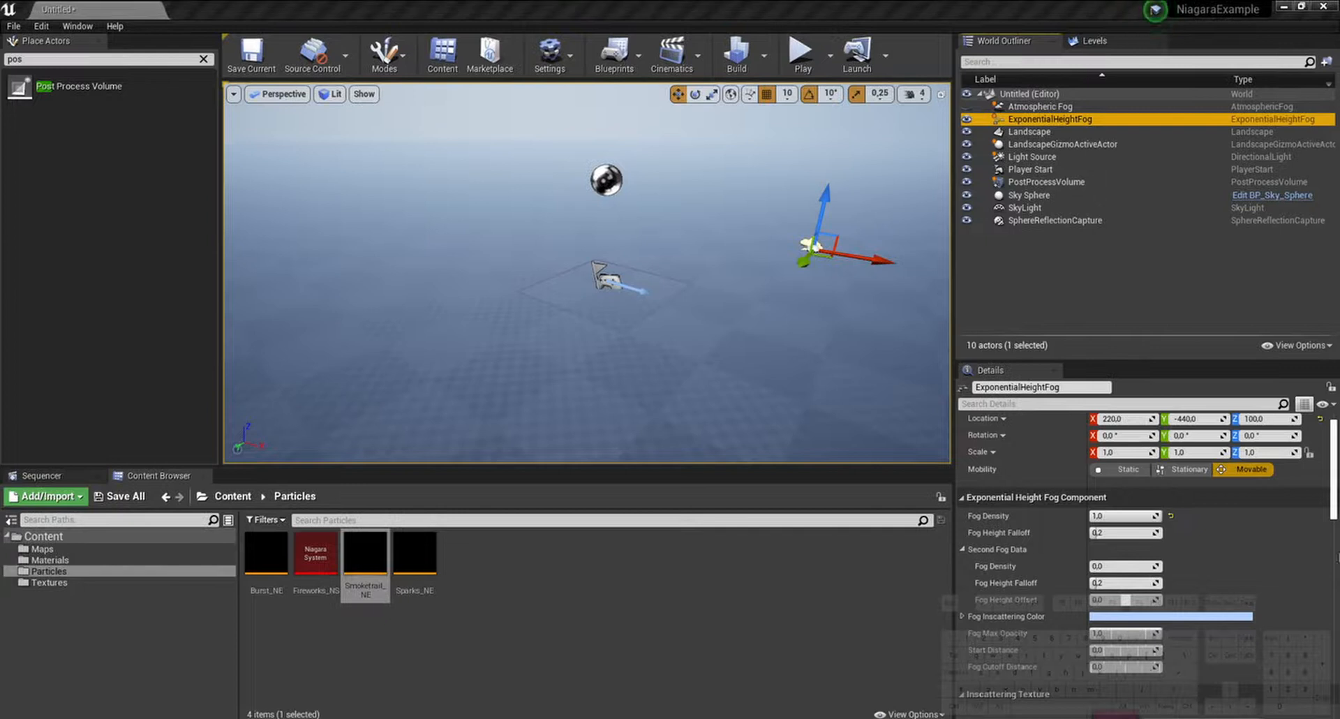
pyautogui.click(1110, 516)
pyautogui.write('0,5')
pyautogui.press('Tab')
pyautogui.scroll(-1, 1132, 605)
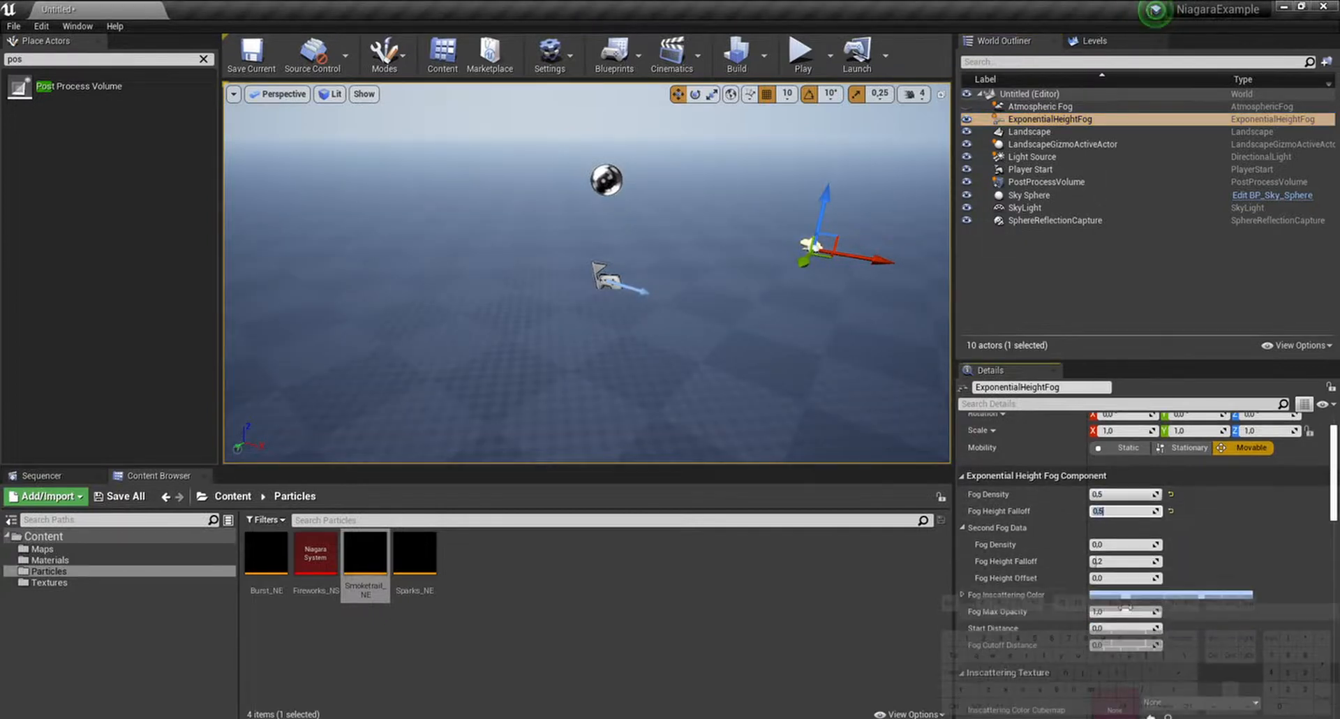
# Step: Change the Exponential Height Fog's inscattering color to a darker blue
pyautogui.click(1150, 595)
pyautogui.moveTo(916, 482); pyautogui.dragTo(907, 452)
pyautogui.click(1054, 501)
pyautogui.click(1054, 507)
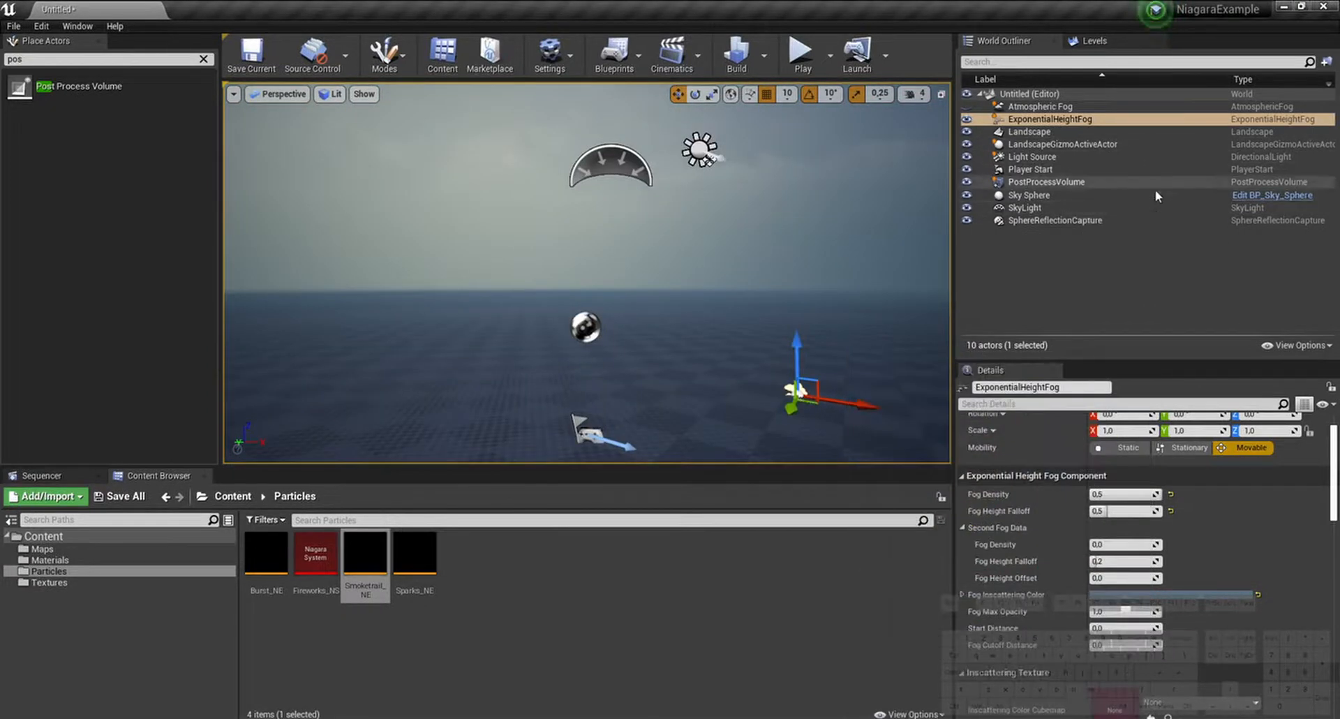
# Step: Place the Fireworks_NS system on the landscape and switch the viewport to game view
pyautogui.doubleClick(1135, 220)
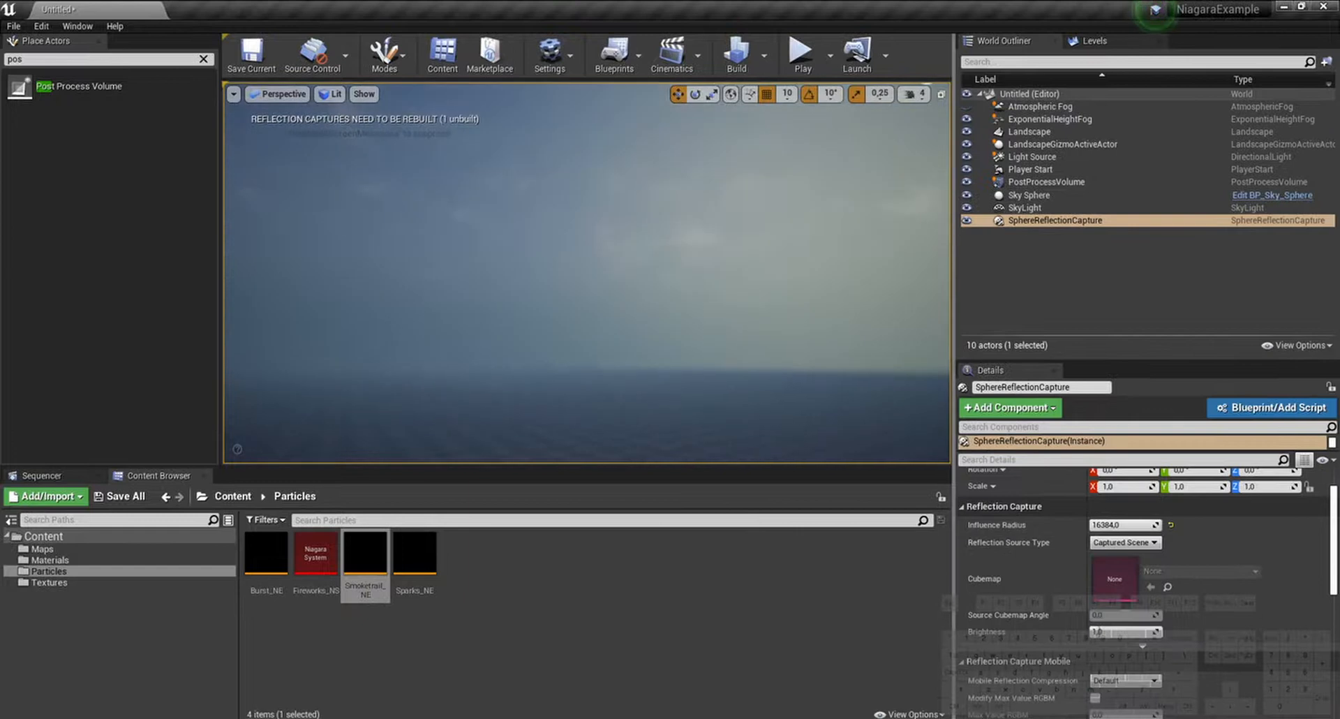
pyautogui.moveTo(315, 555); pyautogui.dragTo(548, 440)
pyautogui.moveTo(617, 391); pyautogui.dragTo(619, 390)
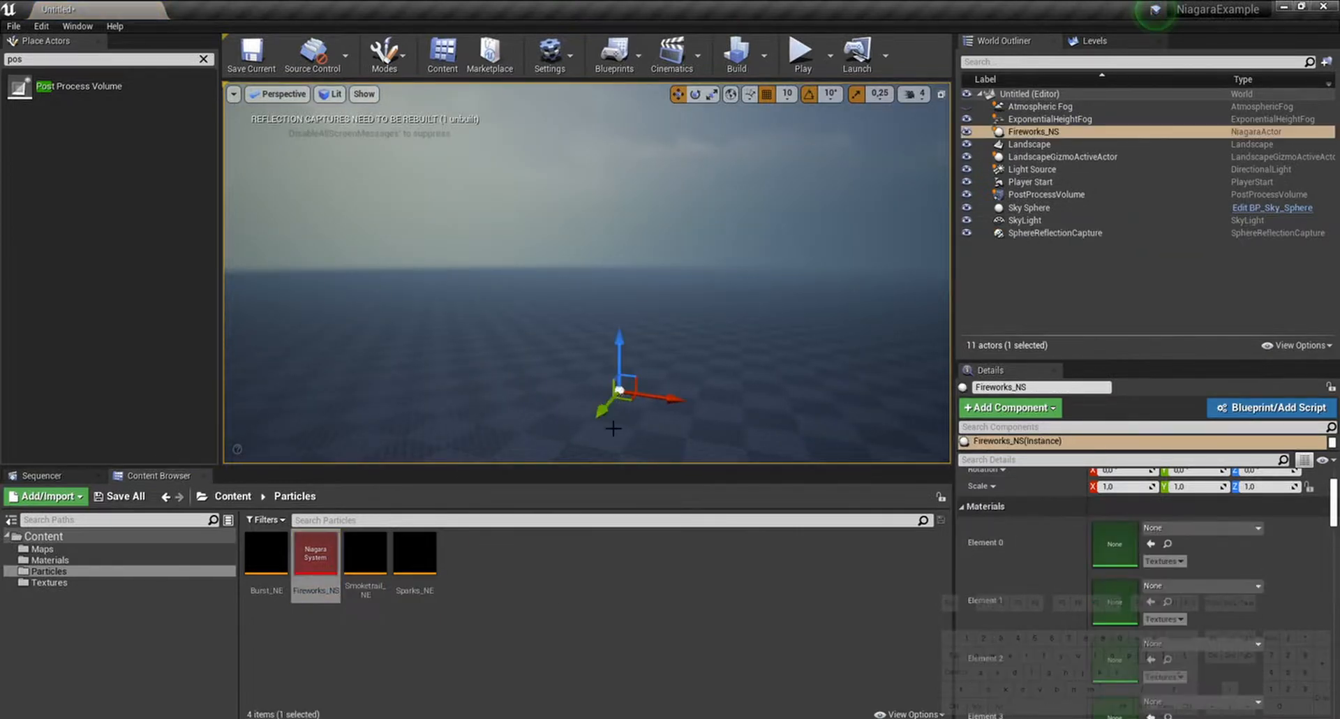
pyautogui.moveTo(687, 404); pyautogui.dragTo(694, 377, button='right')
pyautogui.press('g')
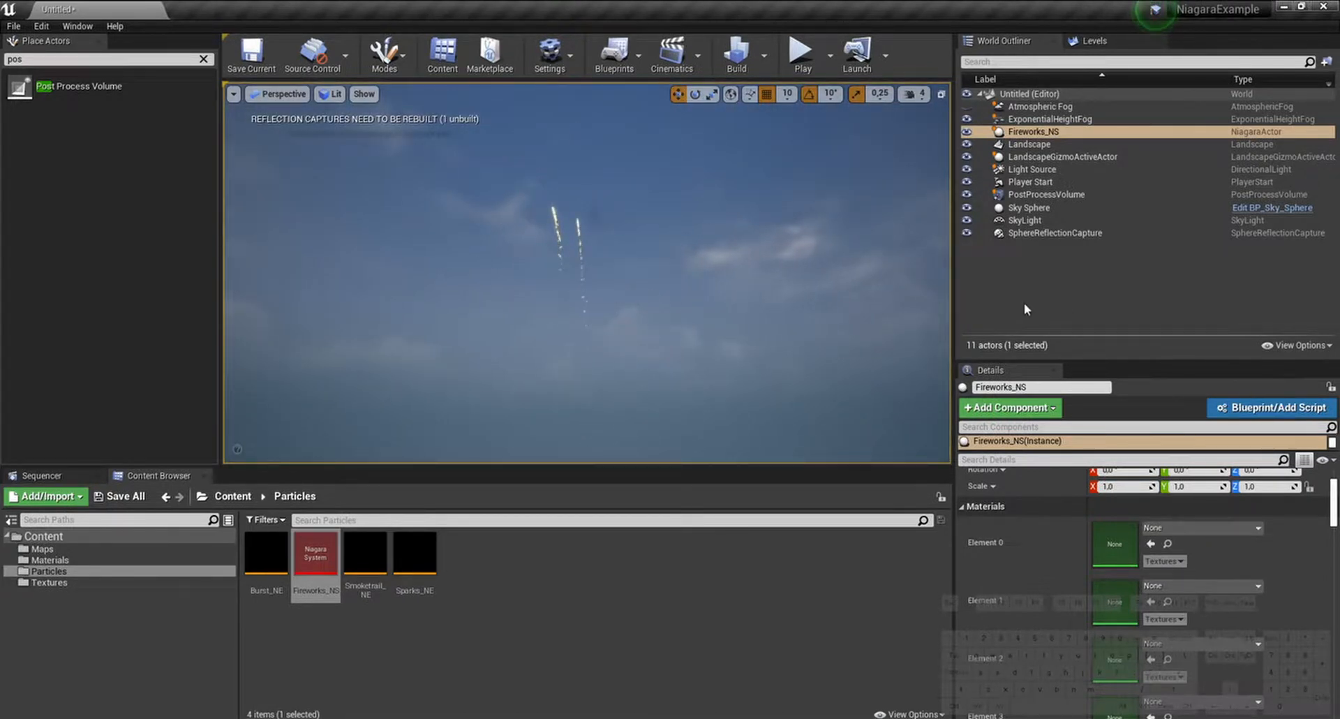
# Step: Hide the Sky Sphere and view the fireworks against the plain fogged sky
pyautogui.click(967, 208)
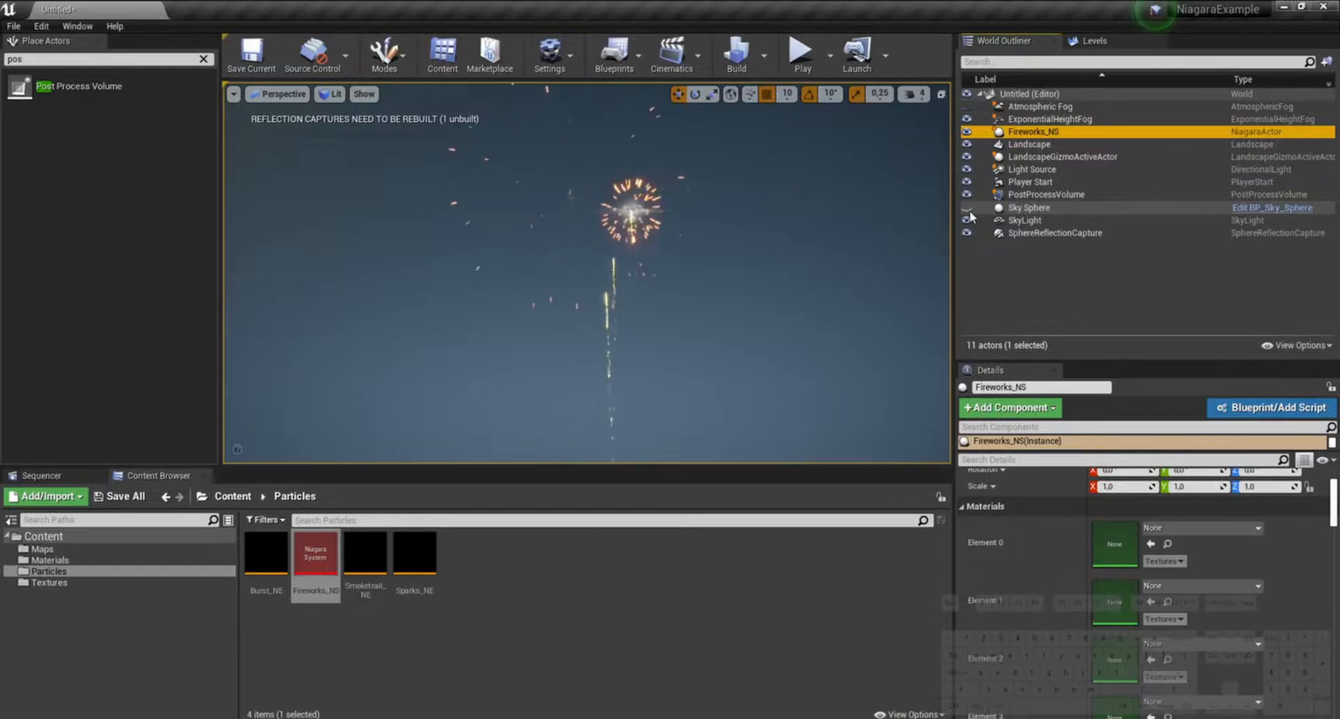
pyautogui.press('w')
pyautogui.moveTo(817, 269)
pyautogui.mouseDown(button='right')
pyautogui.moveTo(817, 245)
pyautogui.moveTo(817, 318)
pyautogui.moveTo(817, 280)
pyautogui.mouseUp(button='right')
pyautogui.press('a')
pyautogui.press('s')
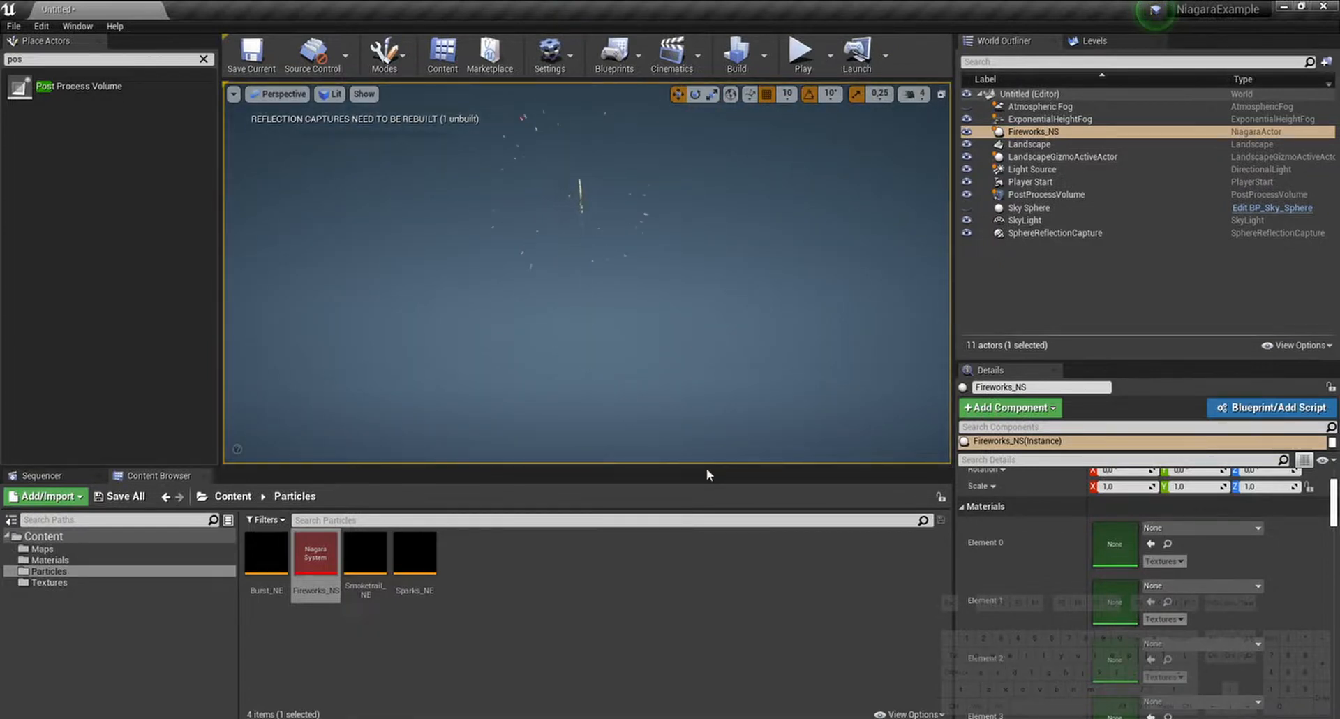
# Step: Enlarge the level viewport by shrinking the Content Browser, and open the Fireworks_NS system for editing
pyautogui.moveTo(708, 467); pyautogui.dragTo(716, 549)
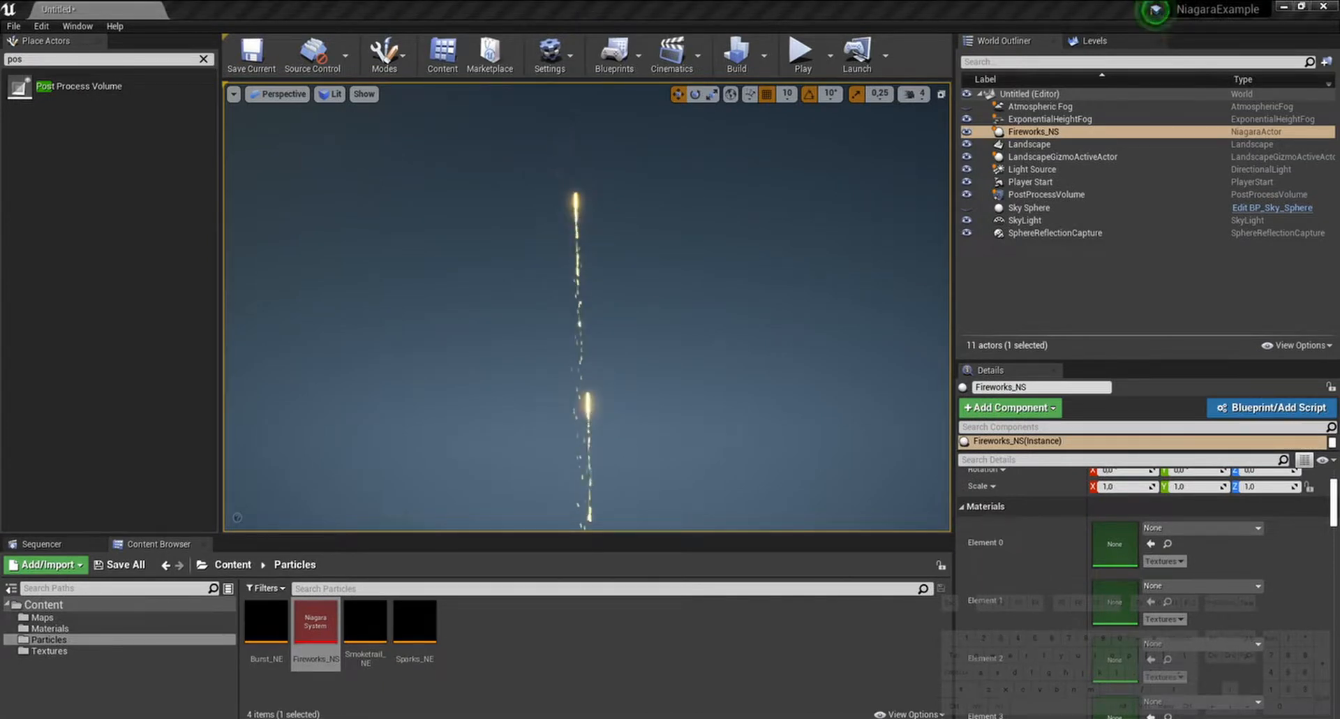
pyautogui.doubleClick(316, 625)
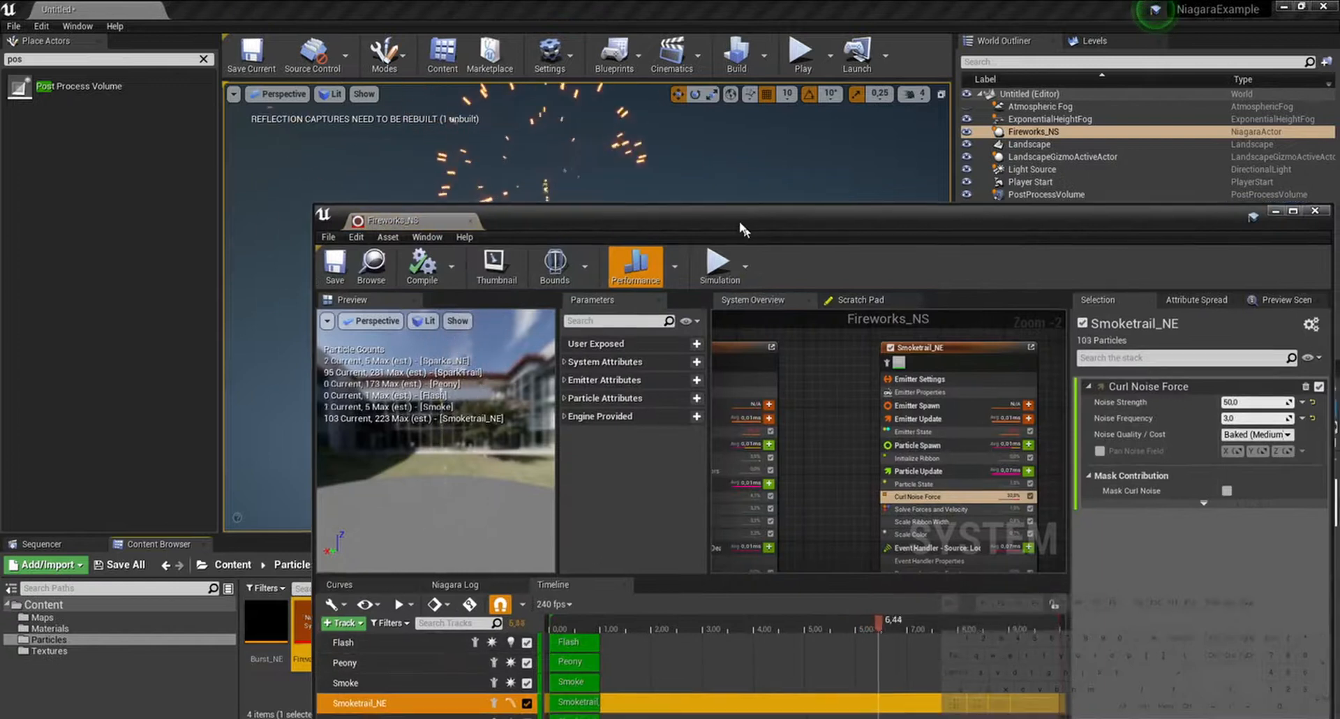
# Step: Set the Smoketrail_NE ribbon width to 100, check the smoke trail in the level viewport, and save the system
pyautogui.moveTo(743, 231); pyautogui.dragTo(583, 111)
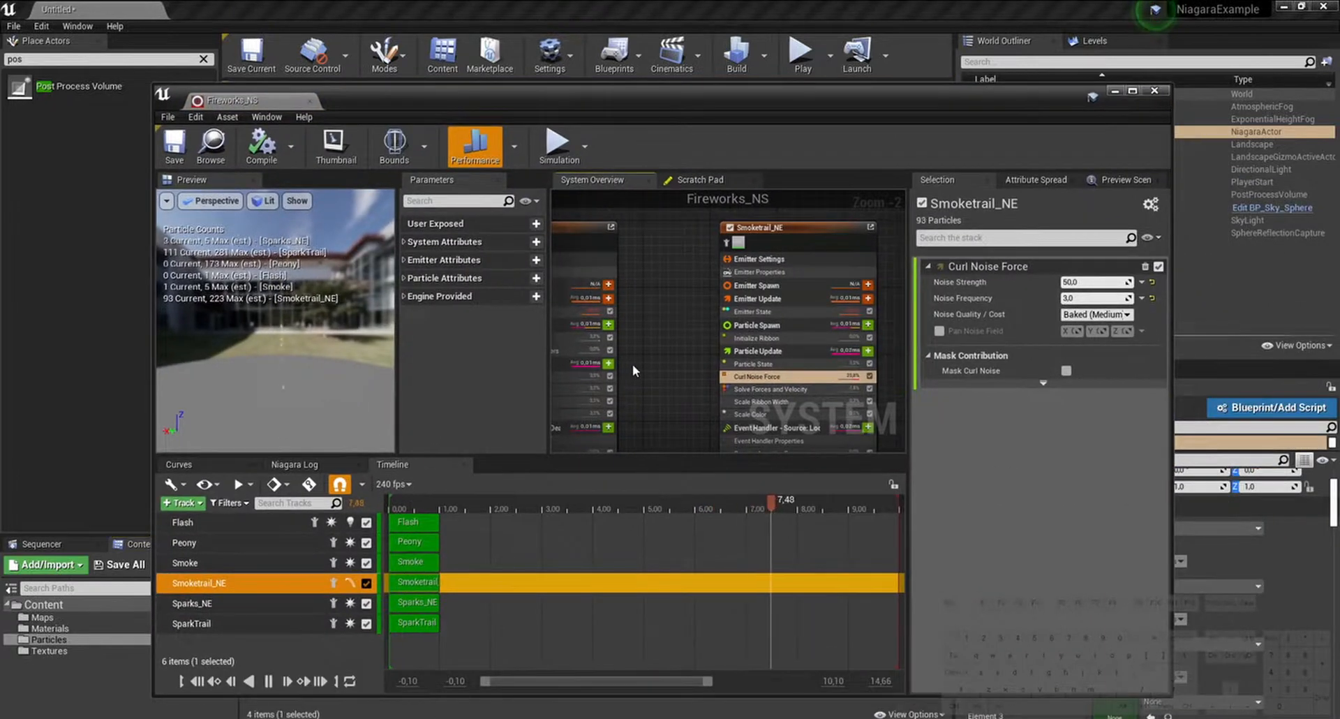
pyautogui.click(768, 338)
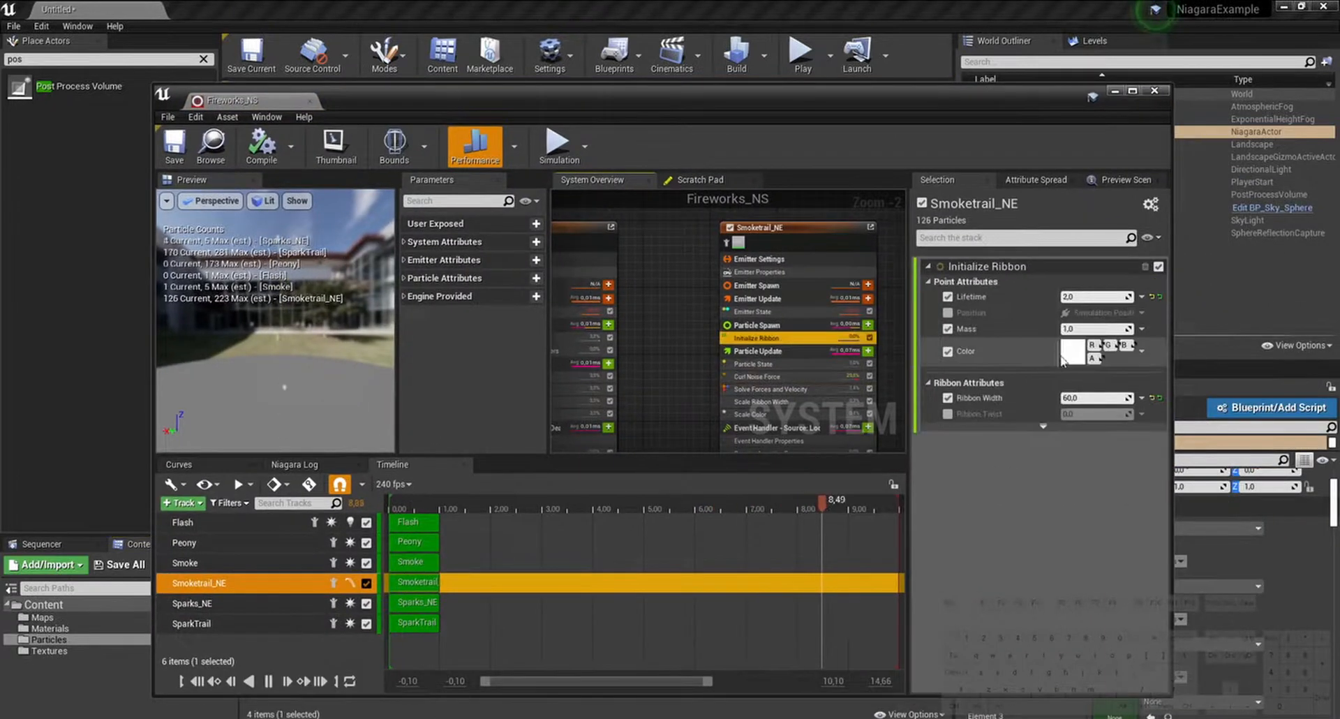
pyautogui.click(1092, 398)
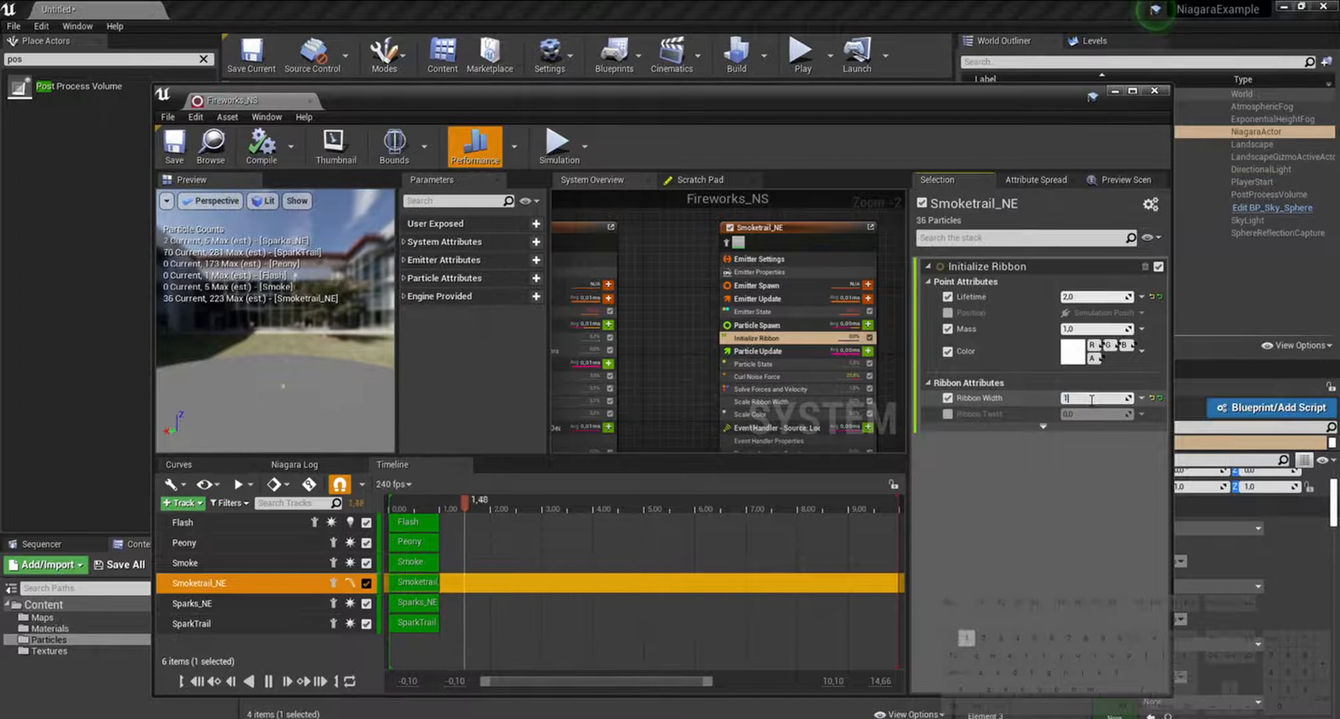
pyautogui.moveTo(648, 104); pyautogui.dragTo(805, 576)
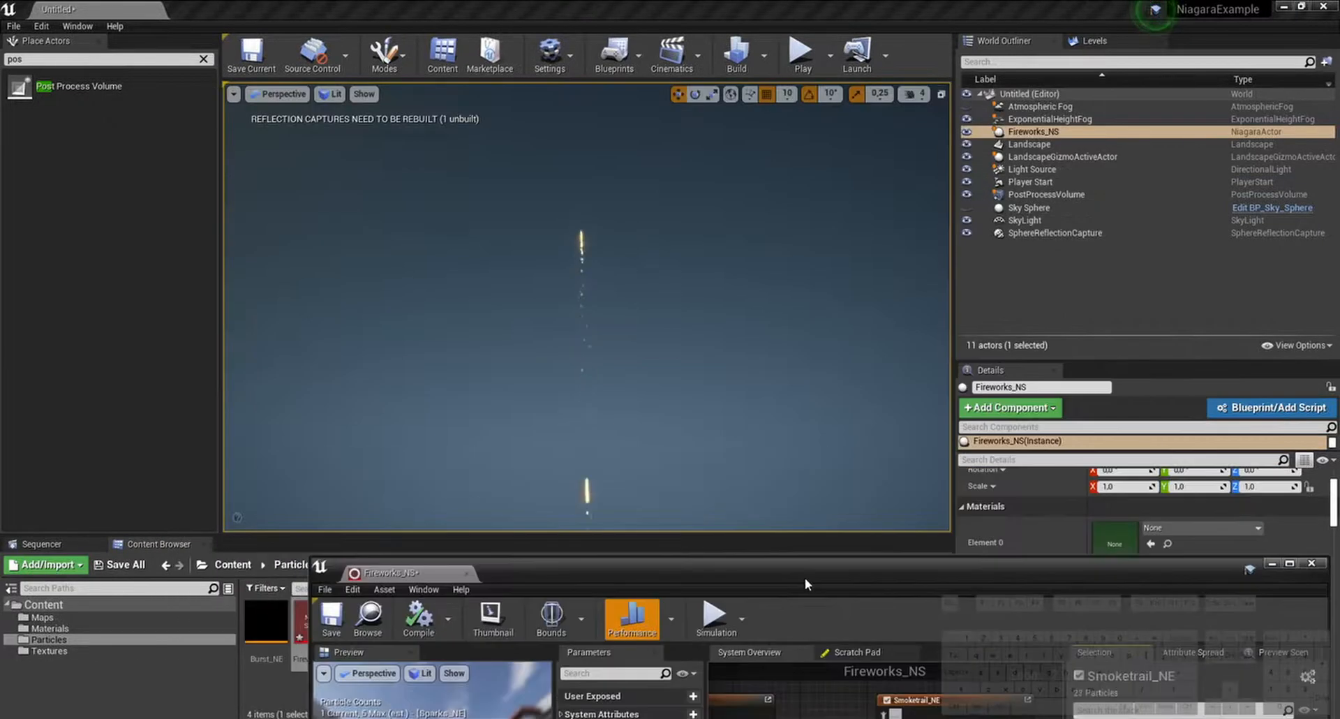
pyautogui.moveTo(740, 363); pyautogui.dragTo(740, 433, button='right')
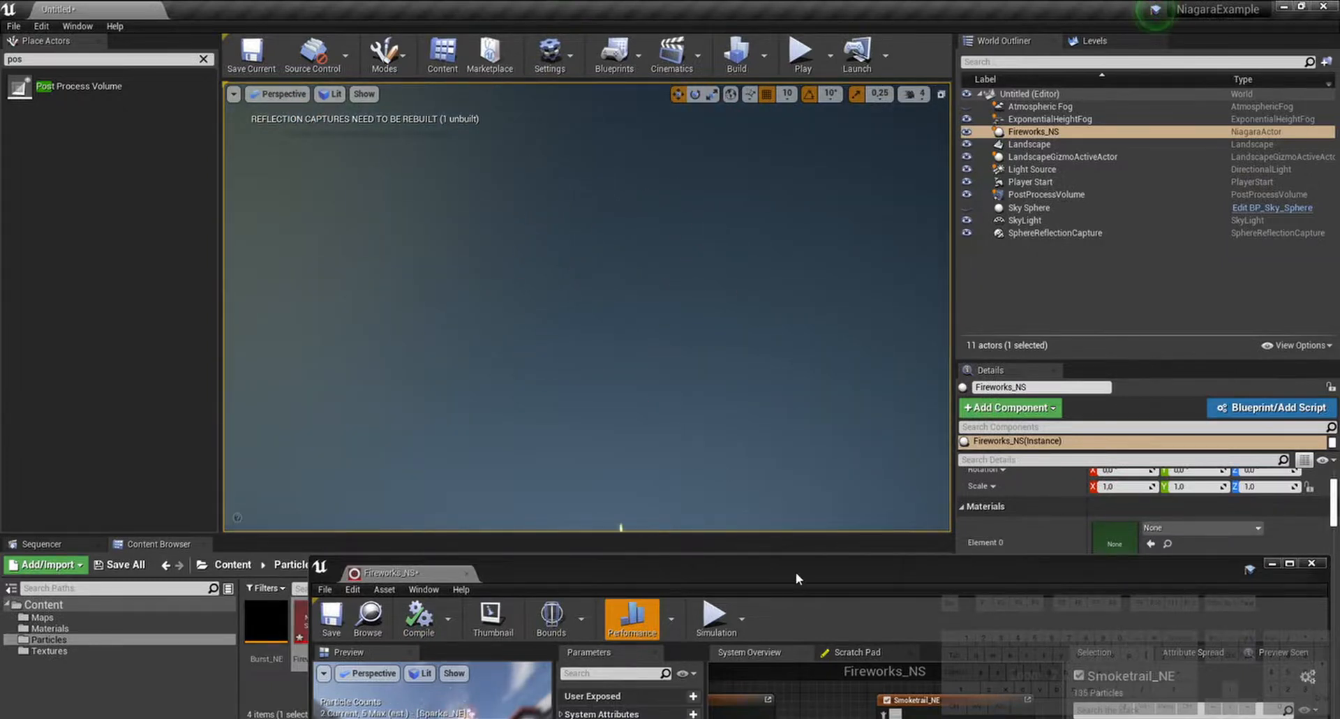
pyautogui.moveTo(795, 572); pyautogui.dragTo(721, 101)
pyautogui.click(266, 153)
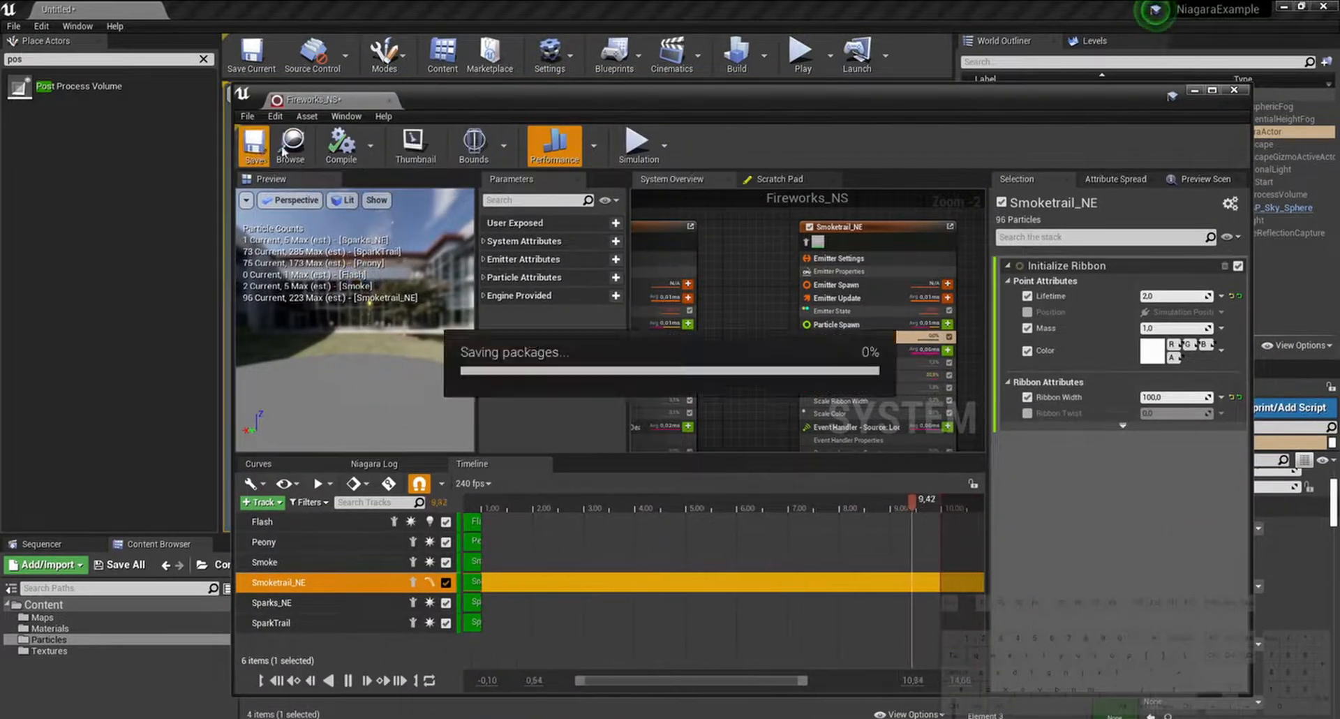
# Step: Maximize the Fireworks_NS editor window and move the Fireworks_NS system node slightly away from the Sparks_NE emitter
pyautogui.moveTo(543, 104); pyautogui.dragTo(622, 103)
pyautogui.moveTo(474, 374); pyautogui.dragTo(722, 332)
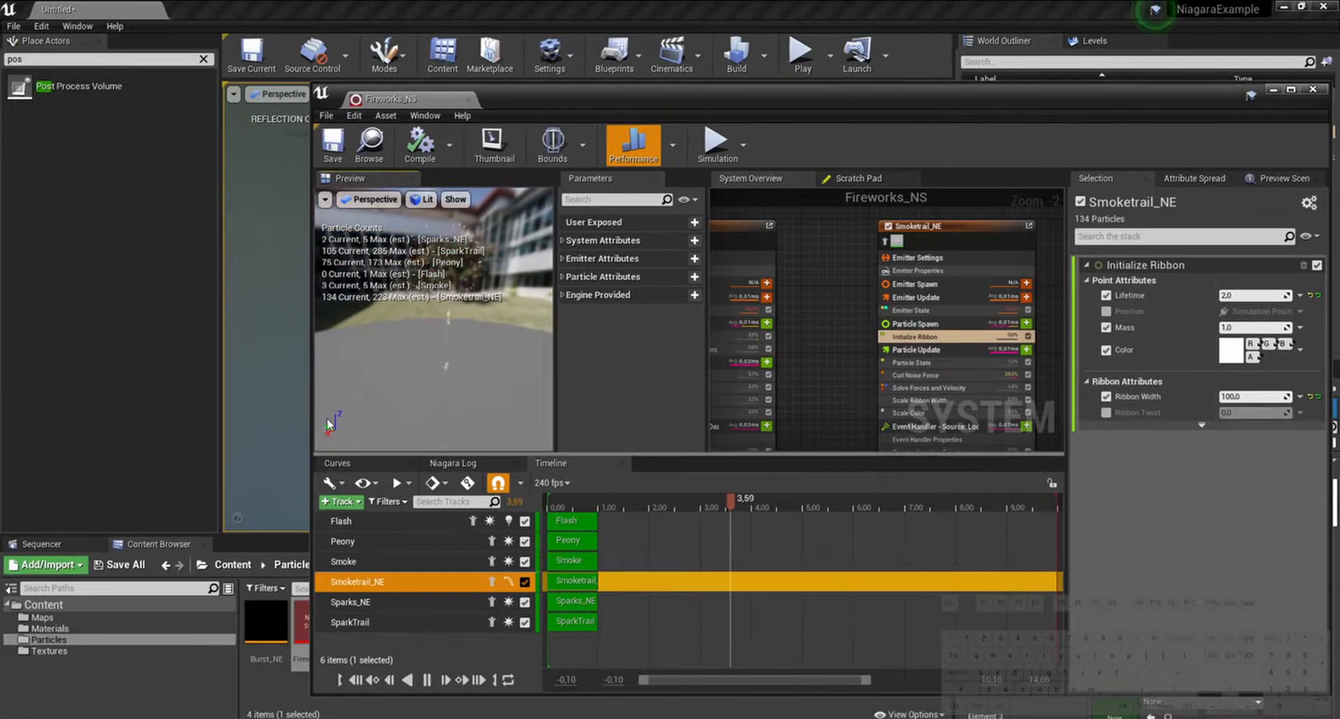
pyautogui.doubleClick(594, 95)
pyautogui.scroll(-3, 786, 326)
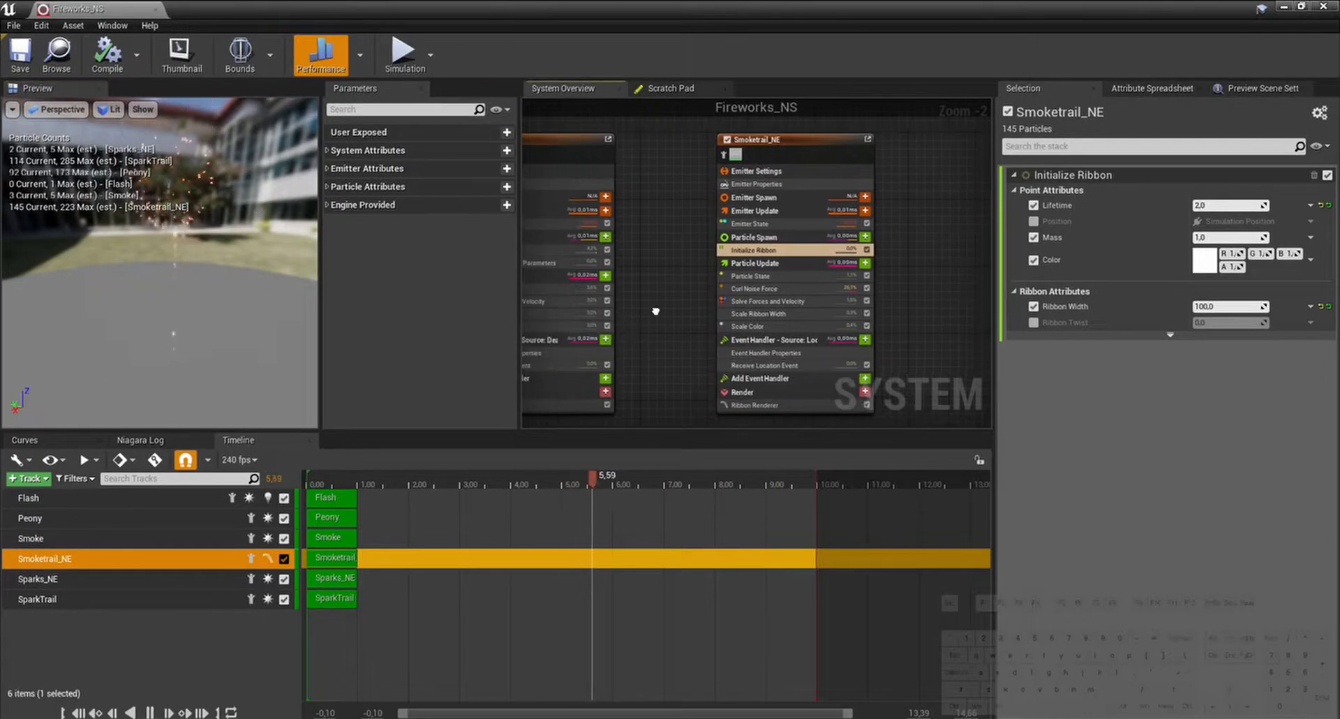
pyautogui.moveTo(786, 326); pyautogui.dragTo(859, 383, button='right')
pyautogui.scroll(3, 685, 270)
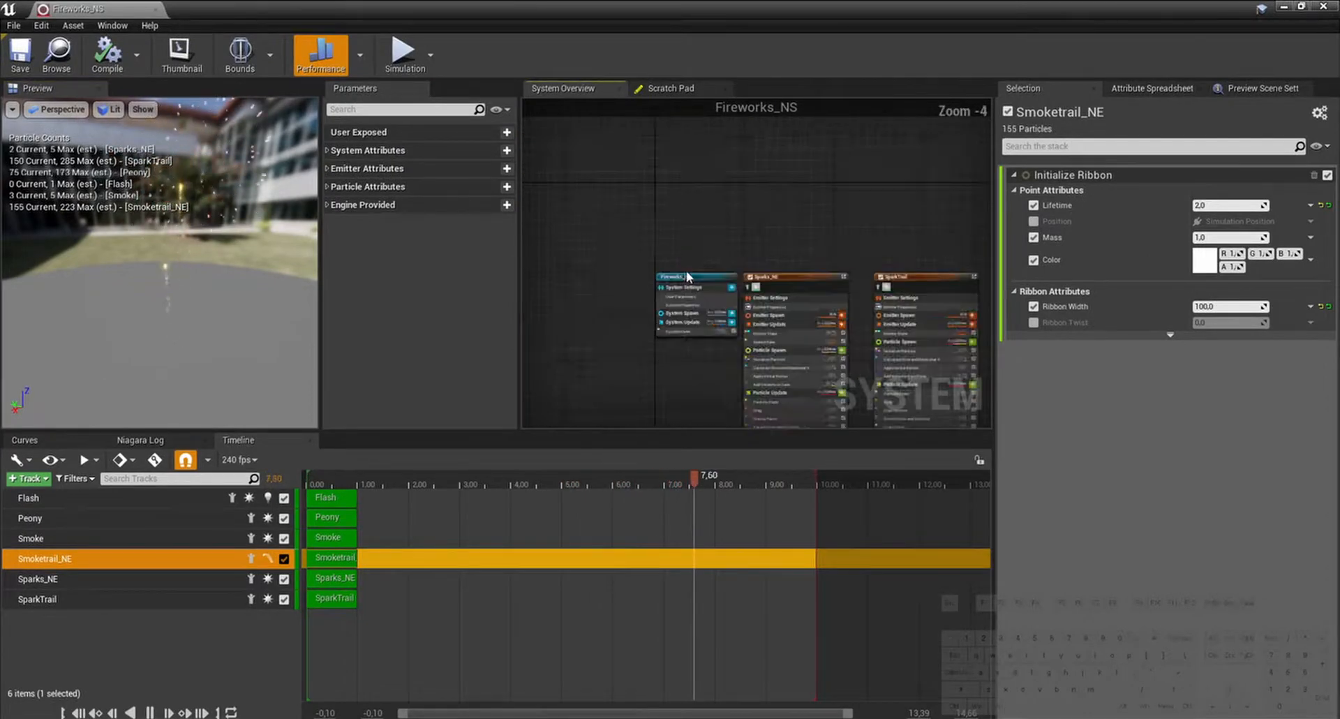
pyautogui.click(690, 274)
pyautogui.moveTo(690, 274); pyautogui.dragTo(666, 283)
pyautogui.click(763, 244)
# Step: Add a float user parameter to the Fireworks_NS system and name it SpawnRate
pyautogui.scroll(-2, 762, 245)
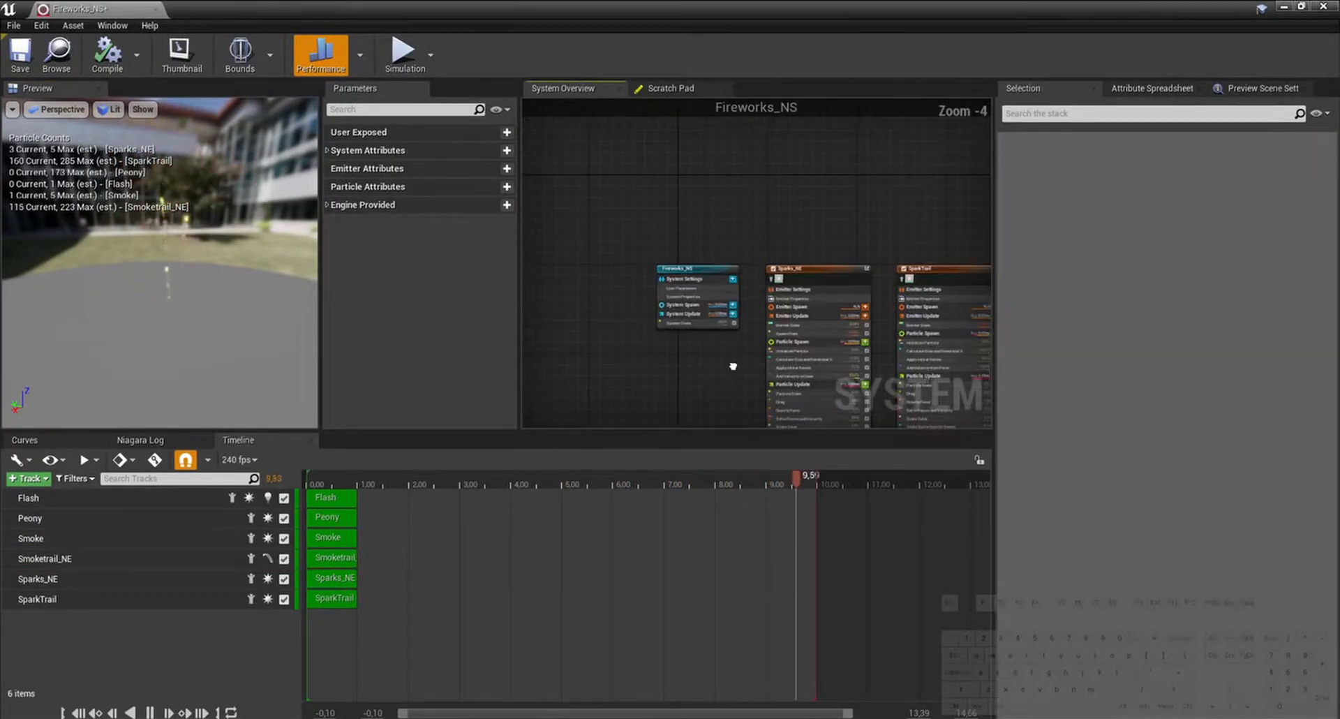
pyautogui.moveTo(731, 365); pyautogui.dragTo(606, 297, button='right')
pyautogui.scroll(2, 655, 354)
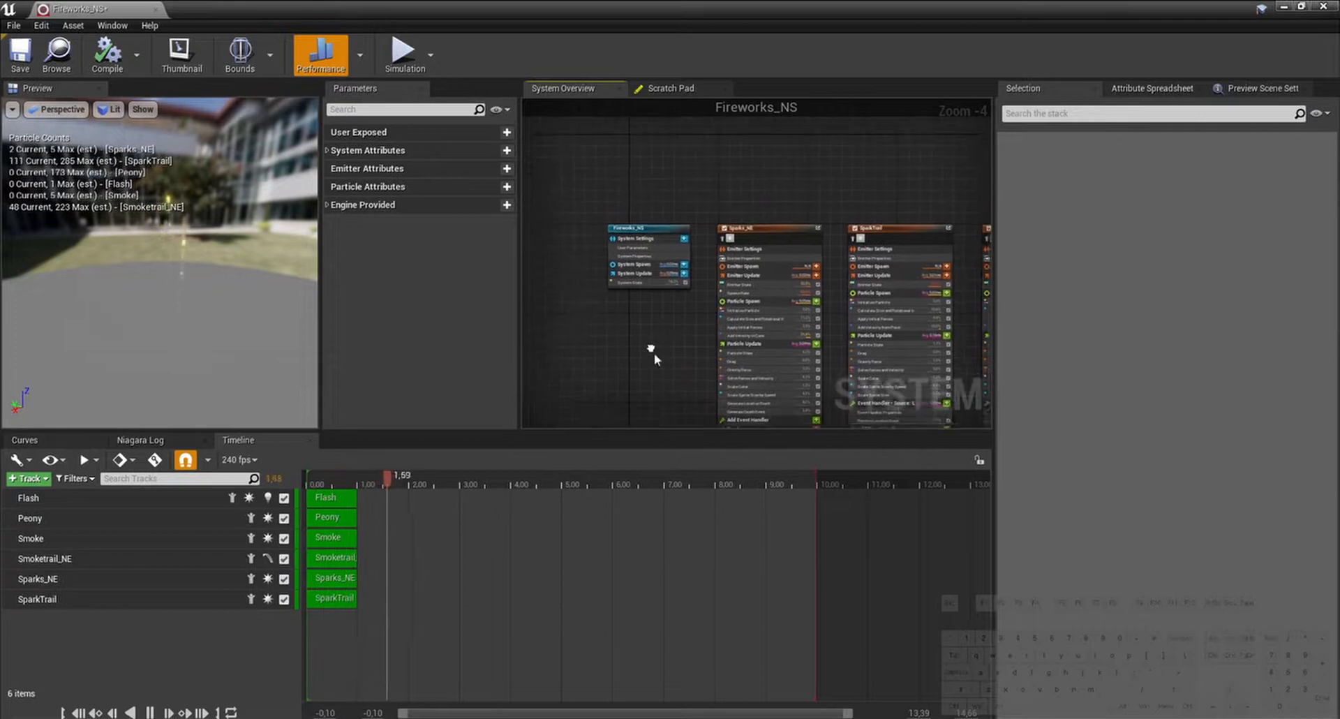
pyautogui.scroll(2, 631, 258)
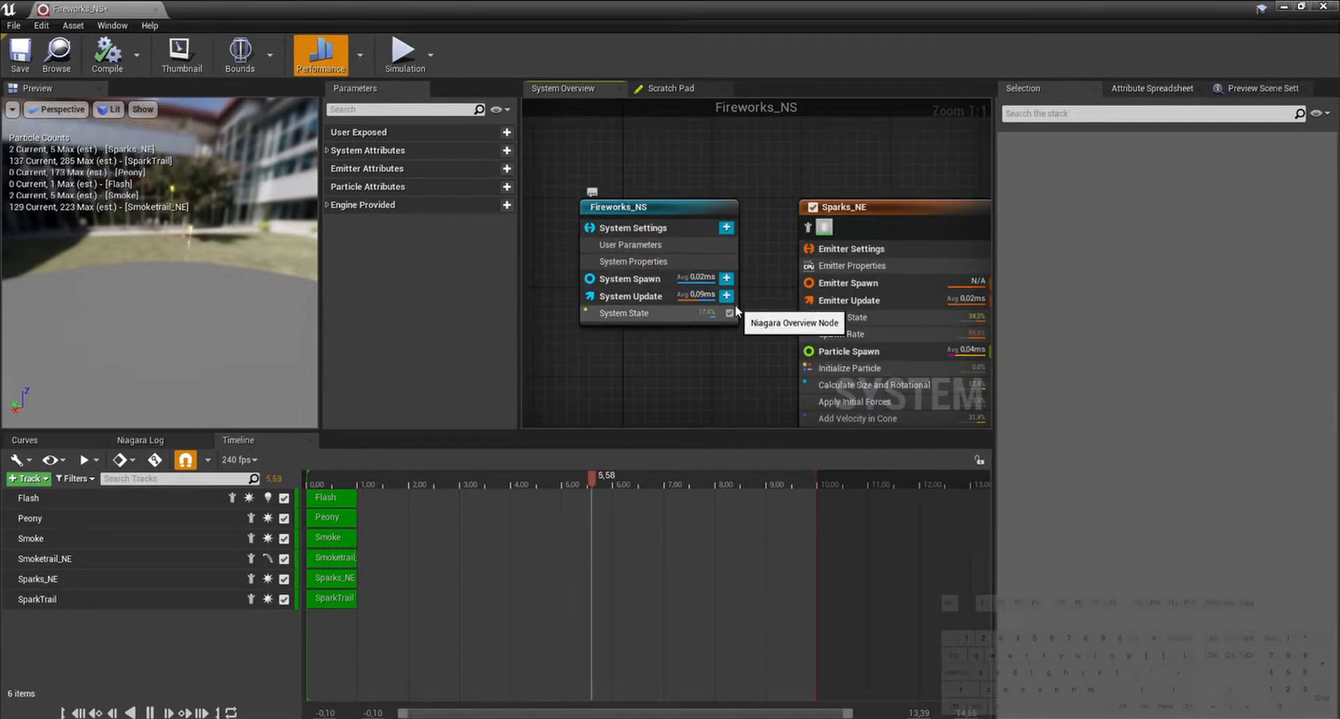
pyautogui.click(726, 229)
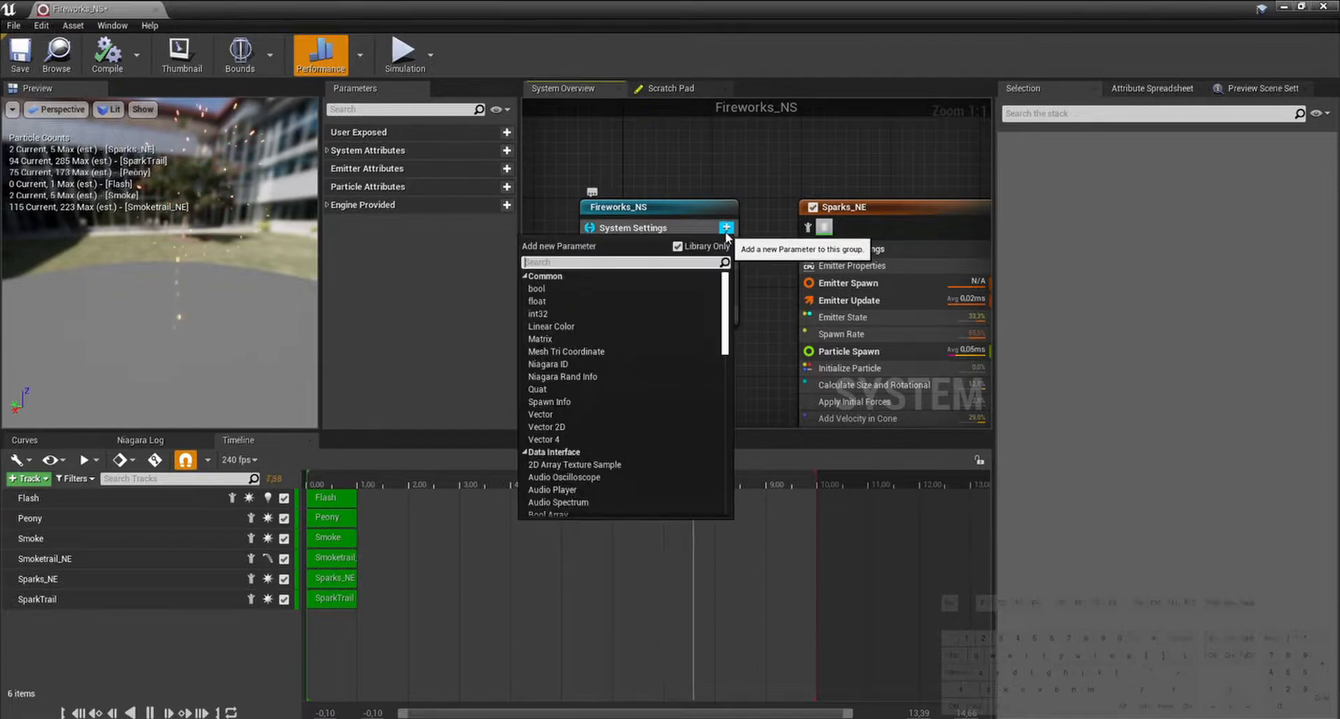
pyautogui.click(609, 305)
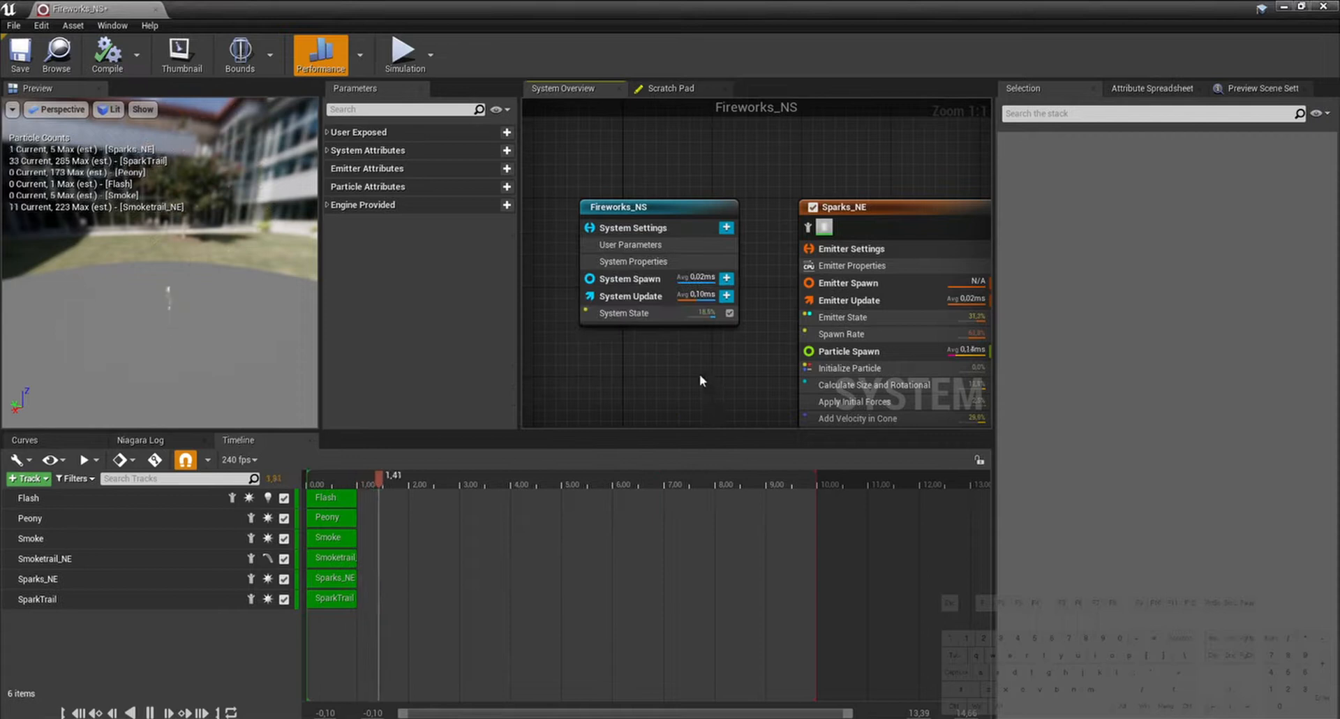
pyautogui.click(327, 132)
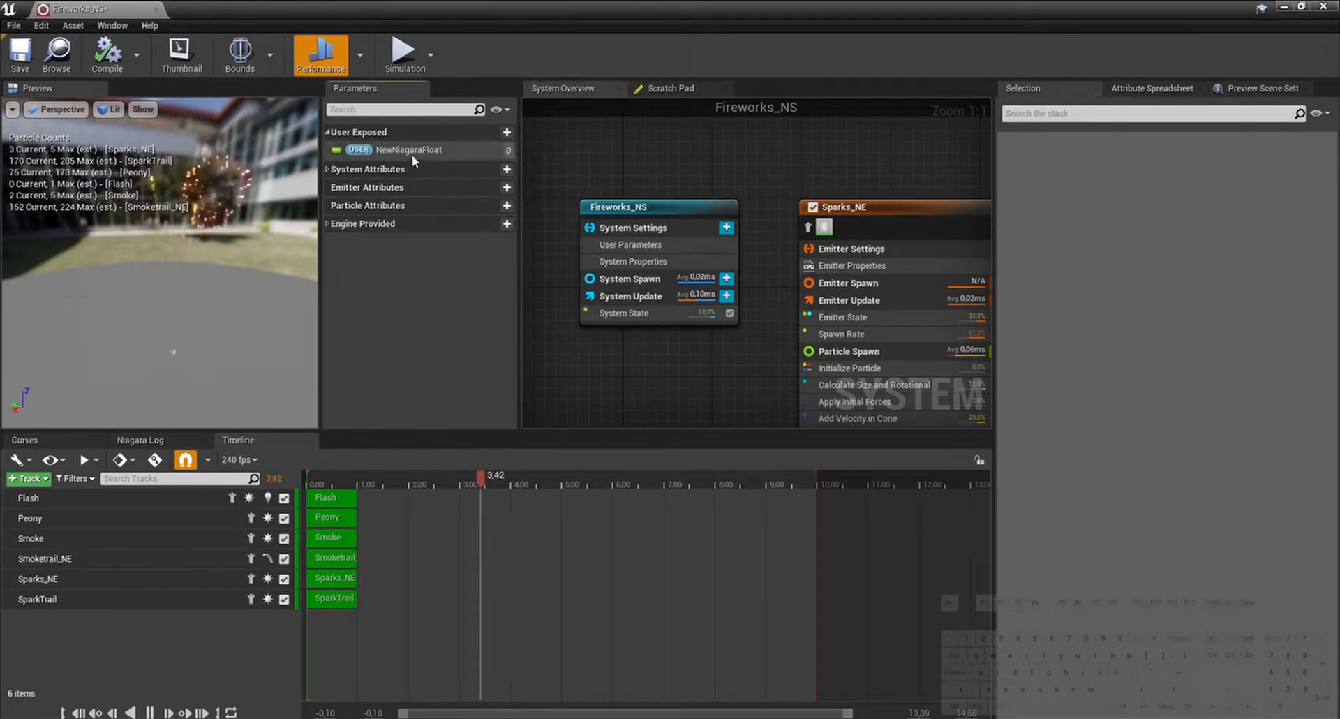
pyautogui.click(414, 153)
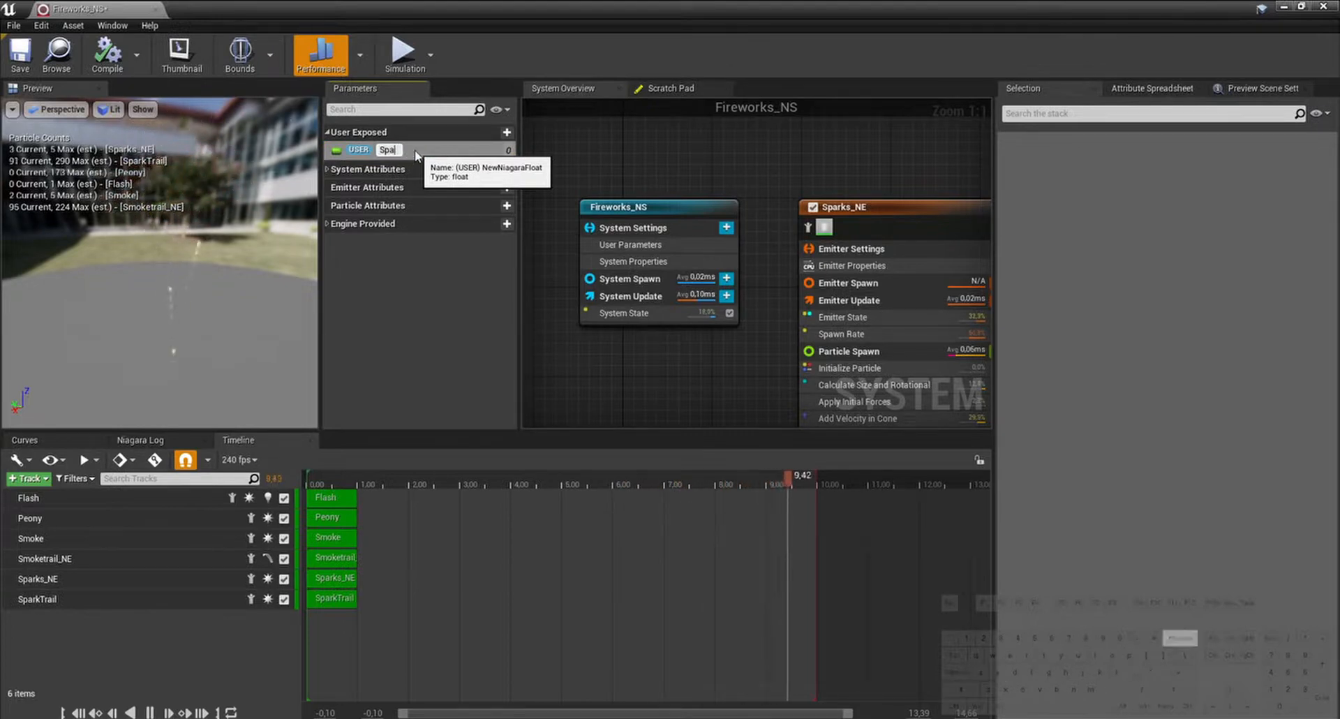
pyautogui.press('BackSpace')
pyautogui.write('wnRate')
pyautogui.press('Return')
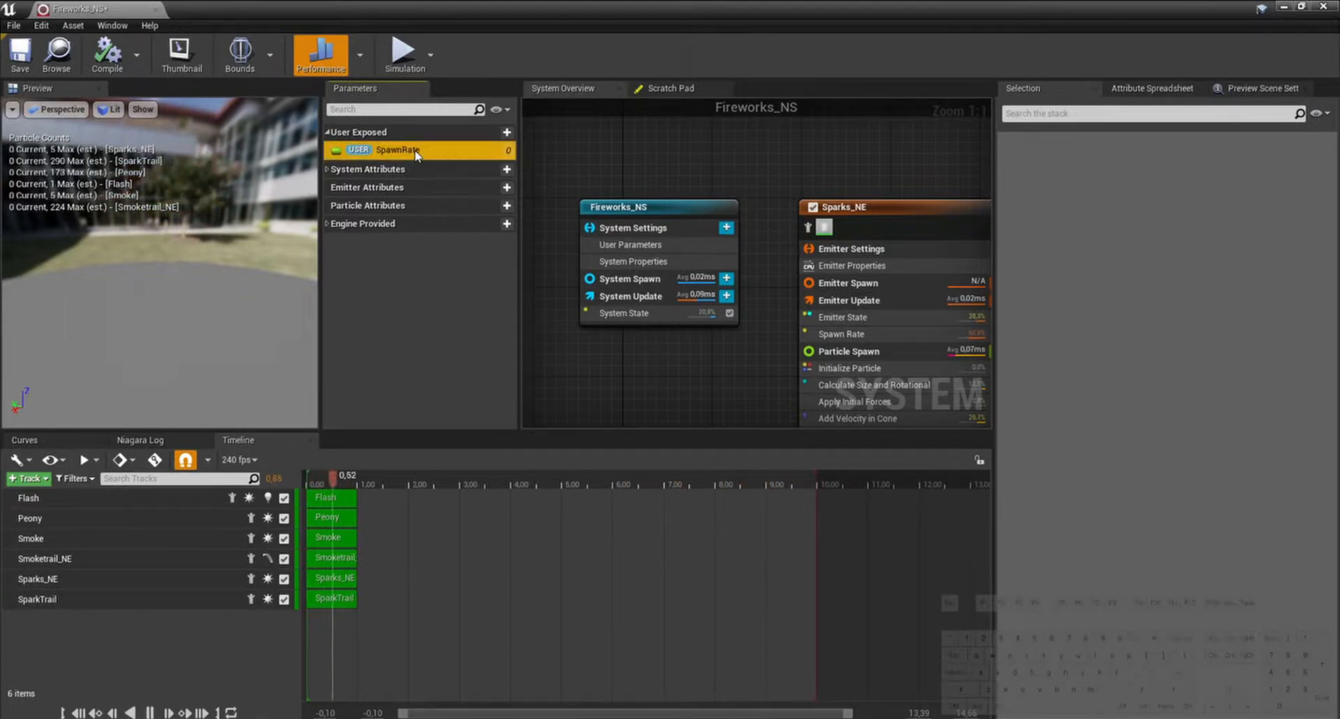
# Step: Add a second user-exposed float parameter and name it SpawnProbability
pyautogui.click(507, 132)
pyautogui.write('float')
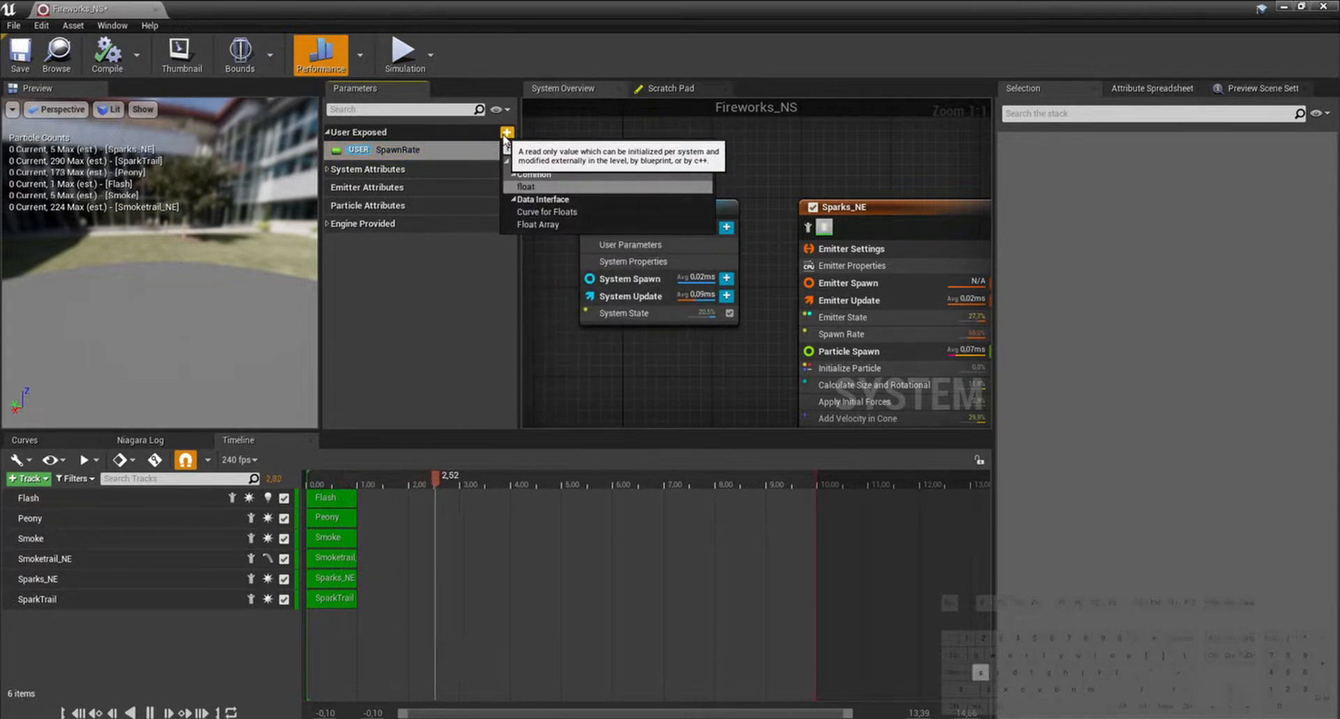
pyautogui.press('Return')
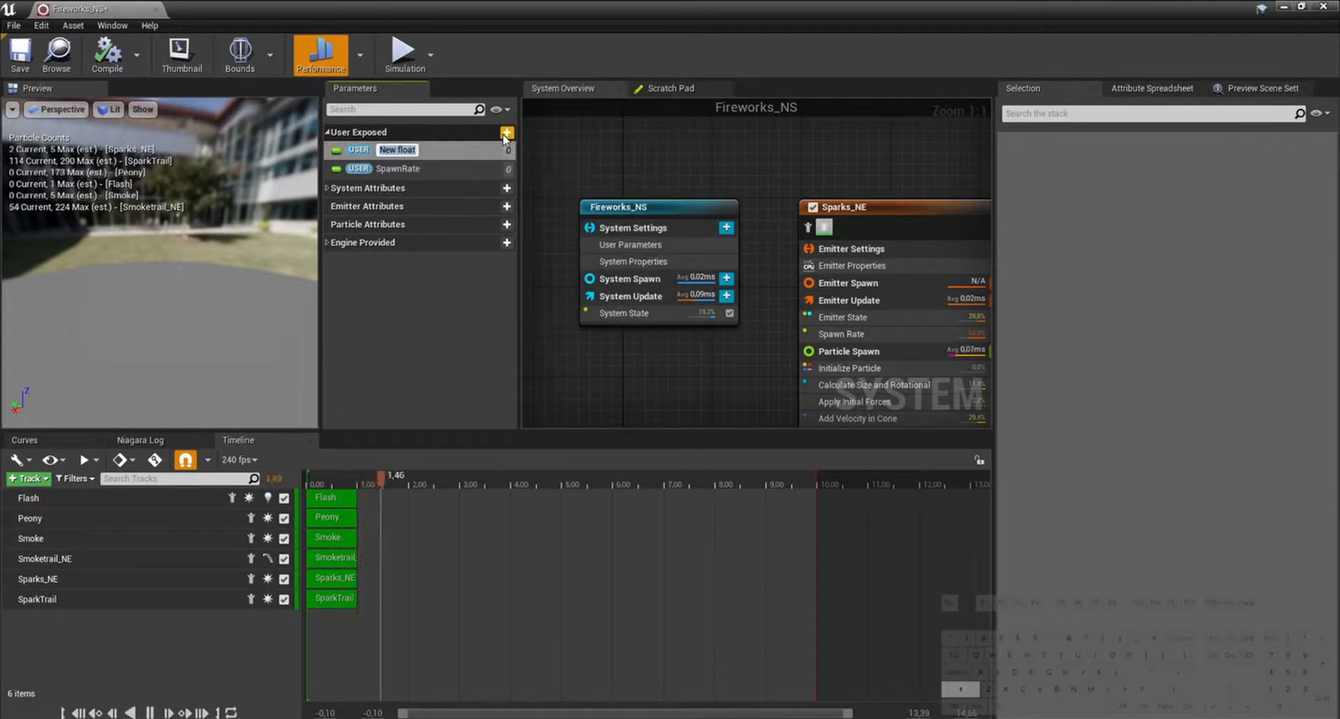
pyautogui.write('S')
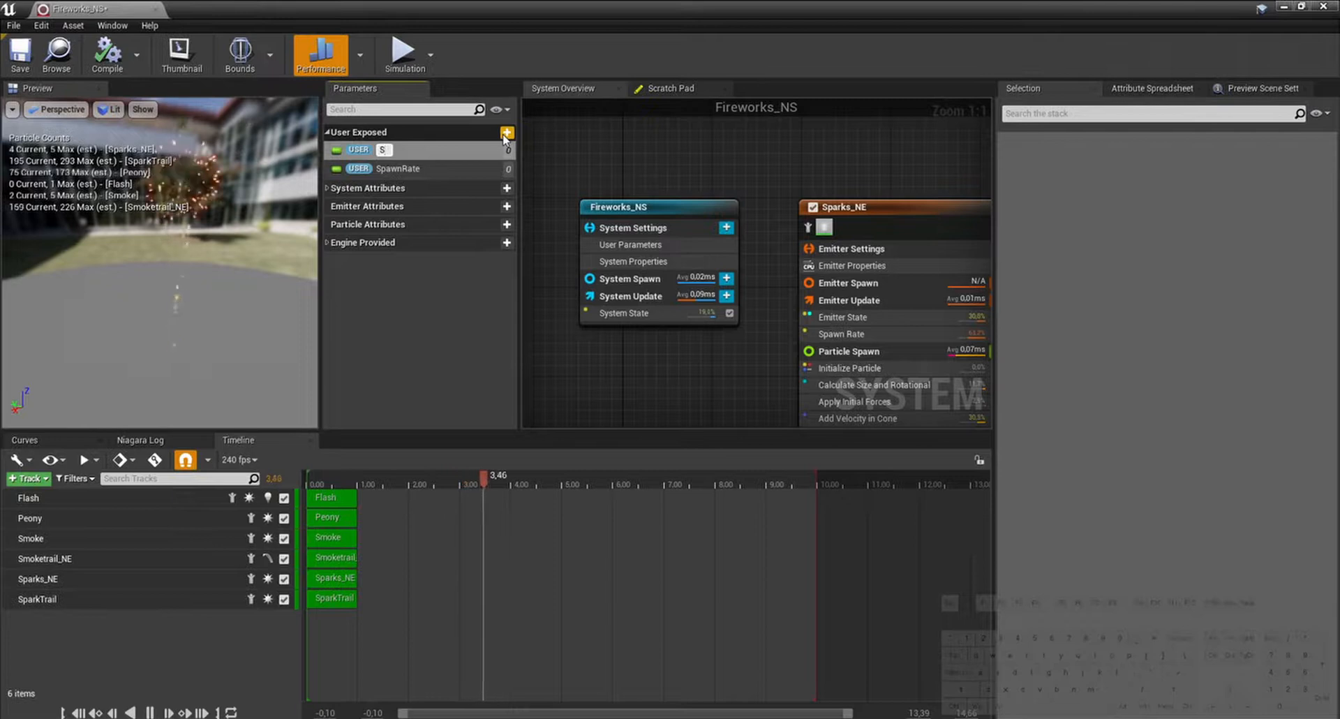
pyautogui.write('pawnPro')
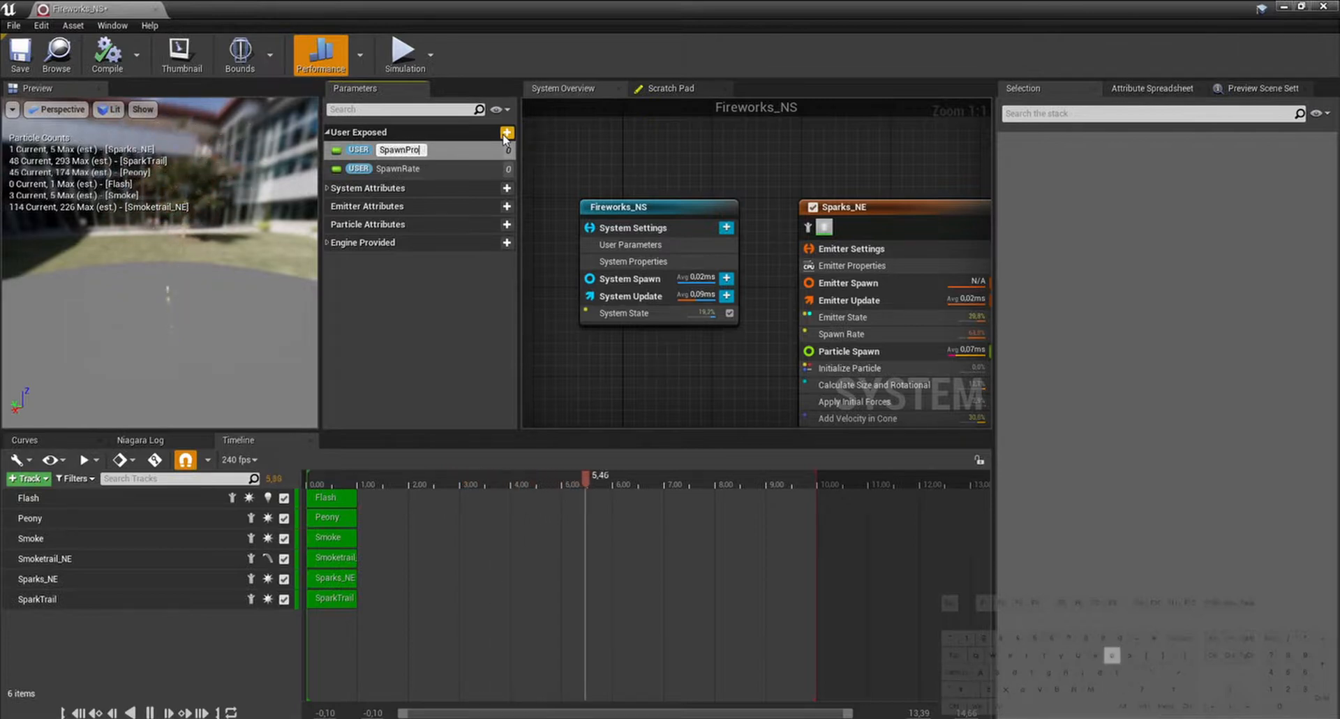
pyautogui.write('bability')
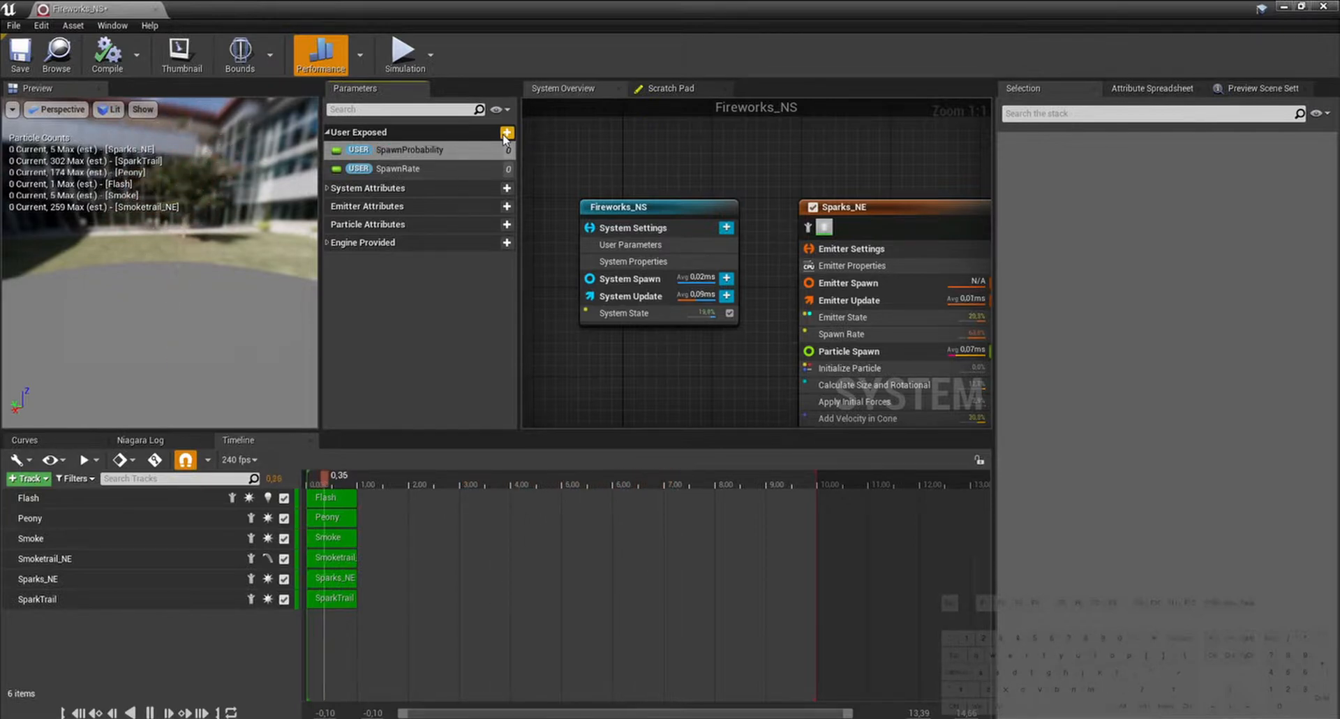
pyautogui.click(464, 169)
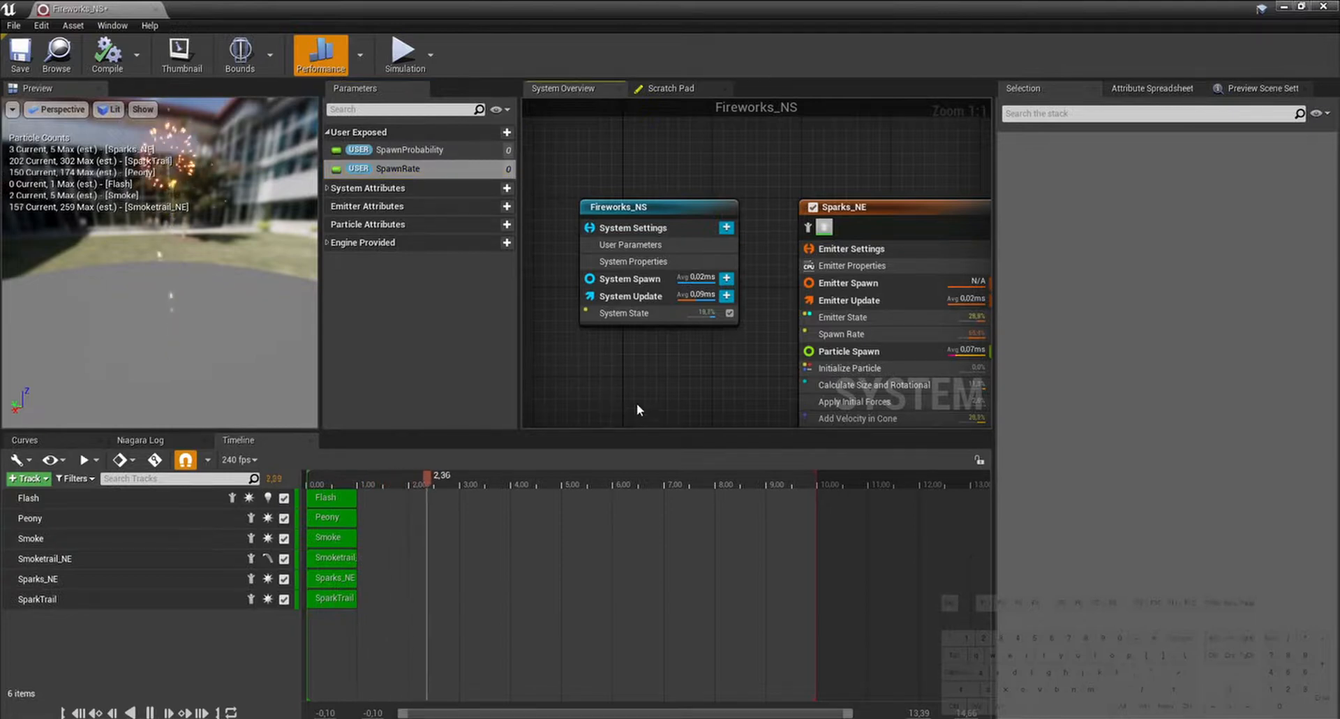
# Step: Link the SpawnRate and Spawn Probability inputs of Sparks_NE's Spawn Rate module to the matching user parameters
pyautogui.moveTo(637, 404); pyautogui.dragTo(582, 324, button='right')
pyautogui.scroll(-1, 639, 370)
pyautogui.click(755, 268)
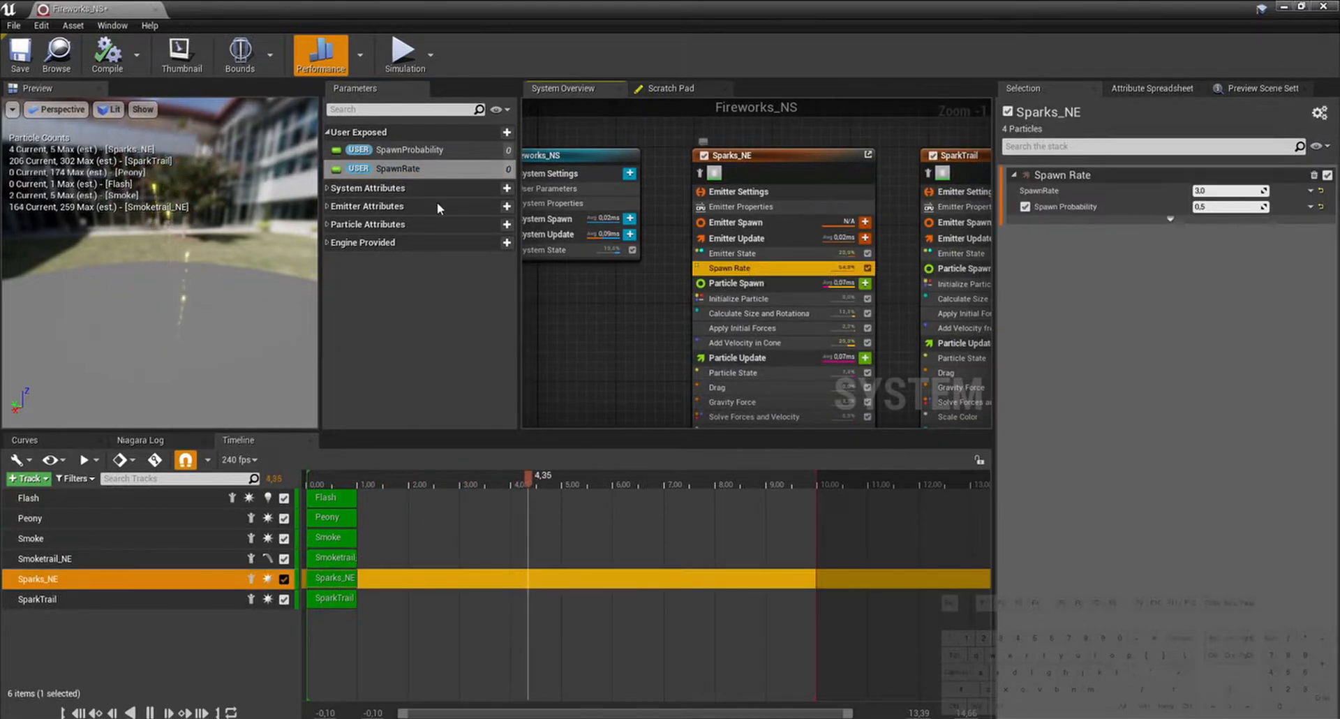
pyautogui.click(20, 55)
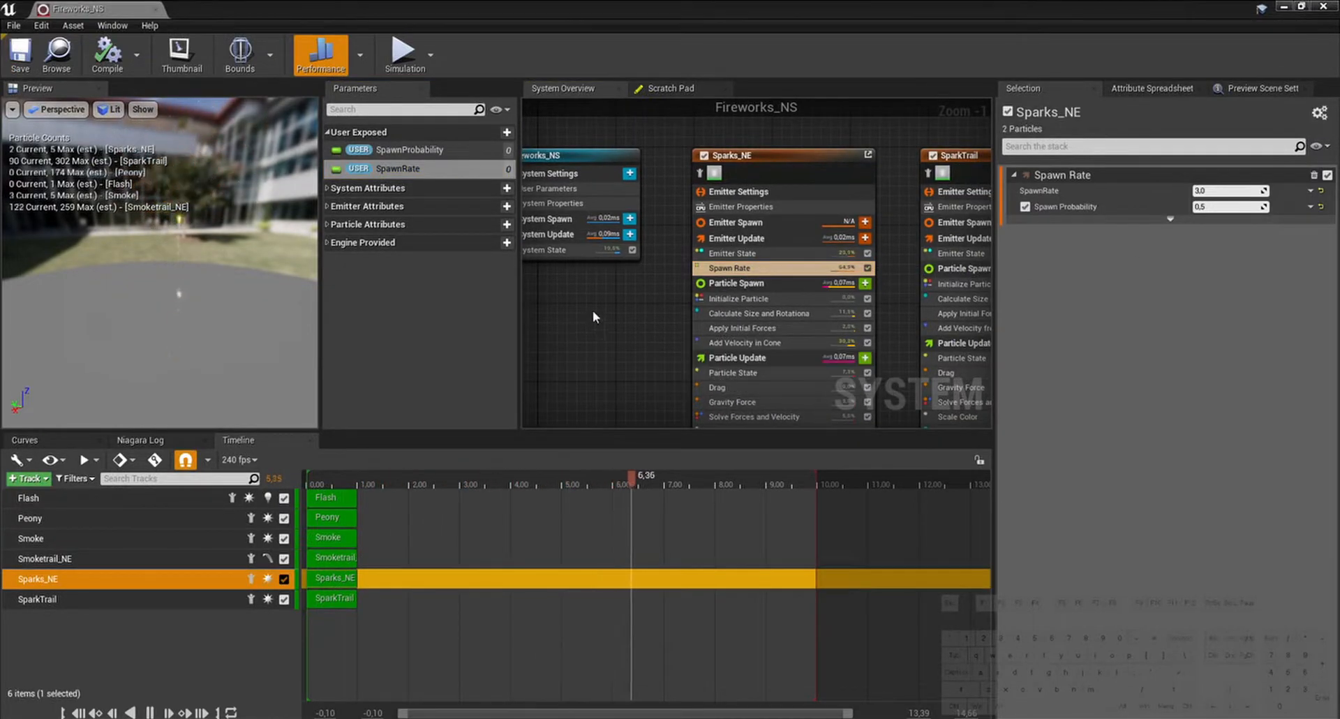
pyautogui.moveTo(593, 317); pyautogui.dragTo(656, 318, button='right')
pyautogui.click(398, 168)
pyautogui.moveTo(398, 168); pyautogui.dragTo(1232, 198)
pyautogui.moveTo(410, 150); pyautogui.dragTo(1151, 239)
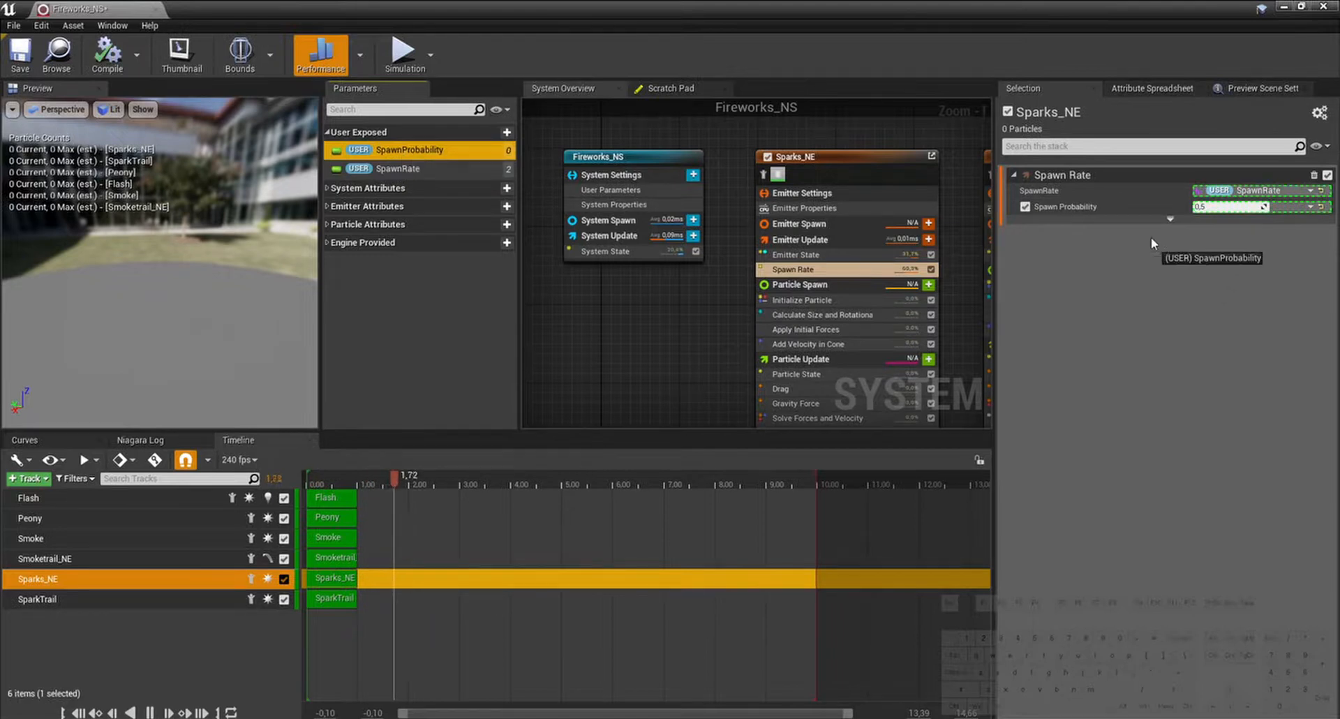
pyautogui.moveTo(1224, 212); pyautogui.dragTo(1226, 209)
# Step: Set the system's user parameter defaults to 3 for SpawnRate and 0.5 for SpawnProbability
pyautogui.click(629, 204)
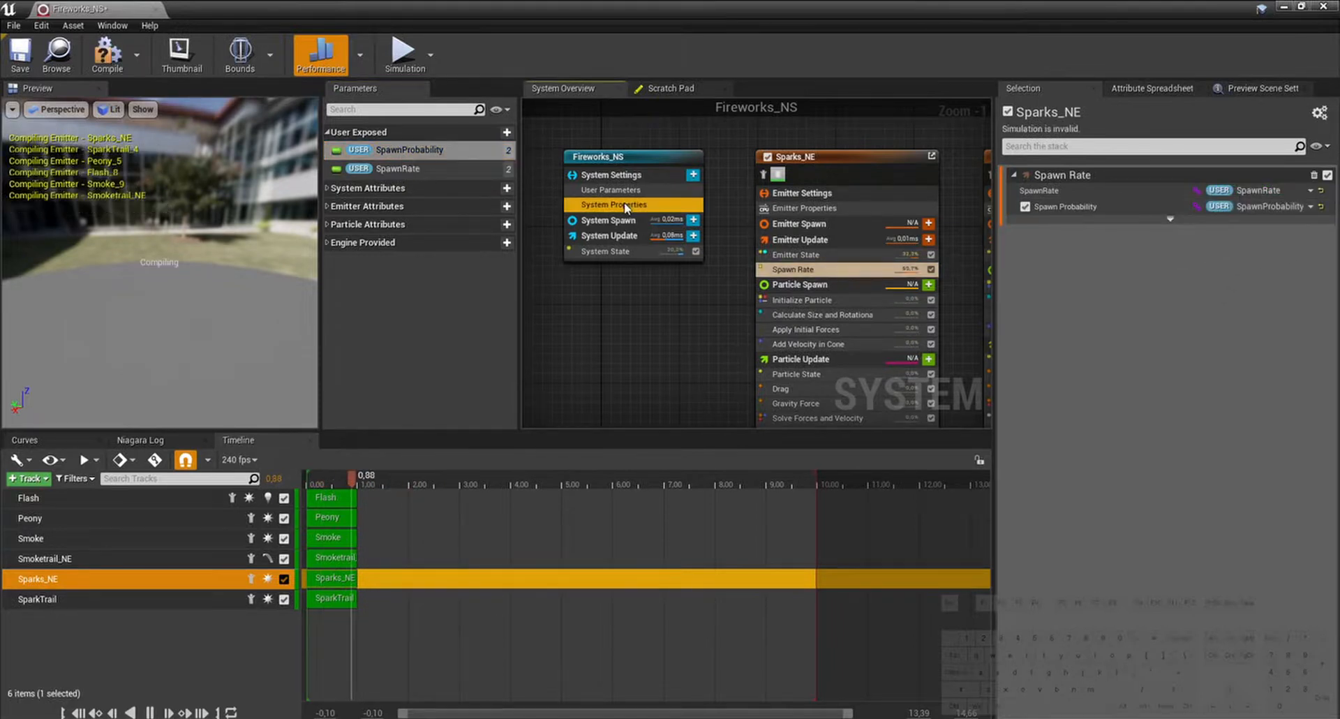
pyautogui.click(630, 193)
pyautogui.click(1235, 190)
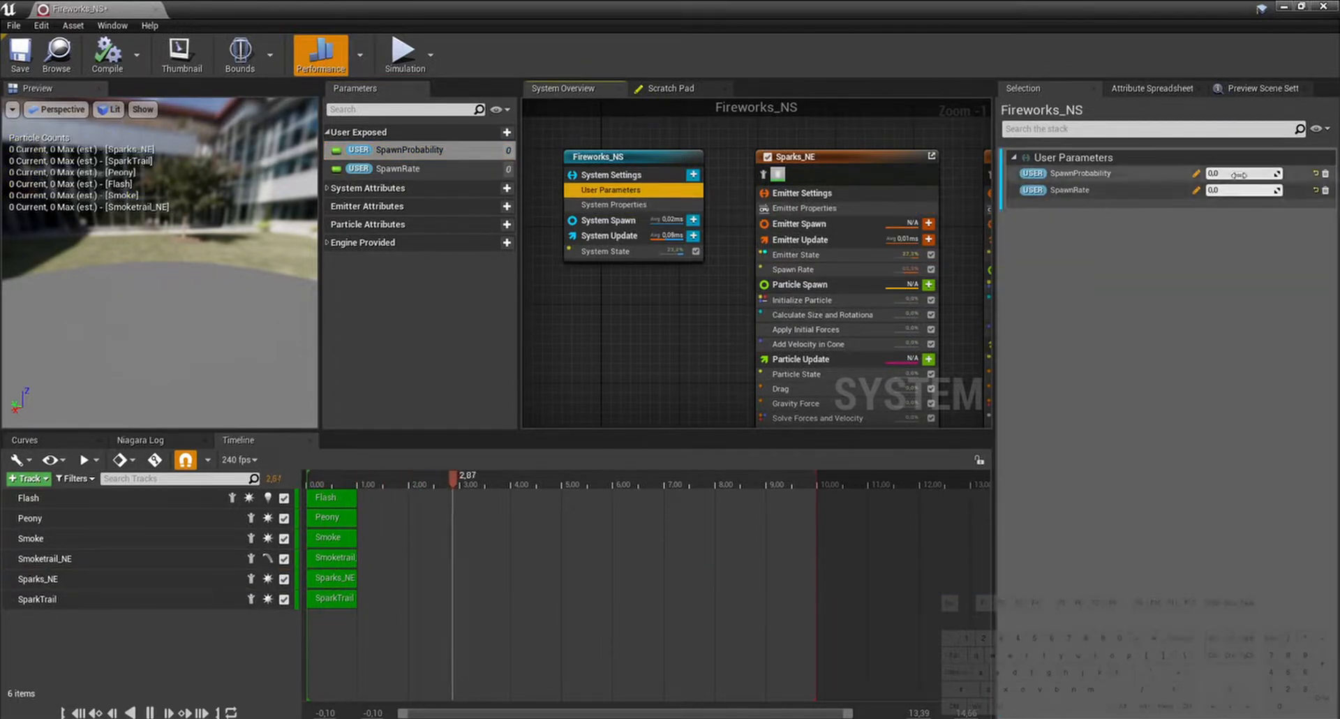
pyautogui.write('3')
pyautogui.press('Return')
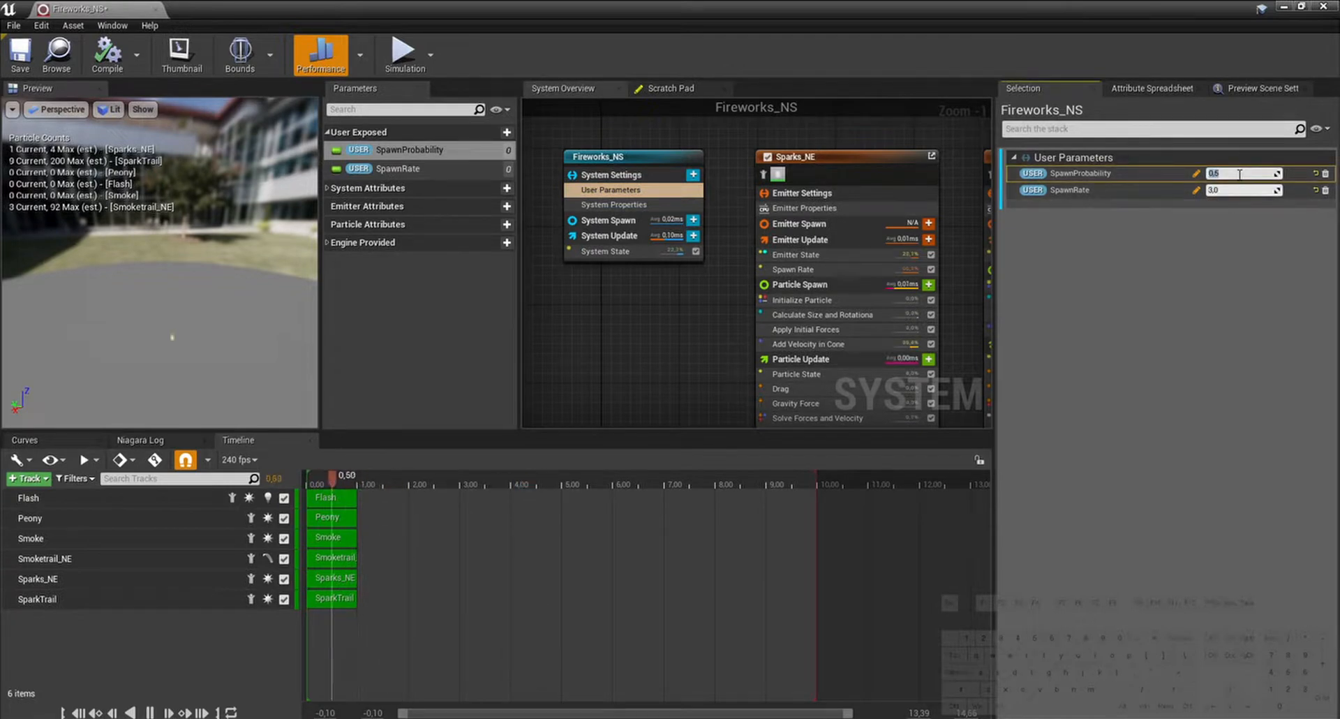
# Step: Add a Linear Color user parameter to the Fireworks_NS system and name it TailLeadColor
pyautogui.scroll(-1, 639, 338)
pyautogui.moveTo(656, 352); pyautogui.dragTo(704, 363, button='right')
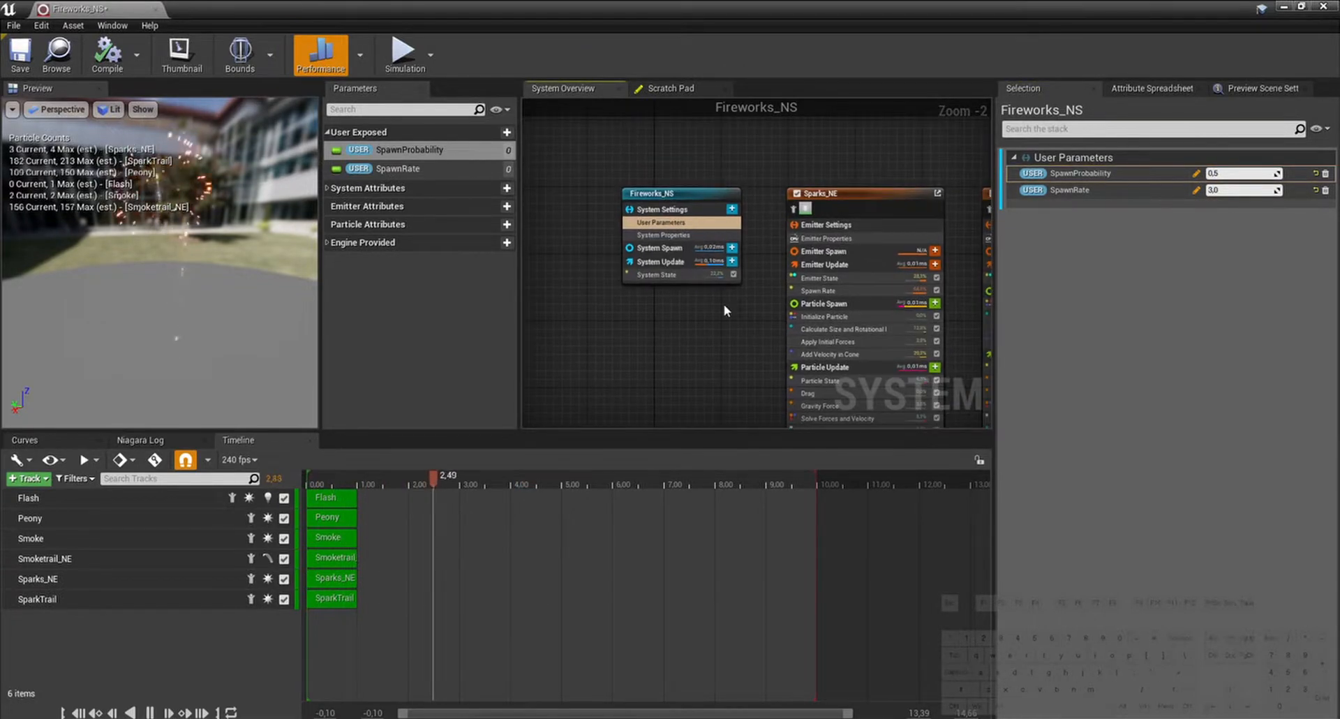
pyautogui.click(733, 208)
pyautogui.write('color')
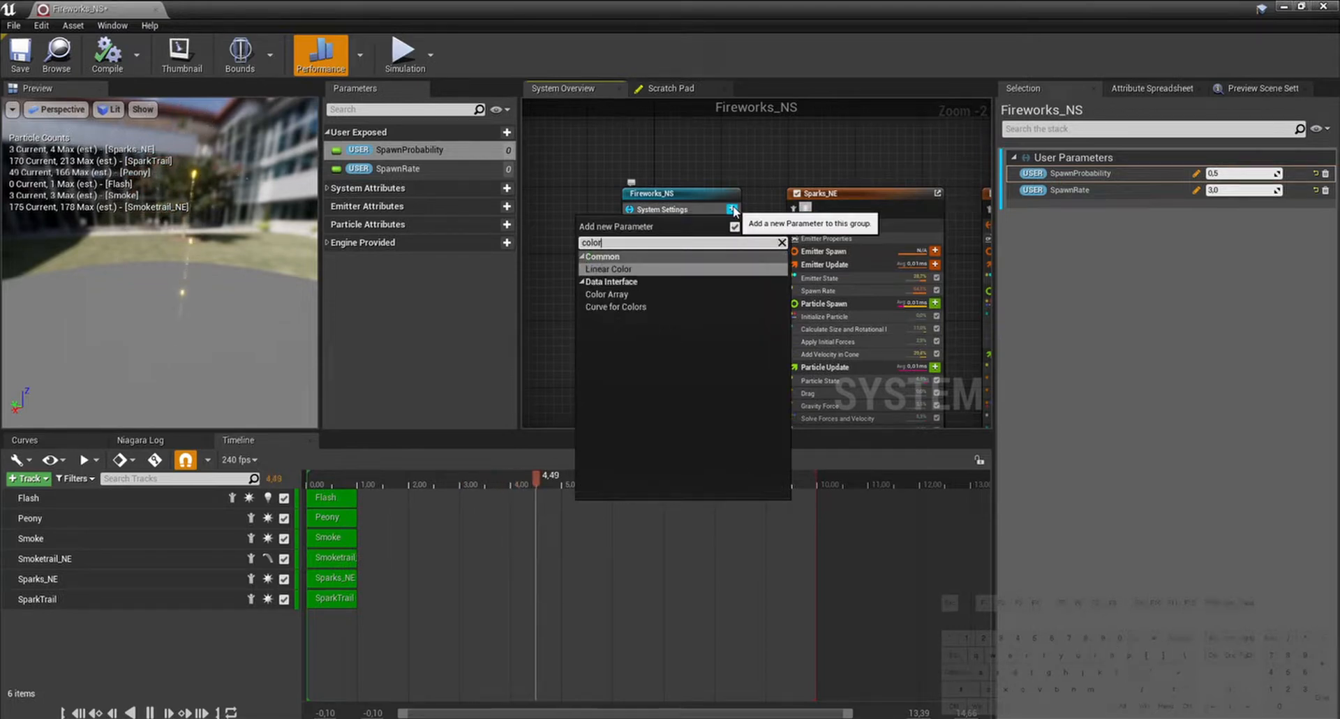
pyautogui.click(608, 269)
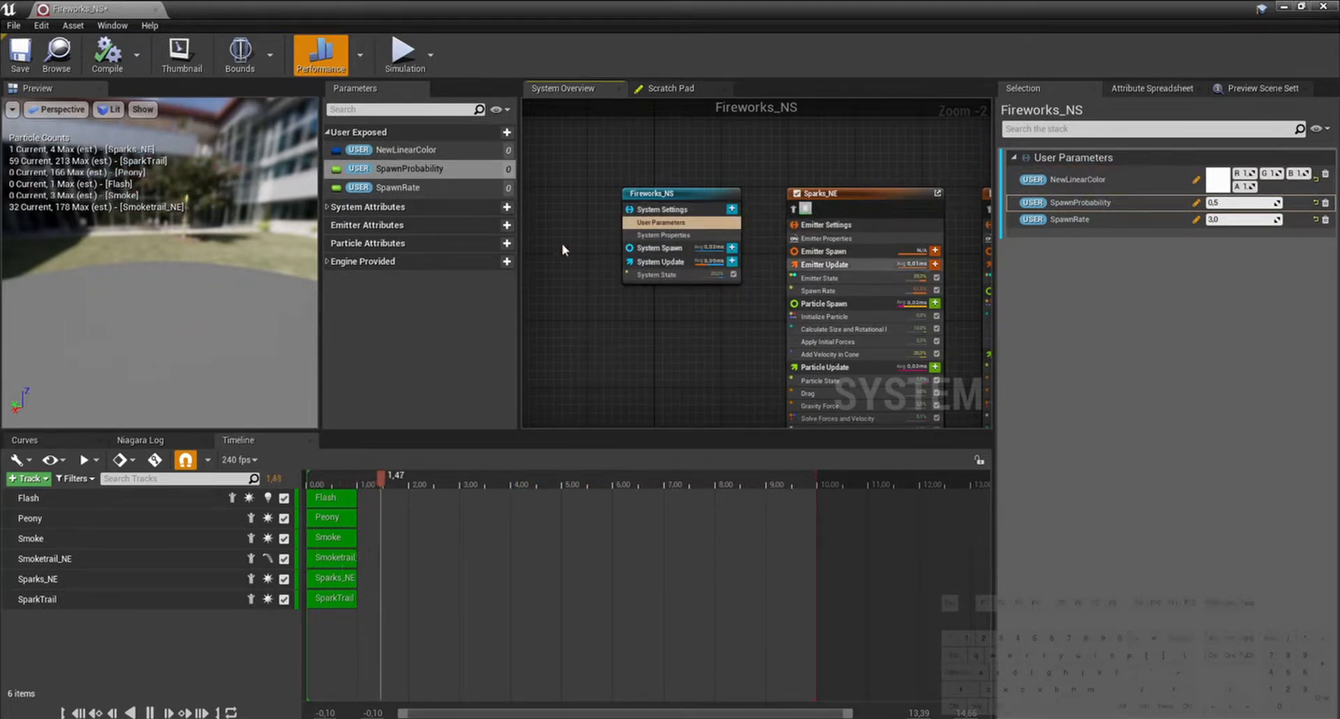
pyautogui.click(423, 153)
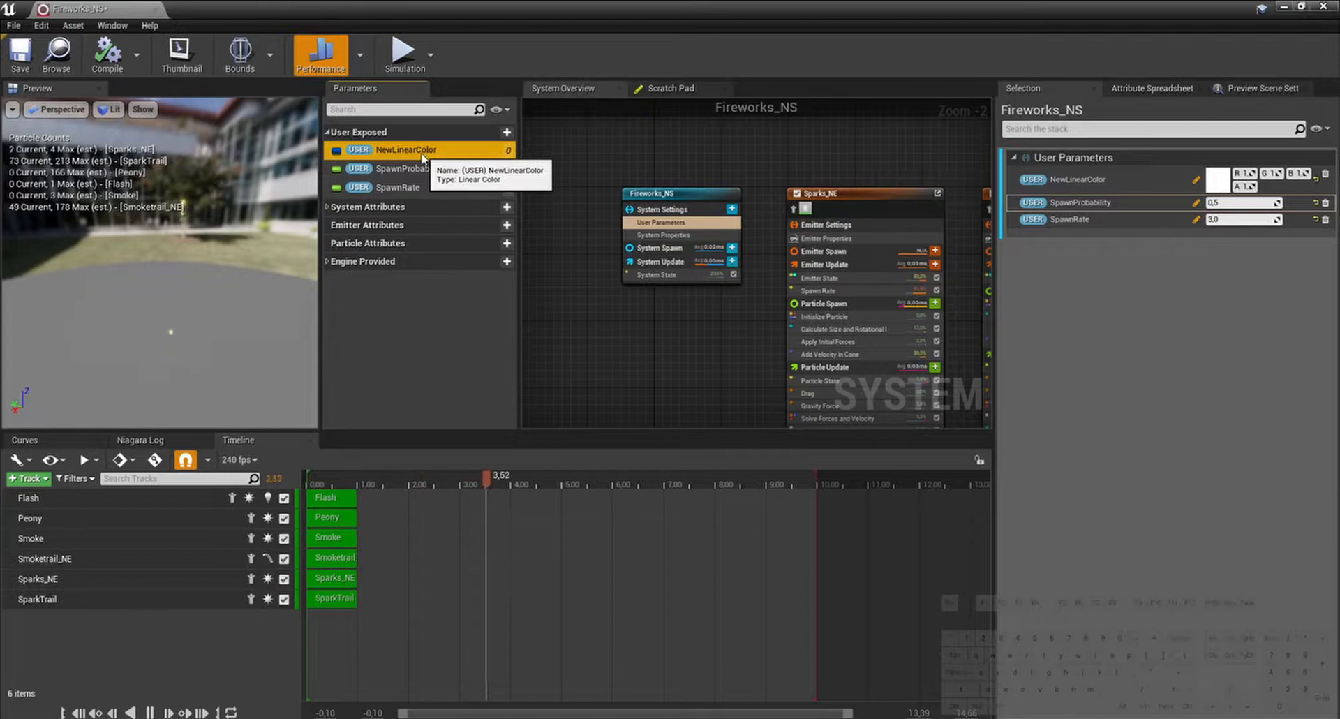
pyautogui.doubleClick(423, 151)
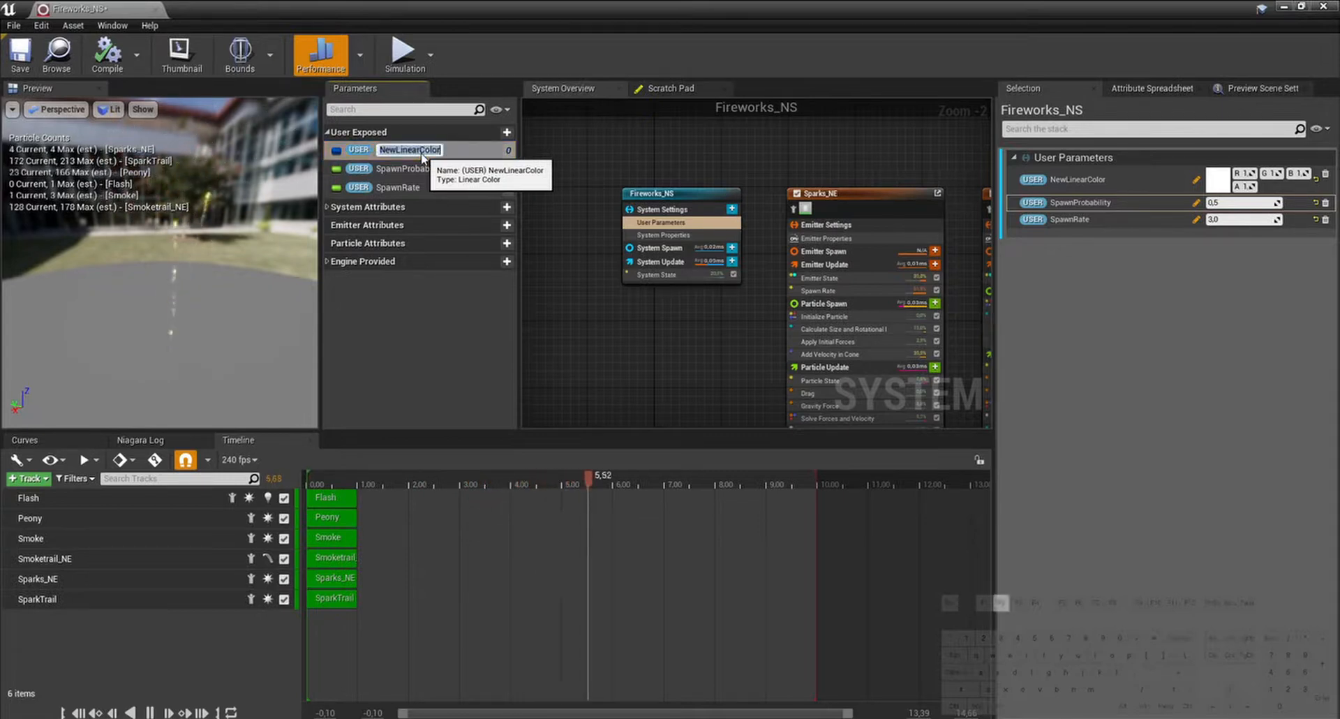
pyautogui.write('Tail')
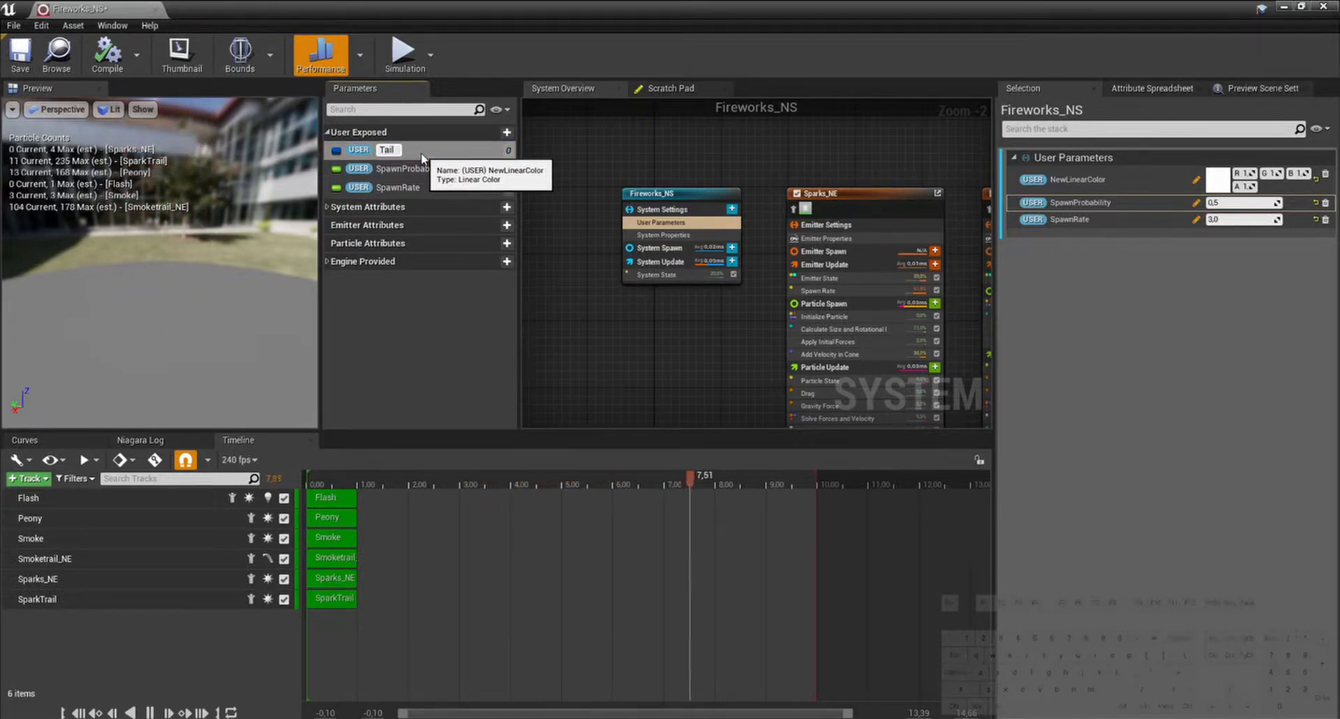
pyautogui.write('e')
pyautogui.write('eadColor')
pyautogui.press('Return')
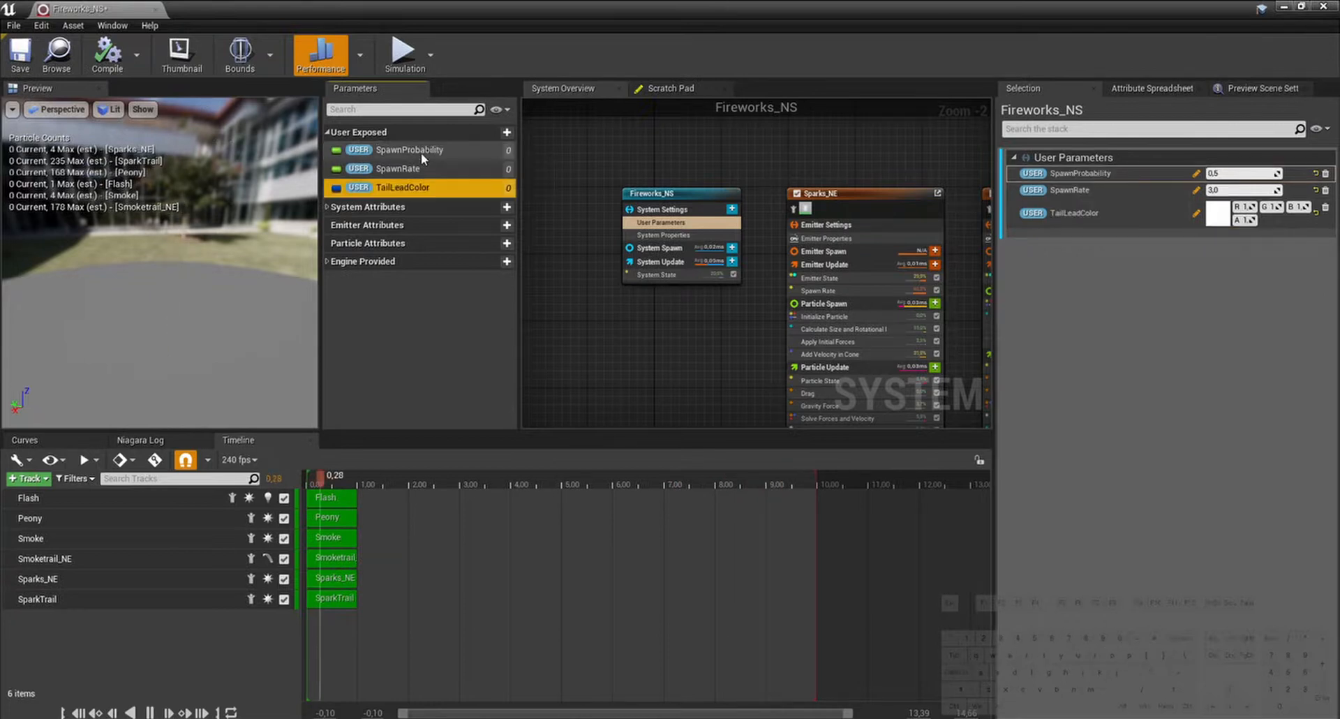
# Step: Set TailLeadColor's default to a fully saturated orange with a brightness value of 150
pyautogui.click(1218, 214)
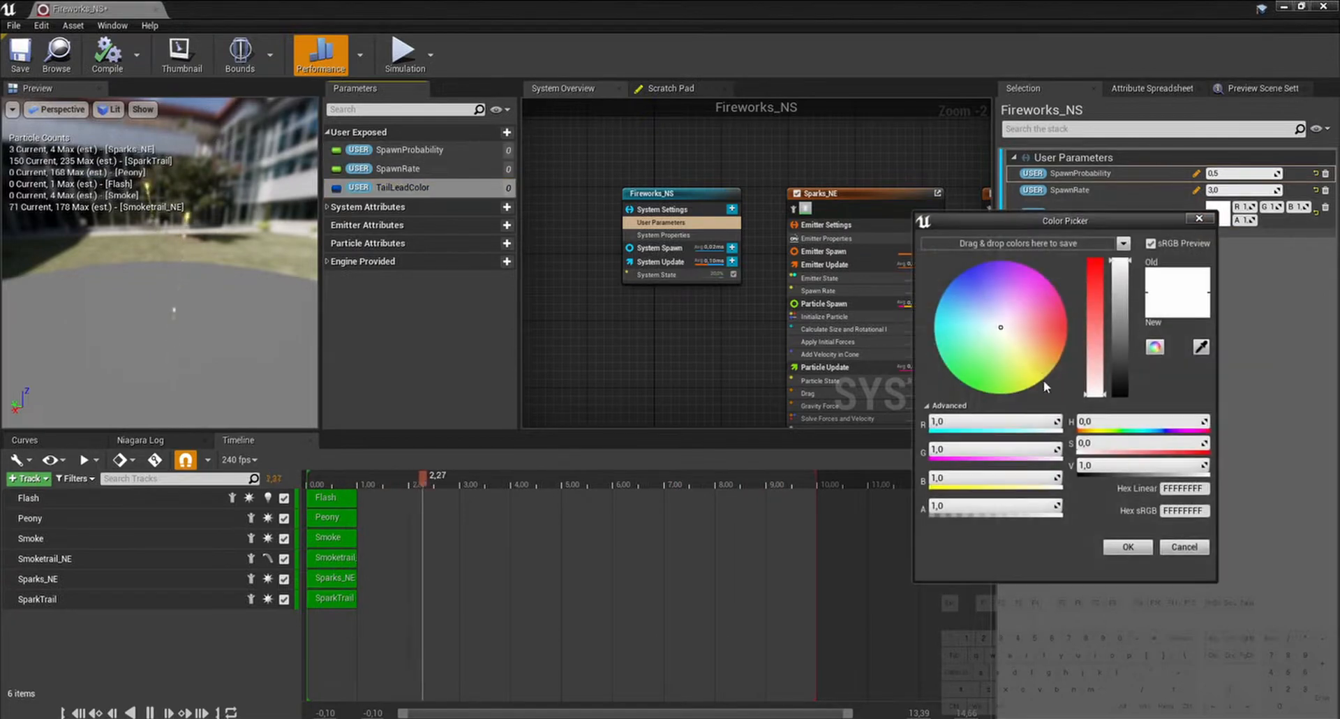
pyautogui.click(1058, 363)
pyautogui.click(1120, 465)
pyautogui.write('1')
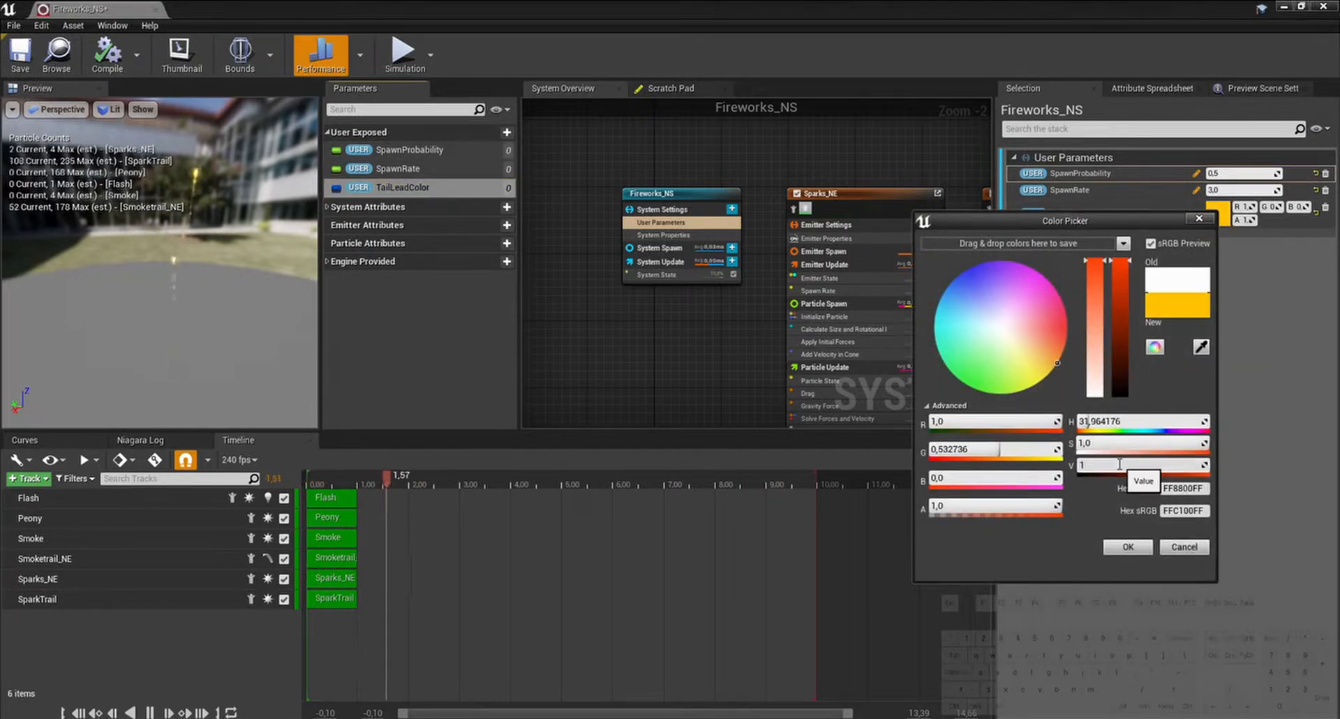
pyautogui.write('50')
pyautogui.press('Return')
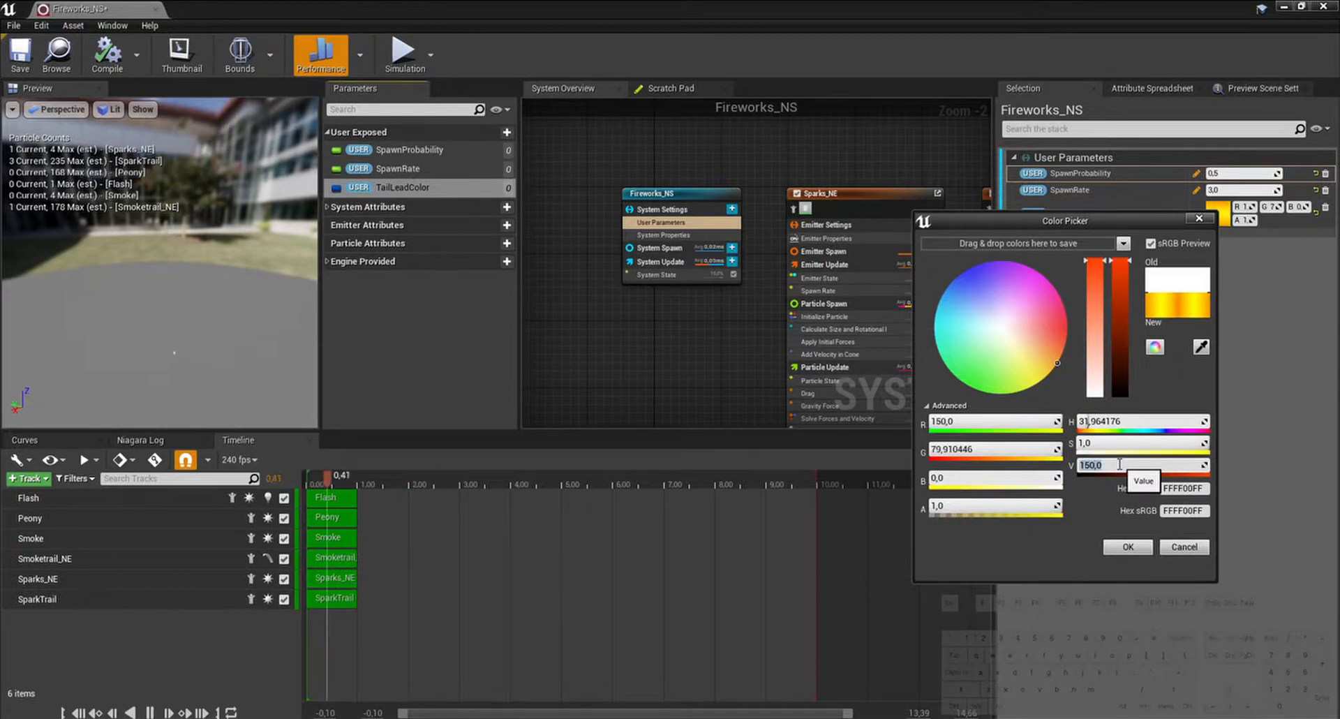
pyautogui.click(1115, 550)
# Step: Link the Color input of Sparks_NE's Scale Color module to the TailLeadColor user parameter
pyautogui.moveTo(726, 378); pyautogui.dragTo(574, 296, button='right')
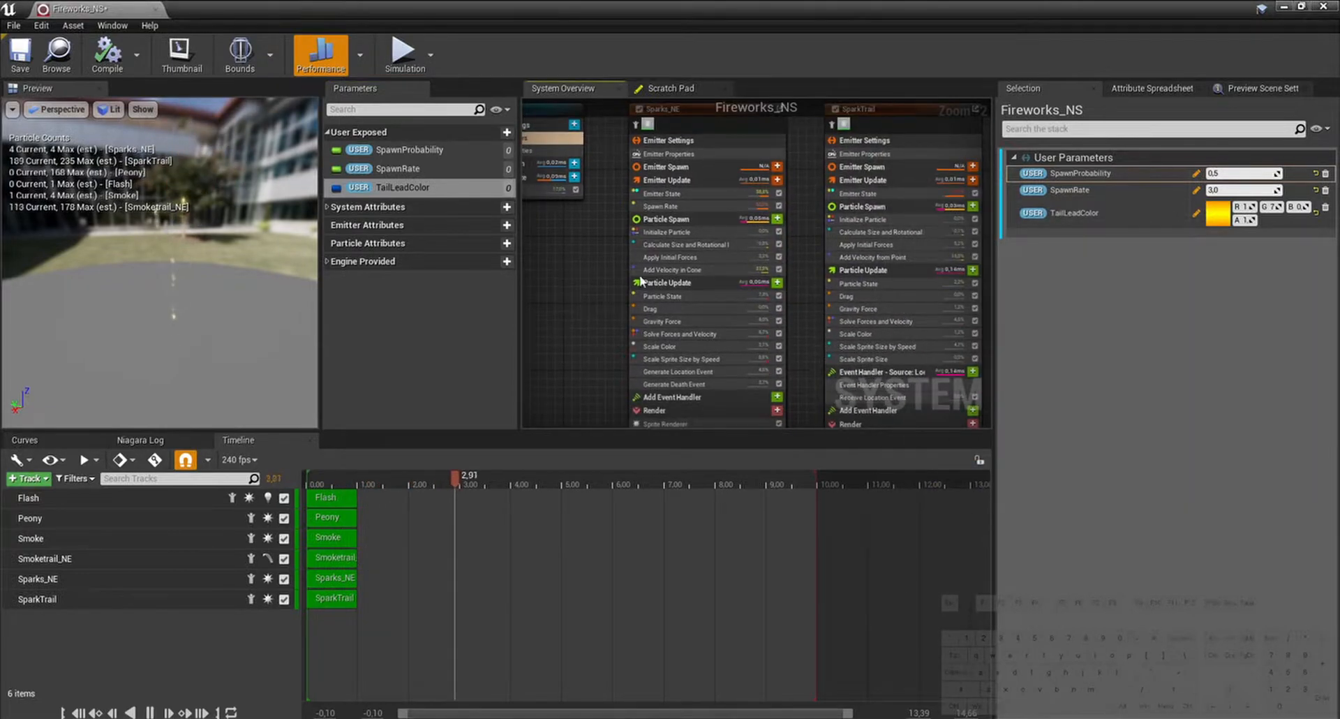
pyautogui.click(707, 346)
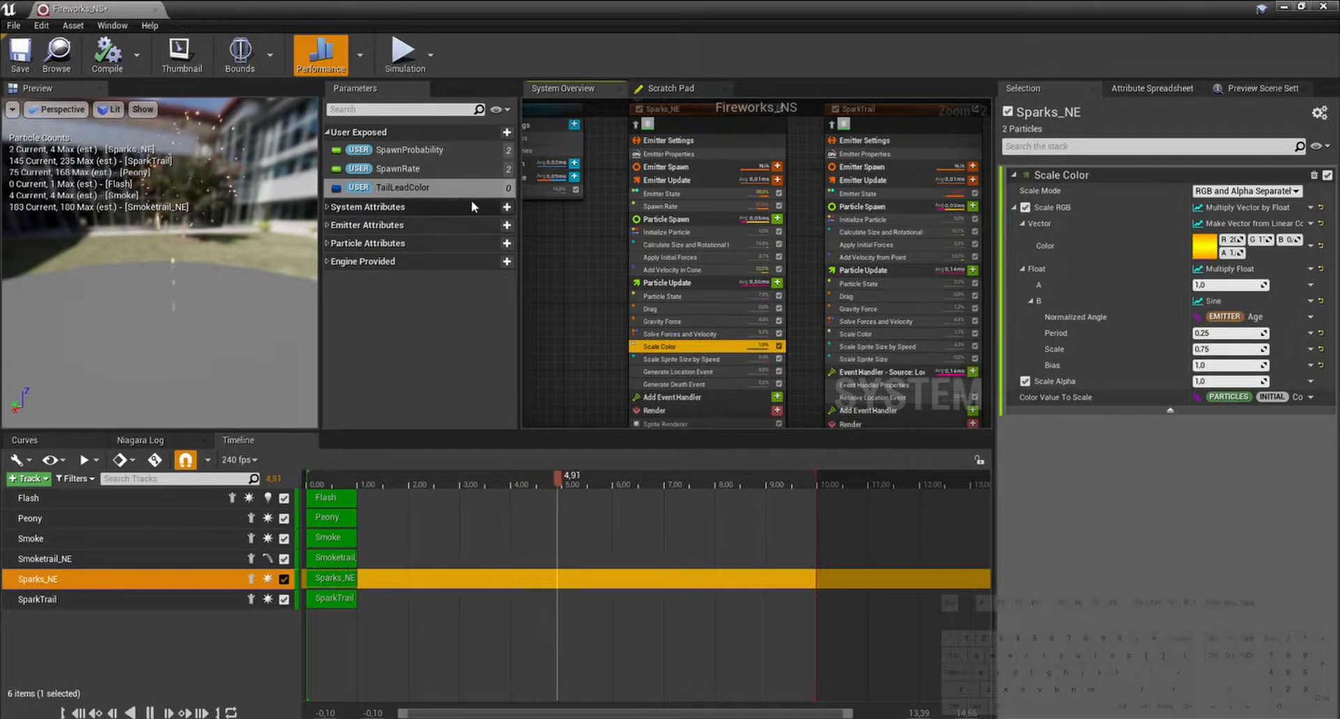
pyautogui.moveTo(391, 187); pyautogui.dragTo(1207, 249)
# Step: Add a Curve for Colors user parameter to the Fireworks_NS system
pyautogui.moveTo(529, 296); pyautogui.dragTo(675, 325, button='right')
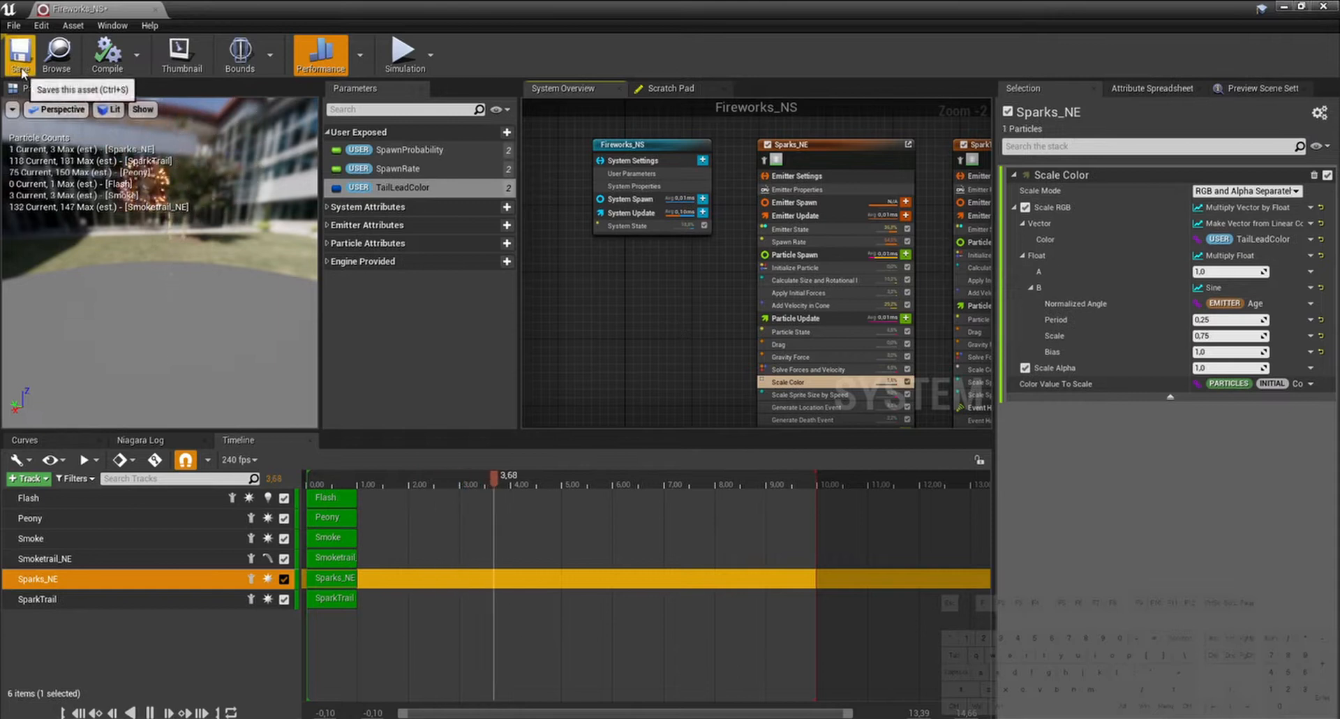
pyautogui.click(703, 160)
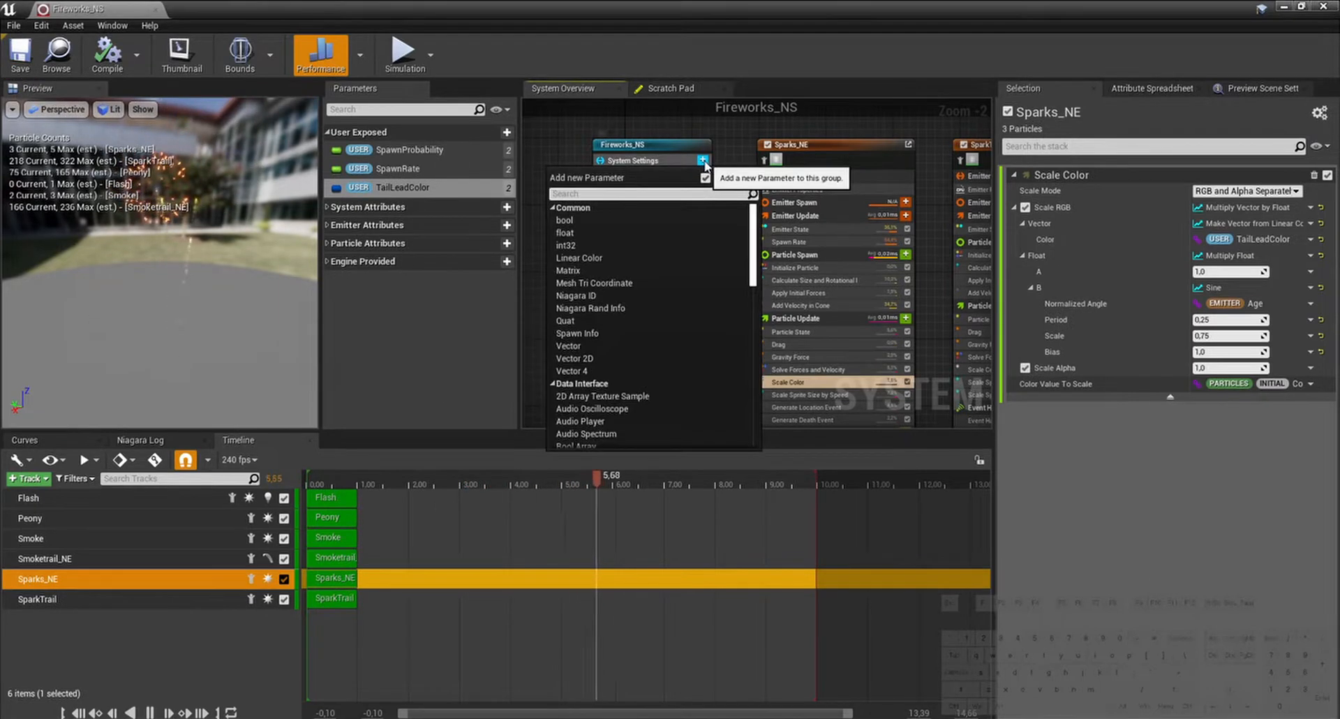
pyautogui.write('linea')
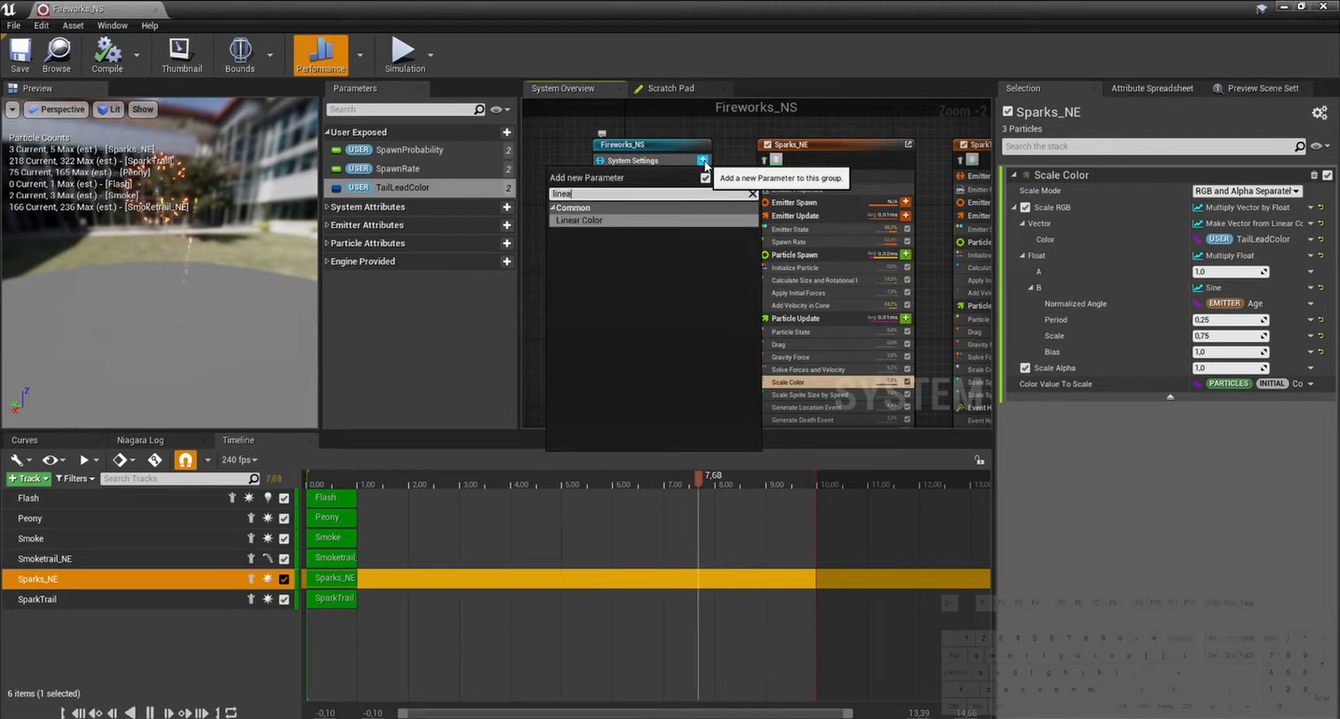
pyautogui.press('BackSpace')
pyautogui.press('BackSpace')
pyautogui.press('BackSpace')
pyautogui.press('BackSpace')
pyautogui.press('BackSpace')
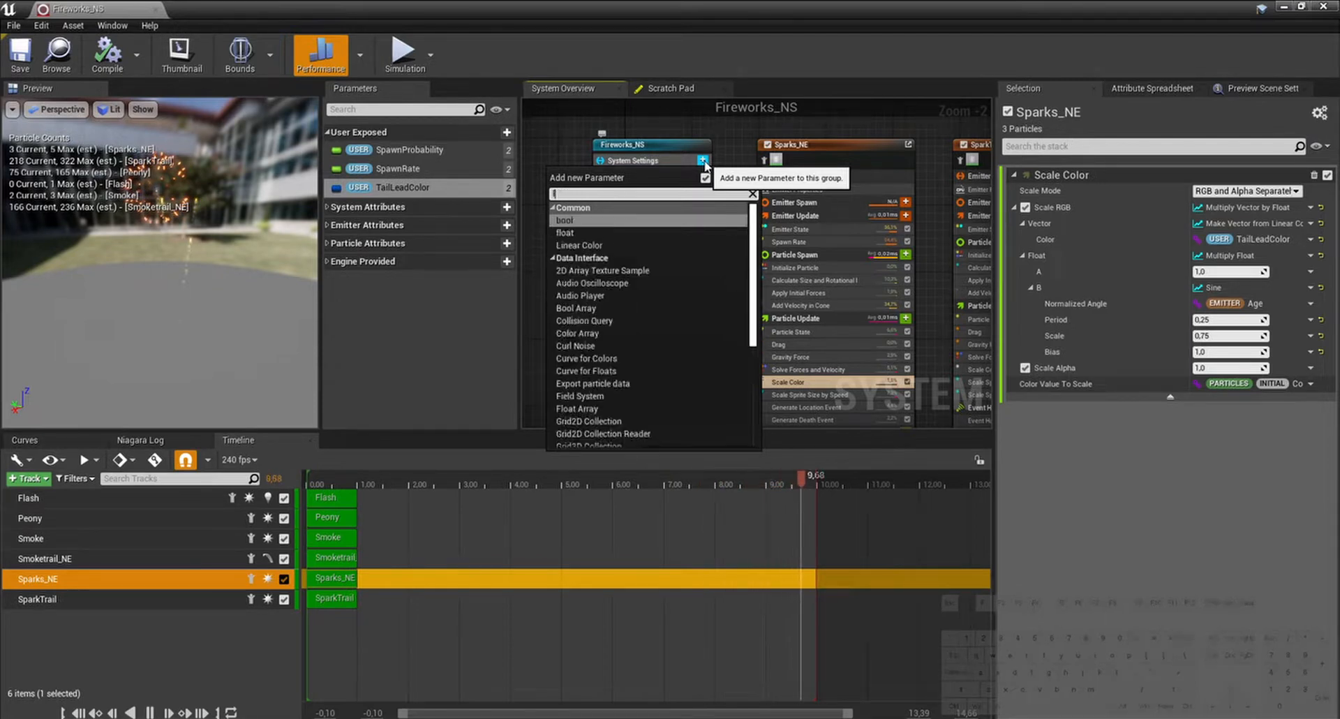
pyautogui.write('cuve')
pyautogui.press('BackSpace')
pyautogui.press('BackSpace')
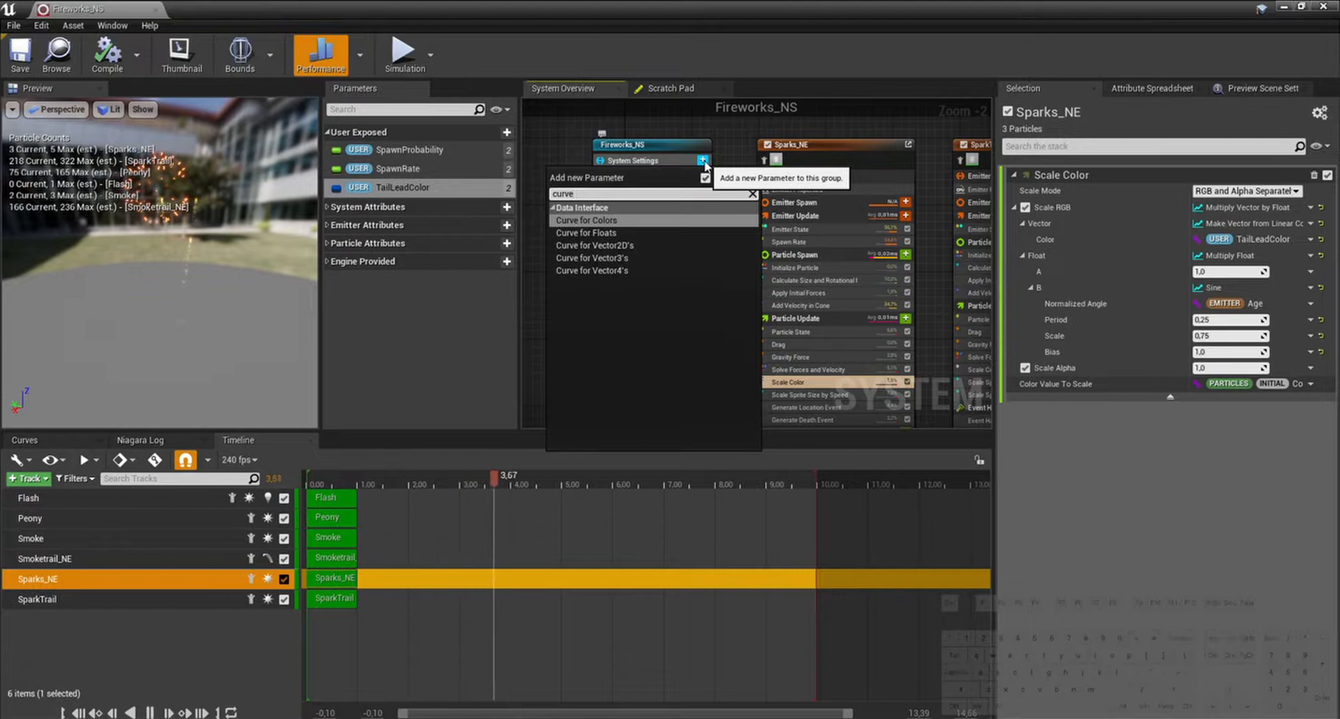
pyautogui.press('Return')
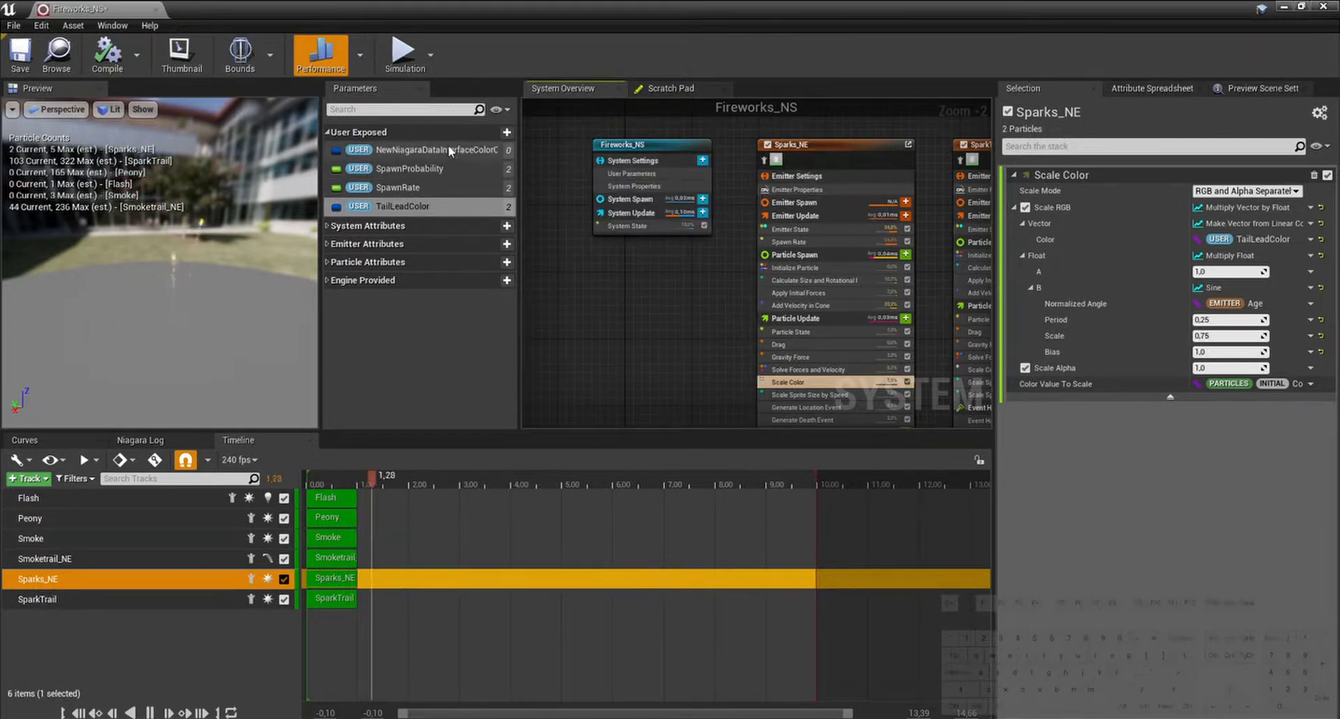
# Step: Show the system's user parameters and add two color stops to the new color curve, one near the start and one past the middle
pyautogui.click(426, 150)
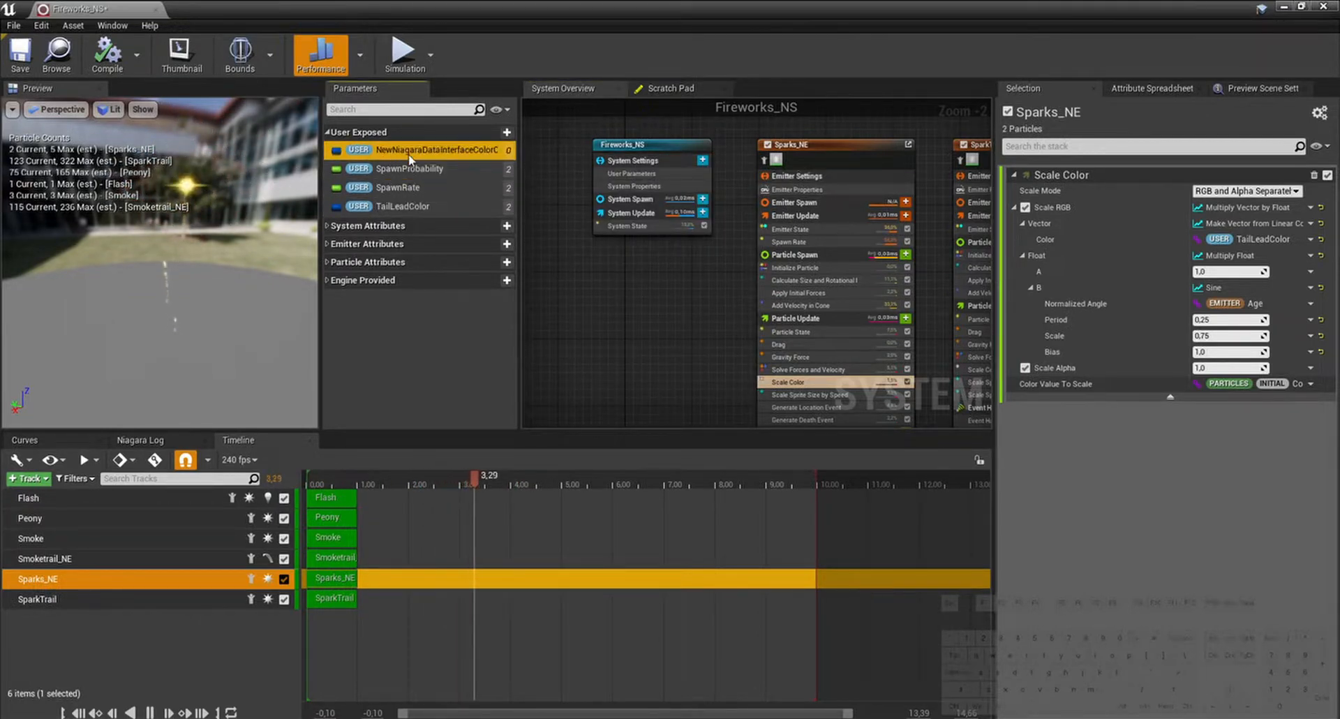
pyautogui.click(631, 173)
pyautogui.click(445, 152)
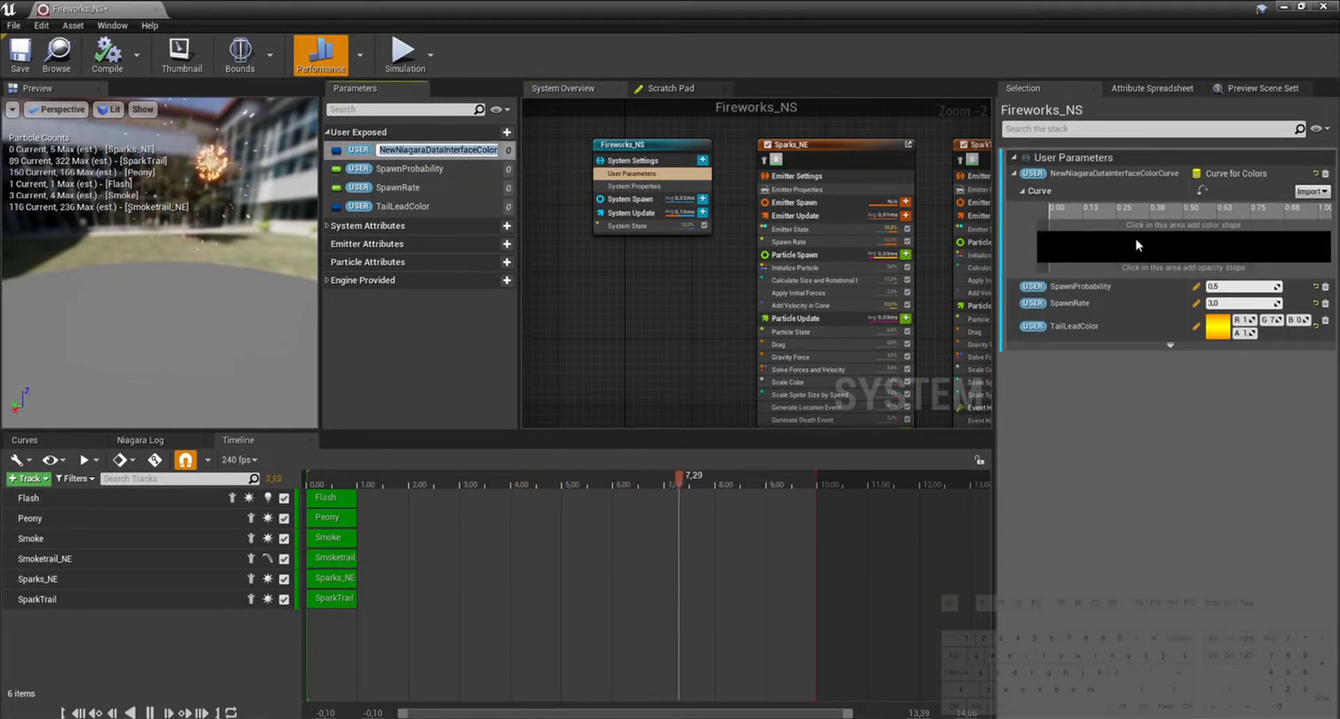
pyautogui.moveTo(936, 280); pyautogui.dragTo(872, 280, button='right')
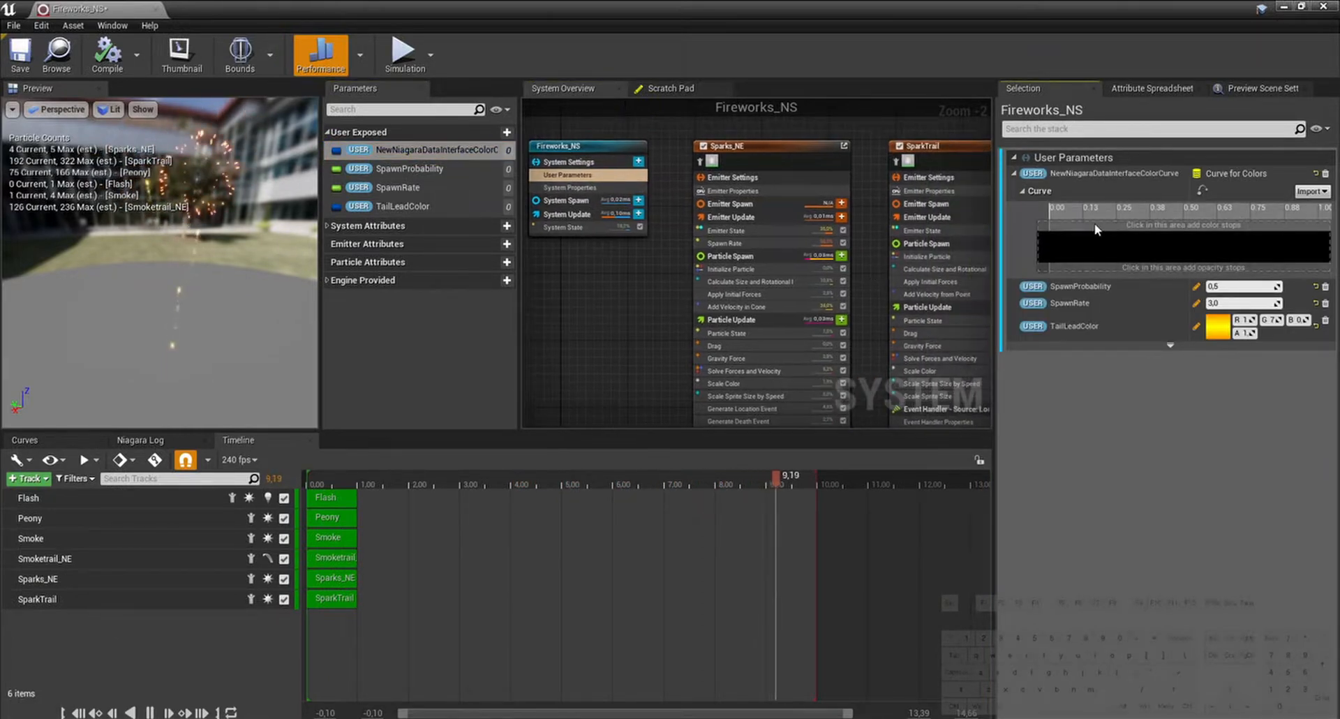
pyautogui.click(1094, 223)
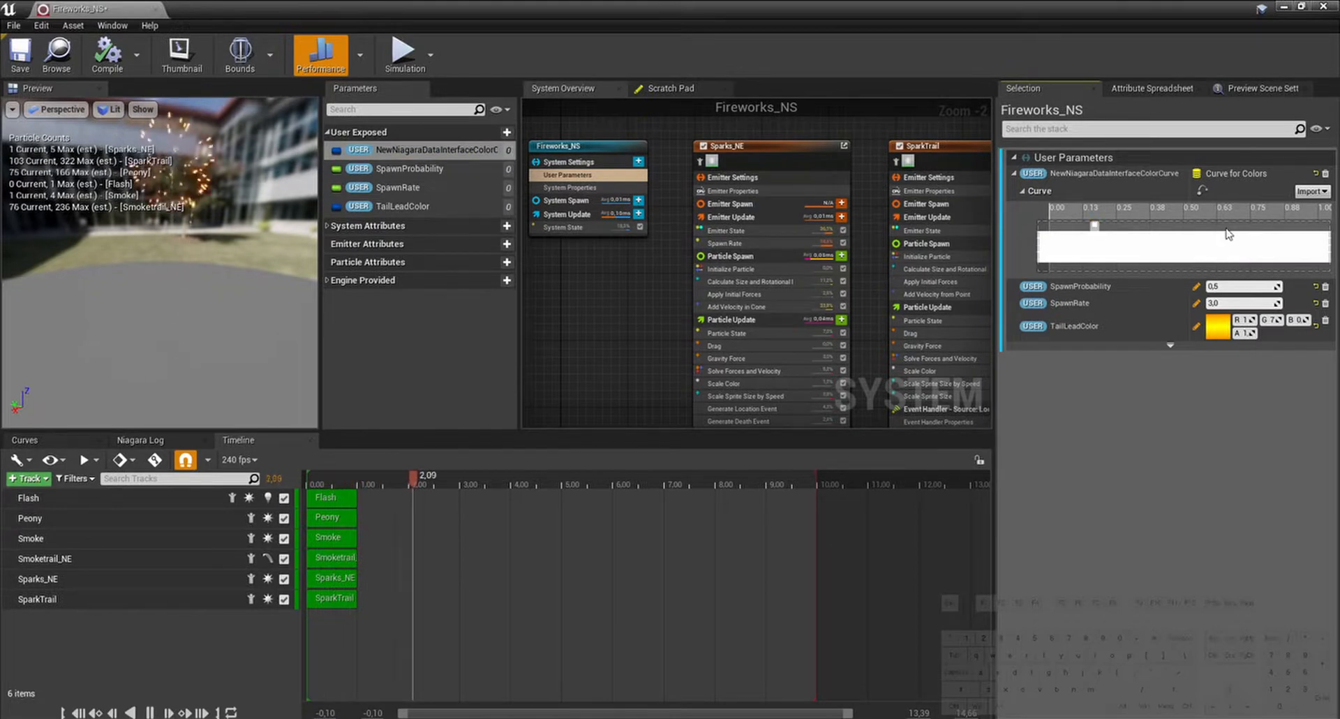
pyautogui.click(1225, 224)
# Step: Set the curve's first color stop to a saturated red-orange with a brightness value of 200
pyautogui.doubleClick(1096, 226)
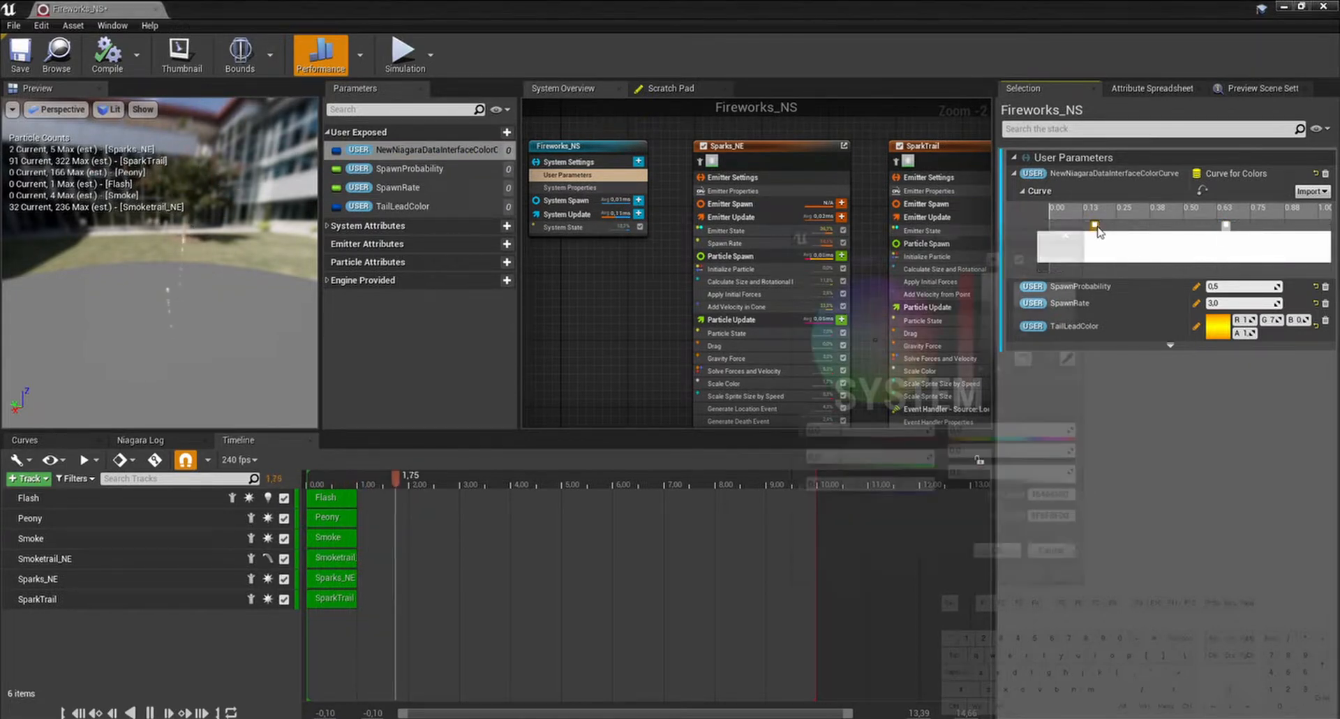
pyautogui.moveTo(922, 350); pyautogui.dragTo(949, 351)
pyautogui.click(991, 482)
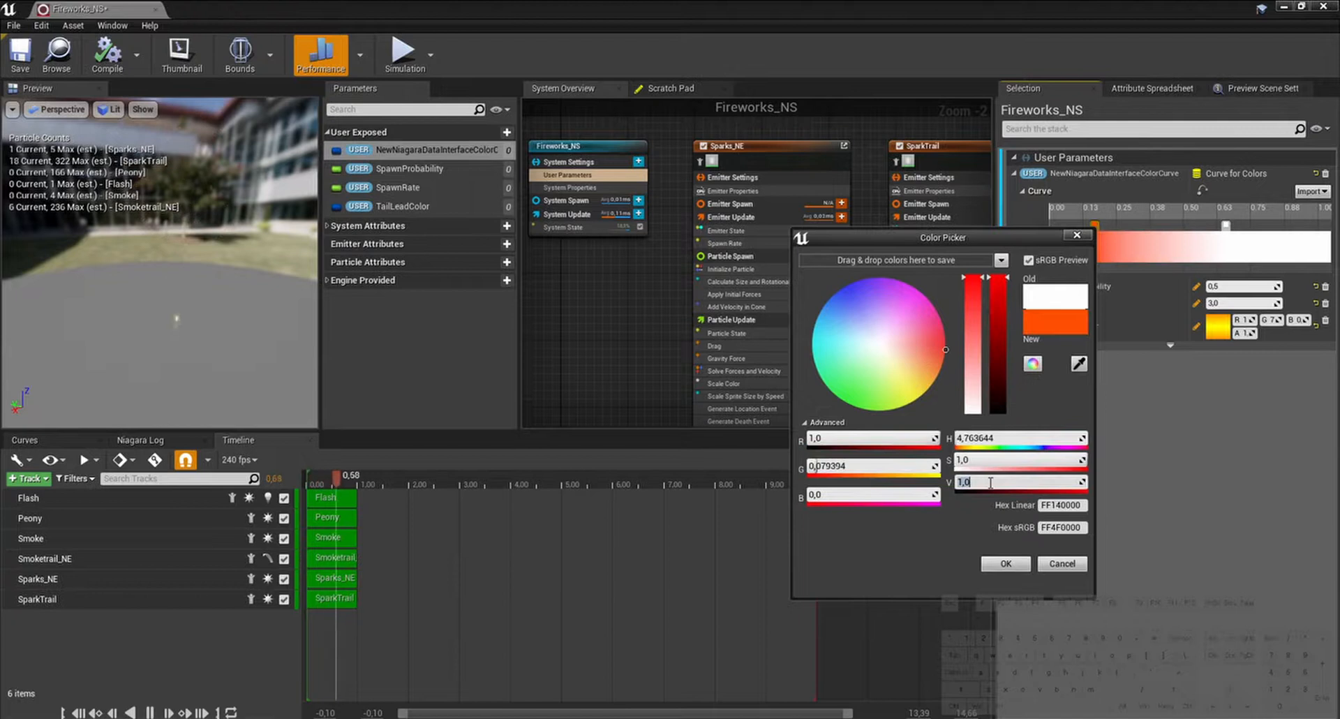
pyautogui.write('200')
pyautogui.press('Return')
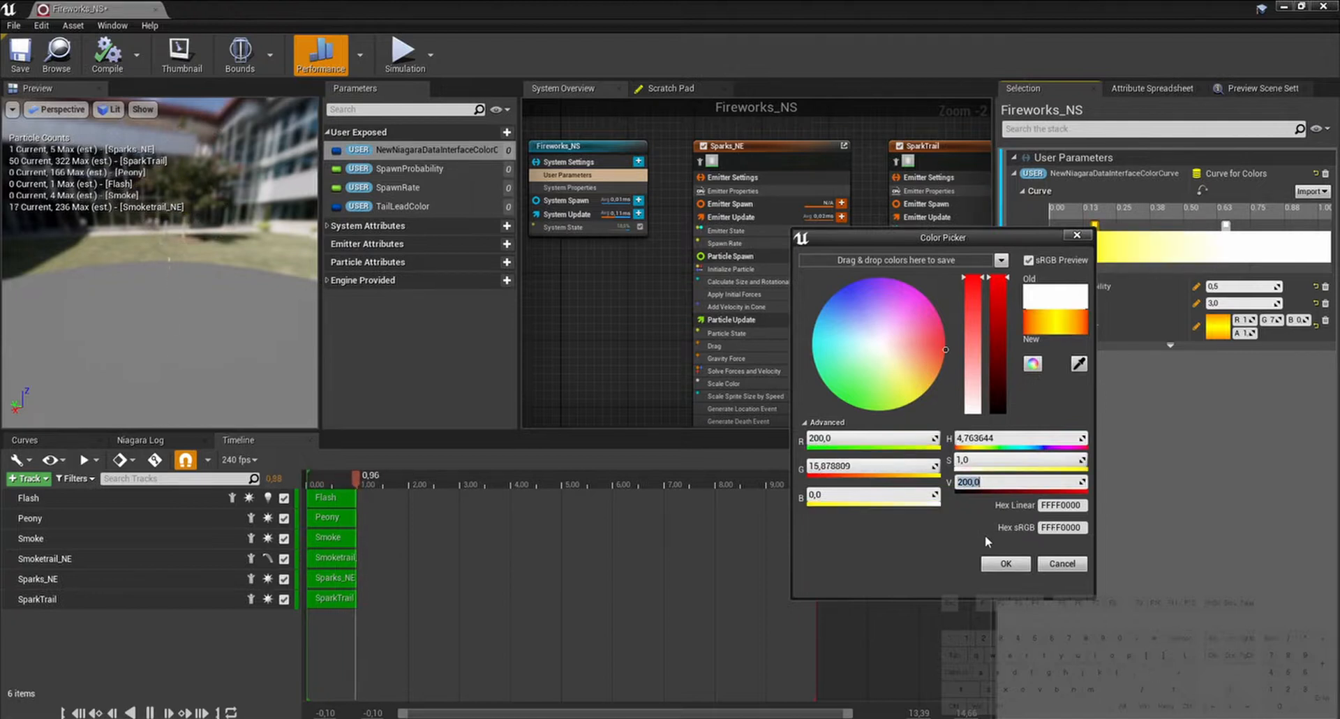
pyautogui.click(1003, 564)
# Step: Set the curve's second color stop to a saturated purple with a brightness value of 200
pyautogui.doubleClick(1226, 225)
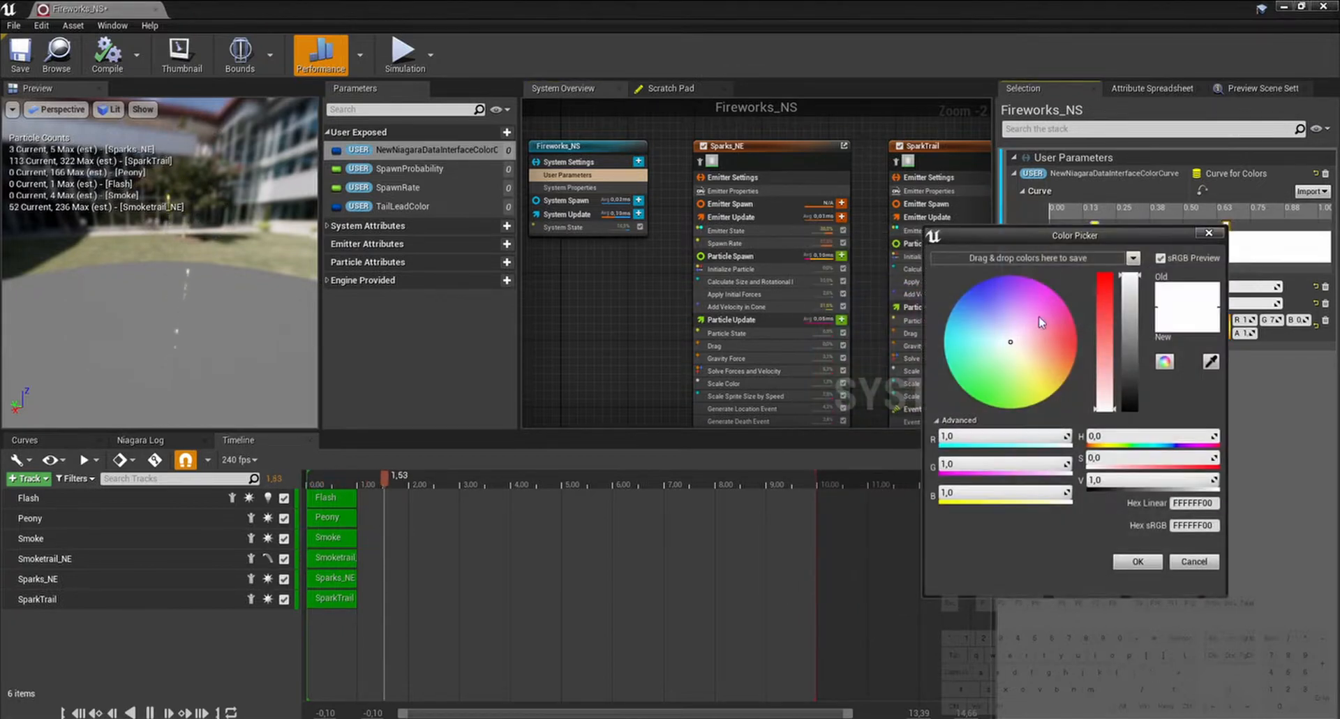
pyautogui.click(1028, 275)
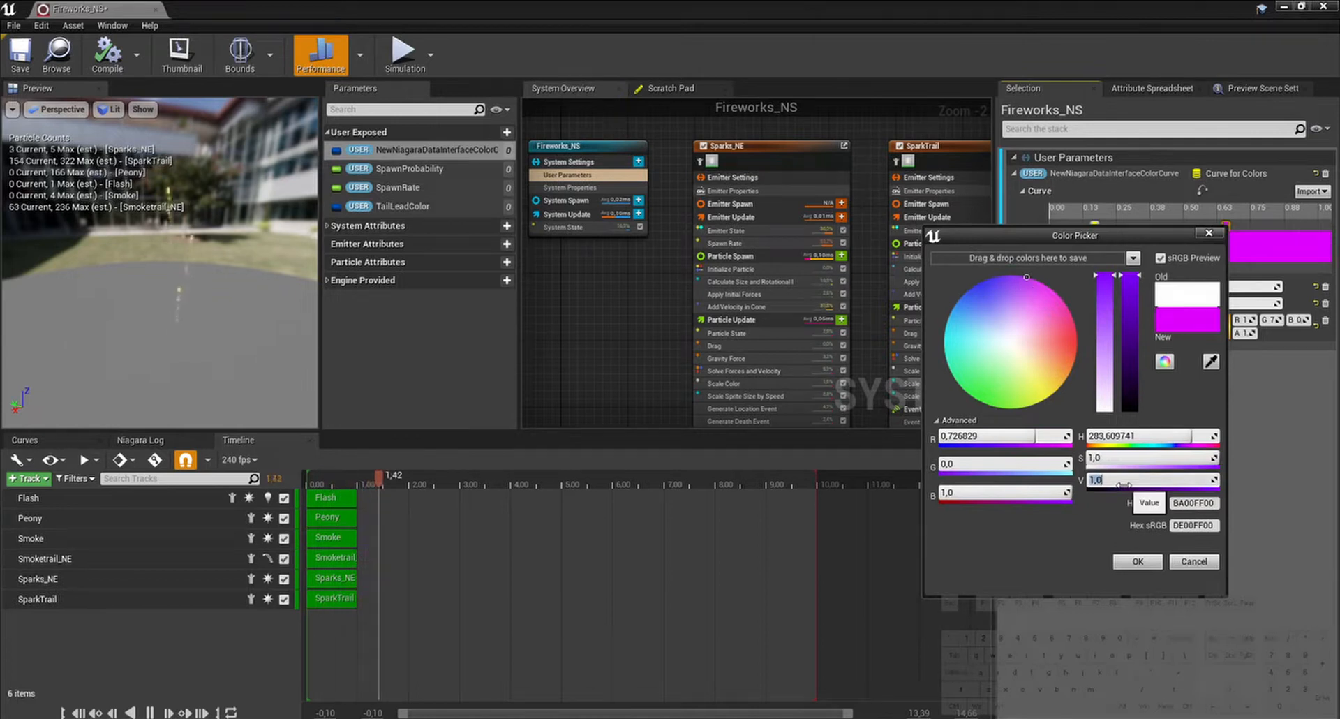
pyautogui.write('200')
pyautogui.press('Return')
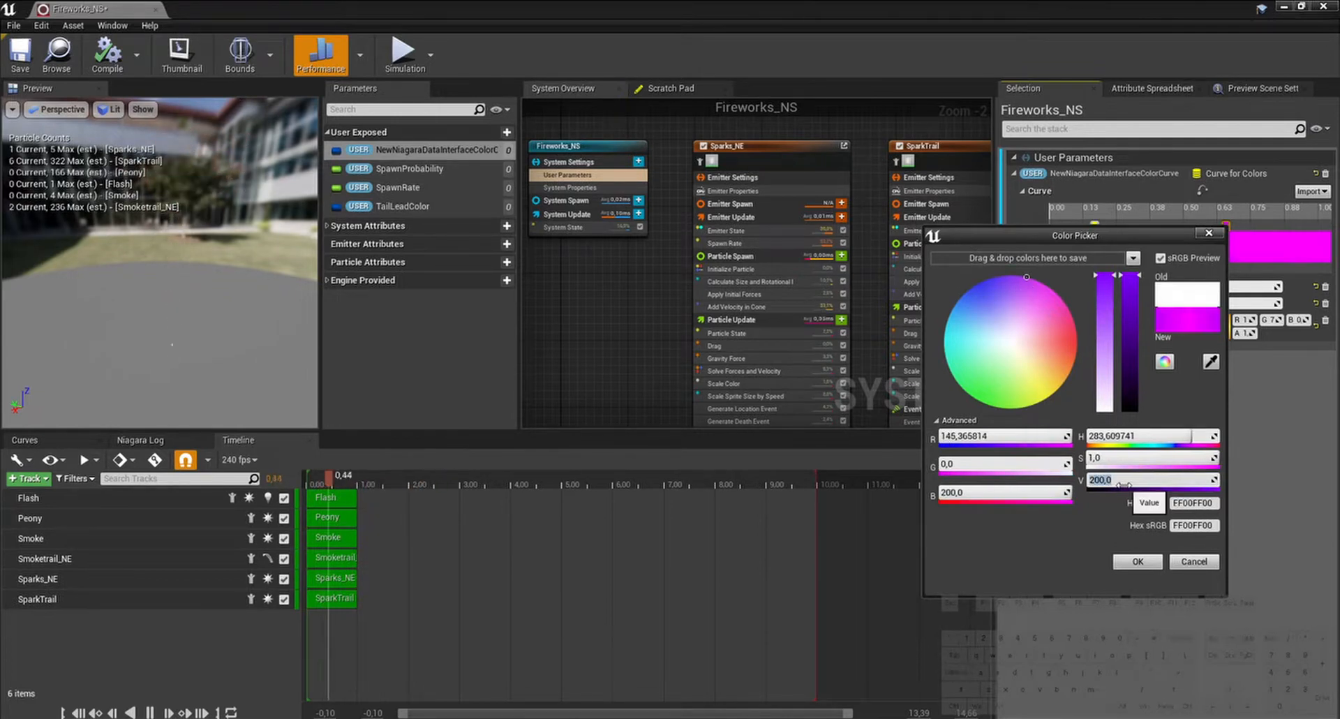
pyautogui.click(1135, 562)
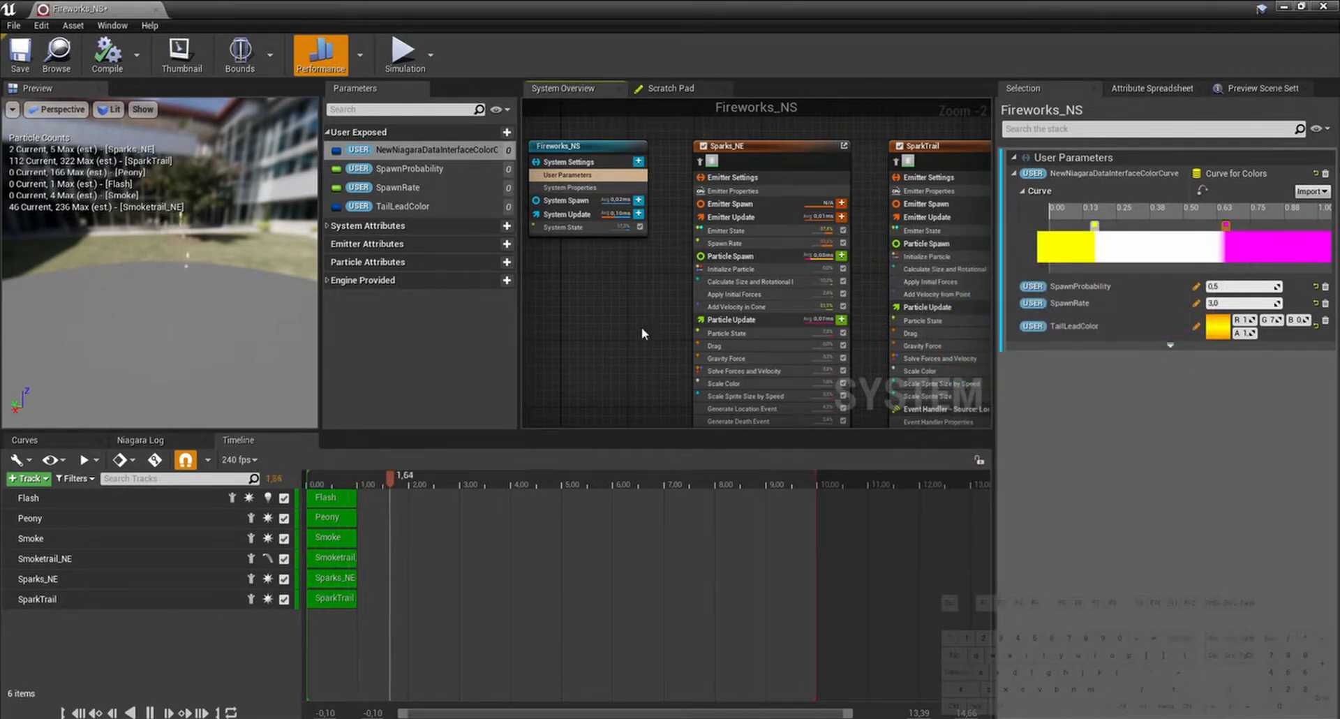
# Step: Rename the user-exposed color curve parameter to PeonyColor
pyautogui.moveTo(594, 306); pyautogui.dragTo(584, 305, button='right')
pyautogui.click(428, 156)
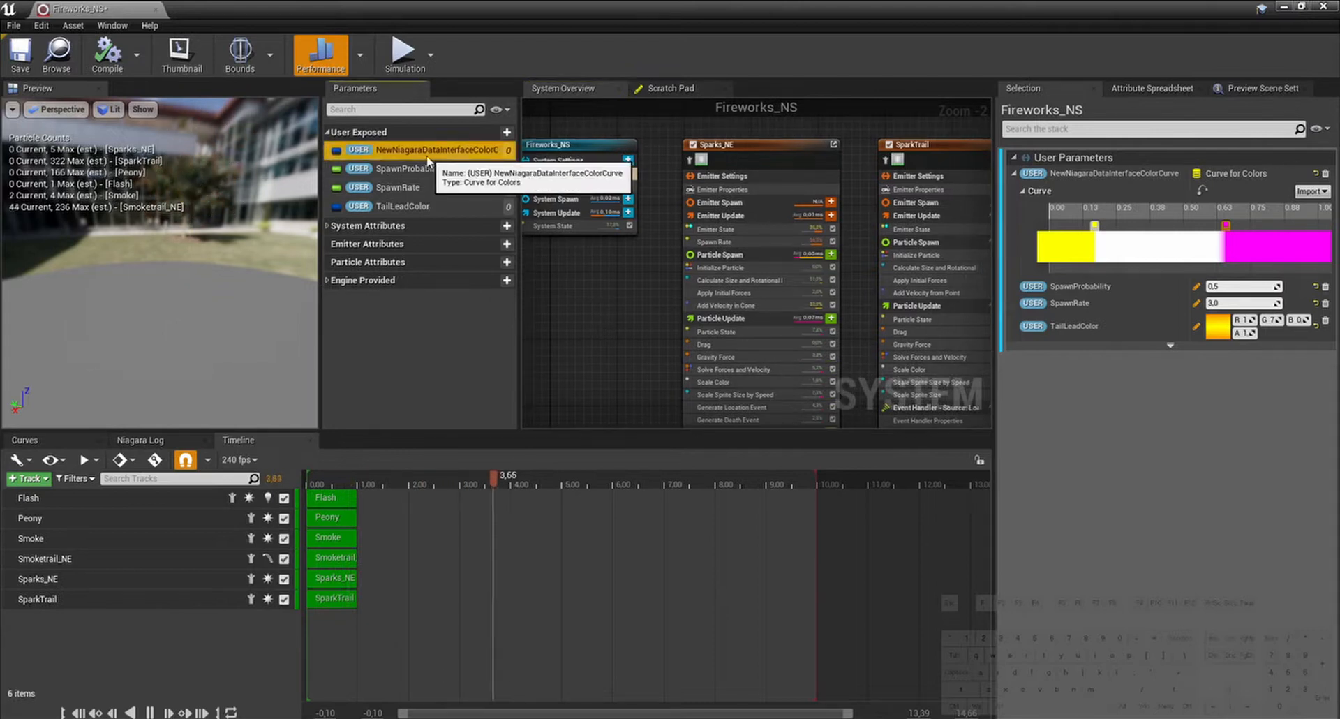
pyautogui.click(427, 152)
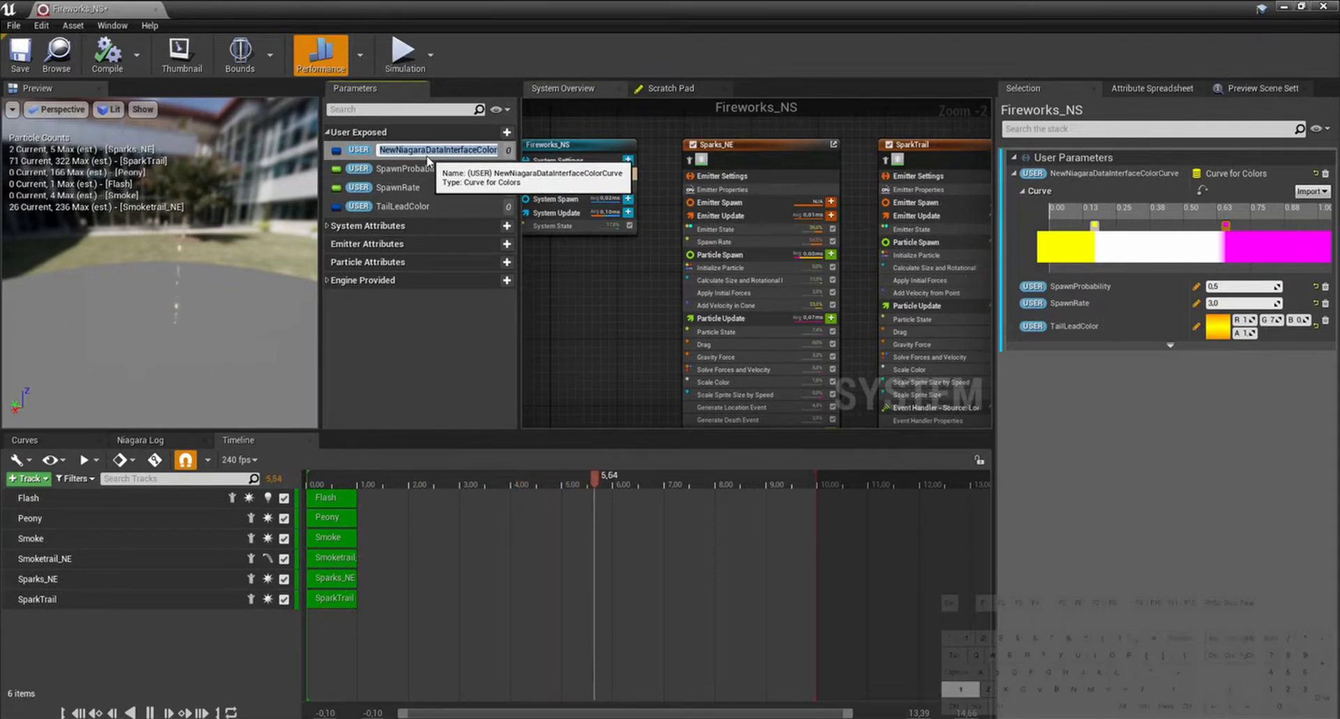
pyautogui.write('PeonyColor')
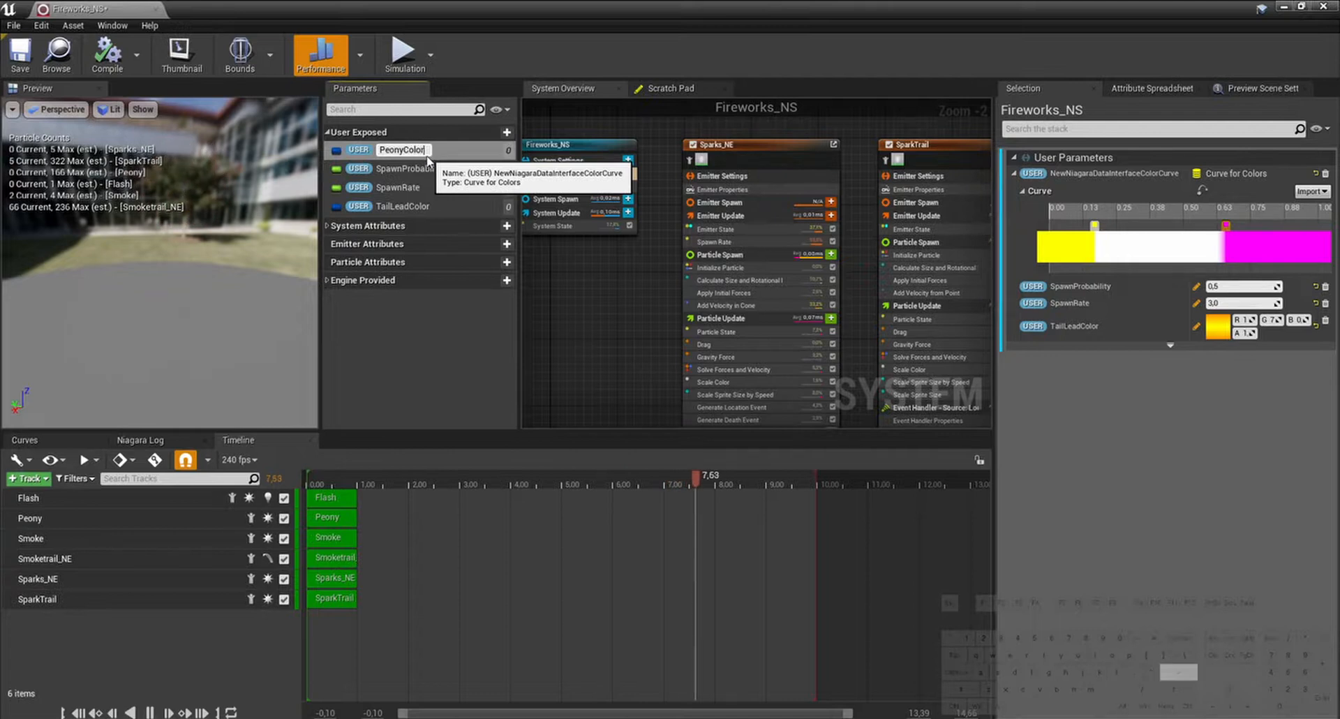
pyautogui.press('Return')
# Step: Link the user parameter PeonyColor to the ColorCurve input of the Peony emitter's Scale Color module
pyautogui.moveTo(604, 335); pyautogui.dragTo(505, 321, button='right')
pyautogui.moveTo(949, 293); pyautogui.dragTo(832, 304, button='right')
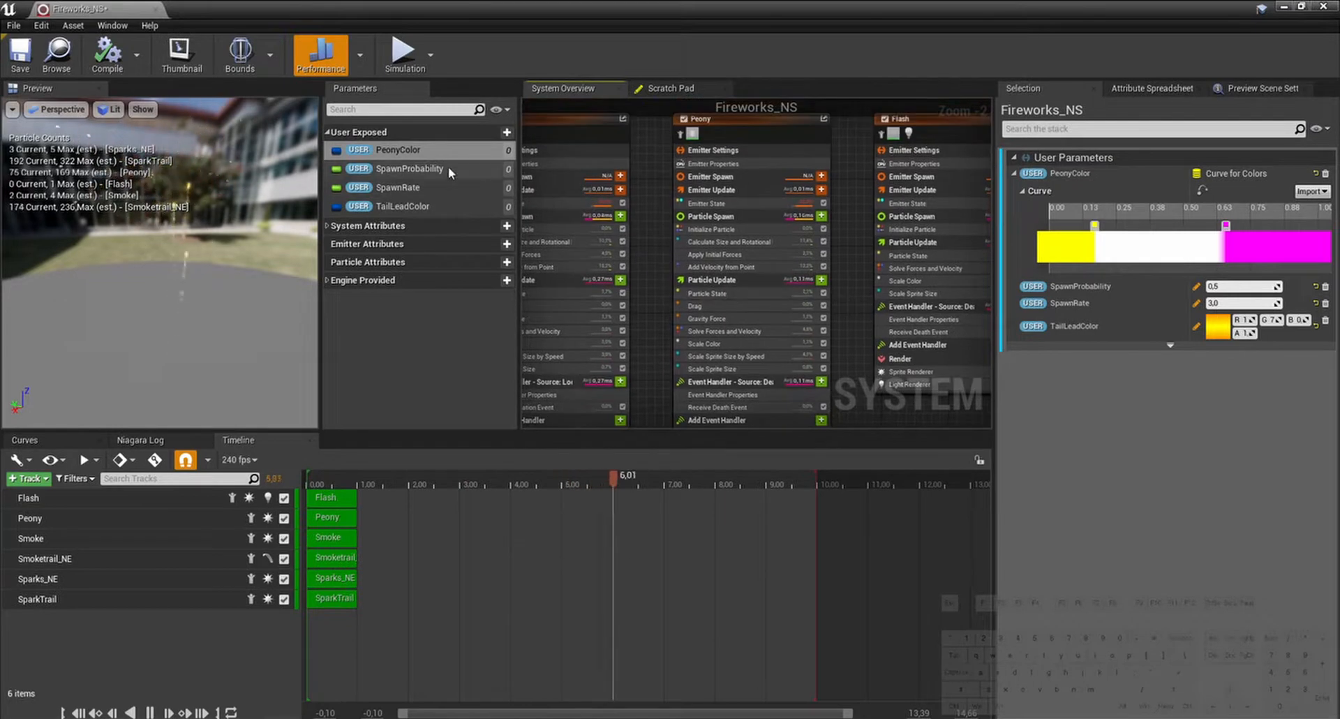
pyautogui.click(705, 344)
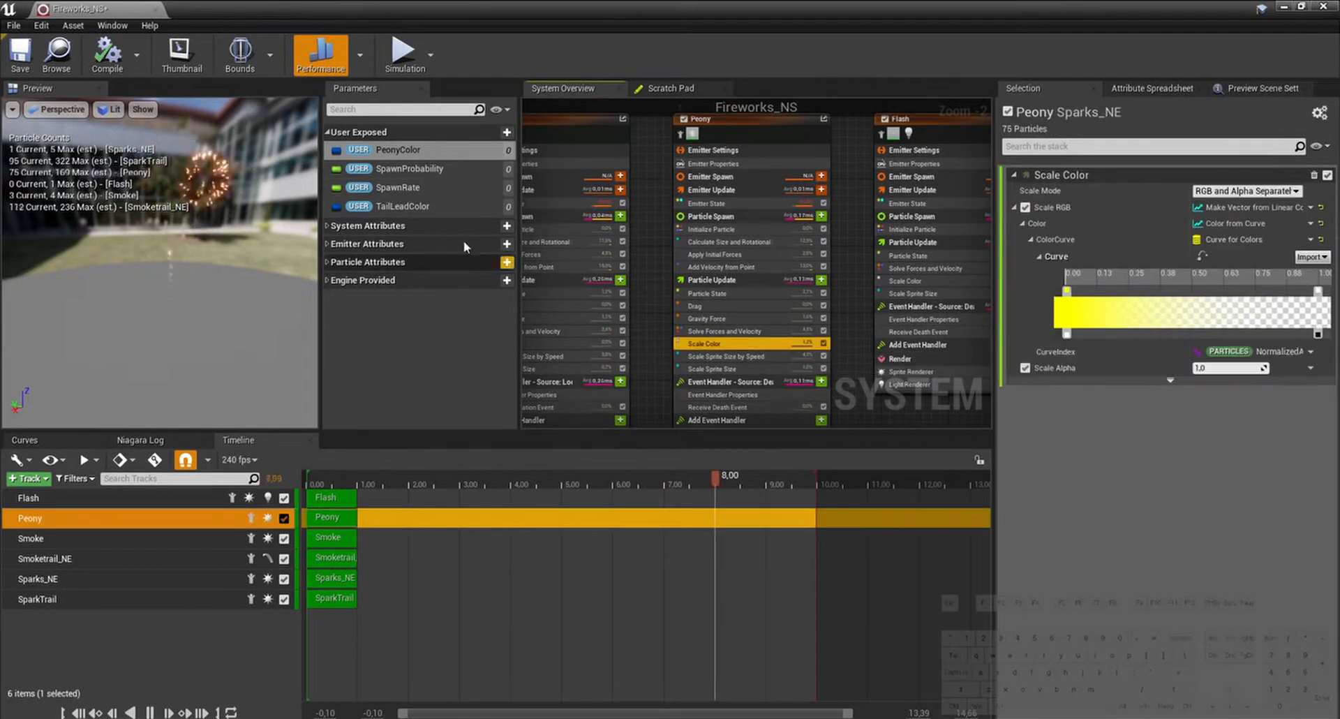
pyautogui.moveTo(404, 152); pyautogui.dragTo(1115, 297)
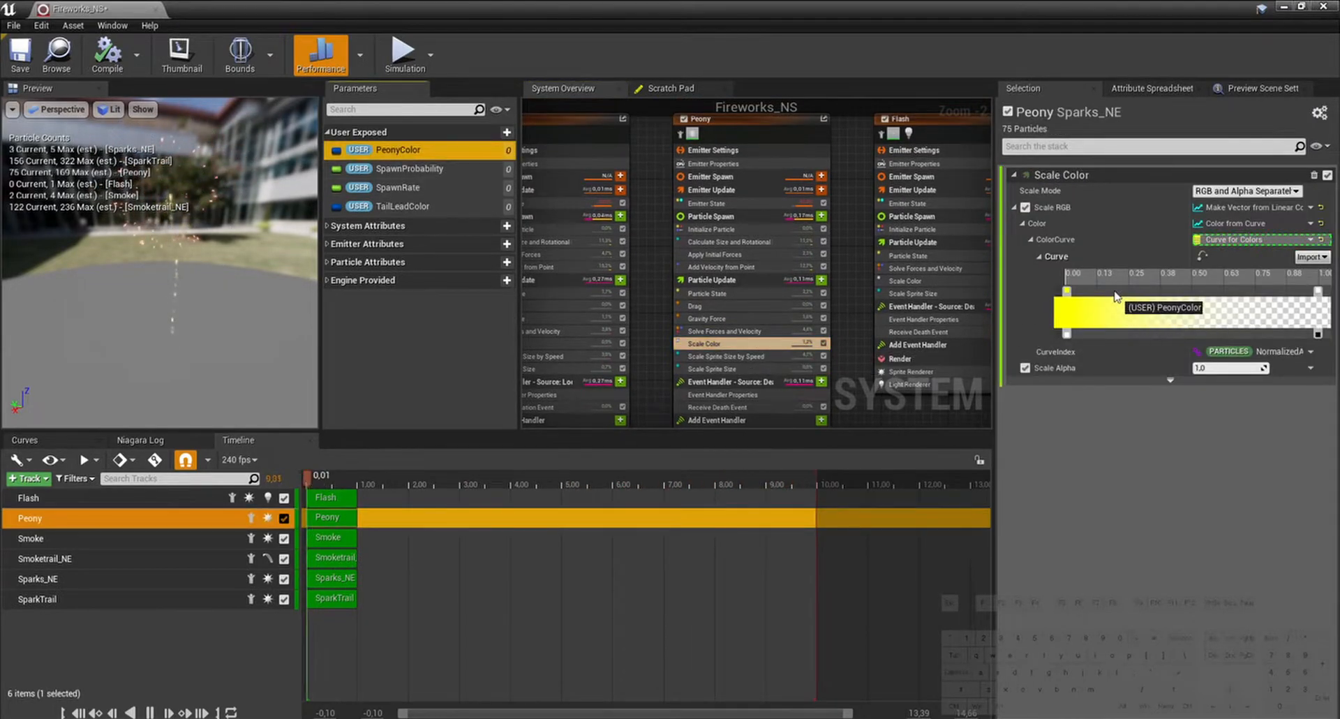
pyautogui.moveTo(1251, 241); pyautogui.dragTo(1251, 237)
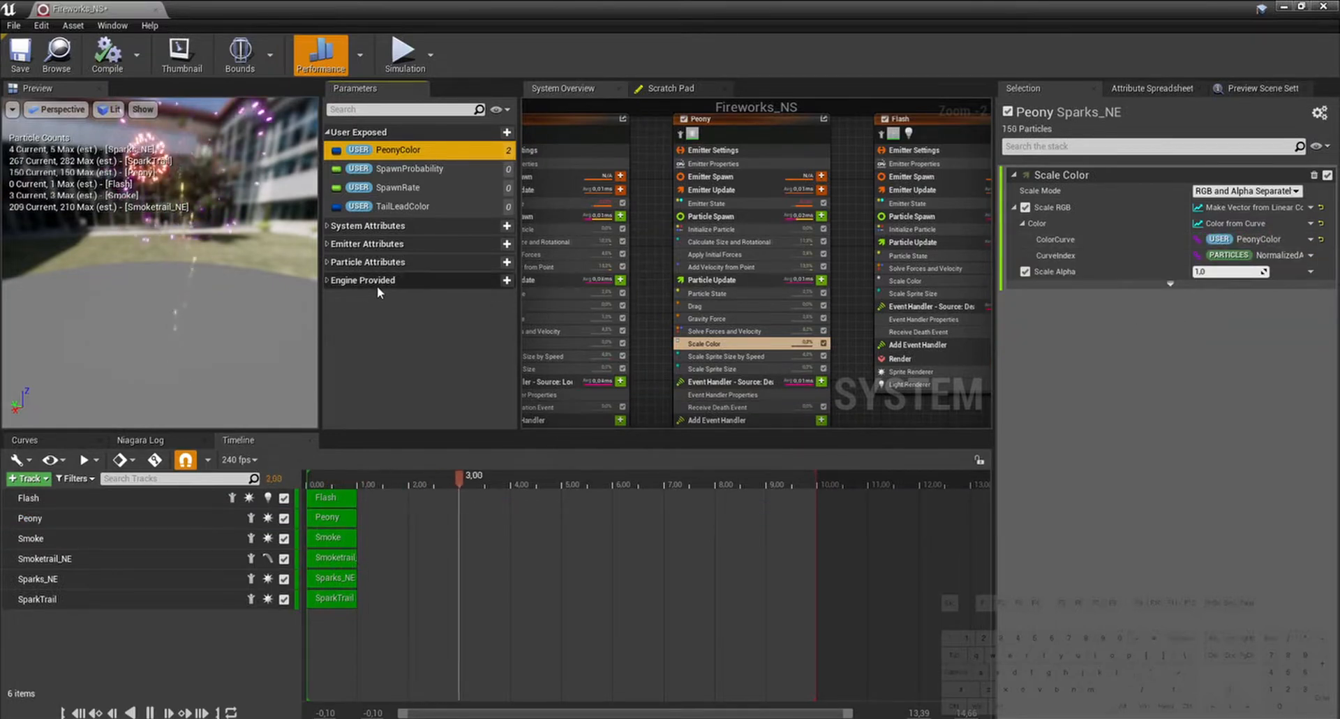
# Step: Save the Fireworks_NS system and close its editor to return to the level
pyautogui.moveTo(650, 289); pyautogui.dragTo(1009, 338, button='right')
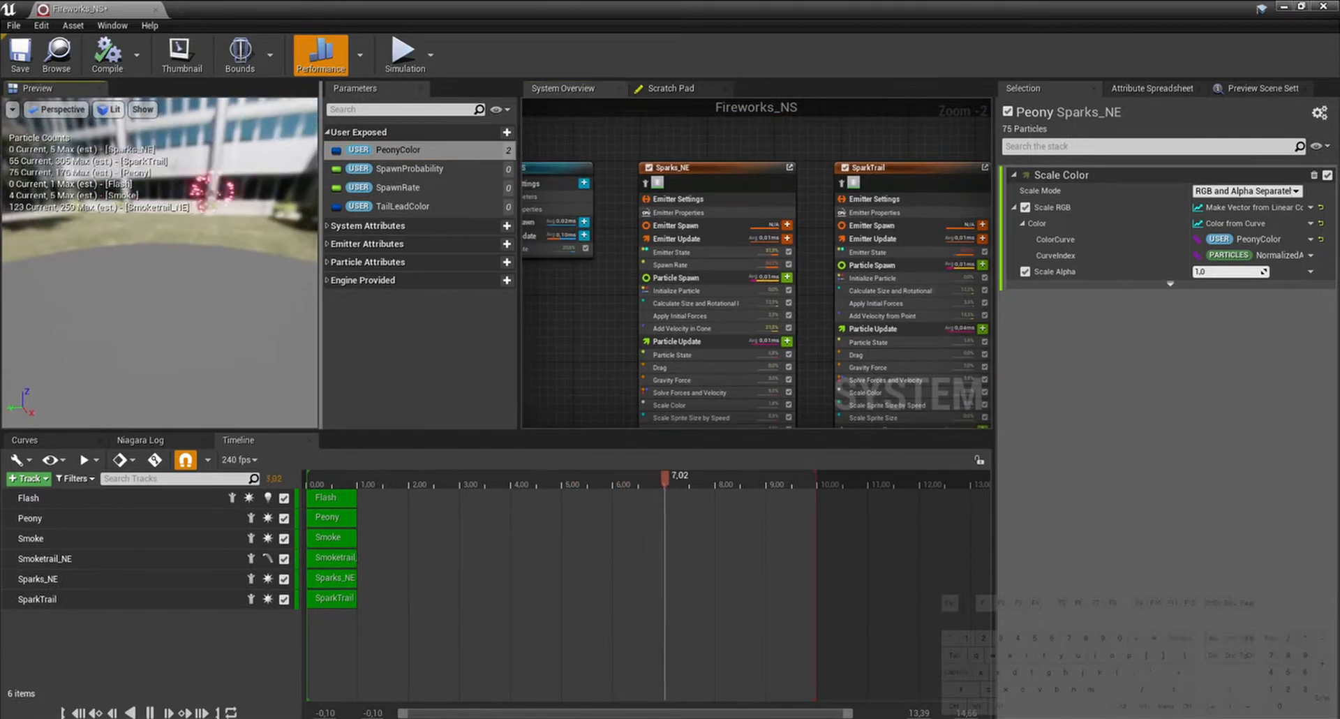
pyautogui.click(20, 55)
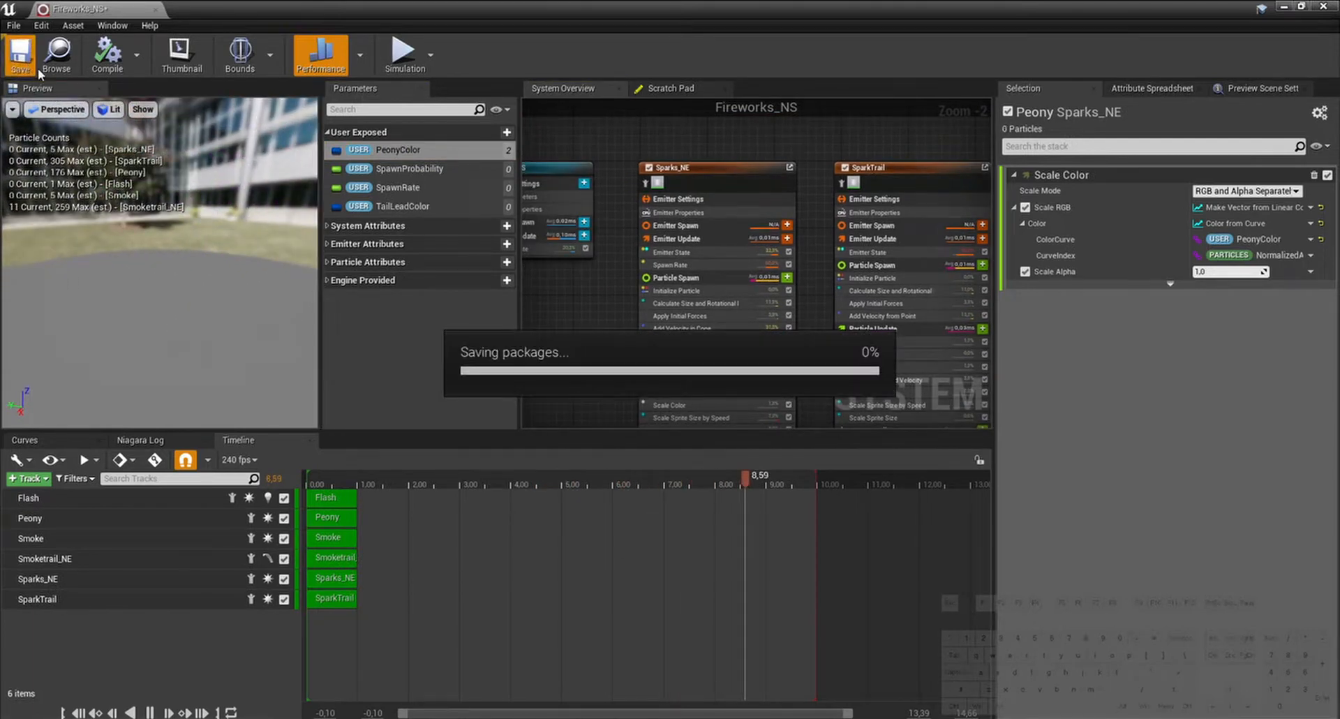
pyautogui.click(1323, 7)
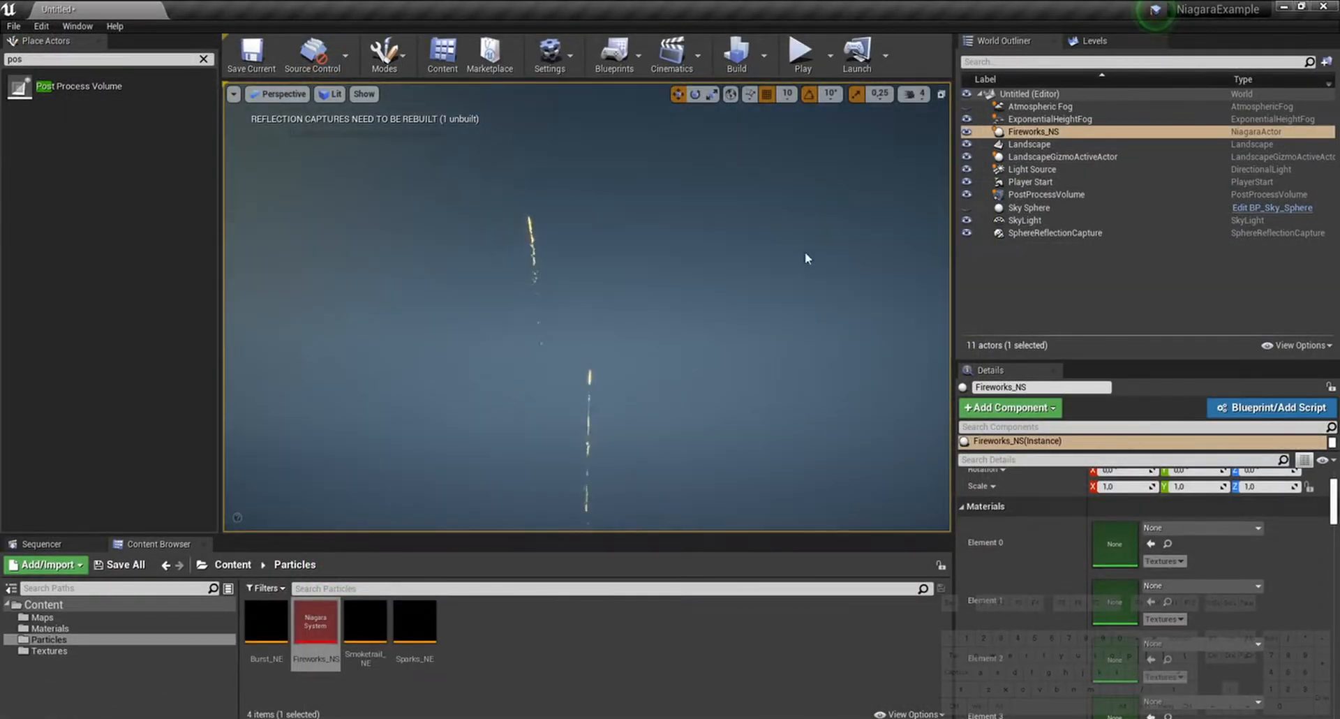
# Step: Select the Fireworks_NS actor in the level and expand its PeonyColor override parameter
pyautogui.click(1033, 261)
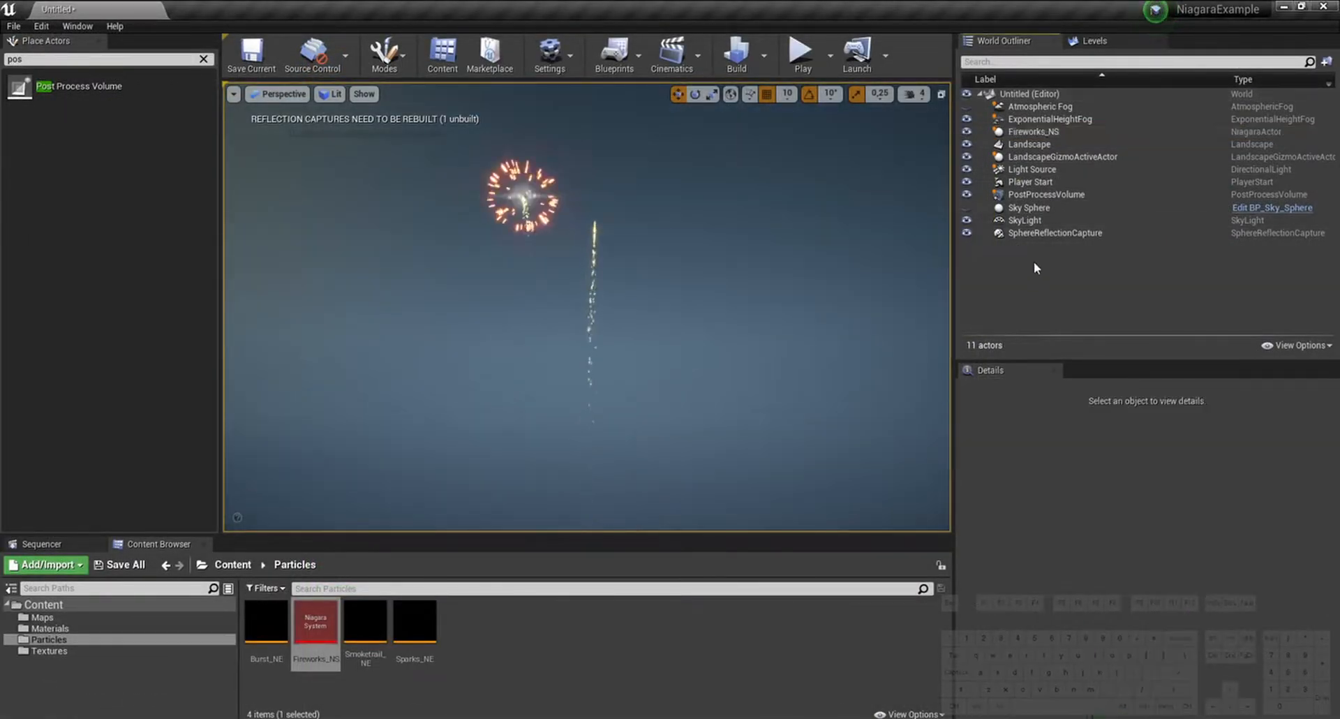
pyautogui.click(1046, 132)
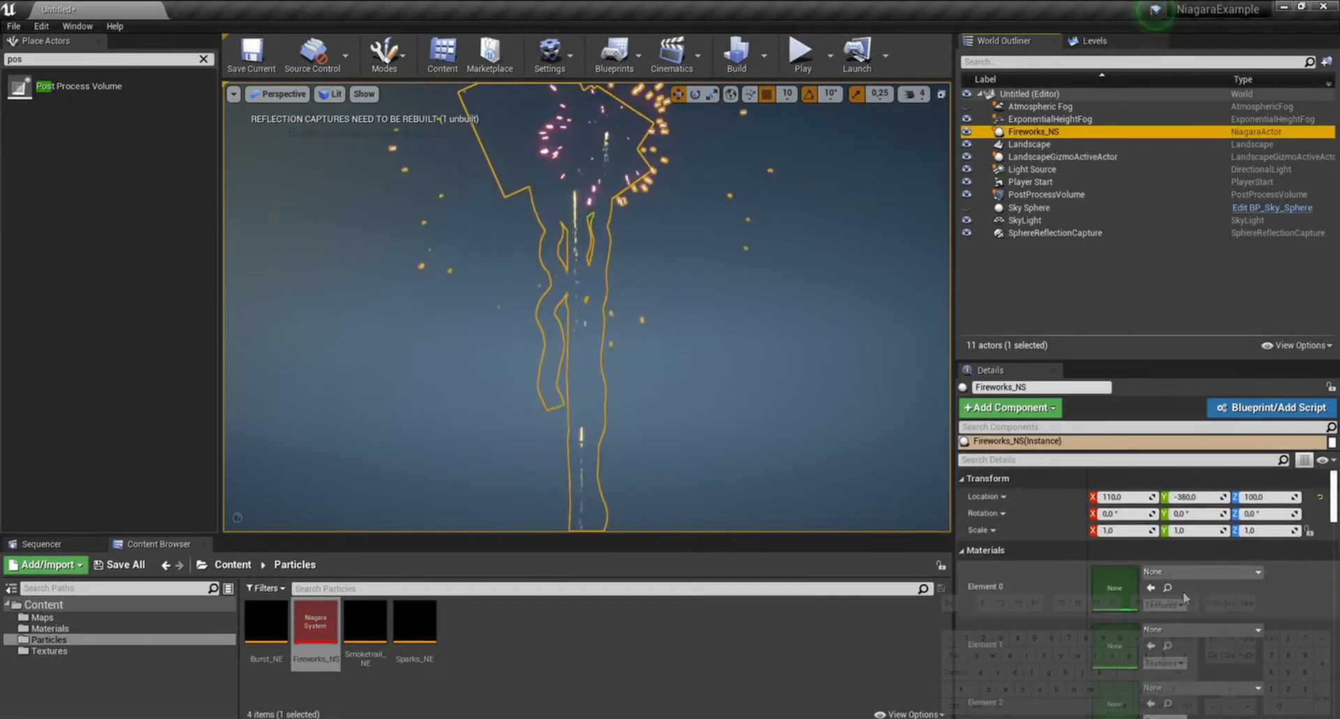
pyautogui.scroll(-10, 1183, 592)
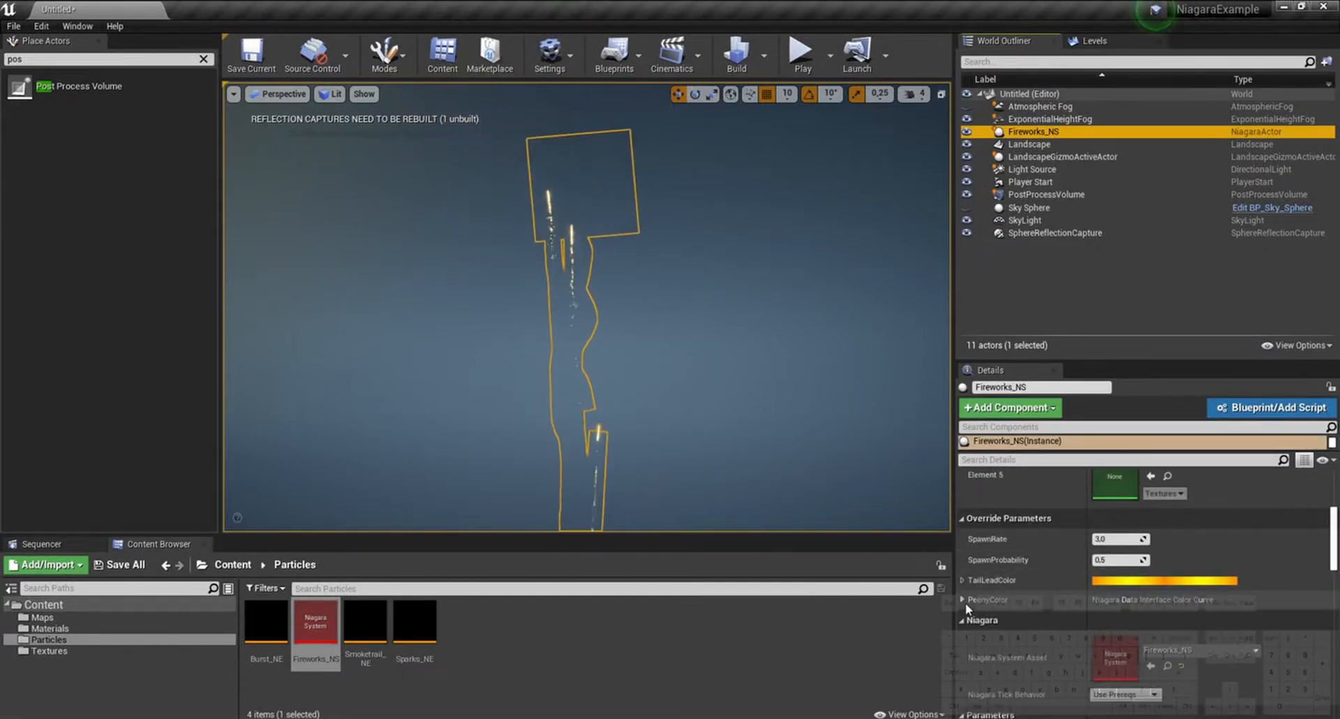
pyautogui.click(963, 599)
# Step: Try a pinkish-red hue for the Fireworks_NS actor's TailLeadColor override
pyautogui.click(1131, 580)
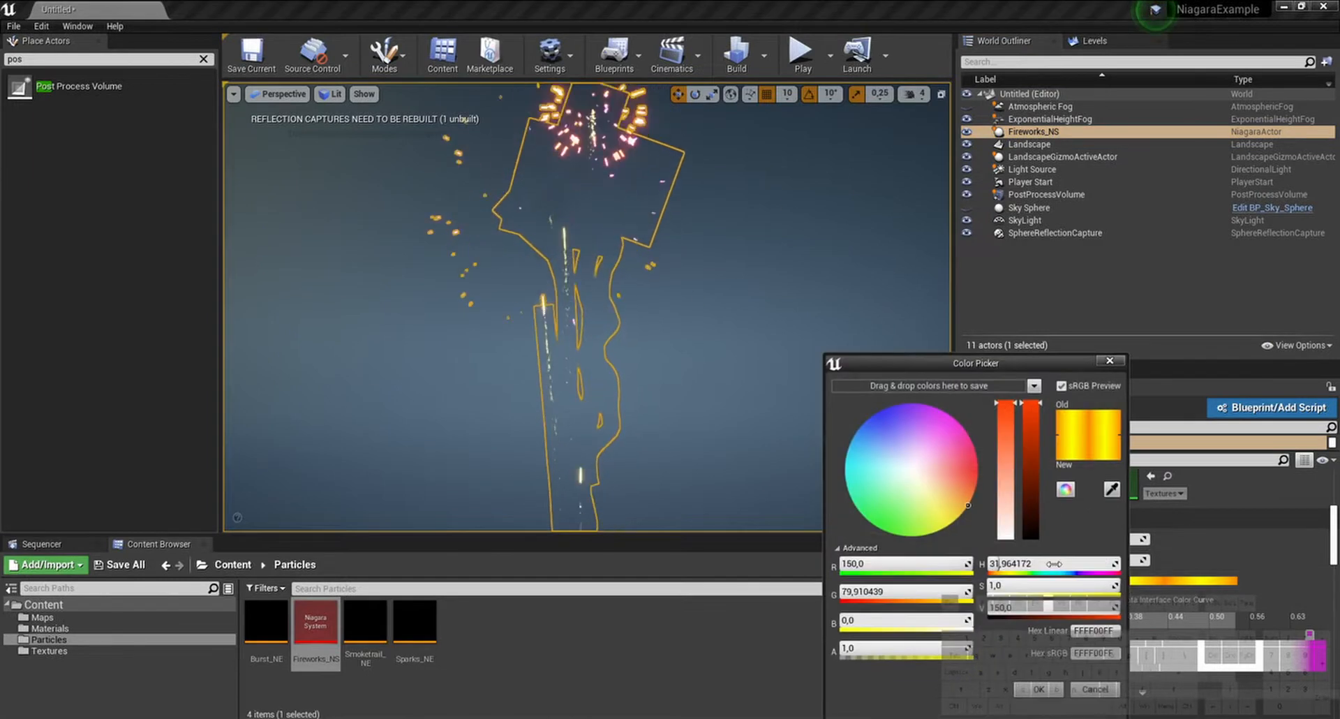
pyautogui.moveTo(1054, 564); pyautogui.dragTo(1118, 564)
pyautogui.click(1042, 692)
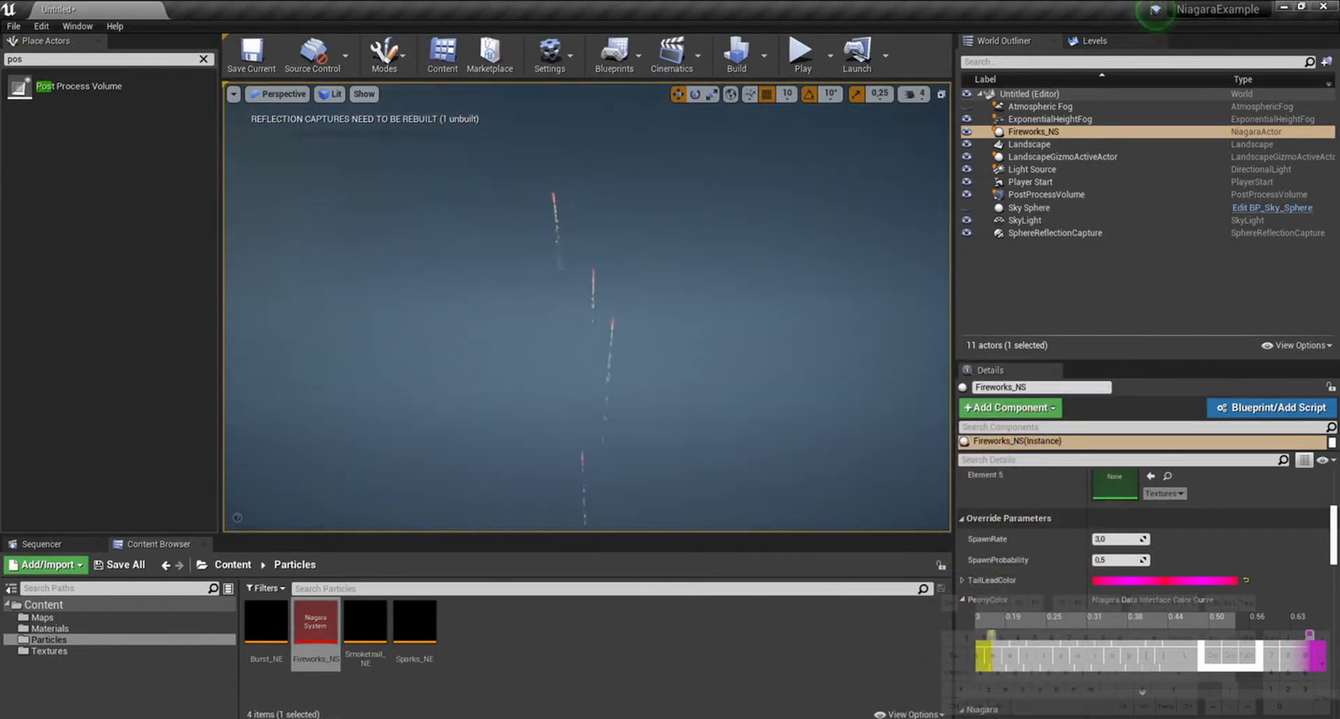
# Step: Set the Fireworks_NS actor's TailLeadColor override to a saturated green
pyautogui.click(1165, 580)
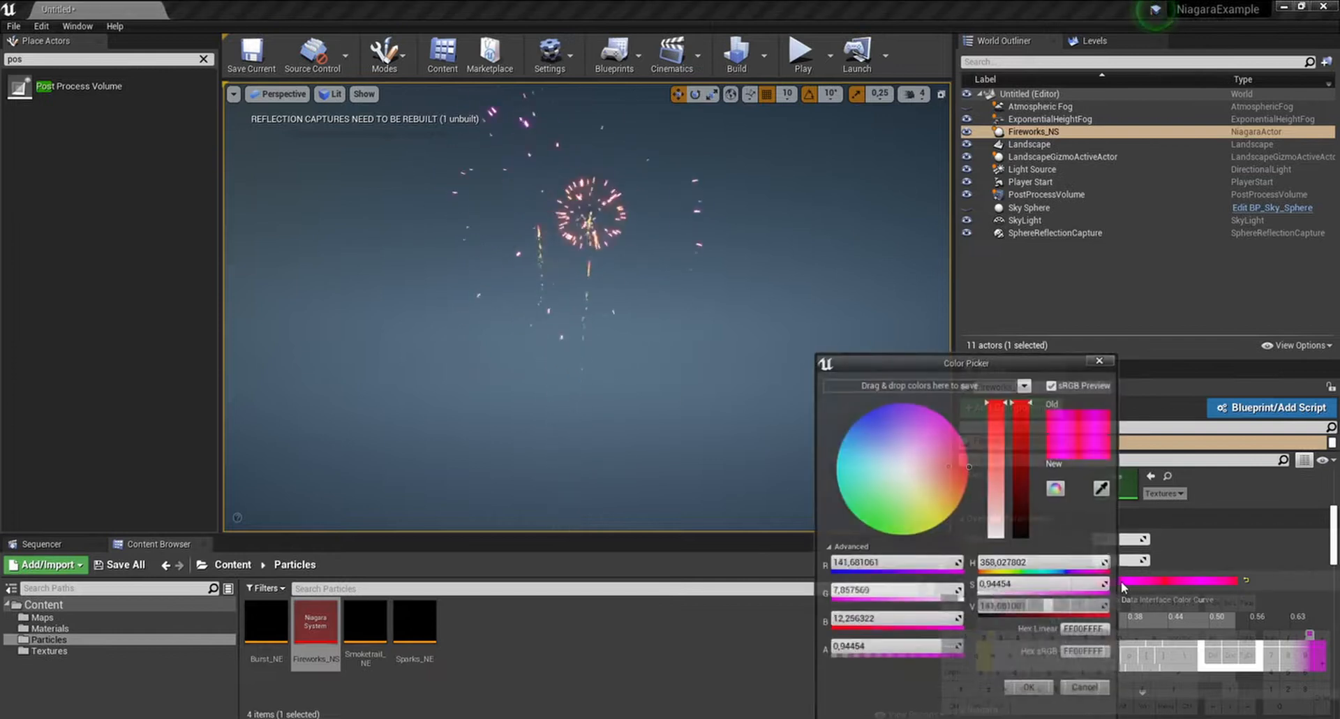
pyautogui.click(863, 522)
pyautogui.click(1029, 689)
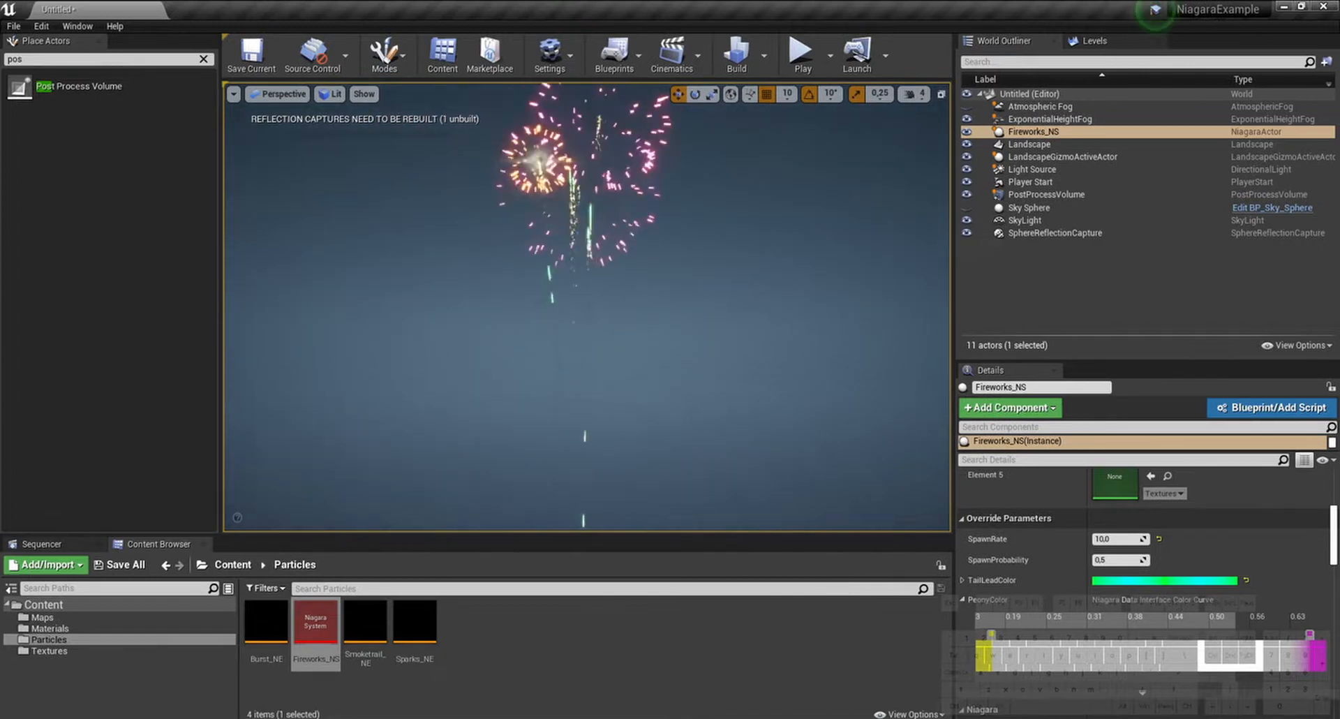
# Step: Set the Fireworks_NS actor's SpawnRate override to 5
pyautogui.click(1121, 538)
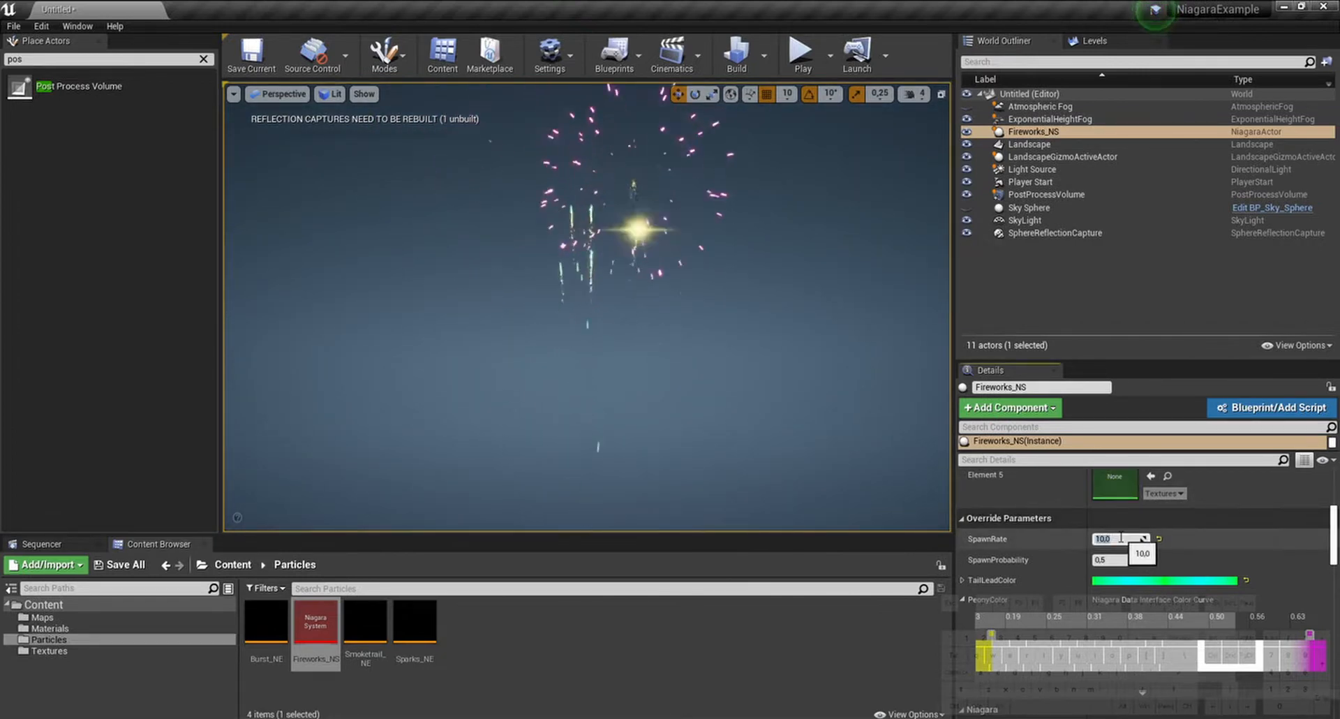
pyautogui.write('5')
pyautogui.press('Return')
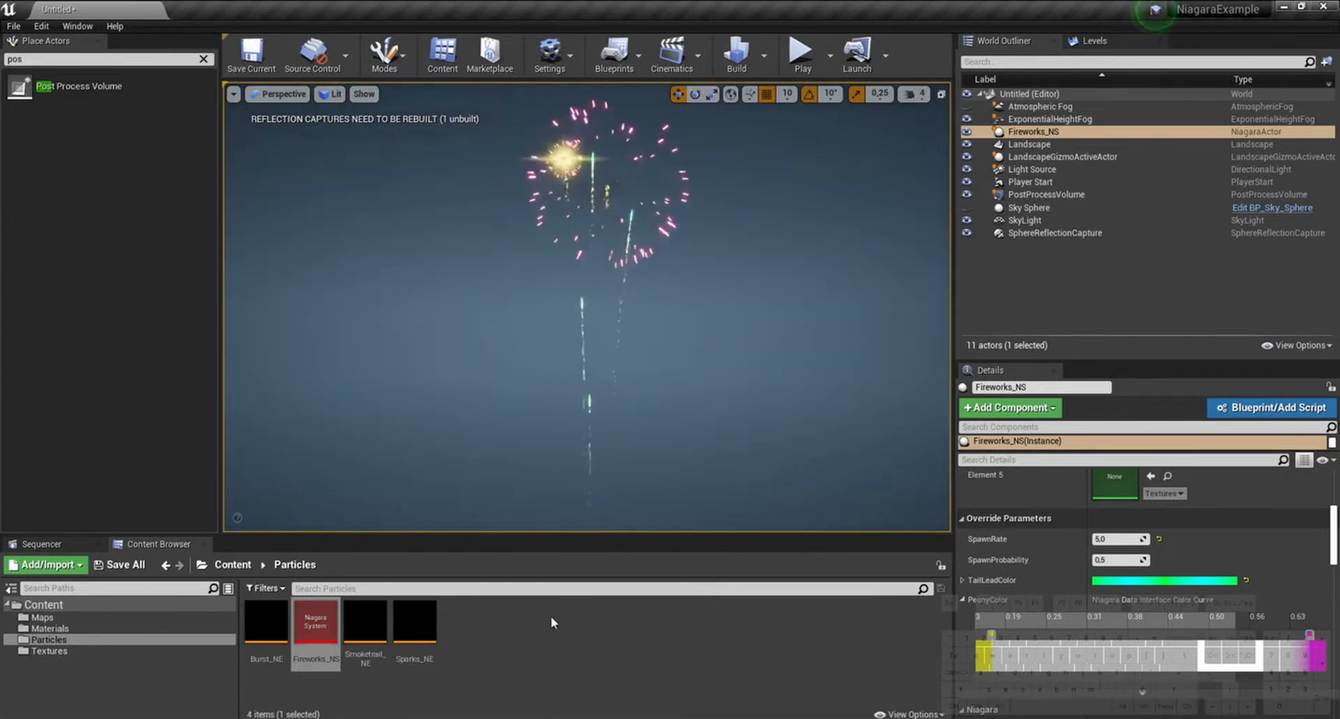
# Step: Open the Fireworks_NS system again and show the Smoke emitter's Scale Color settings
pyautogui.doubleClick(329, 669)
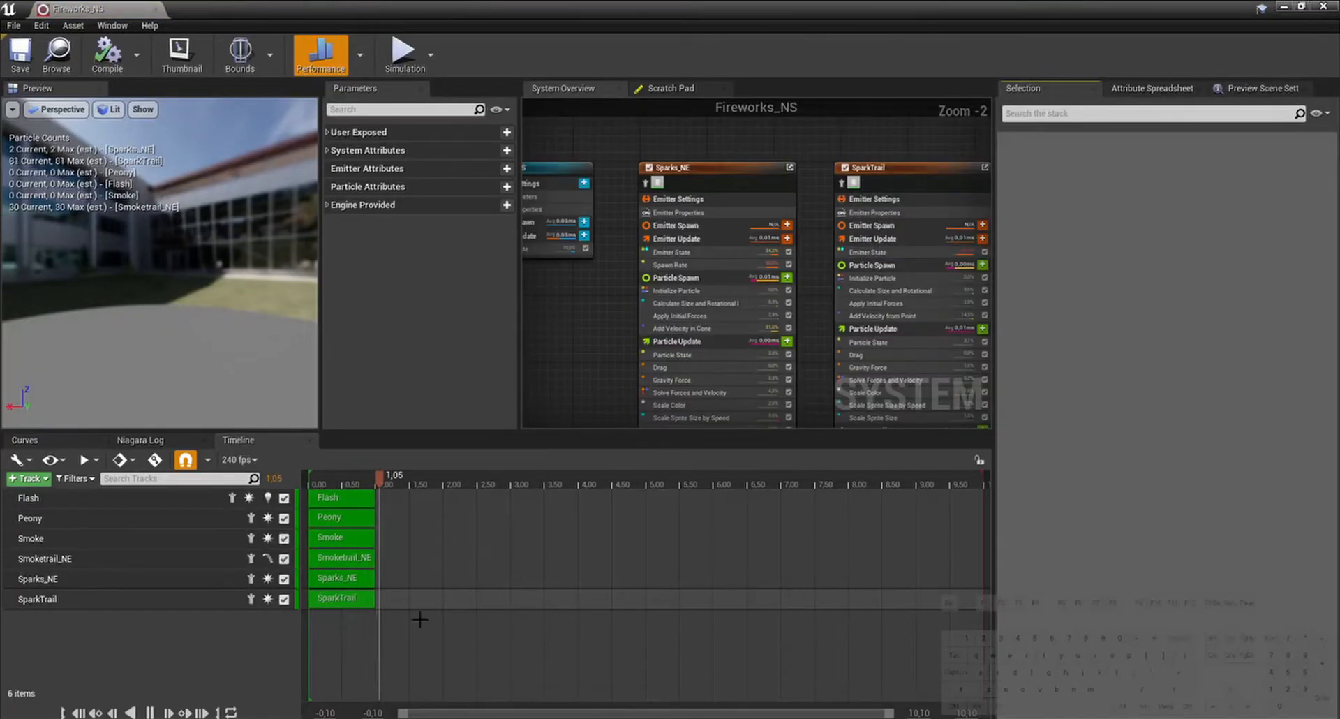
pyautogui.scroll(5, 617, 209)
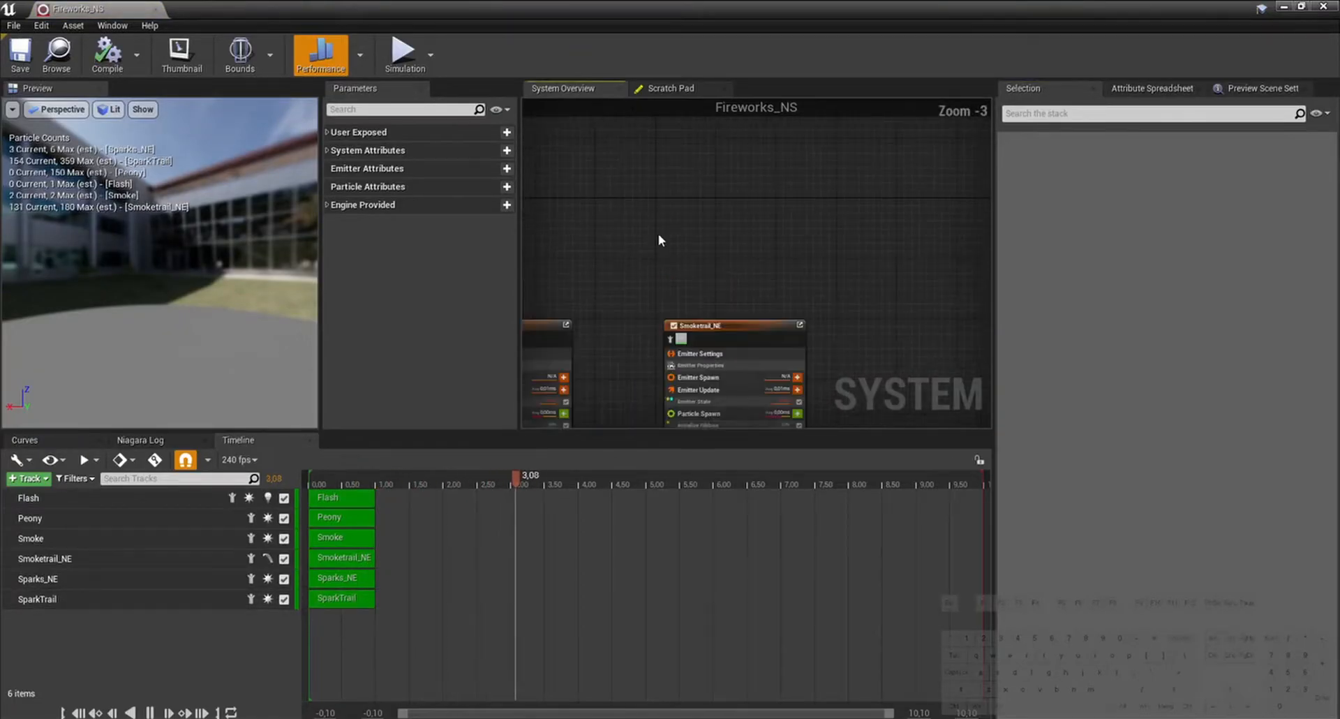
pyautogui.click(798, 185)
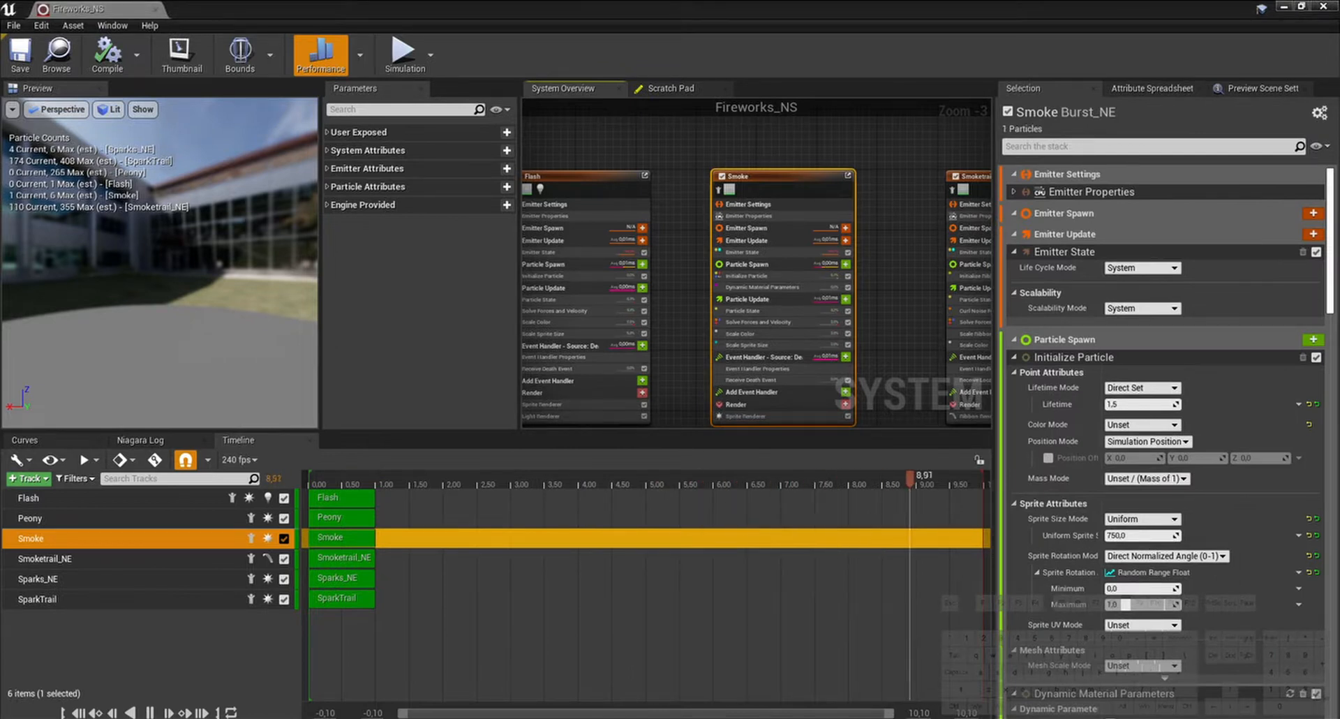
pyautogui.click(902, 245)
pyautogui.scroll(-1, 901, 242)
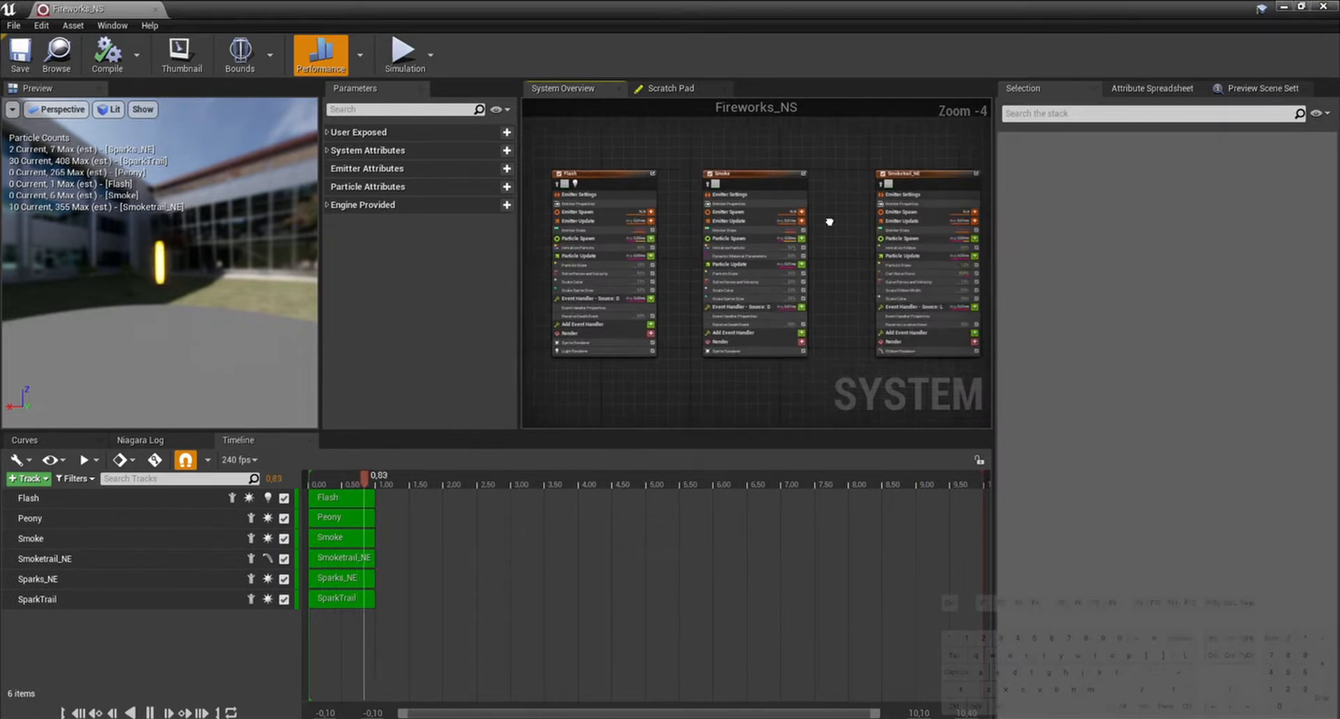
pyautogui.moveTo(830, 222); pyautogui.dragTo(812, 216, button='right')
pyautogui.click(730, 285)
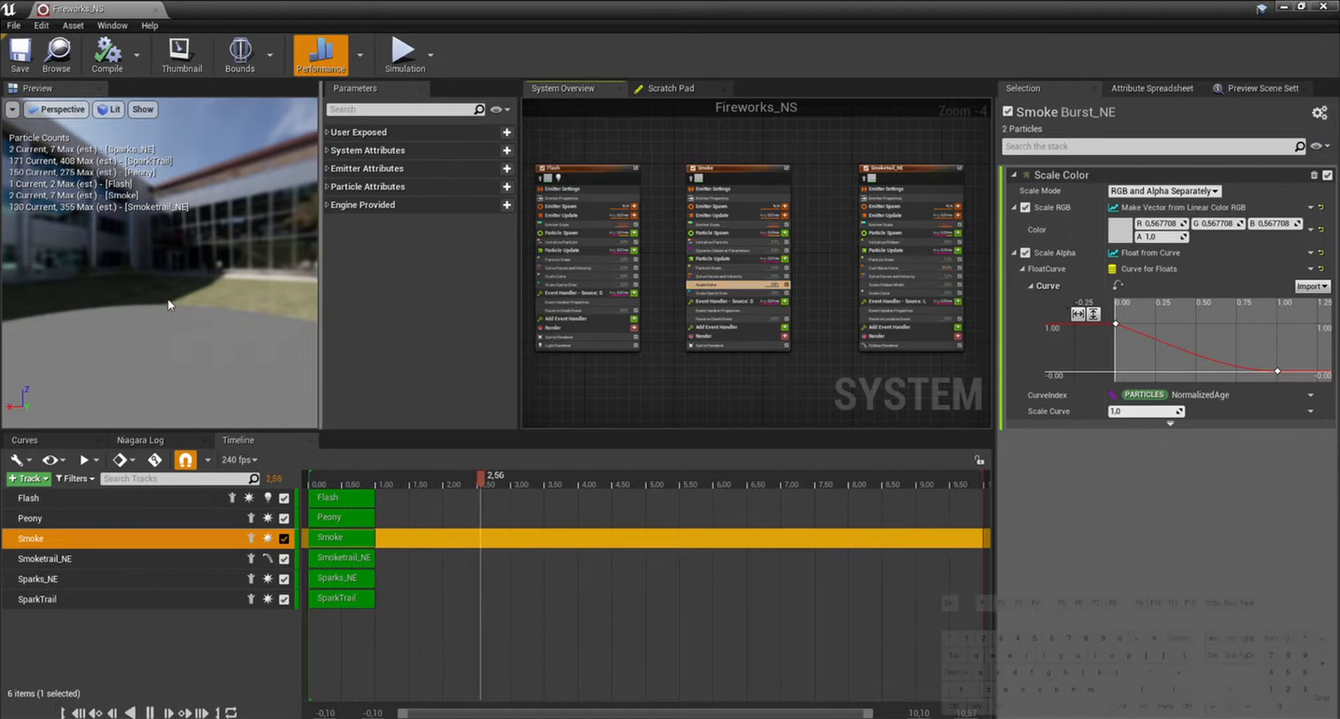
# Step: Open the SmokeImpact_M material from the Smoke emitter's Sprite Renderer
pyautogui.moveTo(186, 309); pyautogui.dragTo(210, 307)
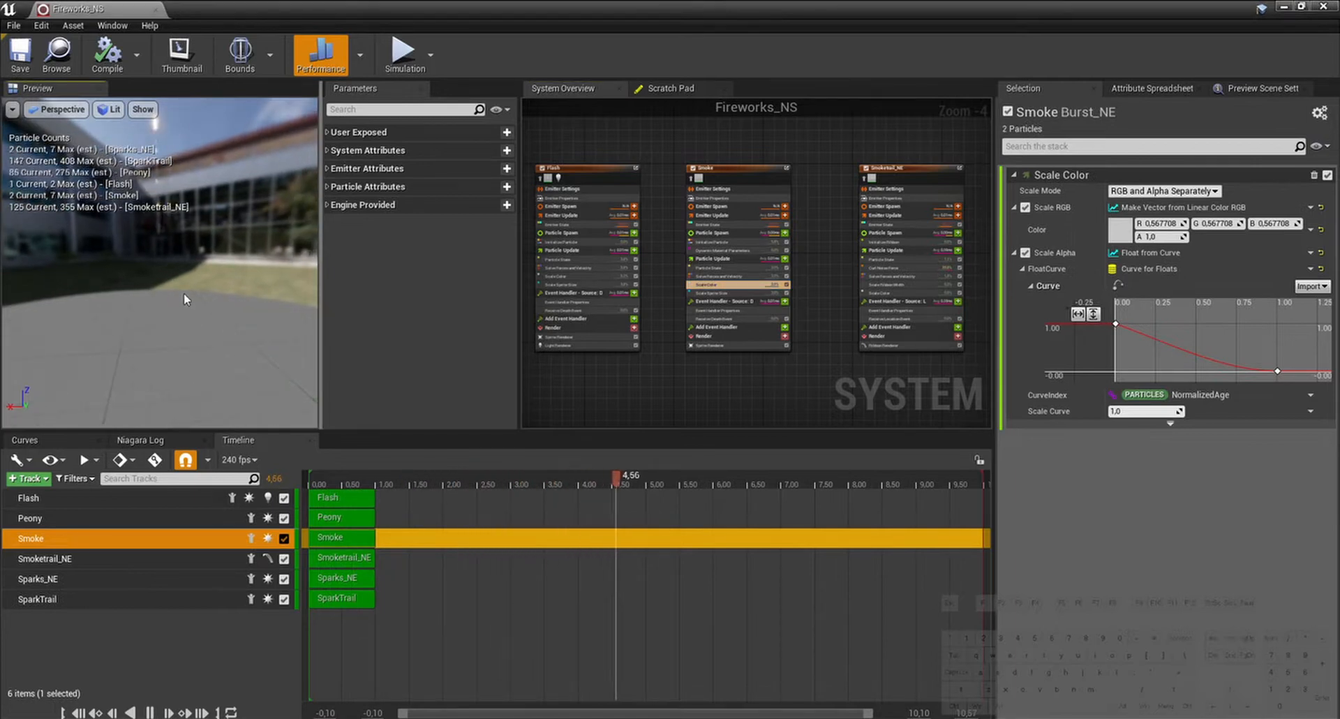
pyautogui.click(758, 169)
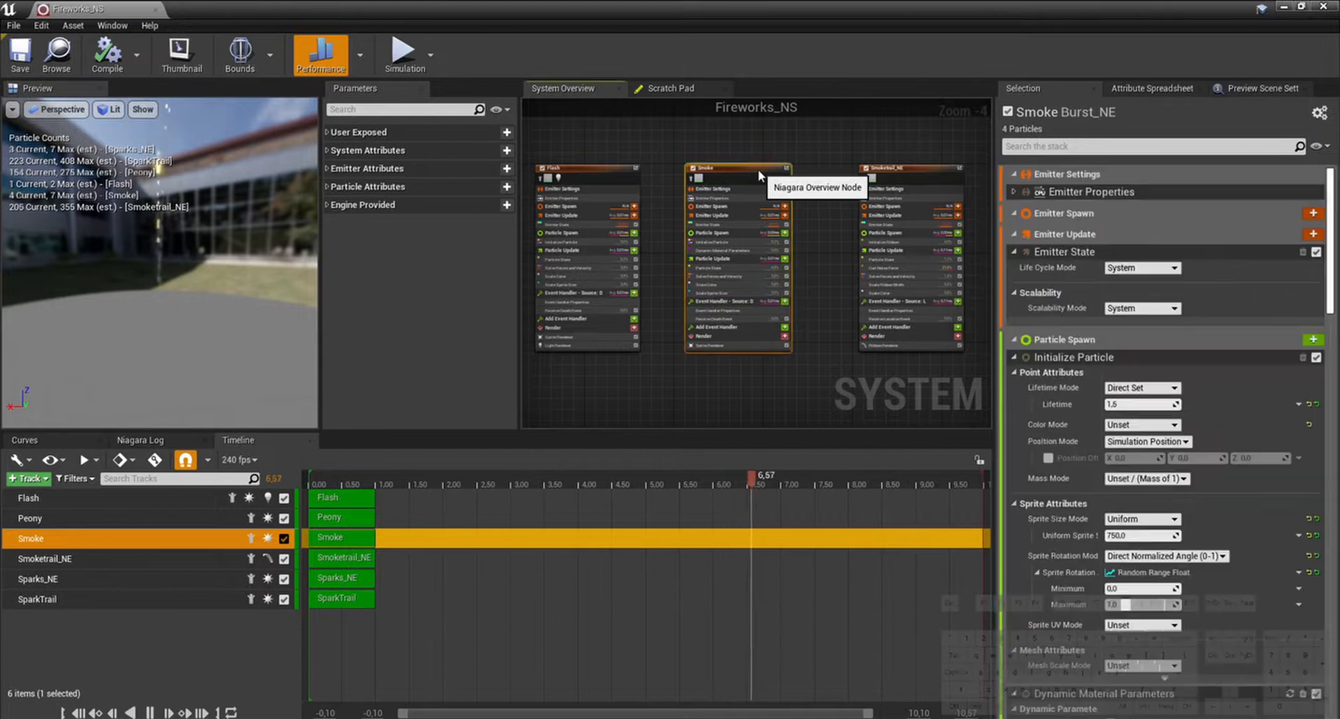
pyautogui.click(731, 346)
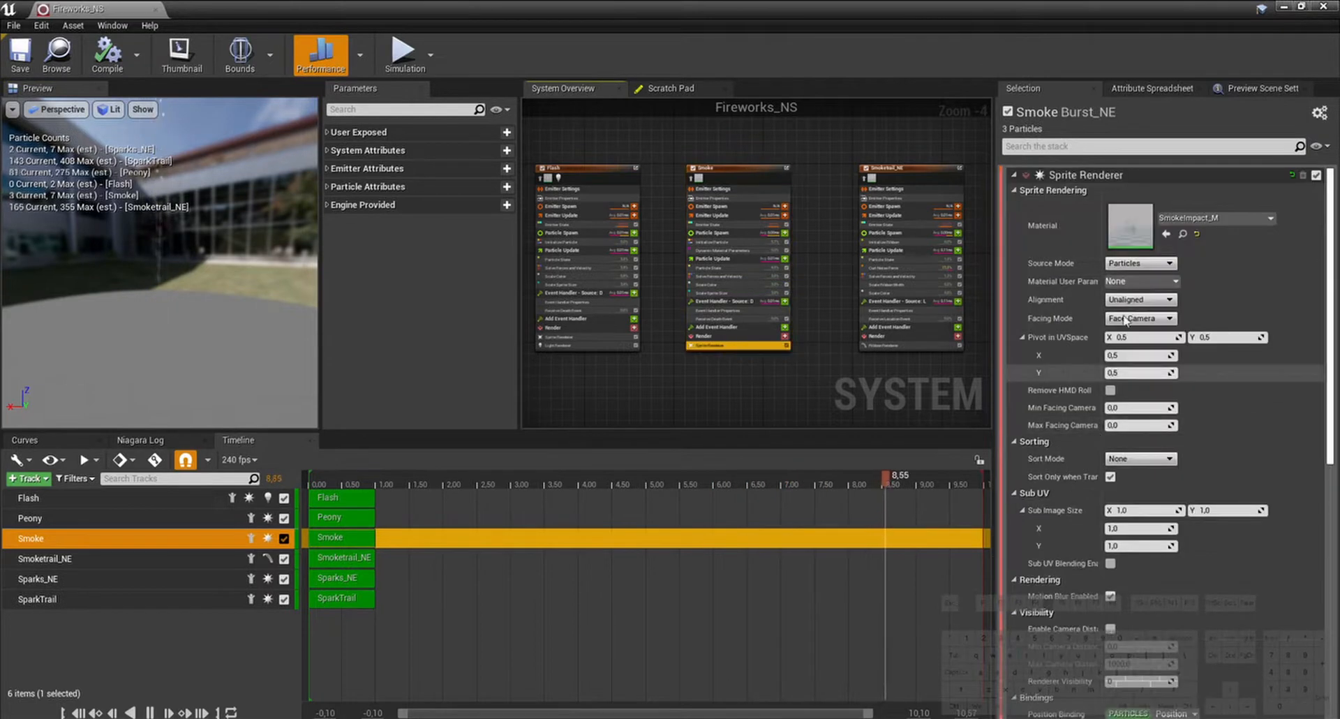
pyautogui.doubleClick(1124, 230)
pyautogui.scroll(-5, 606, 440)
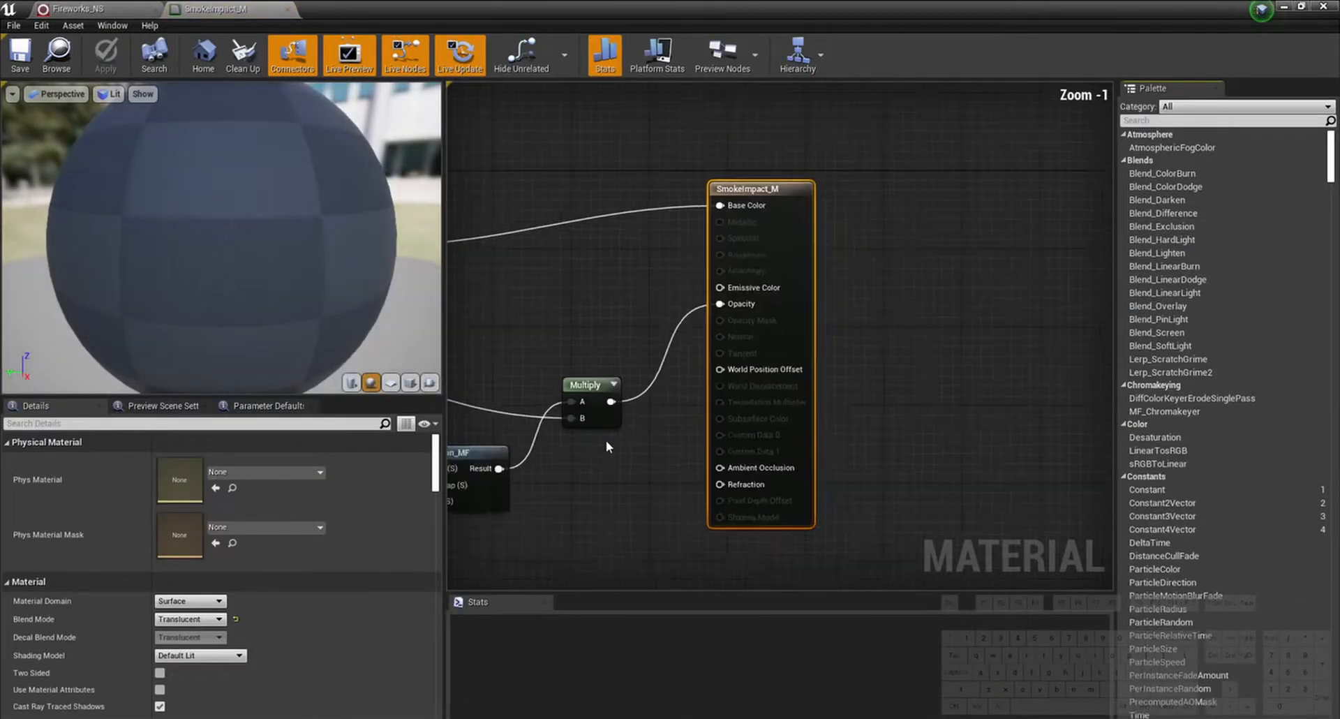
# Step: Preview the SmokeImpact_M material on a plane and turn the preview to see the smoke shape
pyautogui.moveTo(515, 468); pyautogui.dragTo(787, 447, button='right')
pyautogui.scroll(3, 788, 446)
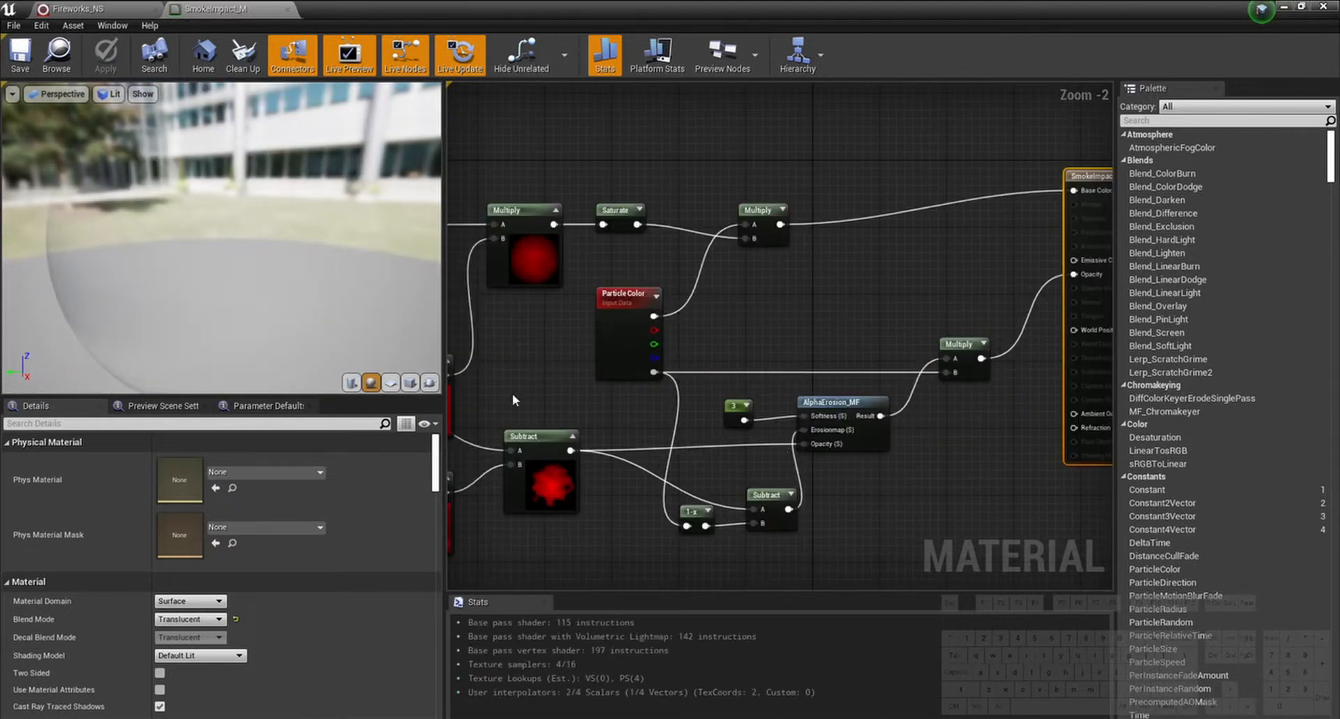
pyautogui.click(391, 383)
pyautogui.moveTo(333, 297); pyautogui.dragTo(225, 236)
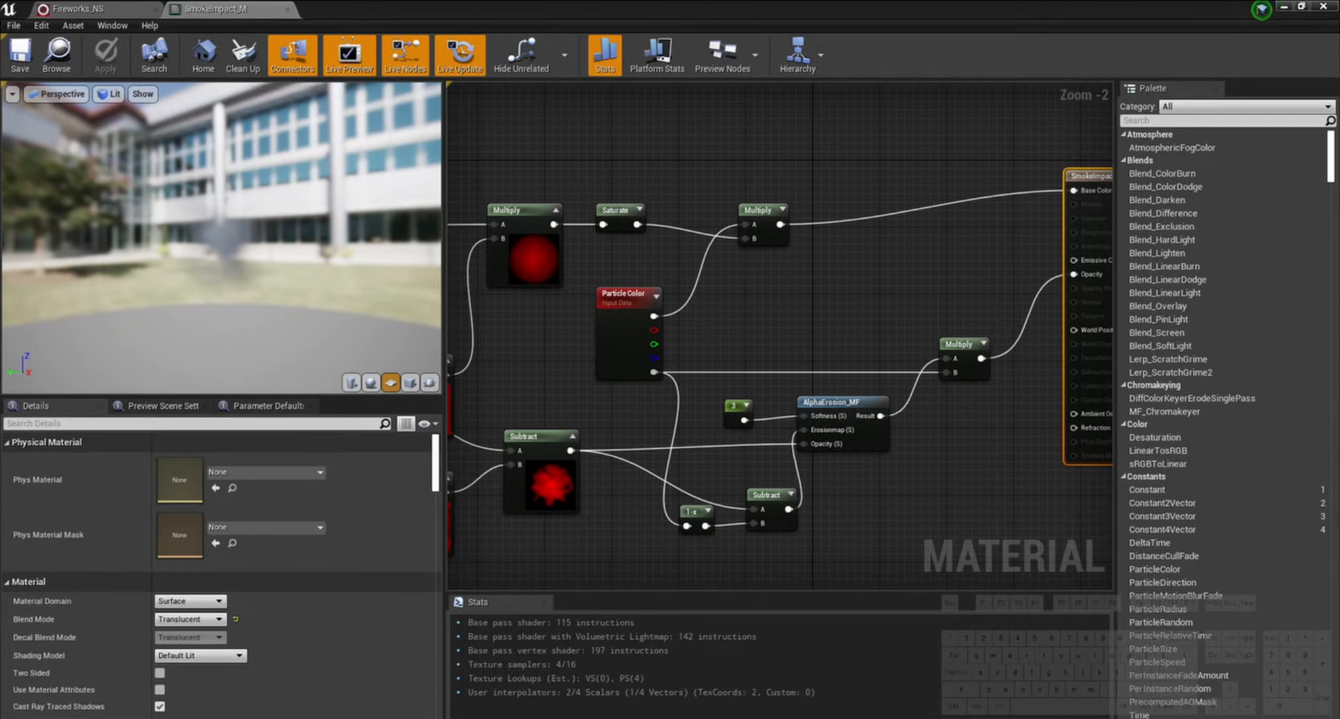
# Step: Set UTiling and VTiling to 2 on the TexCoord node that feeds FlowMaps_Simple
pyautogui.moveTo(844, 286); pyautogui.dragTo(1123, 280, button='right')
pyautogui.moveTo(817, 363); pyautogui.dragTo(845, 328, button='right')
pyautogui.moveTo(305, 229); pyautogui.dragTo(321, 262)
pyautogui.moveTo(836, 506); pyautogui.dragTo(1002, 417, button='right')
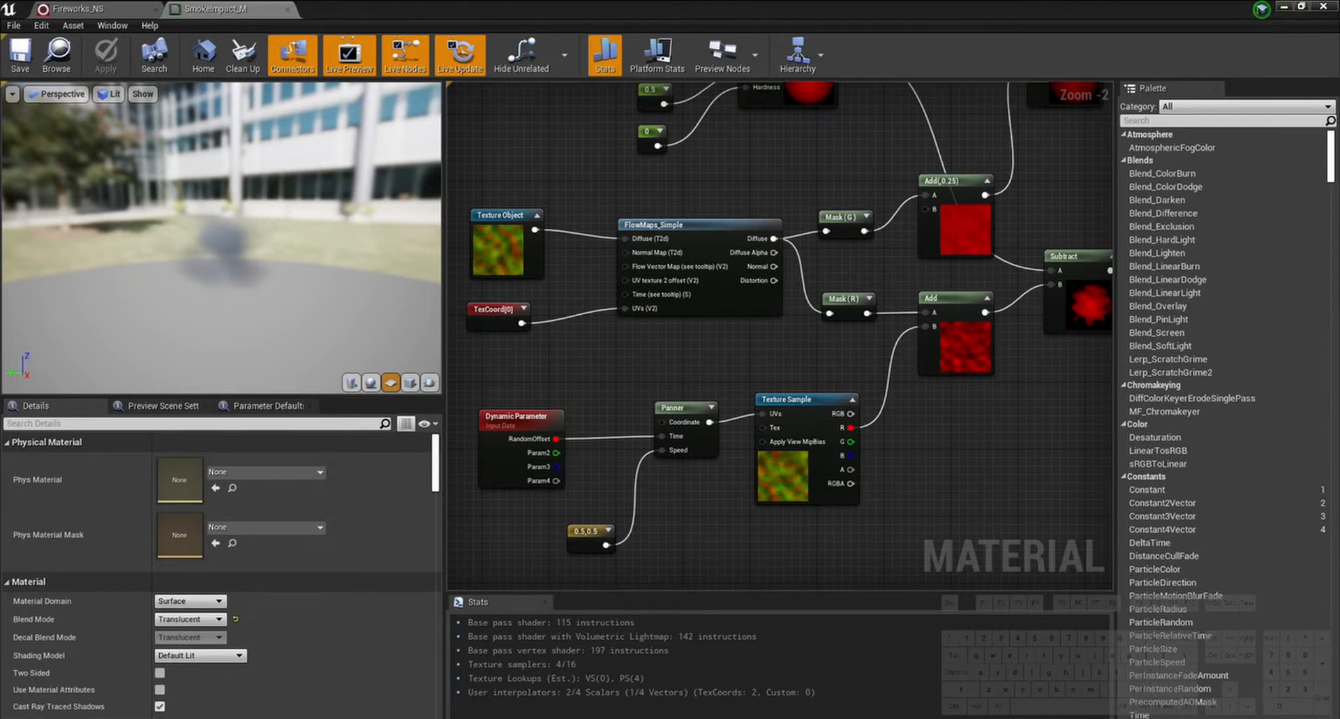
pyautogui.moveTo(789, 361); pyautogui.dragTo(842, 370, button='right')
pyautogui.click(593, 336)
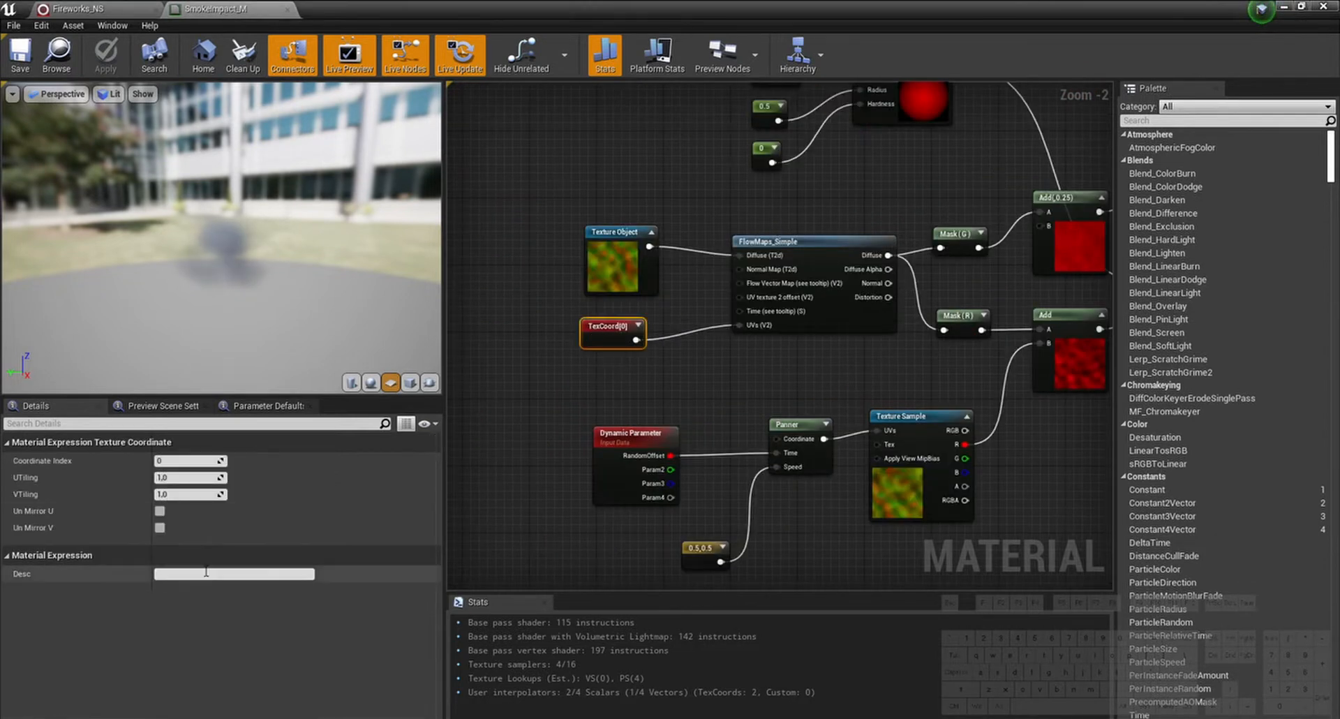
pyautogui.click(187, 478)
pyautogui.write('2')
pyautogui.click(184, 494)
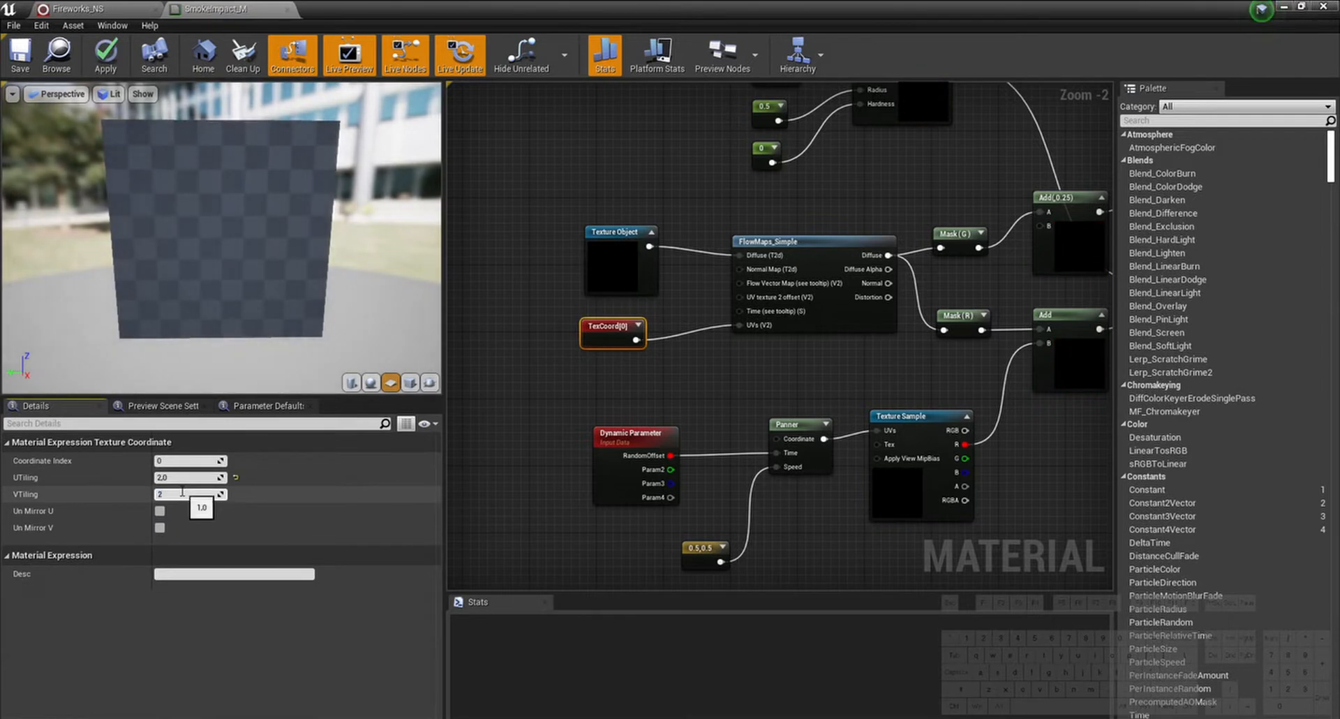
pyautogui.press('Return')
pyautogui.click(735, 362)
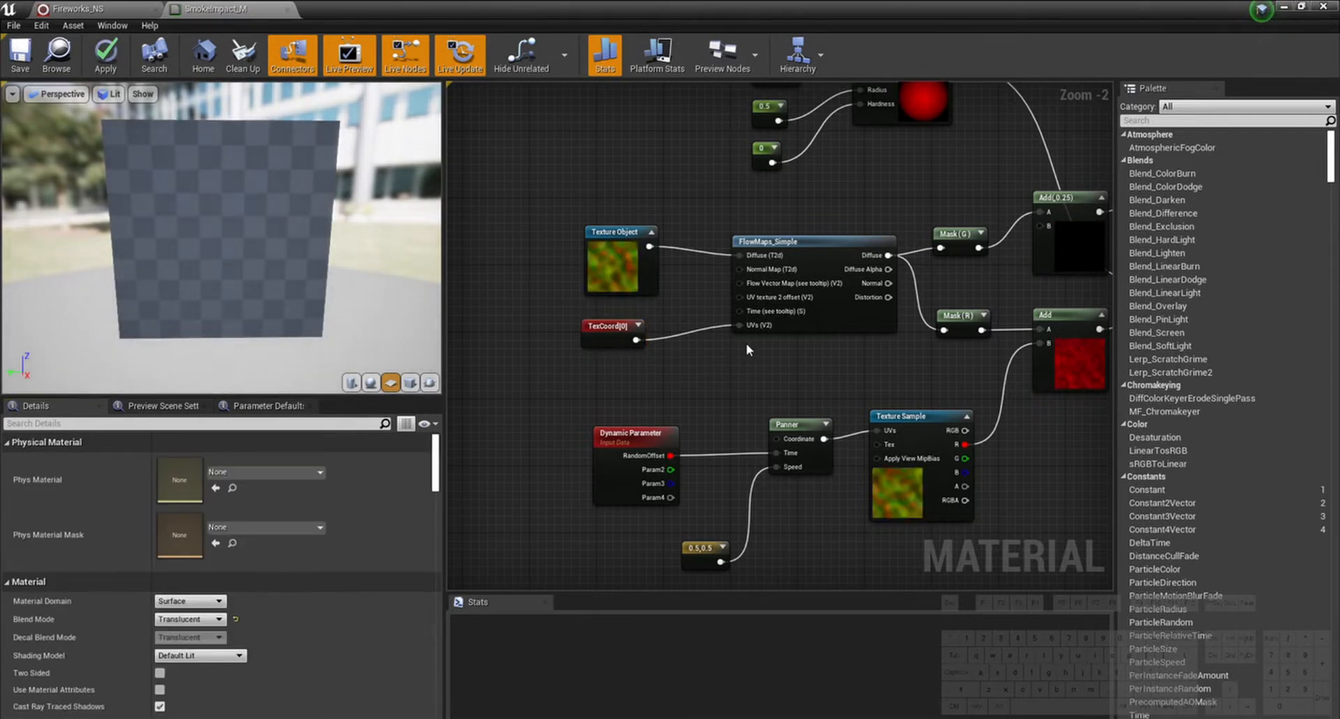
# Step: Examine the updated smoke preview and the material's mask, alpha erosion and opacity nodes
pyautogui.moveTo(817, 347); pyautogui.dragTo(758, 345, button='right')
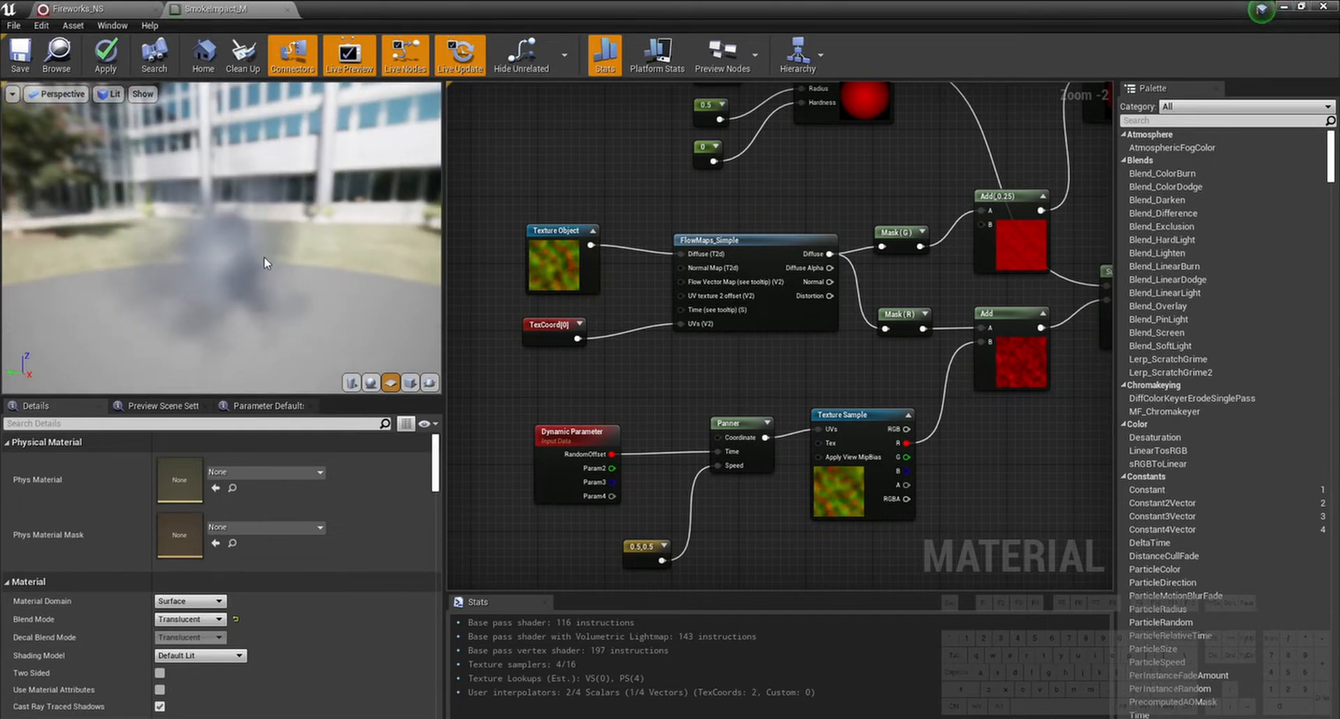
pyautogui.moveTo(985, 404); pyautogui.dragTo(875, 414, button='right')
pyautogui.scroll(-2, 885, 454)
pyautogui.scroll(1, 899, 453)
pyautogui.moveTo(952, 437); pyautogui.dragTo(630, 469, button='right')
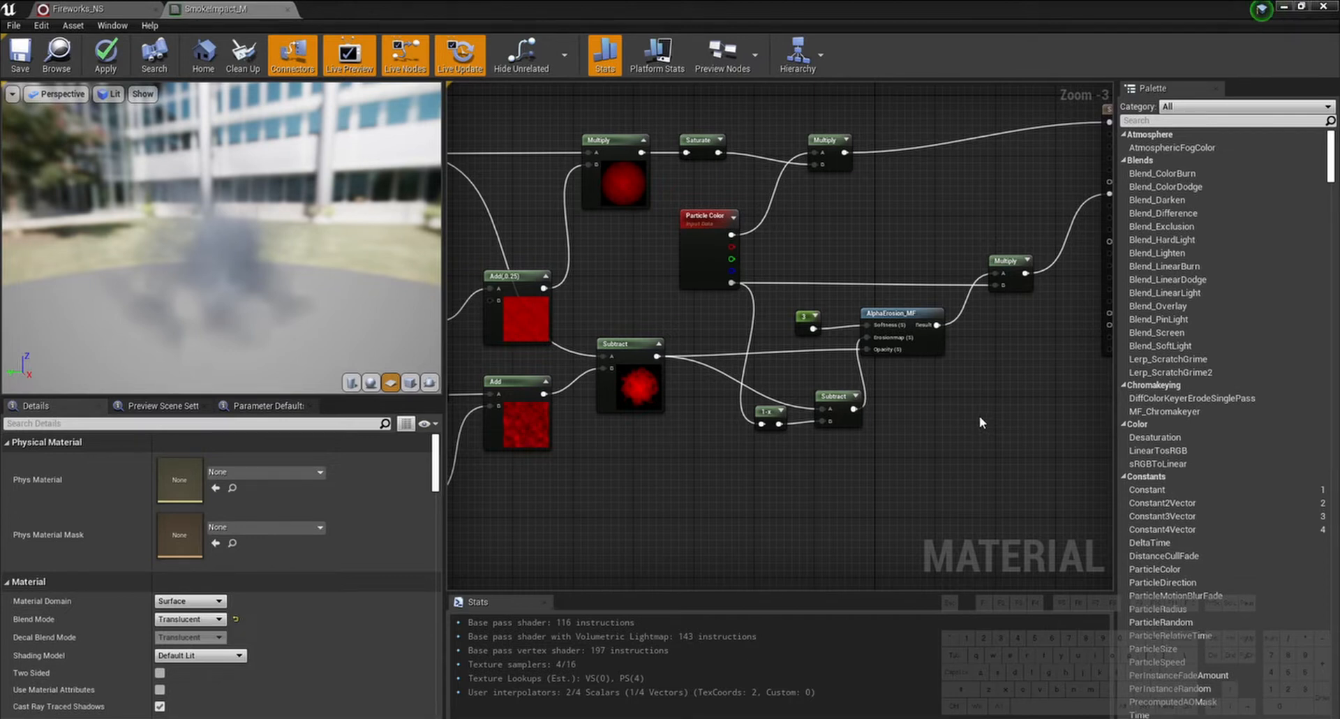
pyautogui.moveTo(980, 417); pyautogui.dragTo(922, 439, button='right')
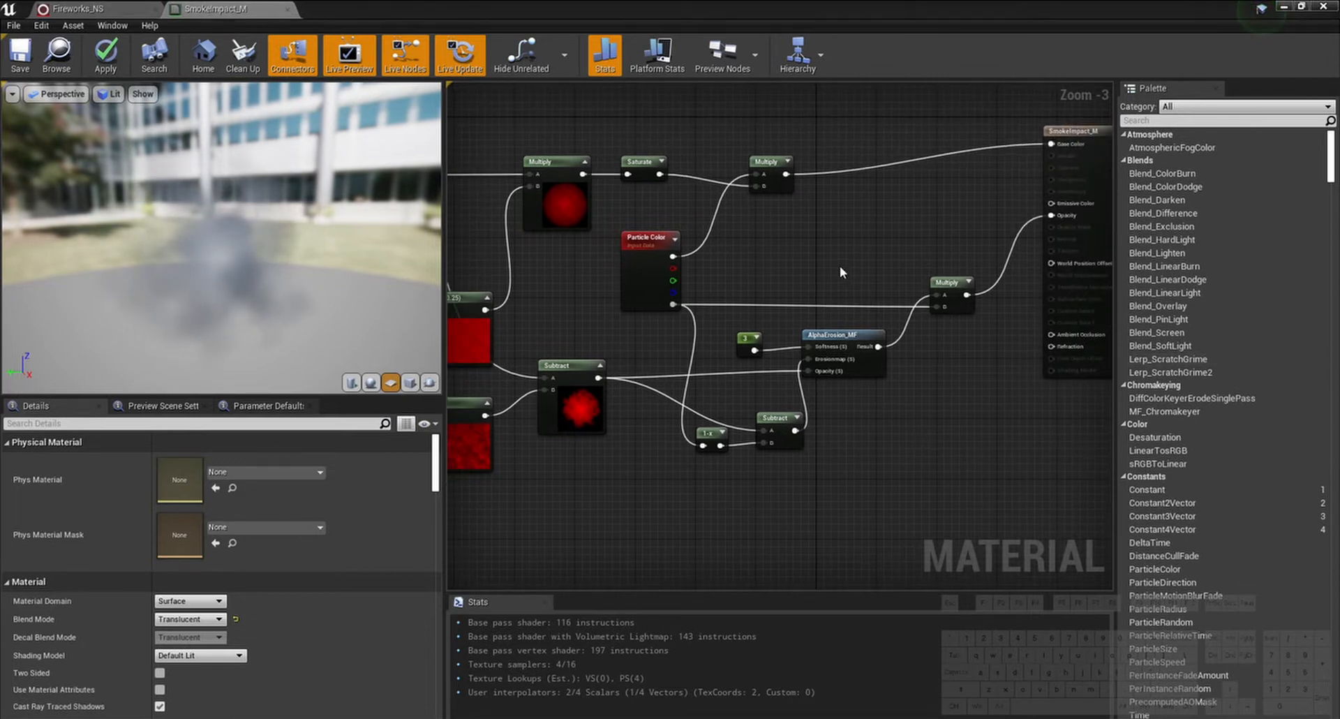
pyautogui.moveTo(840, 265); pyautogui.dragTo(1080, 256, button='right')
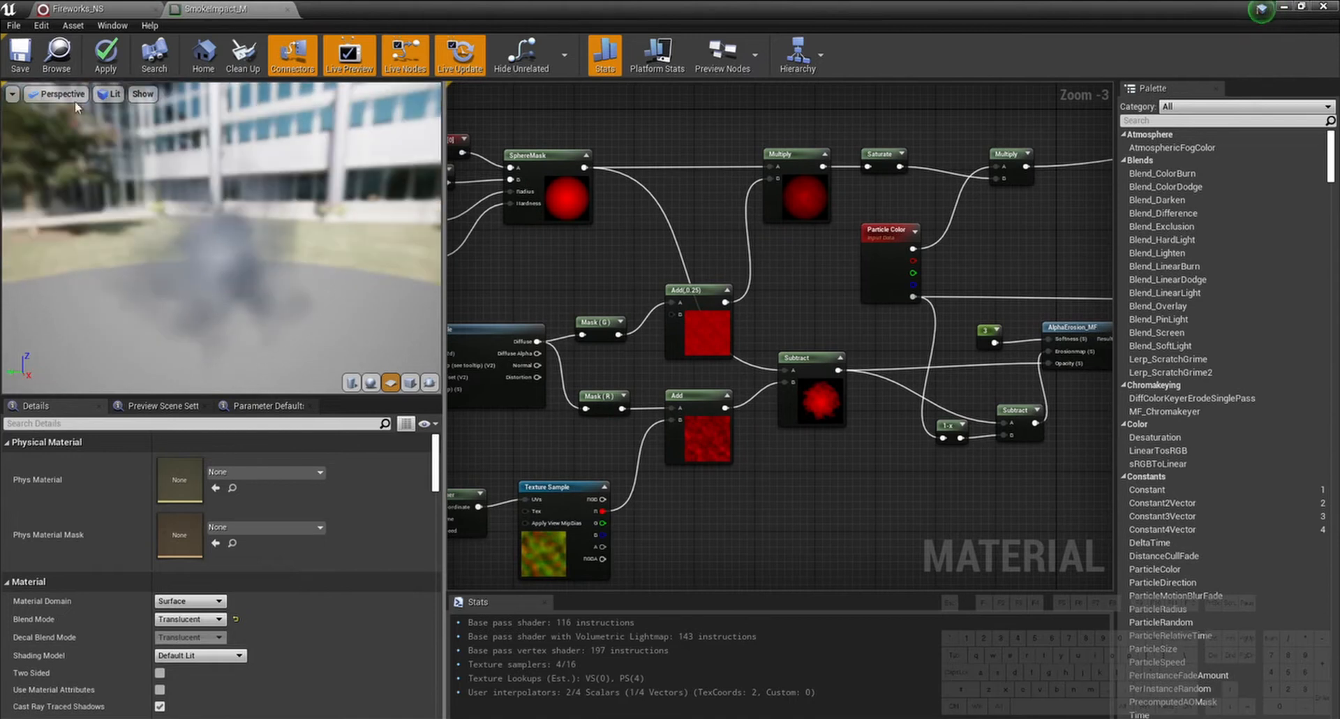
# Step: Save the SmokeImpact_M material, then return to the level with its viewport in full screen
pyautogui.click(20, 53)
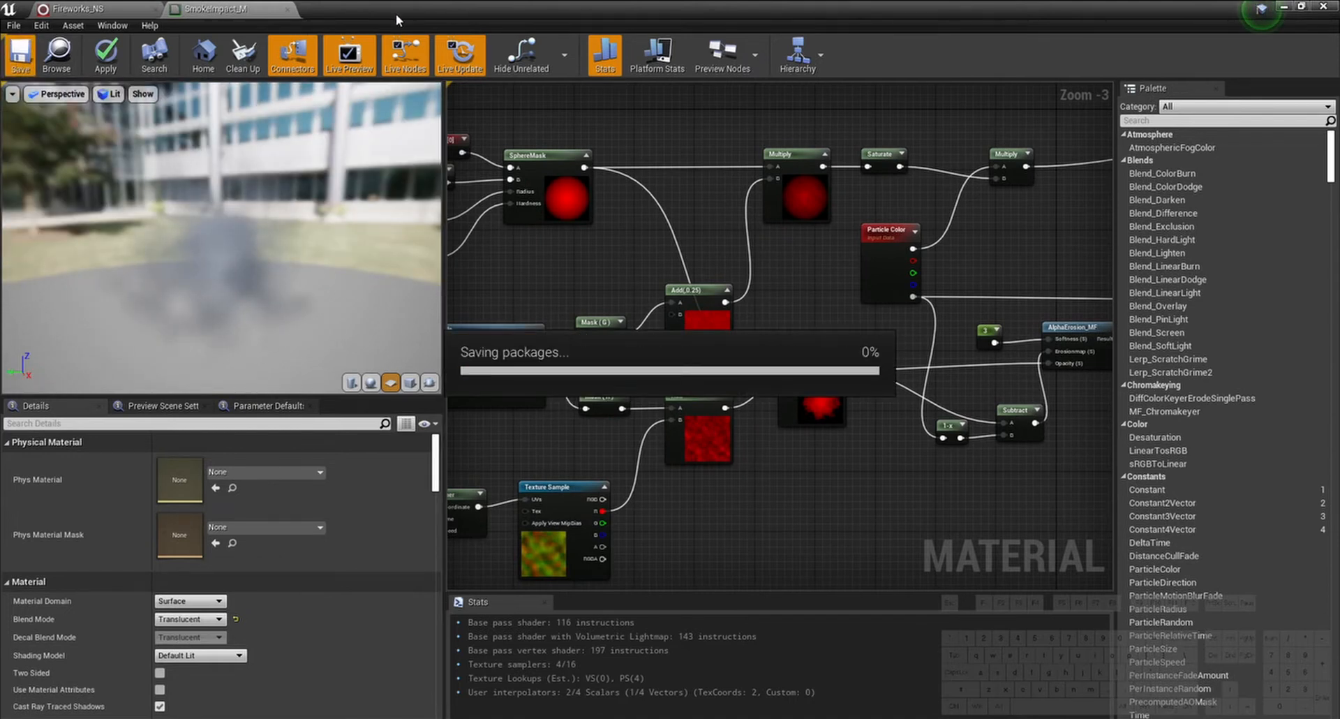
pyautogui.moveTo(396, 14); pyautogui.dragTo(647, 382)
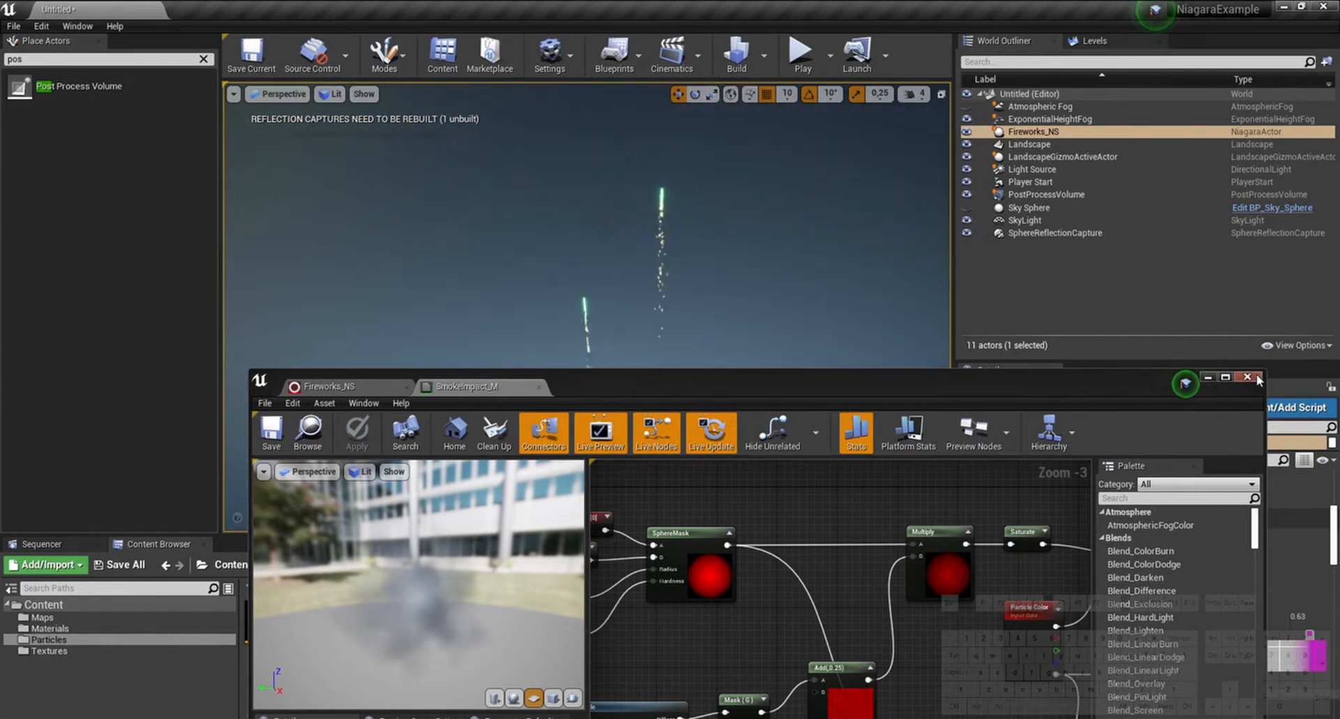
pyautogui.click(1209, 377)
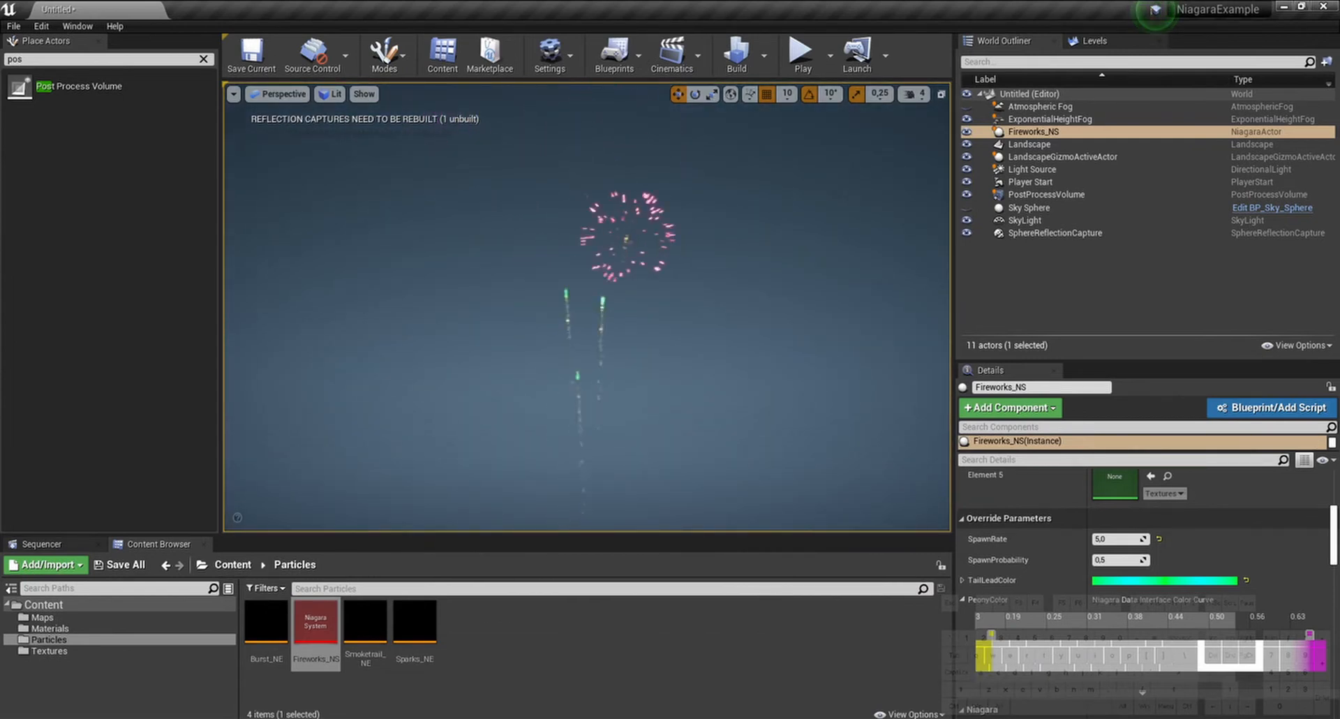
pyautogui.press('F11')
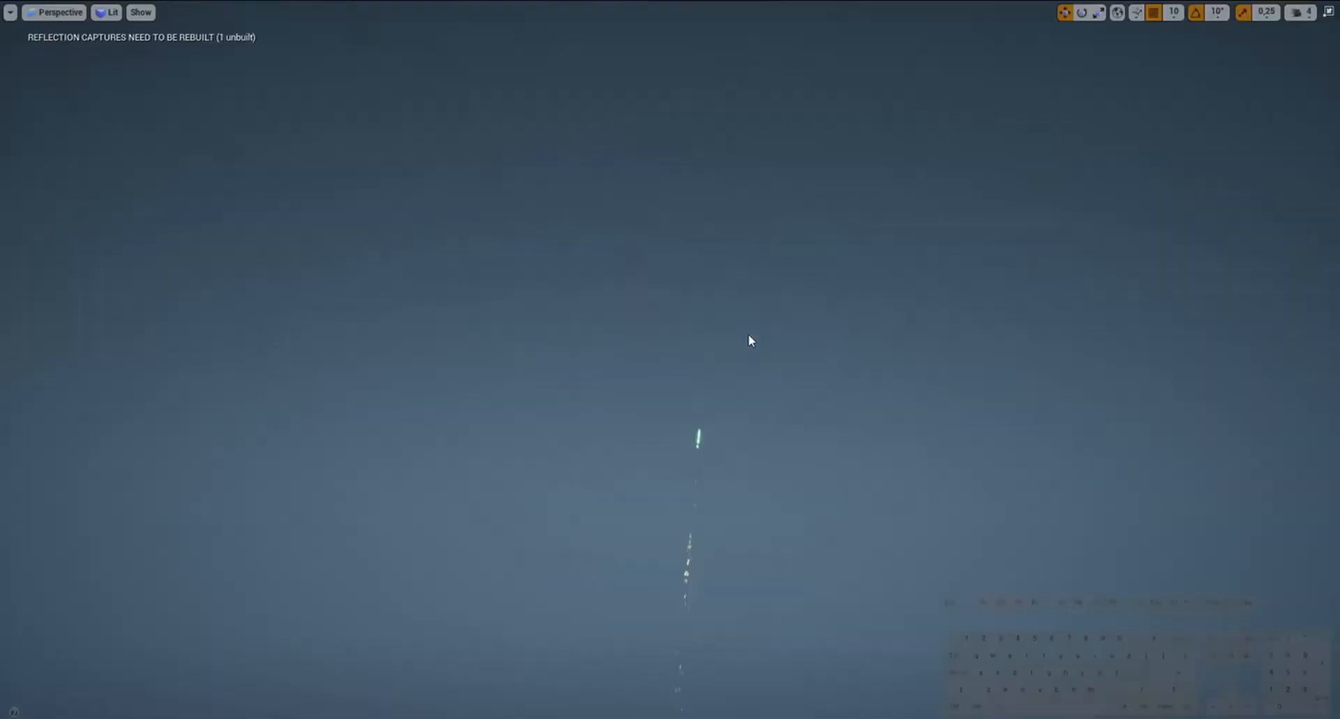